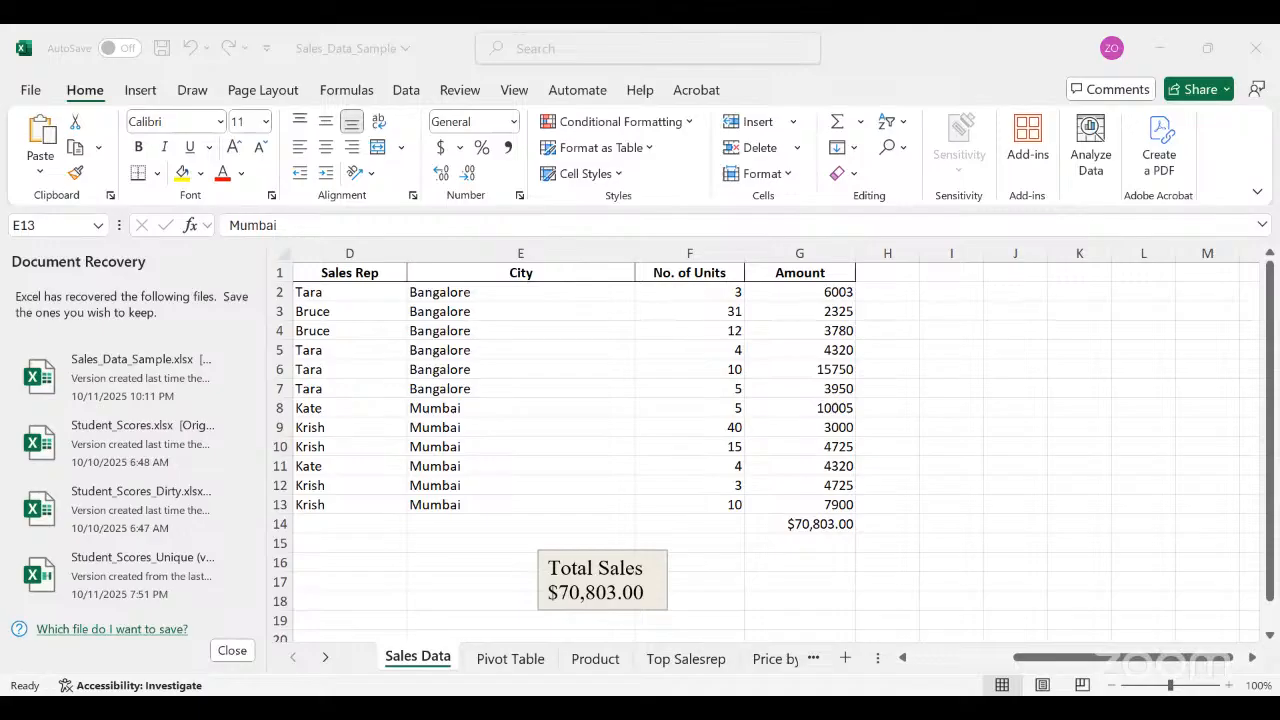
Examine the Sales Data sheet's columns from Date to Amount, including the total sales below the records.
left_click(588, 487)
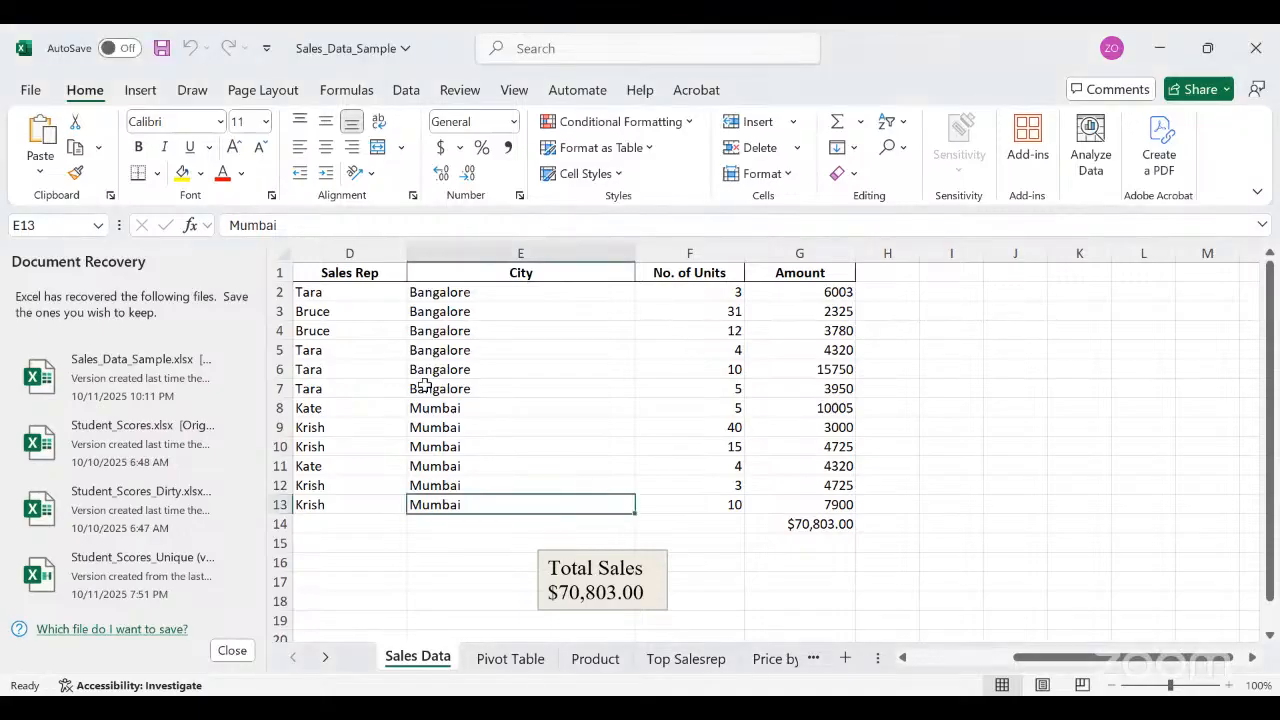
left_click(421, 541)
key("Left")
key("Home")
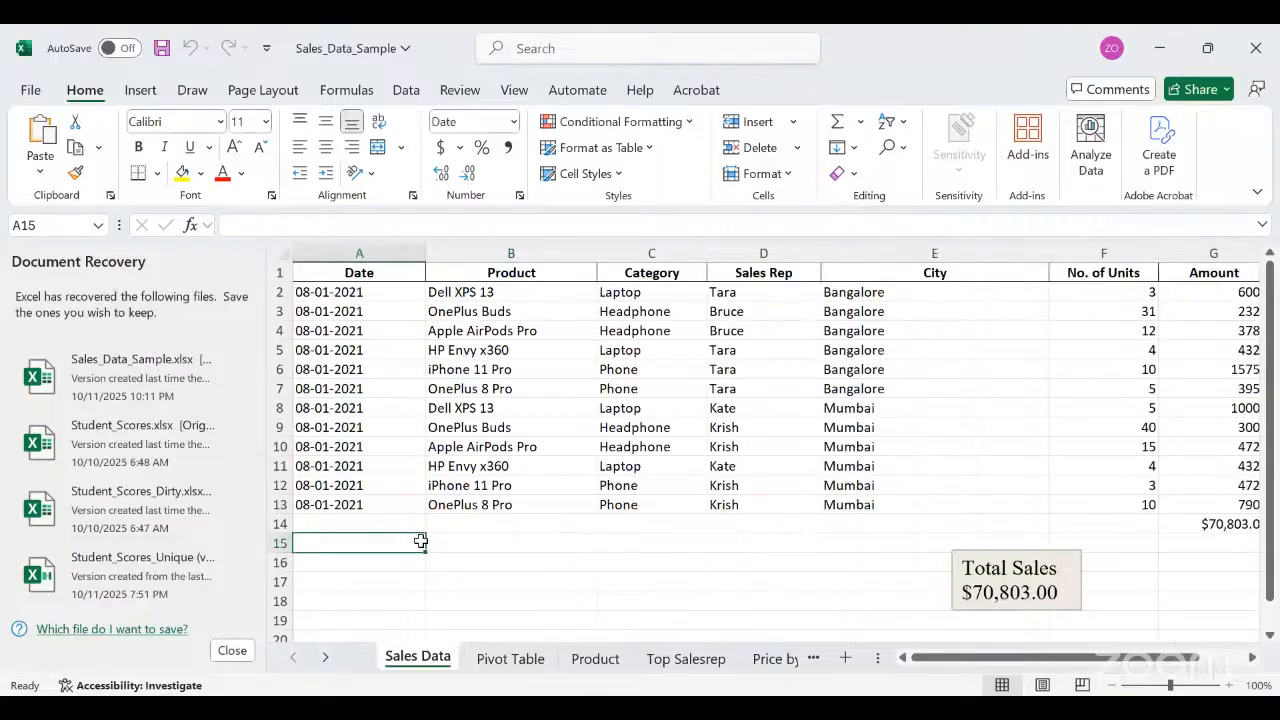
left_click(473, 542)
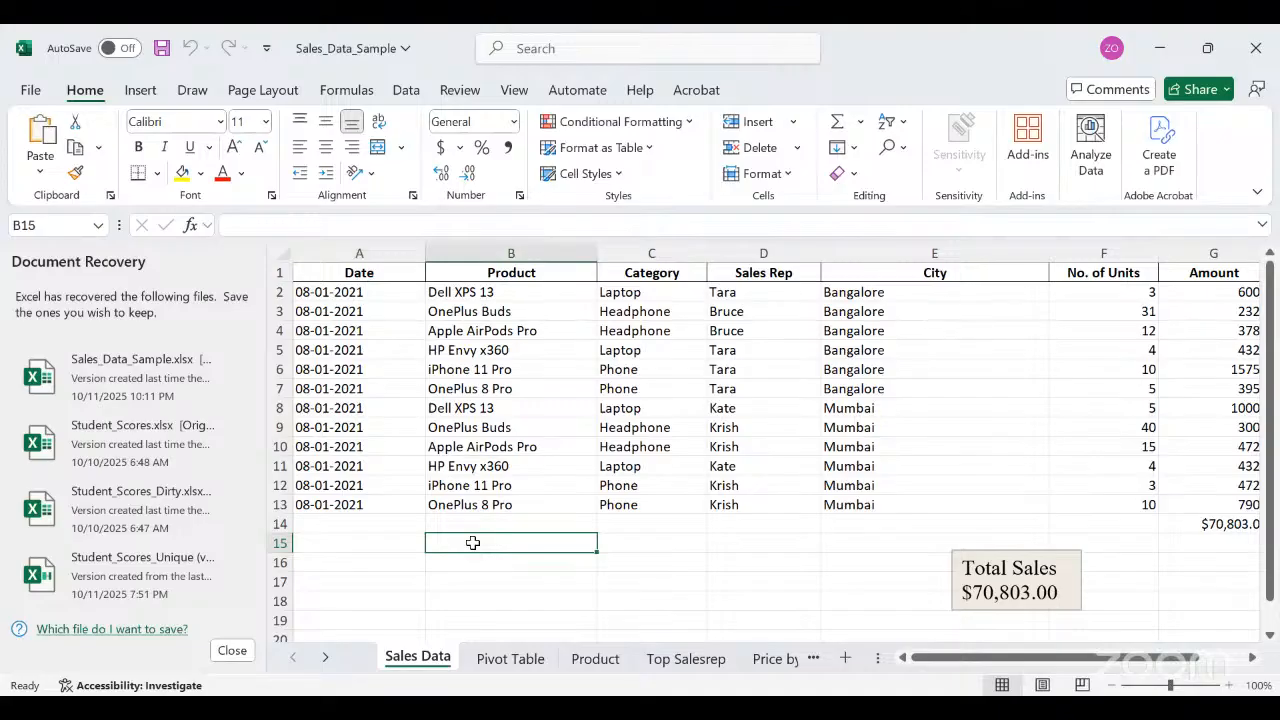
key("Right")
key("Right")
key("Right")
key("Right")
key("Right")
key("Right")
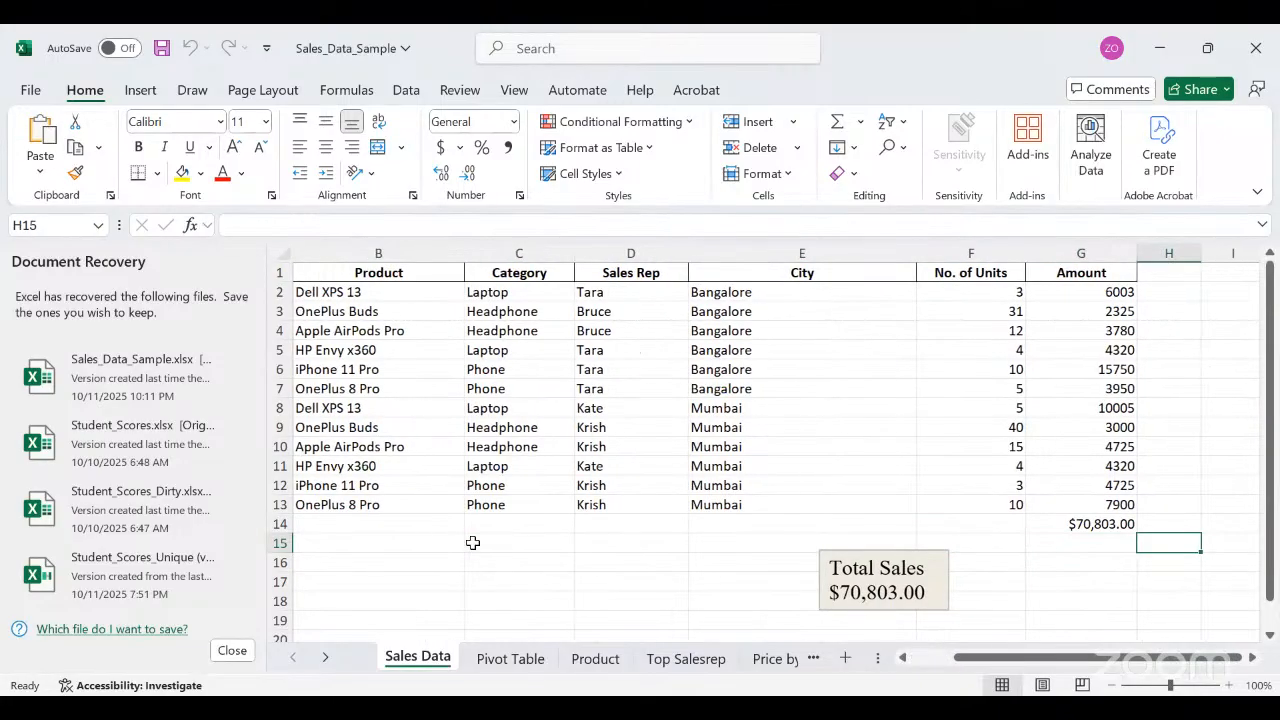
key("Left")
key("Left")
key("Left")
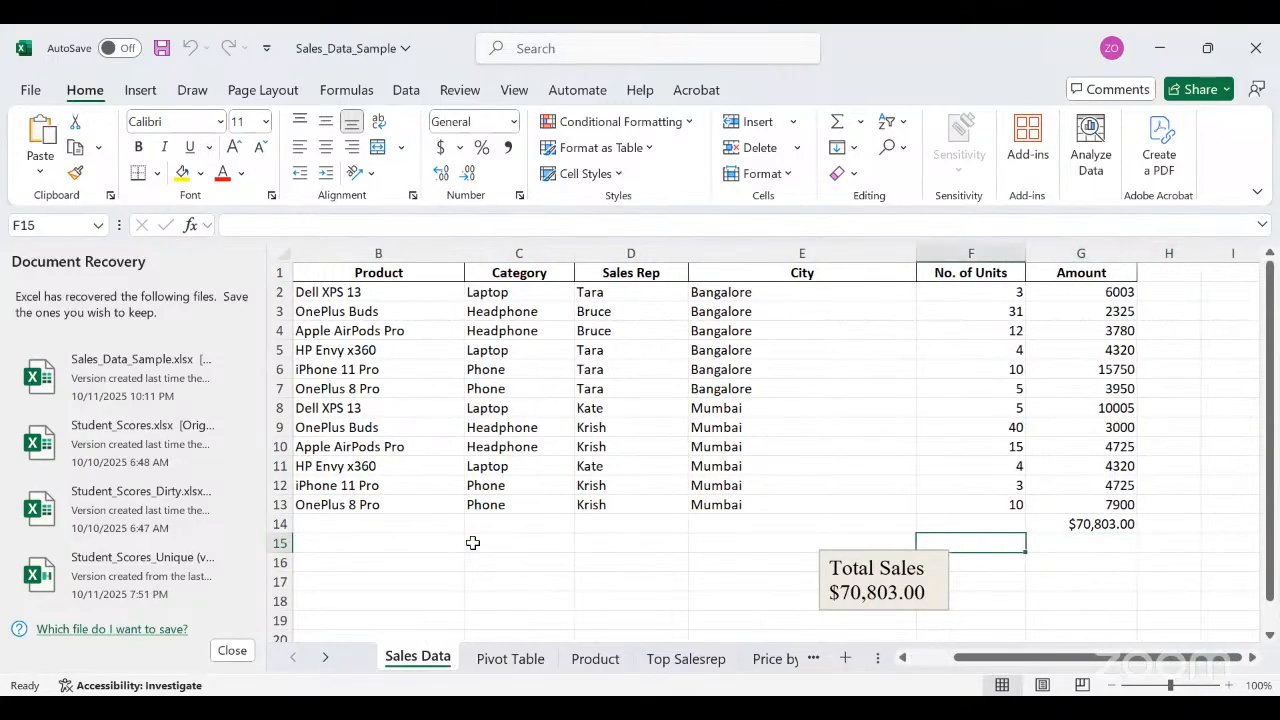
key("Right")
key("Right")
key("Right")
key("Right")
key("Right")
key("Right")
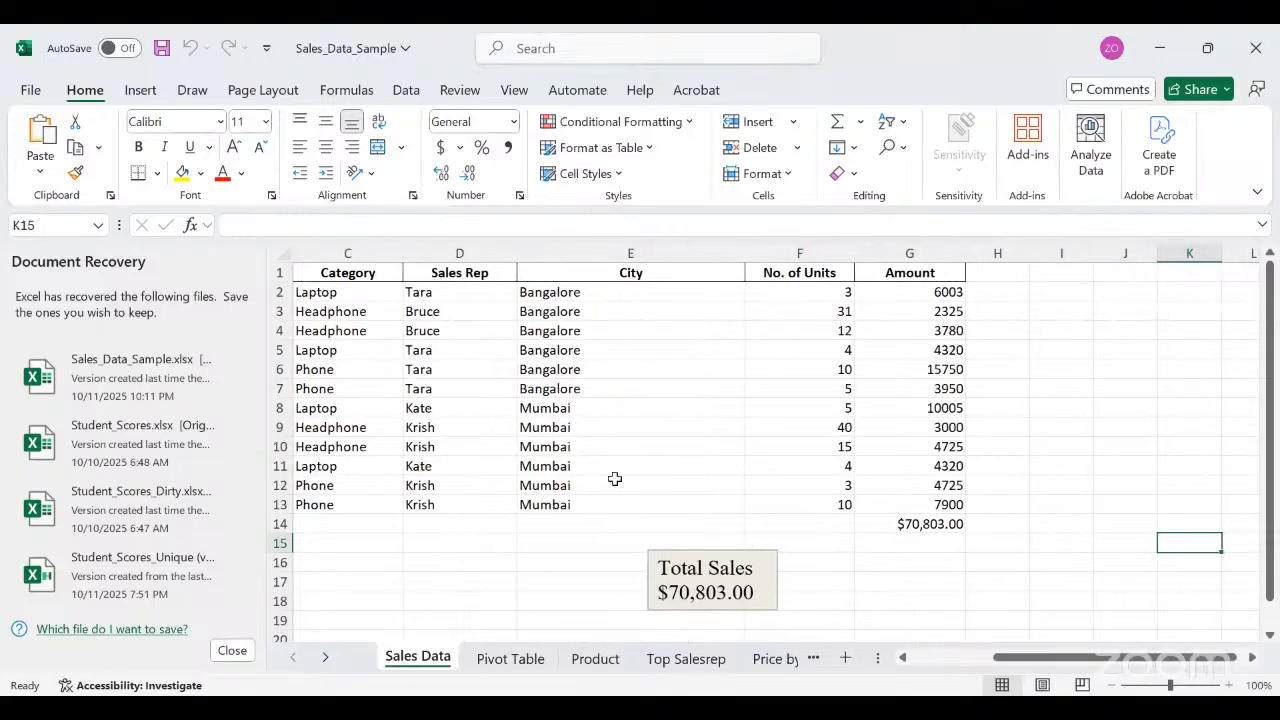
left_click(605, 525)
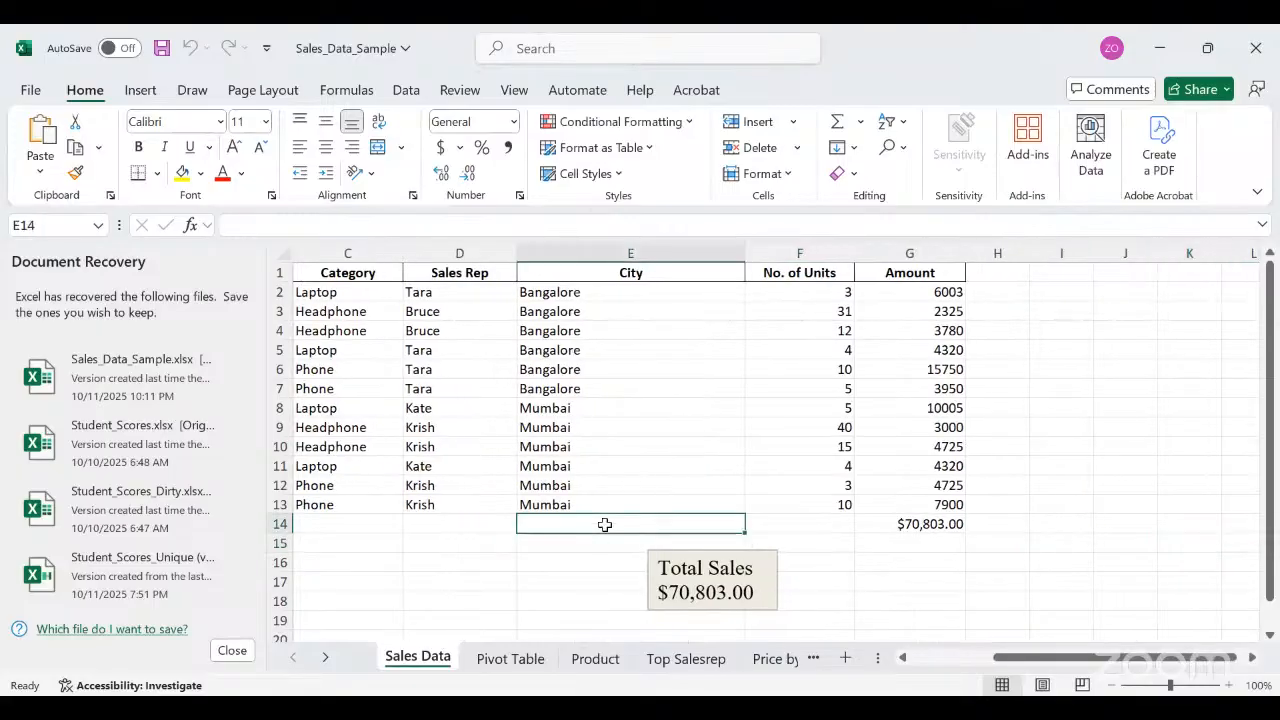
Review the pivot tables and charts on the Product, Top Salesrep and Price by City sheets, closing the PivotTable field list.
left_click(585, 665)
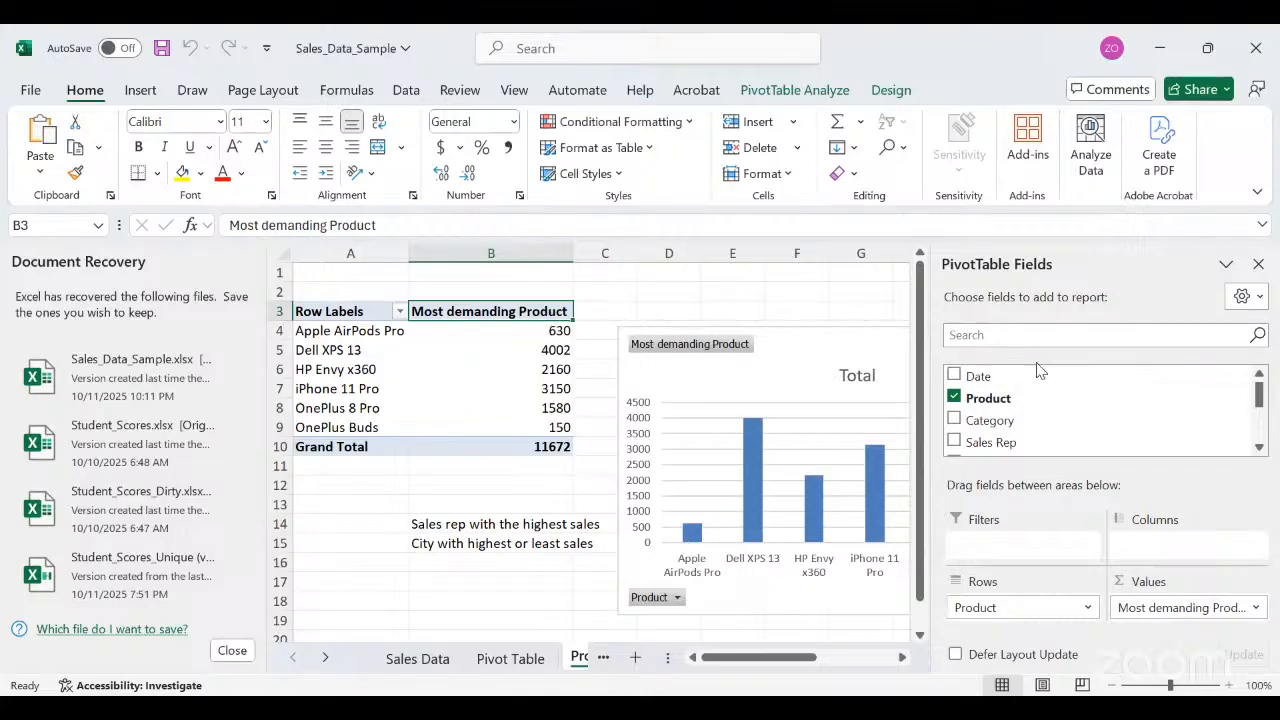
left_click(1258, 264)
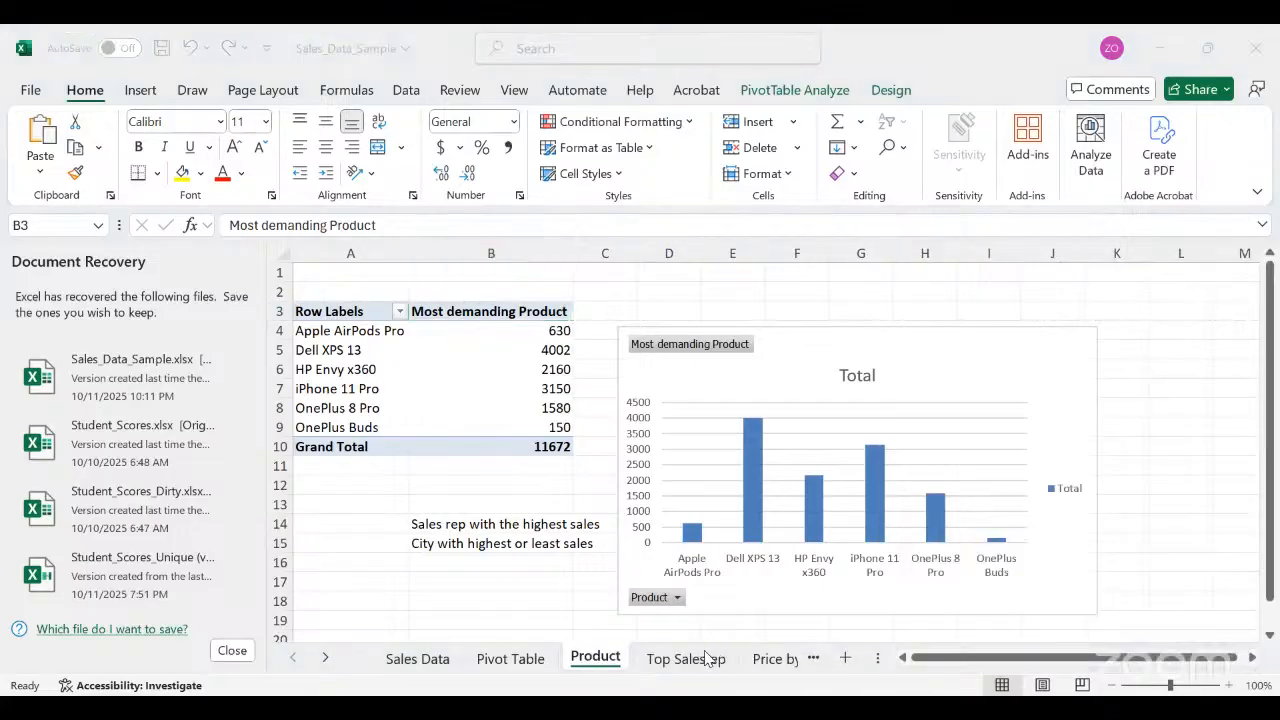
left_click(548, 387)
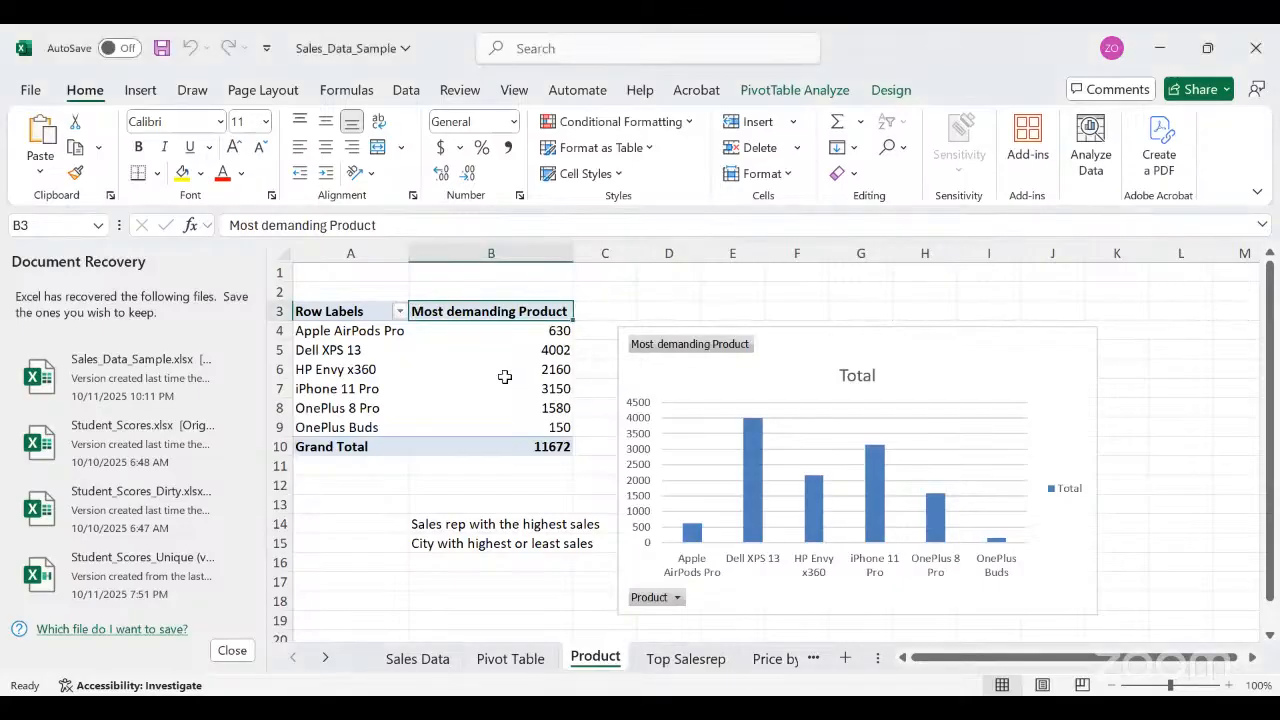
left_click(676, 660)
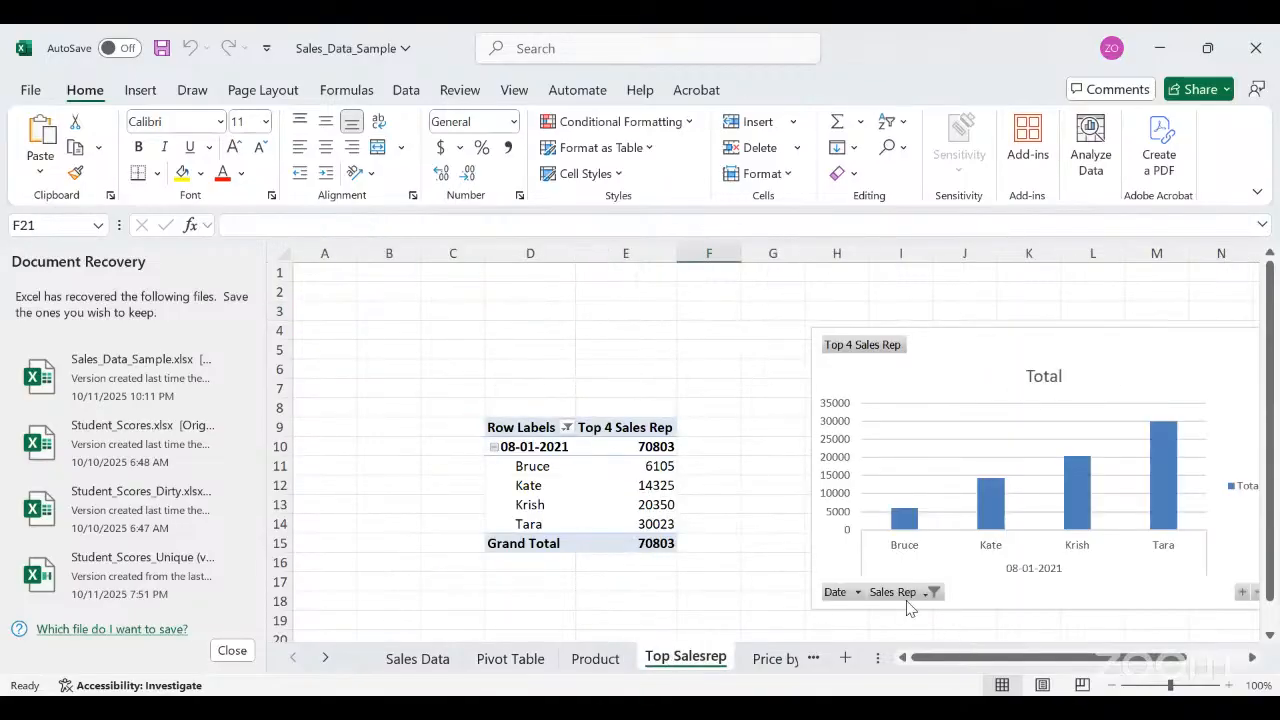
left_click(771, 660)
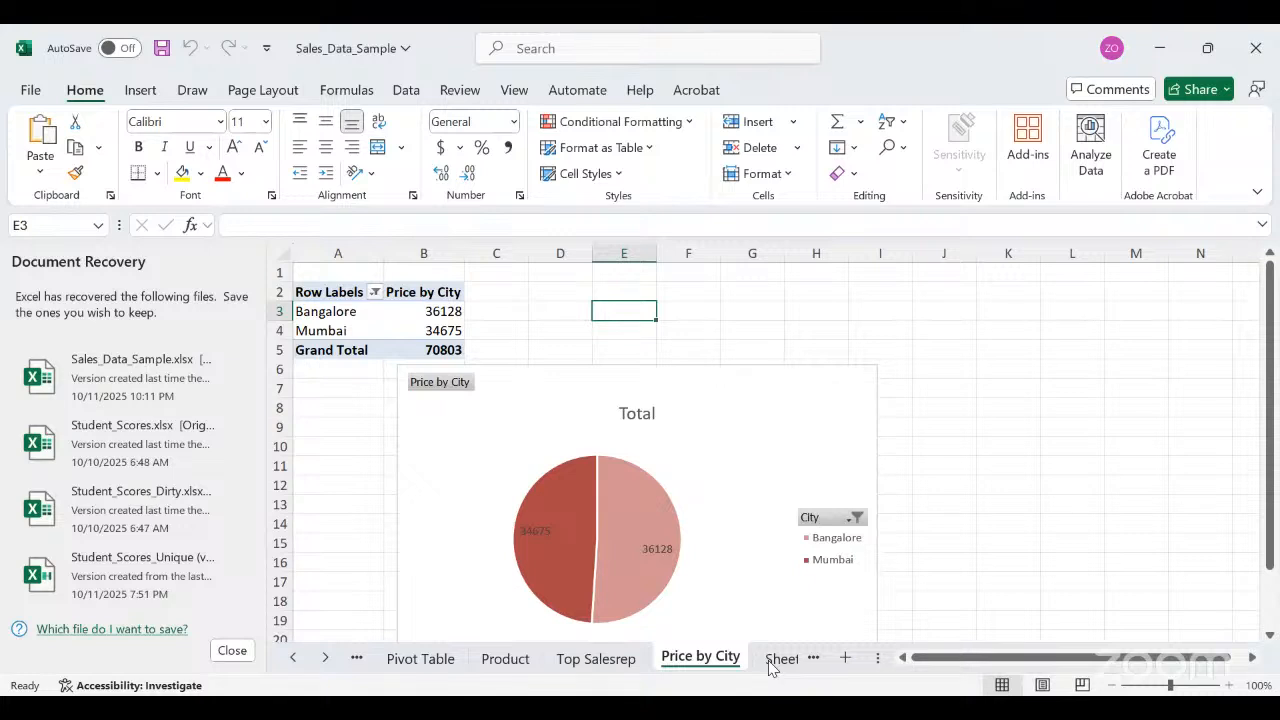
left_click(505, 660)
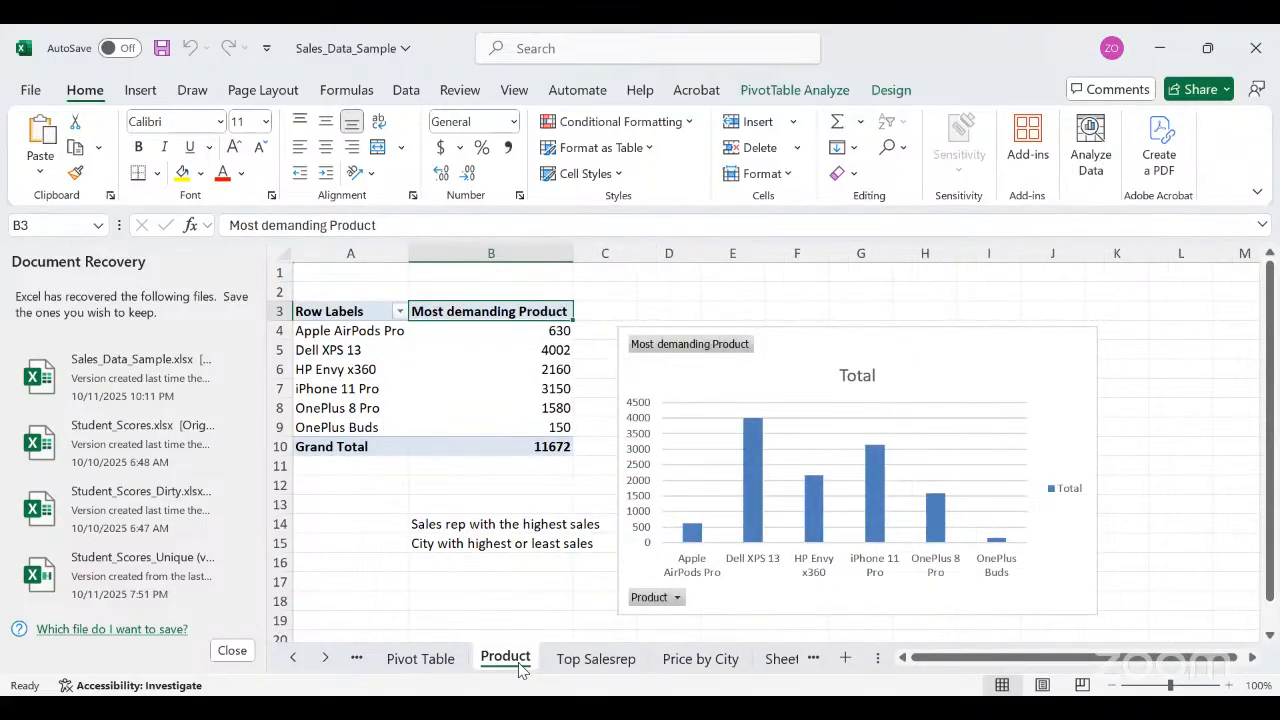
left_click(596, 660)
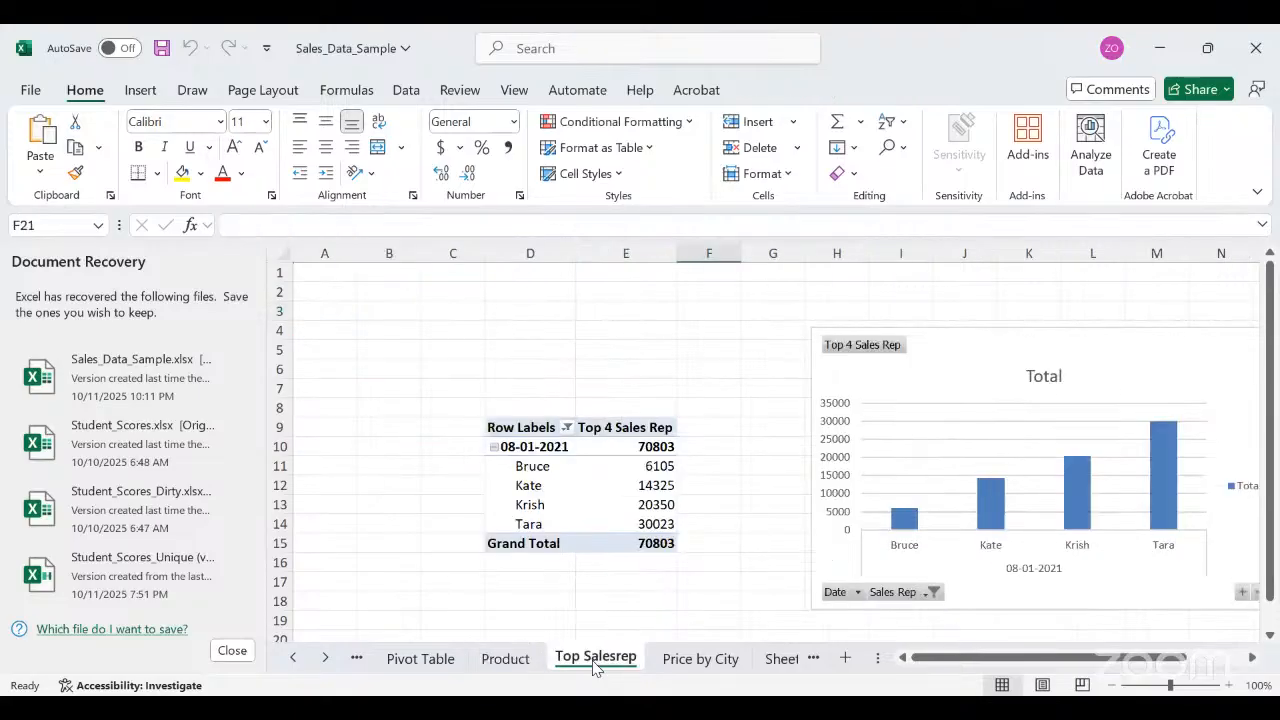
left_click(674, 662)
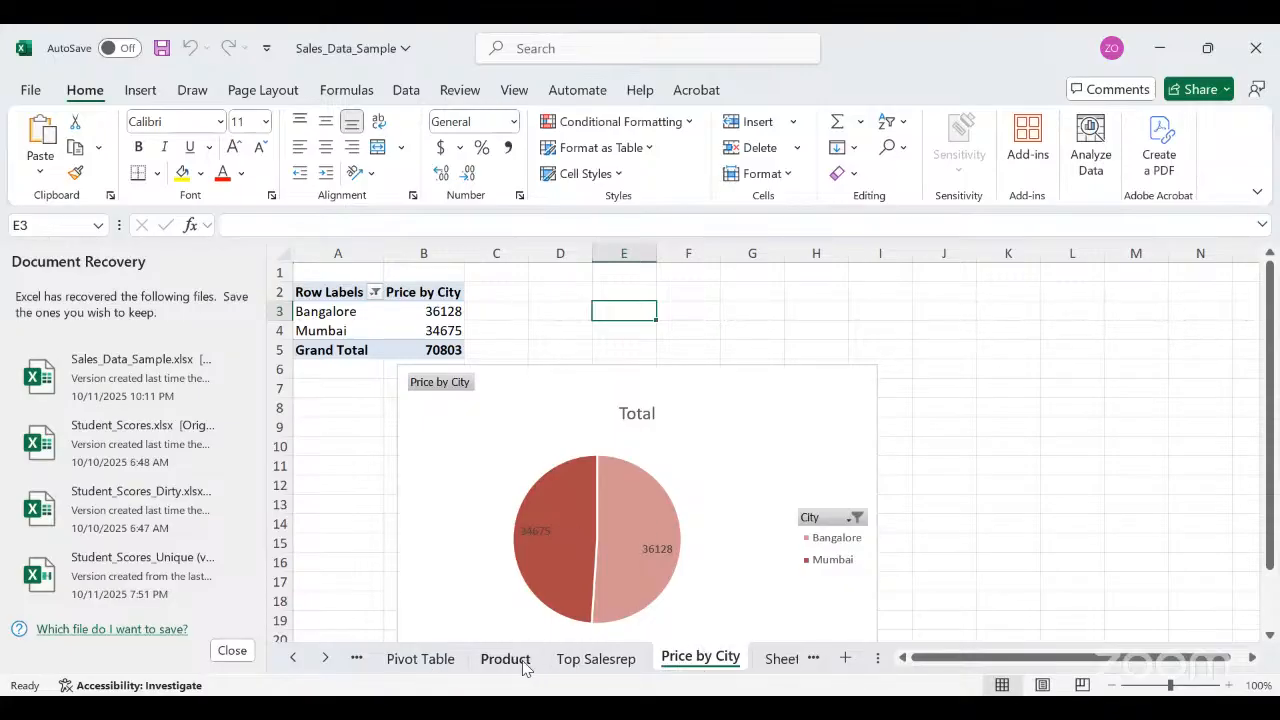
Check the Pivot Table sheet and return to the source records on the Sales Data sheet.
left_click(405, 659)
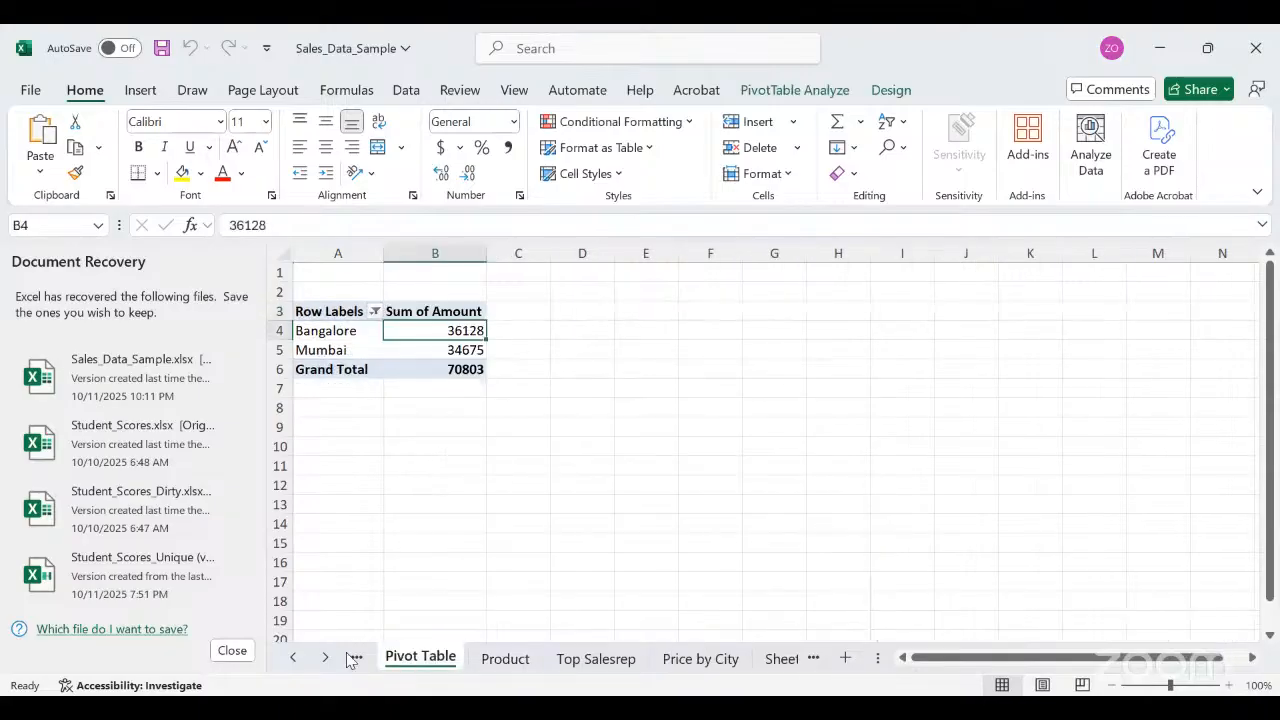
left_click(292, 657)
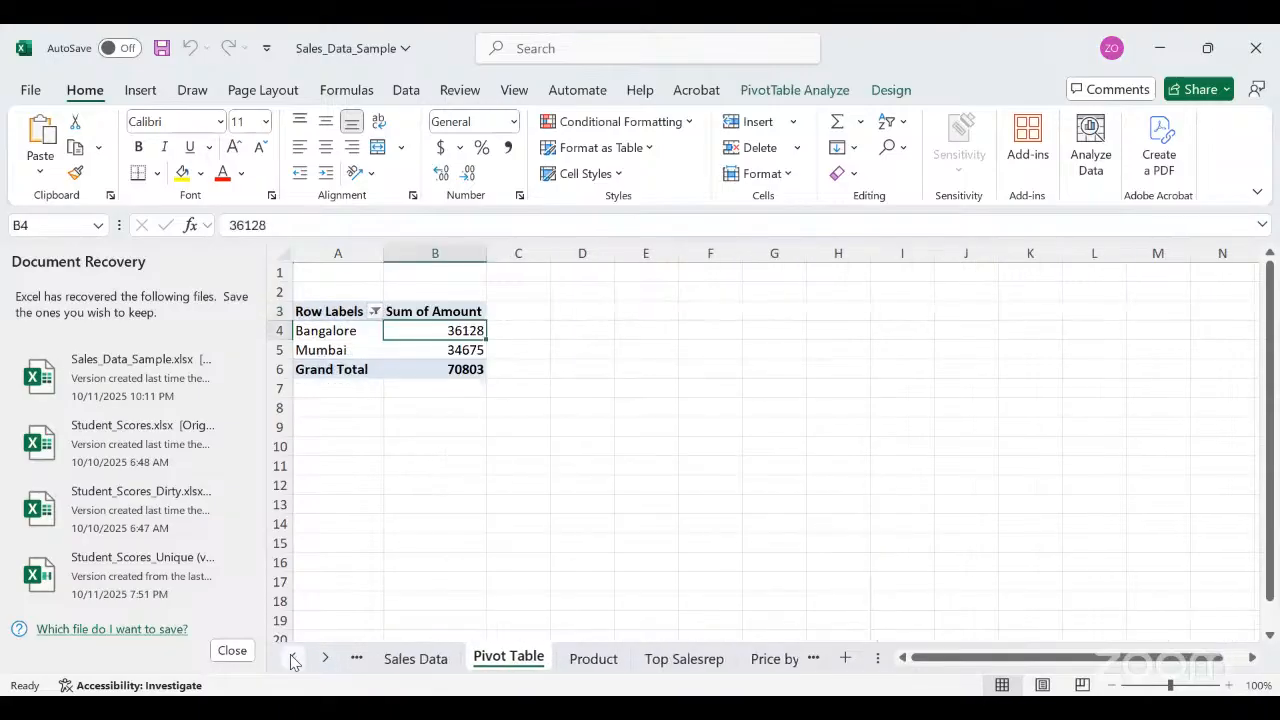
left_click(422, 660)
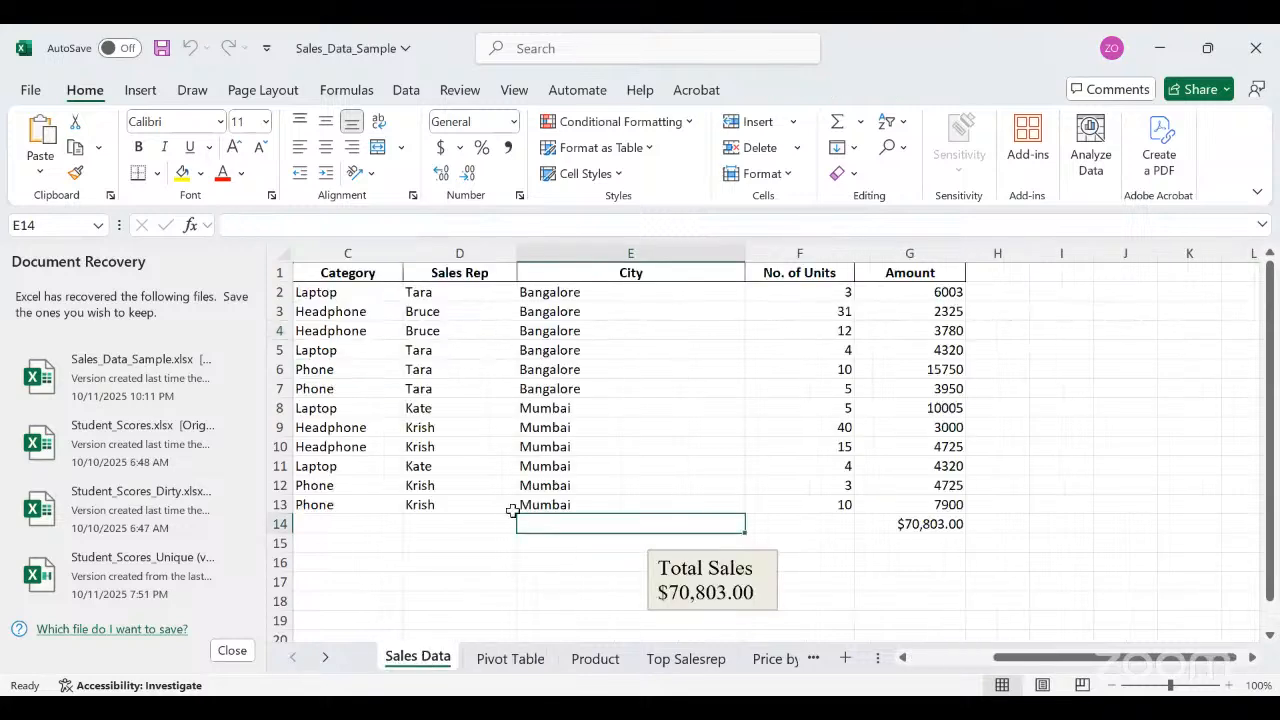
left_click(417, 508)
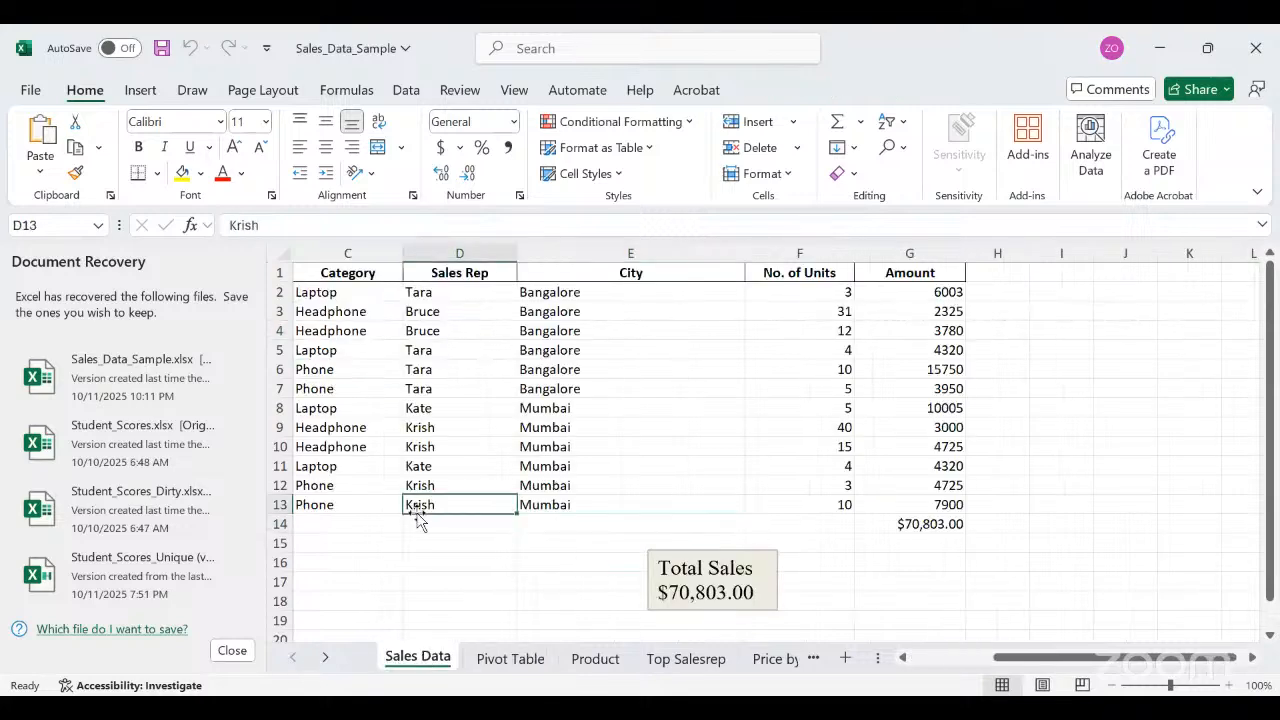
Go to the Pivot Table sheet and show the field list for its city sales pivot table.
left_click(512, 659)
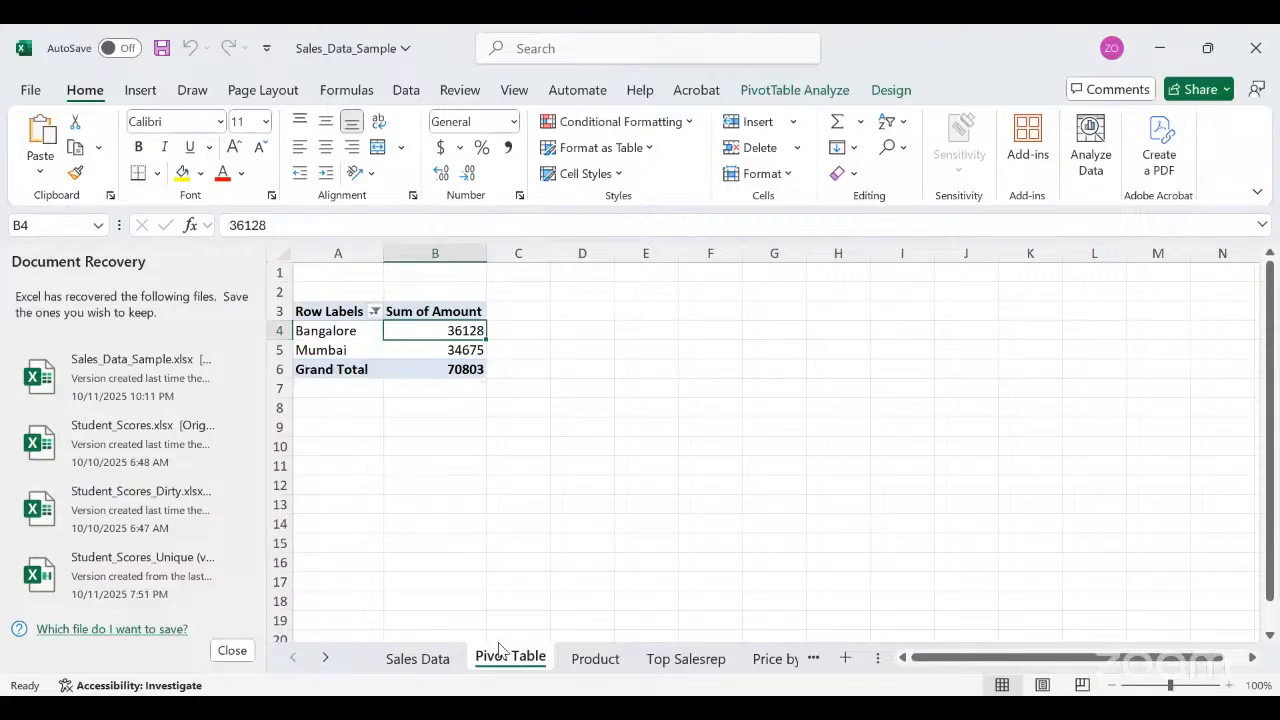
right_click(401, 349)
left_click(493, 681)
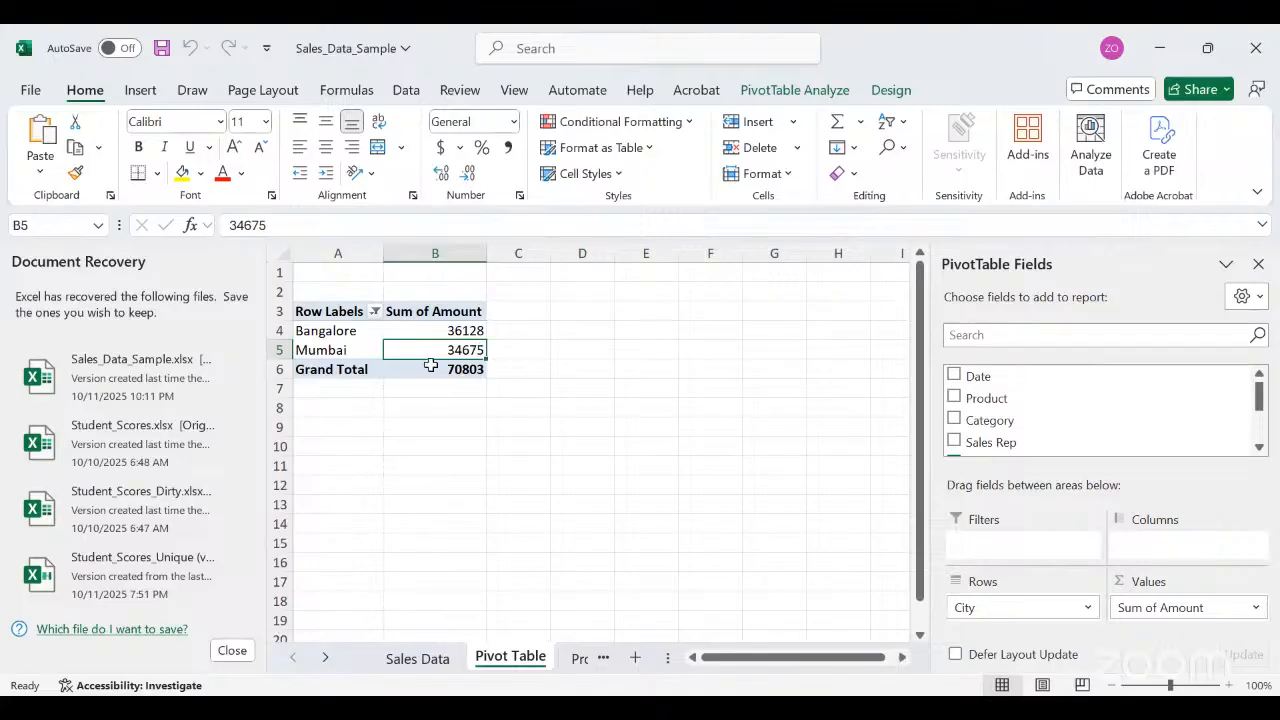
mouse_move(430, 366)
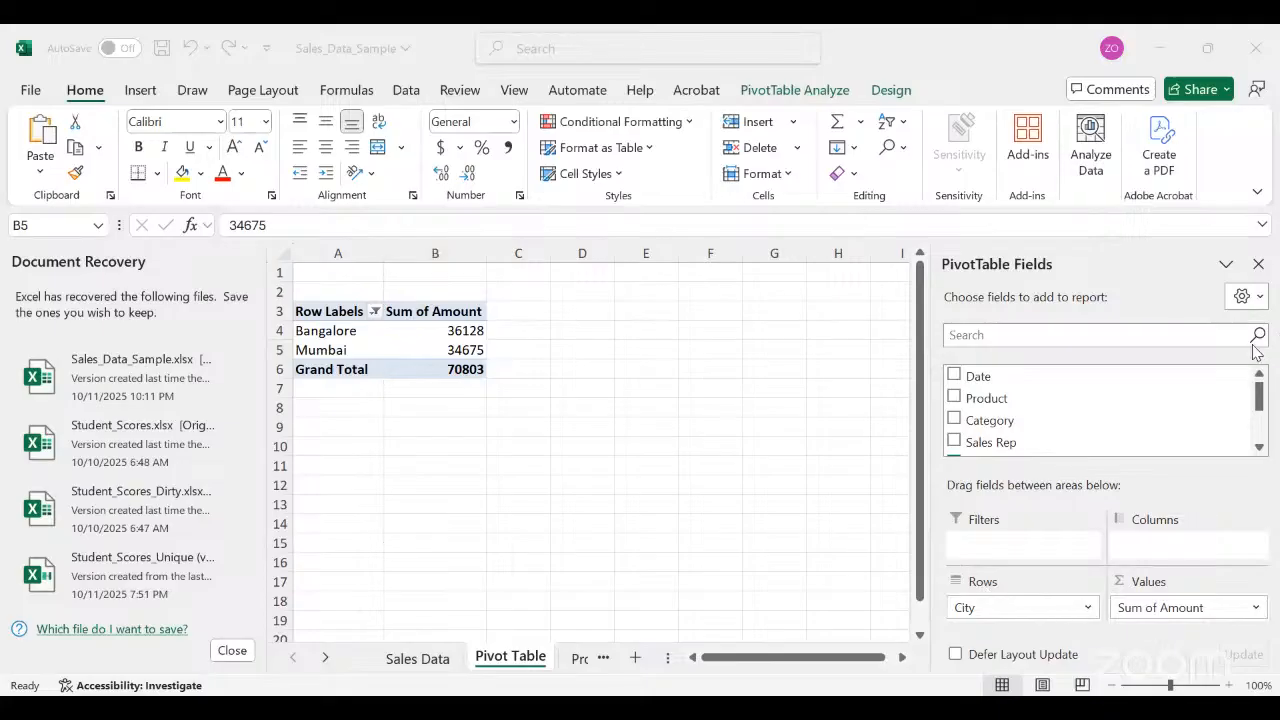
Remove the City field from the pivot table's rows.
left_click(1260, 404)
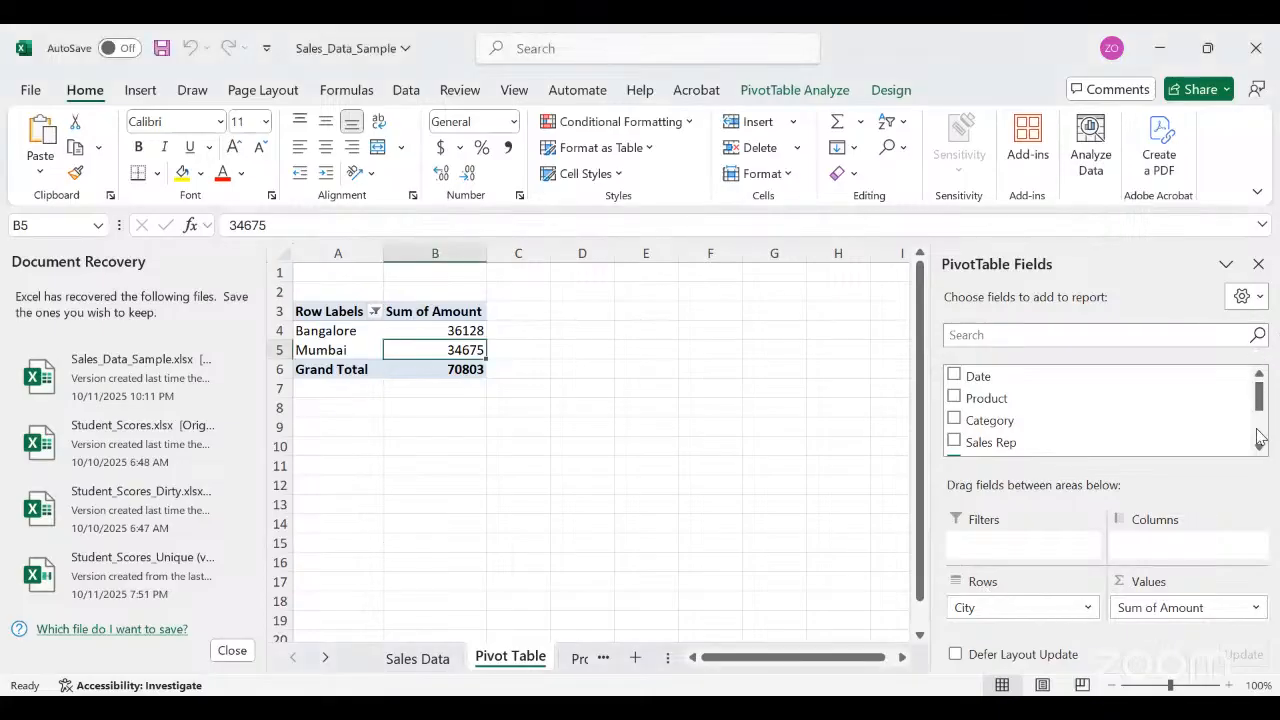
left_click_drag(1257, 413, 1260, 404)
mouse_move(1261, 410)
left_mouse_down()
mouse_move(1262, 442)
mouse_move(1265, 392)
mouse_move(1270, 462)
mouse_move(1264, 398)
mouse_move(1264, 460)
mouse_move(1258, 400)
mouse_move(1250, 460)
mouse_move(1256, 383)
mouse_move(1256, 414)
mouse_move(1257, 396)
left_mouse_up()
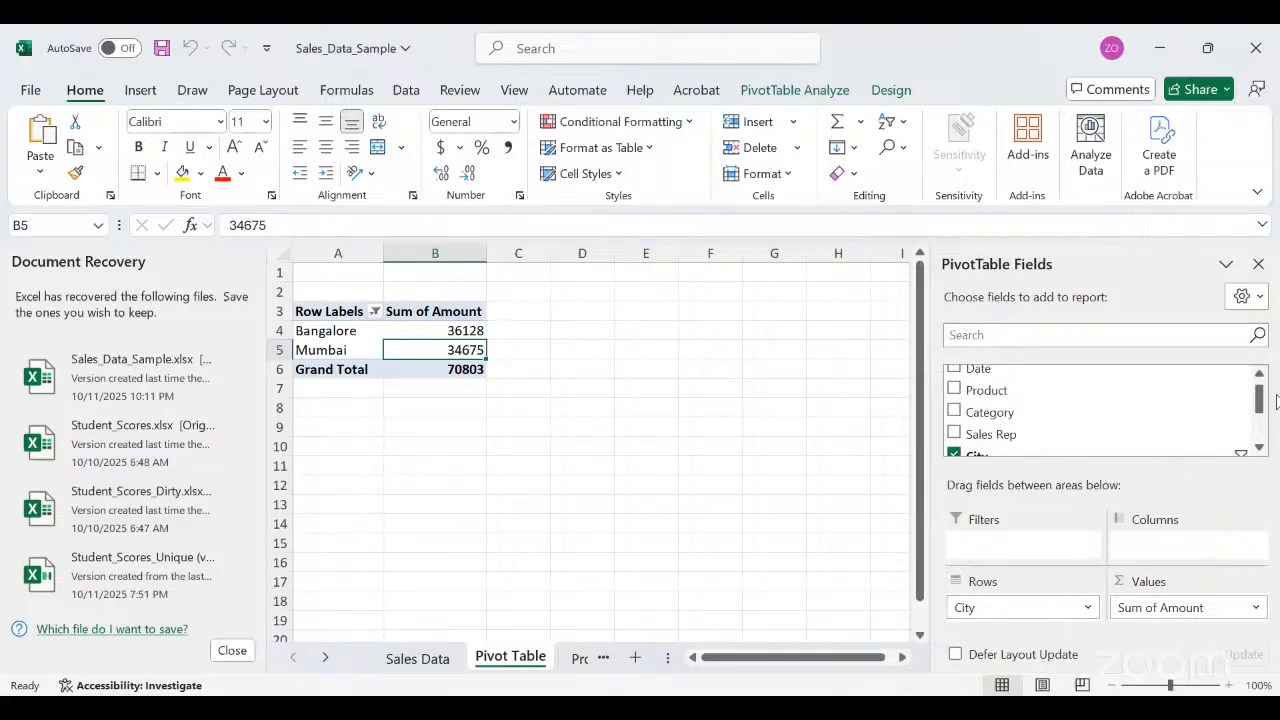
left_click_drag(1259, 398, 1257, 371)
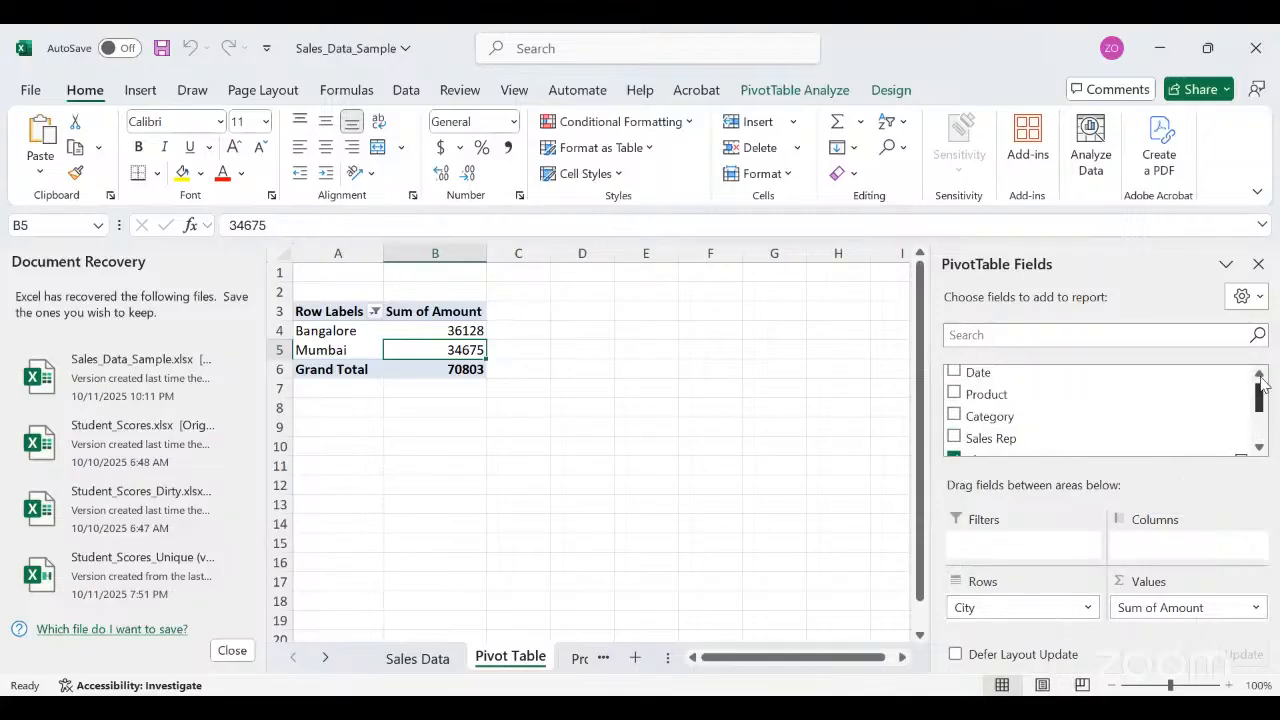
left_click(1087, 607)
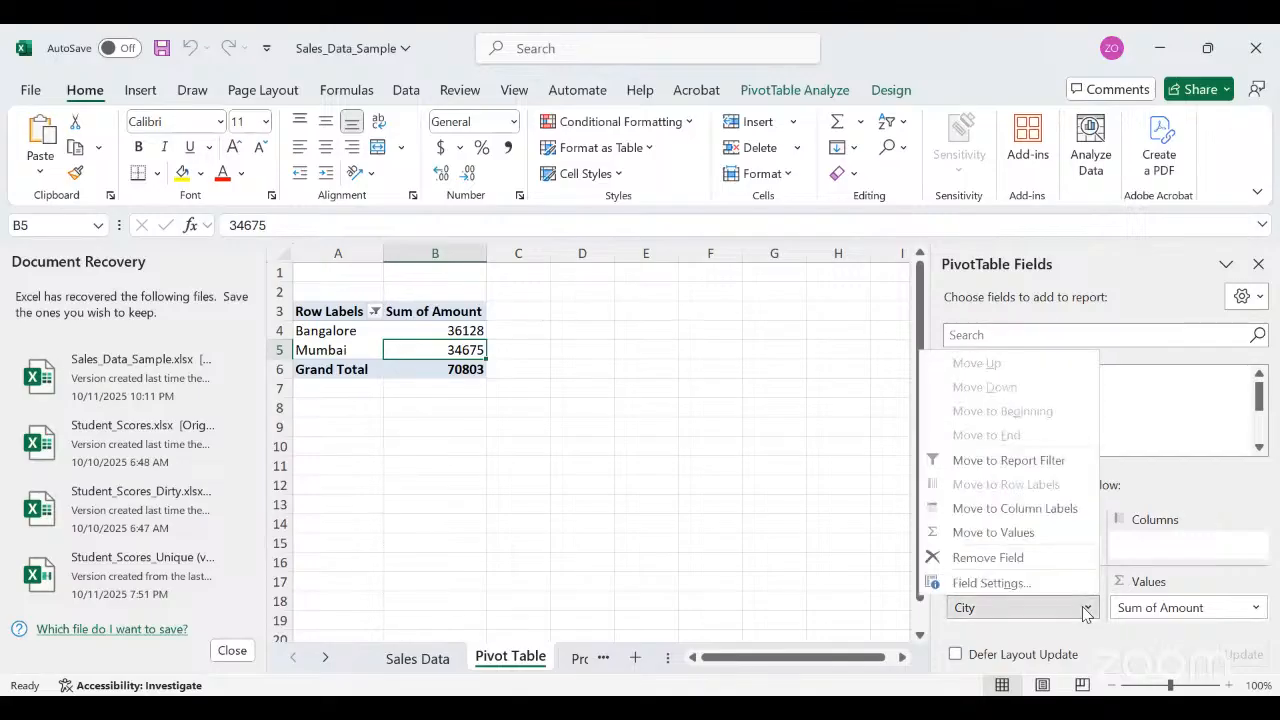
left_click(1003, 558)
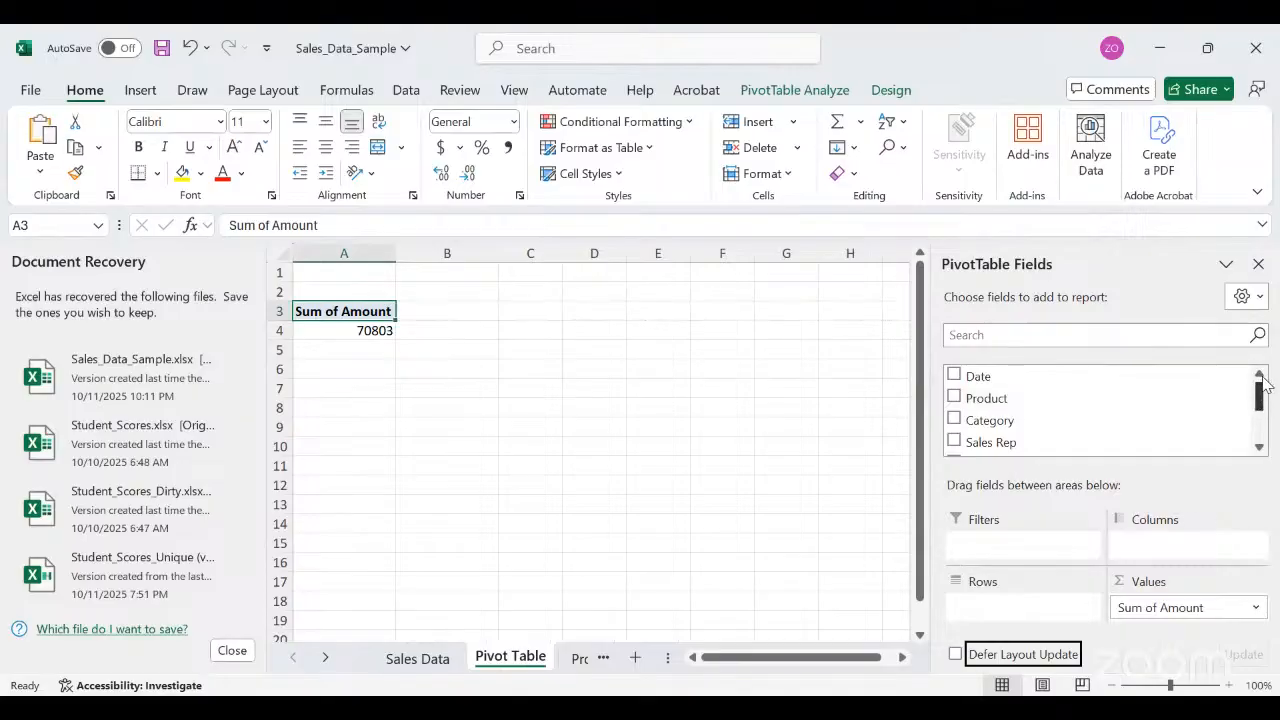
Add No. of Units to the pivot table's values beside Sum of Amount and place Sales Rep in the rows.
mouse_move(1262, 395)
left_mouse_down()
mouse_move(1257, 429)
mouse_move(1258, 412)
left_mouse_up()
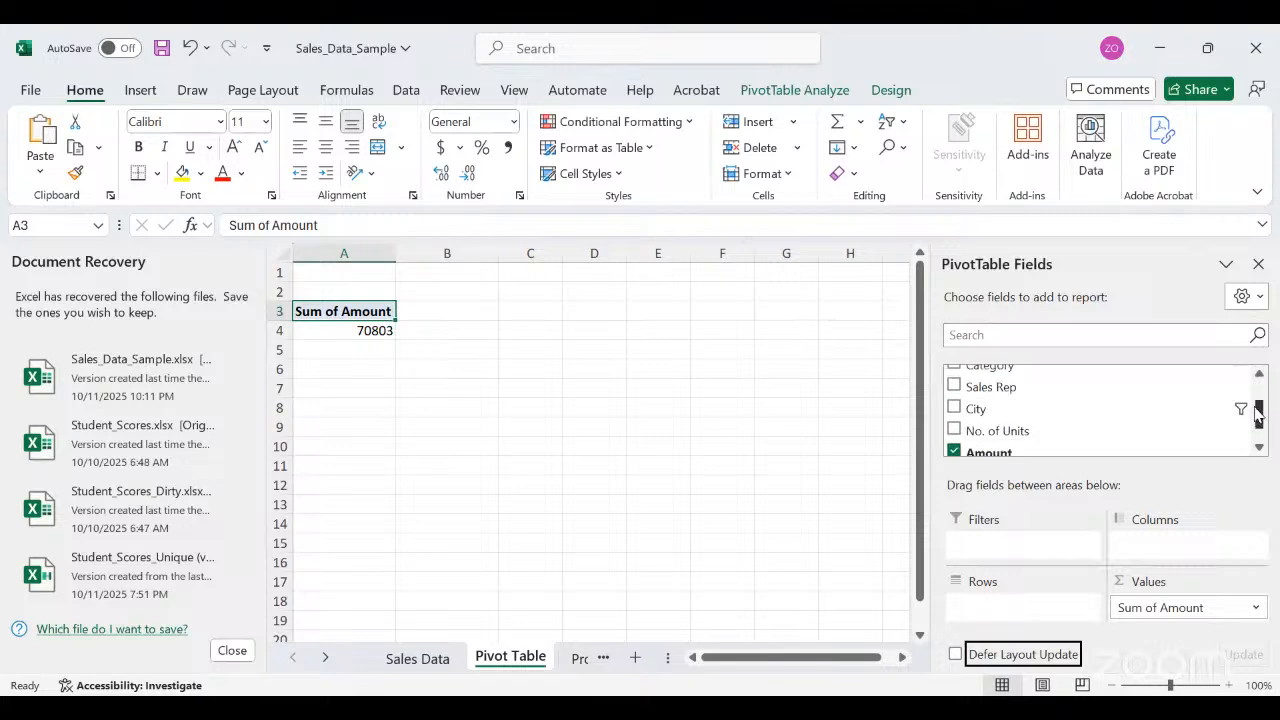
left_click_drag(1010, 437, 996, 612)
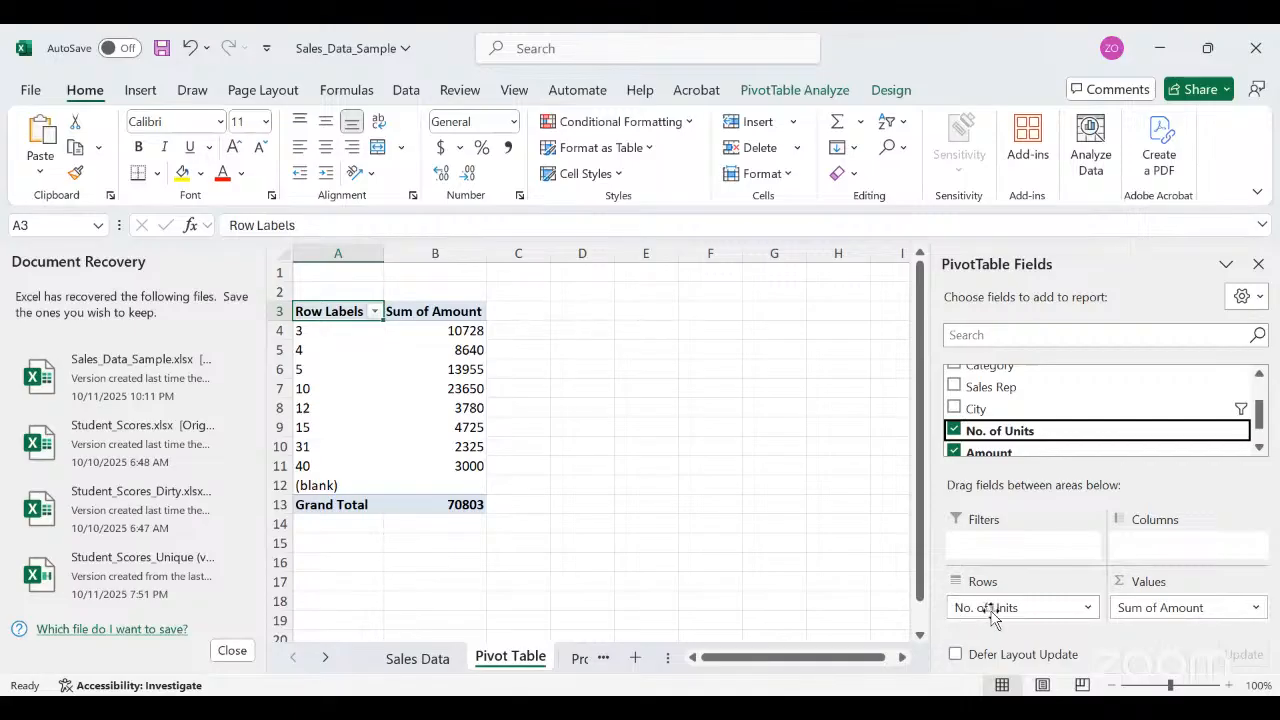
left_click_drag(992, 615, 1155, 624)
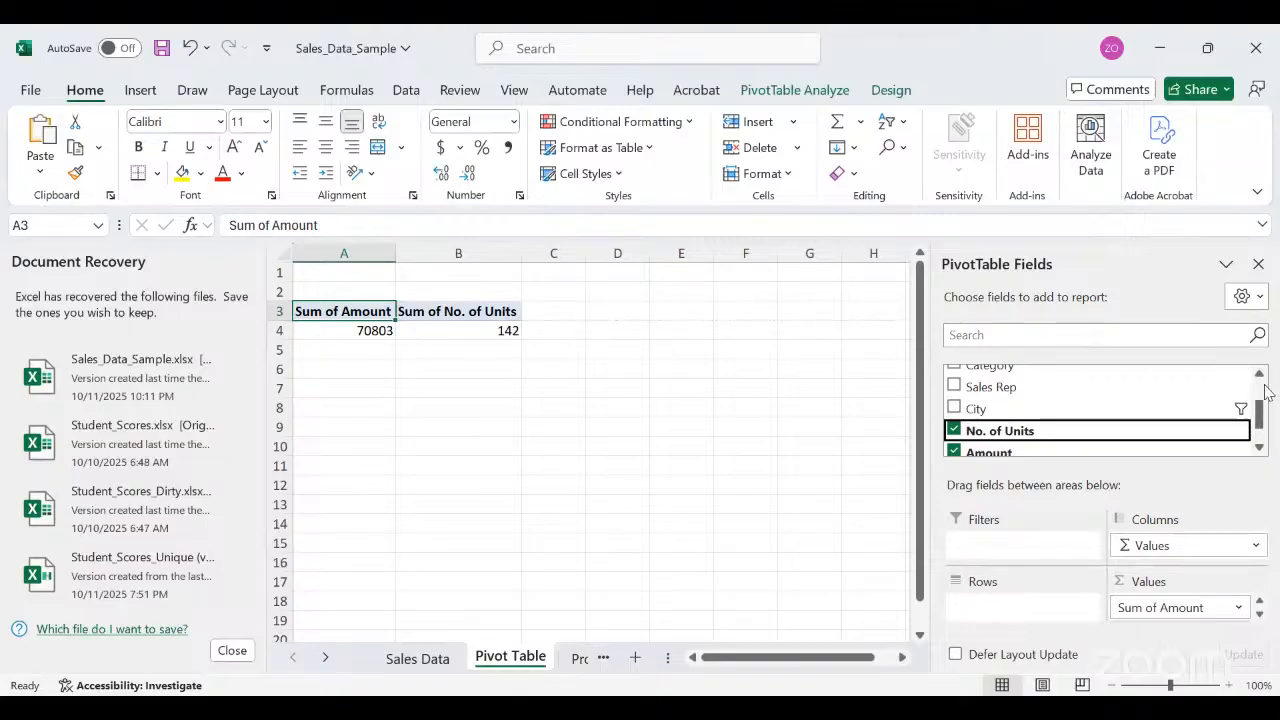
left_click_drag(1120, 389, 1012, 613)
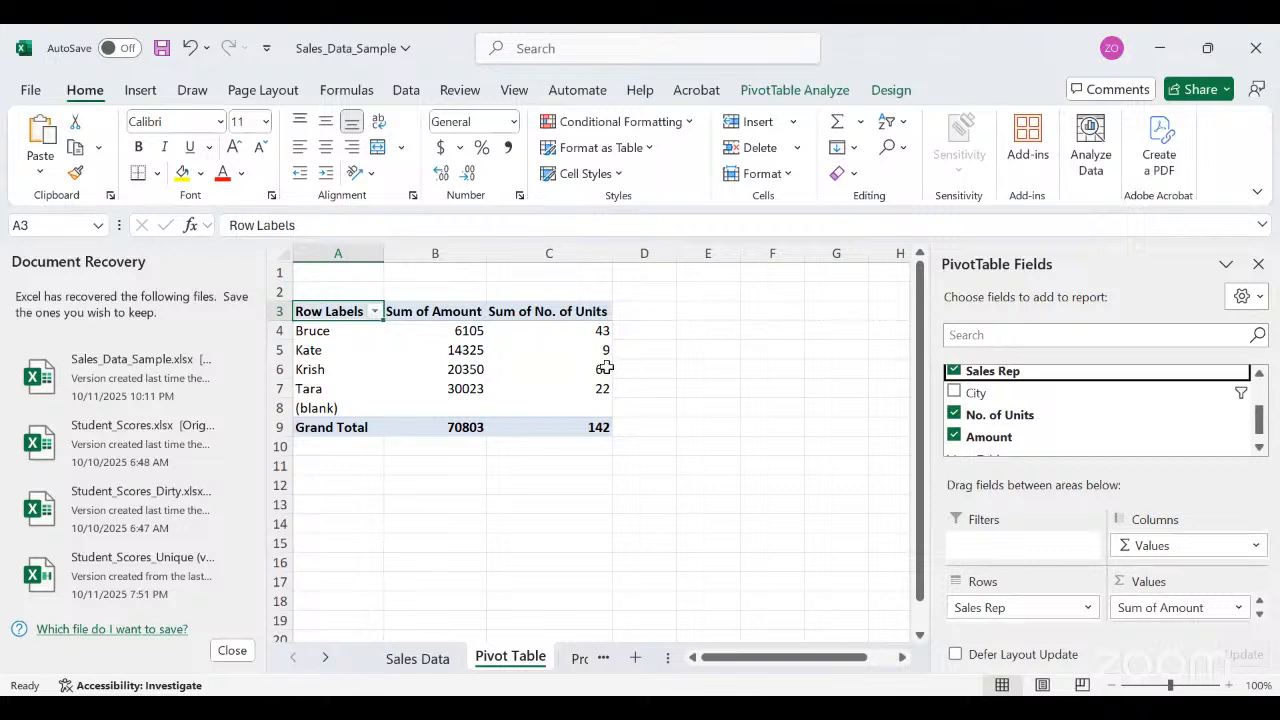
mouse_move(610, 360)
Remove the Sales Rep field from the pivot table's rows.
left_click(1075, 605)
left_click_drag(1077, 610, 1053, 600)
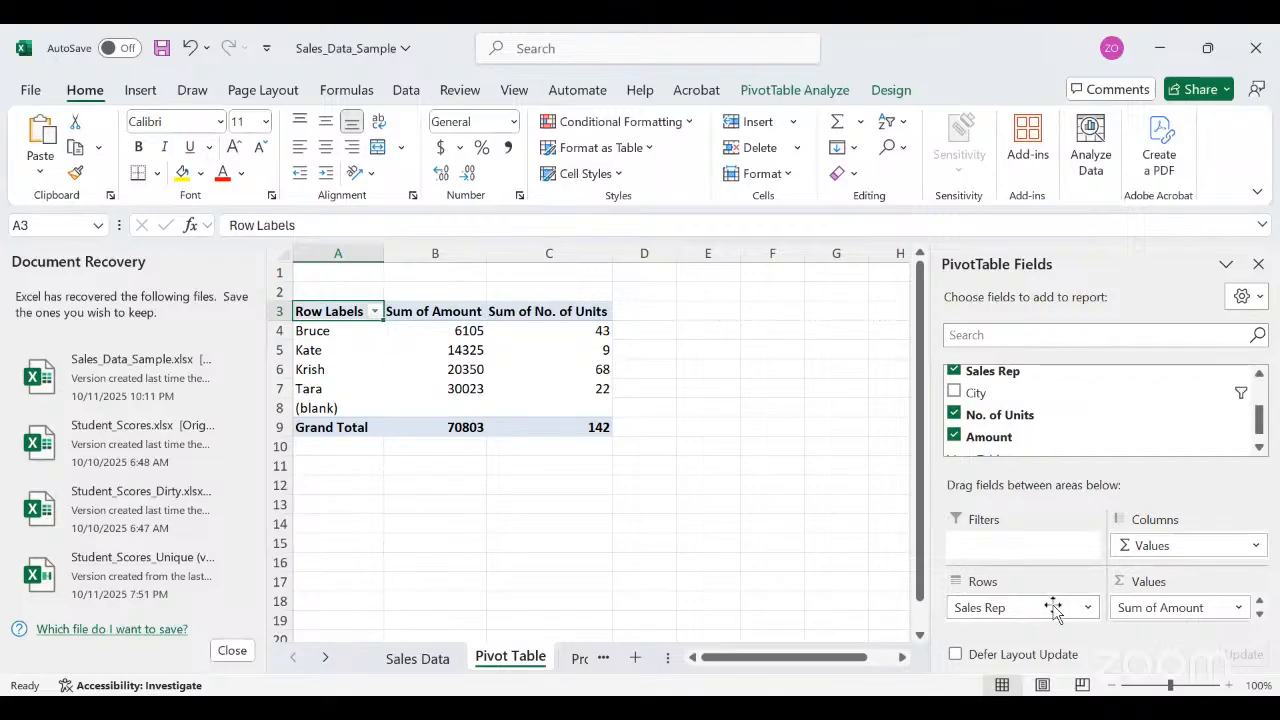
left_click_drag(1053, 607, 1078, 605)
left_click(1088, 607)
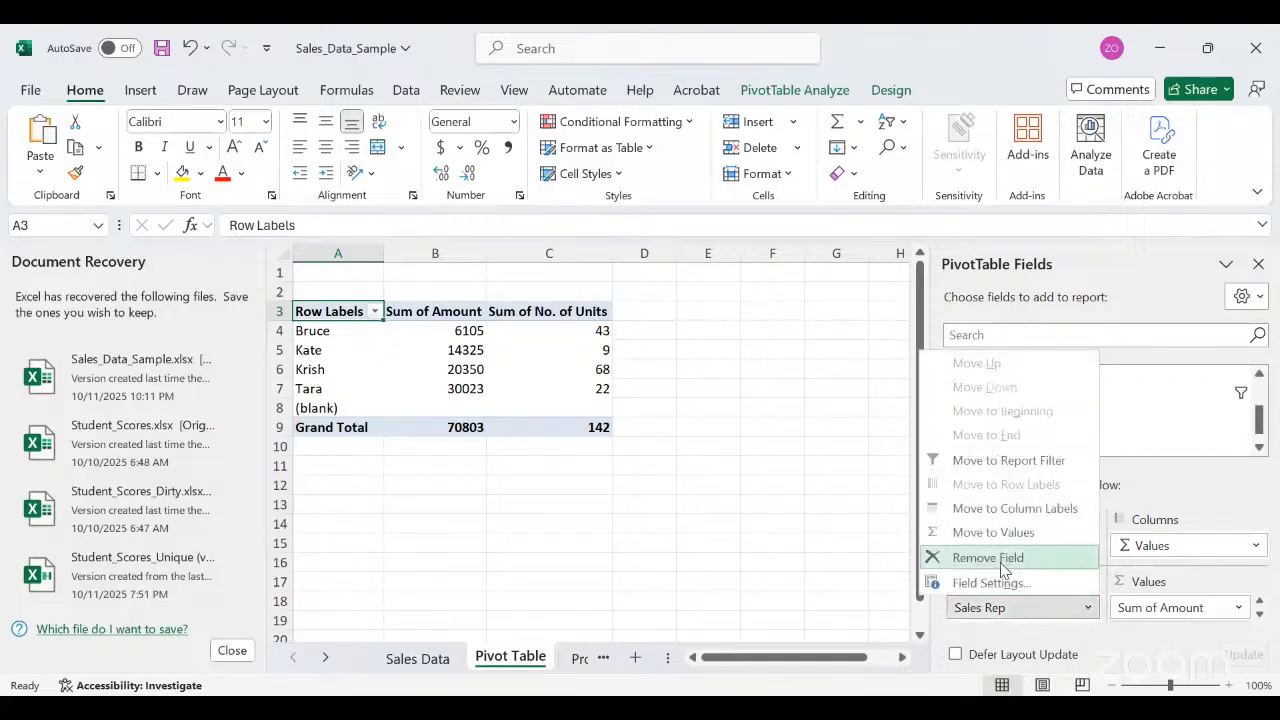
left_click(1000, 563)
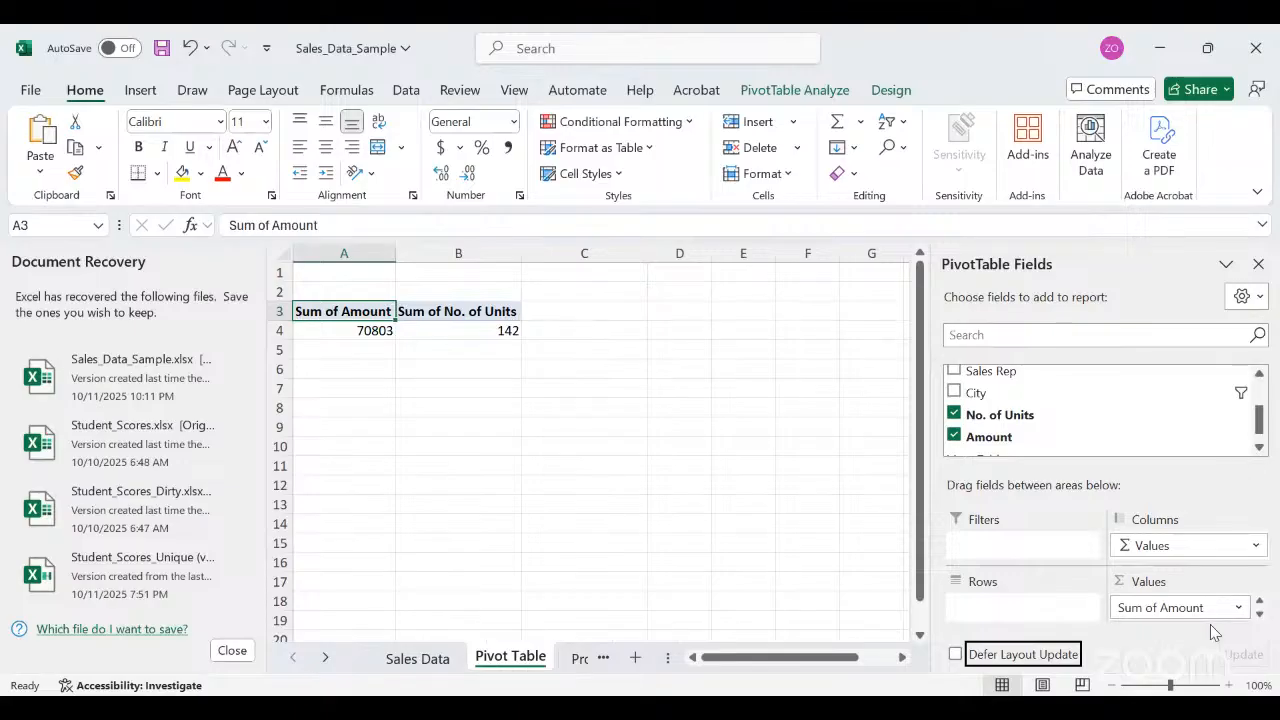
Remove Sum of Amount from the pivot table's values and place the Product field in the rows.
left_click(1240, 610)
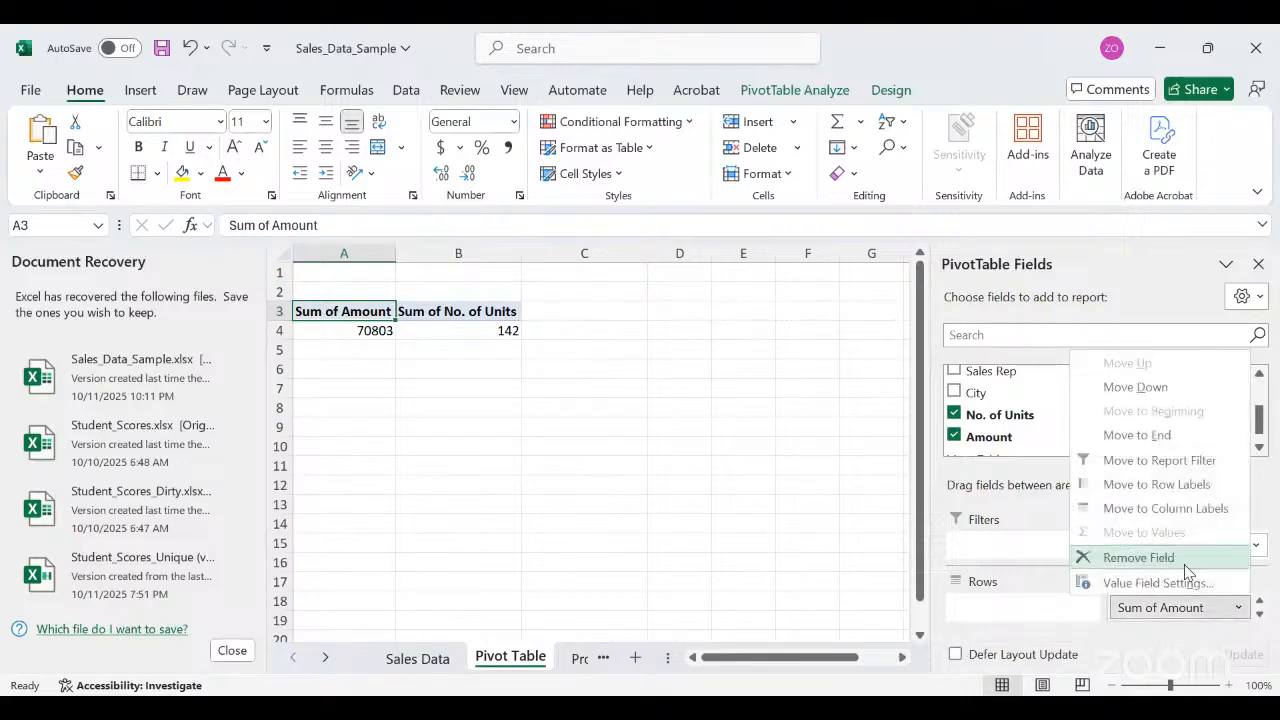
left_click(1146, 566)
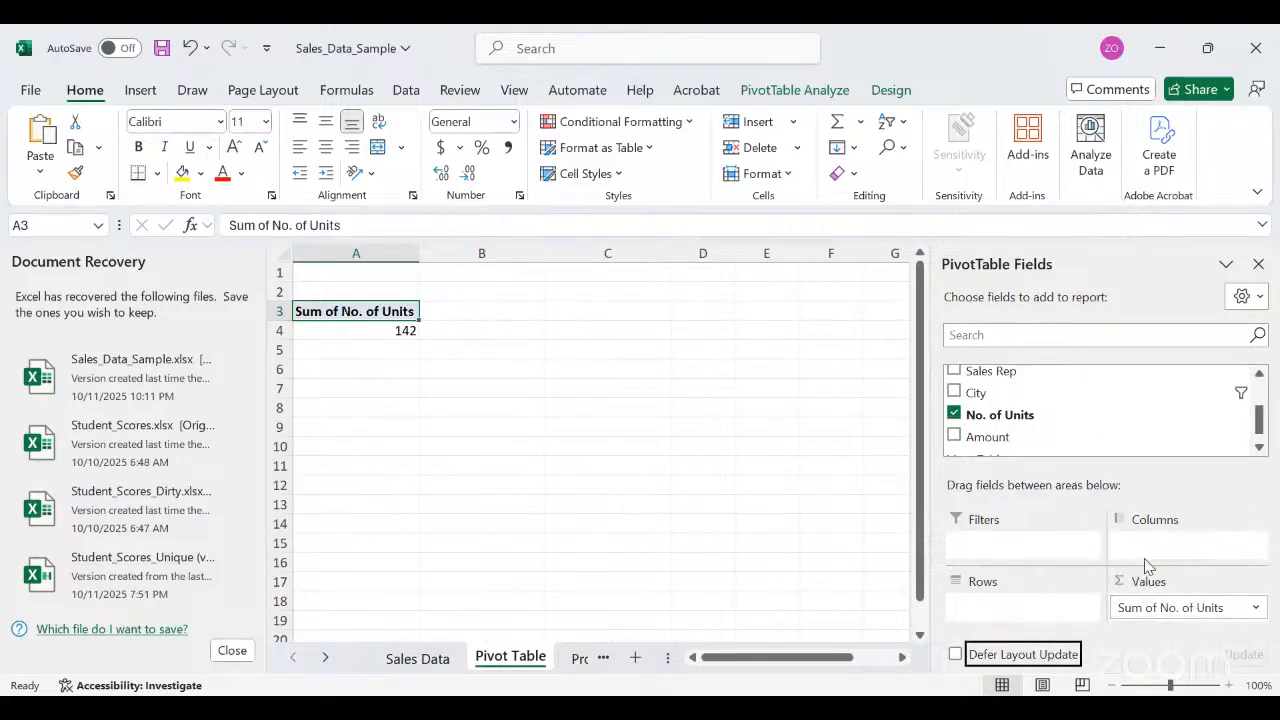
right_click(1258, 418)
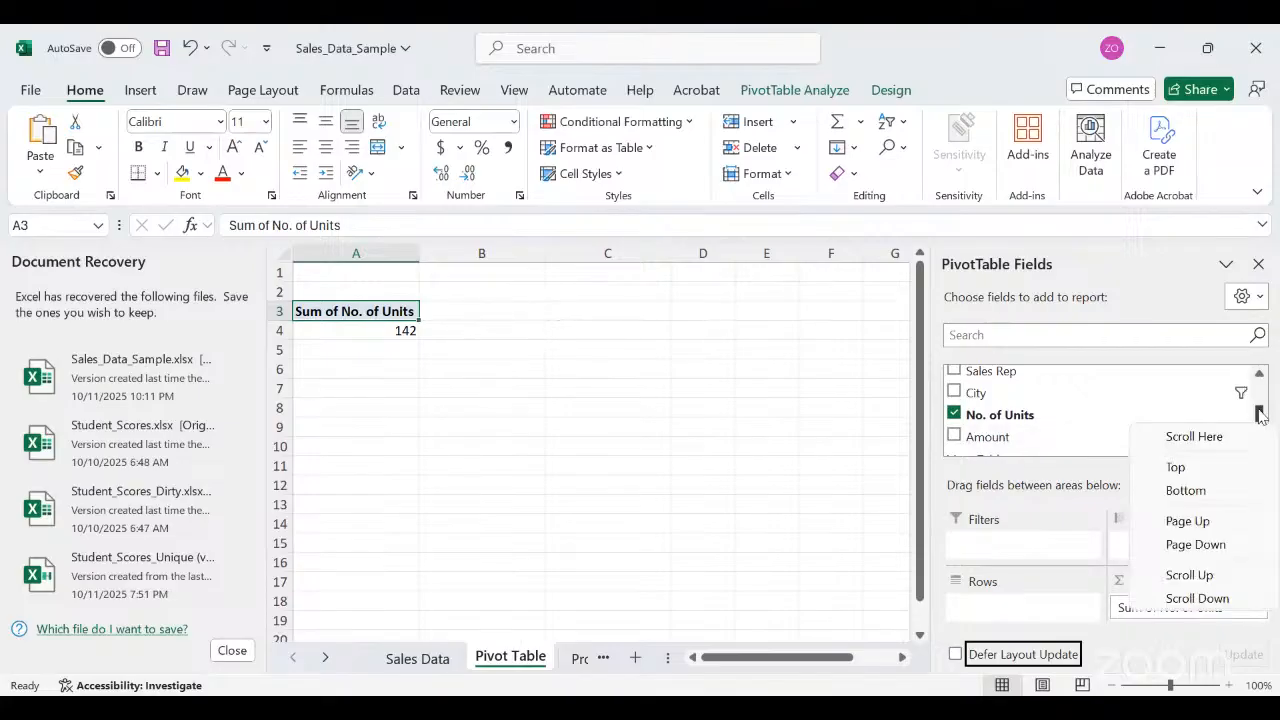
left_click(1258, 412)
left_click_drag(1261, 418, 1261, 392)
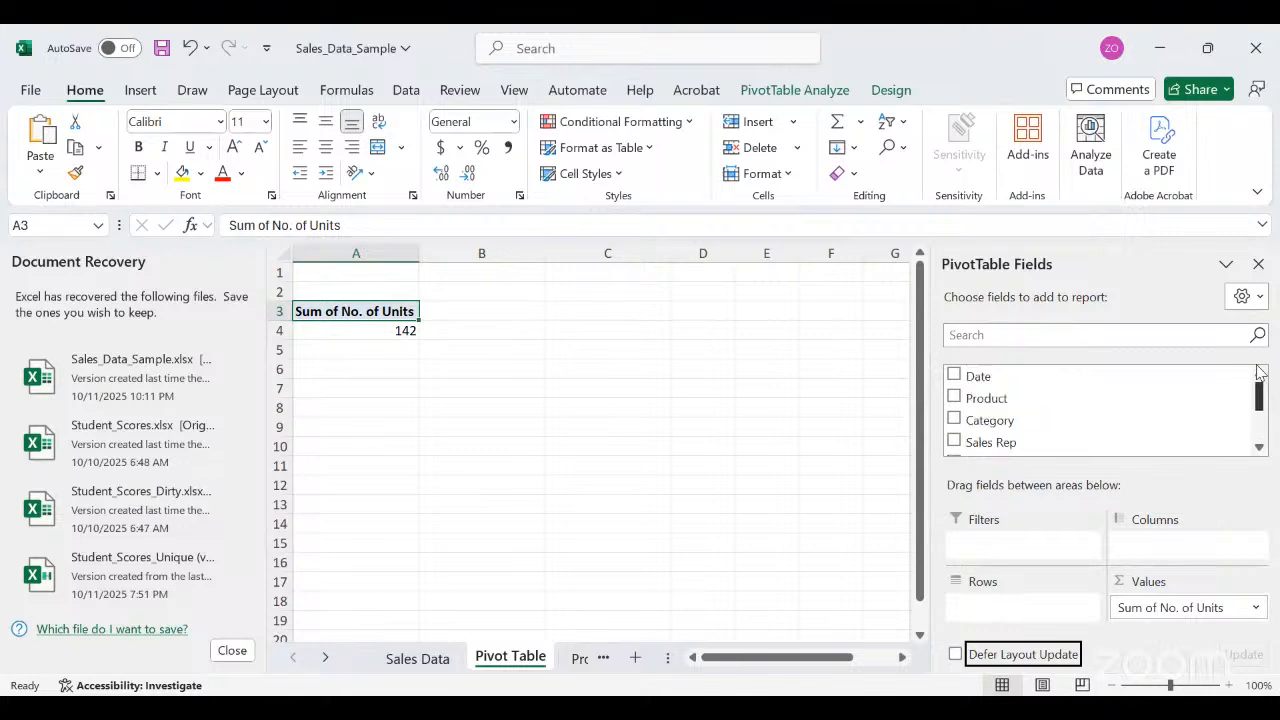
left_click_drag(1022, 400, 1007, 615)
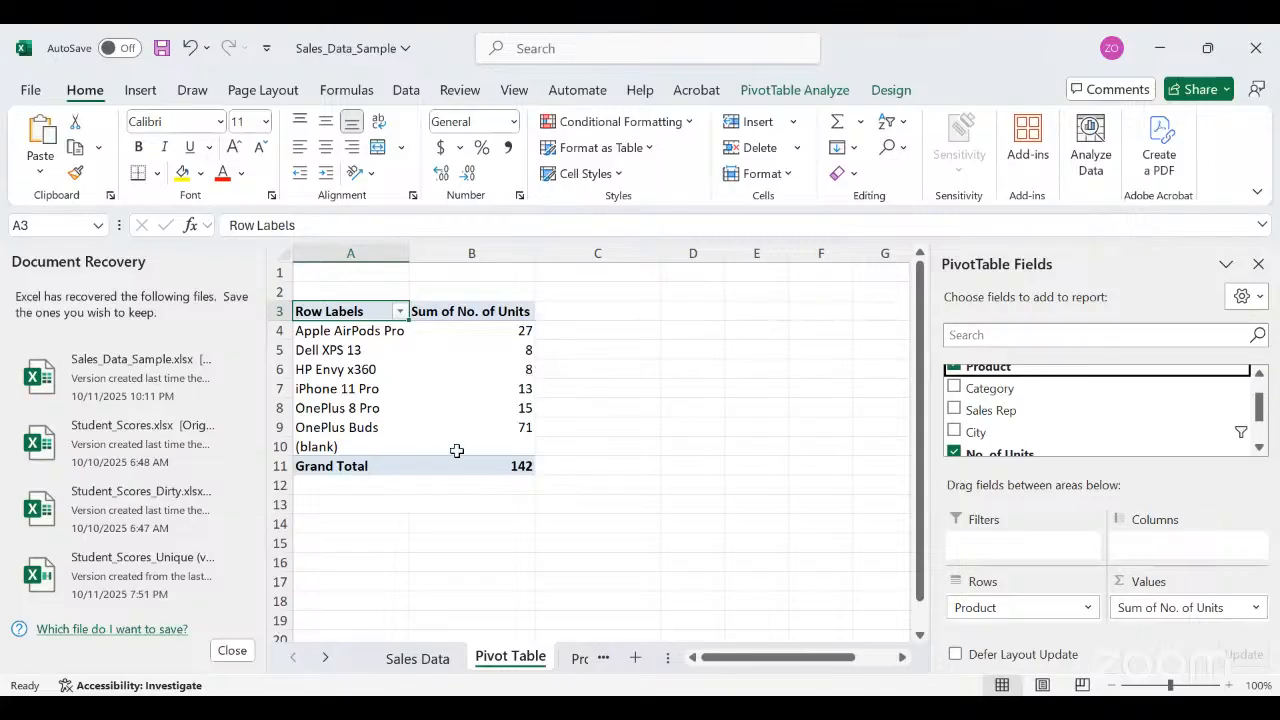
Copy the whole pivot table of units per product, cells A3:B11.
mouse_move(456, 451)
left_click_drag(354, 311, 500, 465)
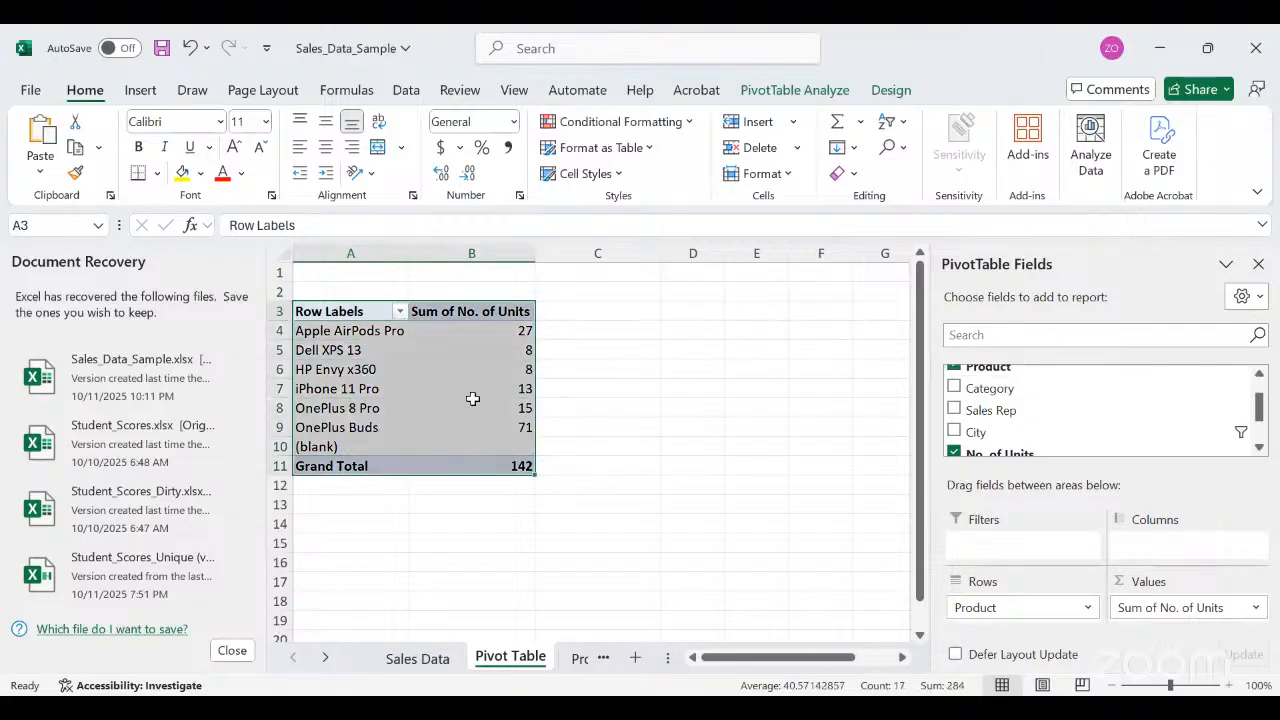
right_click(472, 399)
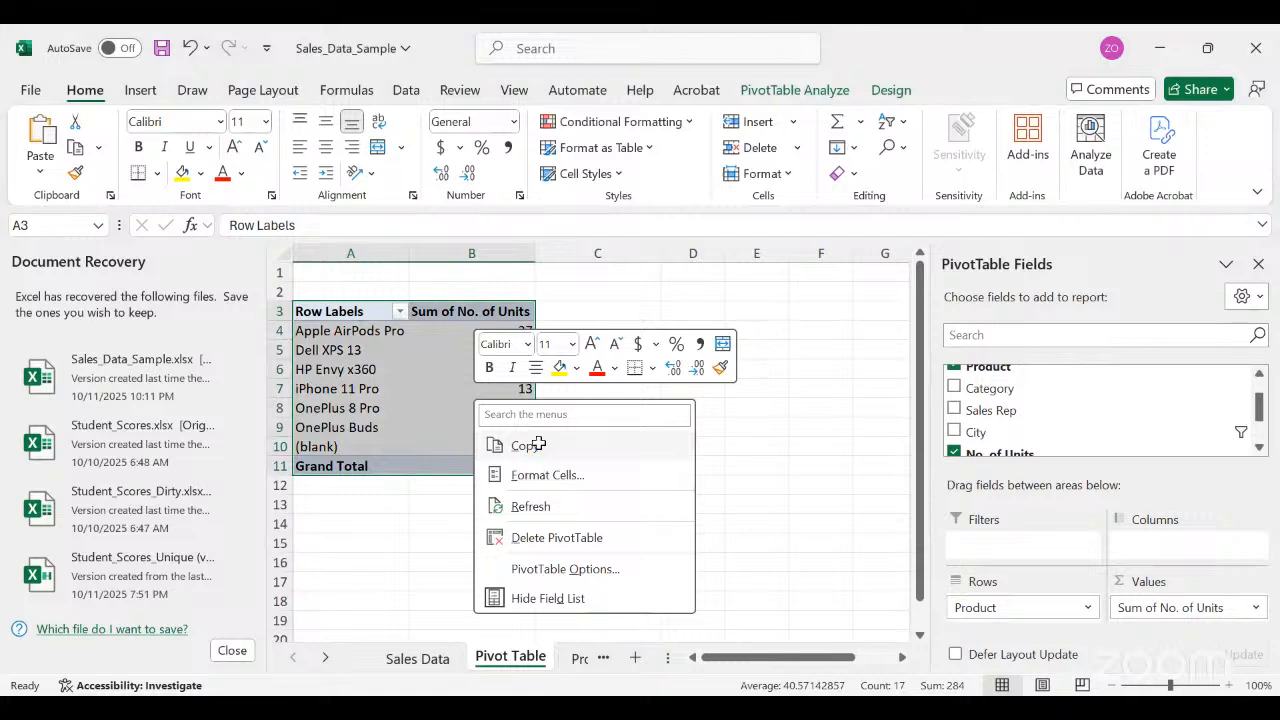
left_click(527, 445)
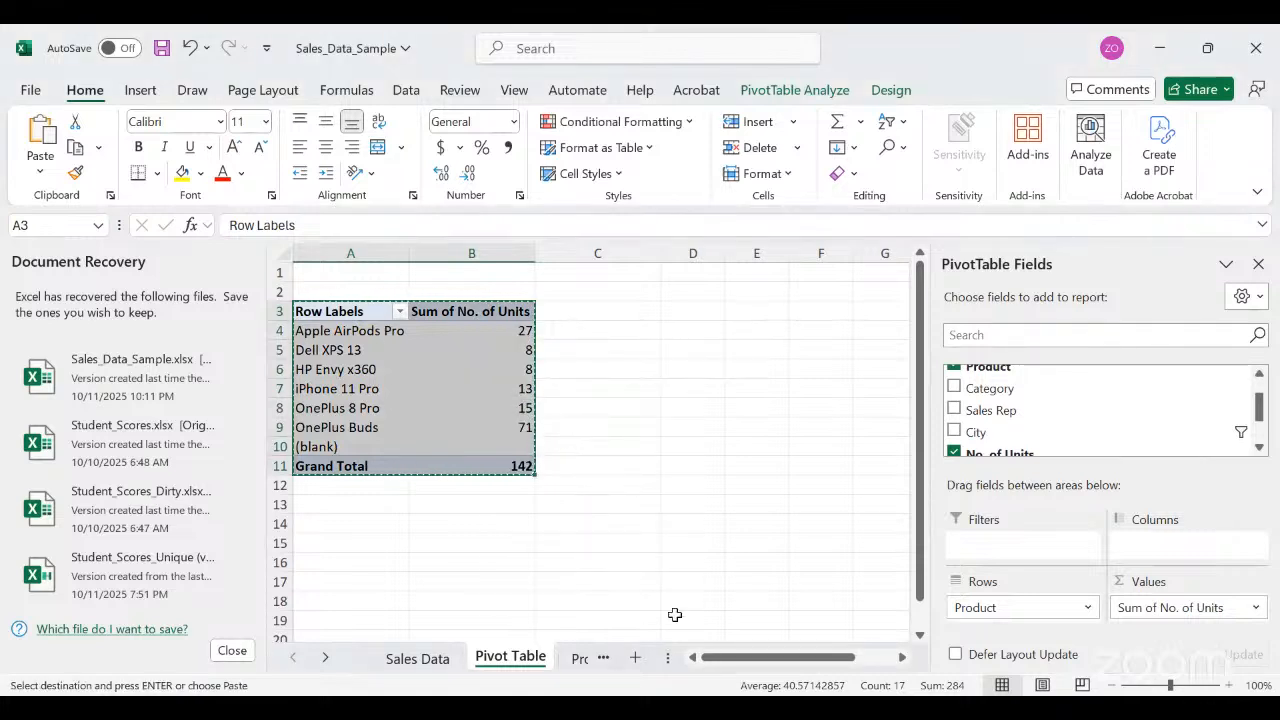
Go to the sales dashboard on Sheet7.
left_click(325, 662)
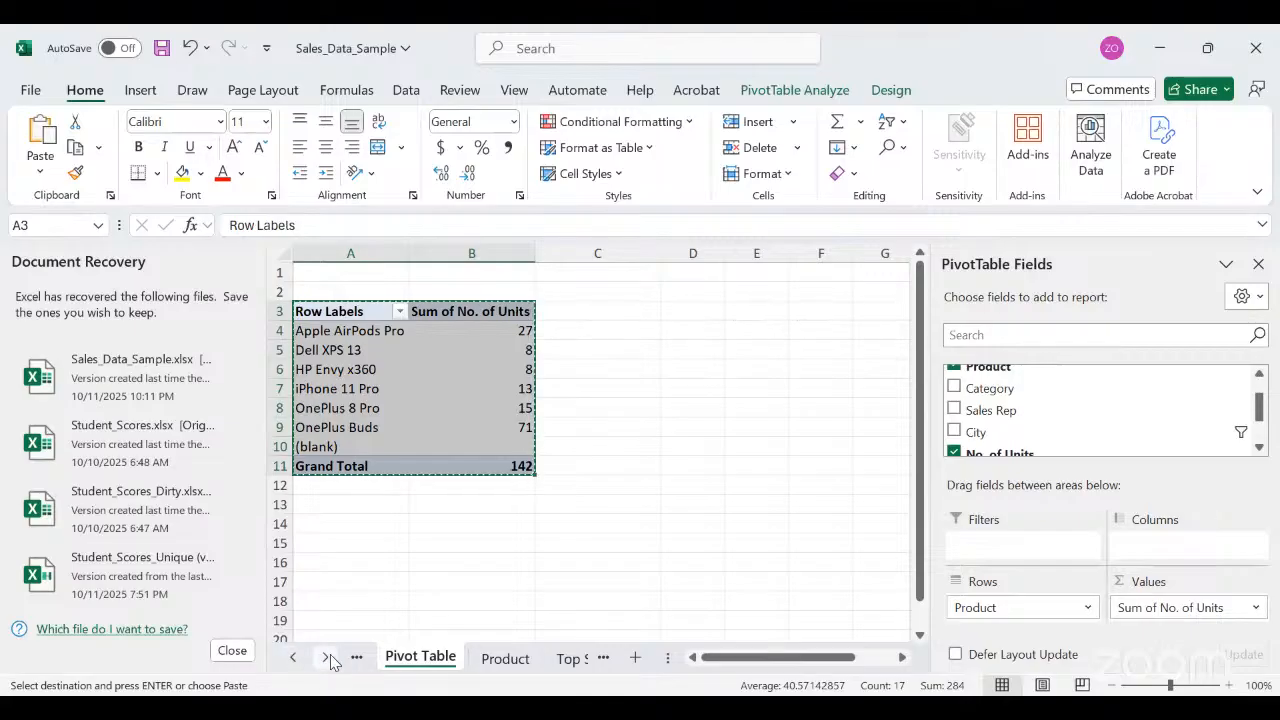
left_click(325, 658)
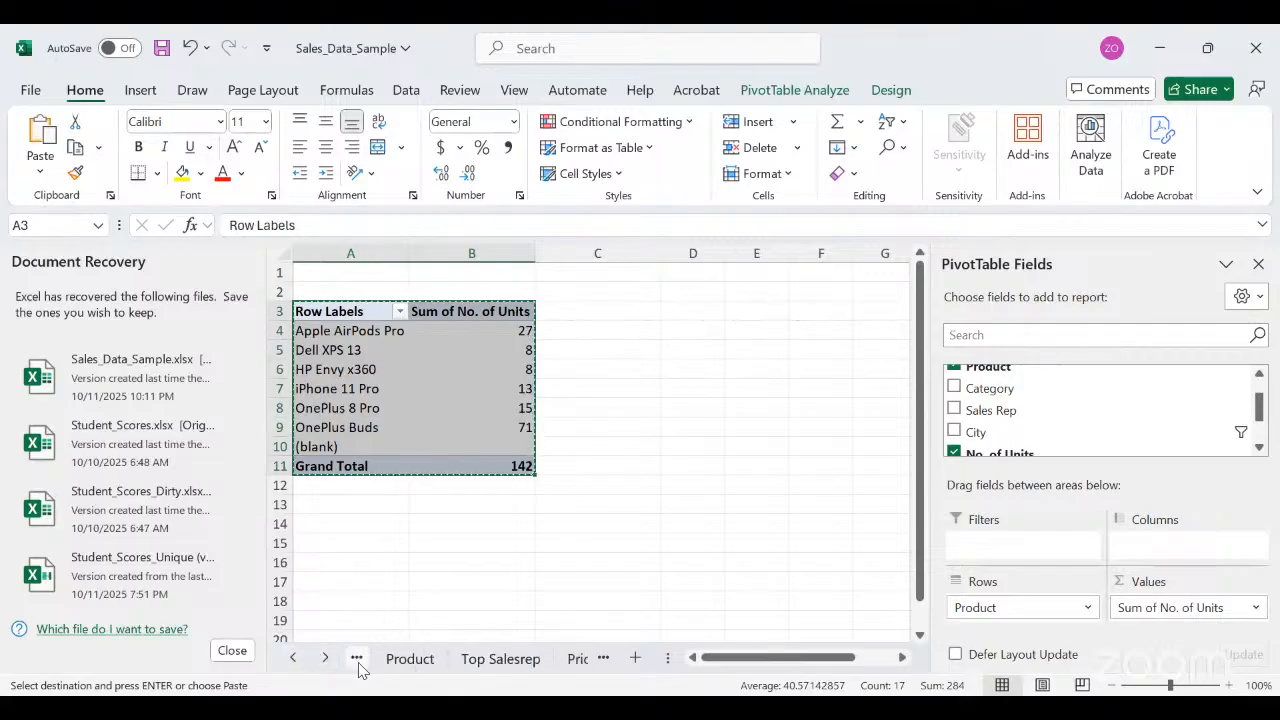
left_click(325, 658)
left_click(325, 658)
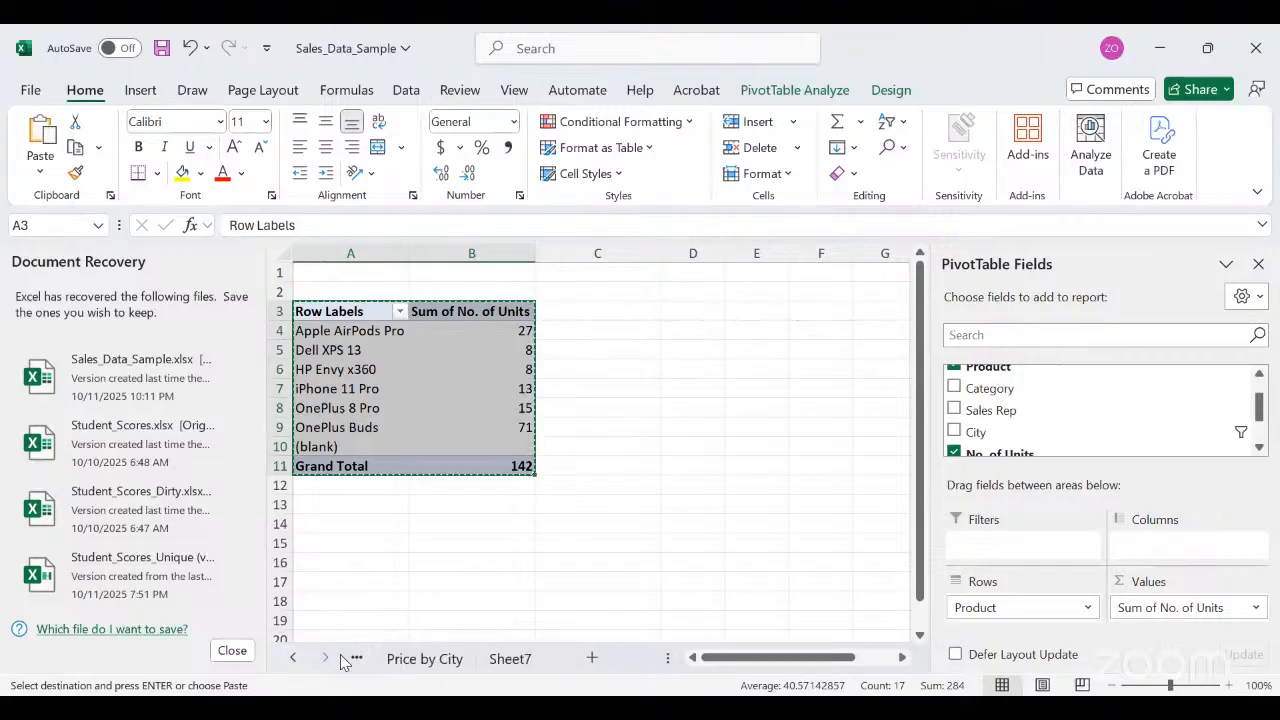
left_click(510, 659)
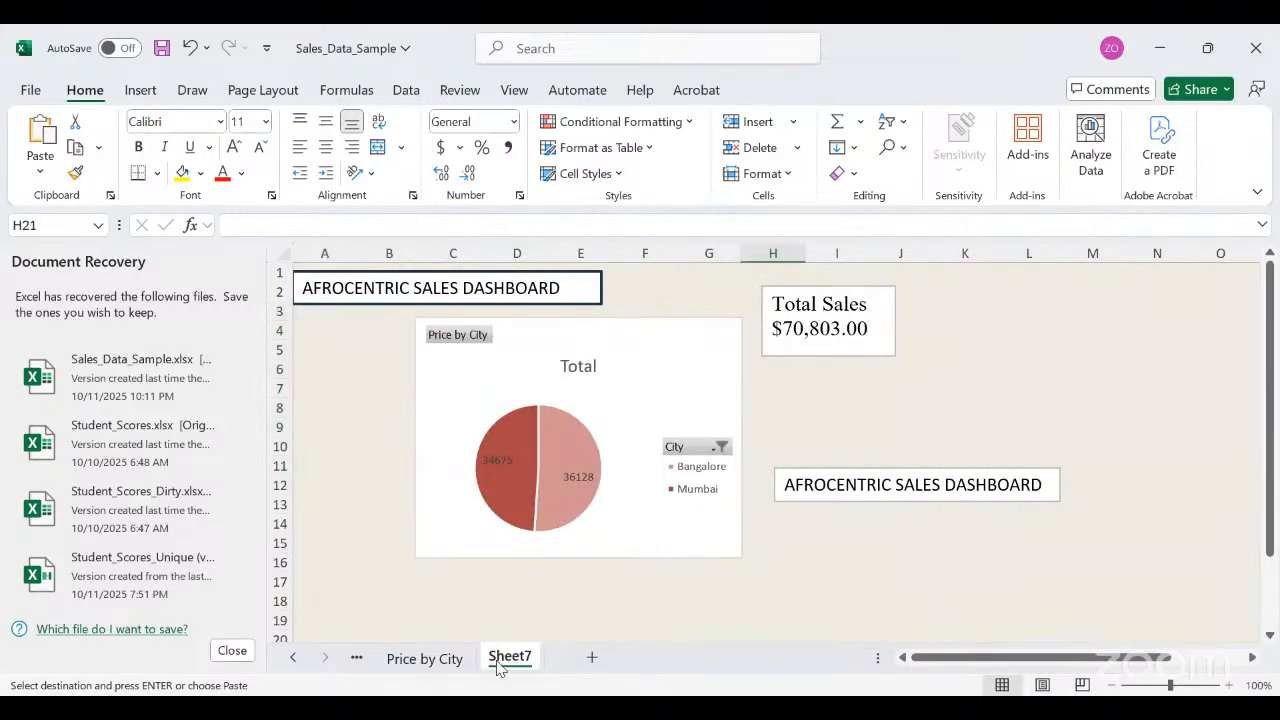
right_click(500, 662)
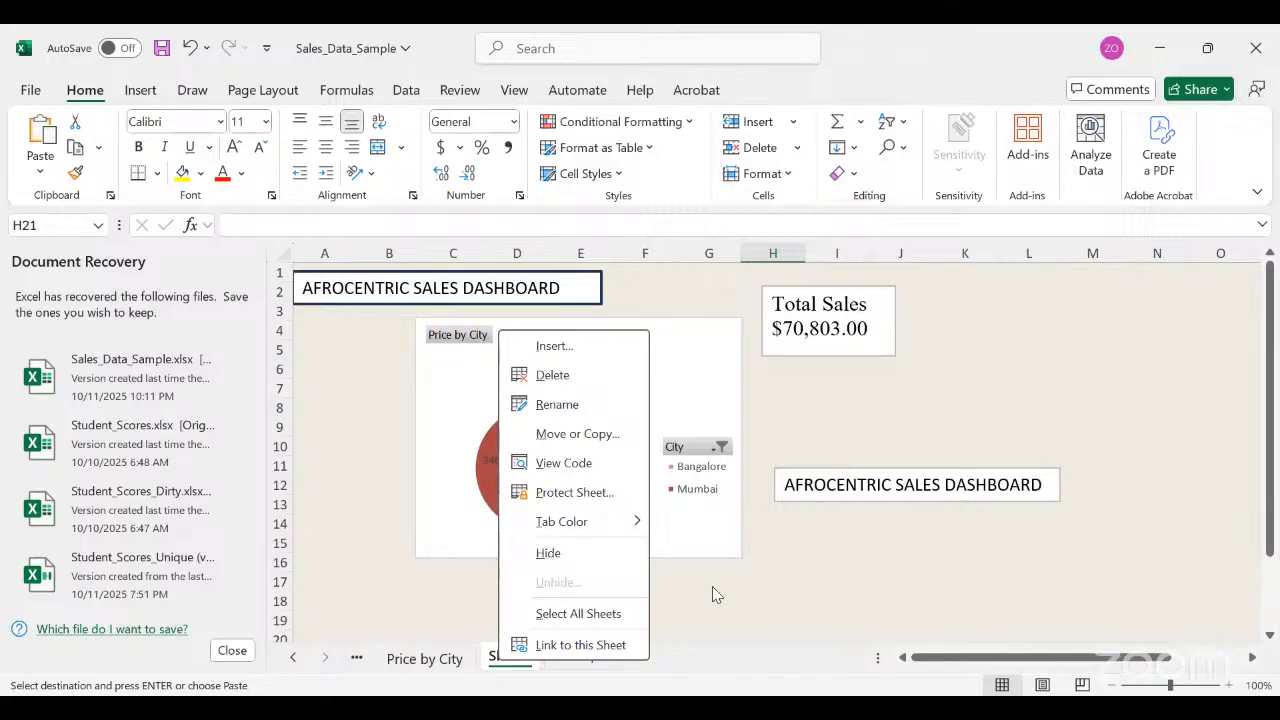
left_click(528, 660)
right_click(519, 665)
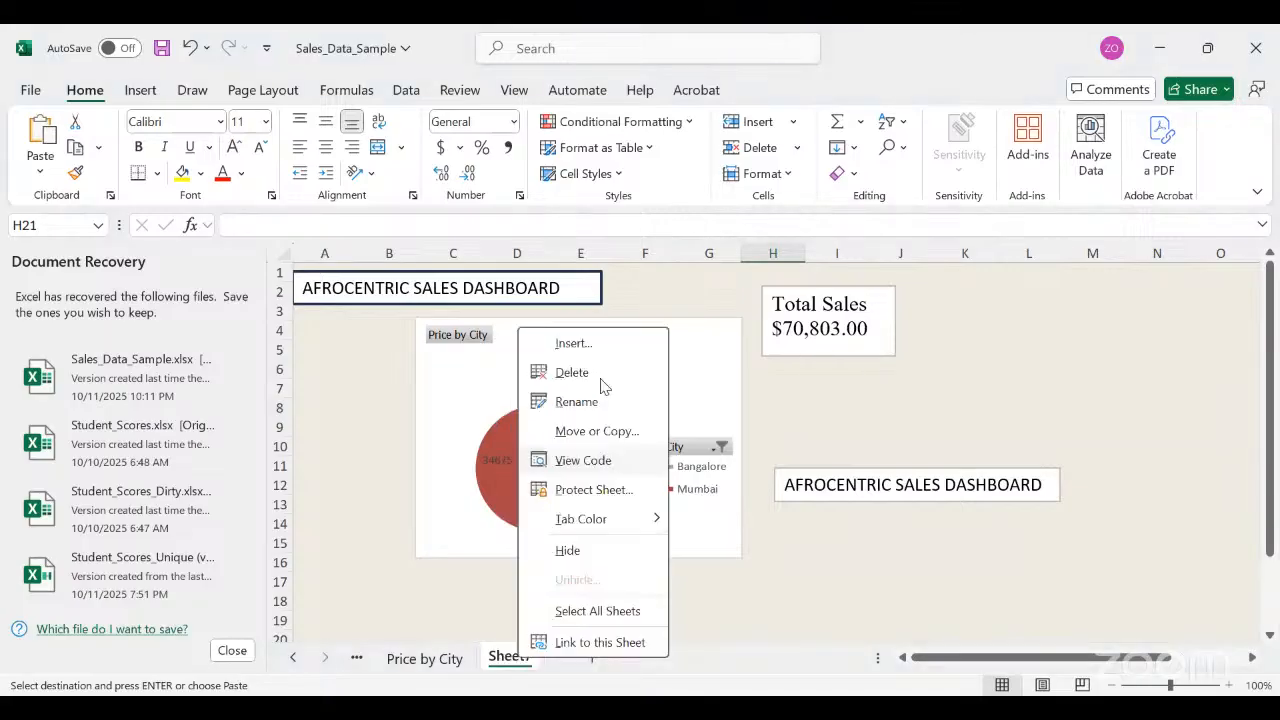
left_click(620, 344)
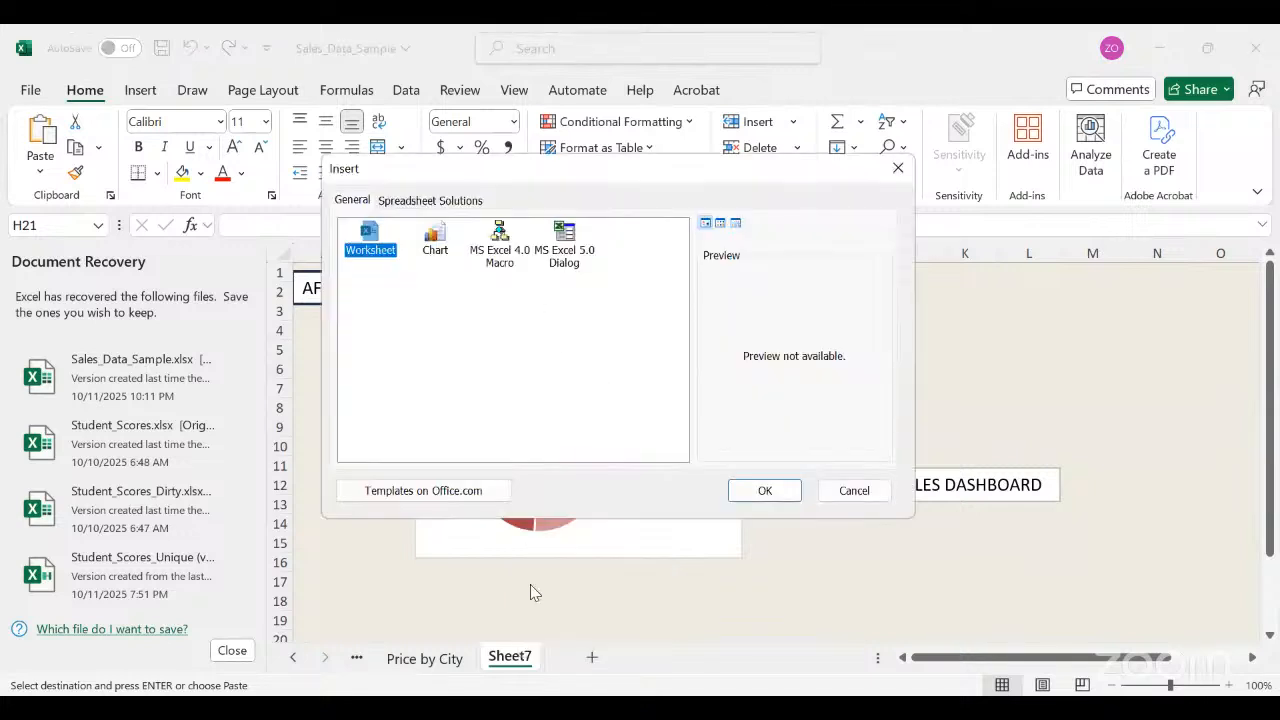
left_click(870, 491)
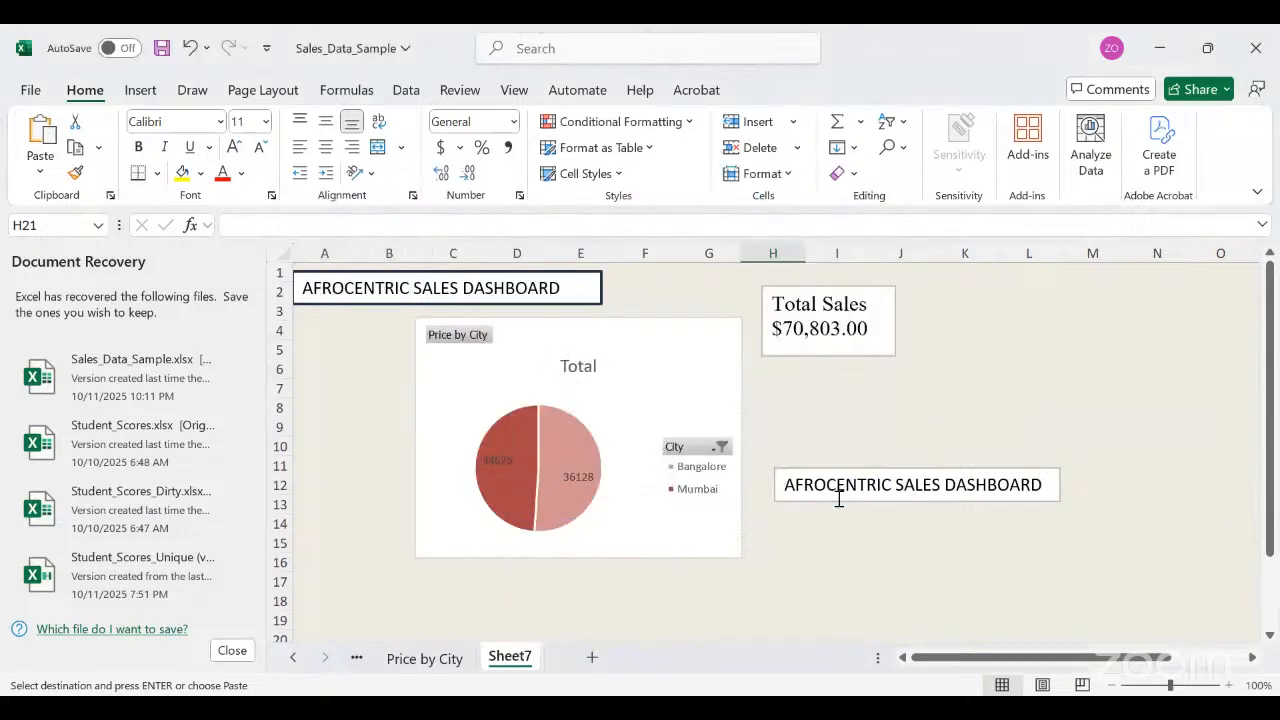
Insert a new blank worksheet in front of the Price by City sheet.
left_click(428, 663)
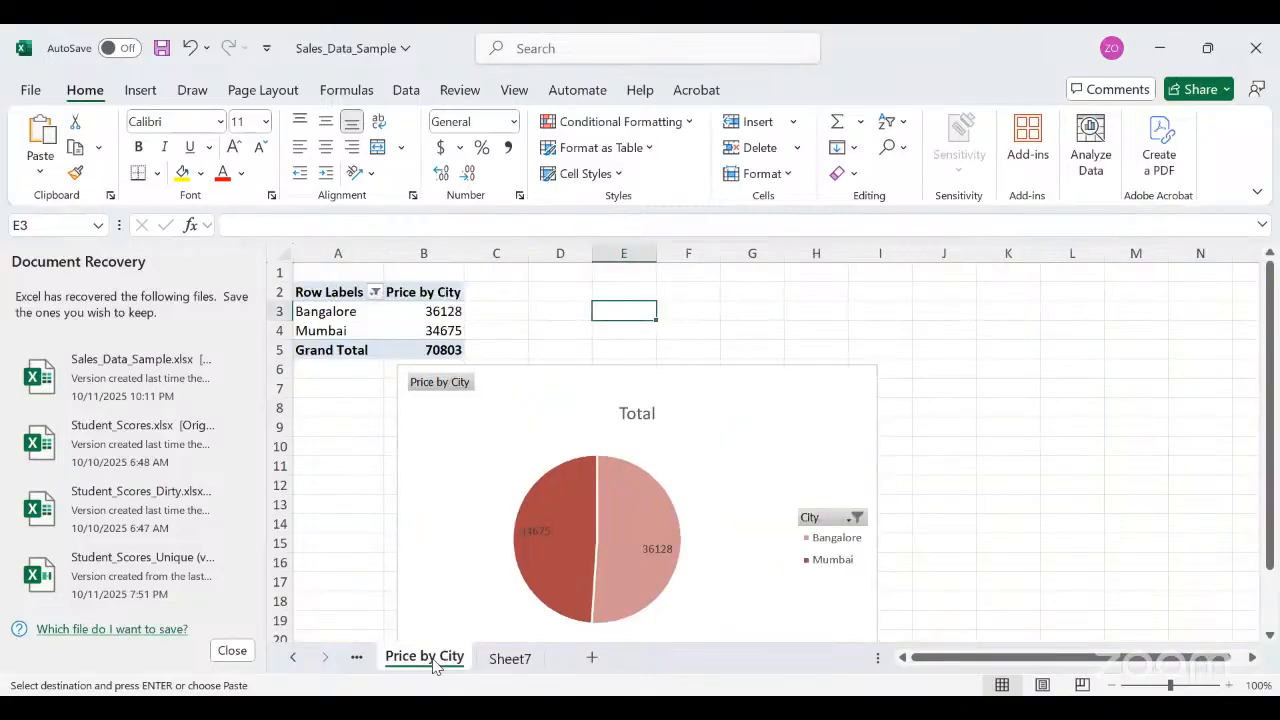
right_click(434, 662)
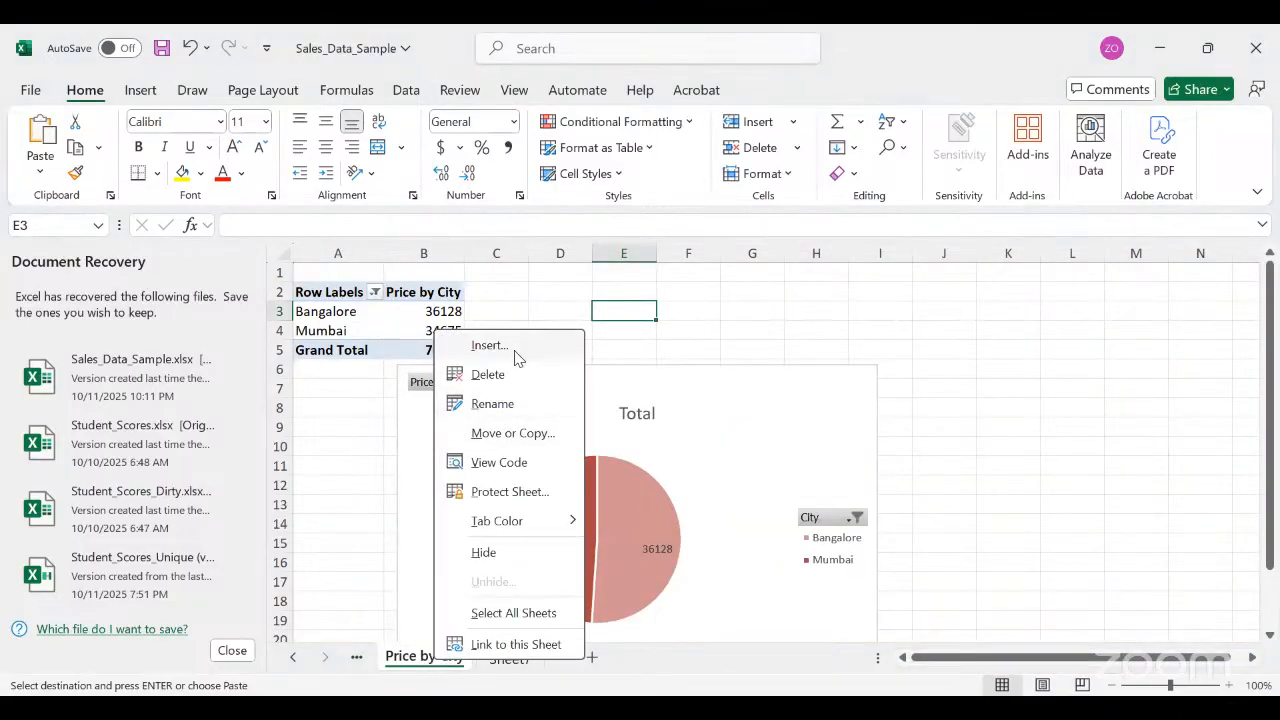
left_click(516, 350)
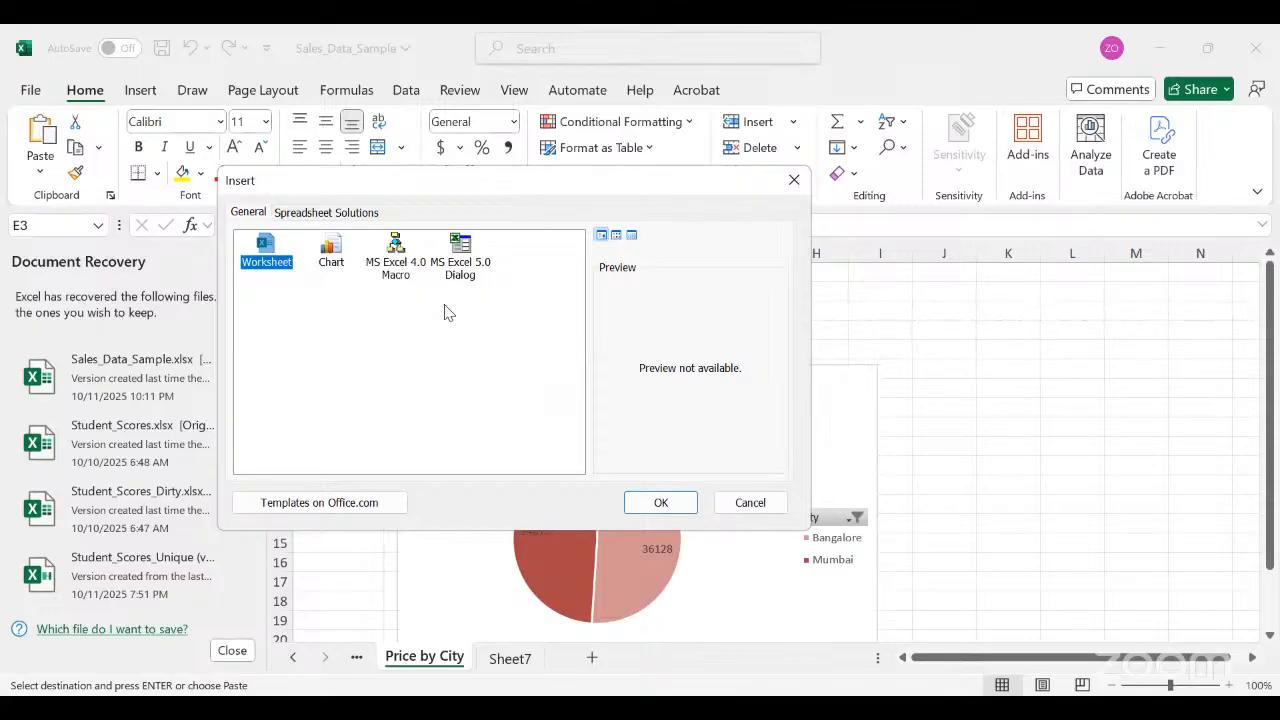
left_click(661, 508)
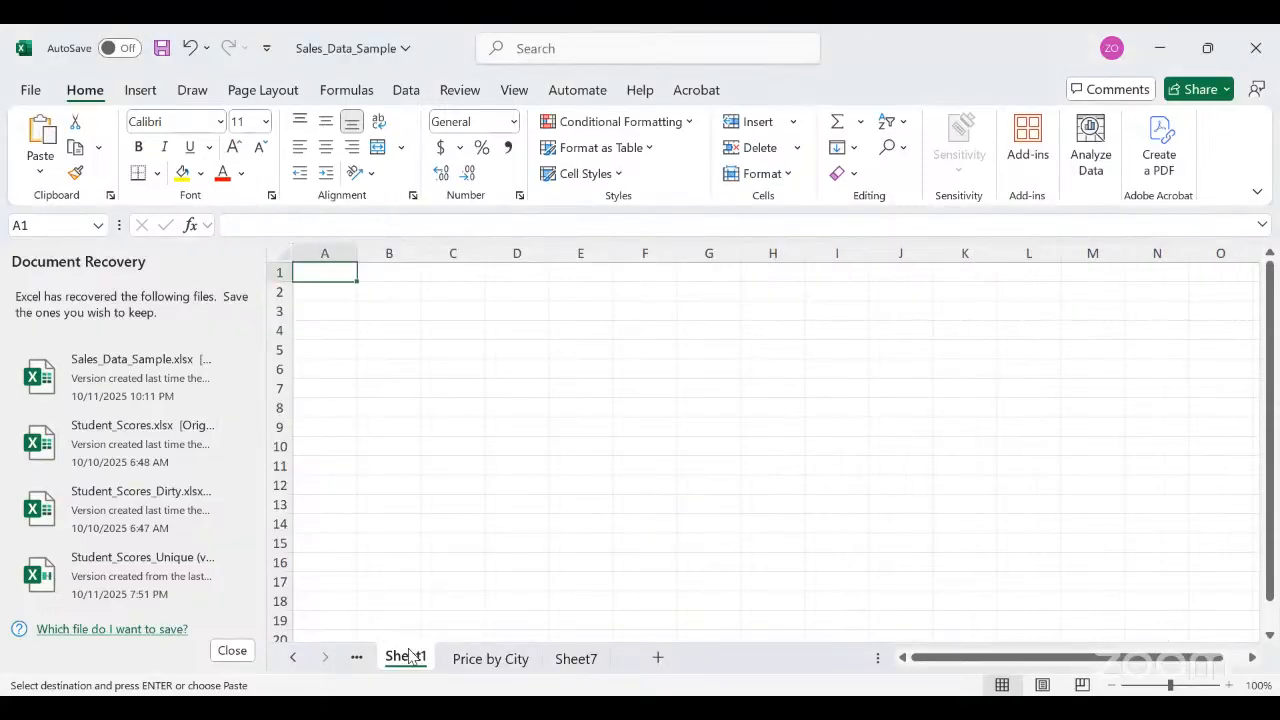
left_click(286, 660)
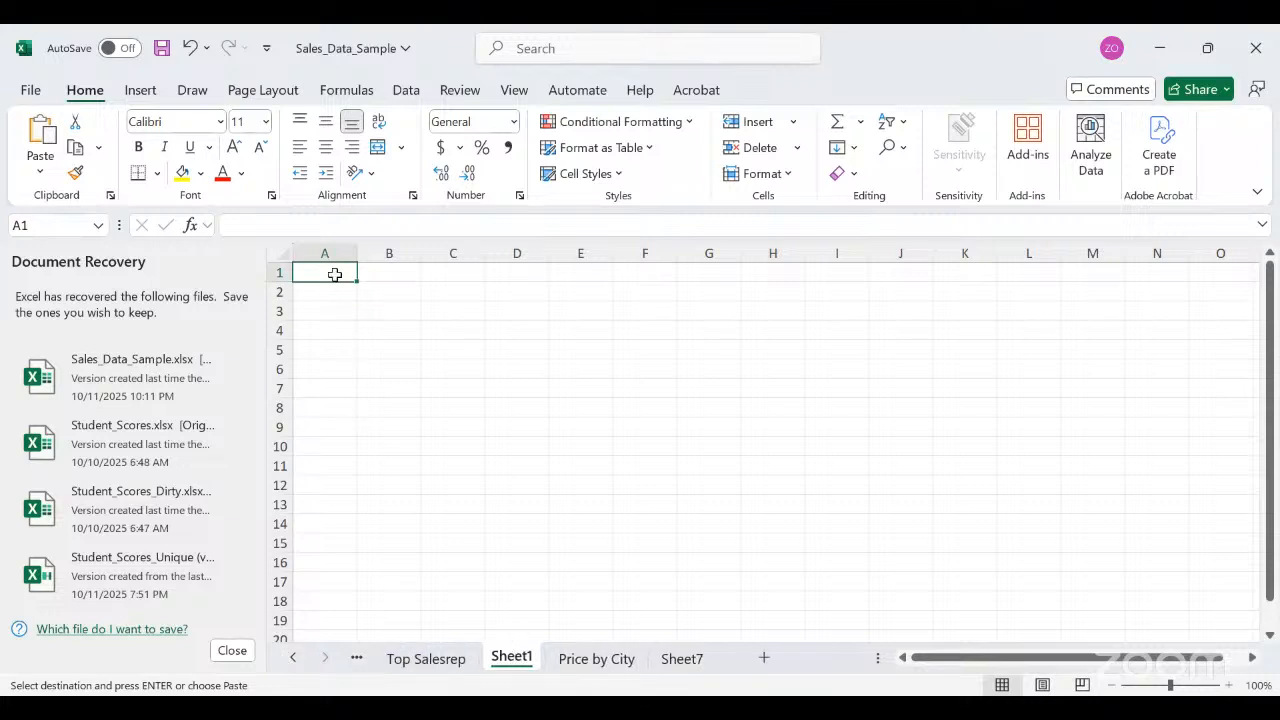
Paste the copied pivot table at cell A1 of the new sheet and widen columns A and B to fit their text.
right_click(387, 250)
left_click(385, 246)
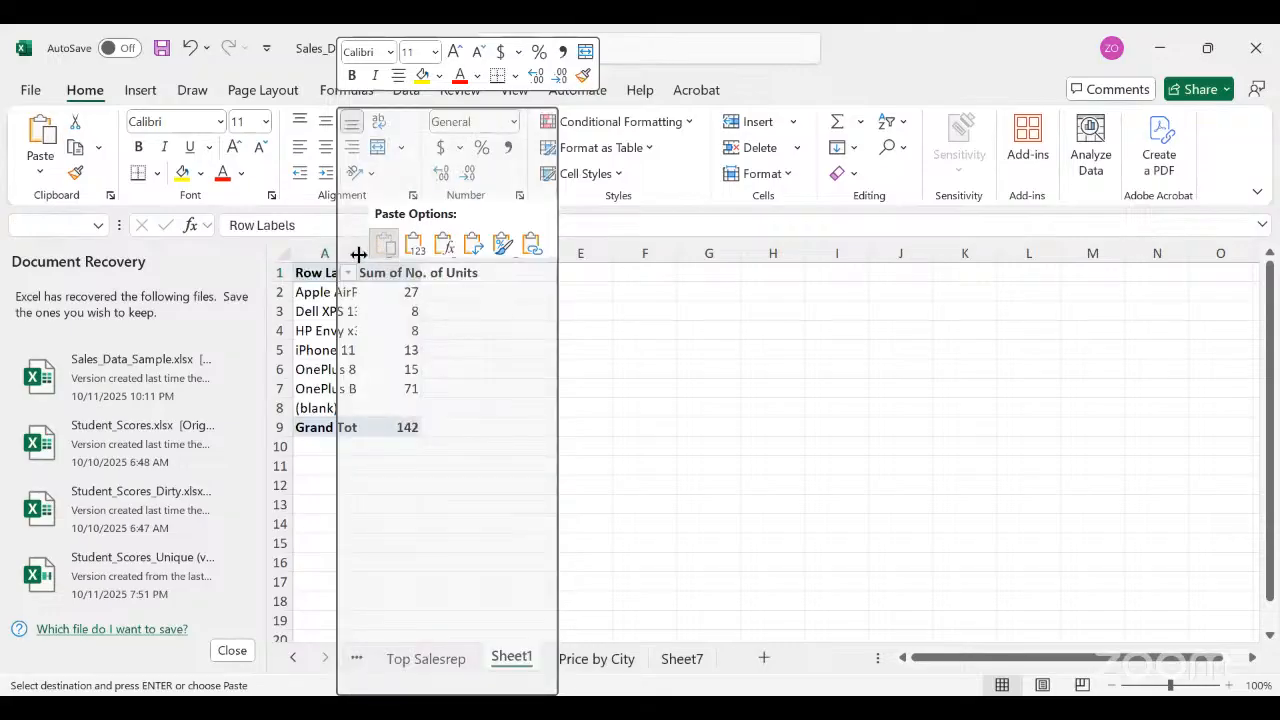
left_click_drag(357, 254, 463, 254)
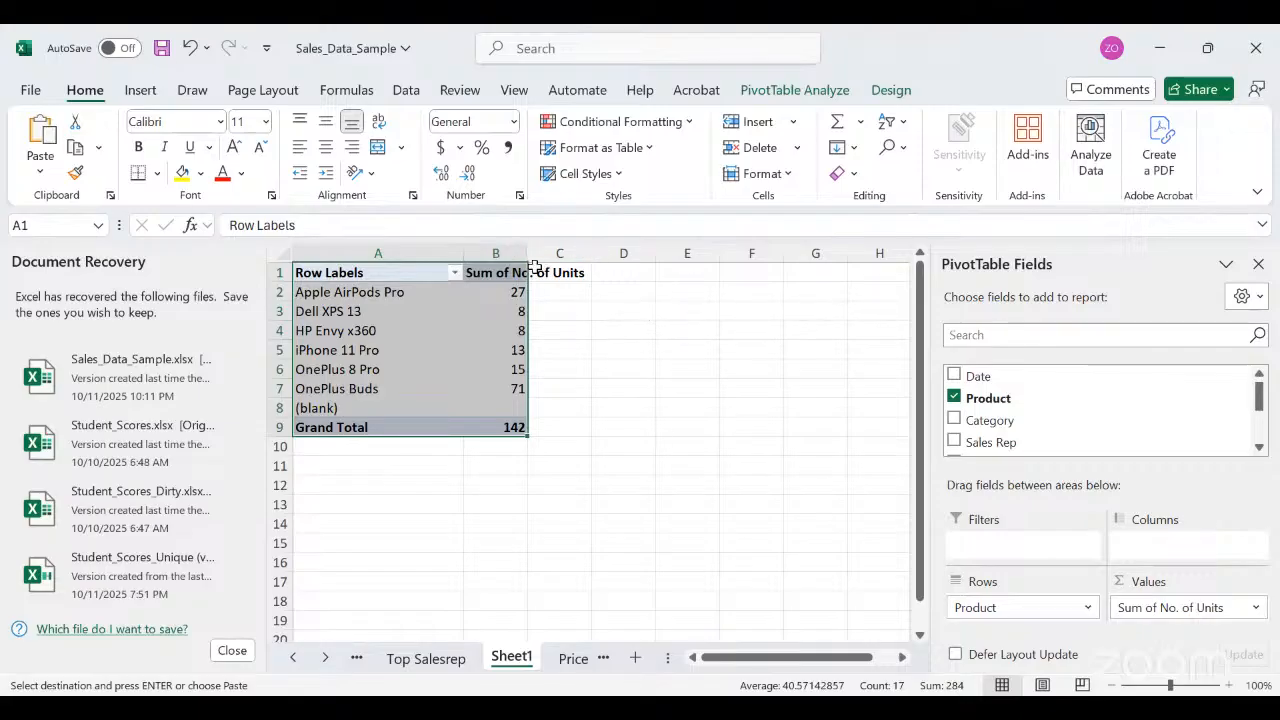
left_click_drag(528, 253, 605, 262)
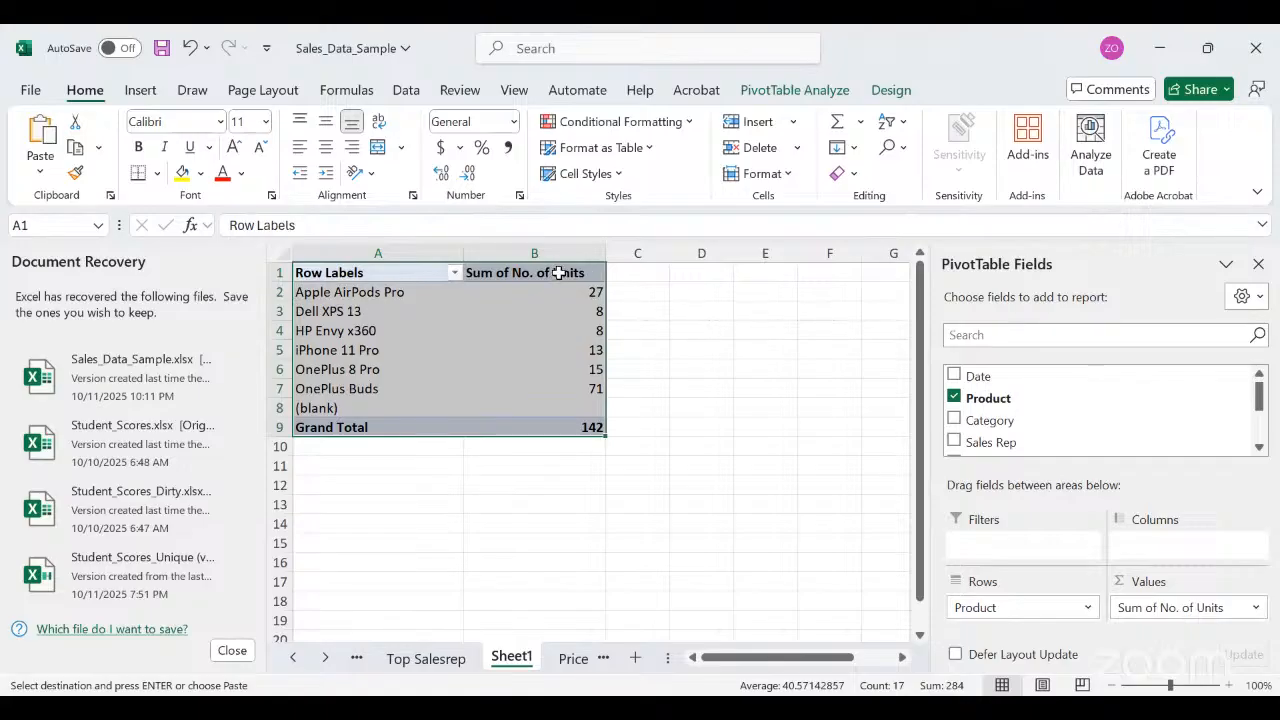
Rename the pasted pivot table's Sum of No. of Units value field to "Most demanding Products".
left_click(560, 272)
double_click(560, 272)
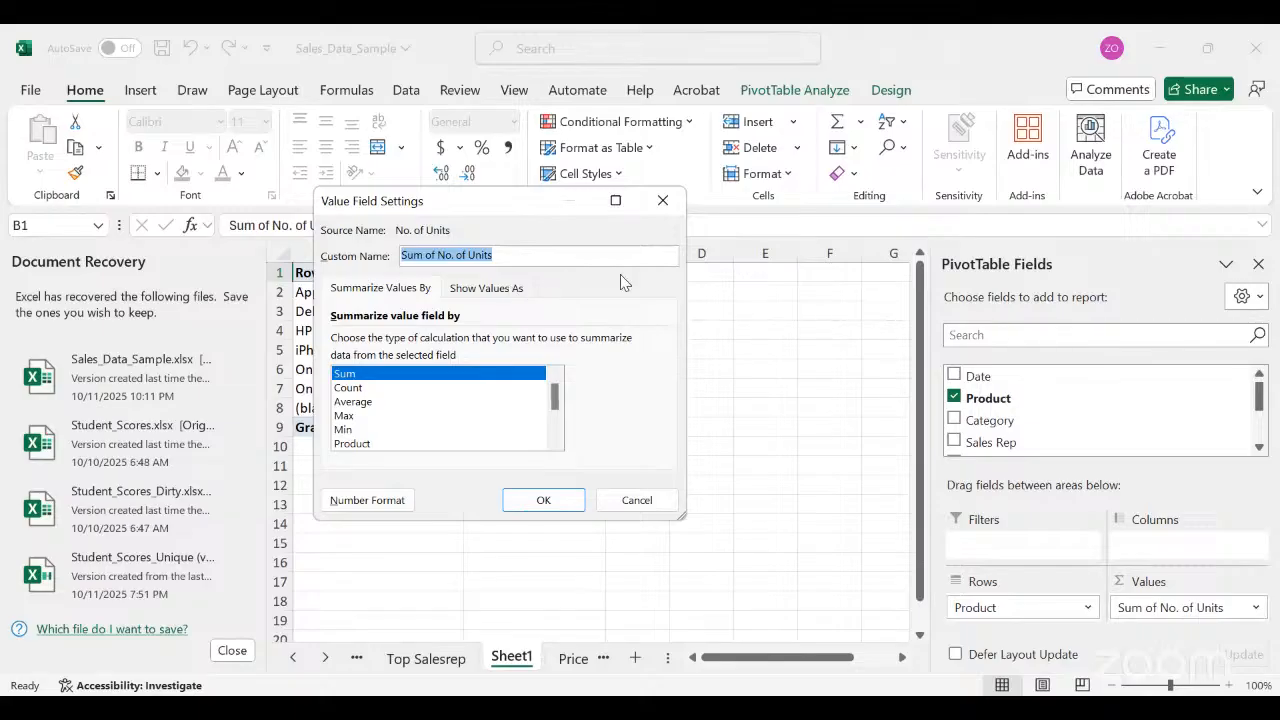
left_click_drag(510, 255, 406, 254)
type("M")
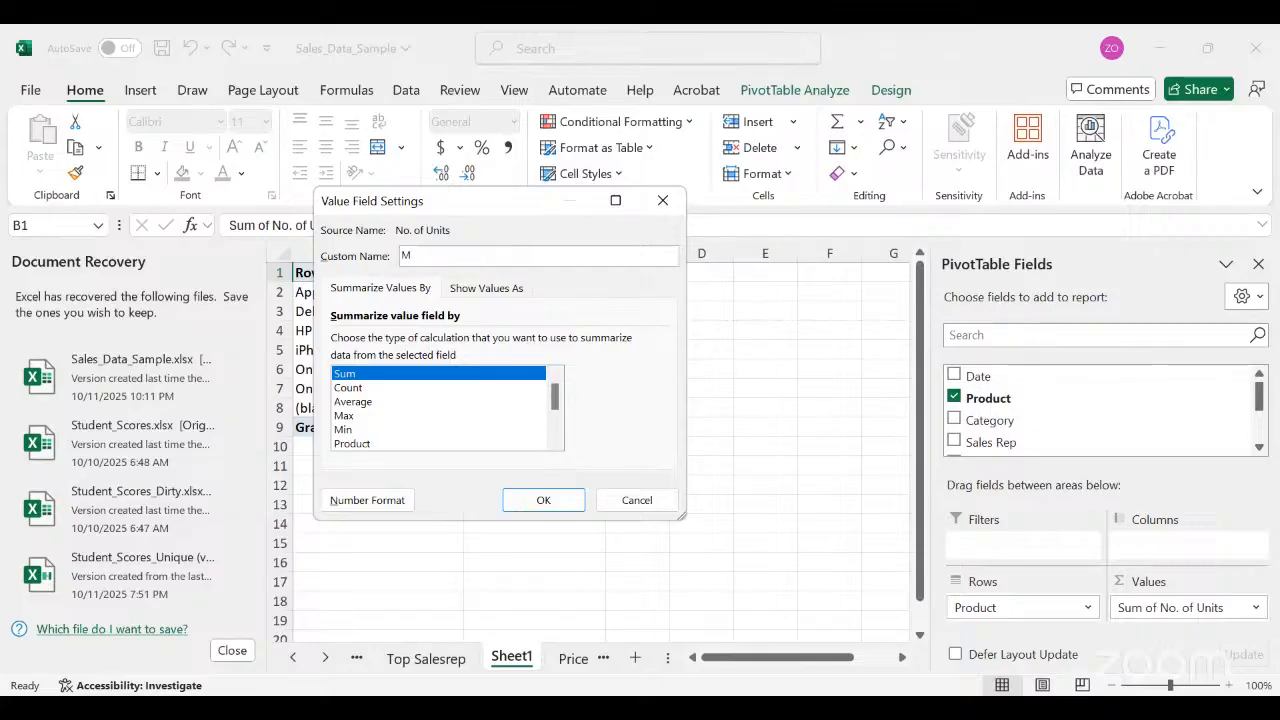
type("ost demanding")
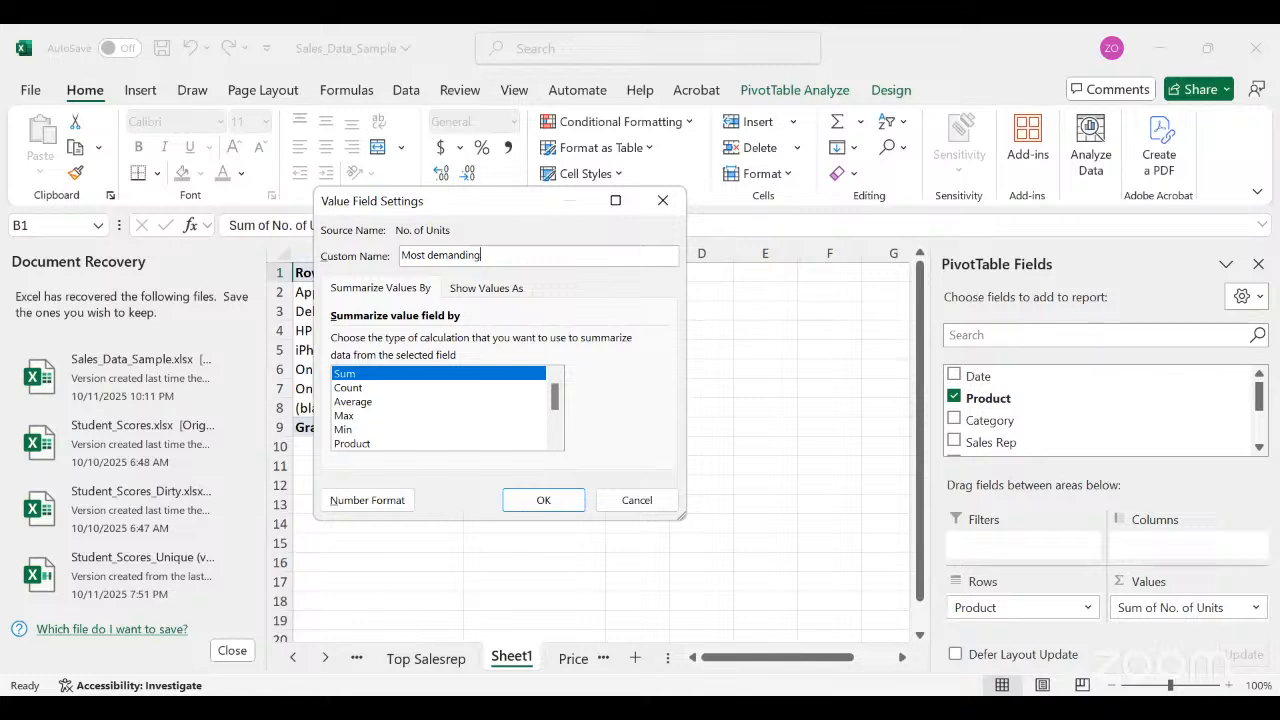
type(" Products")
left_click(566, 492)
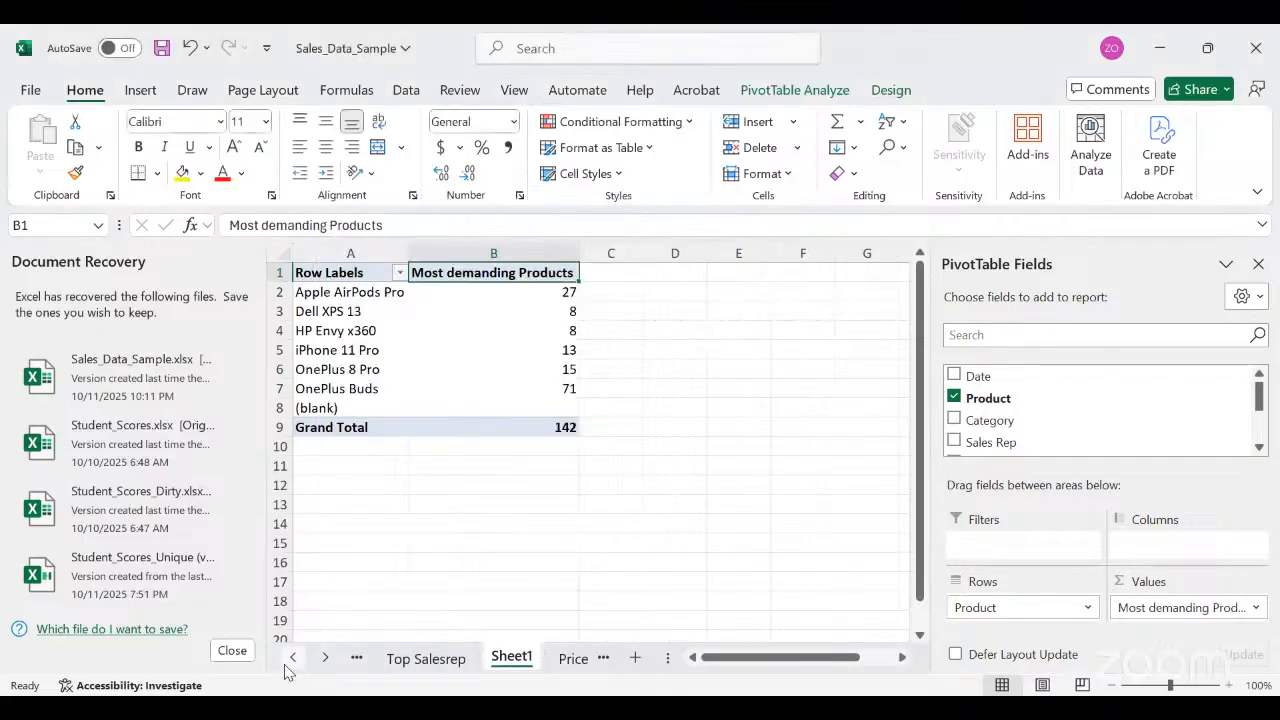
Look at the Product sheet's pivot table and chart, and at the dashboard on Sheet7.
left_click(292, 658)
left_click(292, 658)
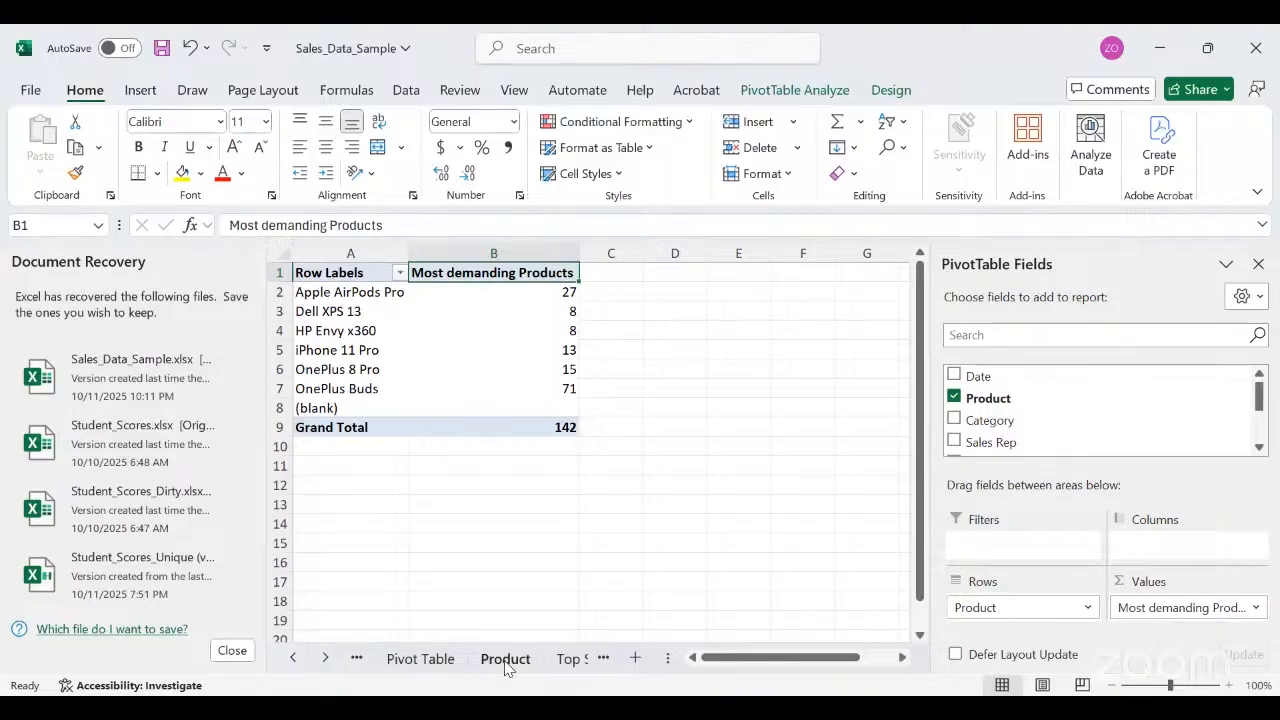
left_click(505, 658)
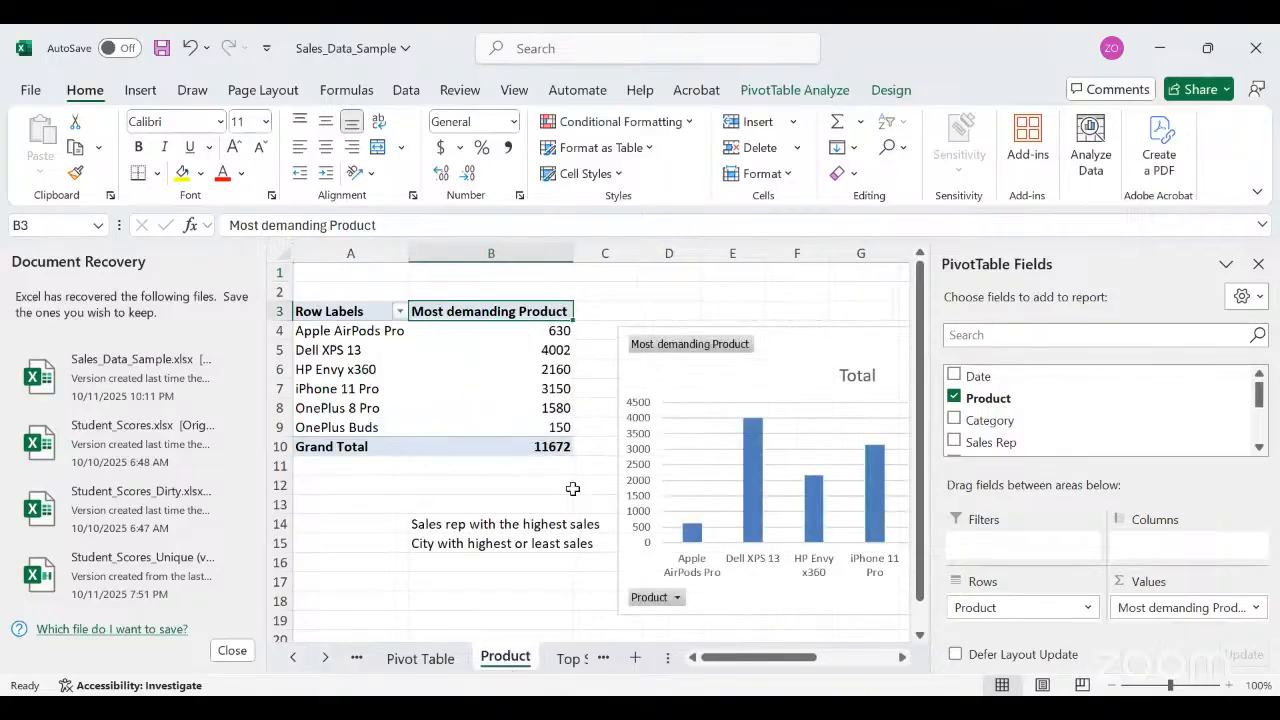
left_click(324, 658)
left_click(326, 658)
left_click(326, 658)
left_click(326, 658)
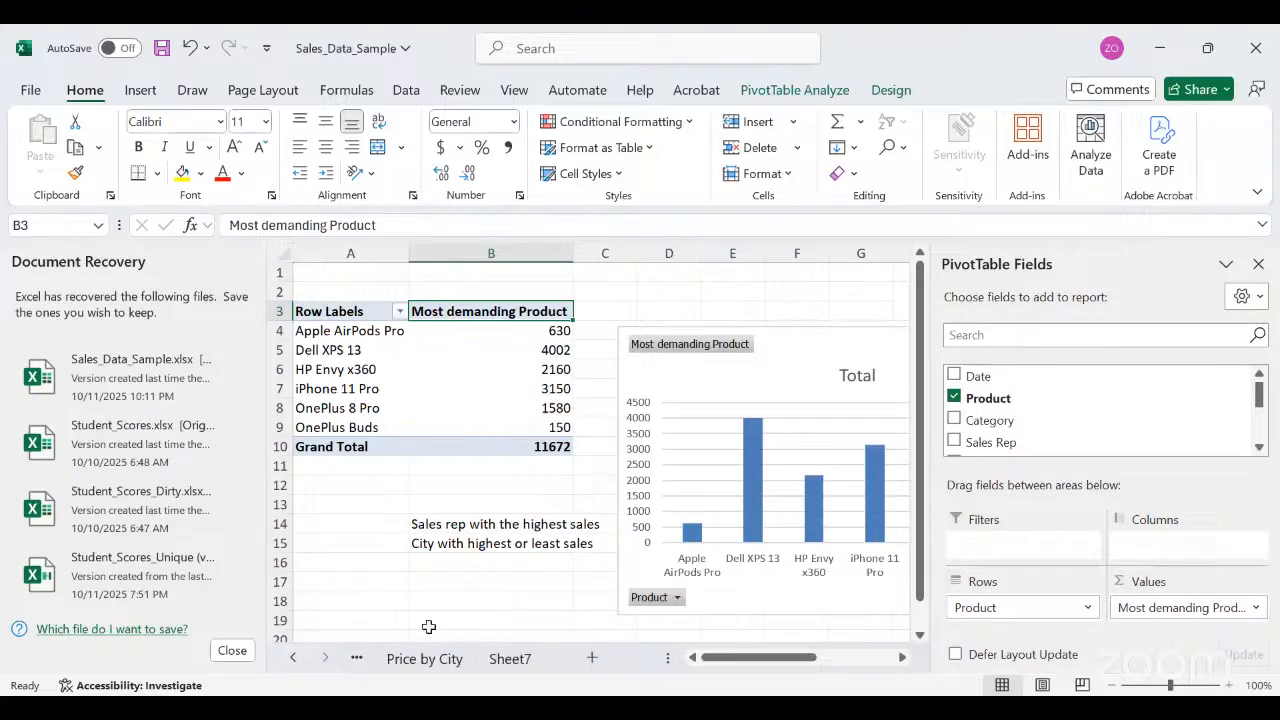
left_click(502, 660)
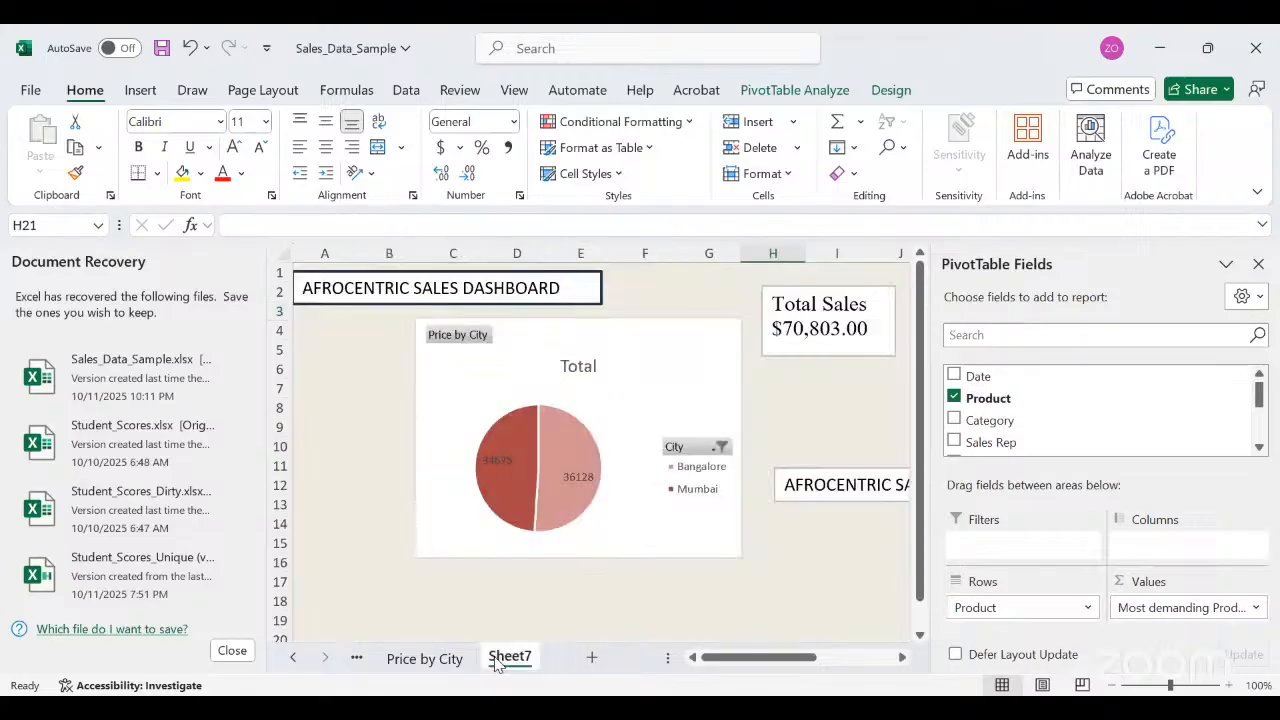
Rename the value field of the pivot table on Sheet1 to "Most preferred product by units".
left_click(293, 658)
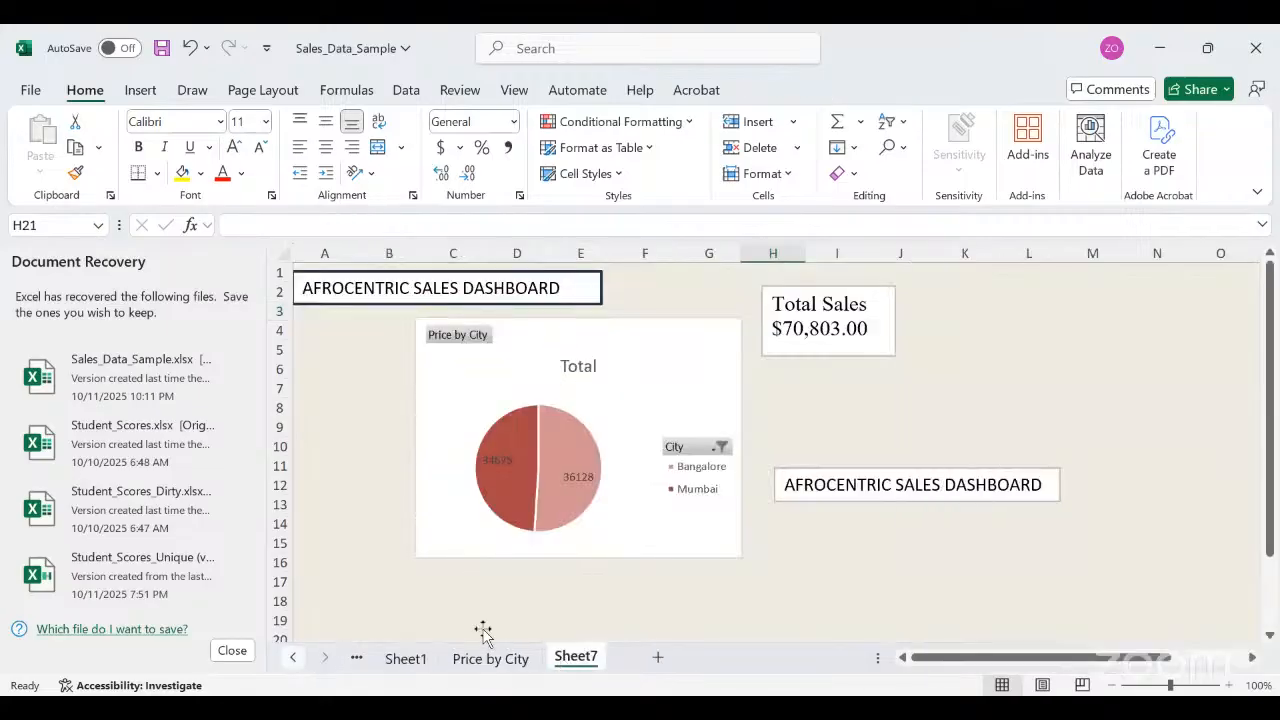
left_click(405, 659)
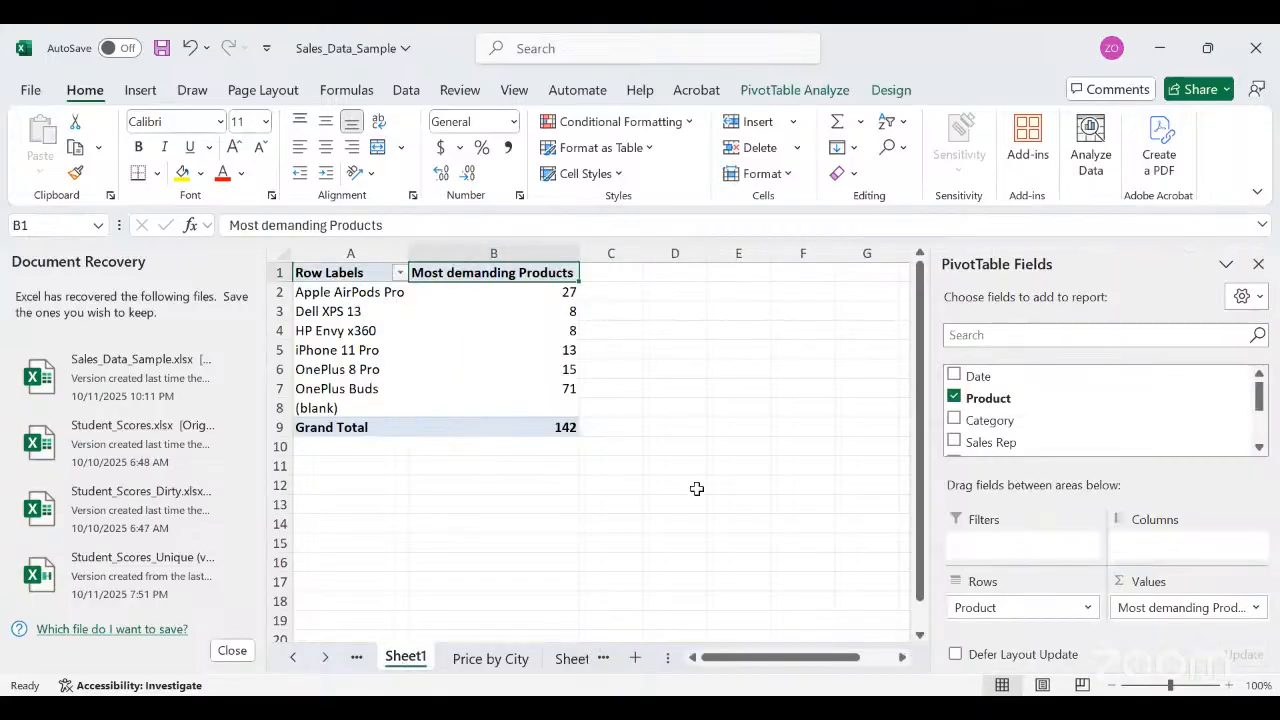
double_click(522, 278)
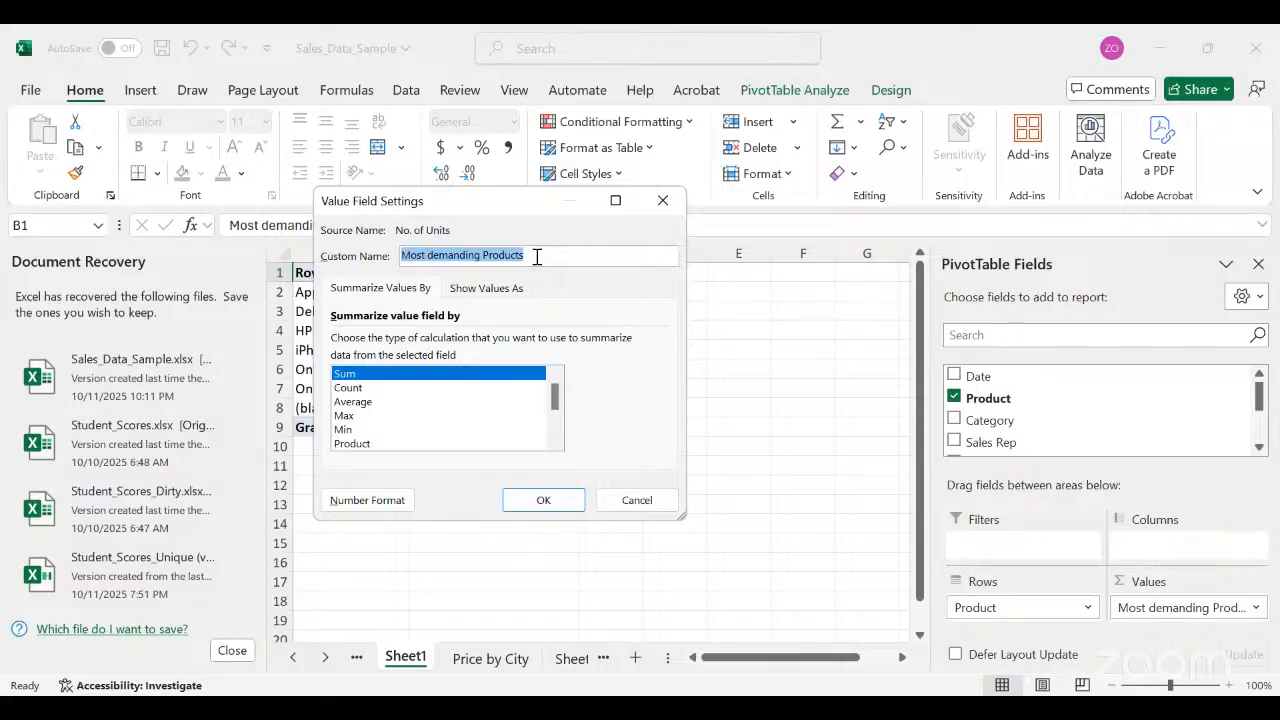
left_click(537, 257)
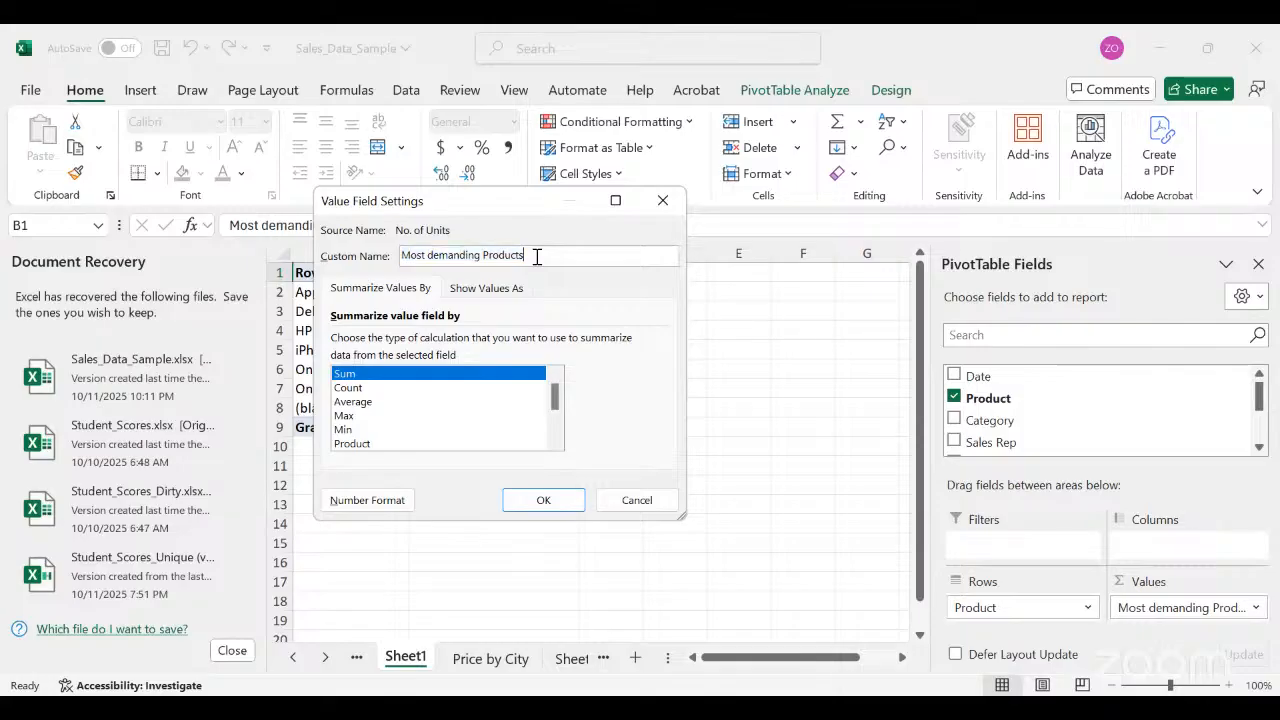
key("BackSpace")
key("BackSpace")
key("BackSpace")
key("BackSpace")
key("BackSpace")
key("BackSpace")
key("BackSpace")
key("BackSpace")
key("BackSpace")
key("BackSpace")
key("BackSpace")
key("BackSpace")
key("BackSpace")
key("BackSpace")
key("BackSpace")
key("BackSpace")
key("BackSpace")
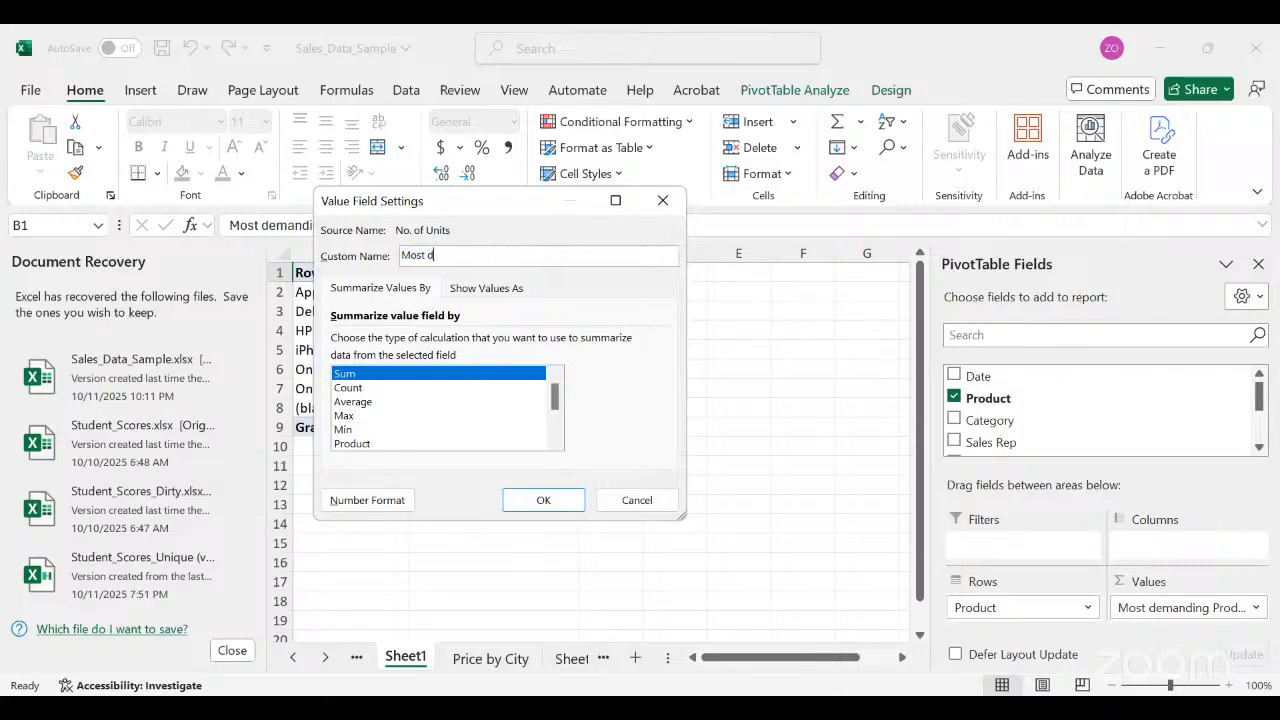
key("BackSpace")
type("preferre")
type("d")
type("prod")
type("uct")
type(" in")
key("BackSpace")
key("BackSpace")
type("by units")
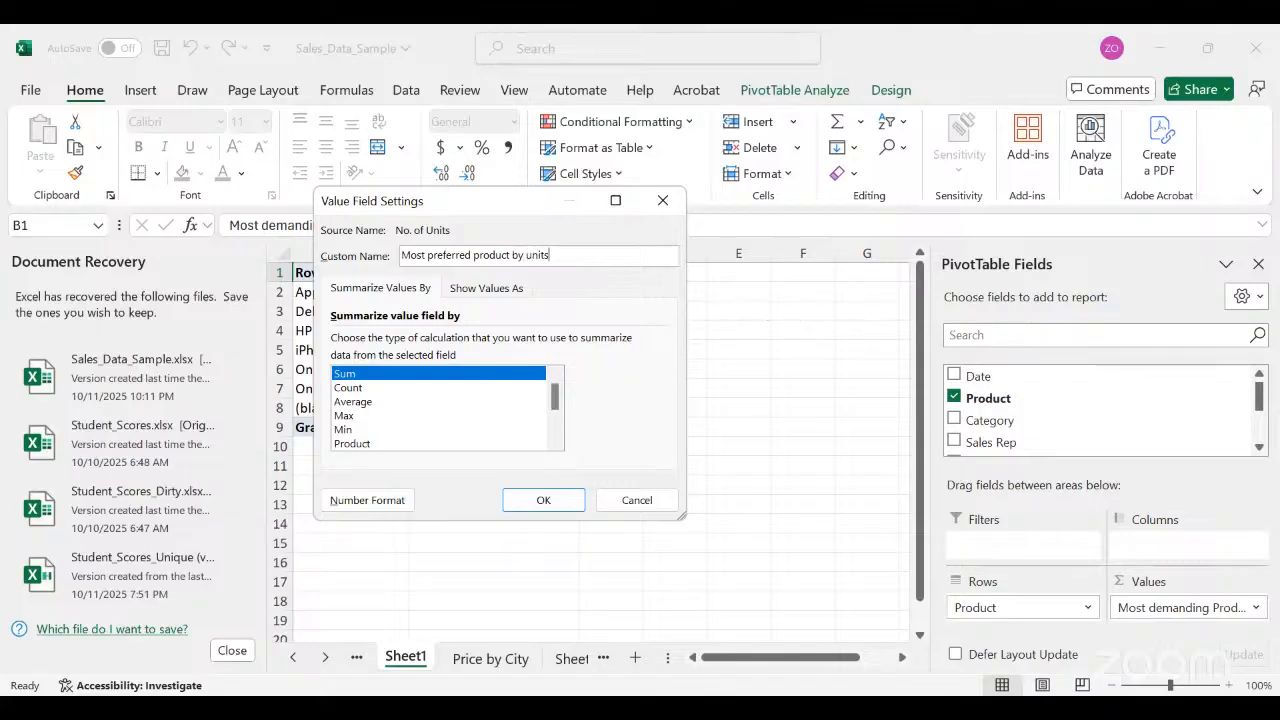
left_click(541, 499)
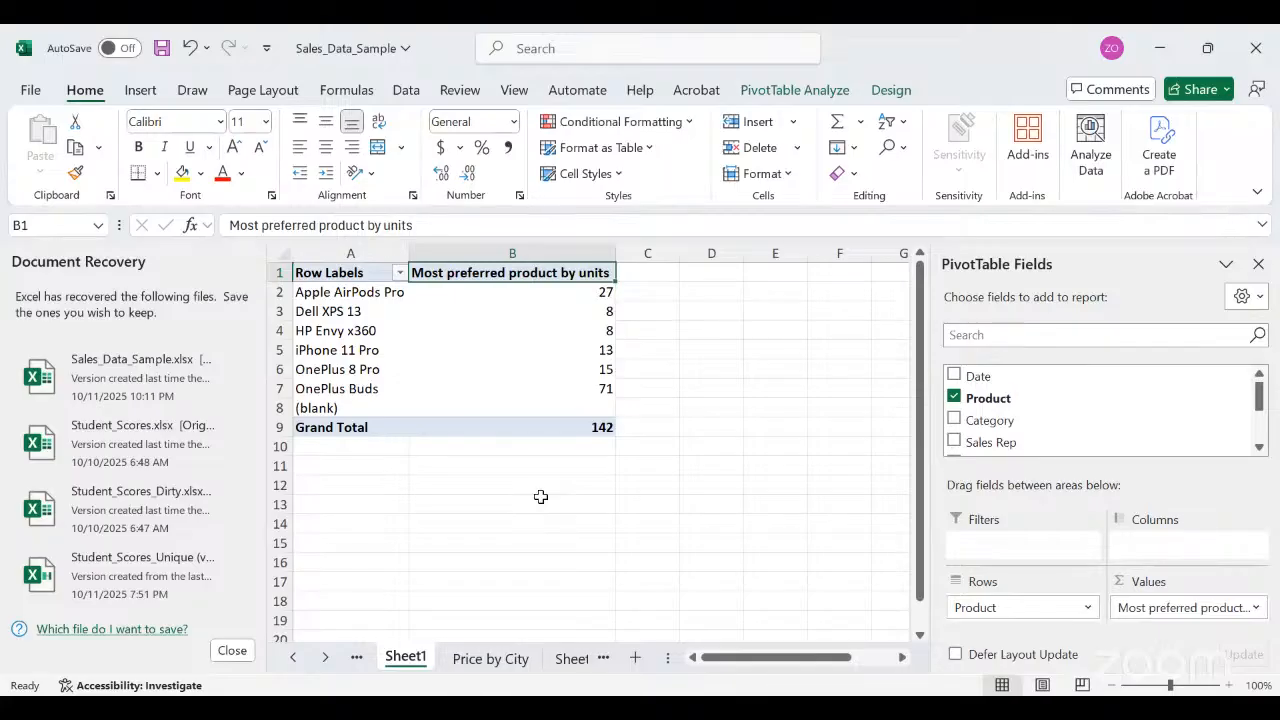
Filter the pivot table to hide its (blank) product row.
left_click(349, 411)
left_click_drag(355, 407, 543, 400)
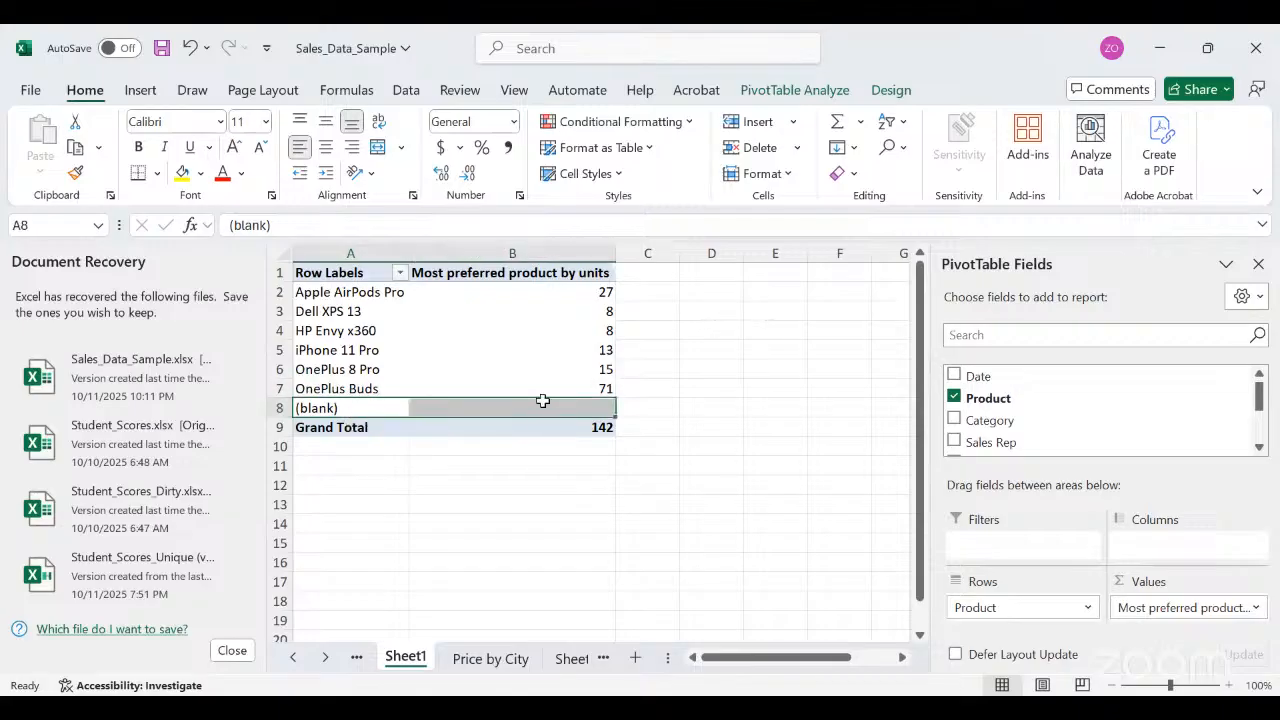
right_click(543, 400)
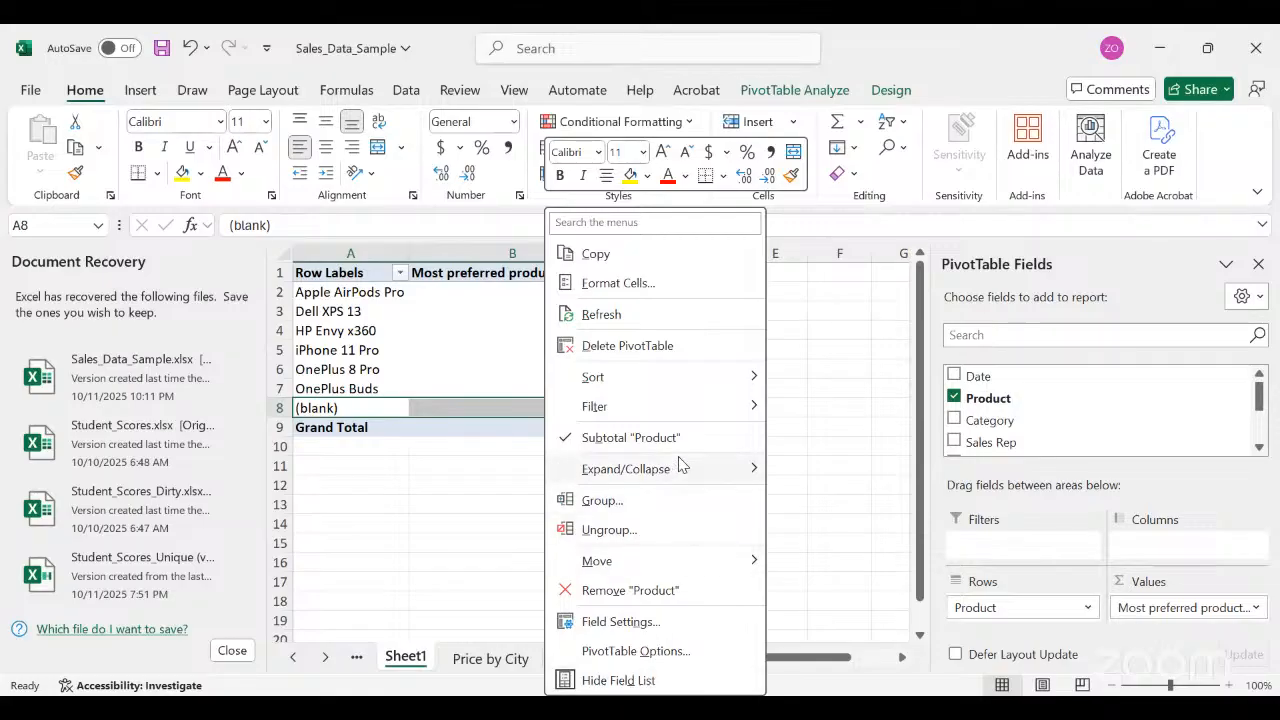
mouse_move(681, 471)
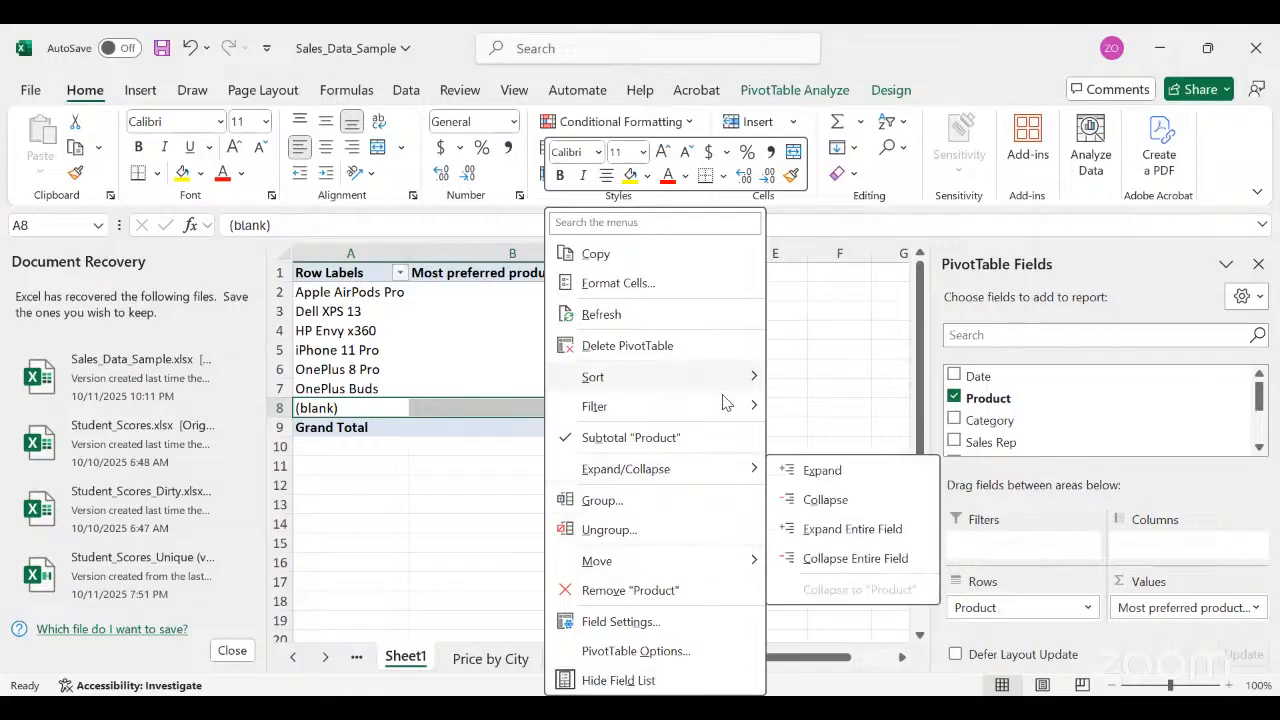
mouse_move(745, 406)
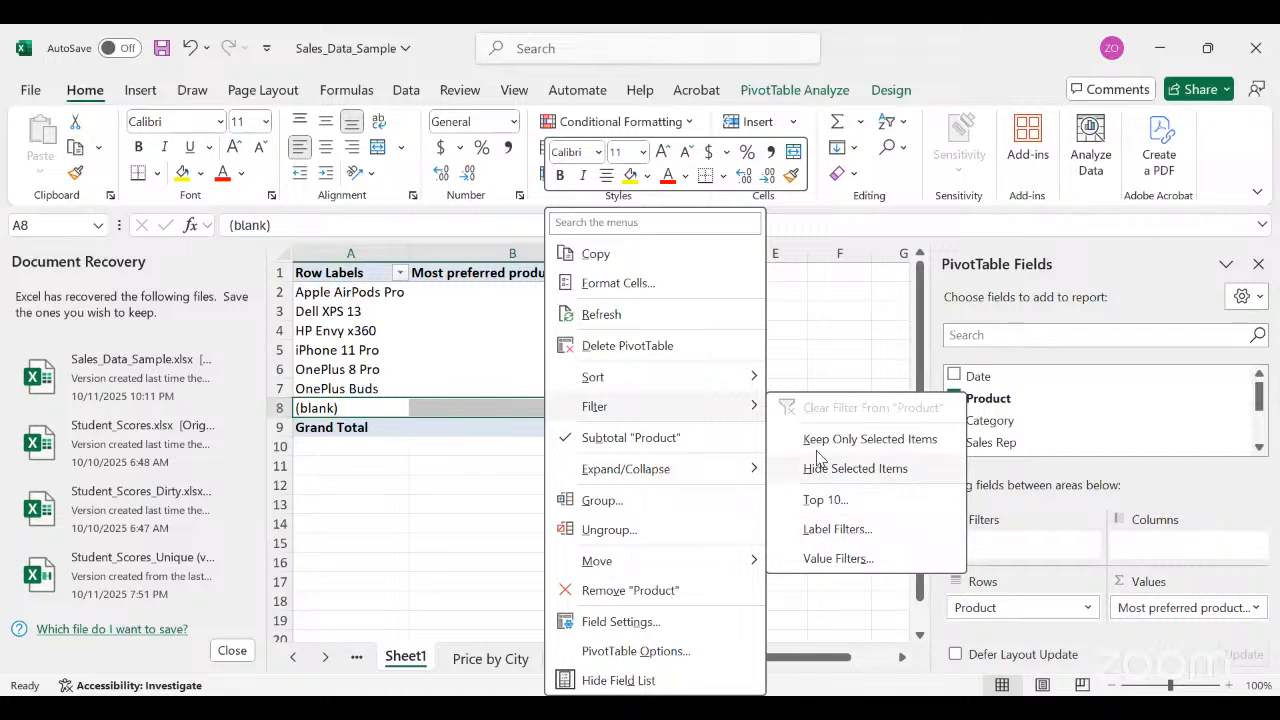
left_click(817, 470)
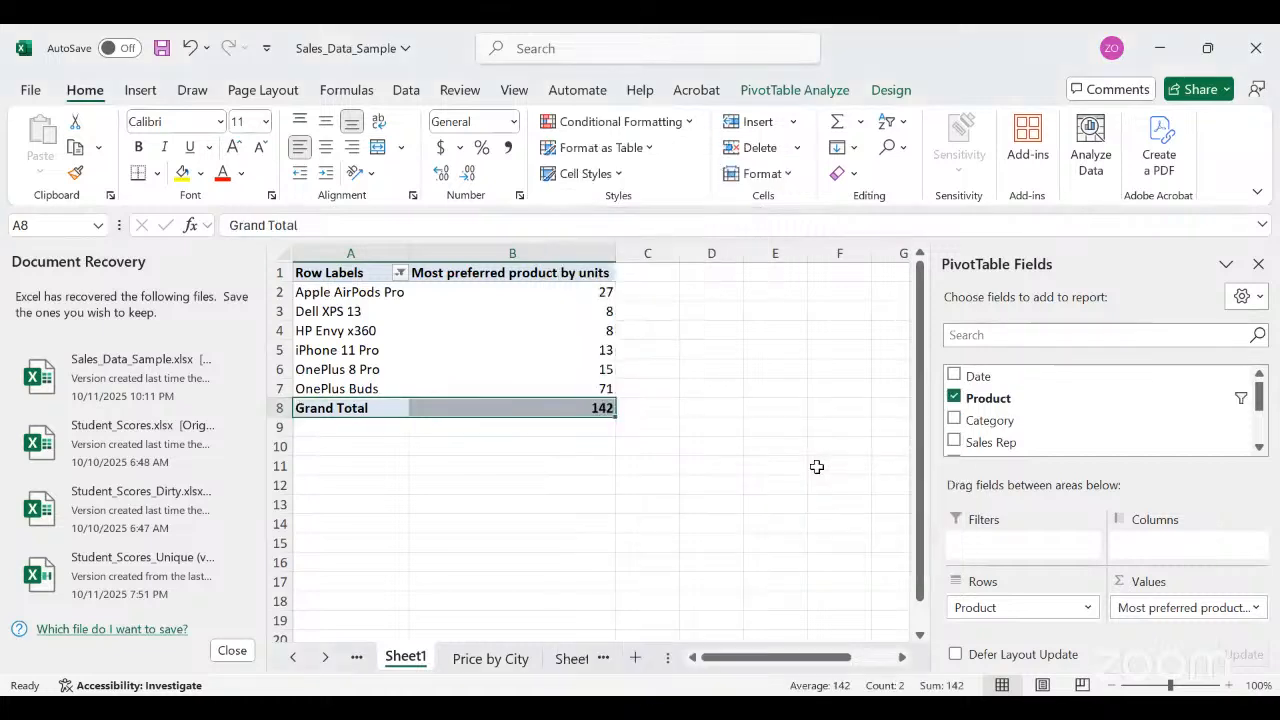
Insert a 2-D clustered column chart from the pivot table's product rows A2:B7 and shrink it from its upper-left corner.
left_click(334, 292)
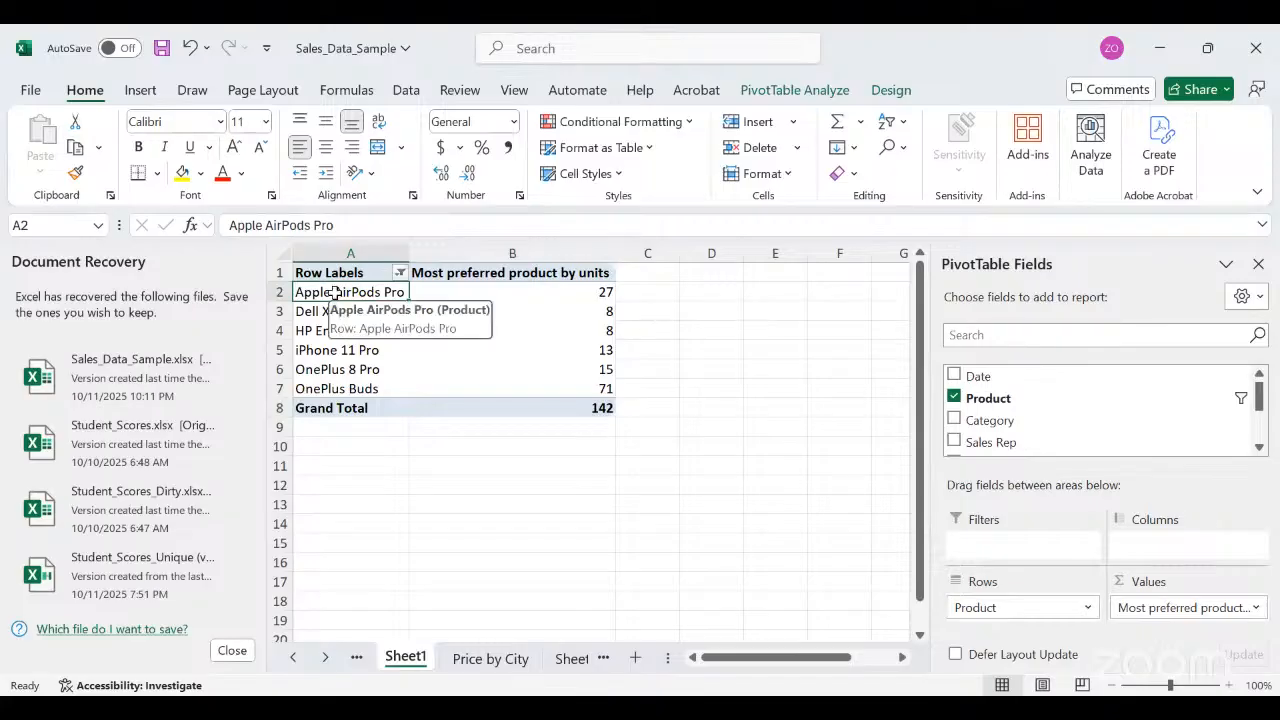
left_click_drag(334, 292, 500, 376)
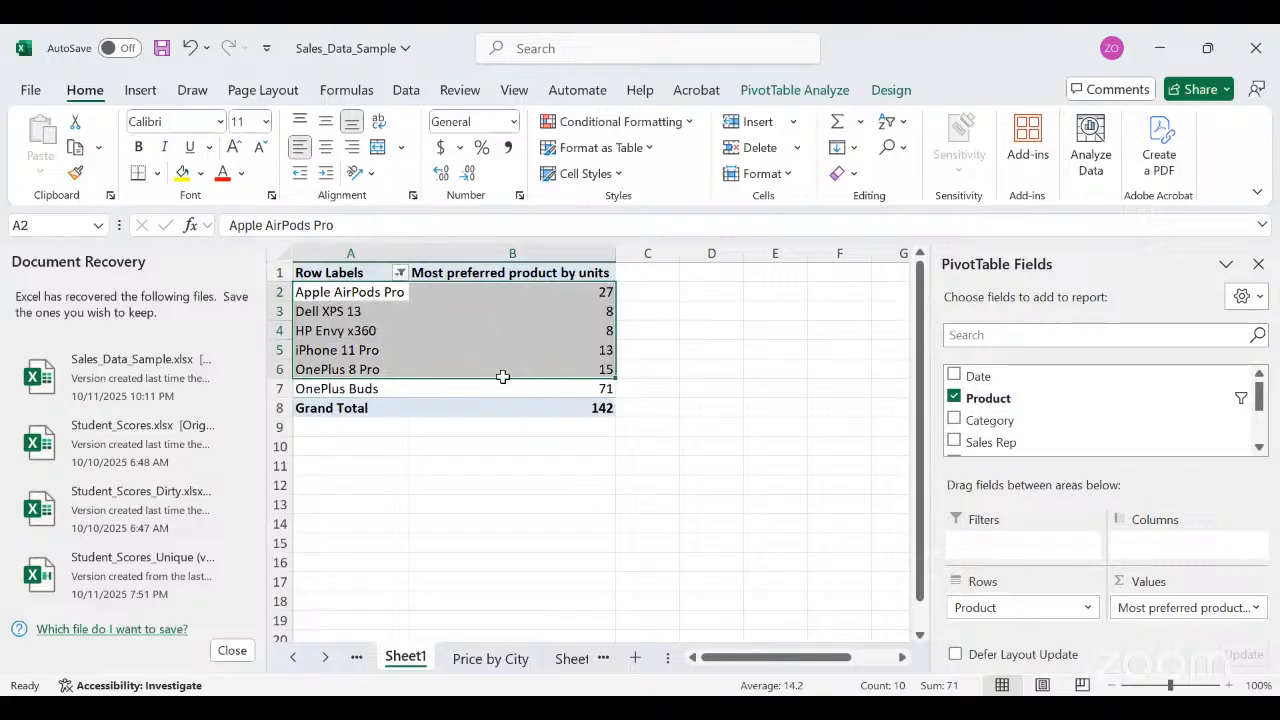
left_click(746, 337)
left_click(334, 292)
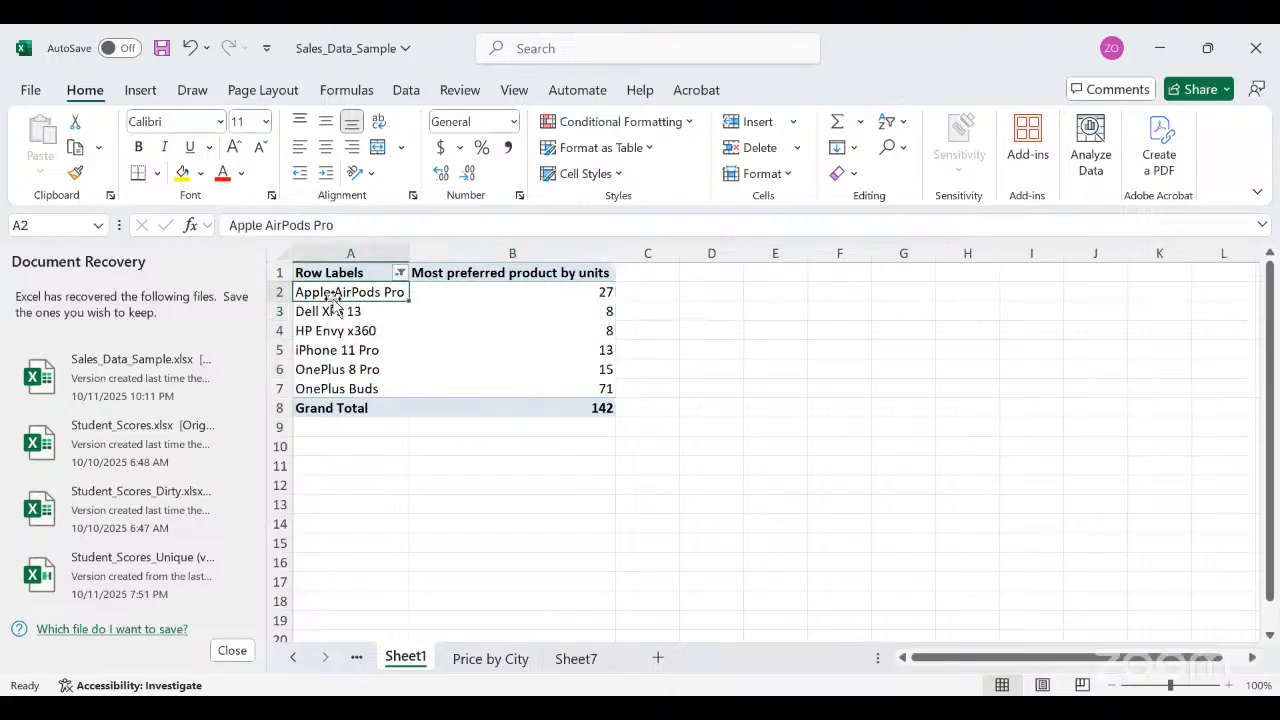
left_click_drag(334, 292, 519, 385)
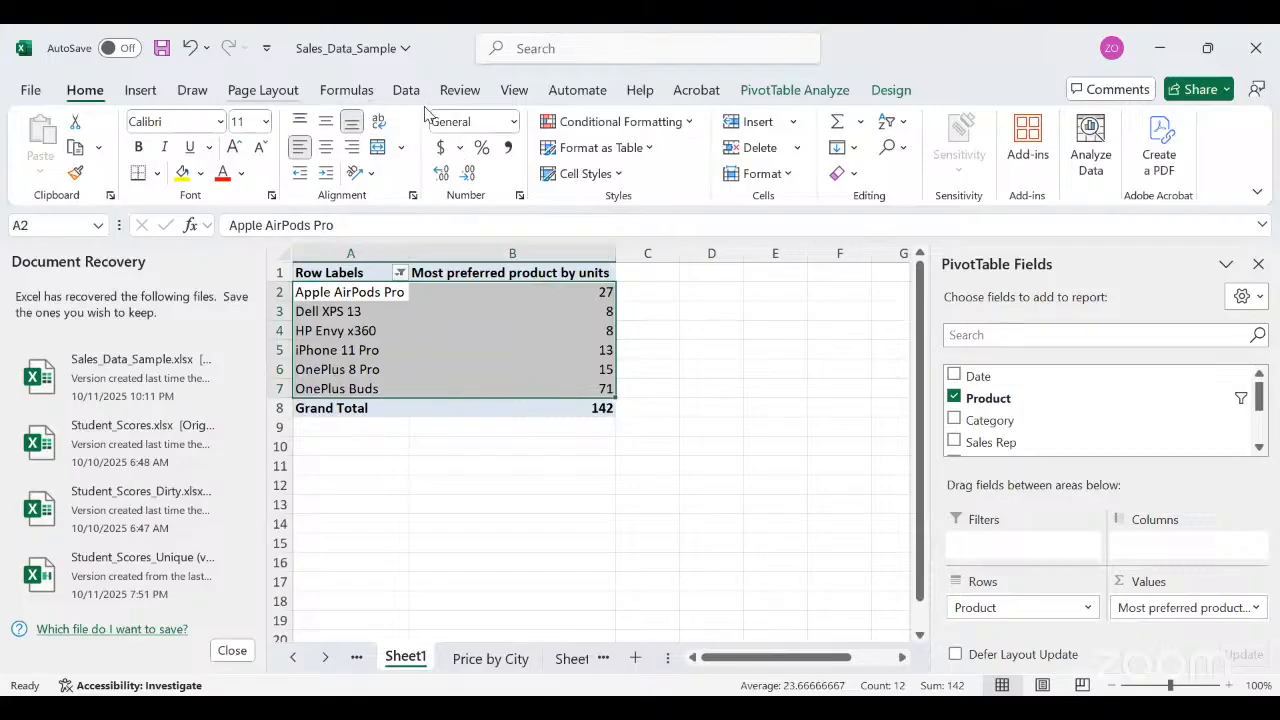
left_click(141, 90)
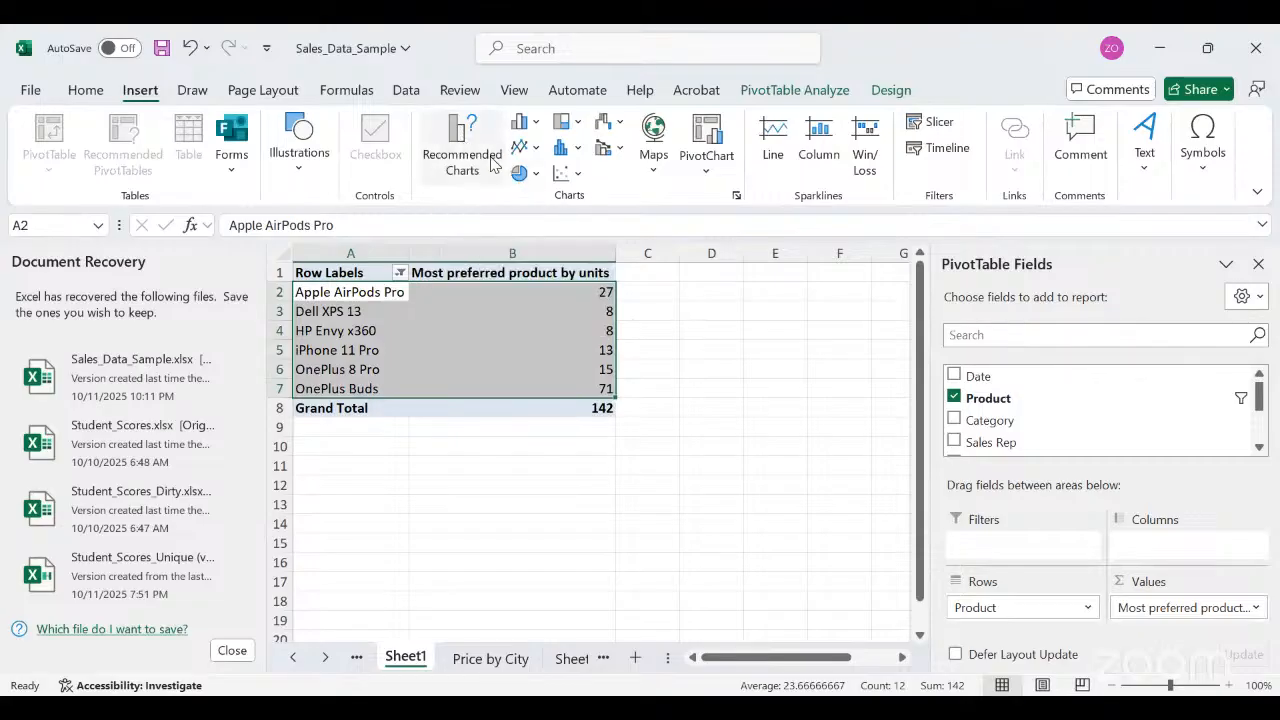
left_click(527, 122)
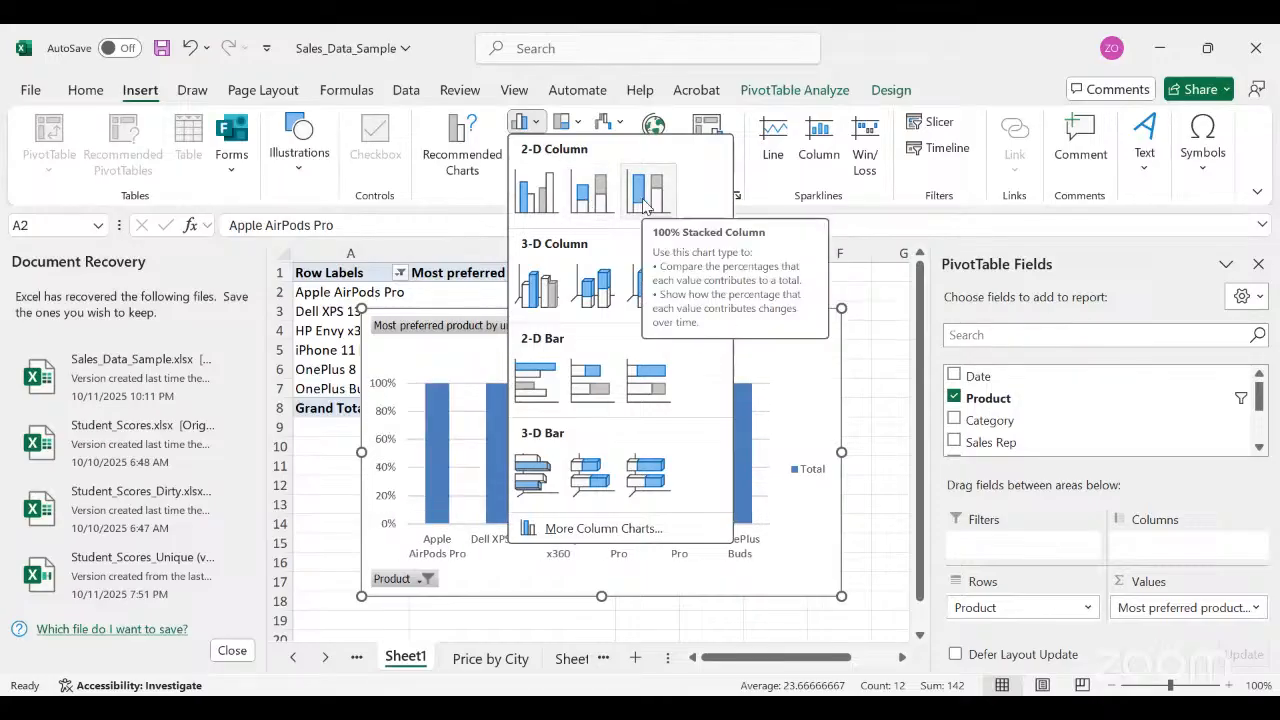
left_click(531, 193)
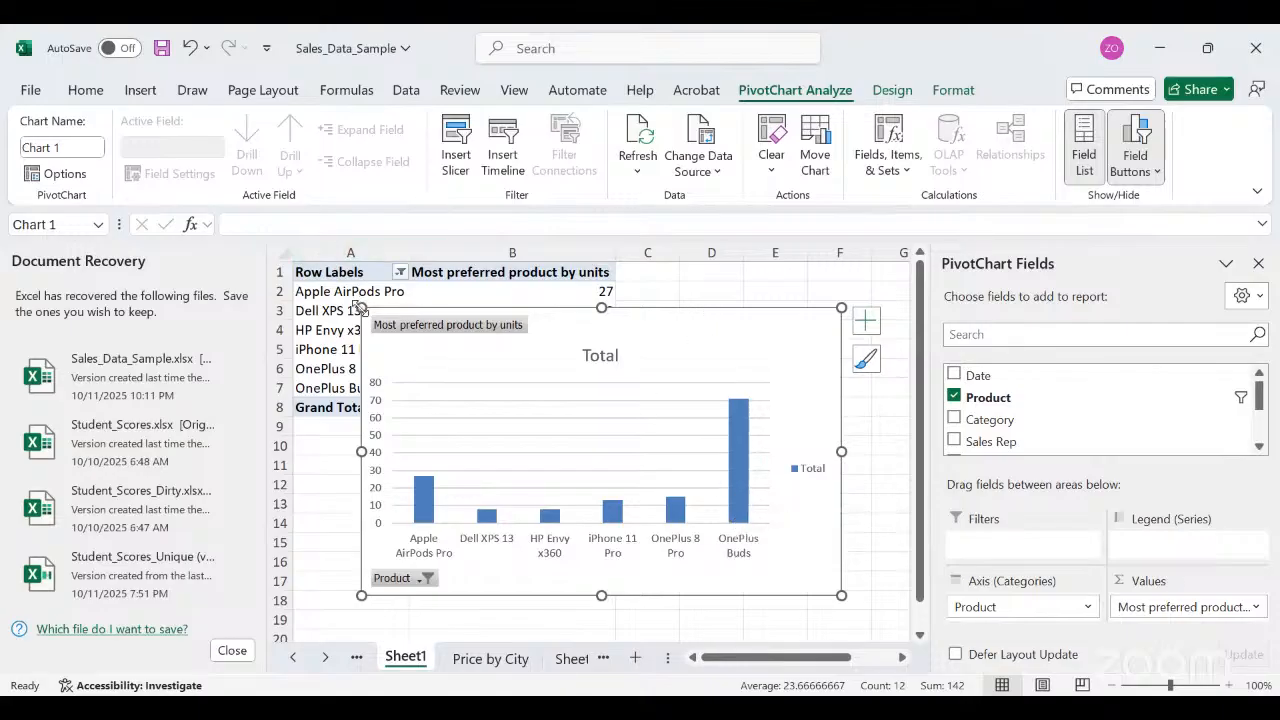
left_click_drag(362, 307, 416, 359)
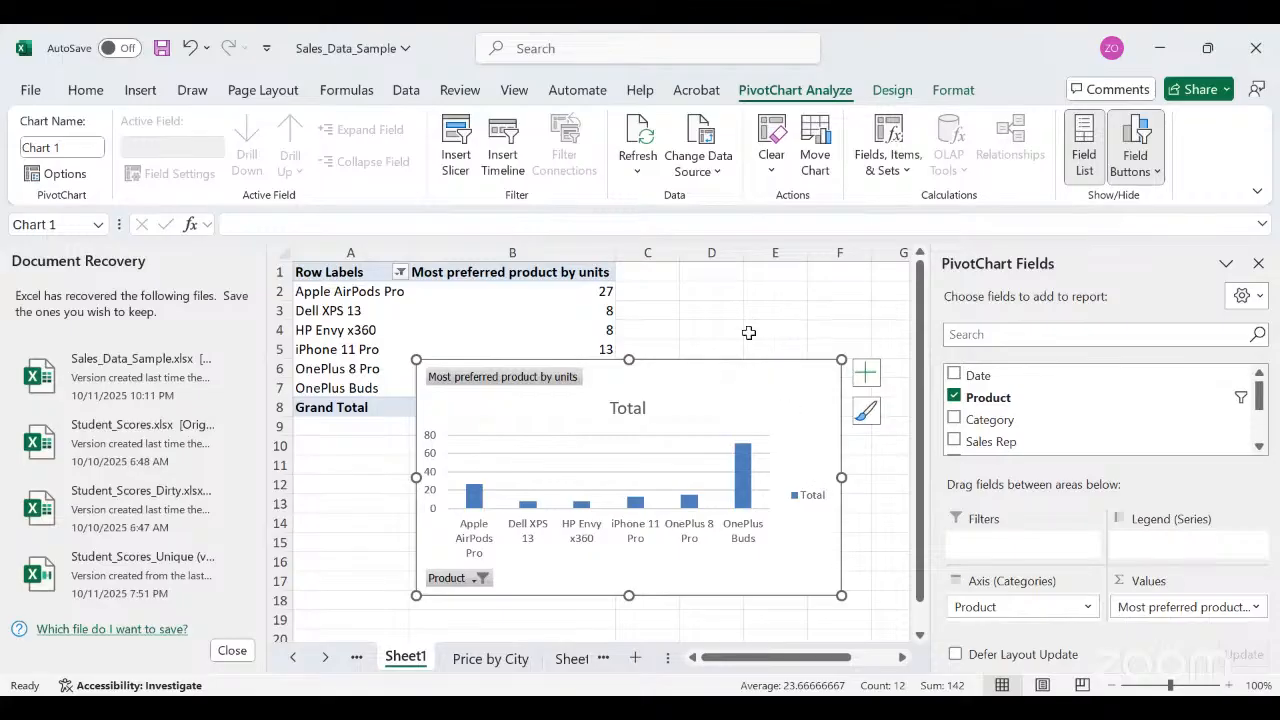
left_click(748, 332)
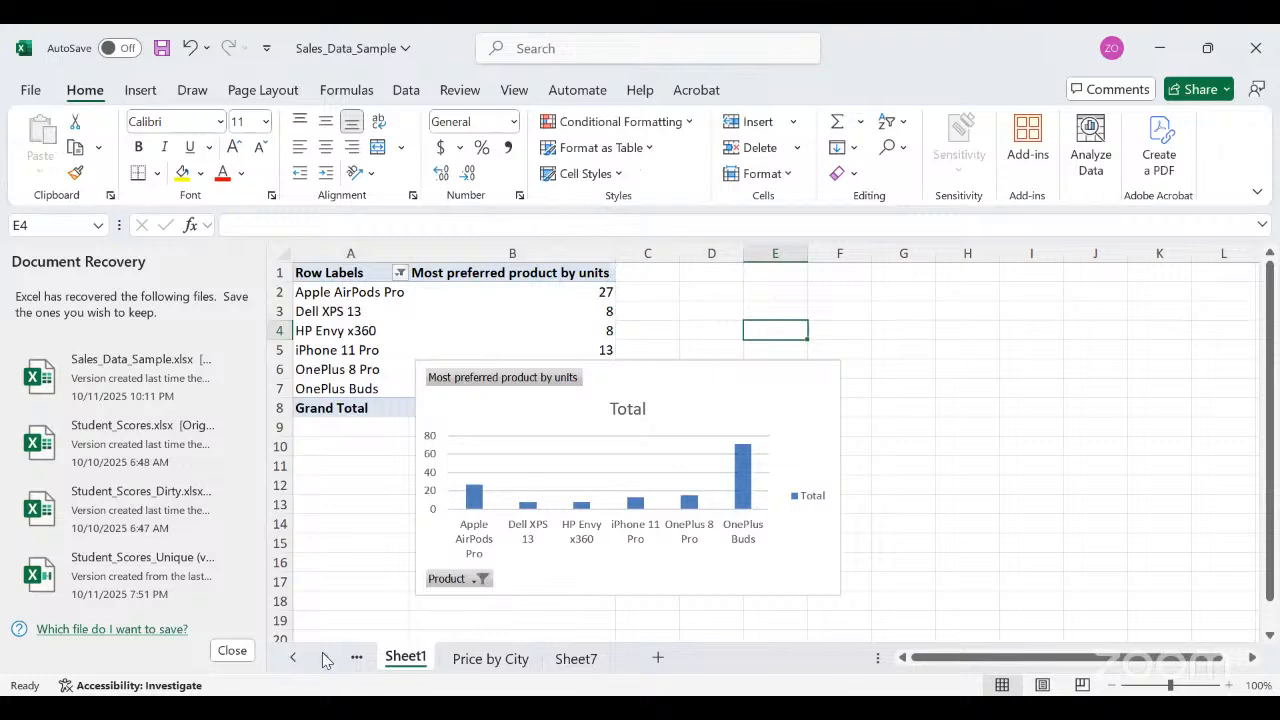
Rename Sheet1, which holds the product units pivot table and chart, as "units".
left_click(290, 659)
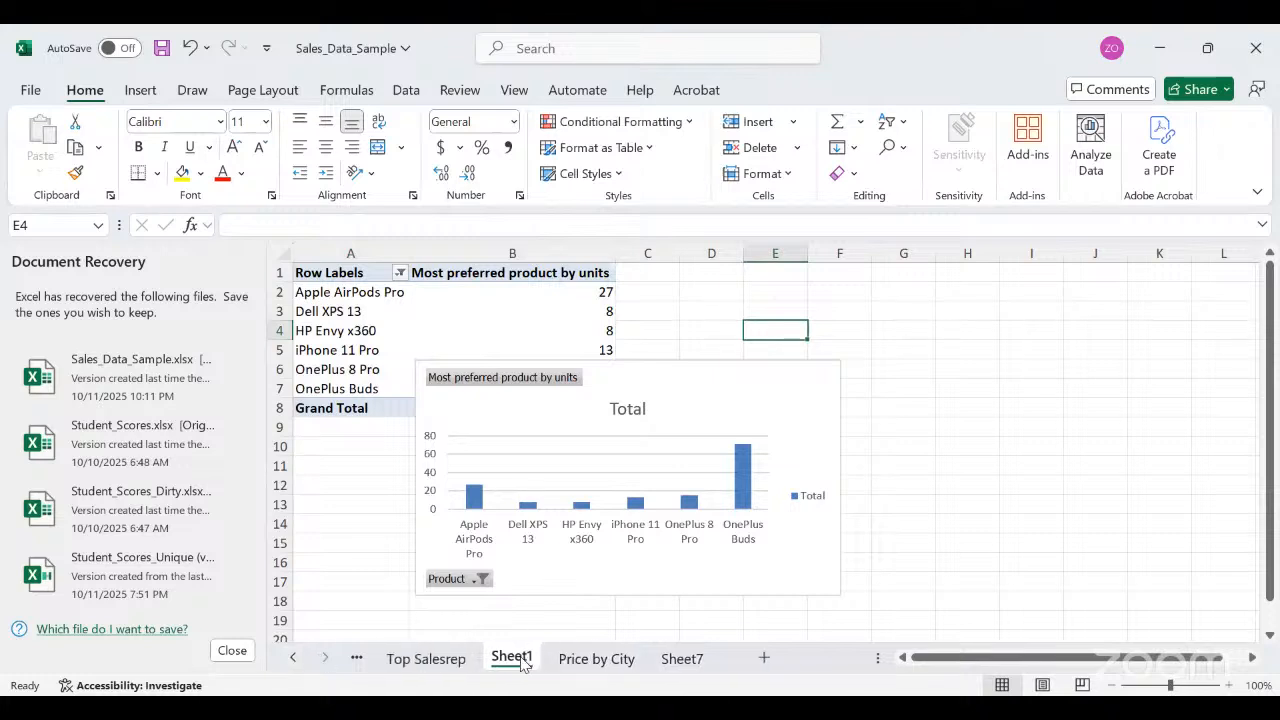
right_click(521, 662)
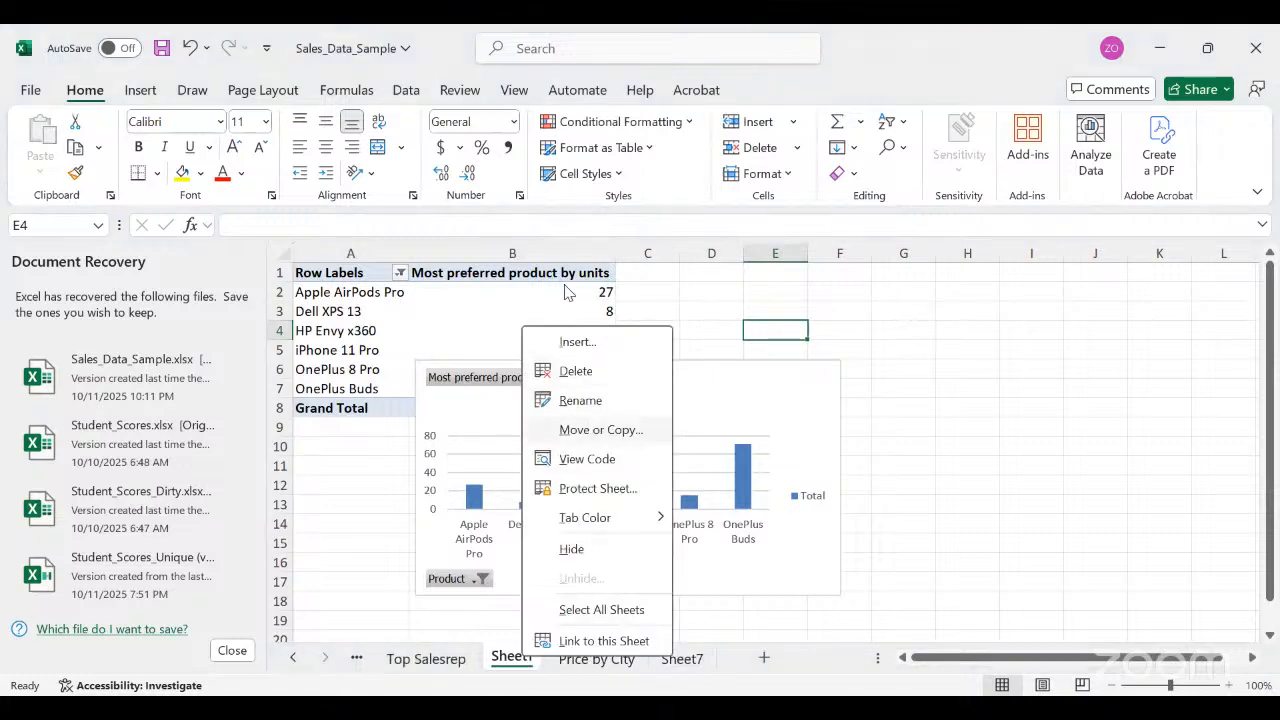
left_click(580, 401)
left_click(491, 603)
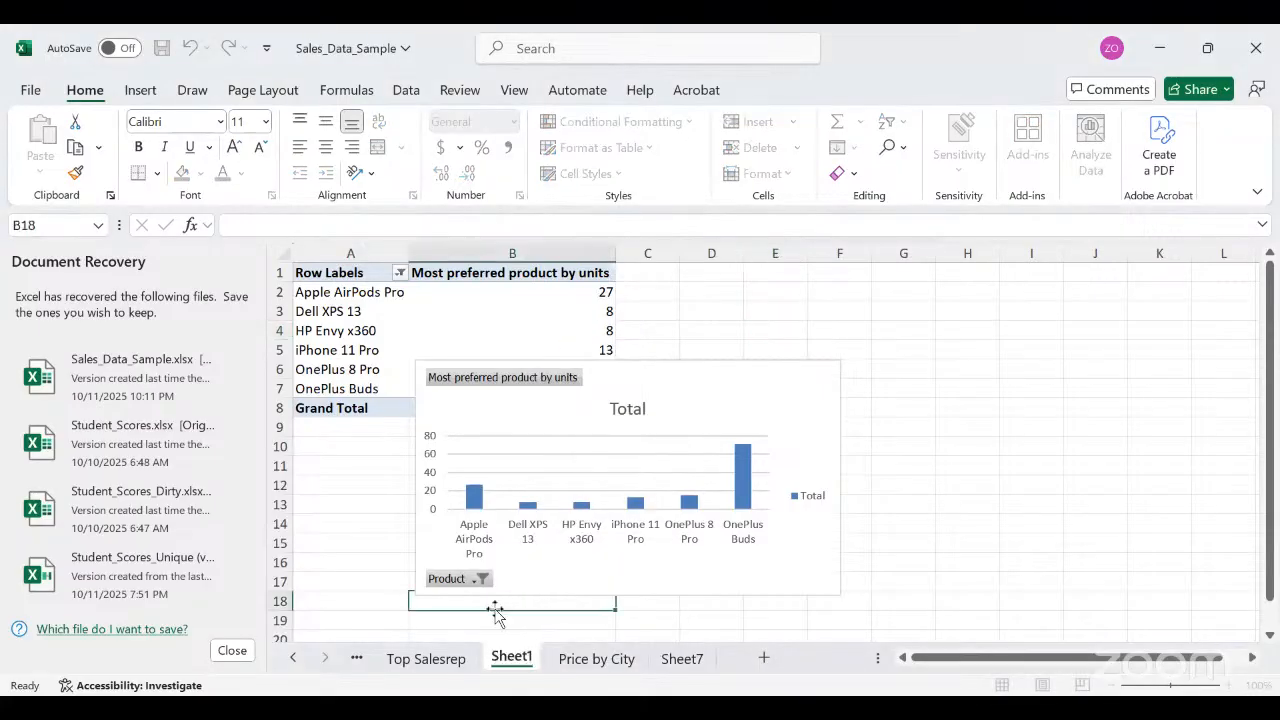
right_click(518, 661)
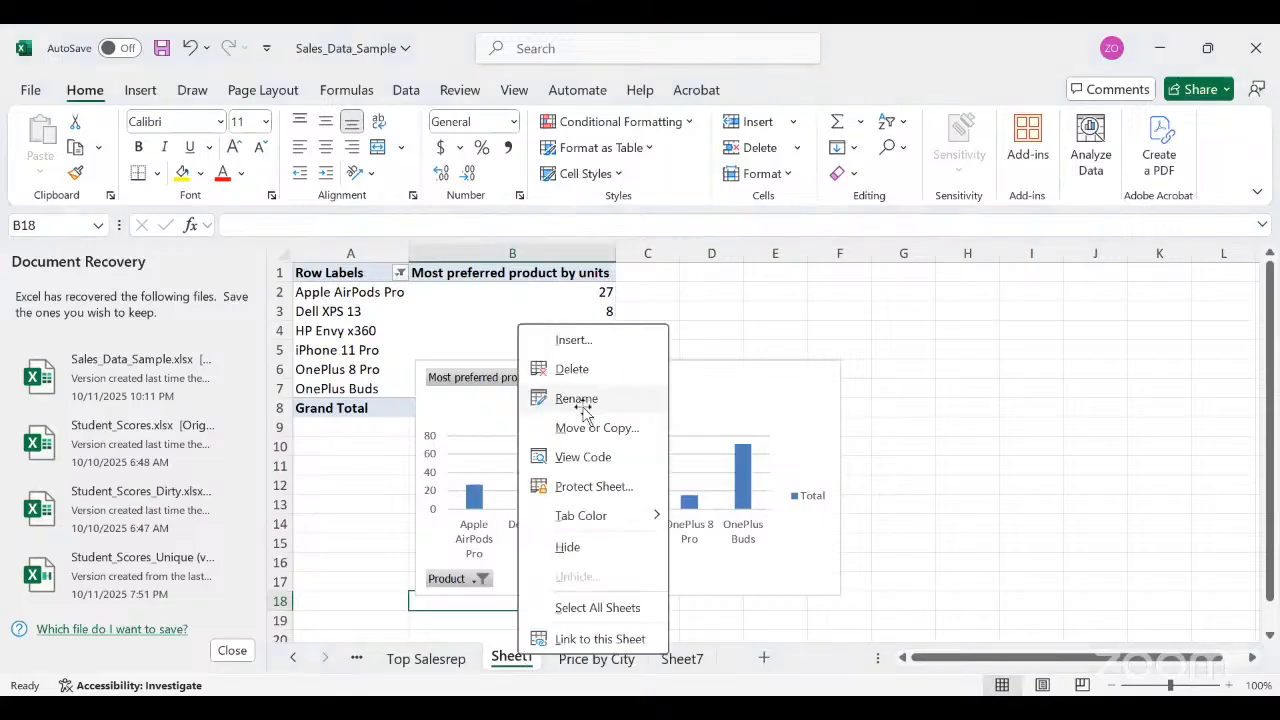
left_click(580, 400)
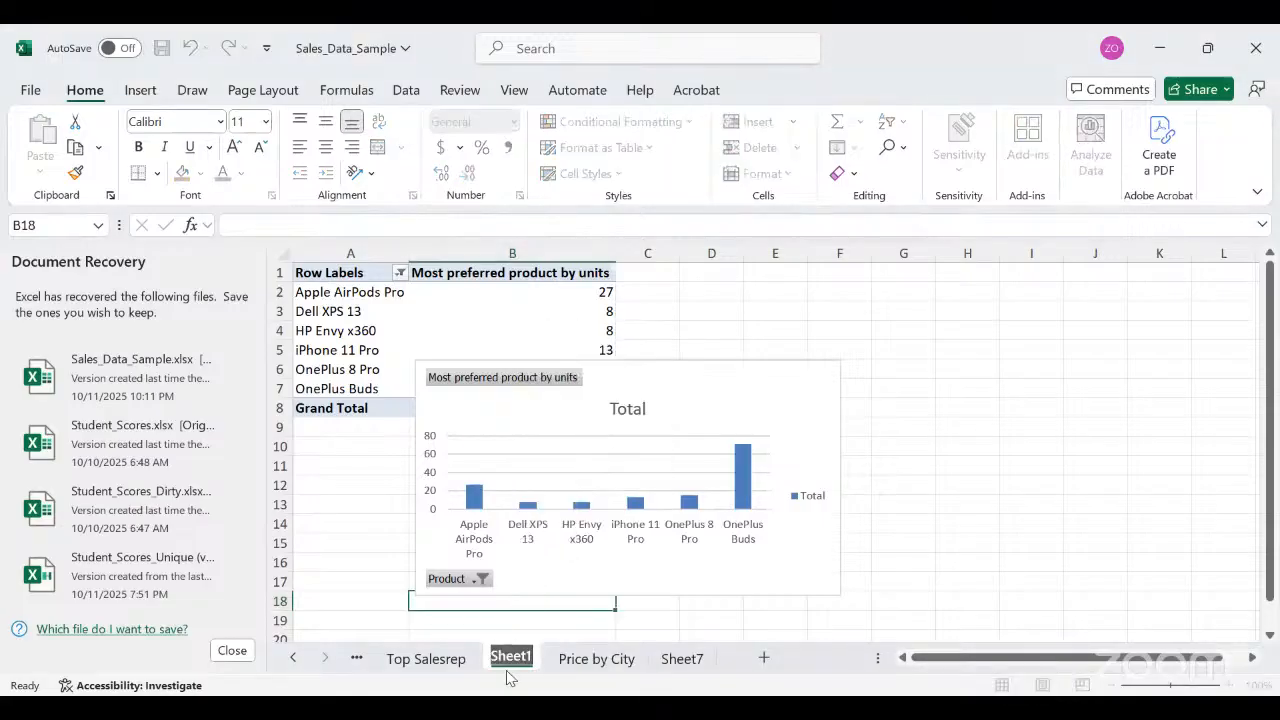
type("units")
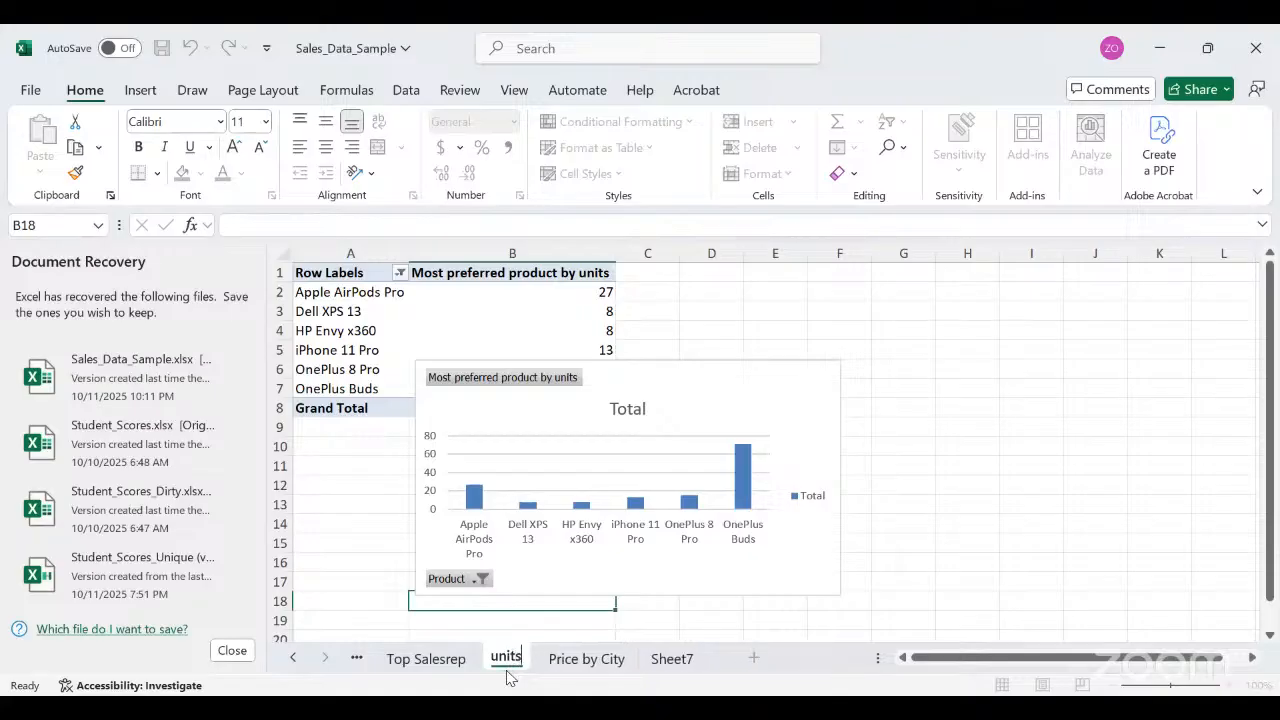
left_click(737, 616)
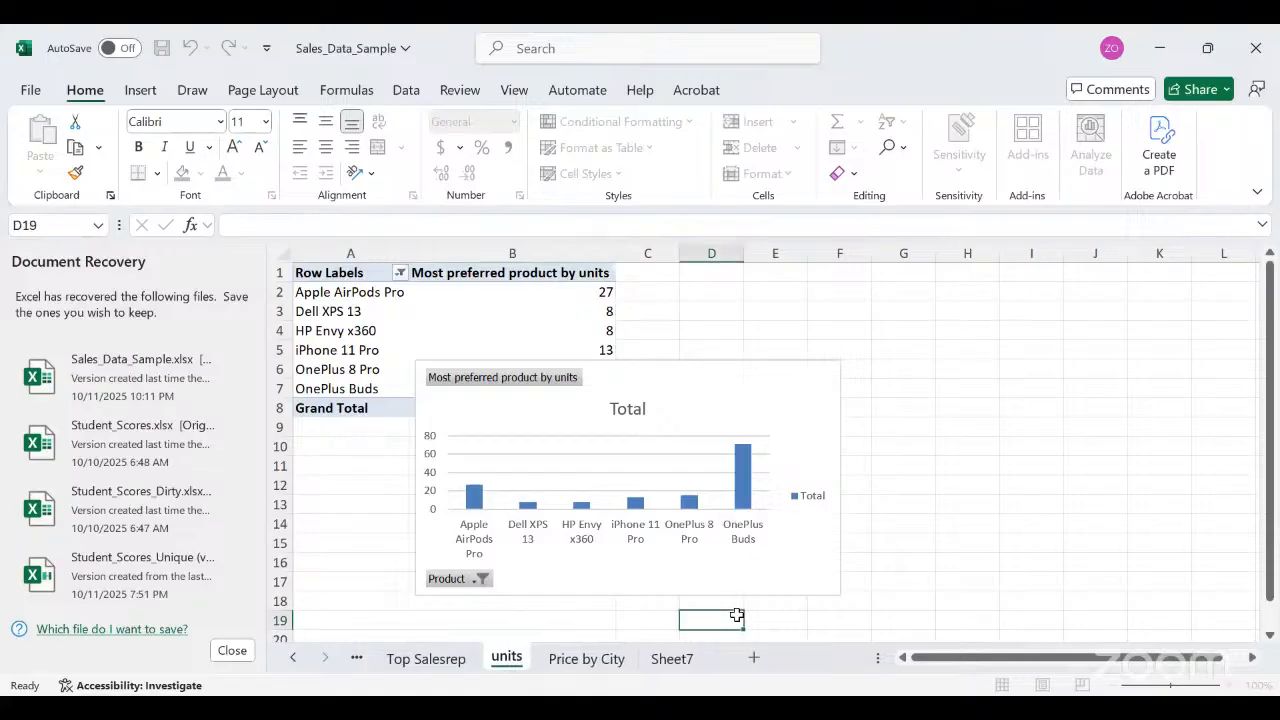
Review the Sales Data, Pivot Table, Product, Top Salesrep and units sheets in turn.
left_click(295, 658)
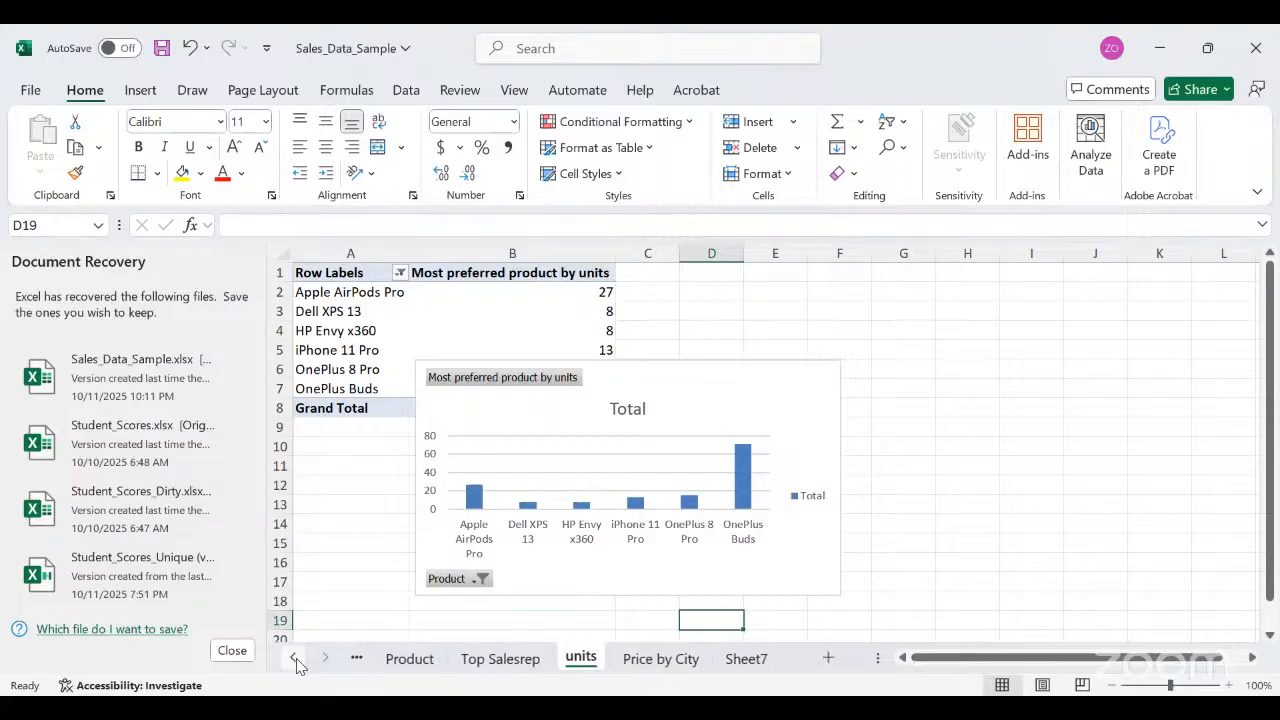
left_click(295, 658)
left_click(295, 658)
left_click(295, 658)
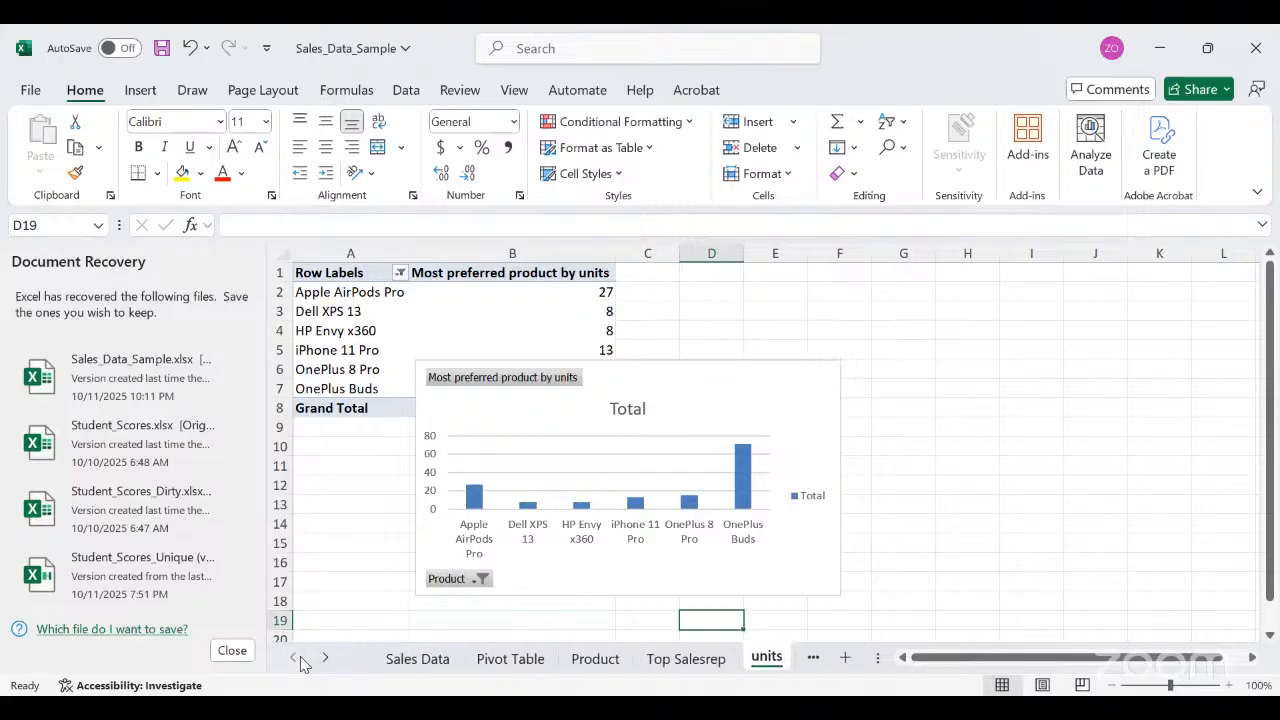
left_click(416, 659)
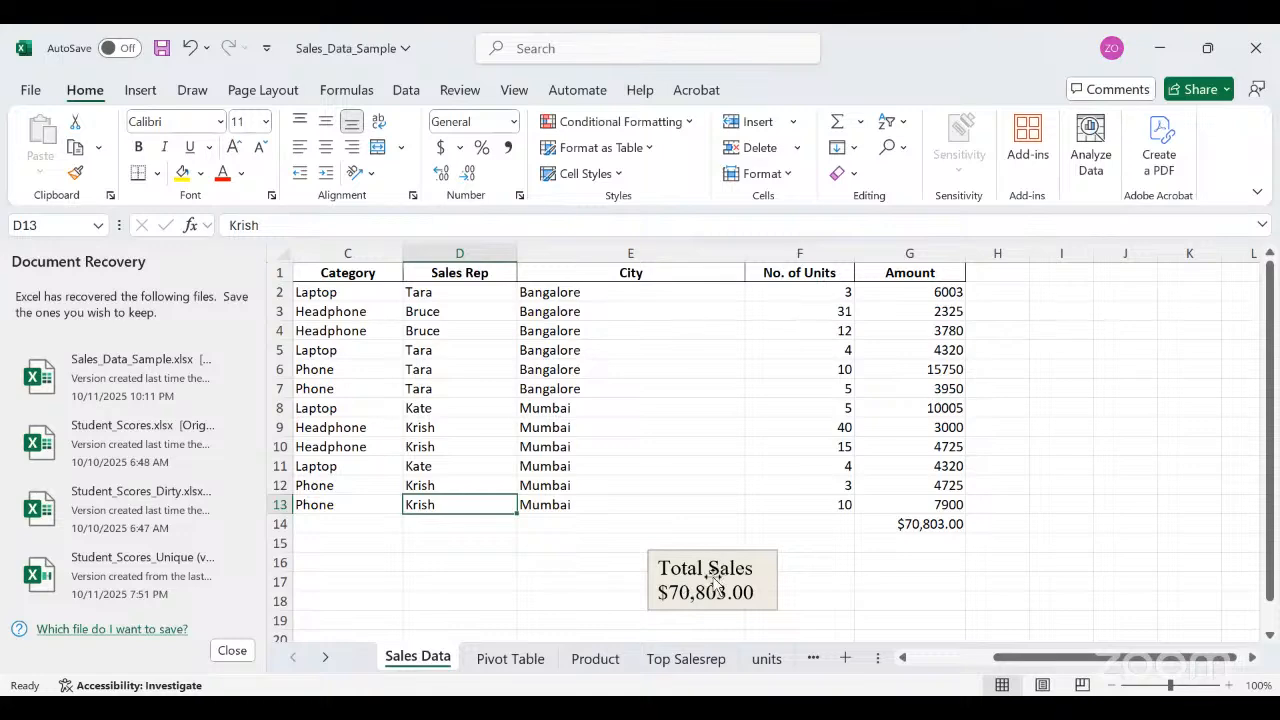
left_click(510, 660)
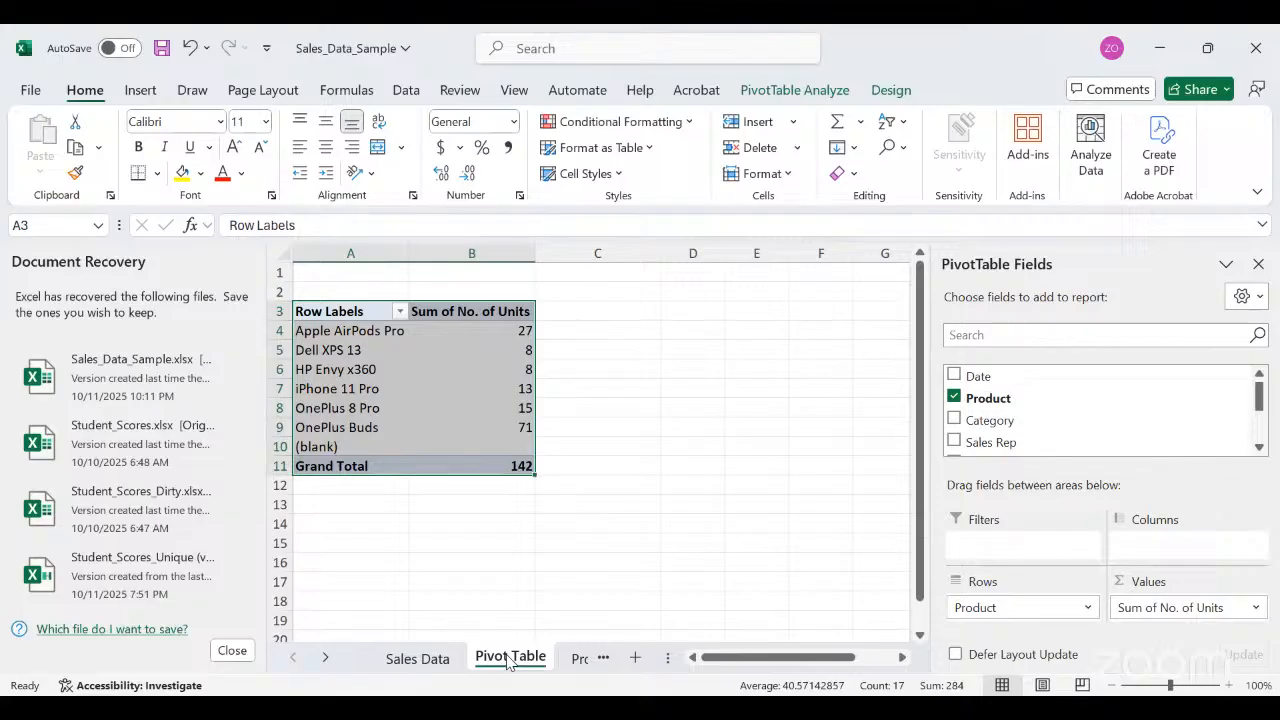
left_click(579, 659)
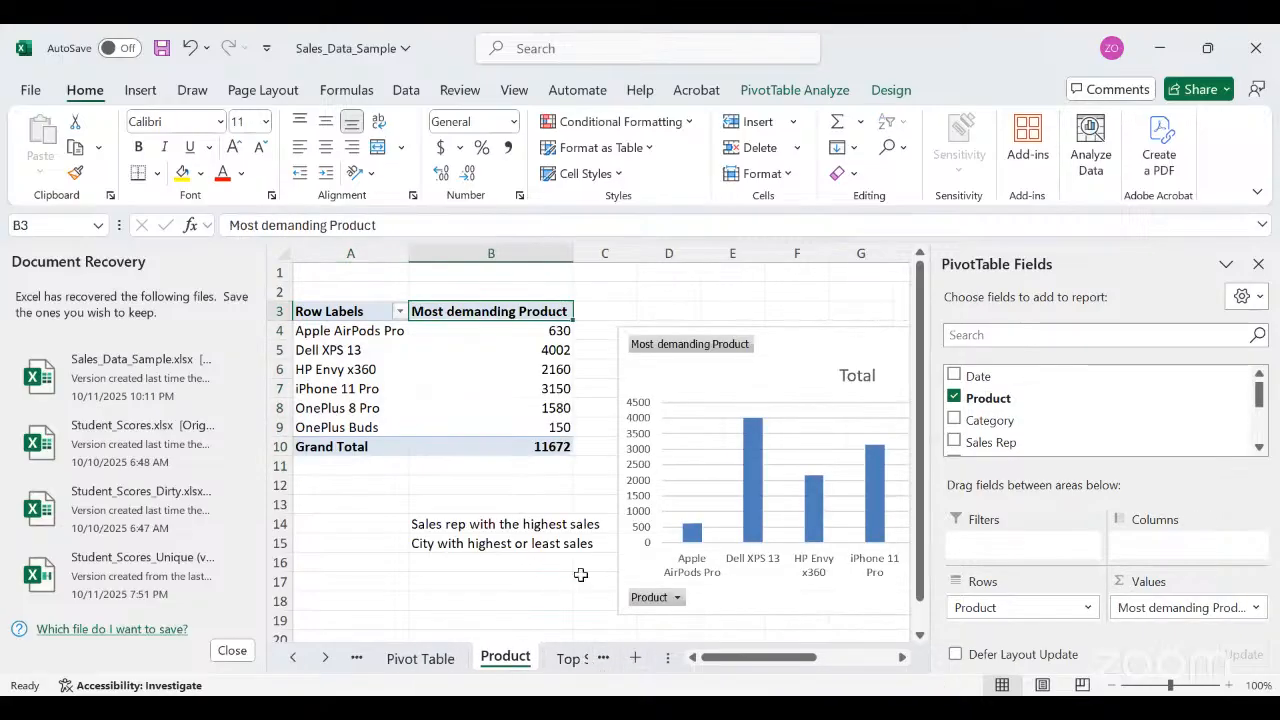
left_click(572, 659)
left_click(572, 659)
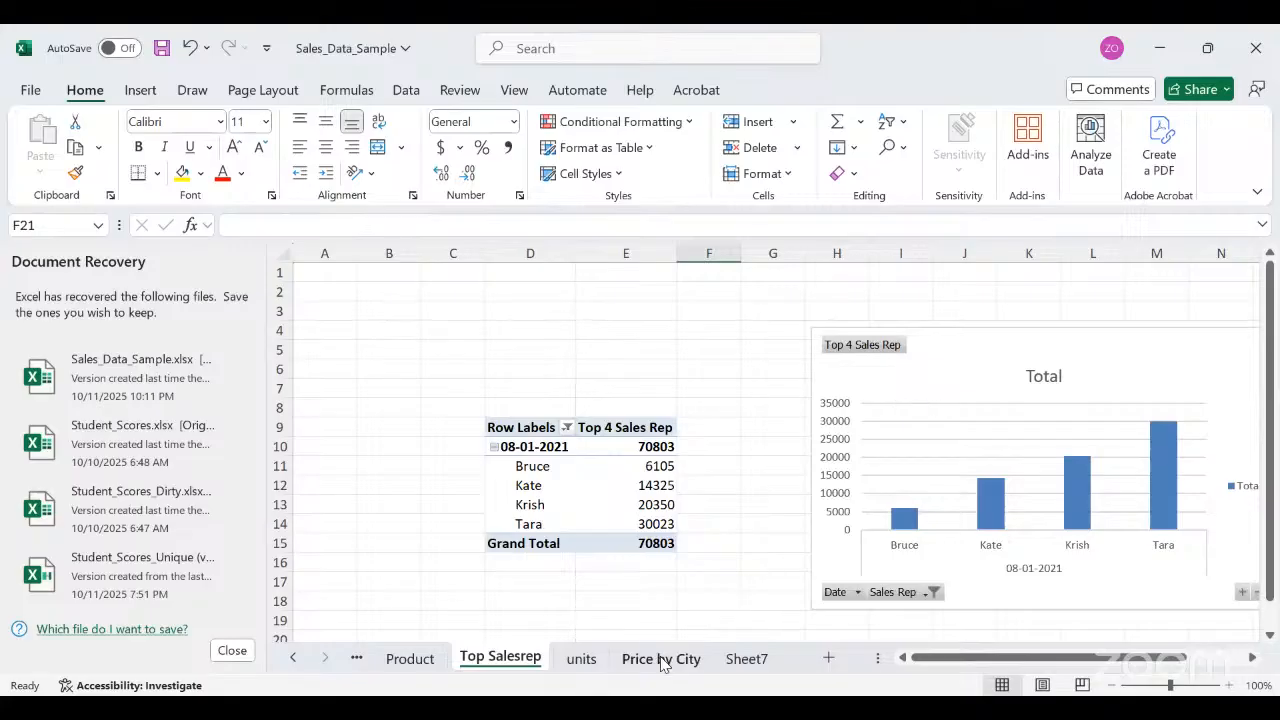
left_click(581, 660)
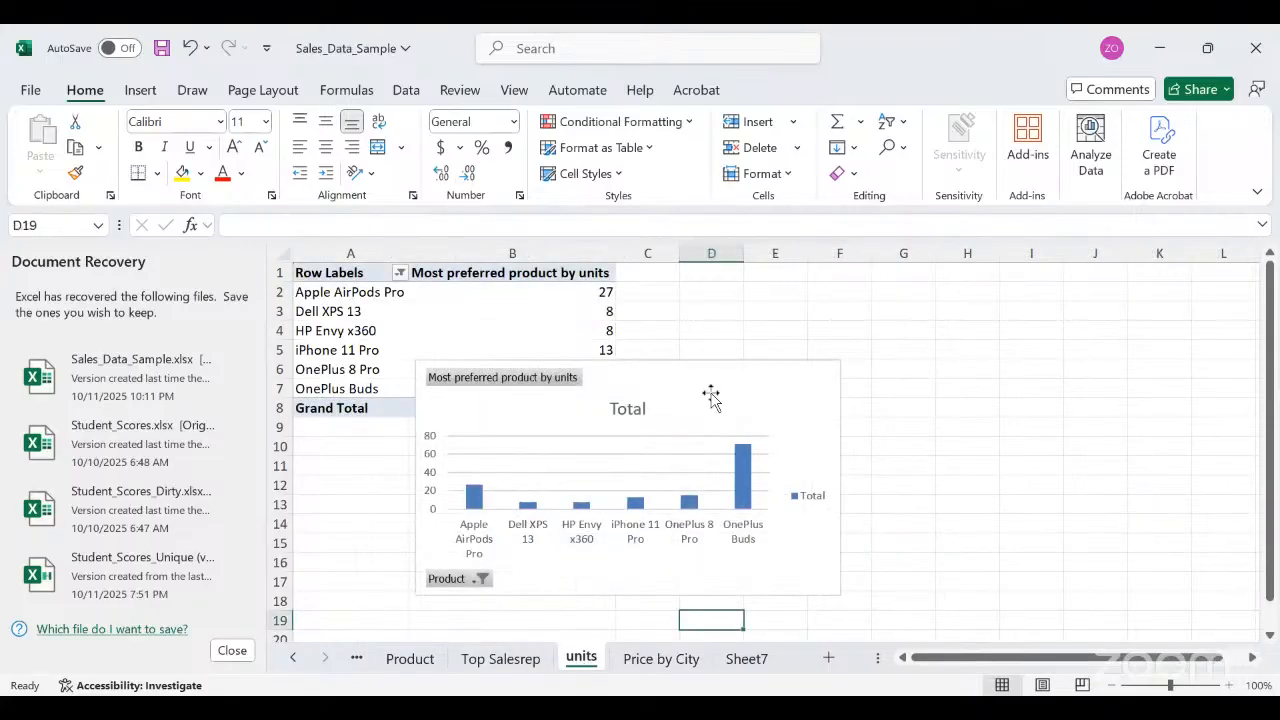
Recolor the pie chart on the Price by City sheet with the first monochromatic blue palette.
left_click(672, 660)
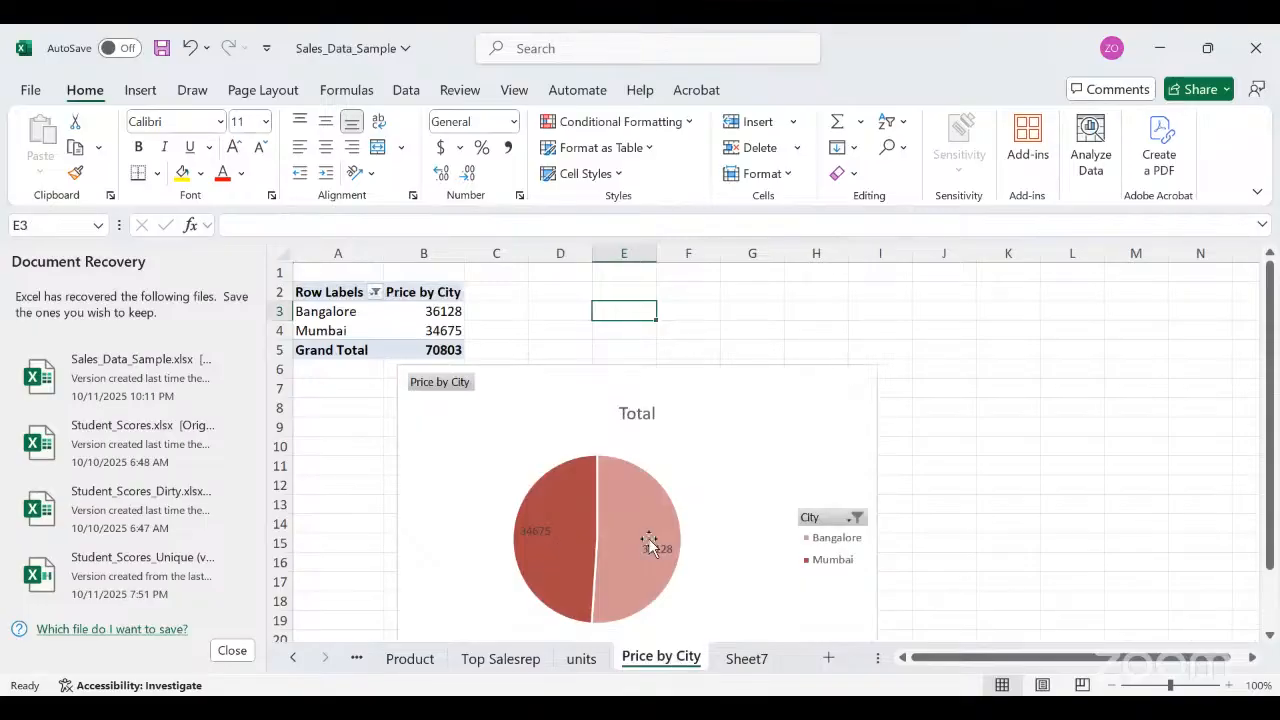
mouse_move(652, 540)
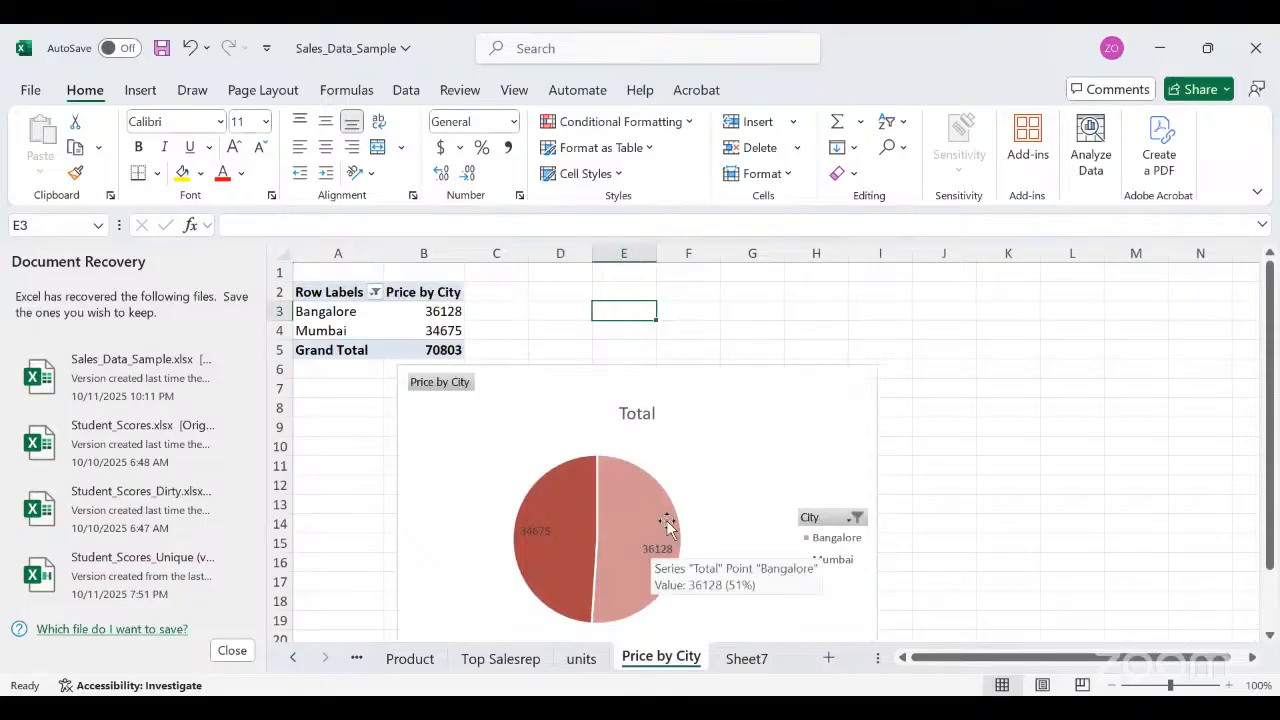
left_click(800, 416)
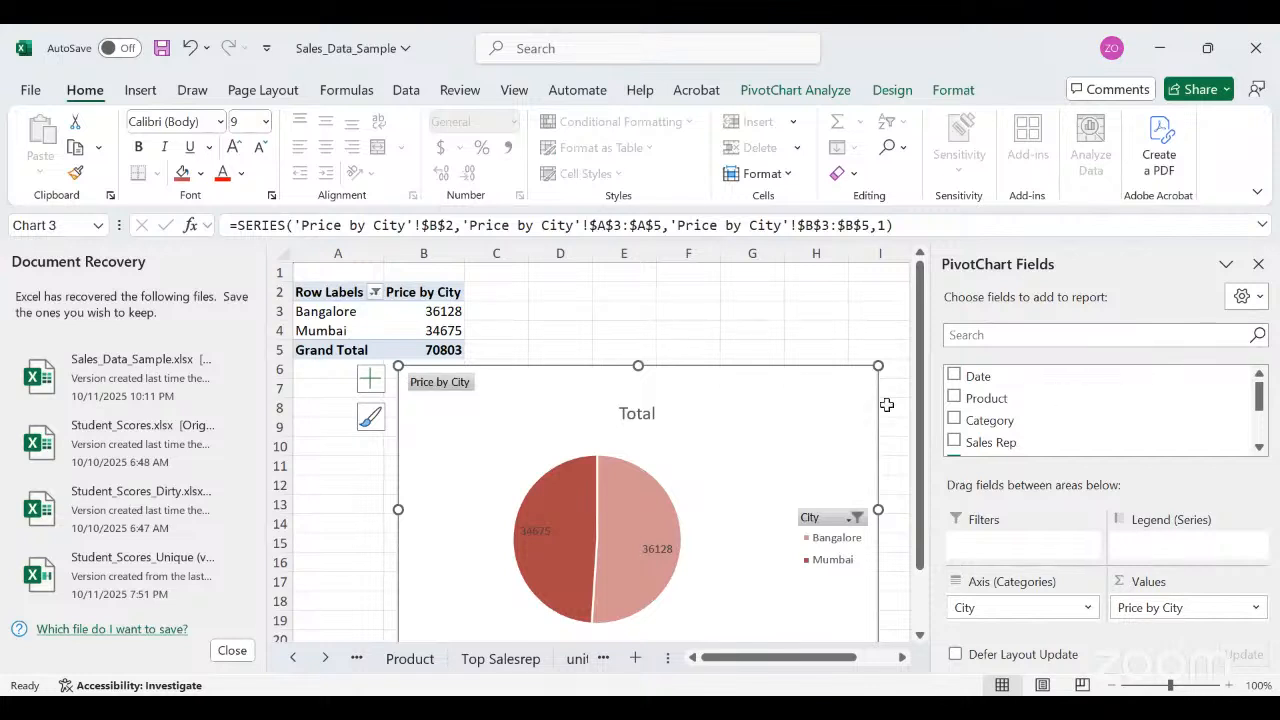
left_click(376, 420)
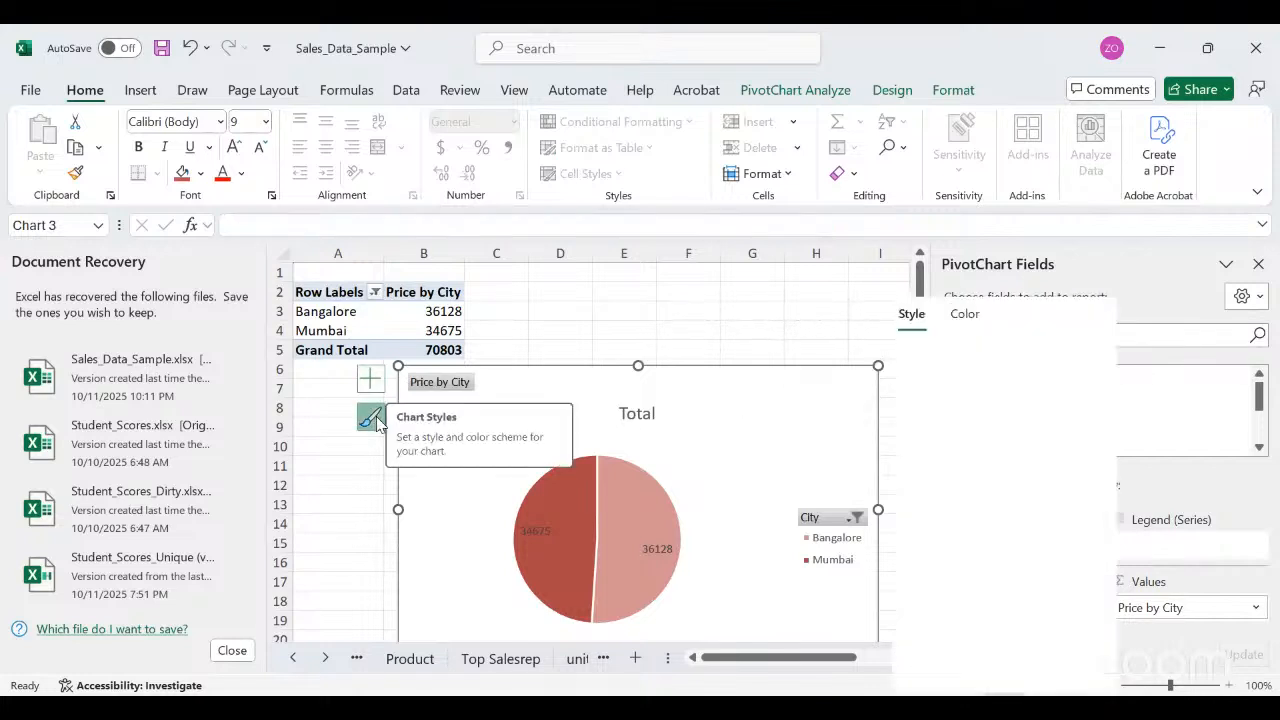
left_click(972, 316)
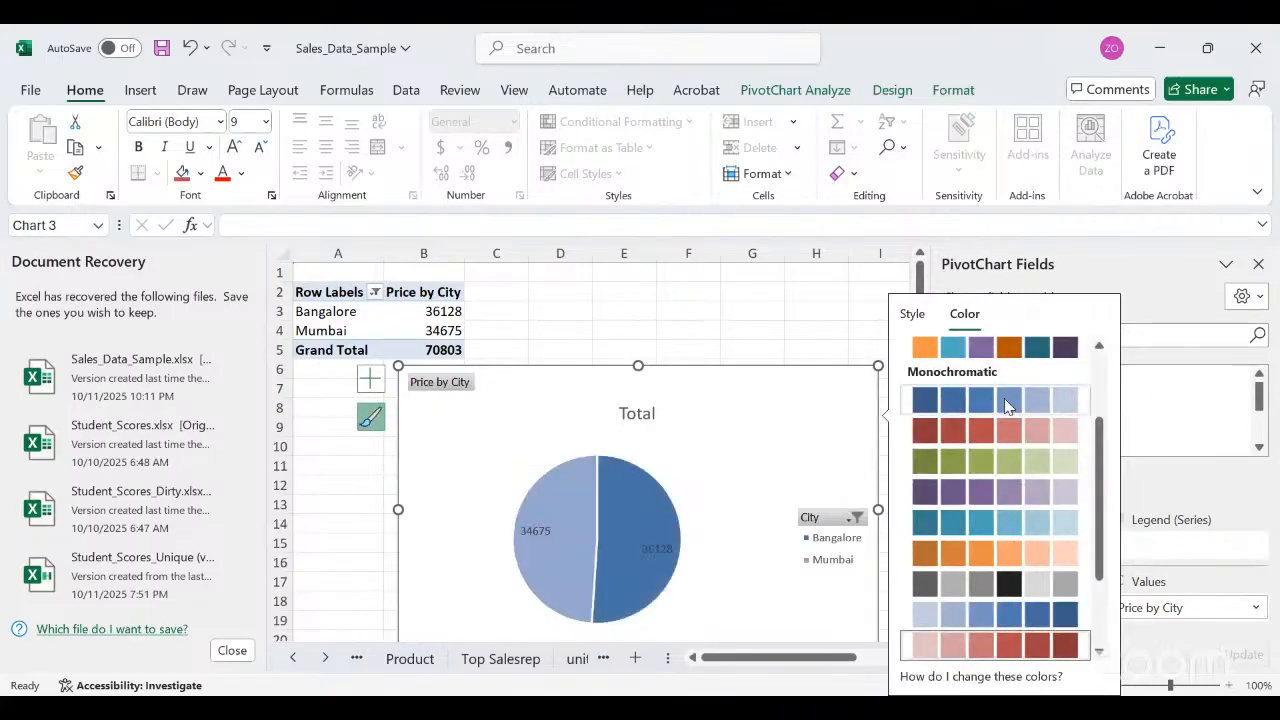
left_click(1007, 402)
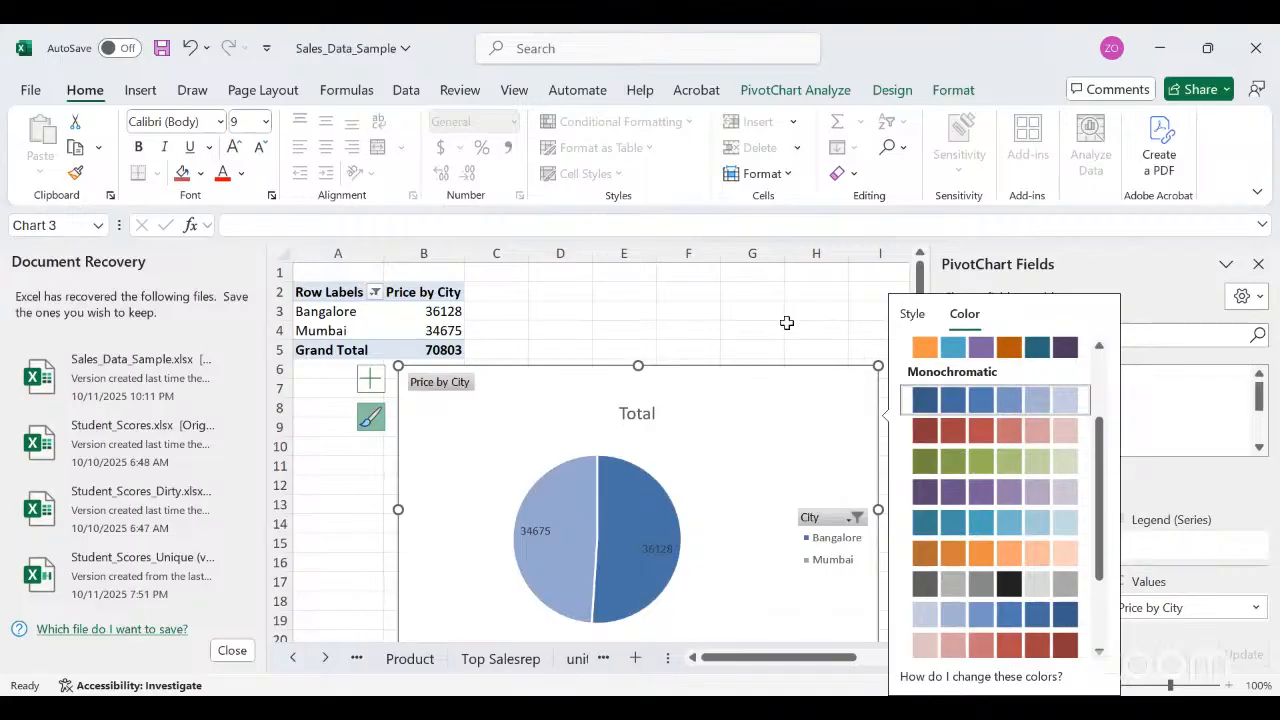
left_click(775, 332)
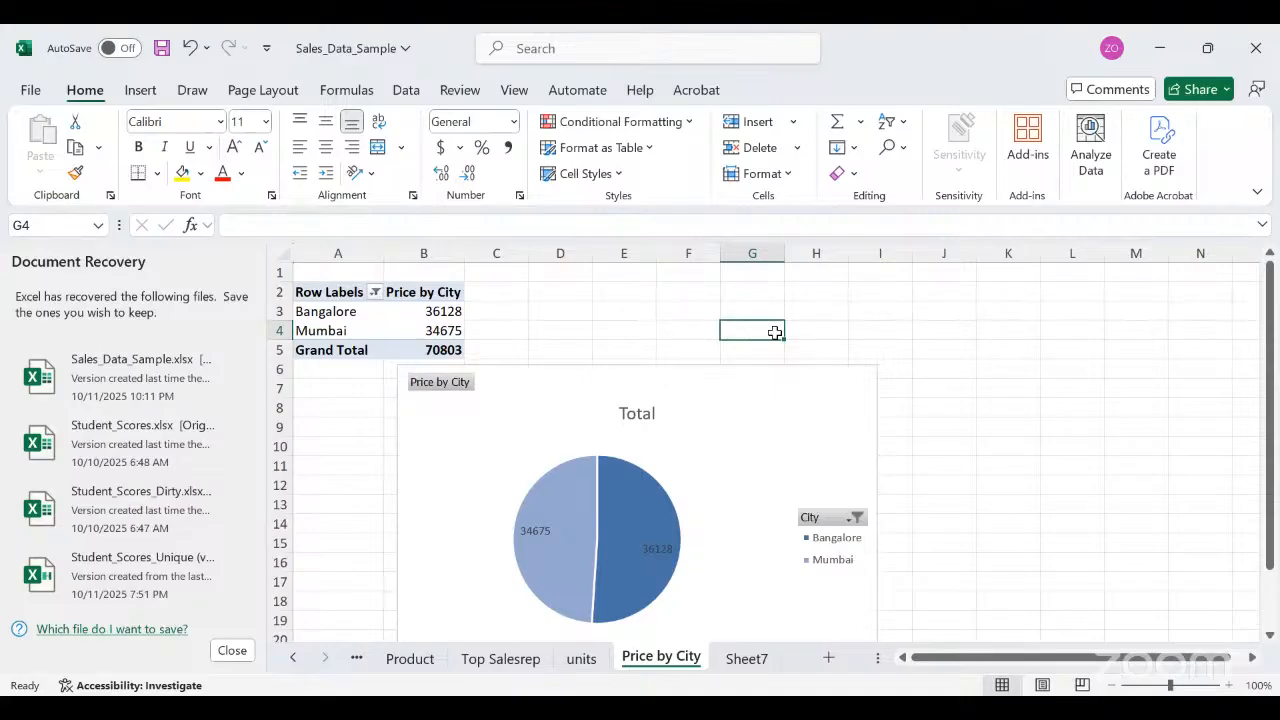
Look over the dashboard draft on Sheet7 and the Price by City chart, and return to the Sales Data sheet.
left_click(745, 658)
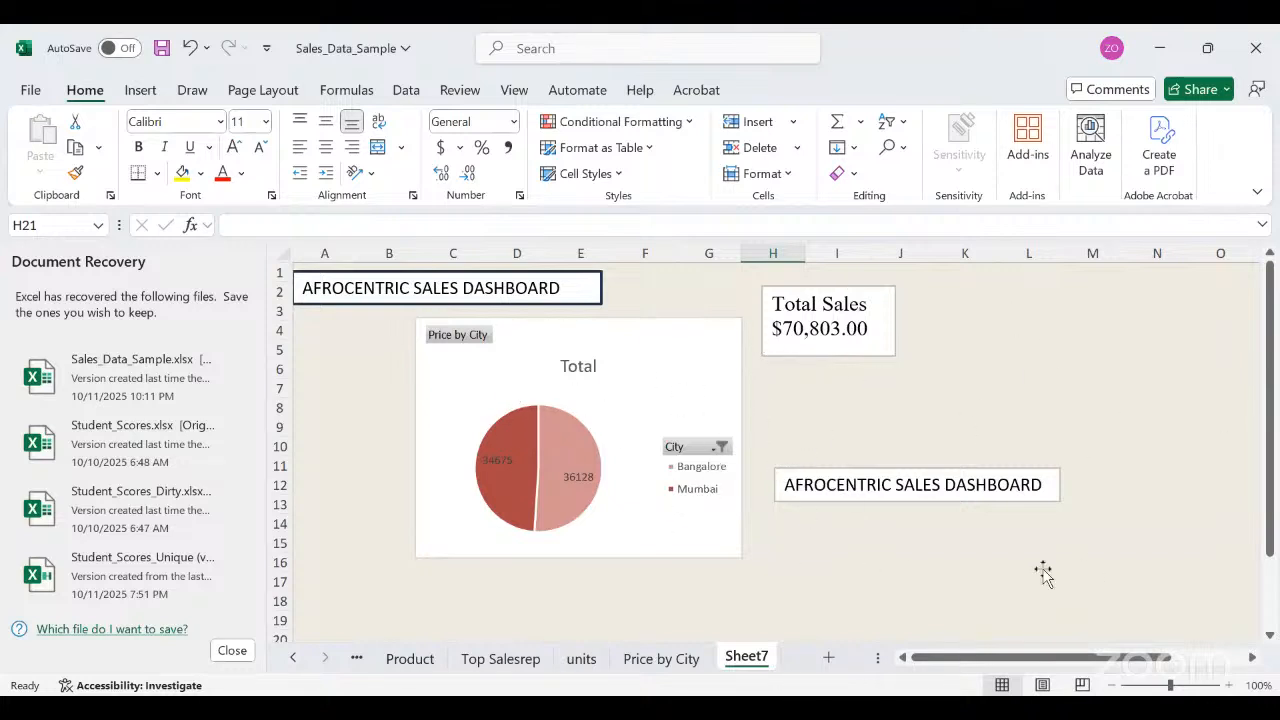
left_click(651, 664)
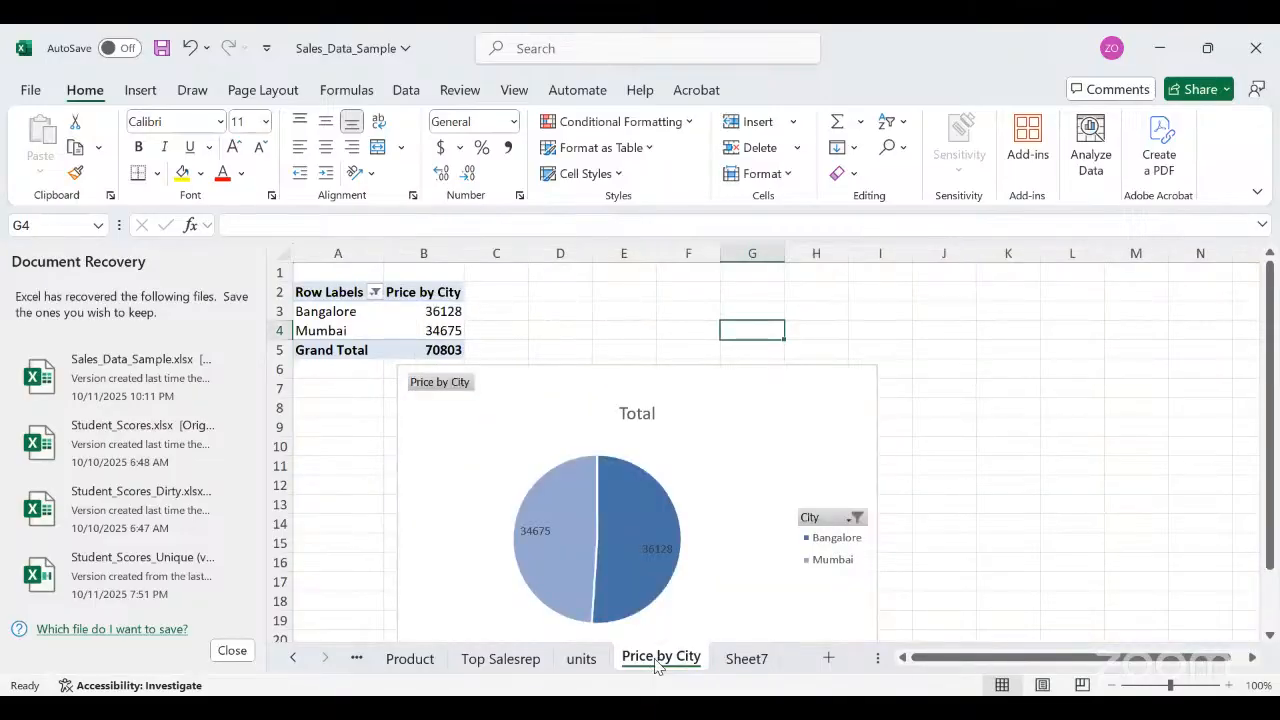
left_click(292, 658)
left_click(292, 658)
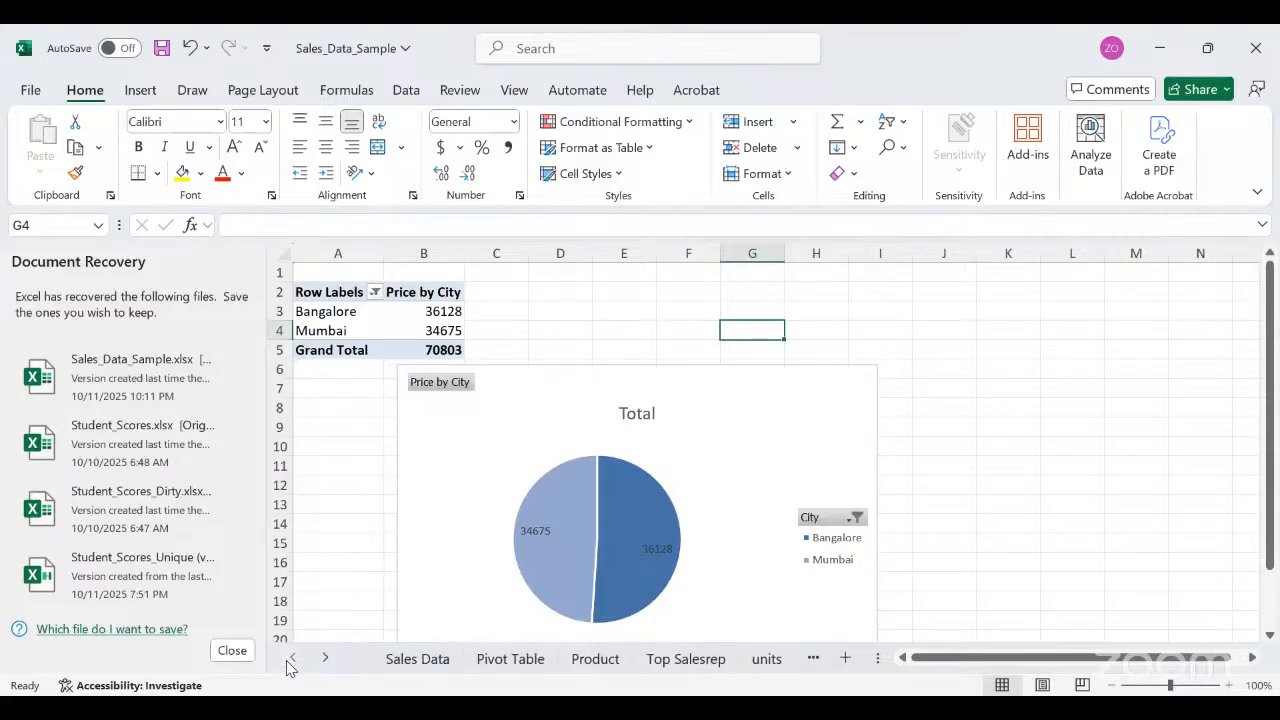
left_click(430, 662)
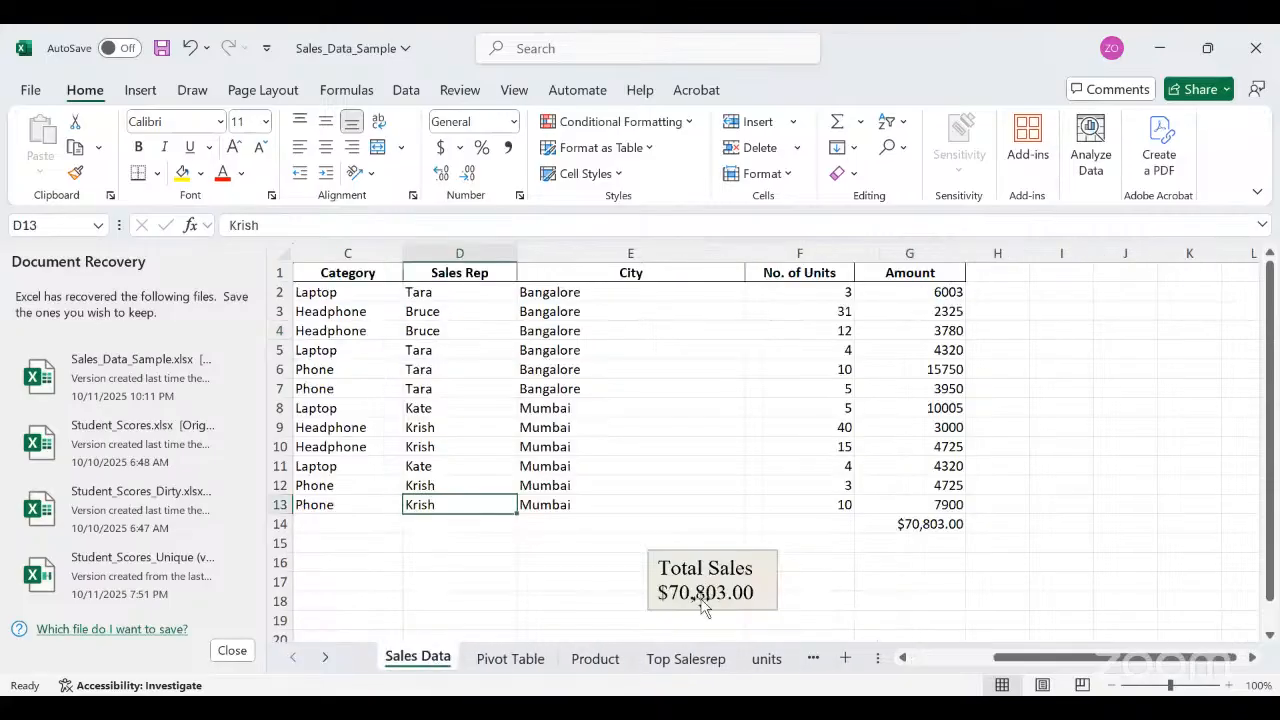
Delete the Total Sales text box and clear the total formula in cell G14 of the Sales Data sheet.
left_click(799, 579)
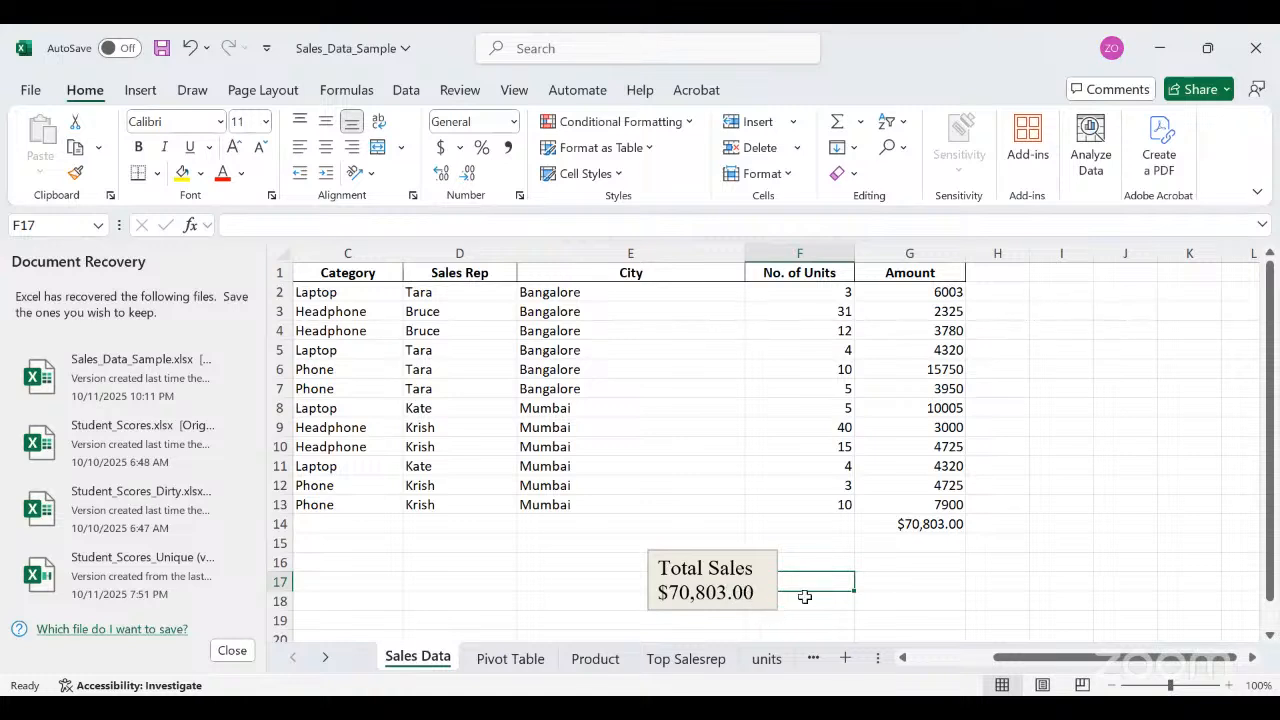
left_click(908, 584)
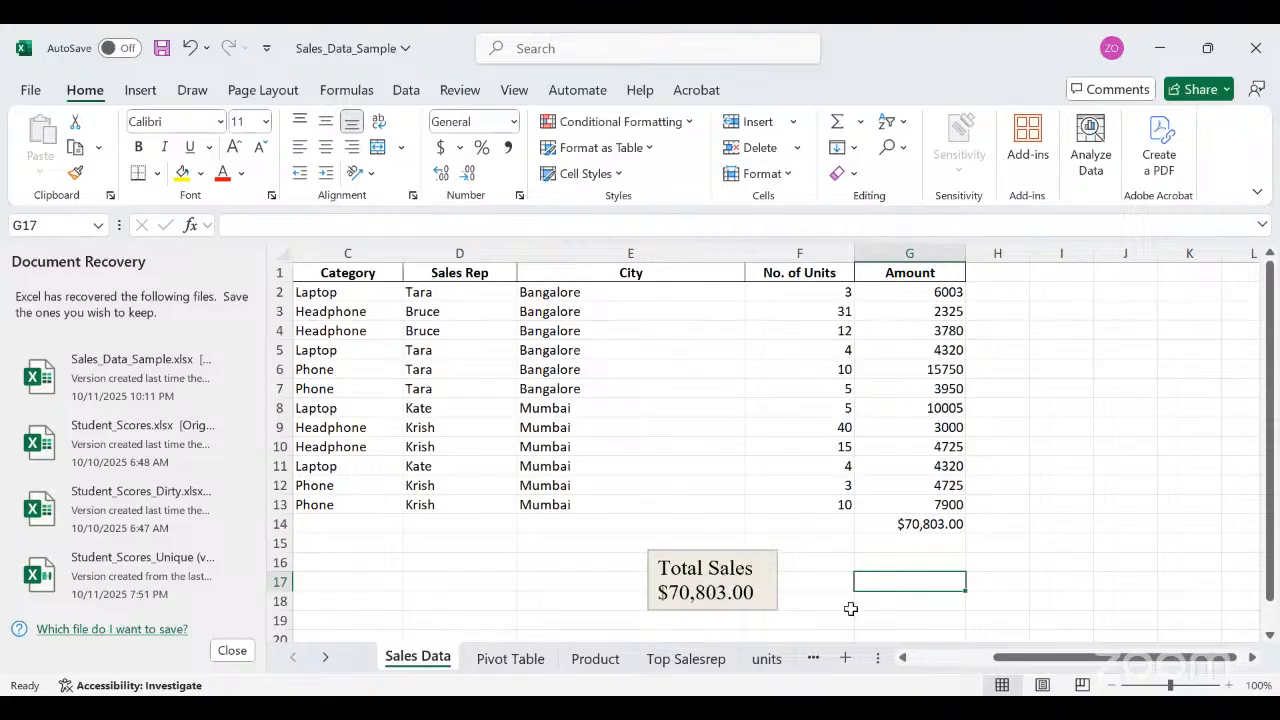
left_click(912, 521)
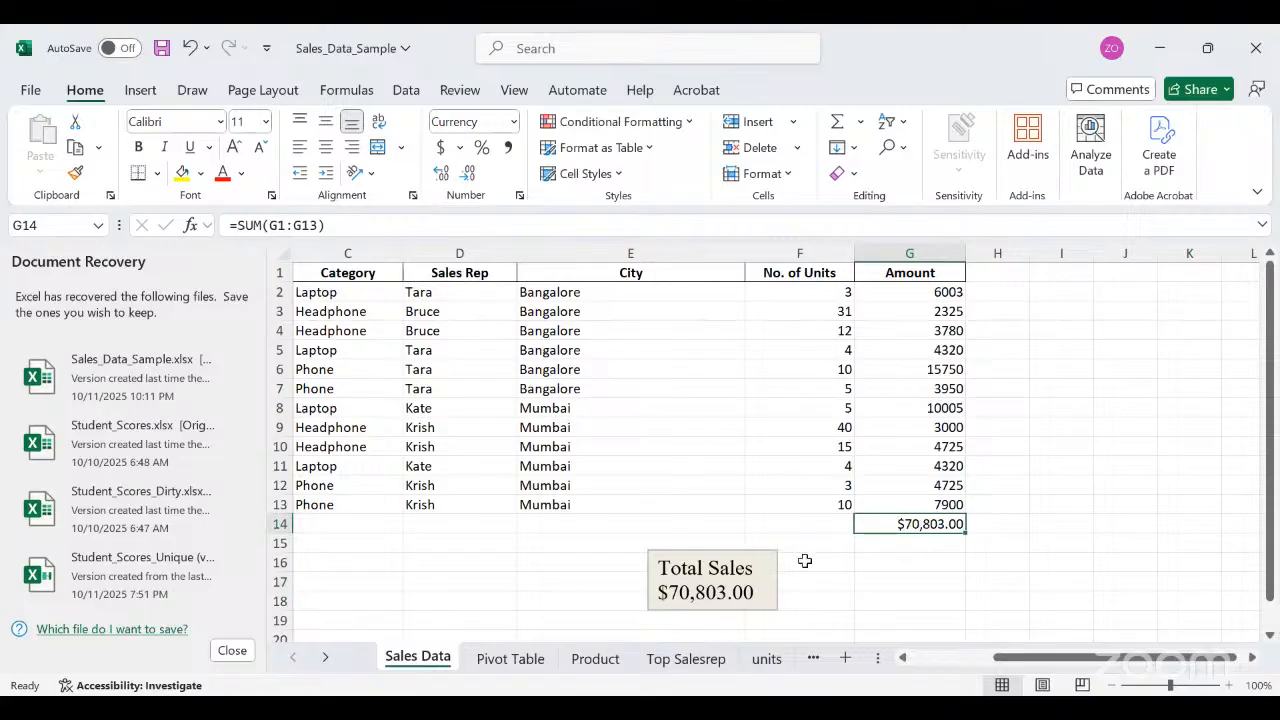
left_click(767, 606)
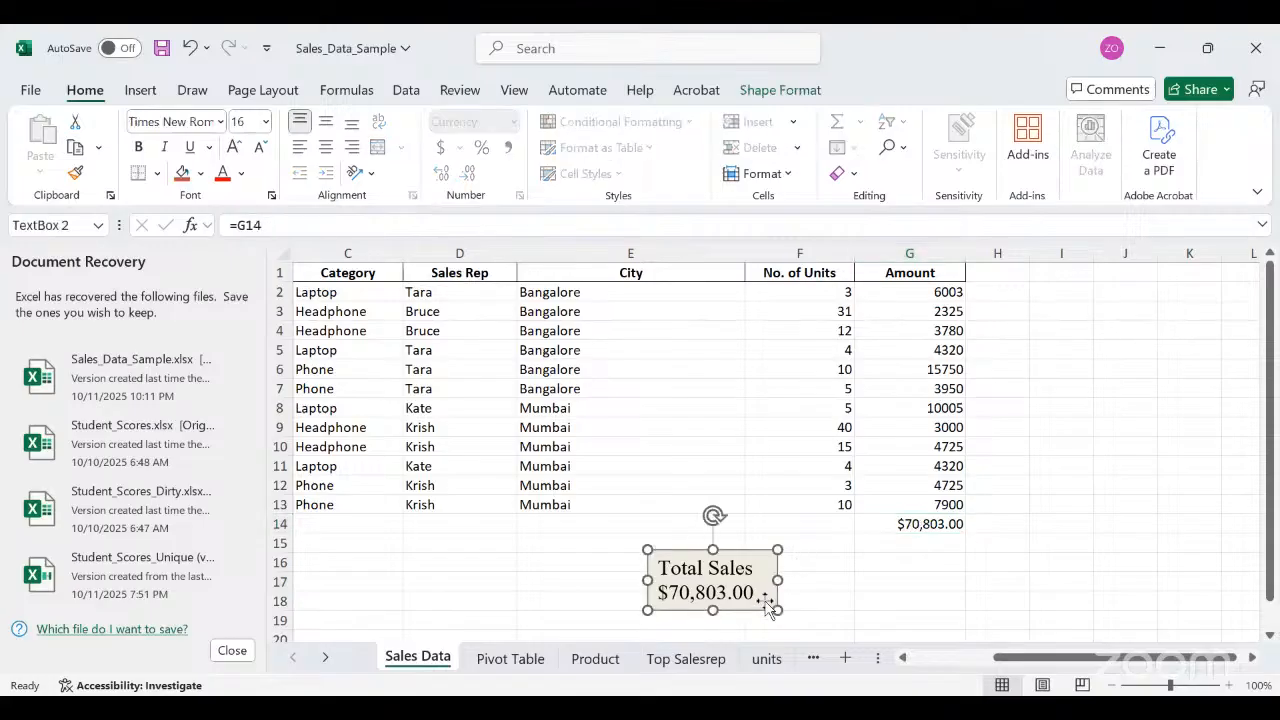
key("Delete")
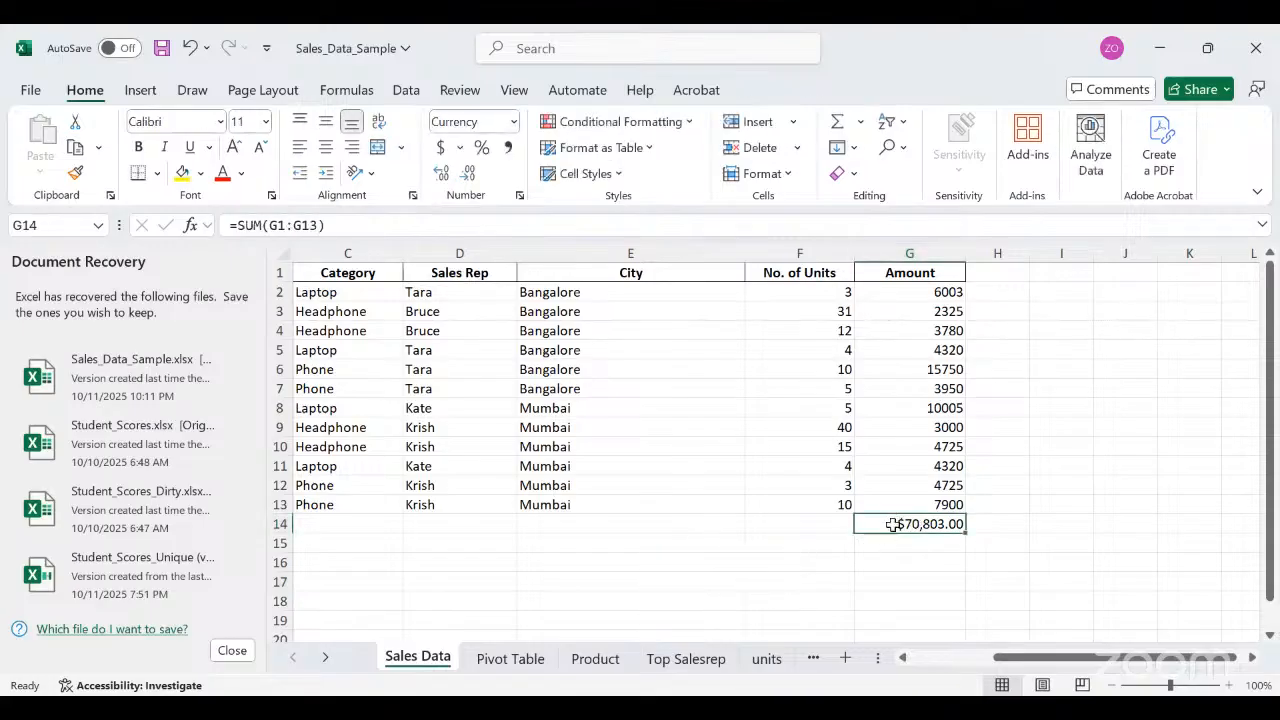
key("Delete")
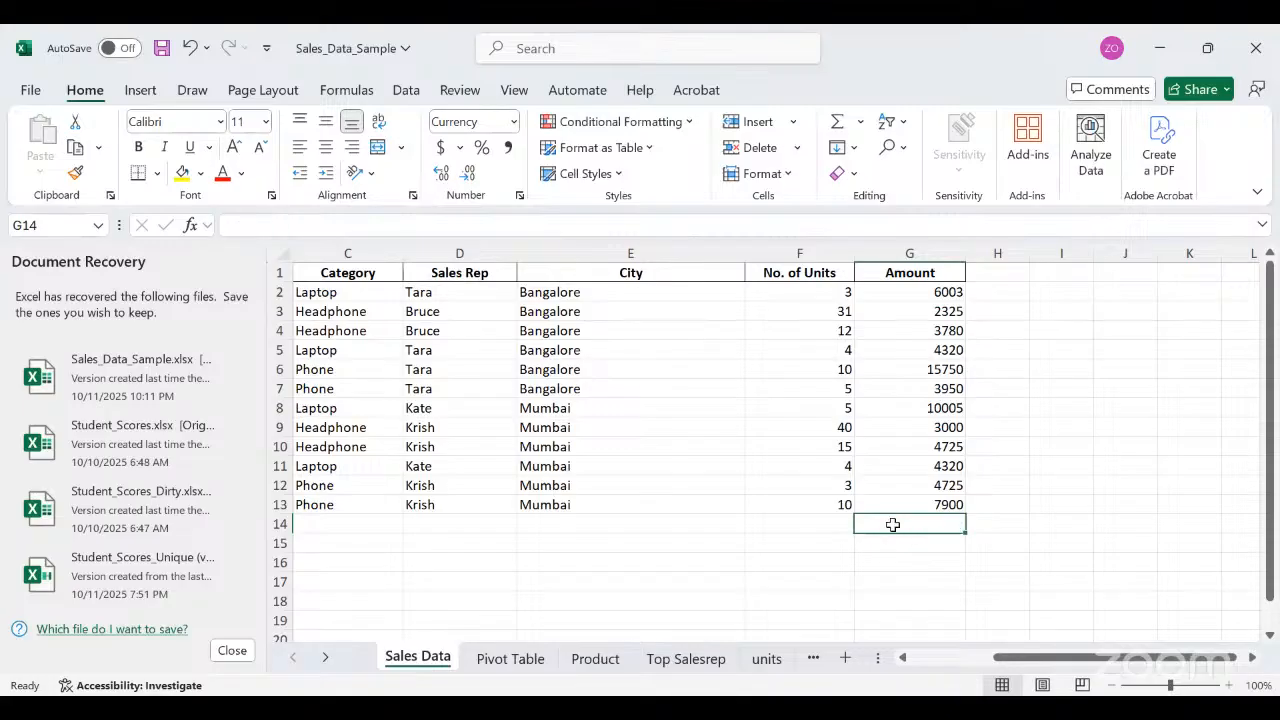
left_click(799, 555)
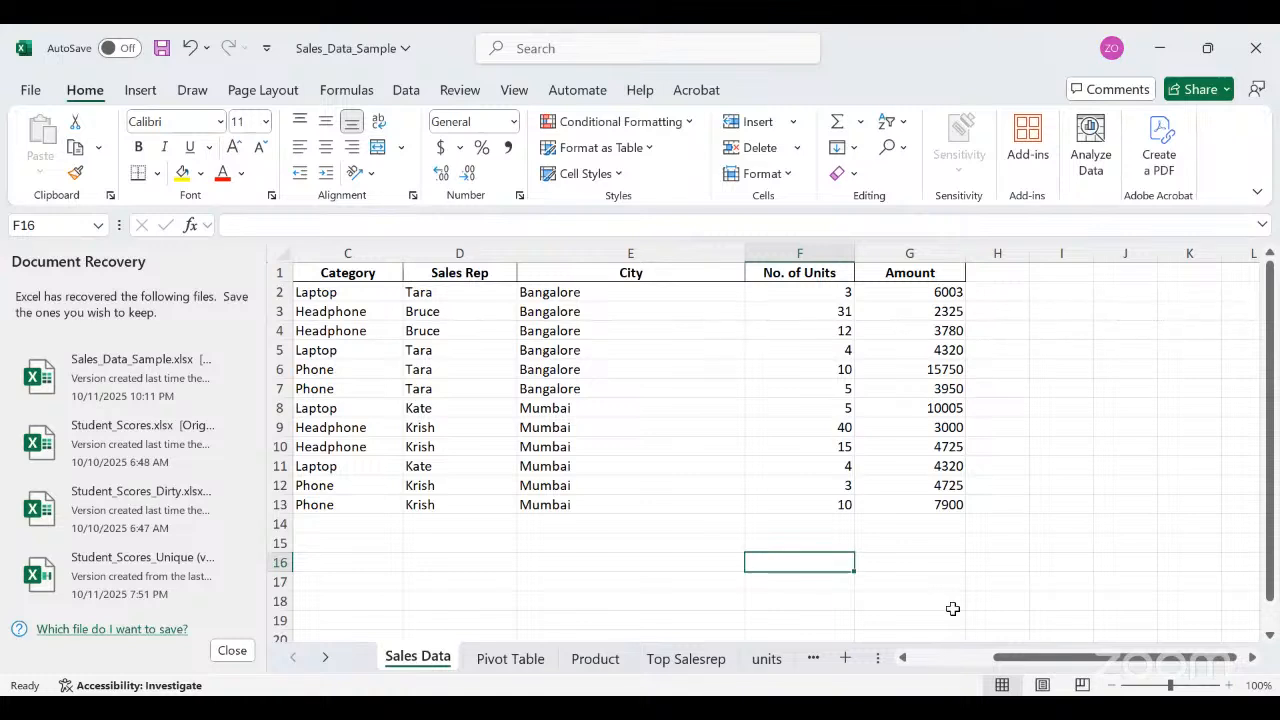
Try to total the Amount column by entering =G2:G13 in cell G14, and undo the entry.
left_click(891, 294)
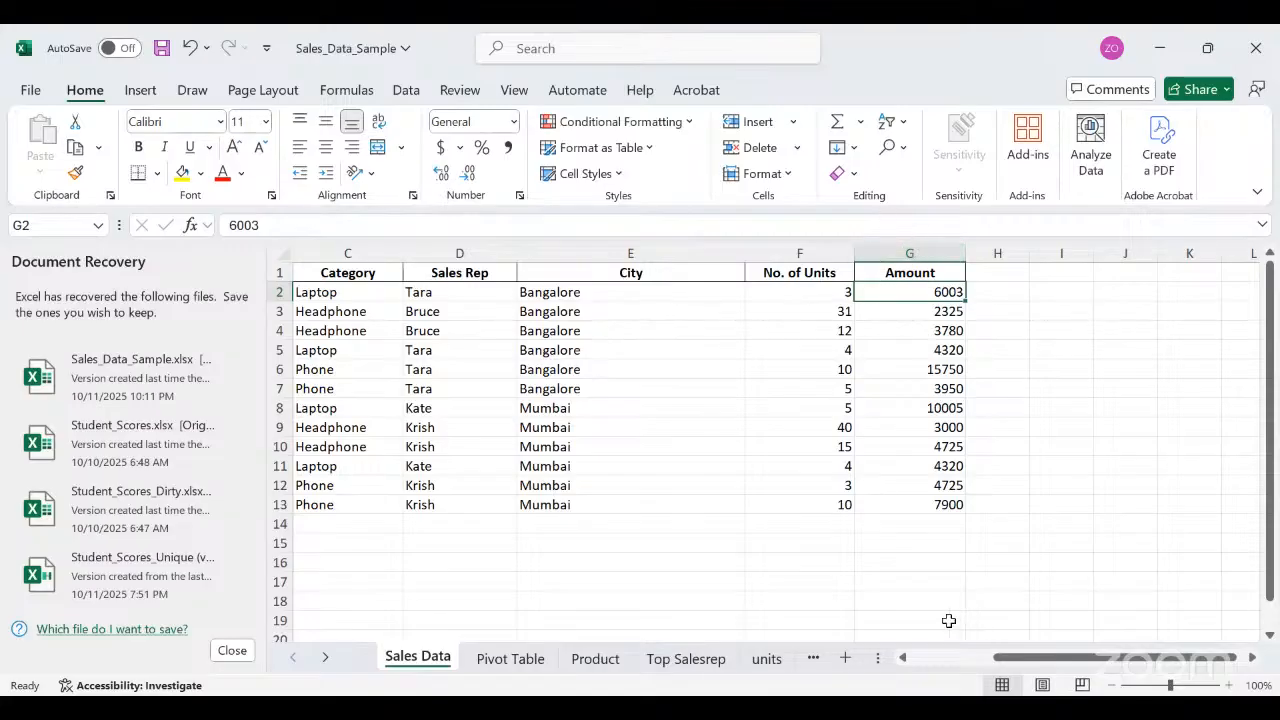
left_click(890, 519)
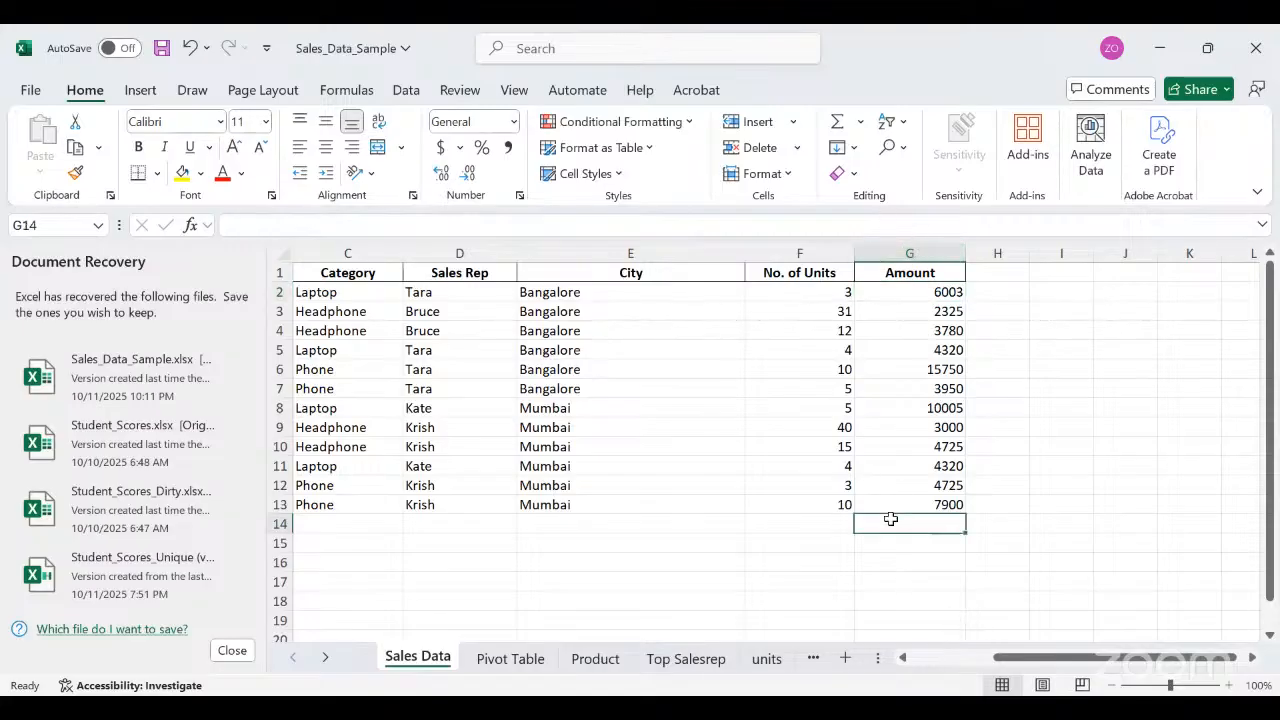
type("=")
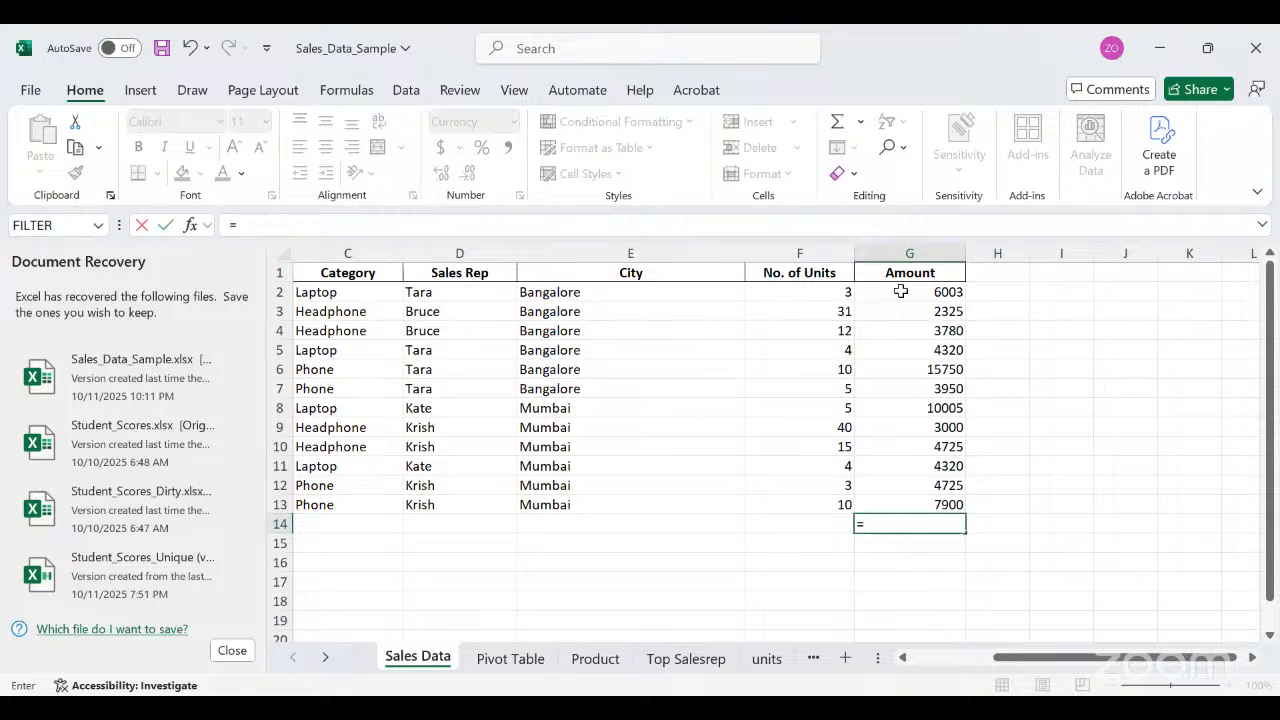
left_click(901, 291)
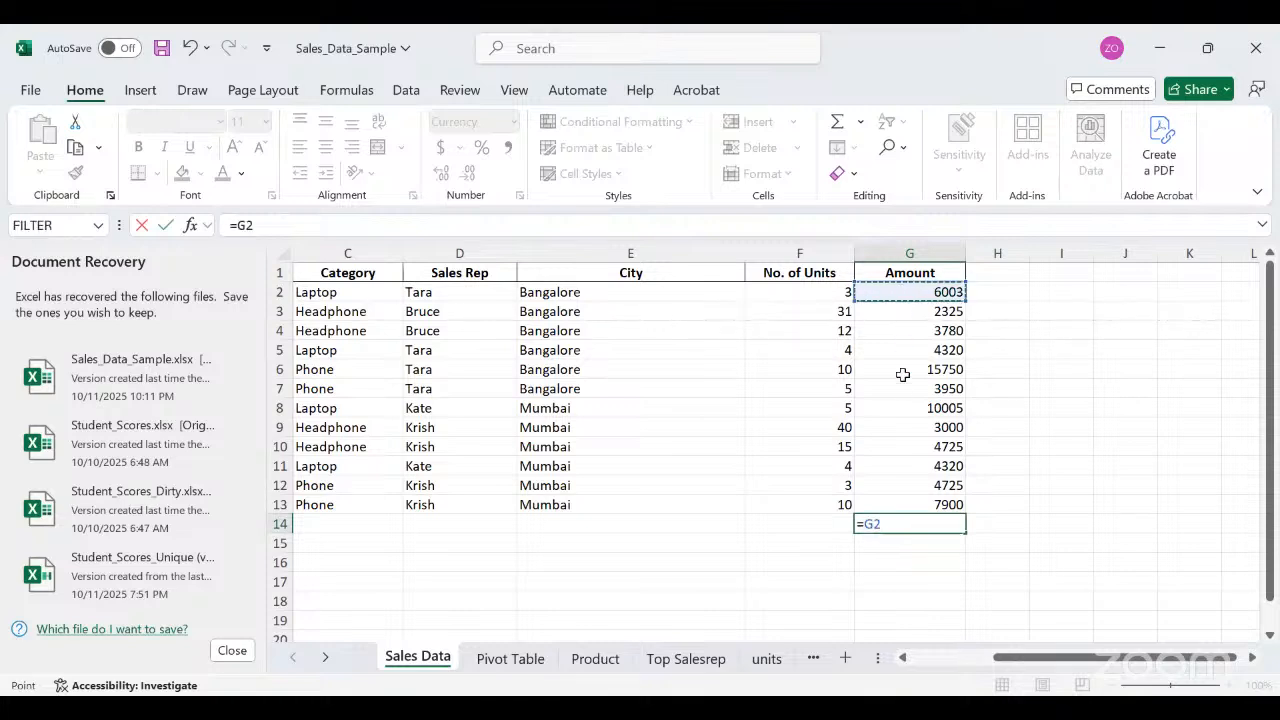
left_click(885, 289)
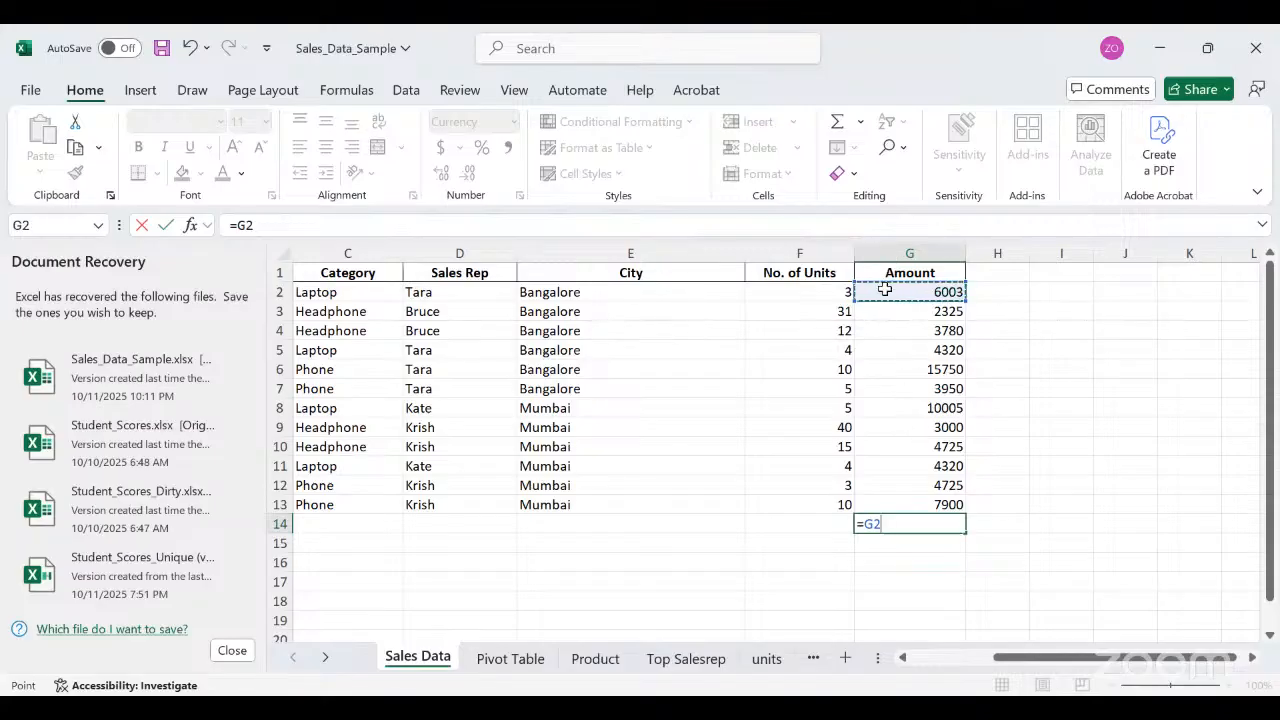
left_click(901, 508, "shift")
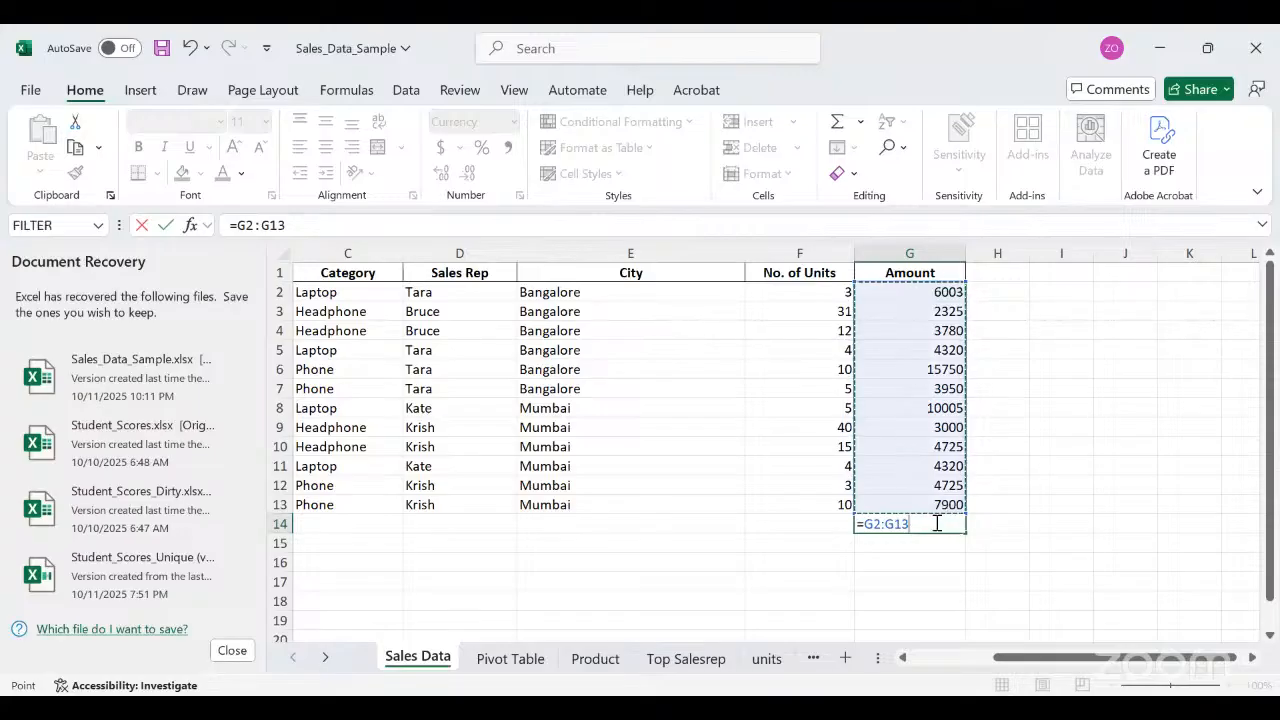
key("Return")
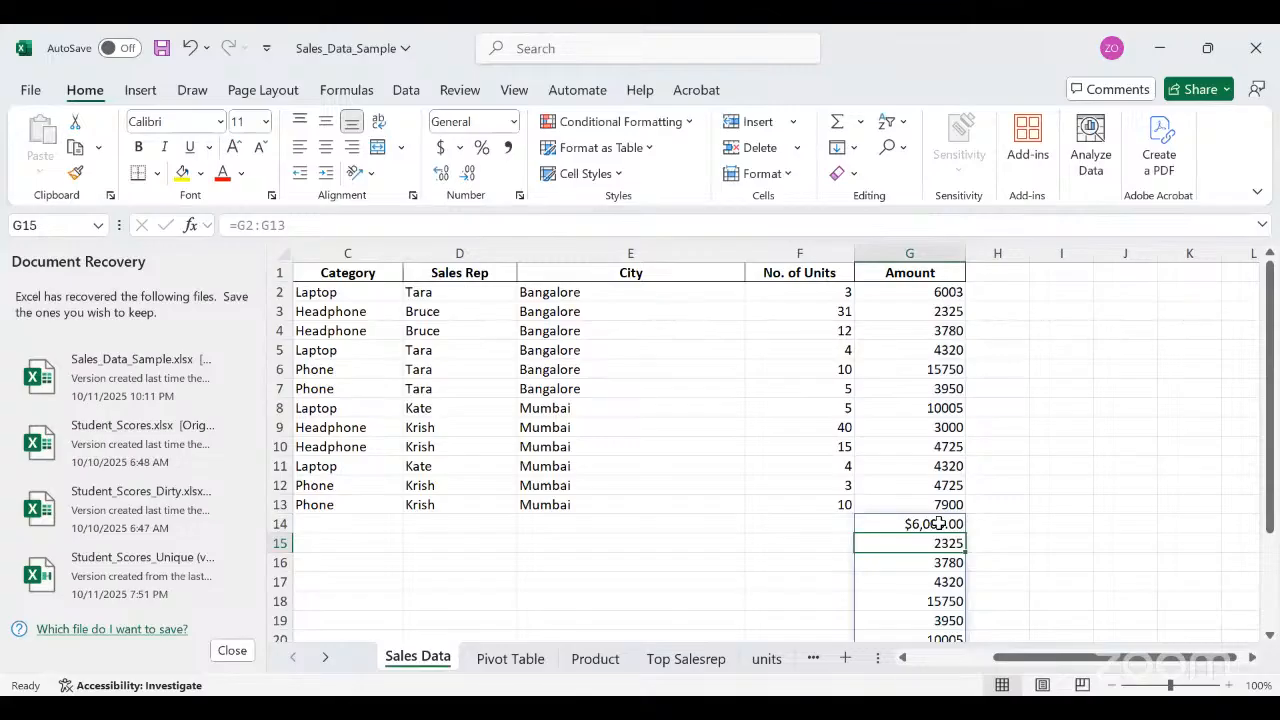
key("ctrl+z")
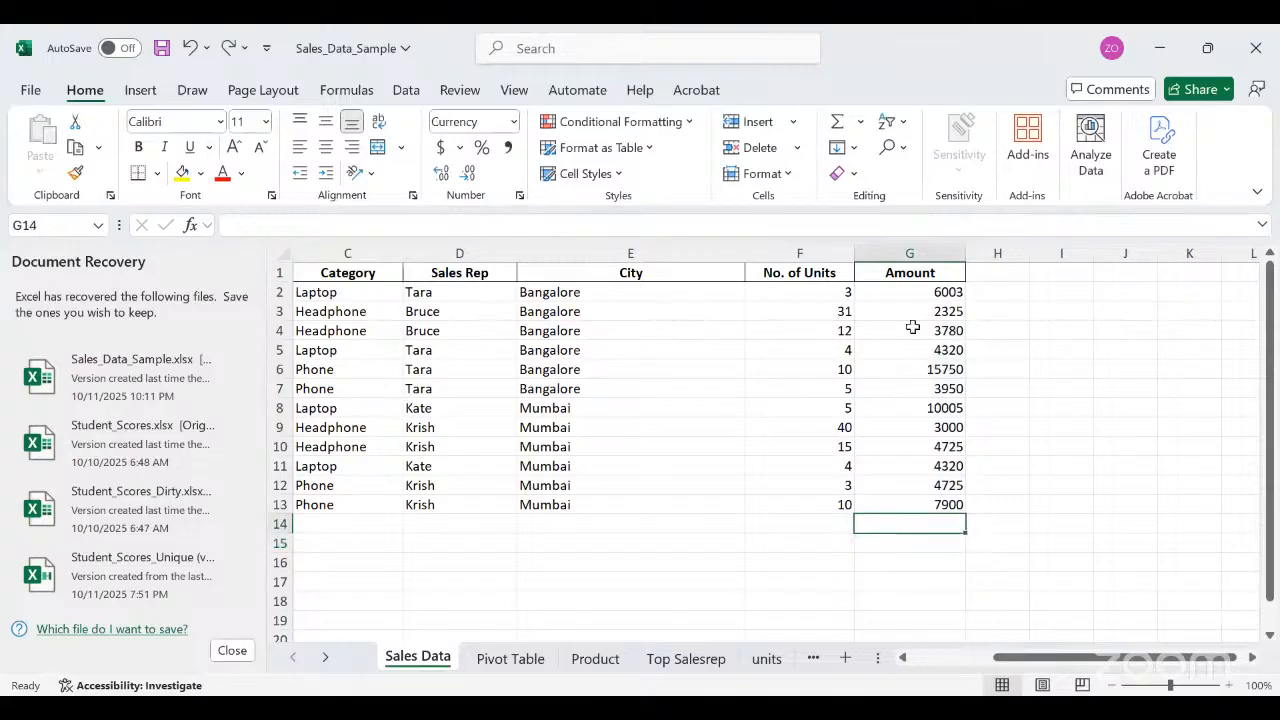
Start a new formula in cell G14 below the Amount column.
double_click(876, 529)
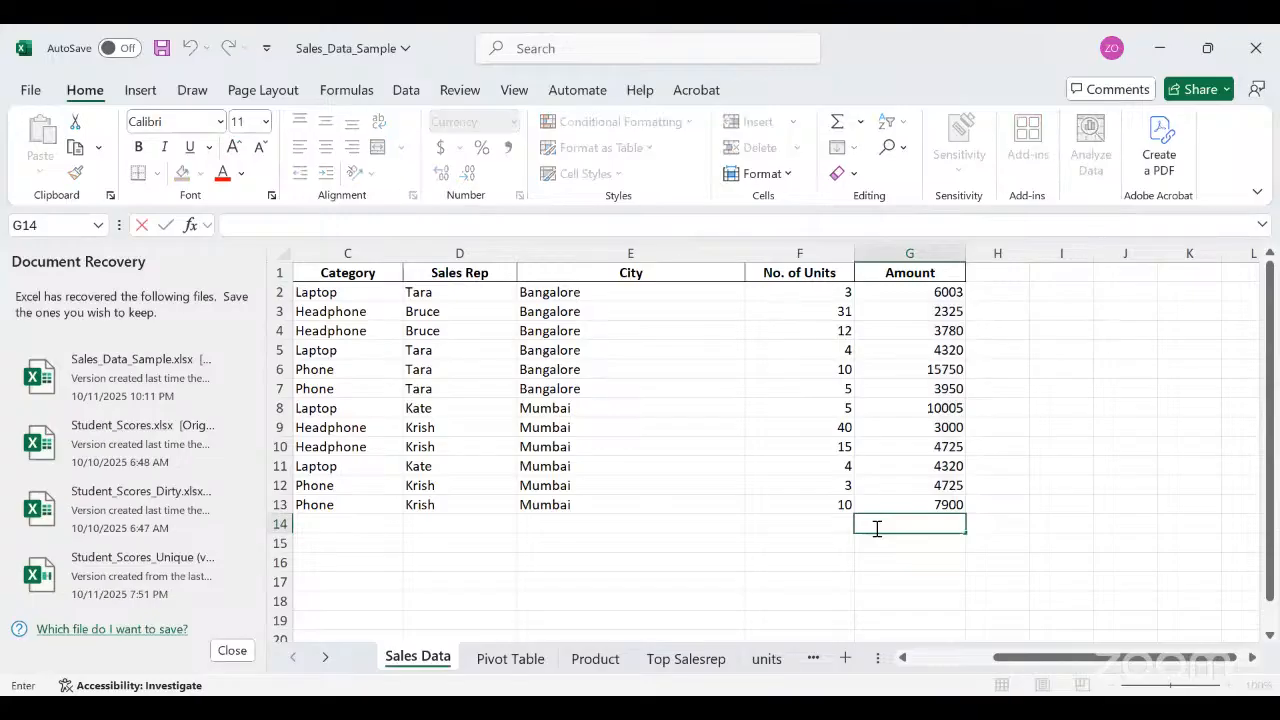
type("=")
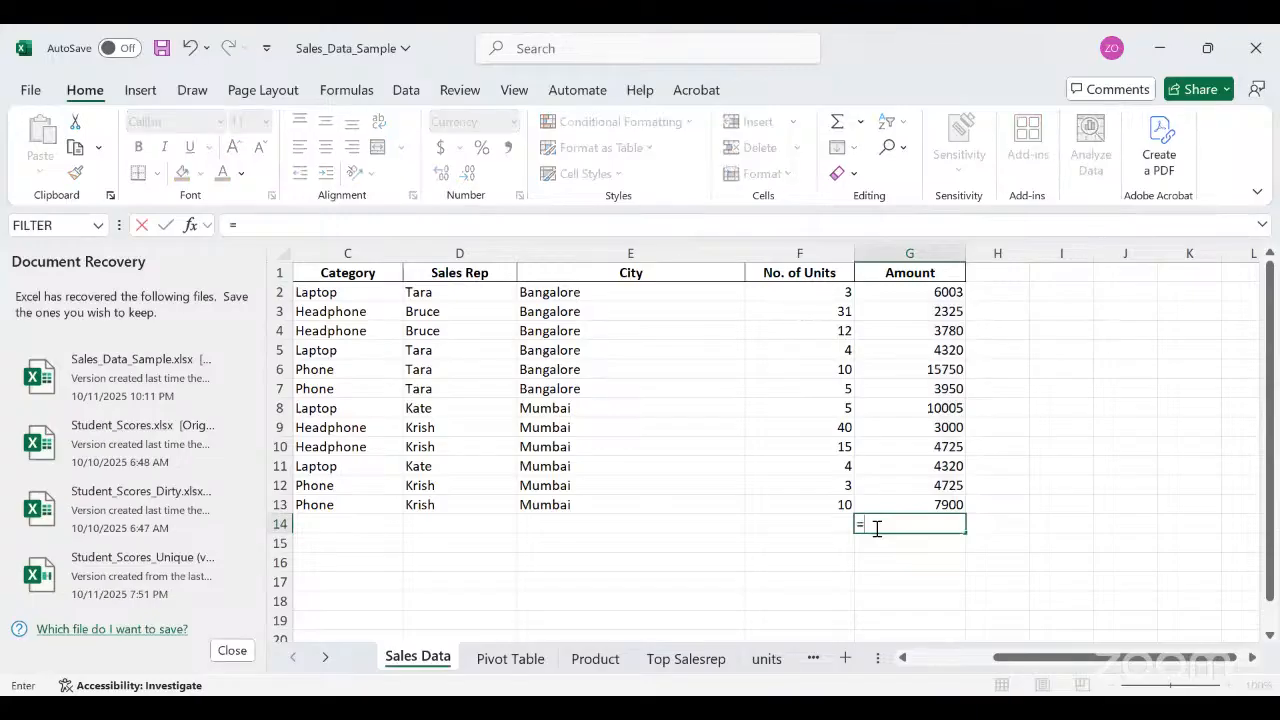
left_click(888, 289)
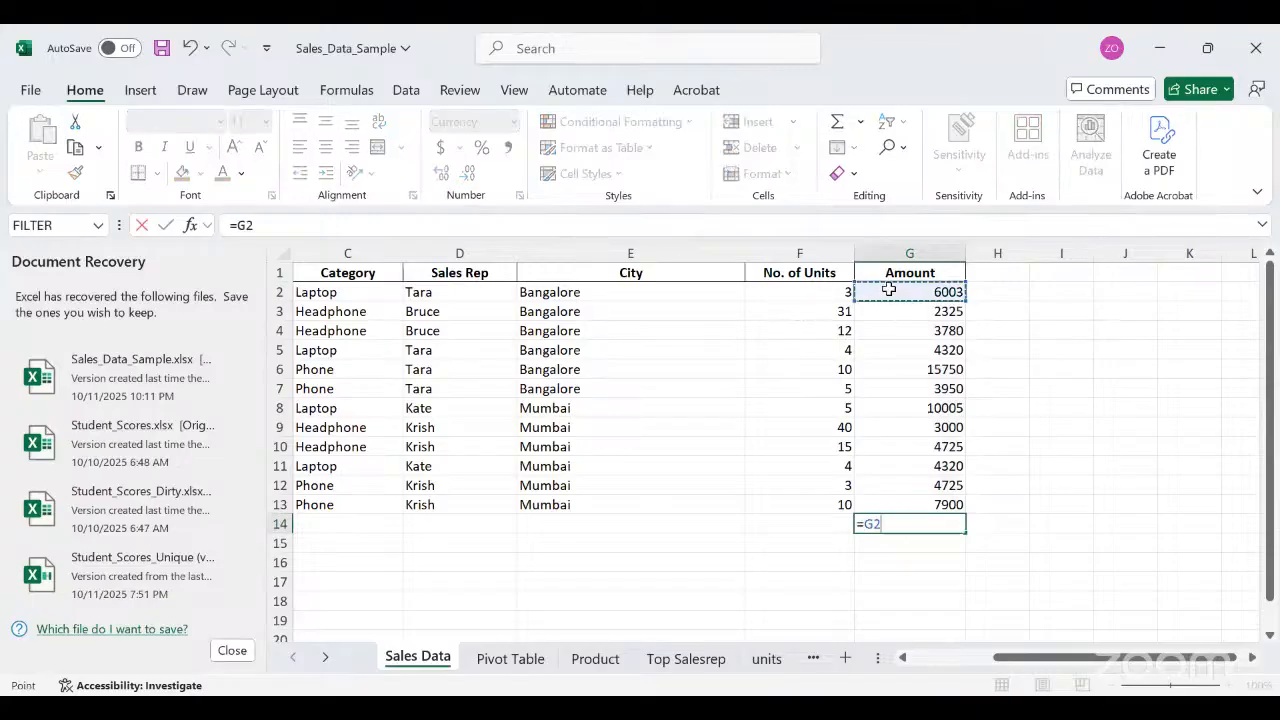
type("G2")
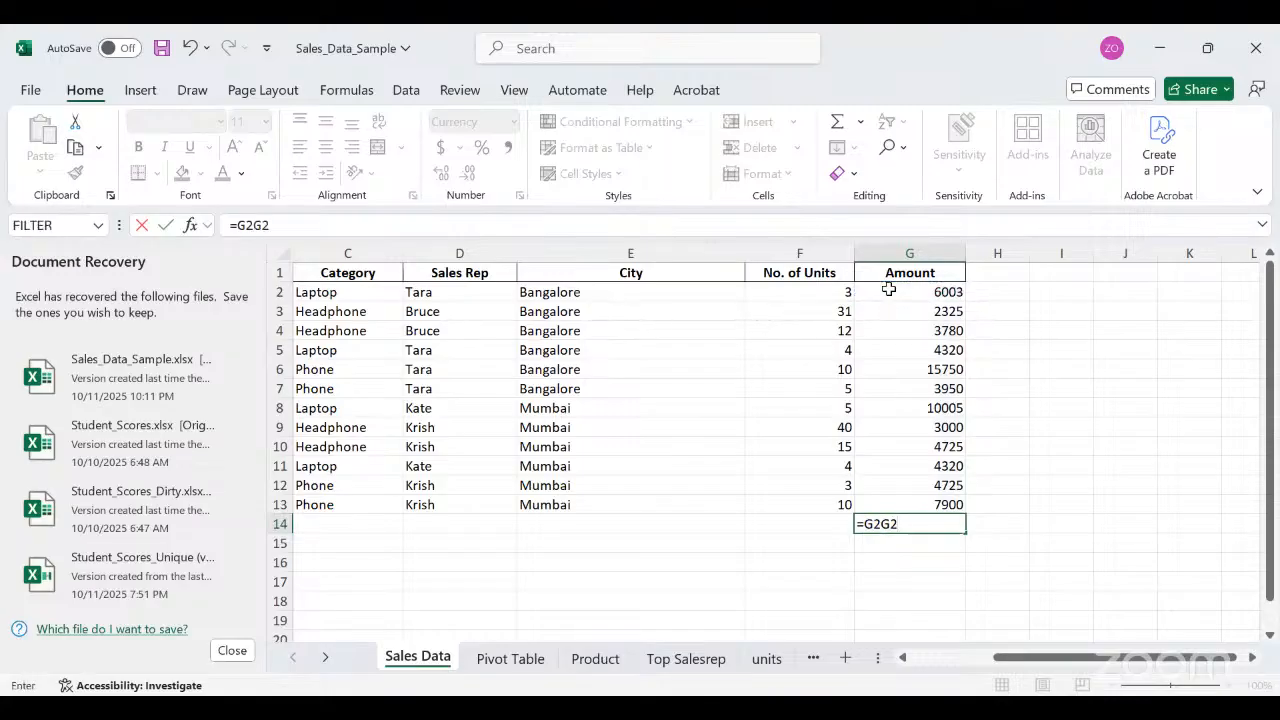
key("BackSpace")
key("BackSpace")
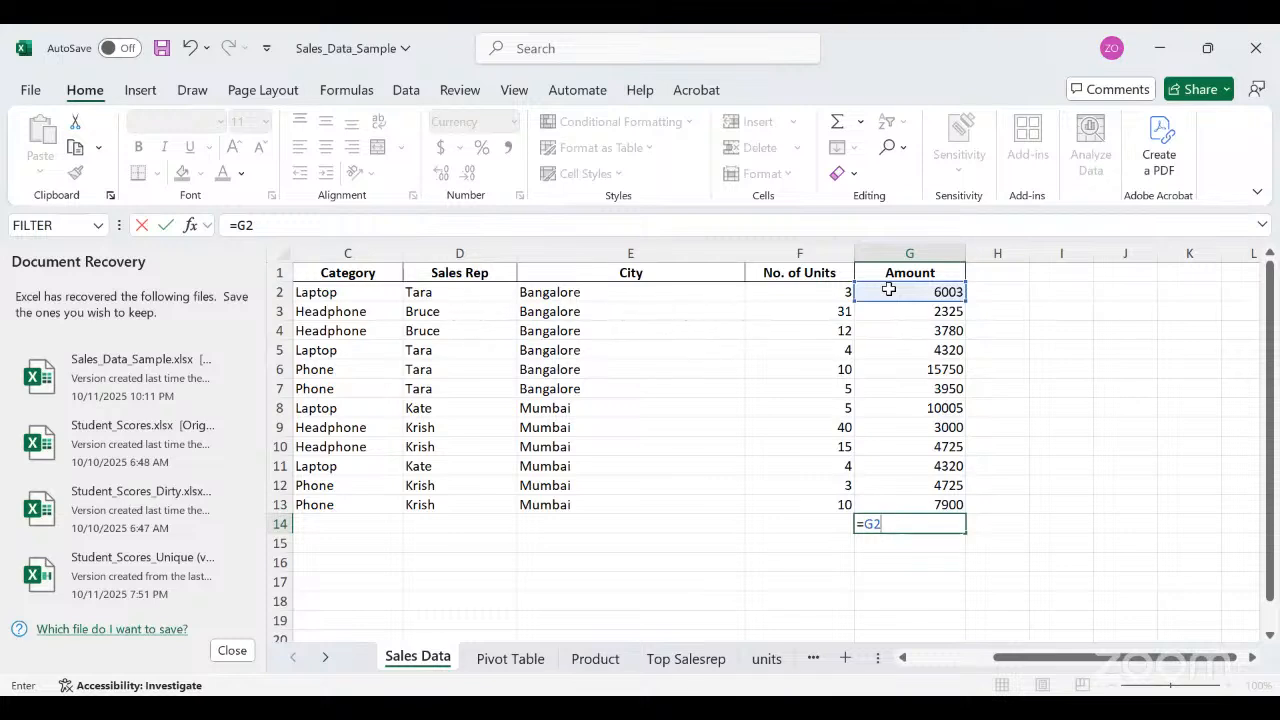
key("BackSpace")
key("BackSpace")
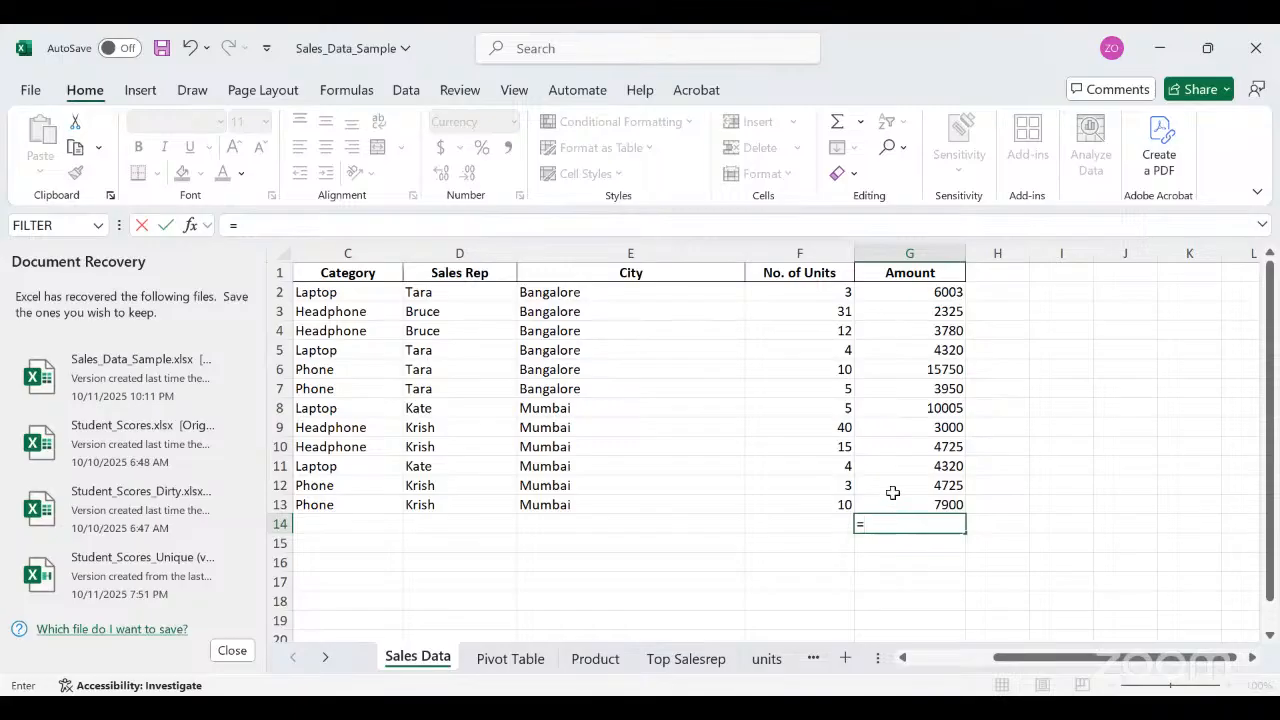
Total the Amount column in cell G14 of the Sales Data sheet with the formula =SUM(G2:G13).
type("S")
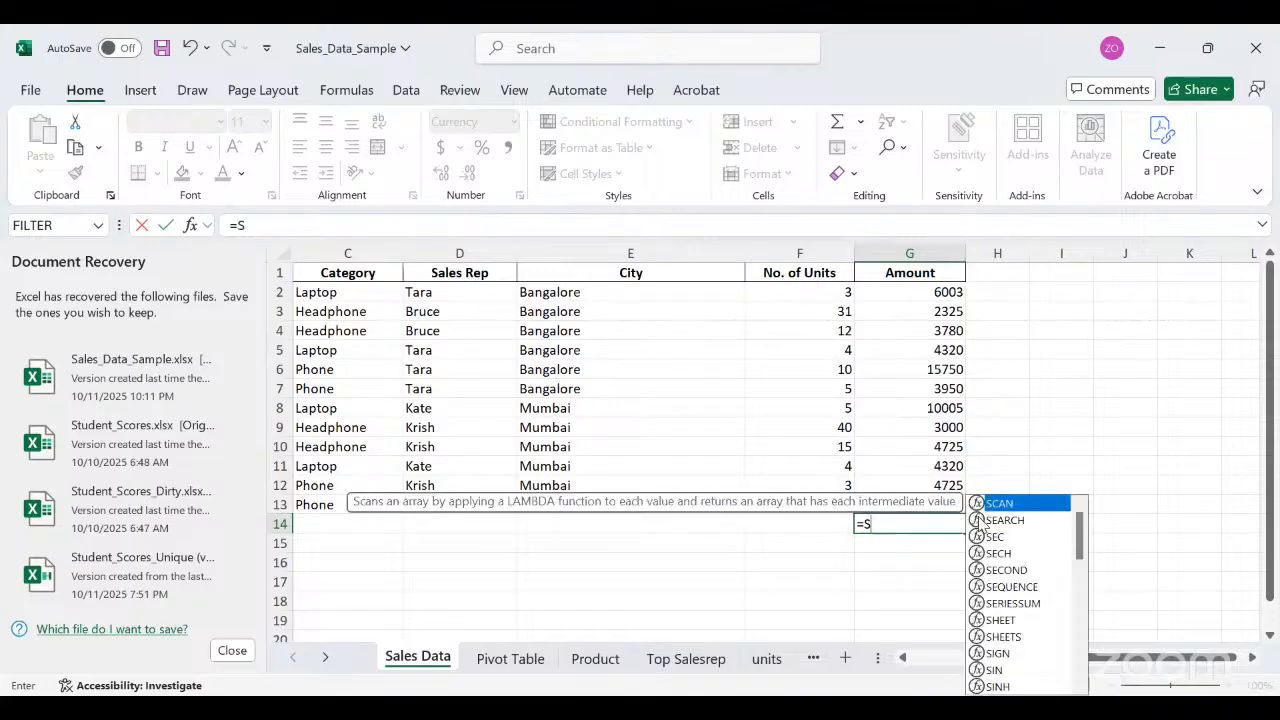
type("UN")
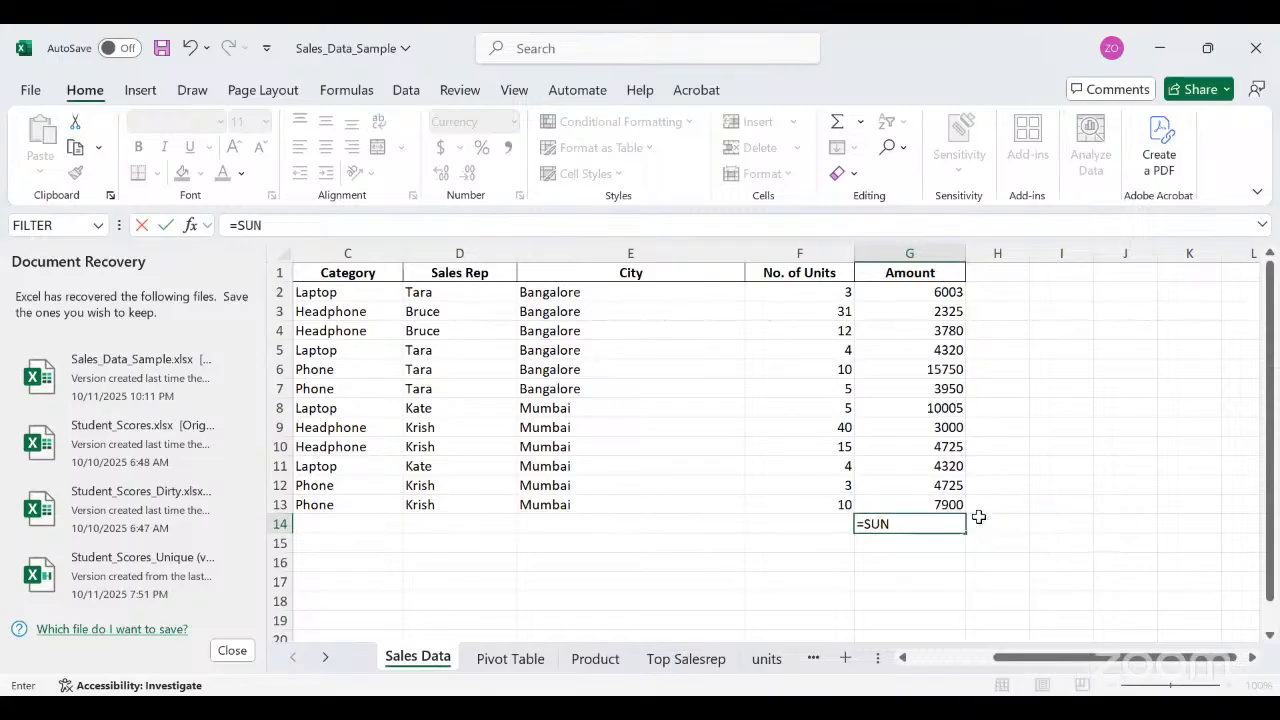
key("BackSpace")
type("M")
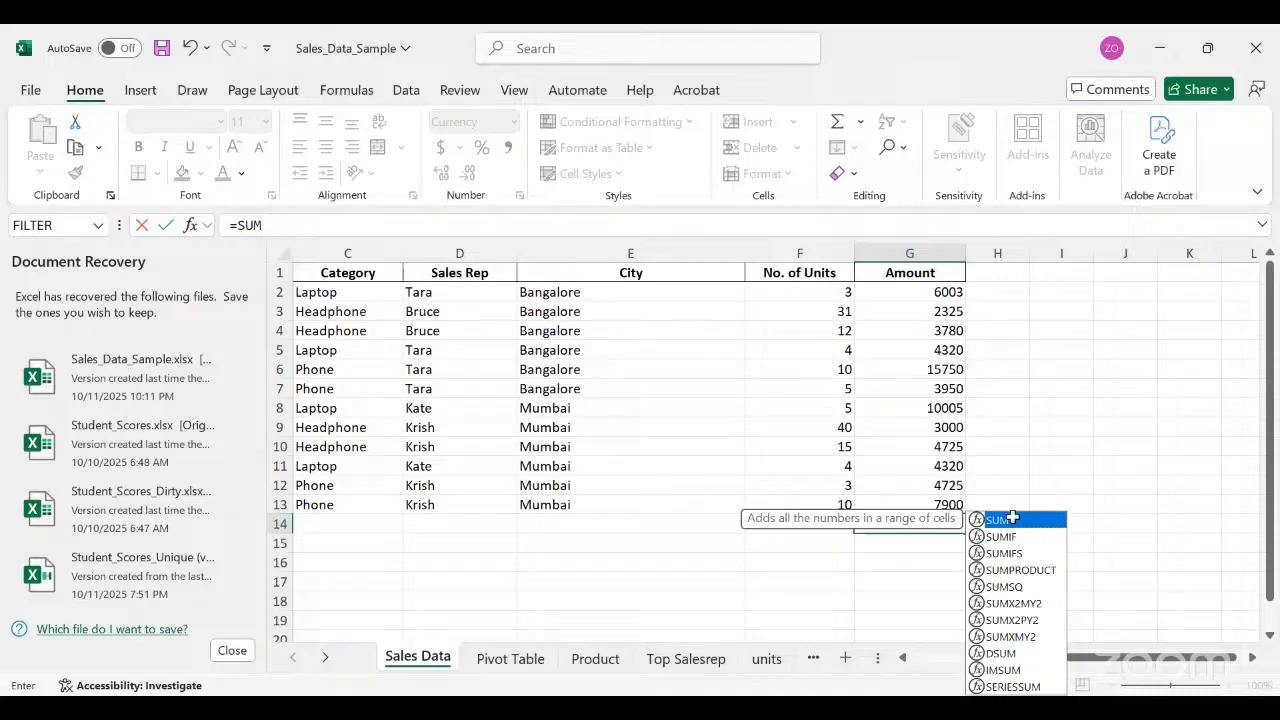
double_click(1013, 521)
left_click(931, 292)
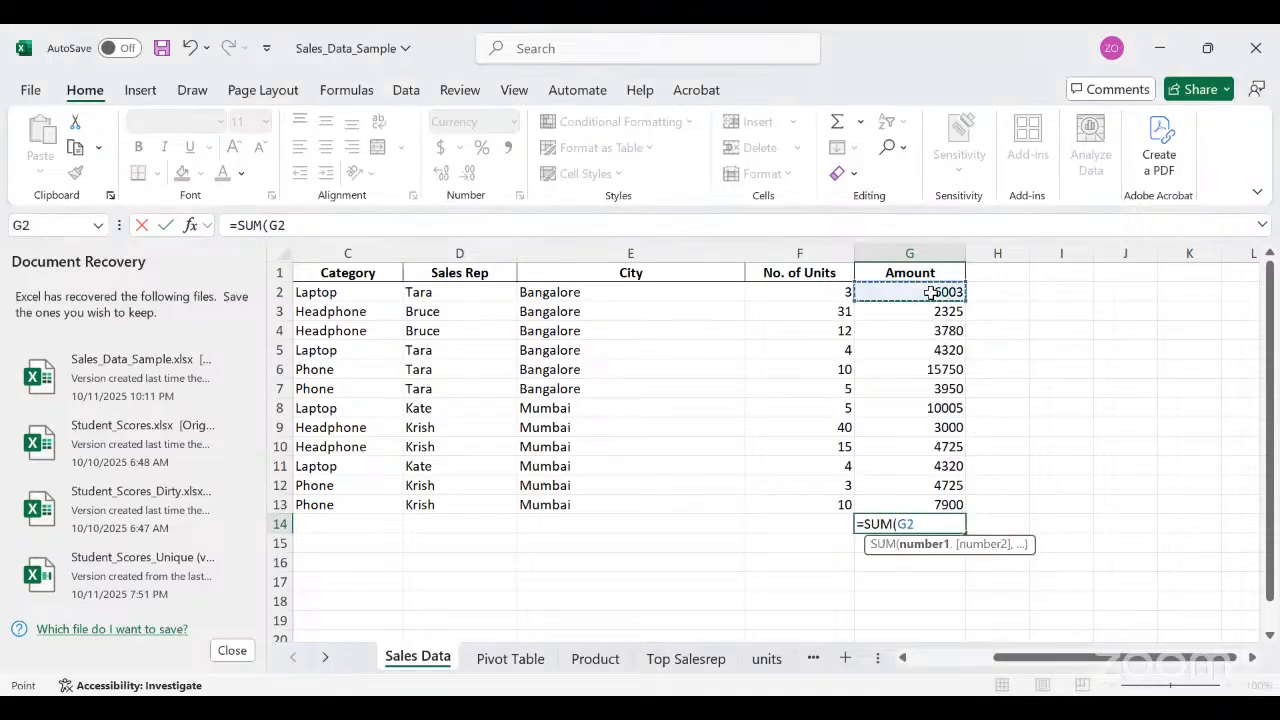
left_click(945, 500, "shift")
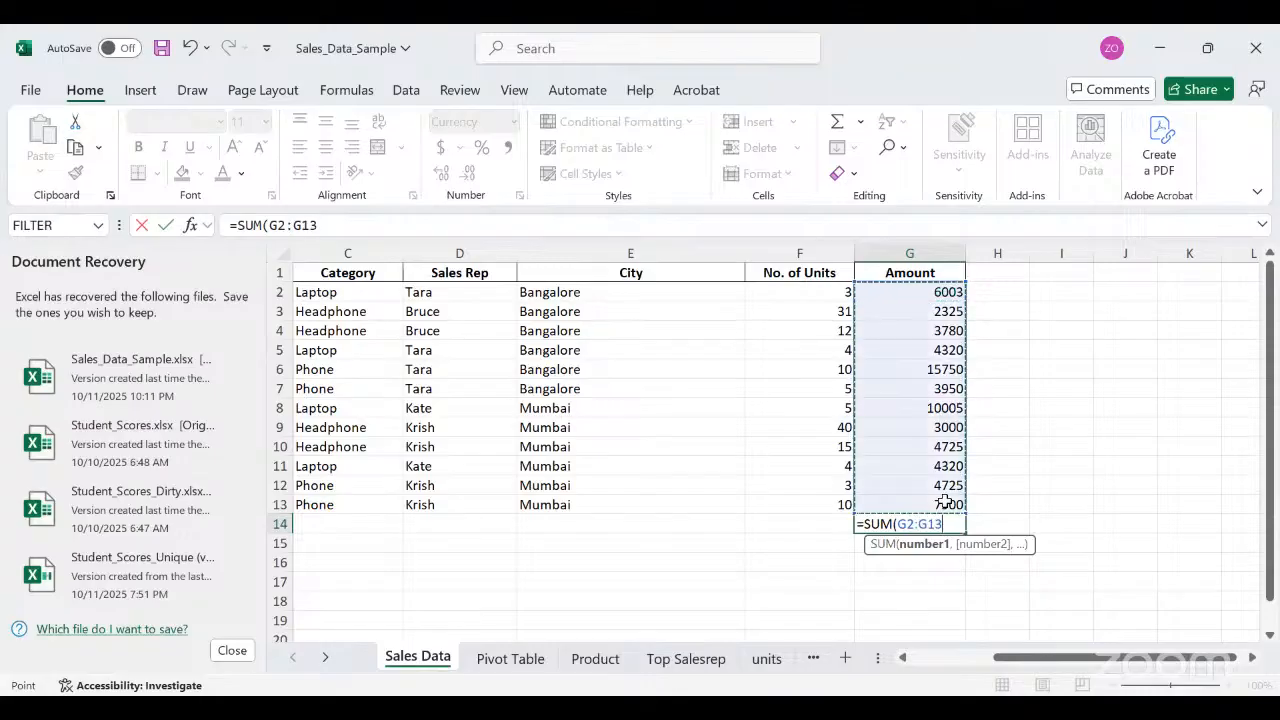
type(")")
key("Return")
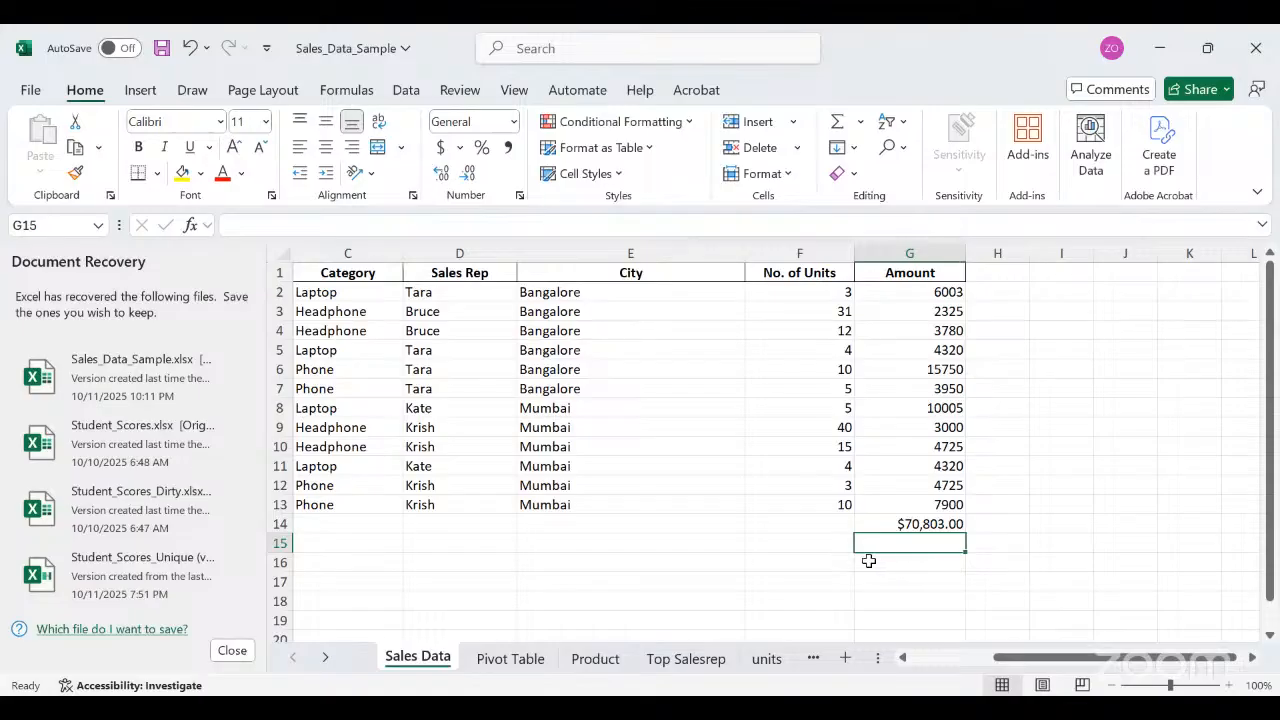
left_click(754, 580)
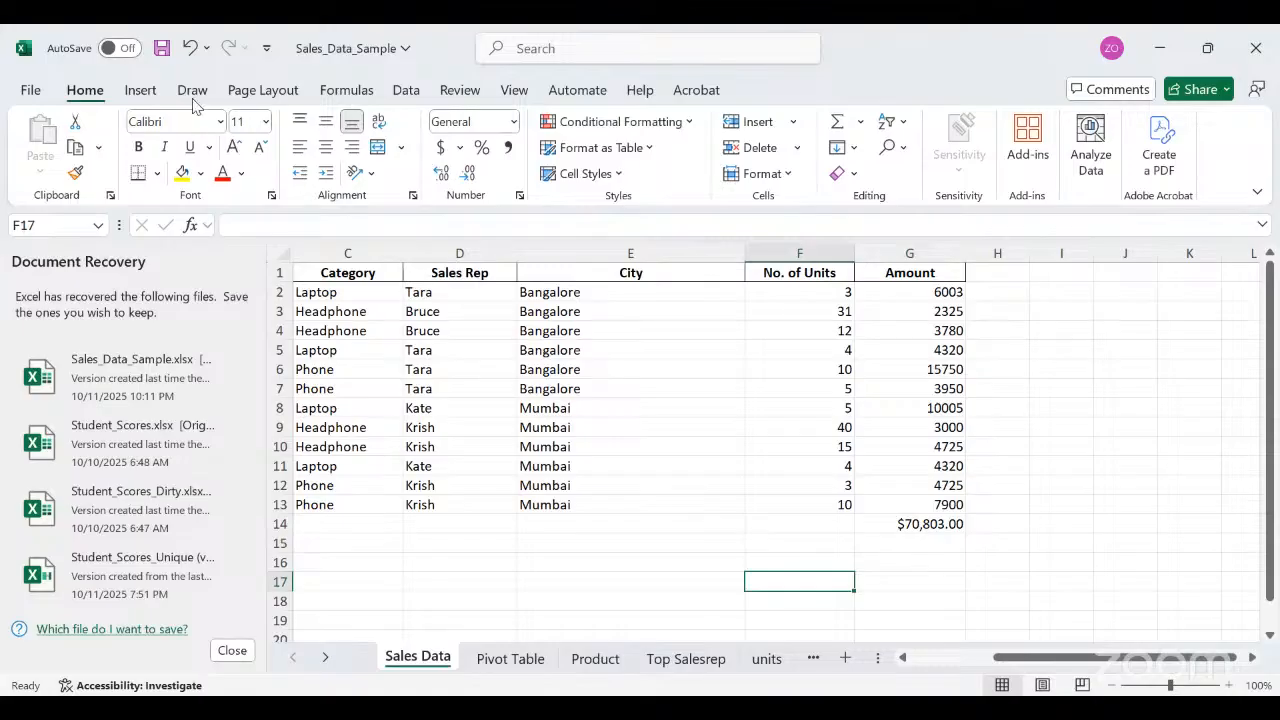
left_click(140, 90)
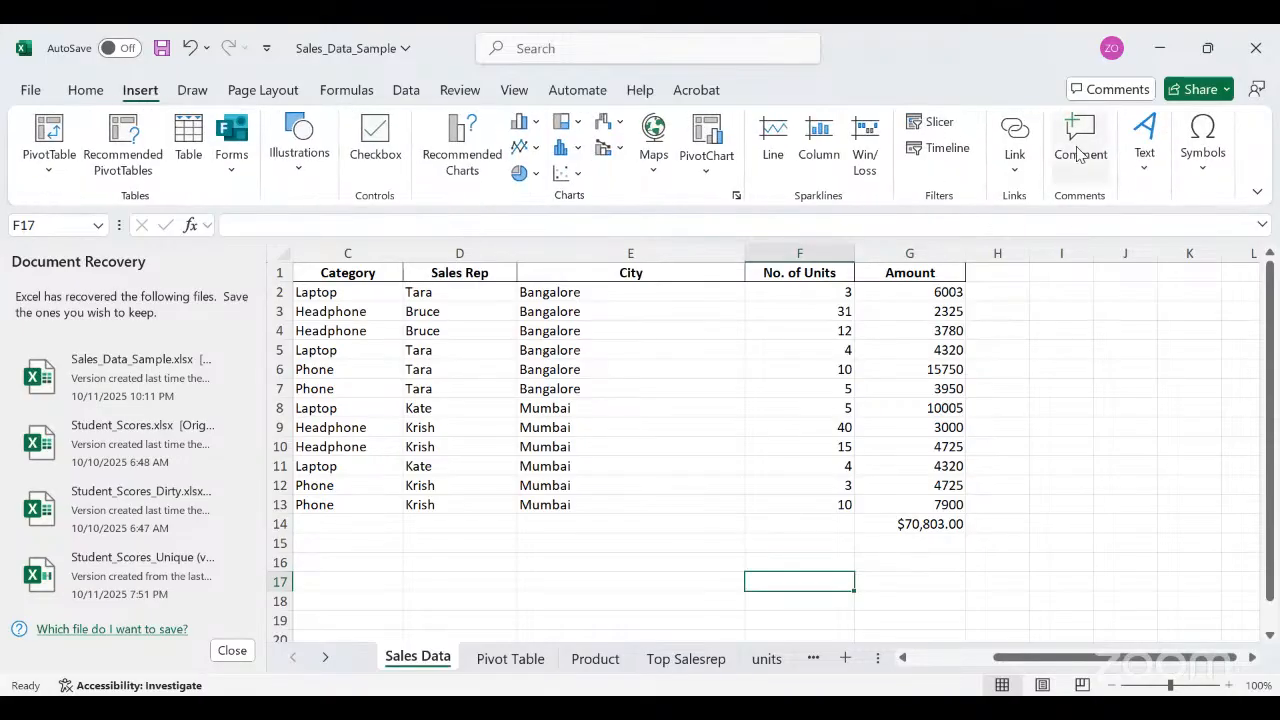
left_click(1146, 165)
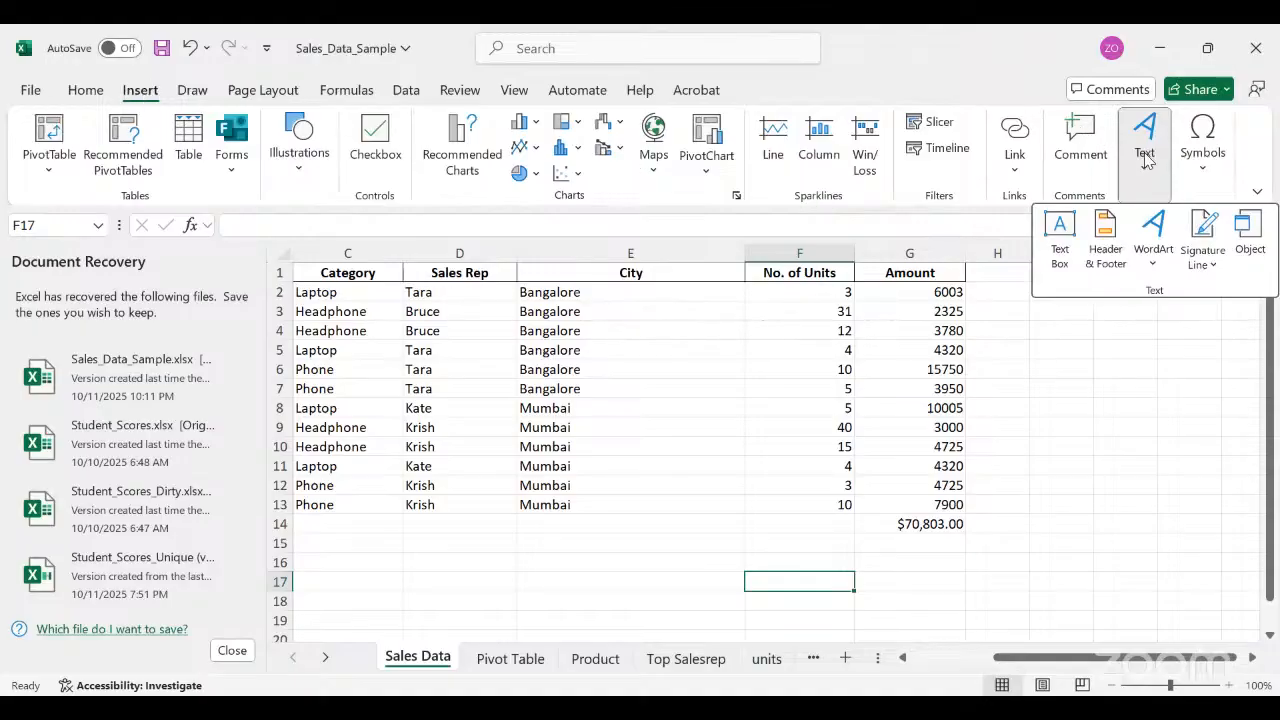
left_click(1061, 233)
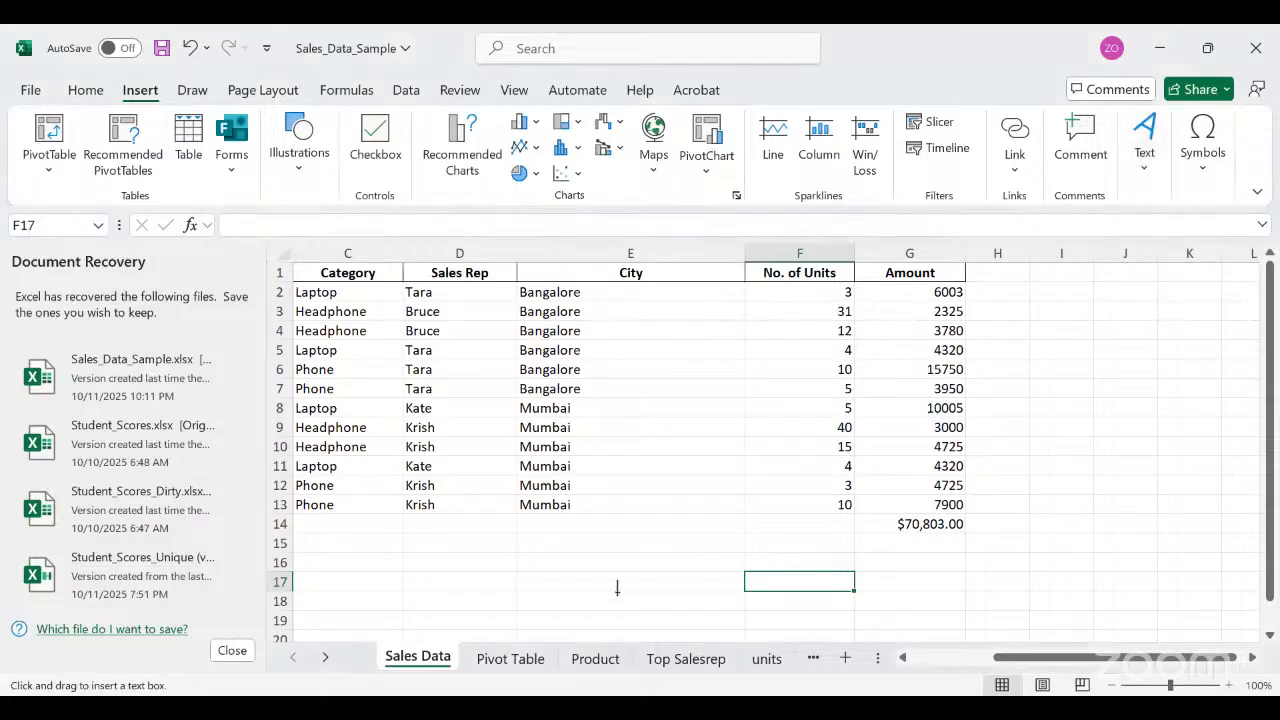
left_click(661, 556)
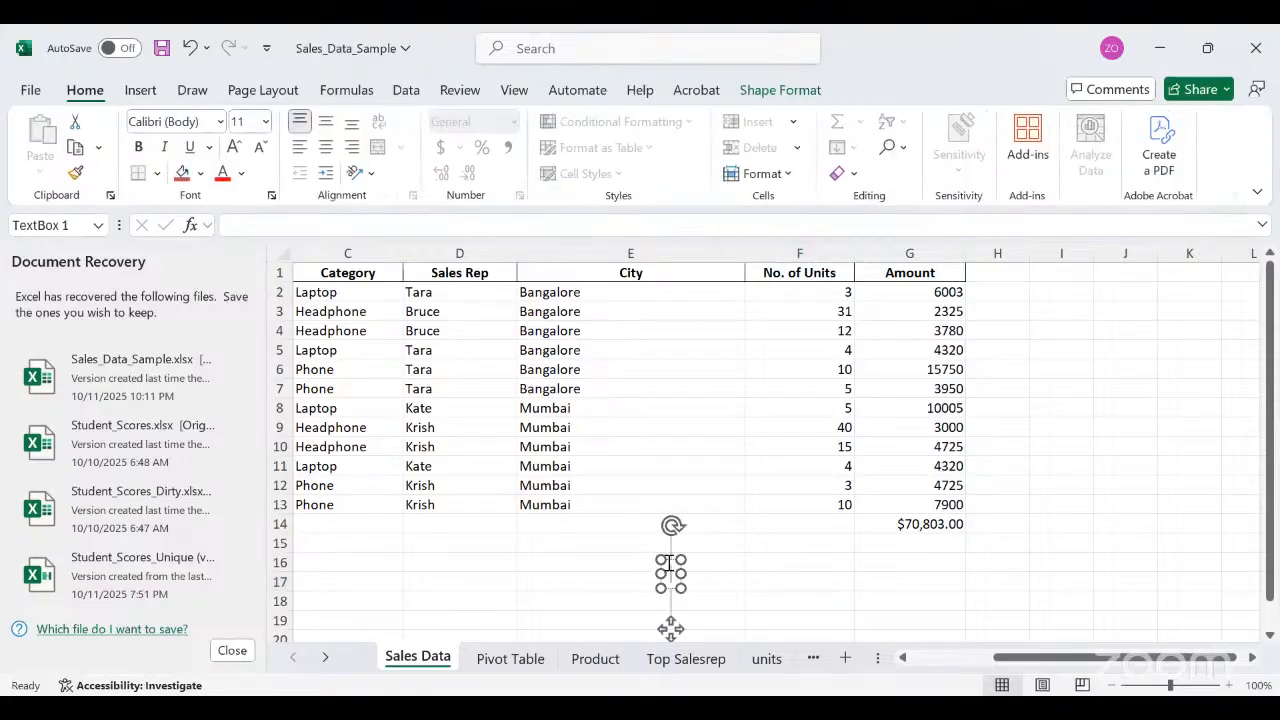
left_click(692, 566)
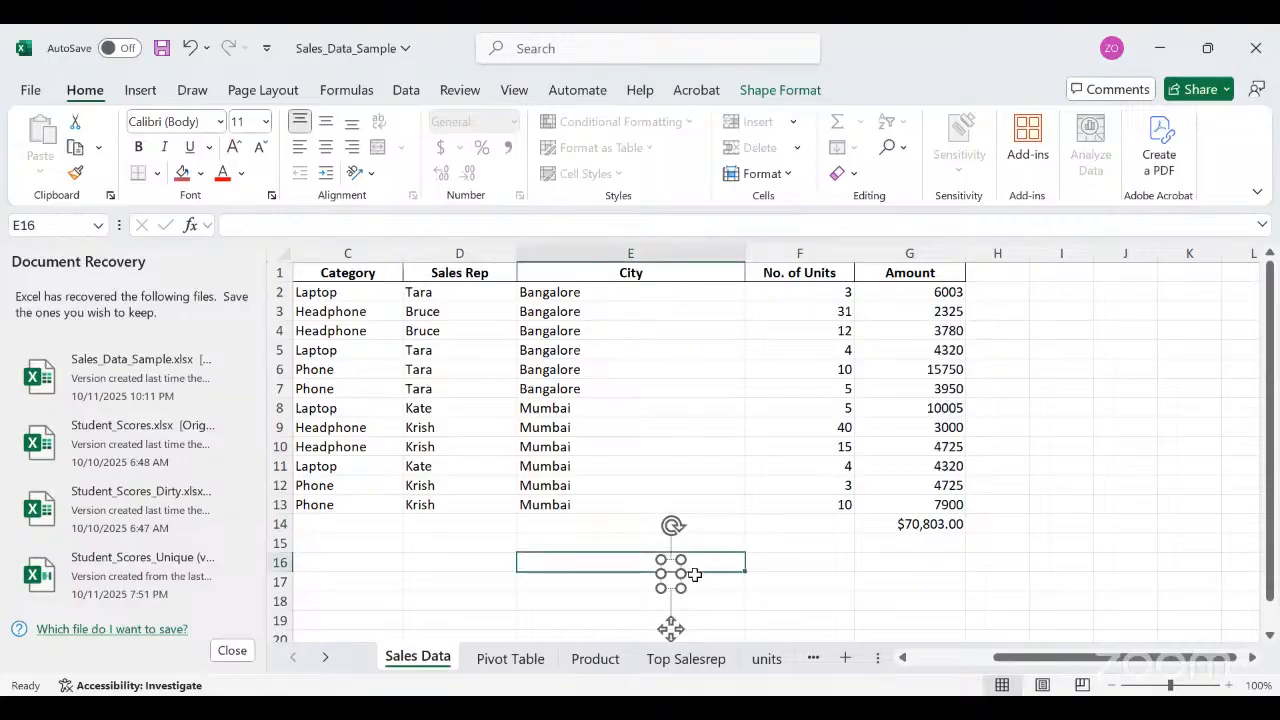
left_click(822, 561)
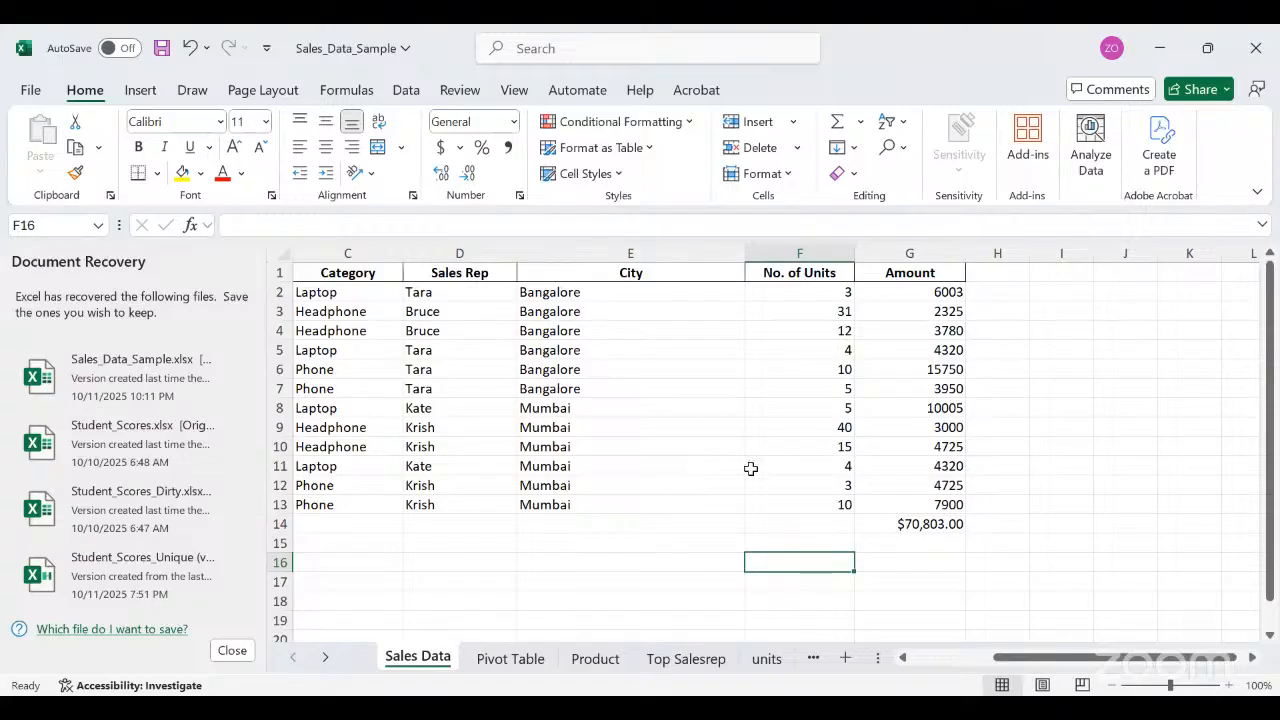
Total the No. of Units column in cell F14 with the formula =SUM(F2:F13).
left_click(815, 523)
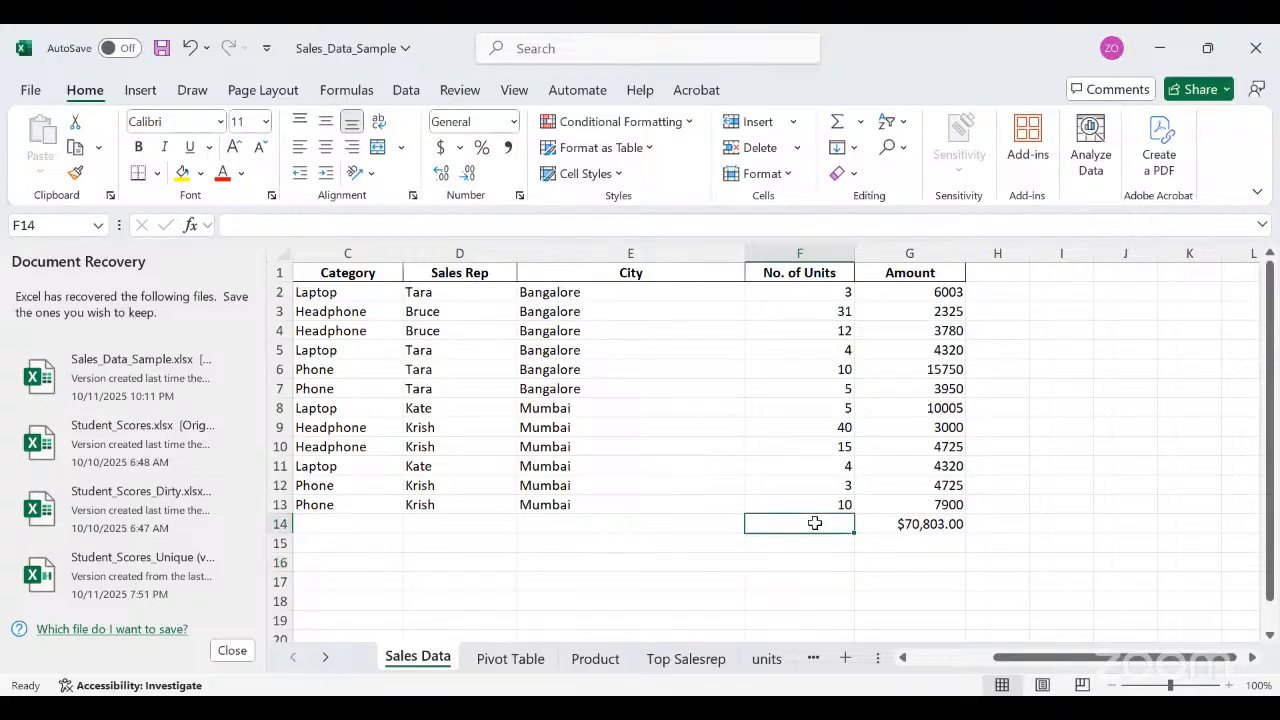
type("=")
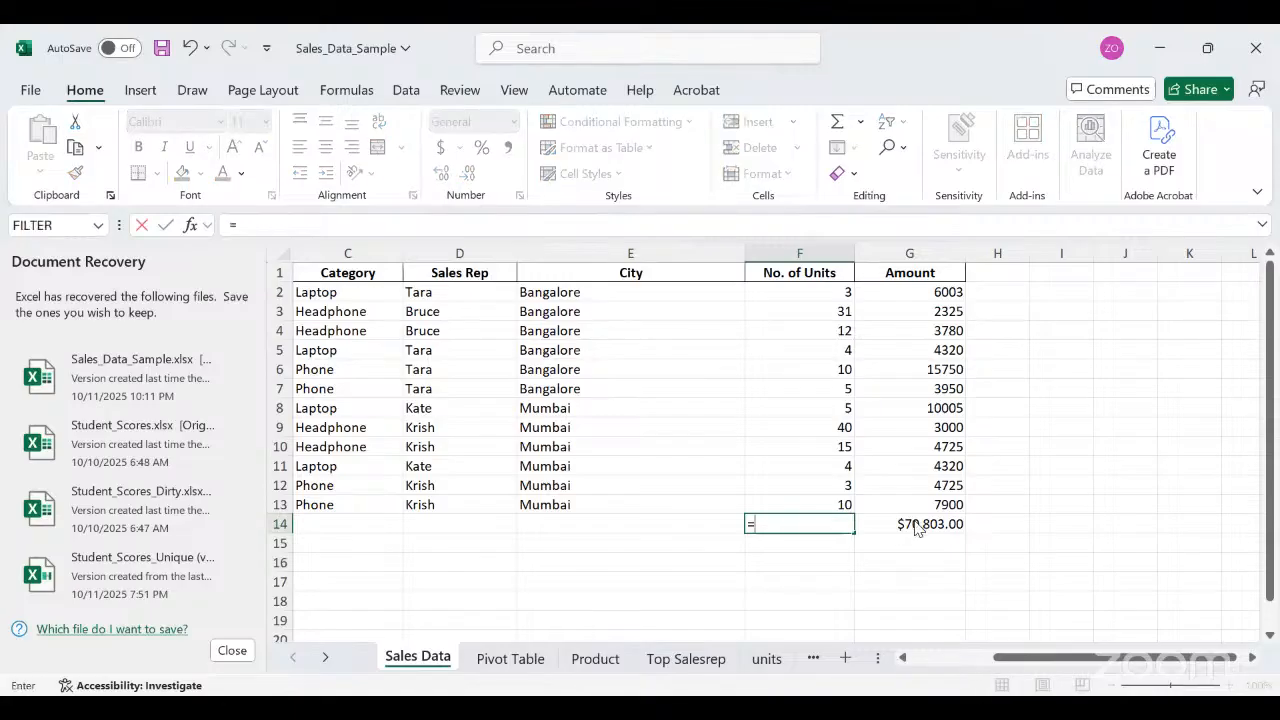
type("SUM")
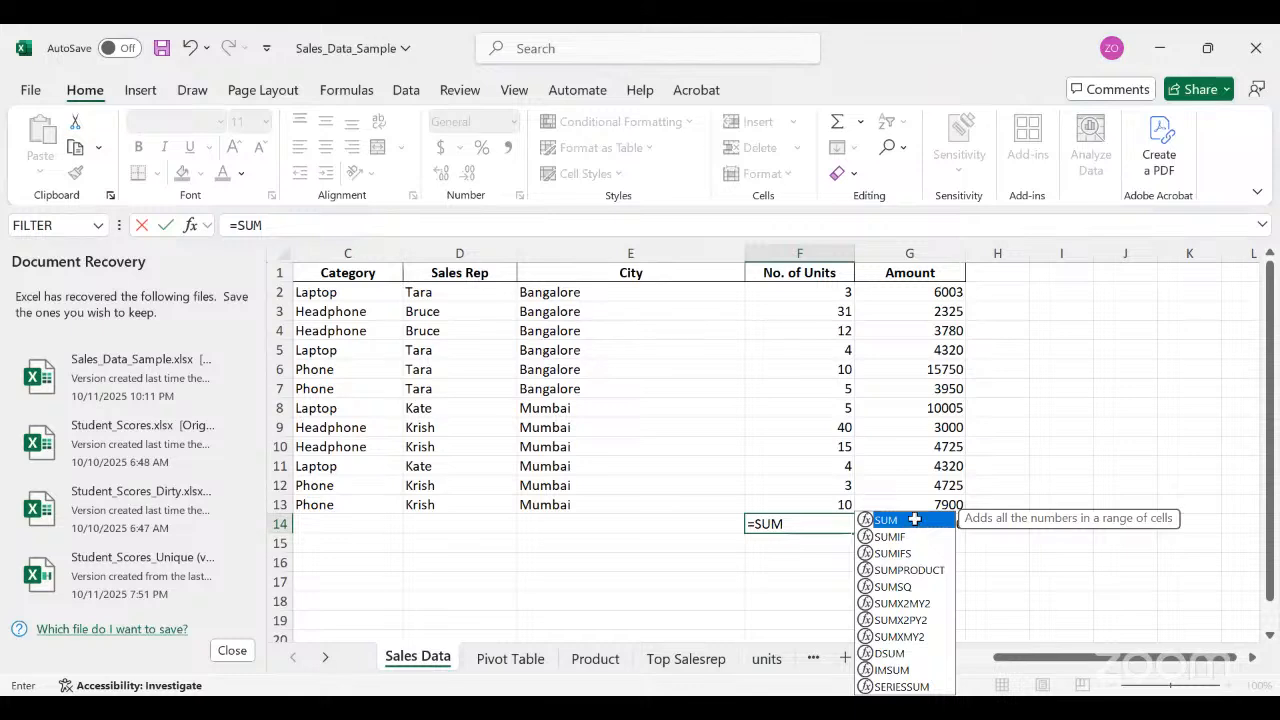
double_click(915, 521)
left_click(827, 291)
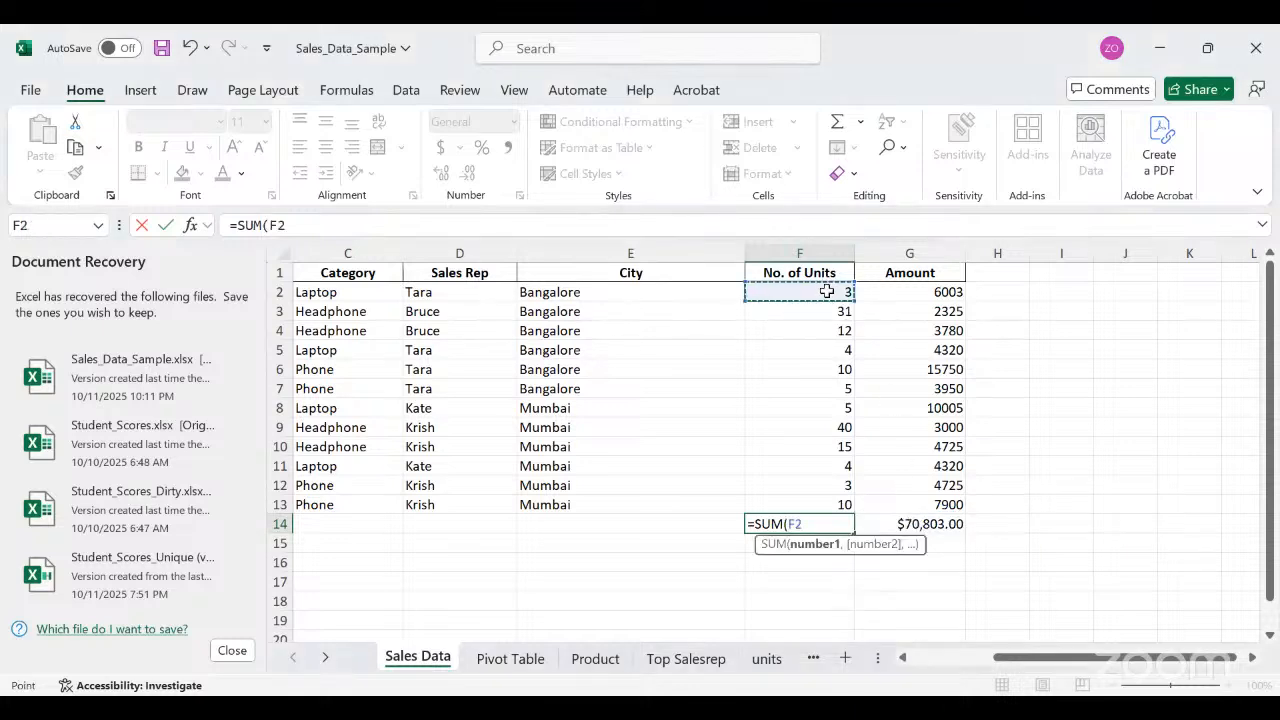
left_click_drag(827, 439, 827, 441)
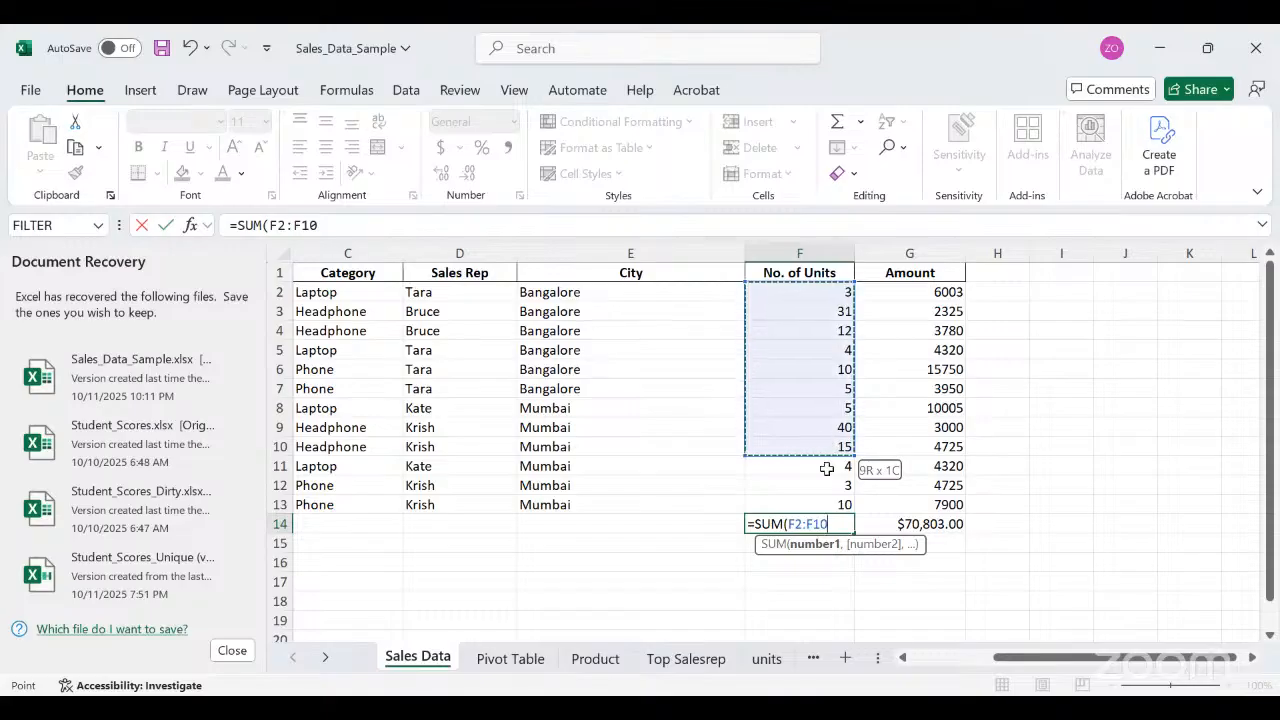
left_click_drag(837, 499, 837, 499)
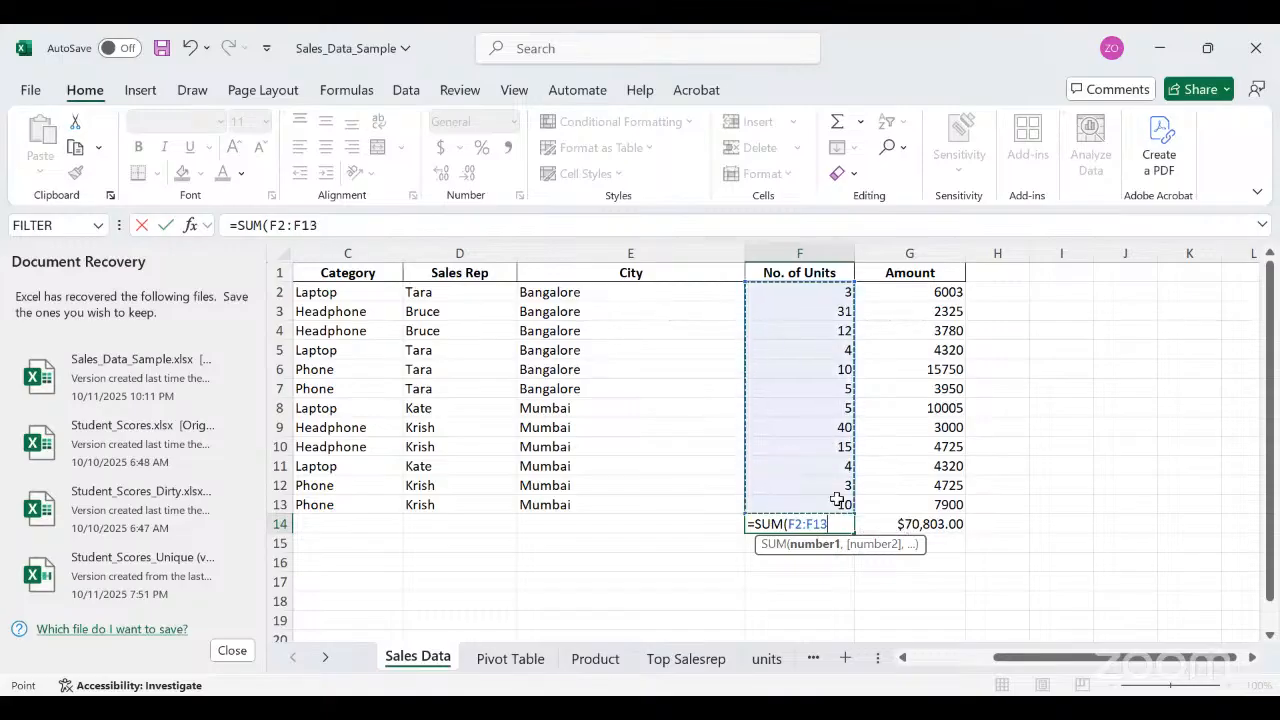
type(")")
key("Return")
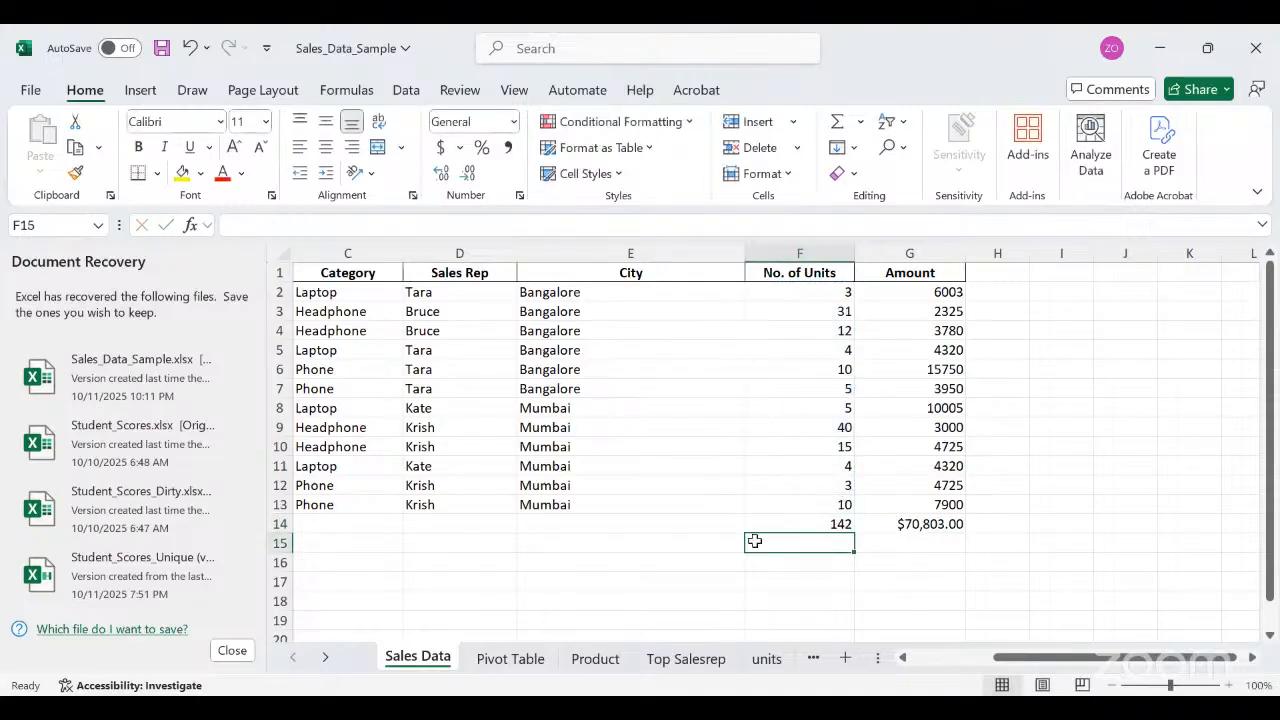
left_click(768, 579)
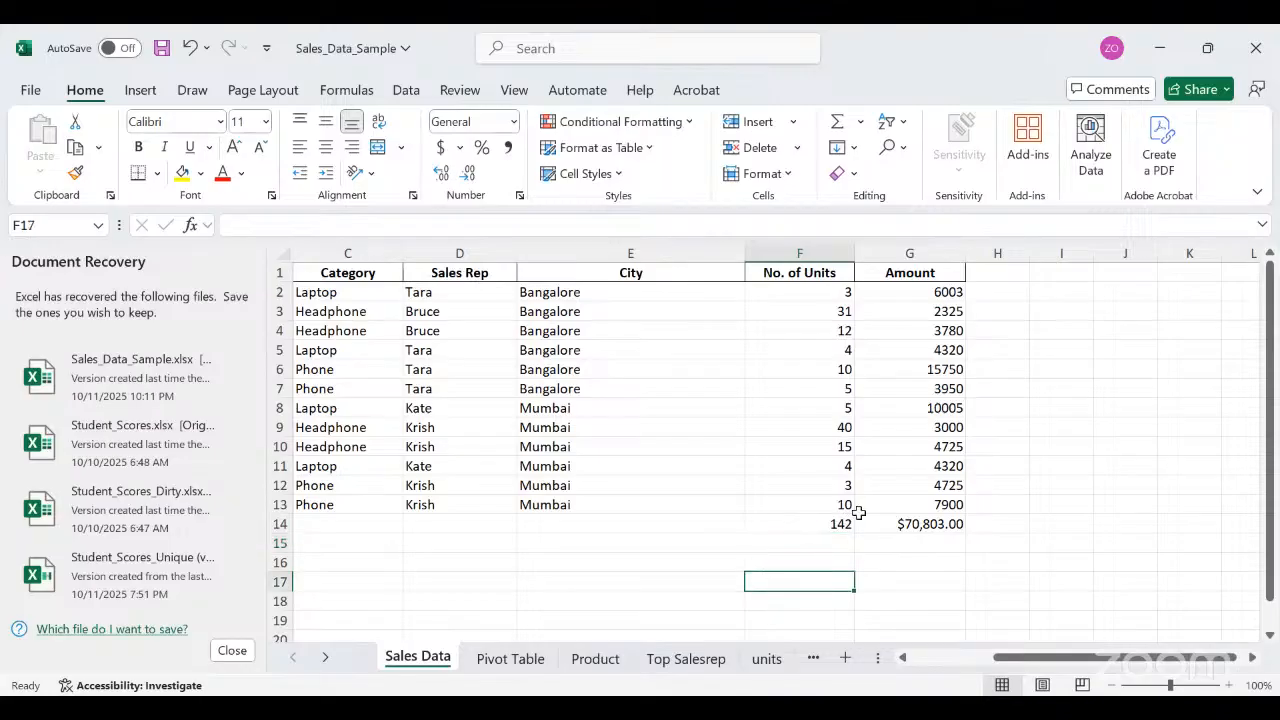
left_click(792, 563)
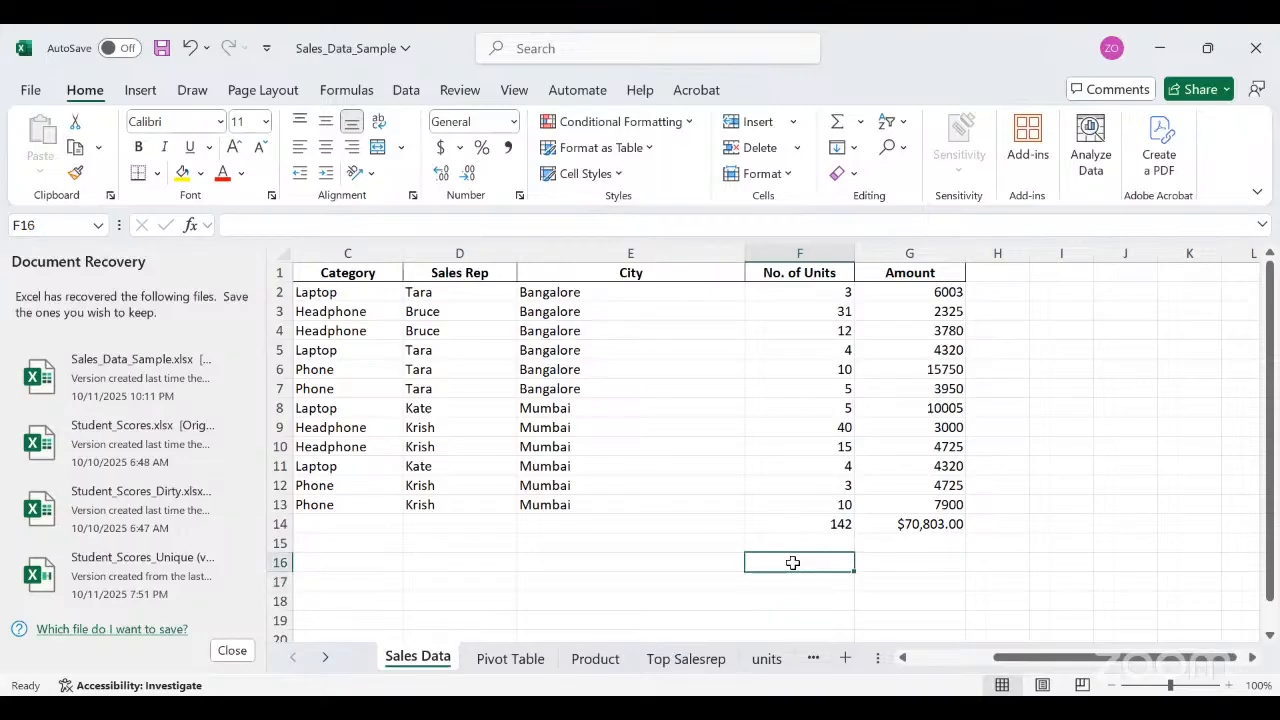
Draw an empty text box below the City column, spanning about rows 16 to 19.
left_click(141, 90)
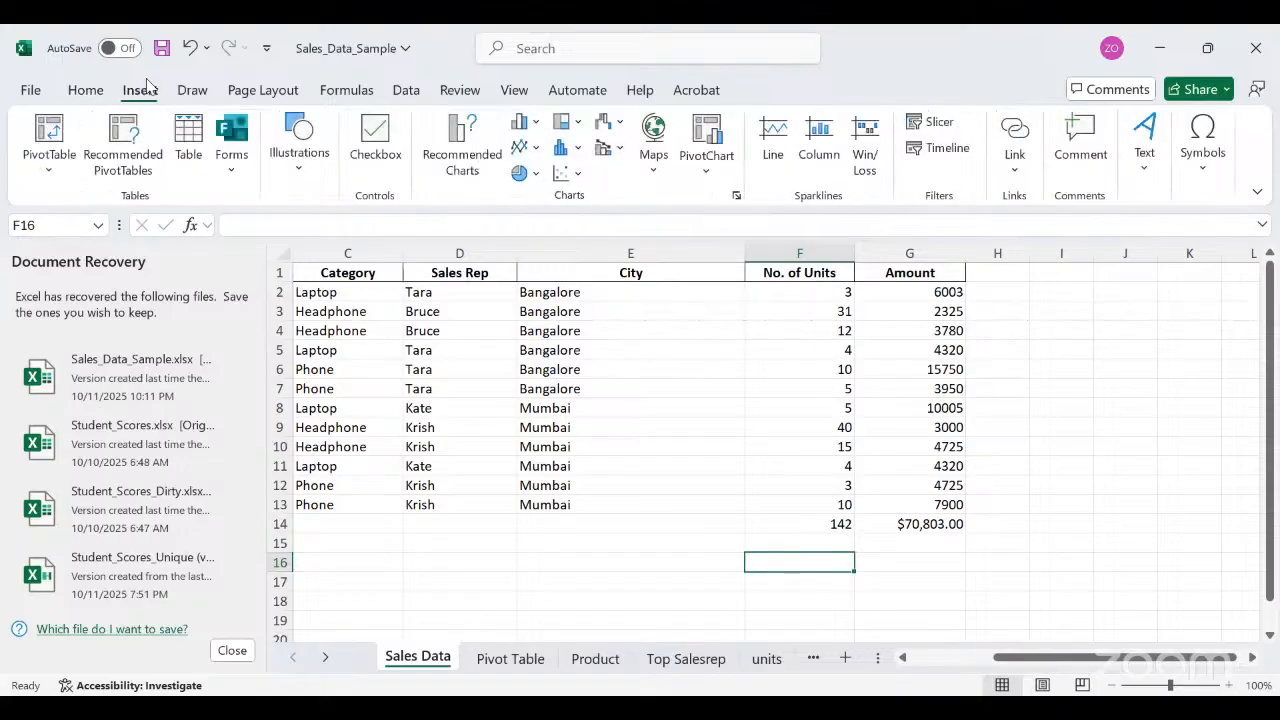
left_click(1143, 165)
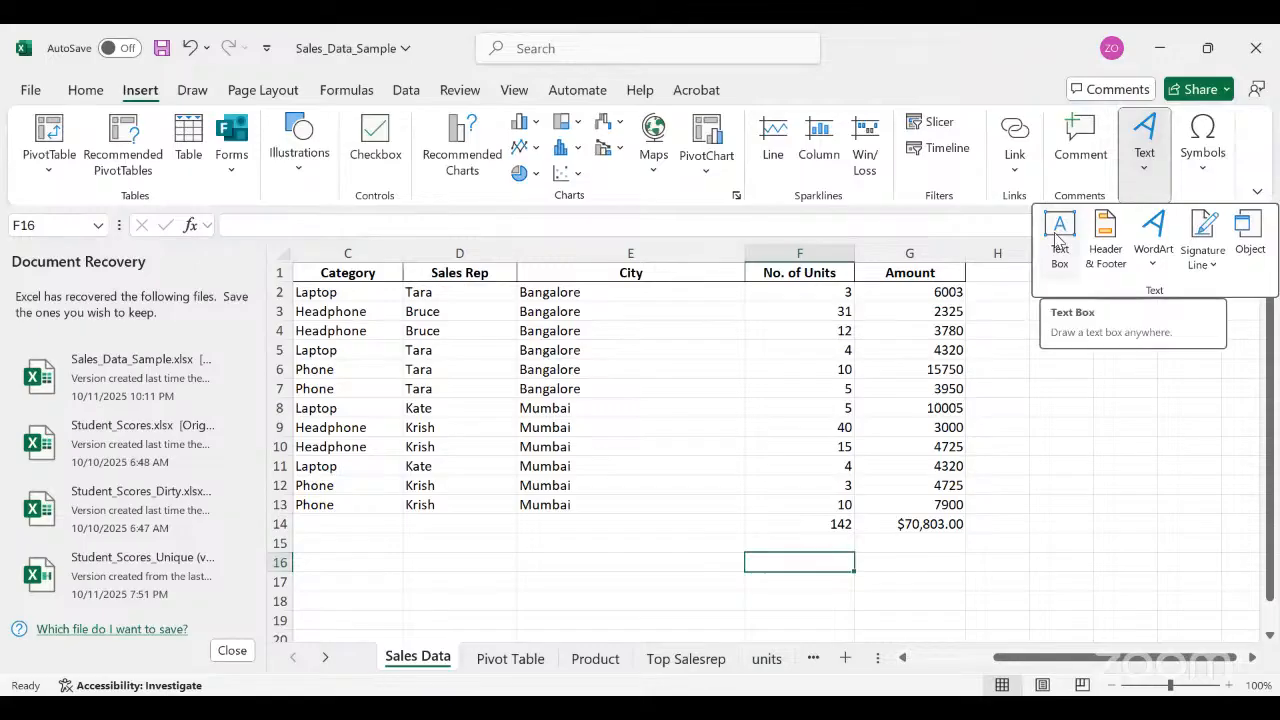
left_click(1060, 228)
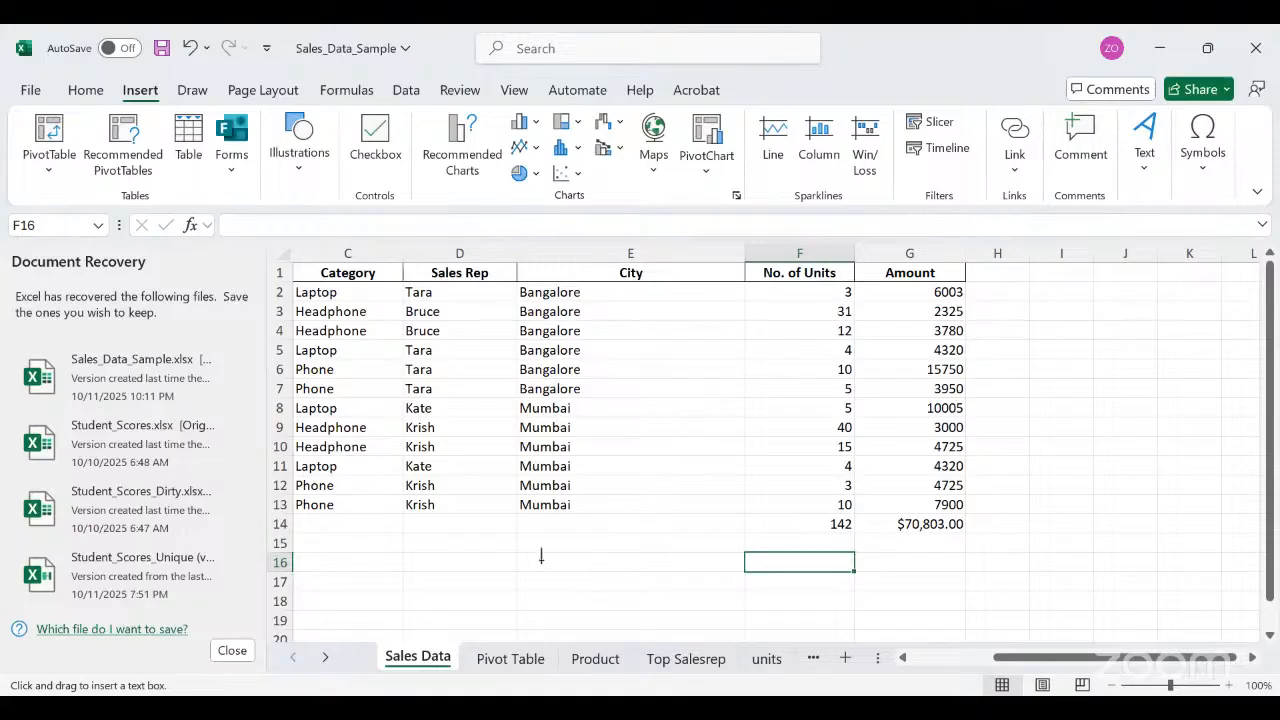
left_click_drag(542, 561, 669, 627)
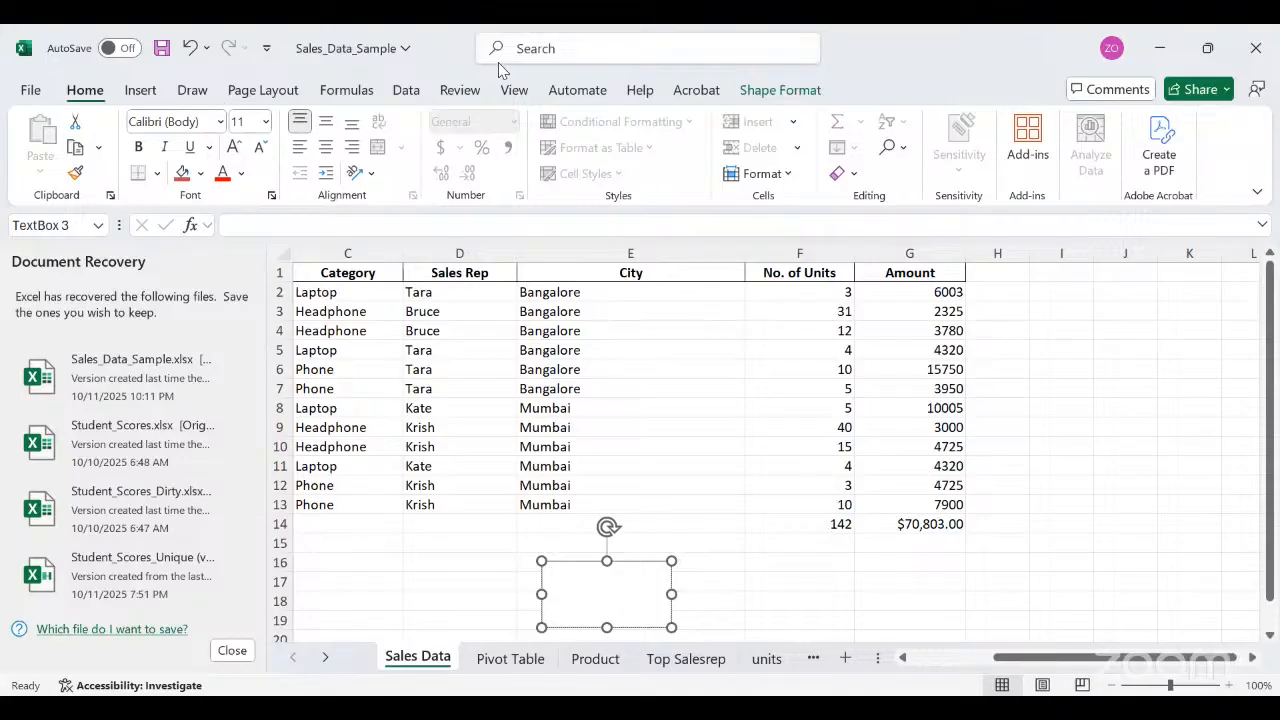
left_click(155, 92)
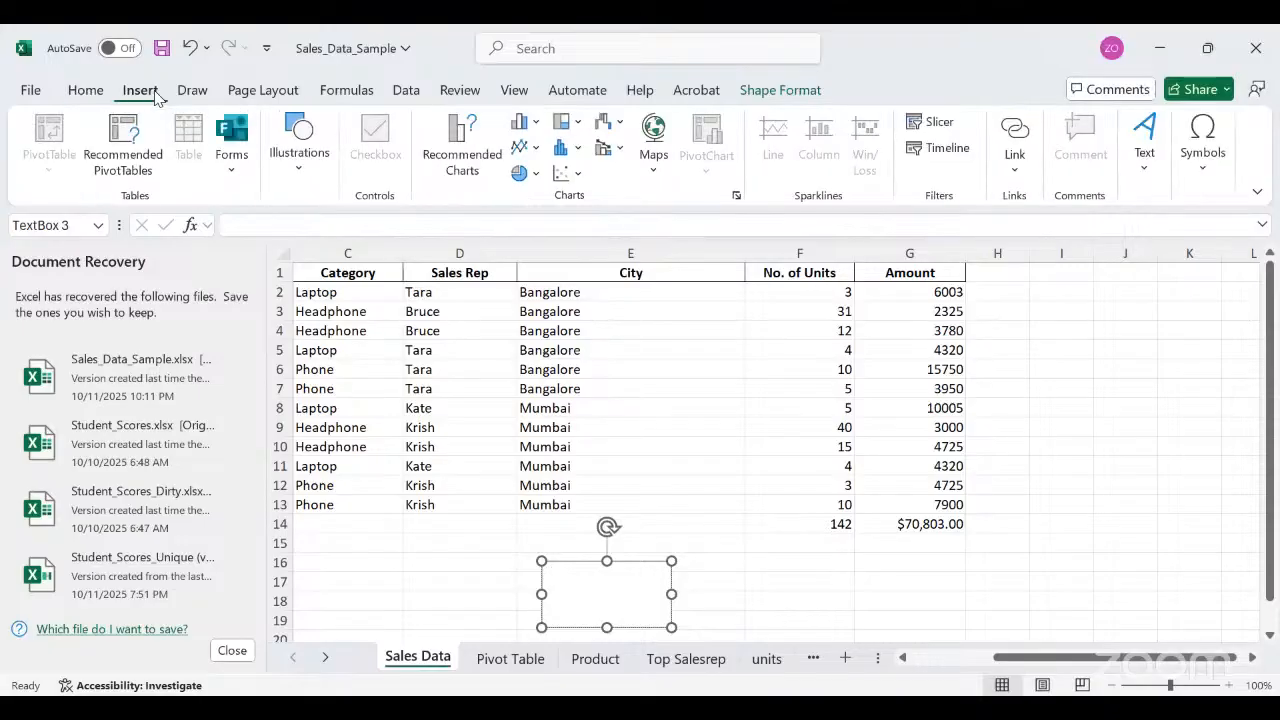
left_click(86, 91)
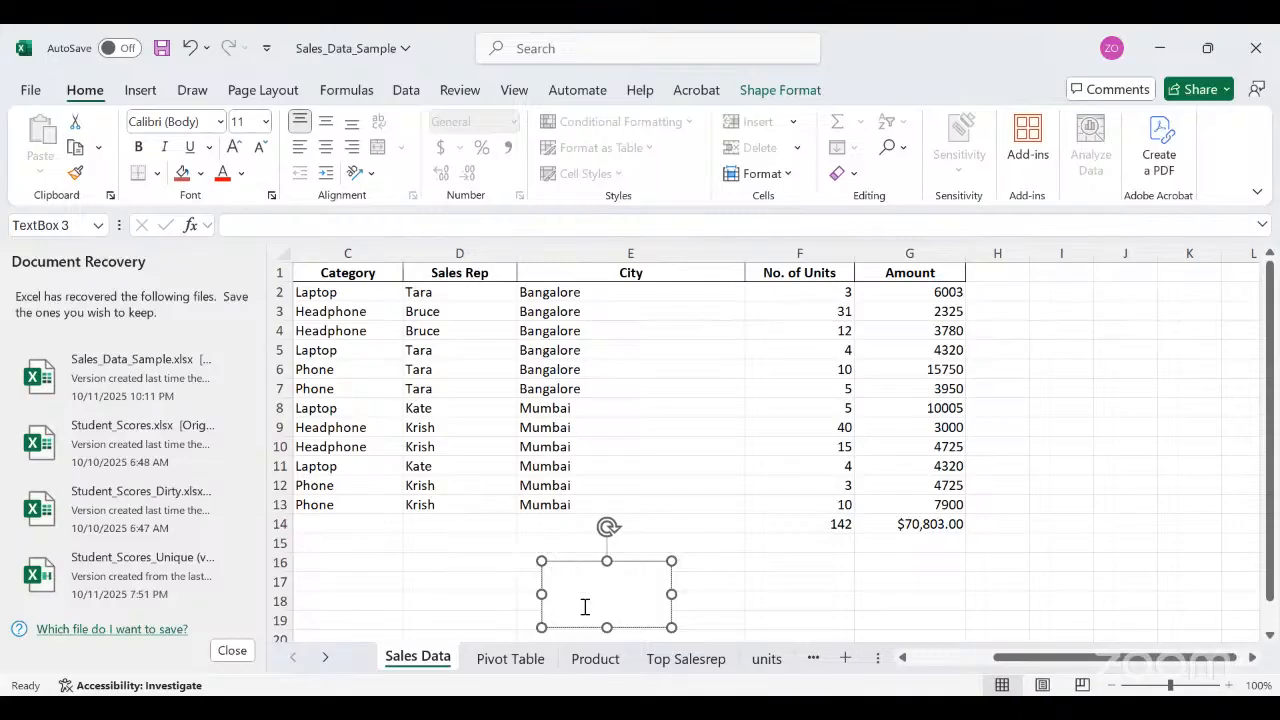
Link the empty text box to the Amount total with the absolute reference =$G$14.
left_click(257, 227)
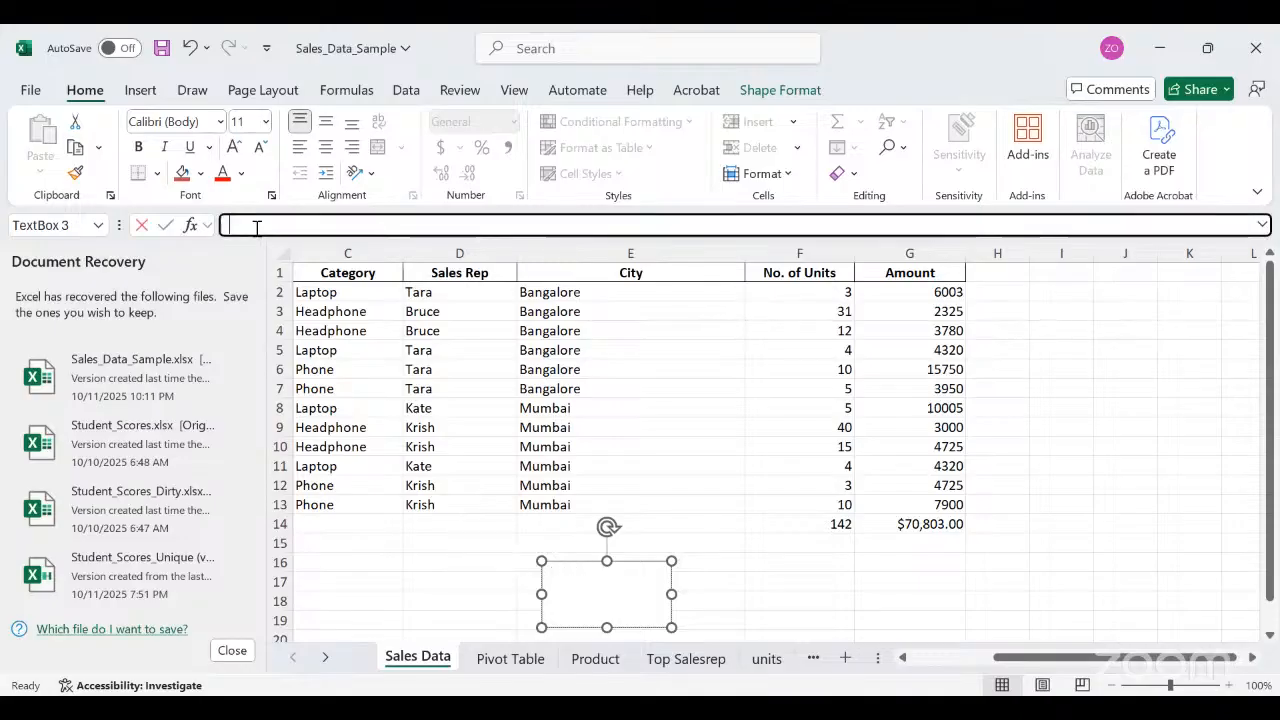
left_click(797, 619)
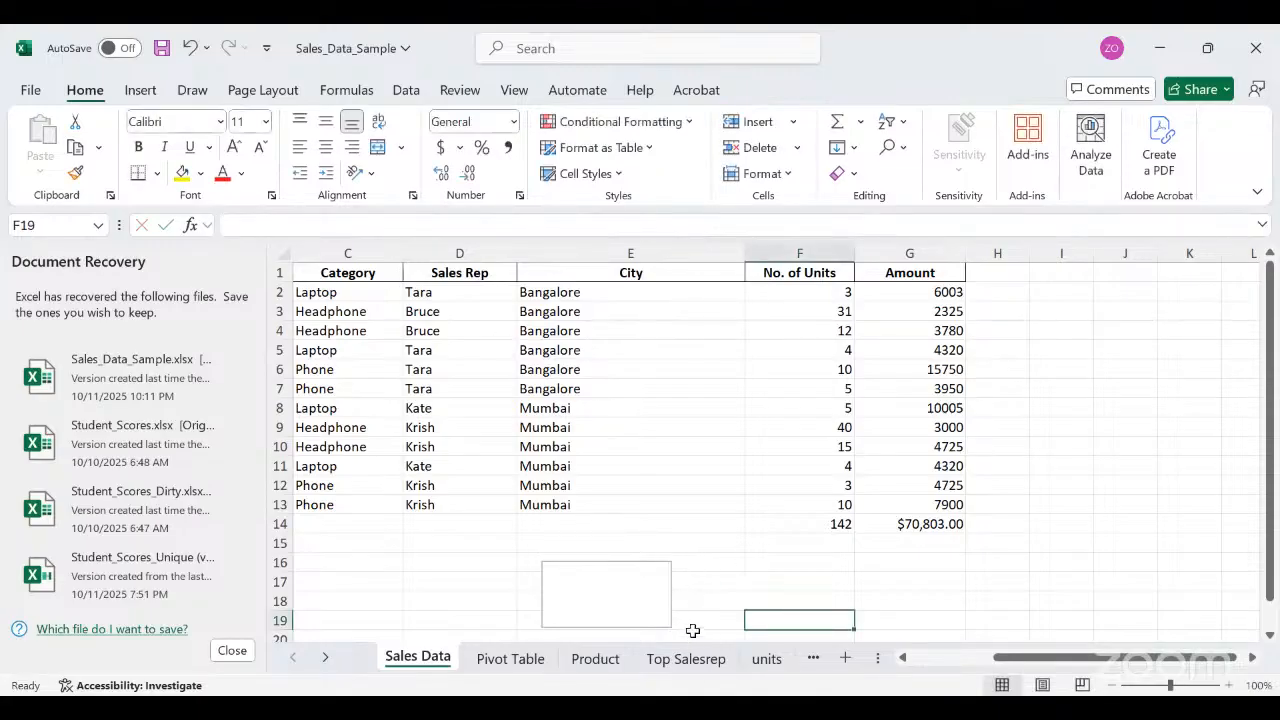
left_click(659, 619)
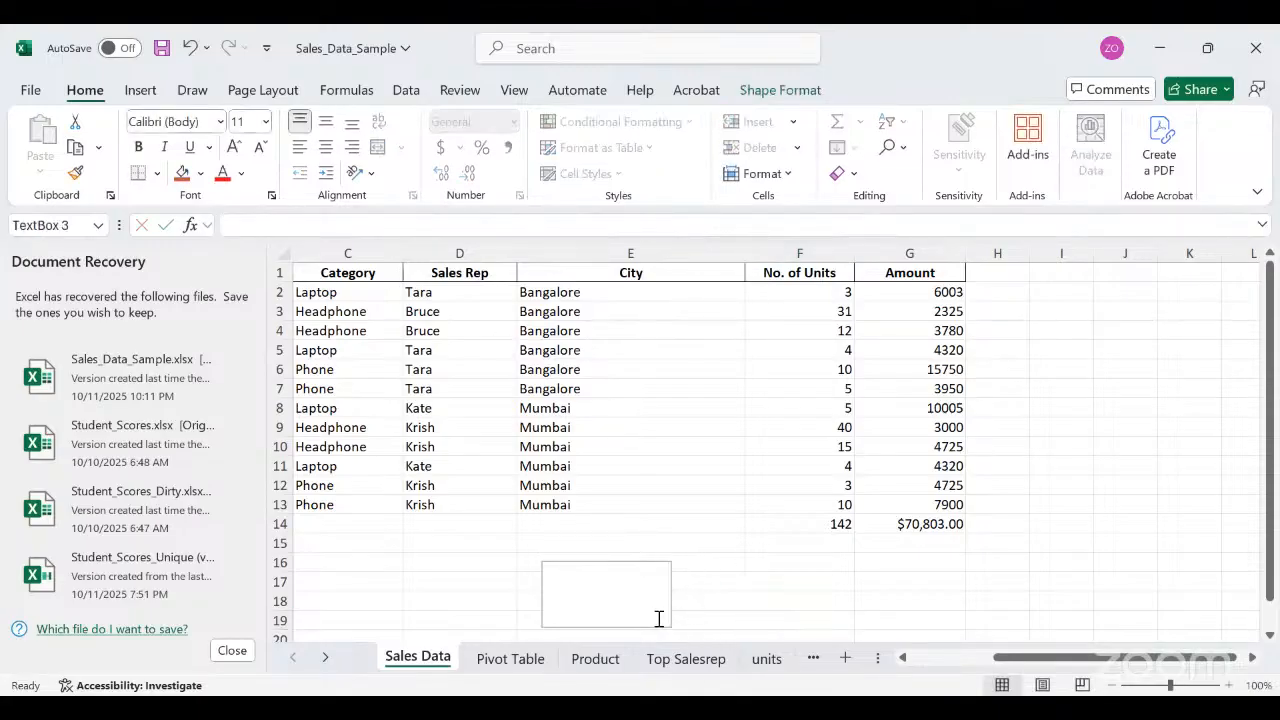
left_click(243, 224)
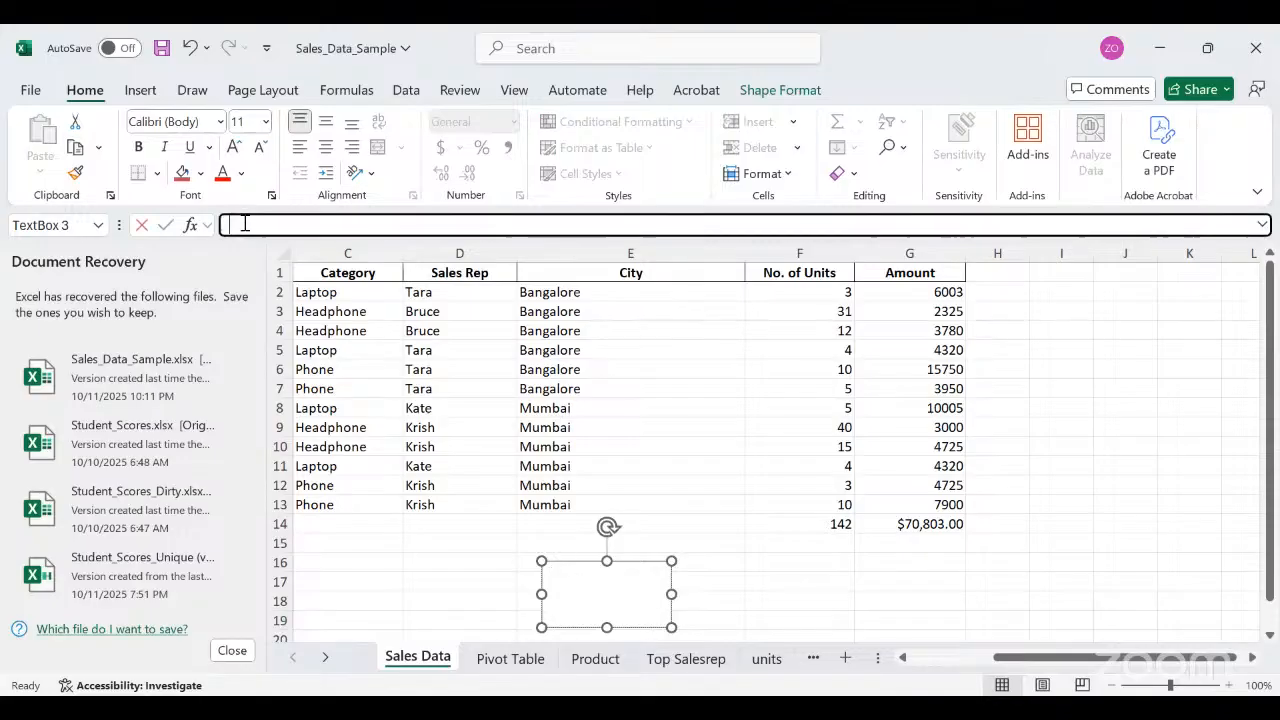
type("=")
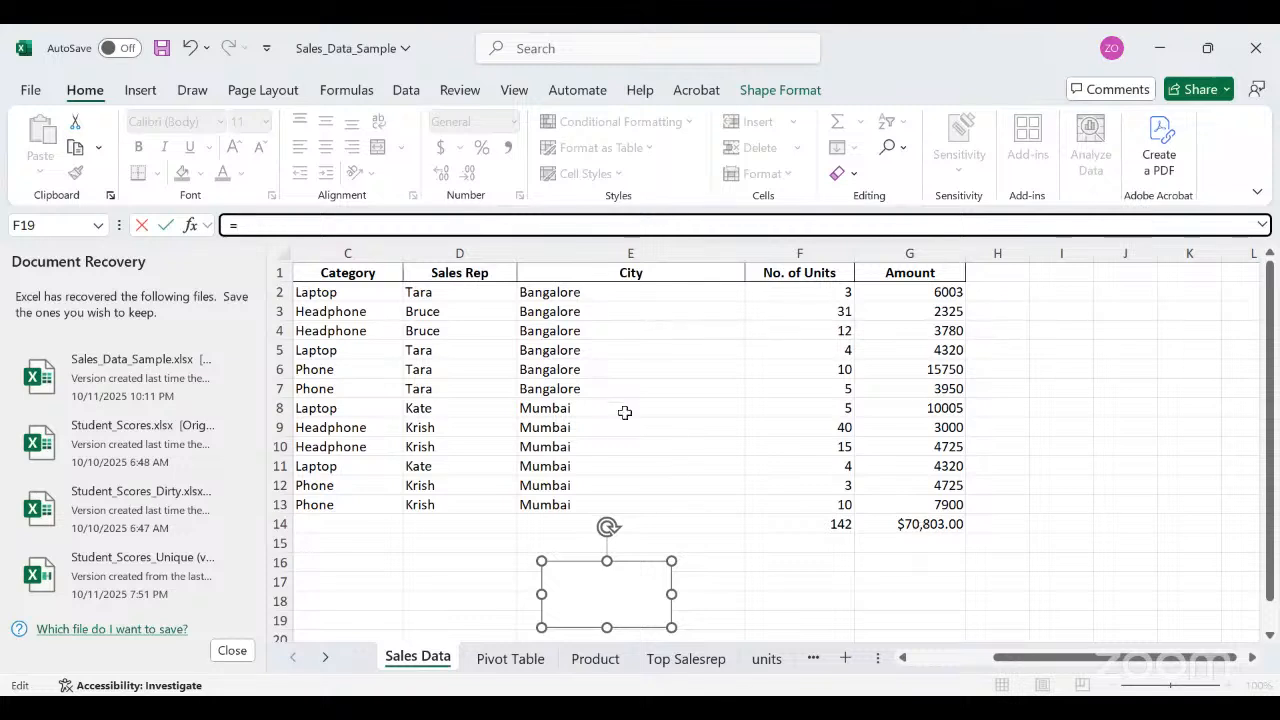
left_click(895, 524)
key("F4")
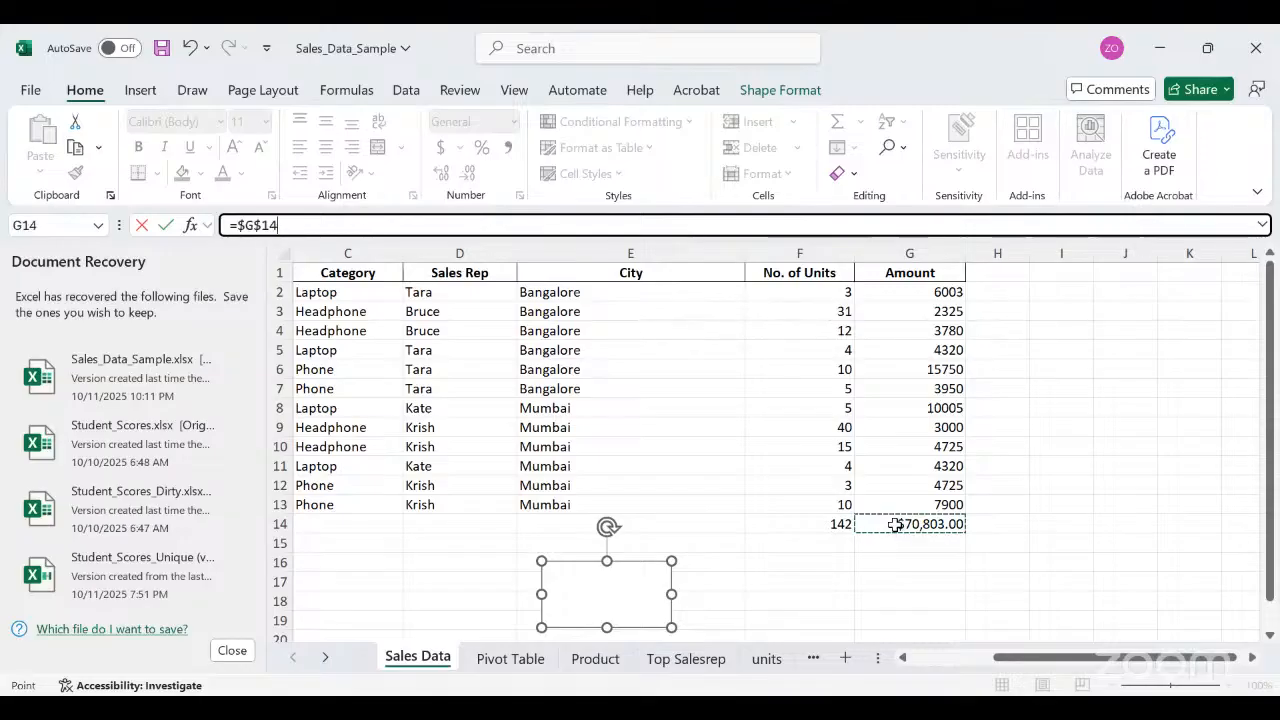
key("Return")
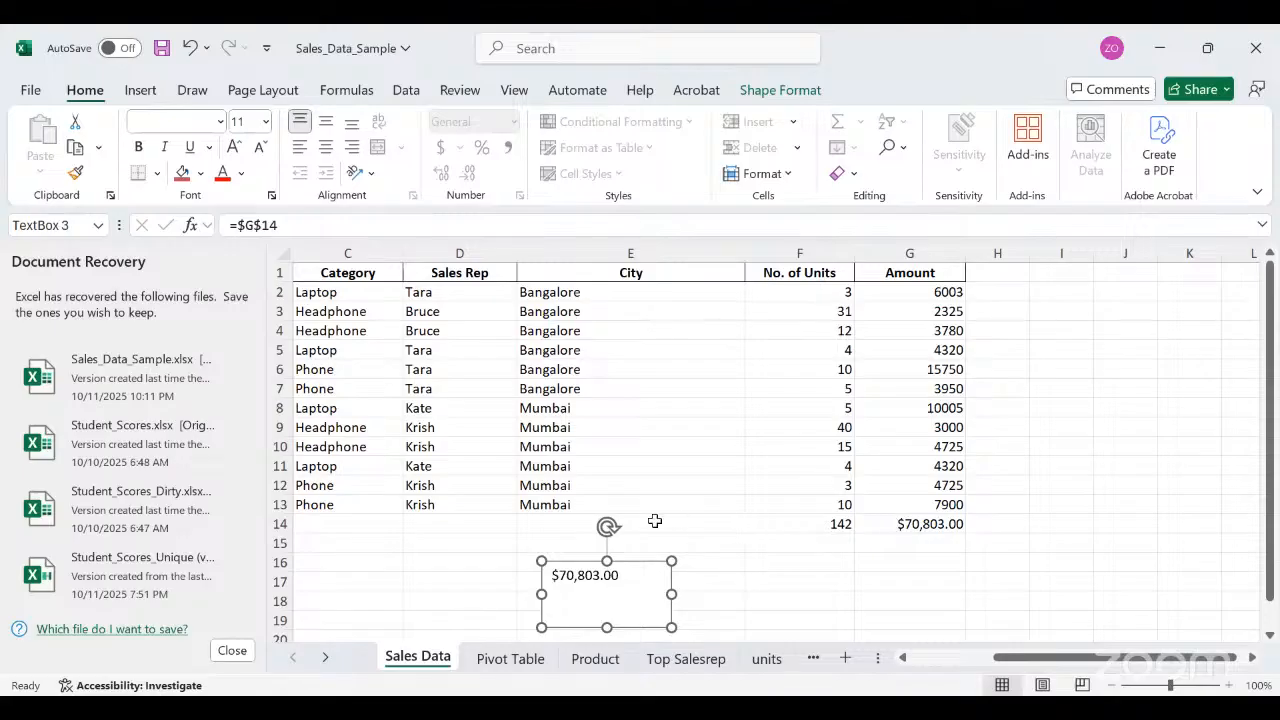
Add the caption "Total Sales" on its own line above the linked amount in the text box.
left_click(558, 582)
key("Return")
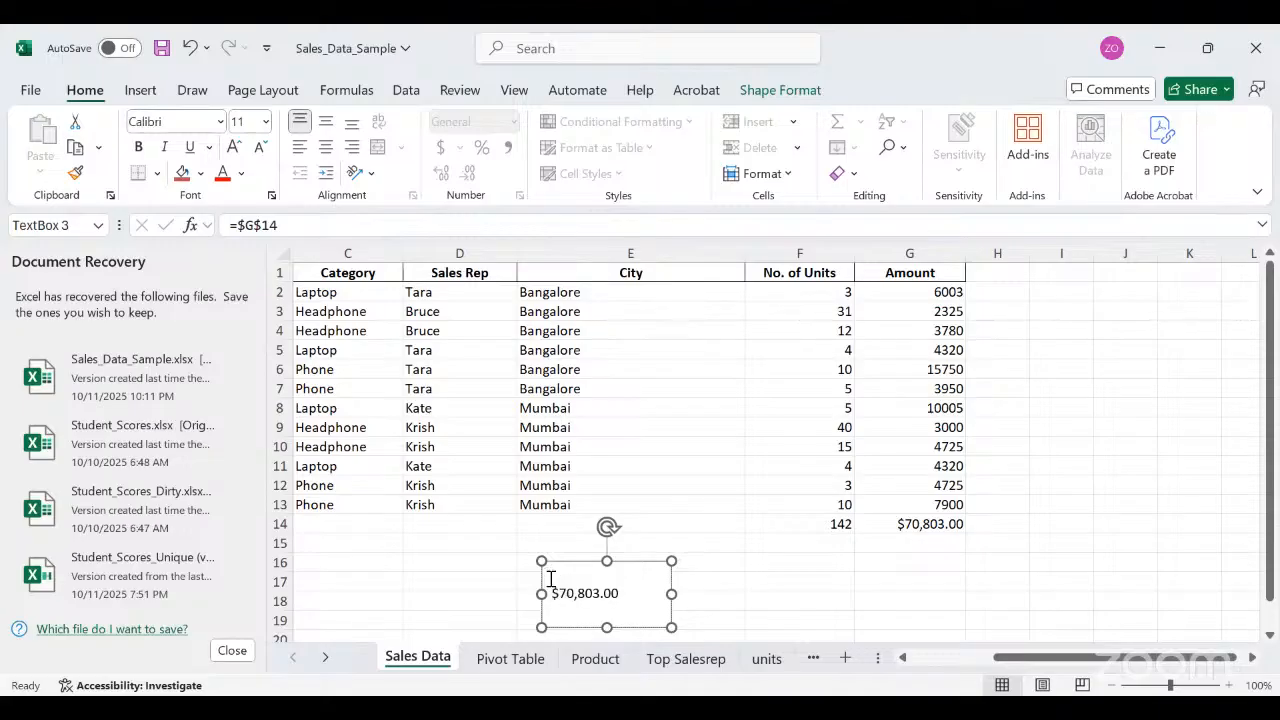
type("To")
key("BackSpace")
type("otal")
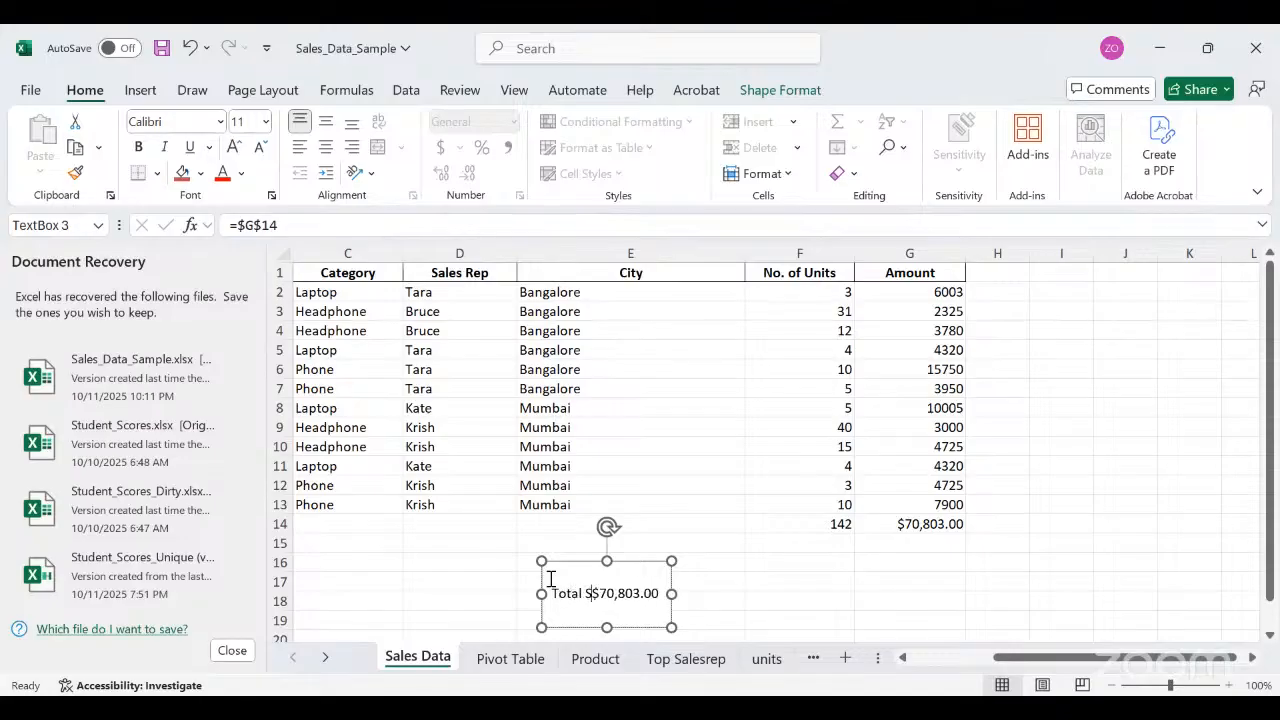
type(" Sales")
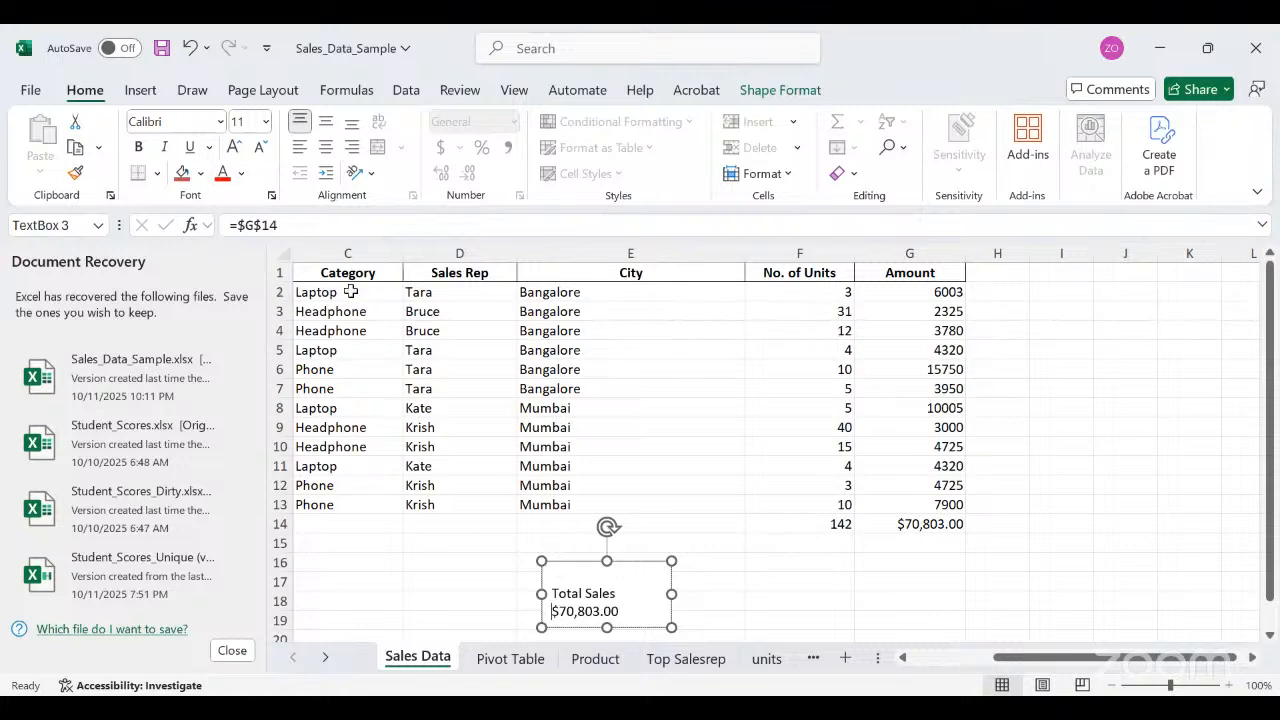
Try font sizes 18 and 14 on the Total Sales text box and return it to 11.
left_click(265, 122)
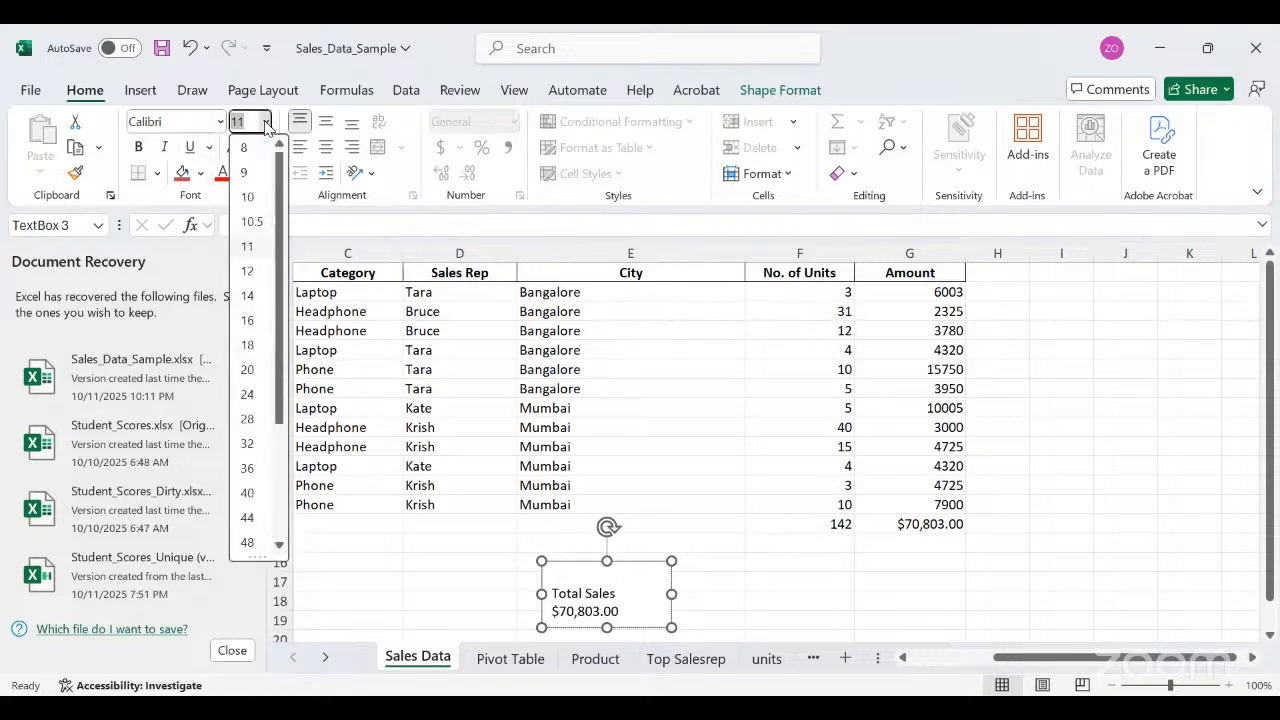
left_click(252, 347)
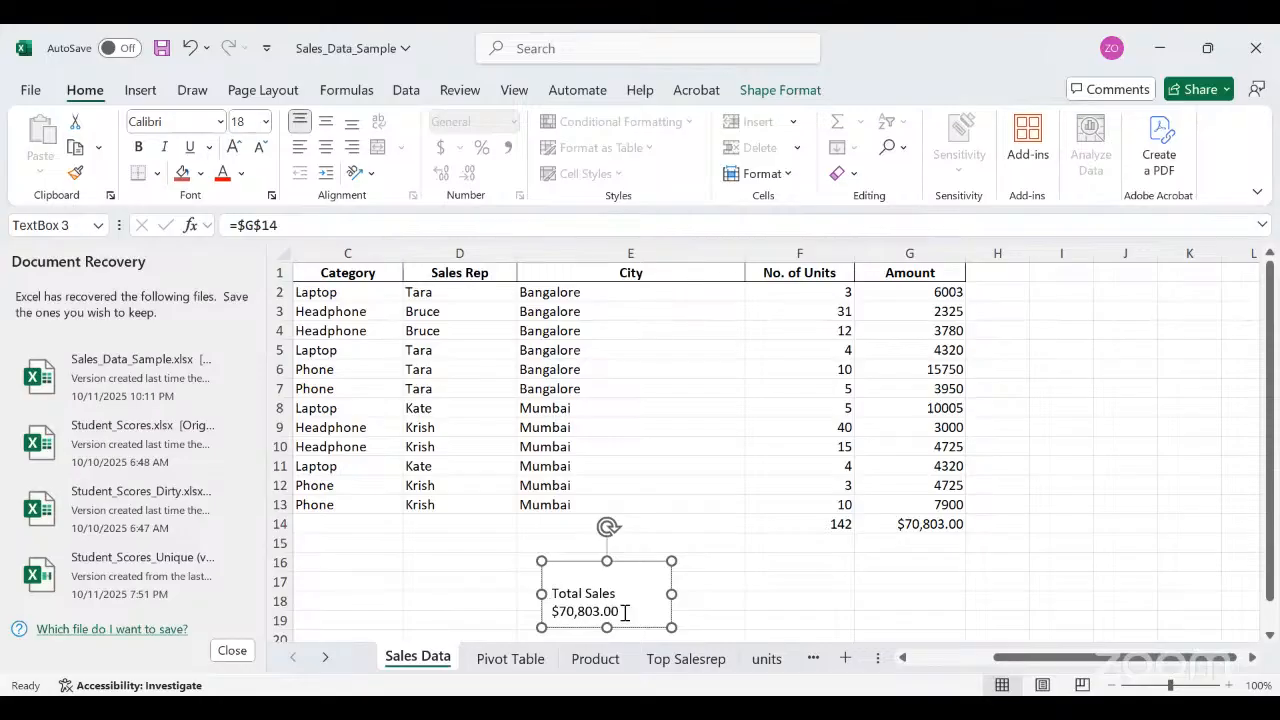
left_click(700, 619)
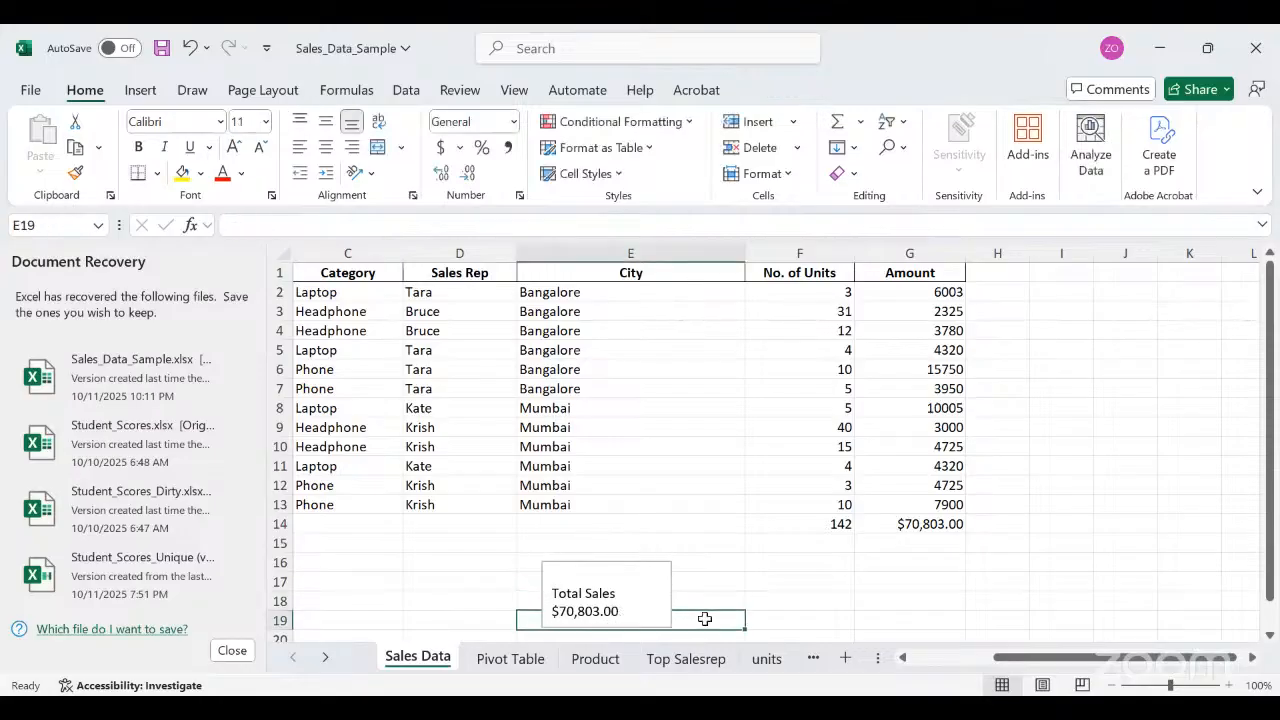
left_click(661, 622)
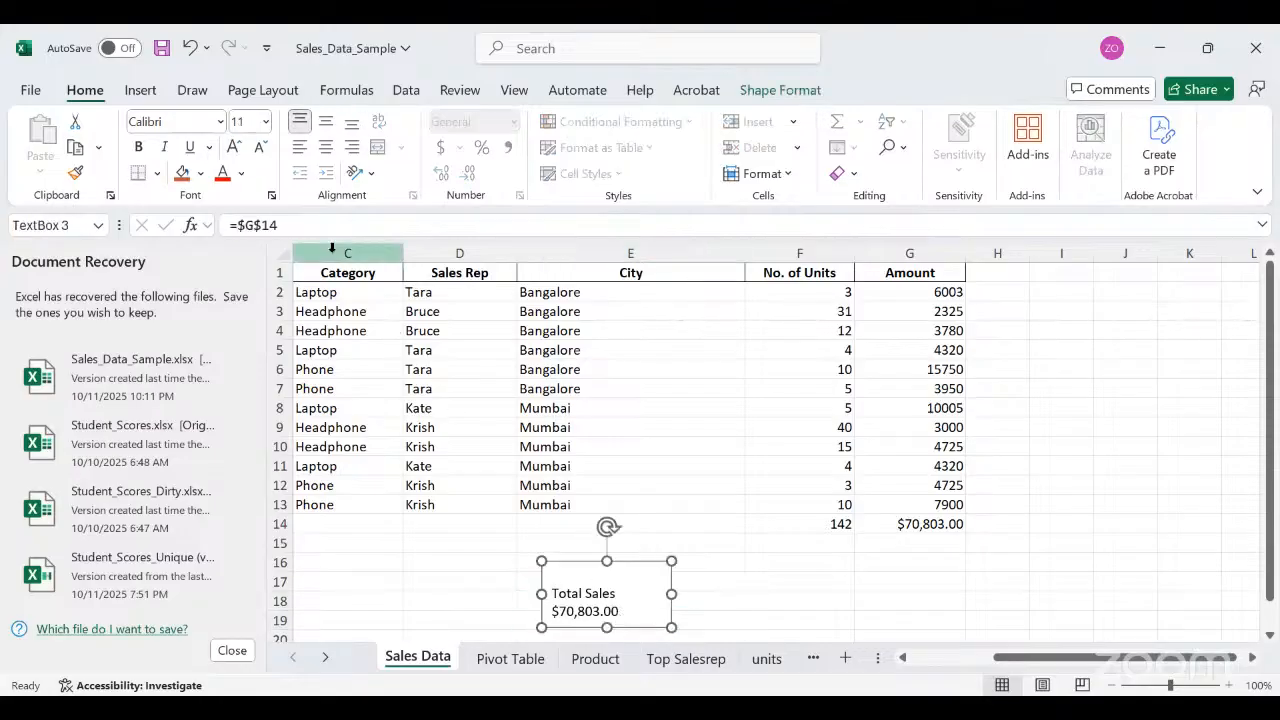
left_click(265, 121)
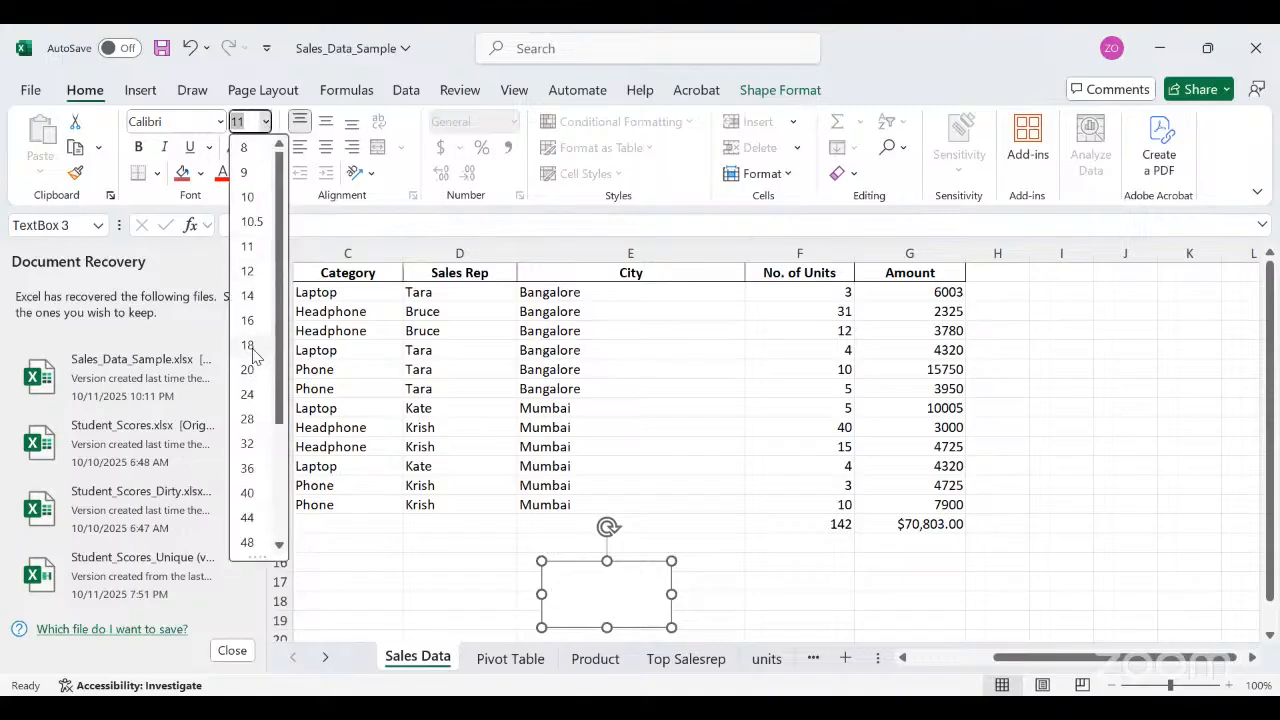
left_click(247, 345)
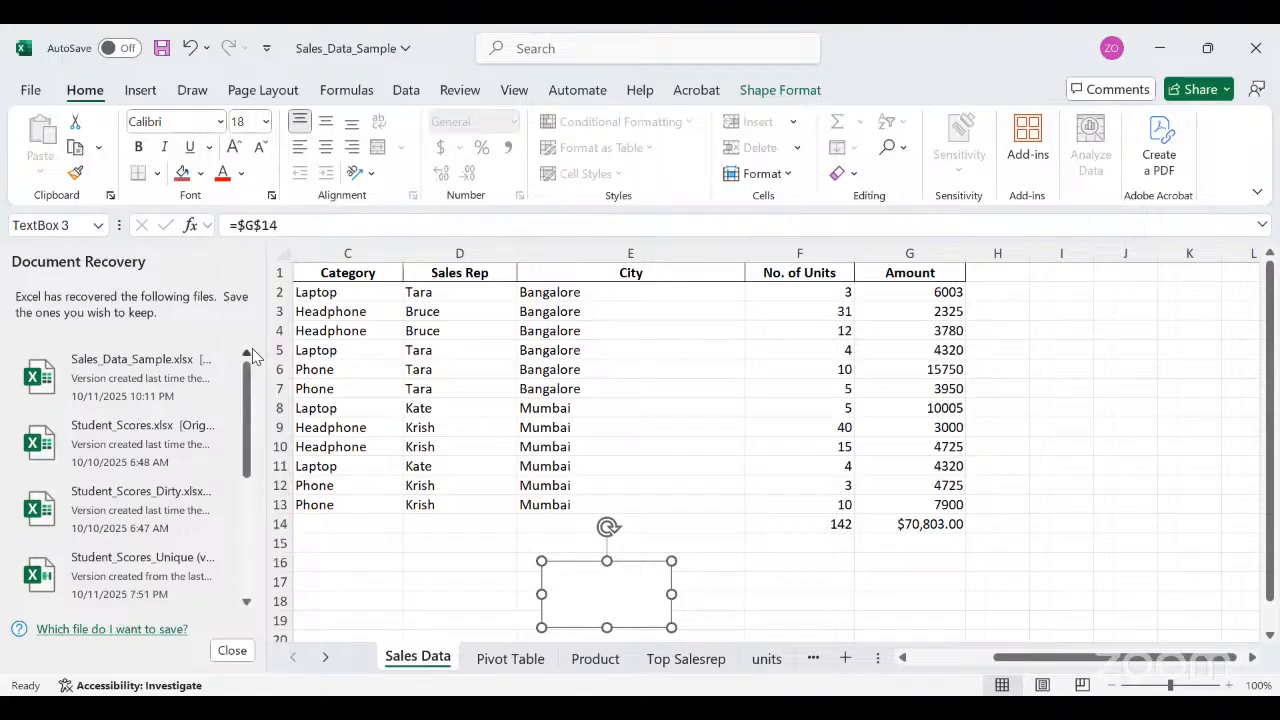
left_click(265, 121)
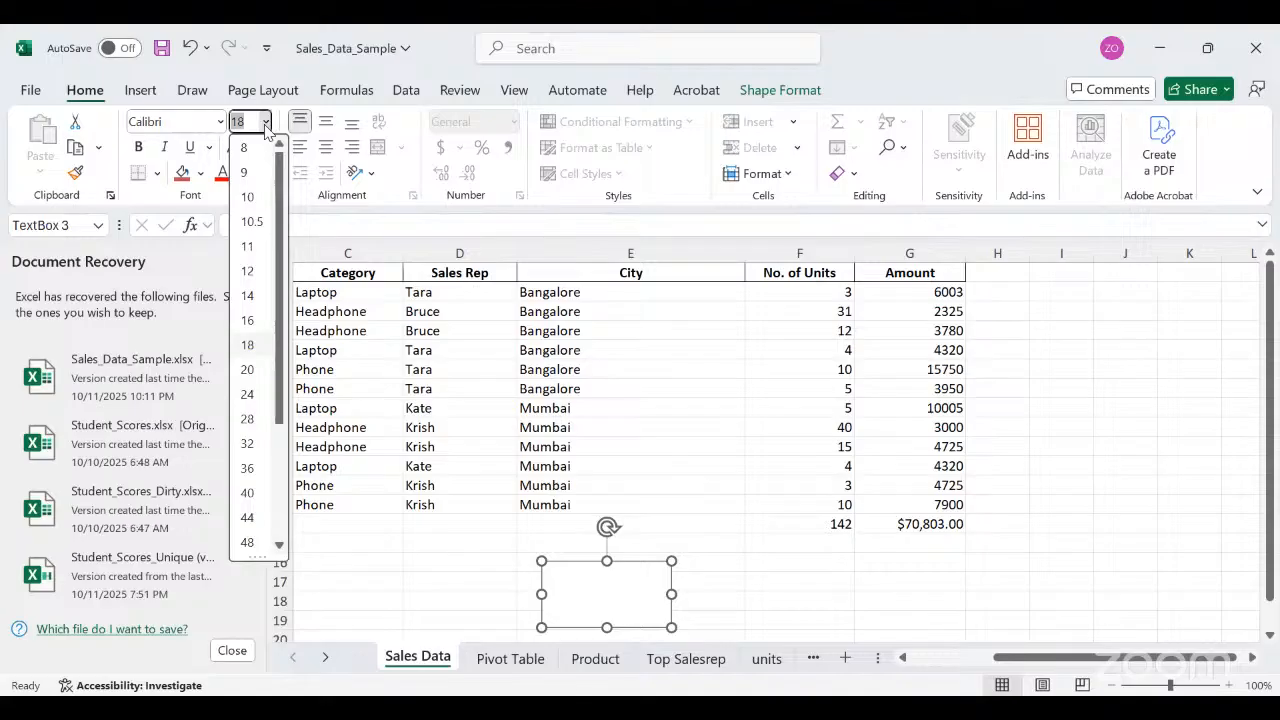
left_click(250, 296)
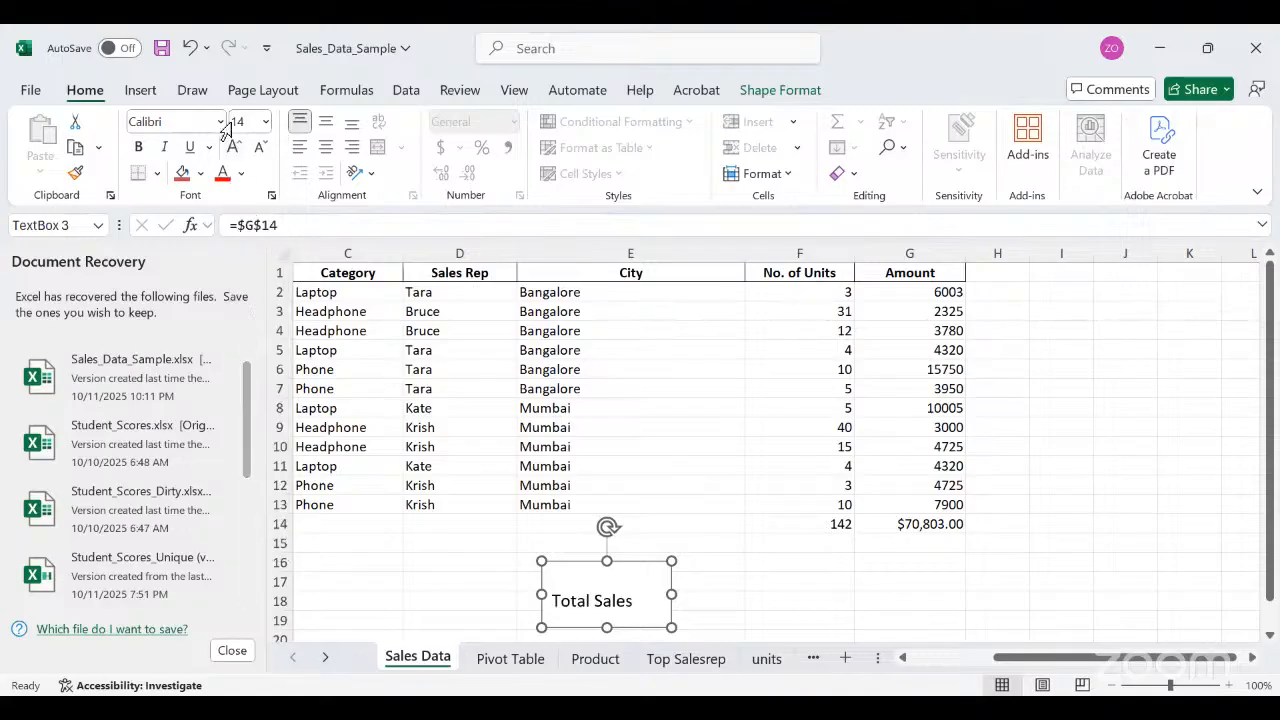
left_click(265, 121)
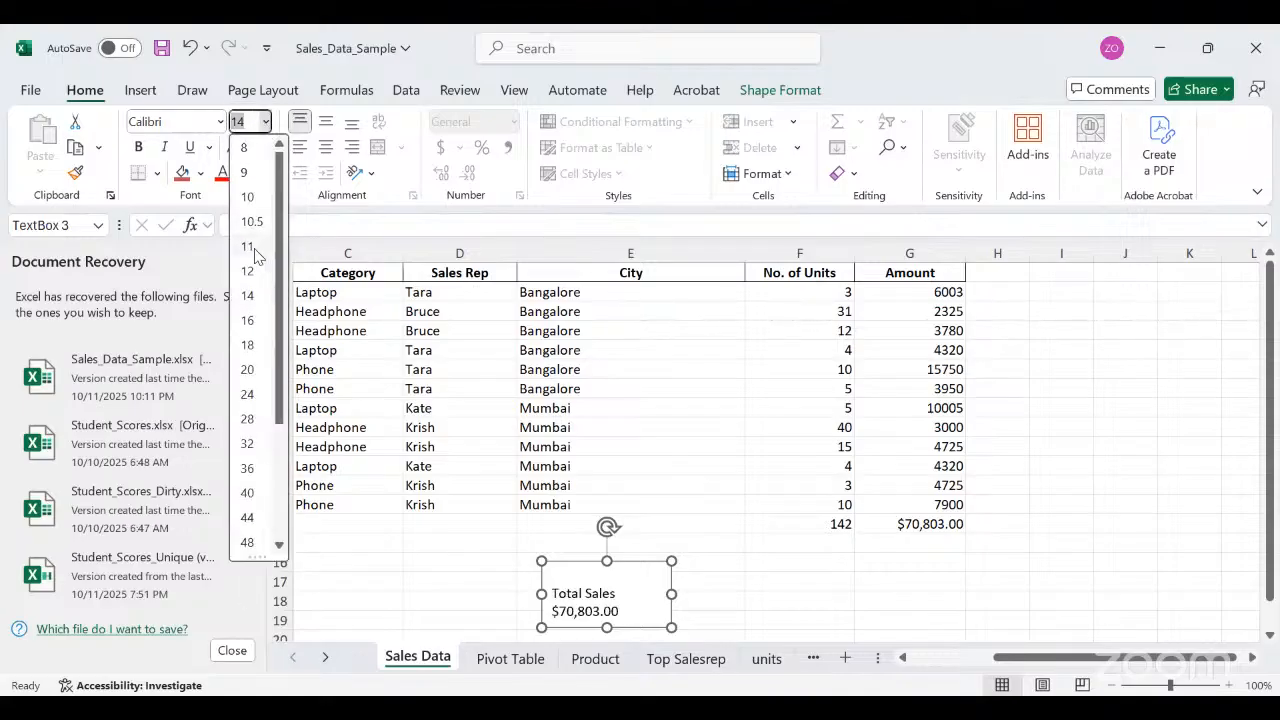
left_click(252, 246)
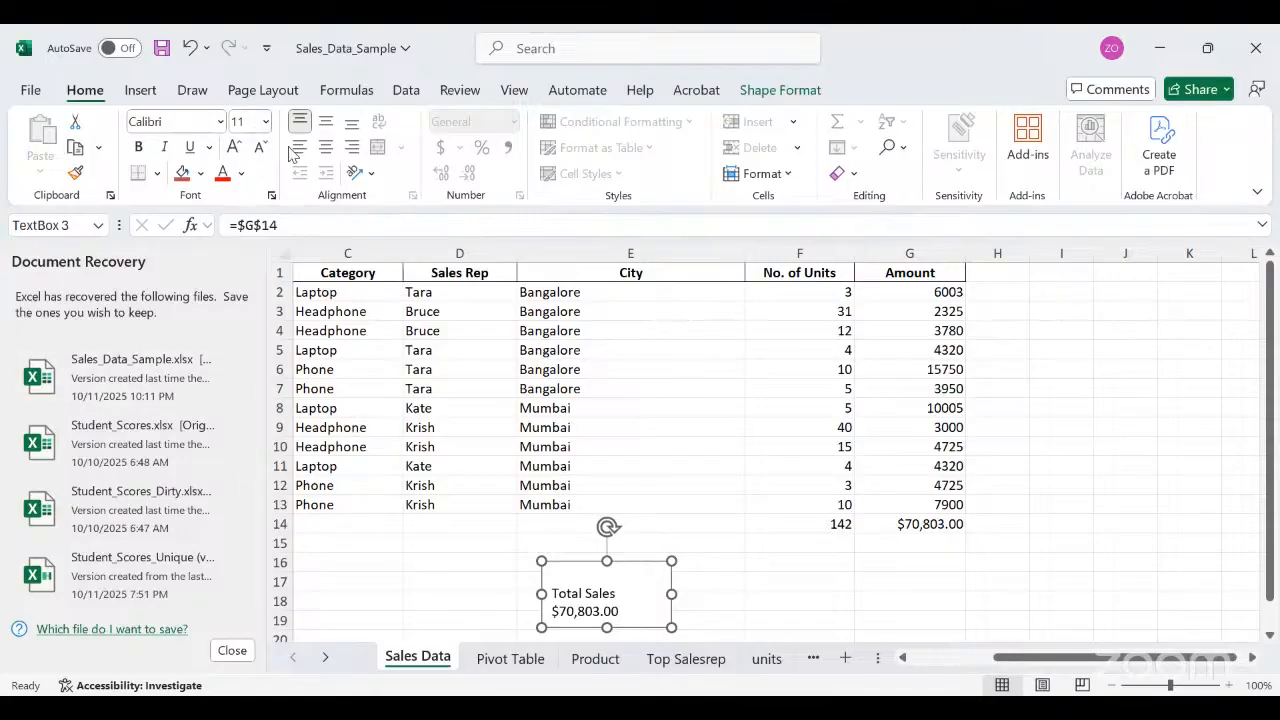
left_click(266, 123)
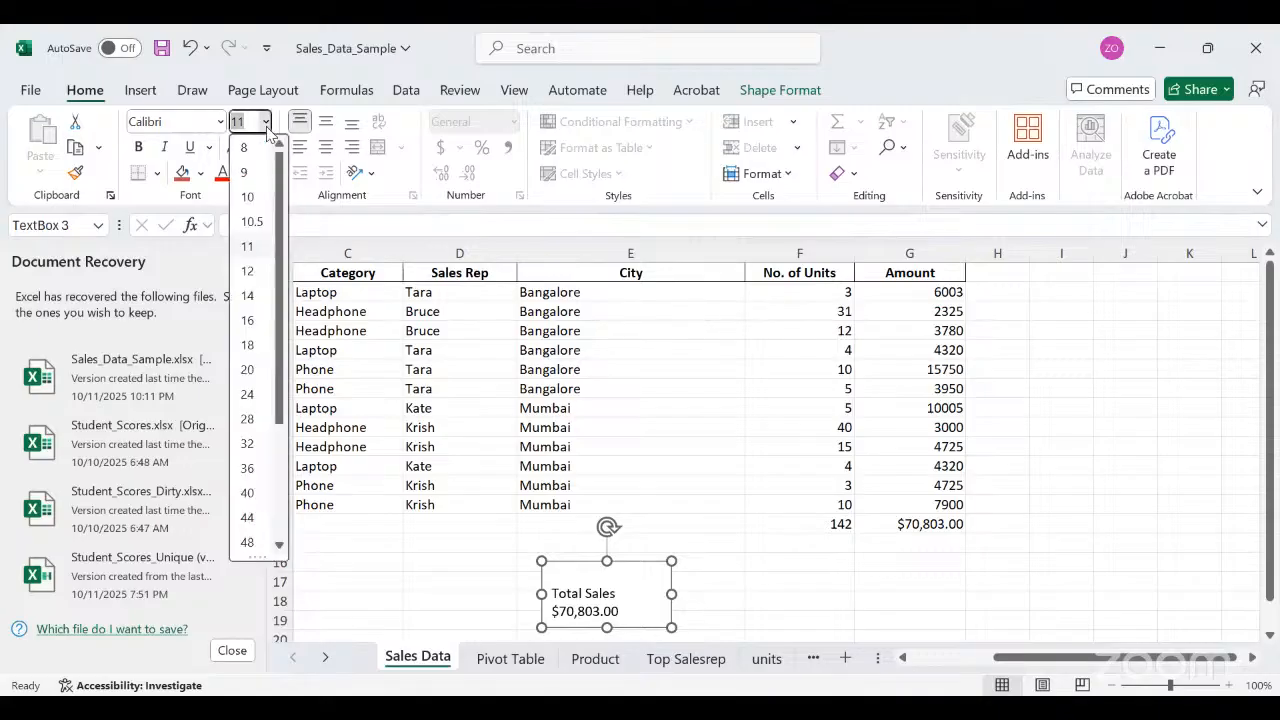
left_click(247, 250)
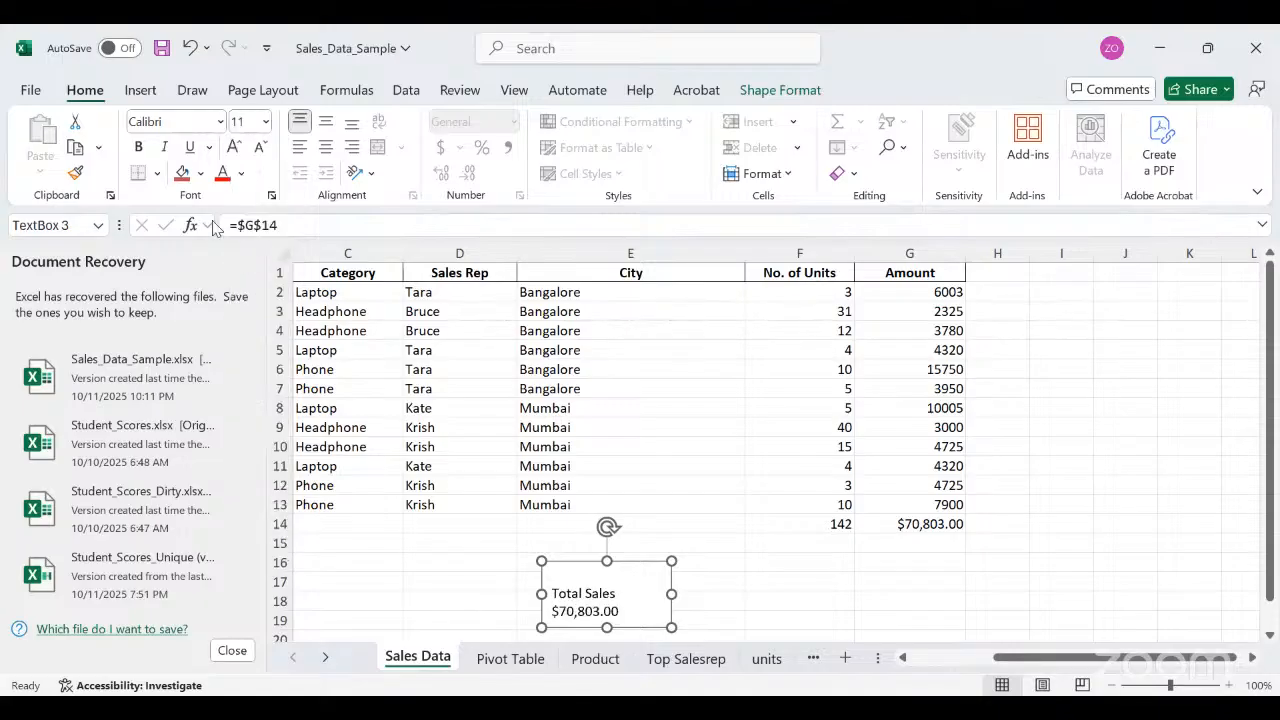
Remove the blank line above Total Sales in the text box and set the box's font size to 16.
left_click(557, 590)
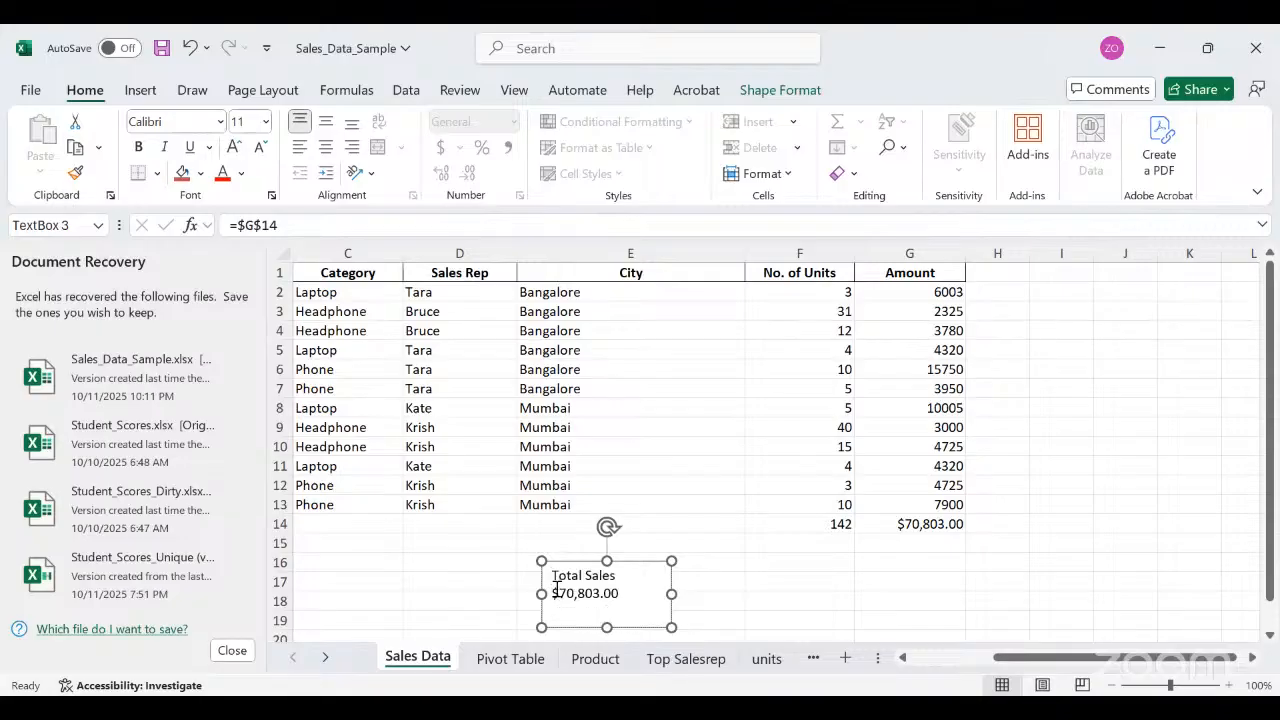
left_click(266, 122)
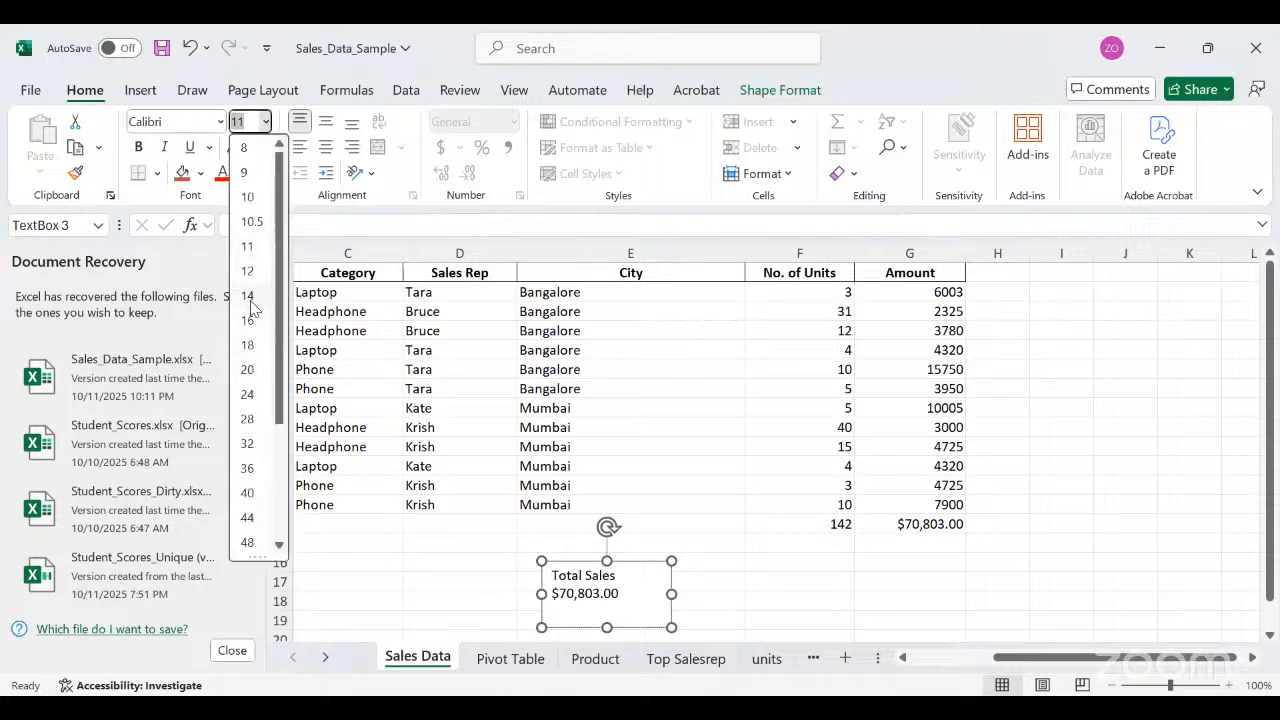
left_click(248, 296)
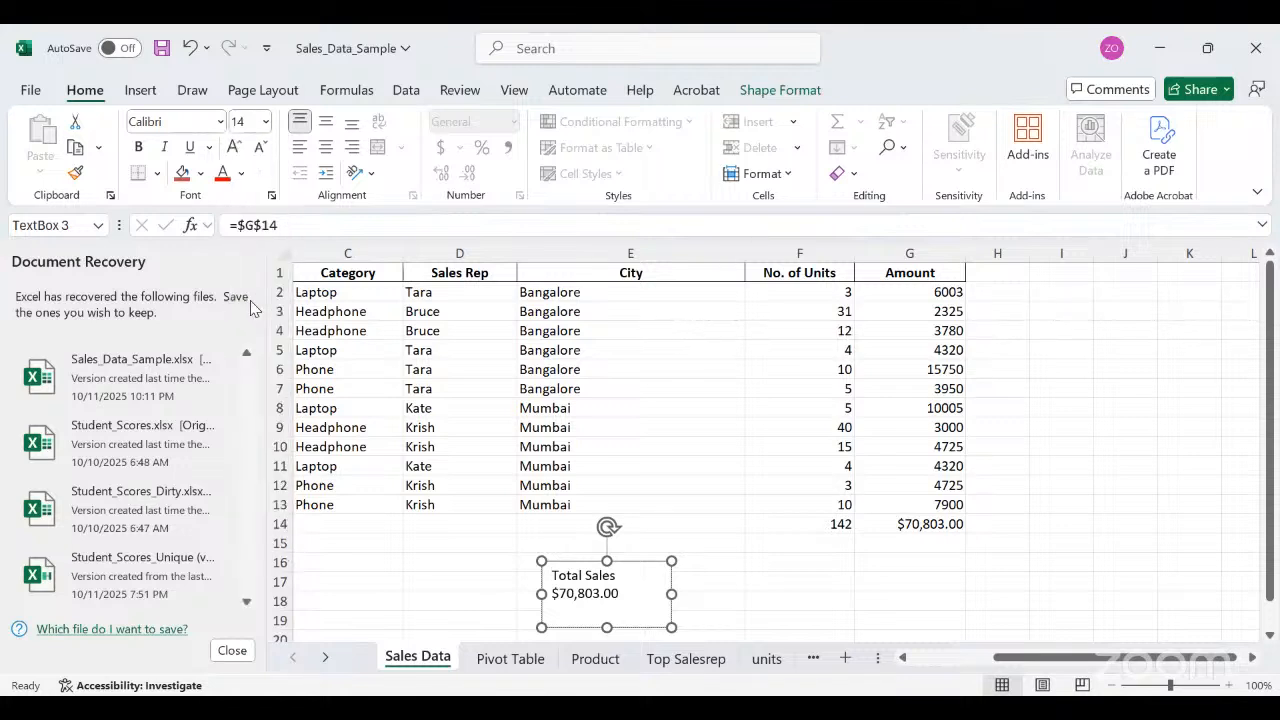
left_click(812, 614)
left_click(656, 593)
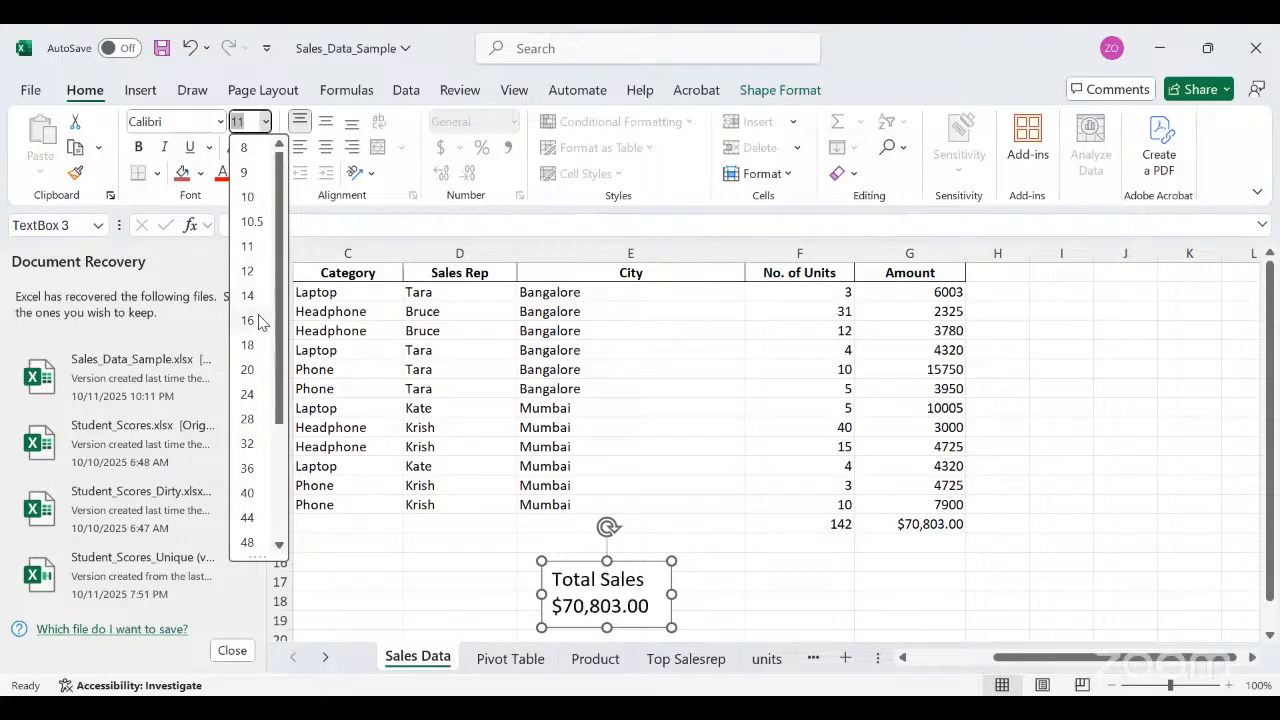
left_click(258, 320)
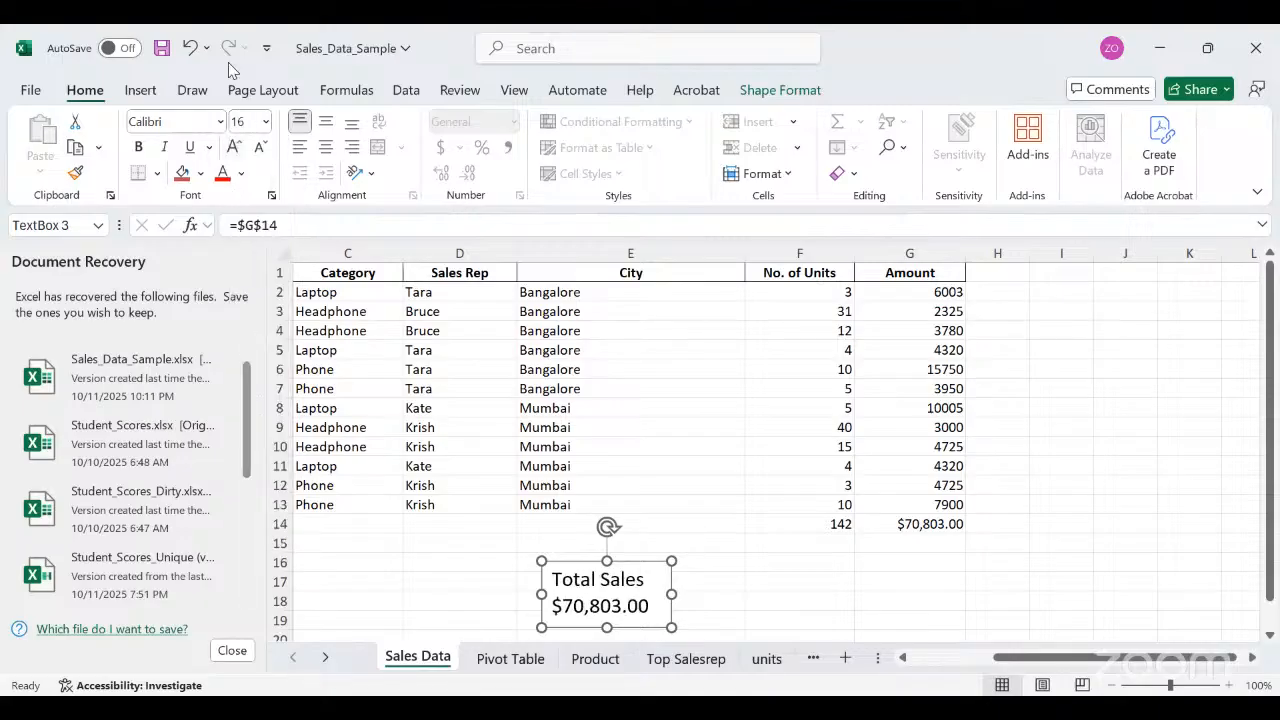
Change the Total Sales text box's font to Times New Roman.
left_click(220, 122)
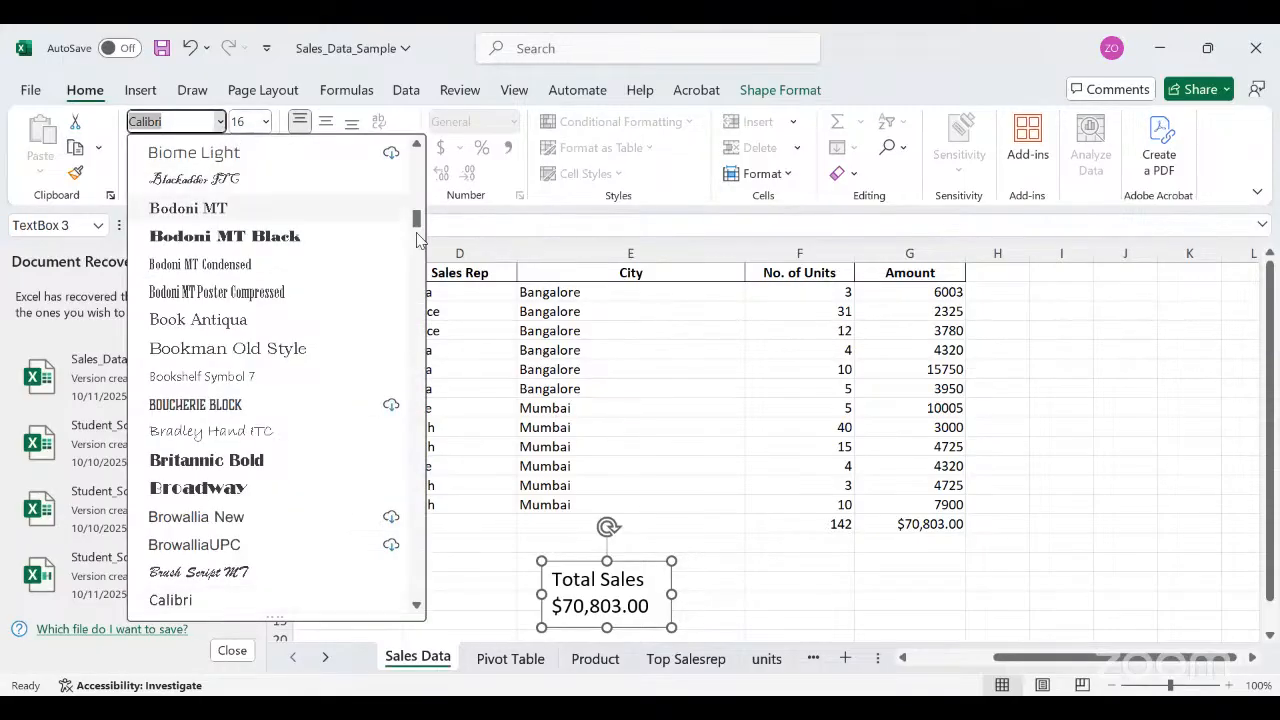
left_click_drag(418, 225, 418, 251)
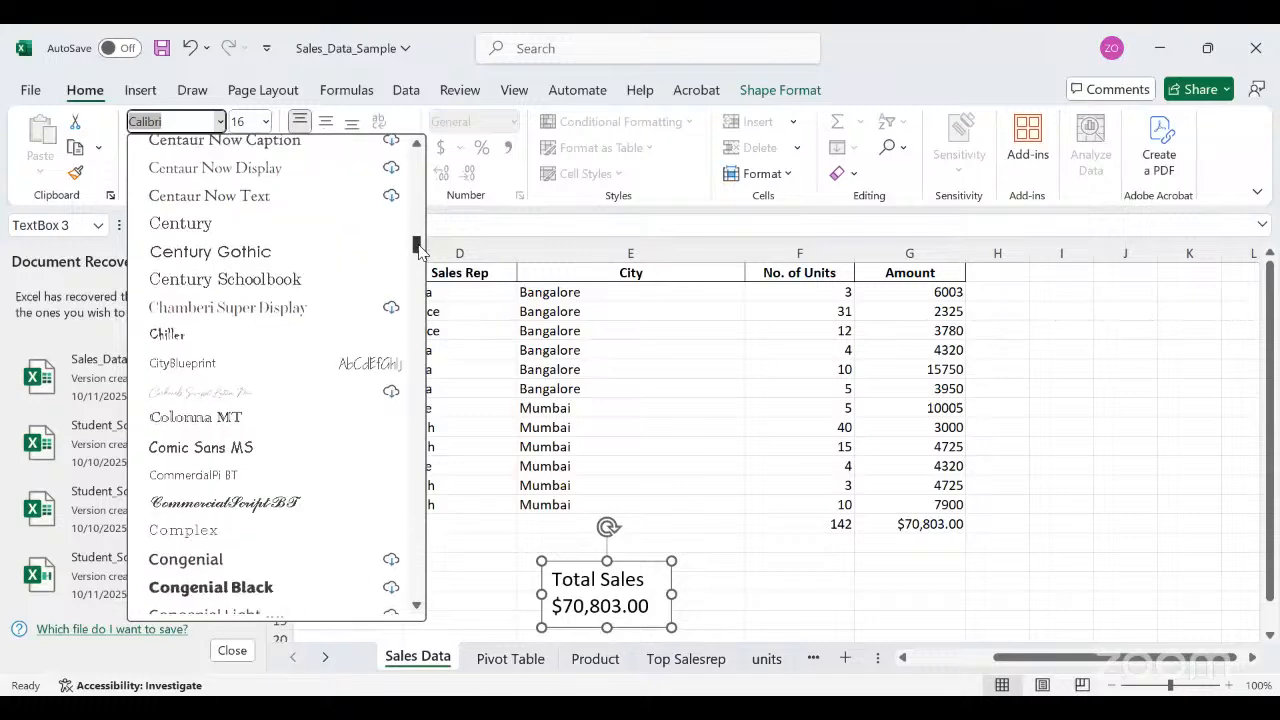
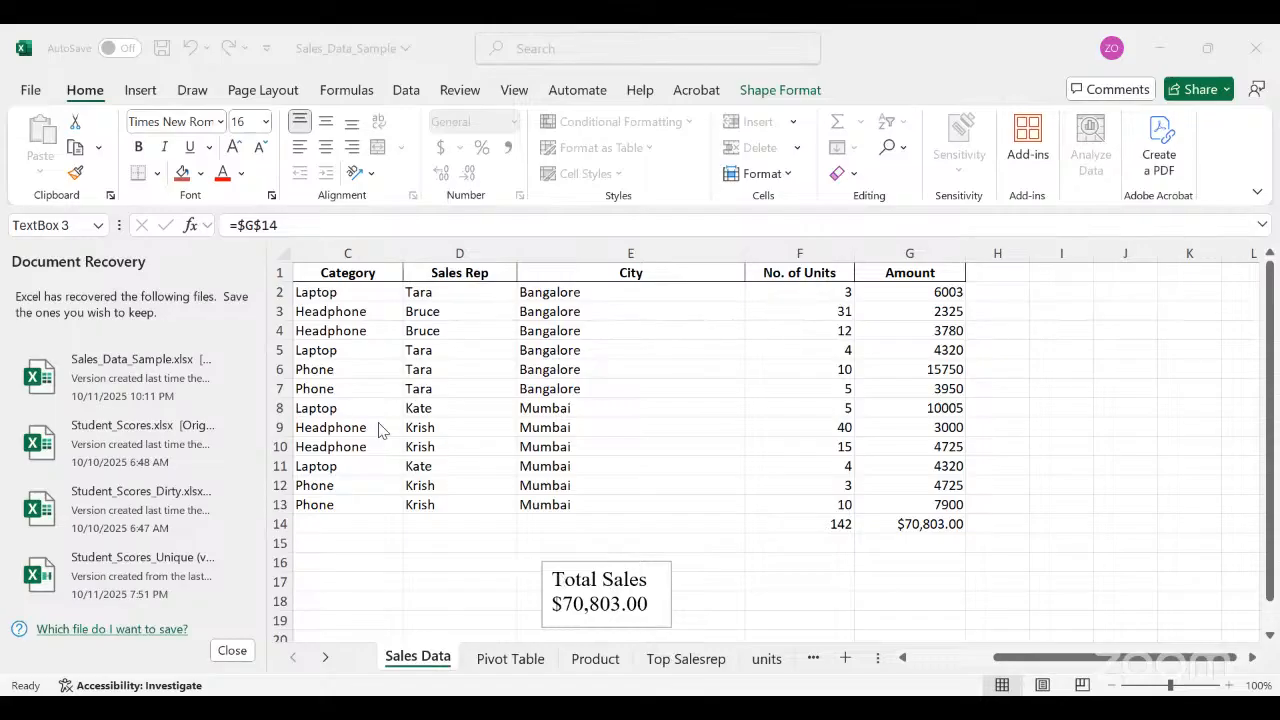
left_click(218, 126)
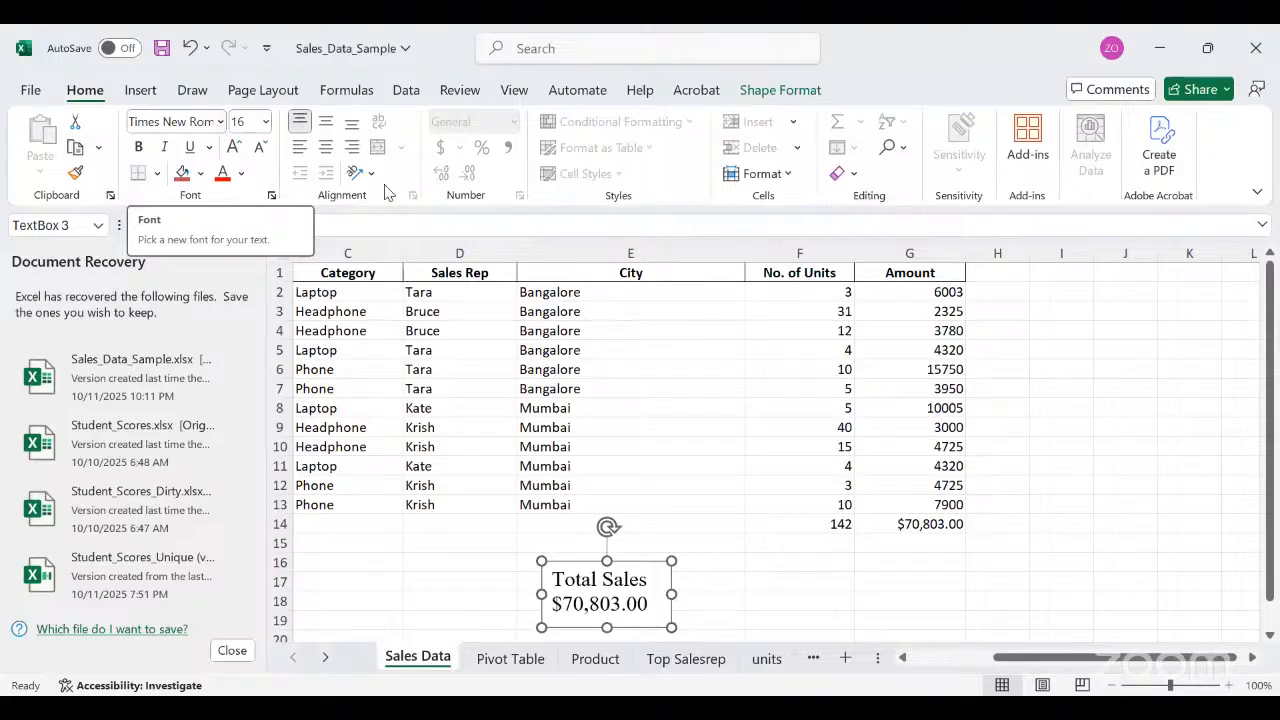
left_click(736, 559)
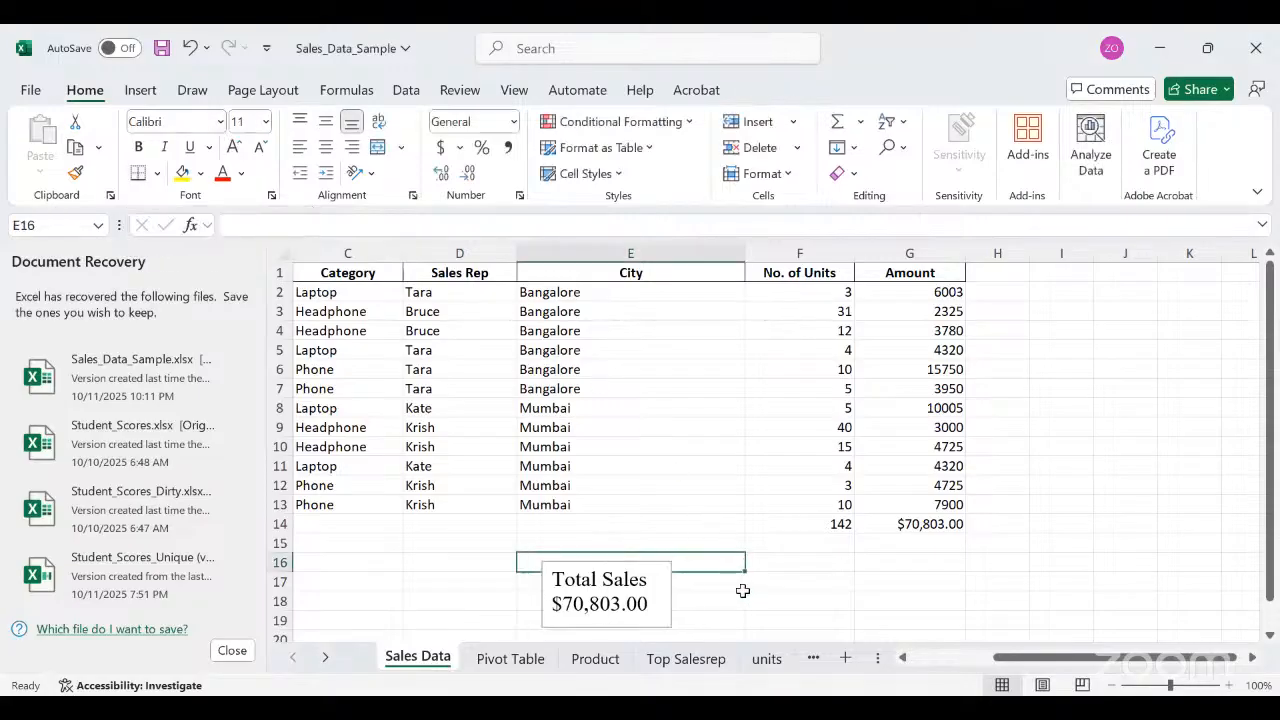
left_click(736, 597)
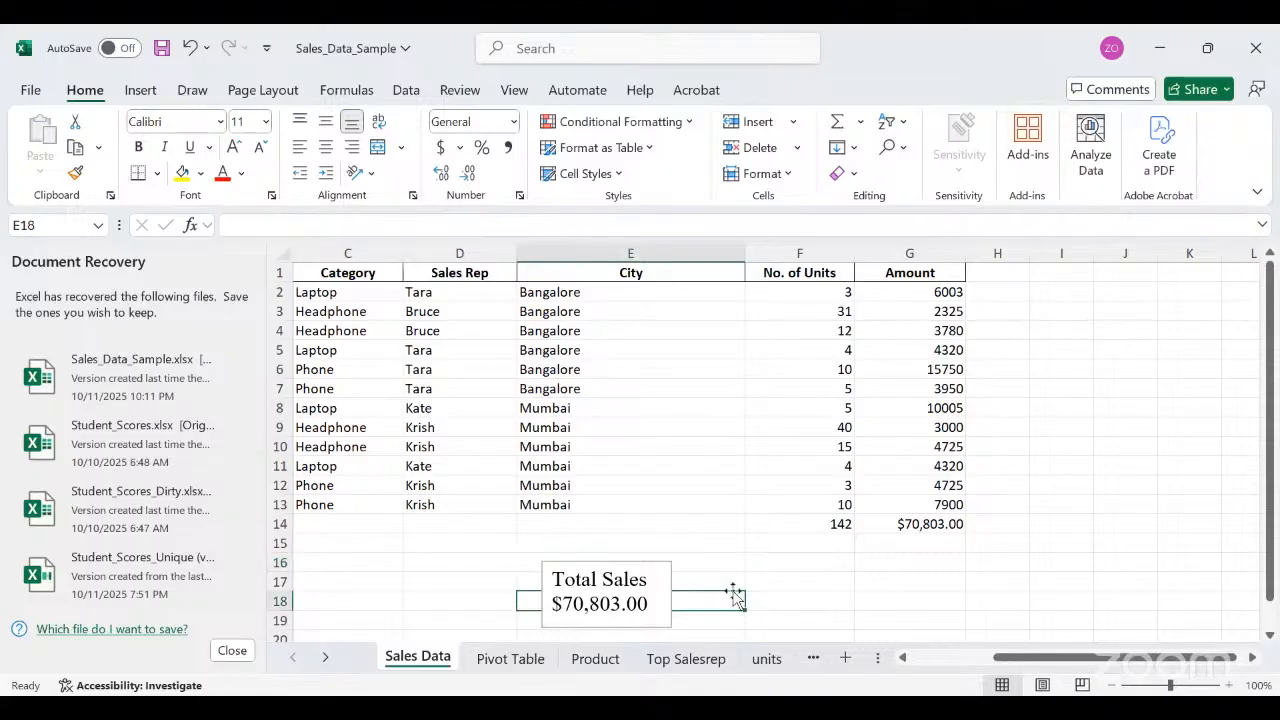
left_click(691, 518)
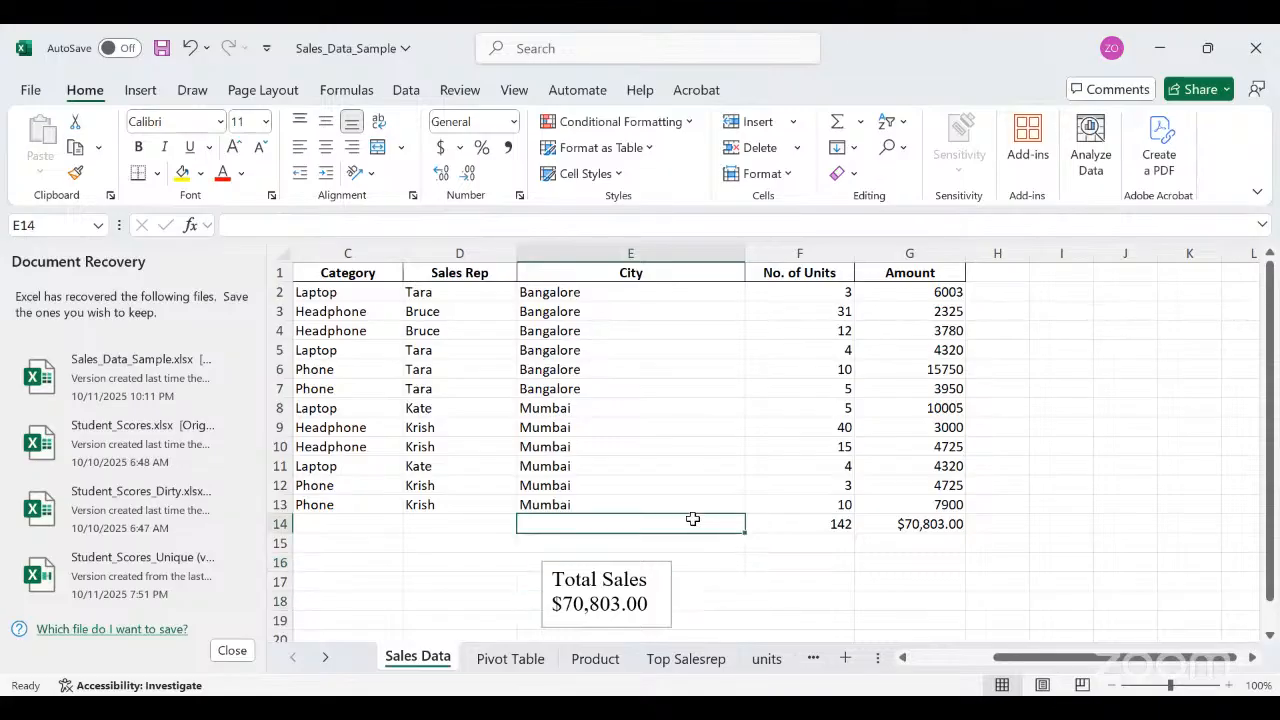
left_click(737, 616)
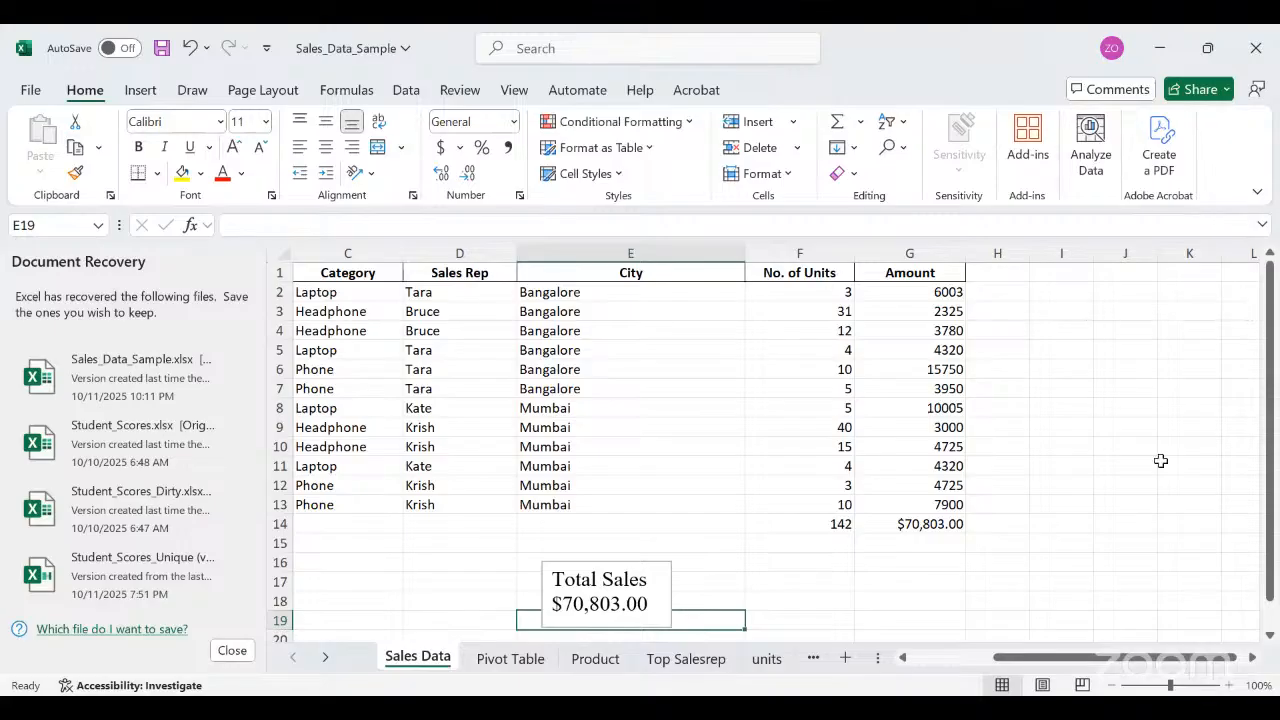
left_click(802, 598)
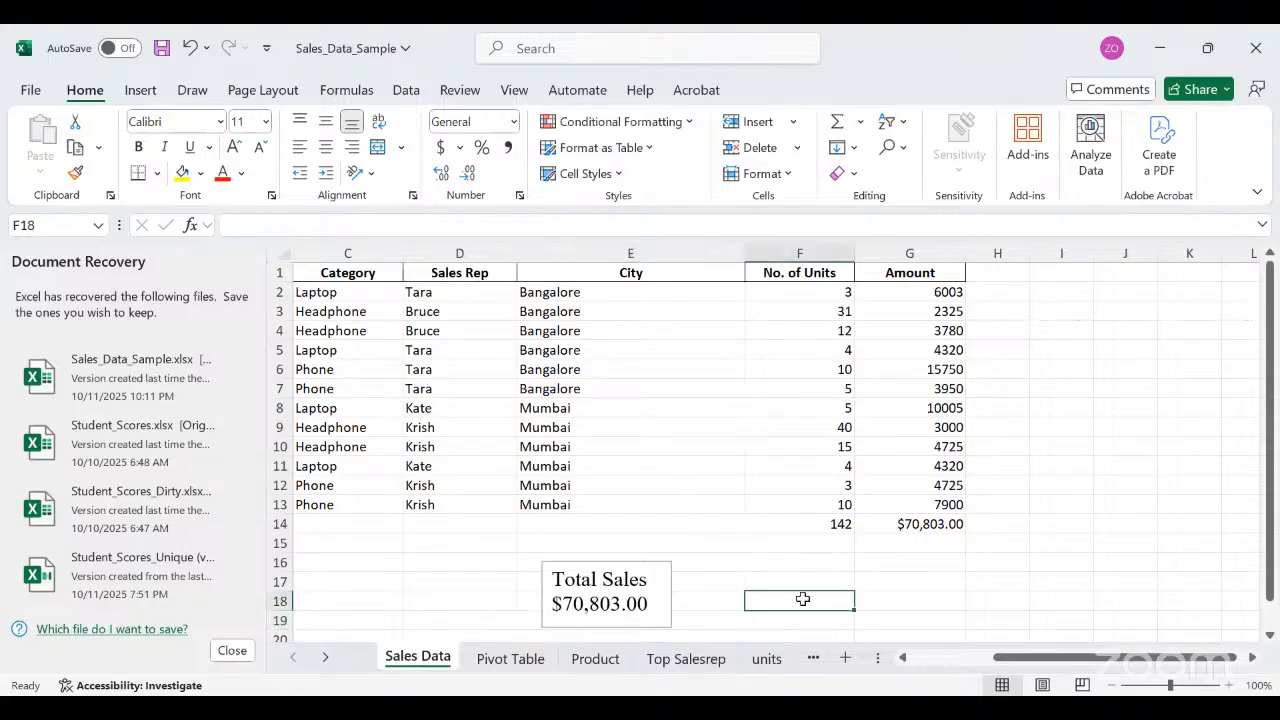
Draw a second text box beside the Total Sales box, below the No. of Units column, spanning about rows 16 to 19.
left_click(136, 89)
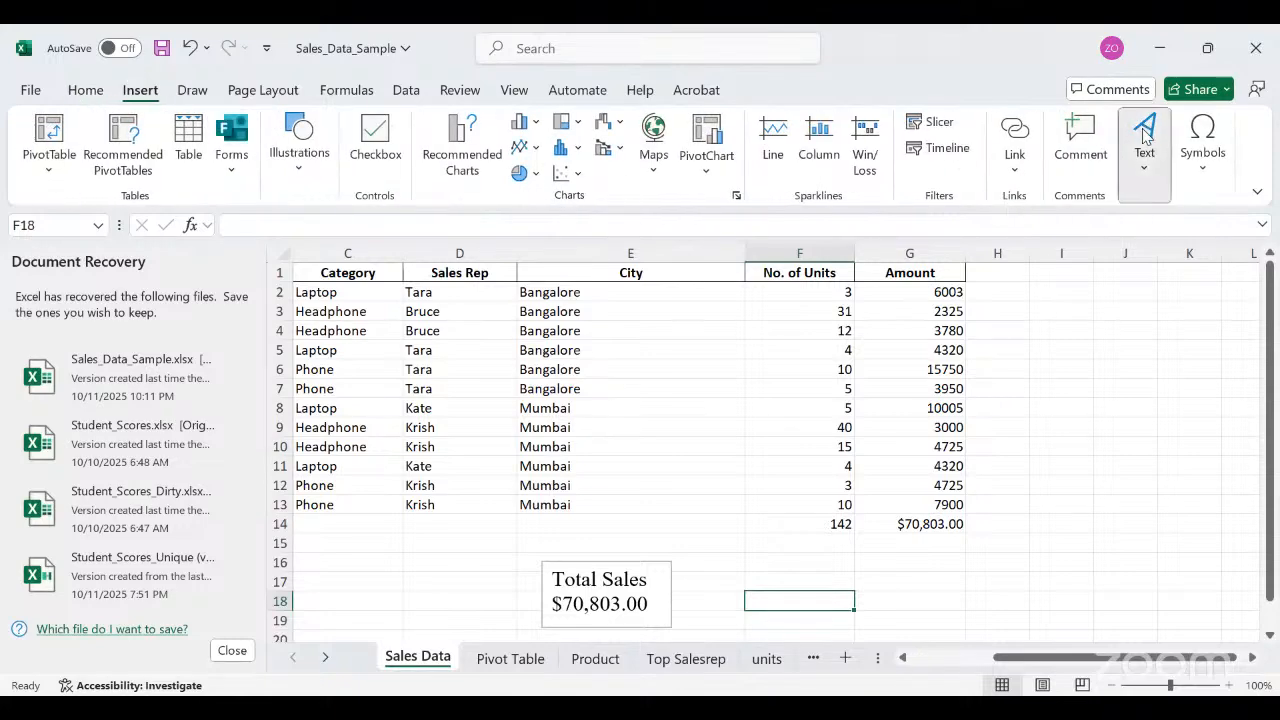
left_click(1145, 136)
left_click(1053, 250)
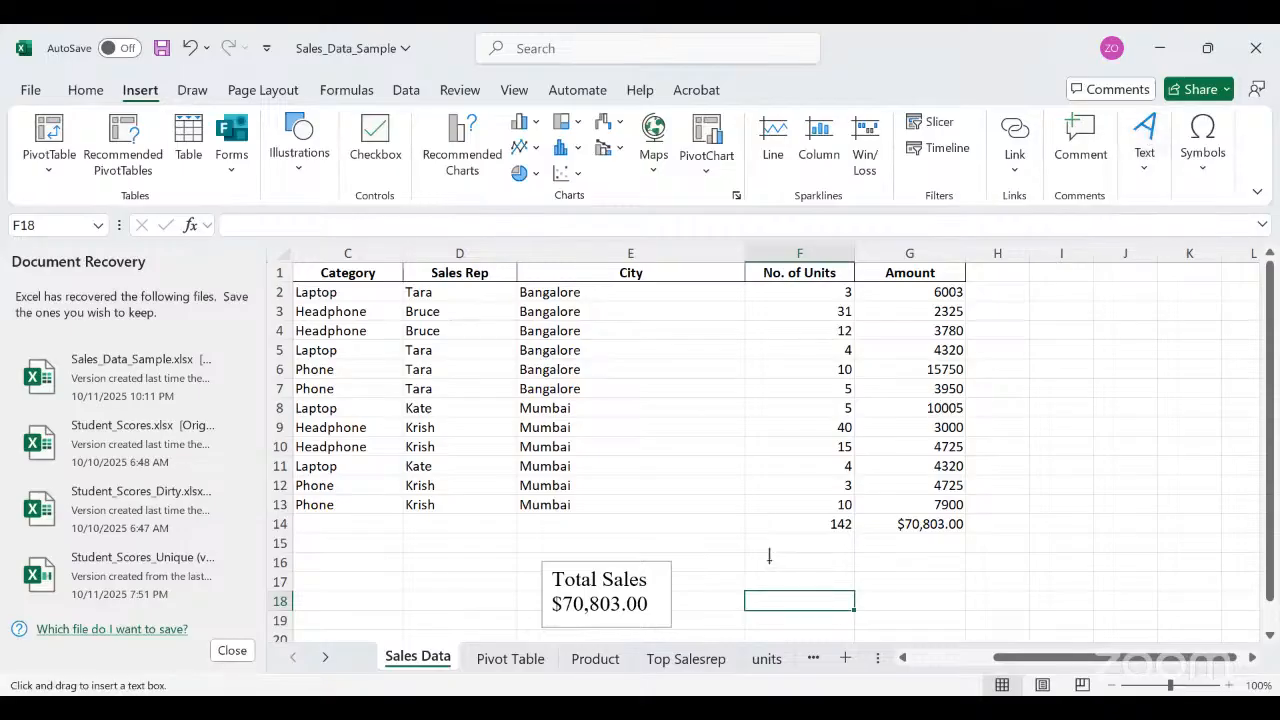
left_click_drag(770, 561, 884, 629)
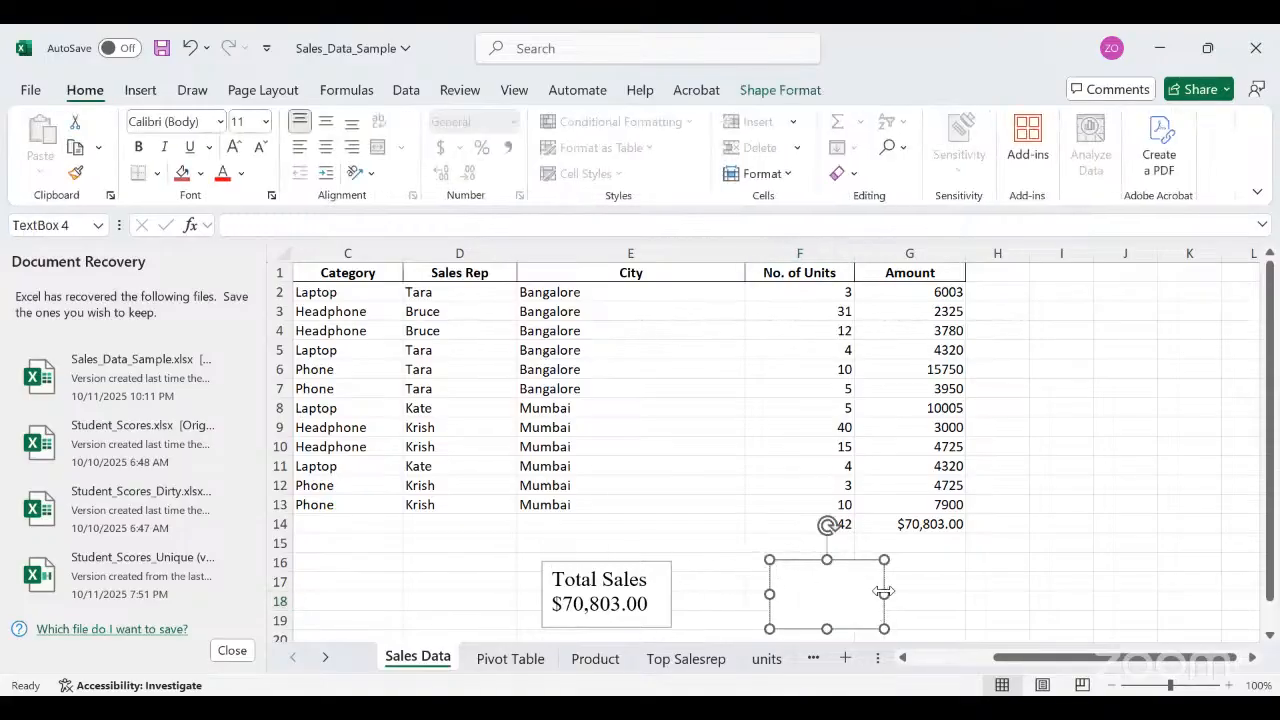
Link the new text box to the No. of Units total with the absolute reference =$F$14.
left_click(258, 226)
type("=")
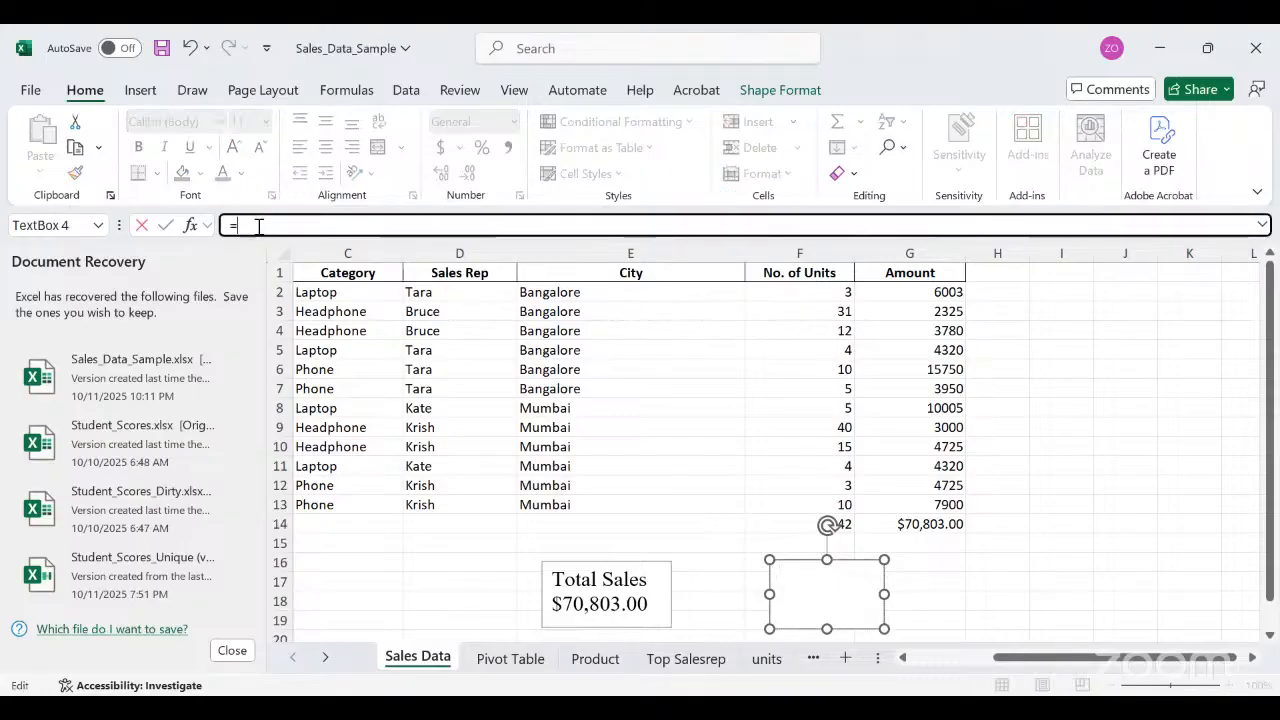
left_click(764, 523)
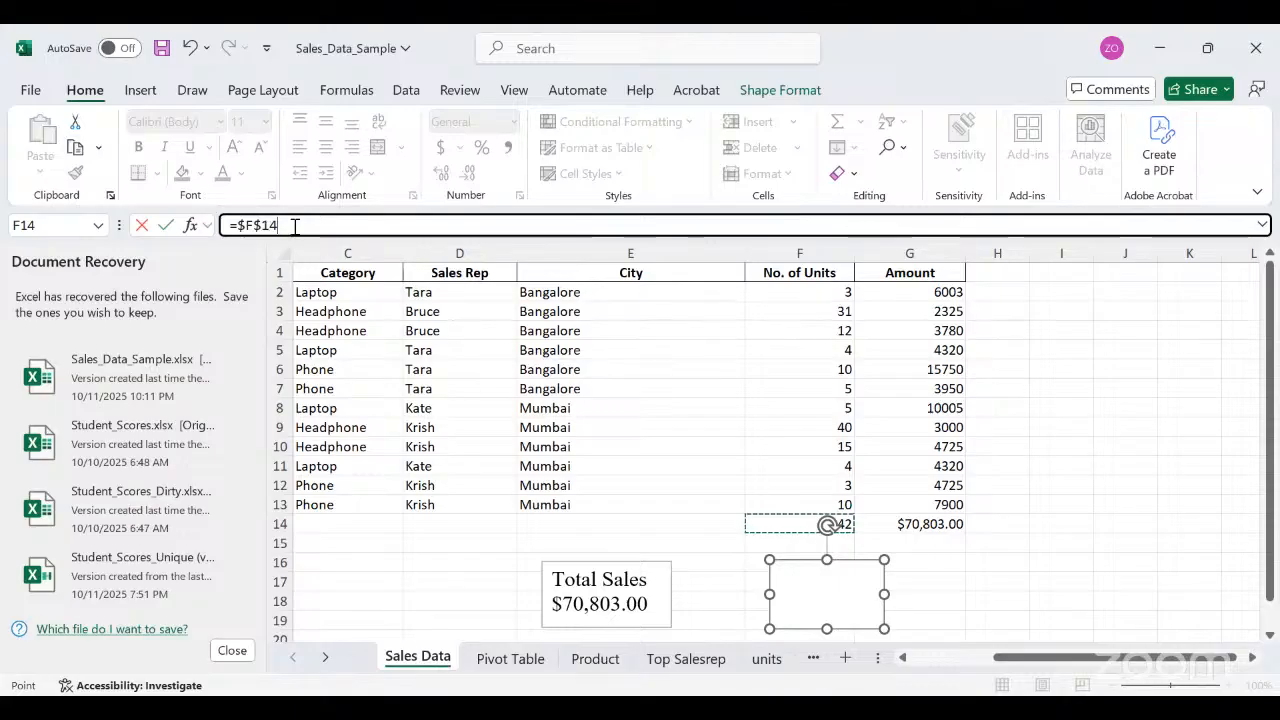
key("Return")
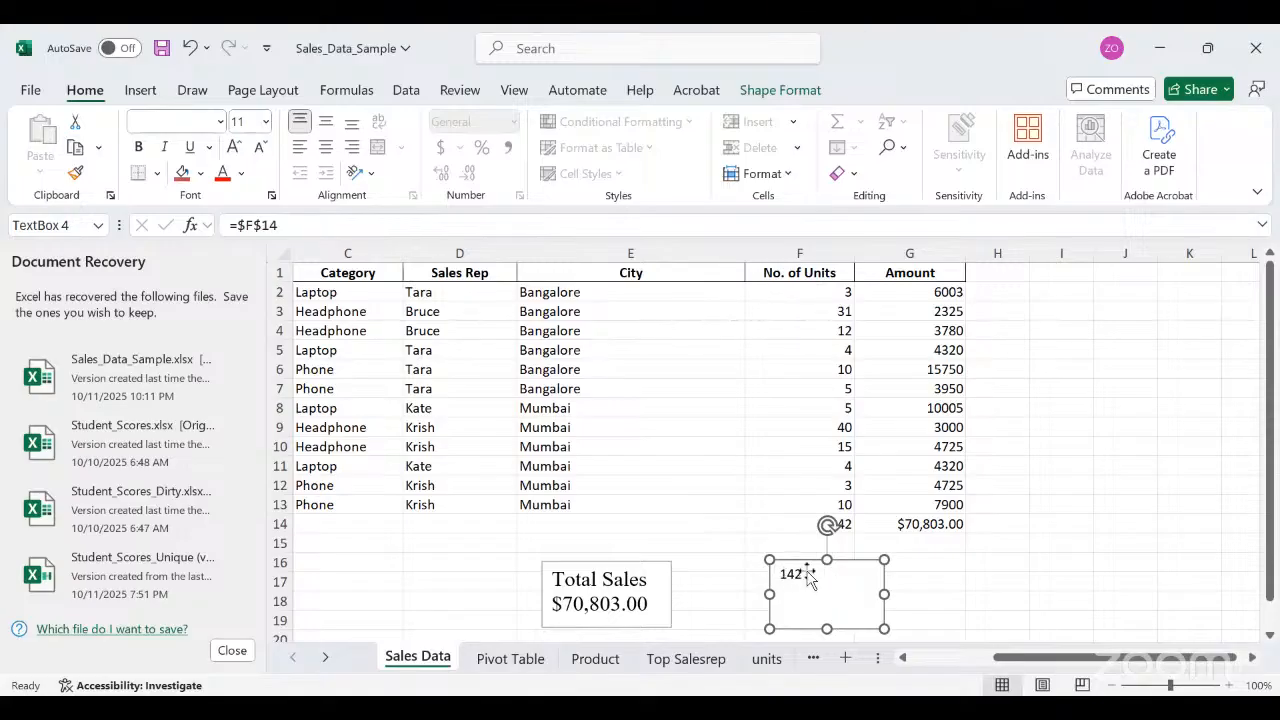
Add the label "Total Units" on its own line above the linked total in the new text box.
left_click(809, 573)
double_click(797, 575)
left_click(797, 576)
type("Total")
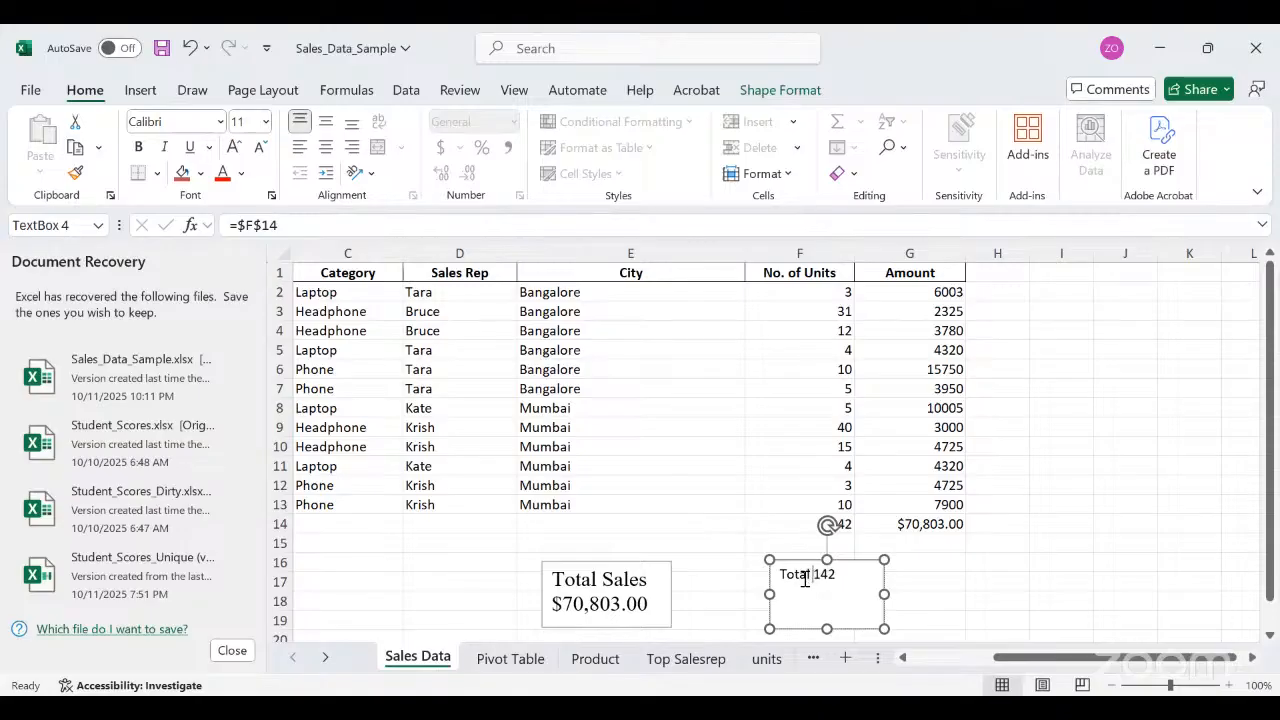
type(" Units")
key("Return")
Set the font size of the Total Units text box to 16.
left_click(267, 122)
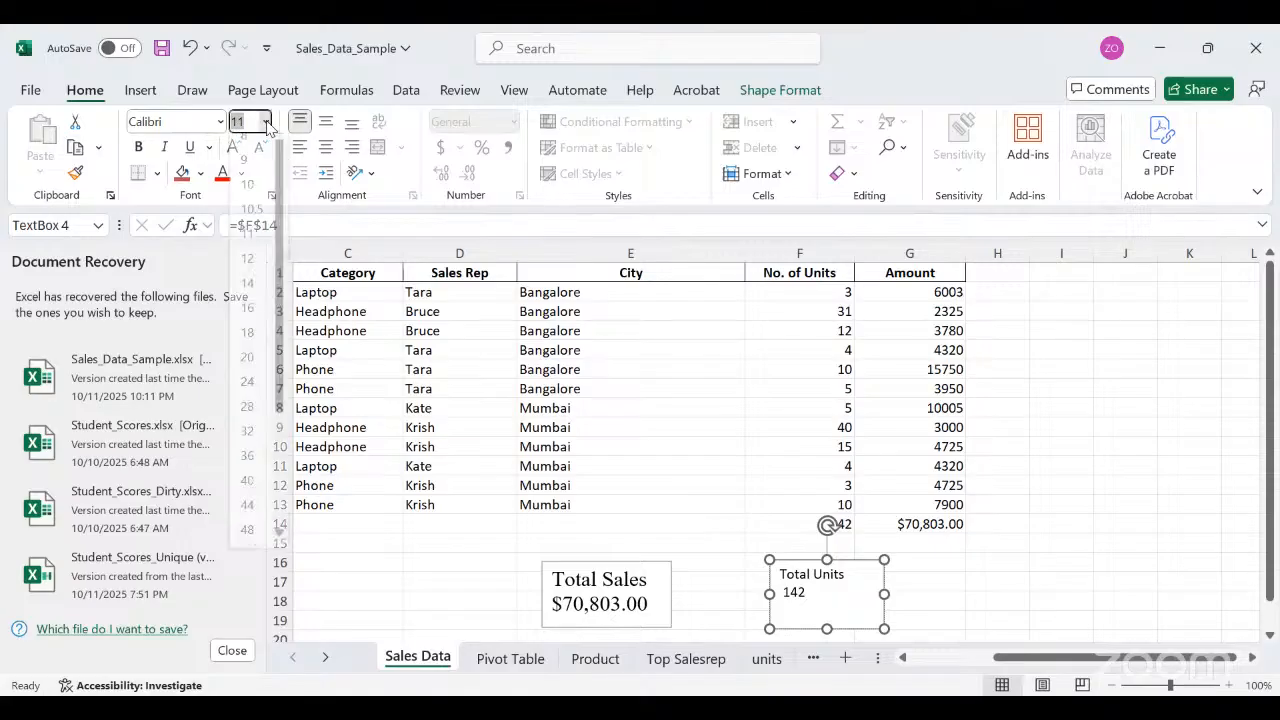
left_click(249, 322)
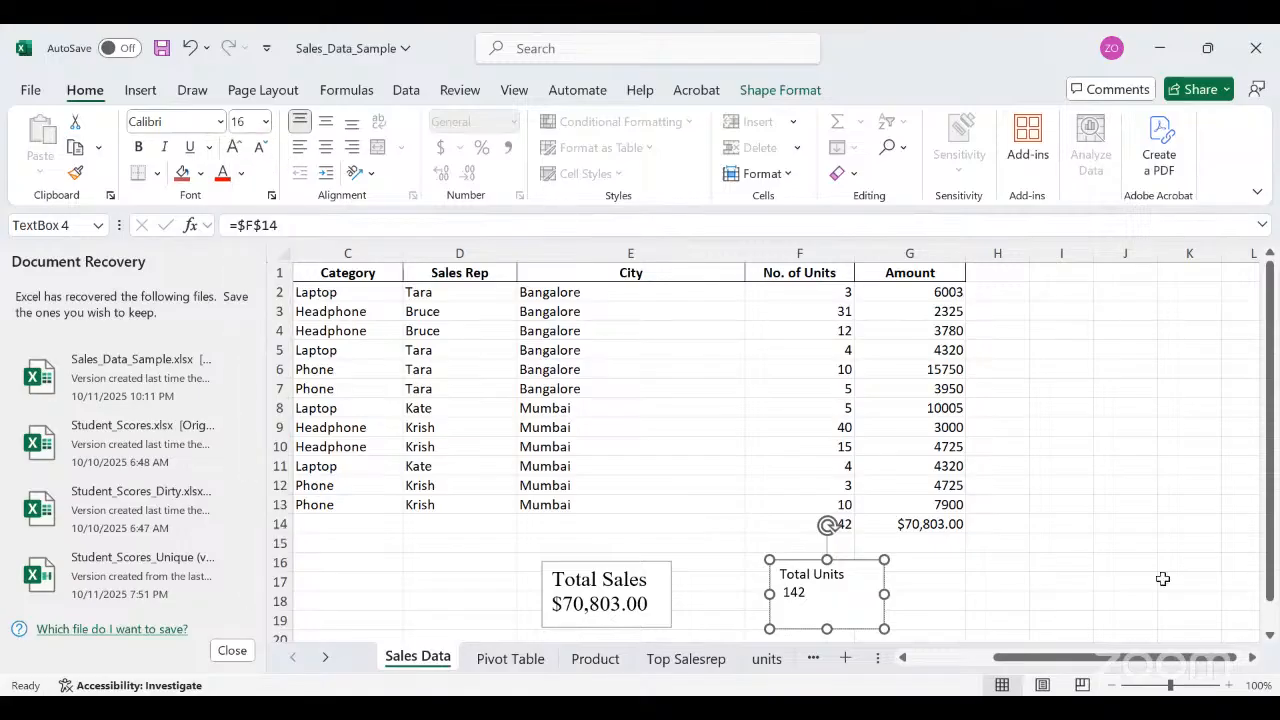
left_click(1029, 597)
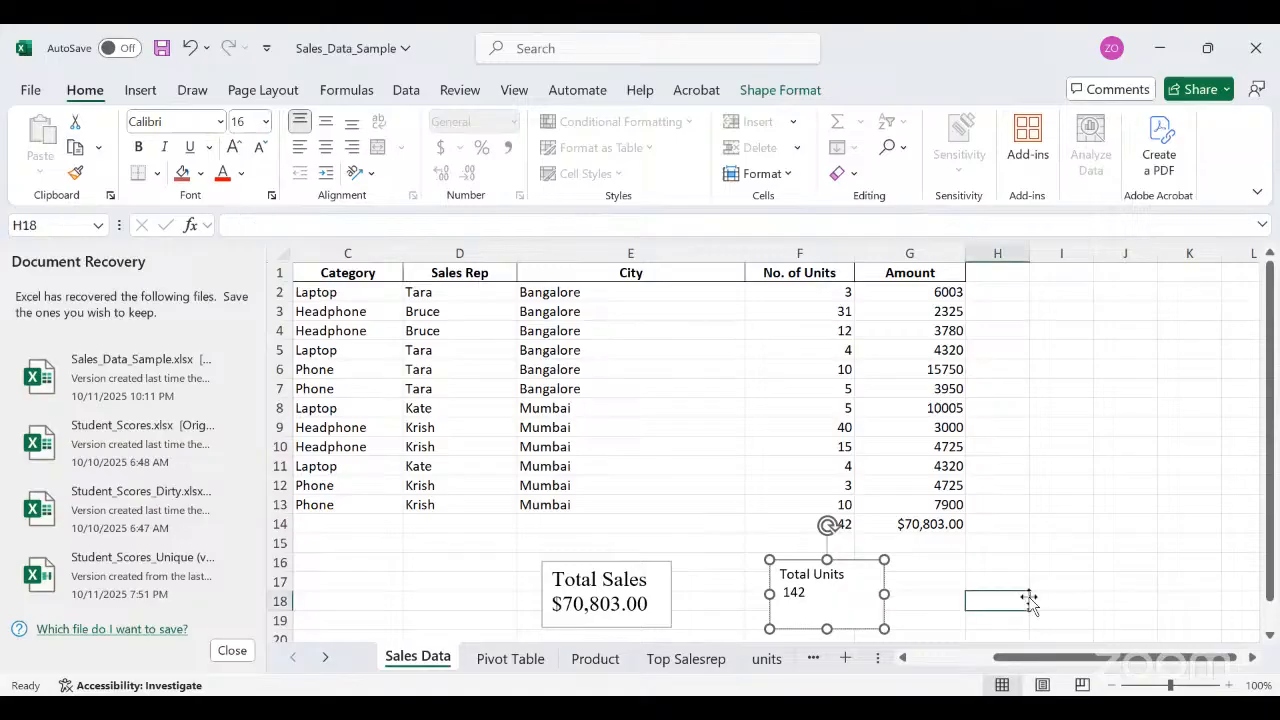
left_click(840, 600)
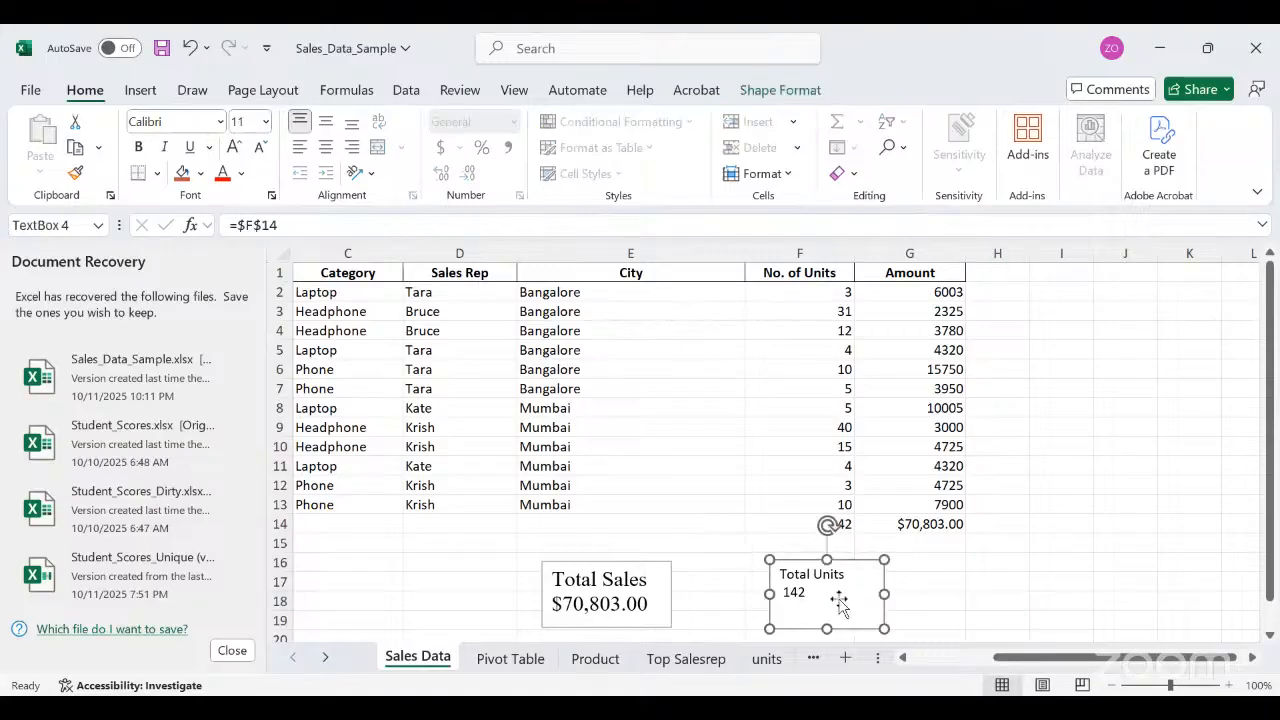
left_click(266, 122)
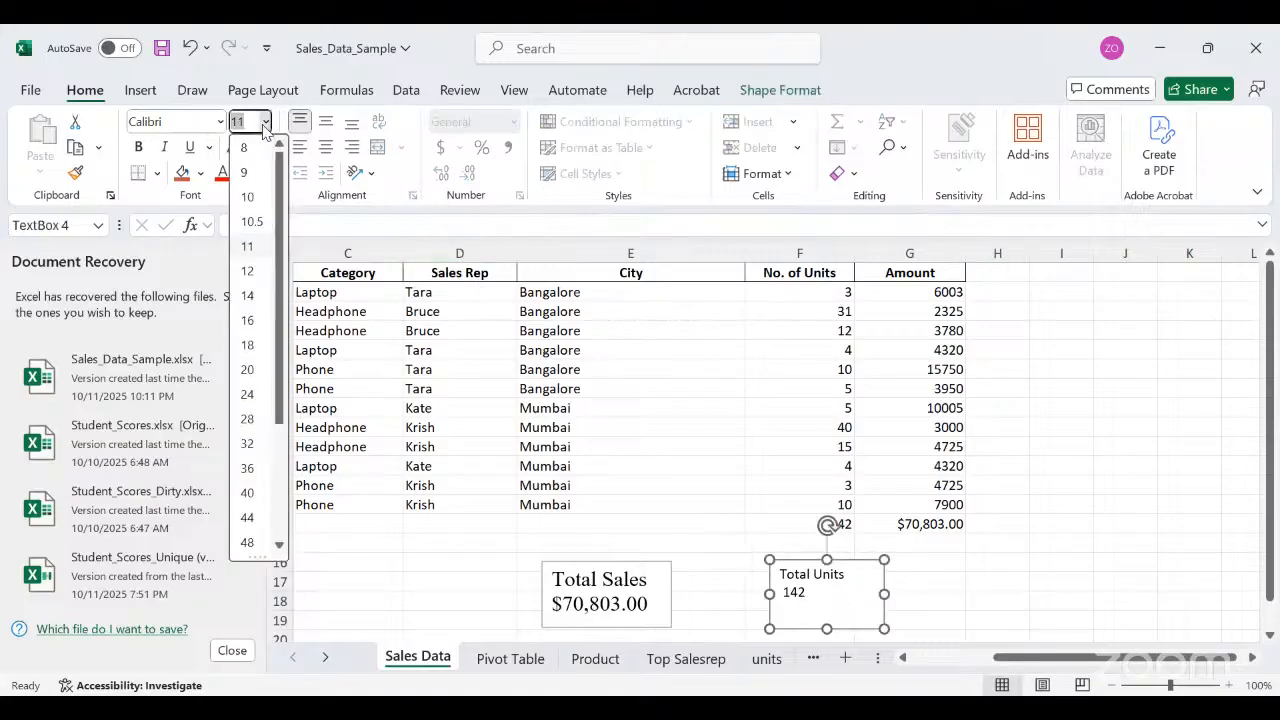
left_click(257, 322)
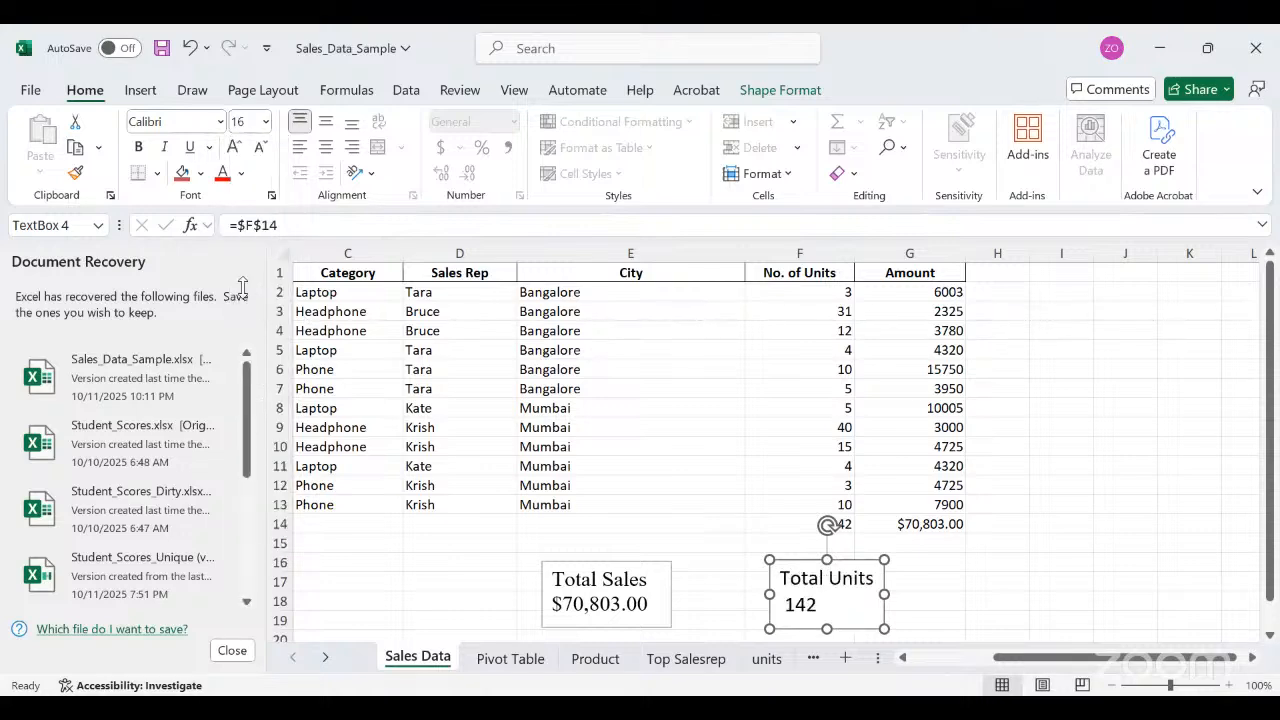
Change the Total Units box's font to Times New Roman and widen the box slightly so the label fits on one line.
left_click(220, 121)
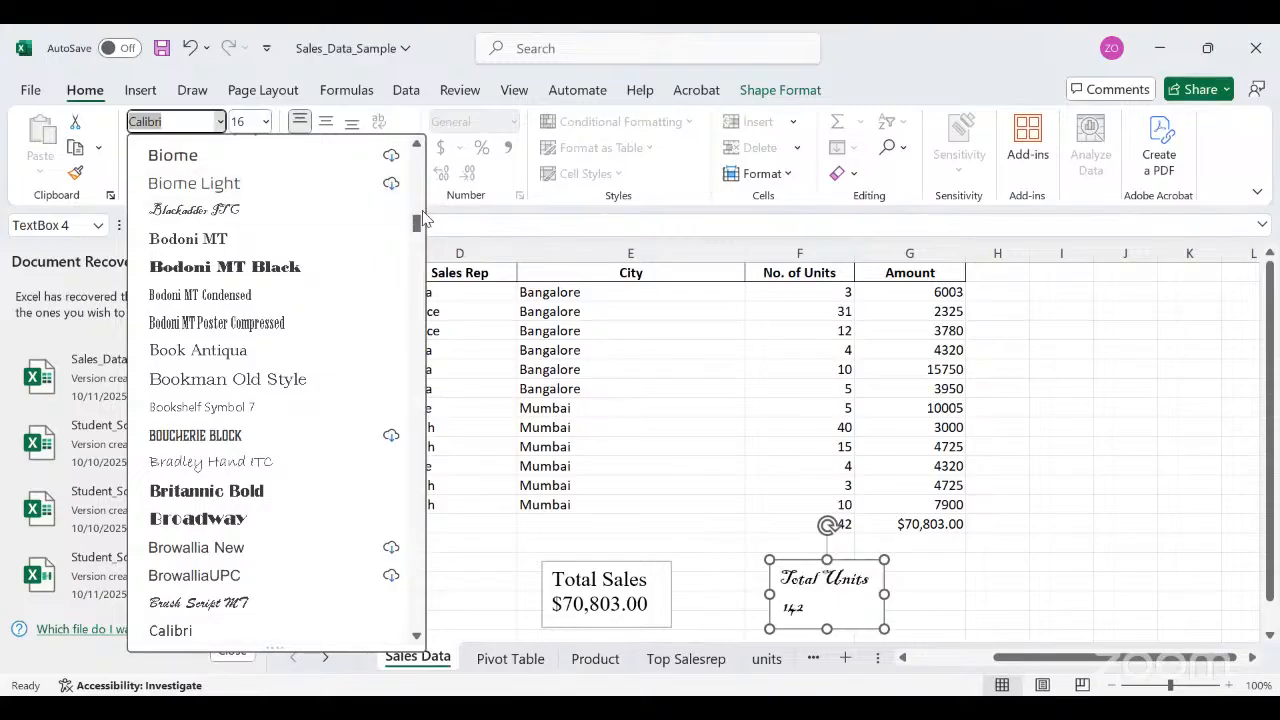
scroll(425, 218, "up", 6)
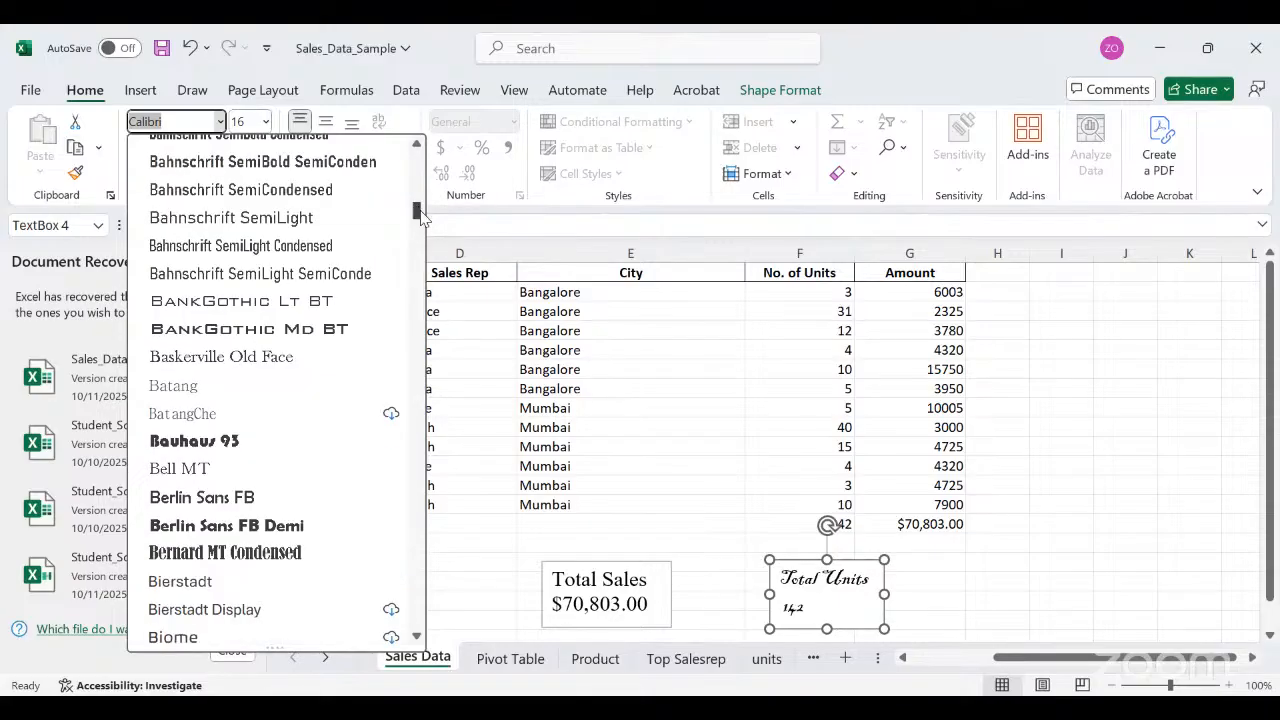
left_click_drag(420, 216, 420, 586)
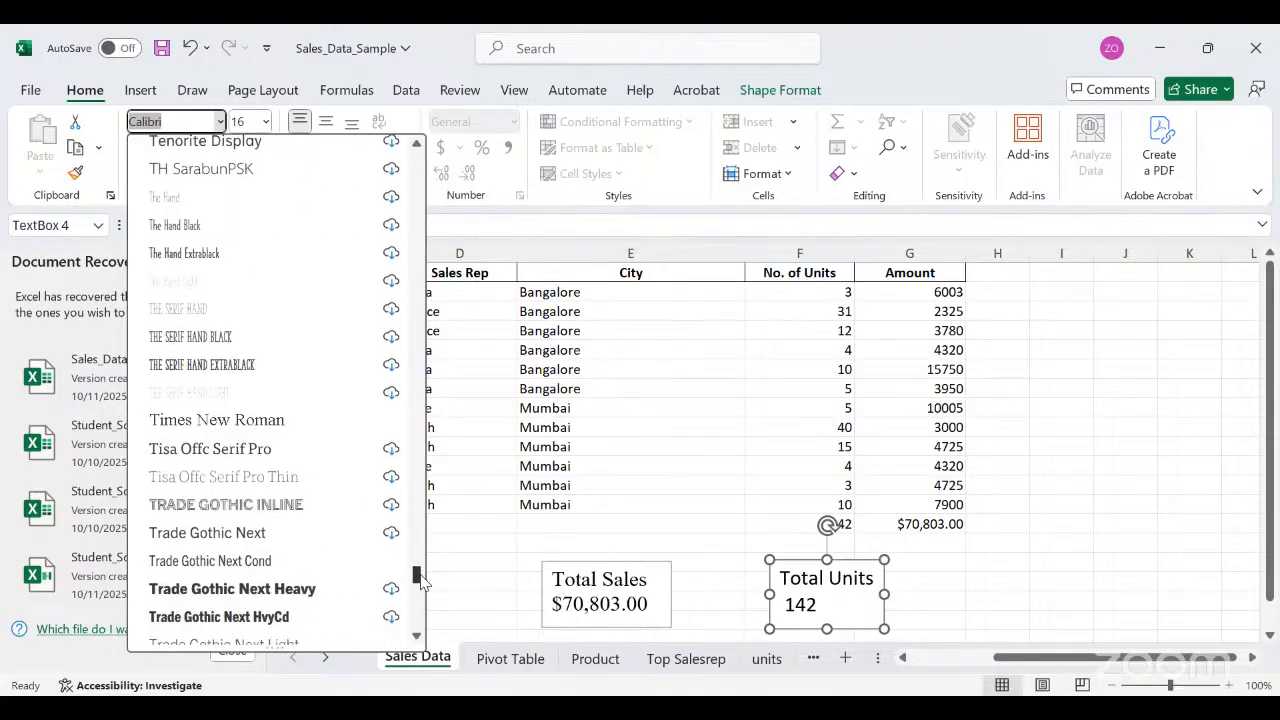
left_click(277, 428)
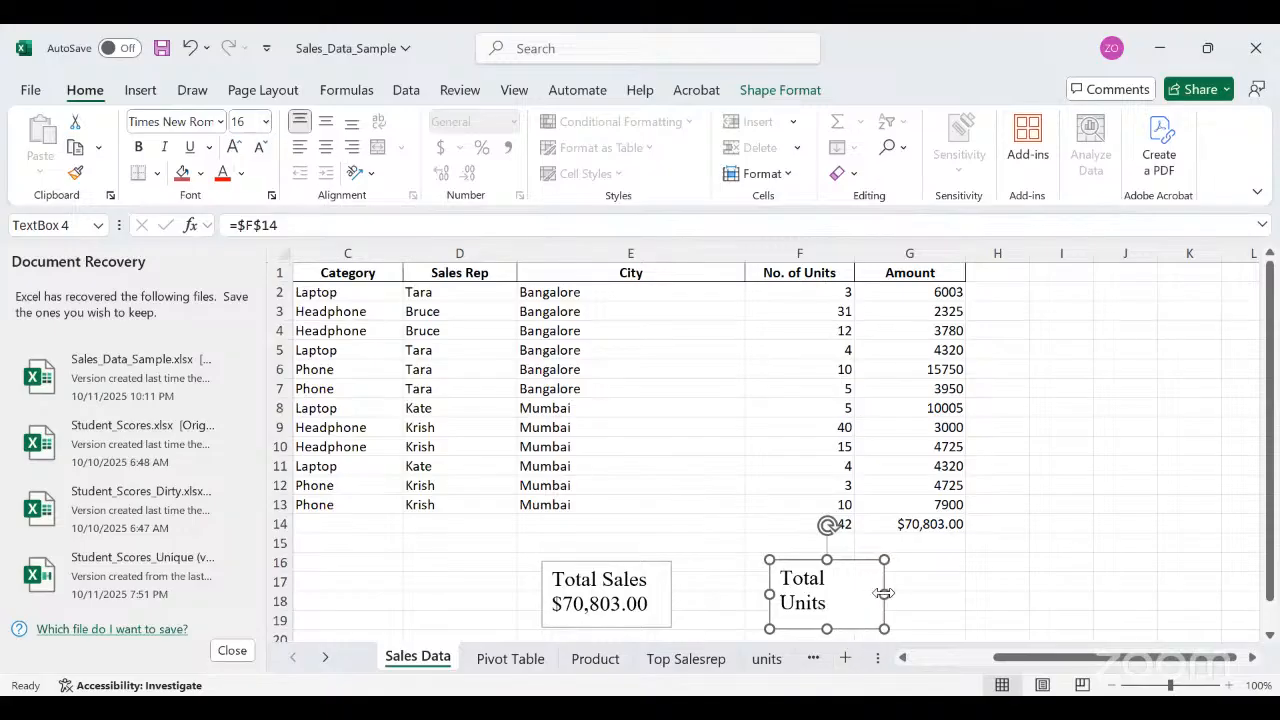
mouse_move(884, 593)
left_mouse_down()
mouse_move(910, 590)
mouse_move(897, 587)
left_mouse_up()
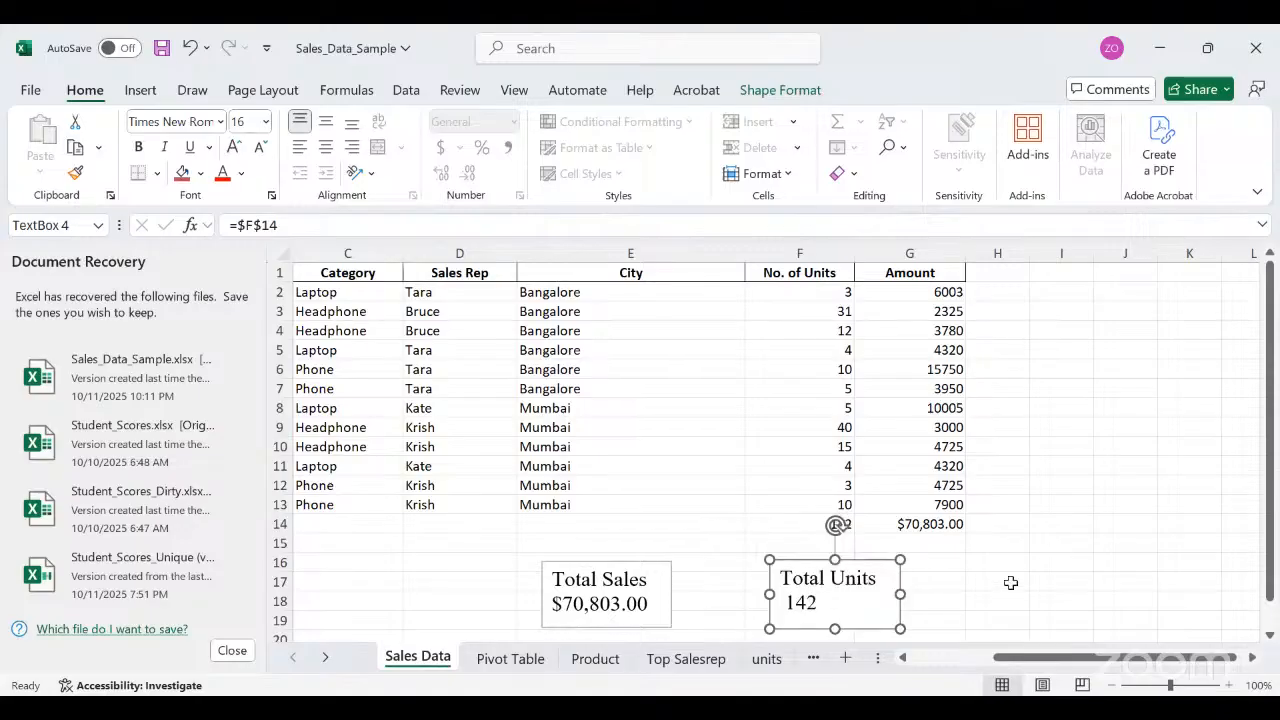
left_click(1010, 582)
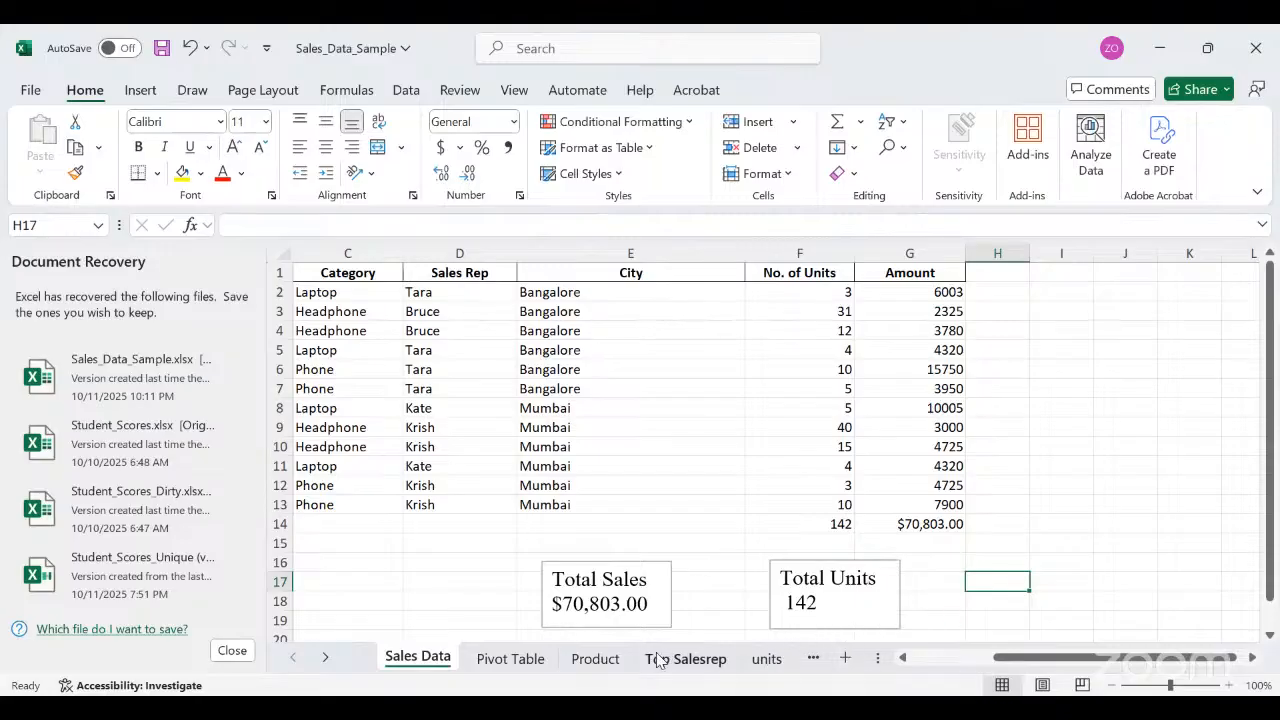
Look at the sample dashboard on Sheet7, and insert a new blank worksheet before the Price by City sheet.
left_click(325, 657)
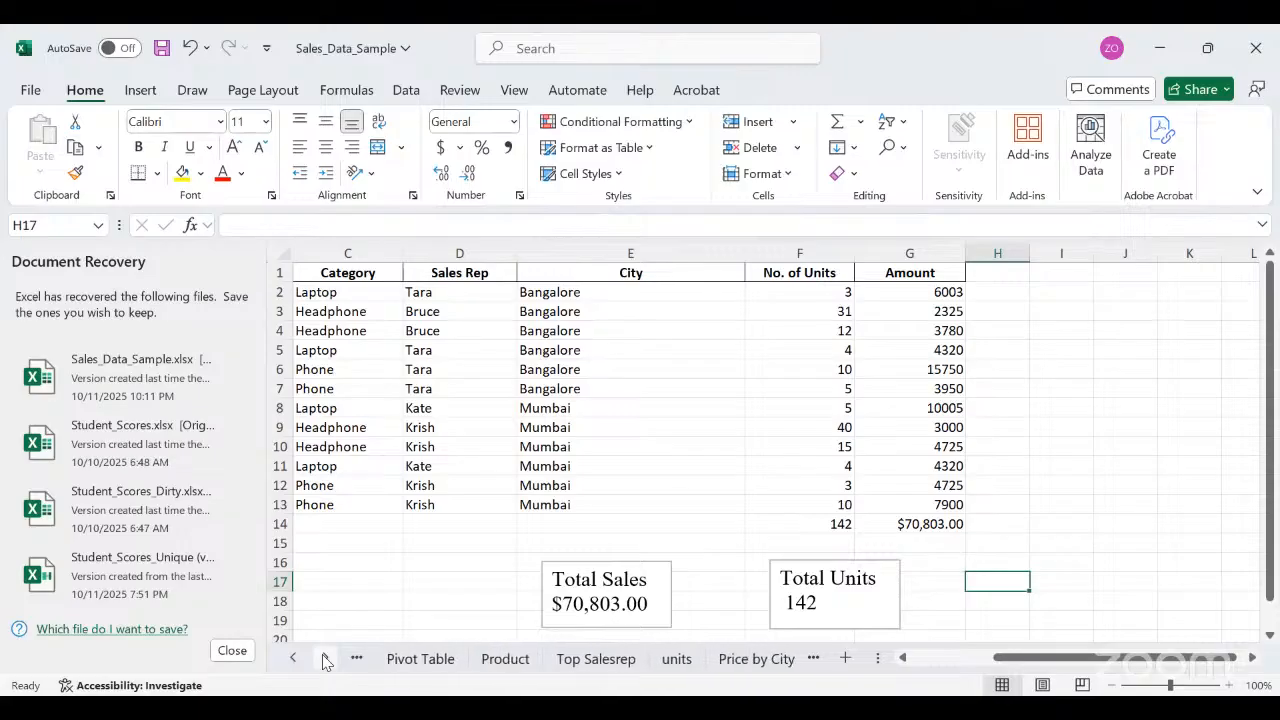
left_click(325, 657)
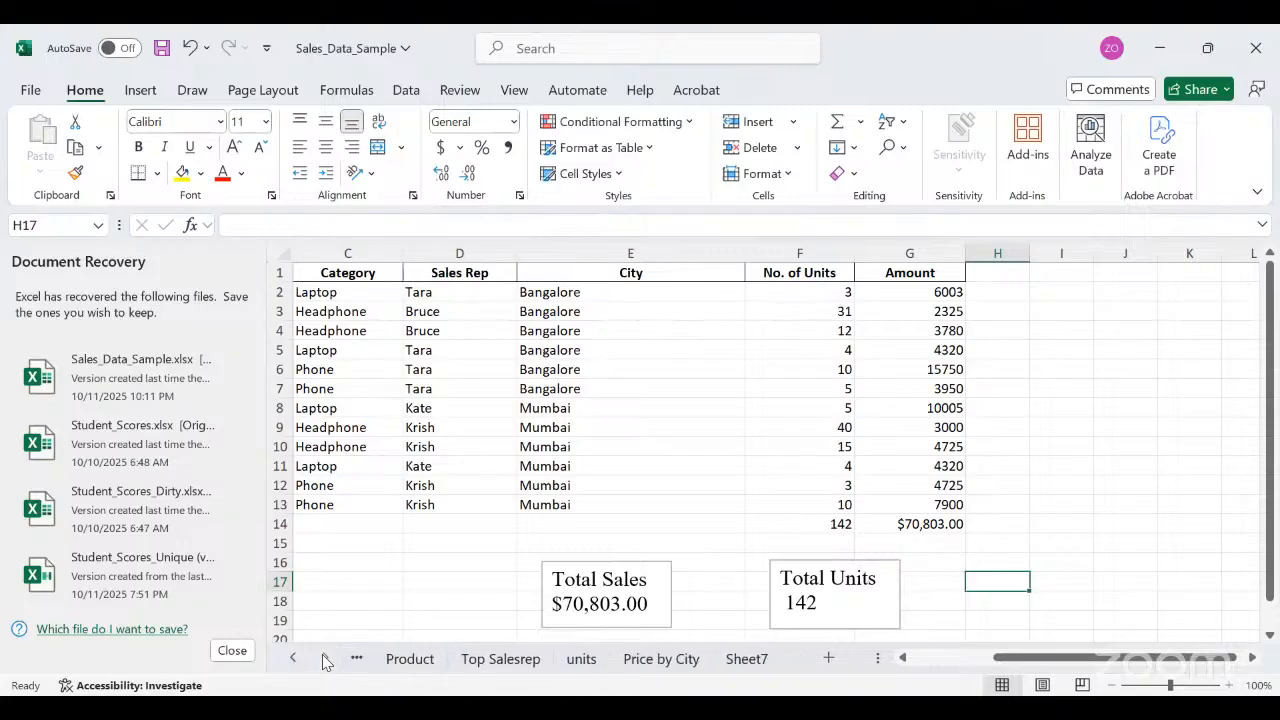
left_click(760, 665)
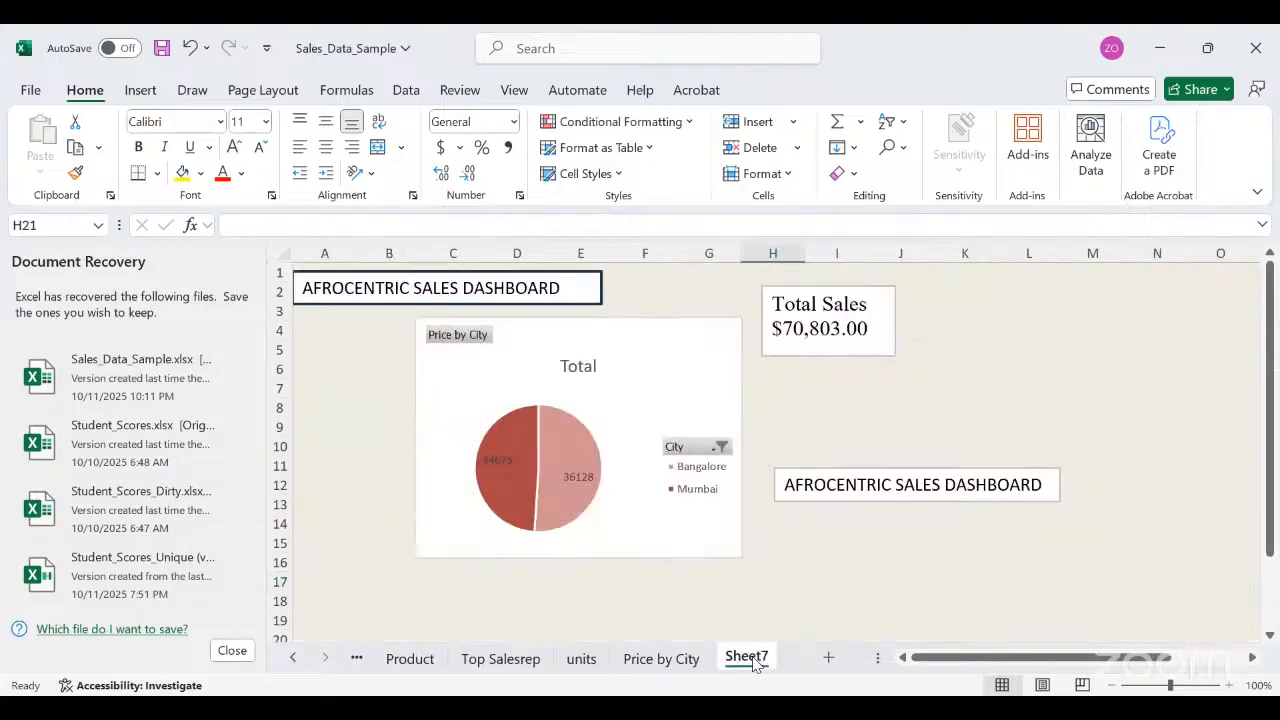
left_click(692, 666)
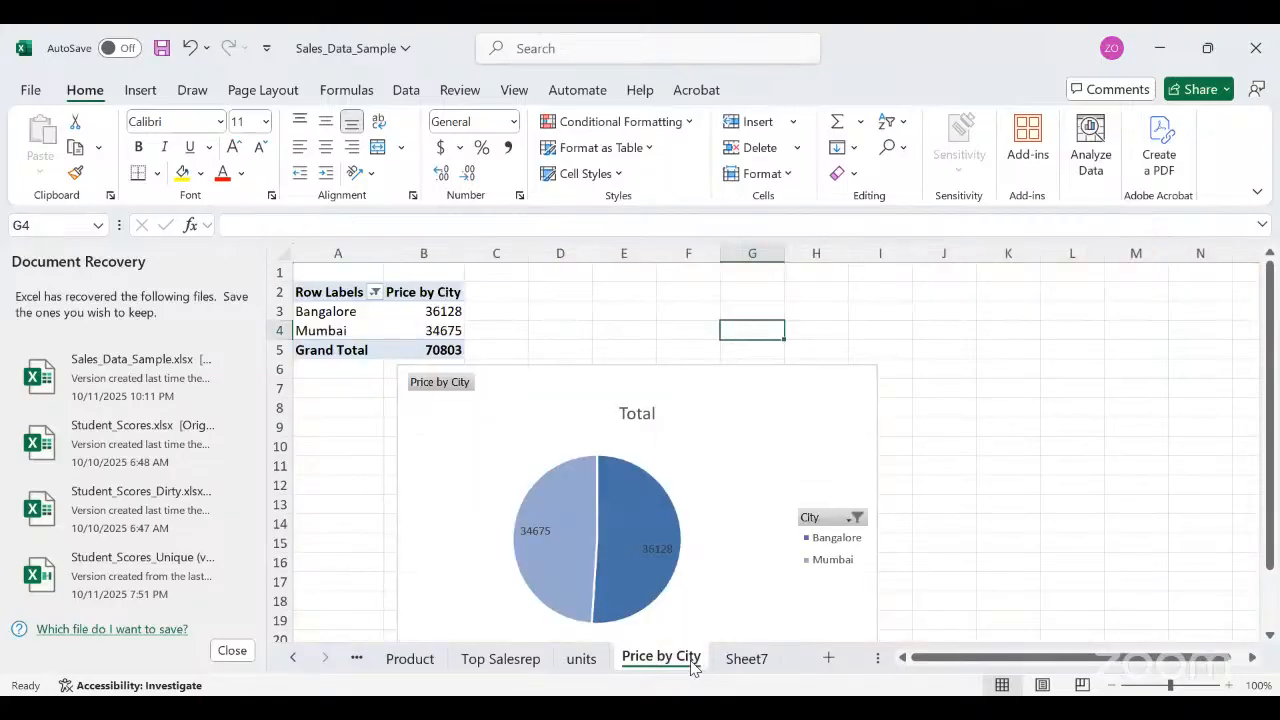
right_click(692, 667)
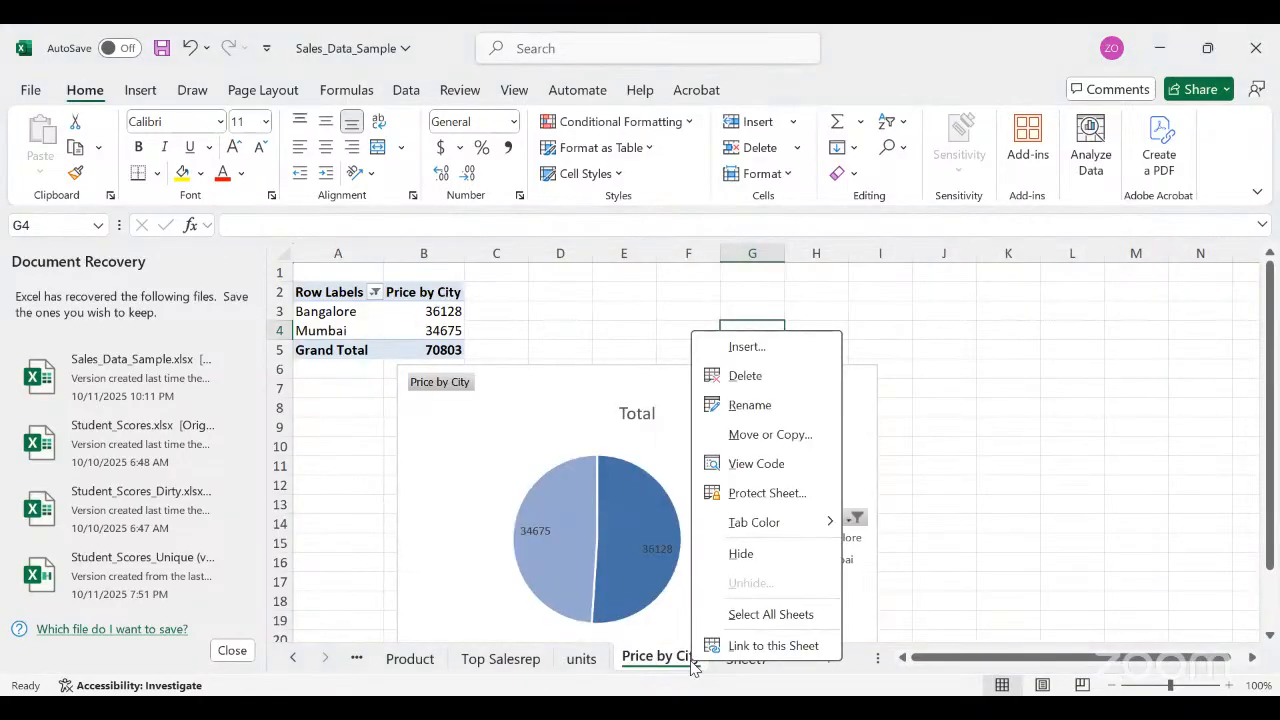
left_click(755, 356)
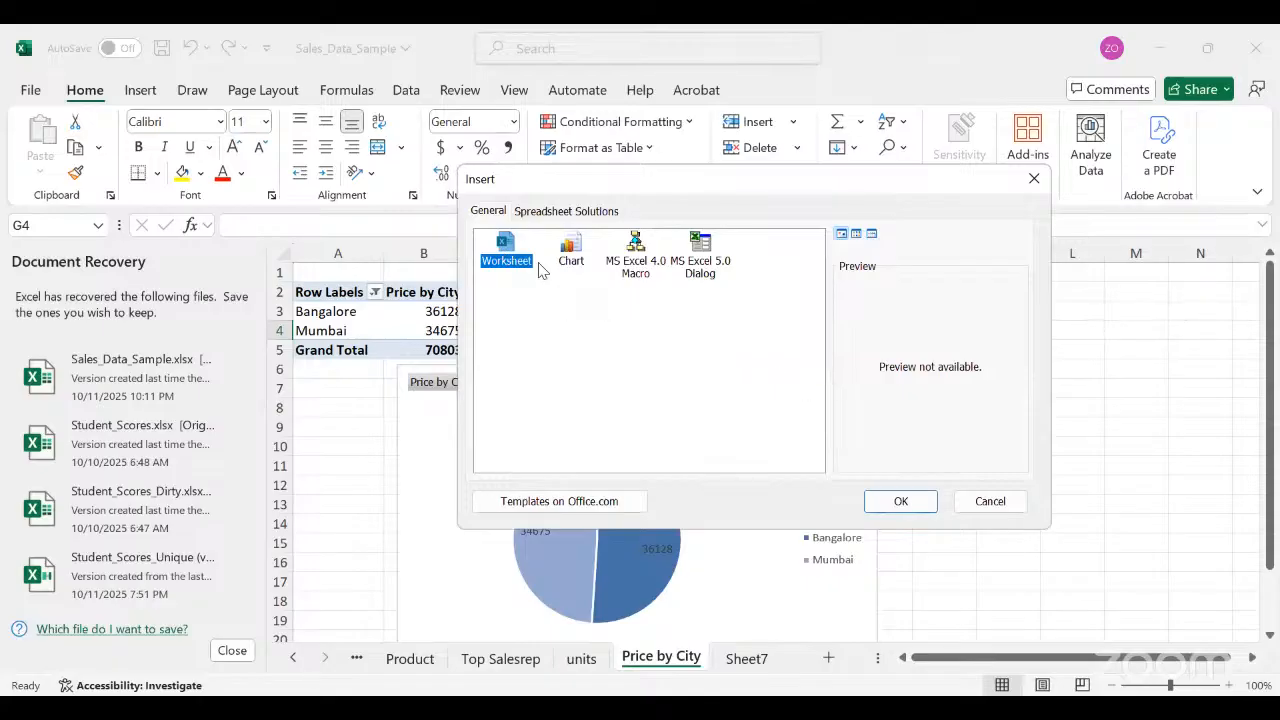
left_click(901, 502)
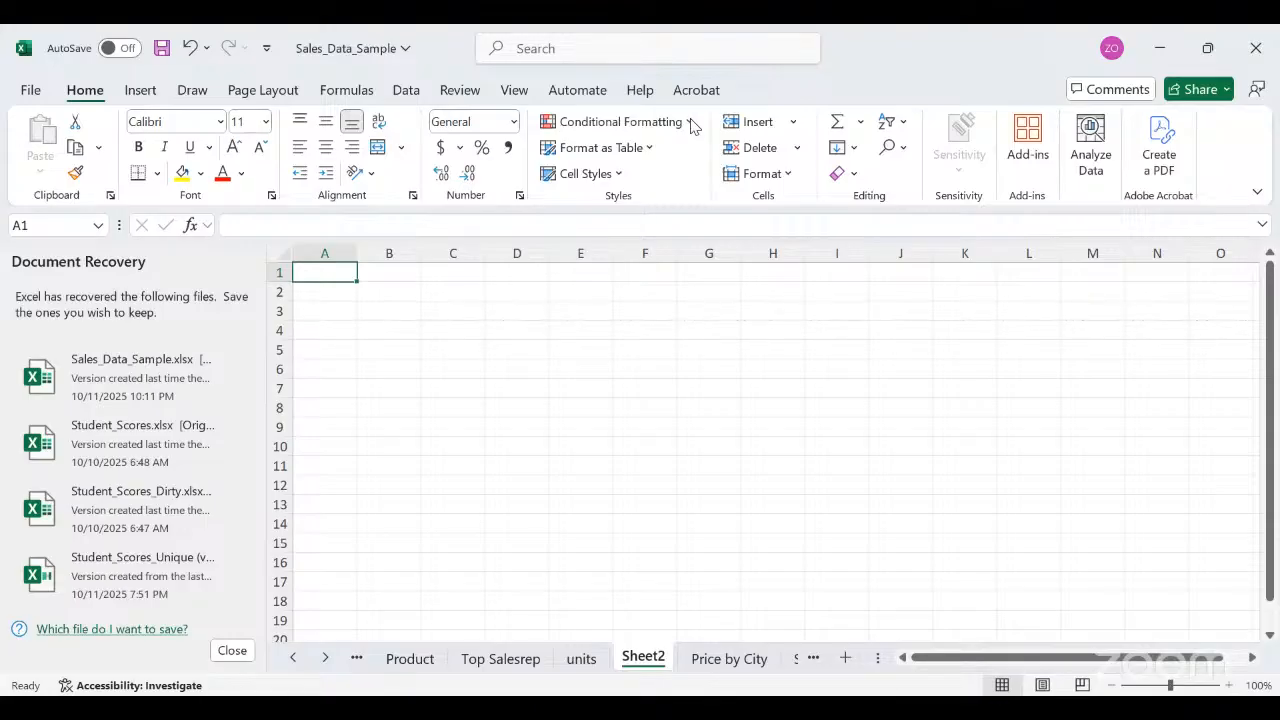
Hide the formula bar while on the new blank Sheet2.
left_click(882, 140)
left_click(515, 92)
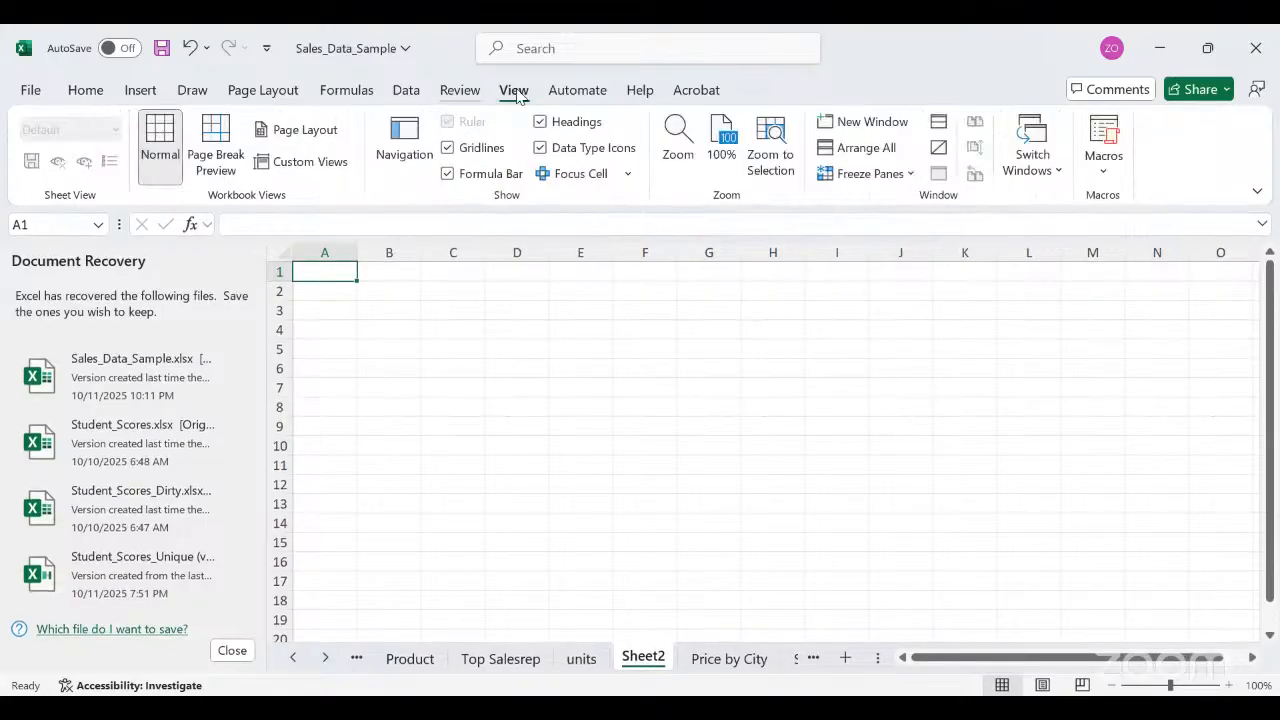
left_click(448, 174)
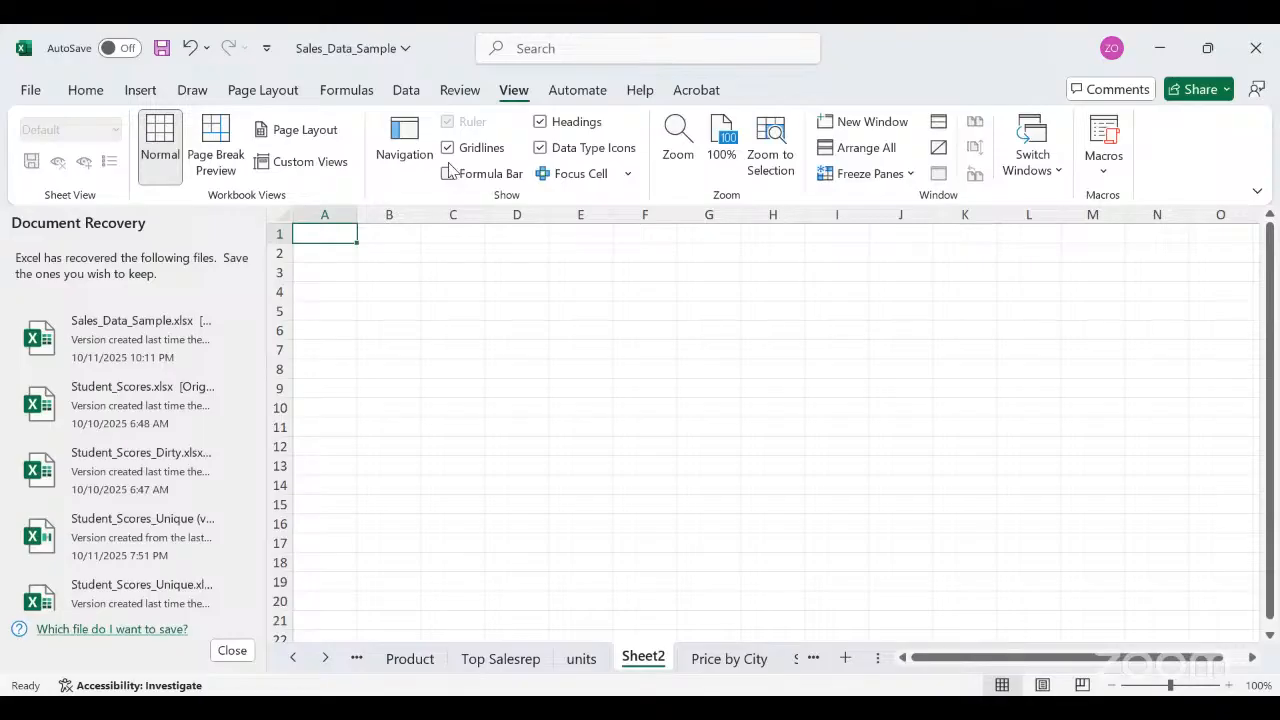
Check the Sales Data sheet and the sample dashboard on Sheet7, and turn off the gridlines on Sheet2.
left_click(293, 657)
left_click(293, 657)
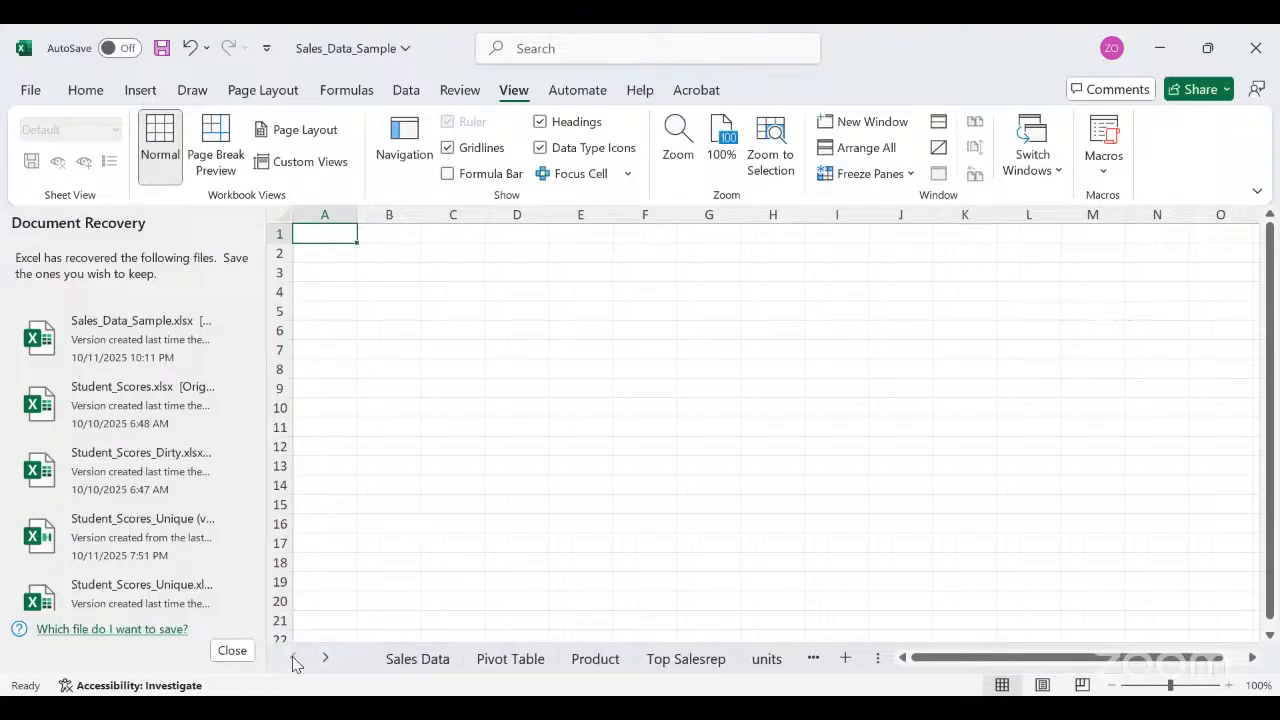
left_click(412, 659)
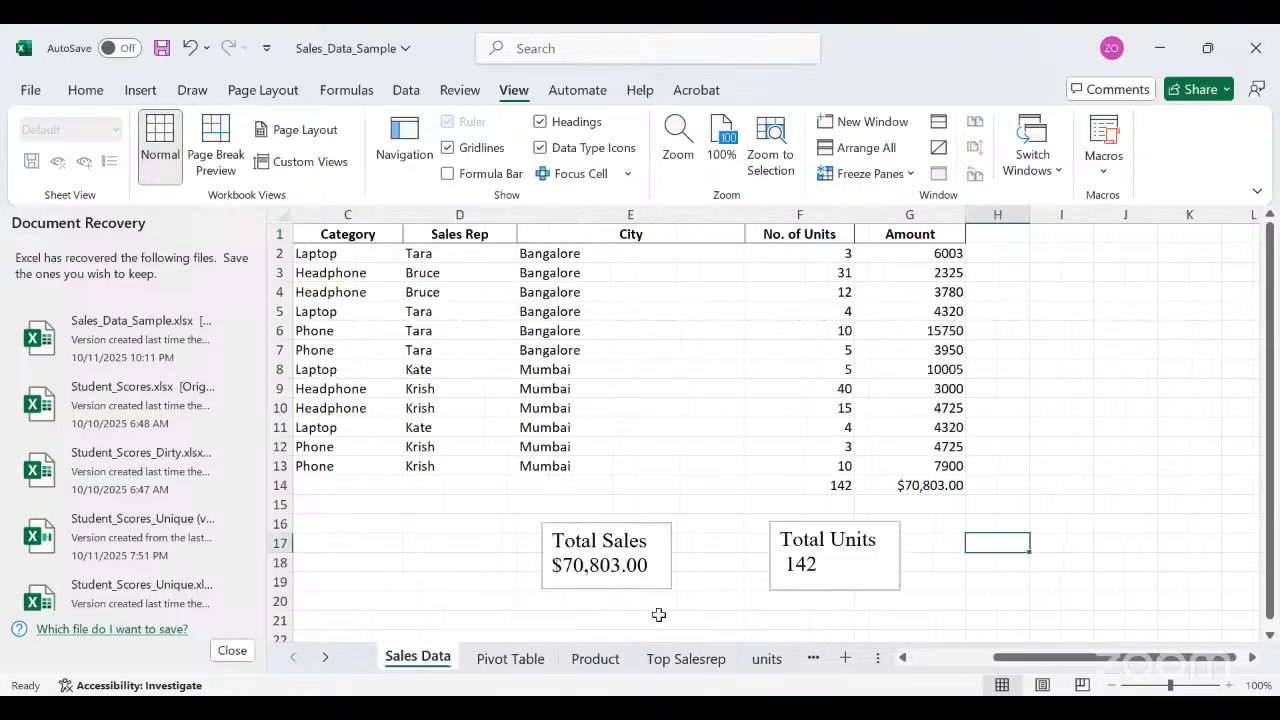
left_click(325, 657)
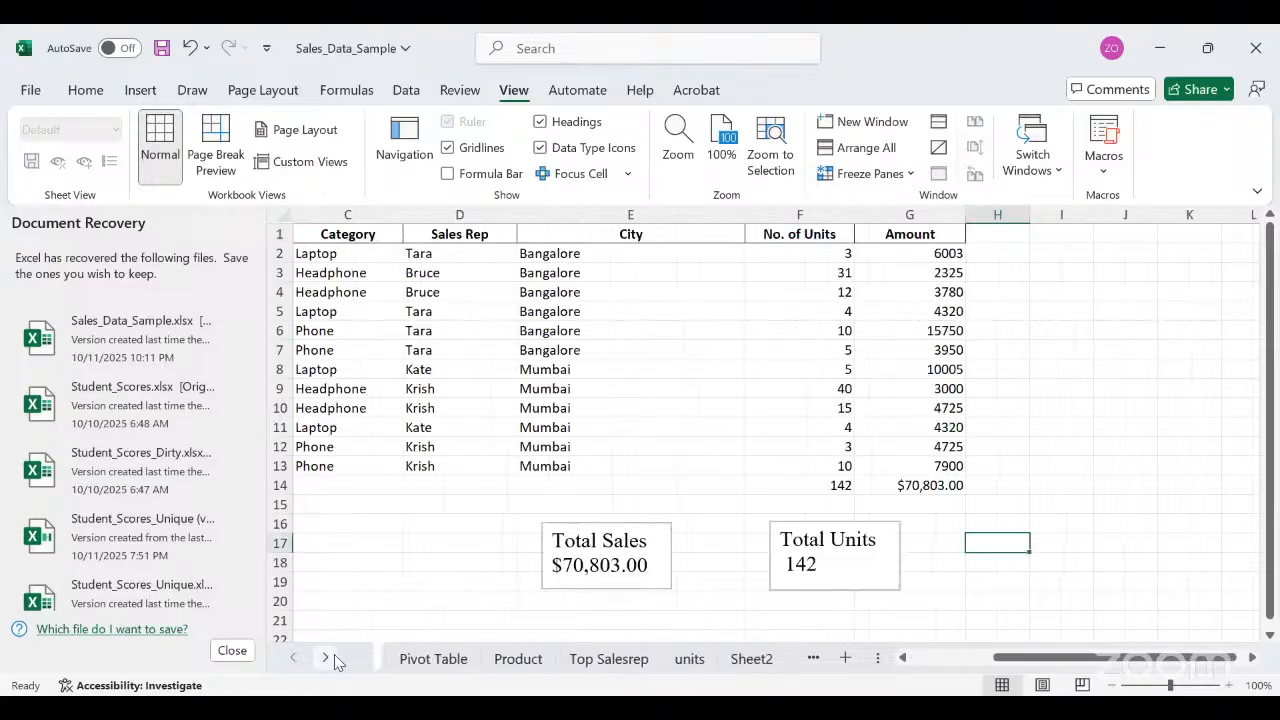
left_click(325, 657)
left_click(325, 657)
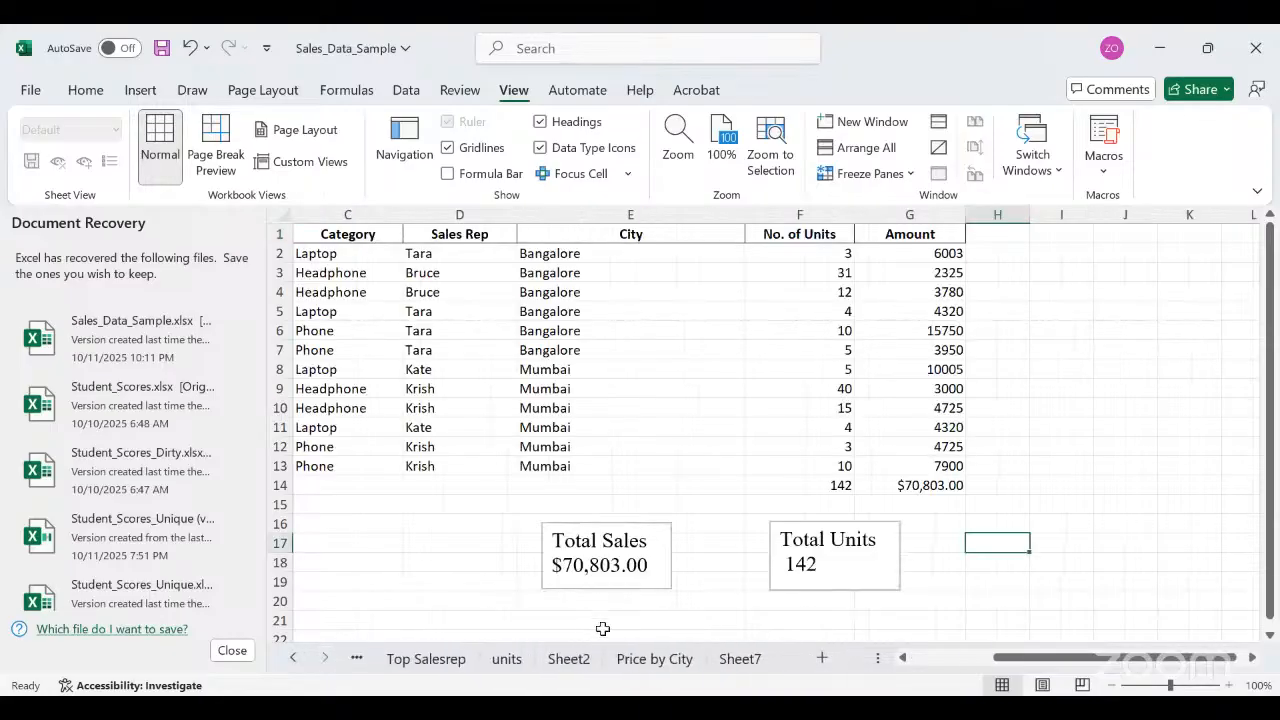
left_click(740, 658)
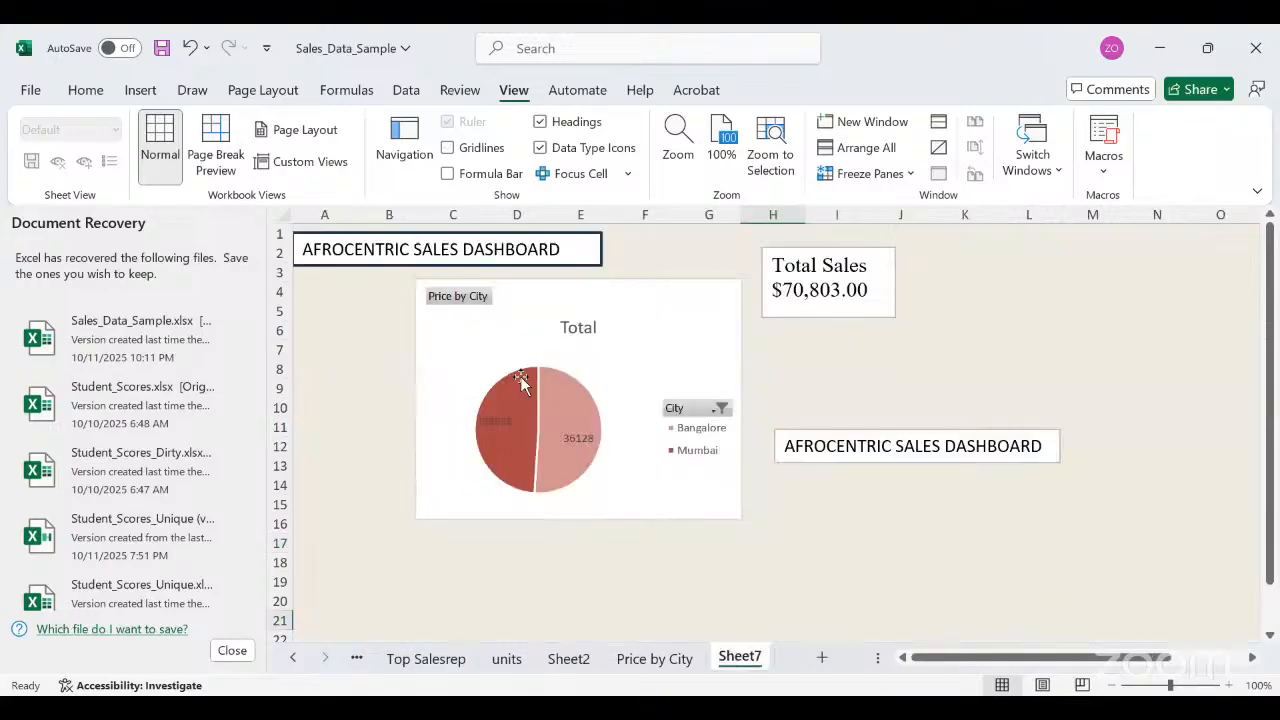
left_click(593, 663)
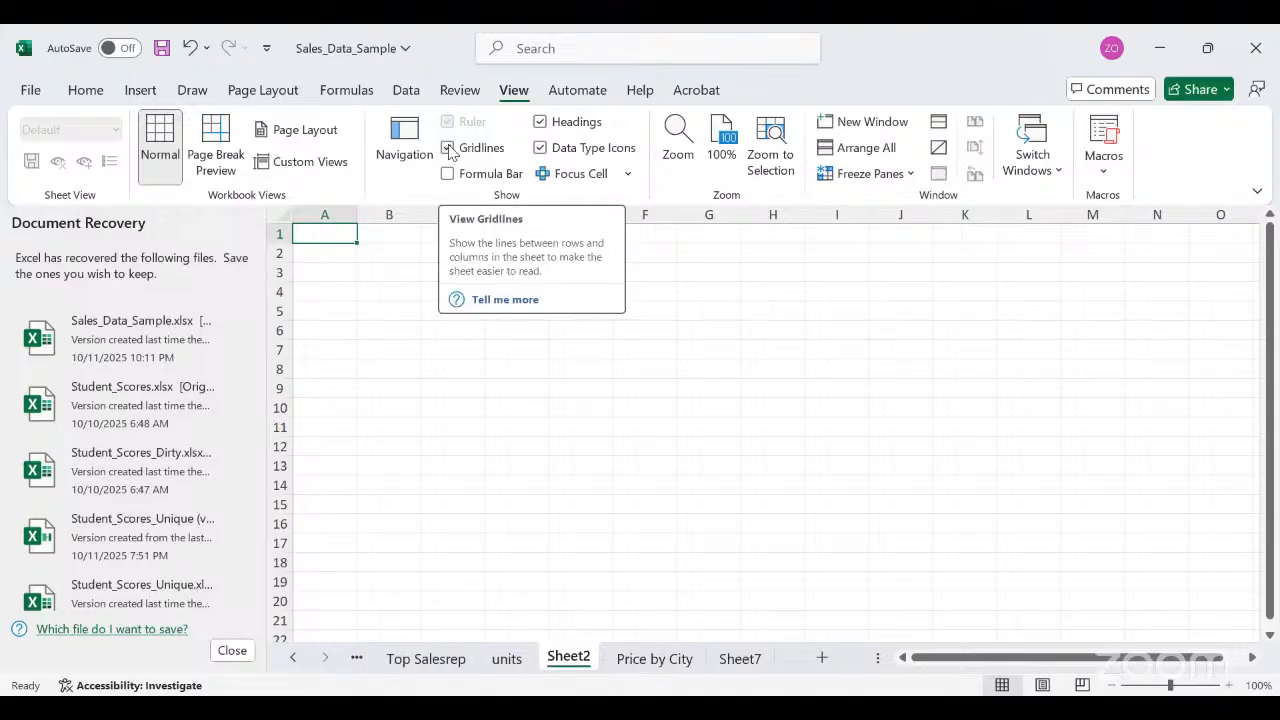
left_click(449, 148)
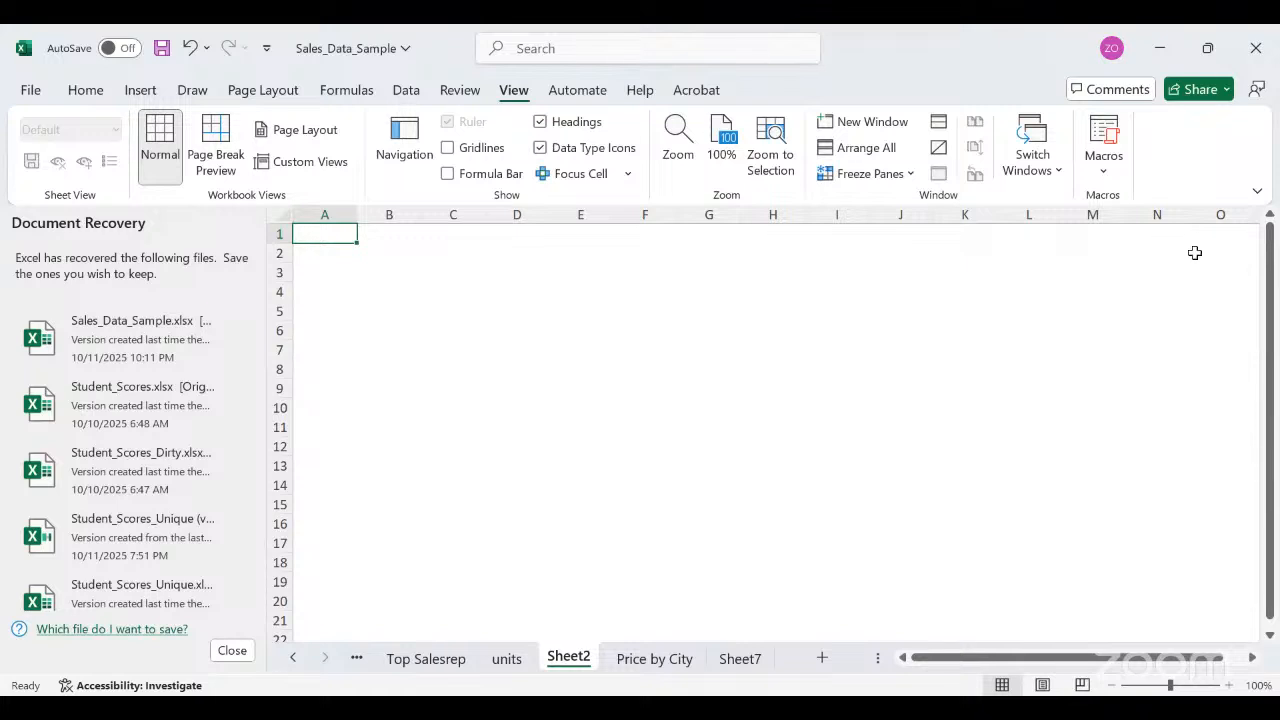
Hide column L and every column to its right on Sheet2, and make A19 the active cell.
left_click(1020, 214)
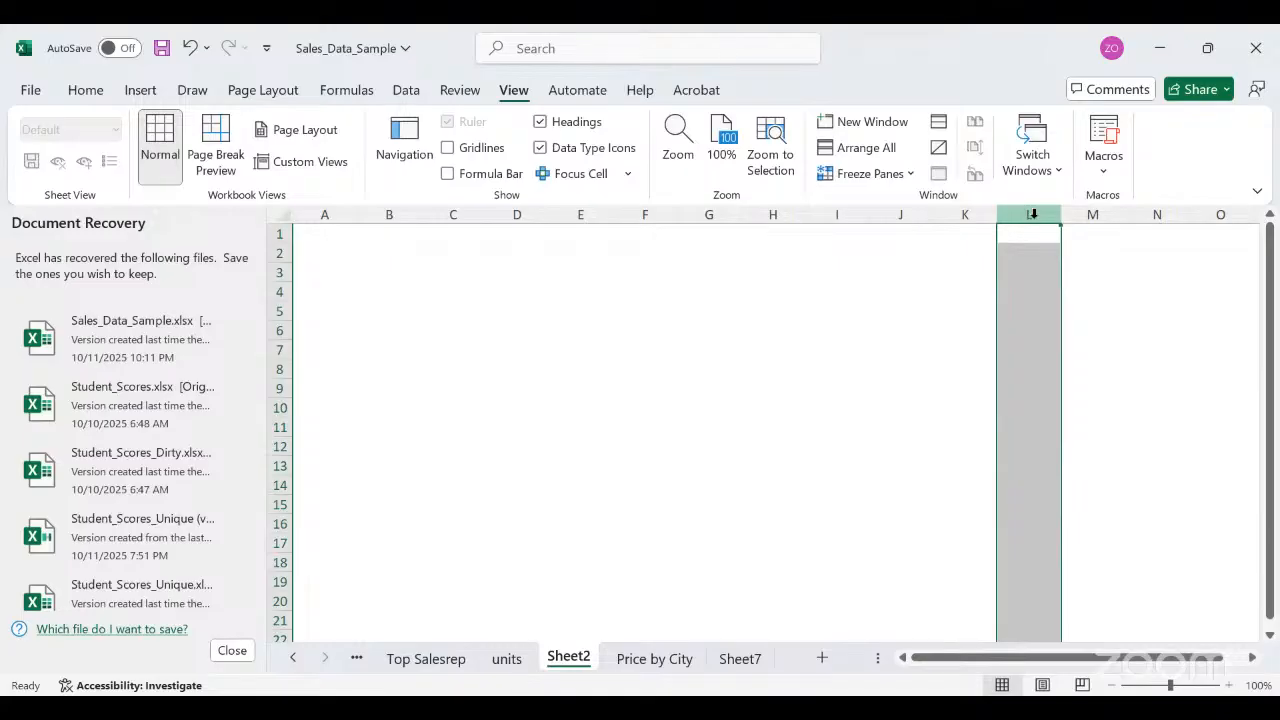
key("ctrl+shift+Right")
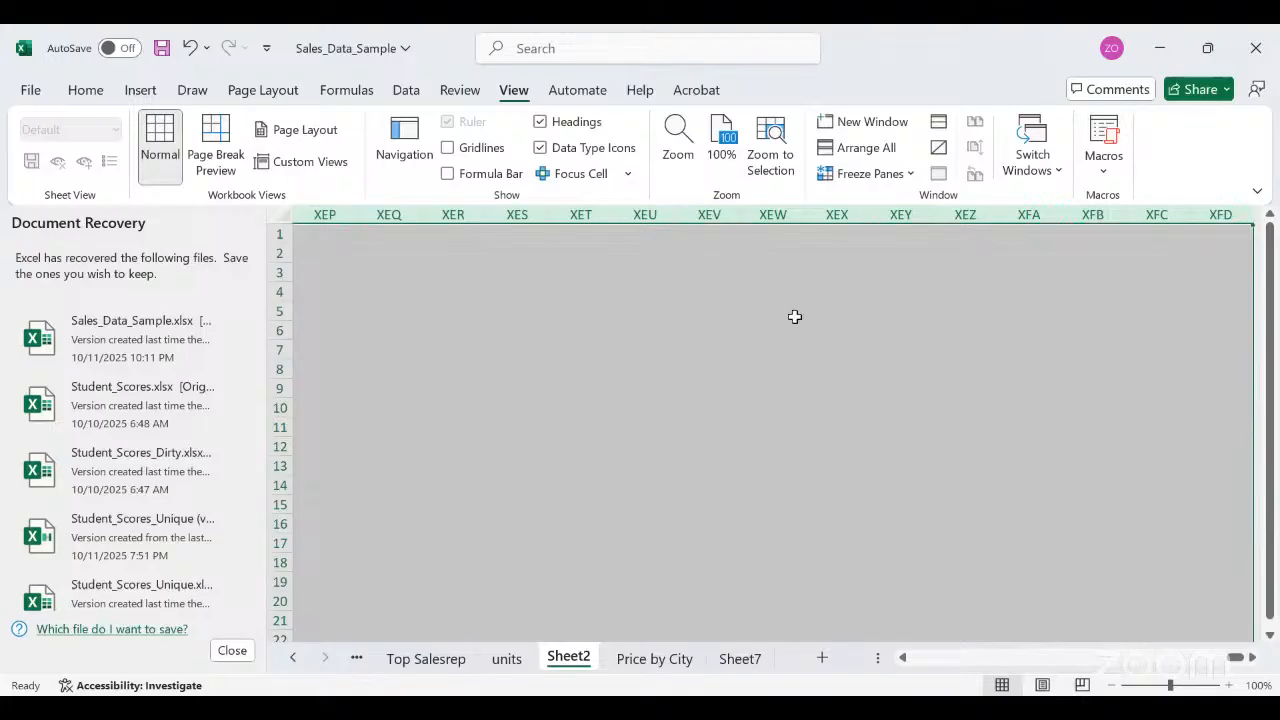
right_click(711, 371)
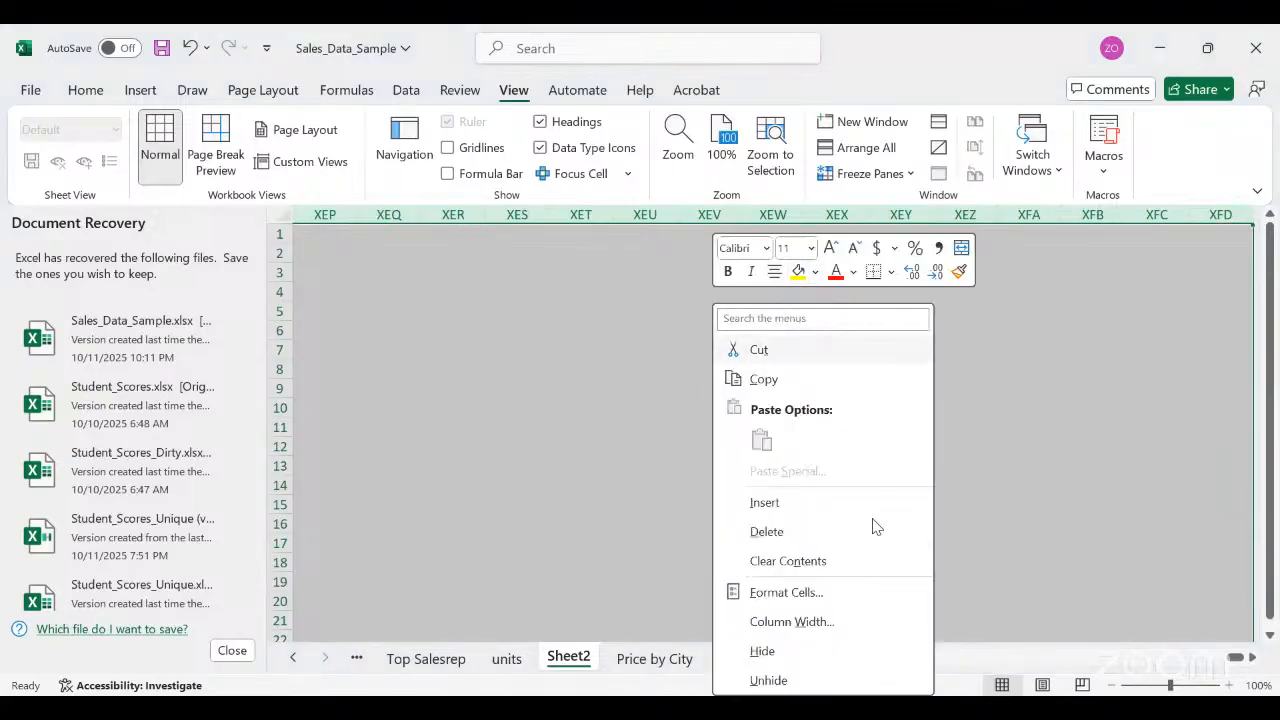
left_click(798, 652)
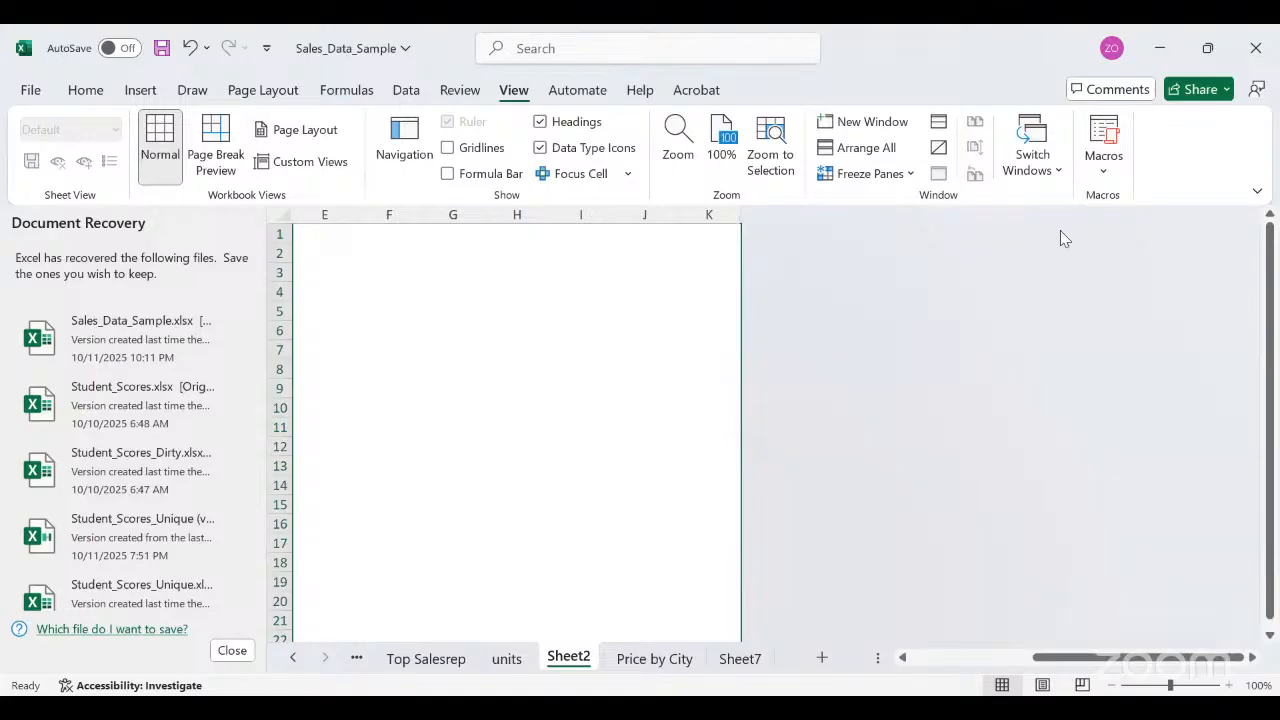
left_click(668, 382)
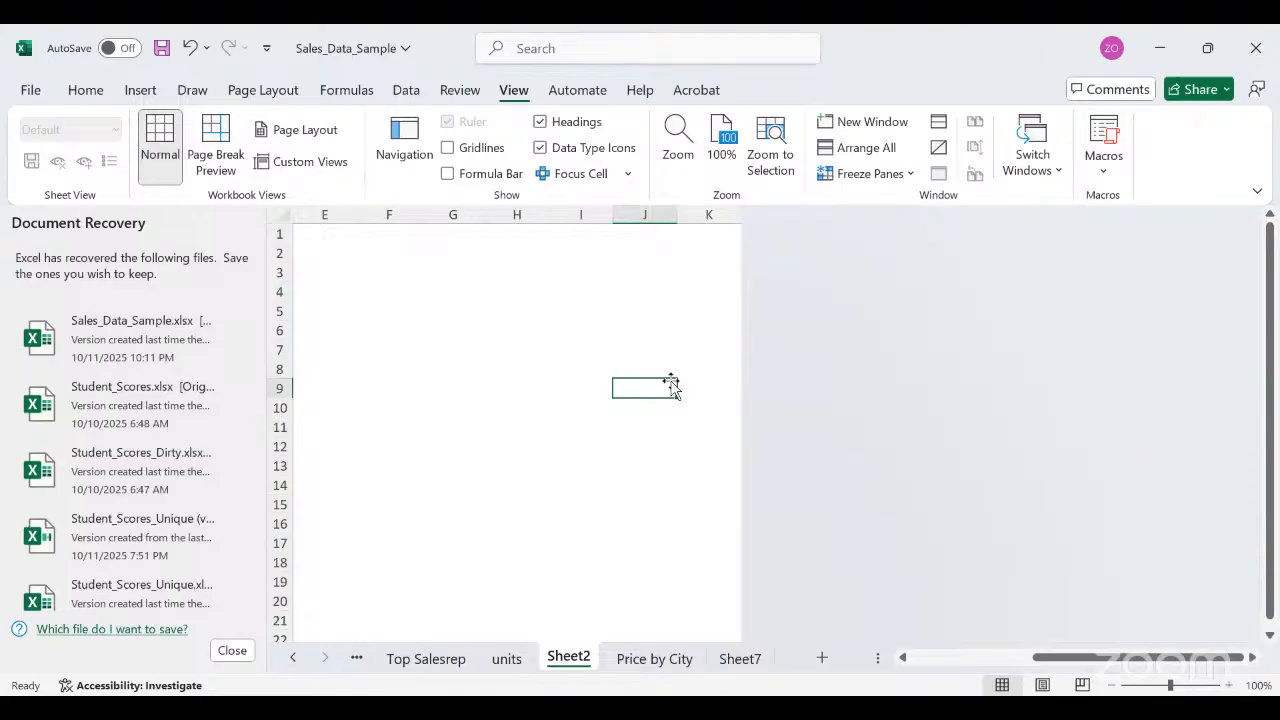
left_click(540, 580)
key("Left")
key("Left")
key("Left")
key("Left")
key("Left")
key("Left")
key("Left")
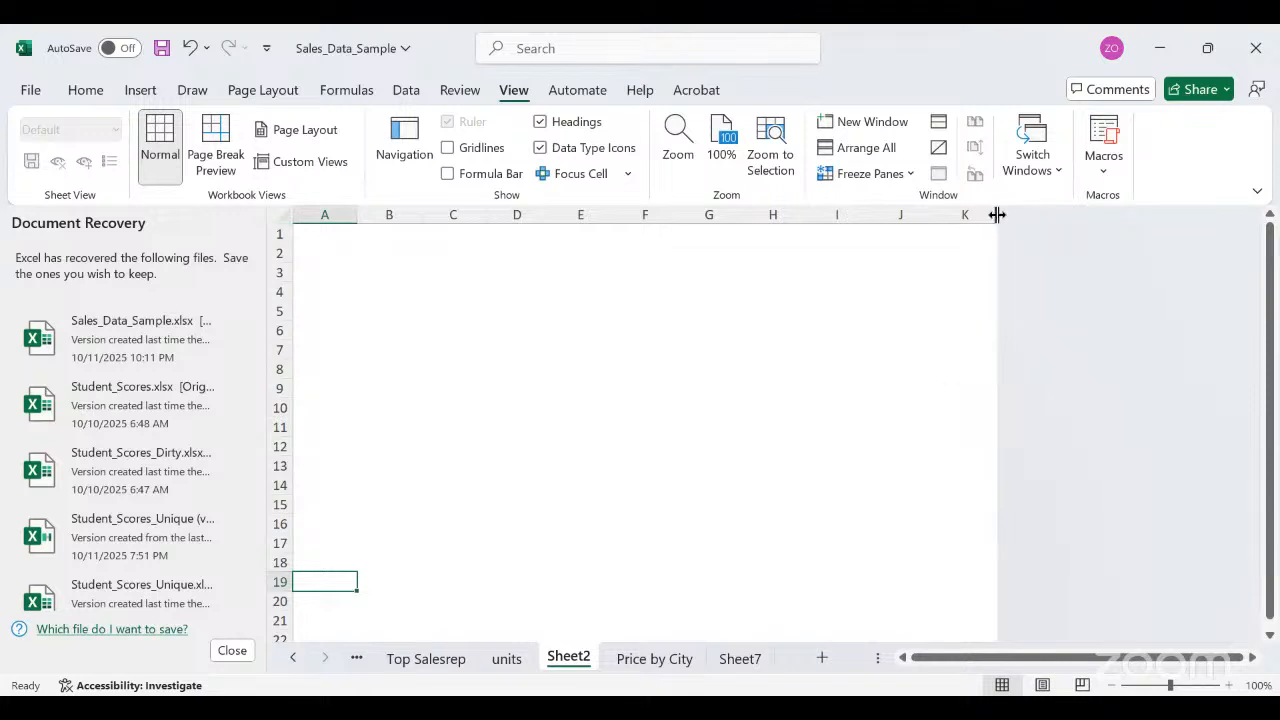
Reveal the last column, XFD, beside column K on Sheet2 and make it slightly narrower.
left_click_drag(997, 214, 1059, 218)
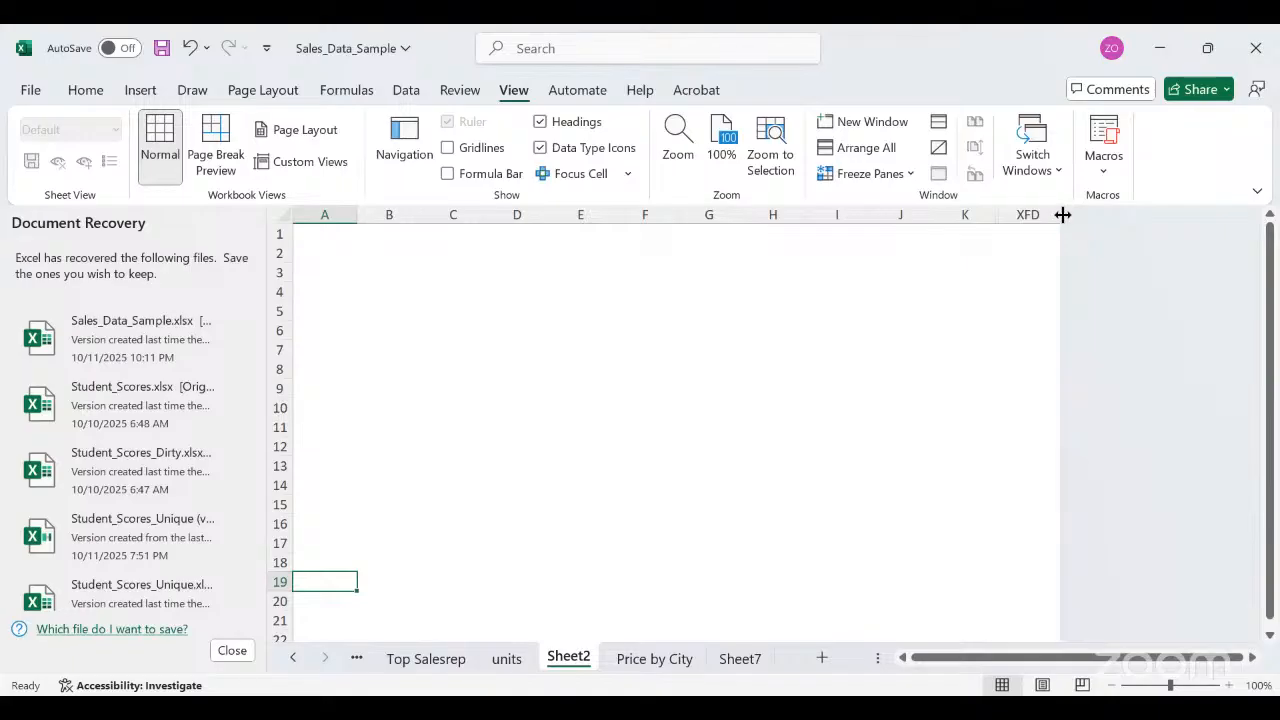
left_click_drag(1060, 216, 1054, 216)
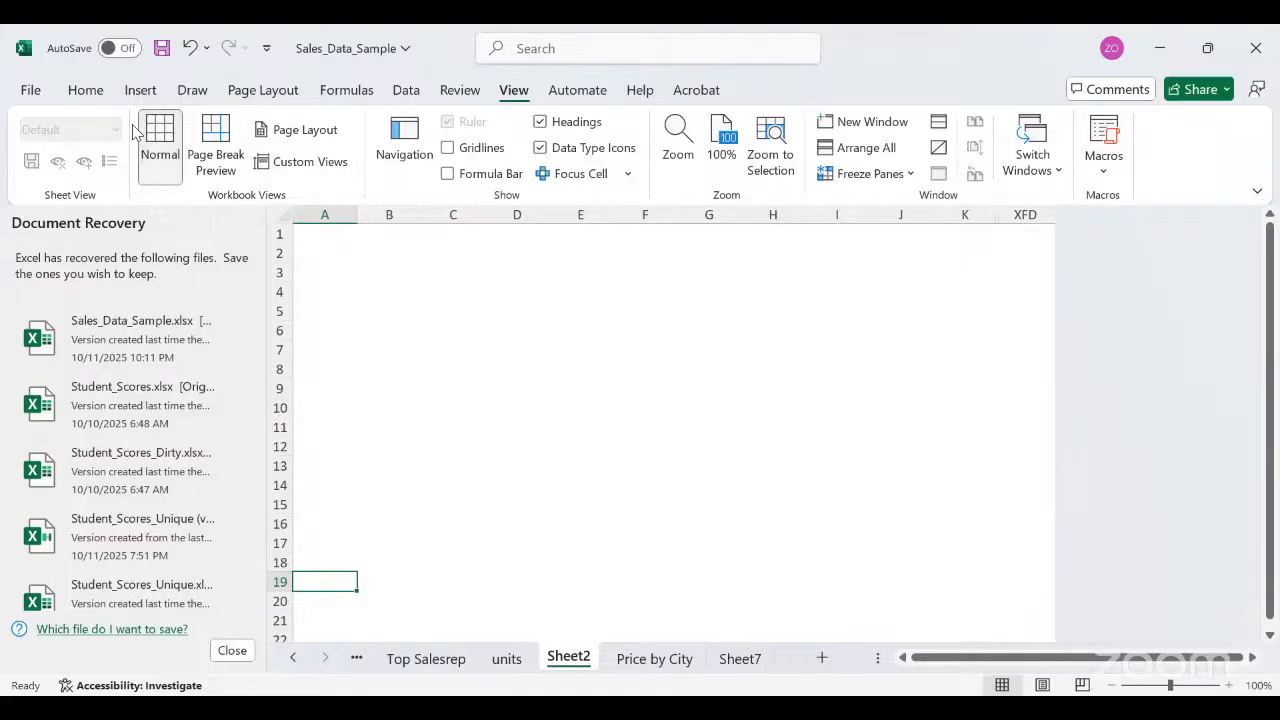
Draw a rectangle about 6.33" wide and 0.45" high near the top of Sheet2, spanning columns A to J.
left_click(140, 94)
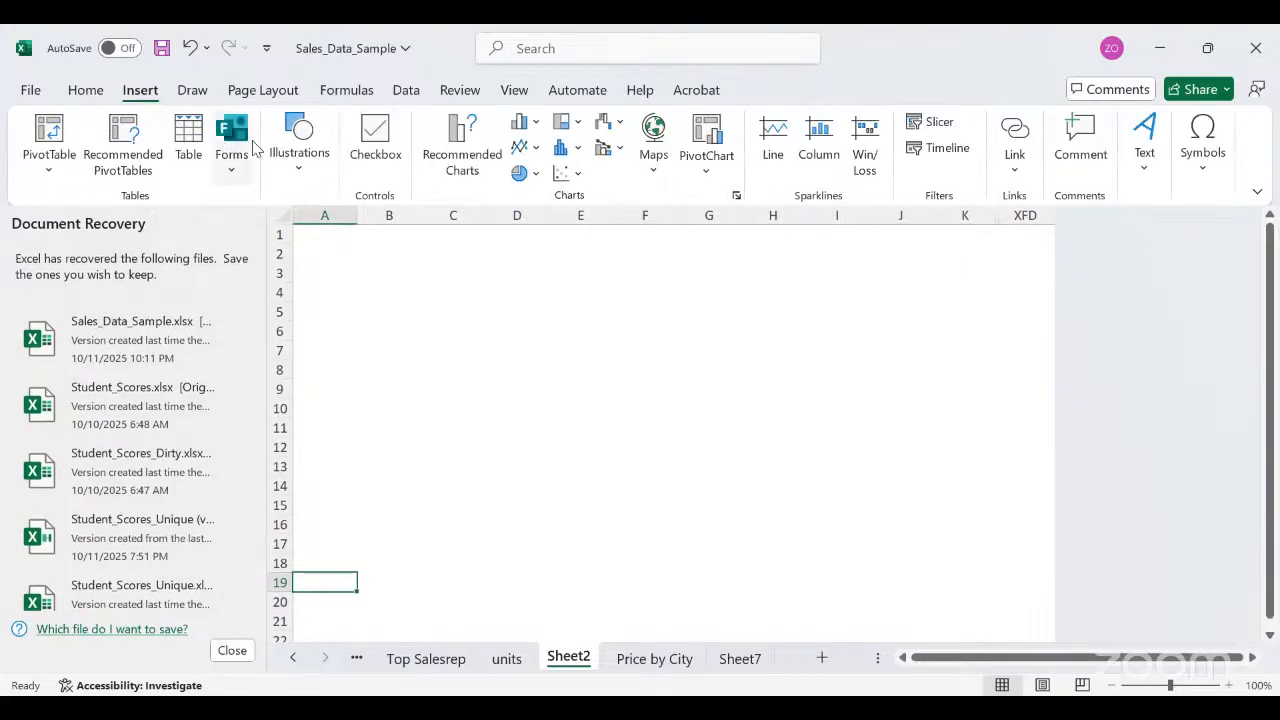
left_click(310, 160)
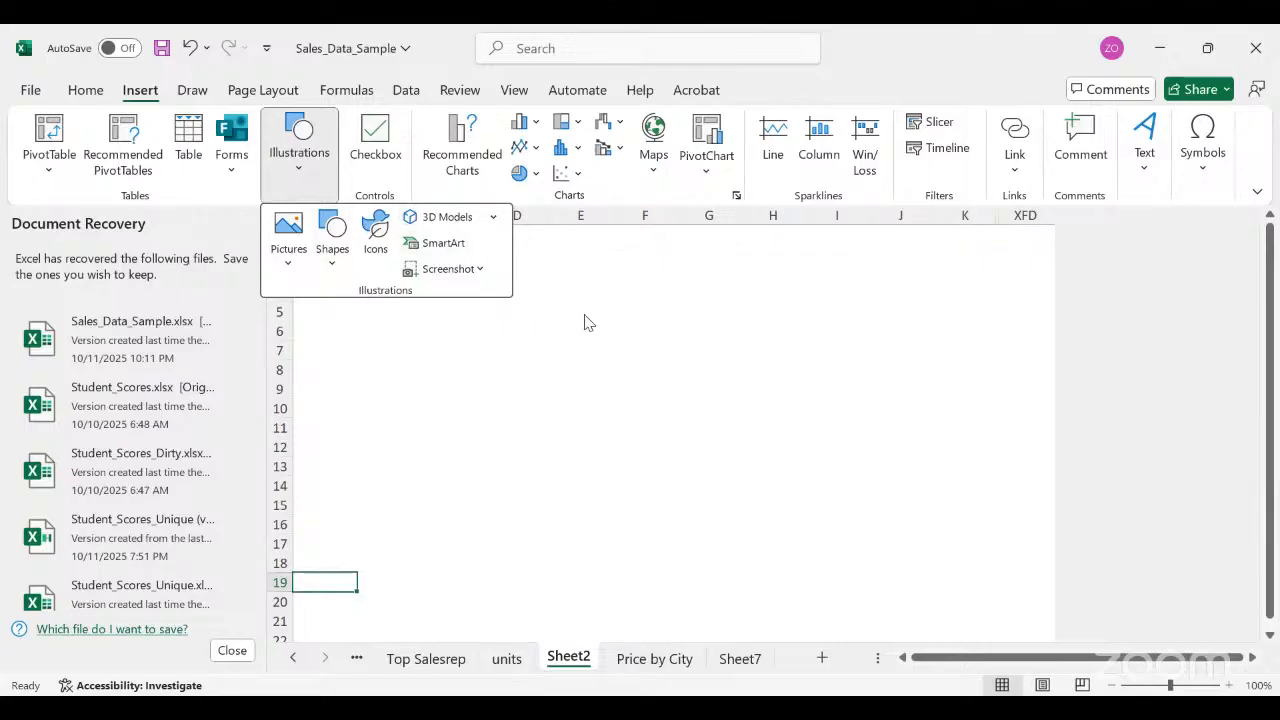
left_click(333, 262)
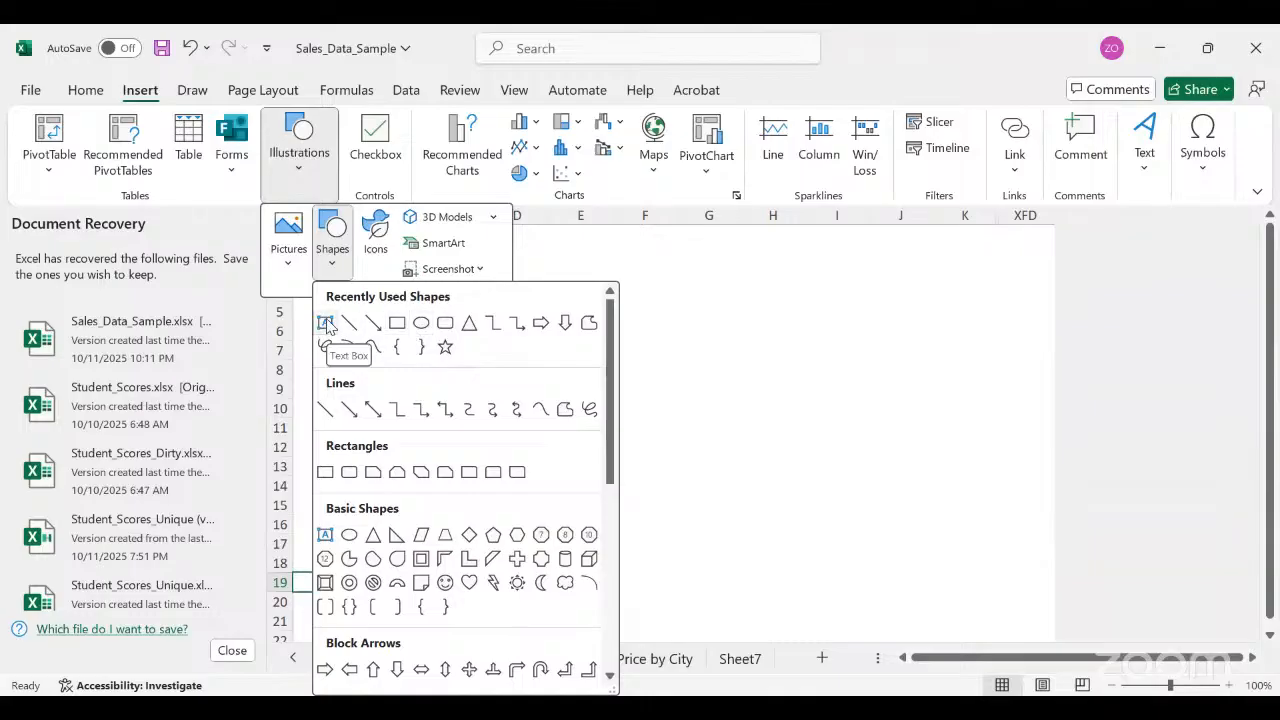
left_click(397, 326)
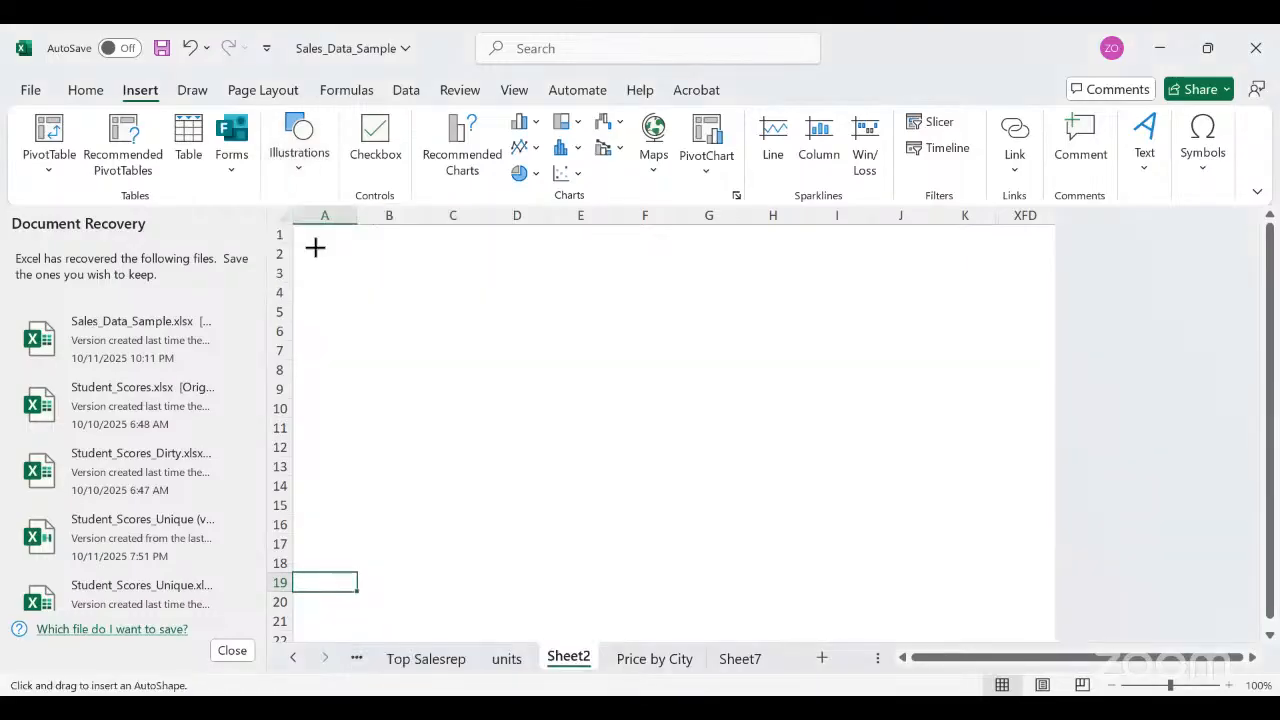
left_click_drag(315, 247, 923, 290)
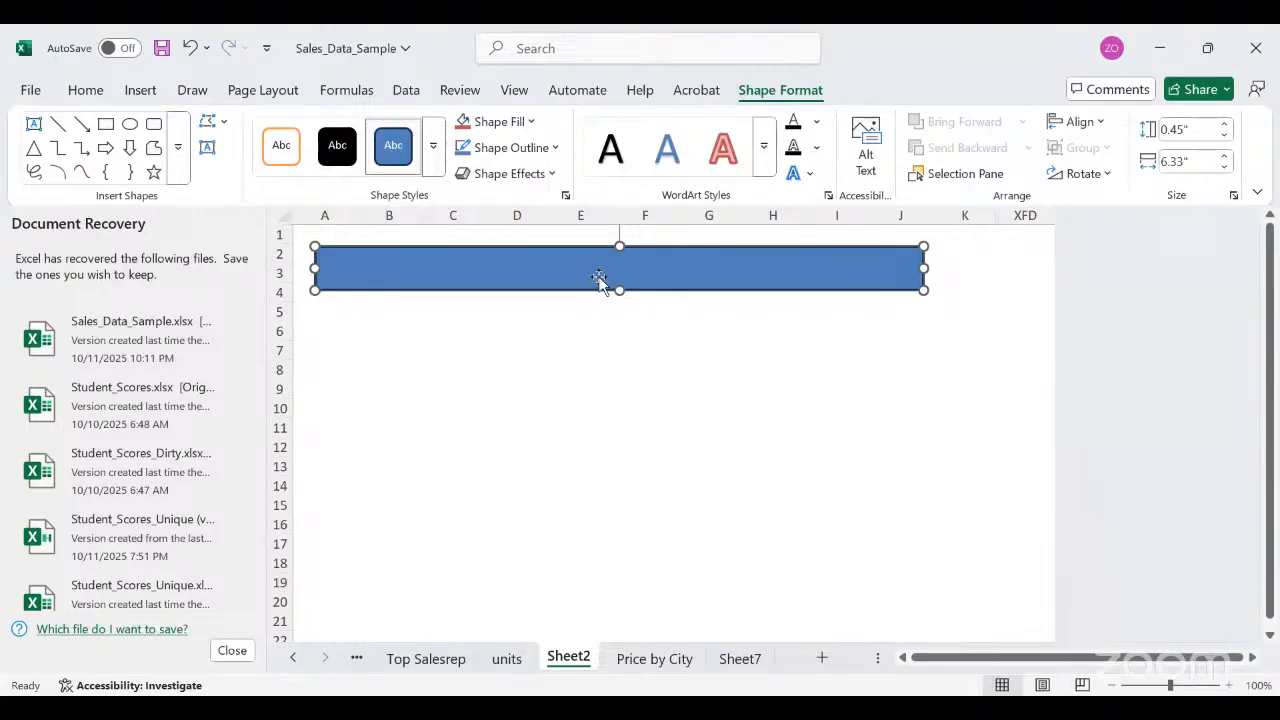
Enter the title "AFROCENTRIC SALES DASHBOARD" in the rectangle.
type("S")
key("BackSpace")
type("ZIZ")
key("BackSpace")
type("AFROCENTRIC  SALES D")
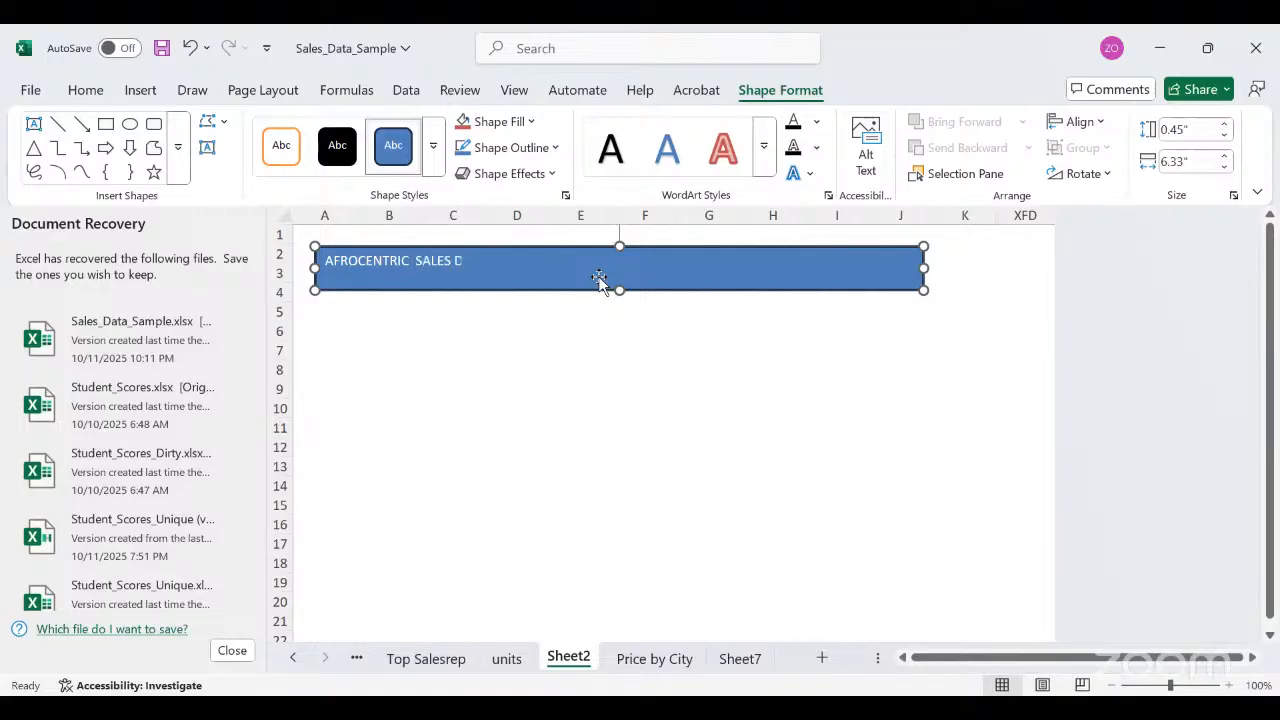
type("ASHBOARD")
Move the title rectangle to the sheet's top edge and resize it to about 0.34" by 7.93", spanning columns A to XFD.
left_click_drag(922, 268, 571, 257)
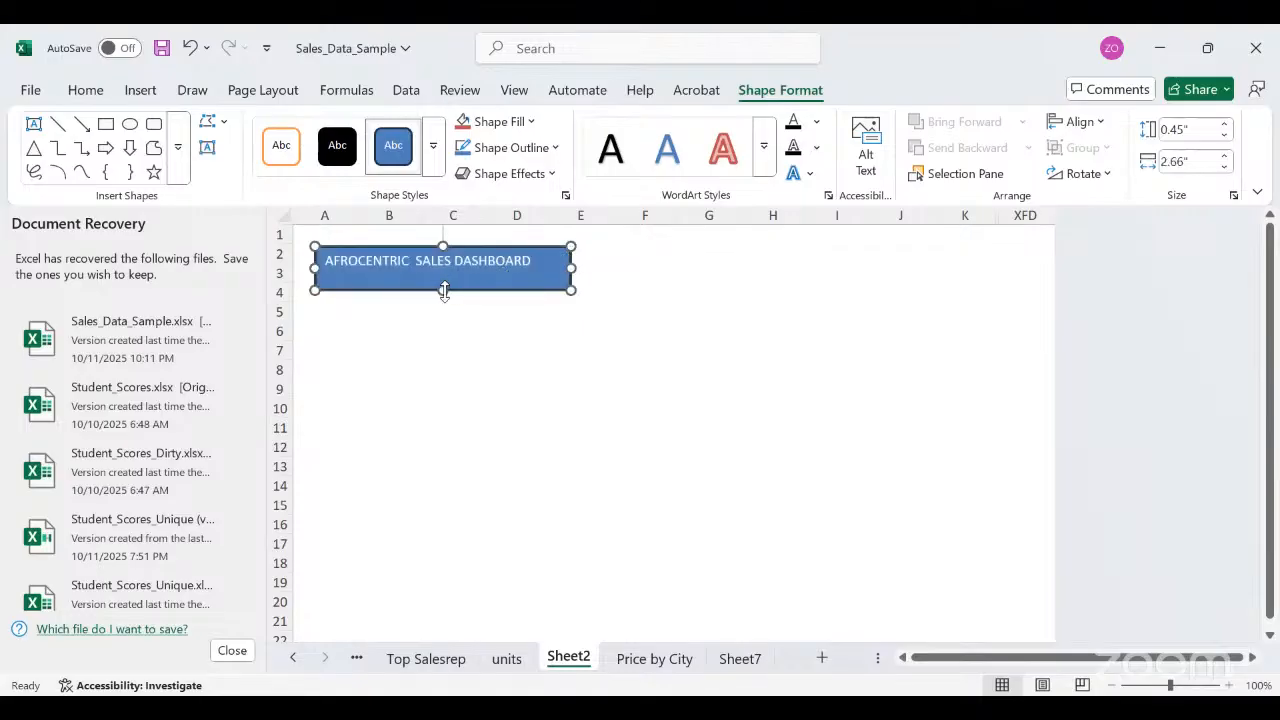
left_click_drag(443, 289, 427, 219)
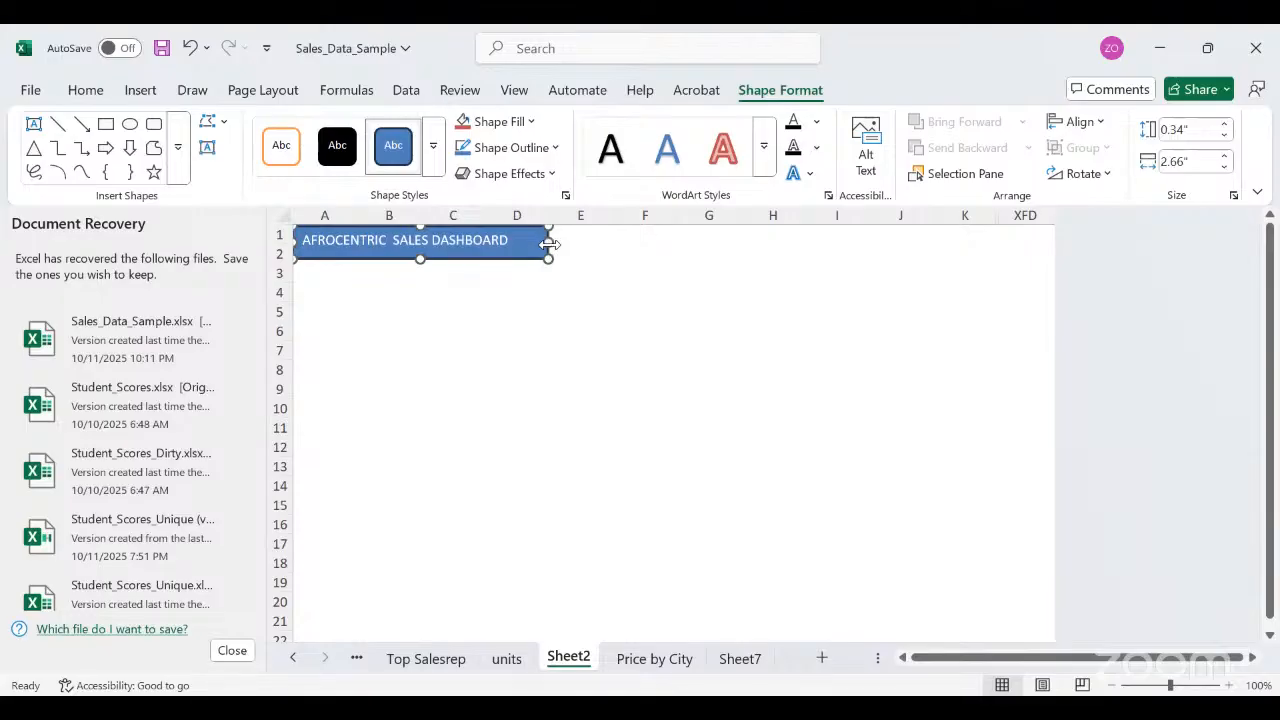
left_click_drag(549, 244, 1054, 251)
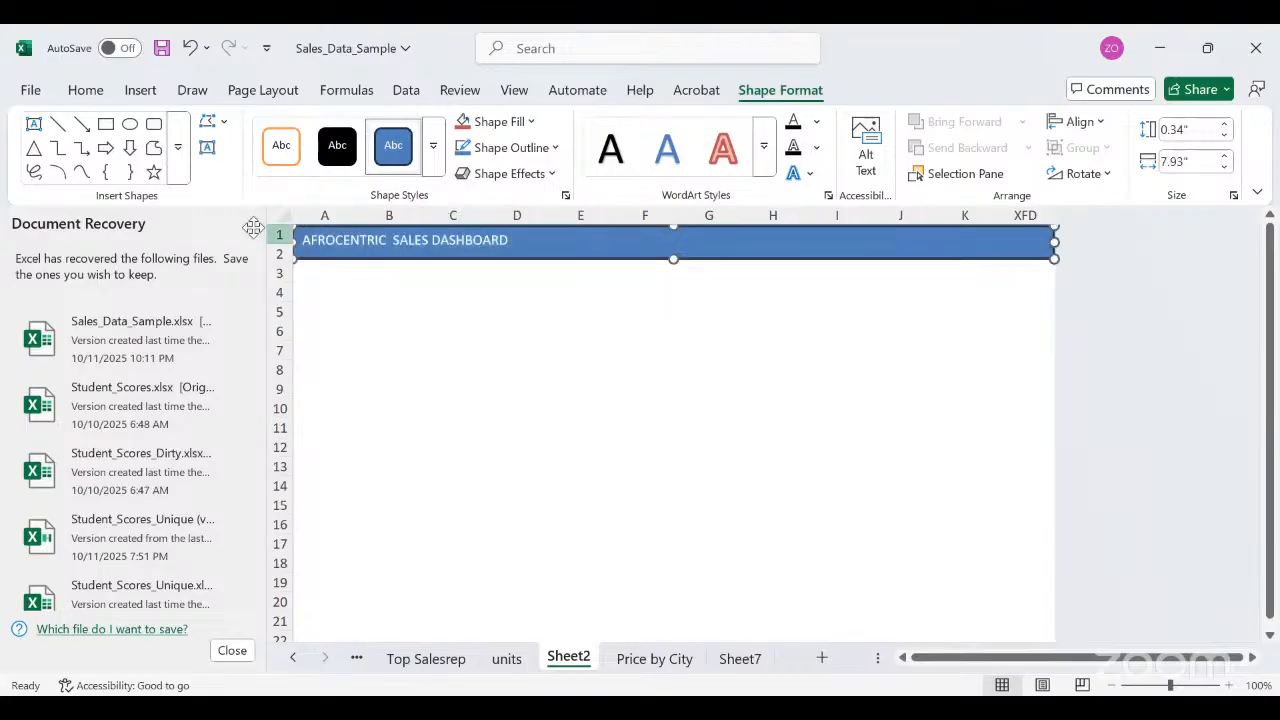
Centre the title text vertically and horizontally within the banner.
left_click(305, 244)
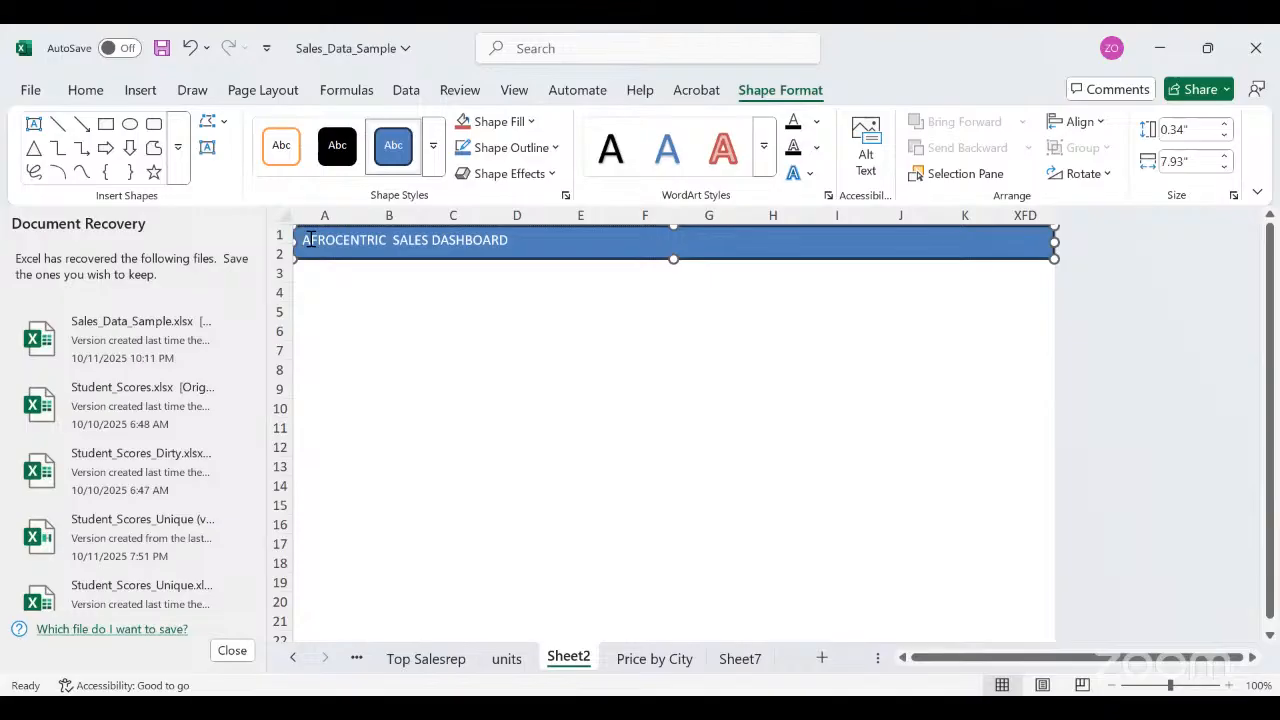
left_click(86, 90)
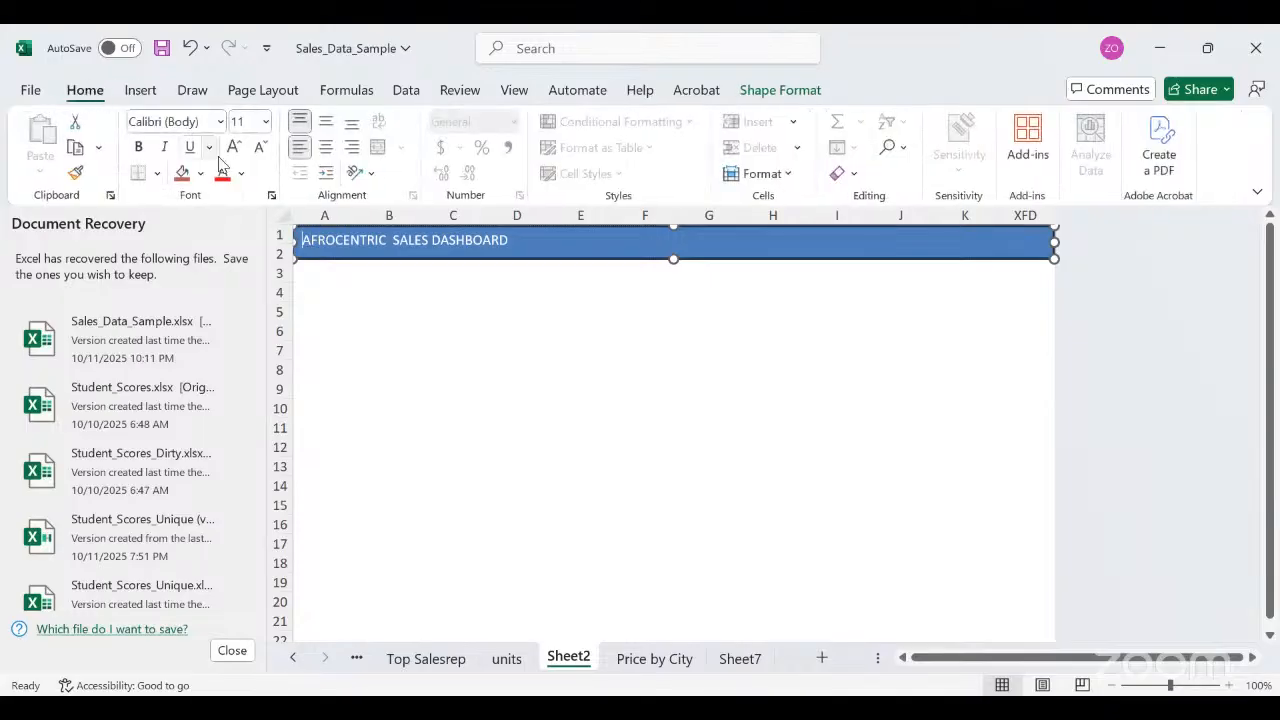
left_click(334, 123)
left_click(331, 123)
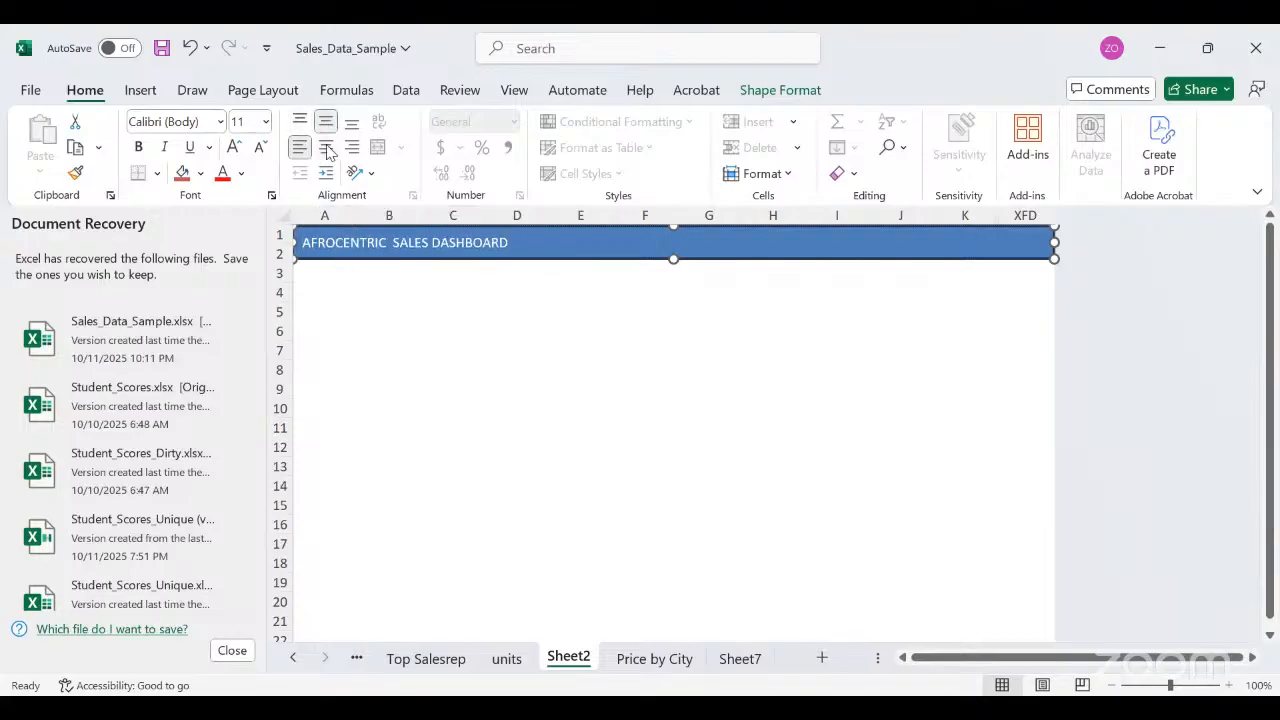
left_click(327, 148)
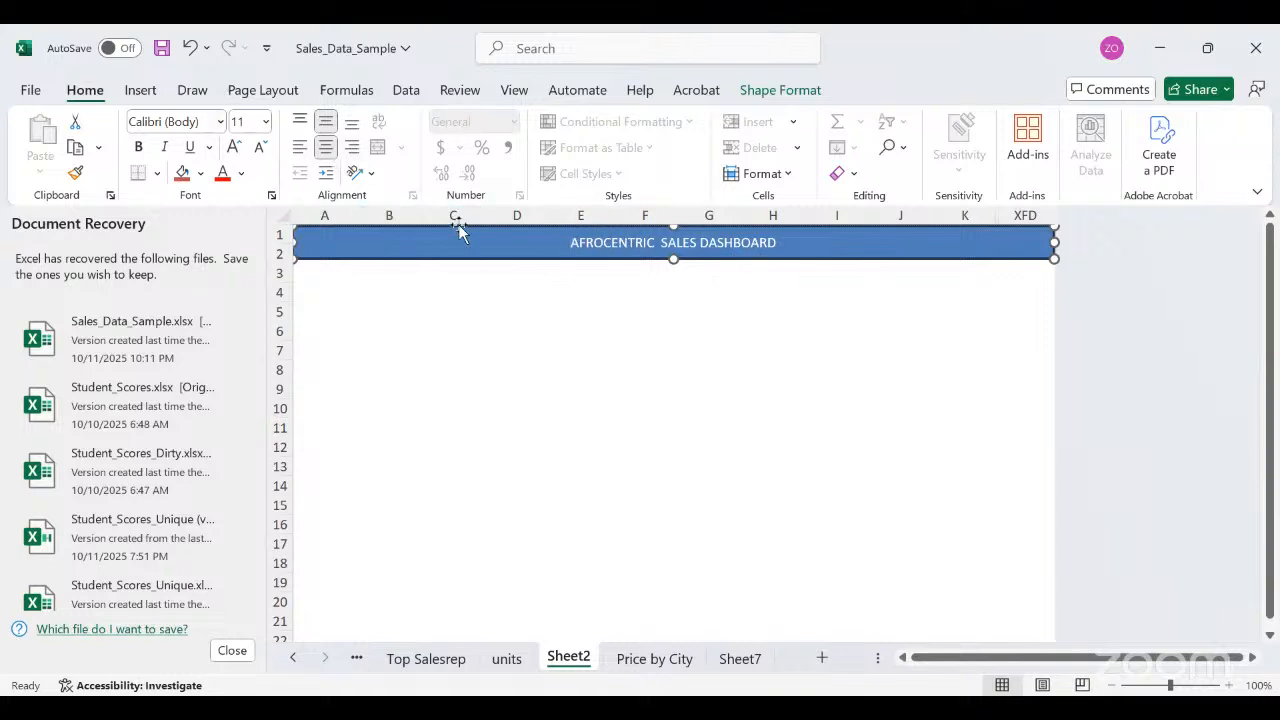
Format the banner's title text in Times New Roman at size 14.
left_click(220, 122)
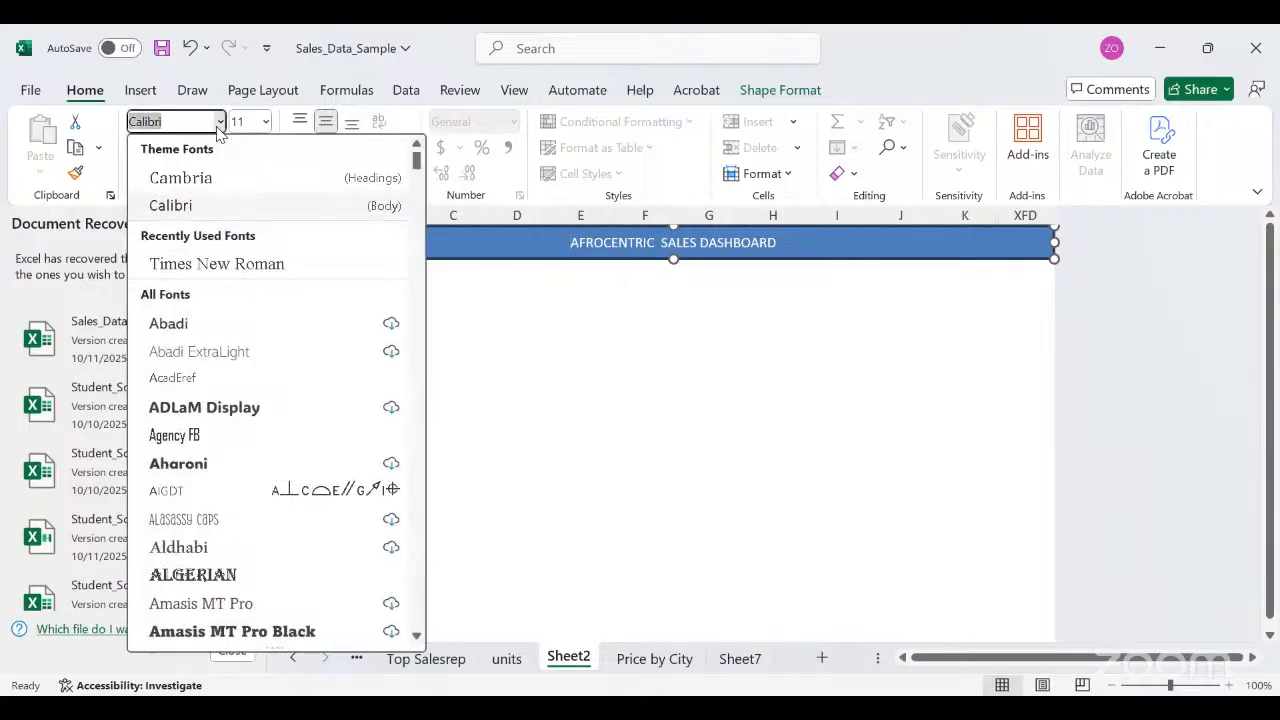
left_click(781, 252)
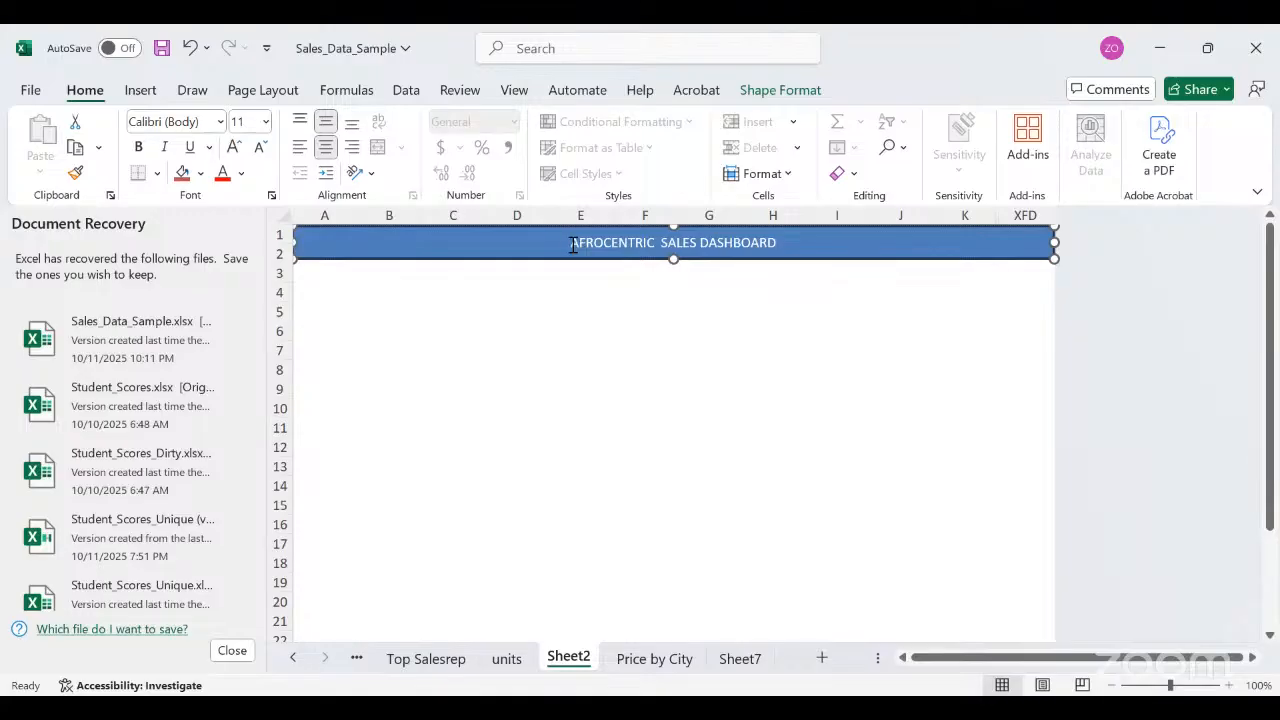
left_click_drag(573, 245, 796, 247)
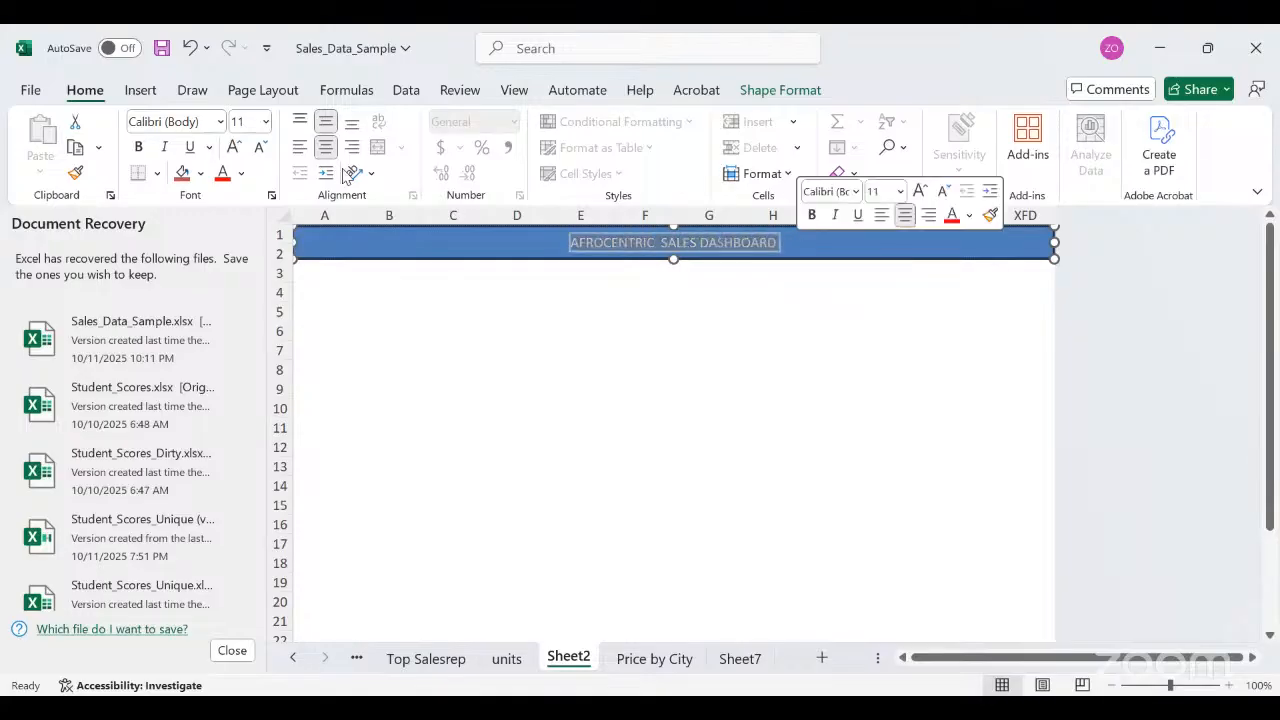
left_click(219, 123)
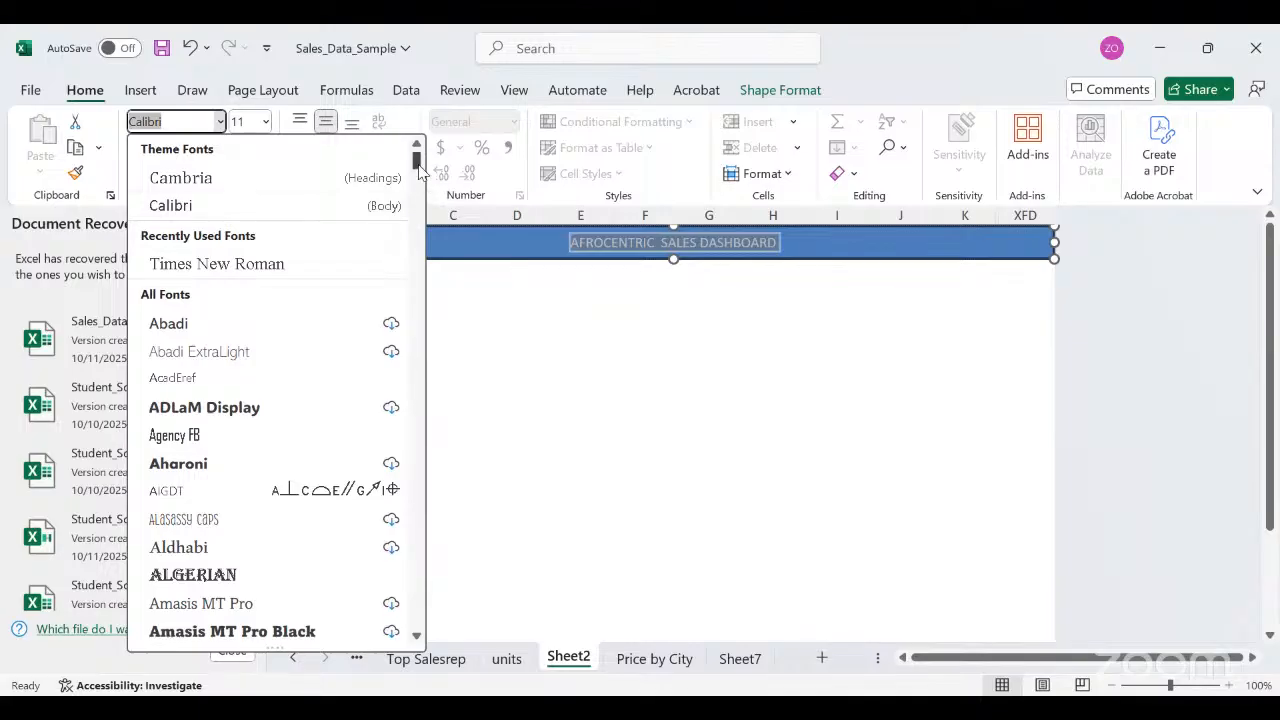
left_click_drag(420, 172, 434, 380)
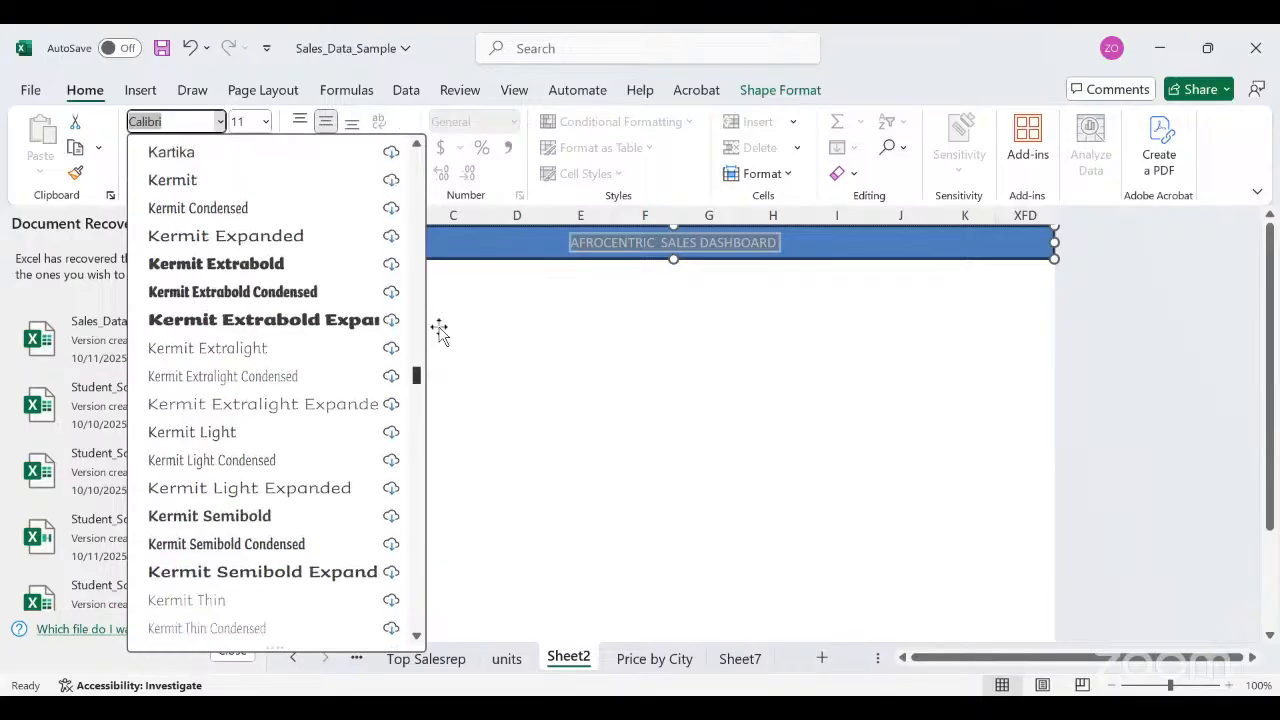
left_click_drag(439, 328, 416, 142)
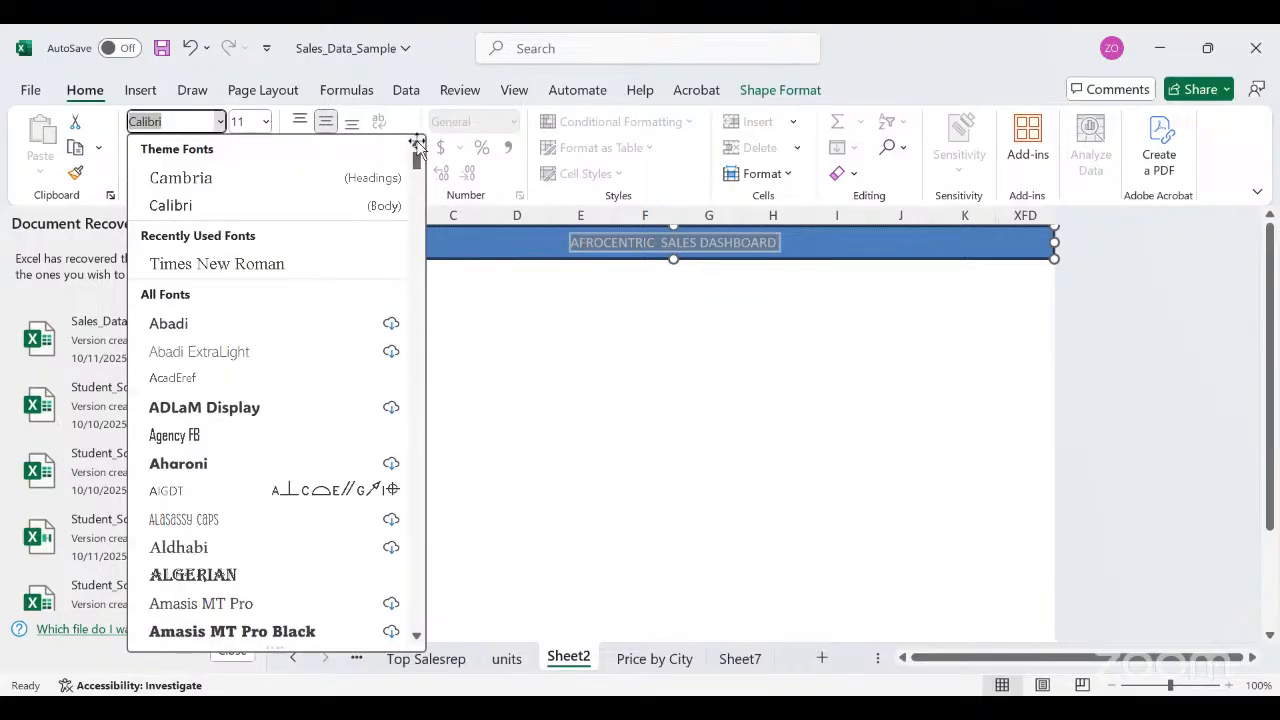
left_click(270, 264)
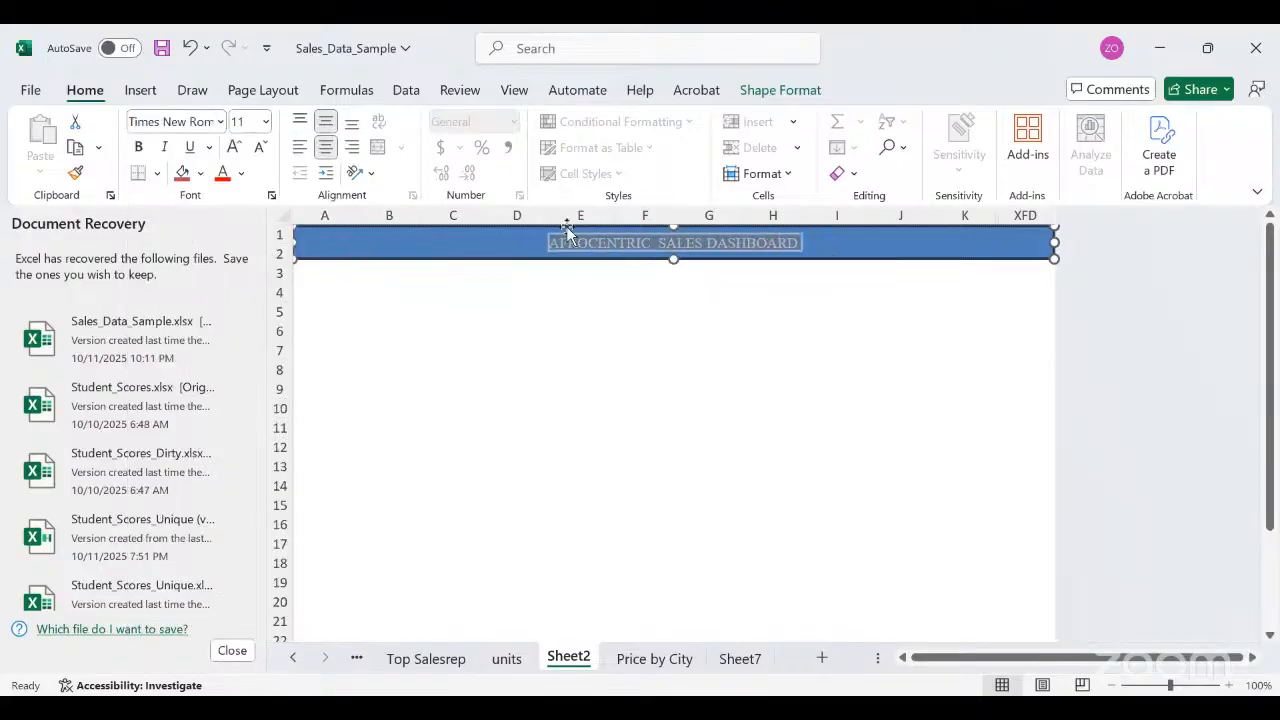
left_click(266, 123)
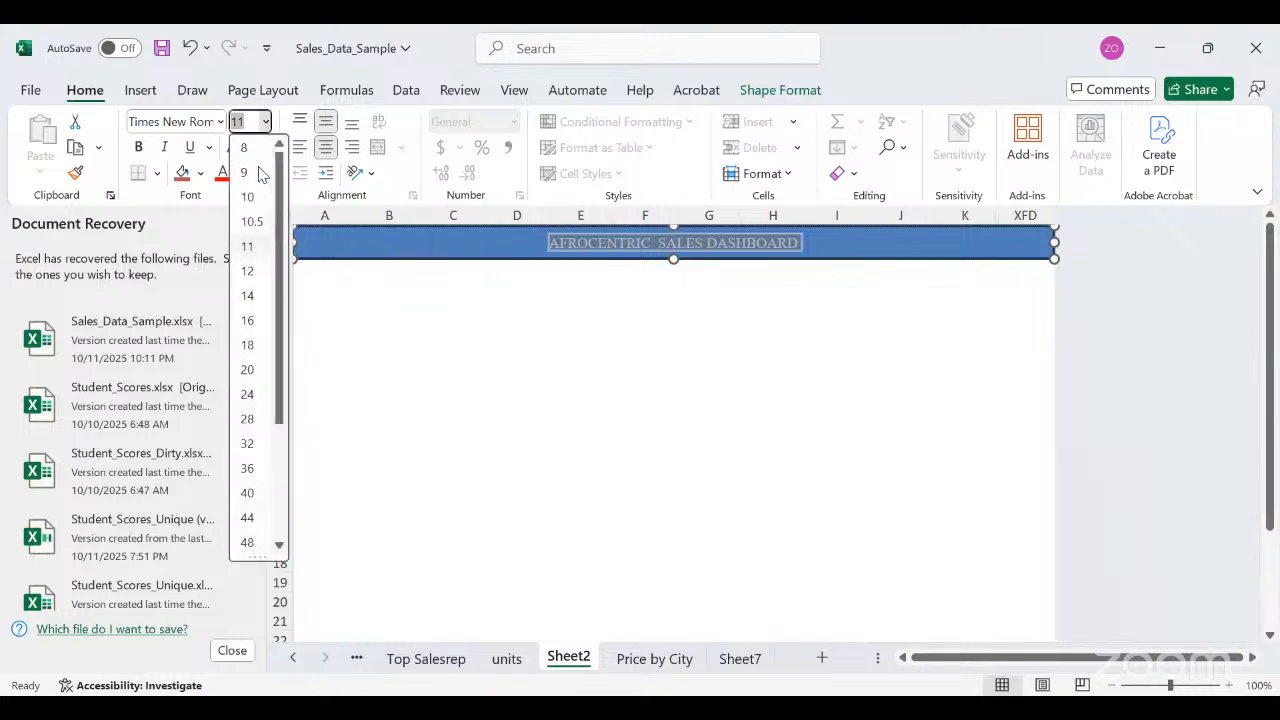
left_click(248, 296)
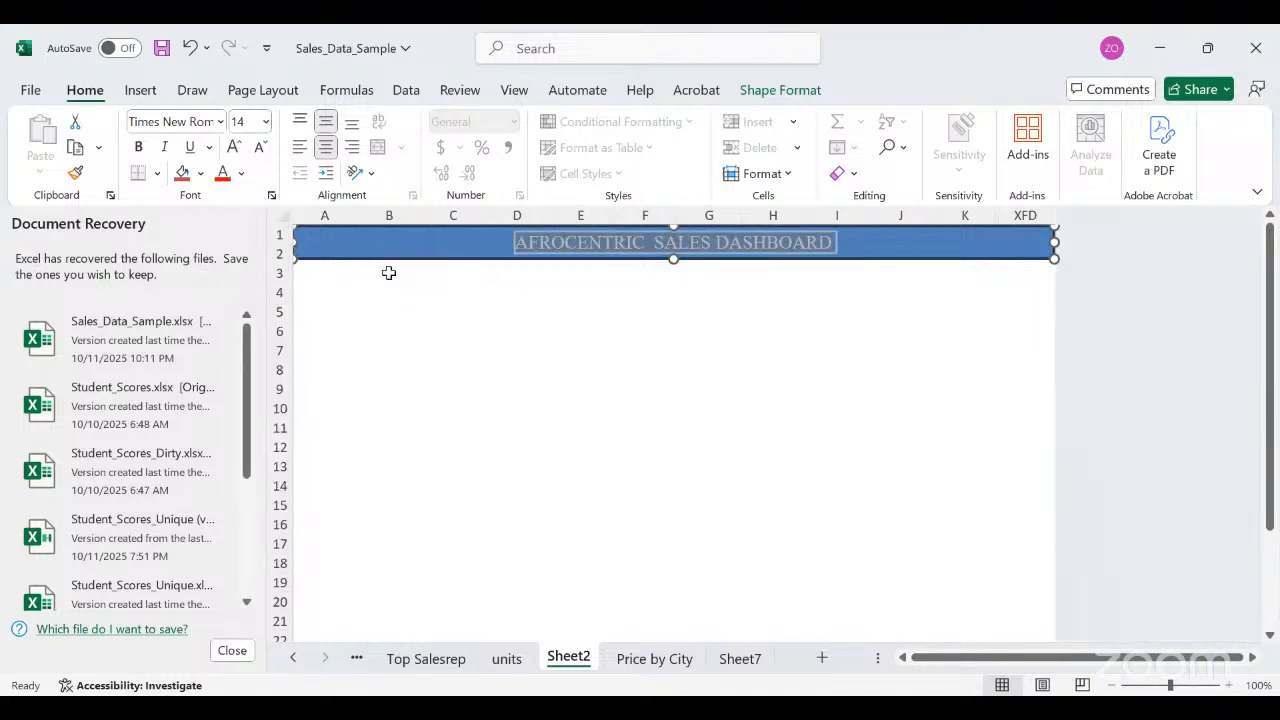
left_click(895, 407)
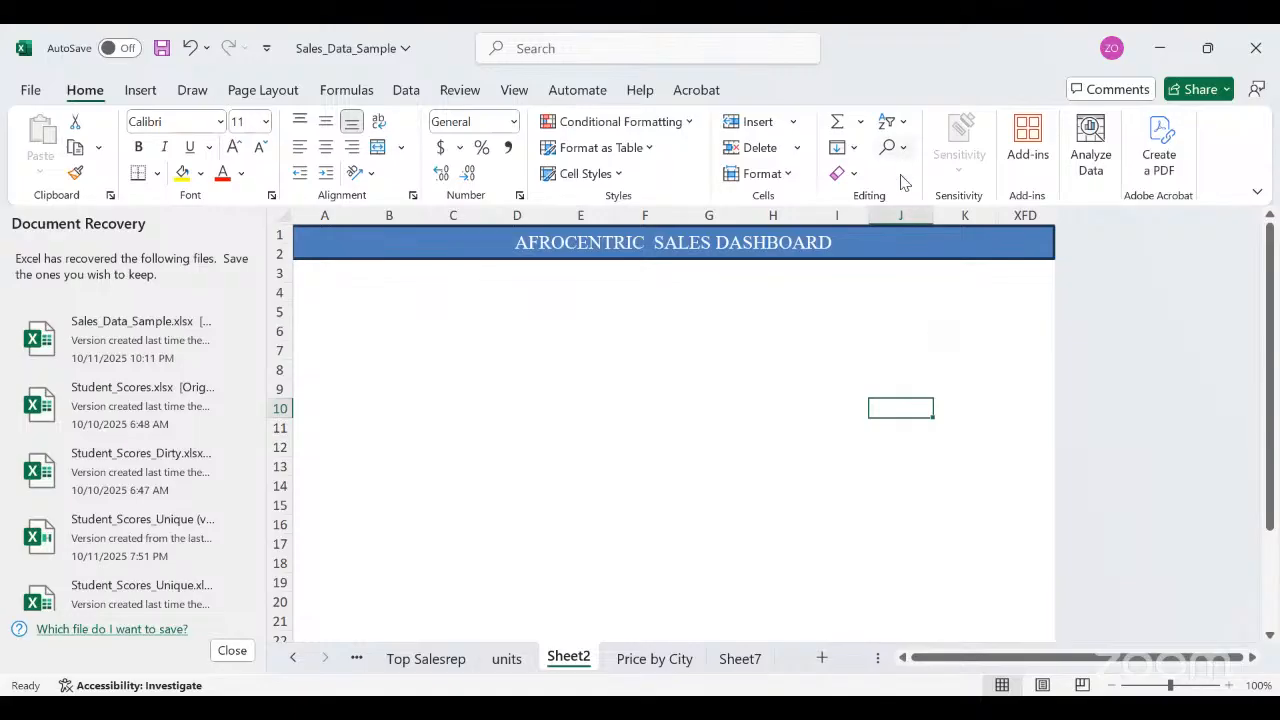
left_click(899, 246)
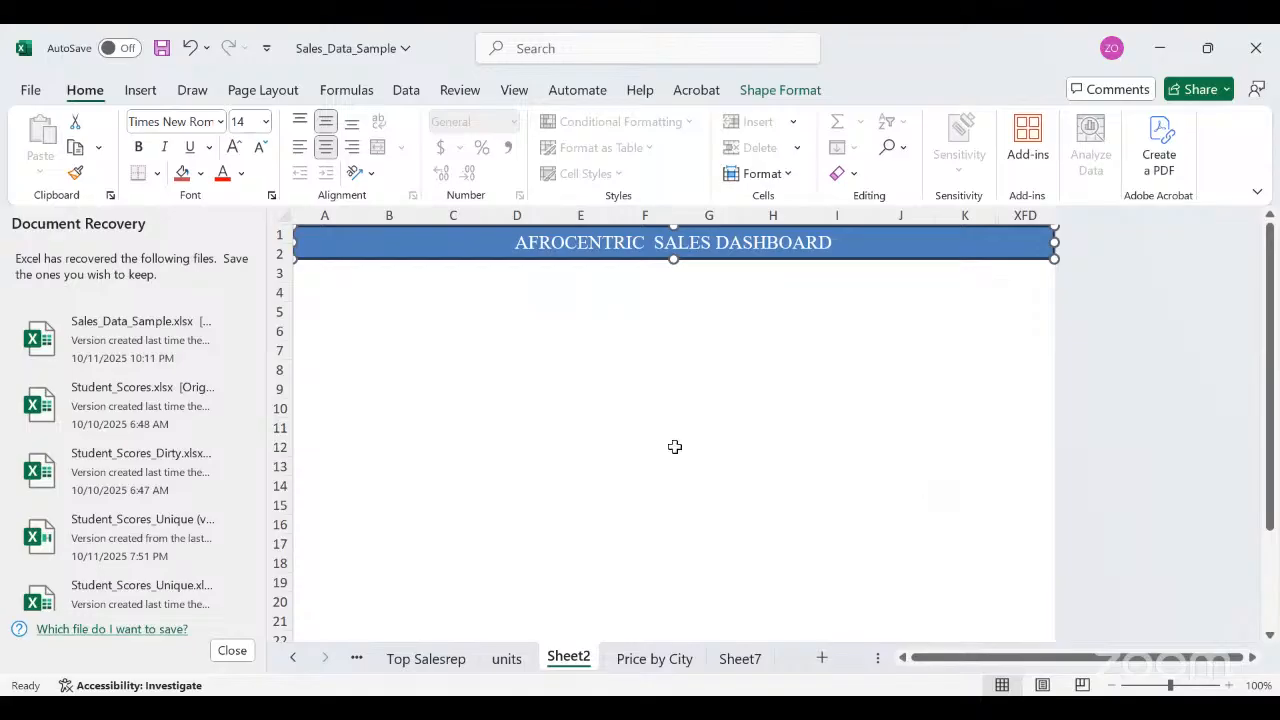
left_click(201, 175)
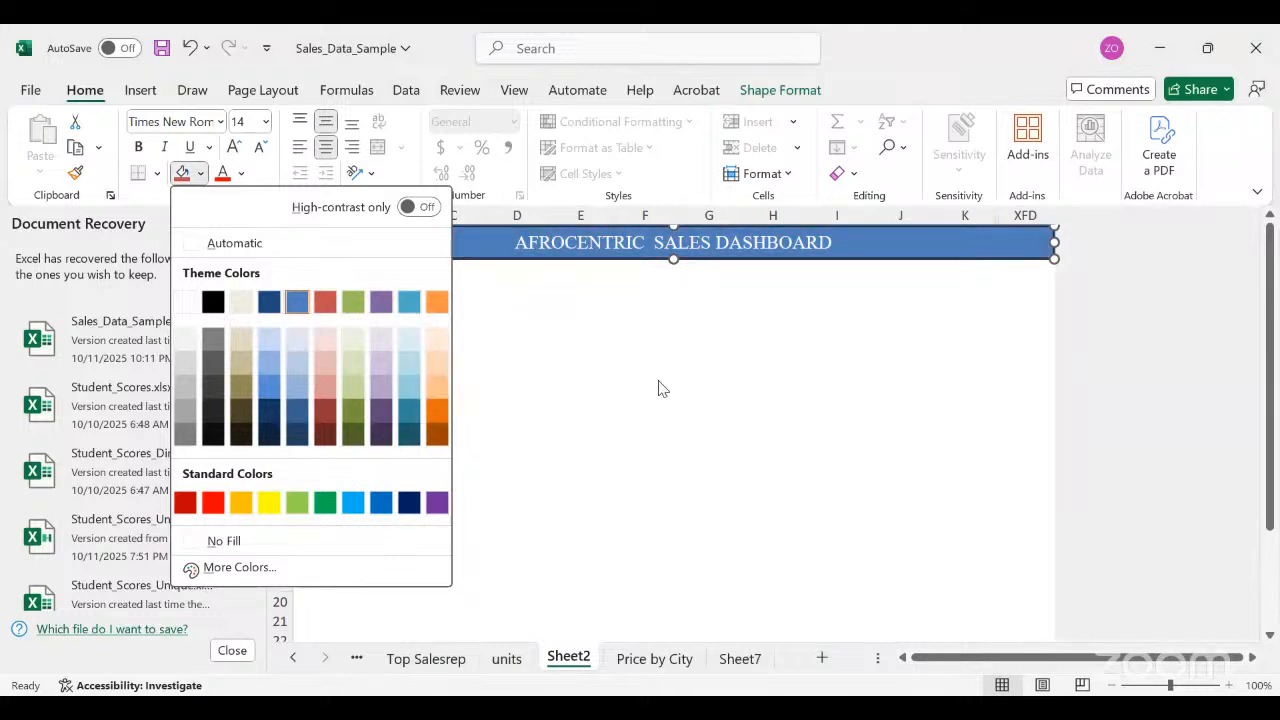
key("Escape")
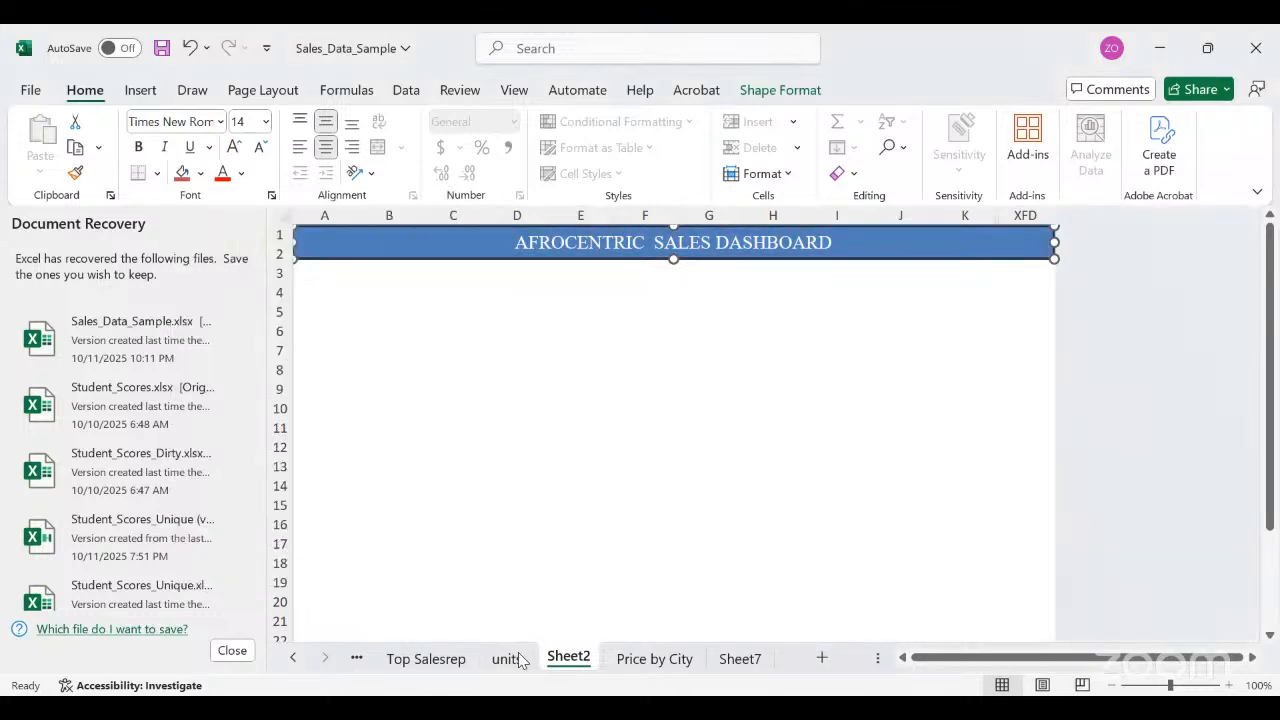
Look through the Top Salesrep, Product and units sheets for dashboard content, and return to Sheet2.
left_click(445, 662)
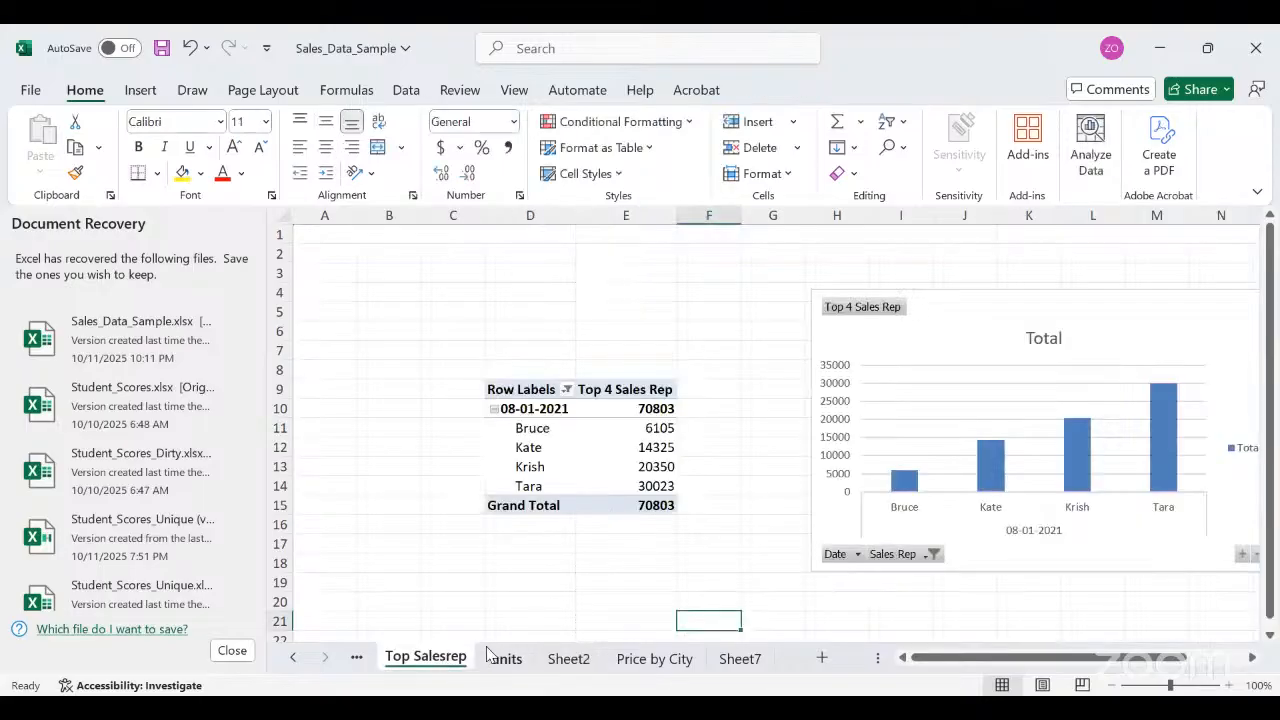
left_click(292, 657)
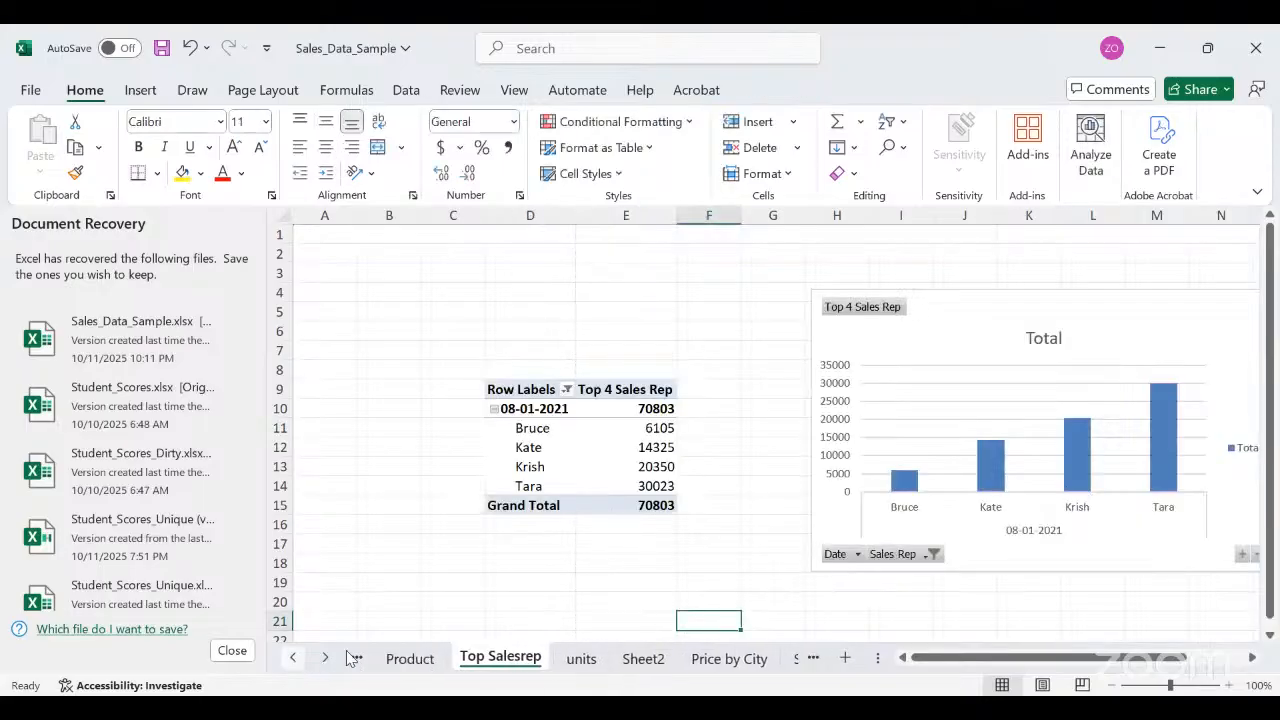
left_click(425, 659)
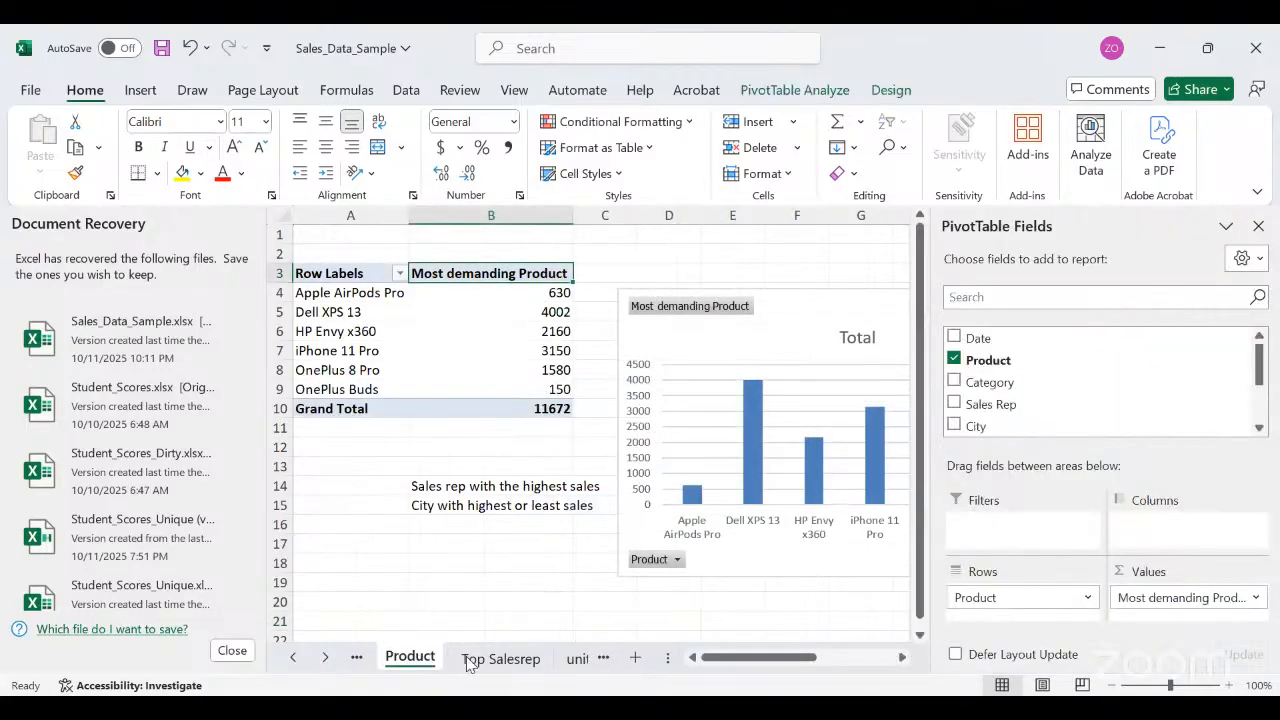
left_click(470, 660)
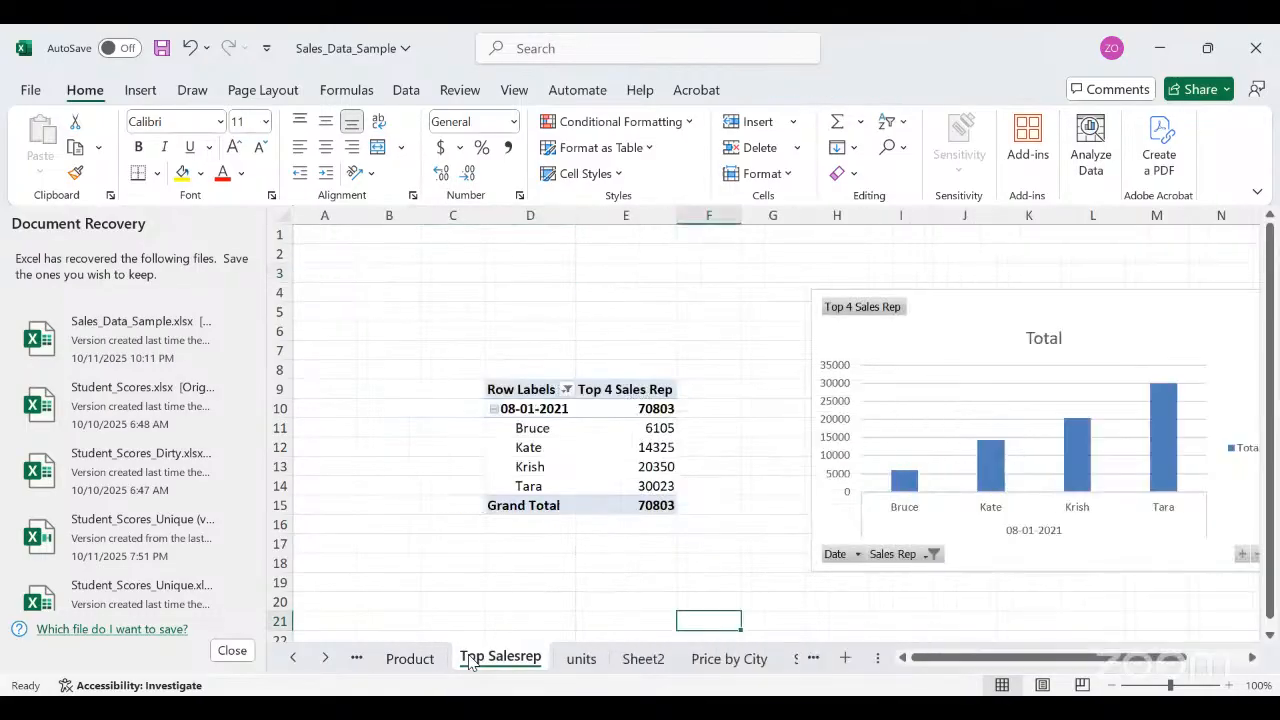
left_click(590, 661)
left_click(632, 664)
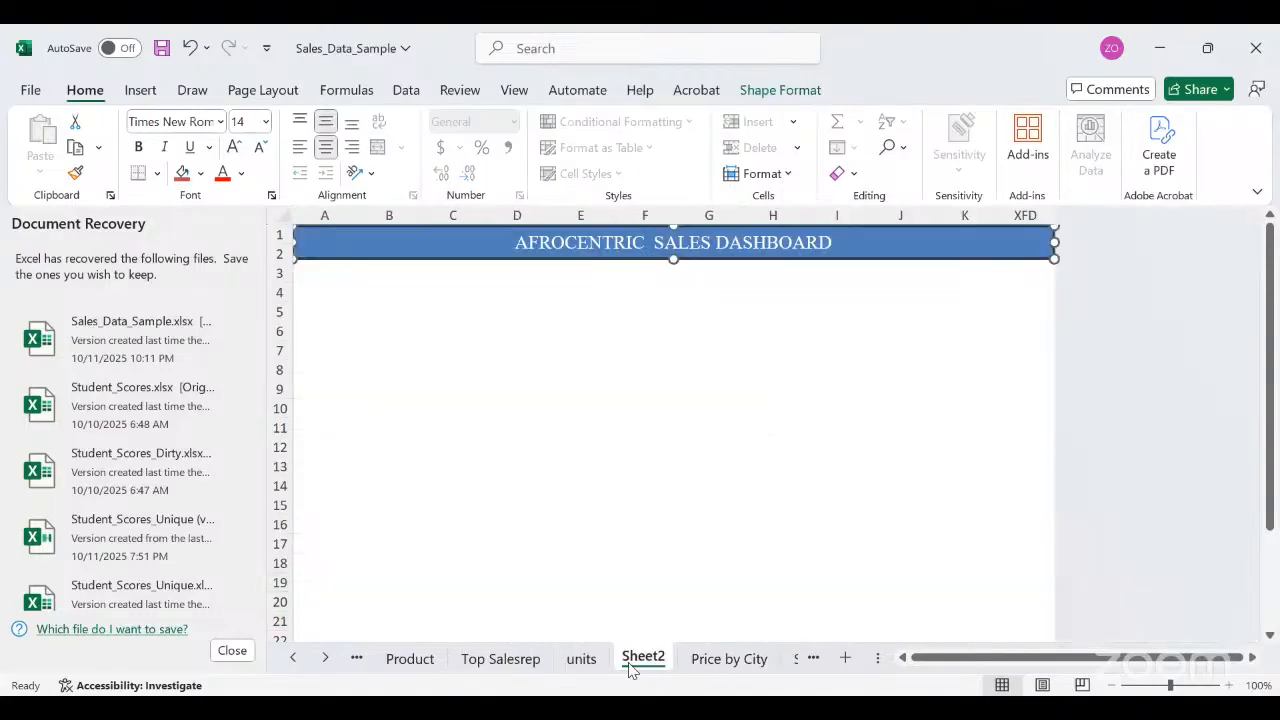
Deselect the title banner on Sheet2 and bring the Sales Data and Pivot Table sheets within reach.
left_click(707, 325)
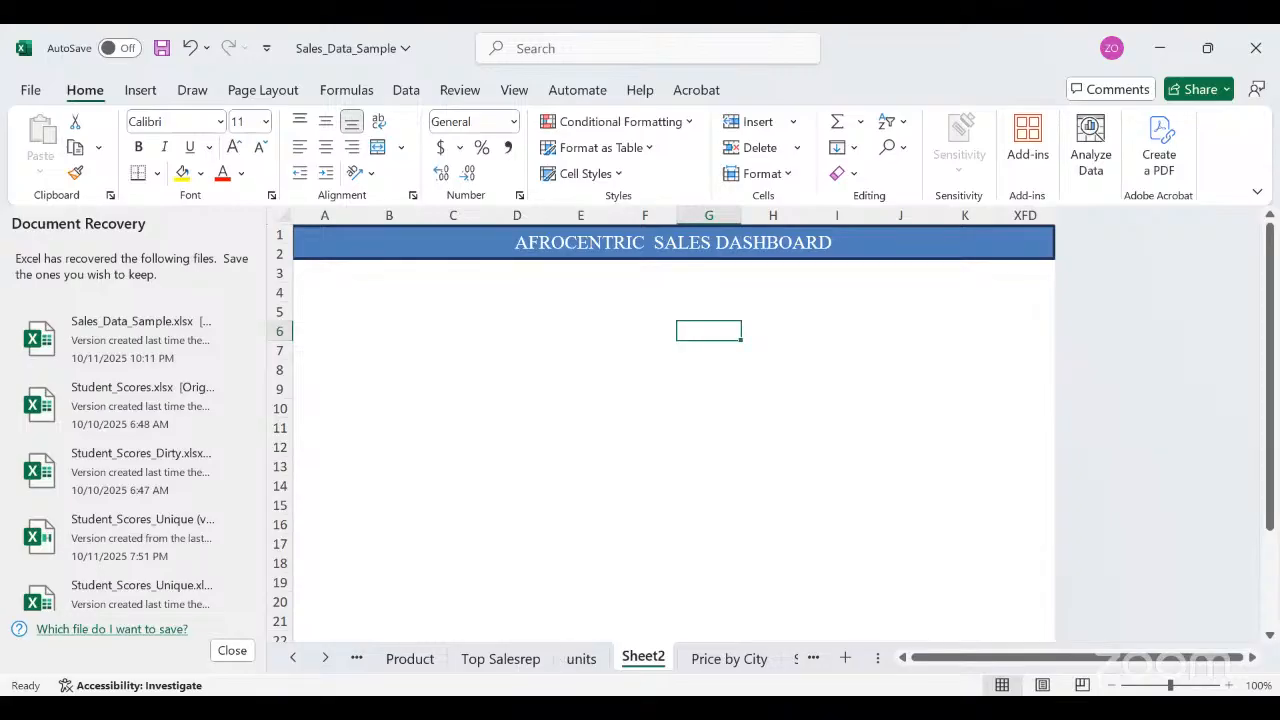
left_click(292, 657)
left_click(292, 657)
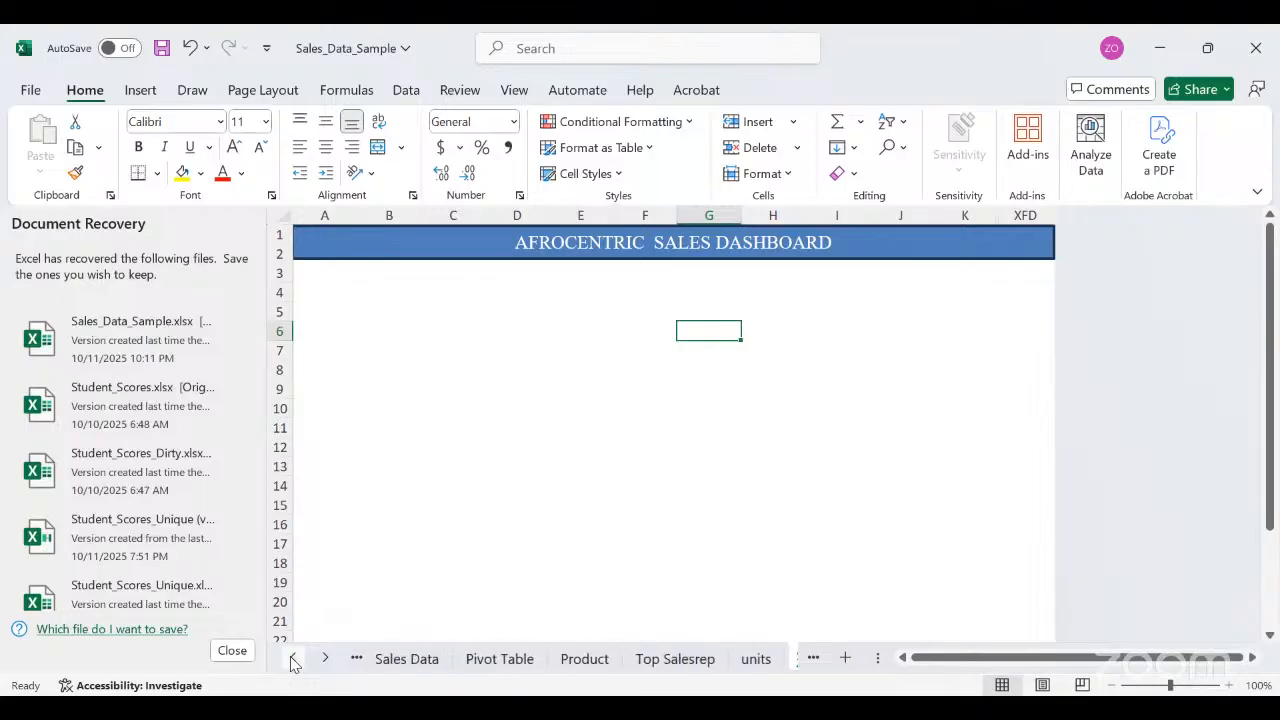
Copy the Total Sales text box from the Sales Data sheet and paste it at cell A3 of Sheet2.
left_click(443, 662)
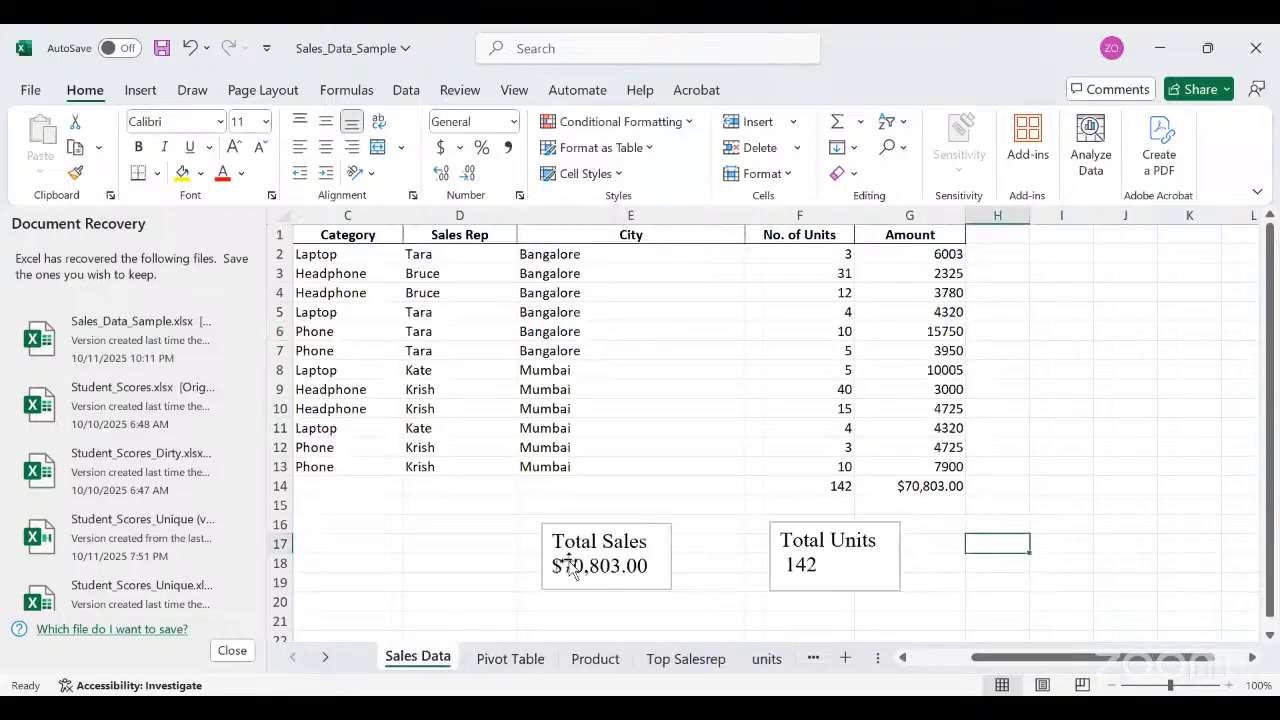
left_click(643, 584)
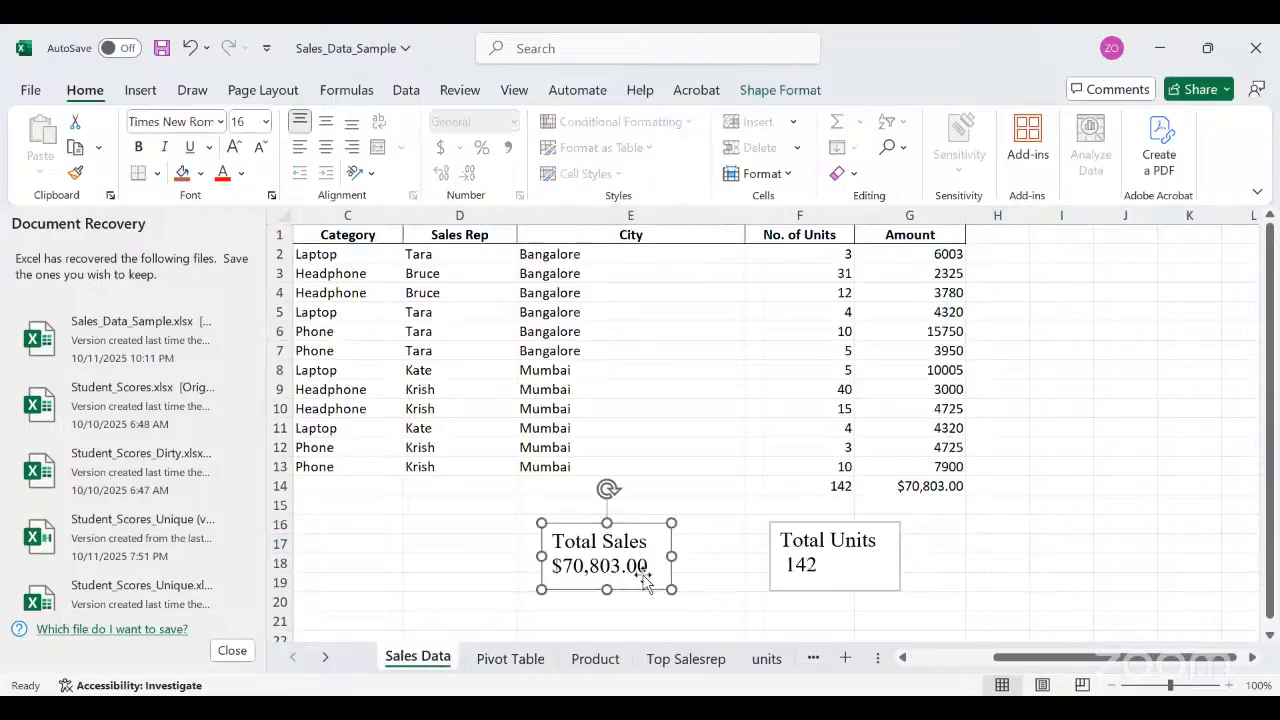
right_click(646, 580)
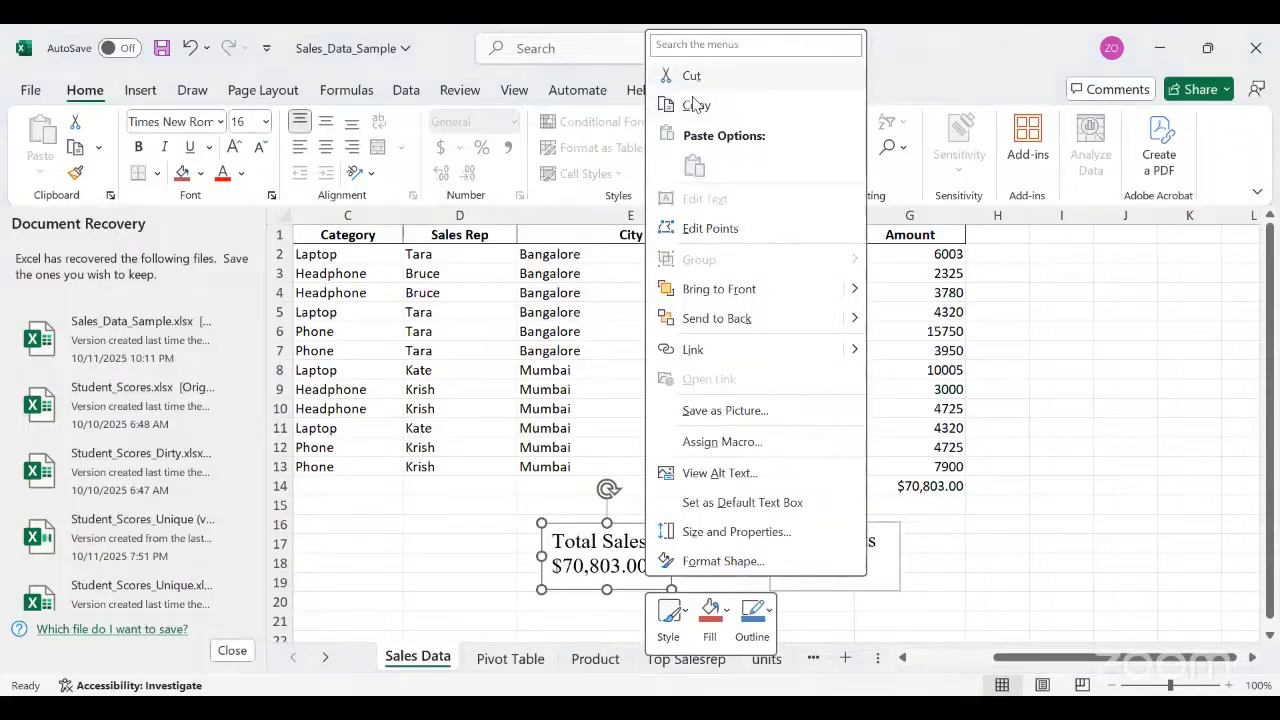
left_click(695, 108)
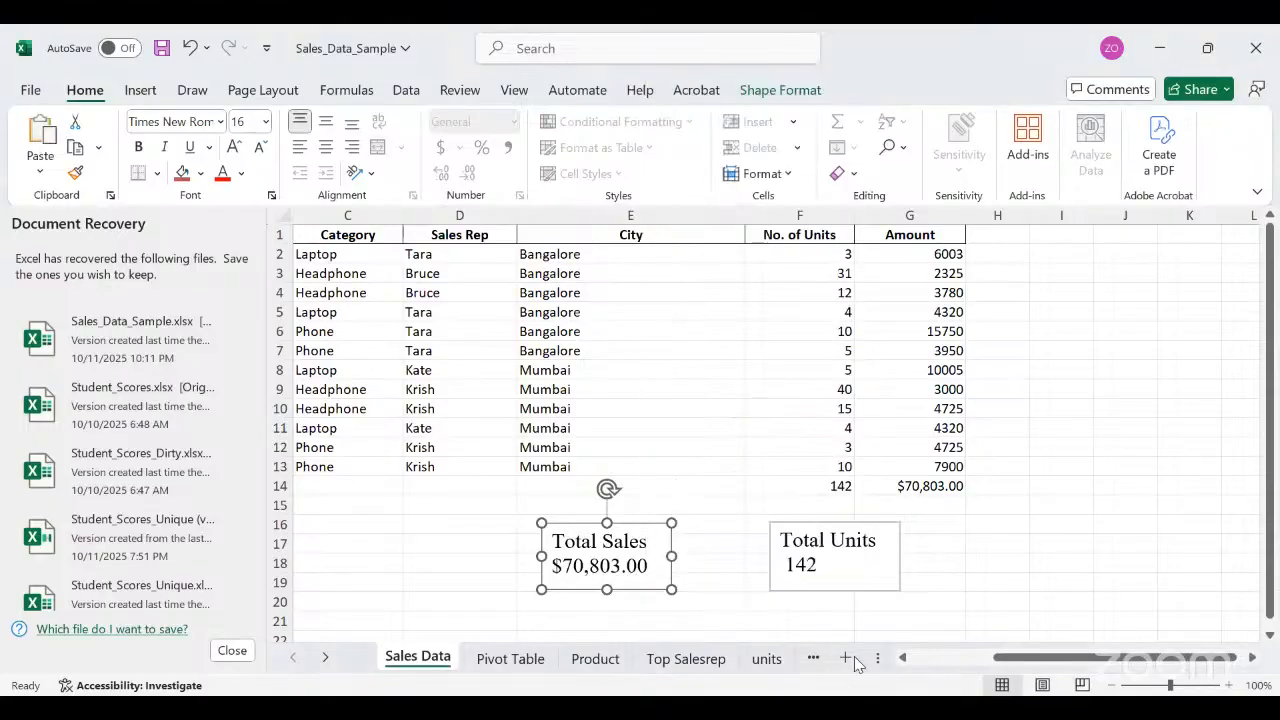
left_click(325, 658)
left_click(325, 658)
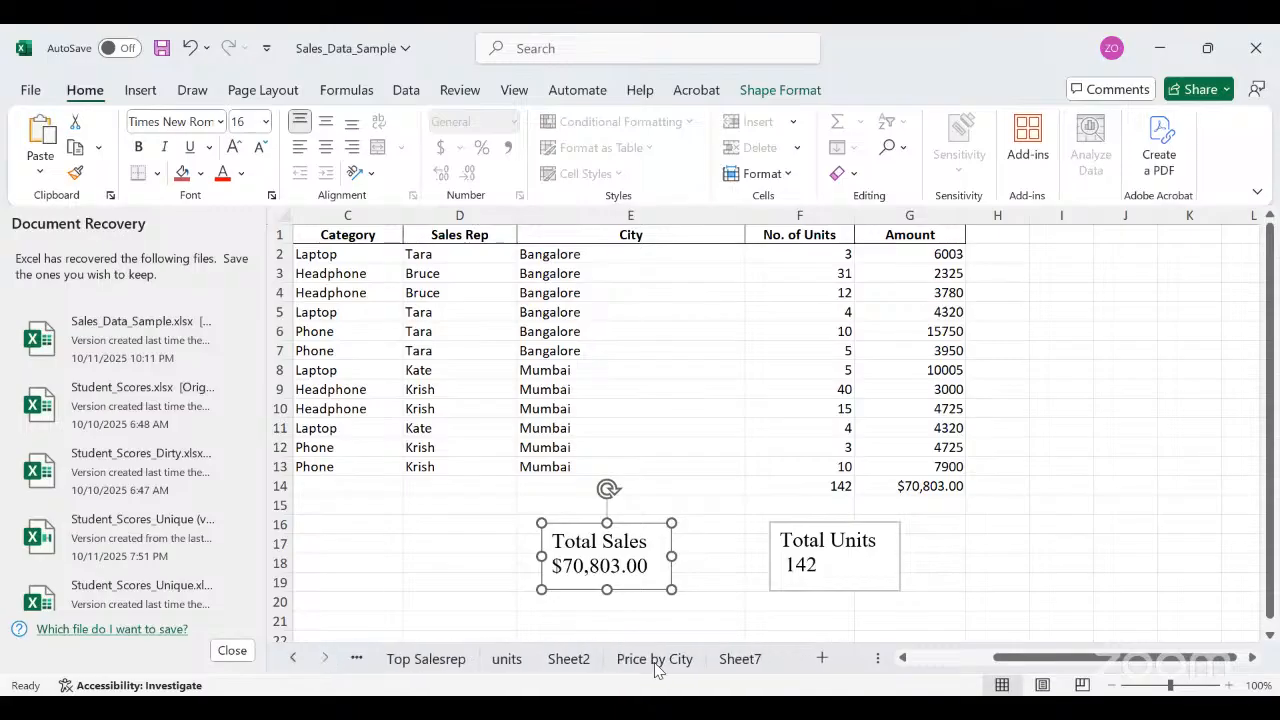
left_click(566, 659)
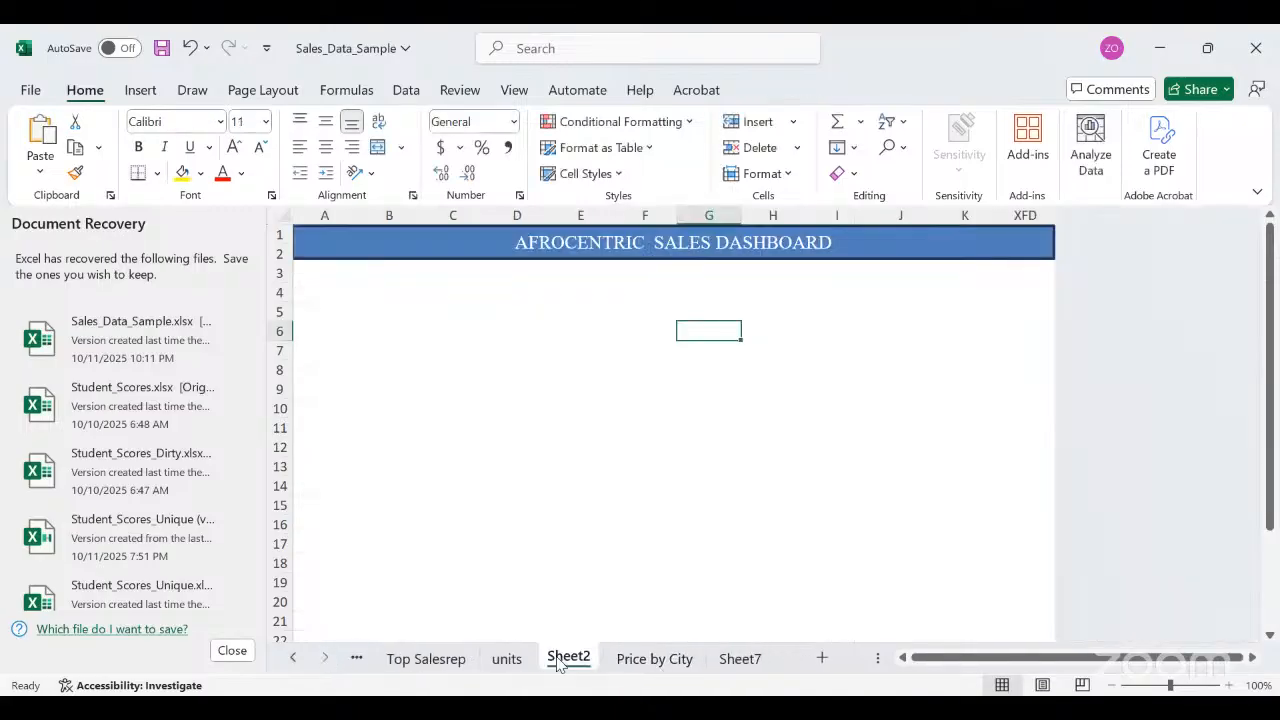
left_click(316, 279)
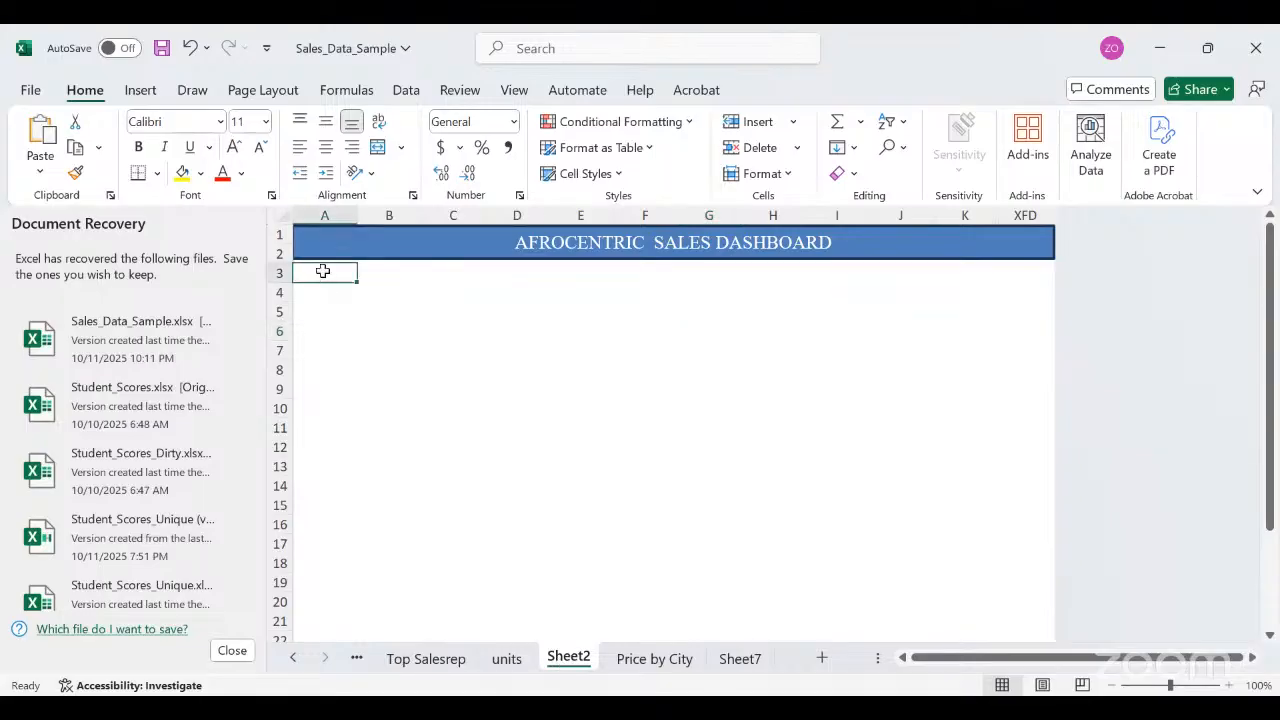
right_click(323, 271)
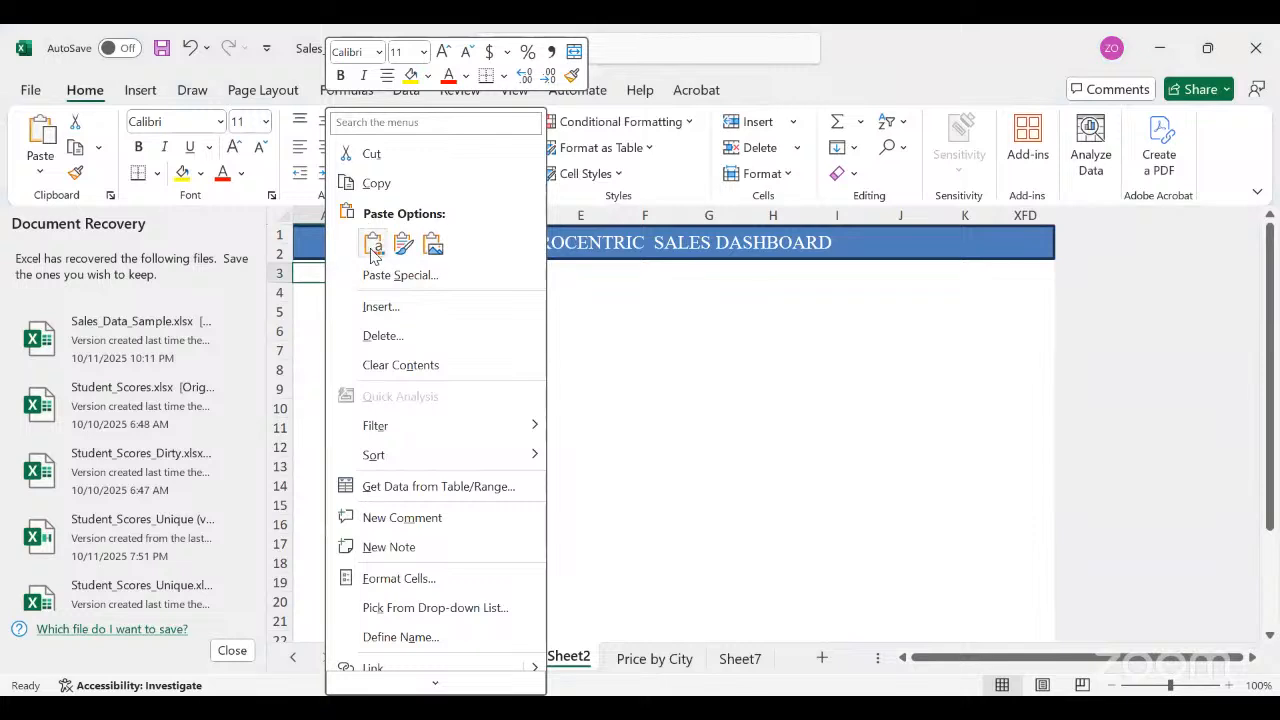
left_click(373, 248)
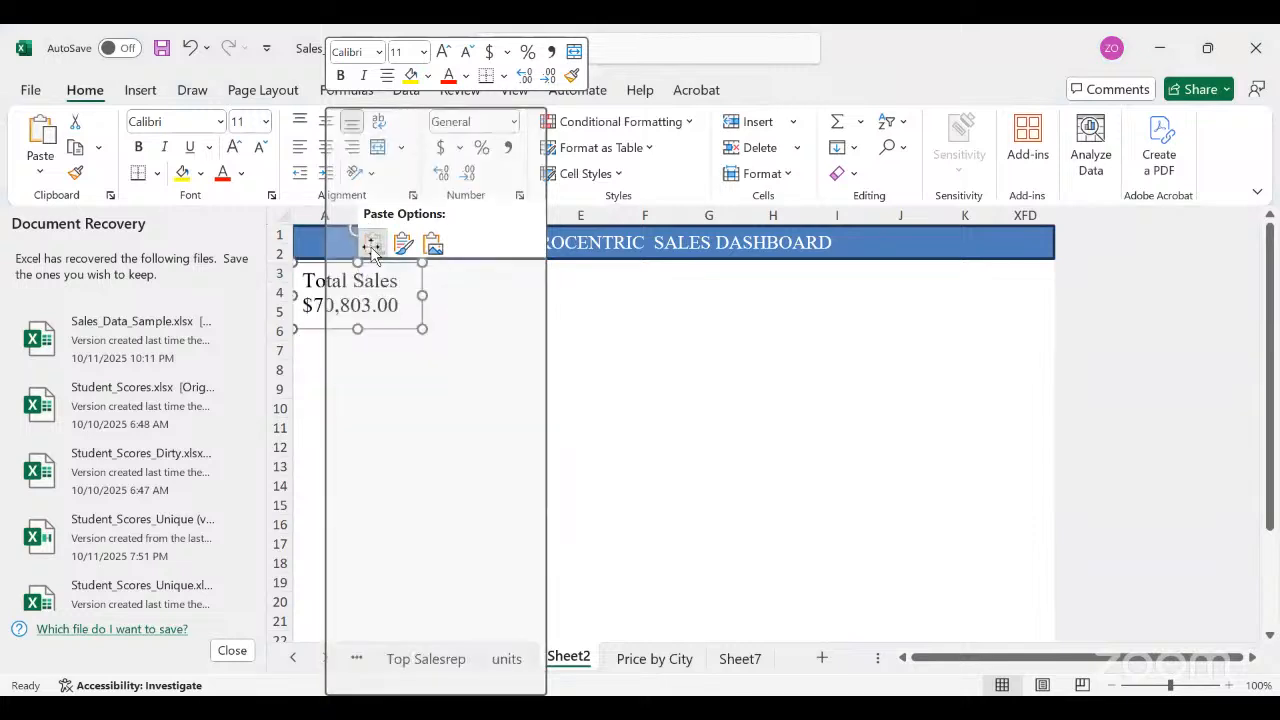
Move the Total Sales box under the dashboard title across columns B to D and enlarge it slightly.
left_click_drag(400, 308, 487, 305)
left_click(487, 305)
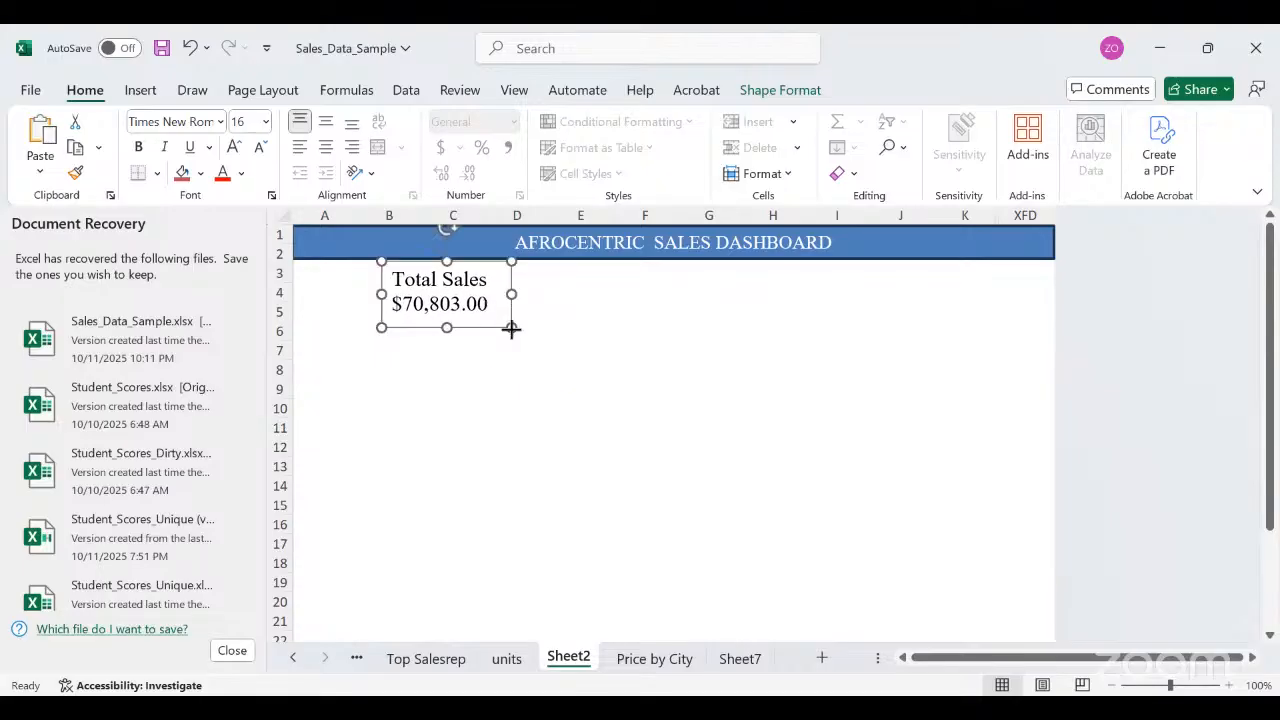
left_click_drag(509, 327, 529, 332)
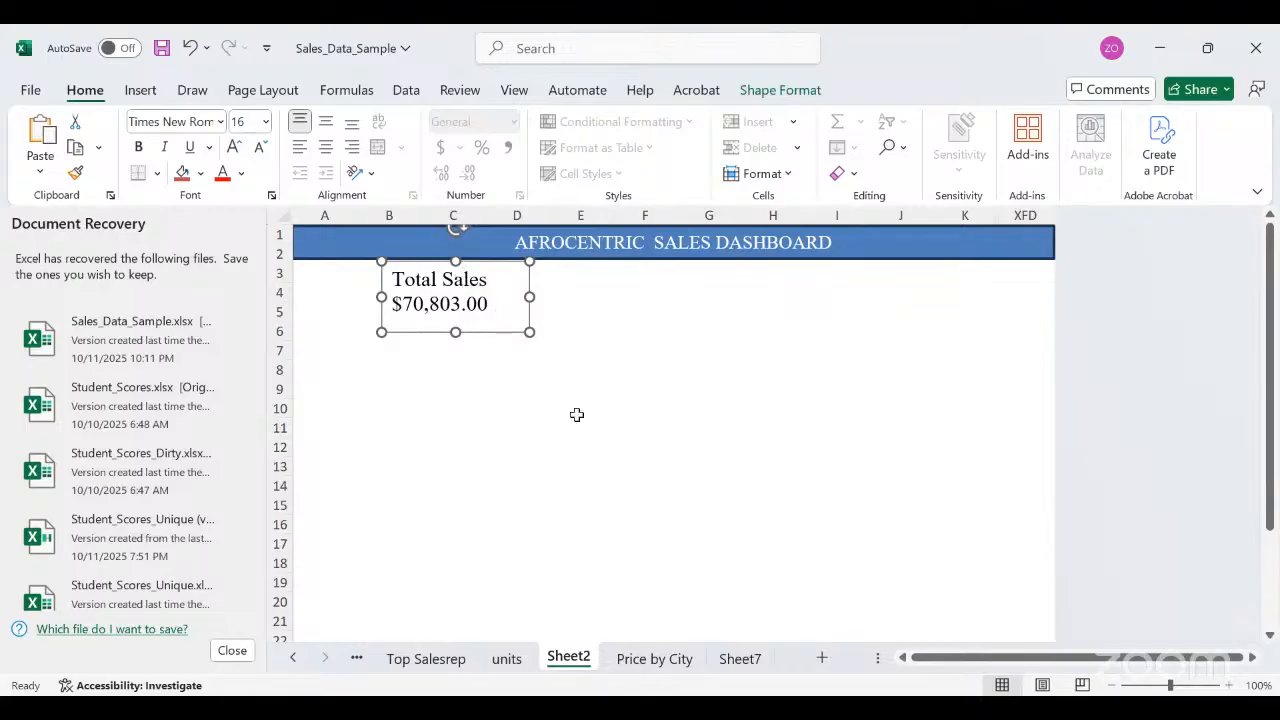
left_click(624, 469)
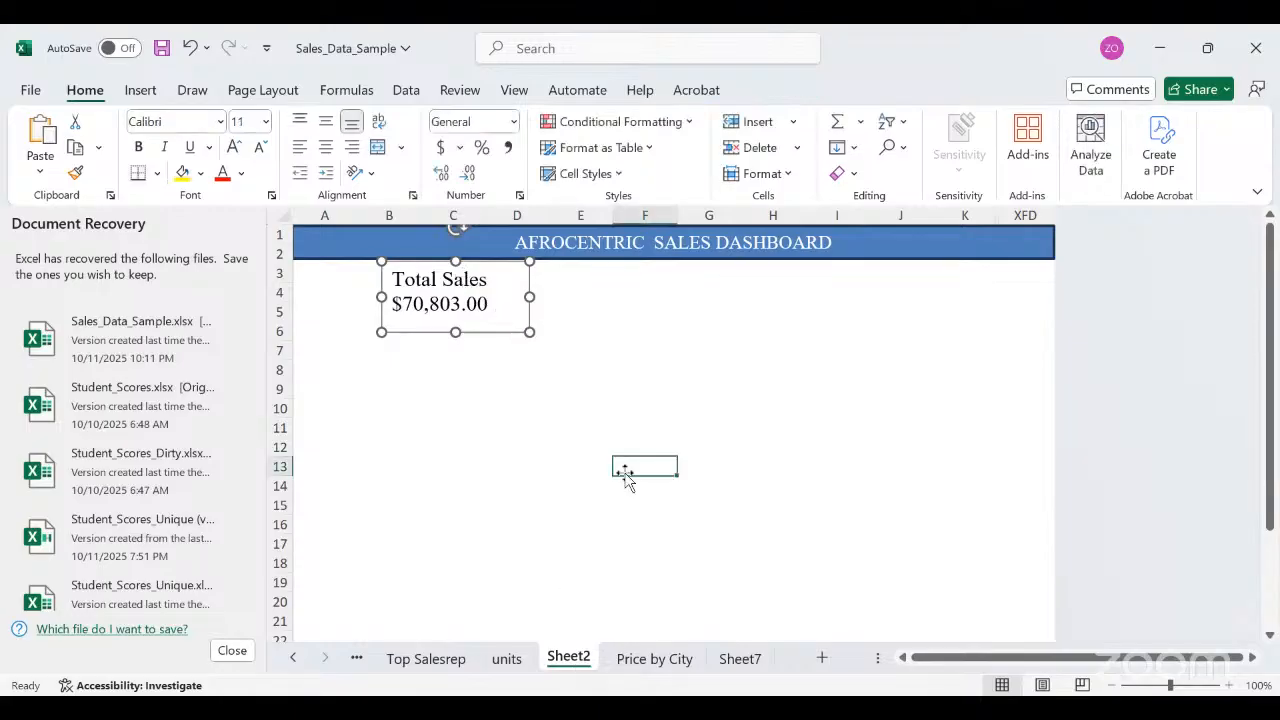
Rename Sheet2 as Dashboard.
right_click(570, 660)
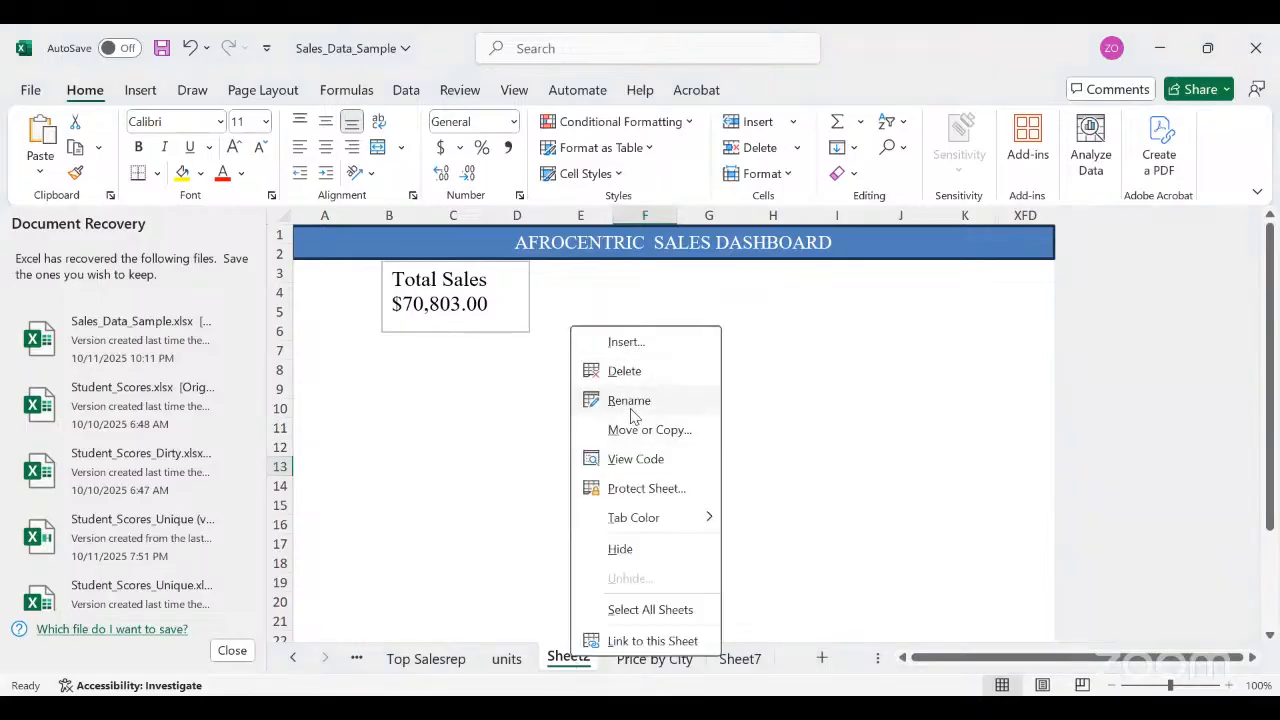
left_click(630, 404)
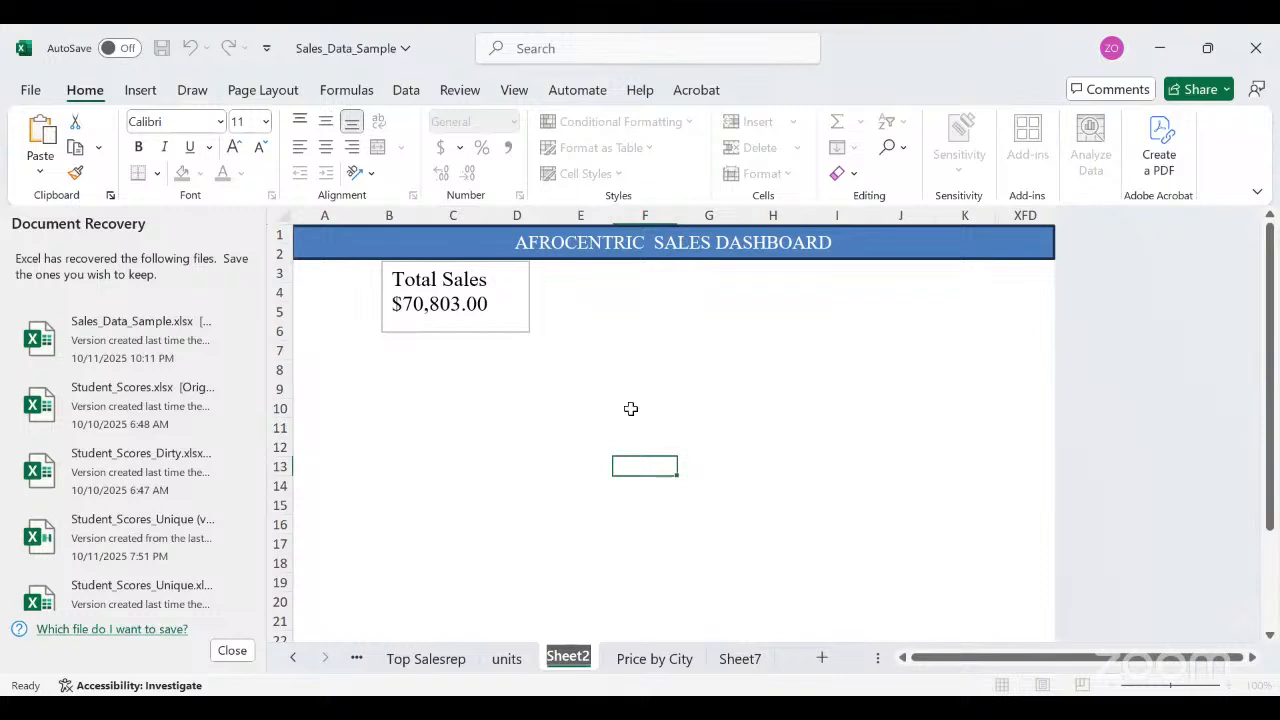
type("Dashb")
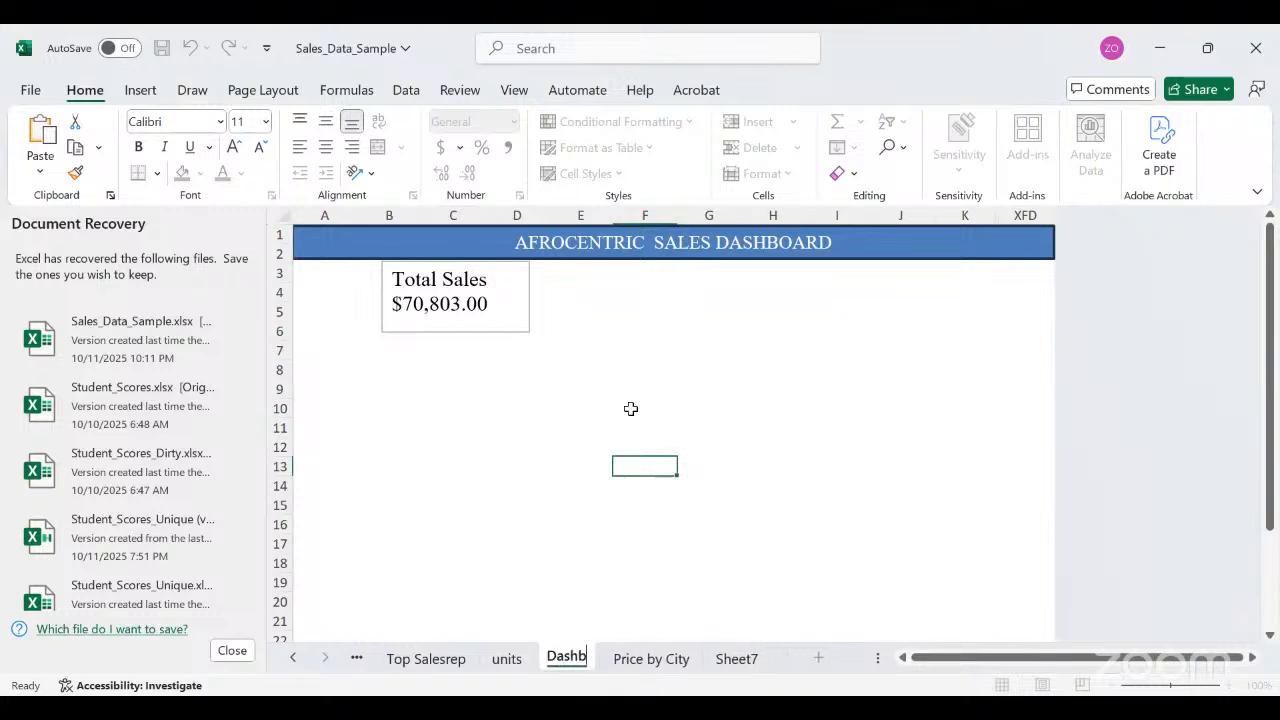
type("oard")
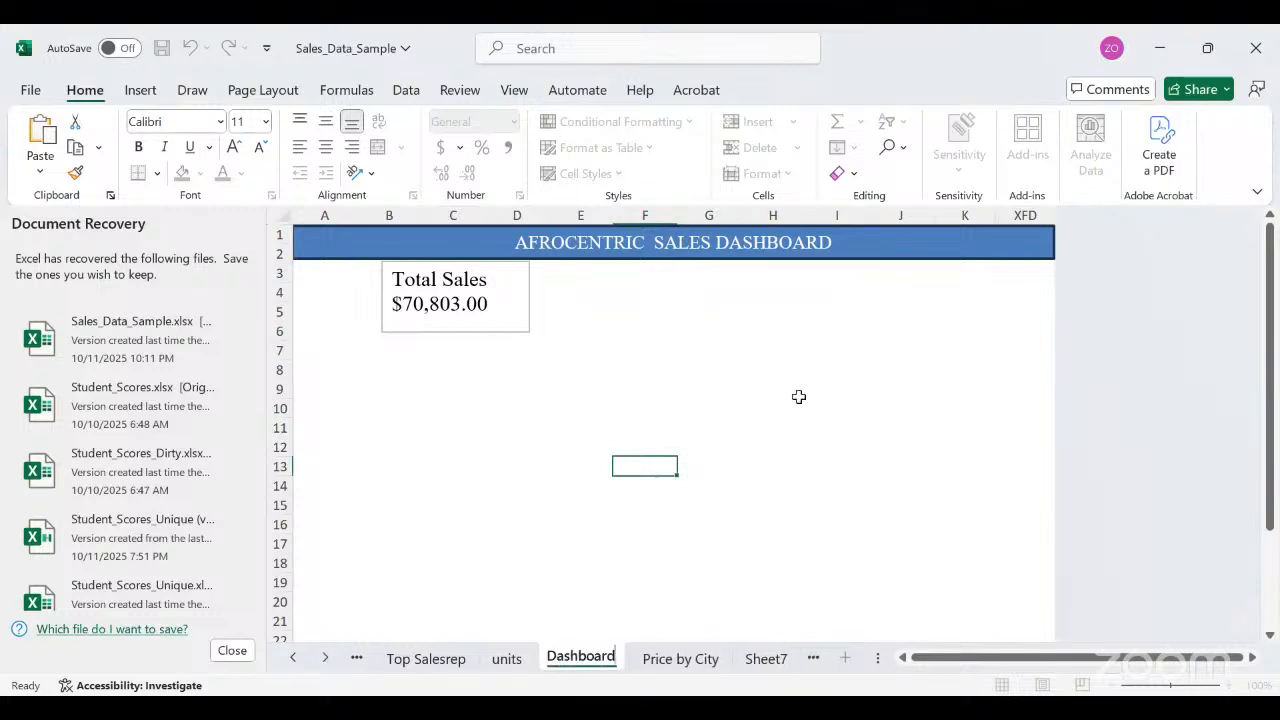
left_click(797, 392)
Fill the Total Sales box with the lightest blue theme shade.
left_click(515, 323)
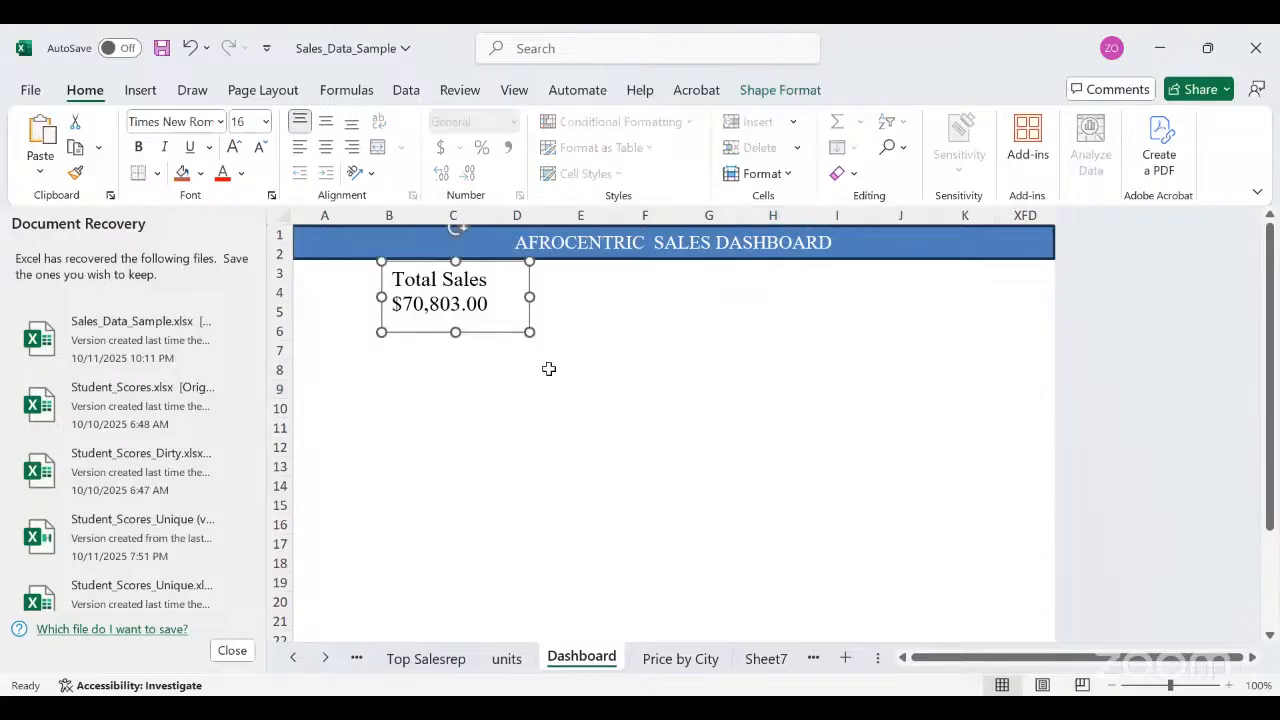
left_click(201, 175)
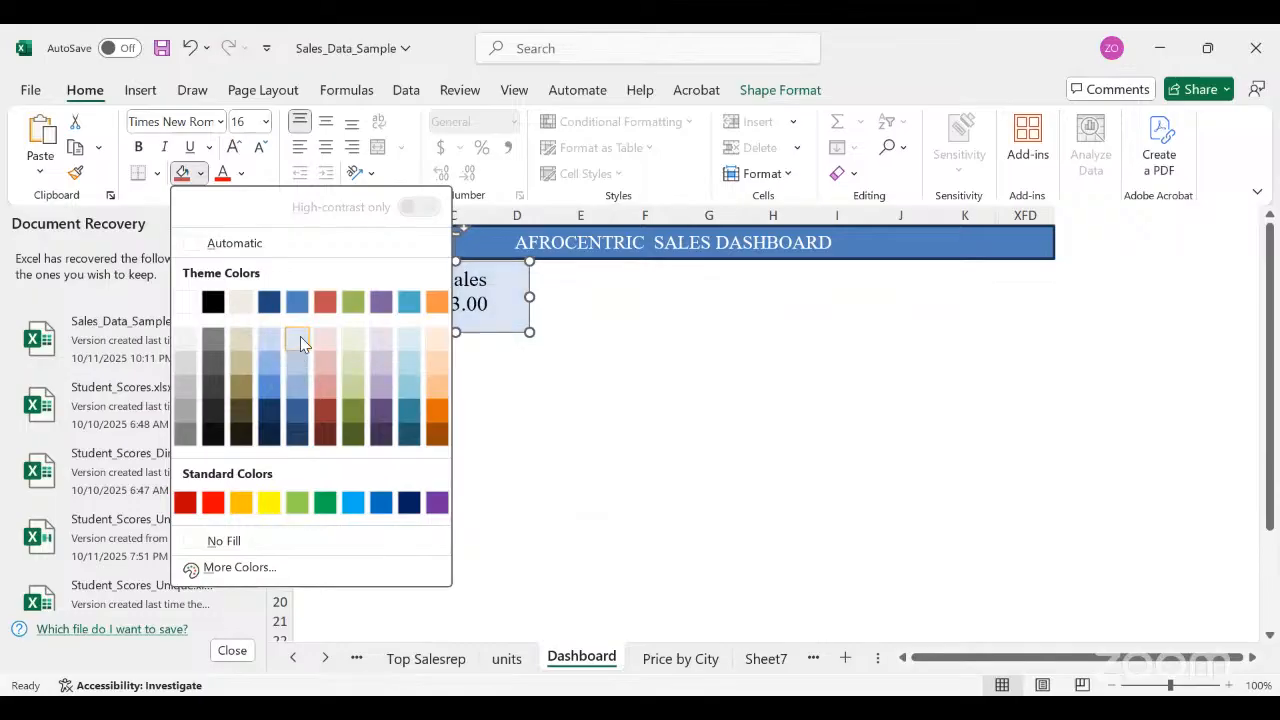
left_click(405, 336)
left_click(515, 395)
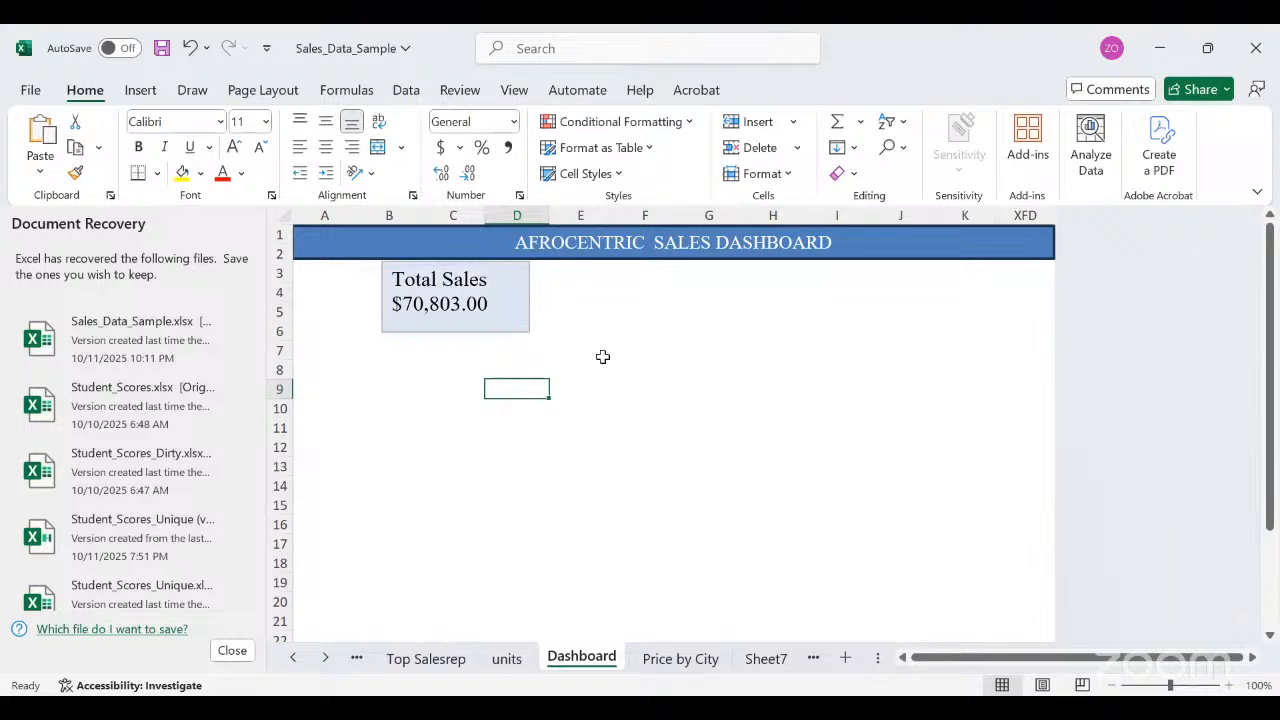
Copy the Total Units text box from the Sales Data sheet and paste it at cell E4 of the Dashboard sheet.
left_click(295, 659)
left_click(295, 659)
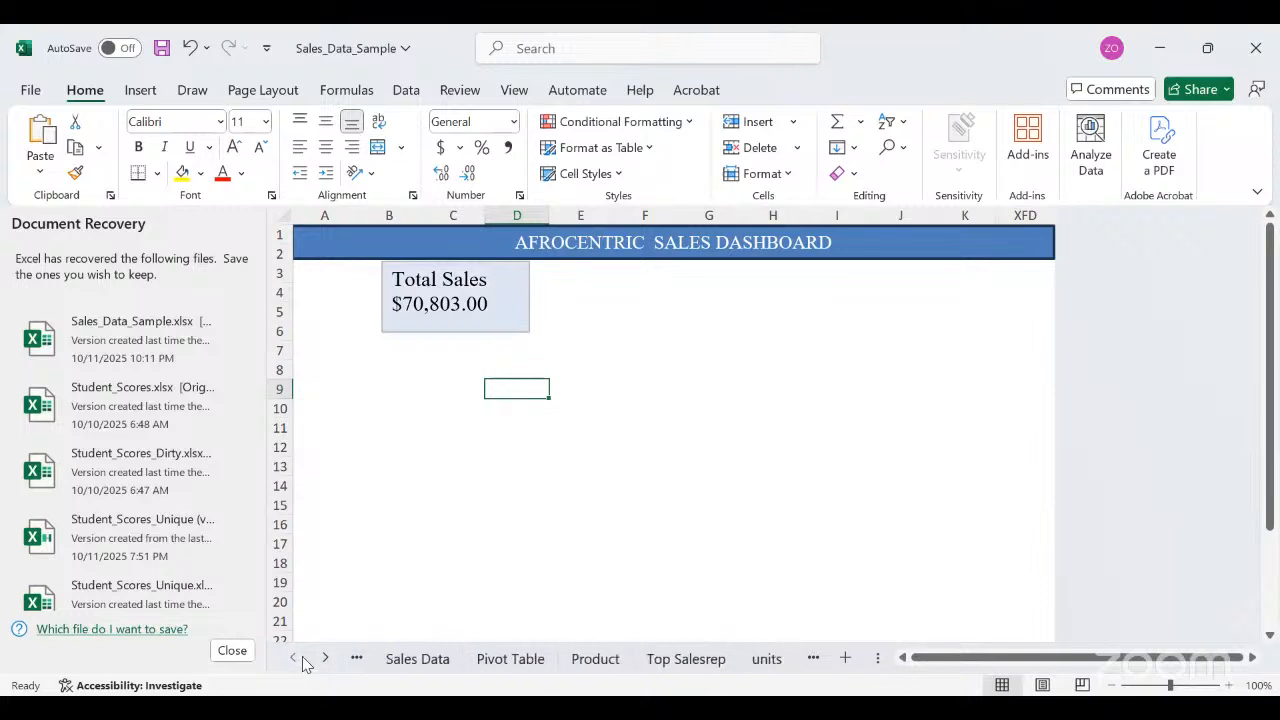
left_click(418, 659)
left_click(793, 578)
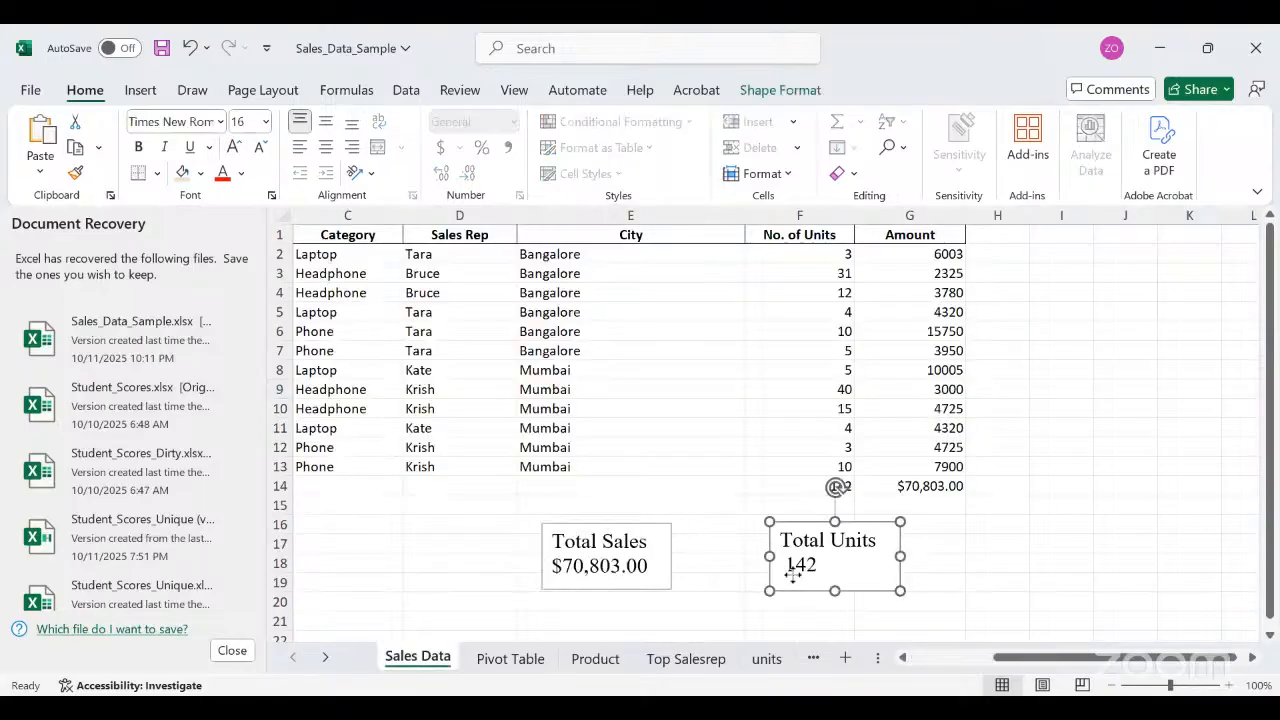
right_click(794, 576)
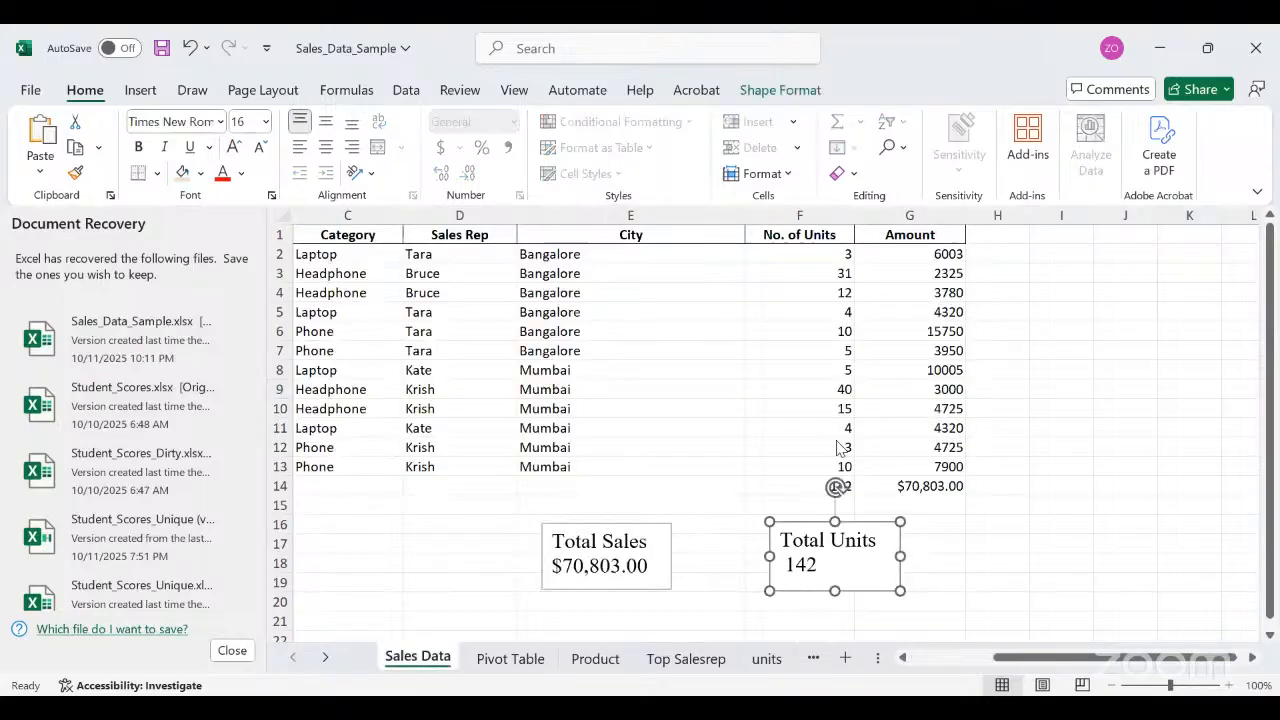
left_click(840, 104)
left_click(326, 659)
left_click(326, 659)
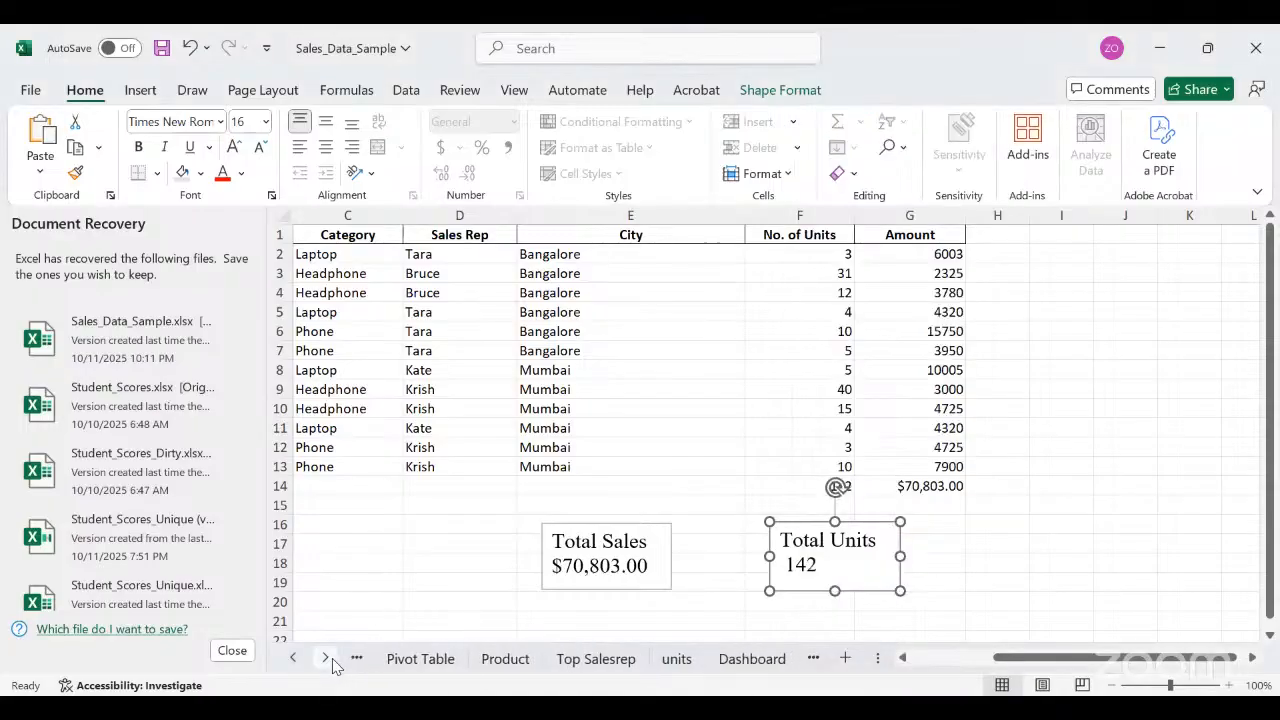
left_click(326, 659)
left_click(654, 659)
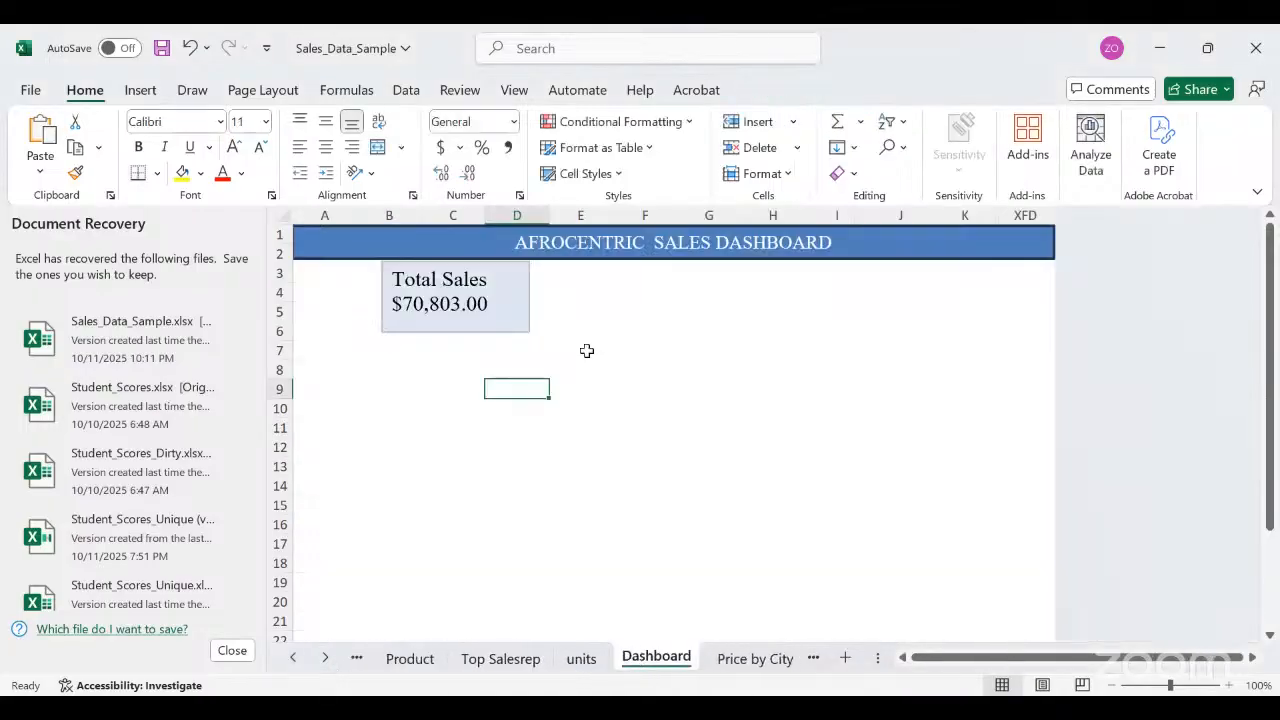
left_click(600, 288)
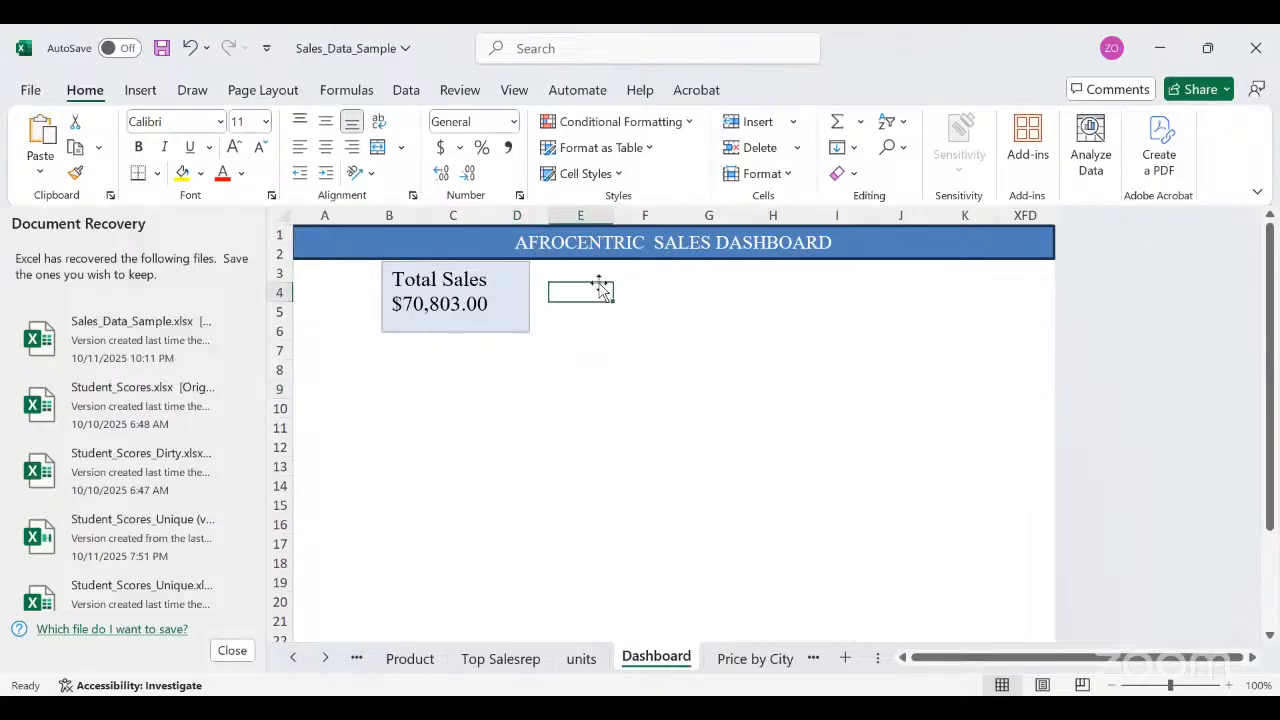
key("ctrl+v")
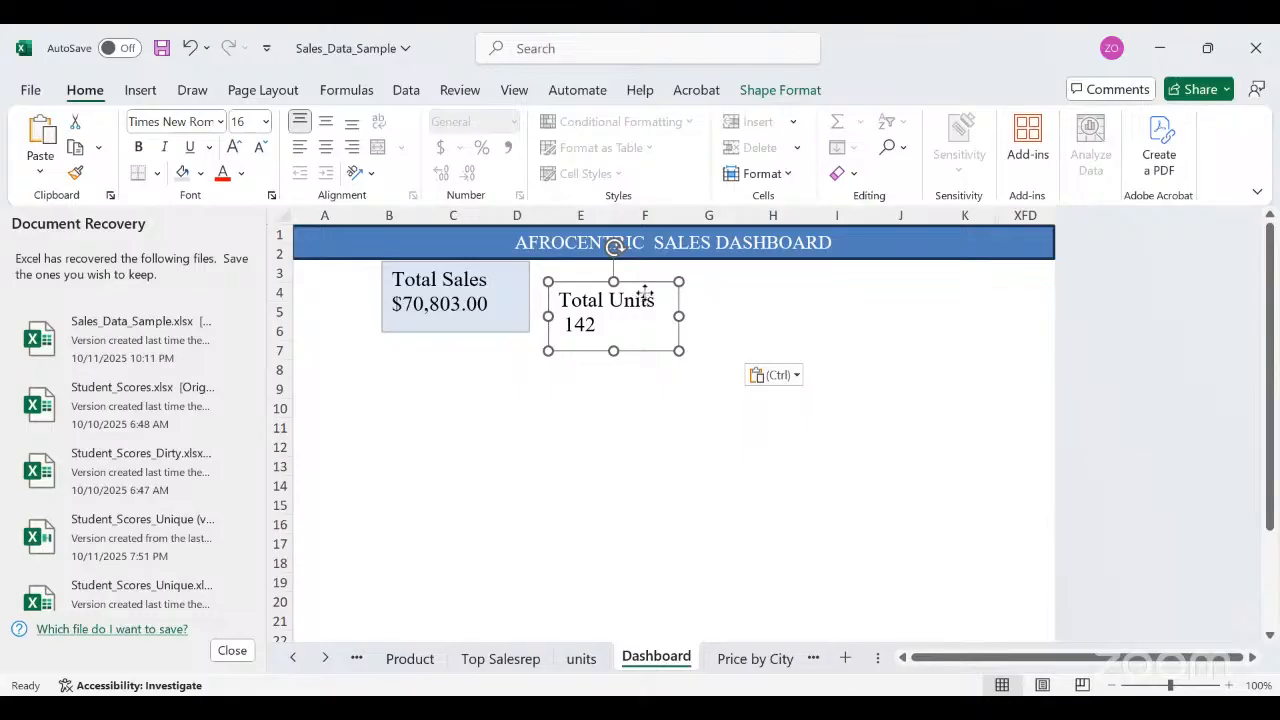
Align the Total Units box beside the Total Sales box and fill it with the same light blue shade.
left_click_drag(643, 293, 665, 272)
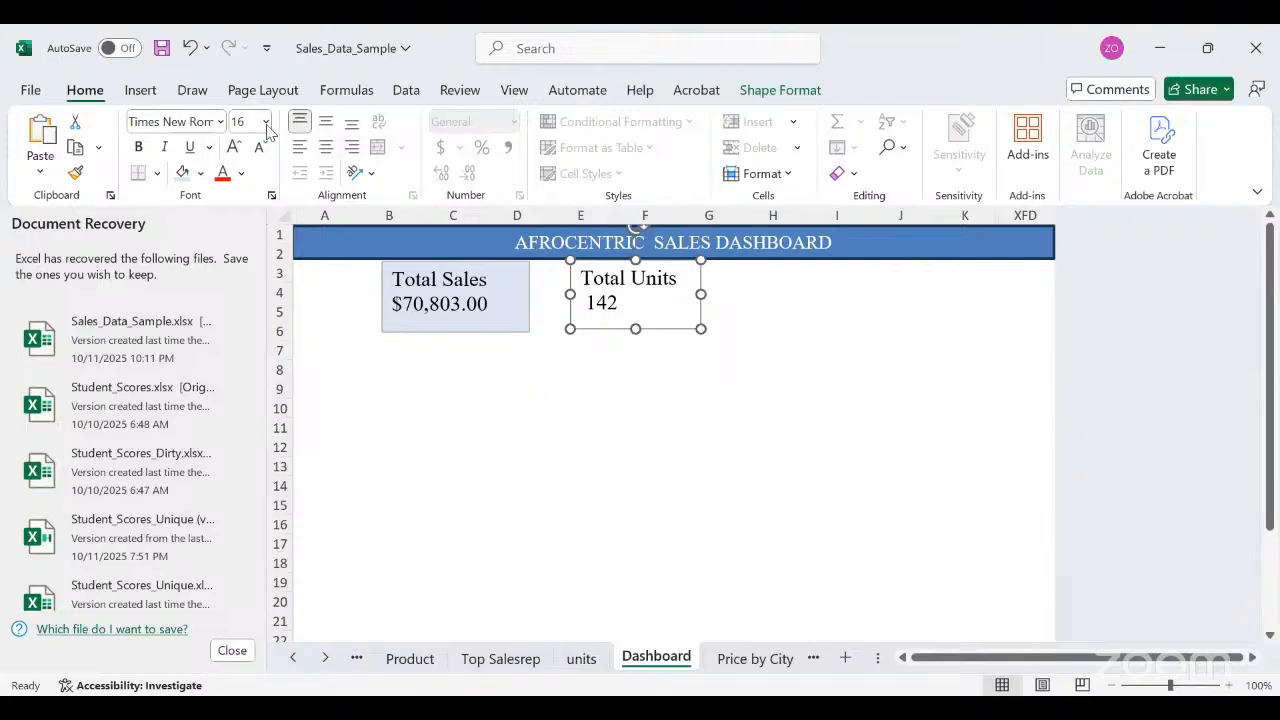
left_click(200, 173)
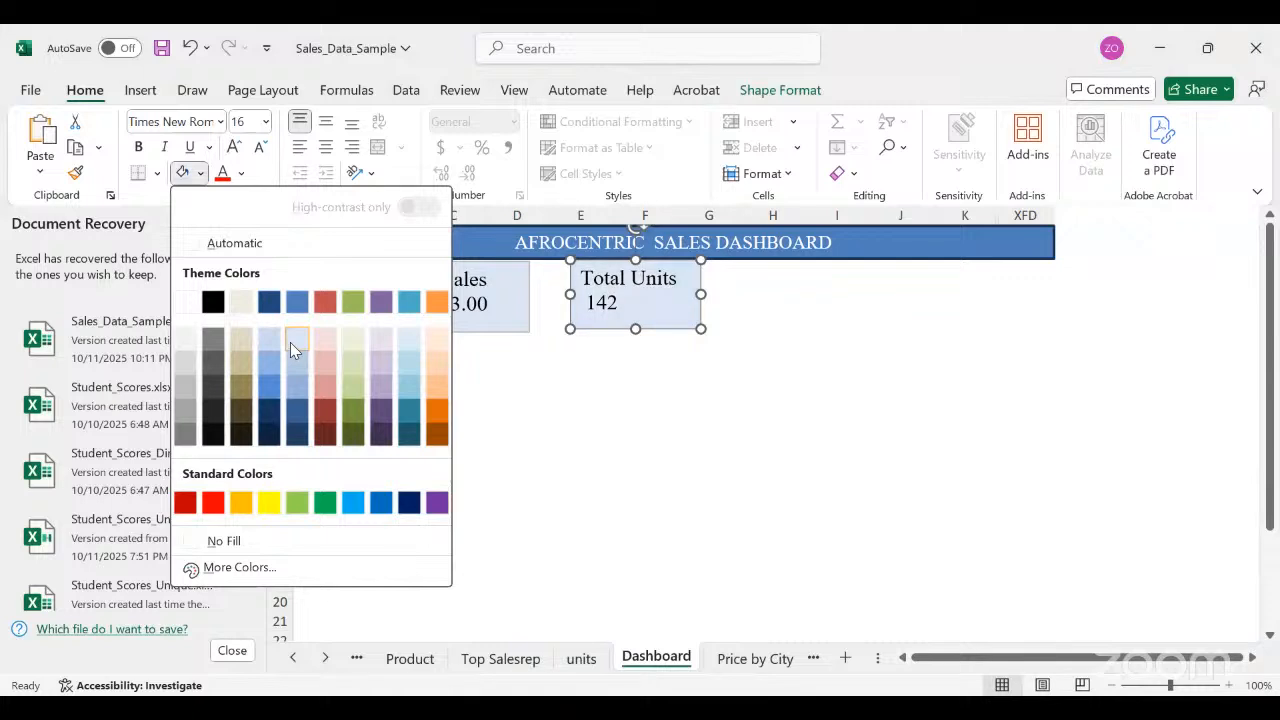
left_click(292, 342)
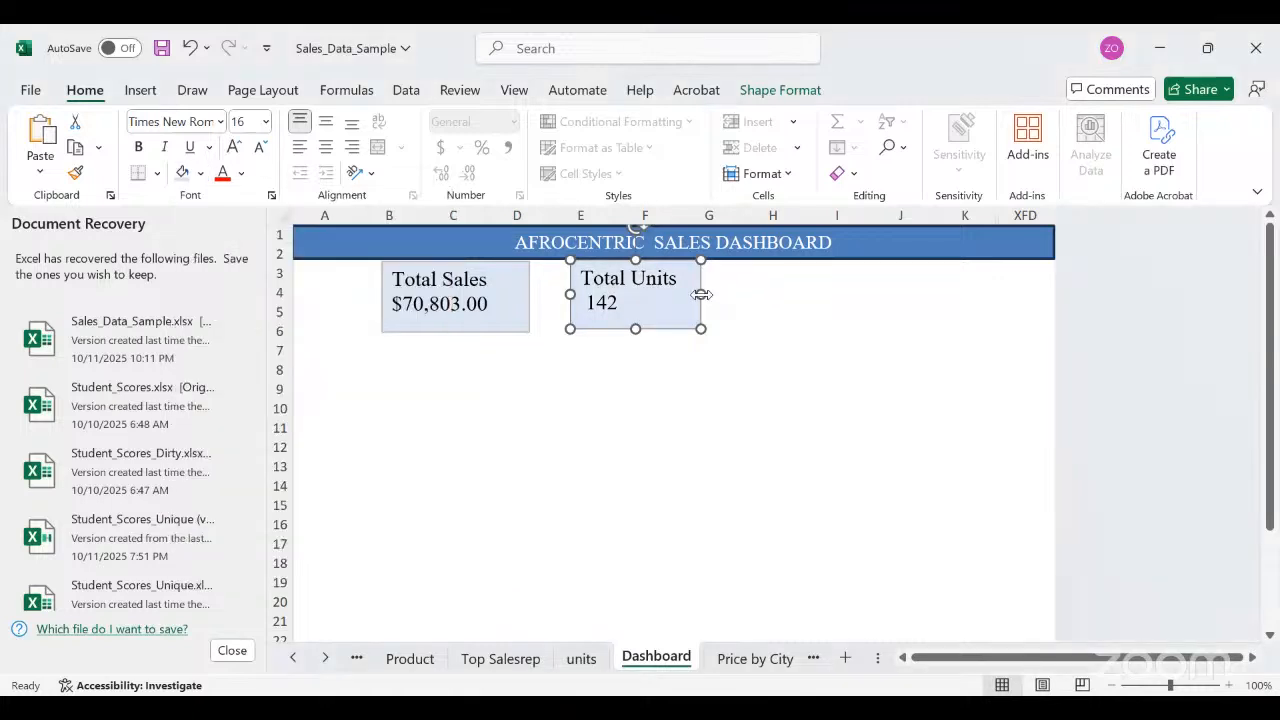
Widen the Total Units box to match the Total Sales box and place it across columns E to G.
mouse_move(701, 294)
left_mouse_down()
mouse_move(749, 312)
mouse_move(687, 311)
left_mouse_up()
left_click(682, 482)
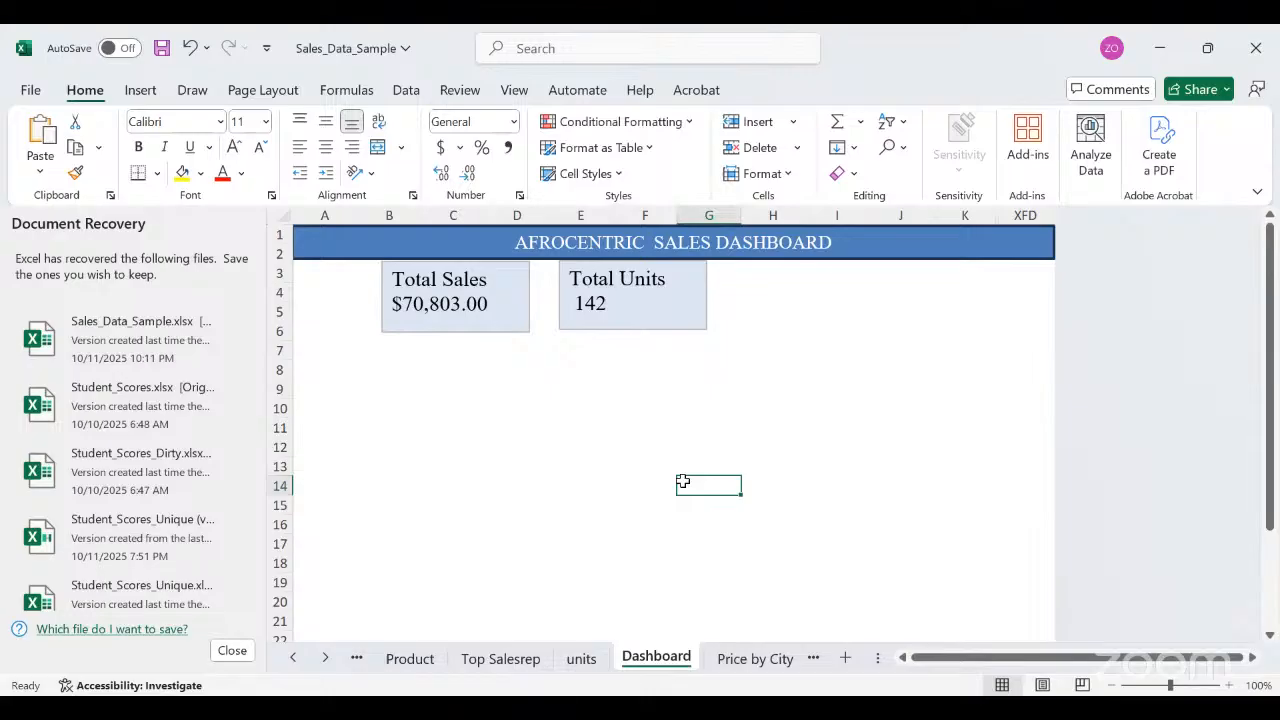
left_click(655, 299)
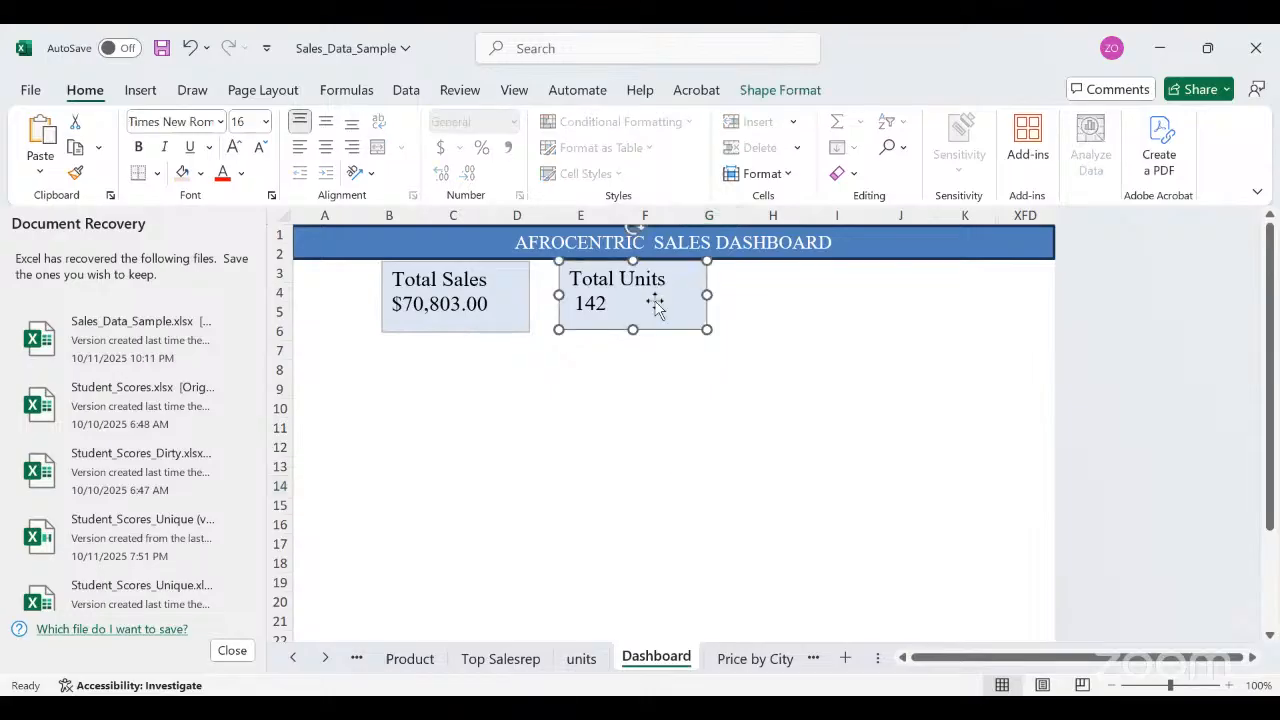
left_click(750, 313)
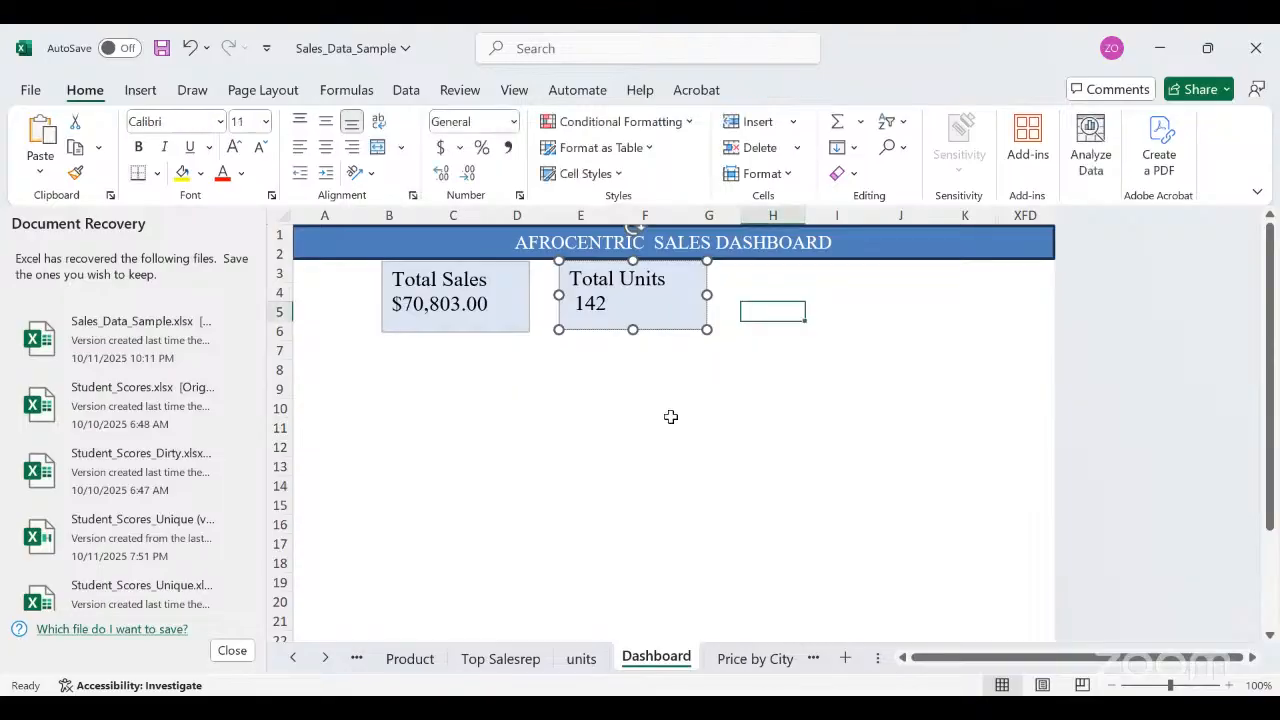
Center both boxes under the title, with Total Units across columns F to H and Total Sales across columns C to E.
left_click(666, 314)
left_click_drag(677, 311, 731, 314)
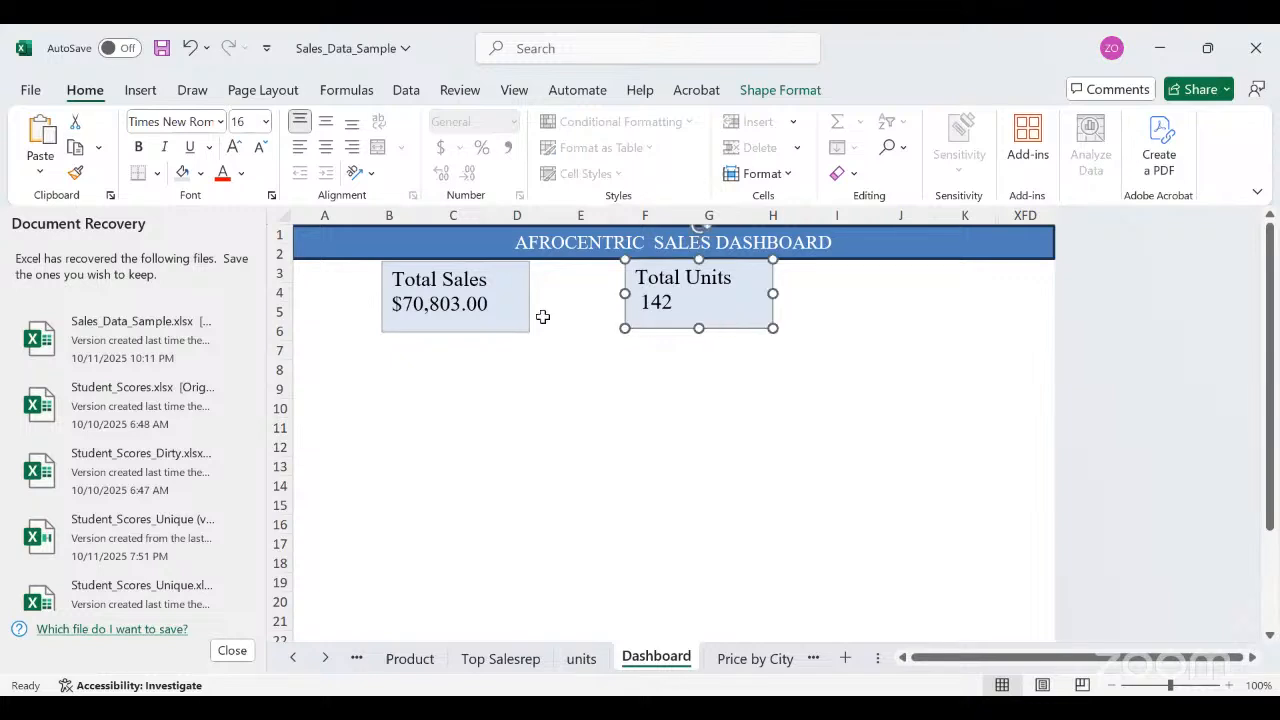
left_click(509, 329)
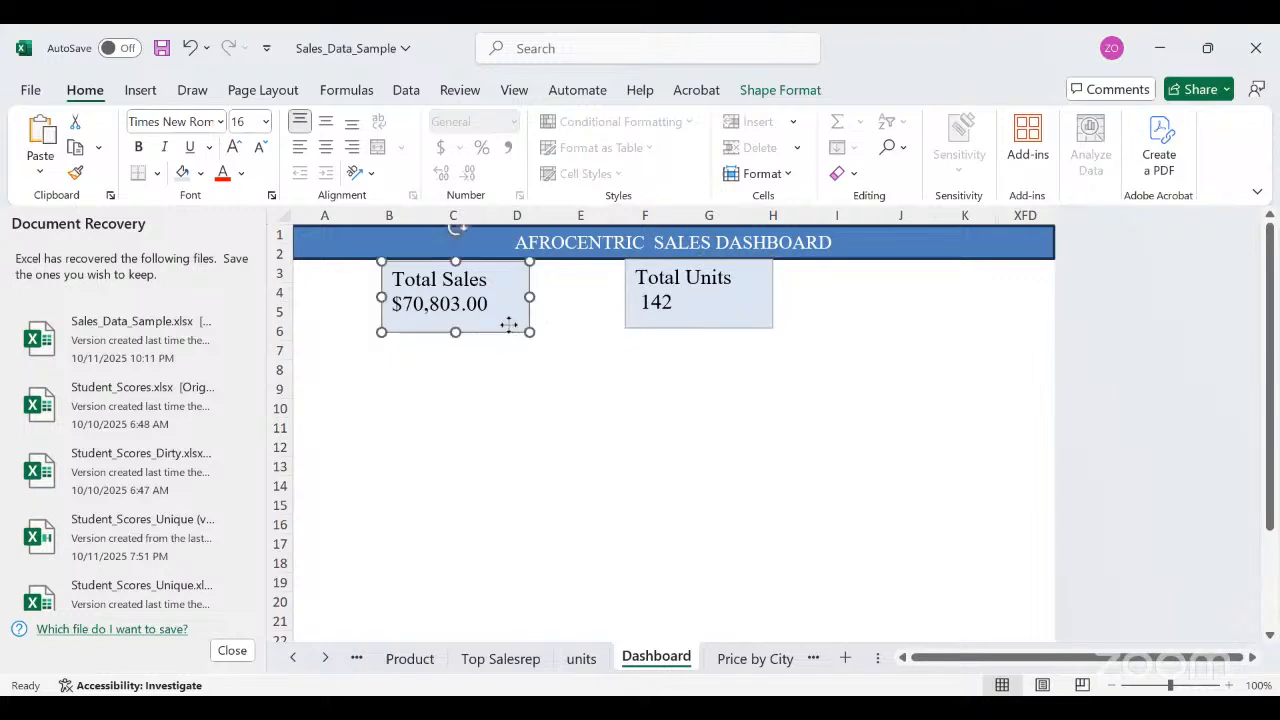
left_click_drag(509, 325, 577, 326)
left_click(692, 423)
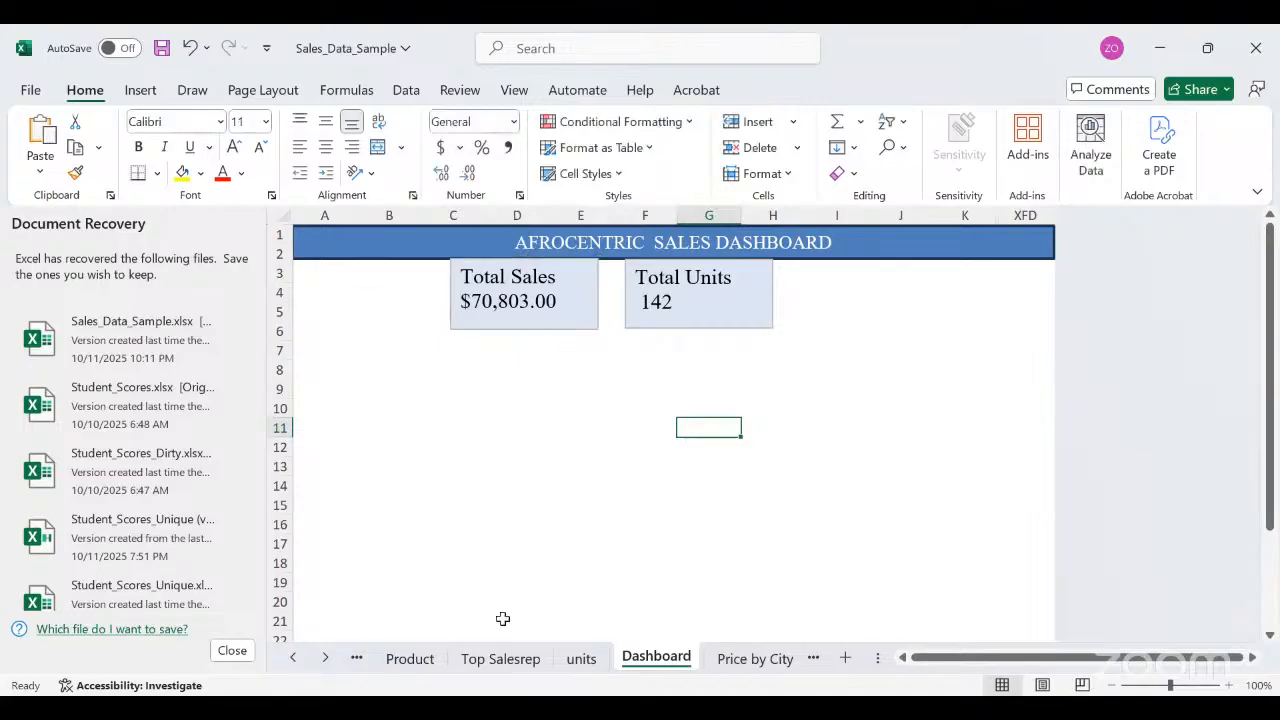
Copy the Most demanding Product column chart from the Product sheet.
left_click(288, 657)
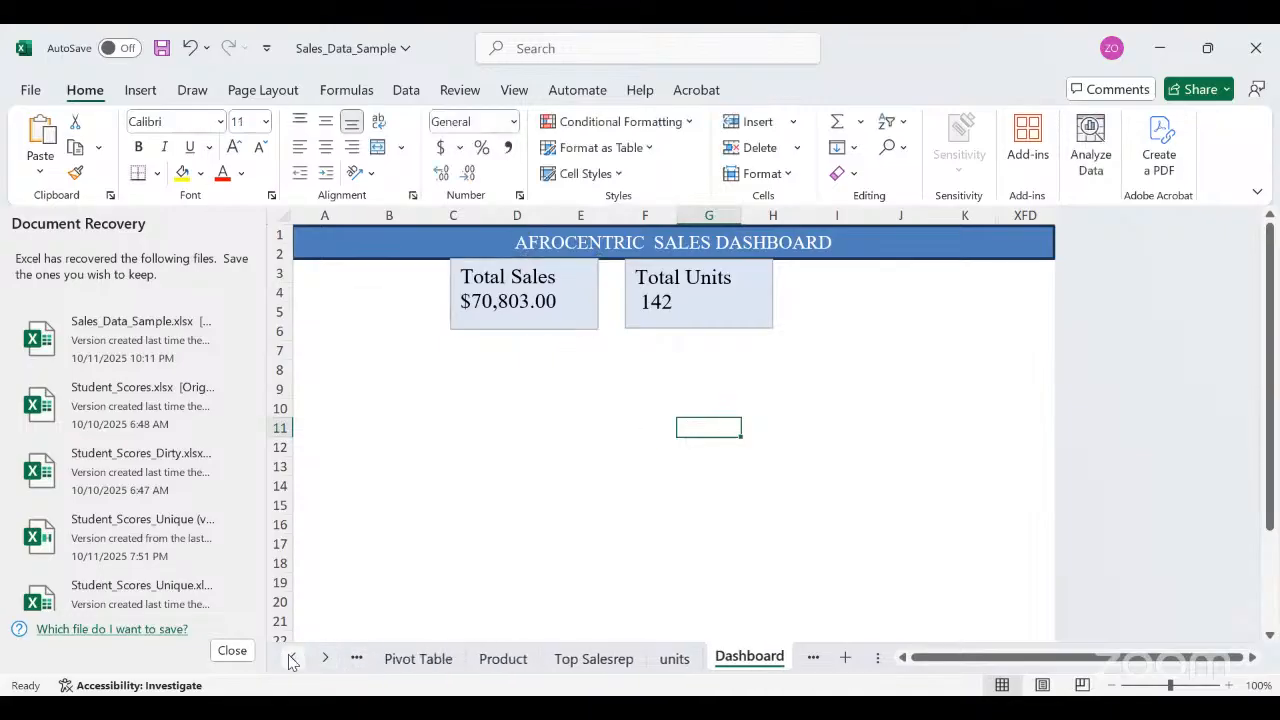
left_click(500, 660)
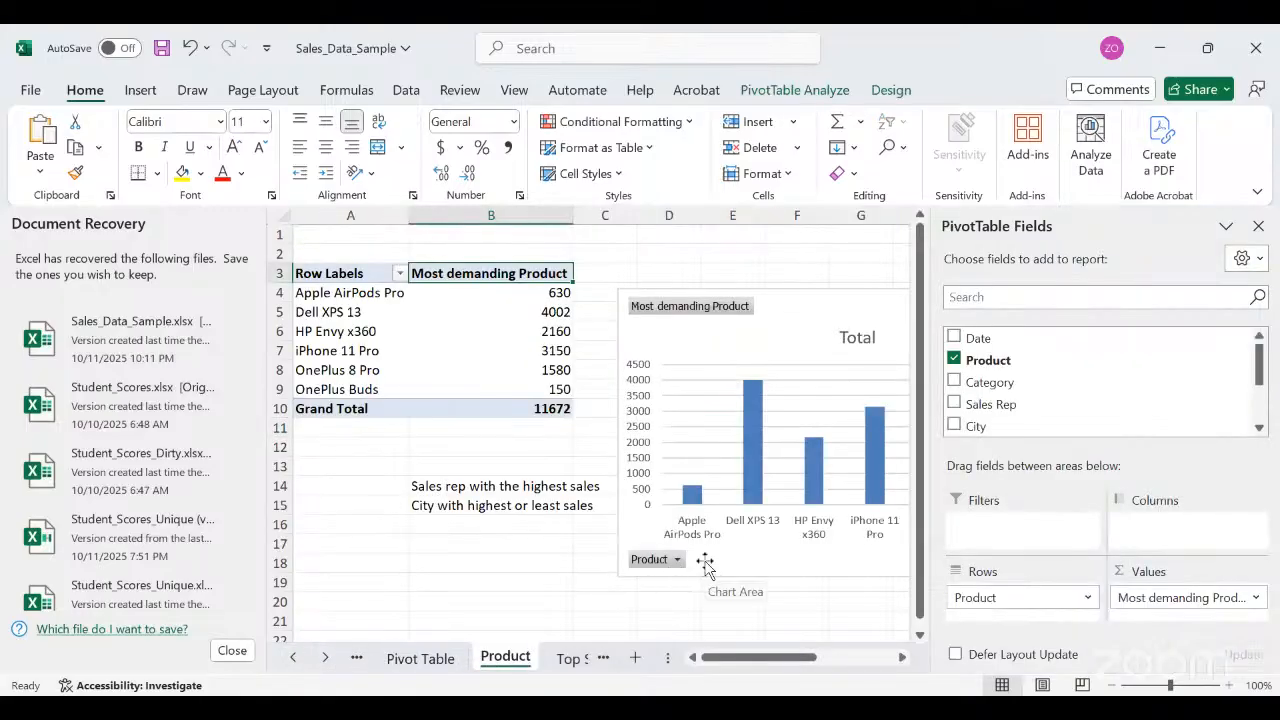
left_click(703, 559)
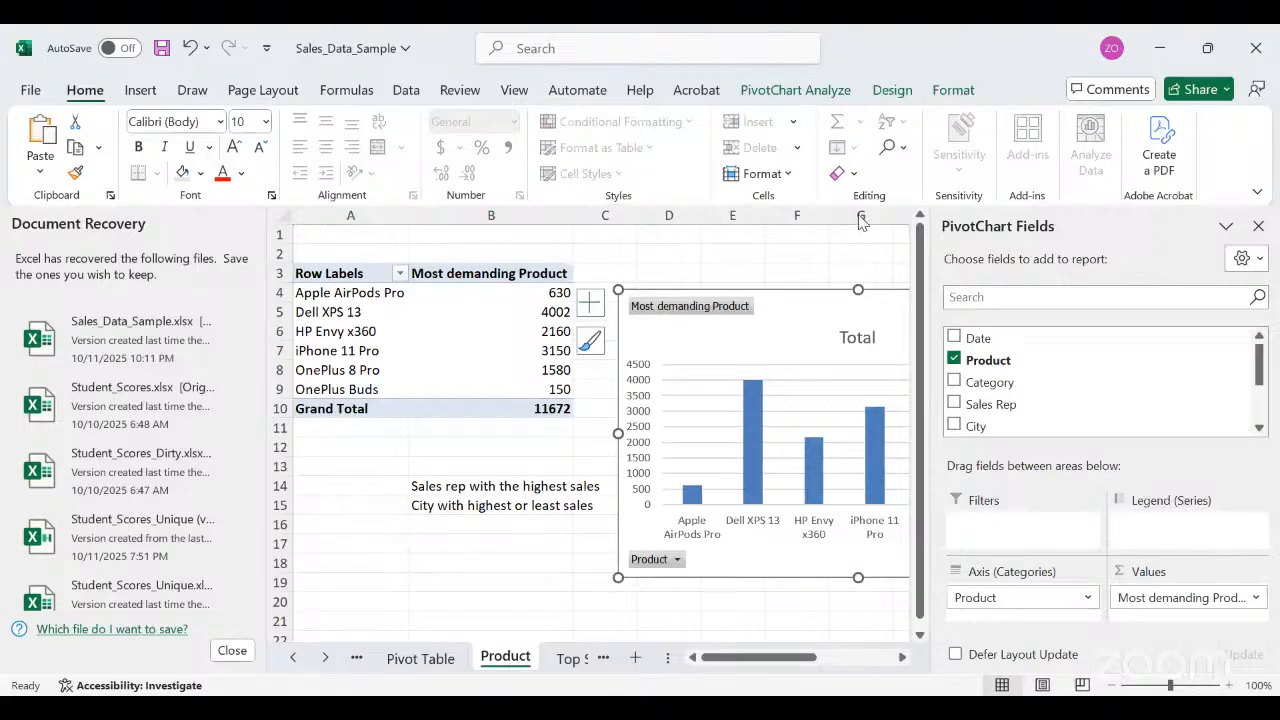
right_click(790, 320)
Paste the copied chart at cell B8 of the Dashboard sheet and shrink it to span columns A to G, rows 7 to 20.
left_click(326, 657)
left_click(326, 657)
left_click(326, 657)
left_click(326, 657)
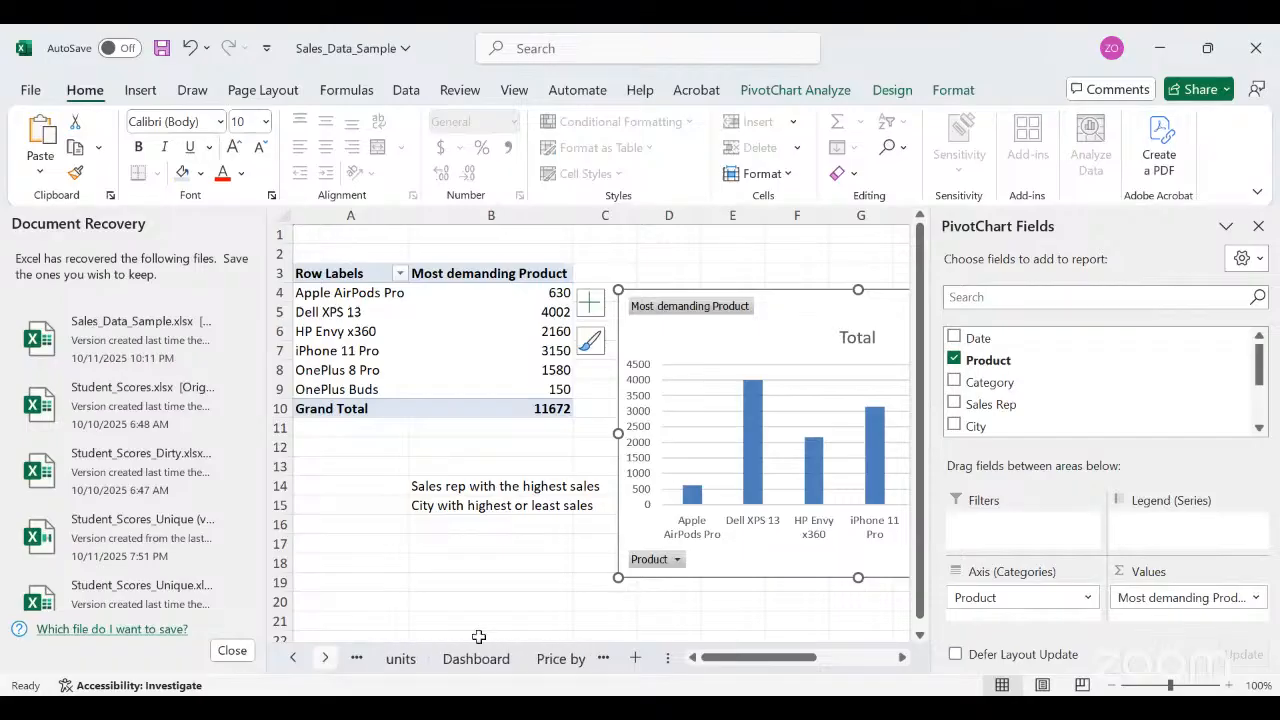
left_click(474, 659)
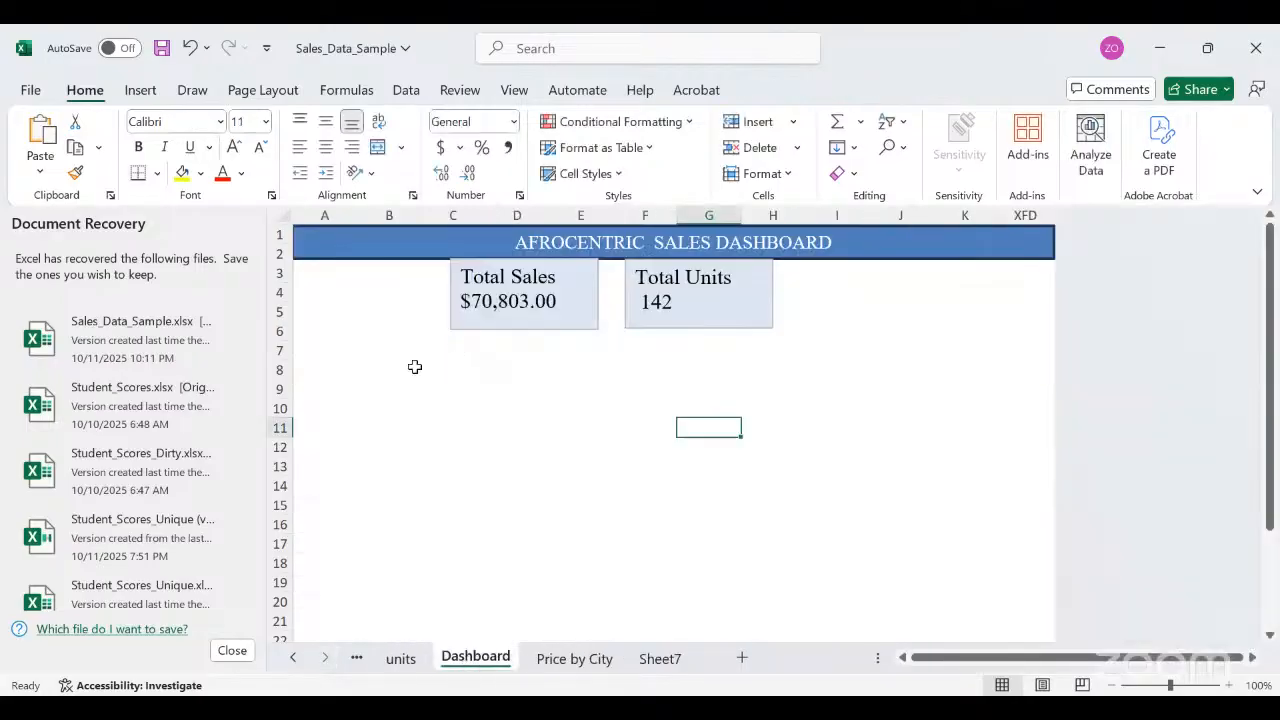
left_click(415, 367)
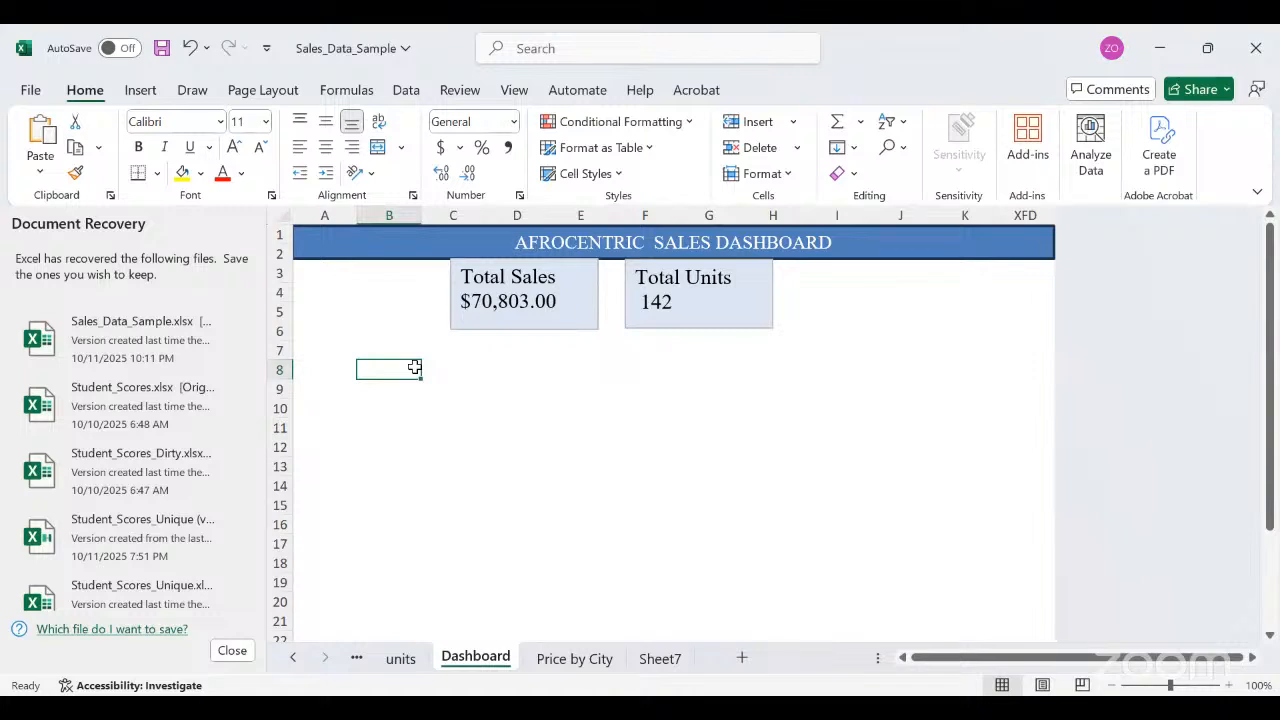
key("ctrl+v")
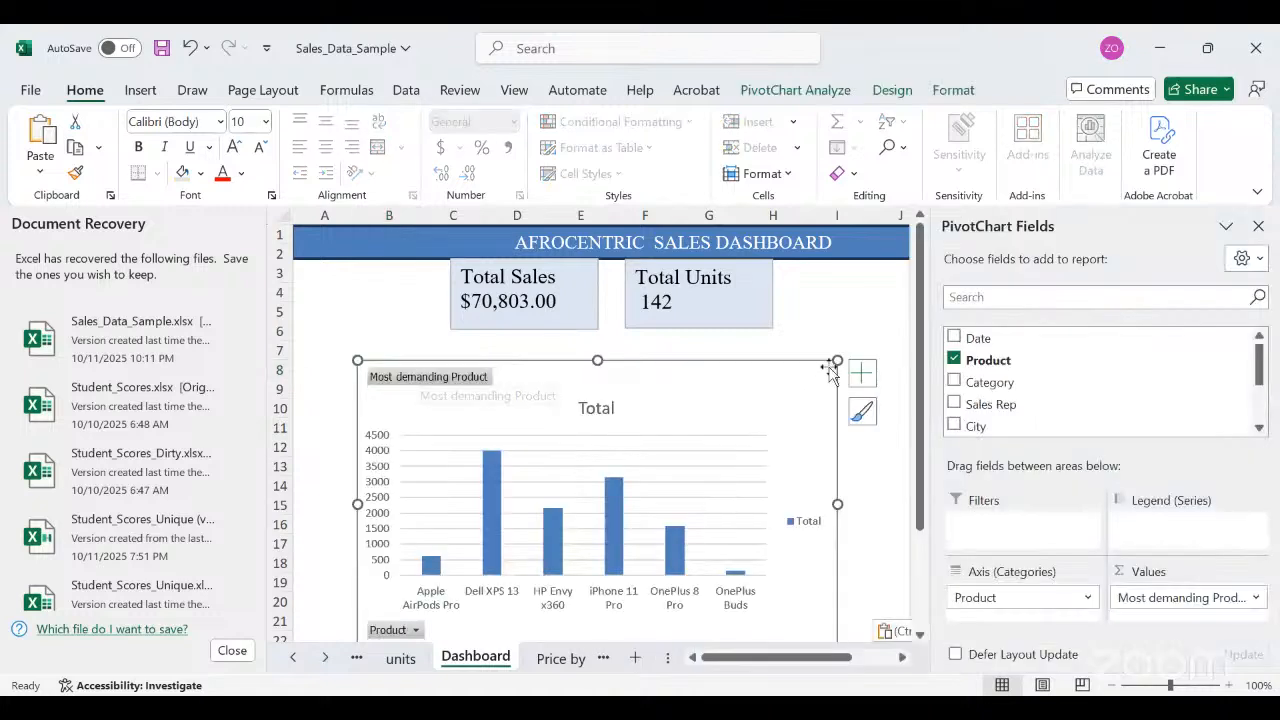
left_click_drag(825, 368, 693, 356)
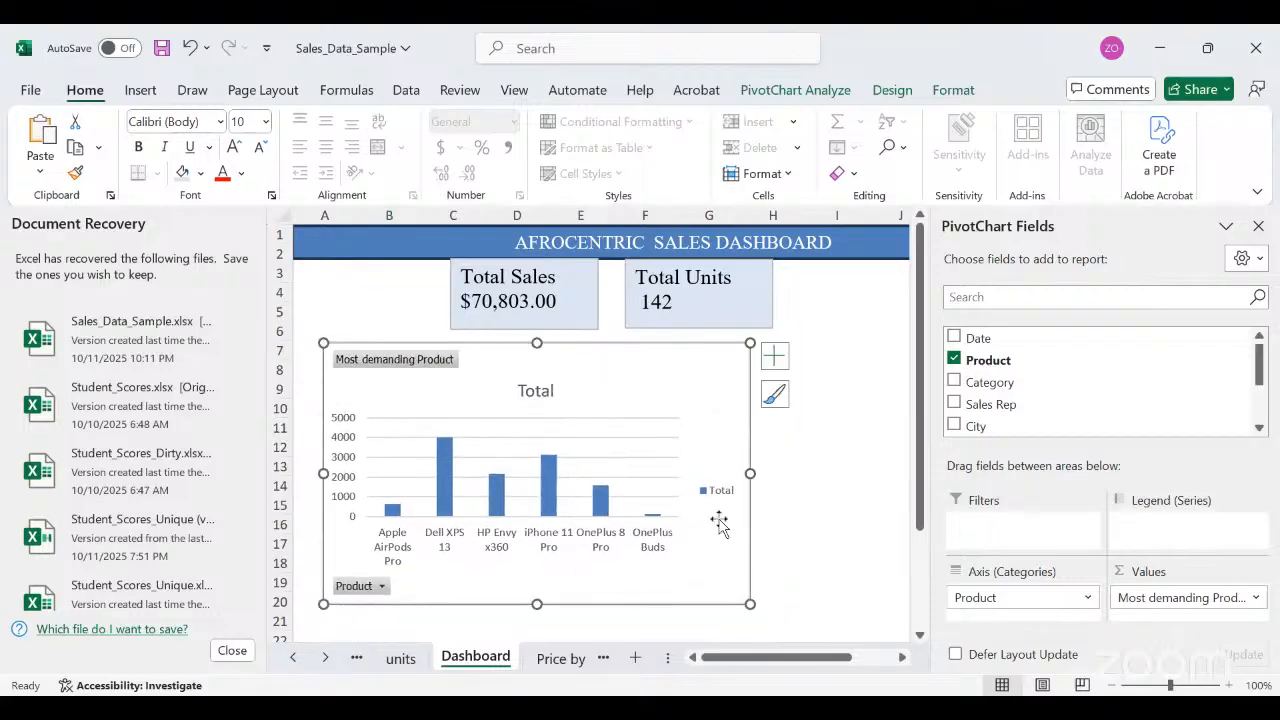
mouse_move(750, 604)
left_mouse_down()
mouse_move(666, 551)
mouse_move(728, 606)
left_mouse_up()
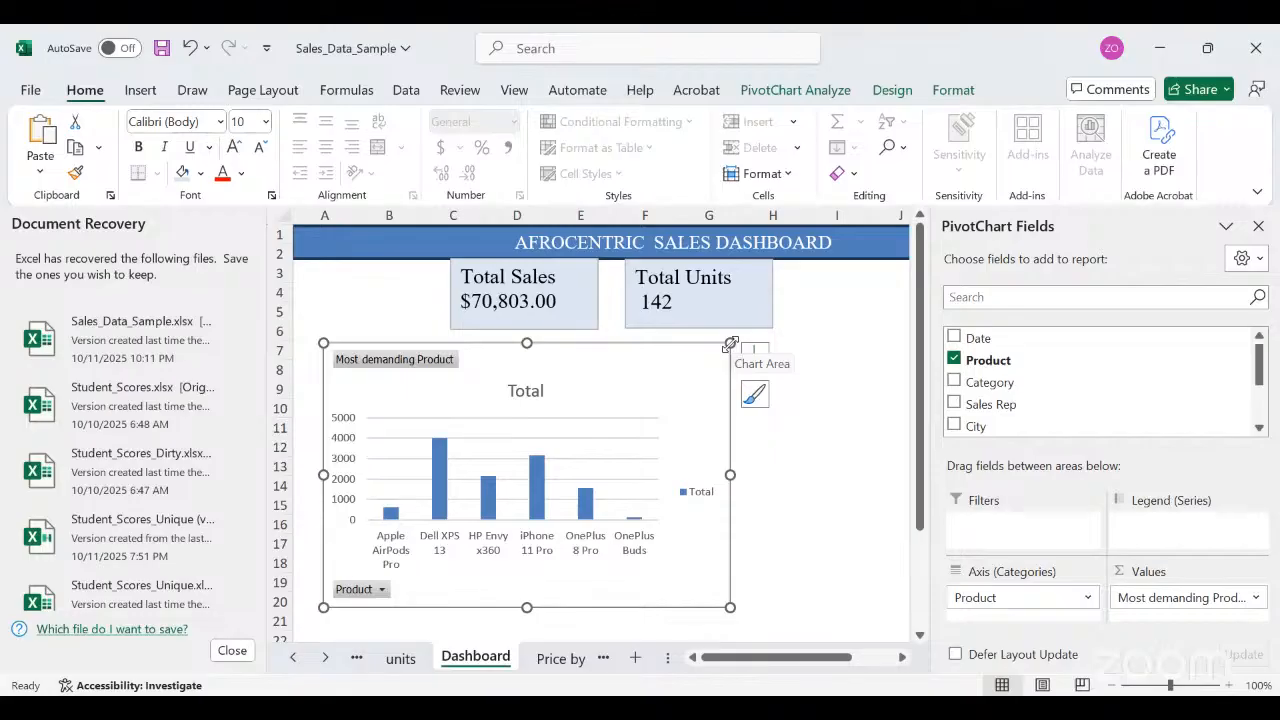
Examine the existing charts on the Price by City and units sheets.
left_click(565, 660)
left_click(563, 658)
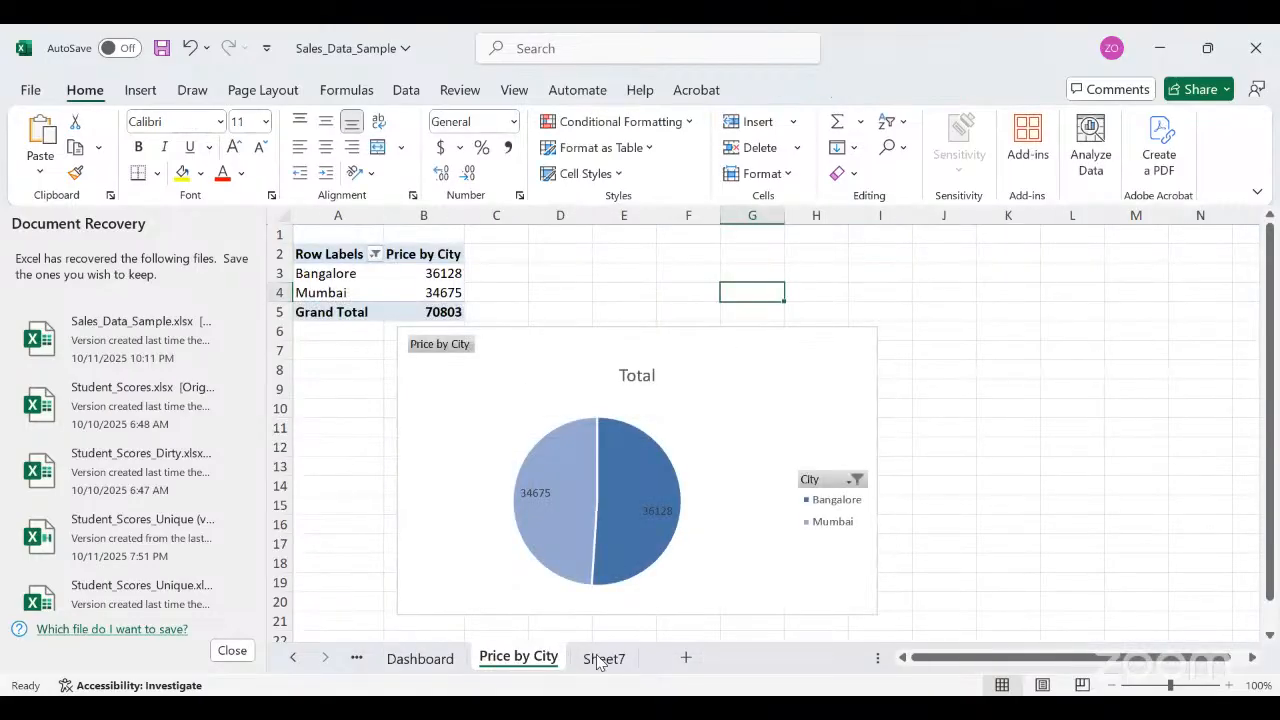
left_click(420, 658)
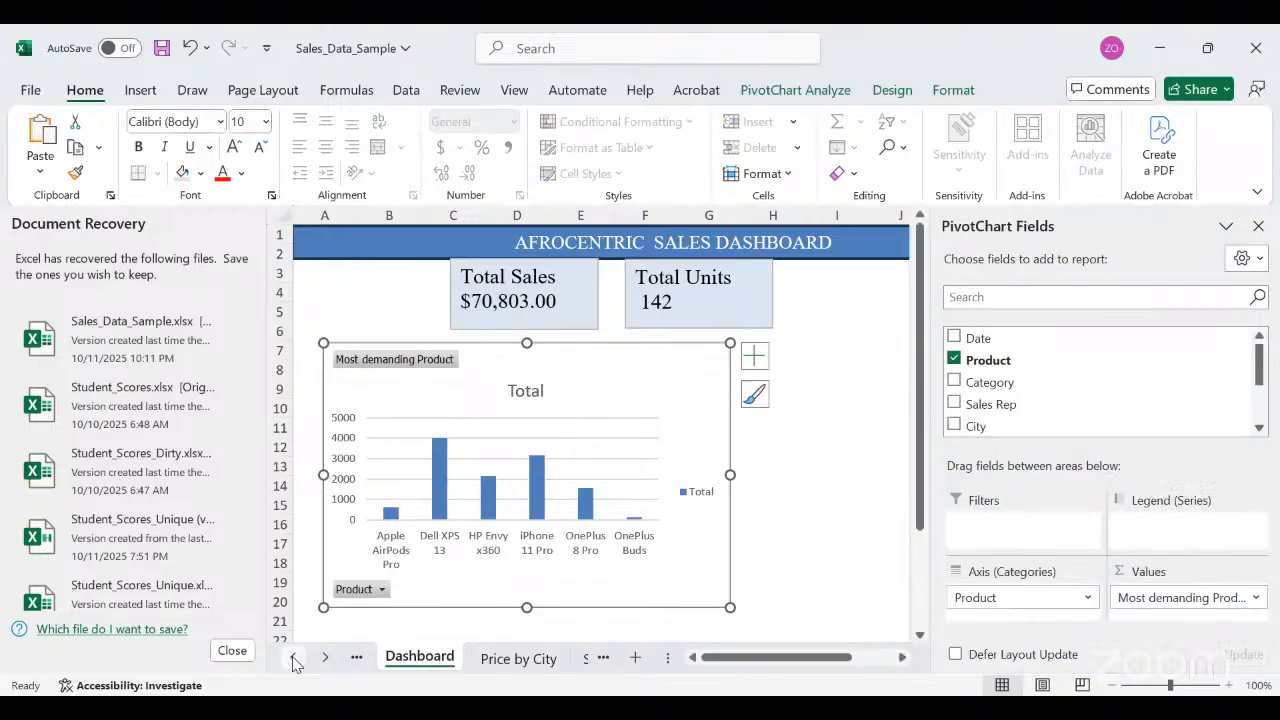
left_click(293, 658)
left_click(293, 658)
left_click(293, 658)
left_click(293, 658)
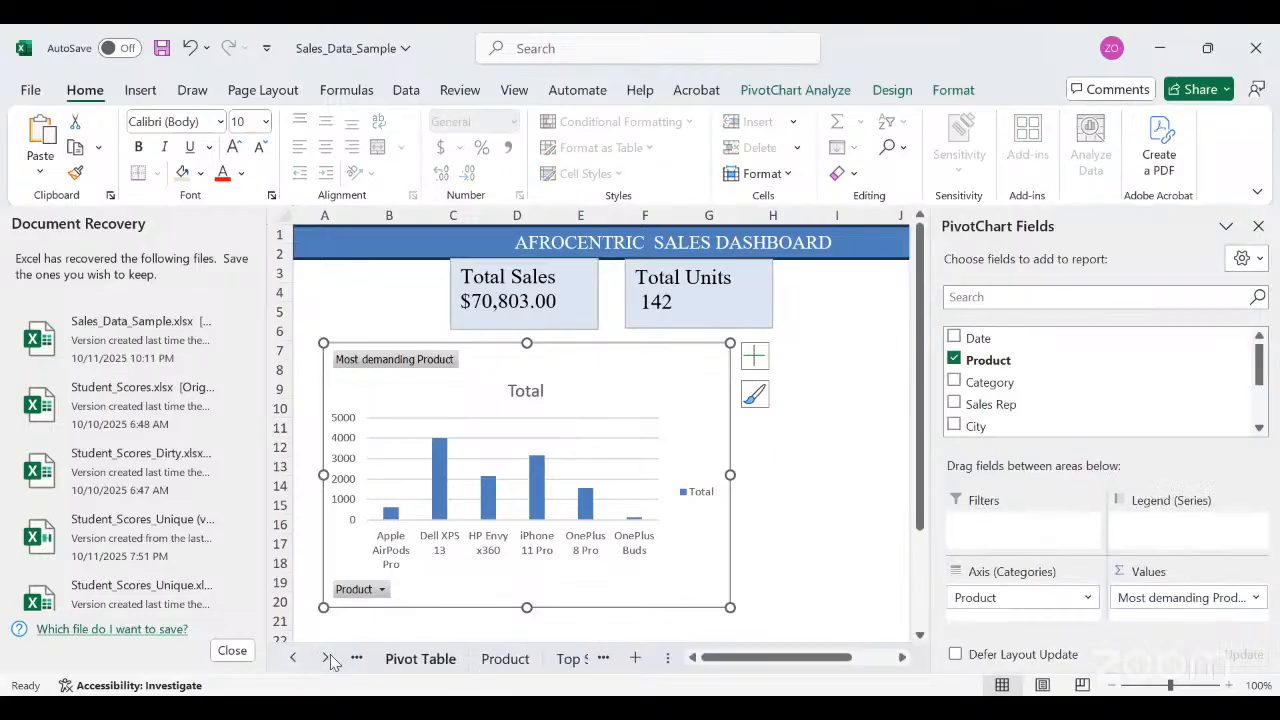
left_click(325, 658)
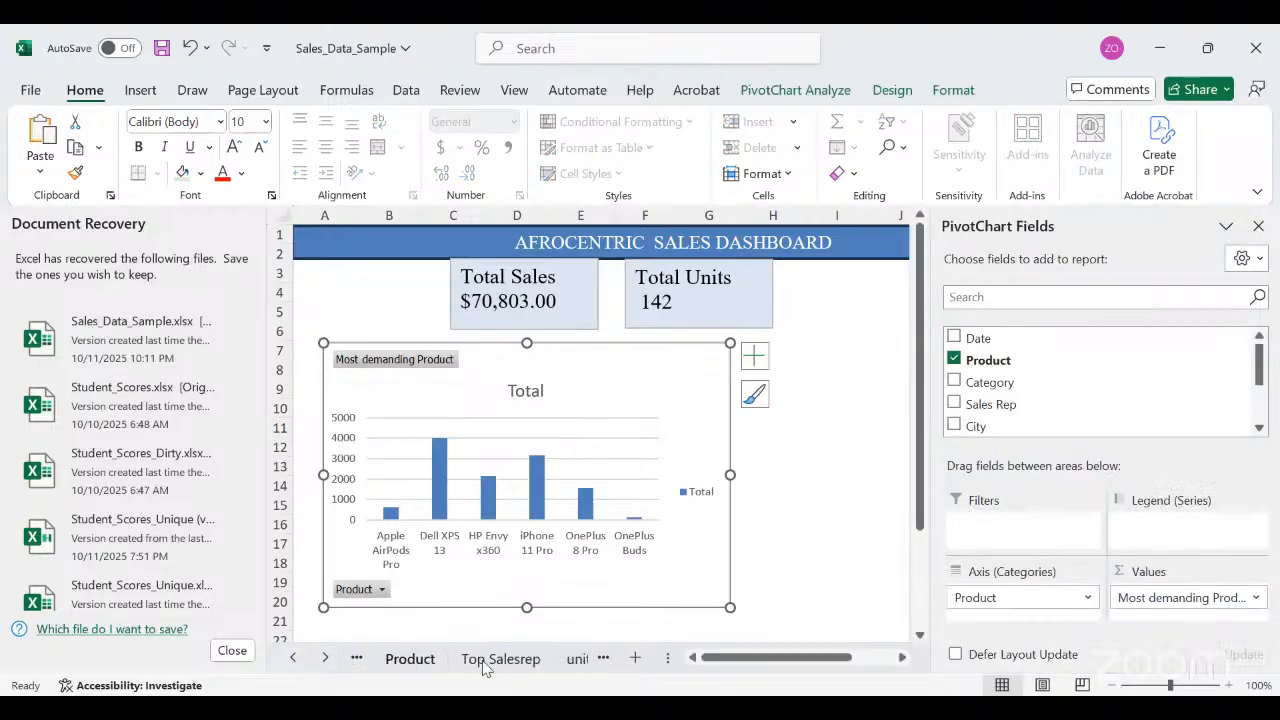
left_click(578, 660)
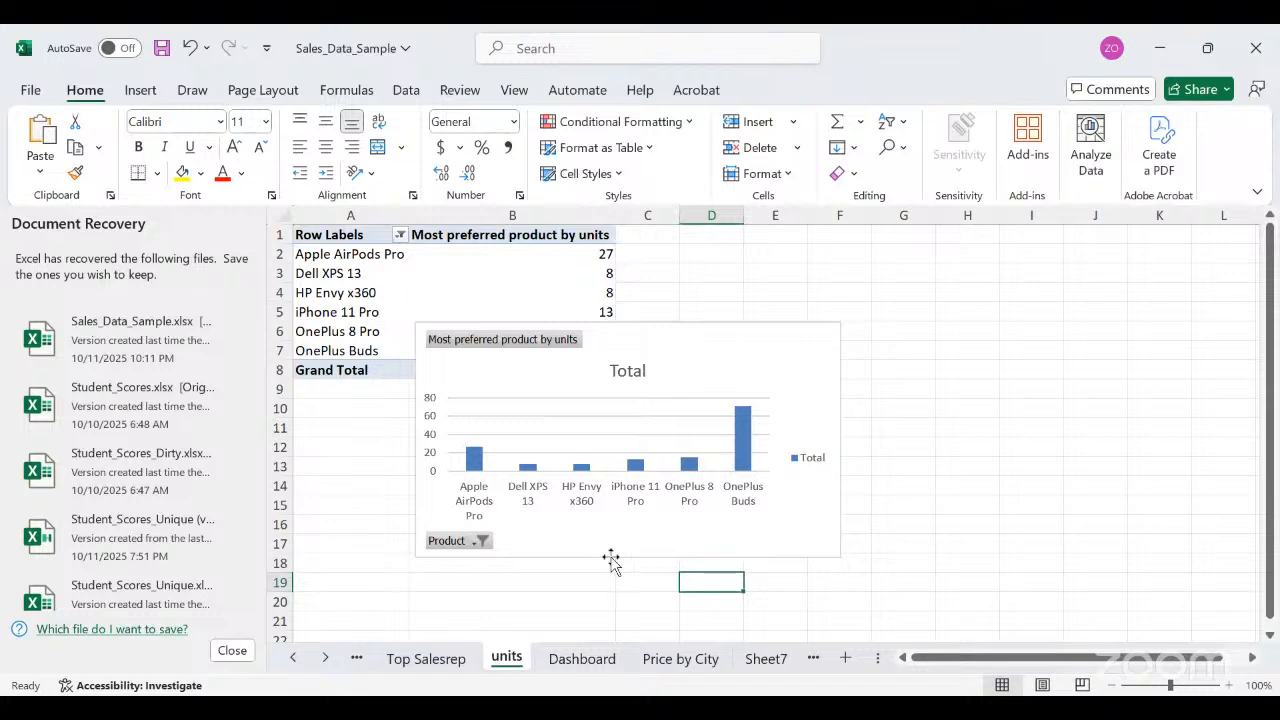
left_click(297, 662)
left_click(297, 662)
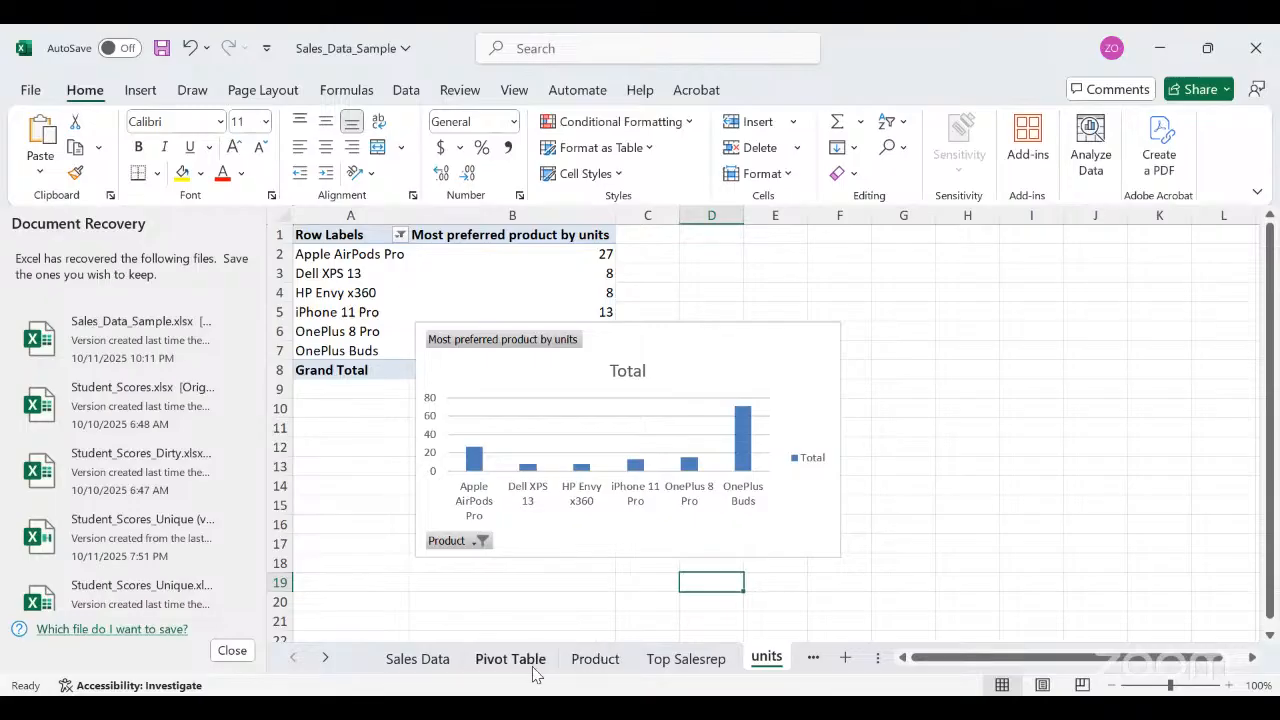
On the Product sheet, close the pivot field list and open the value field settings of the Most demanding Product column.
left_click(578, 668)
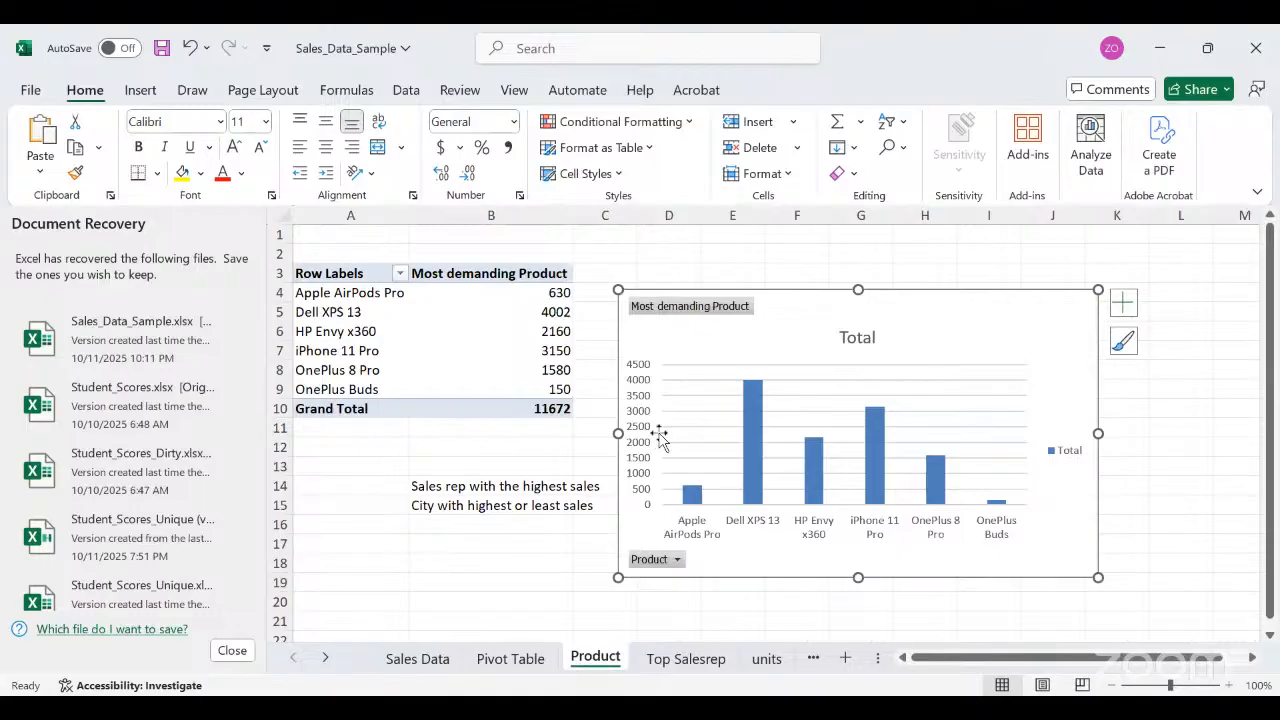
left_click(784, 395)
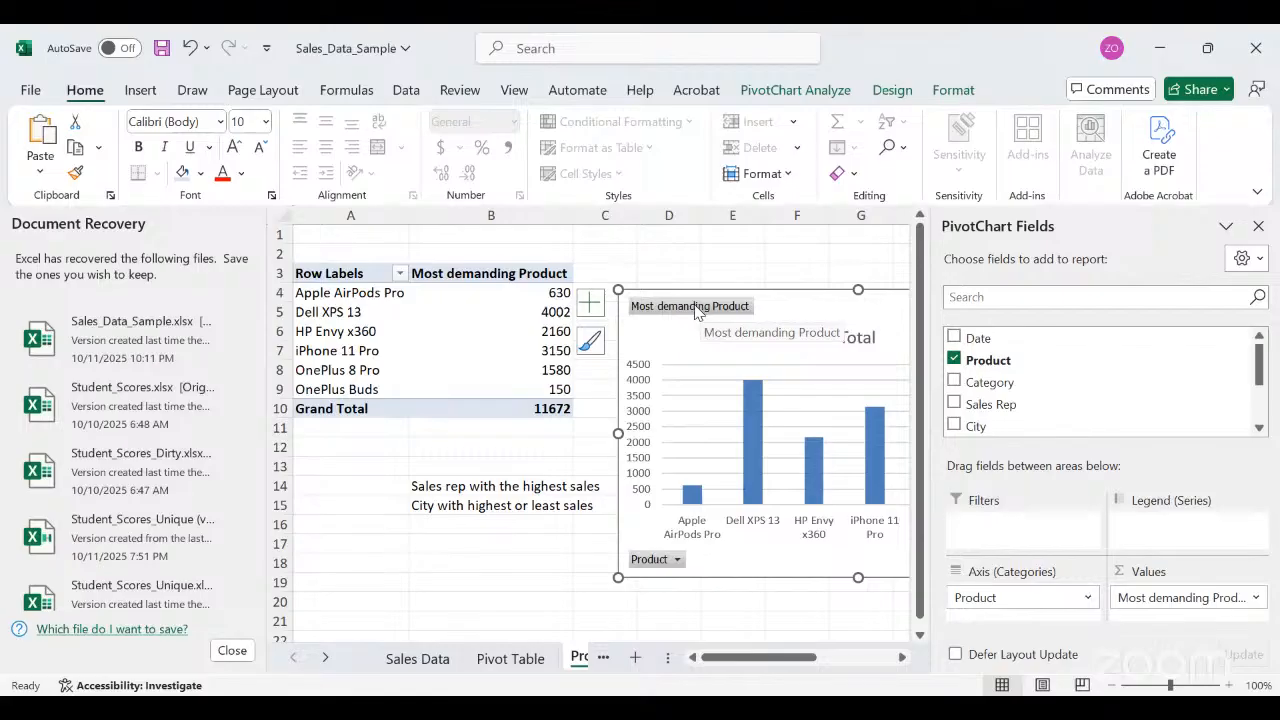
left_click(697, 310)
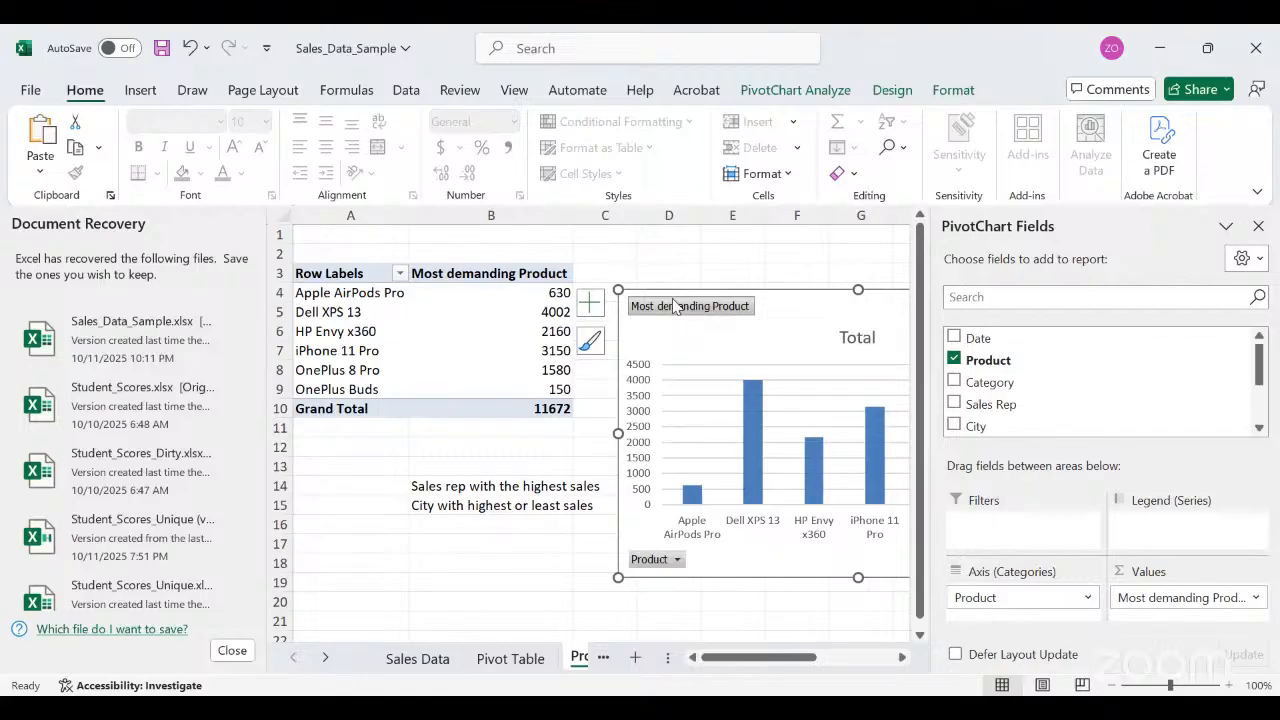
left_click(497, 275)
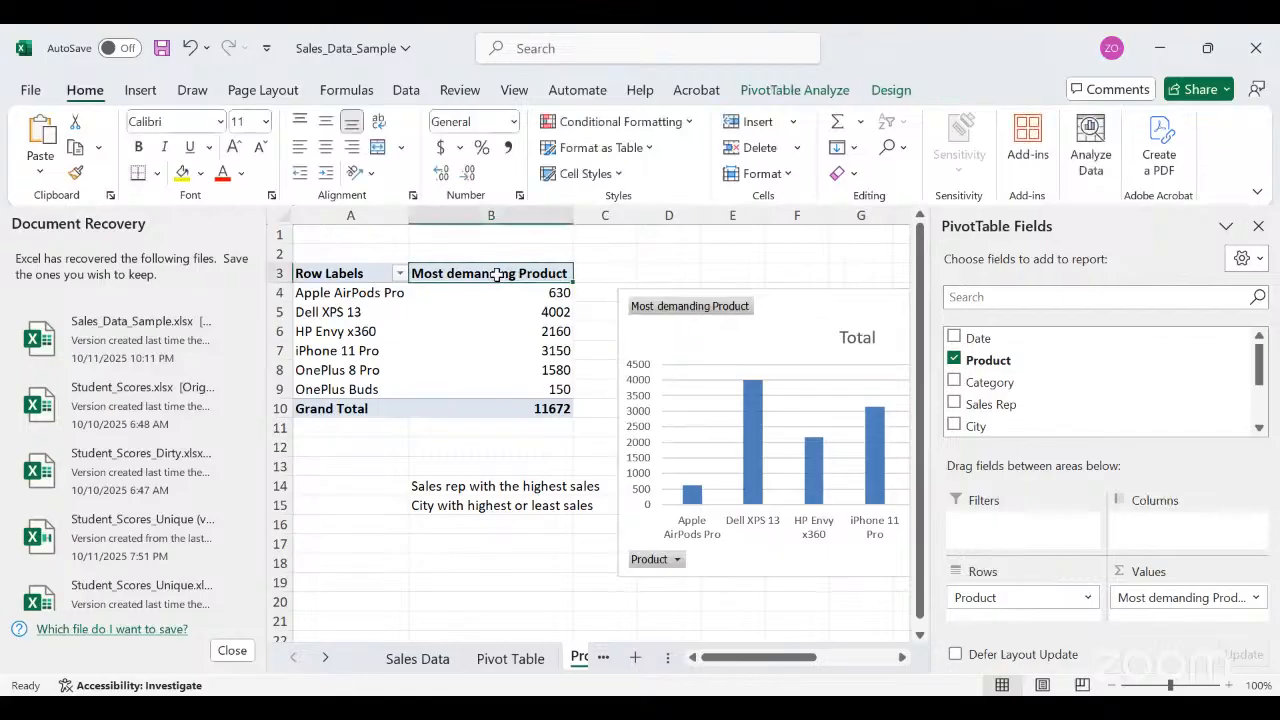
left_click(1258, 226)
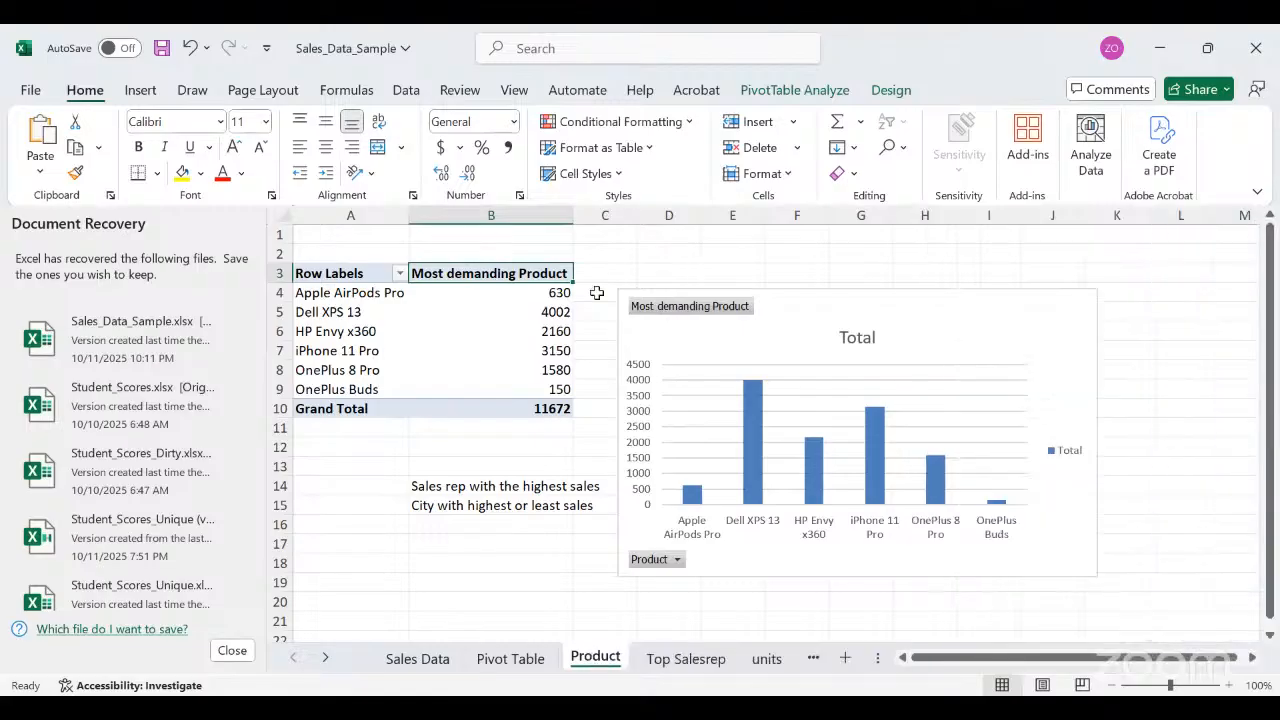
double_click(500, 274)
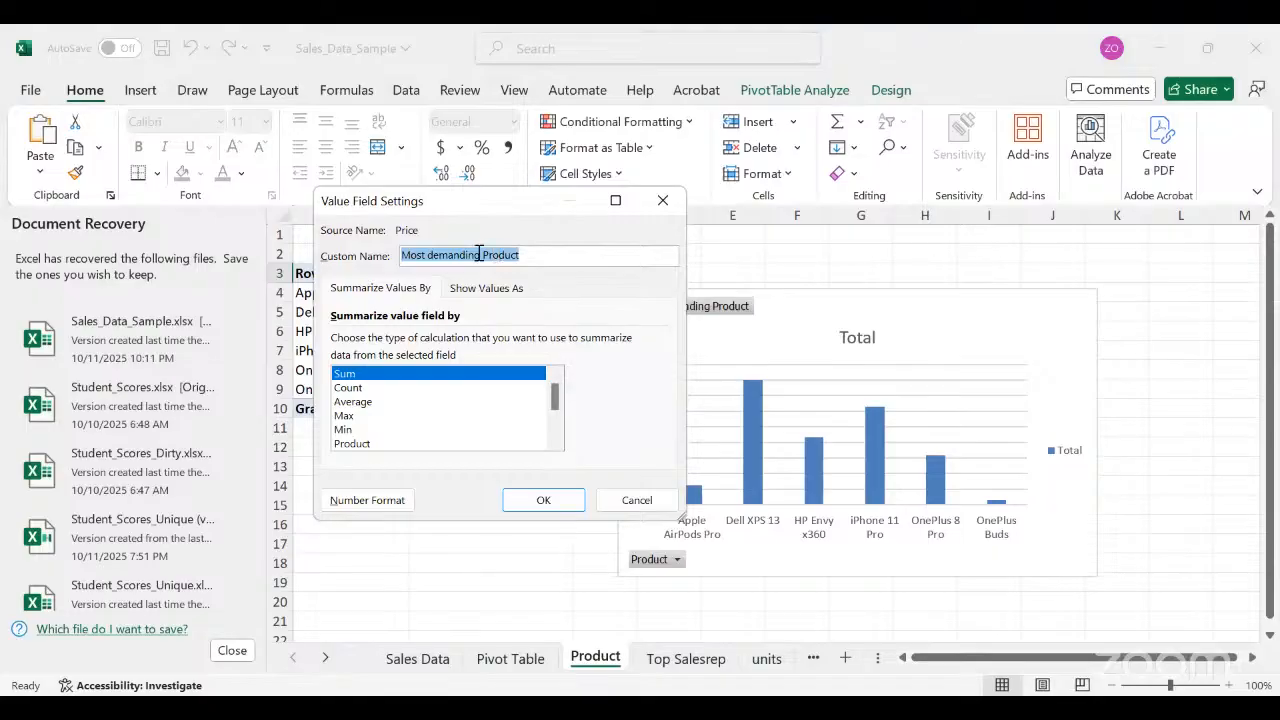
Try Most Expensive Products as the custom name of the Price value field.
left_click(481, 255)
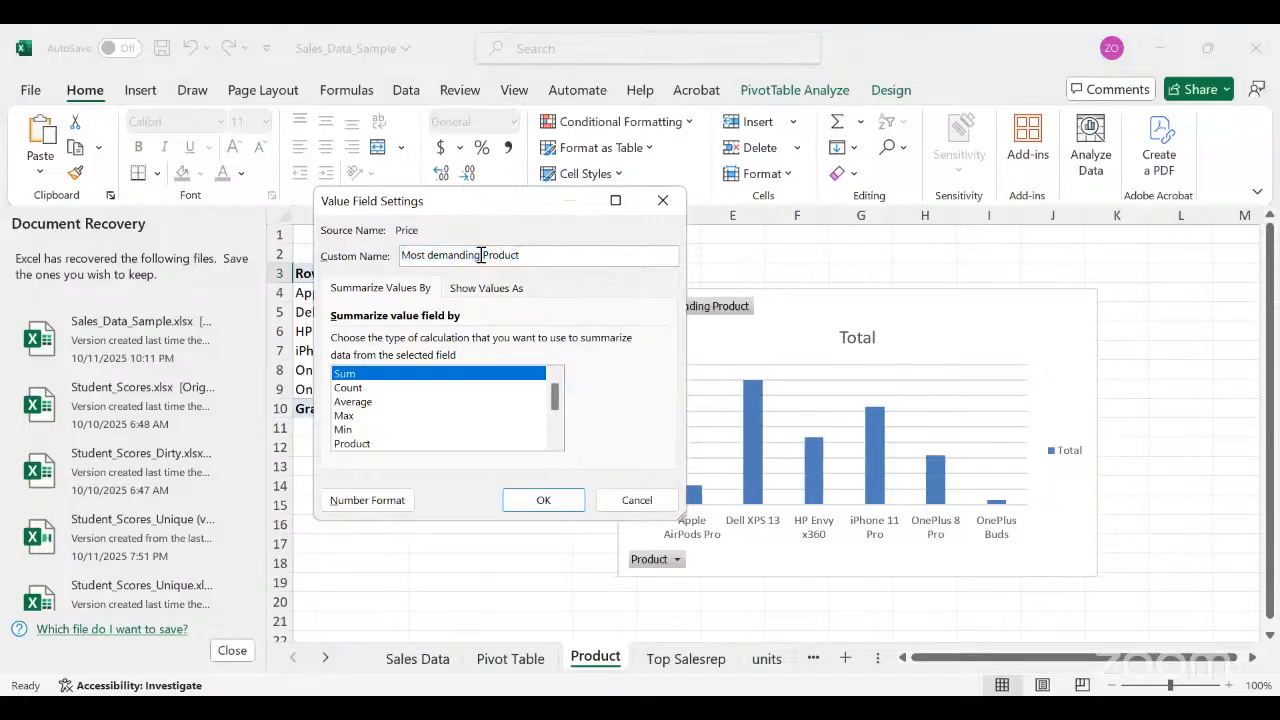
key("BackSpace")
key("BackSpace")
key("BackSpace")
key("BackSpace")
key("BackSpace")
key("BackSpace")
key("BackSpace")
key("BackSpace")
key("BackSpace")
key("BackSpace")
key("BackSpace")
key("BackSpace")
key("BackSpace")
key("BackSpace")
key("BackSpace")
key("BackSpace")
type("expensive P")
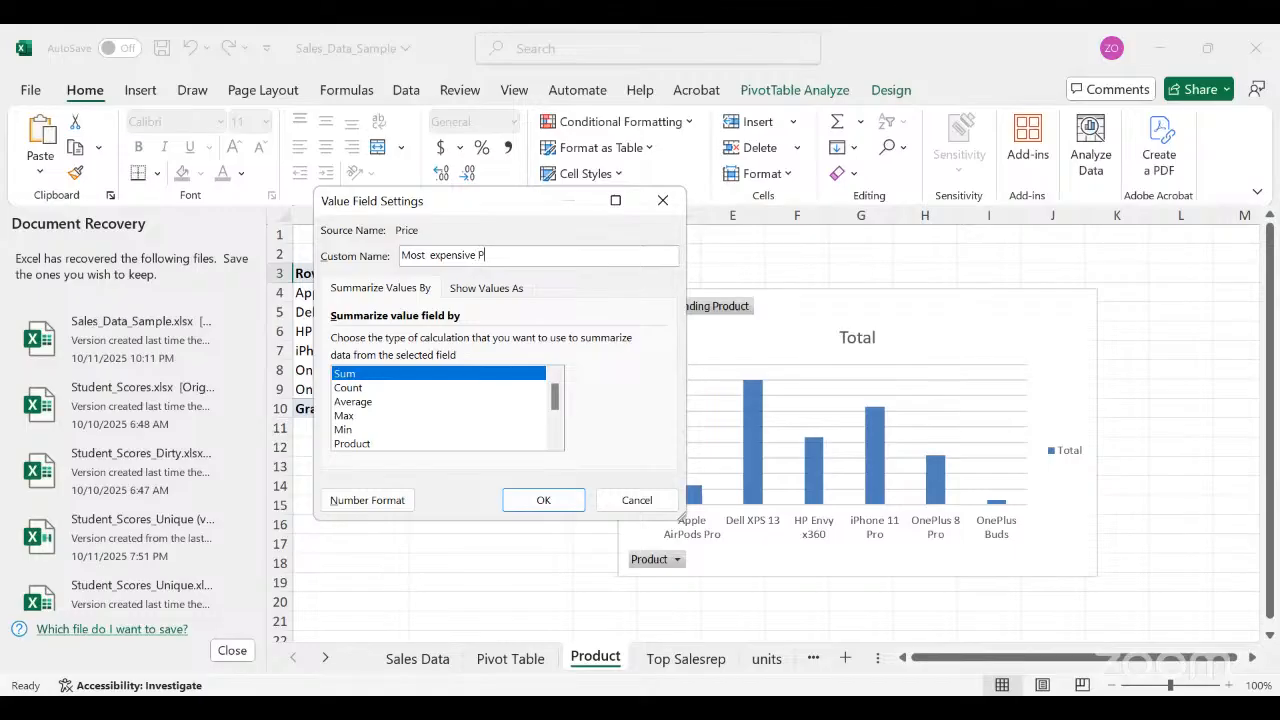
type("roduct")
type("a")
key("BackSpace")
type("s")
left_click(438, 252)
key("BackSpace")
type("E")
Set the custom name of the Price value field to Revenue Per Product.
left_click_drag(533, 255, 409, 260)
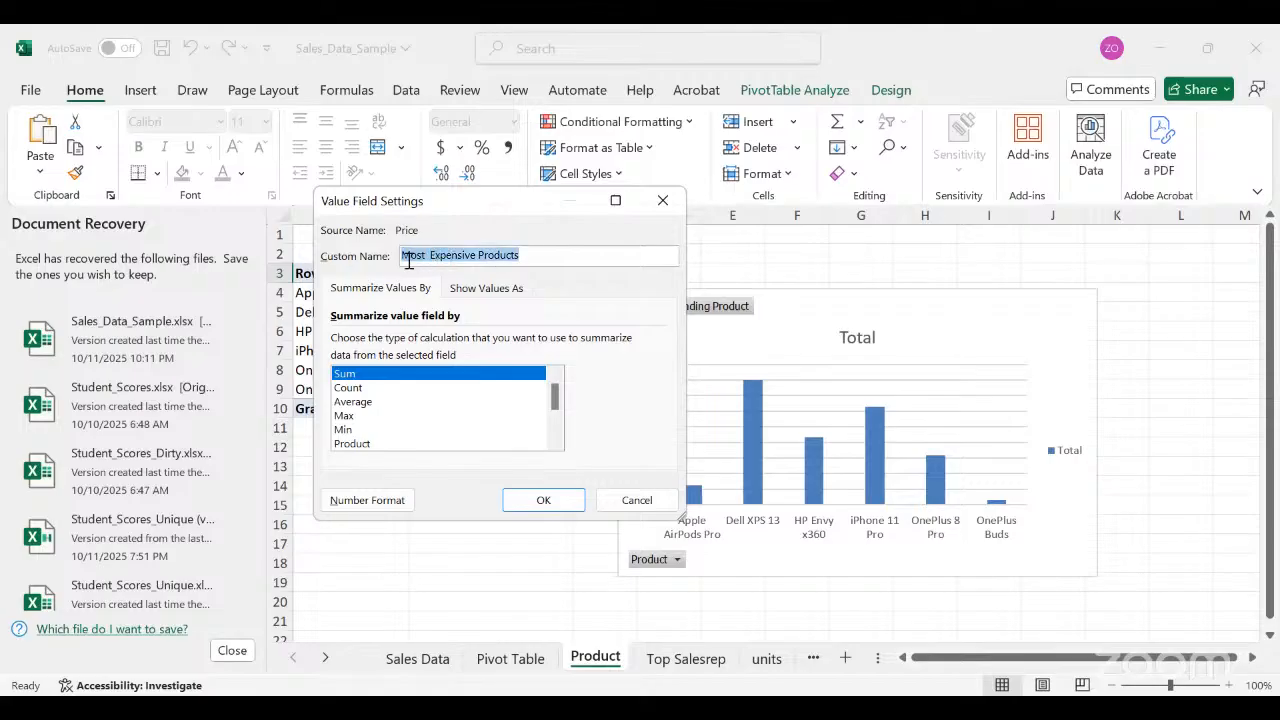
type("Re")
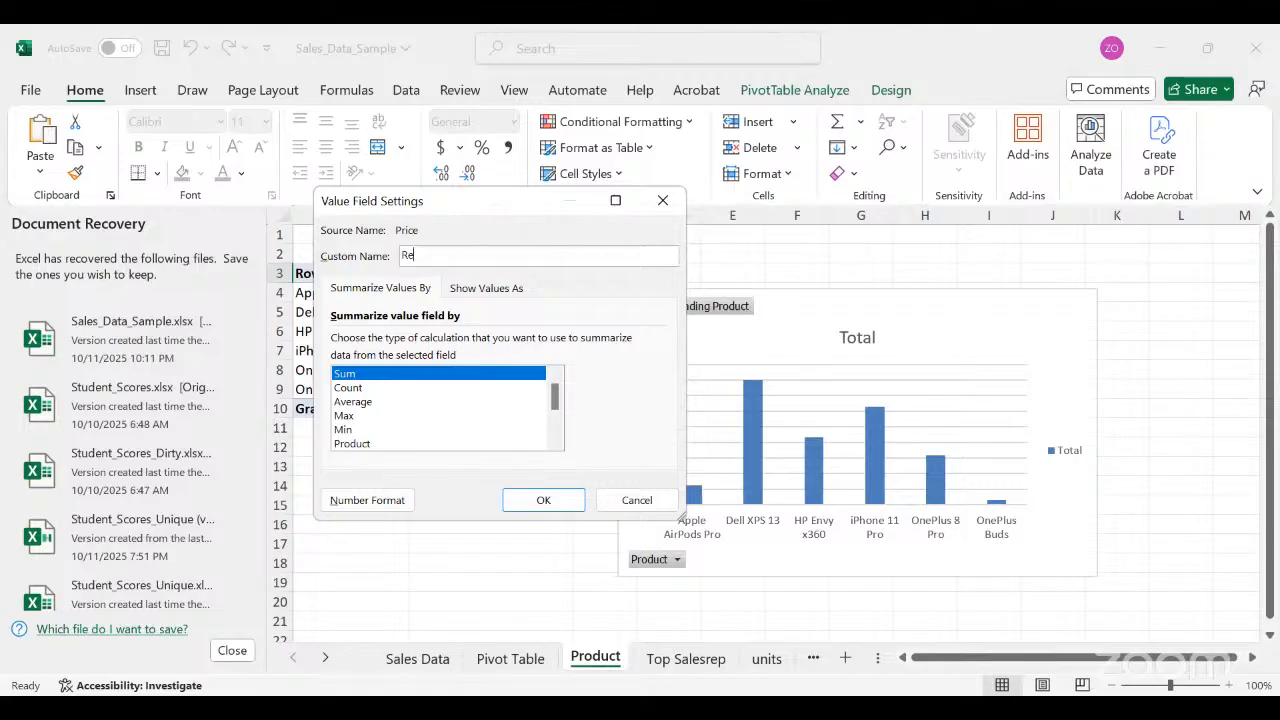
type("venue Per Product")
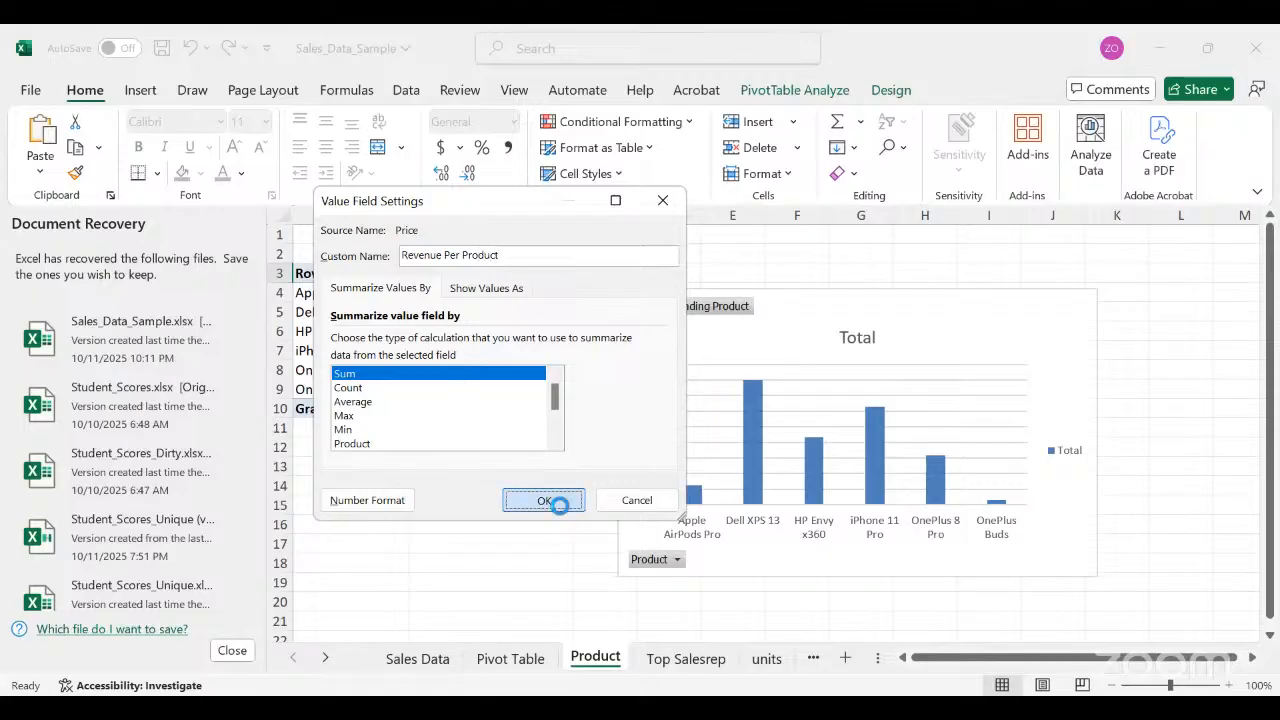
left_click(560, 510)
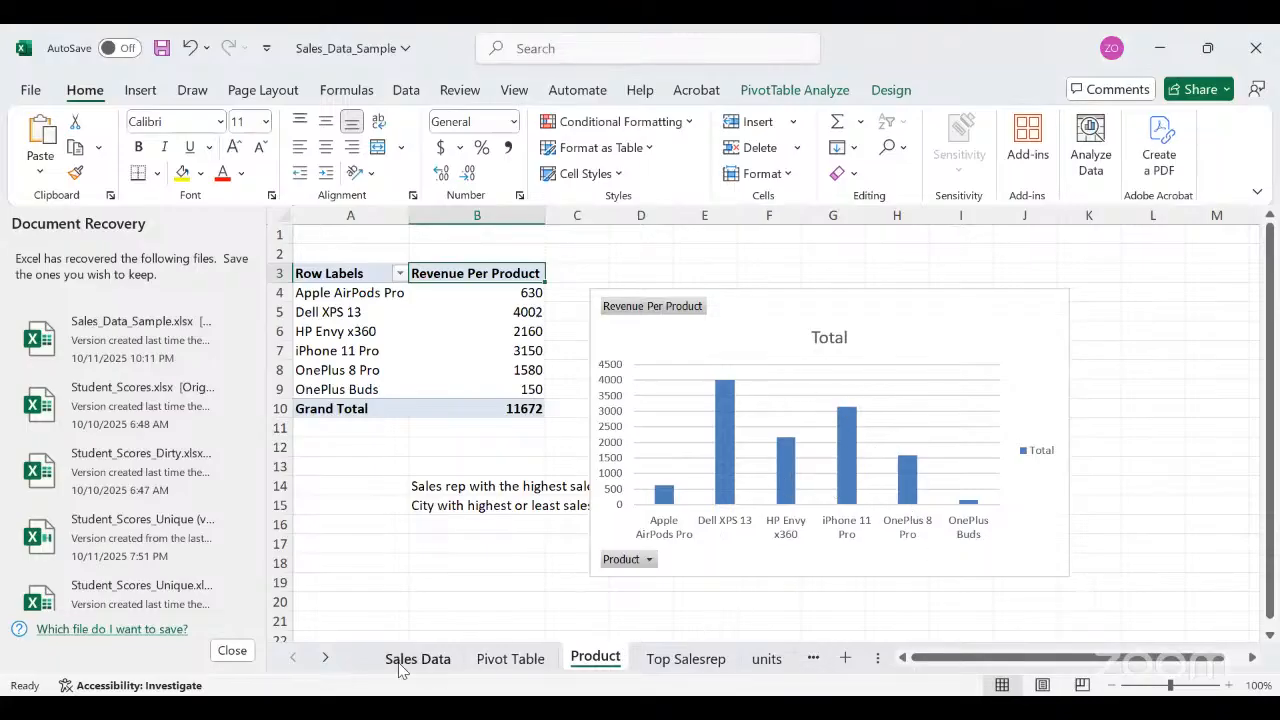
Shrink the Revenue Per Product chart on the Dashboard sheet and place it below the summary boxes across columns C to G, rows 7 to 18.
left_click(325, 658)
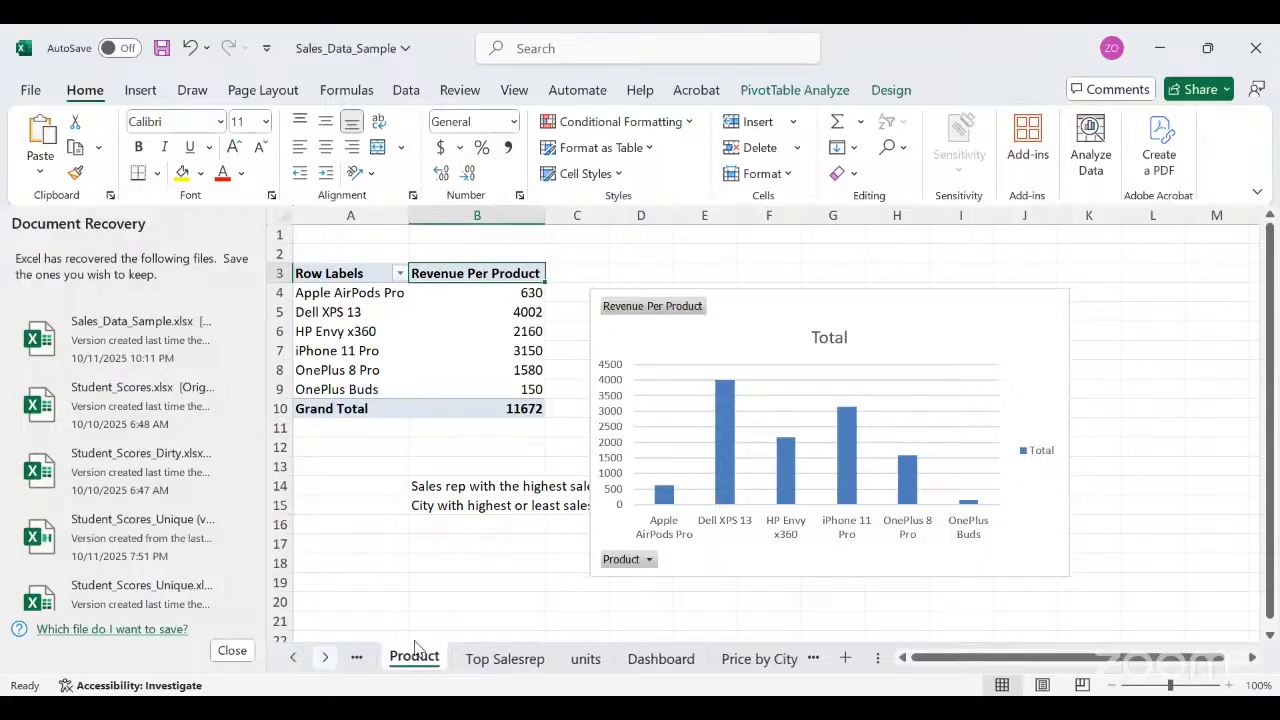
left_click(624, 660)
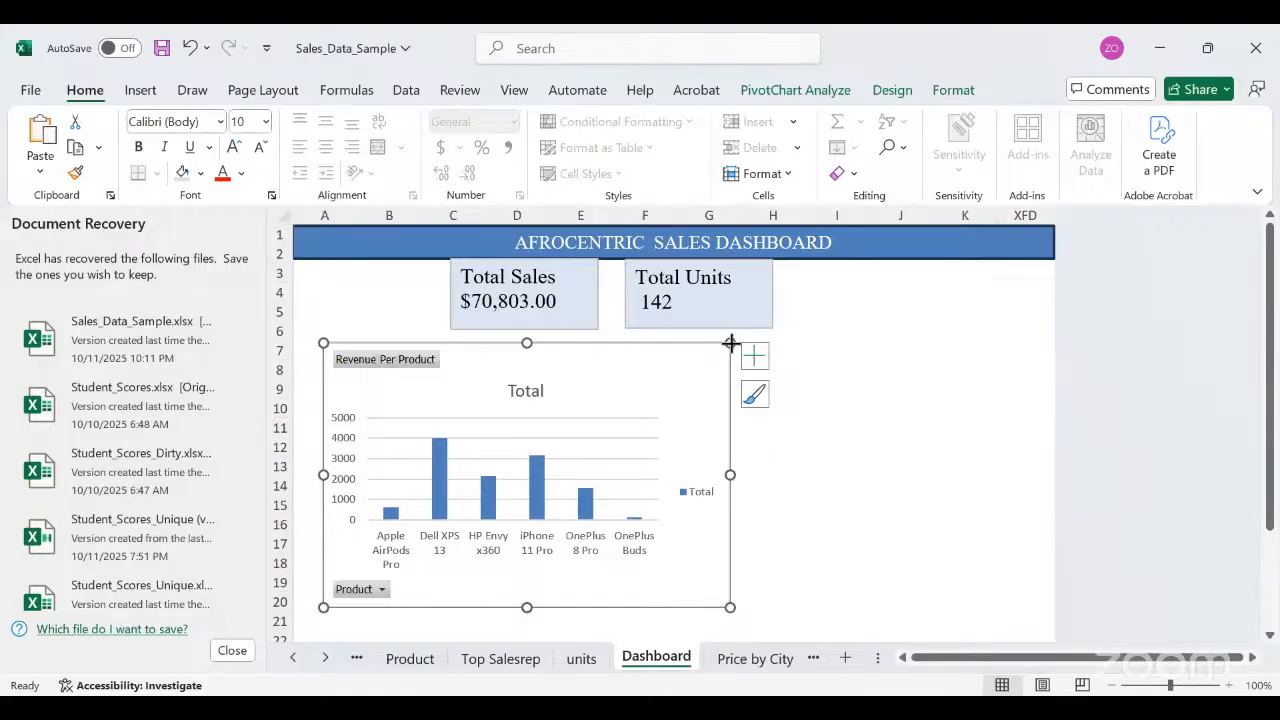
left_click_drag(731, 344, 626, 345)
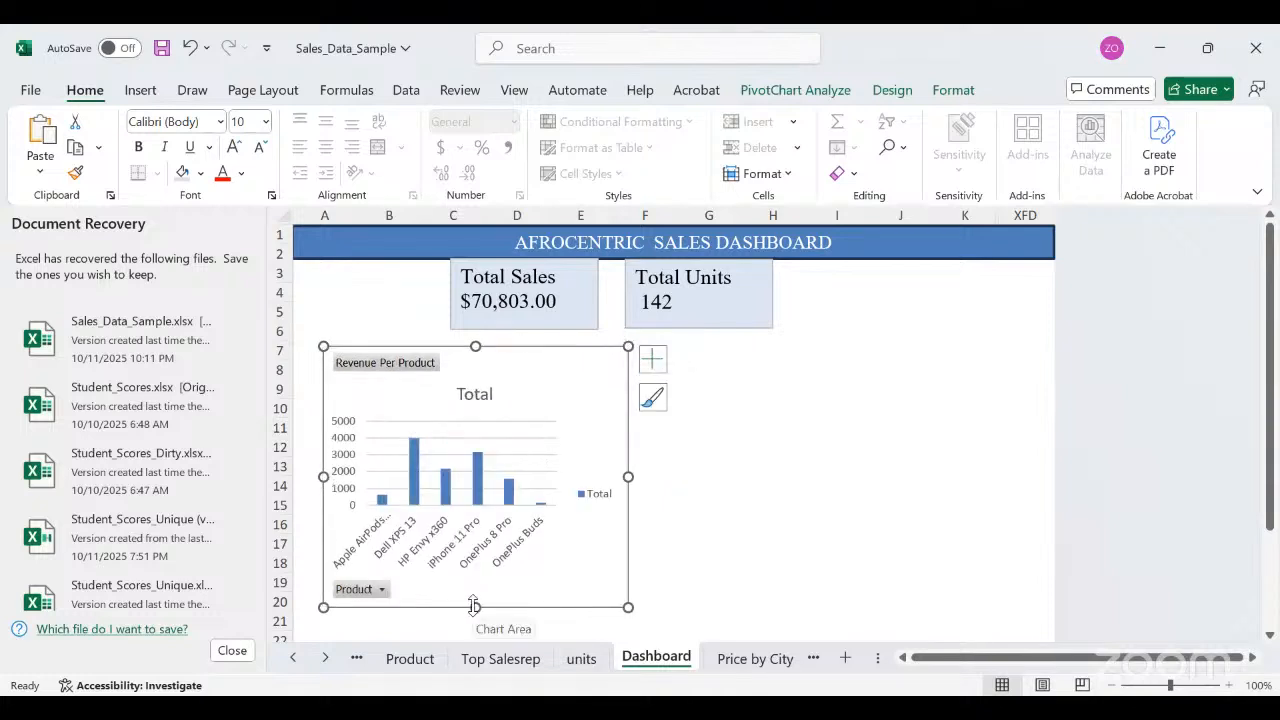
left_click_drag(474, 604, 465, 568)
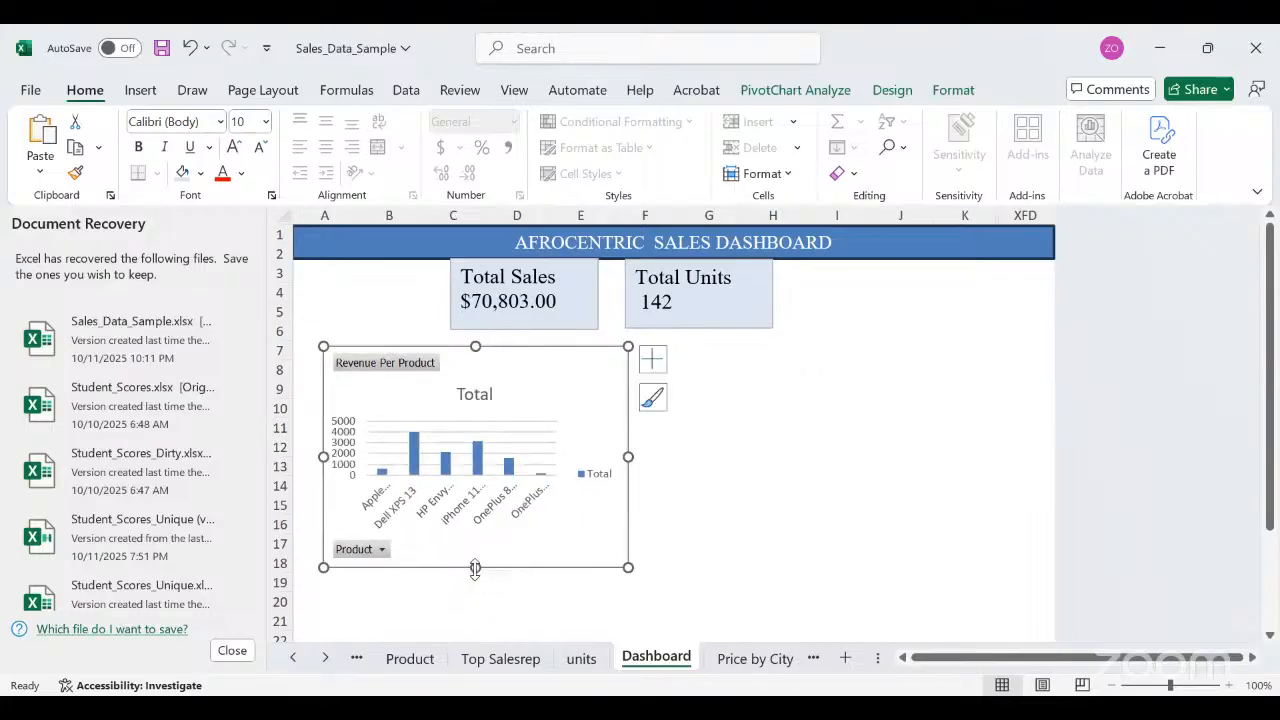
left_click_drag(460, 556, 578, 550)
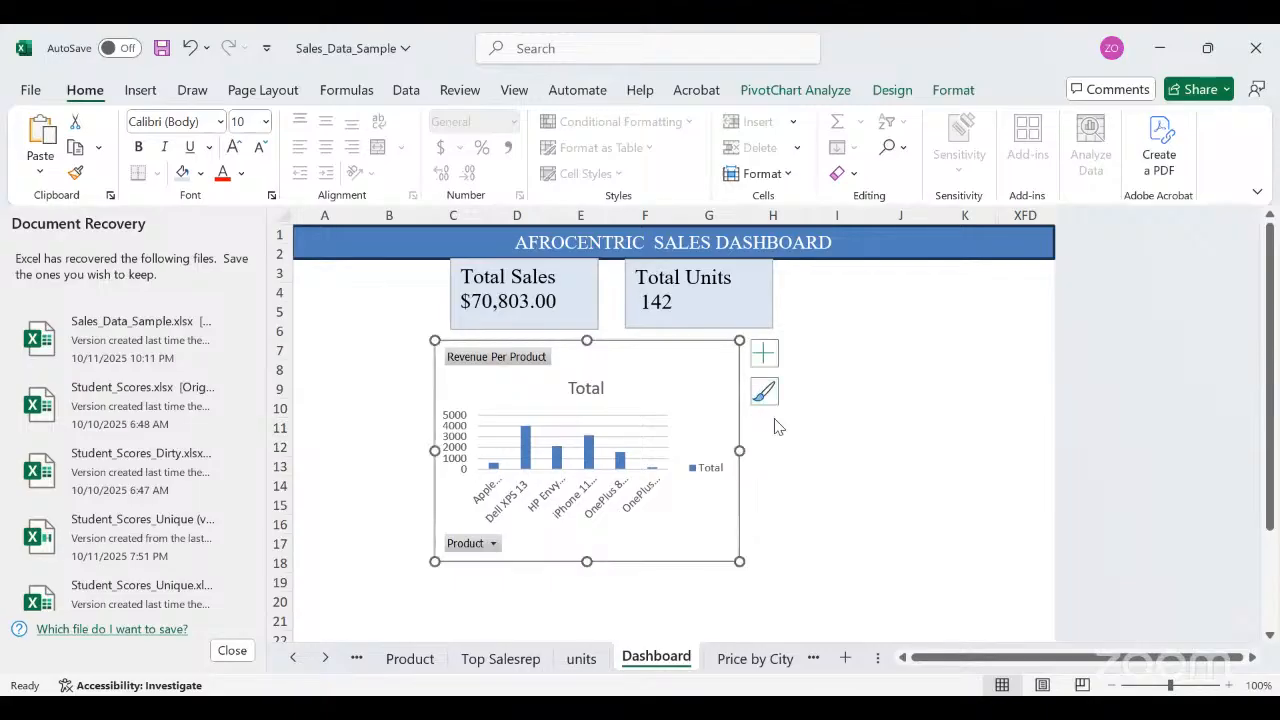
Remove the gridlines and the legend from the Revenue Per Product chart.
left_click(765, 362)
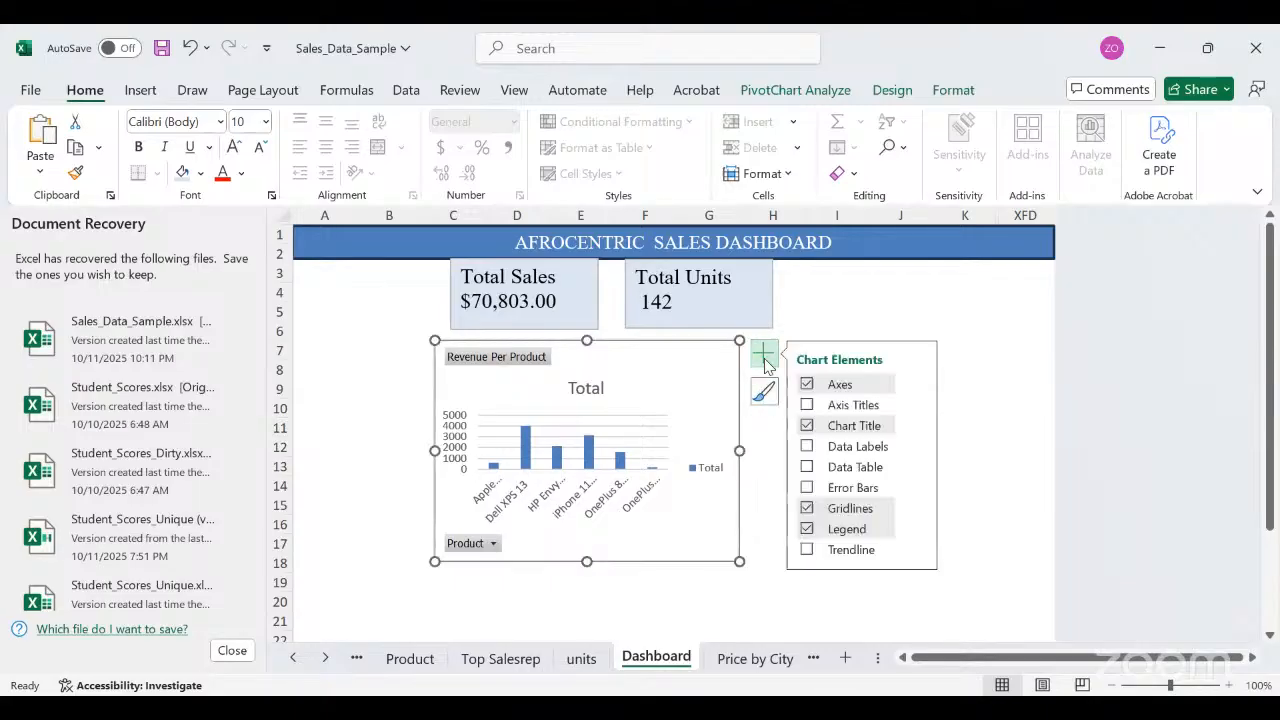
left_click(808, 508)
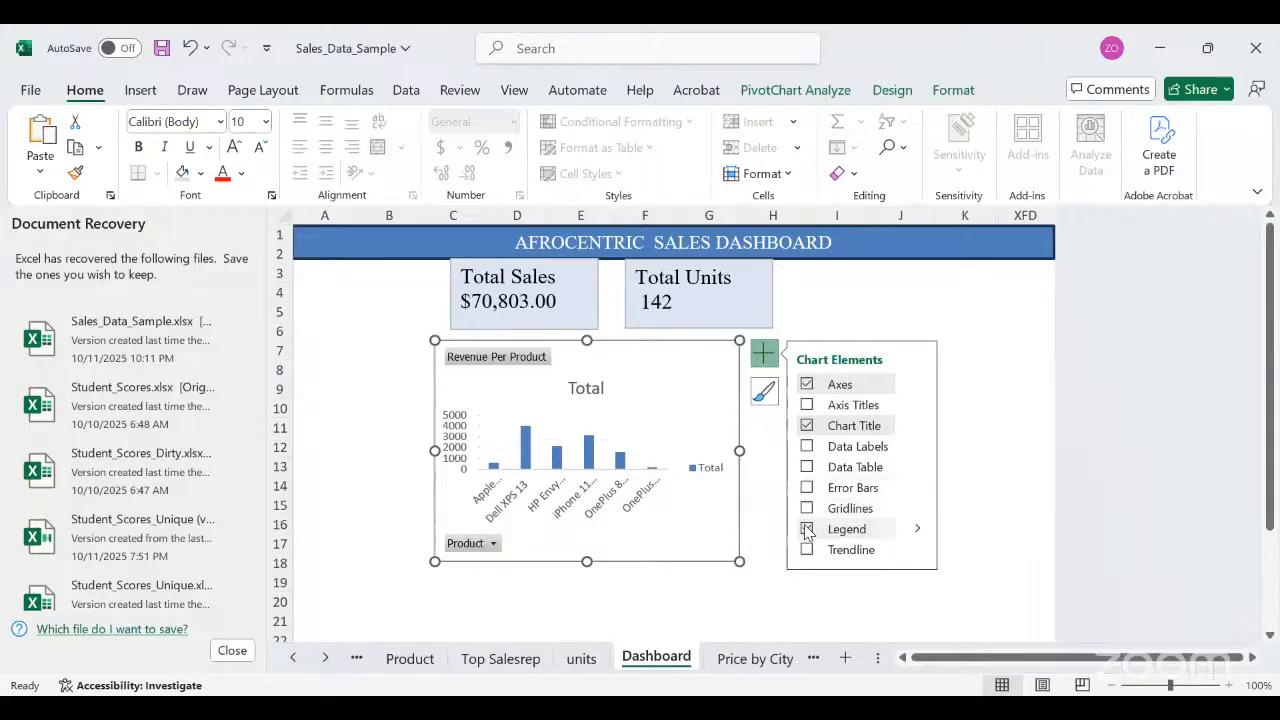
left_click(807, 529)
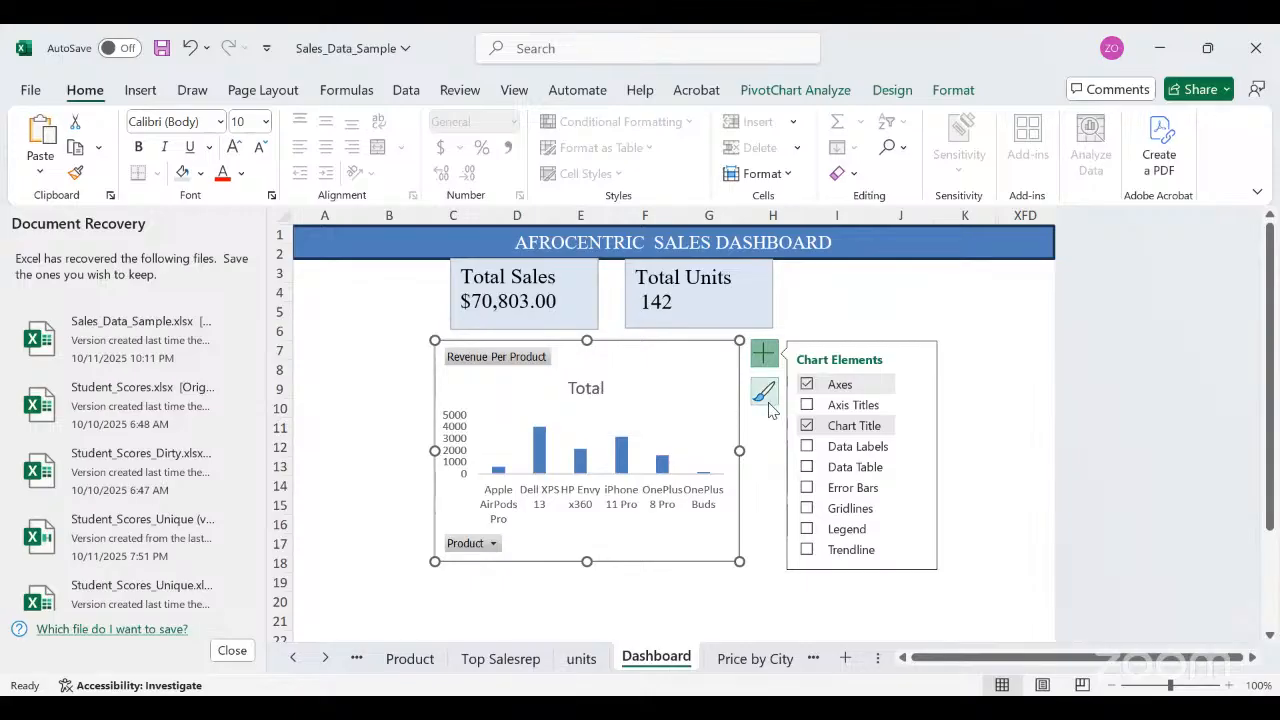
left_click(807, 426)
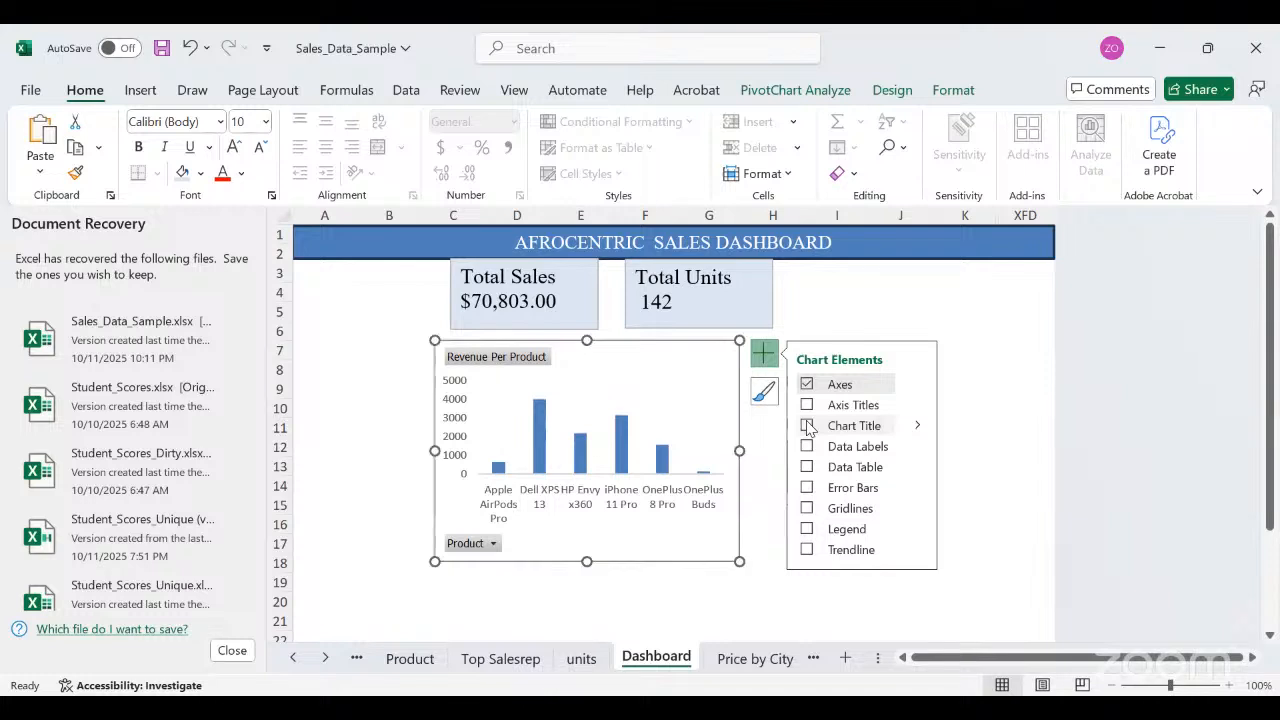
left_click(807, 426)
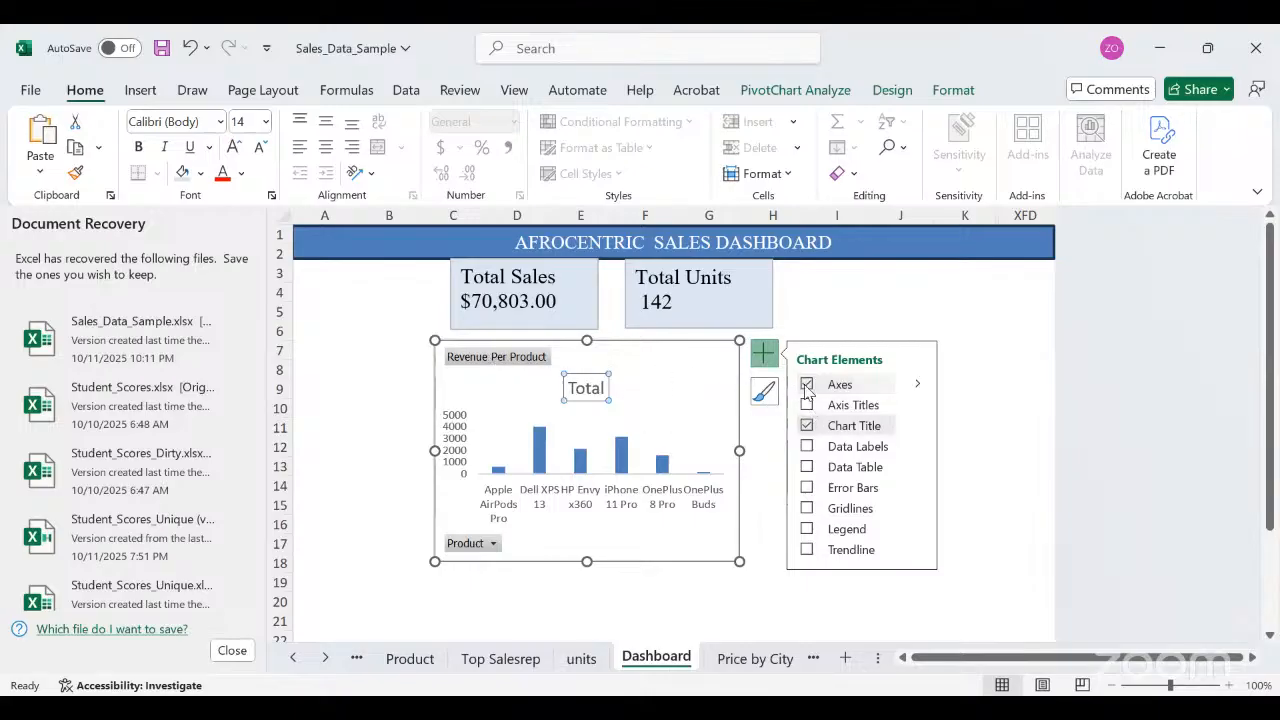
left_click(806, 385)
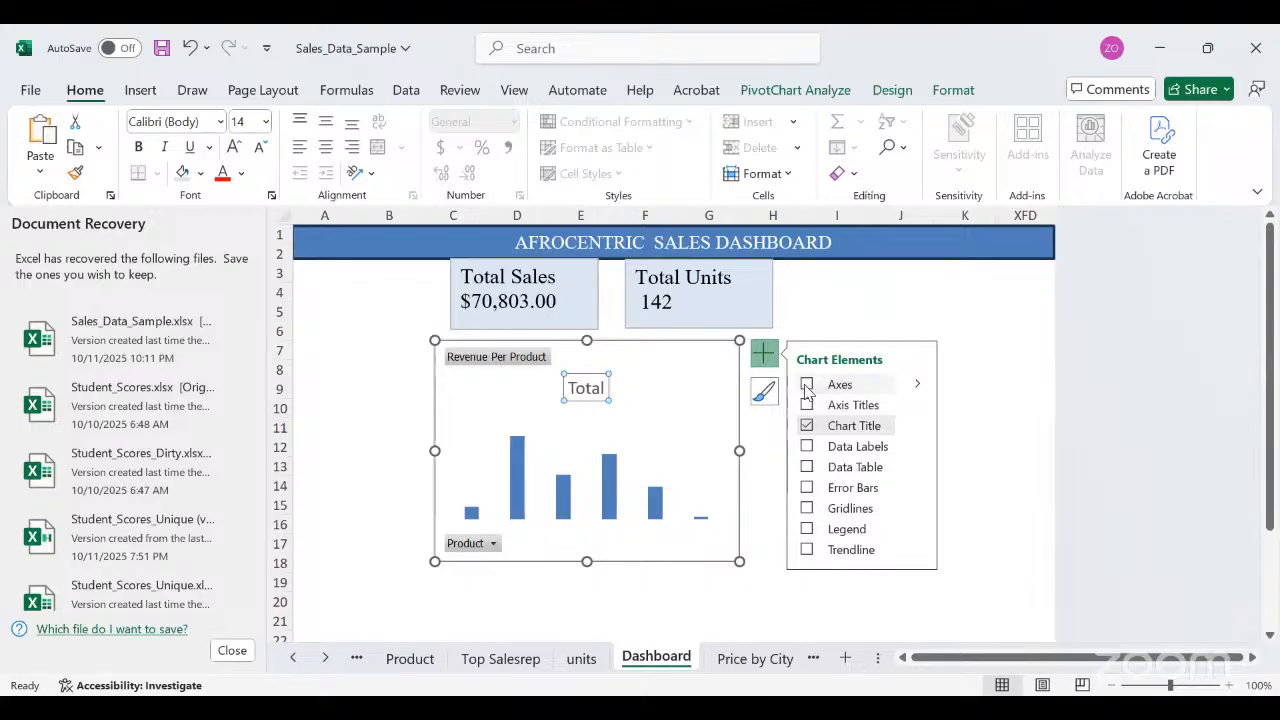
left_click(807, 385)
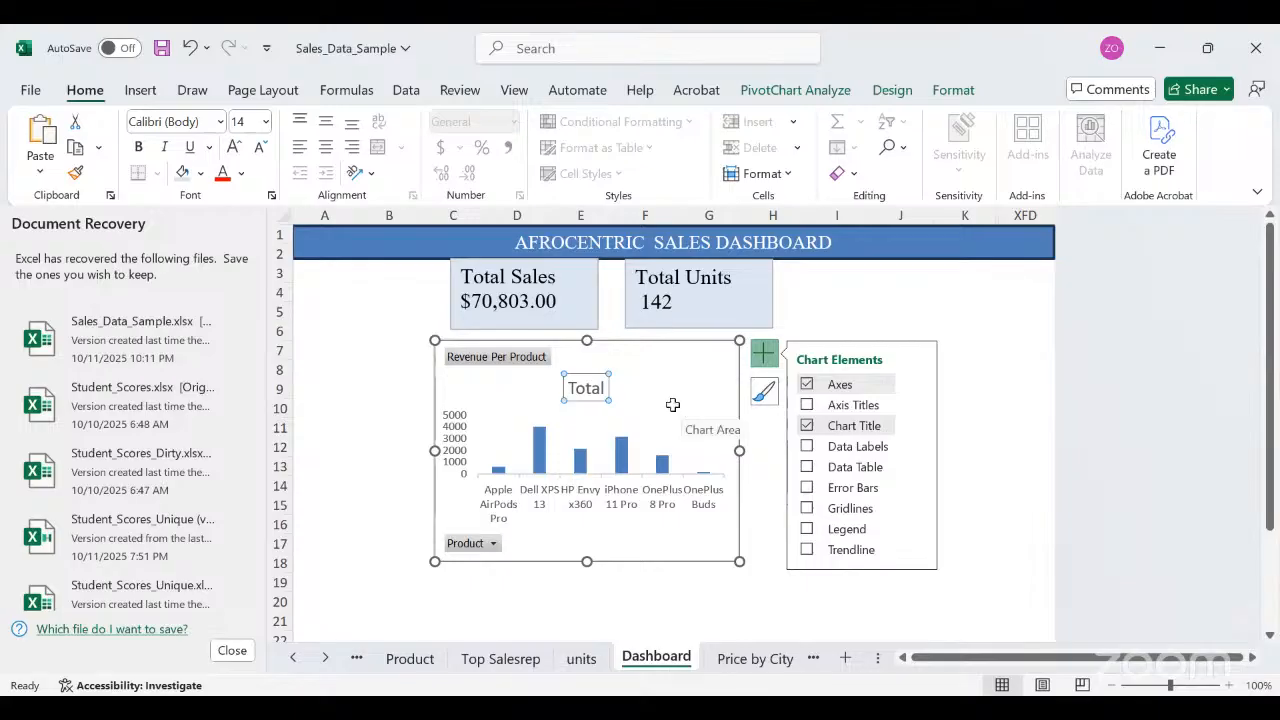
Remove the title from the Revenue Per Product chart and shorten the chart to span about rows 7 to 16.
left_click(807, 426)
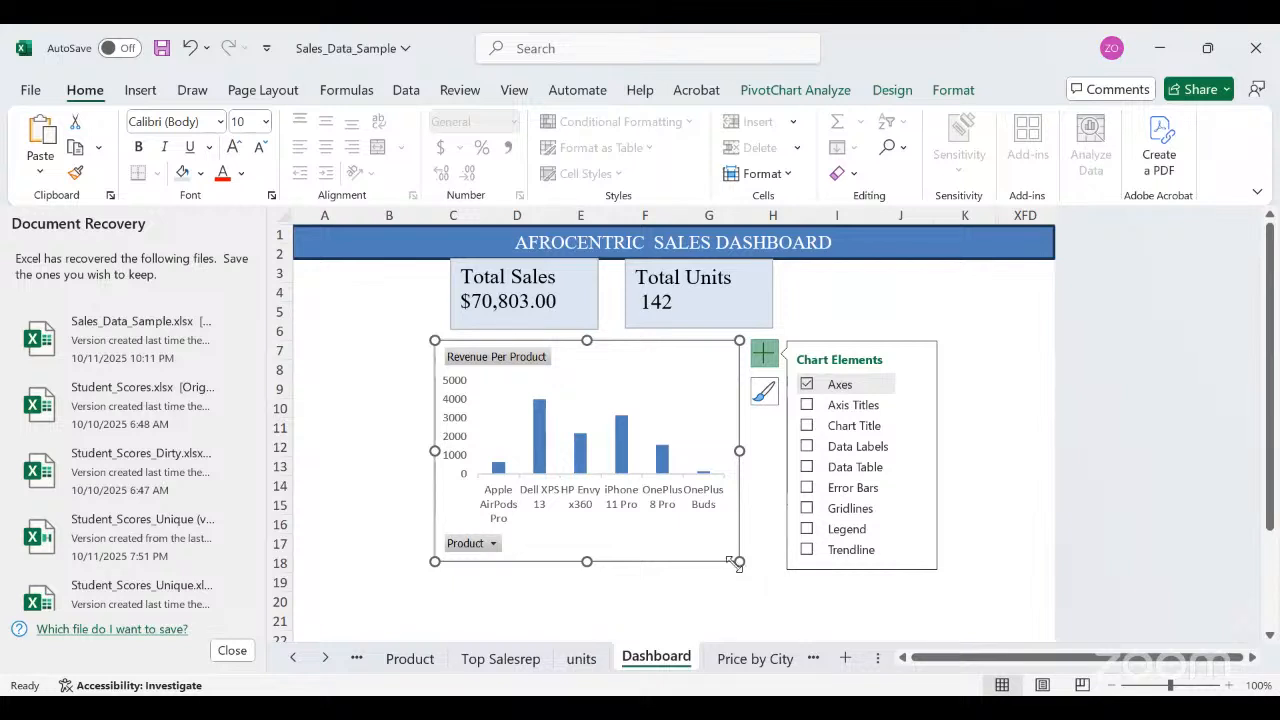
mouse_move(739, 560)
left_mouse_down()
mouse_move(737, 531)
mouse_move(746, 537)
left_mouse_up()
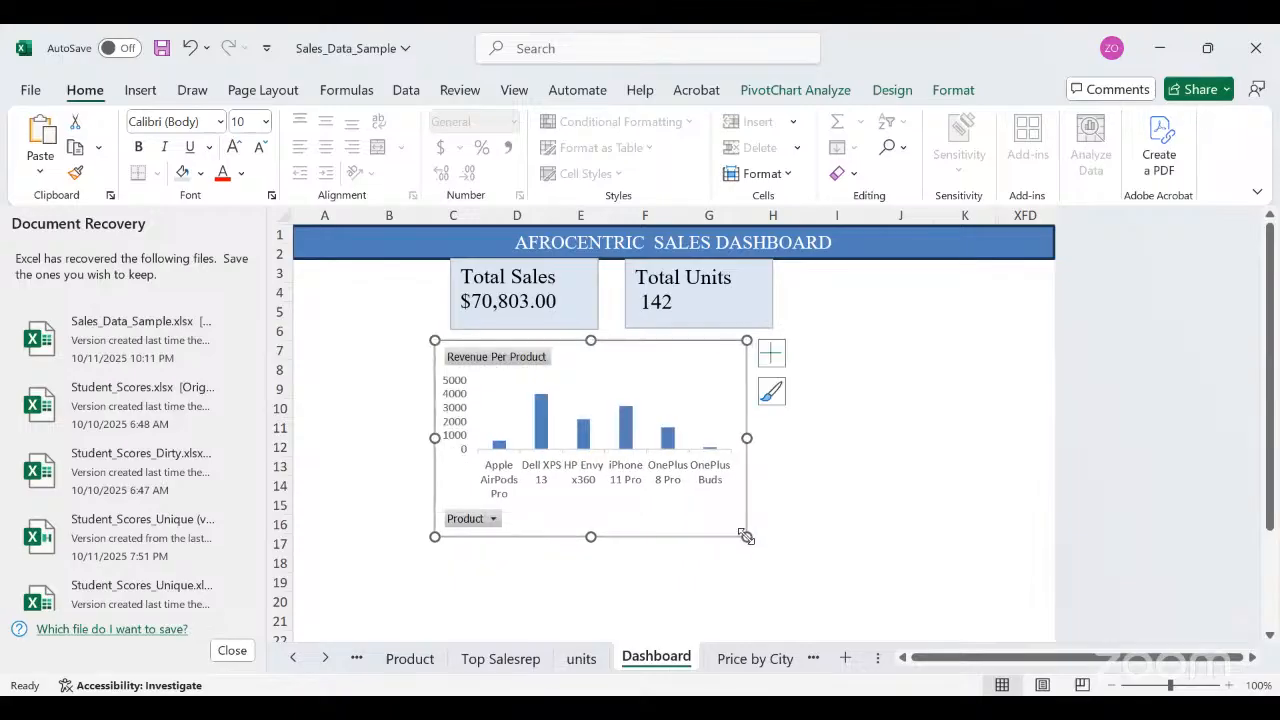
left_click(840, 528)
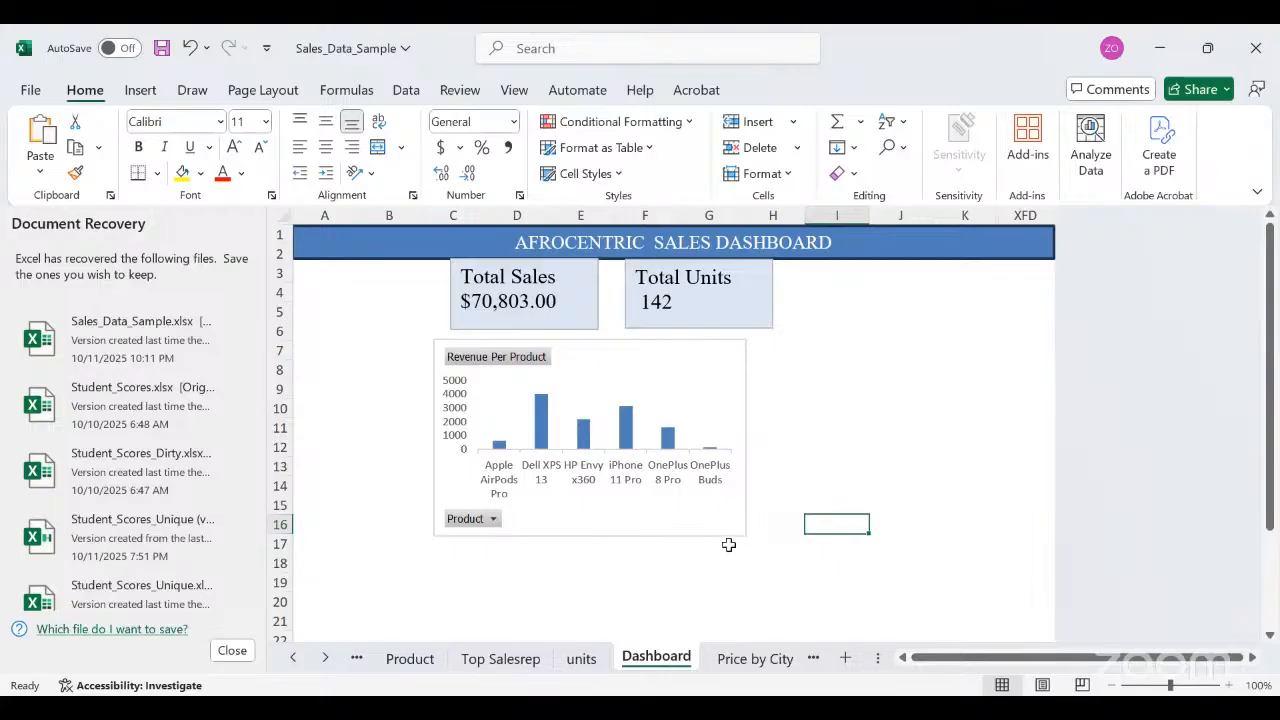
Copy the Top 4 Sales Rep chart from the Top Salesrep sheet and paste it with the destination theme on the Dashboard sheet.
left_click(500, 658)
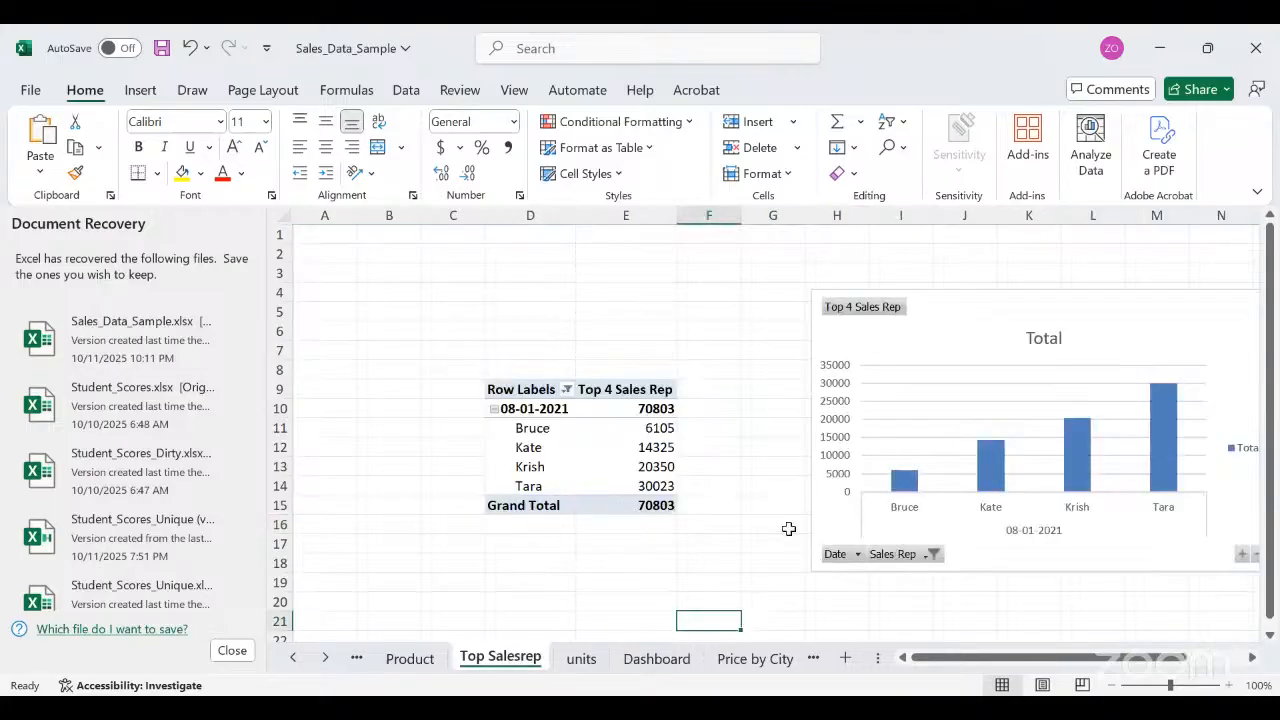
double_click(827, 527)
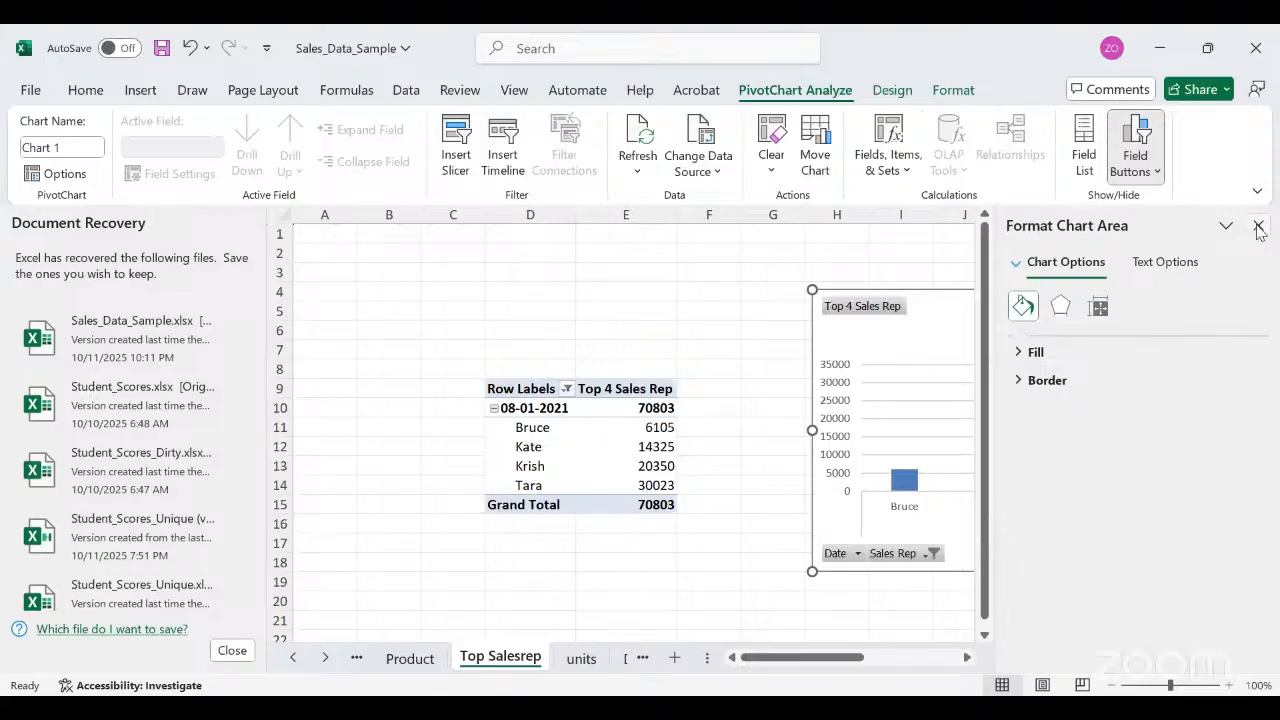
left_click(1258, 225)
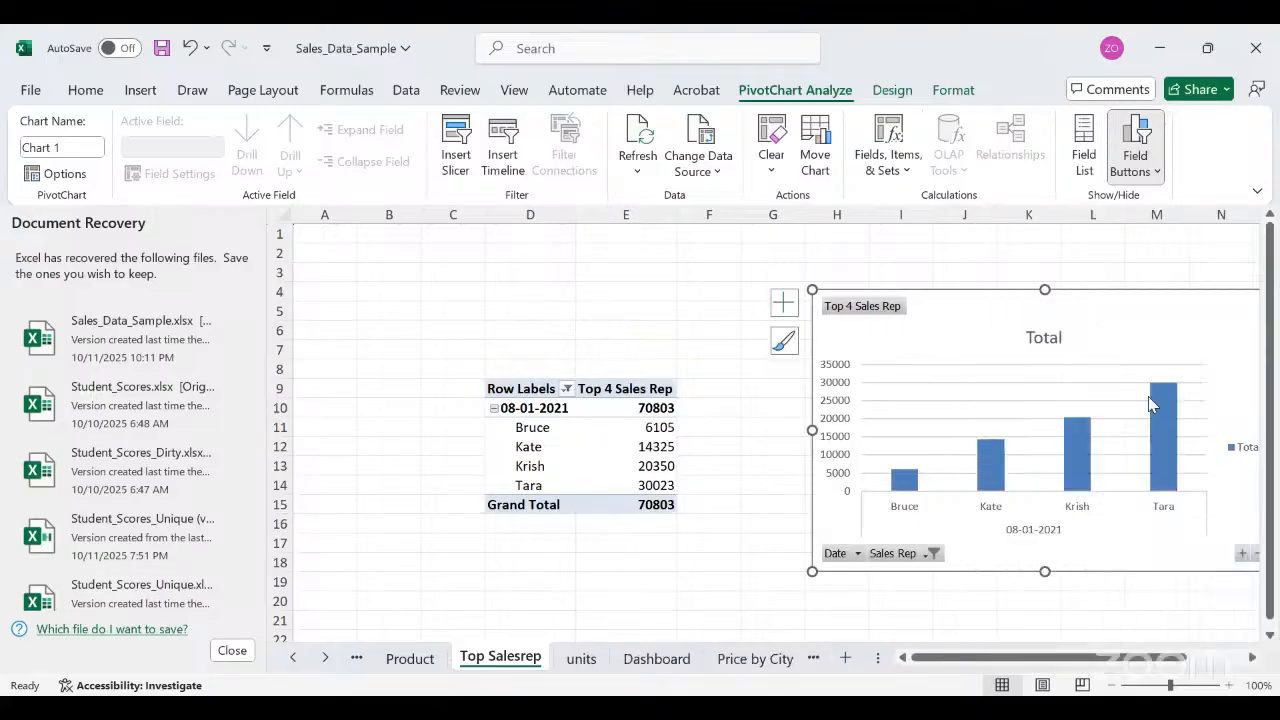
right_click(986, 537)
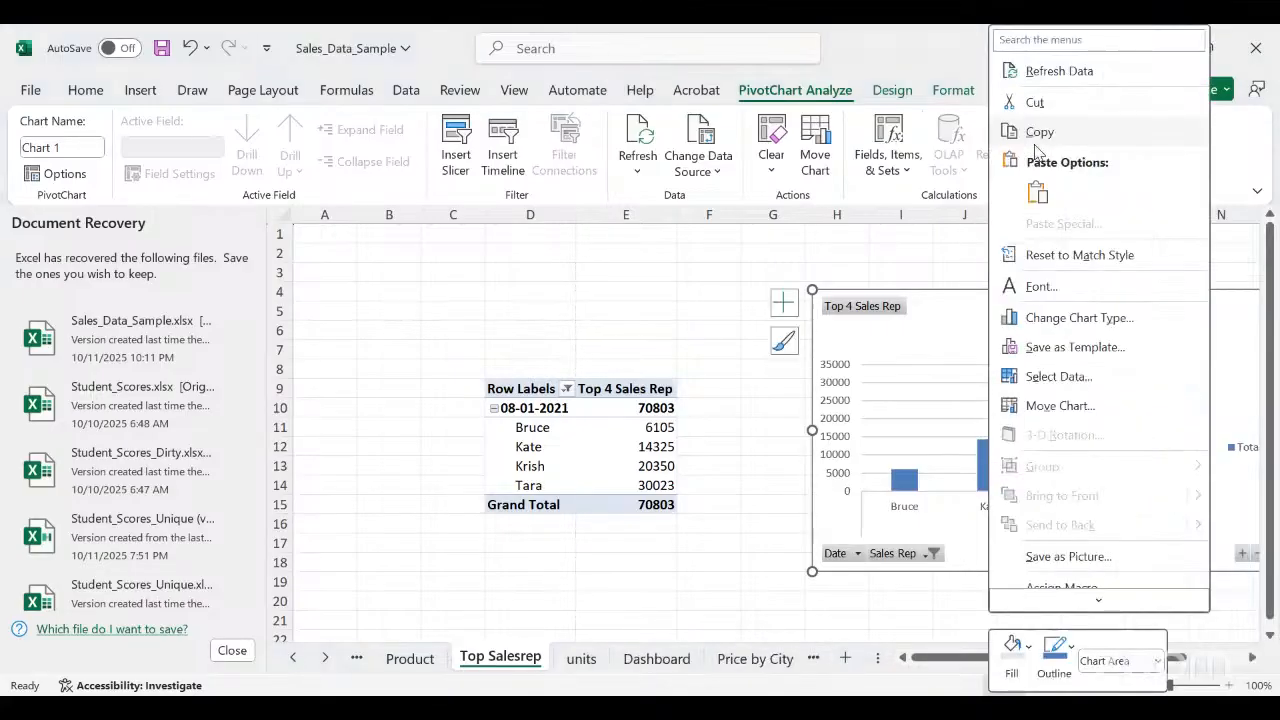
left_click(1036, 138)
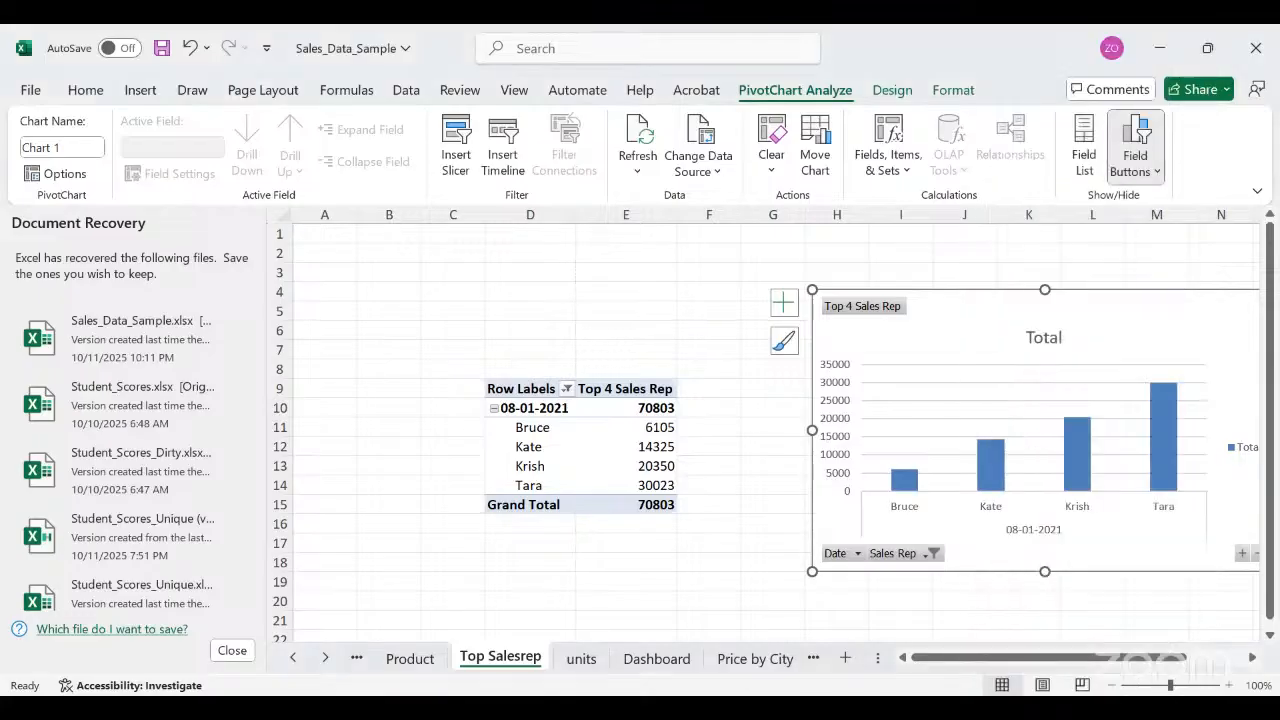
left_click(650, 660)
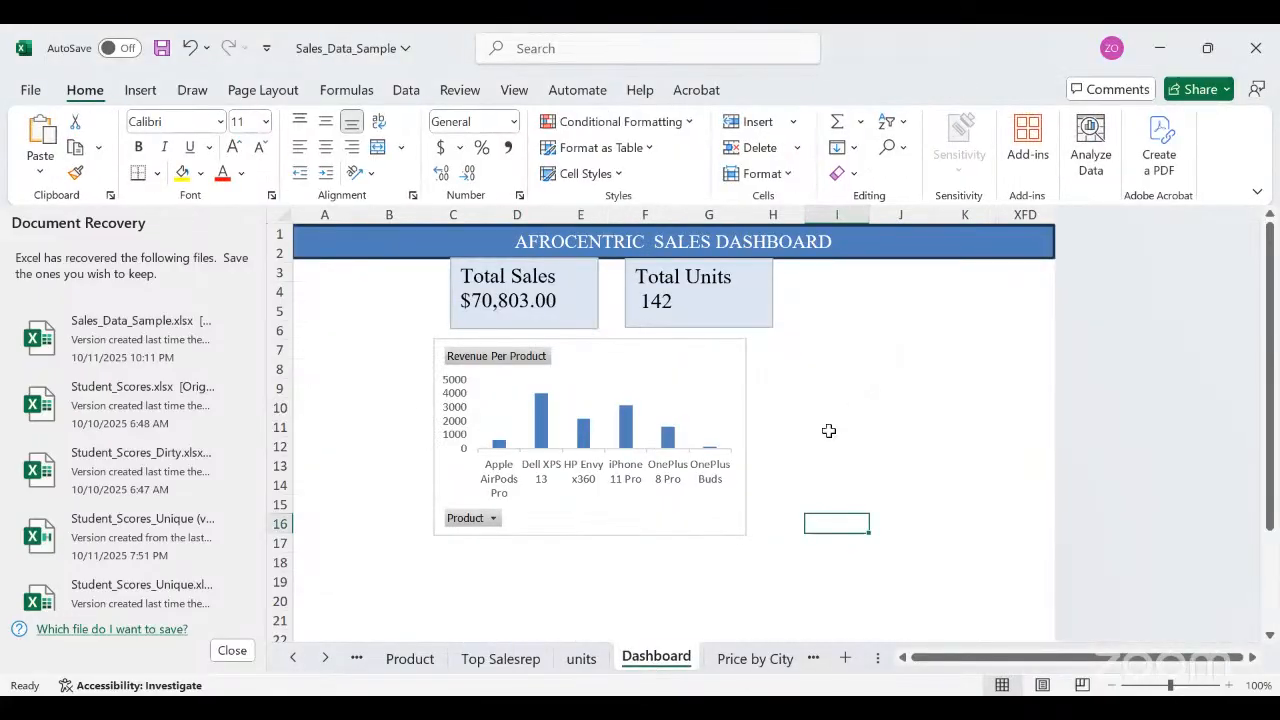
right_click(830, 438)
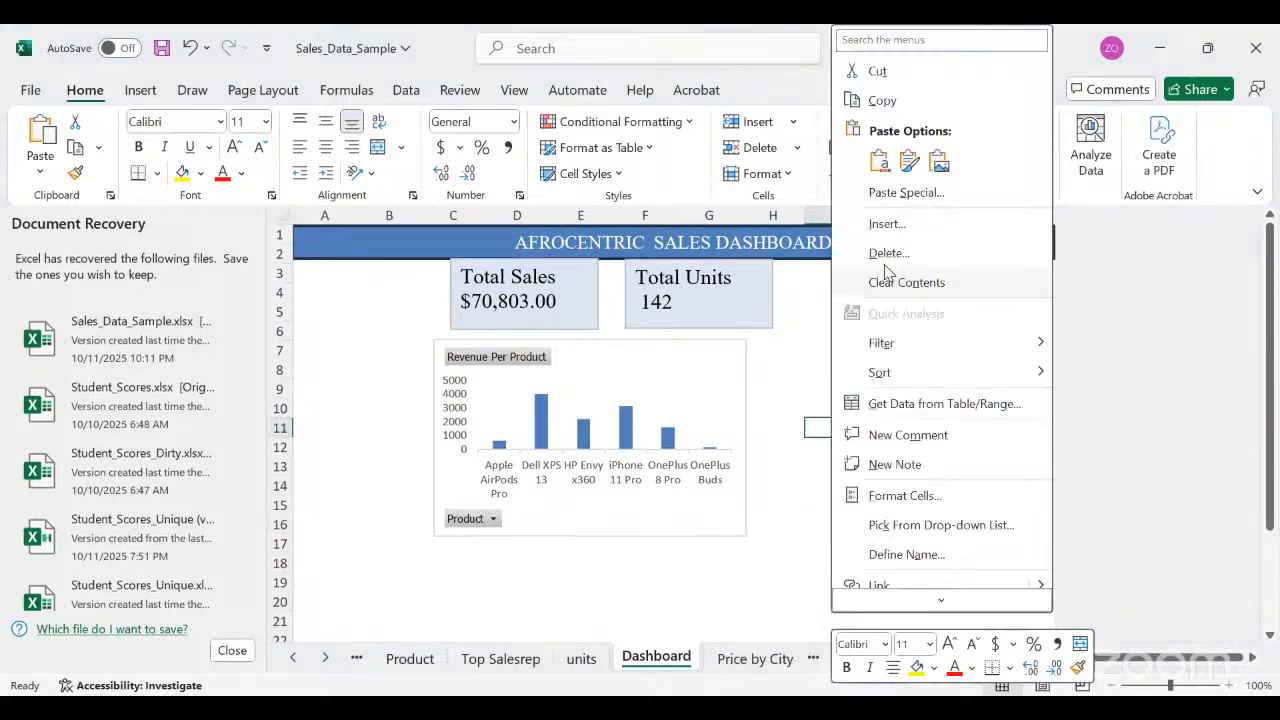
left_click(878, 162)
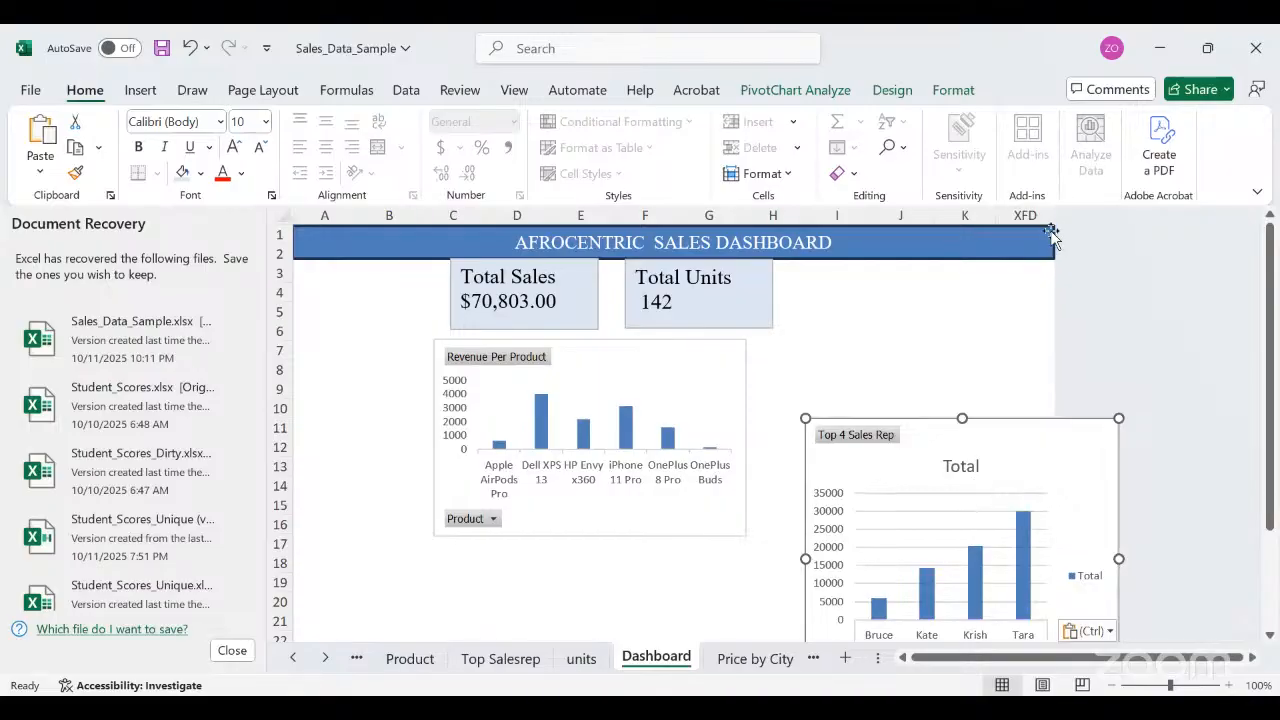
Widen column XFD and place the Top 4 Sales Rep chart beside the Revenue Per Product chart, across columns H to XFD, rows 6 to 17.
left_click(1002, 307)
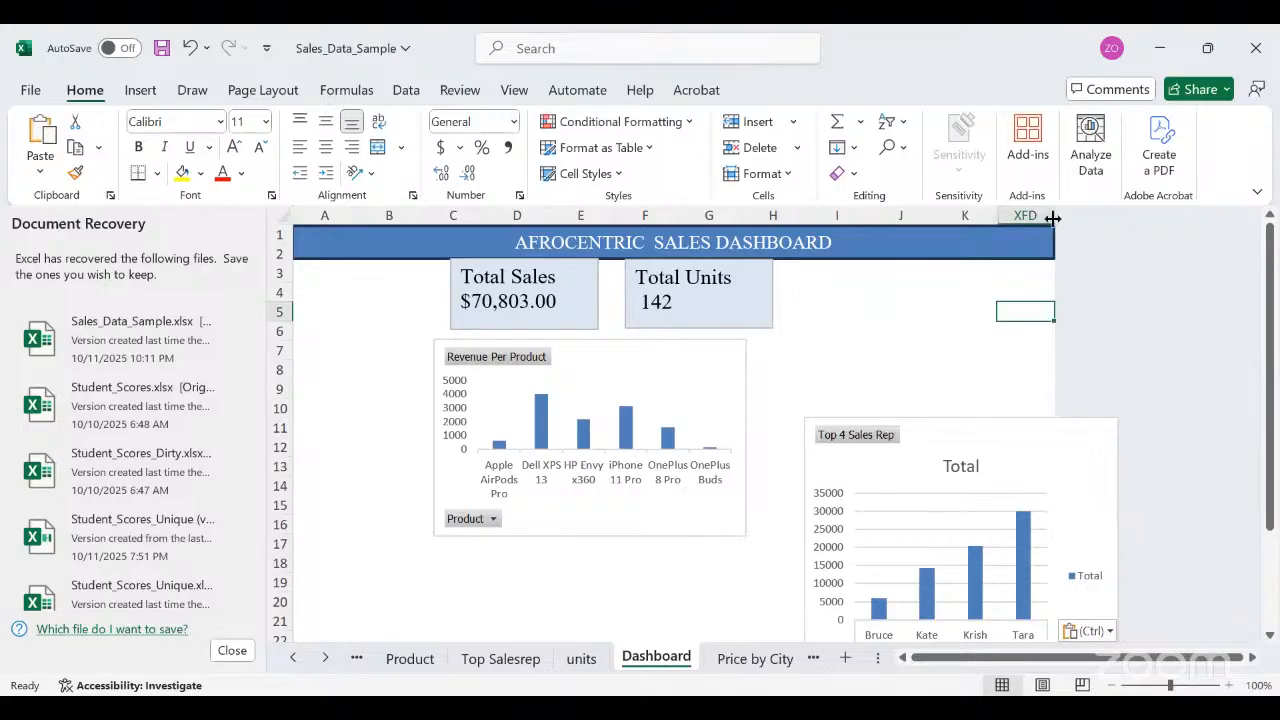
left_click_drag(1053, 218, 1120, 218)
left_click(955, 438)
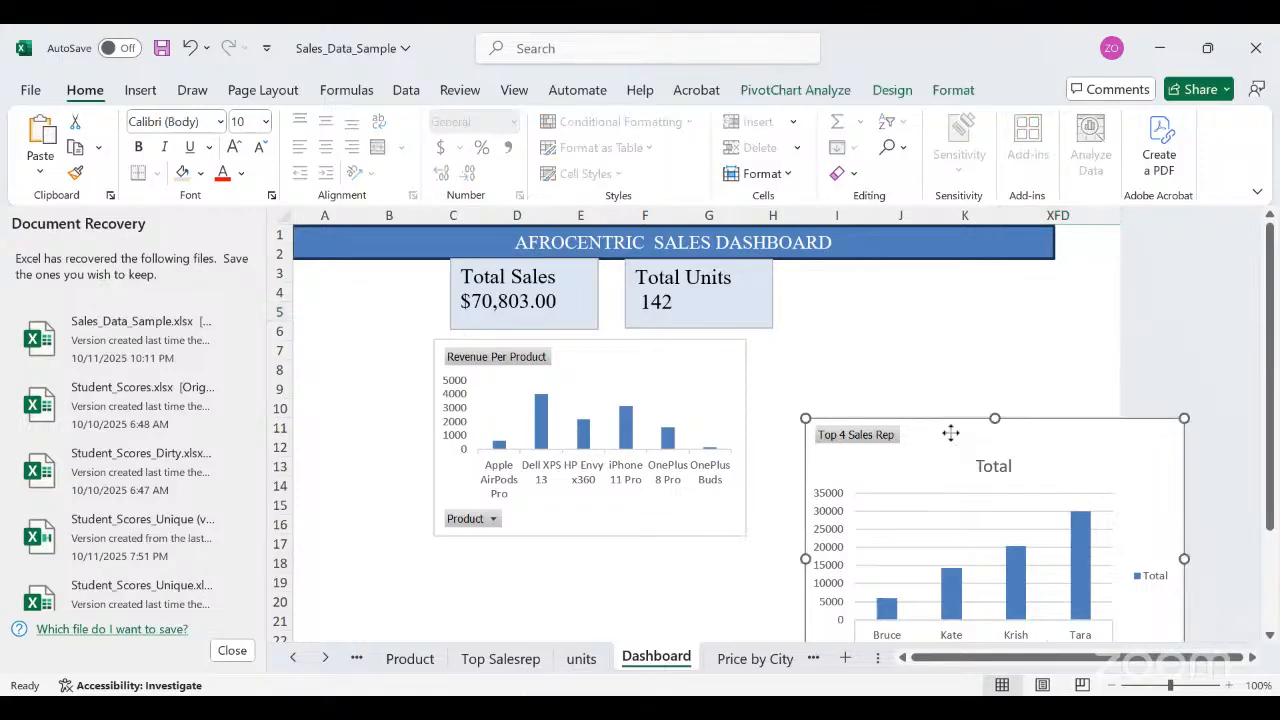
left_click_drag(950, 432, 886, 347)
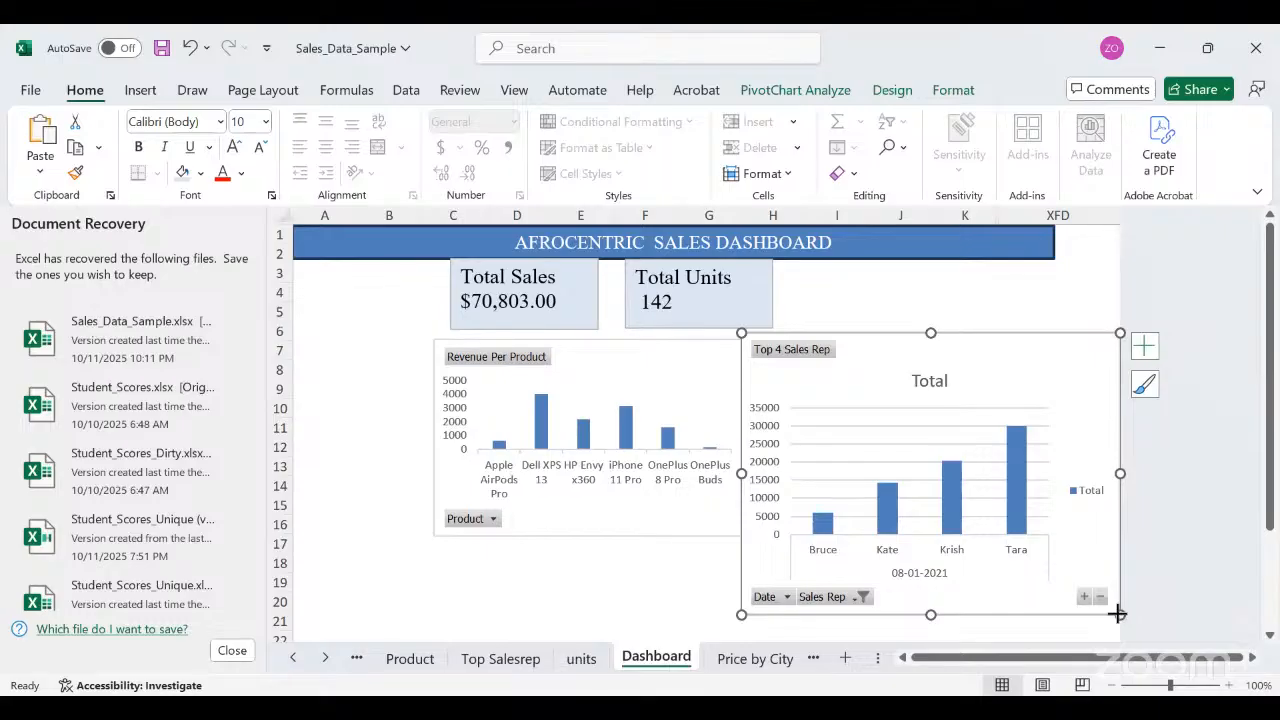
left_click_drag(1115, 605, 1106, 551)
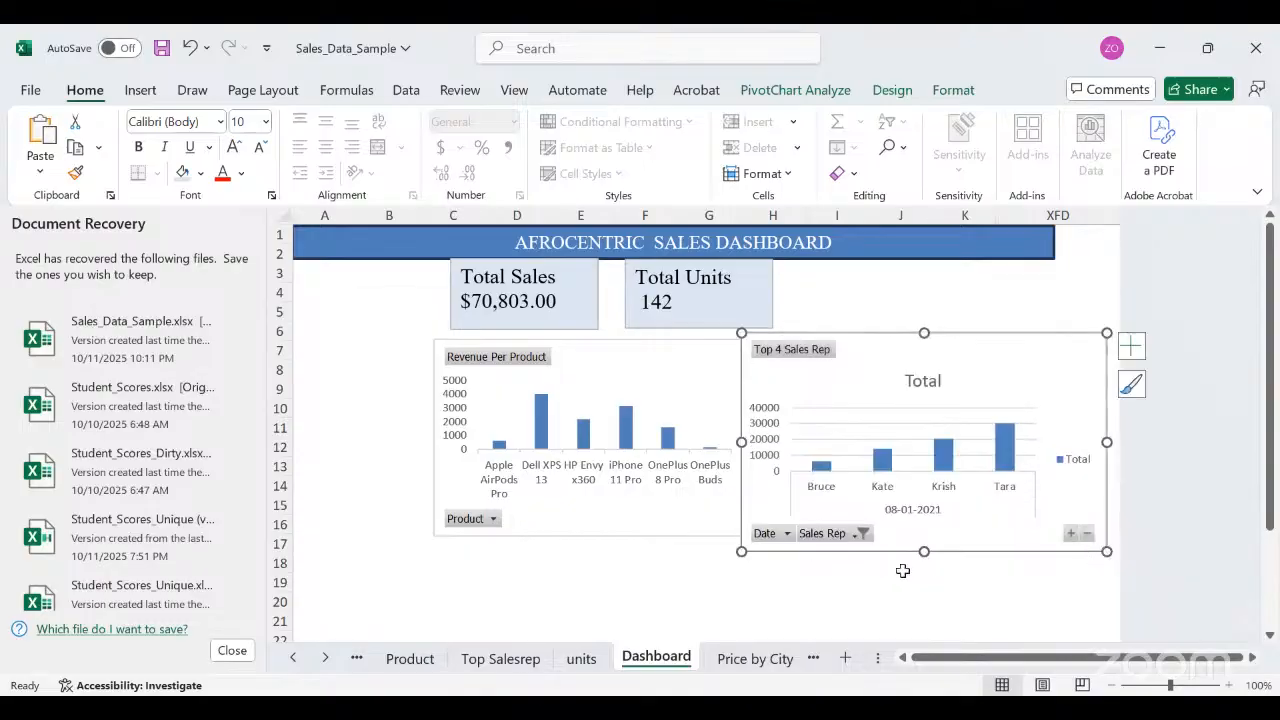
left_click(788, 535)
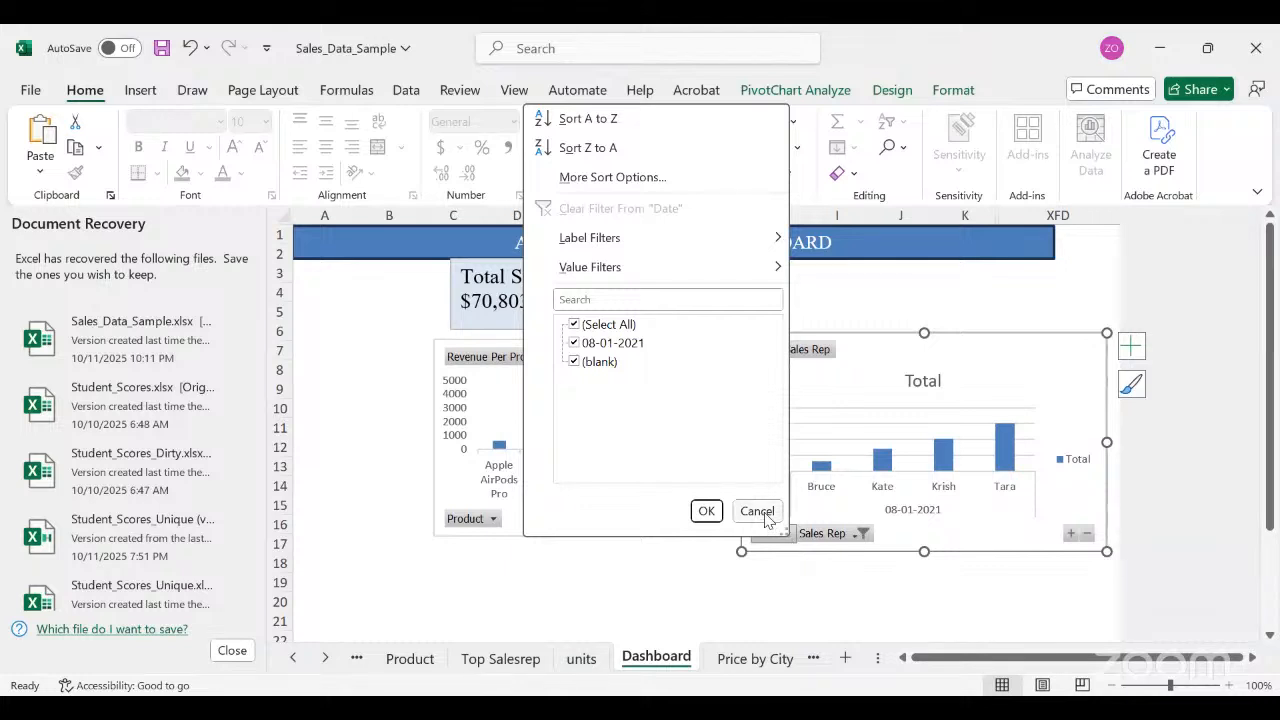
left_click(757, 512)
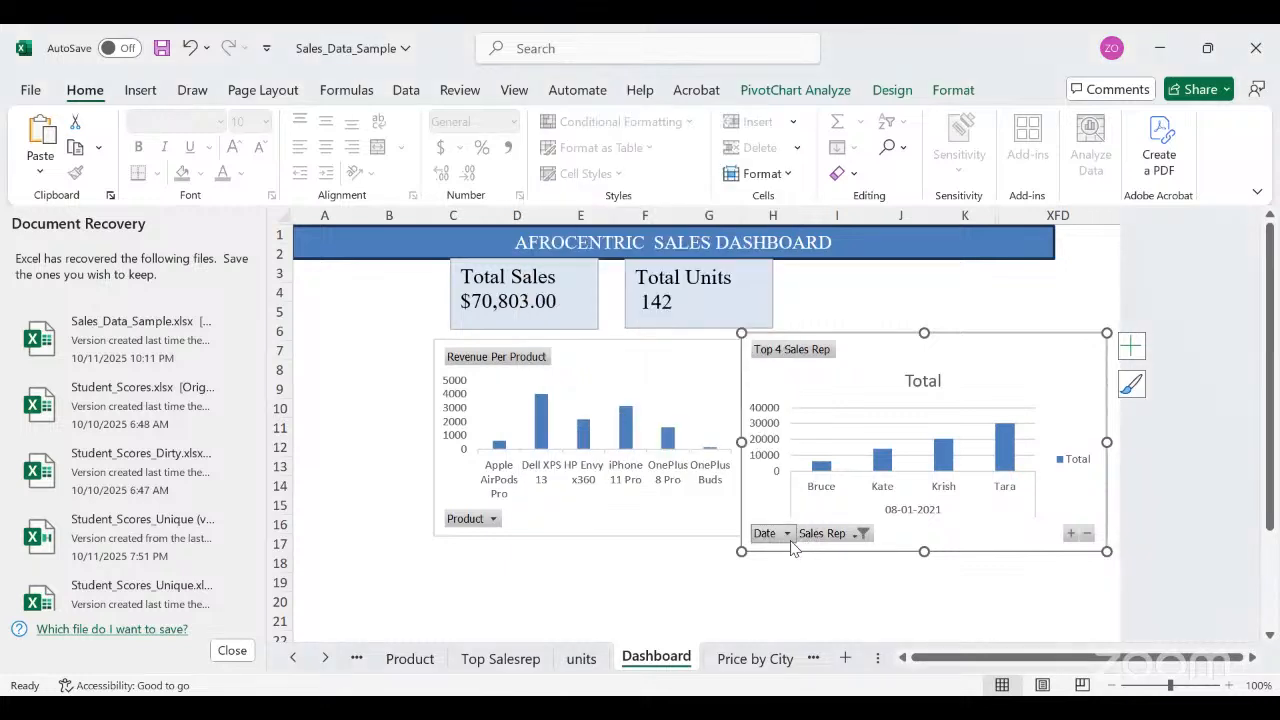
left_click(788, 535)
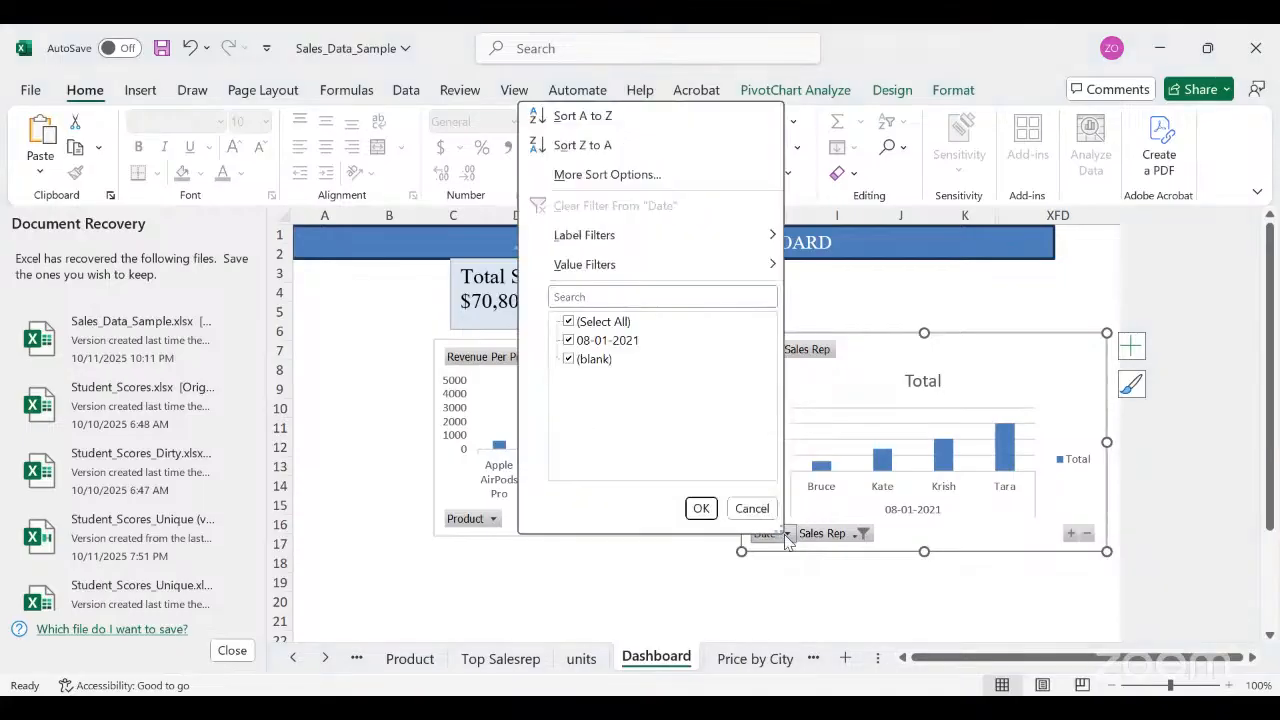
left_click(569, 322)
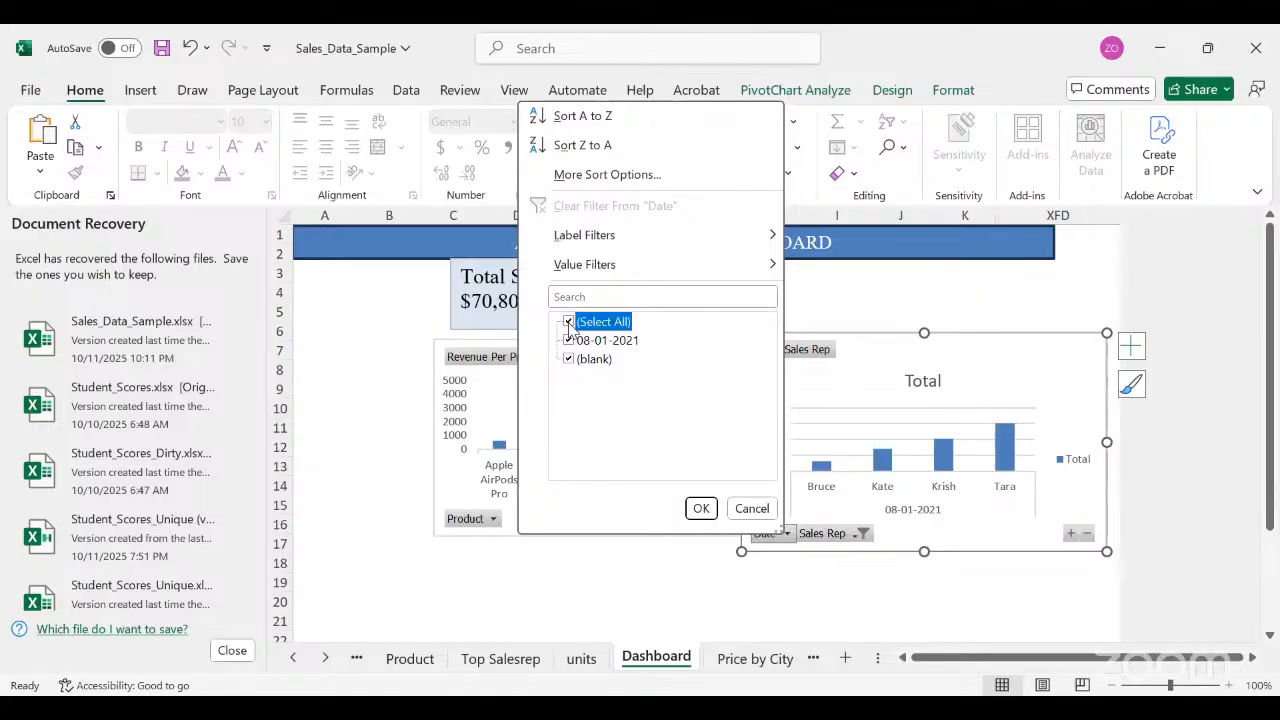
left_click(752, 509)
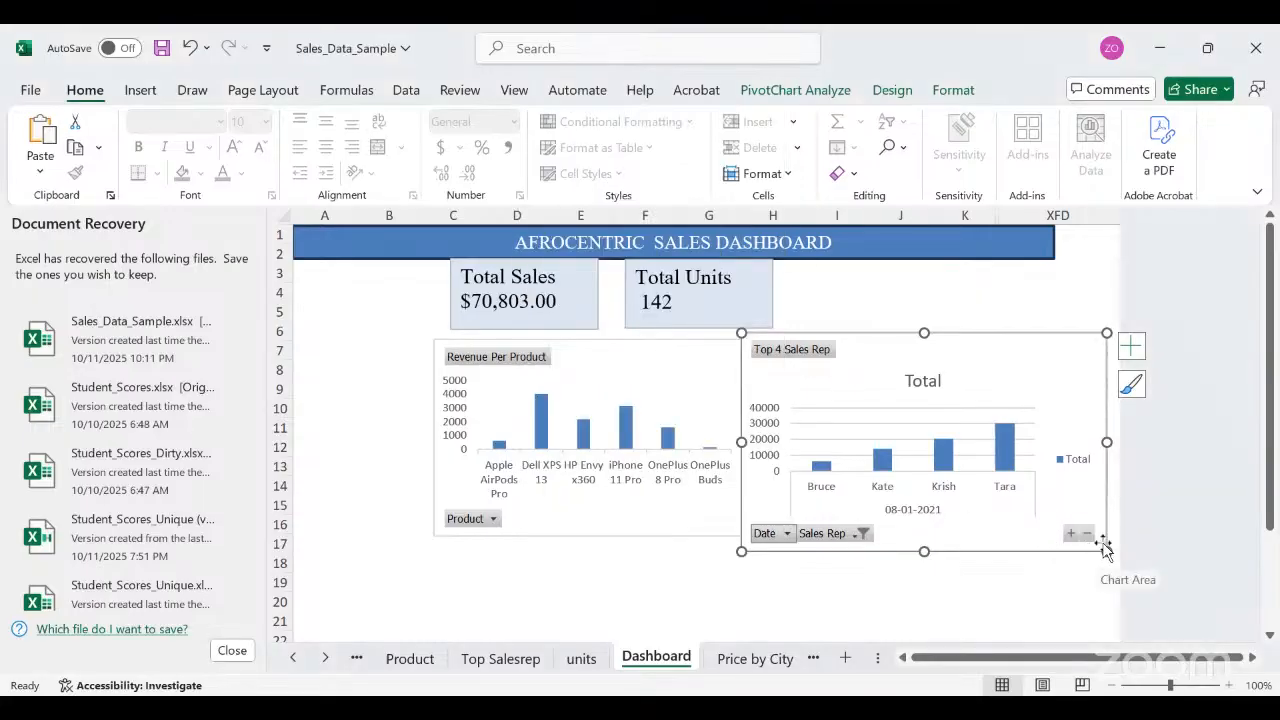
Resize the Top 4 Sales Rep chart to span about rows 7 to 20, leaving a gap beside the Revenue Per Product chart.
mouse_move(1106, 552)
left_mouse_down()
mouse_move(1080, 529)
mouse_move(1107, 543)
left_mouse_up()
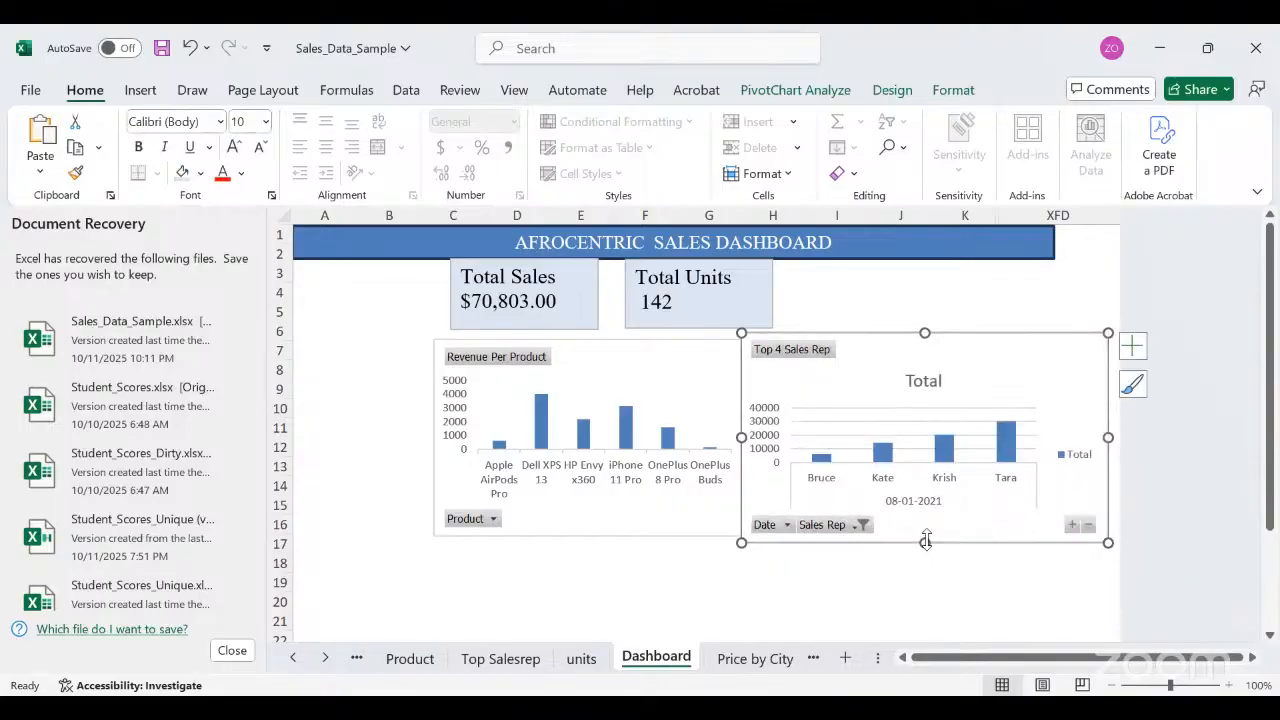
left_click_drag(925, 540, 925, 584)
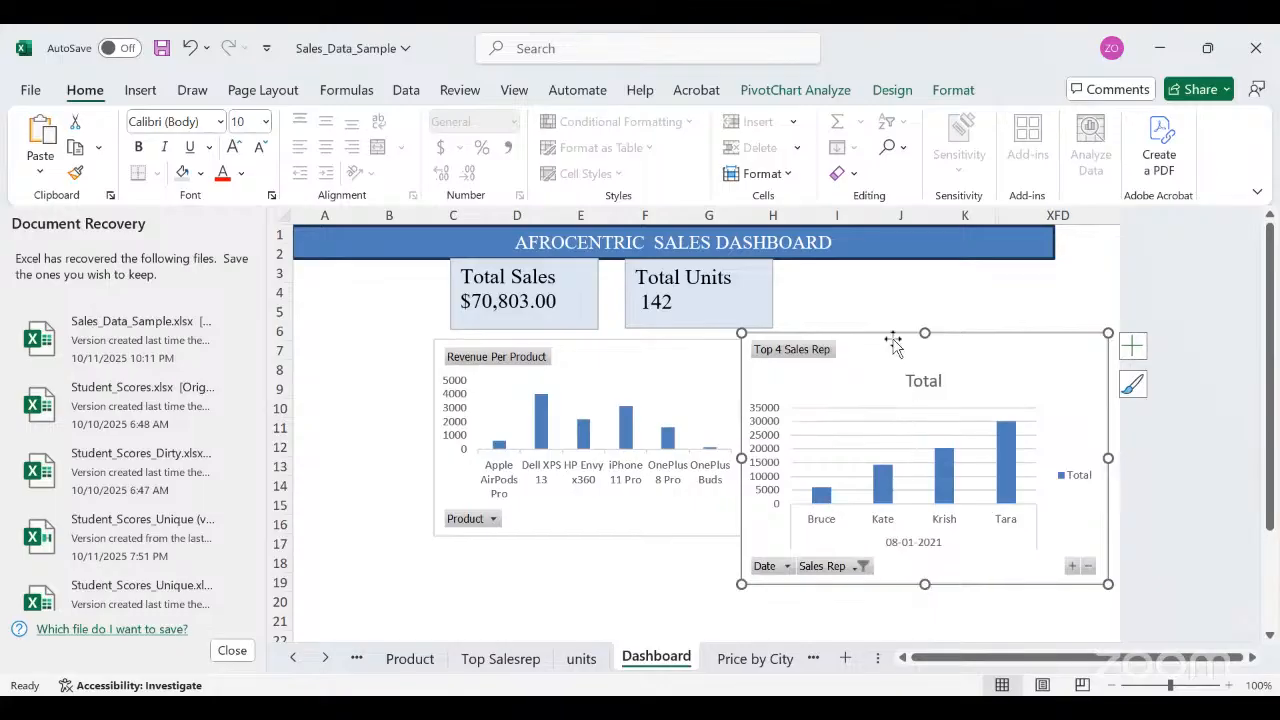
left_click_drag(924, 337, 925, 357)
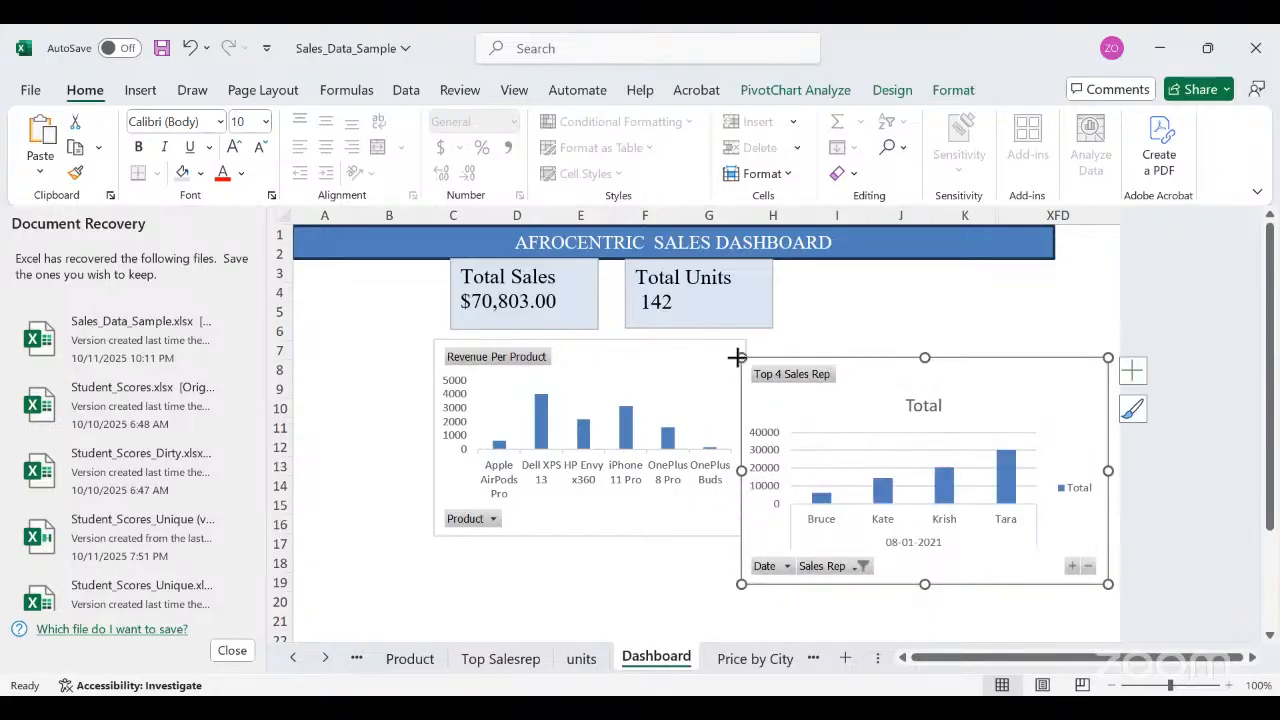
left_click_drag(737, 357, 780, 343)
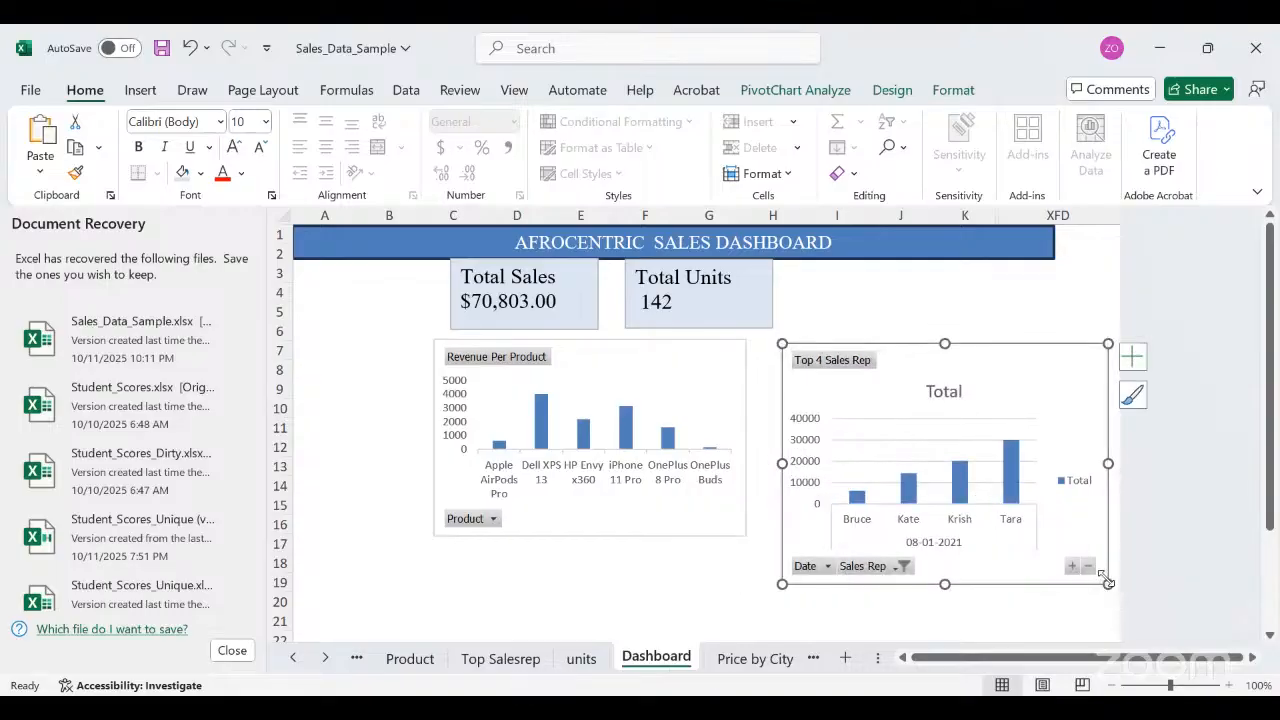
left_click_drag(1108, 583, 1096, 548)
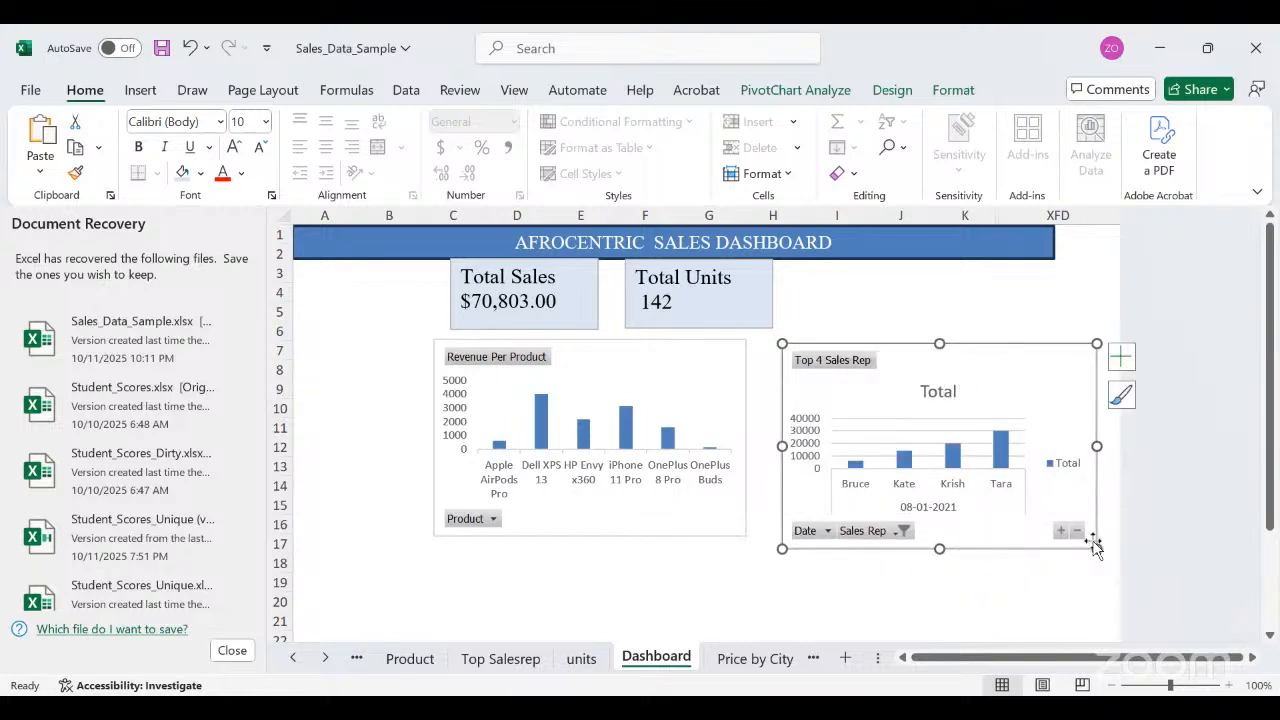
left_click_drag(1097, 548, 1100, 574)
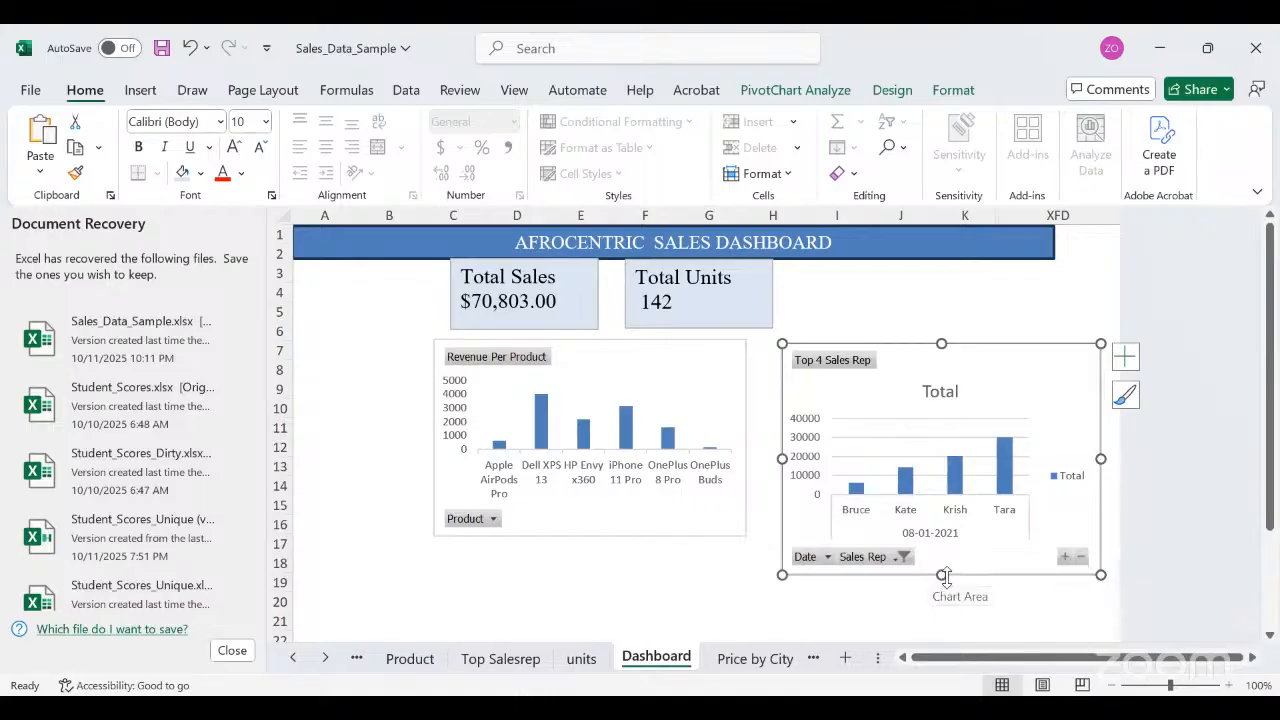
left_click_drag(941, 572, 942, 601)
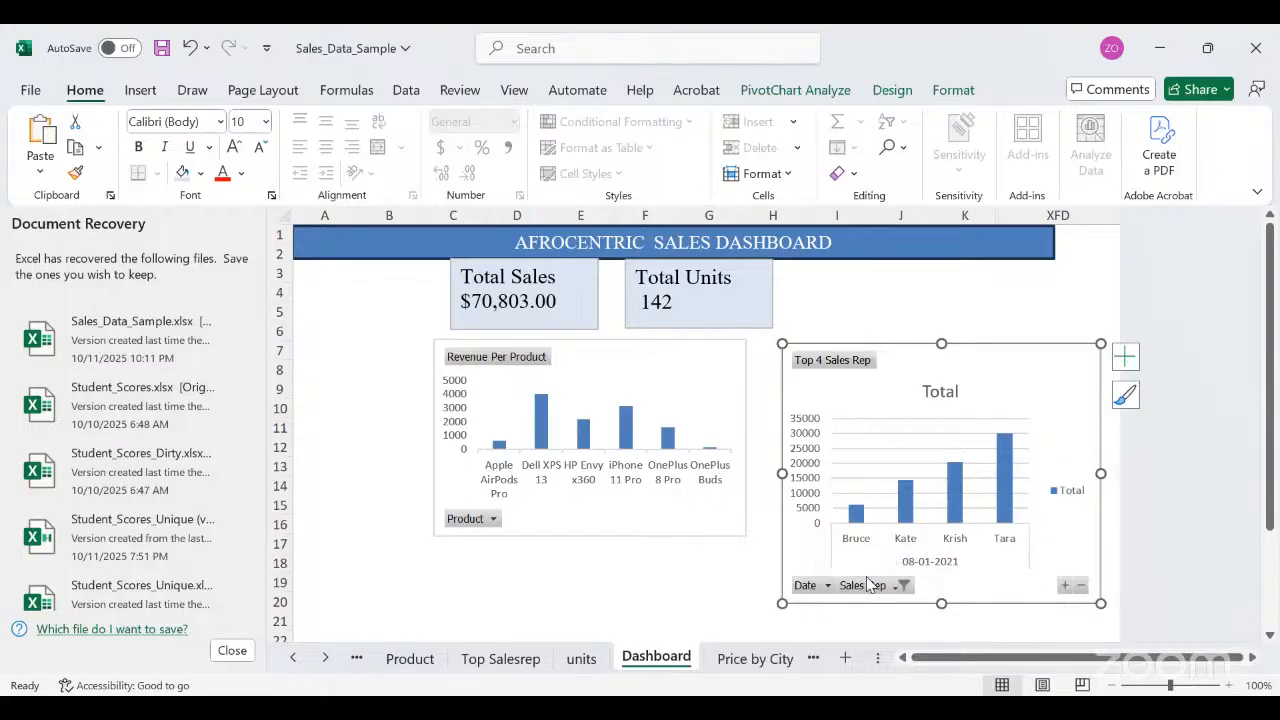
Clear the Sales Rep filter on the Top 4 Sales Rep chart.
left_click(903, 587)
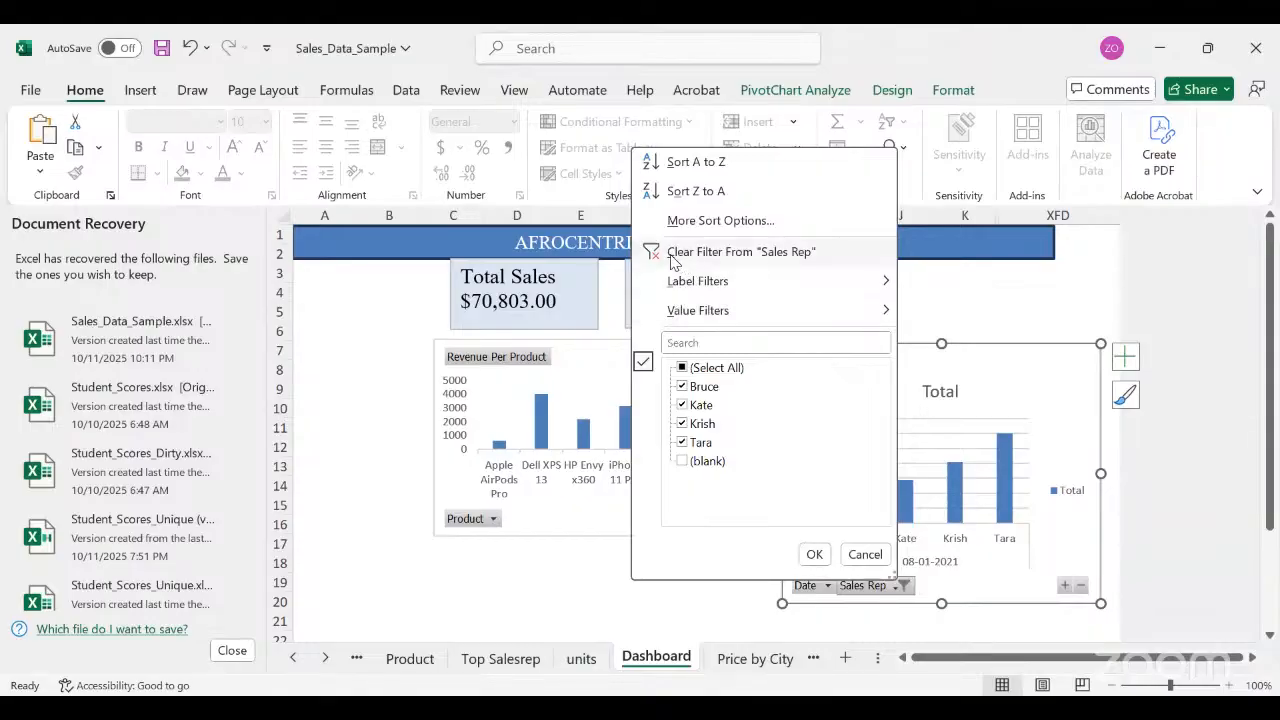
left_click(672, 258)
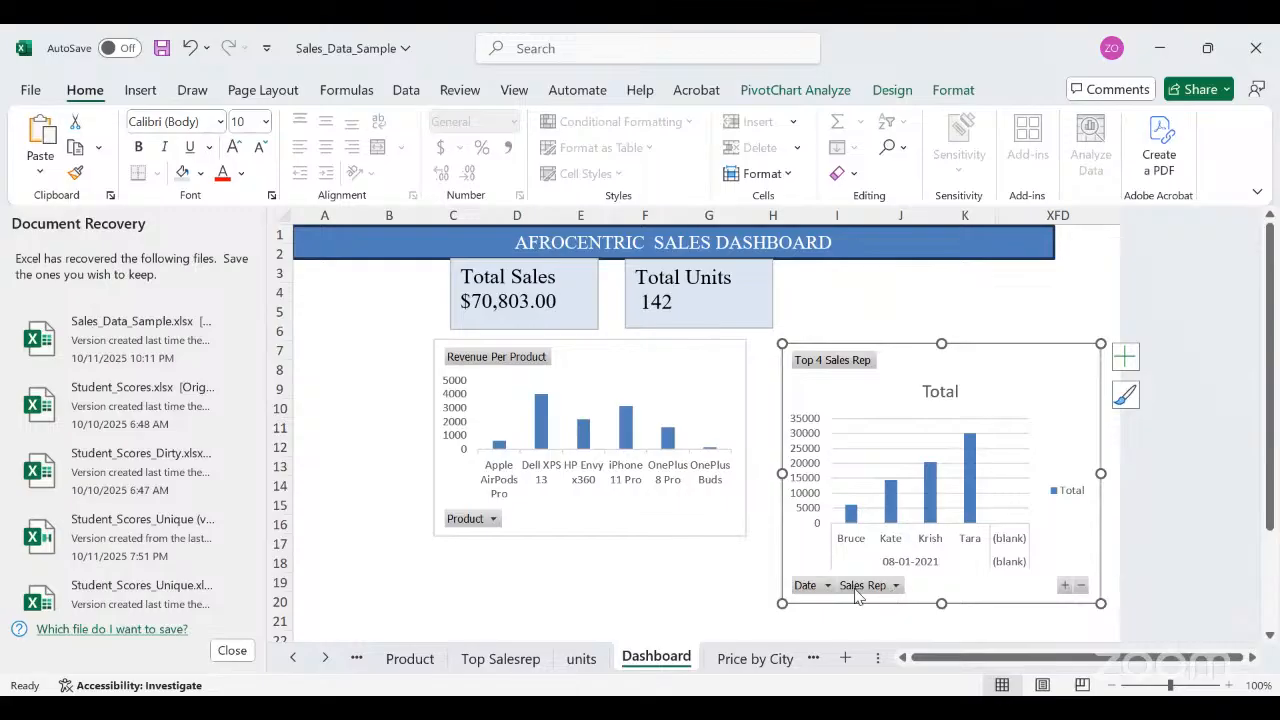
left_click(894, 586)
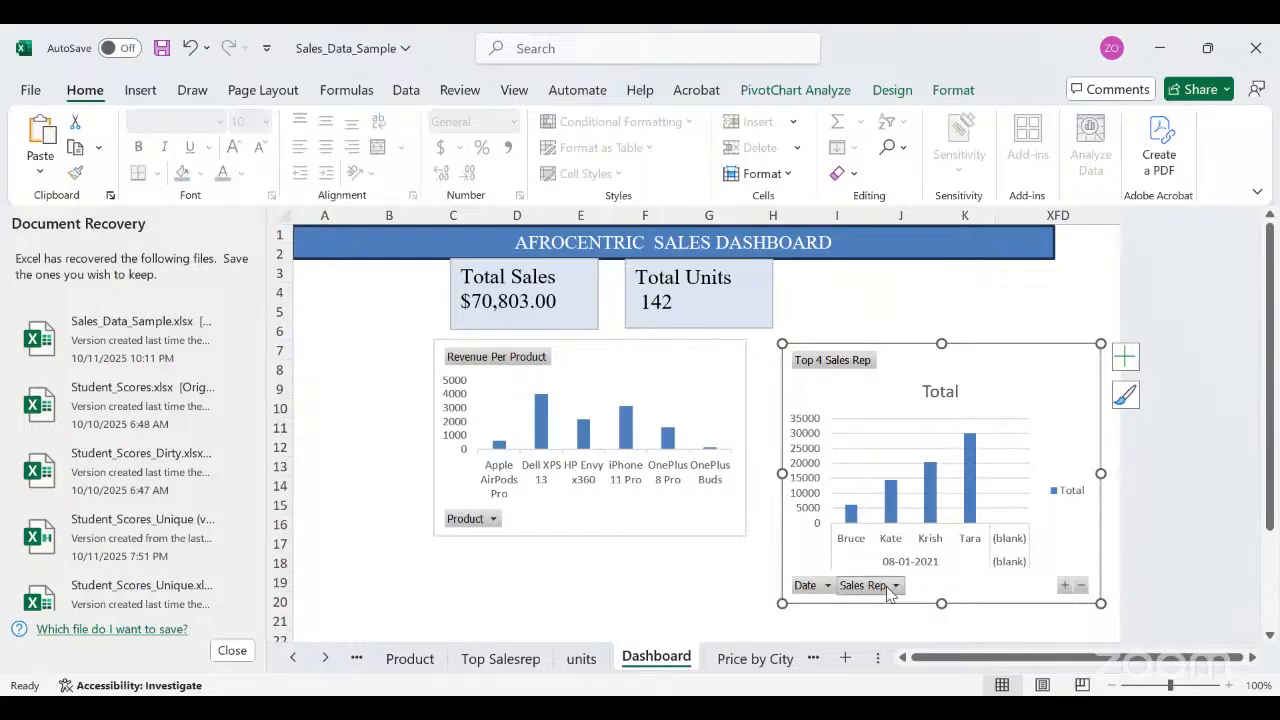
mouse_move(714, 336)
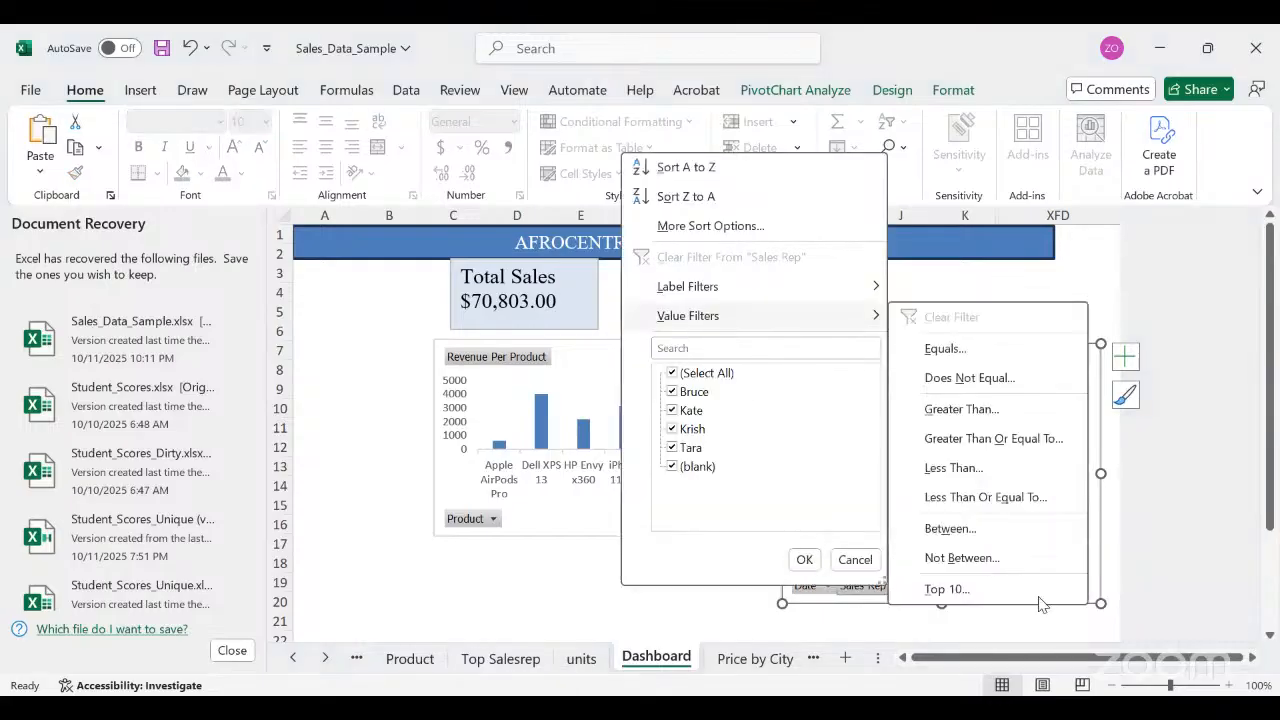
left_click(576, 588)
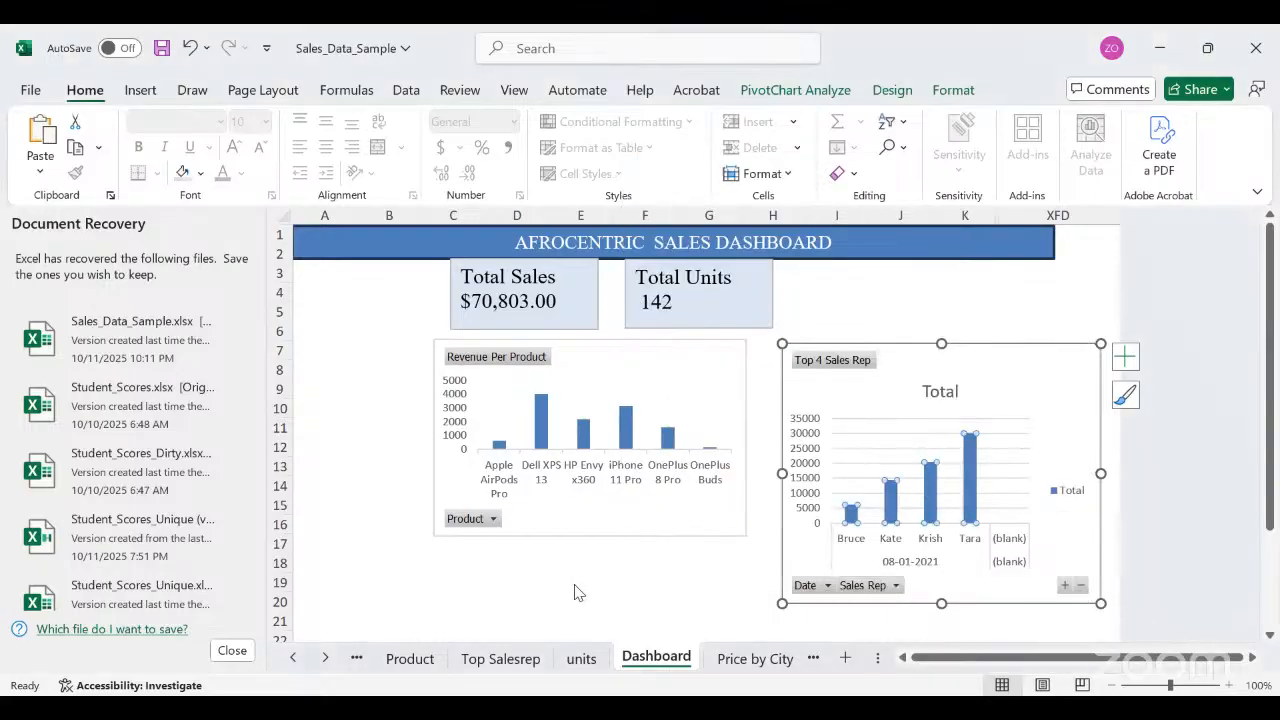
left_click(925, 503)
left_click(905, 457)
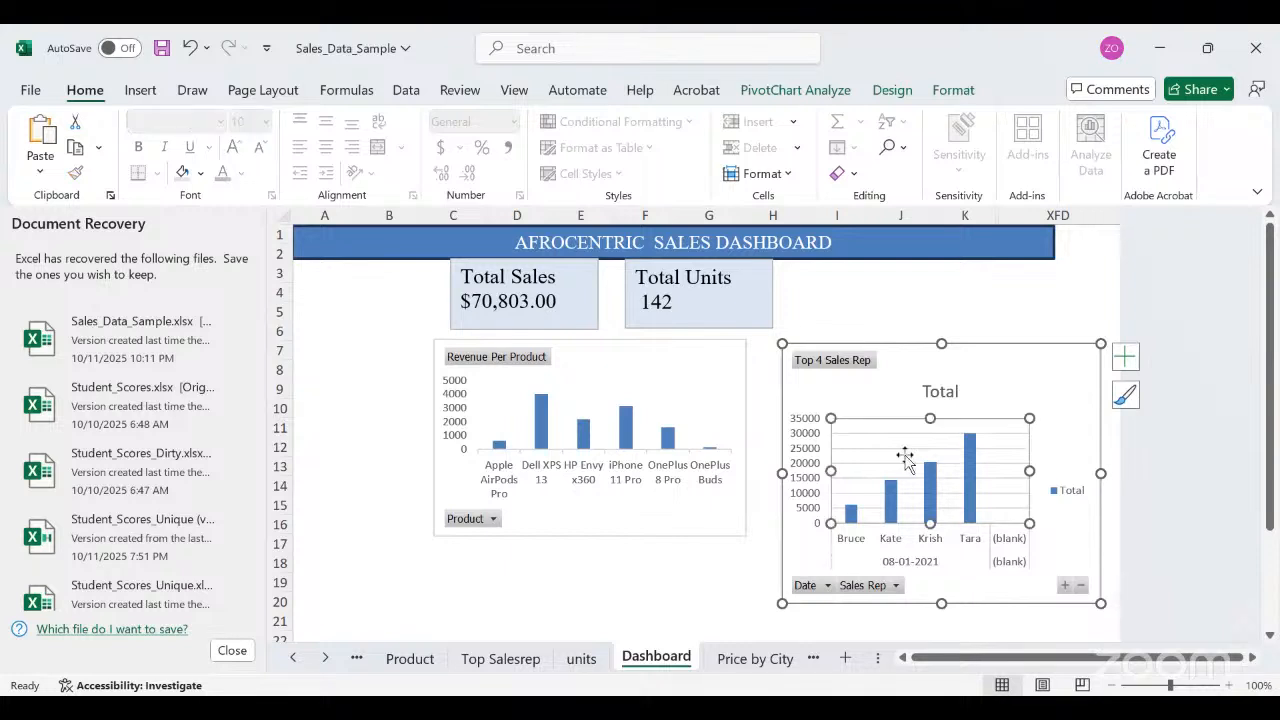
left_click(922, 360)
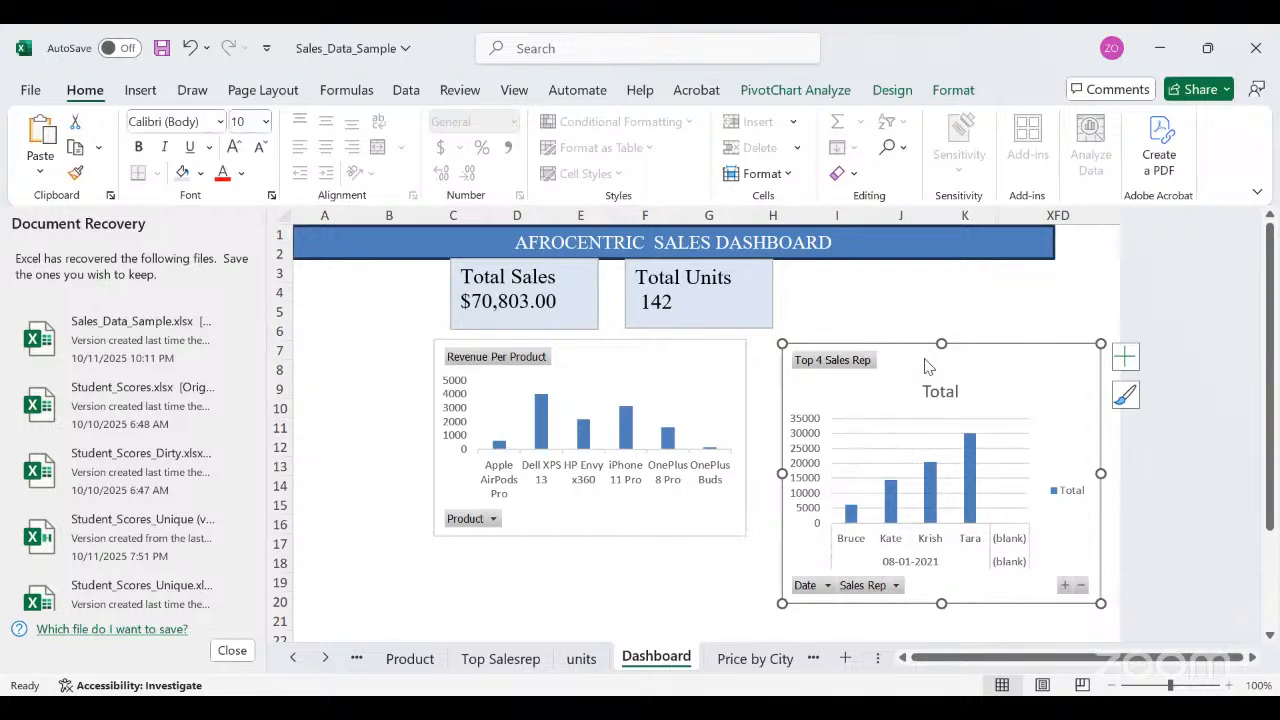
right_click(925, 366)
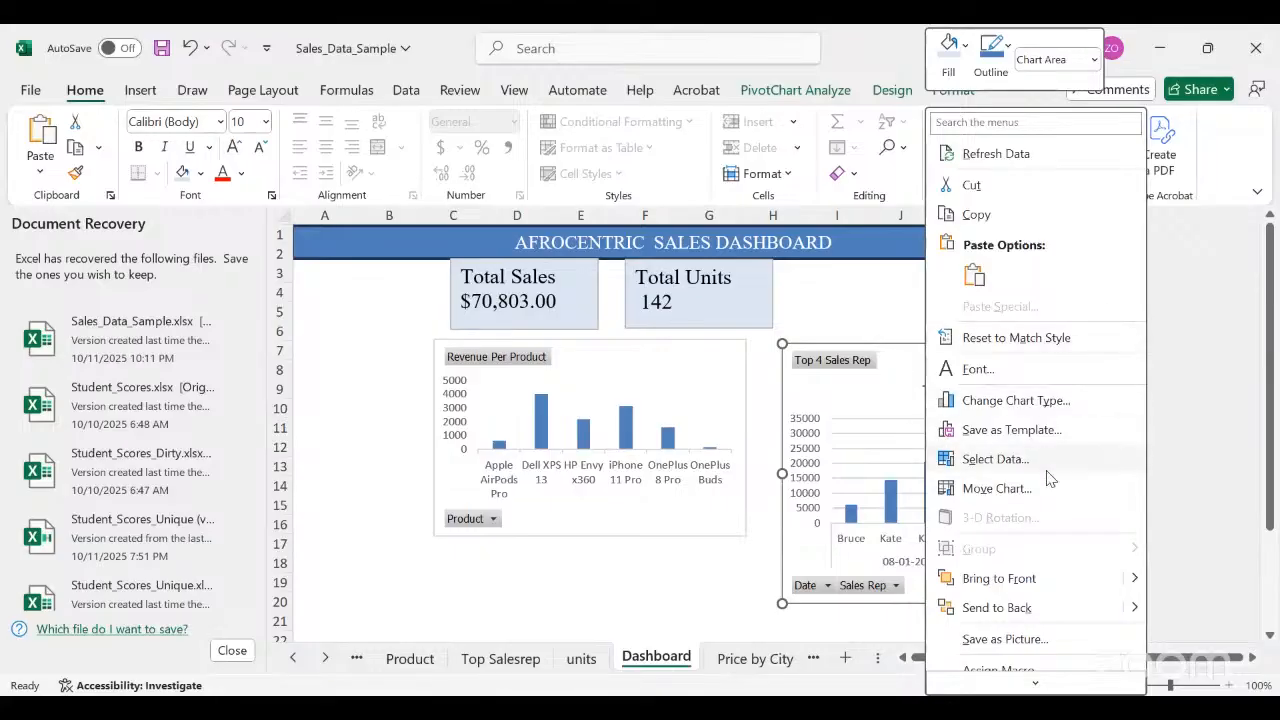
scroll(1046, 478, "down", 10)
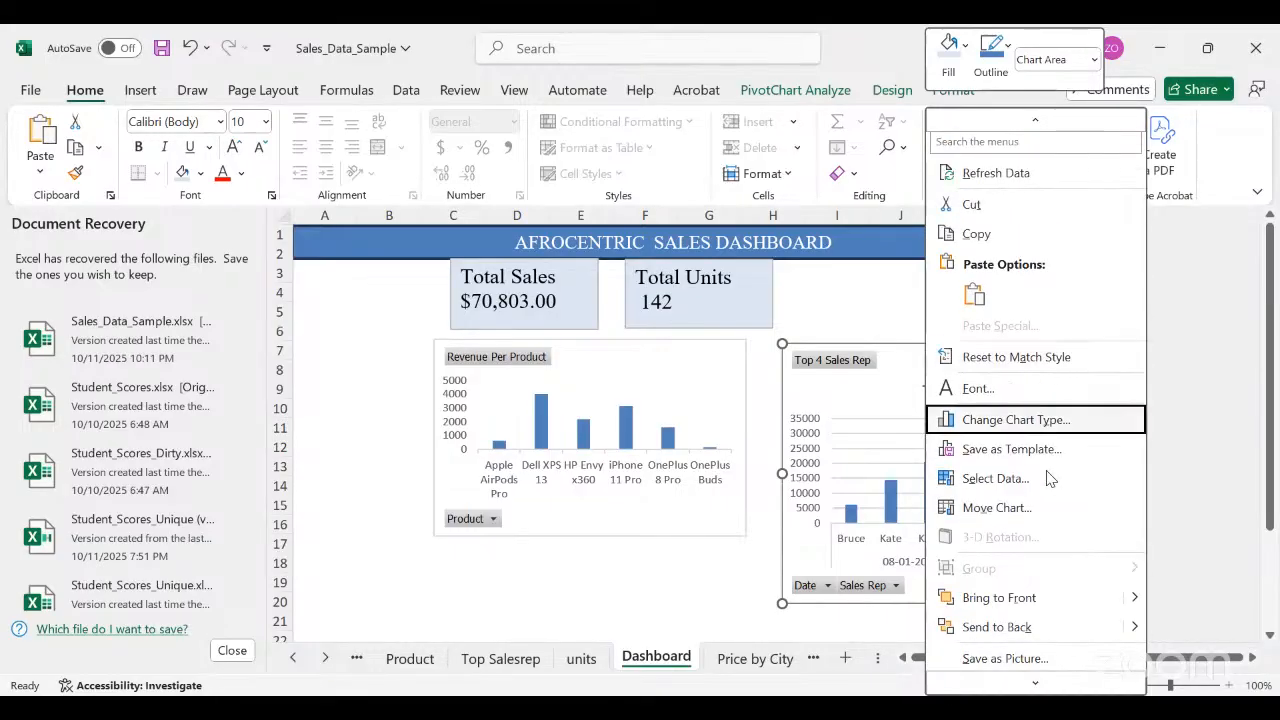
key("Down")
key("Down")
key("Down")
key("Down")
key("Down")
key("Down")
key("Down")
key("Down")
key("Down")
key("Down")
key("Down")
key("Down")
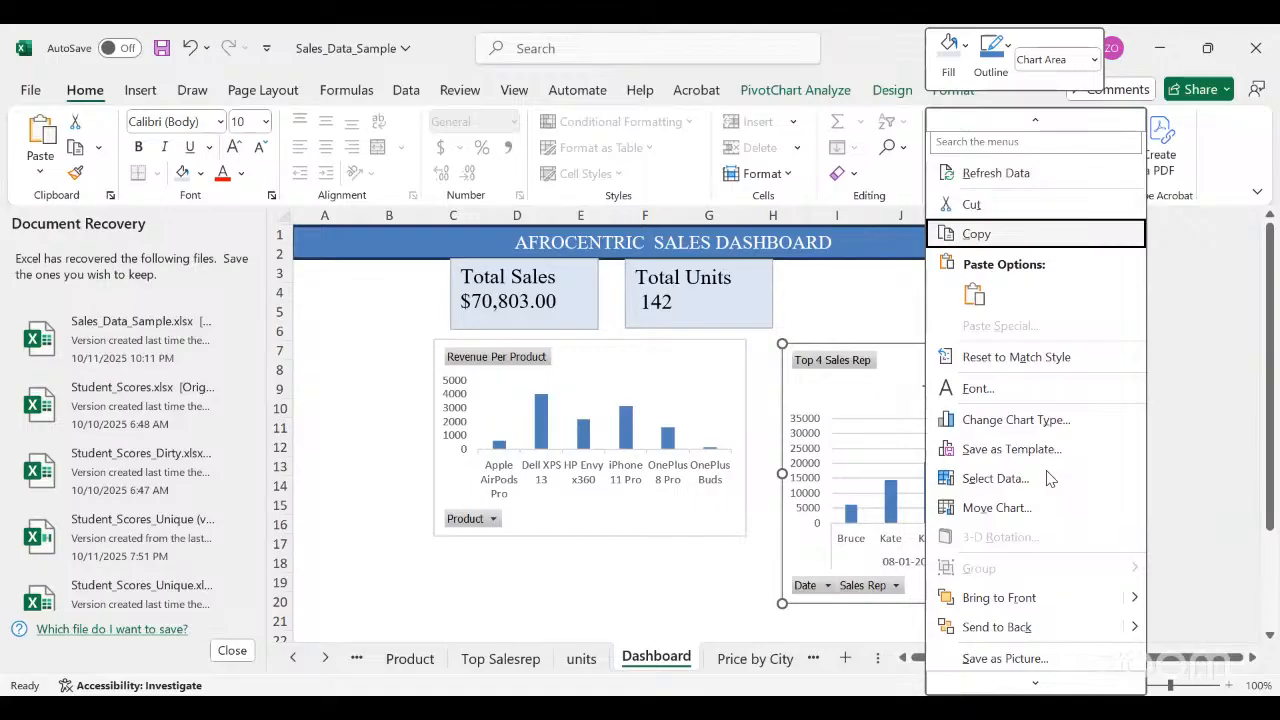
key("Down")
key("Down")
key("Down")
key("Down")
key("Down")
key("Down")
key("Down")
key("Down")
key("Down")
key("Down")
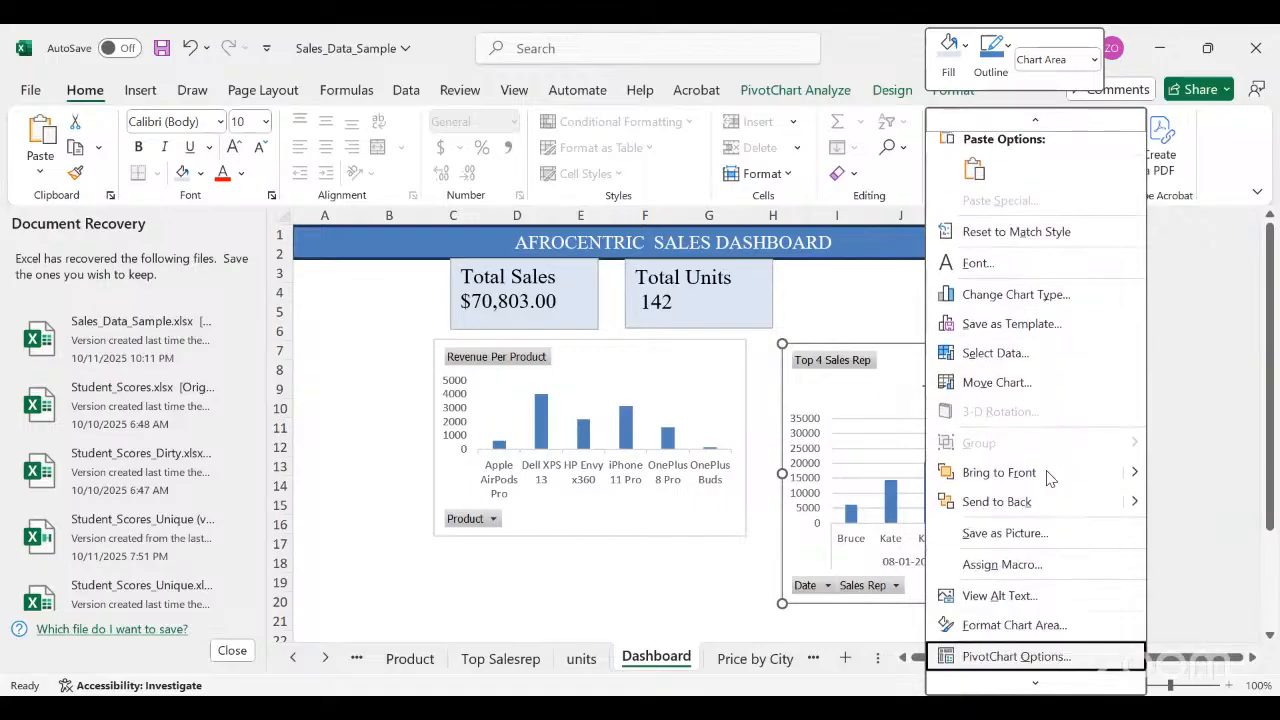
key("Down")
key("Down")
key("Up")
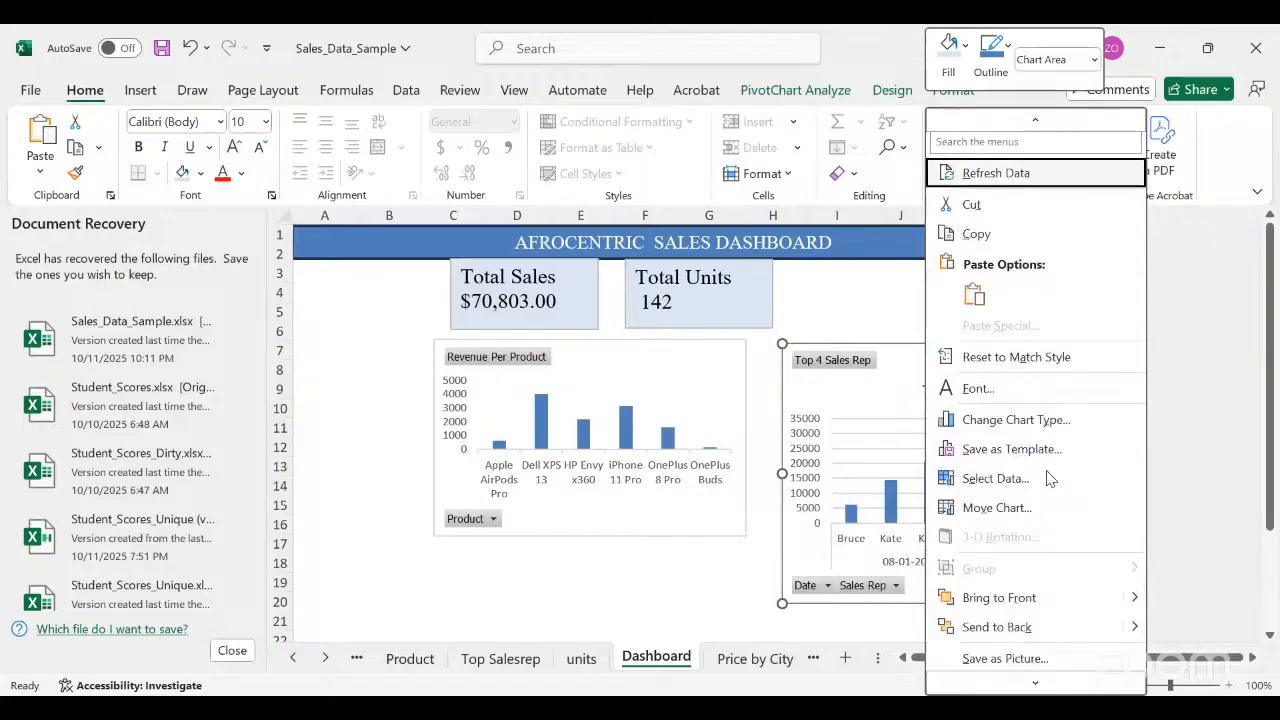
key("Up")
key("Up")
key("Up")
key("Up")
key("Up")
key("Up")
key("Up")
key("Up")
key("Up")
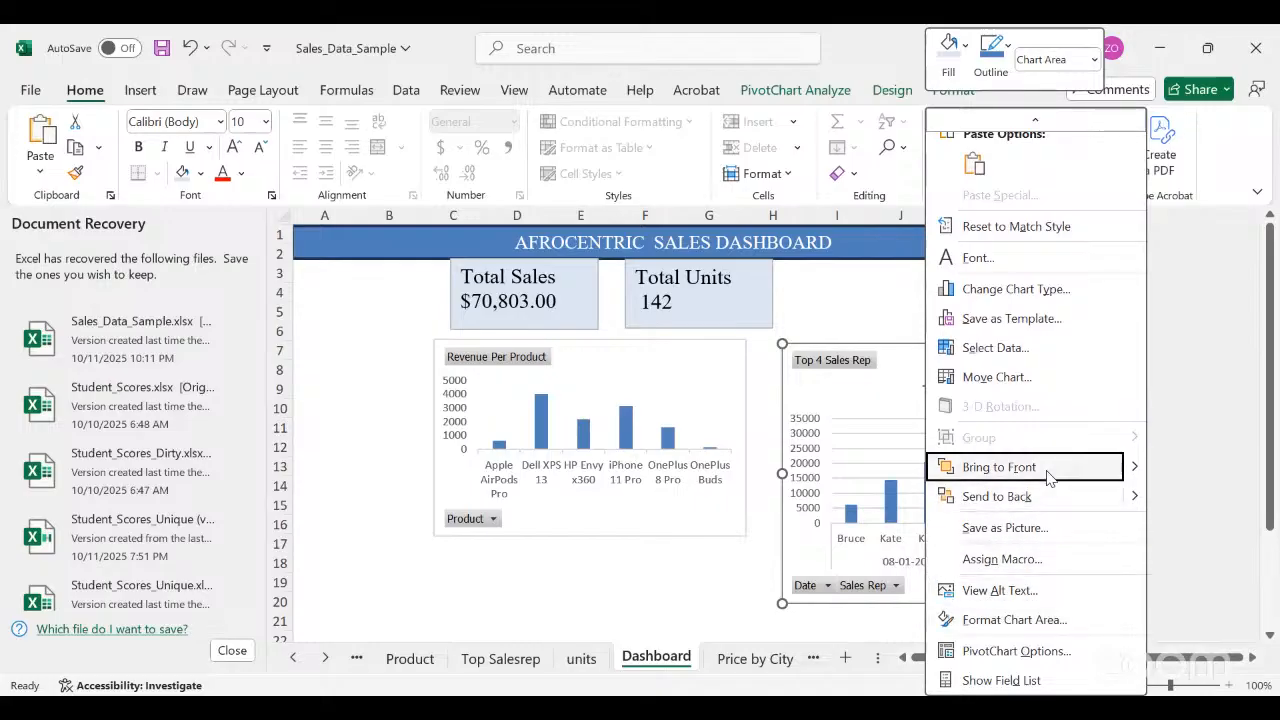
key("Down")
key("Down")
key("Down")
key("Down")
key("Down")
key("Down")
key("Down")
key("Down")
key("Up")
key("Up")
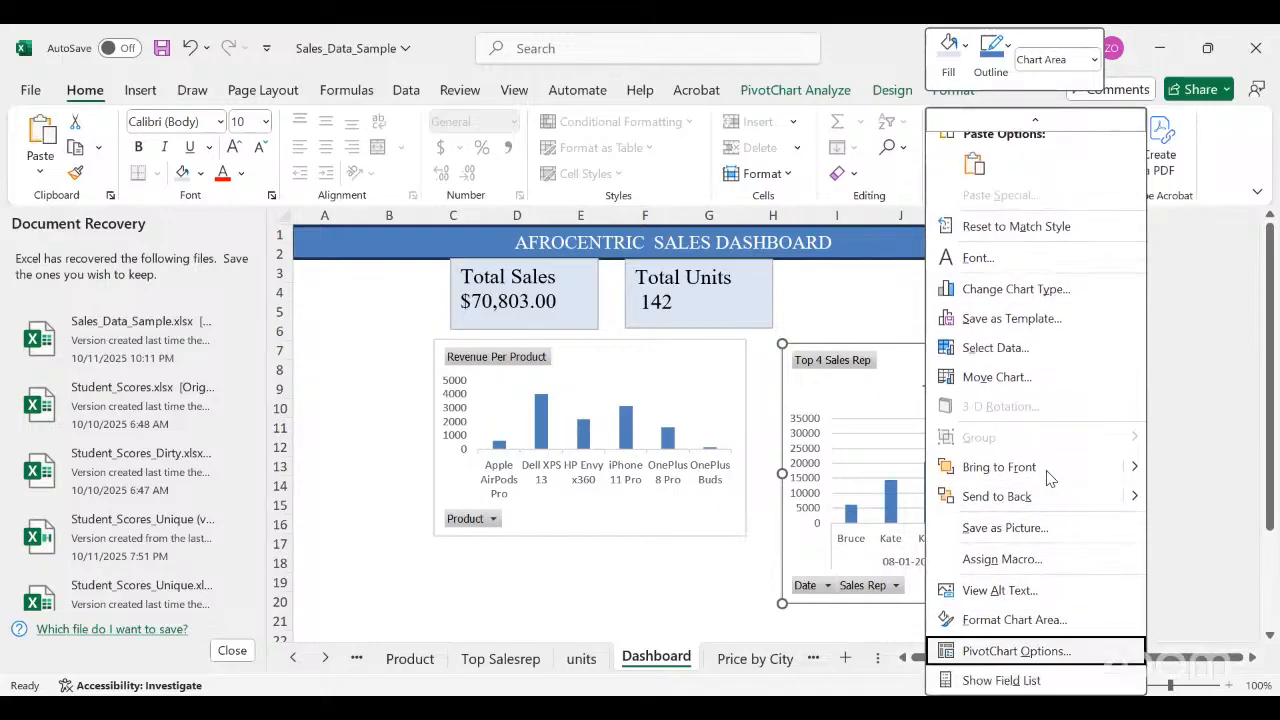
key("Up")
key("Up")
key("Up")
key("Up")
key("Up")
key("Up")
key("Up")
key("Up")
key("Up")
key("Up")
key("Up")
key("Up")
key("Up")
key("Up")
key("Up")
key("Up")
key("Up")
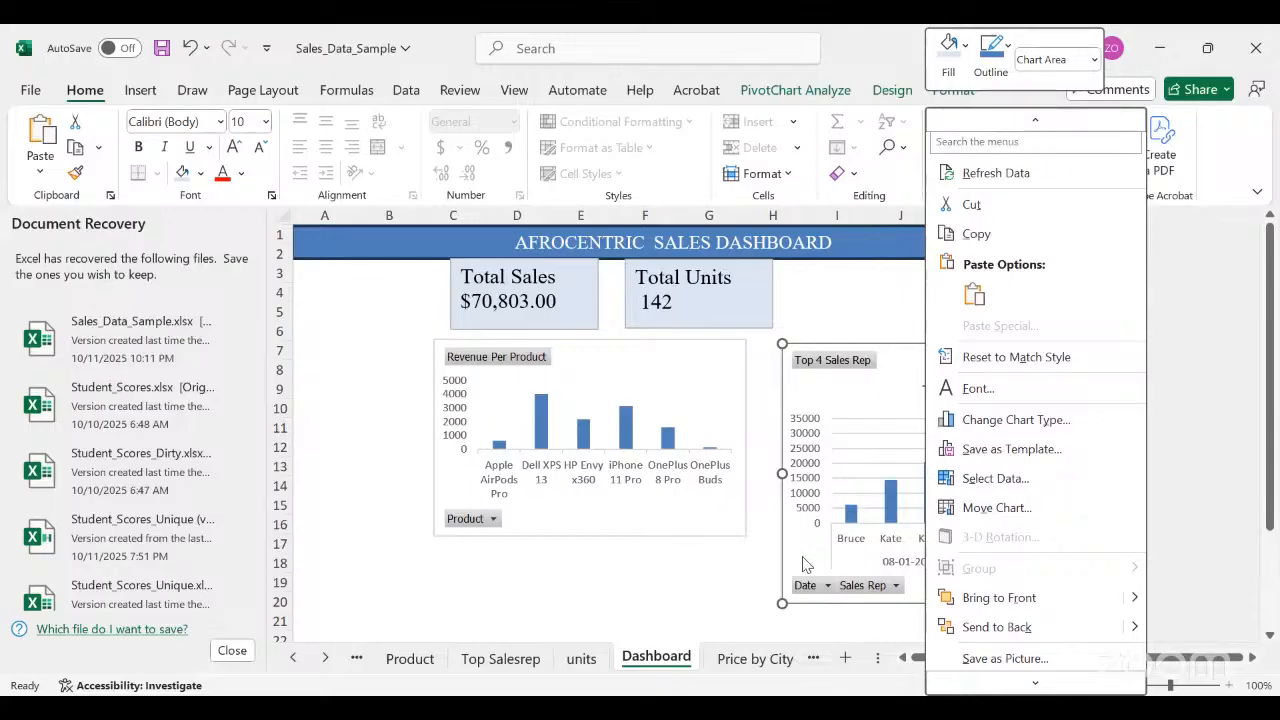
Show the field list of the Top 4 Sales Rep chart and remove the Date field from the chart.
right_click(805, 595)
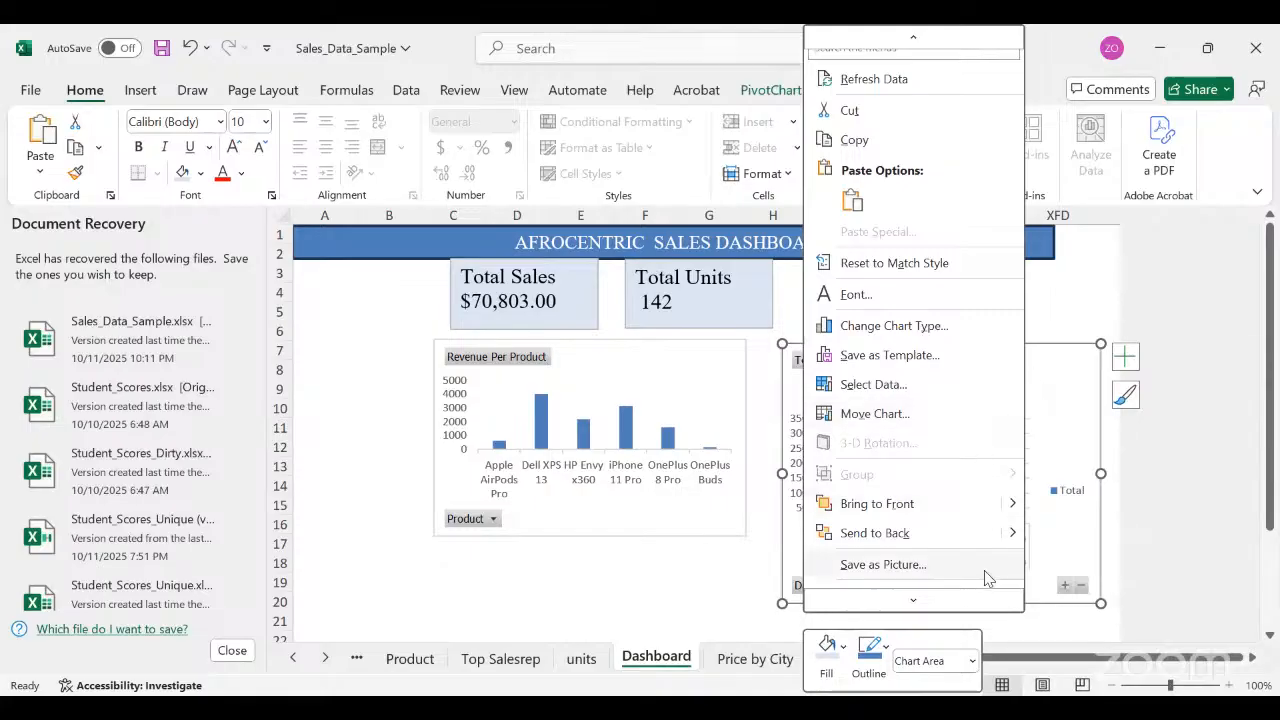
mouse_move(962, 597)
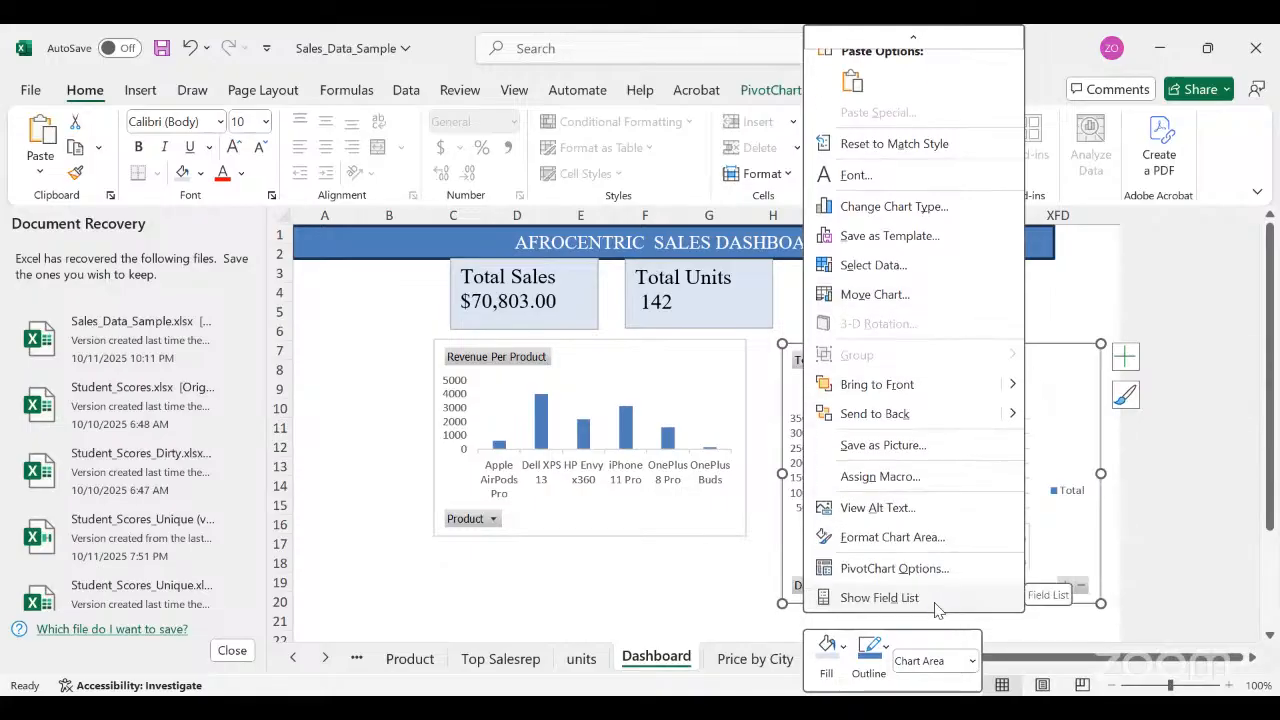
left_click(900, 598)
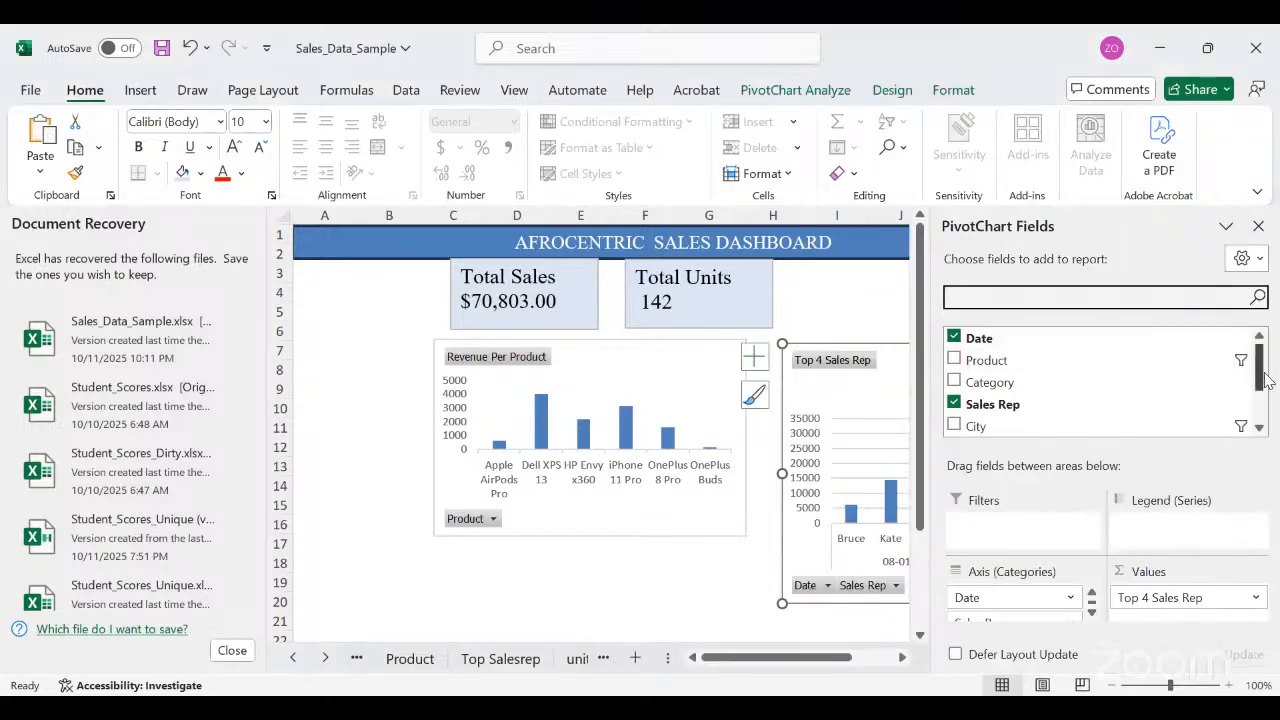
left_click_drag(1265, 378, 1250, 357)
left_click(956, 339)
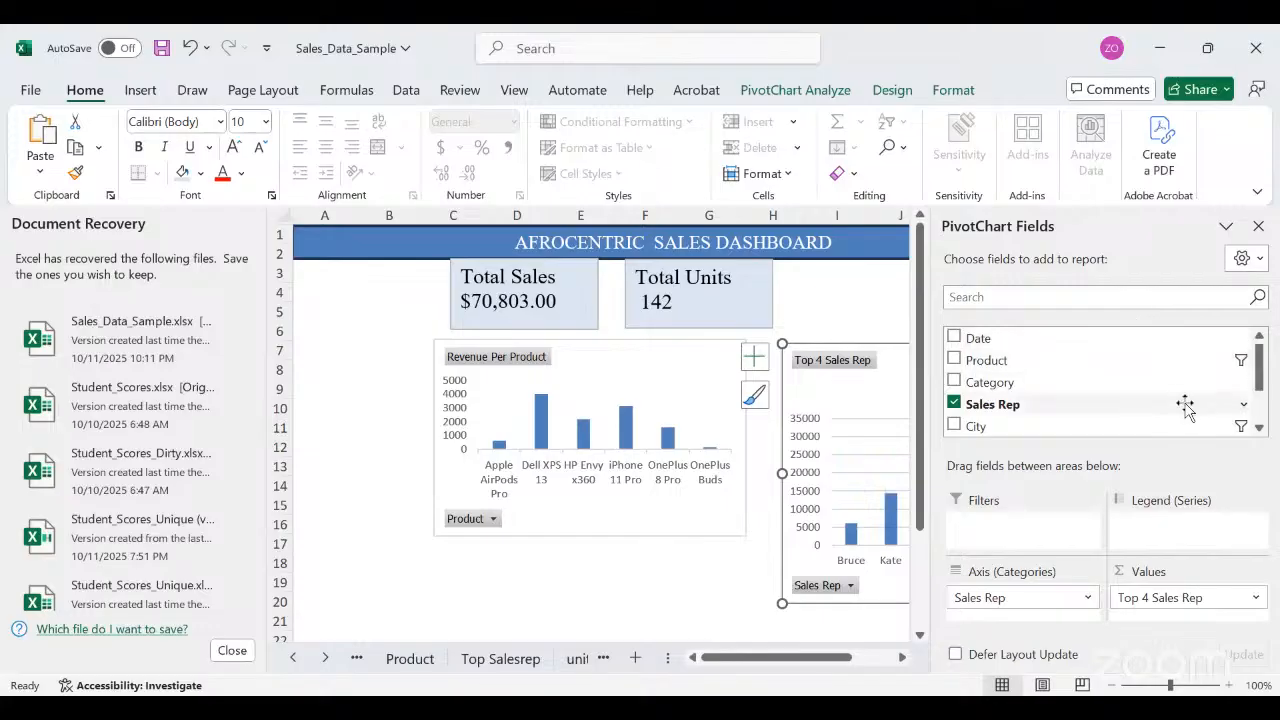
mouse_move(1262, 370)
left_mouse_down()
mouse_move(1262, 402)
mouse_move(1259, 347)
left_mouse_up()
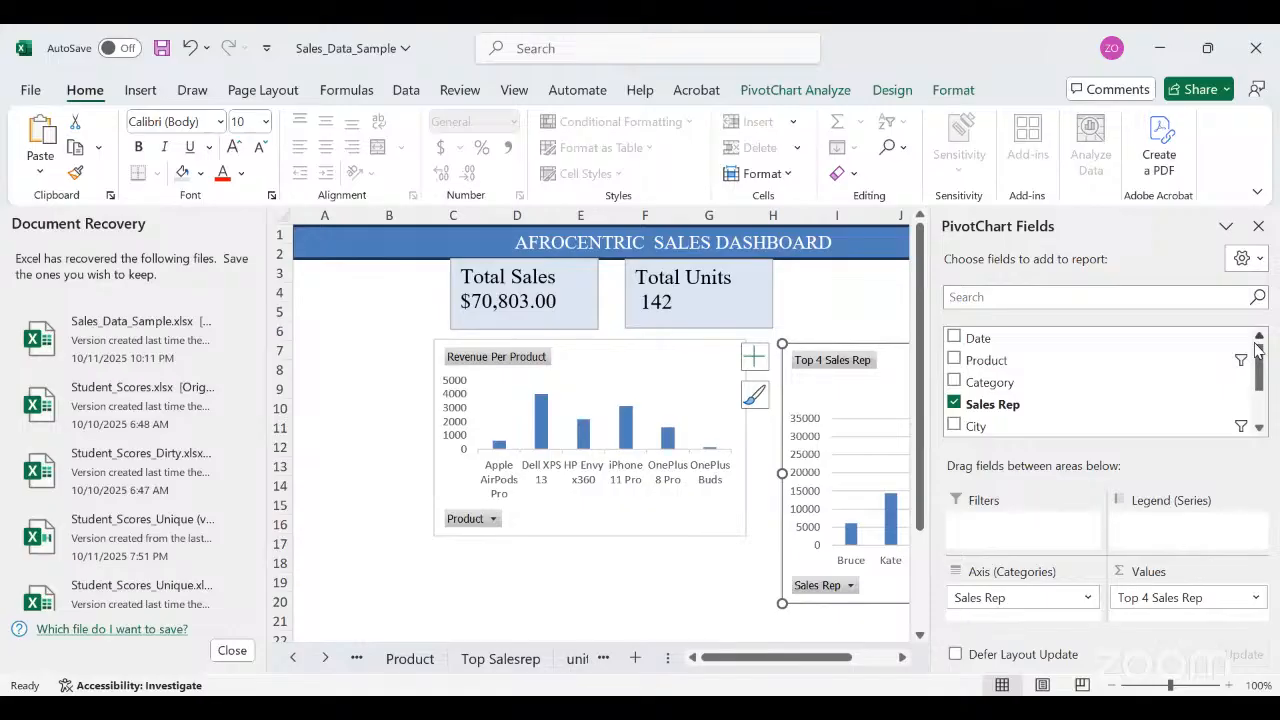
left_click_drag(1266, 360, 1243, 395)
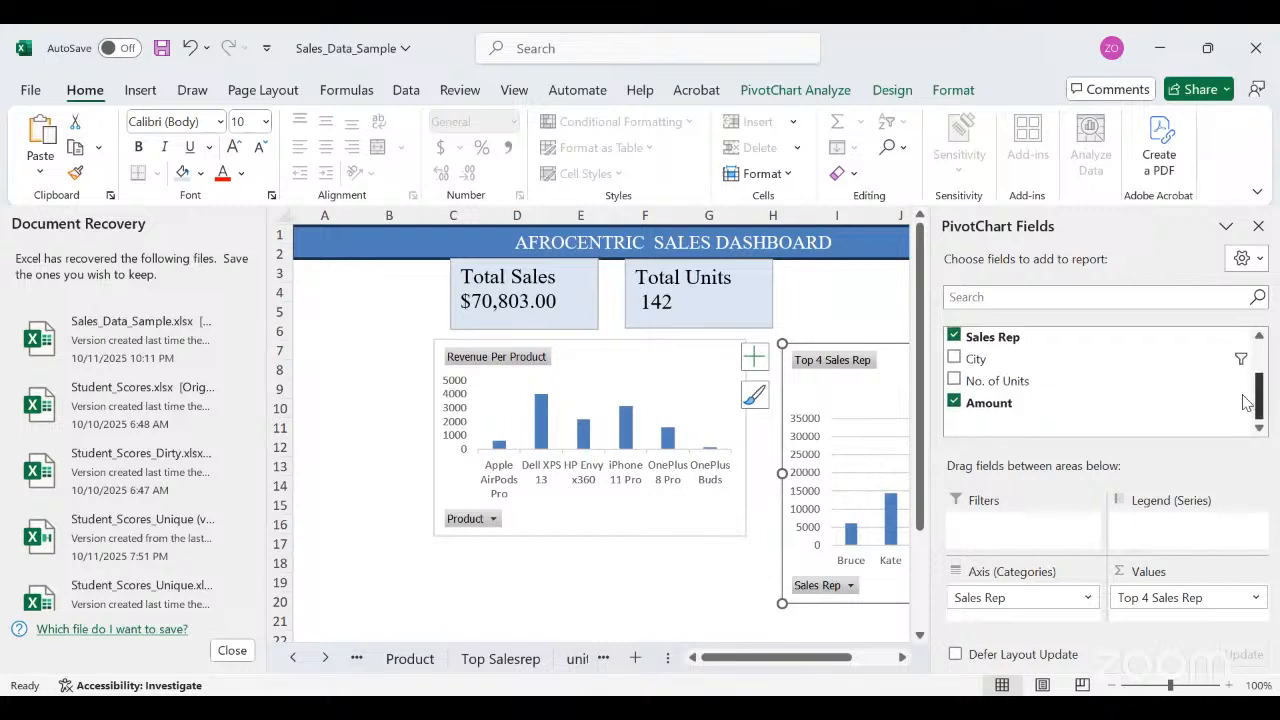
left_click(705, 598)
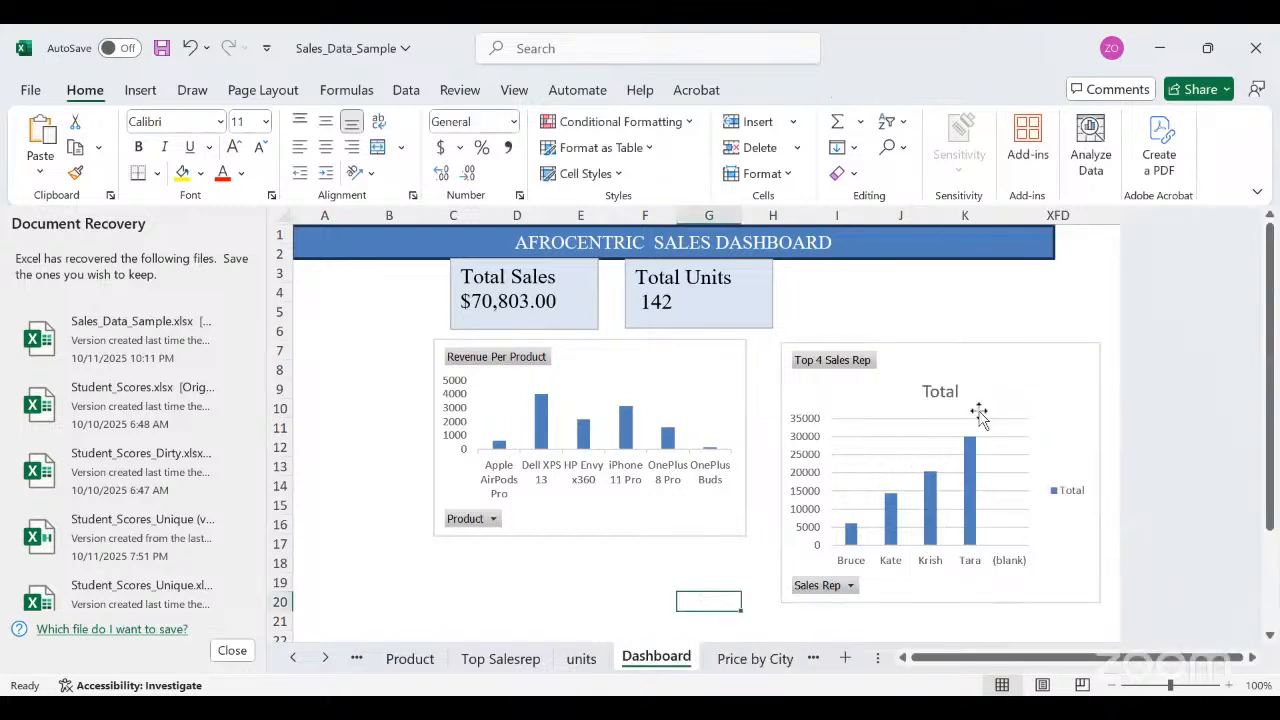
left_click(1050, 574)
left_click(652, 598)
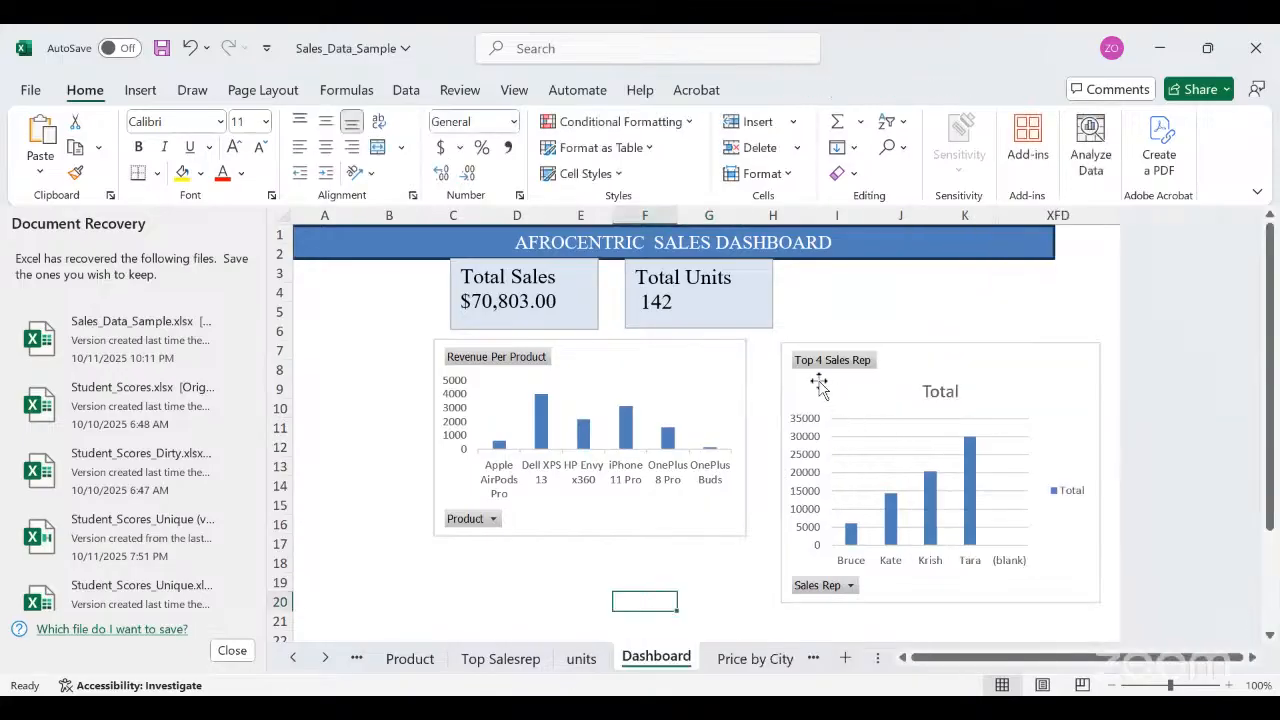
Remove the gridlines, legend and chart title from the Top 4 Sales Rep chart and close its field list.
left_click(810, 375)
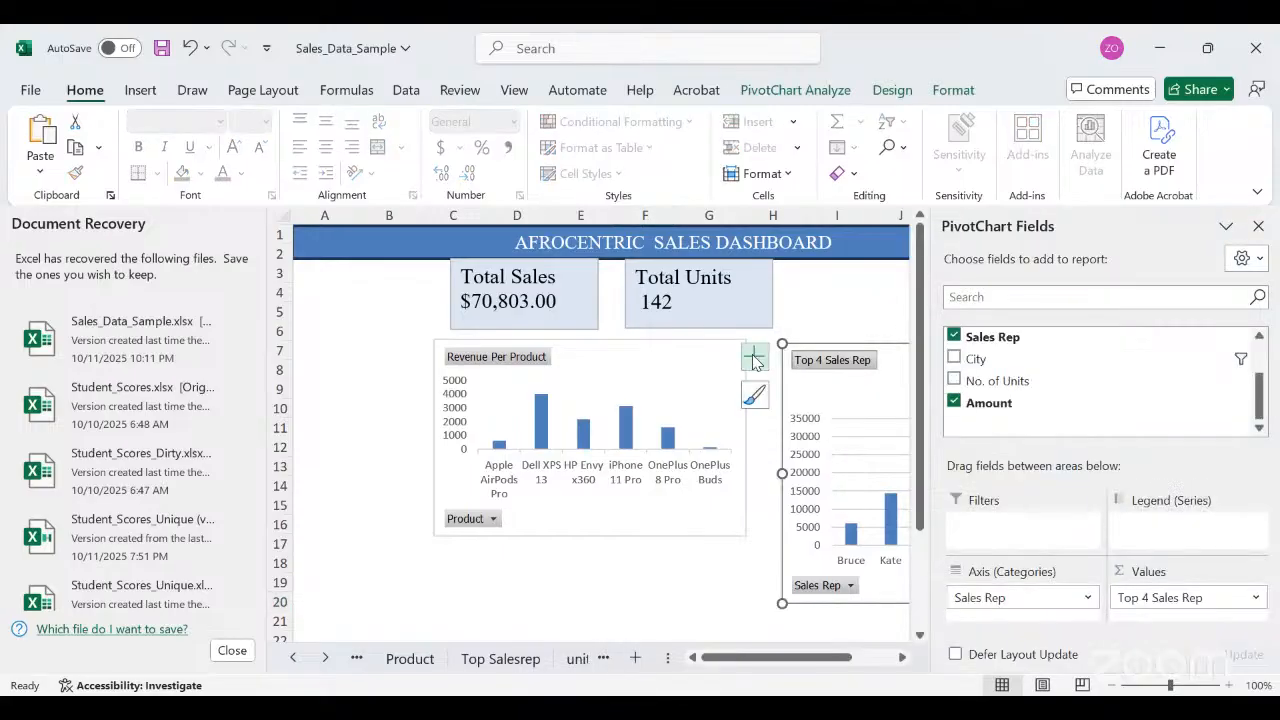
left_click(754, 357)
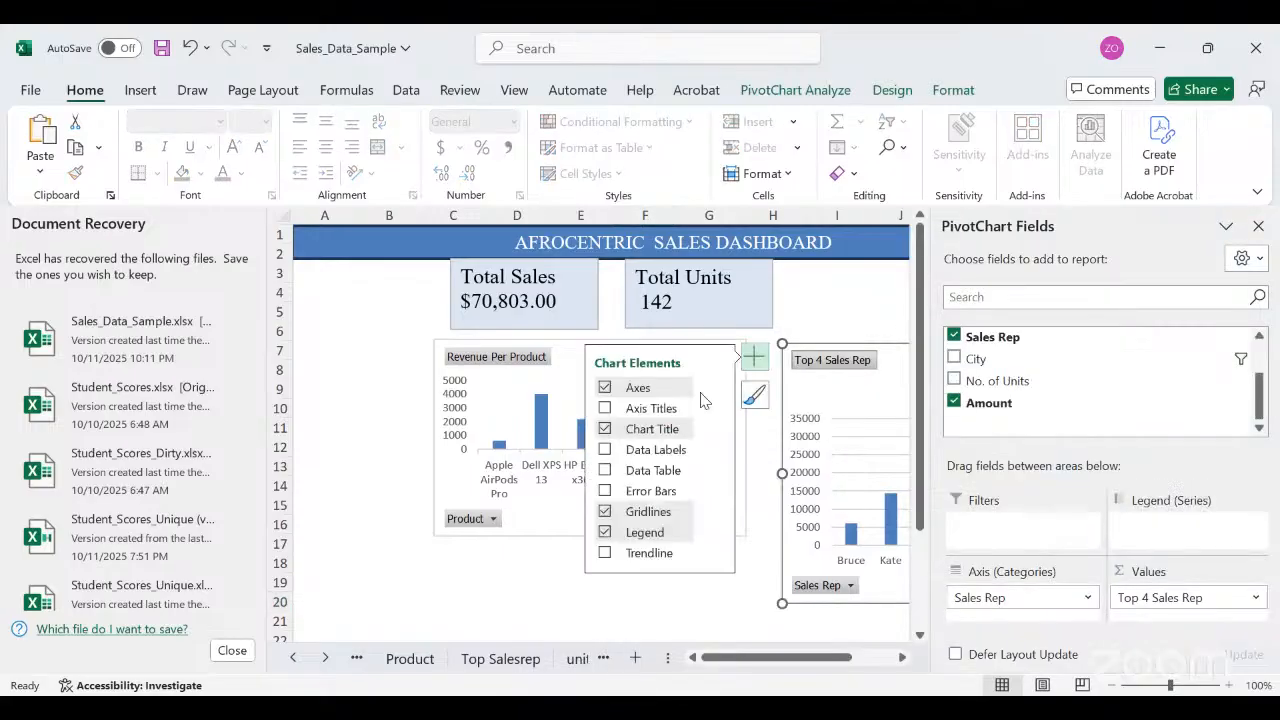
left_click(602, 513)
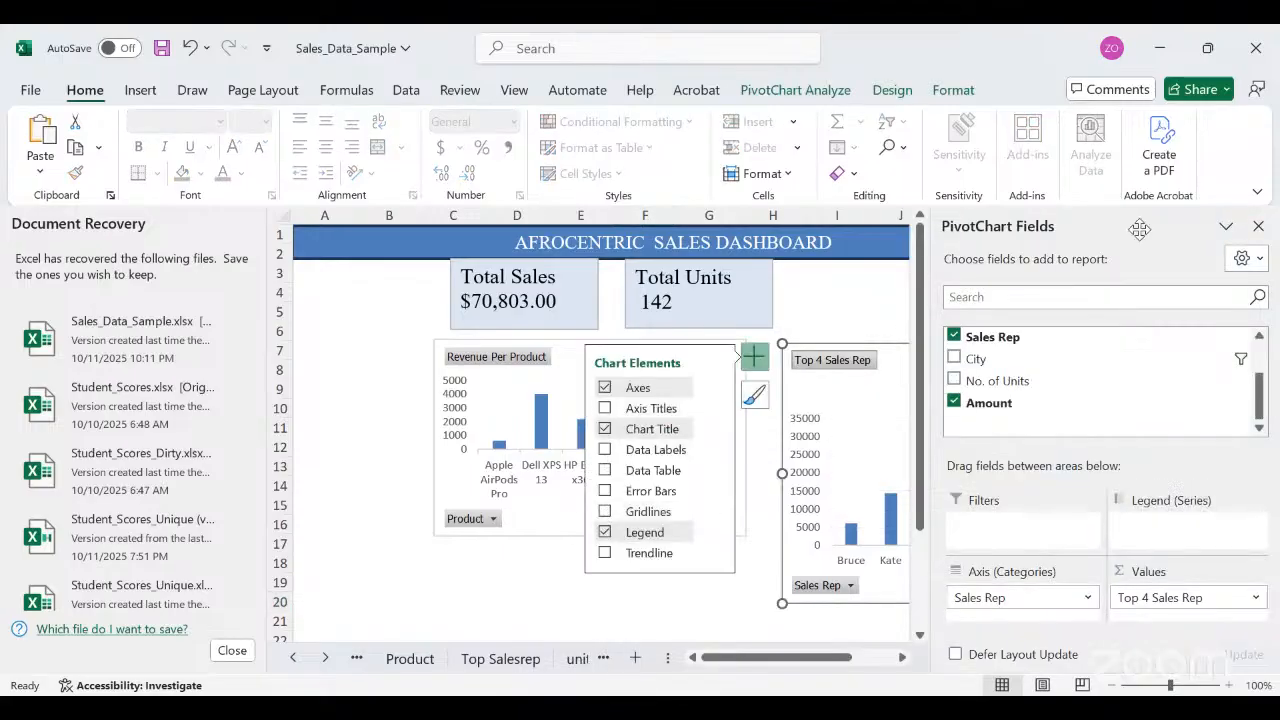
left_click(1260, 228)
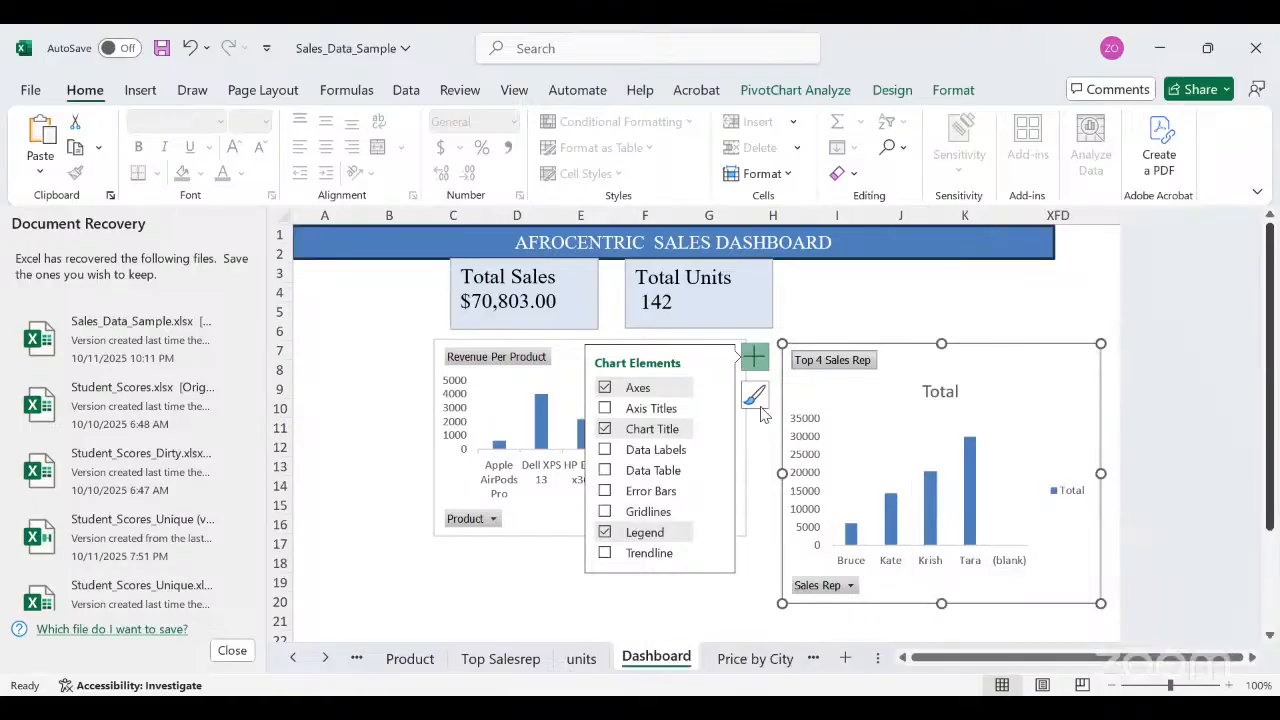
left_click(640, 530)
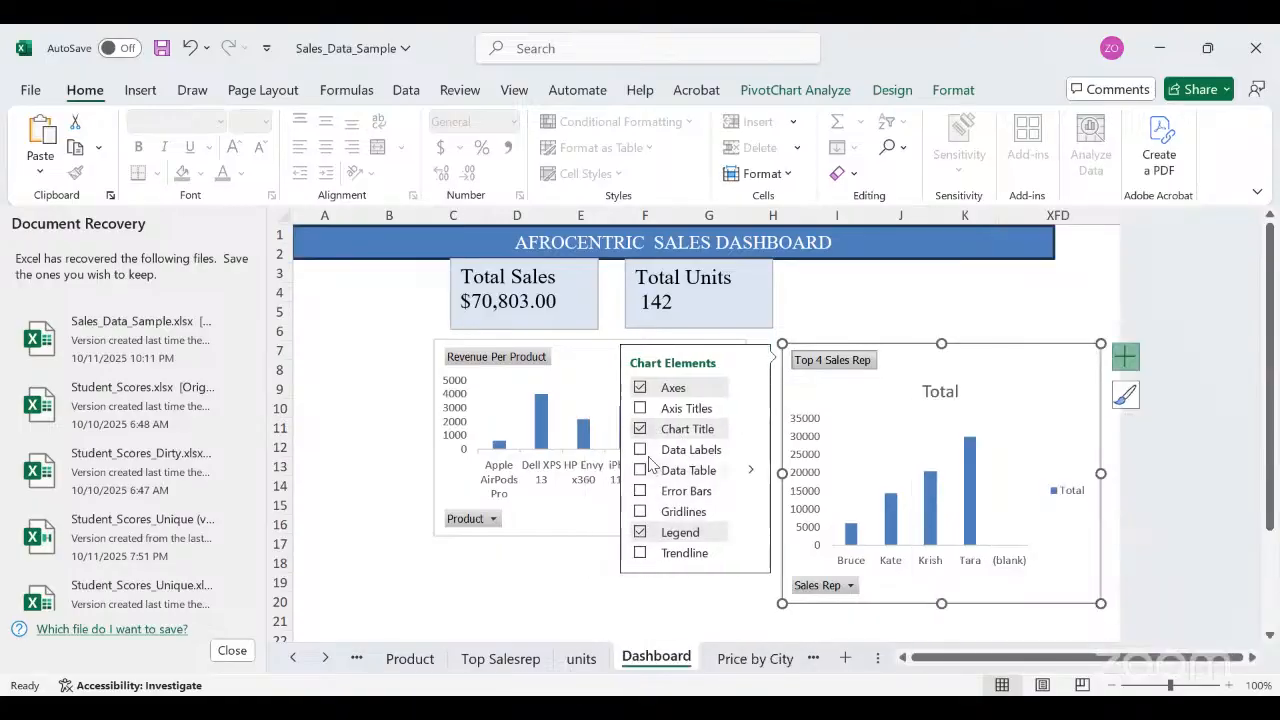
left_click(640, 533)
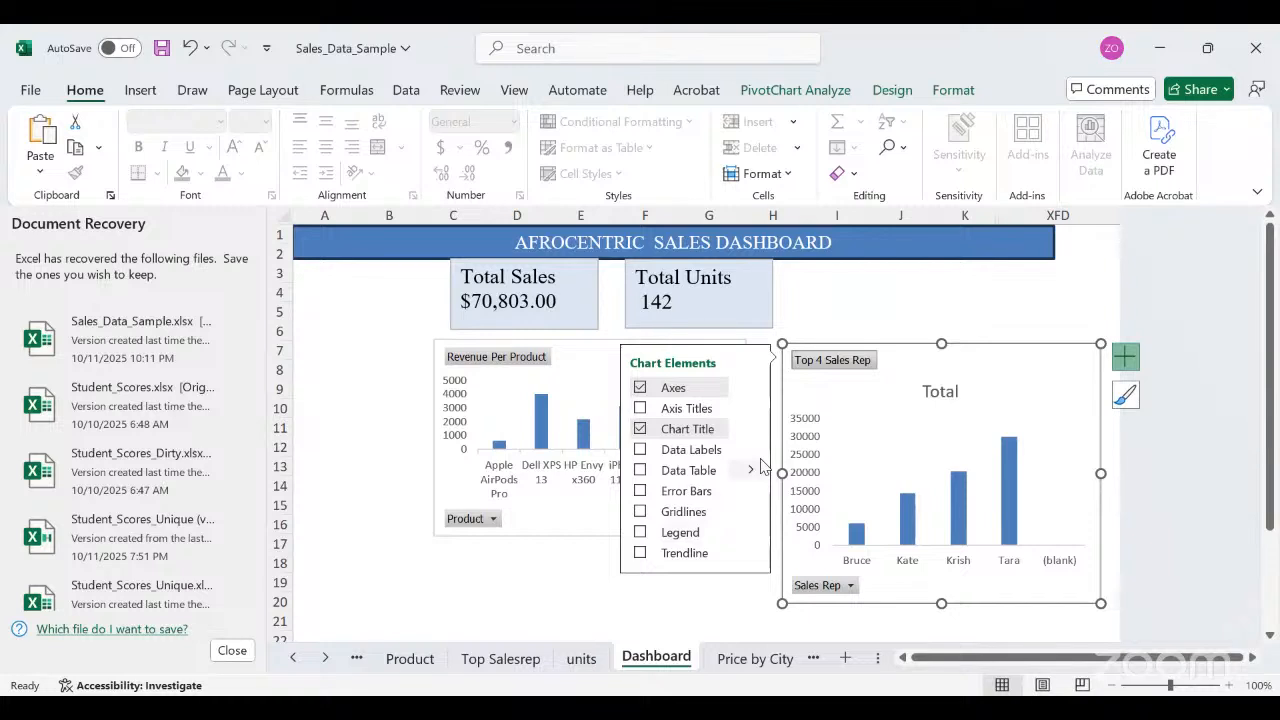
left_click(640, 450)
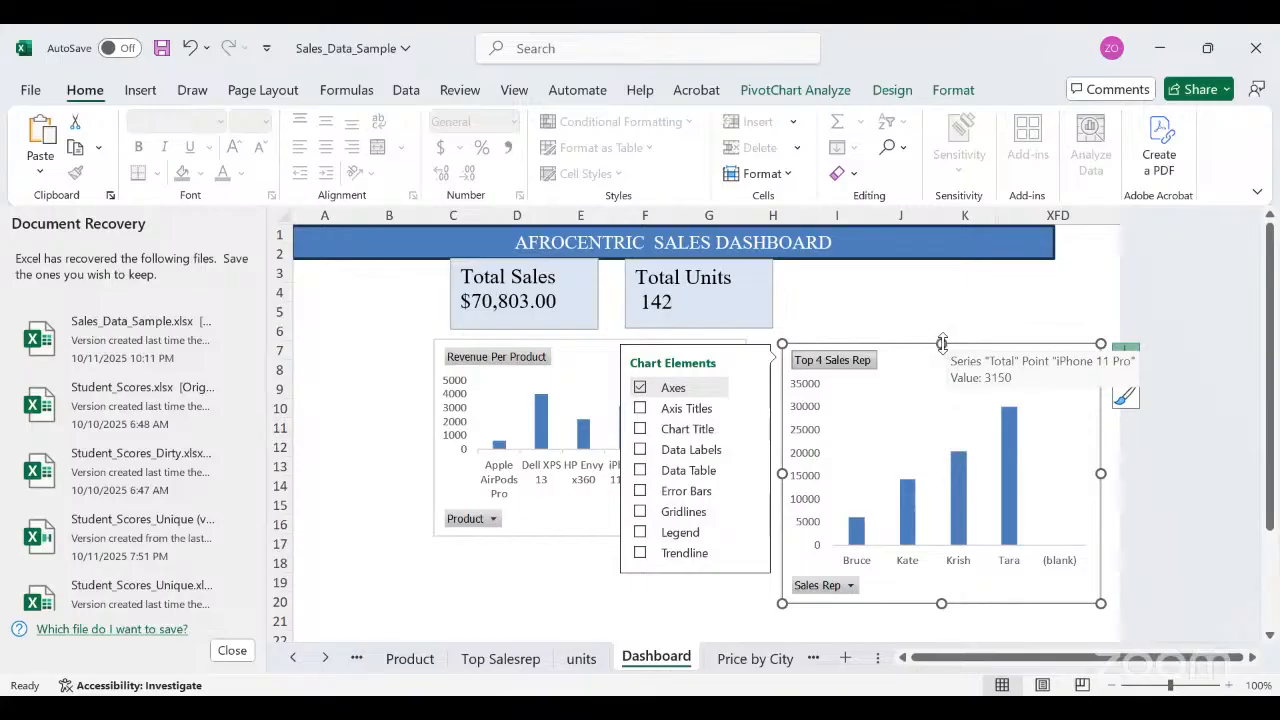
Shorten the Top 4 Sales Rep chart to span about rows 7 to 16, roughly level with the Revenue Per Product chart.
mouse_move(942, 344)
left_mouse_down()
mouse_move(937, 357)
mouse_move(937, 341)
left_mouse_up()
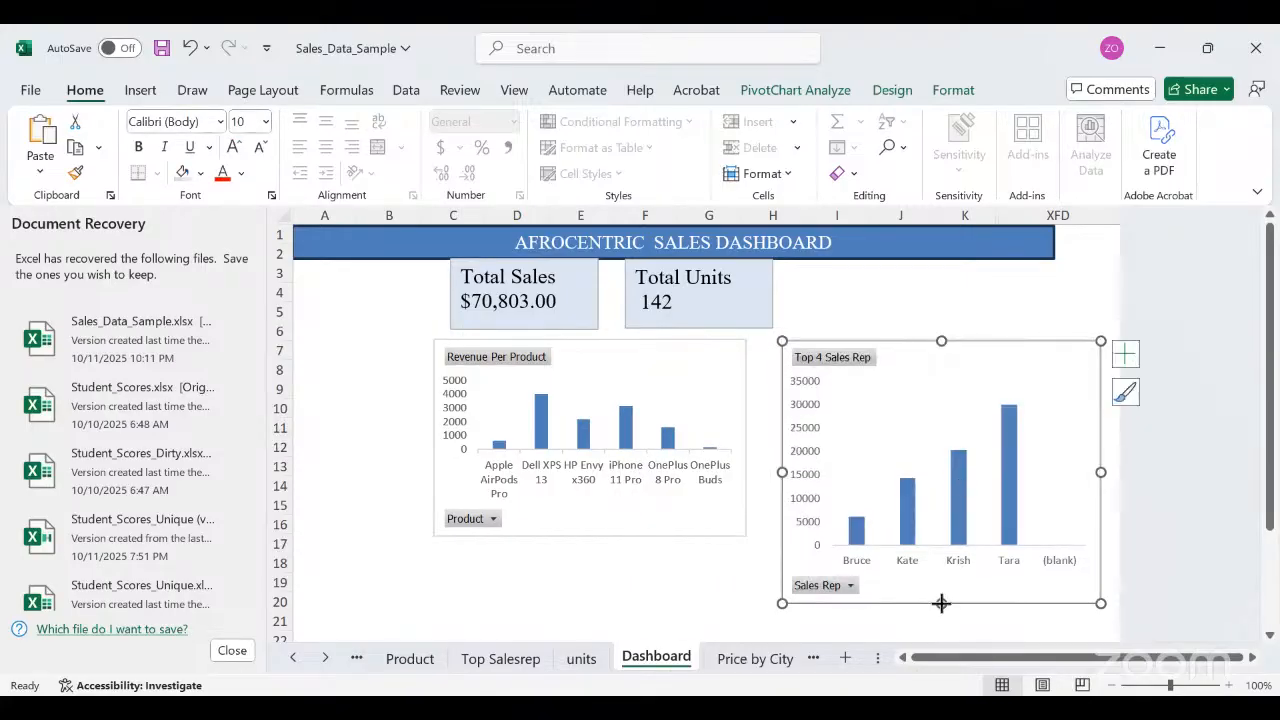
left_click_drag(941, 603, 941, 532)
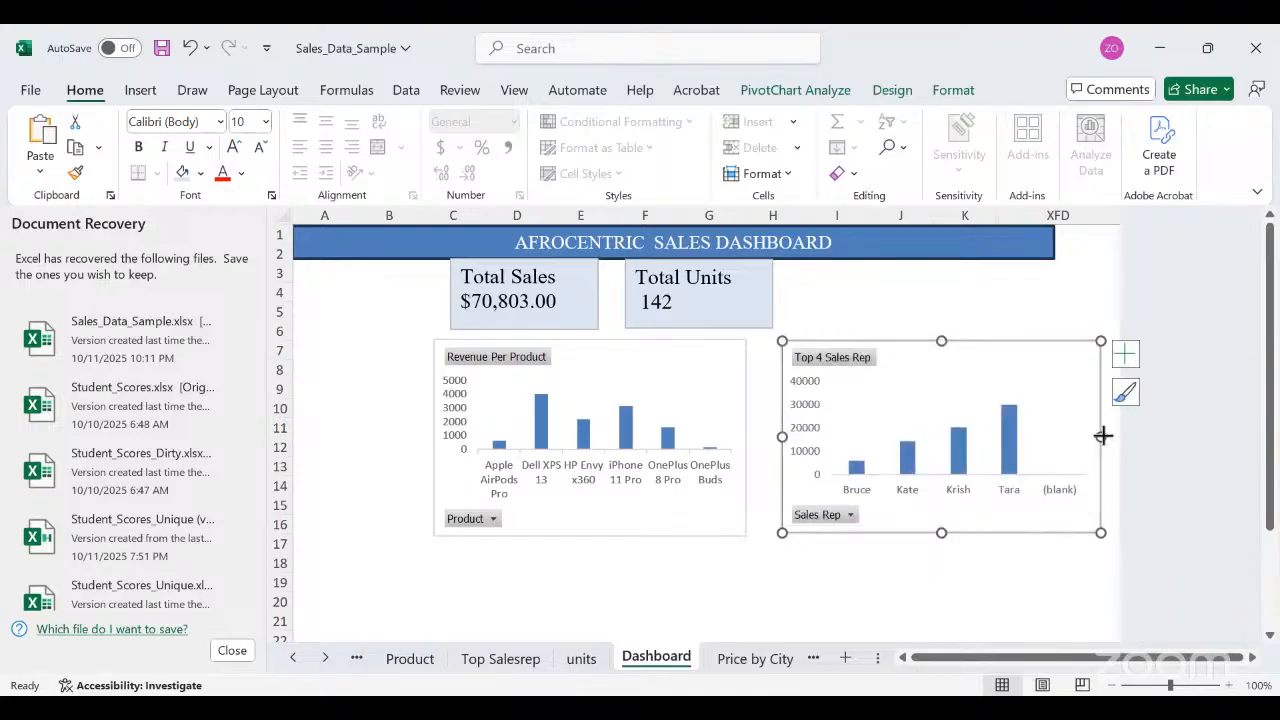
left_click_drag(1102, 435, 1099, 433)
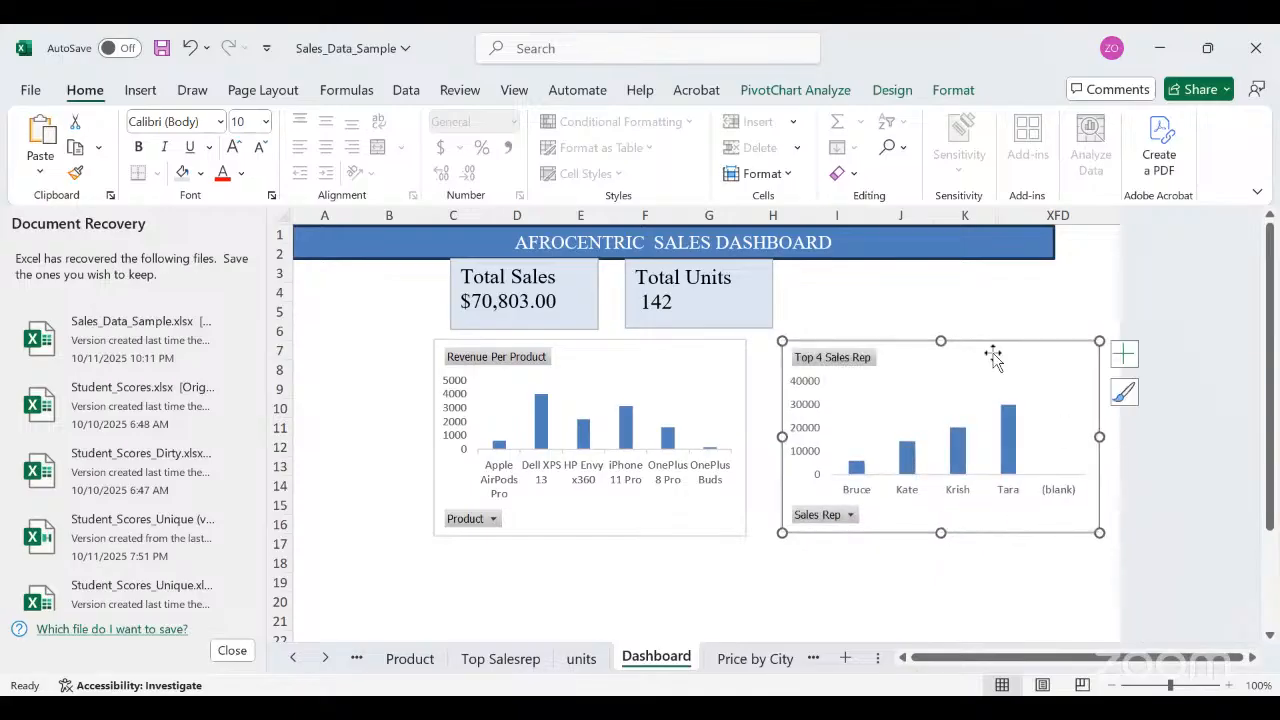
left_click_drag(941, 338, 940, 334)
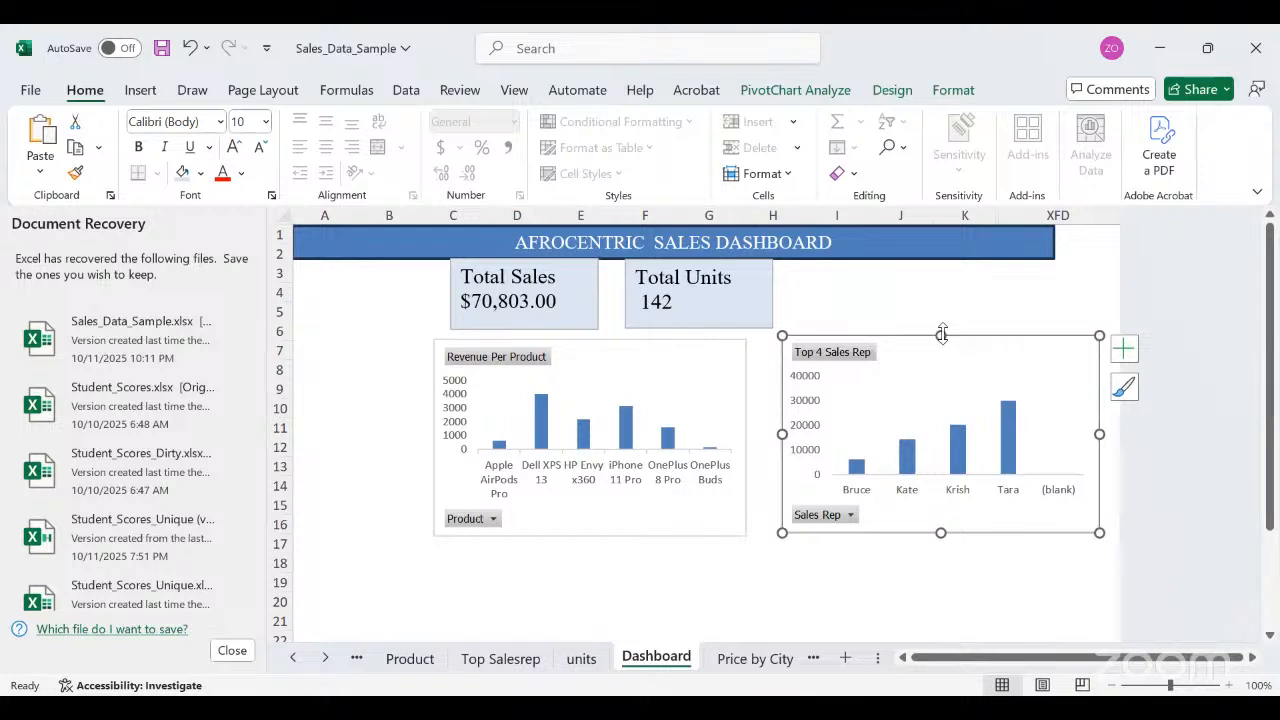
left_click_drag(943, 338, 941, 342)
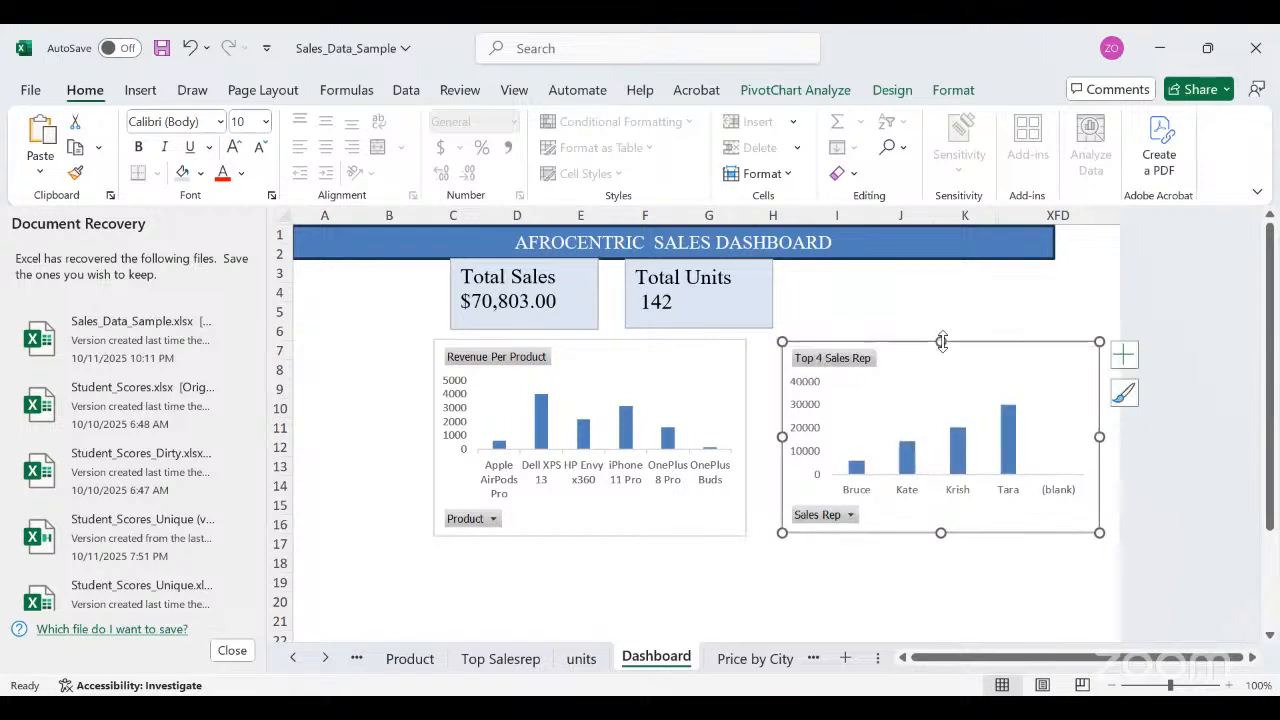
left_click(907, 400)
left_click_drag(907, 400, 929, 403)
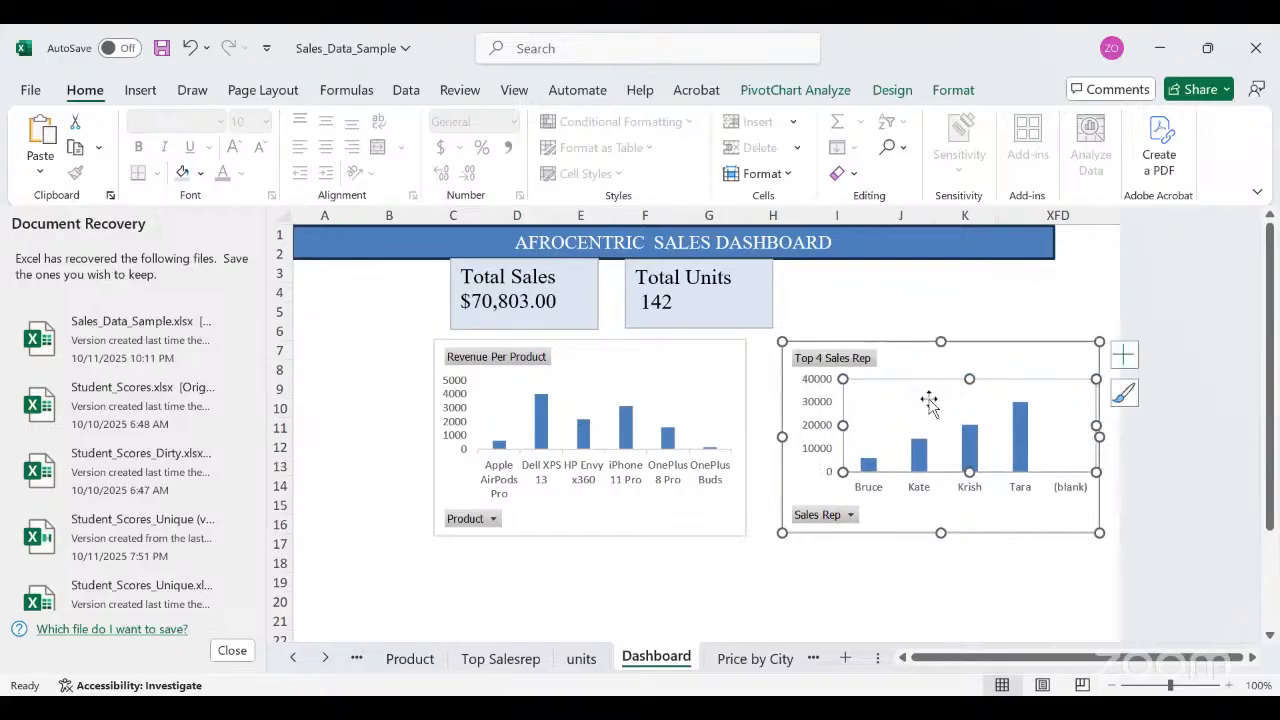
key("ctrl+z")
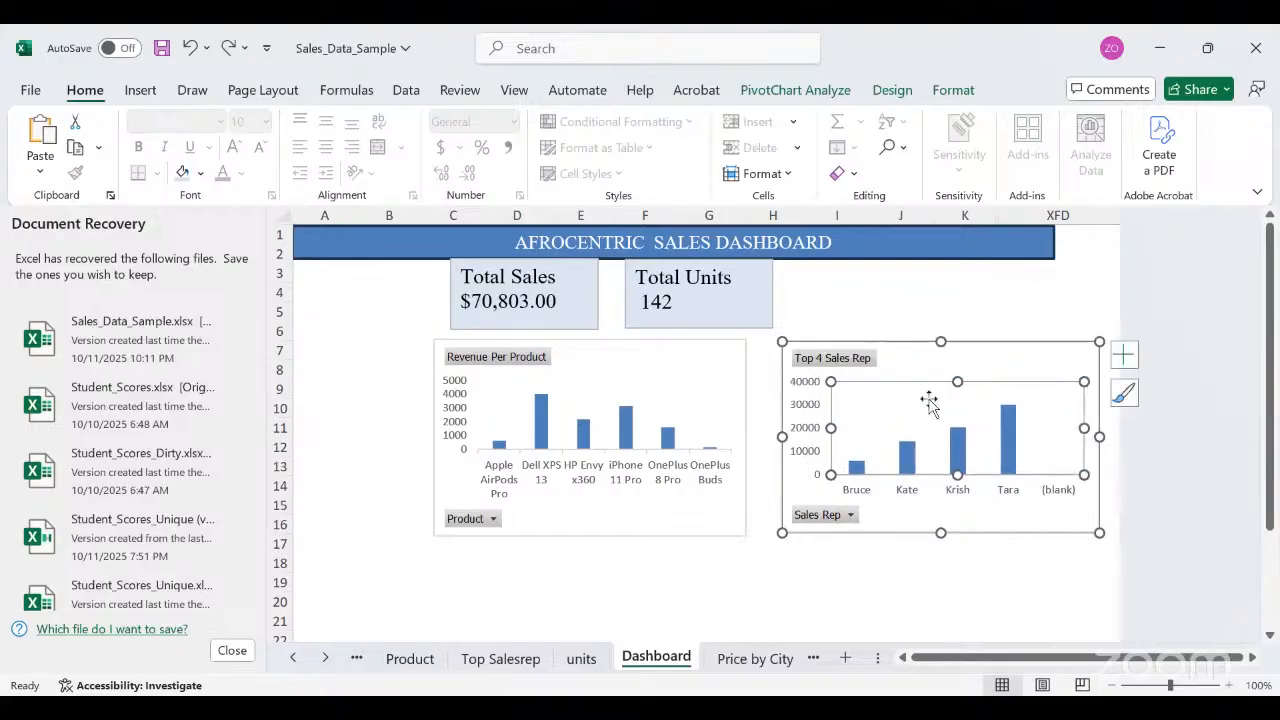
left_click(878, 330)
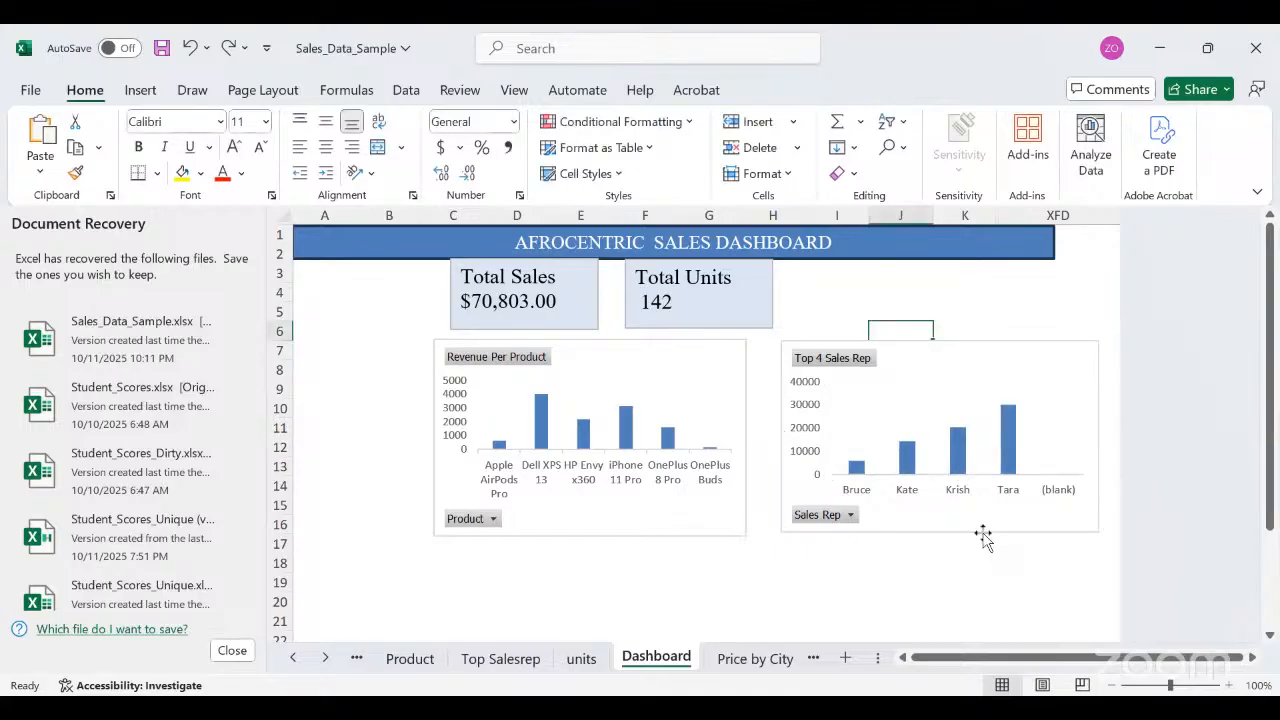
left_click(745, 567)
left_click(682, 566)
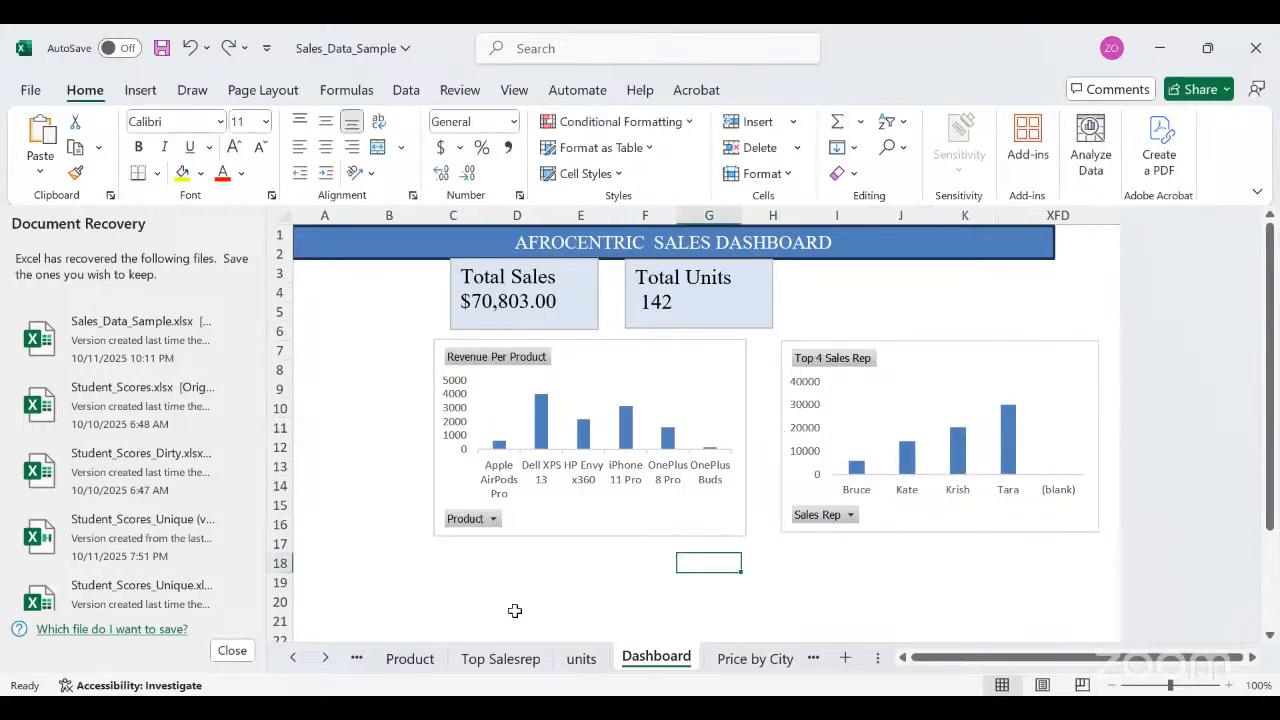
Switch to the Top Salesrep sheet that holds the source pivot table of the Top 4 Sales Rep chart.
left_click(292, 660)
left_click(292, 660)
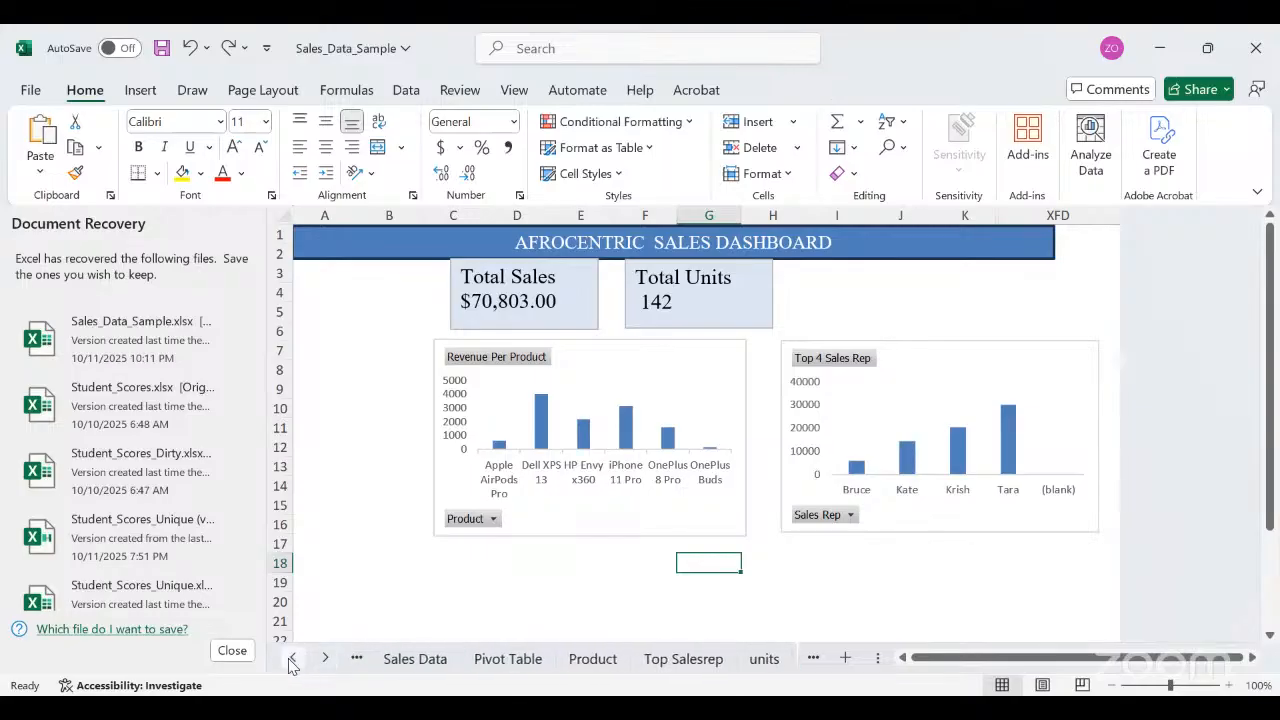
left_click(684, 665)
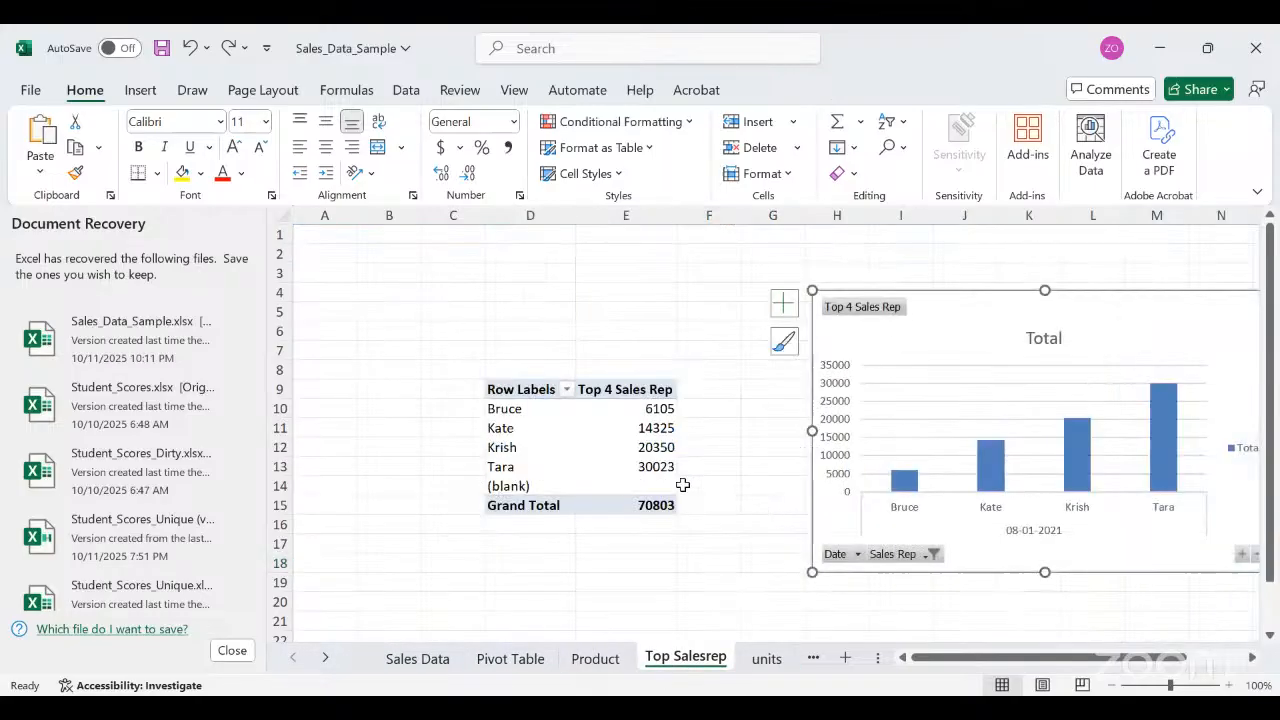
left_click(578, 490)
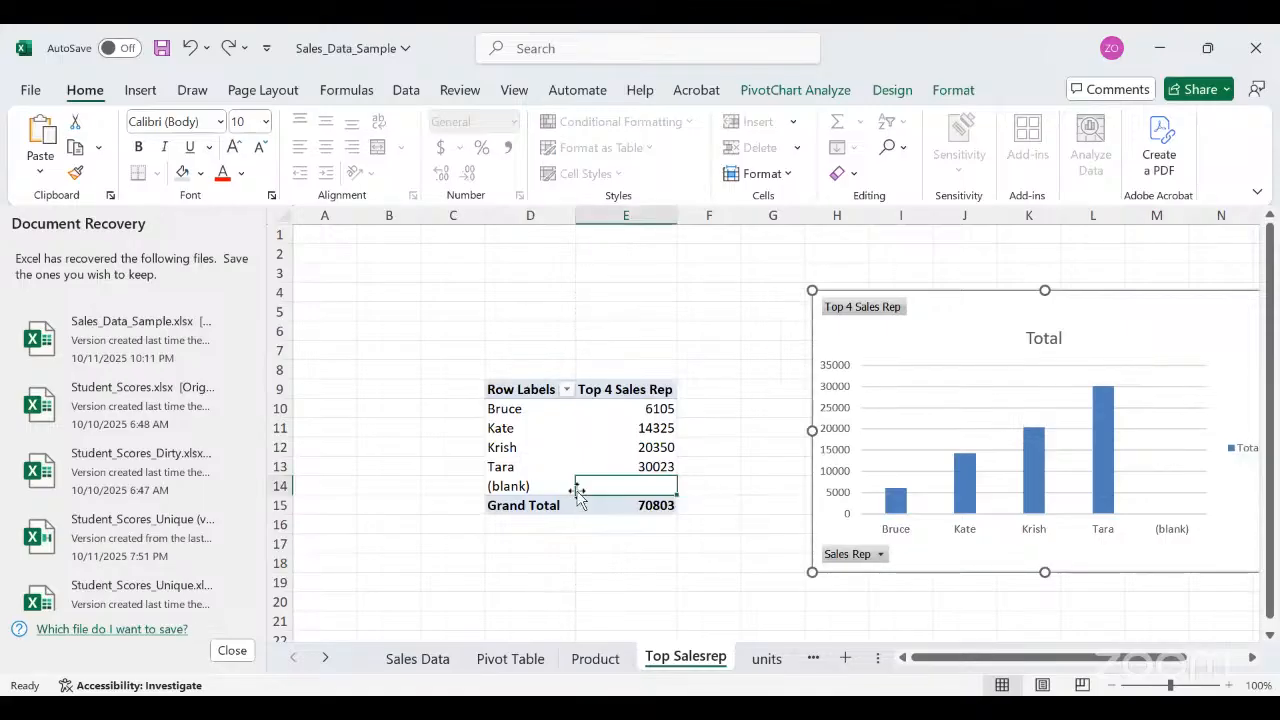
left_click(522, 485)
double_click(522, 485)
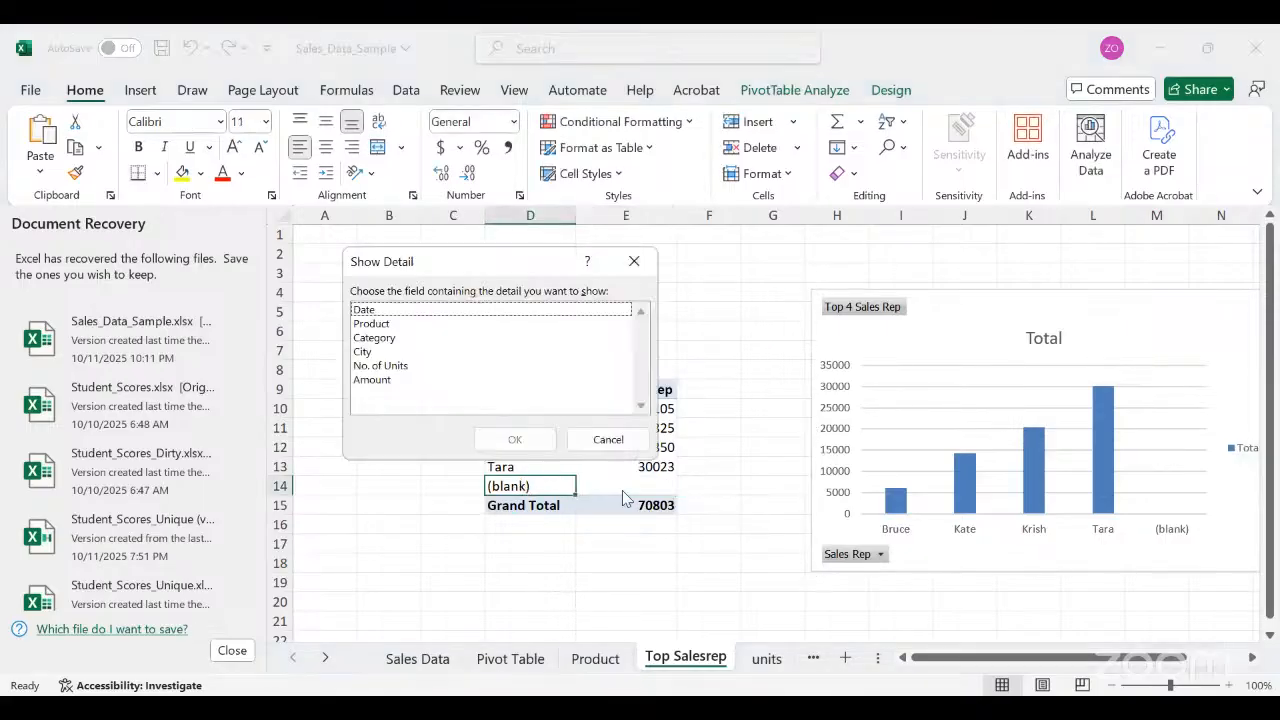
left_click(600, 438)
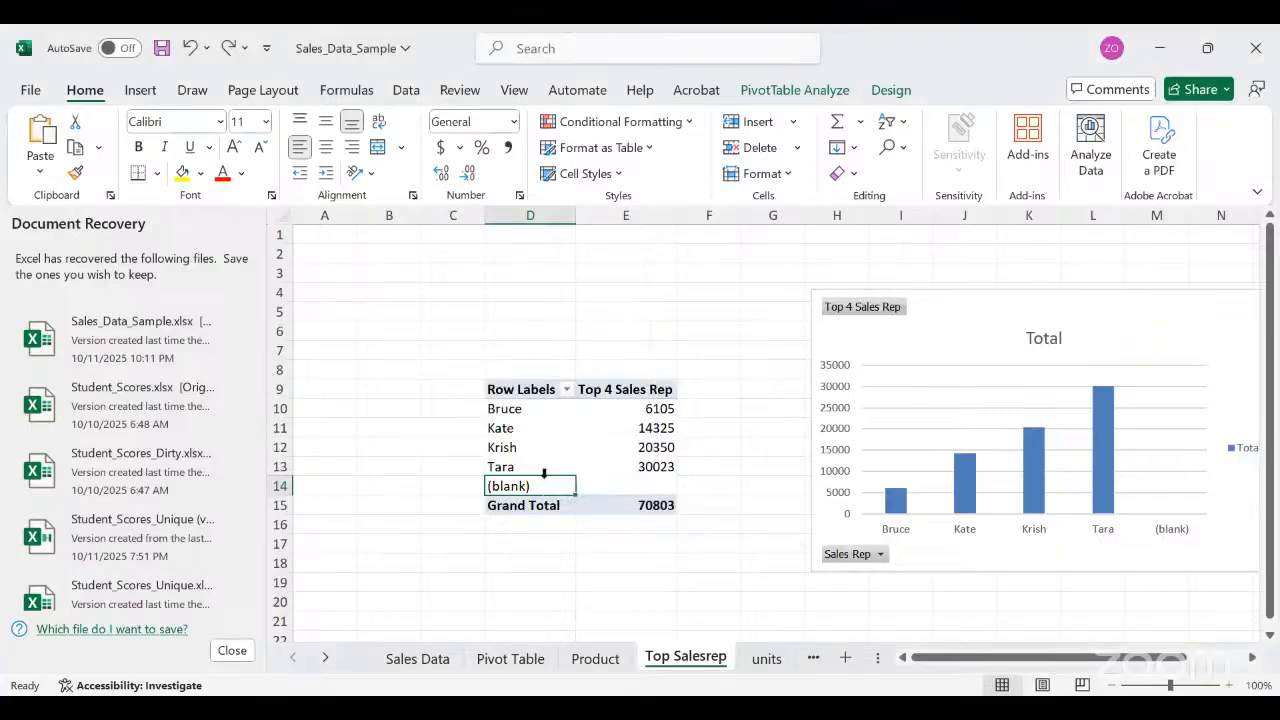
Hide the (blank) item from the row labels of the Top Salesrep pivot table.
left_click_drag(536, 486, 657, 483)
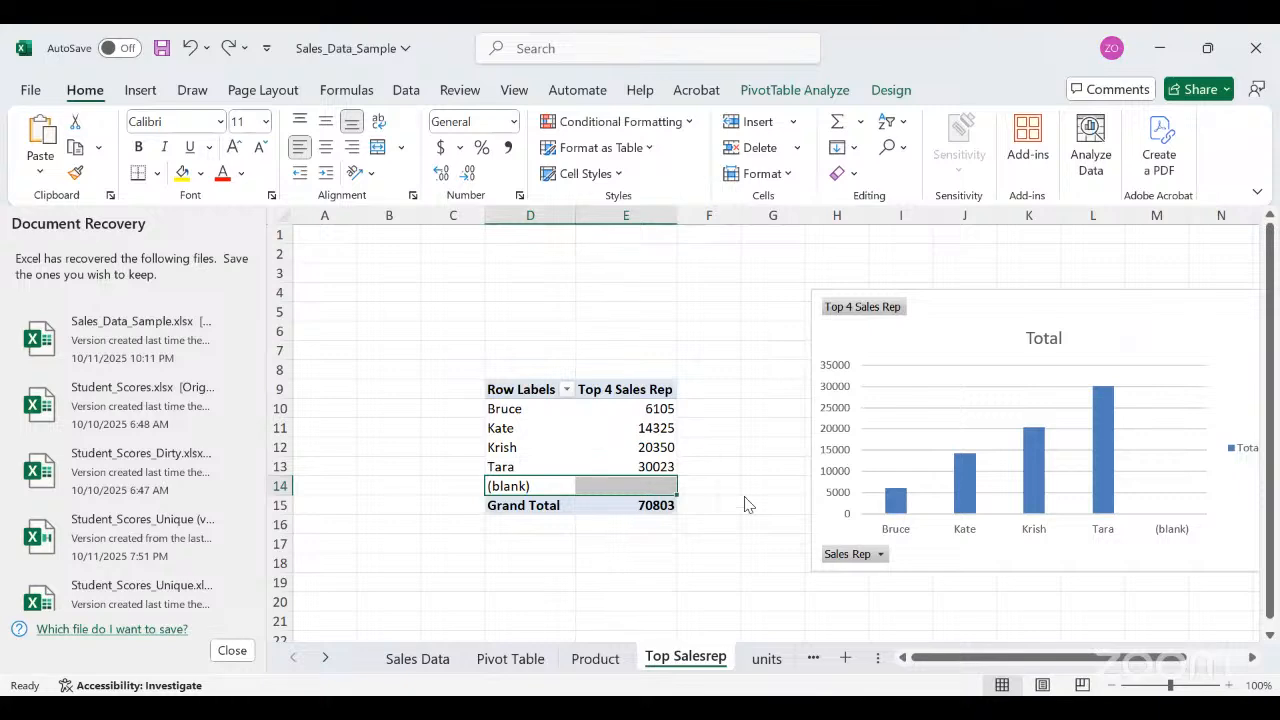
right_click(662, 486)
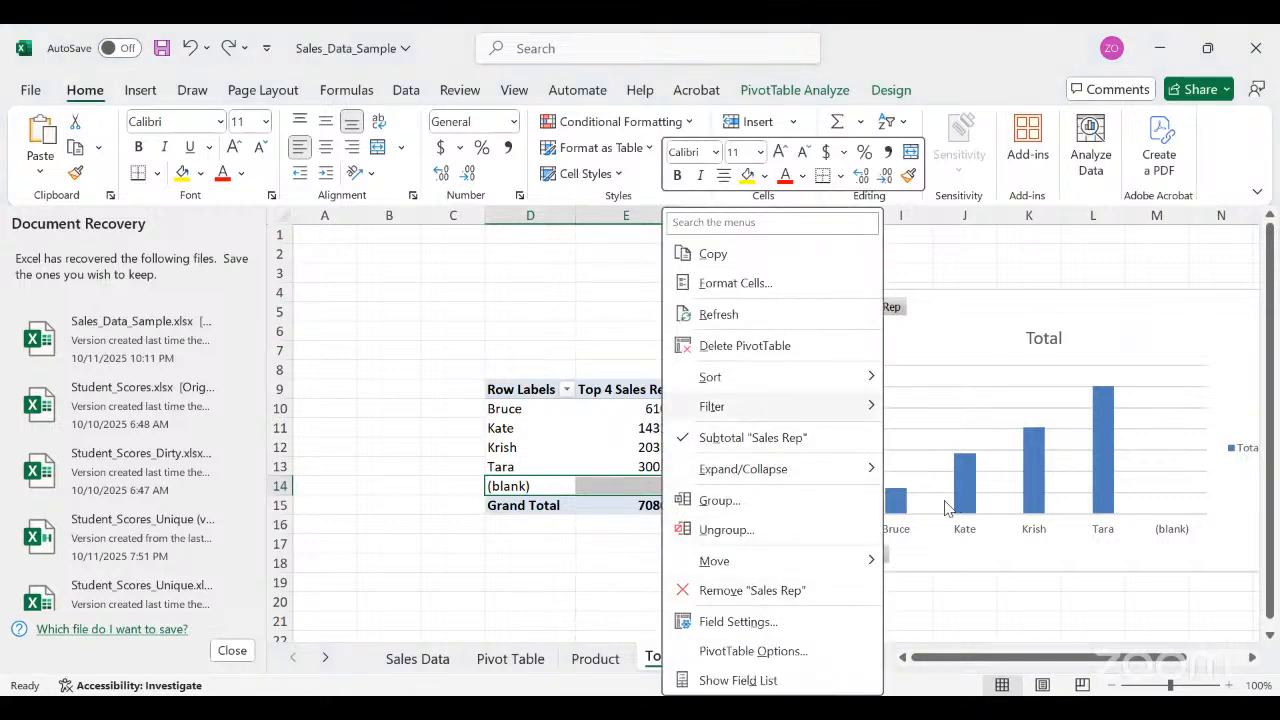
mouse_move(712, 407)
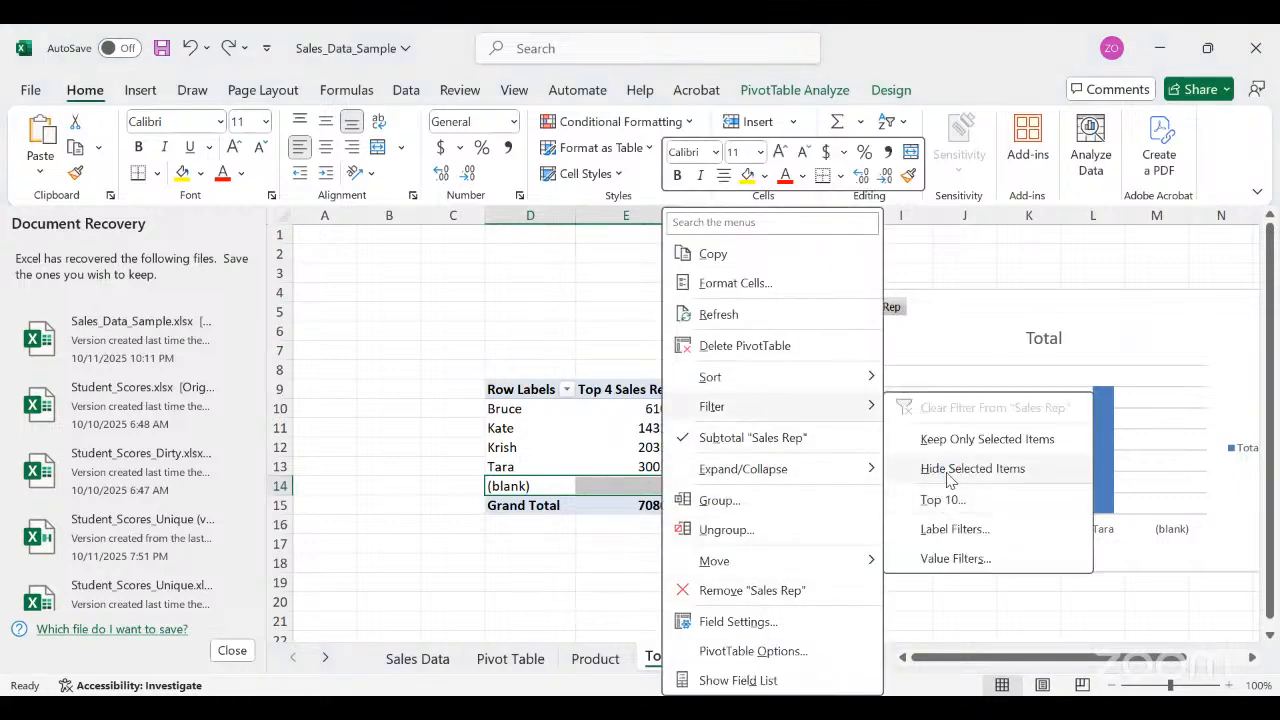
left_click(945, 470)
left_click(634, 557)
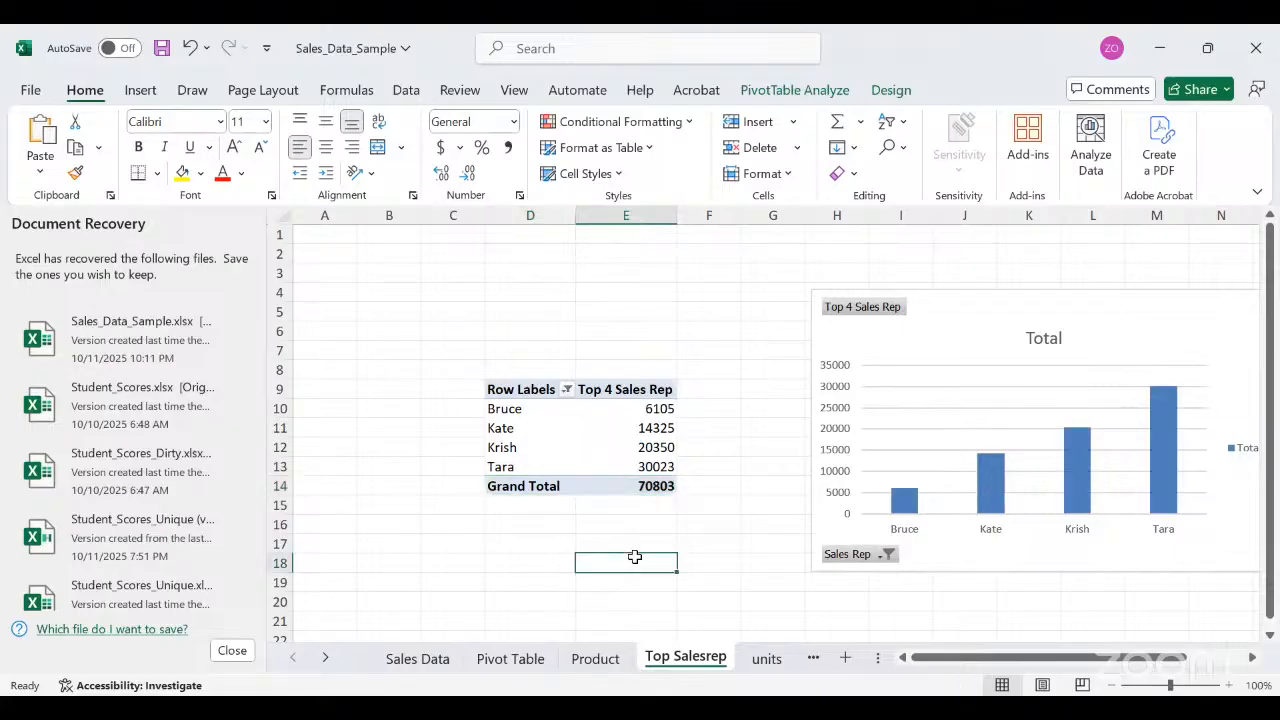
Return to the Dashboard sheet and check the Top 4 Sales Rep chart and its Sales Rep filter.
left_click(326, 658)
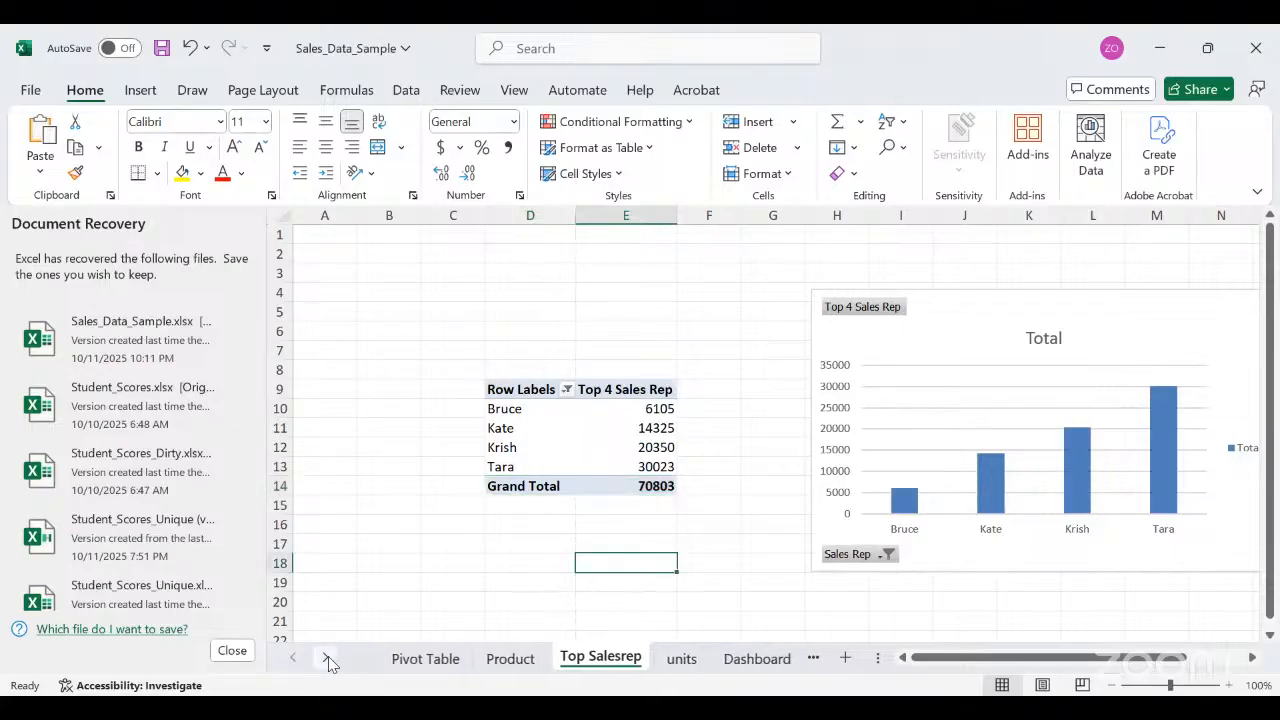
left_click(743, 658)
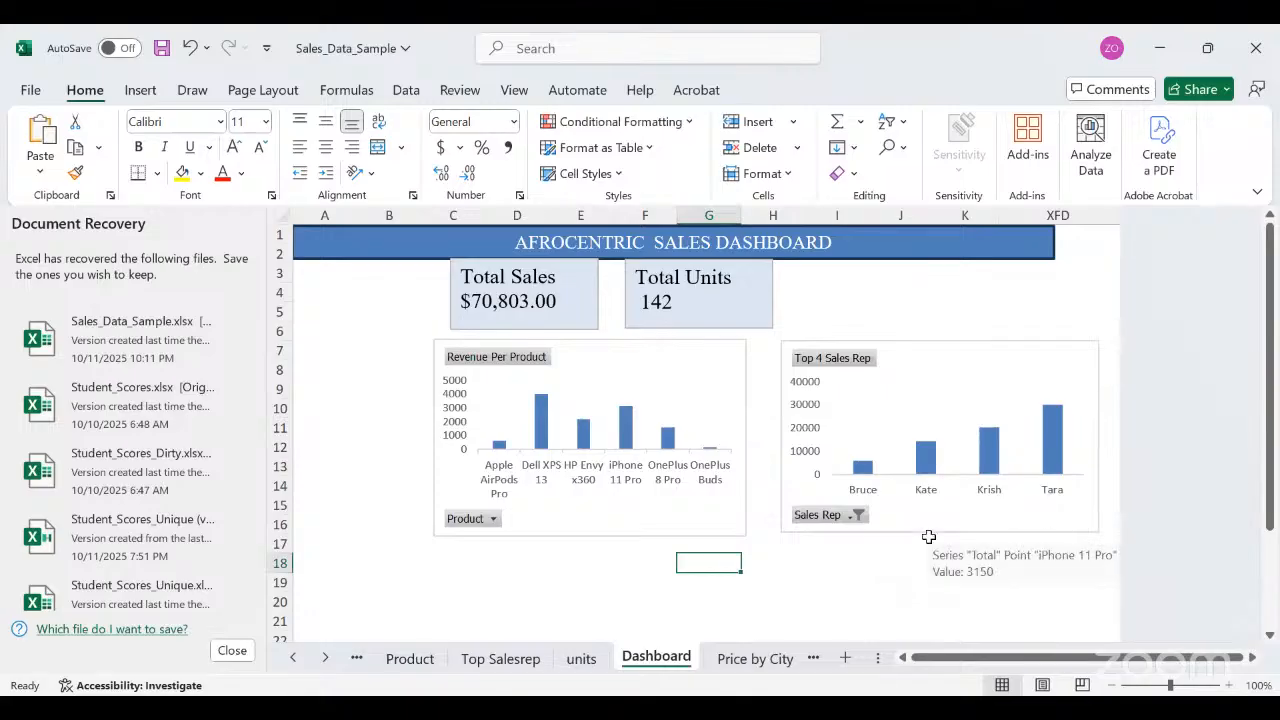
left_click(857, 516)
left_click(877, 597)
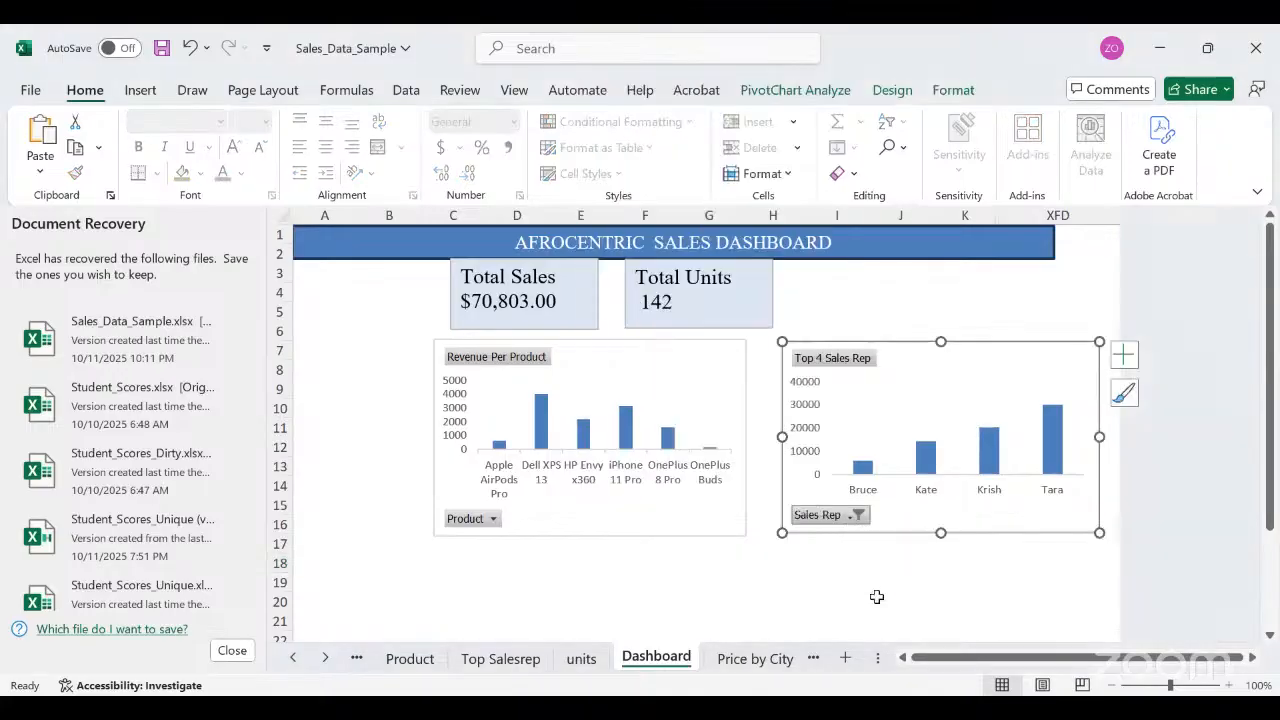
left_click(864, 601)
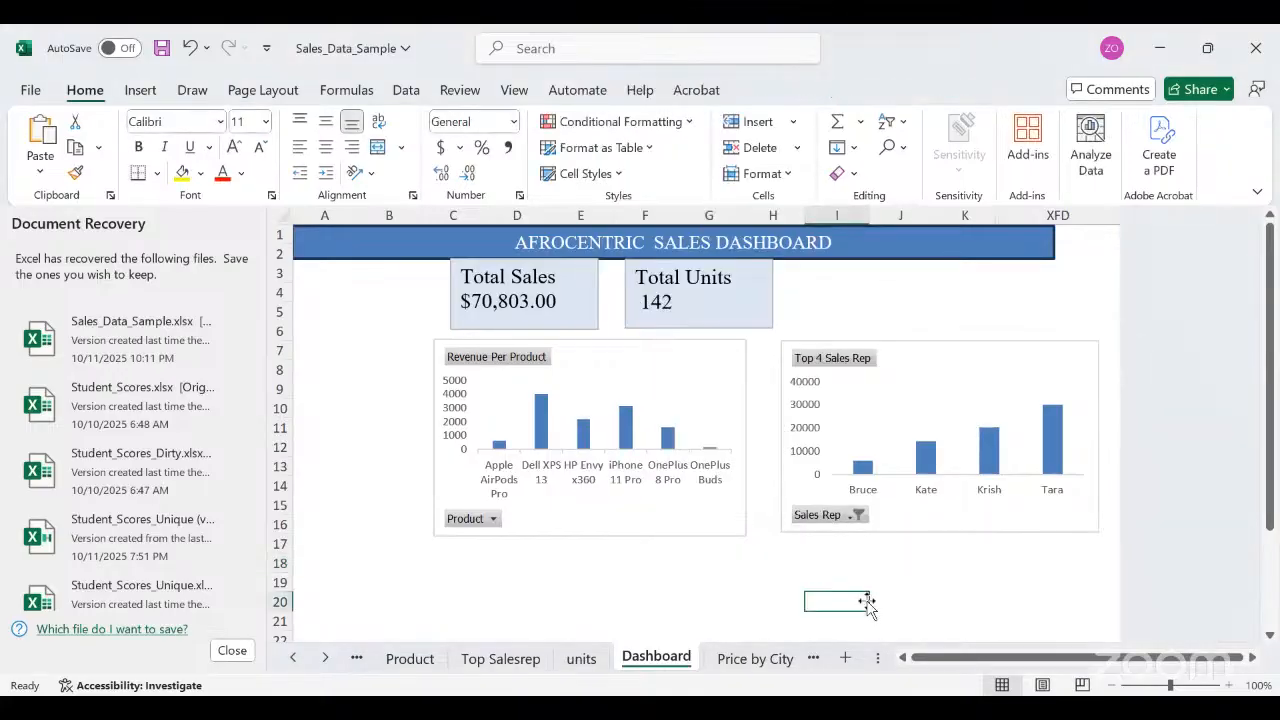
left_click(891, 516)
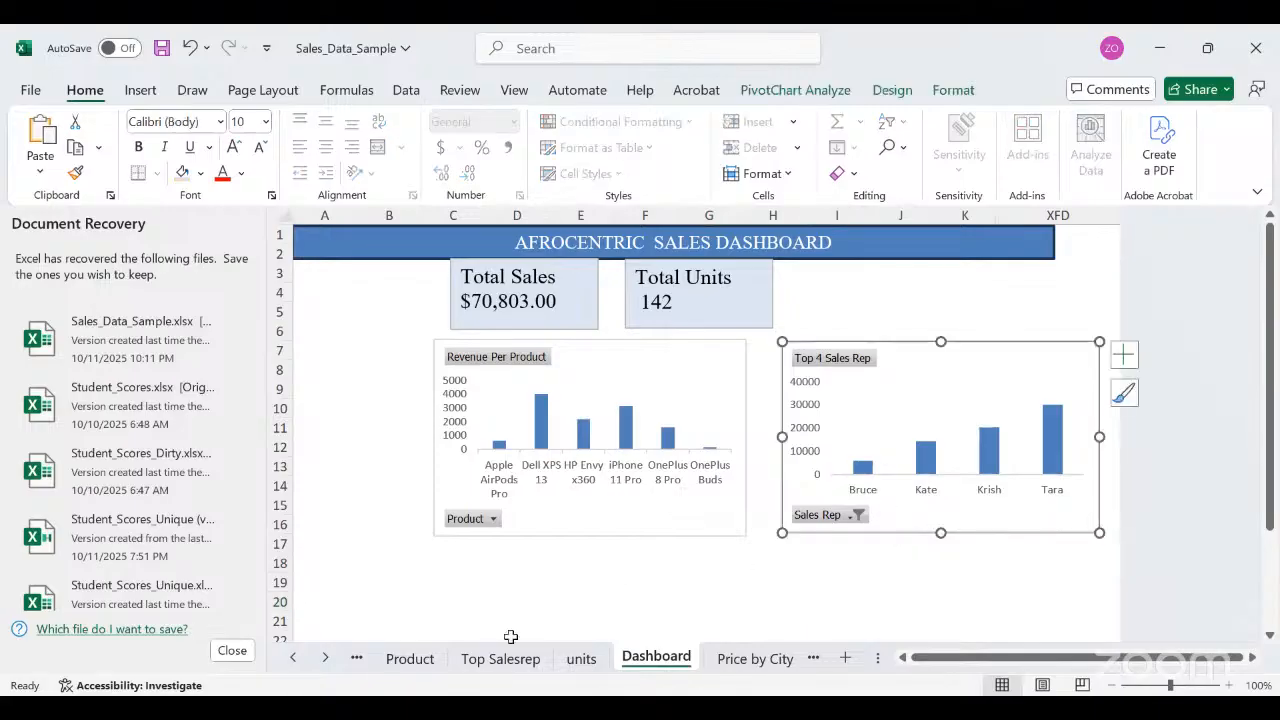
On the Top Salesrep sheet, show the pivot table's field list and clear the filter from the Sales Rep field.
left_click(498, 664)
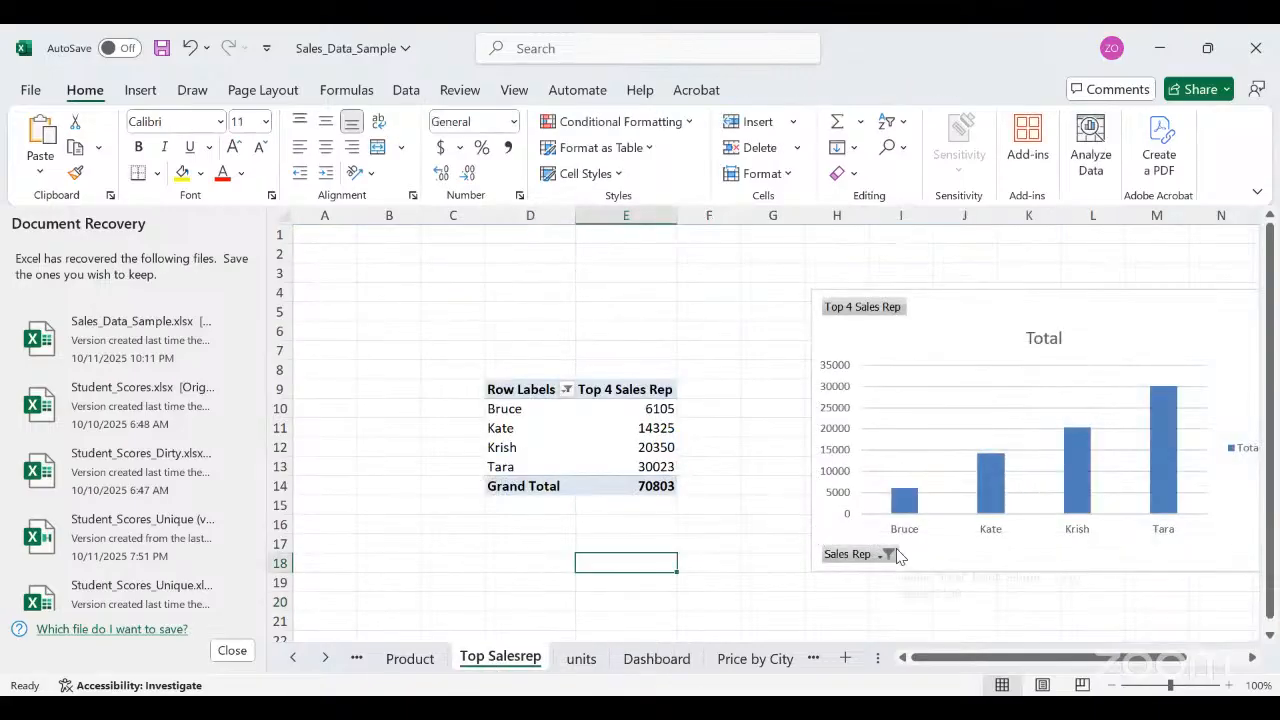
left_click(562, 435)
left_click(596, 443)
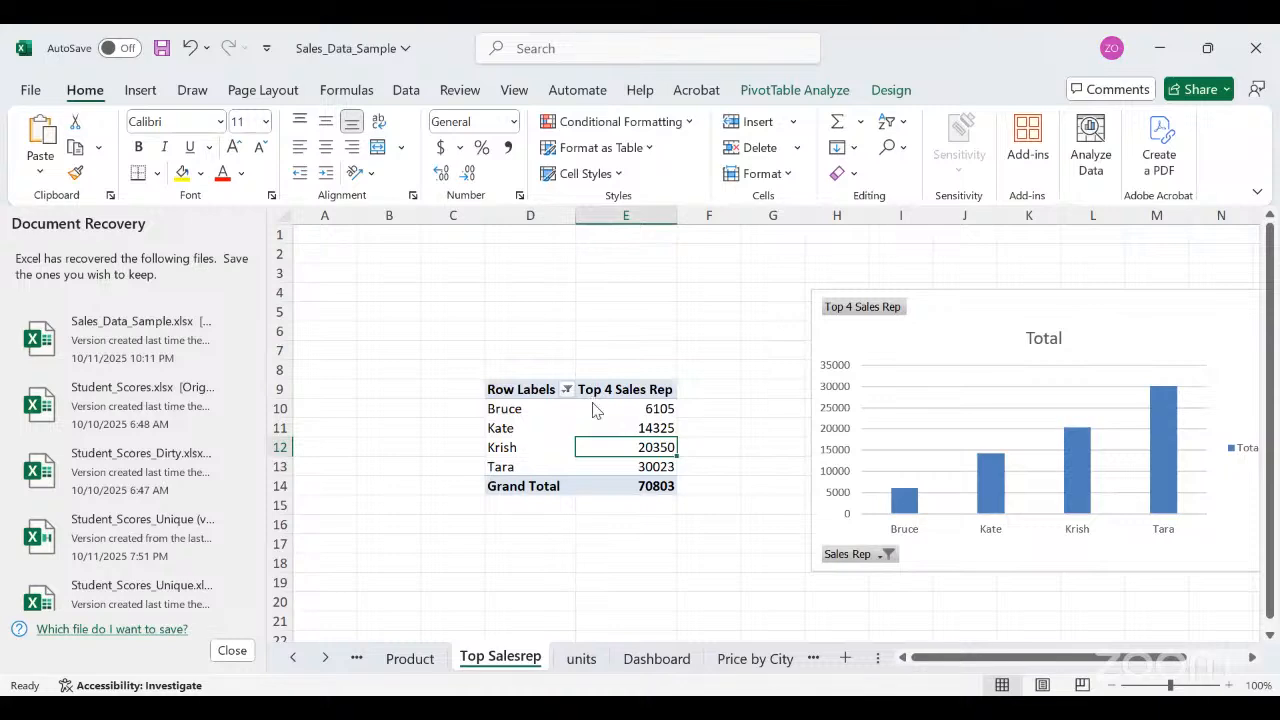
right_click(593, 410)
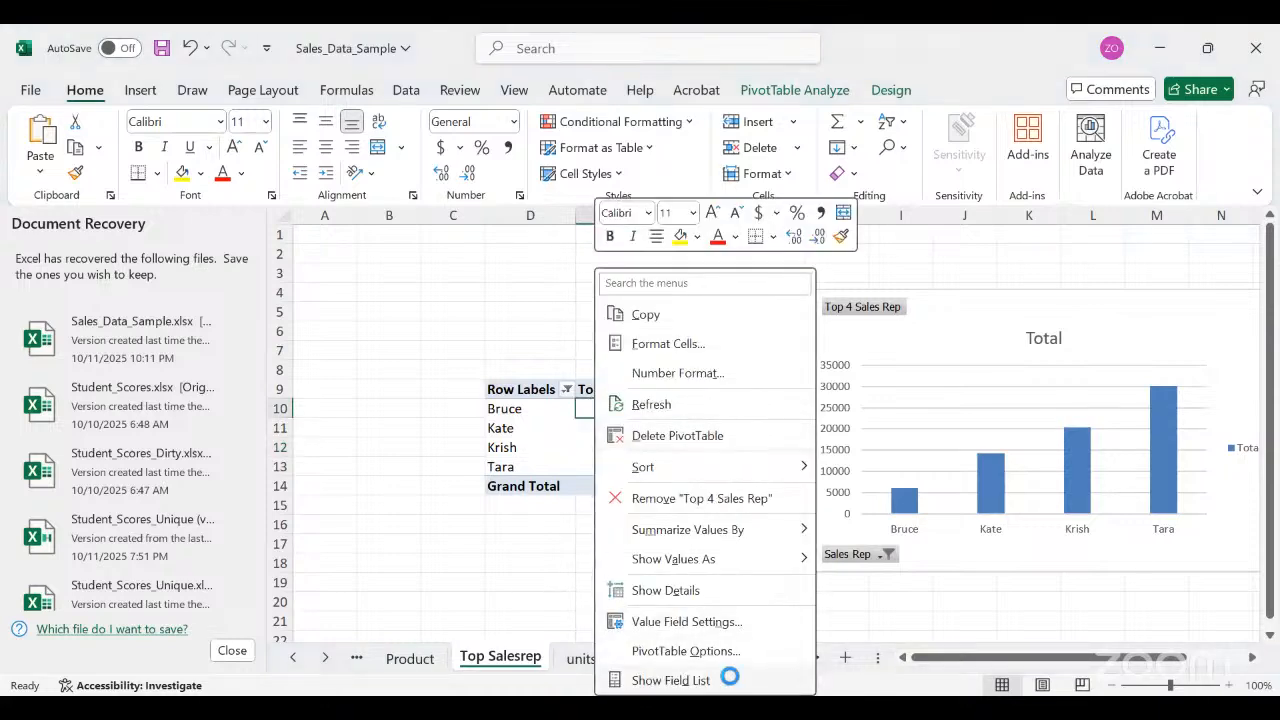
left_click(730, 677)
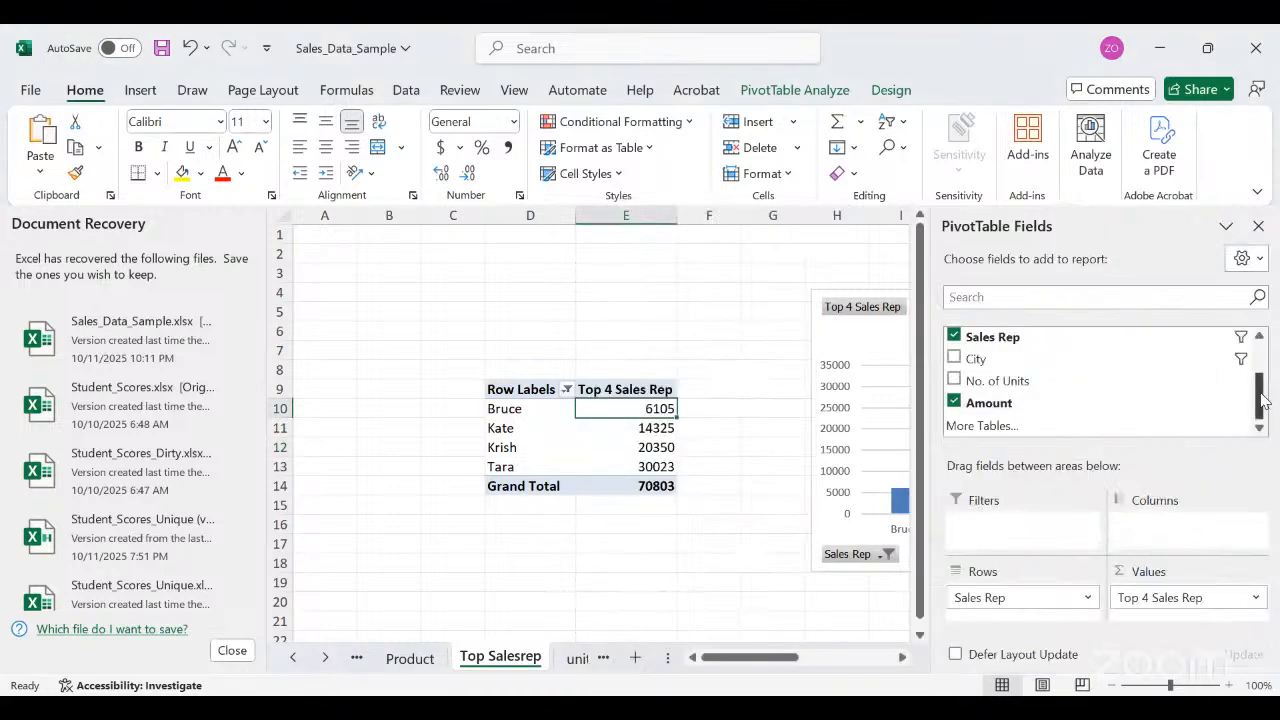
left_click(1255, 598)
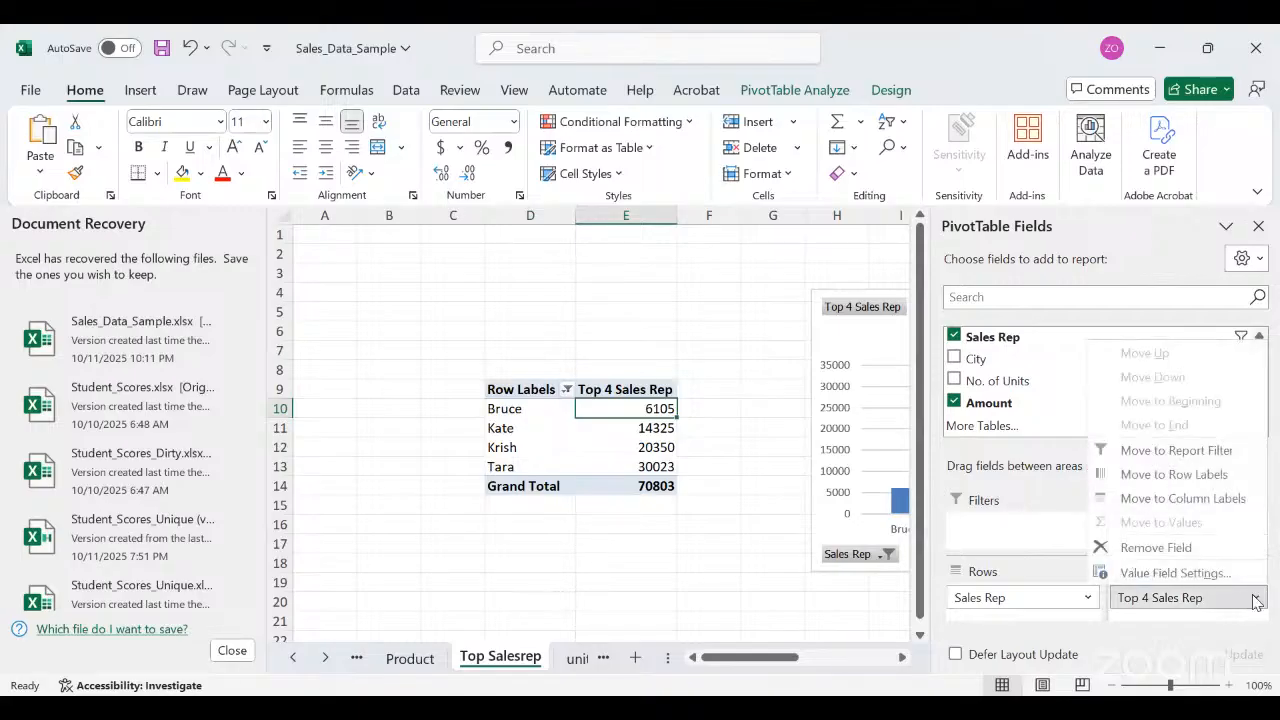
left_click(1255, 598)
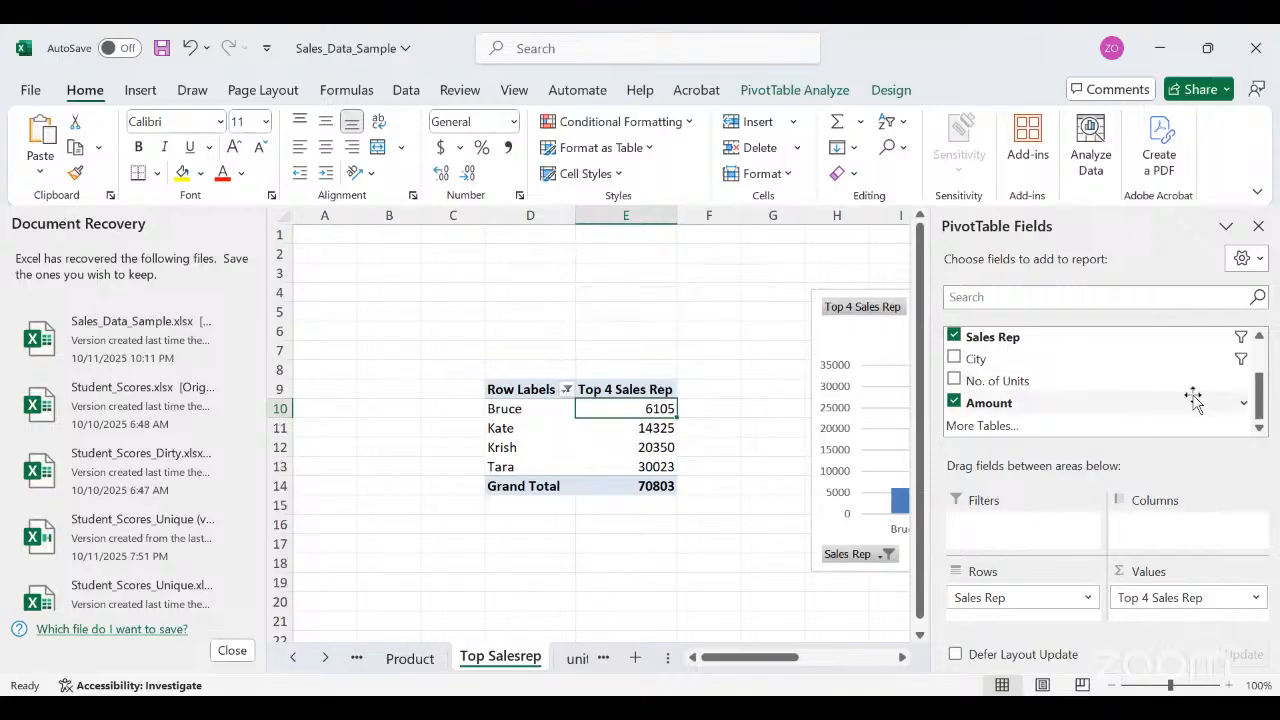
left_click_drag(1260, 397, 1259, 355)
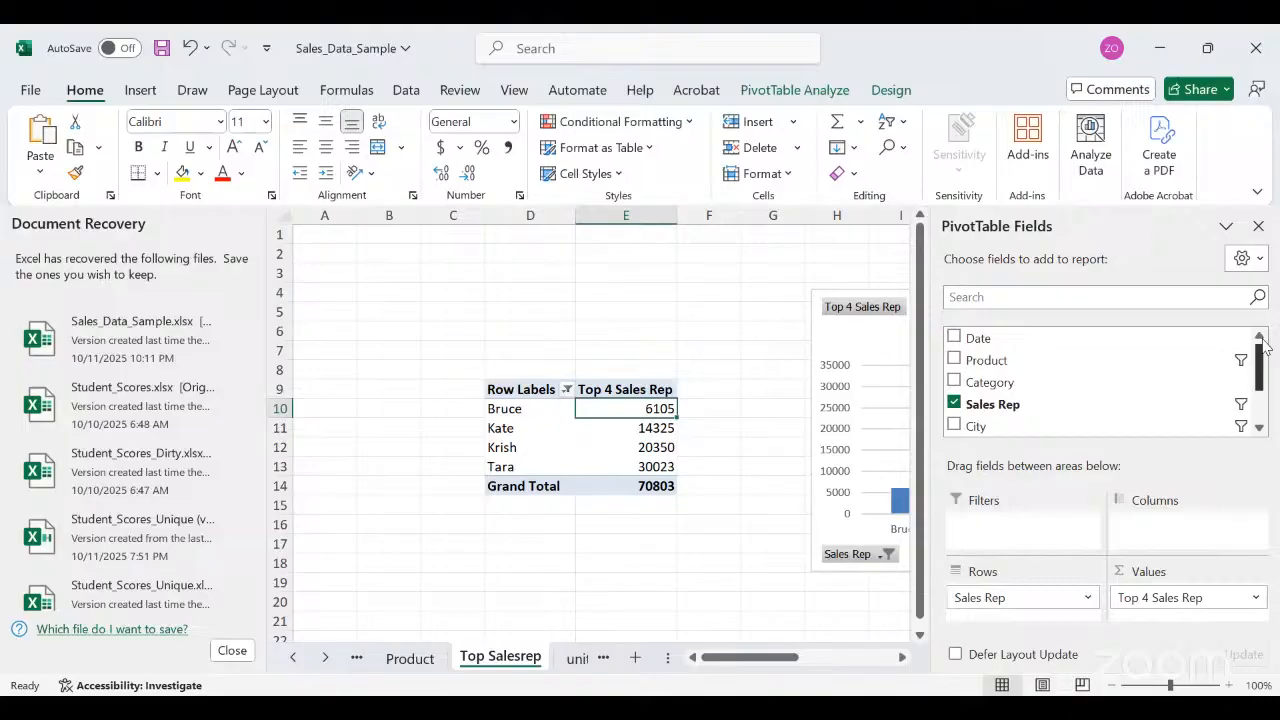
left_click(1243, 408)
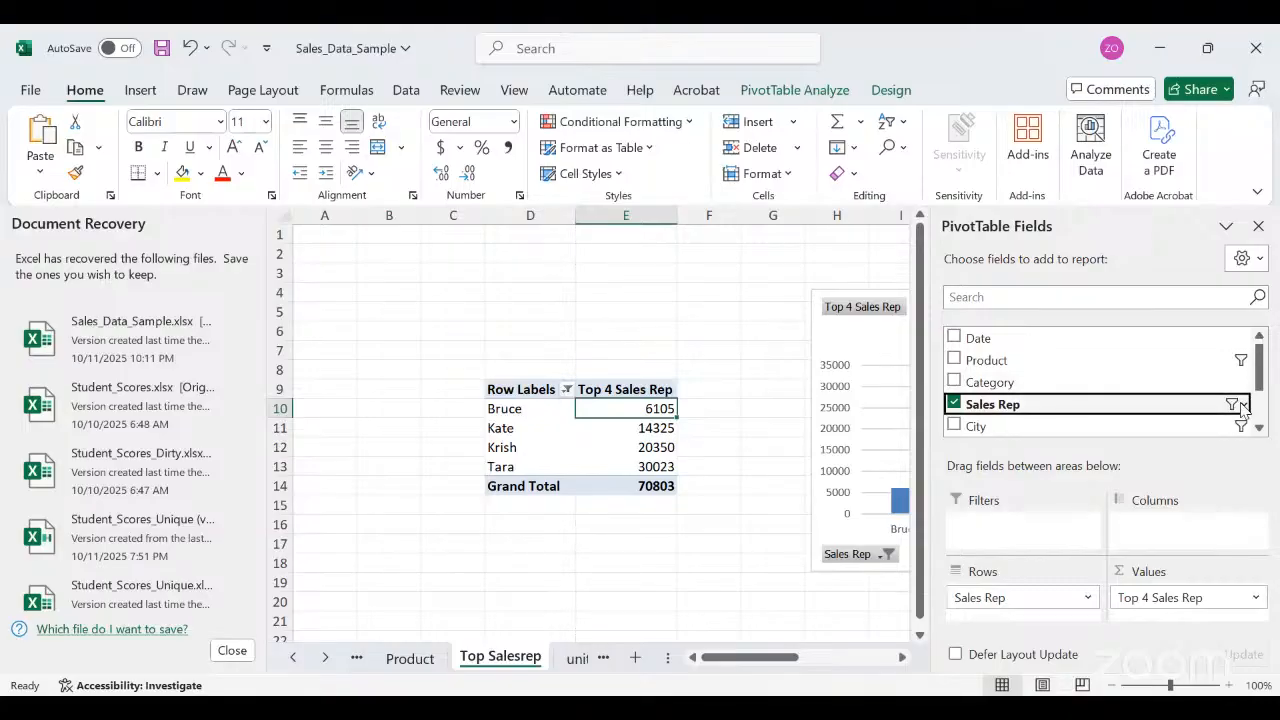
left_click(1243, 407)
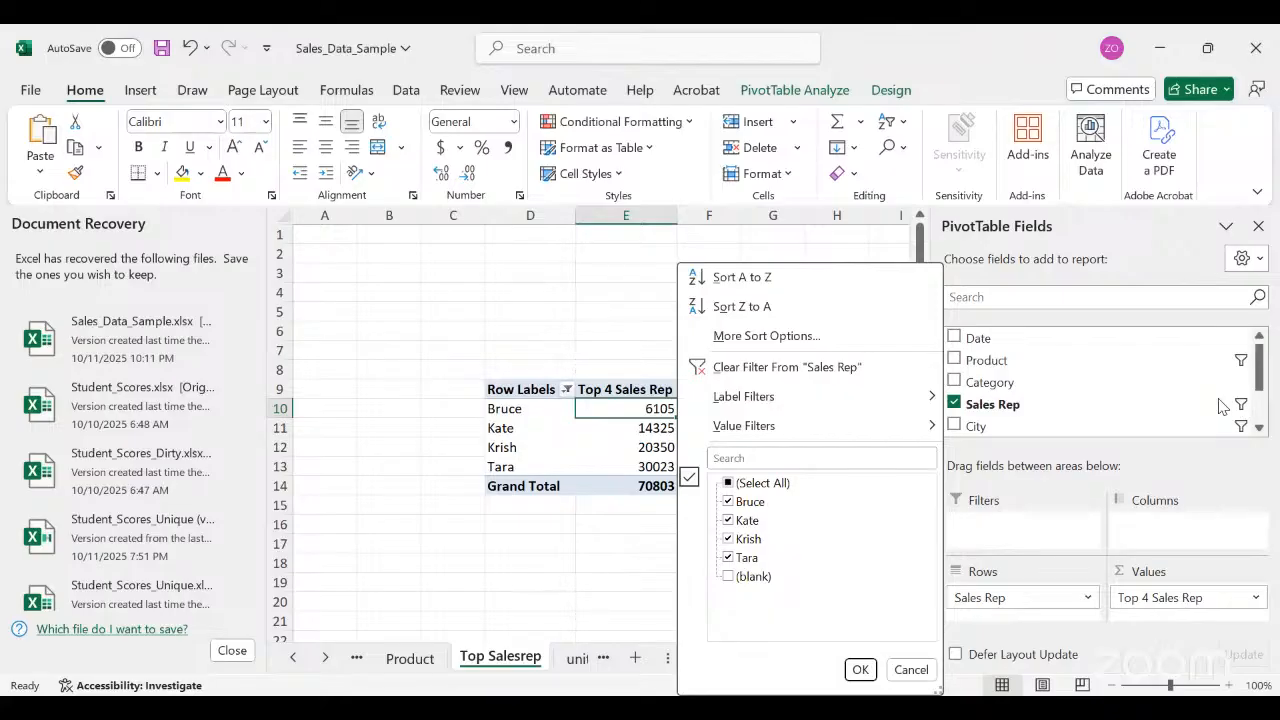
left_click(810, 370)
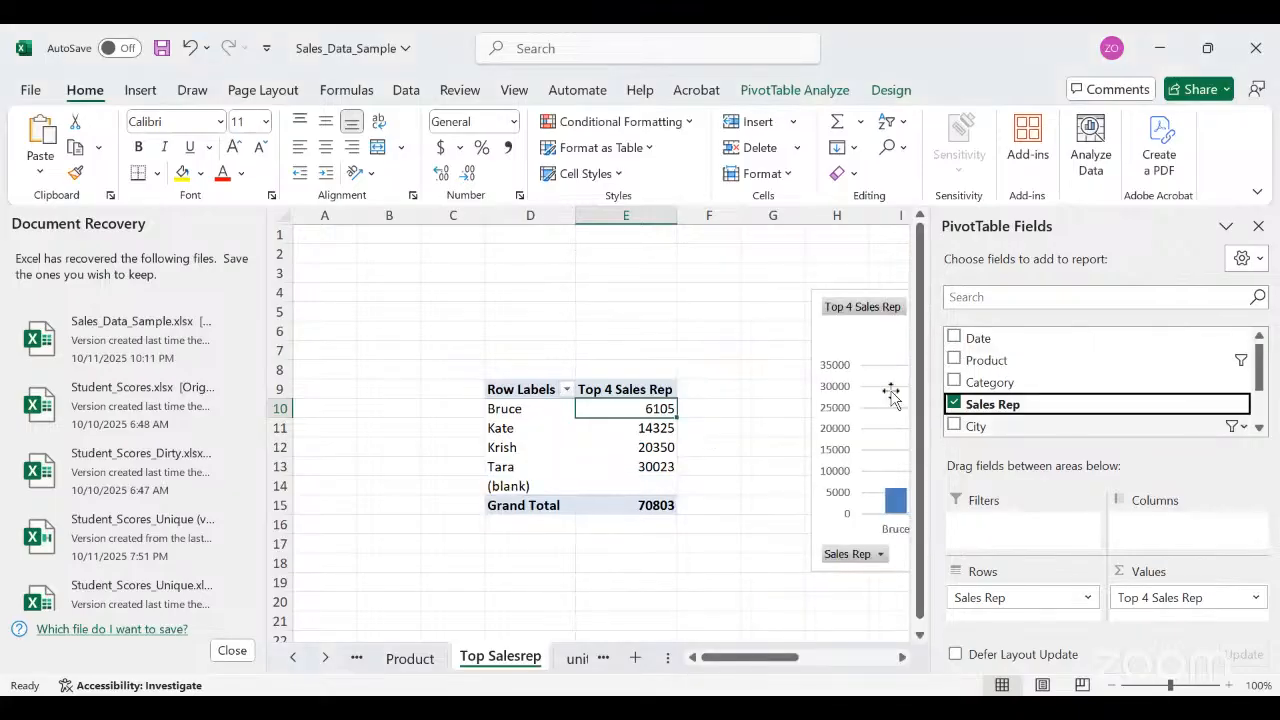
Return to the Dashboard sheet and close the PivotChart field list.
left_click(647, 289)
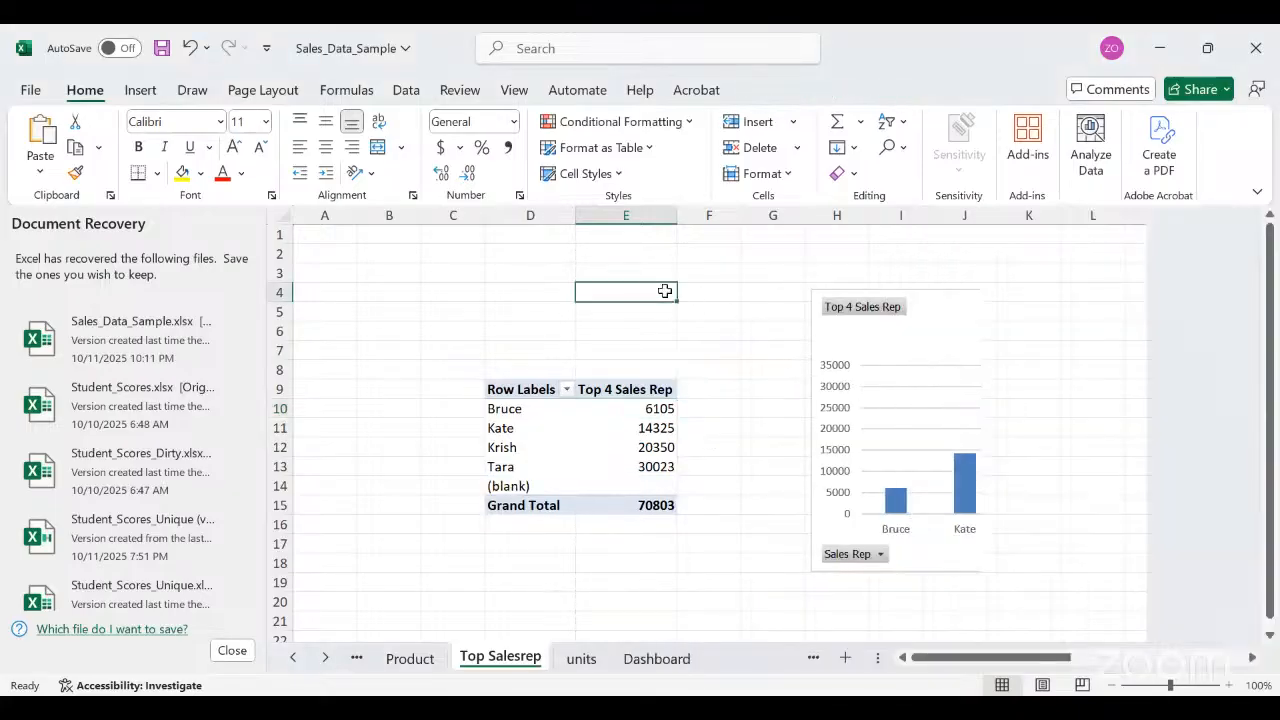
left_click(676, 662)
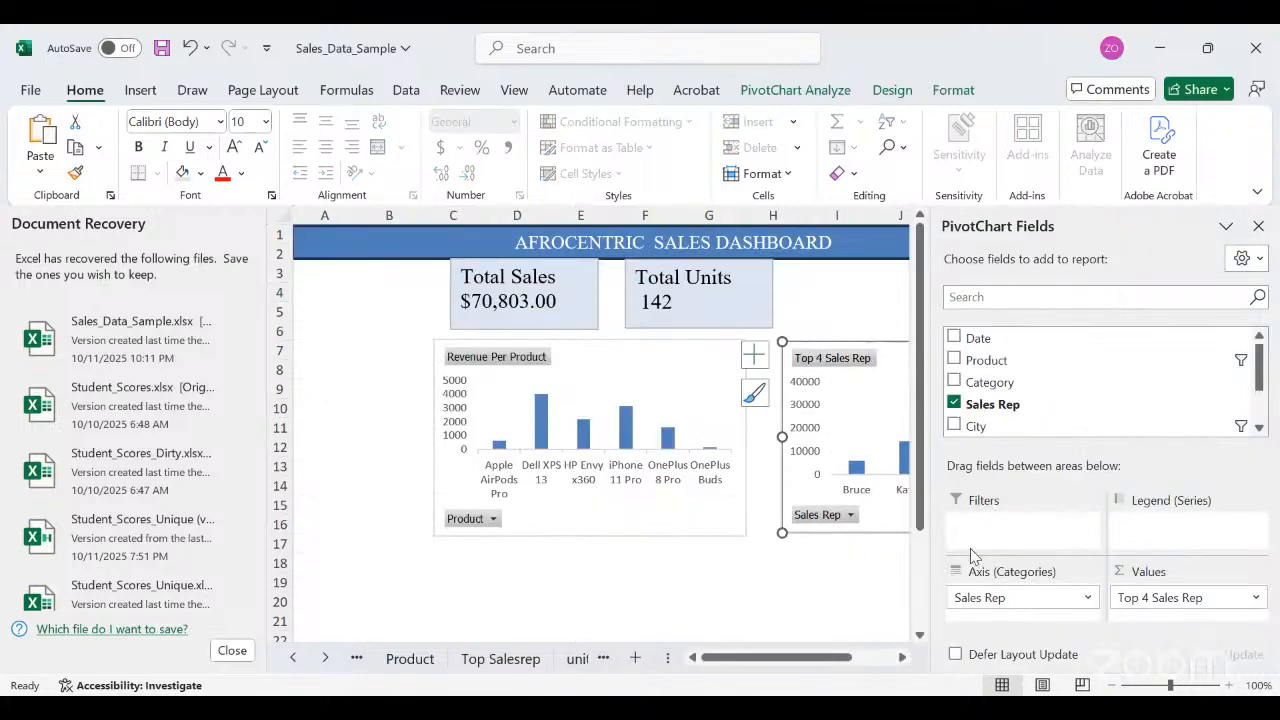
left_click(1258, 231)
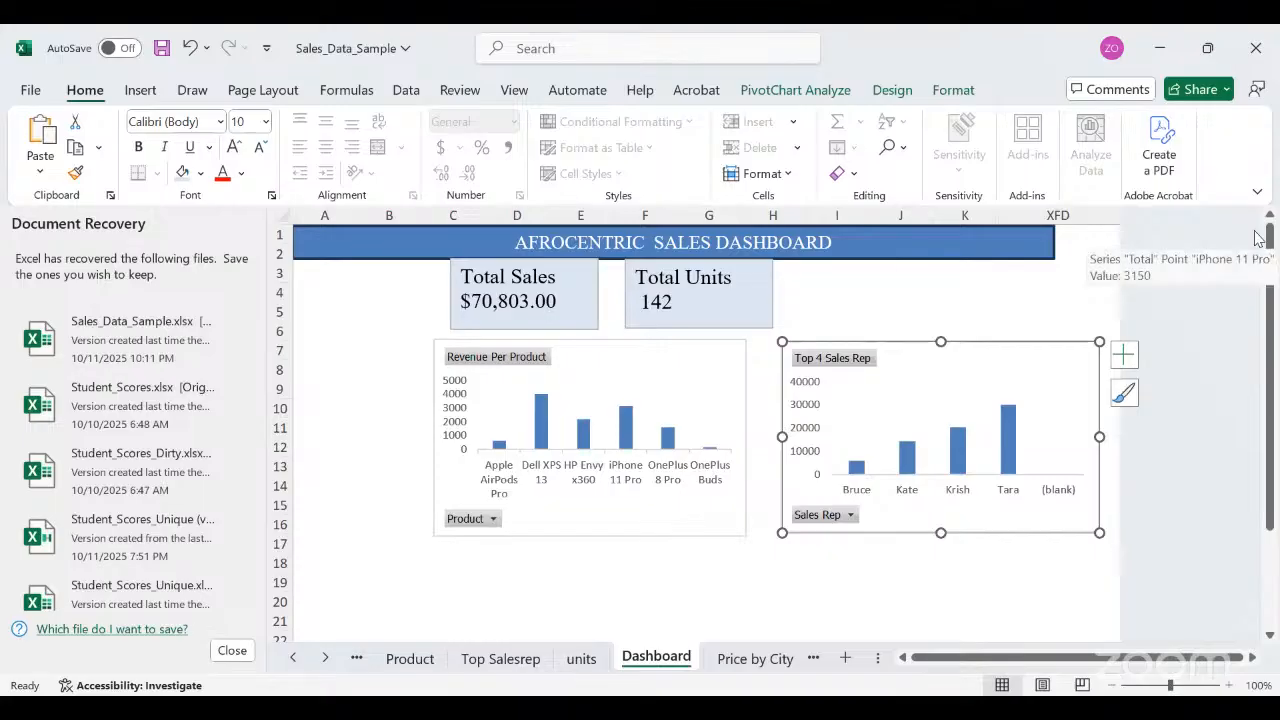
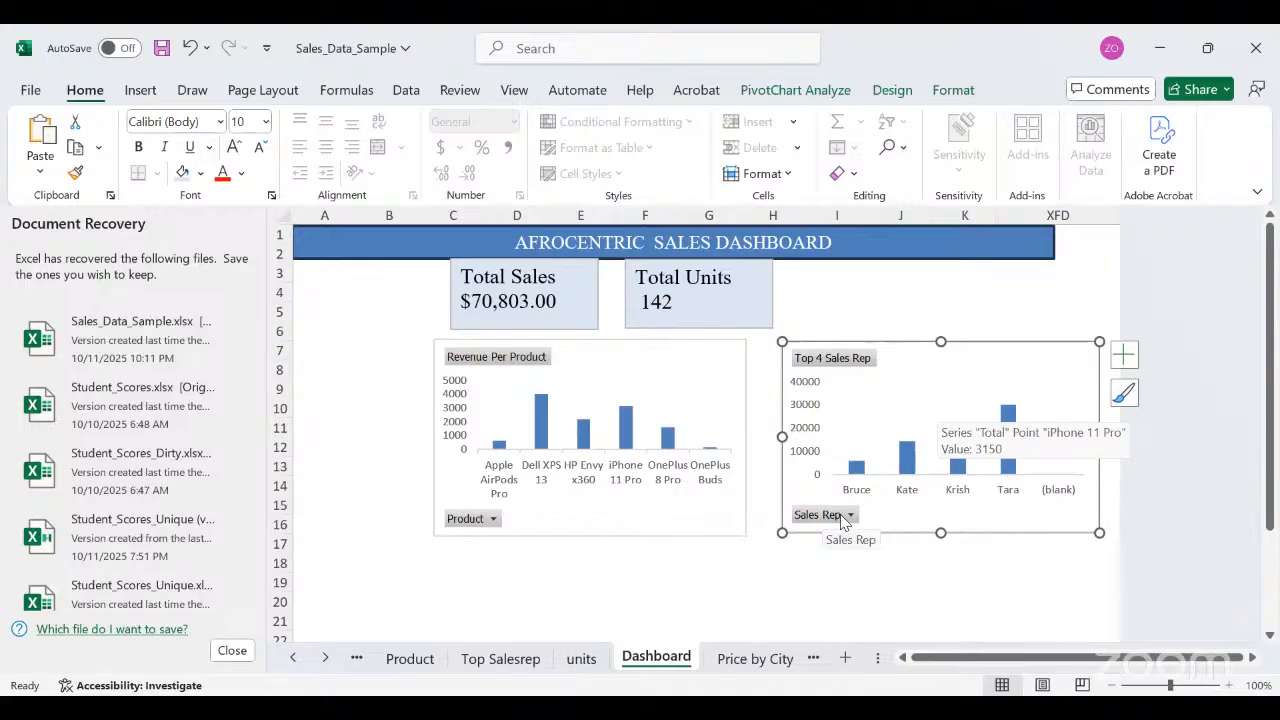
On the Top Salesrep sheet, show the pivot table's field list and check the items in the Product field's filter.
left_click(500, 657)
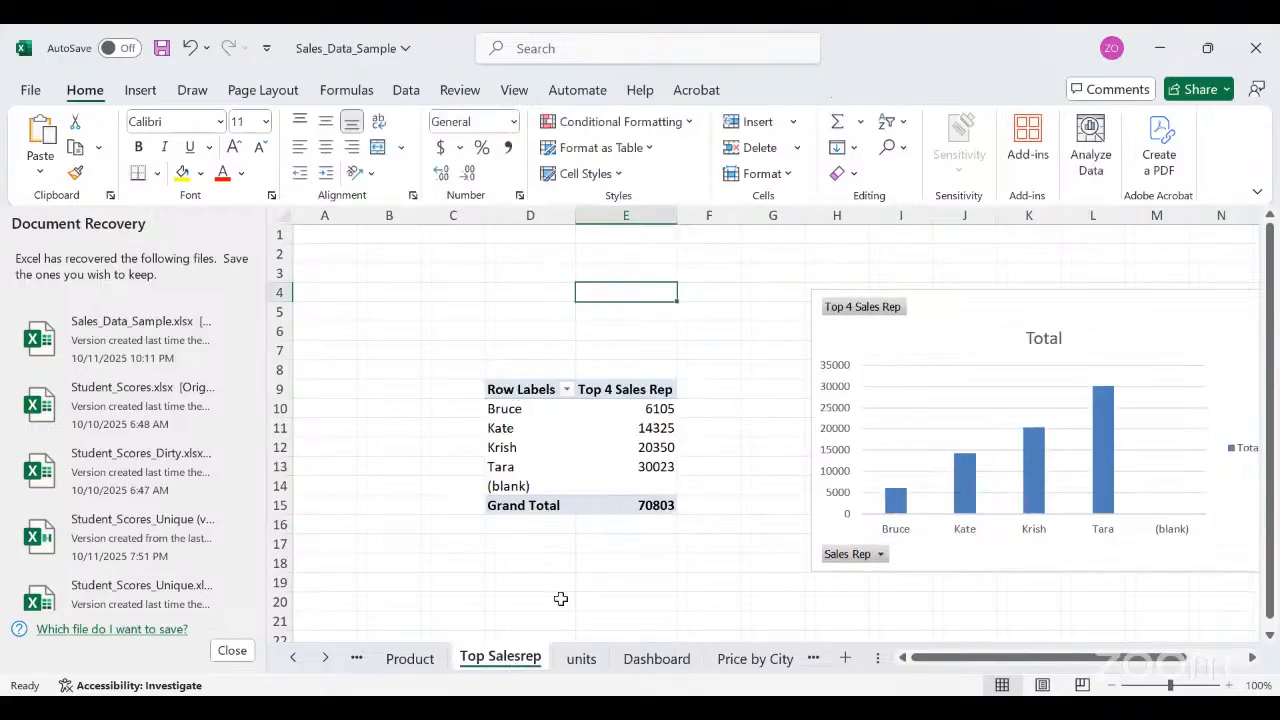
left_click(594, 447)
right_click(600, 447)
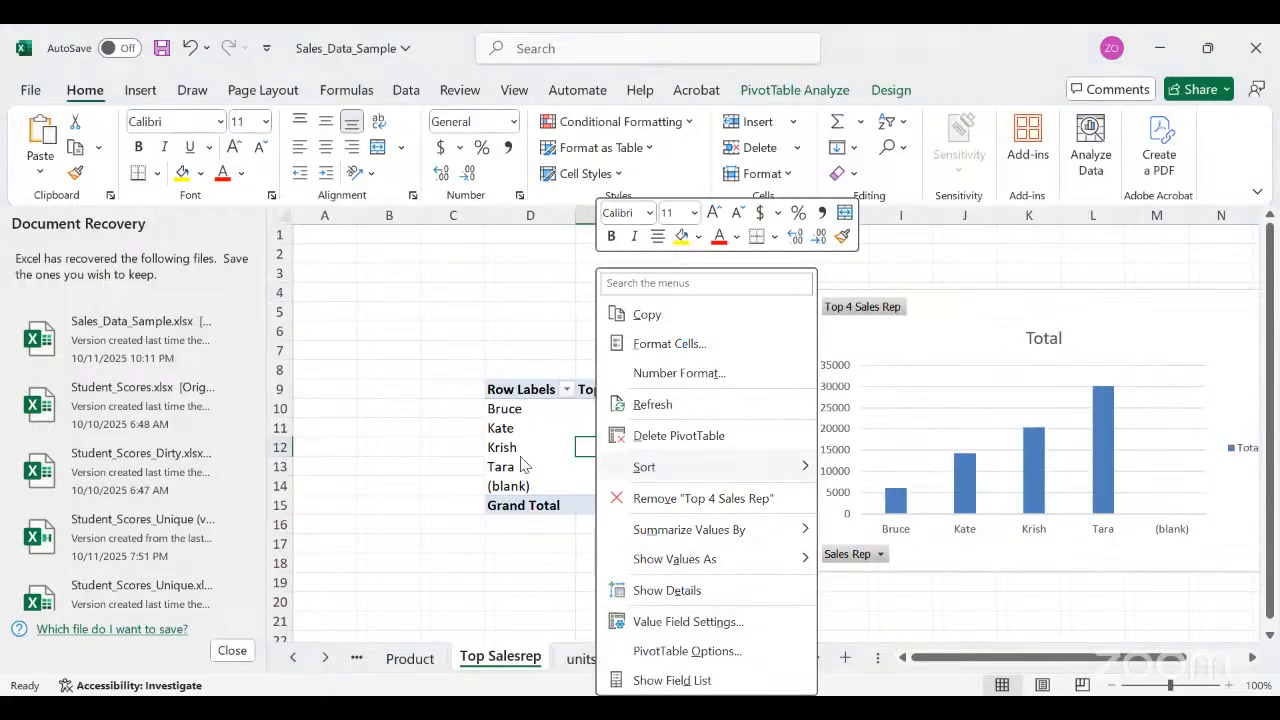
key("Escape")
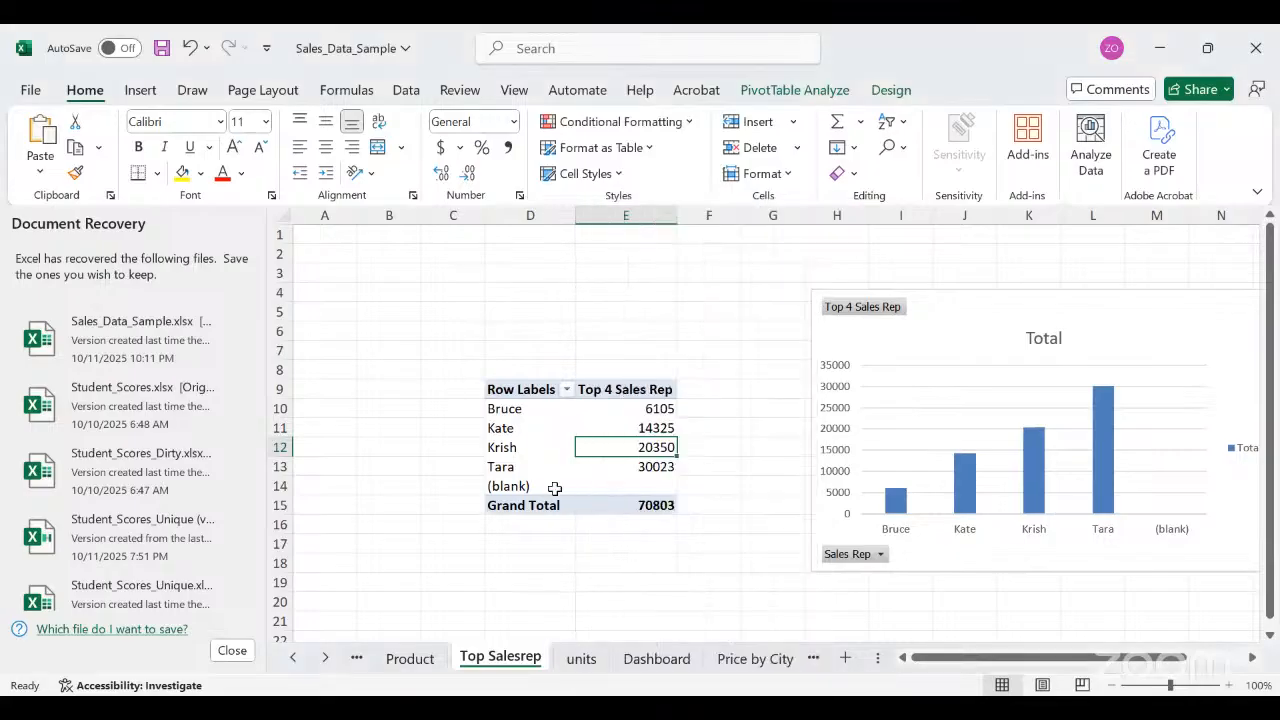
right_click(568, 430)
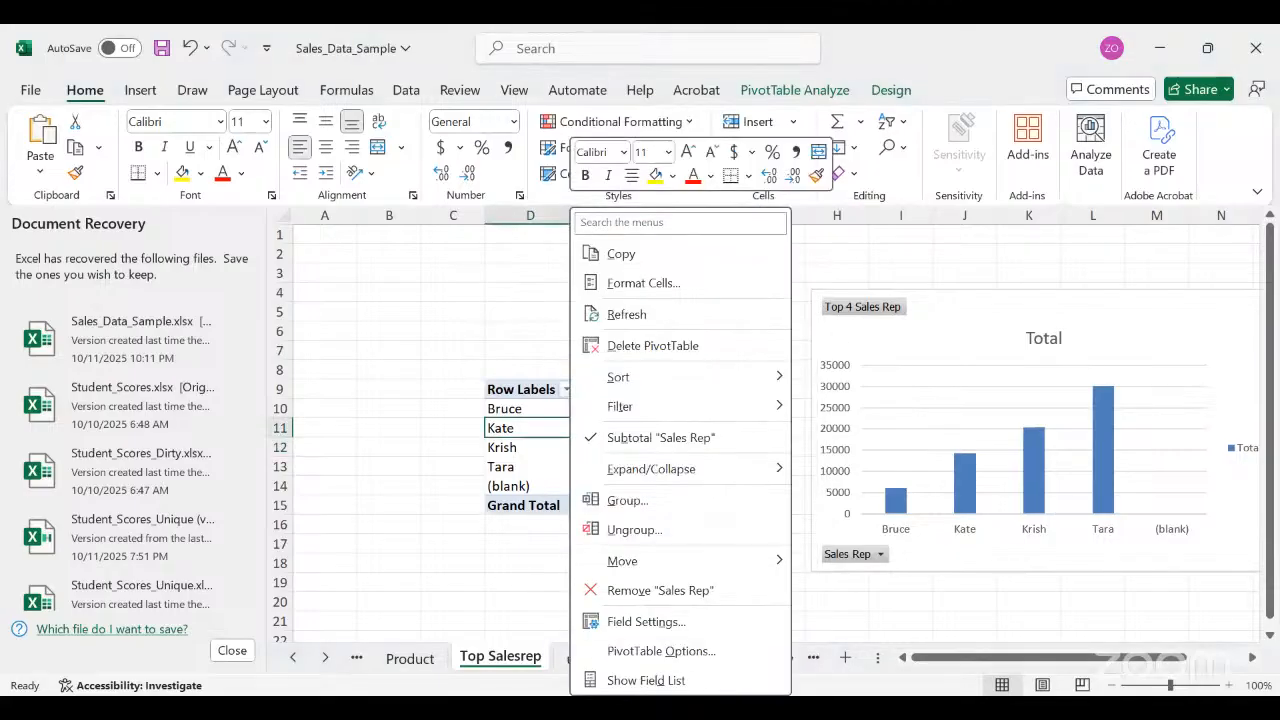
left_click(658, 683)
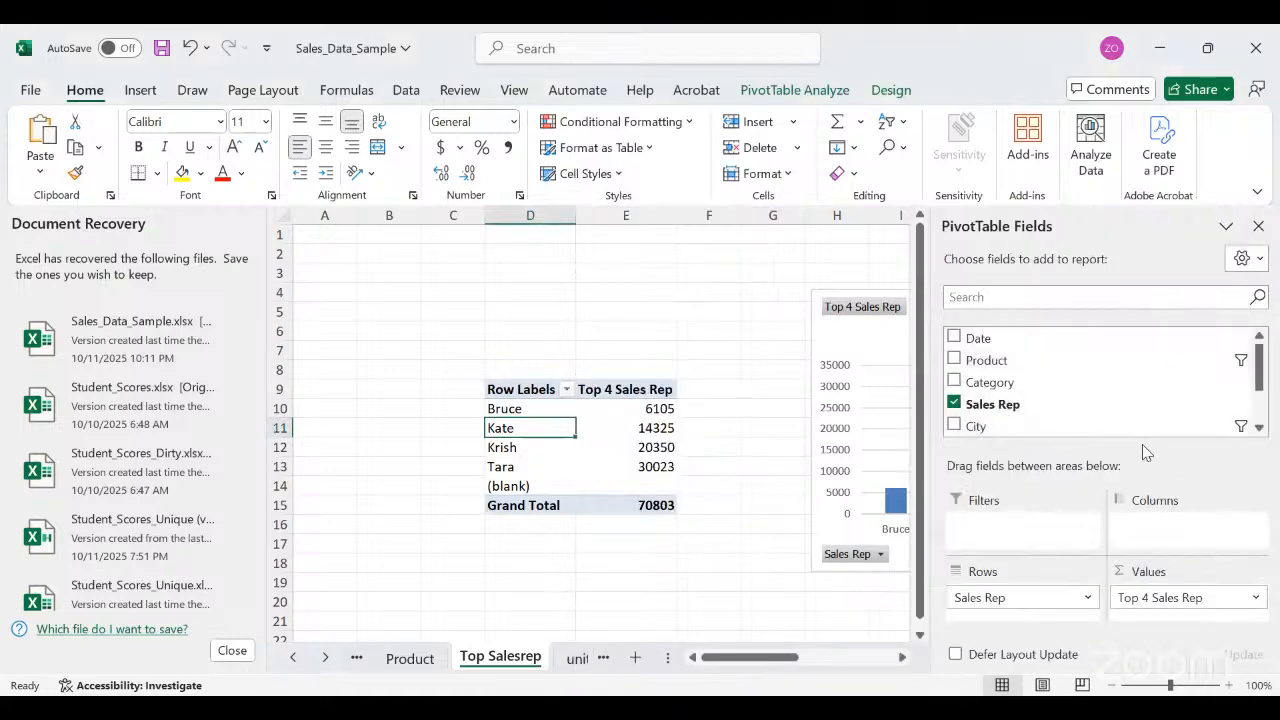
left_click(1245, 361)
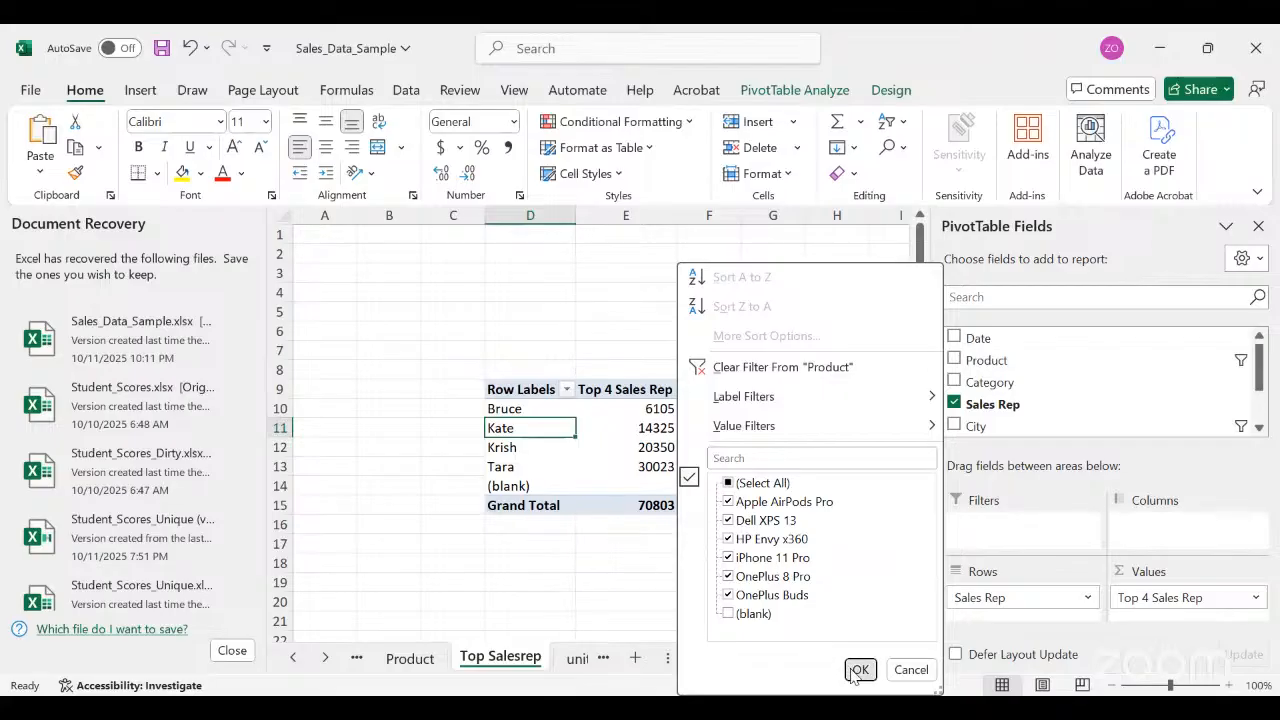
left_click(745, 577)
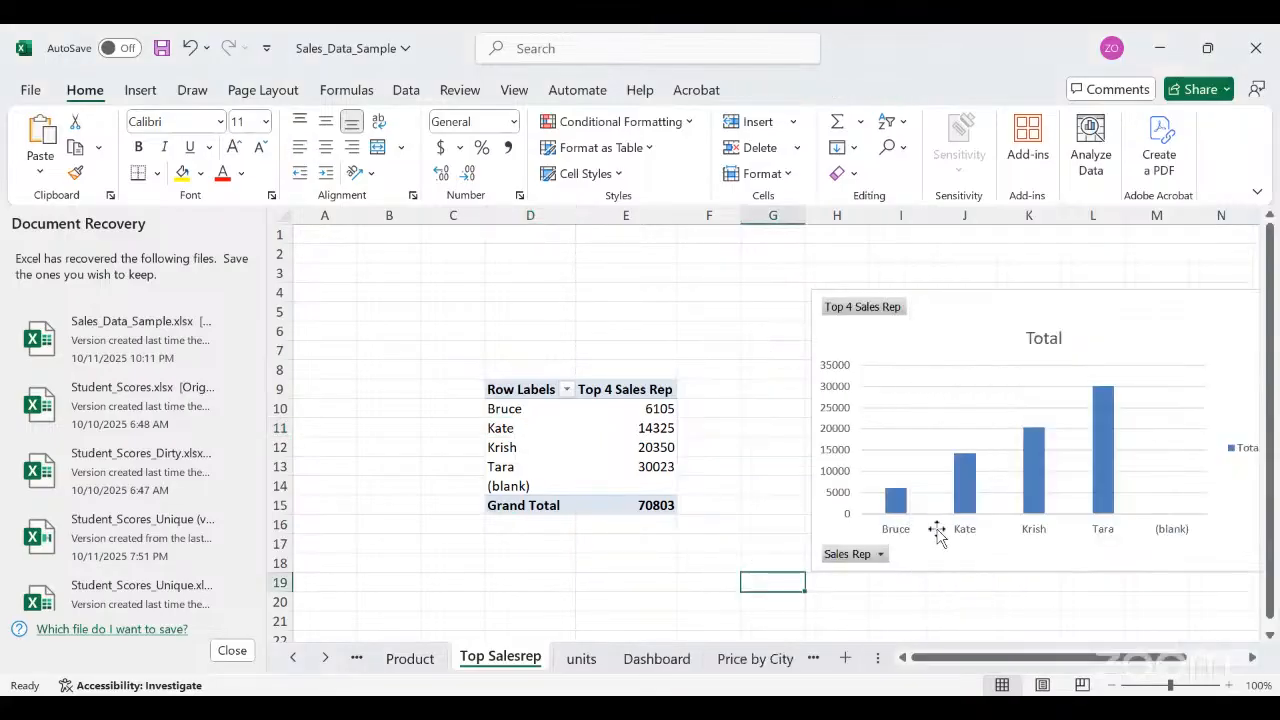
Return to the Dashboard sheet, move the Top 4 Sales Rep chart closer to the Revenue Per Product chart, and close the PivotChart field list.
left_click(660, 660)
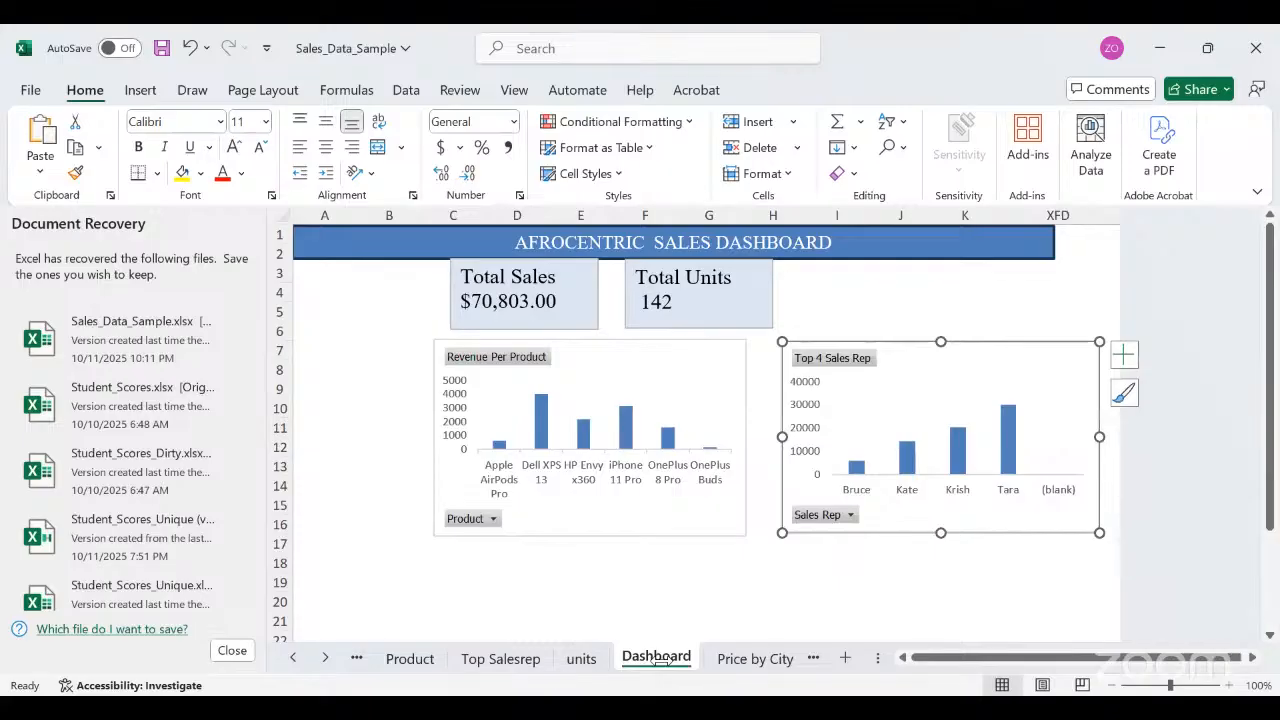
left_click(700, 551)
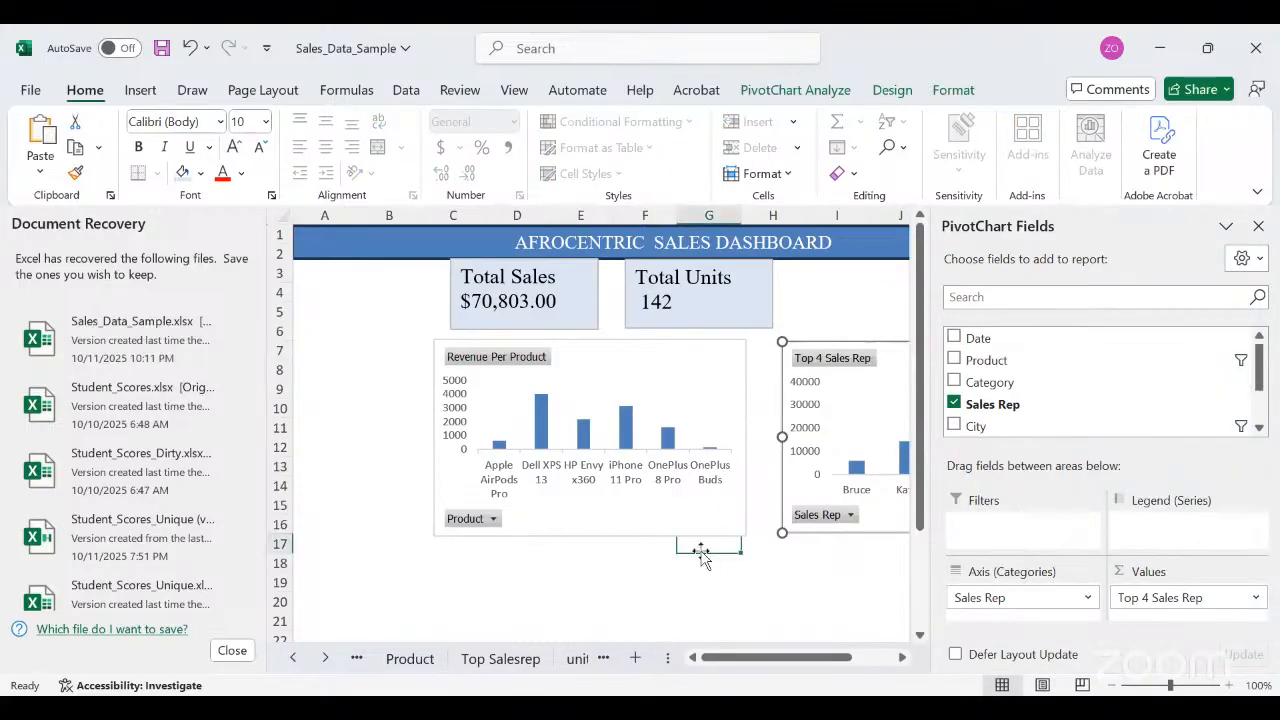
left_click(893, 523)
left_click_drag(883, 522, 876, 530)
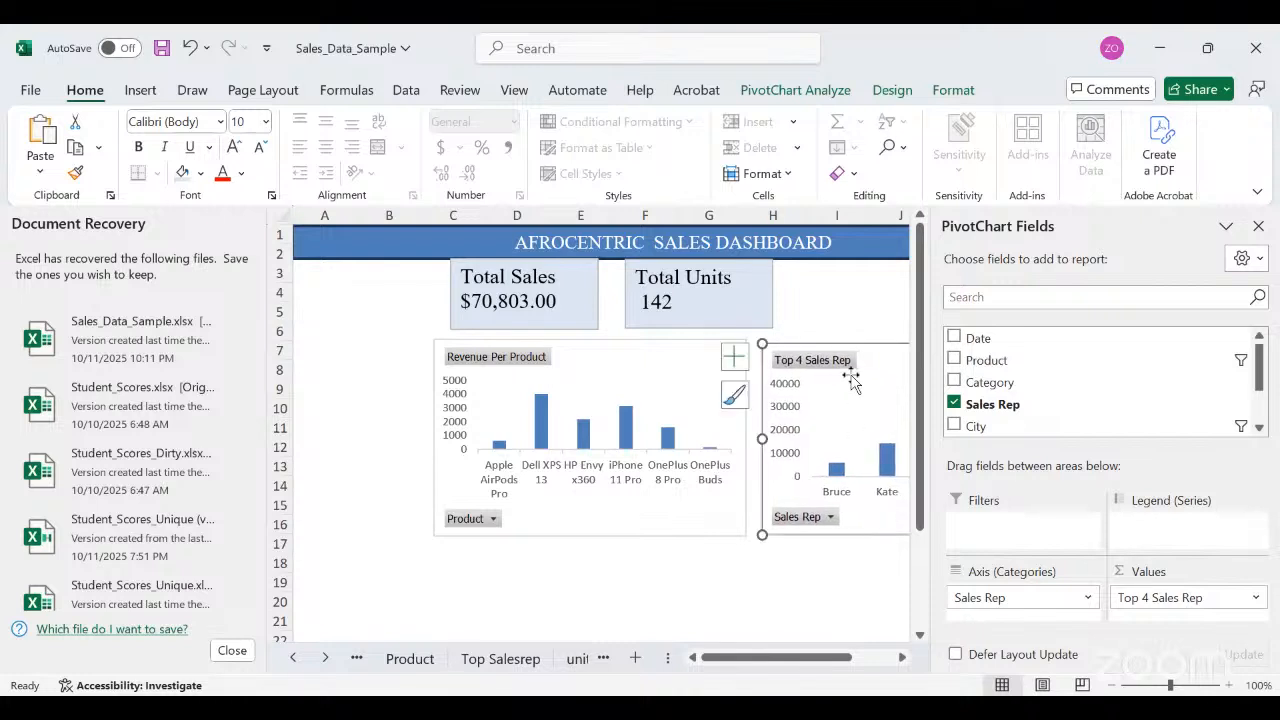
left_click(1259, 224)
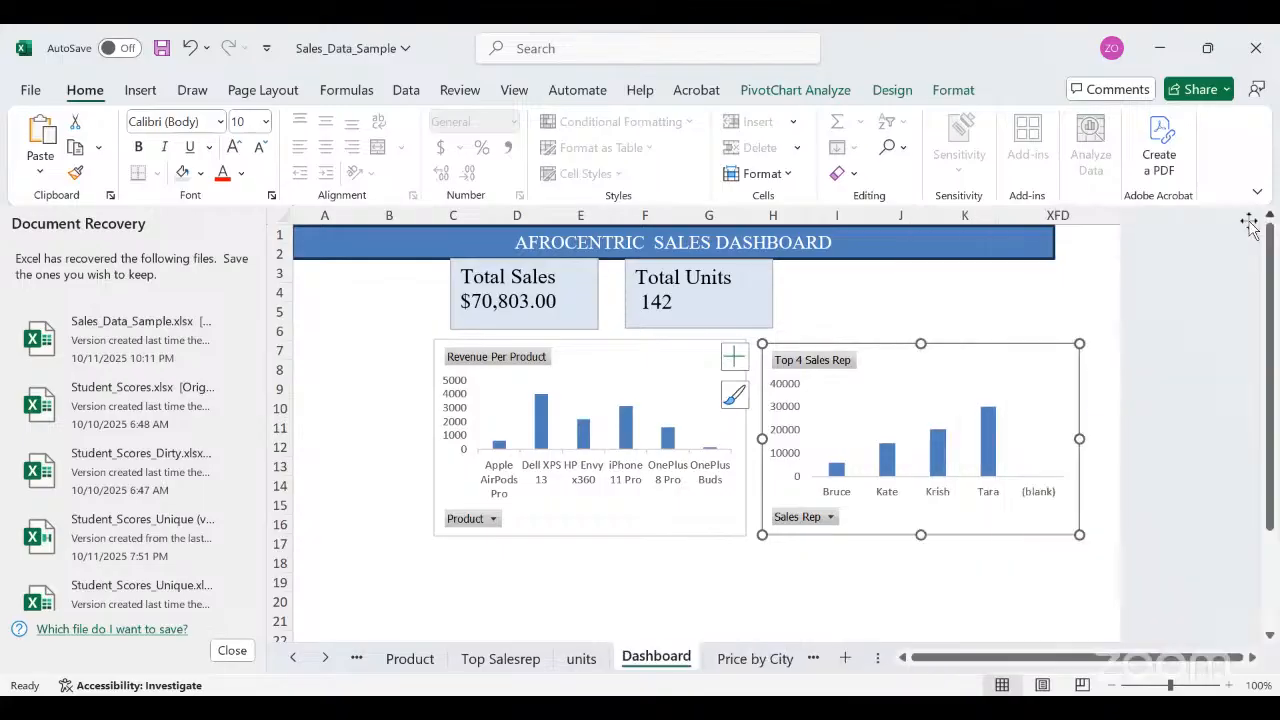
Resize the Top 4 Sales Rep chart to match the height and width of the Revenue Per Product chart beside it.
left_click_drag(922, 340, 921, 342)
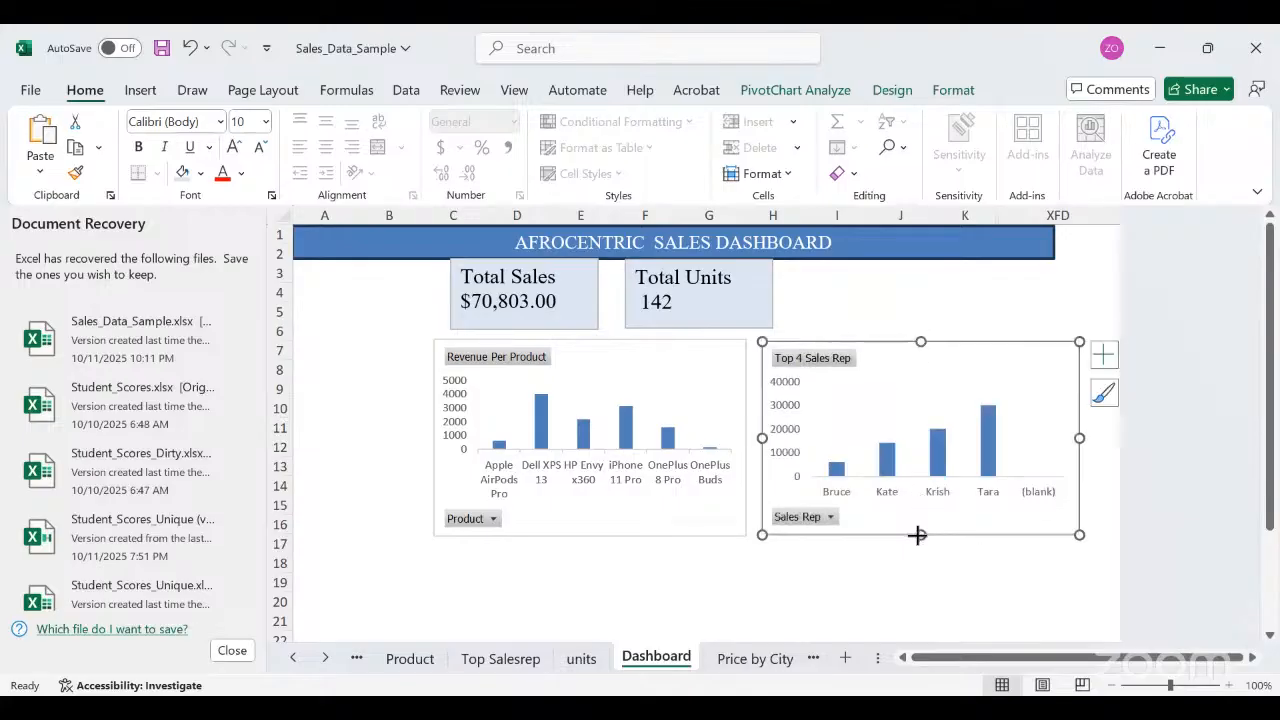
left_click_drag(917, 535, 778, 655)
left_click(688, 560)
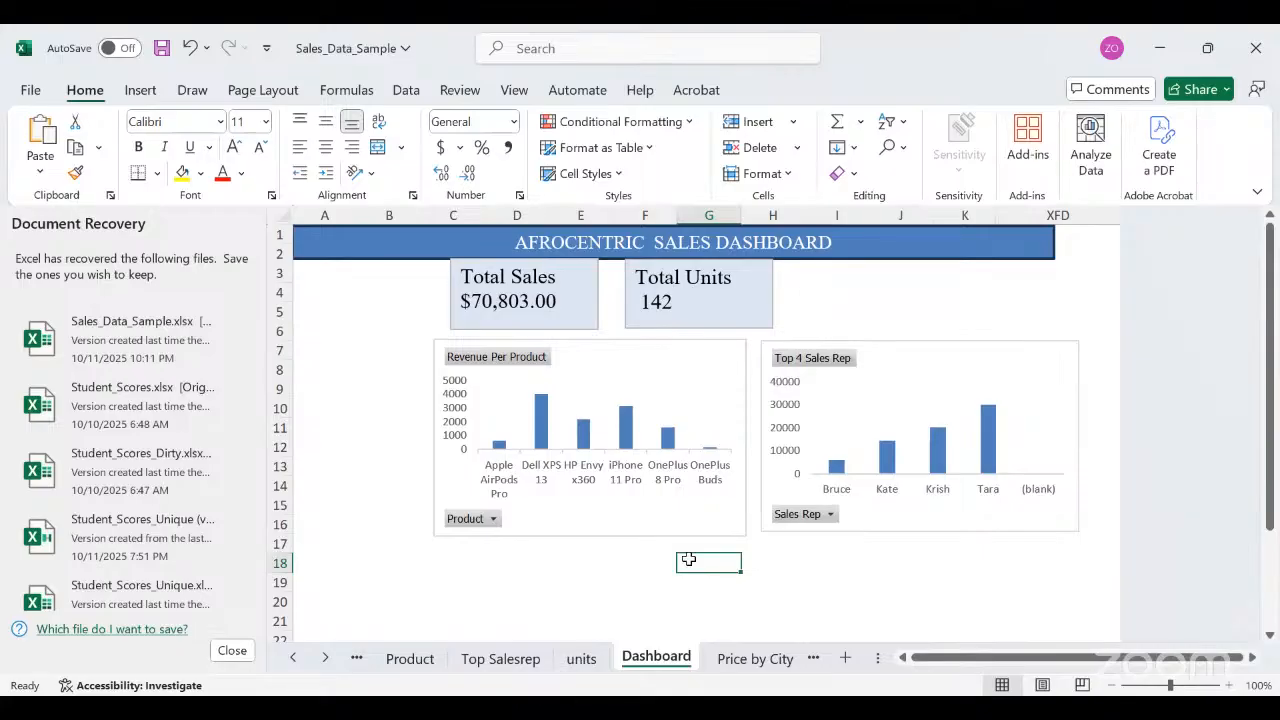
left_click(921, 341)
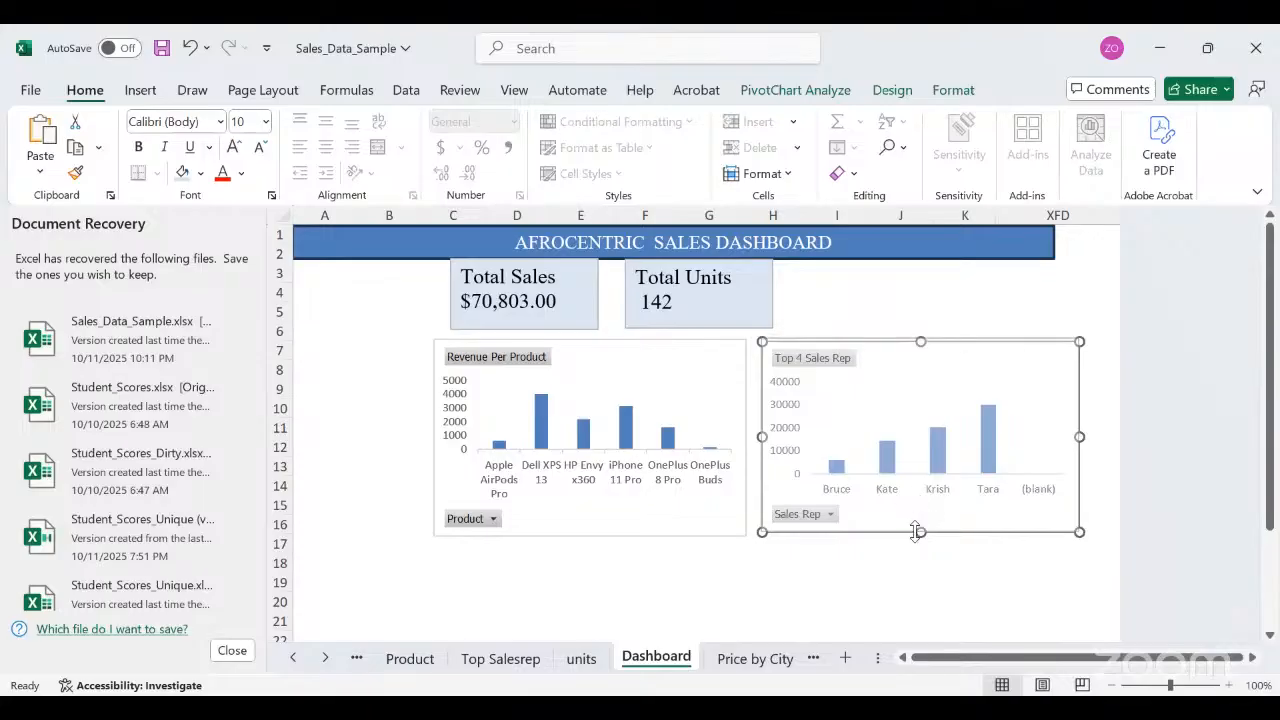
left_click_drag(922, 531, 923, 536)
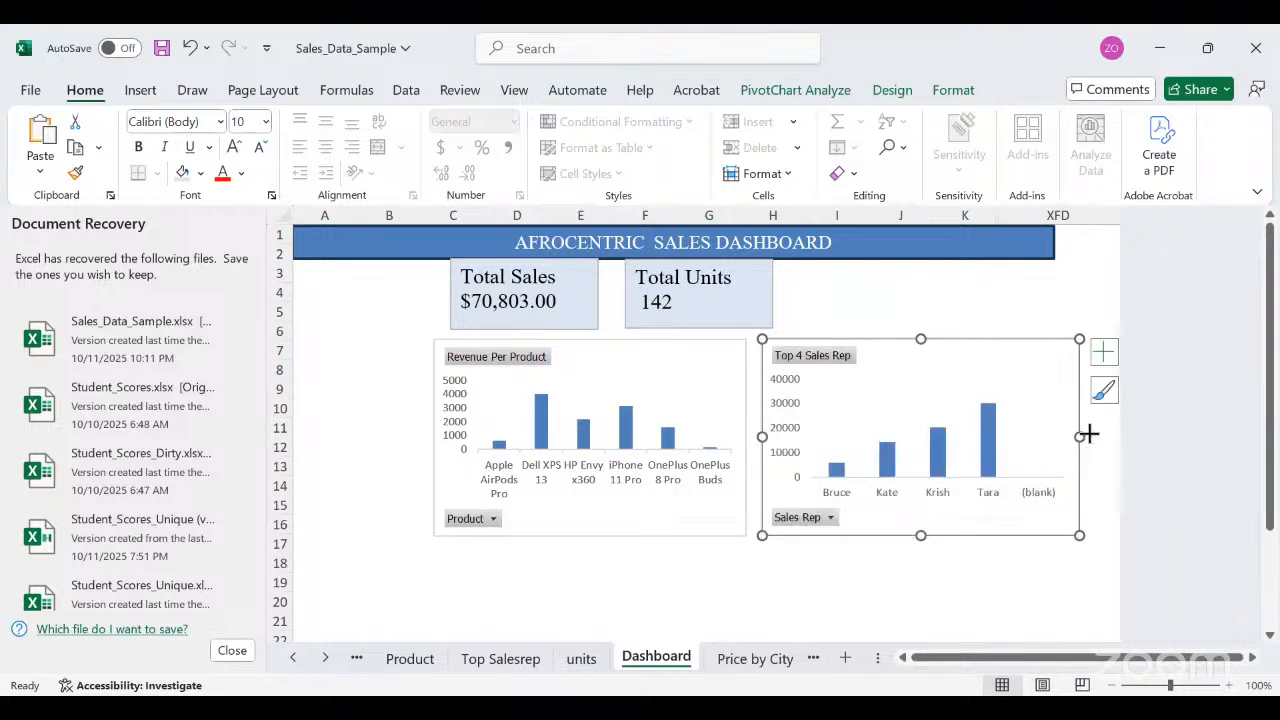
left_click_drag(1088, 433, 1091, 436)
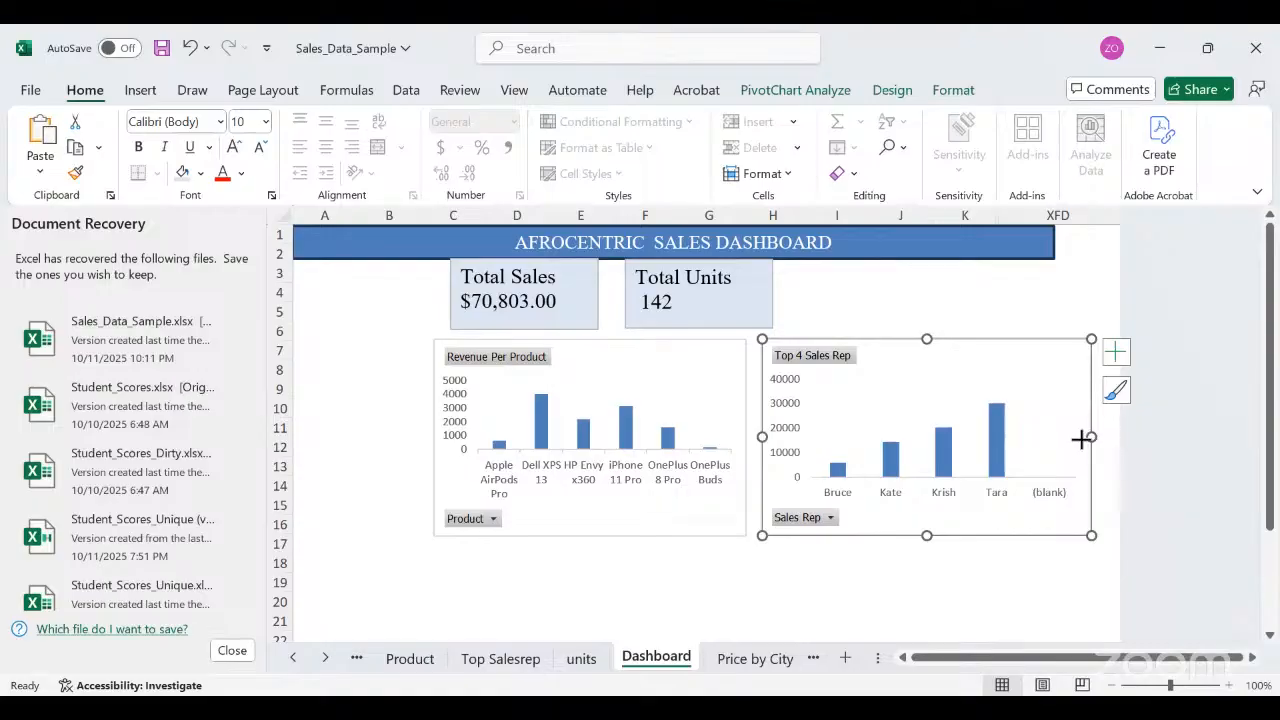
left_click_drag(1081, 438, 1074, 438)
left_click(915, 603)
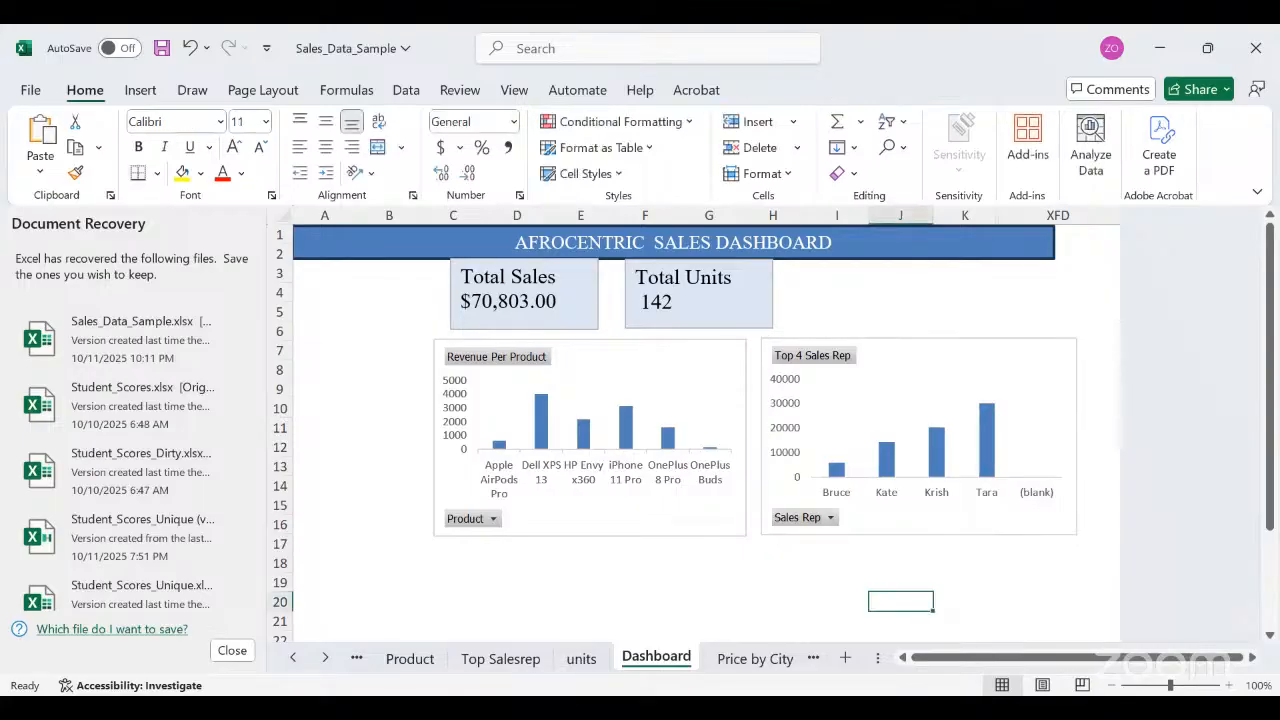
Widen the Revenue Per Product chart slightly toward the Top 4 Sales Rep chart, then deselect it.
left_click(826, 706)
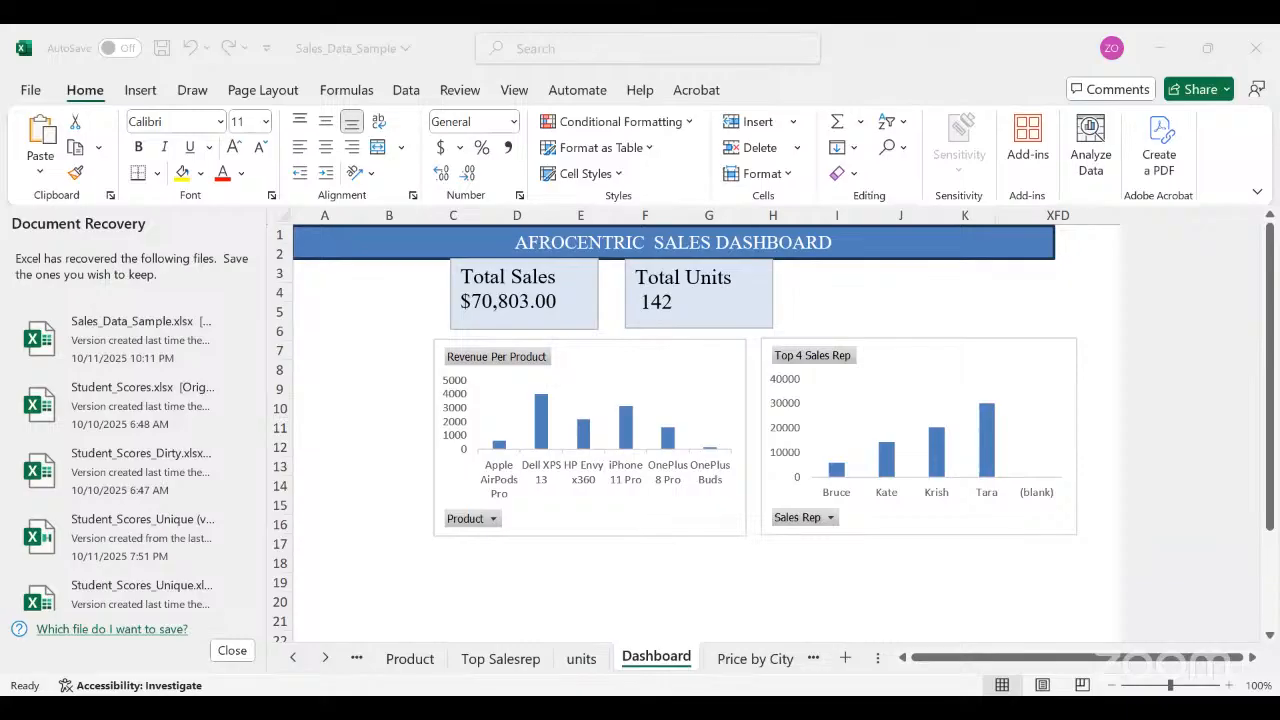
left_click(738, 530)
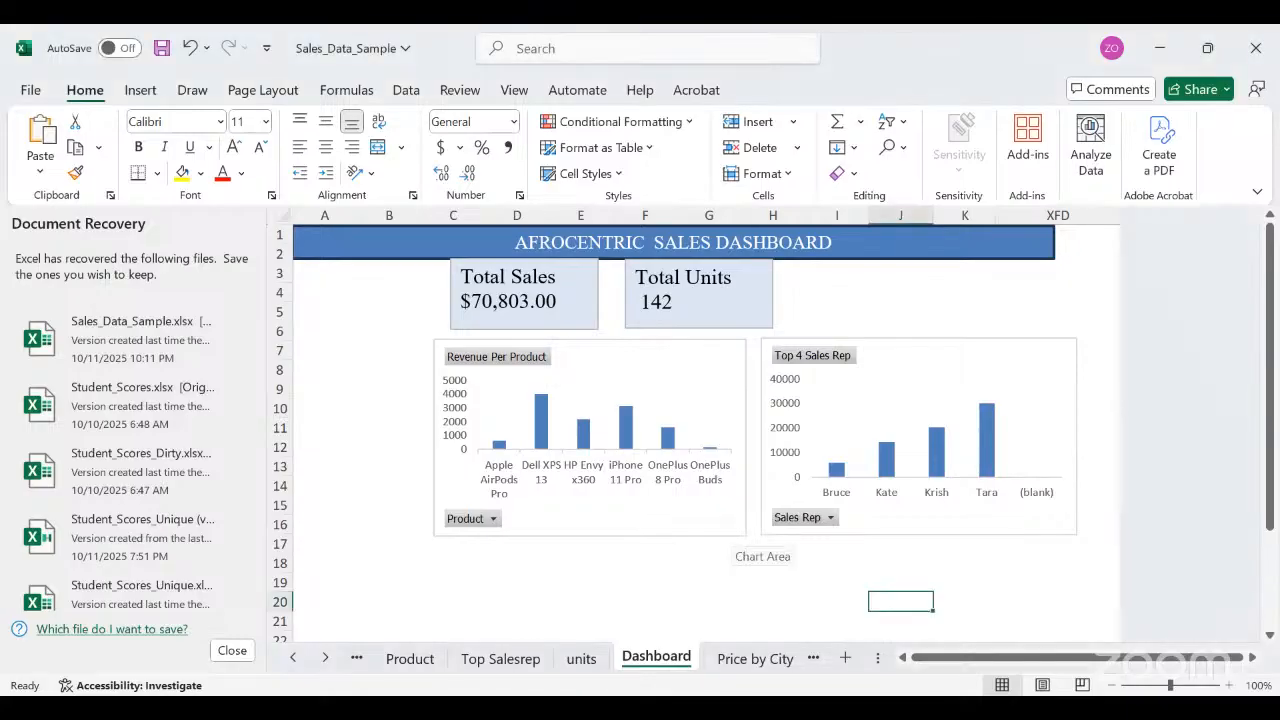
left_click(746, 438)
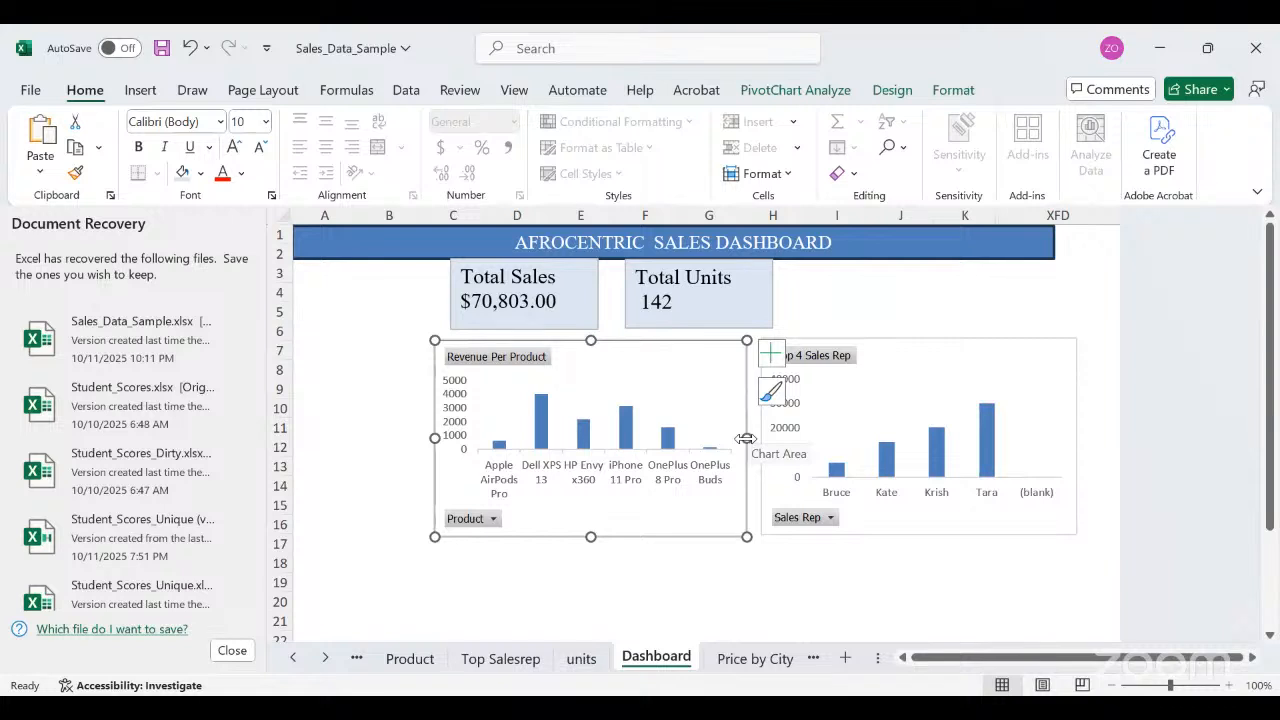
left_click_drag(746, 438, 749, 438)
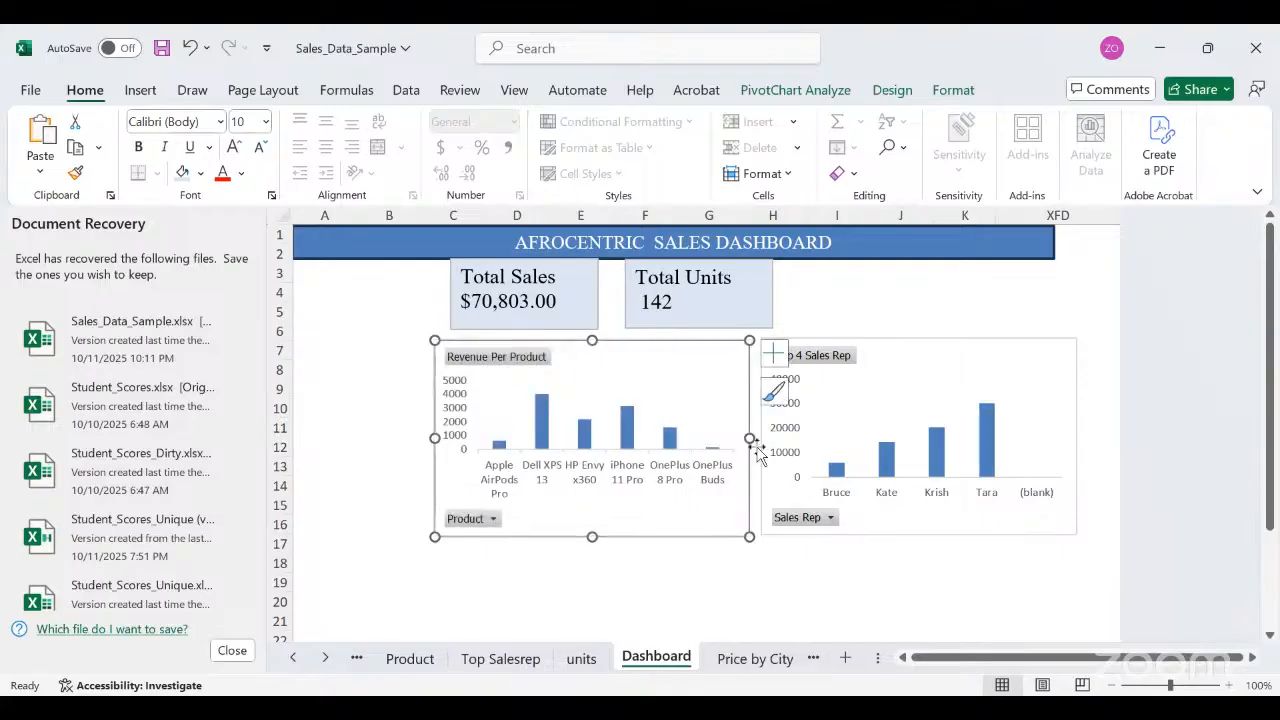
left_click(841, 532)
key("Escape")
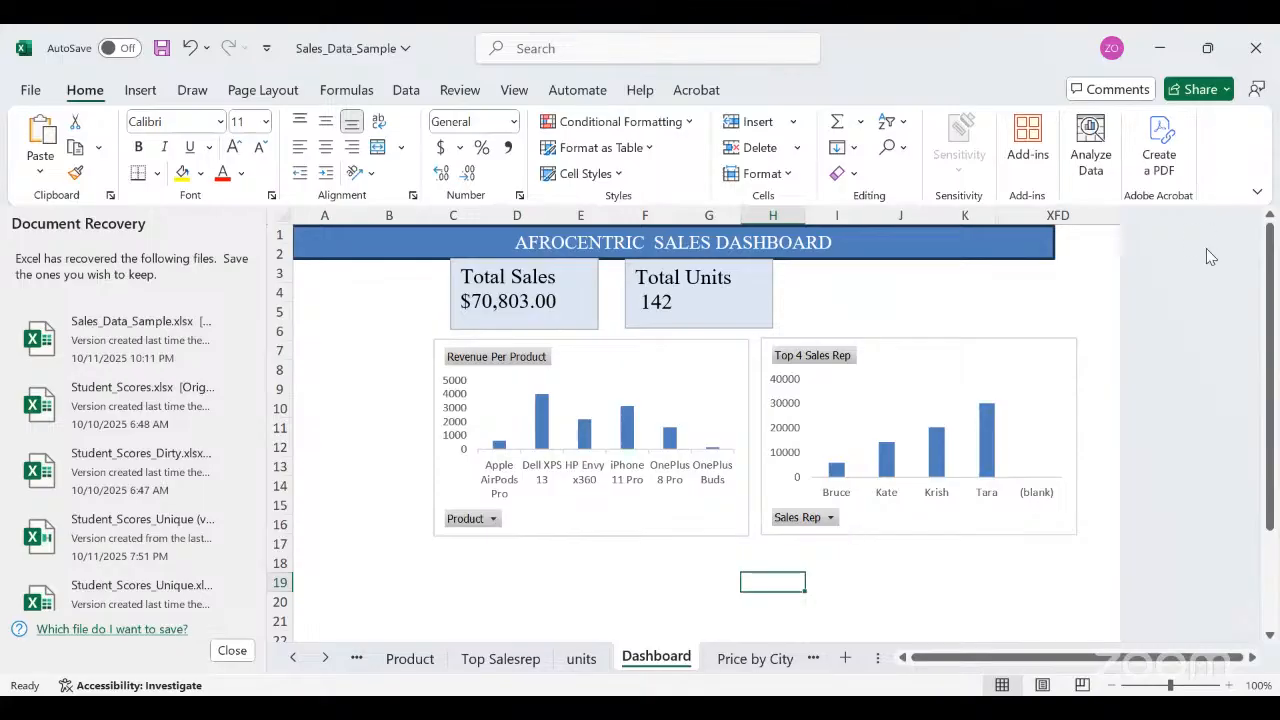
Open the Price by City sheet and select its pie chart to examine it.
left_click(605, 597)
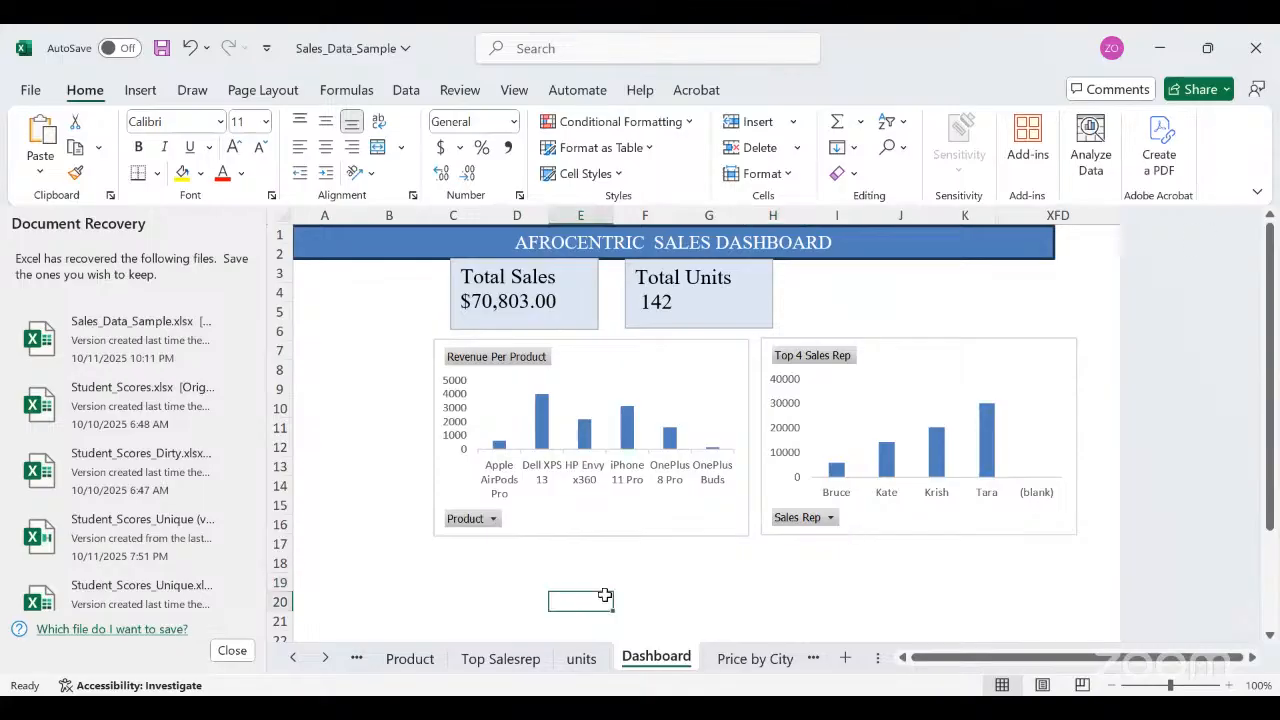
left_click(1140, 286)
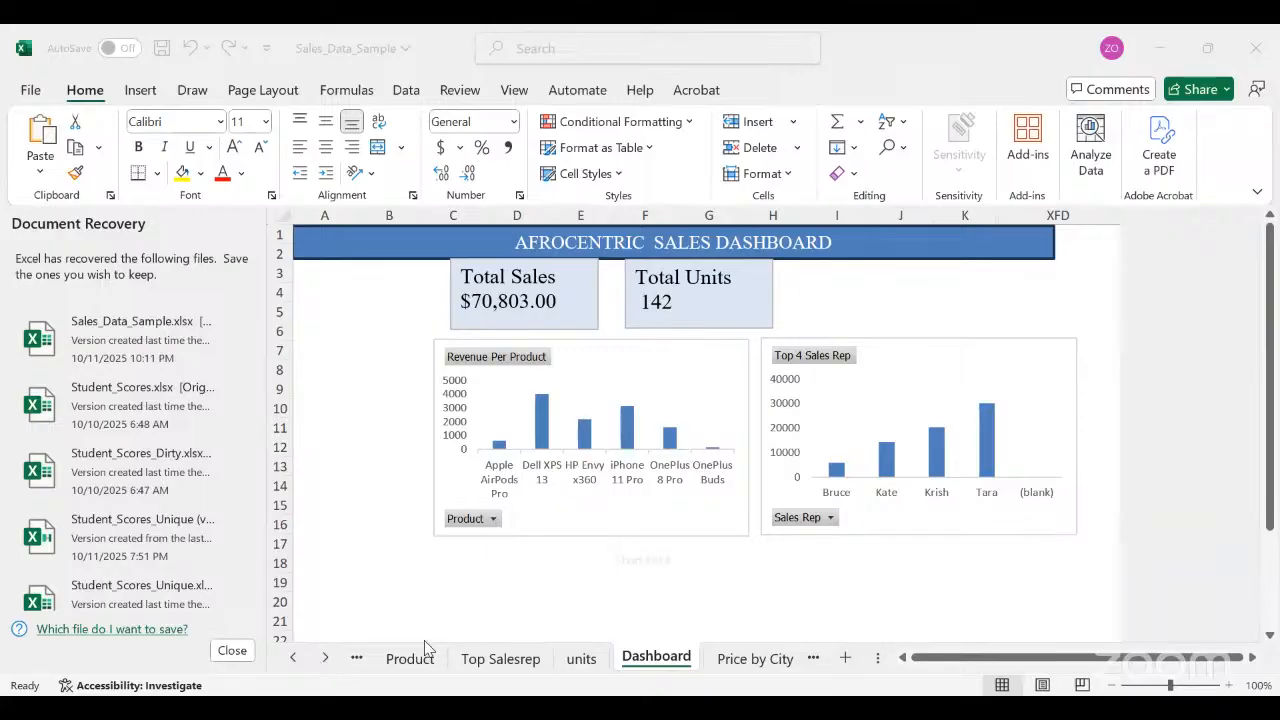
left_click(325, 658)
left_click(325, 658)
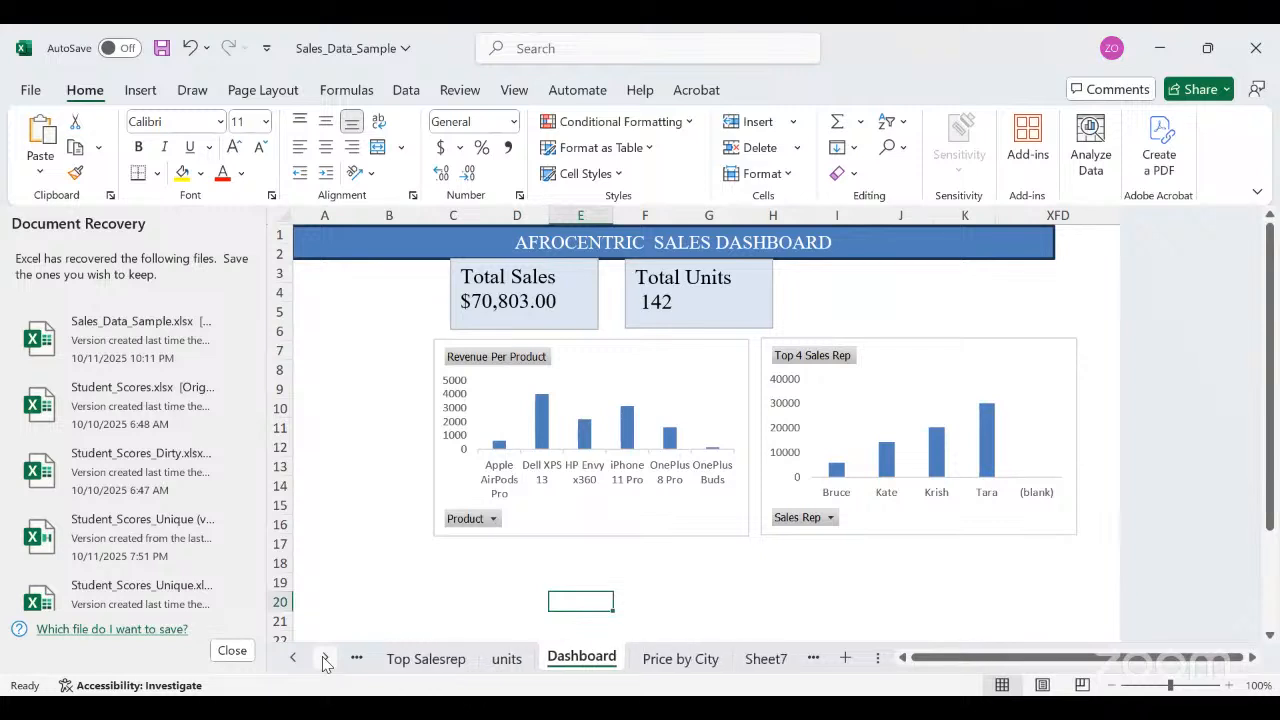
left_click(325, 658)
left_click(325, 658)
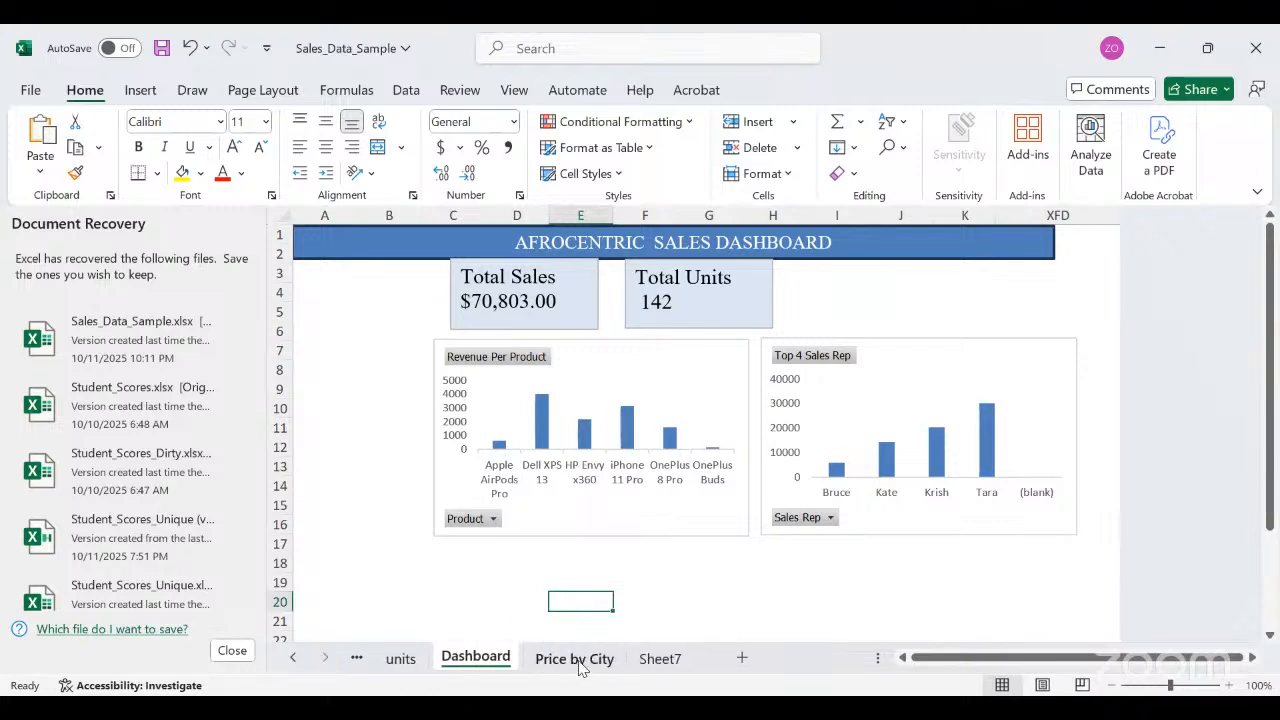
left_click(580, 660)
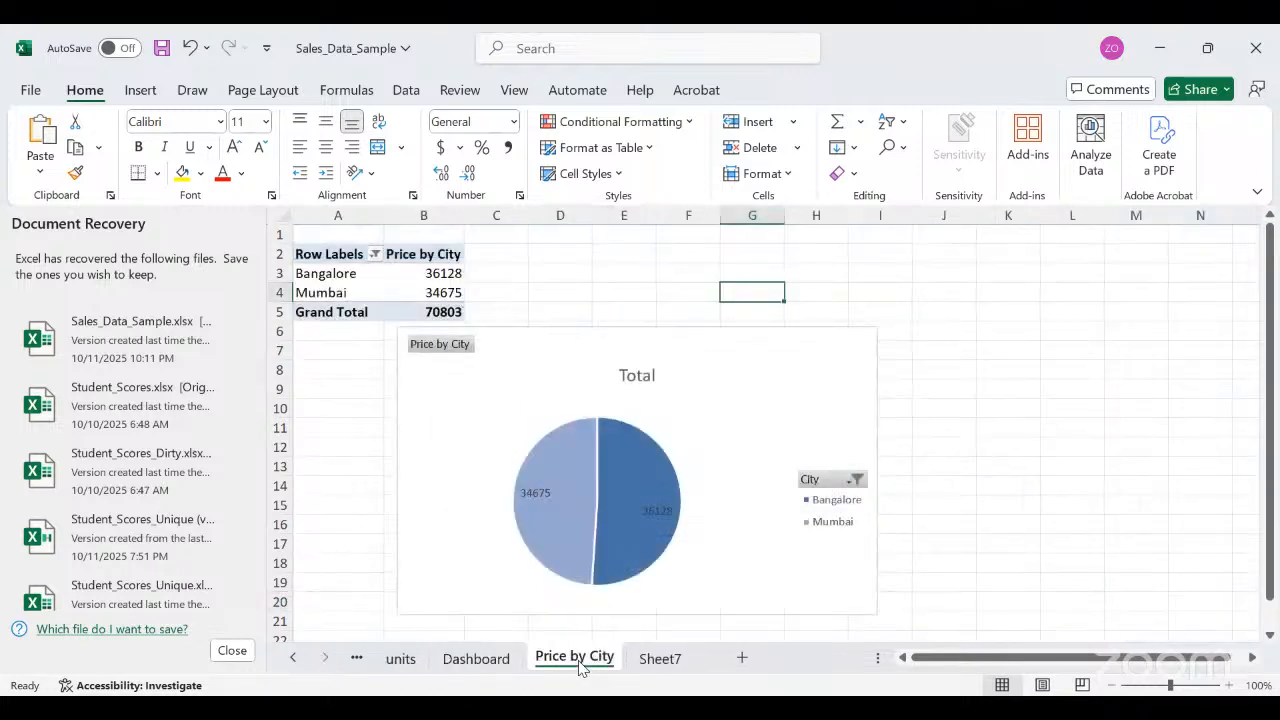
left_click(695, 497)
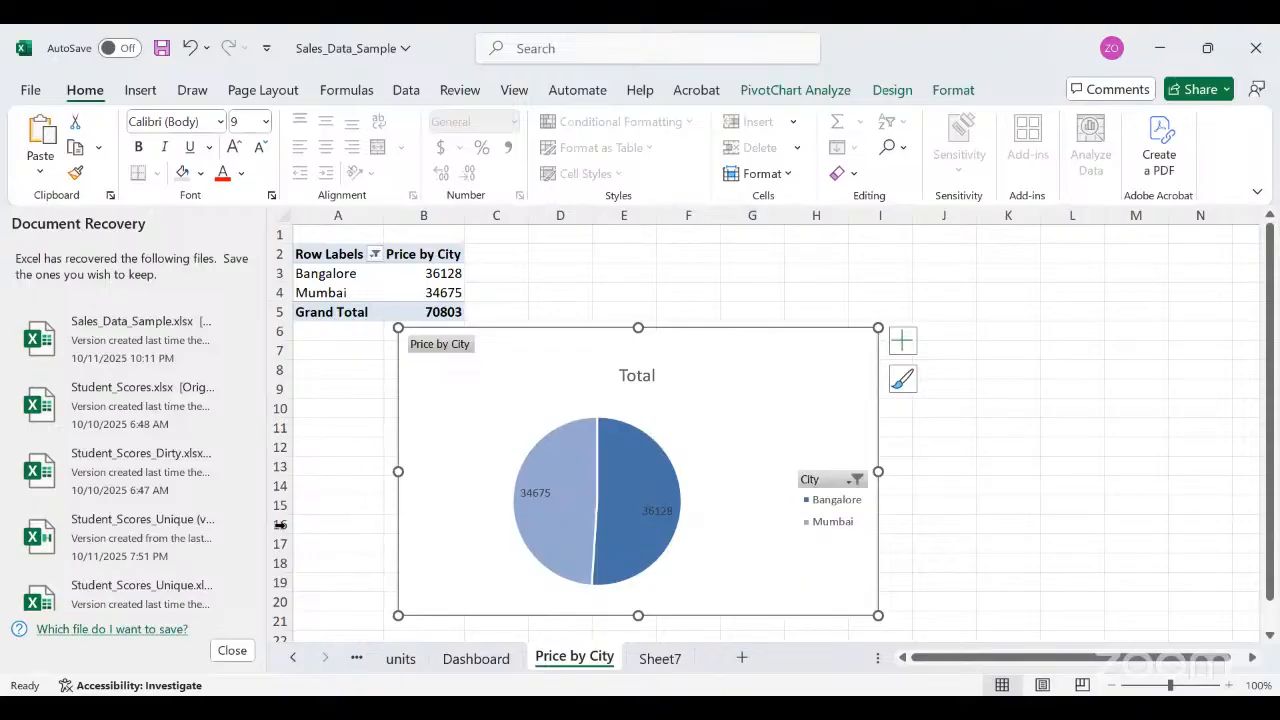
Return to the Sales Data sheet.
left_click(292, 660)
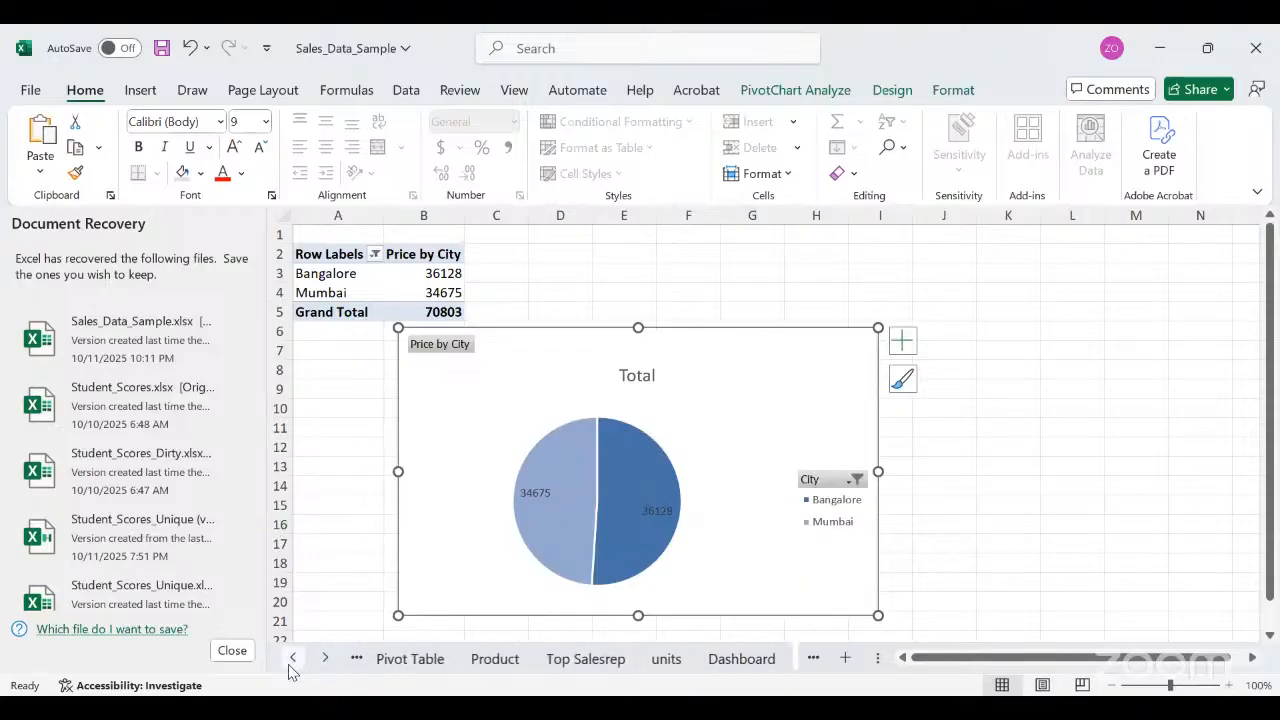
left_click(292, 660)
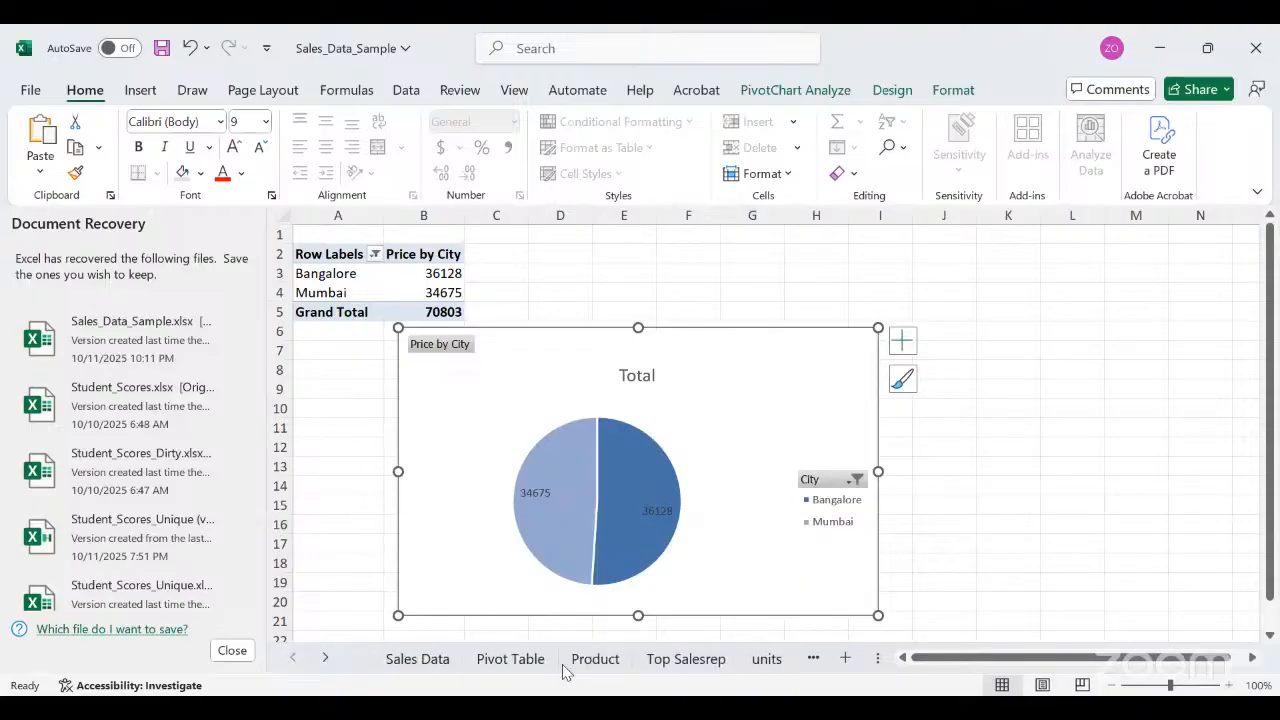
left_click(425, 660)
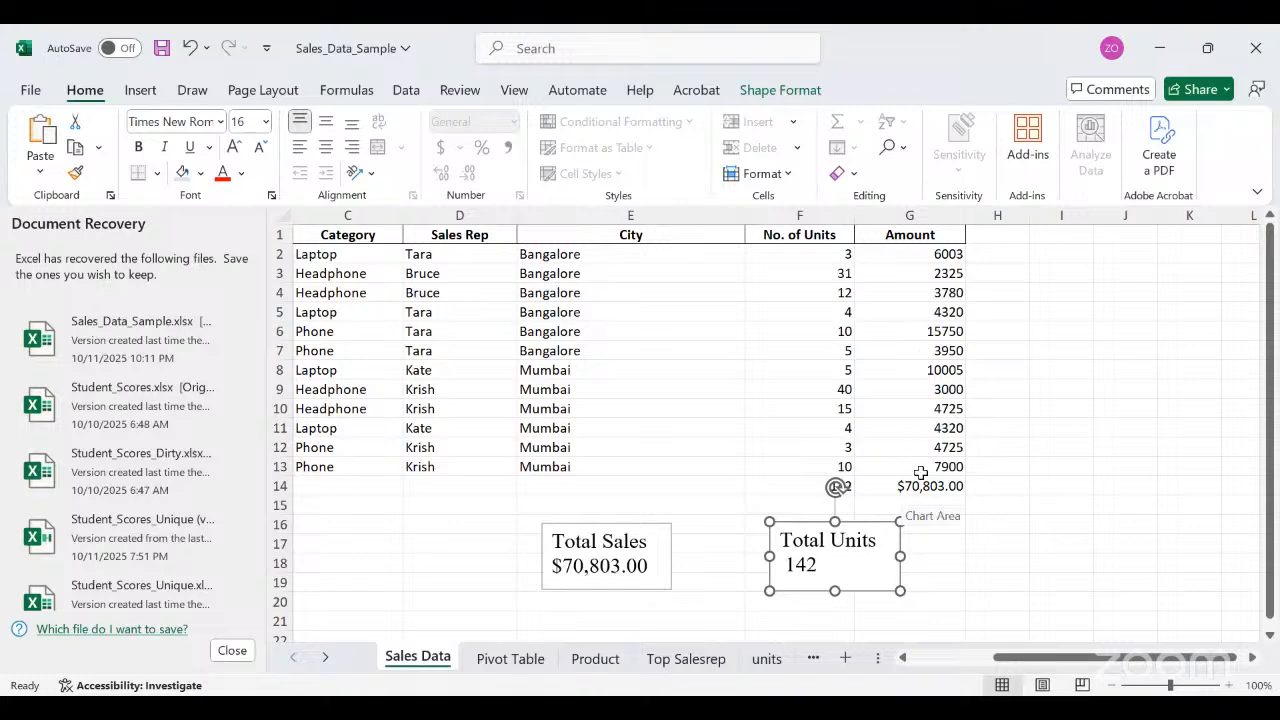
Format the Amount column from the header through row 13 as Currency with 2 decimal places, no symbol and red negative numbers.
left_click_drag(915, 255, 922, 471)
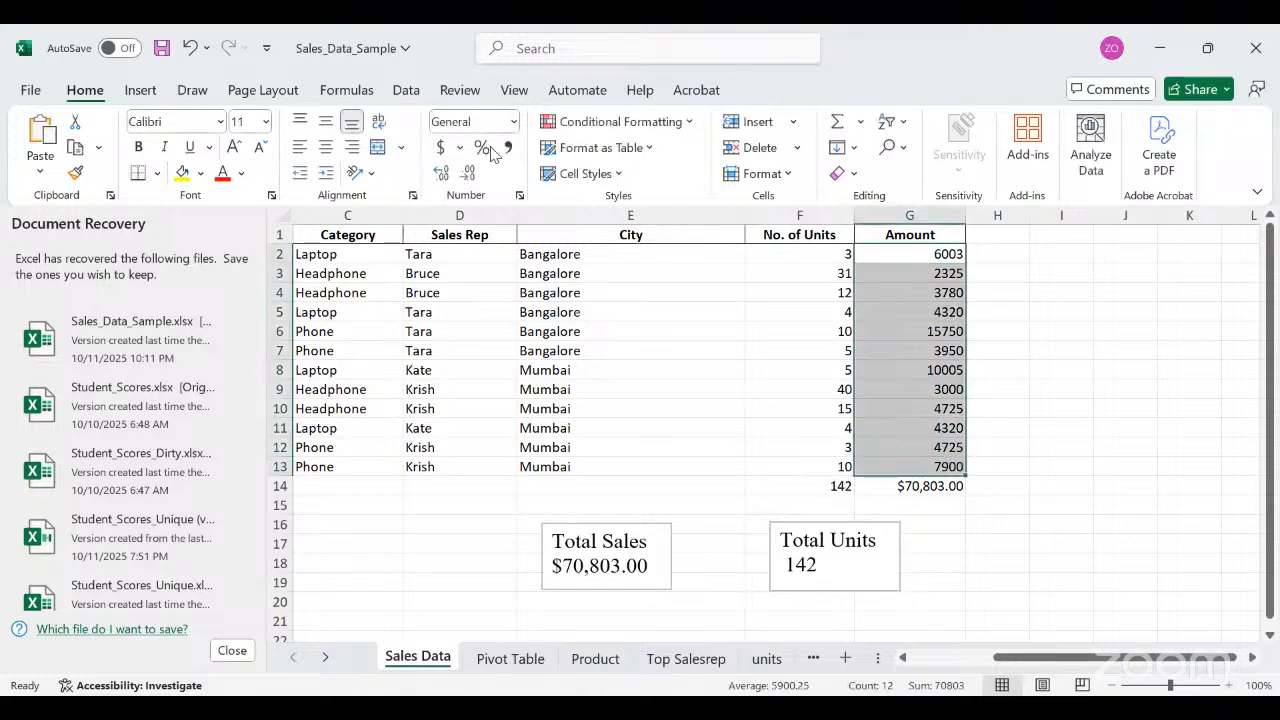
left_click(886, 232)
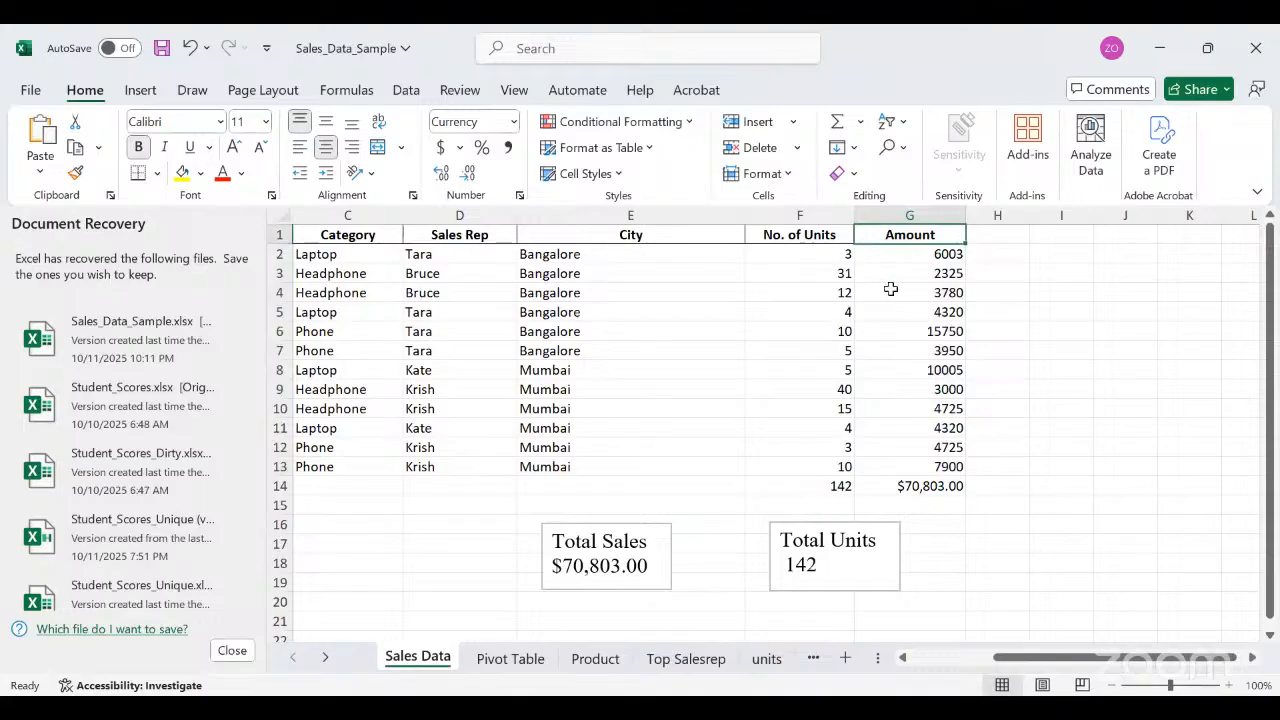
left_click_drag(888, 256, 948, 466)
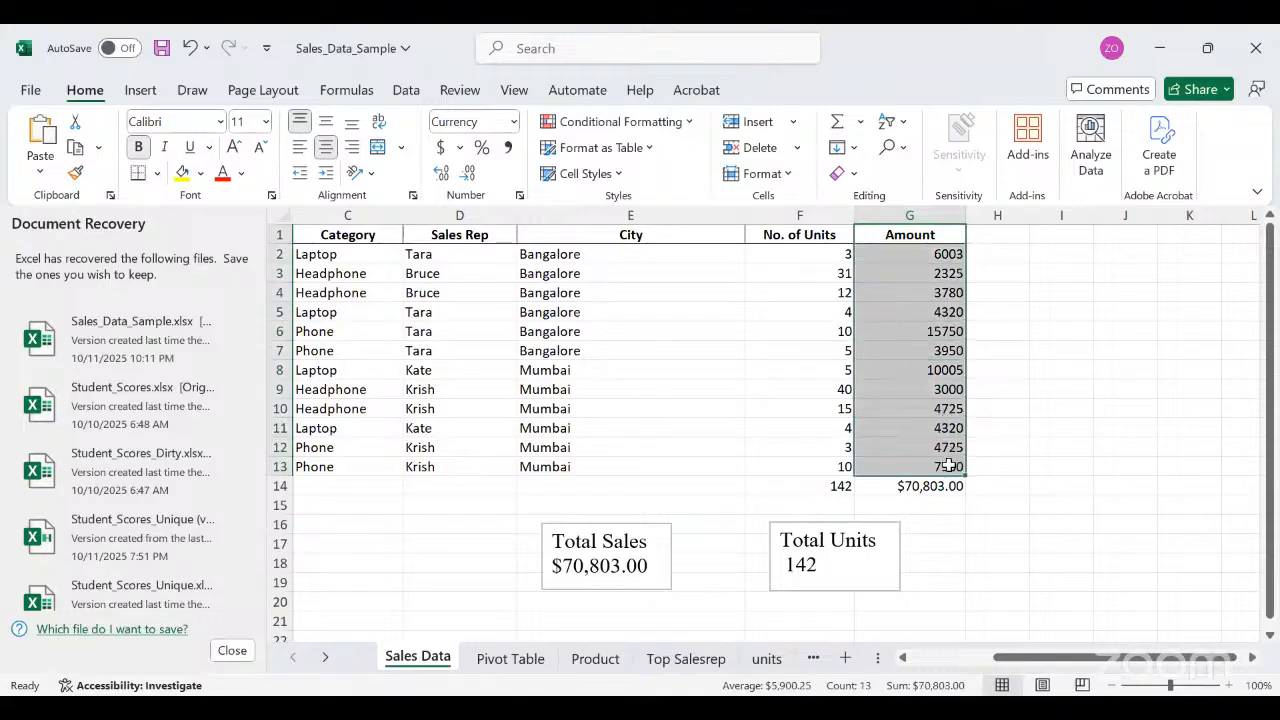
left_click(520, 196)
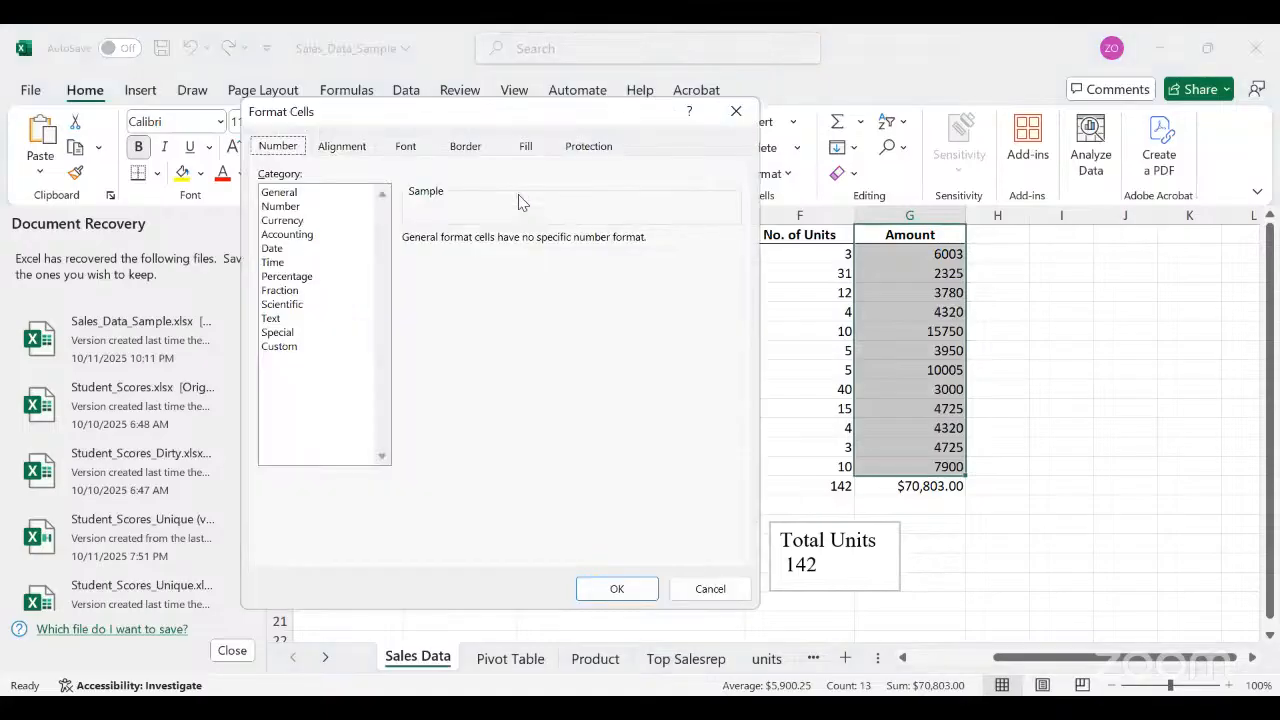
left_click(300, 207)
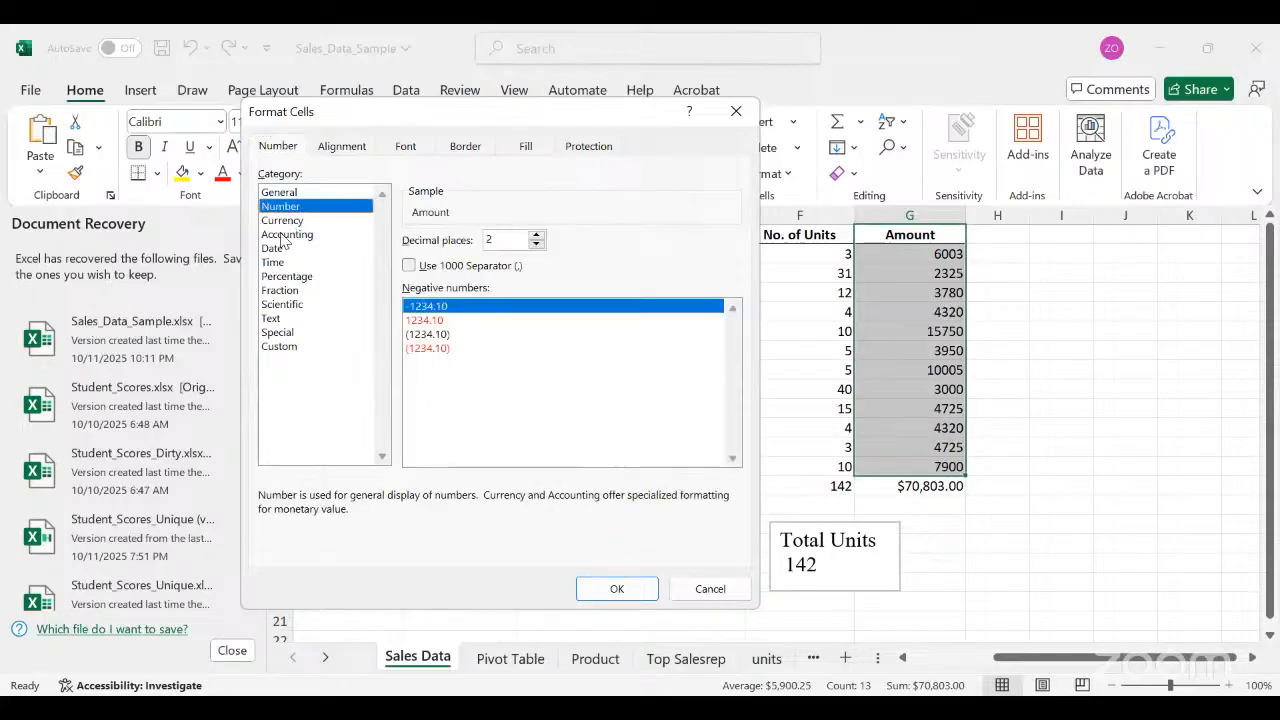
left_click(284, 221)
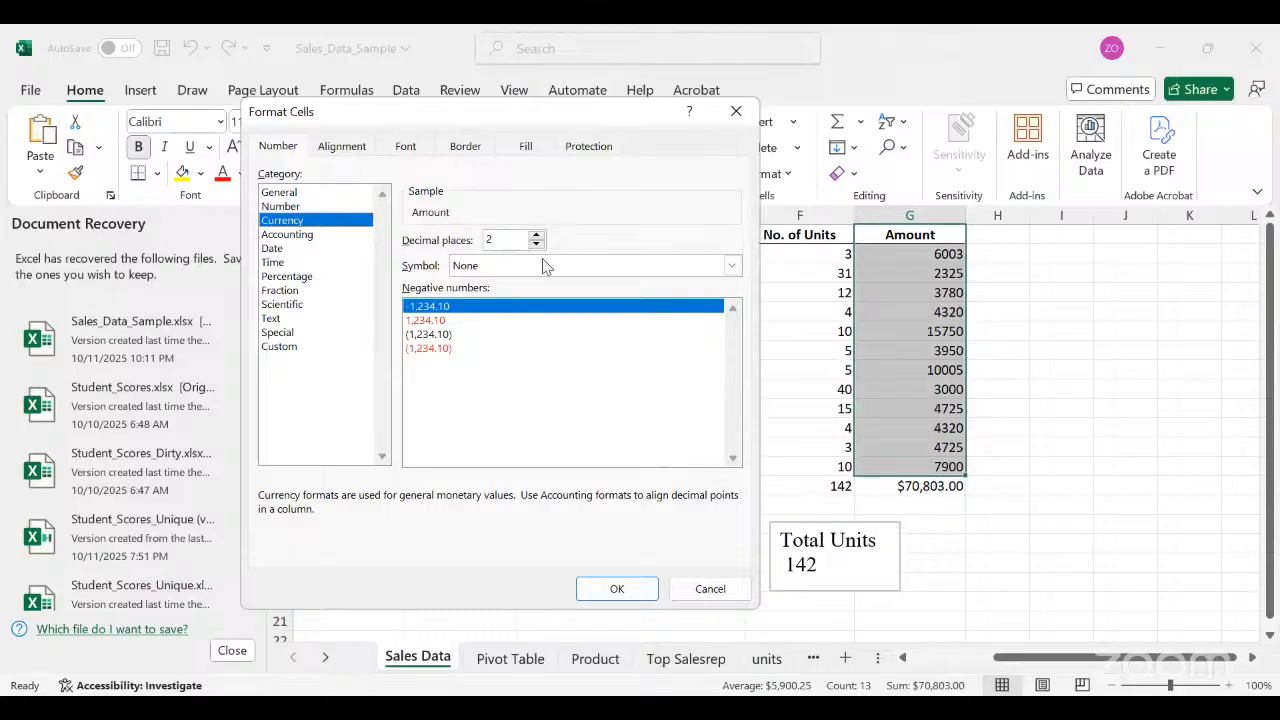
left_click(428, 321)
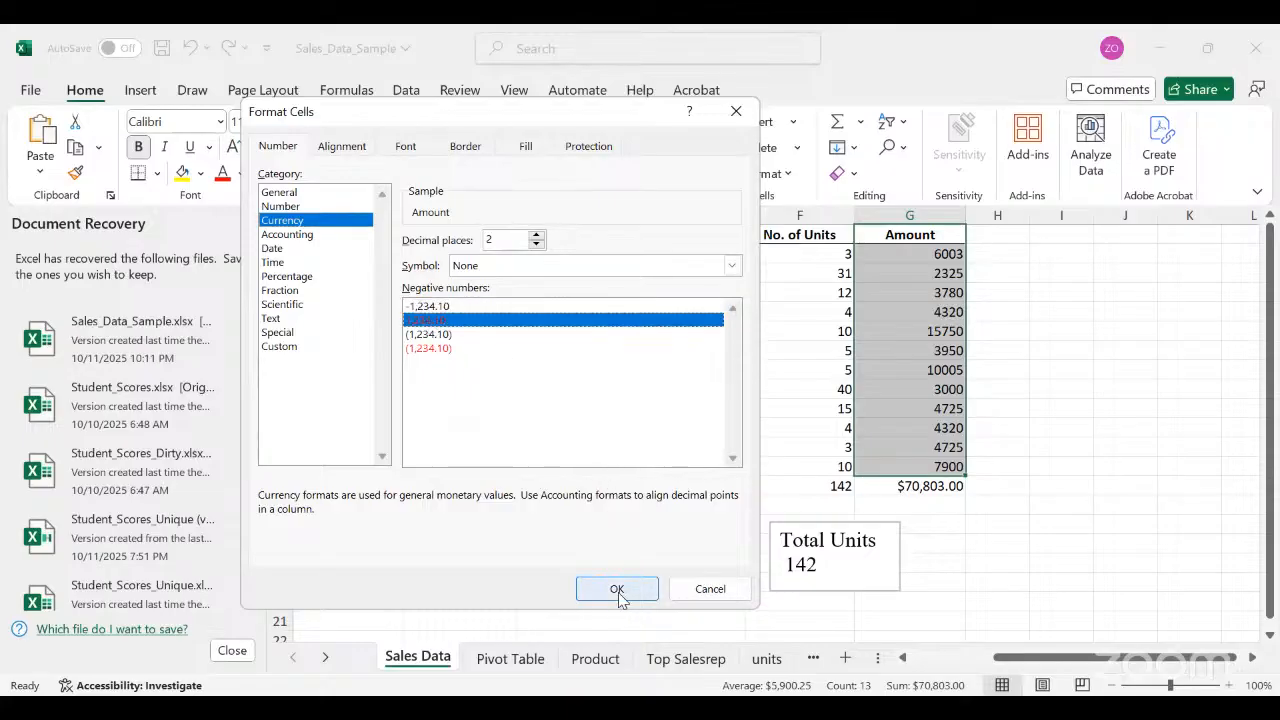
left_click(617, 590)
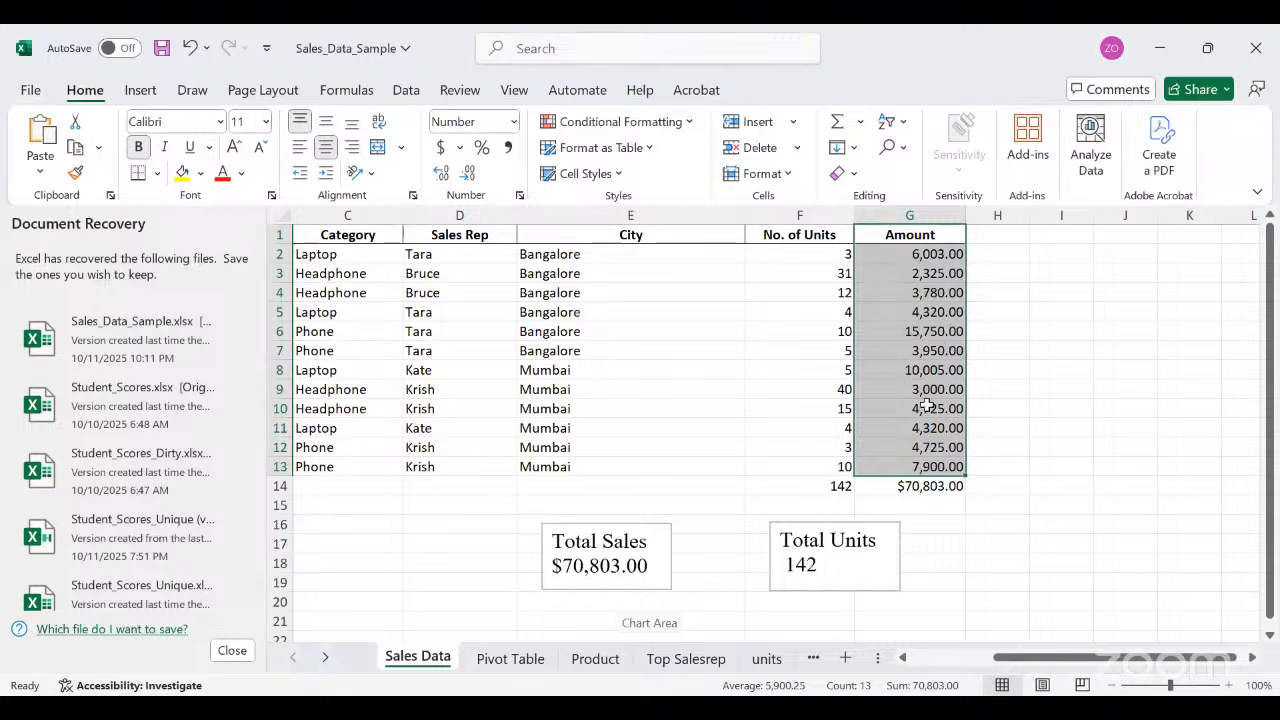
left_click(1011, 435)
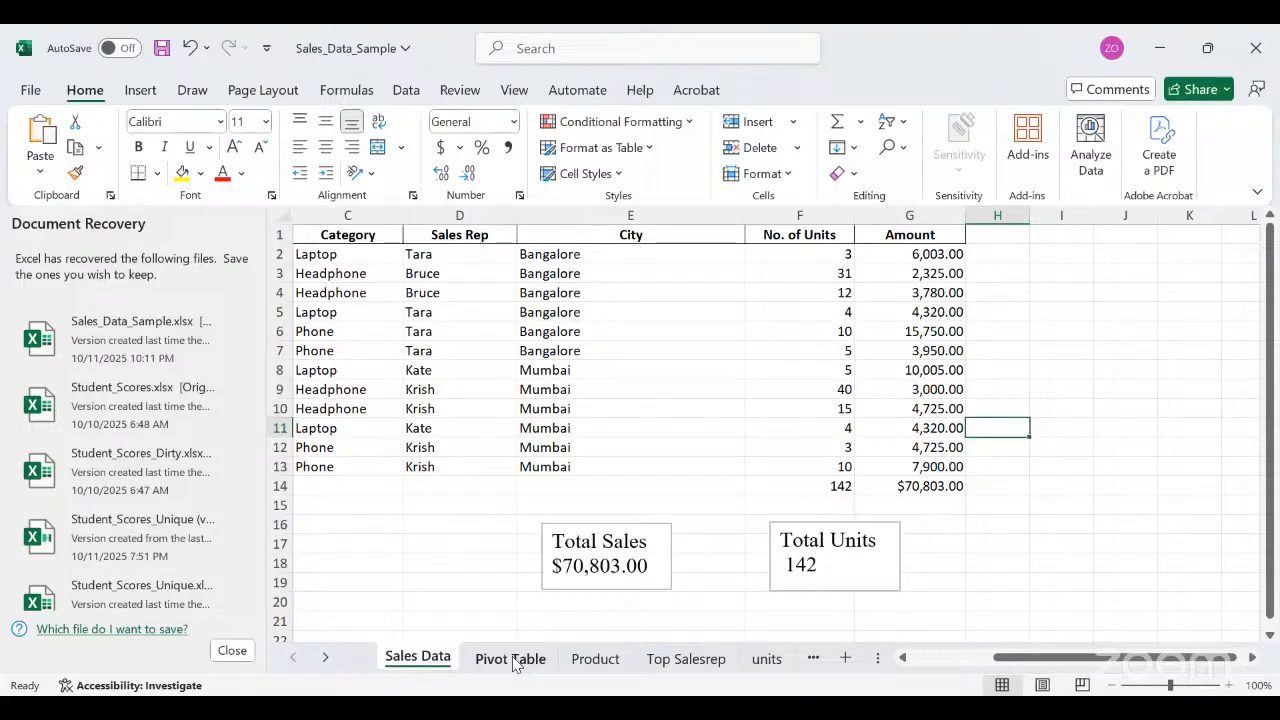
Open the Product sheet and copy its Revenue Per Product chart.
left_click(595, 658)
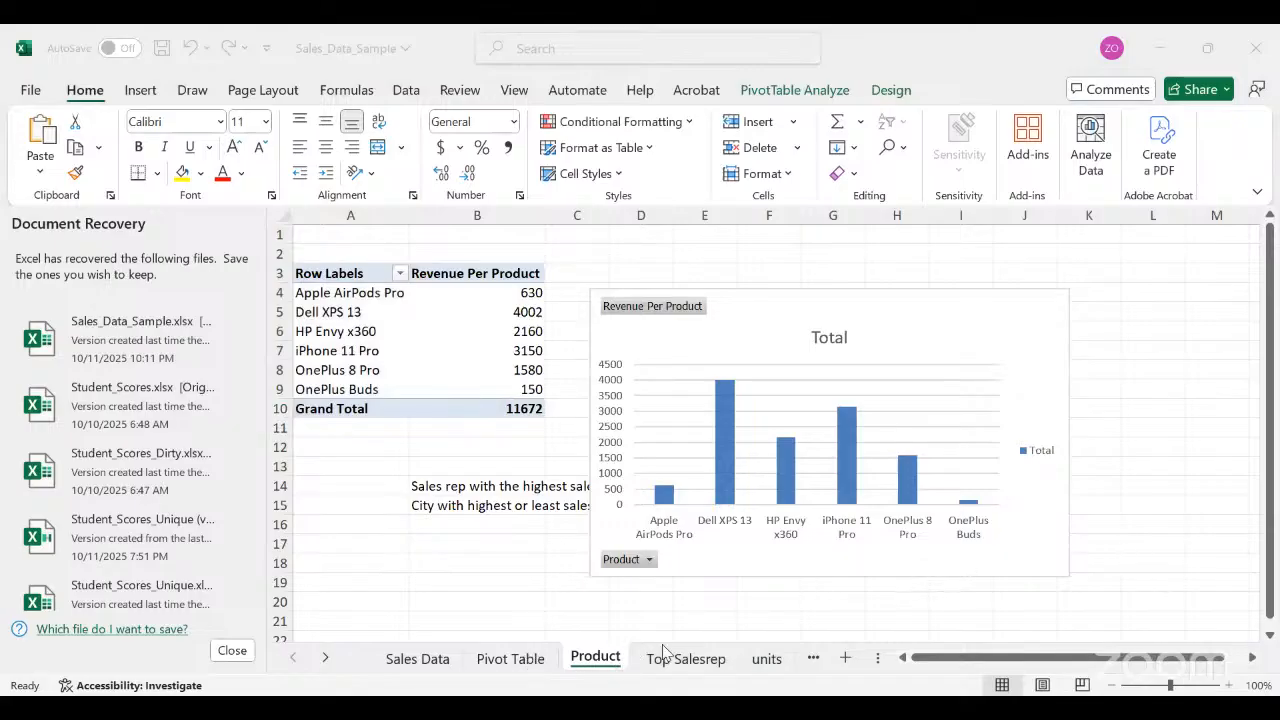
left_click(968, 558)
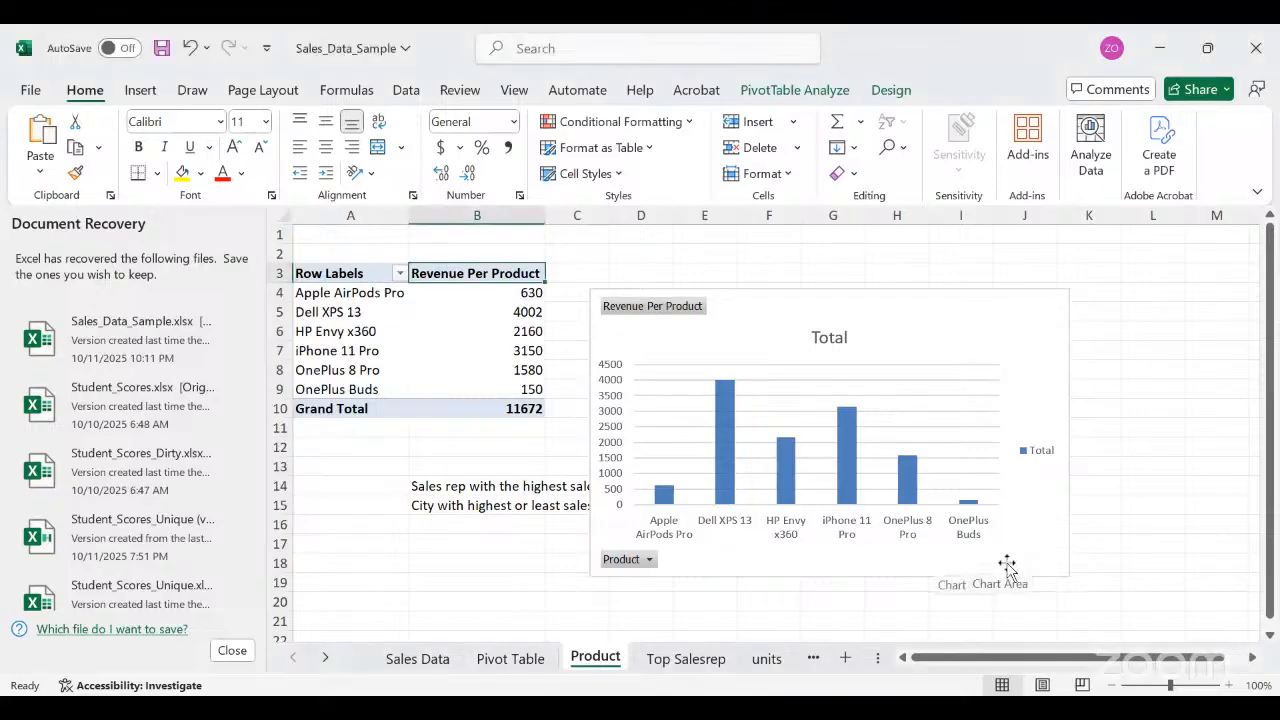
left_click(1007, 567)
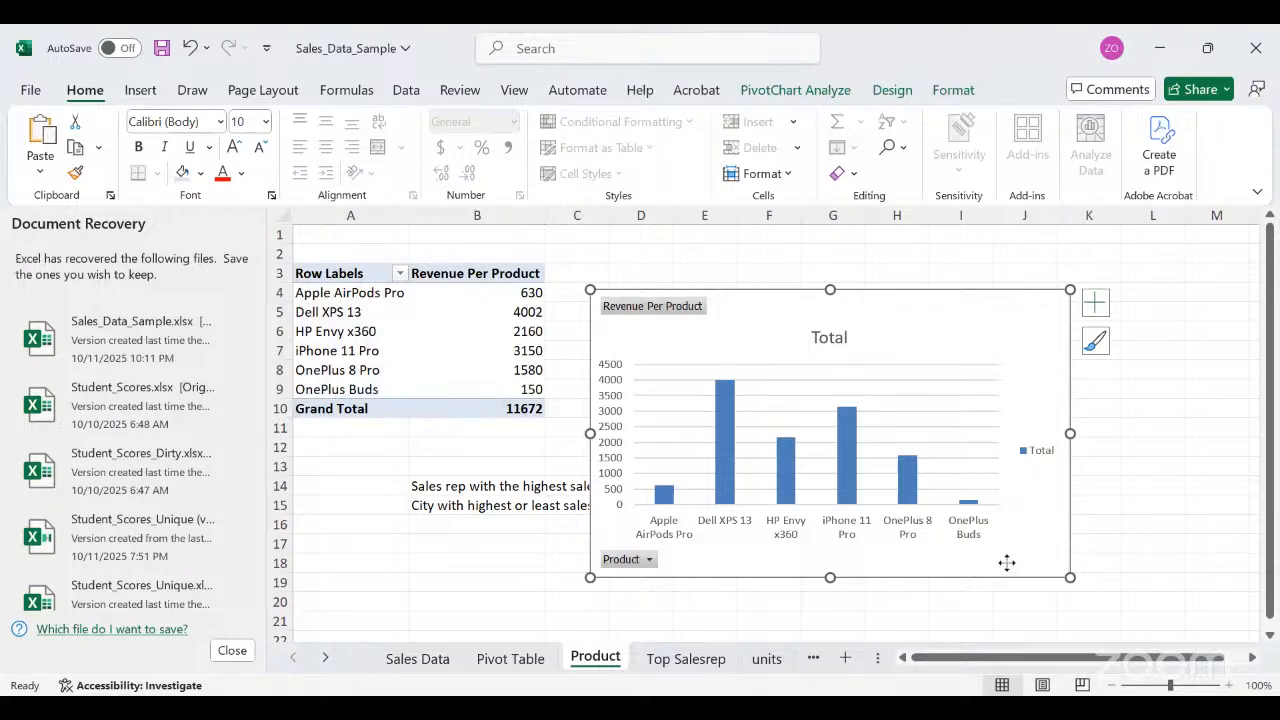
right_click(1007, 563)
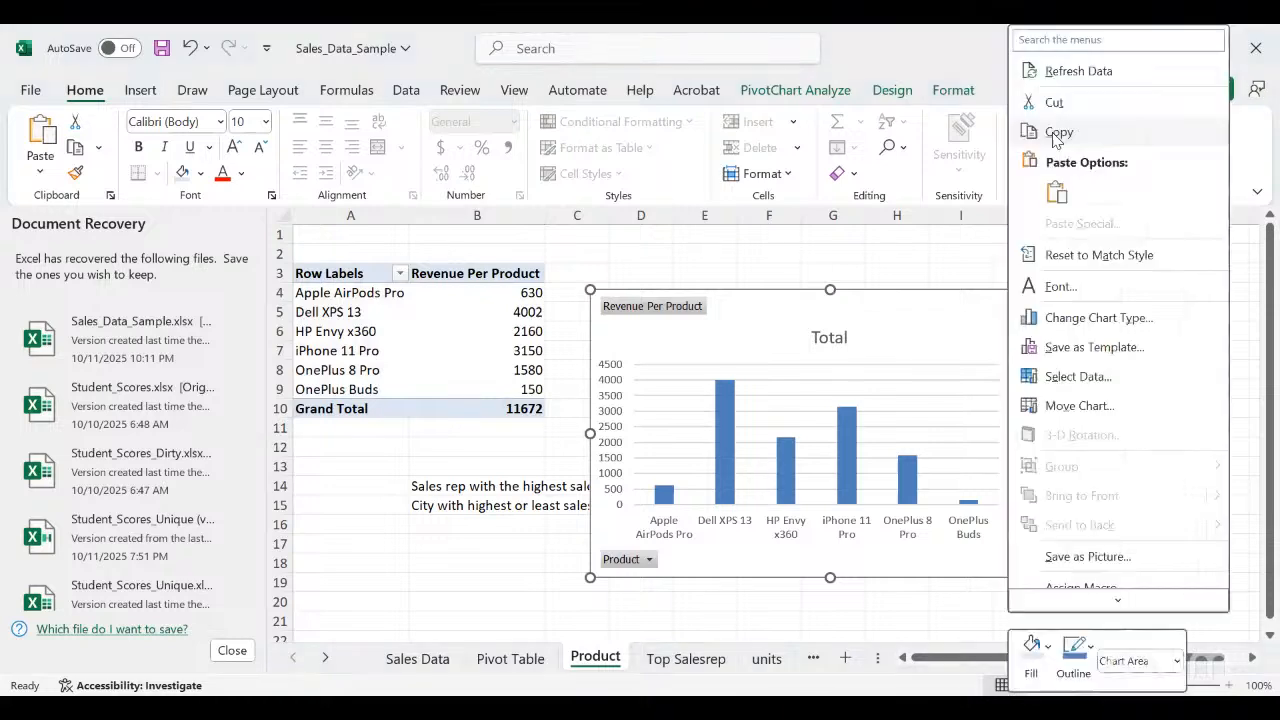
Paste the copied chart into the Dashboard sheet at cell D19, below the existing charts.
left_click(327, 662)
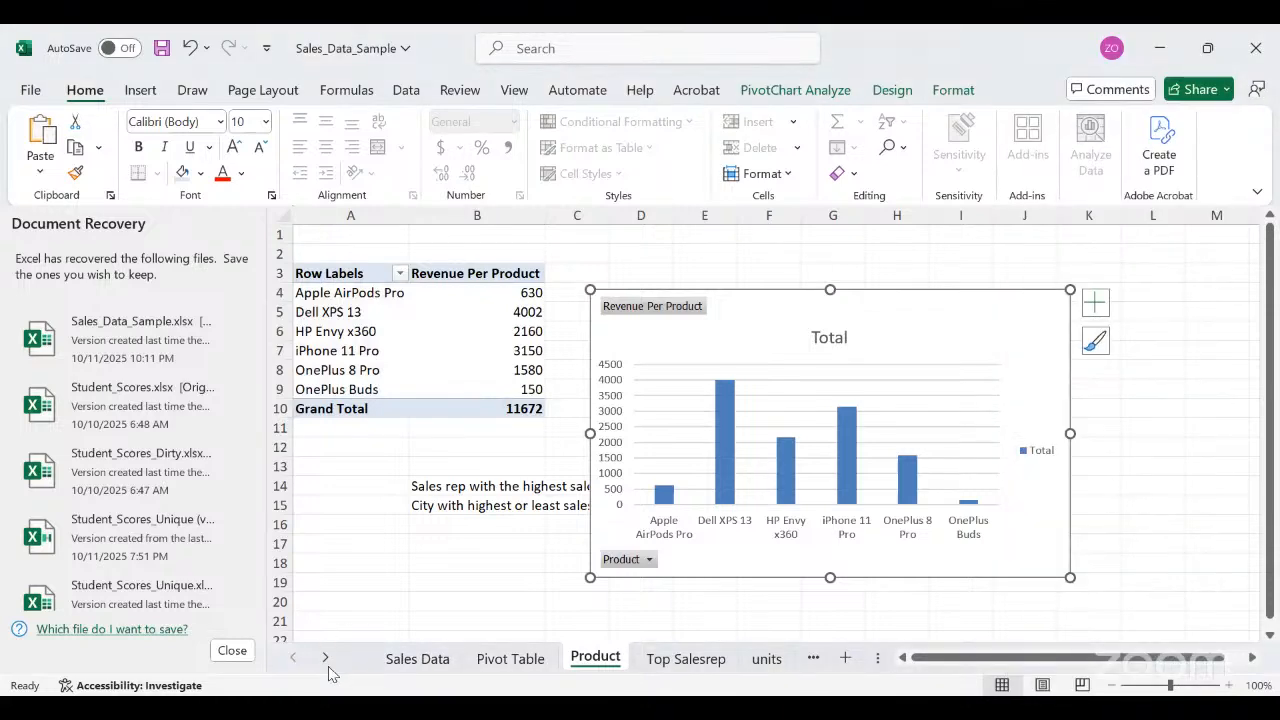
left_click(326, 665)
left_click(326, 663)
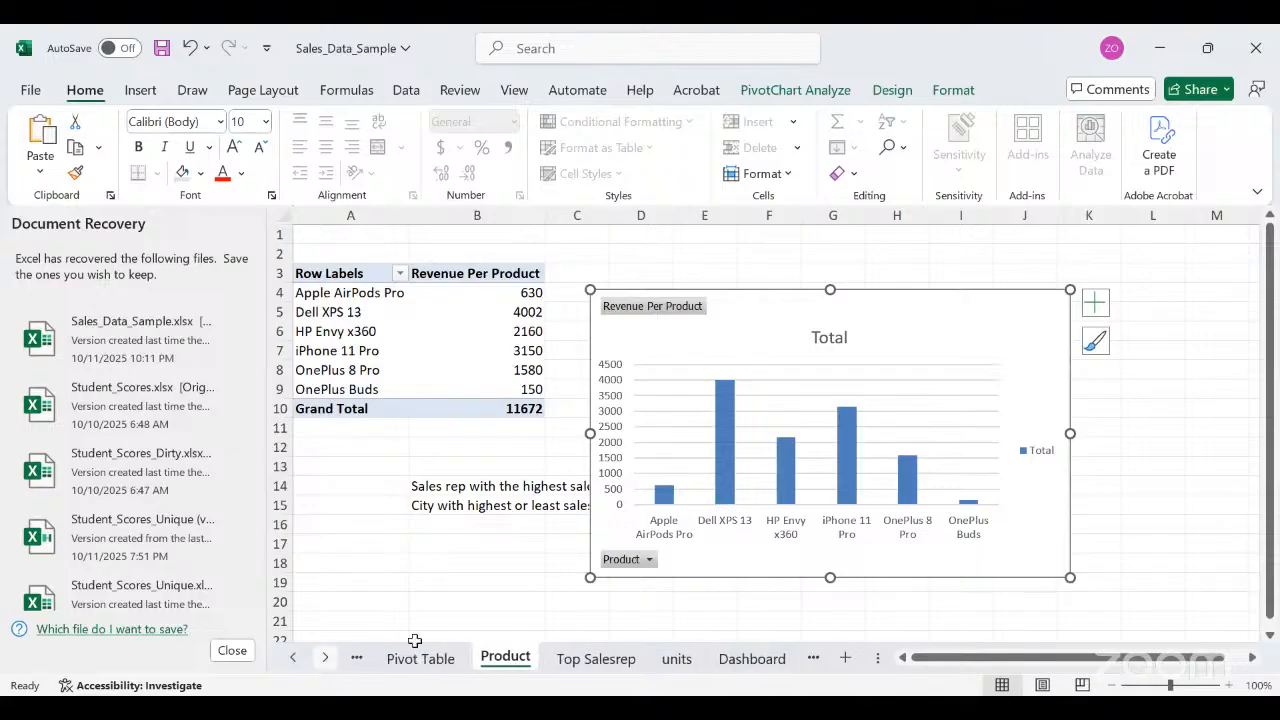
left_click(636, 657)
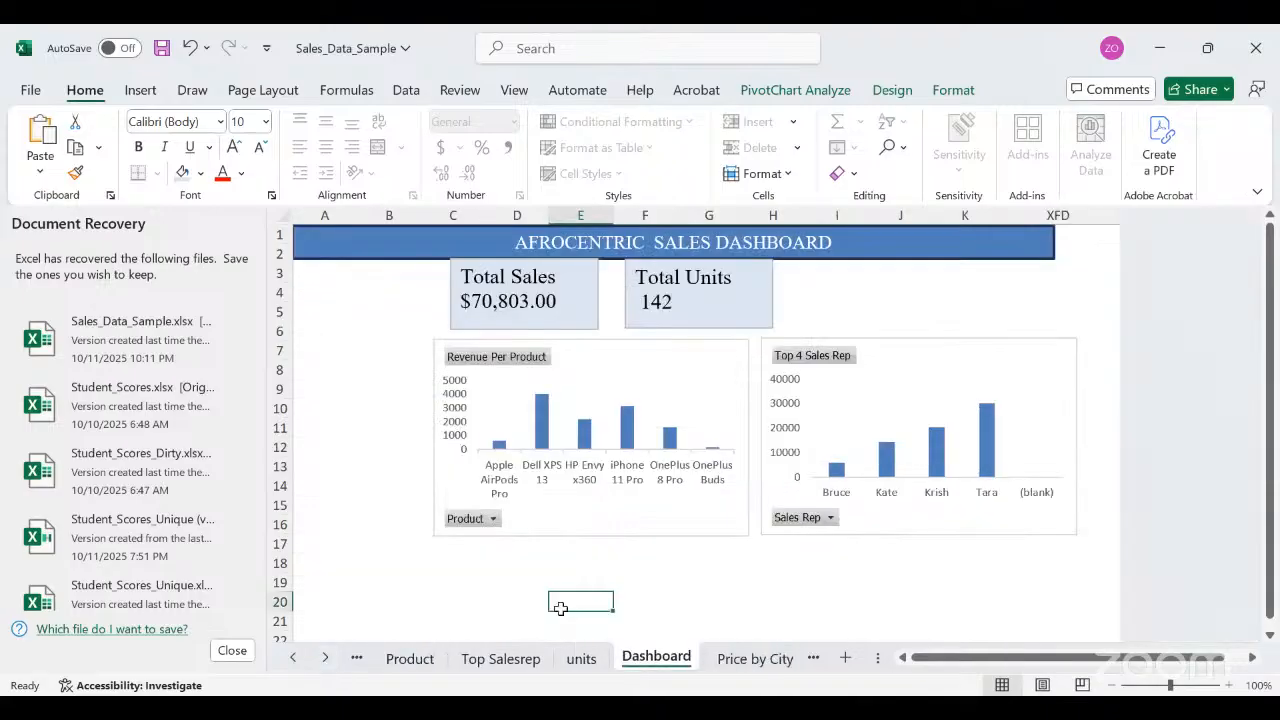
left_click_drag(565, 610, 501, 592)
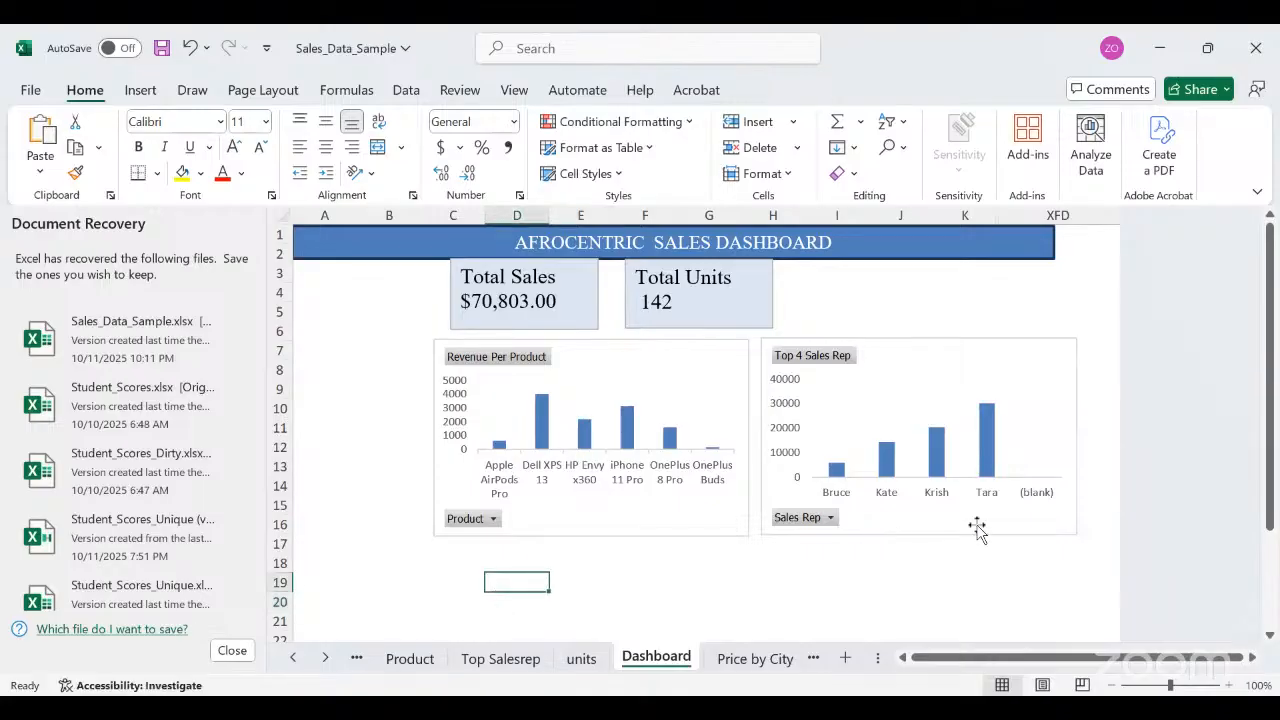
left_click_drag(1269, 368, 1270, 370)
key("ctrl+v")
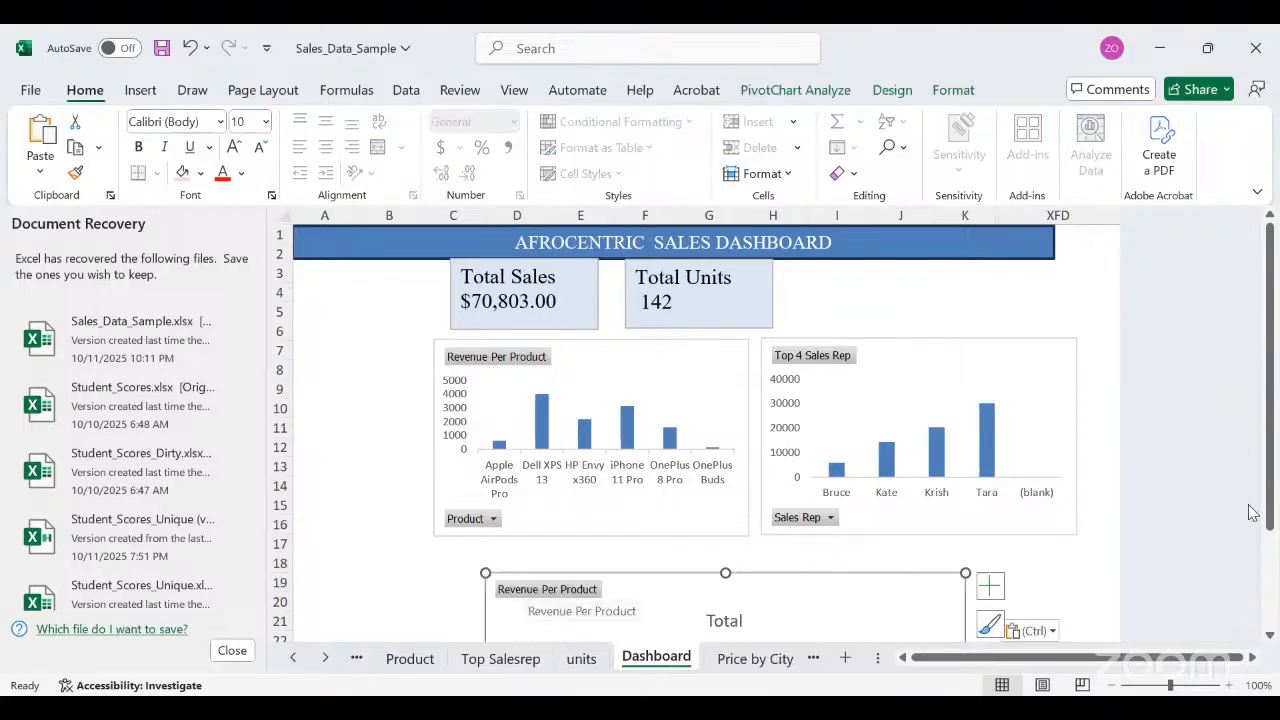
Shrink the pasted Revenue Per Product chart and move it directly beneath the original Revenue Per Product chart.
left_click_drag(1271, 412, 1274, 516)
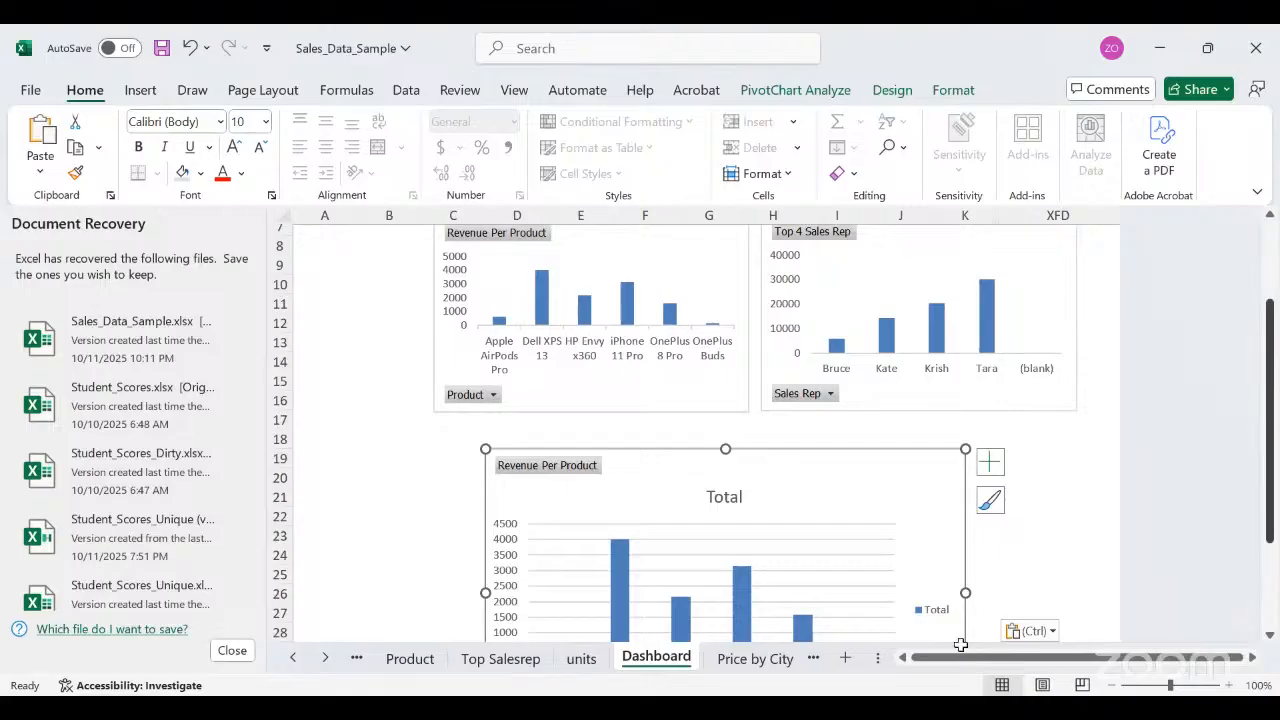
scroll(962, 630, "down", 3)
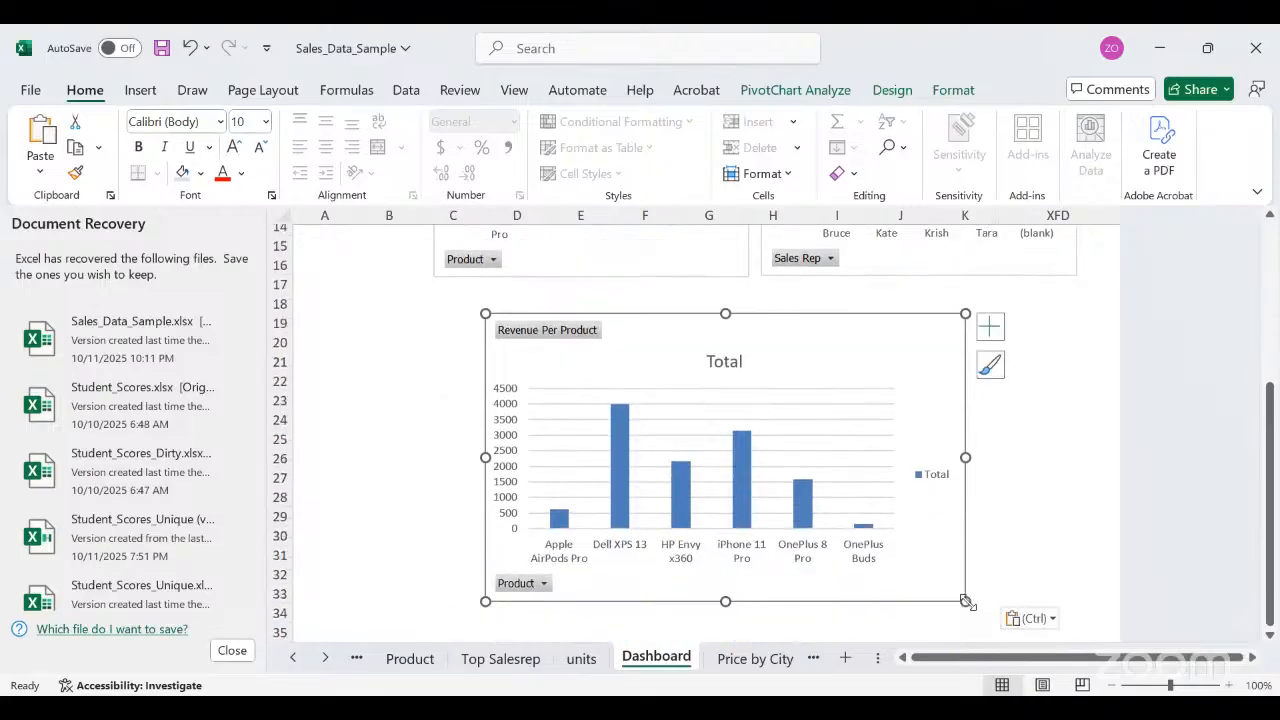
left_click_drag(965, 601, 842, 558)
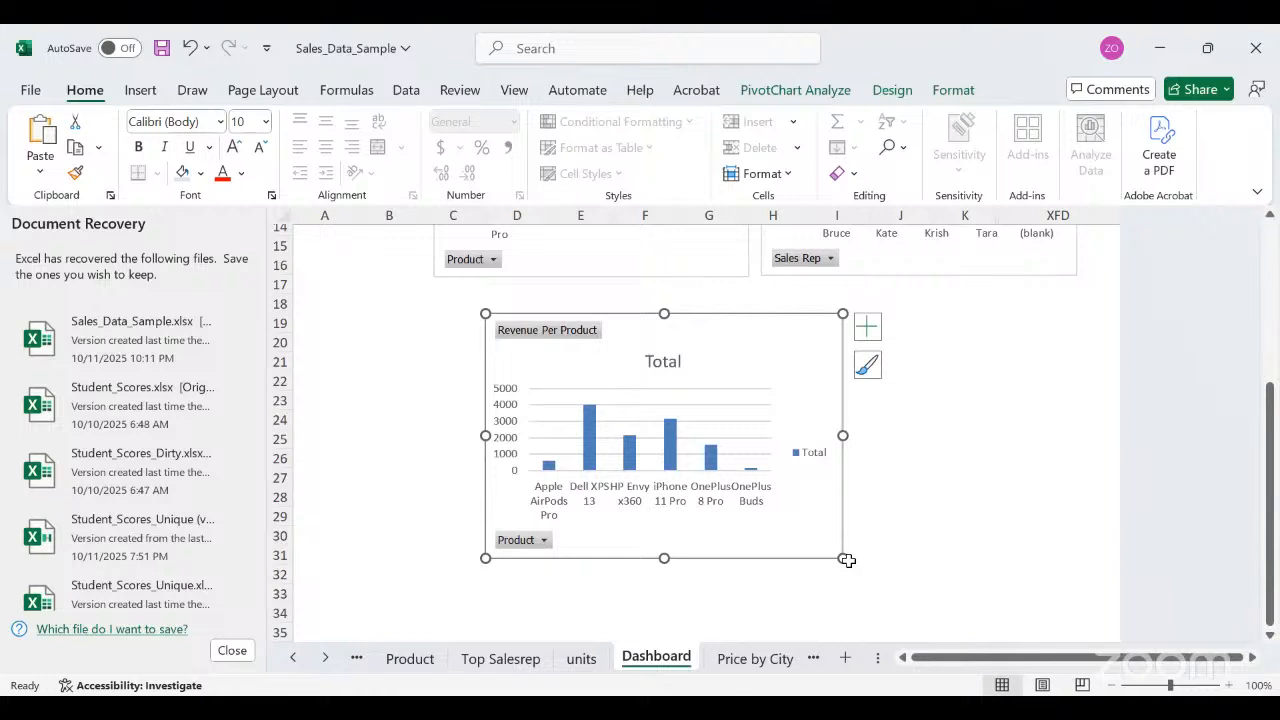
left_click_drag(841, 558, 807, 545)
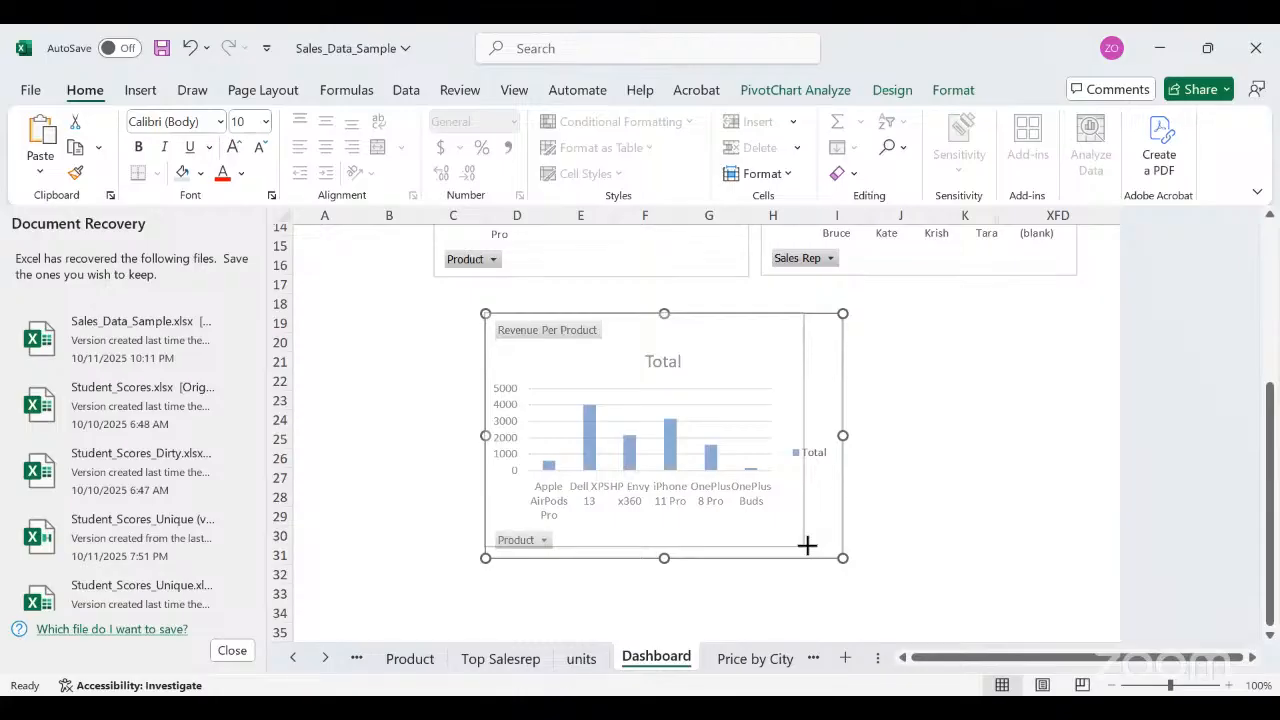
left_click_drag(807, 545, 809, 545)
left_click_drag(650, 337, 589, 291)
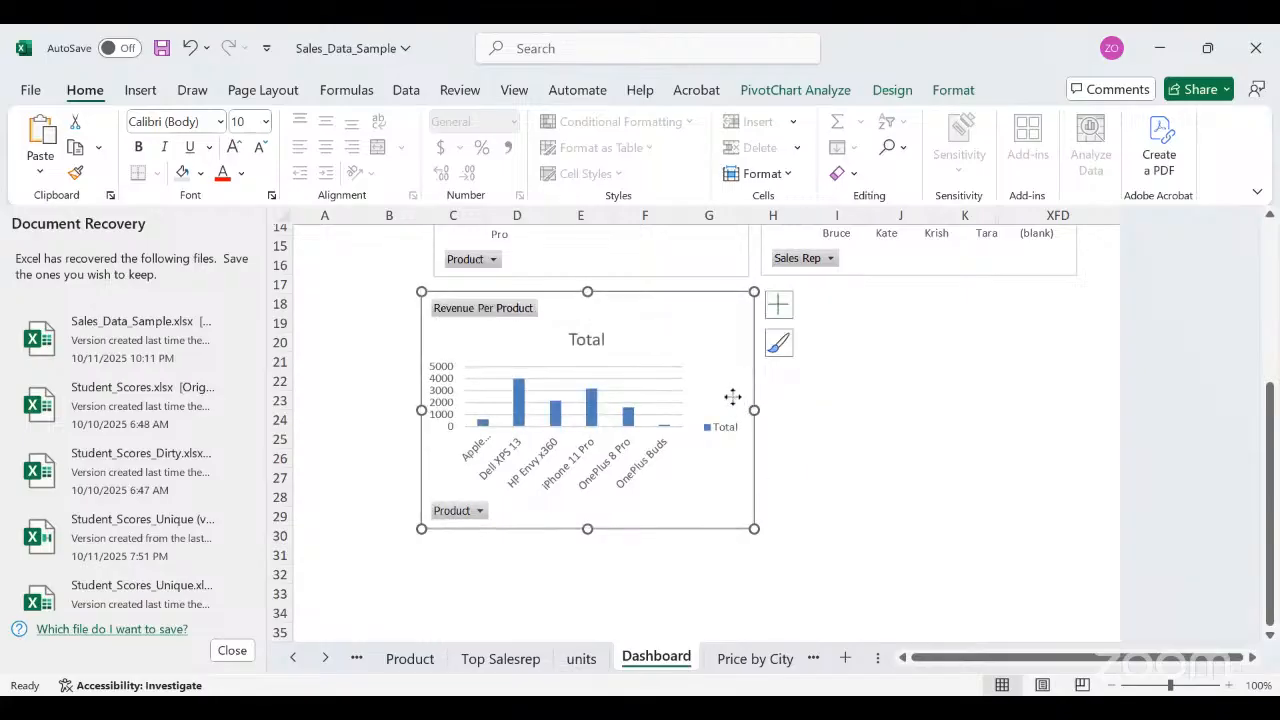
left_click_drag(754, 291, 774, 319)
Remove the legend, gridlines and chart title from the pasted chart, and reduce its height slightly.
key("Escape")
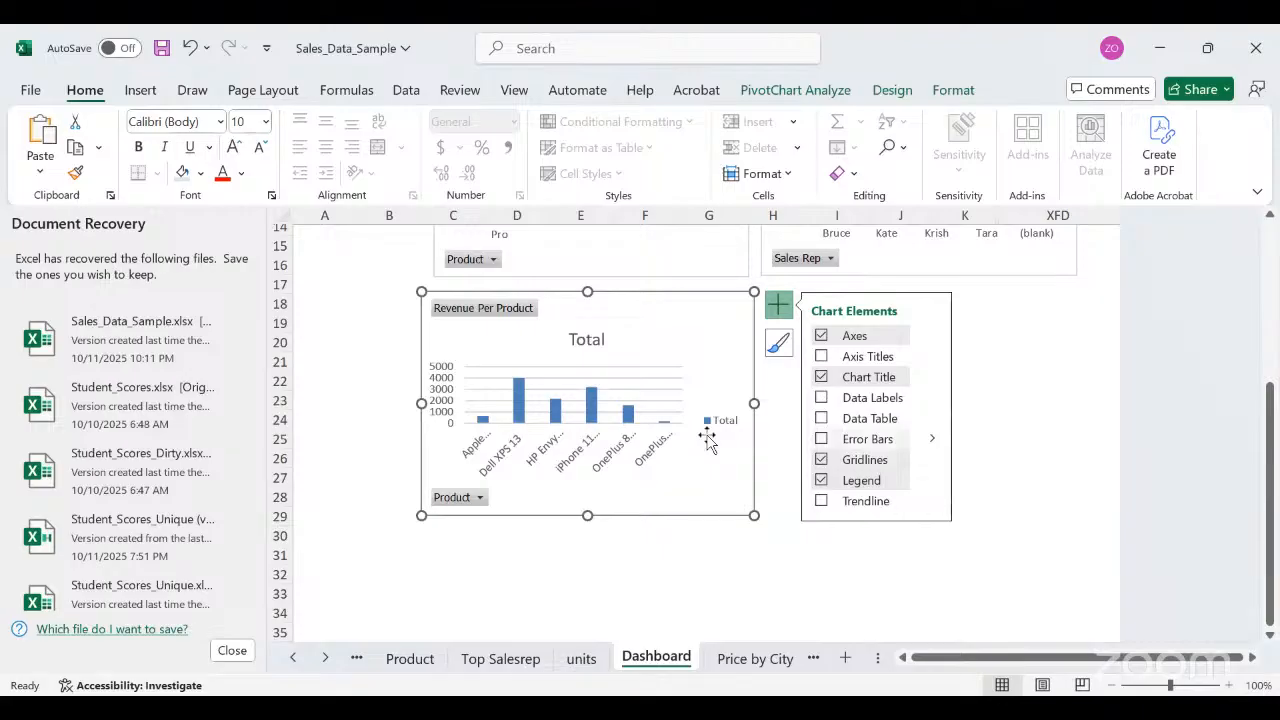
left_click(820, 483)
left_click(820, 460)
left_click(820, 377)
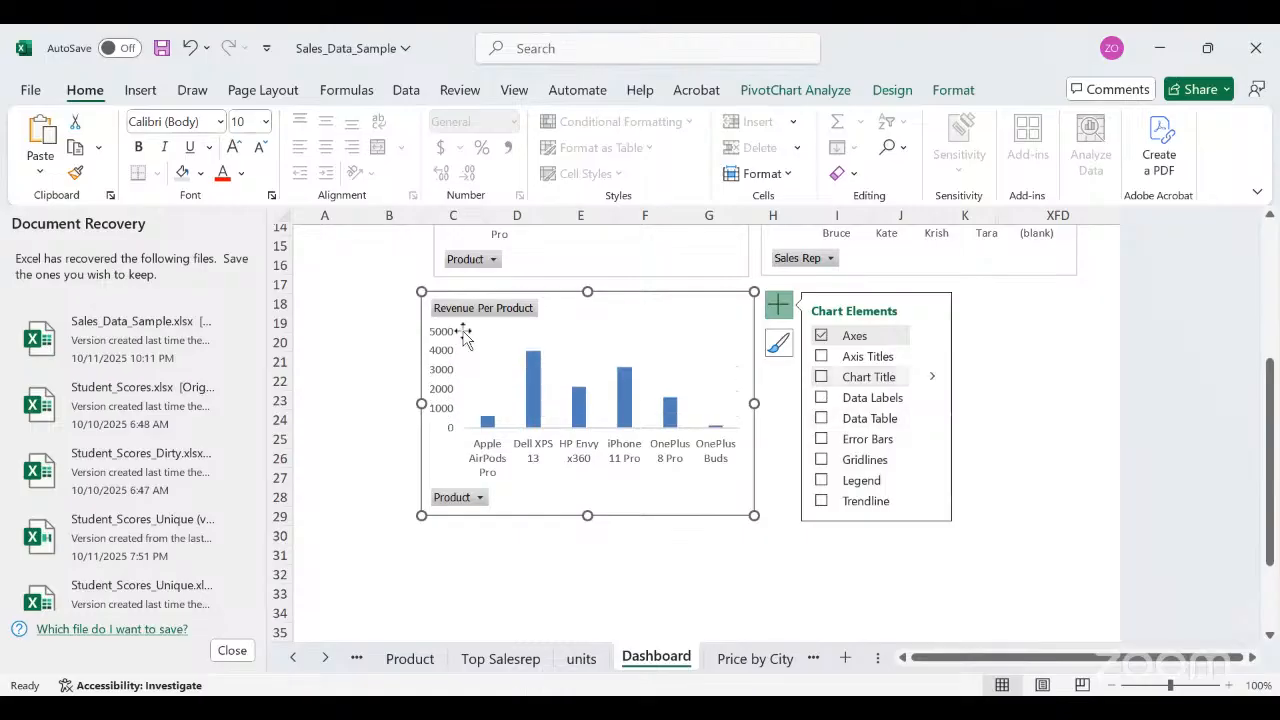
left_click(742, 505)
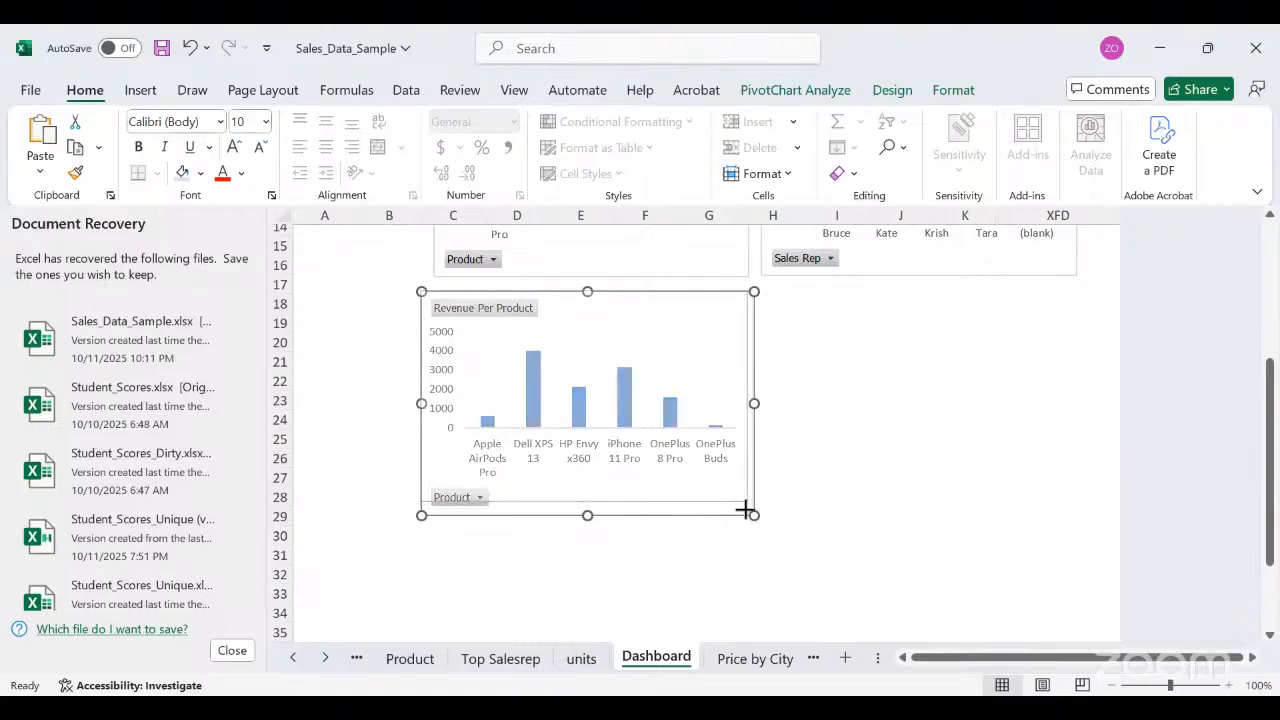
Examine the Label Filters and Value Filters options of the pasted chart's Product field, and close them without applying a filter.
left_click(479, 496)
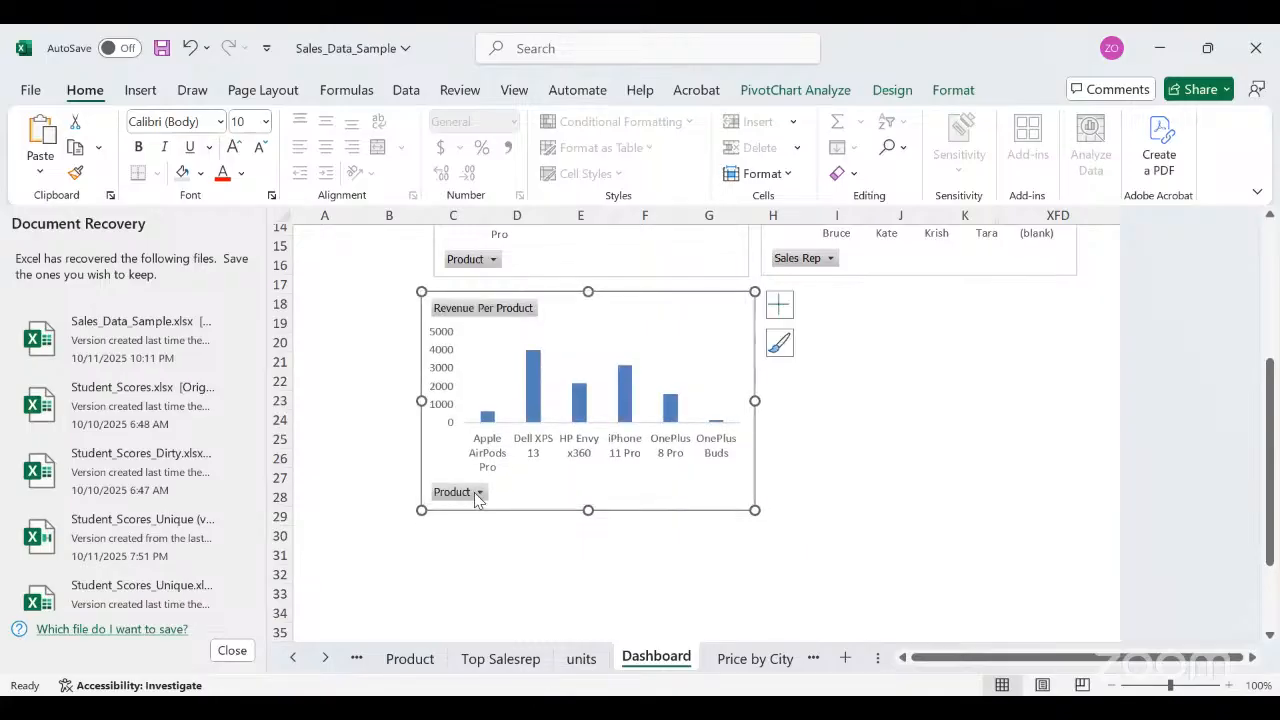
left_click(478, 494)
left_click(479, 494)
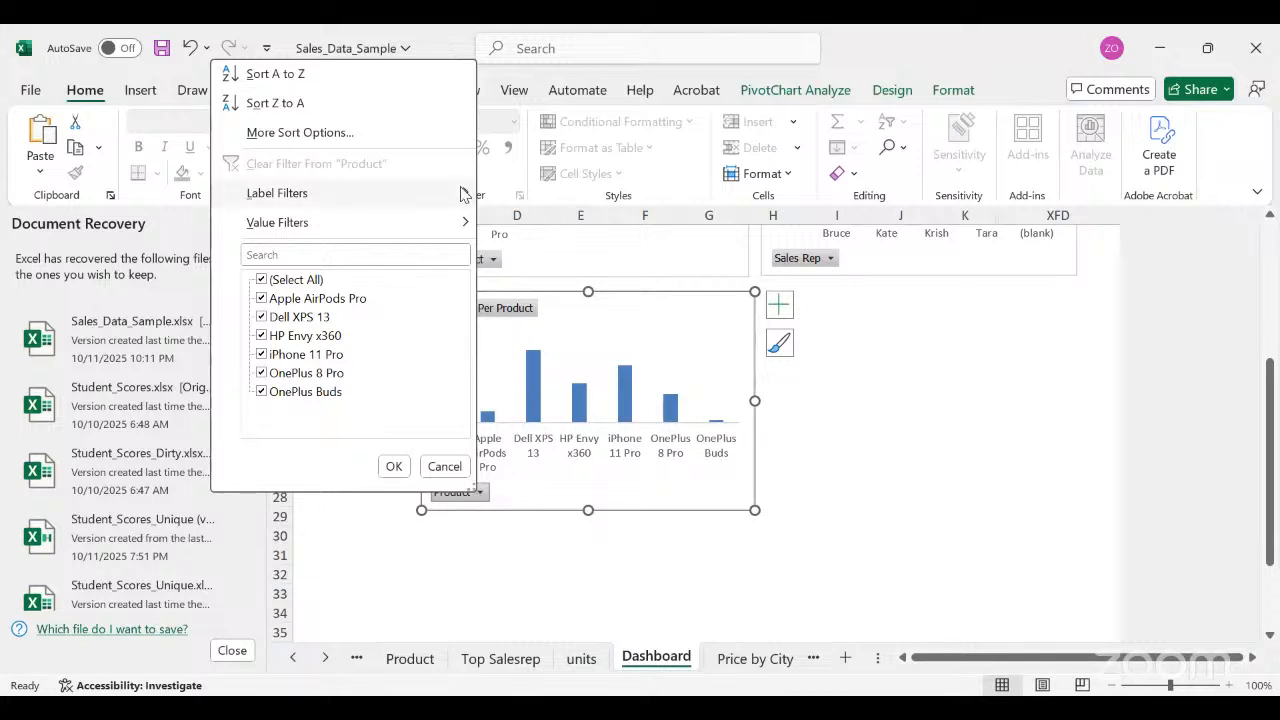
mouse_move(463, 193)
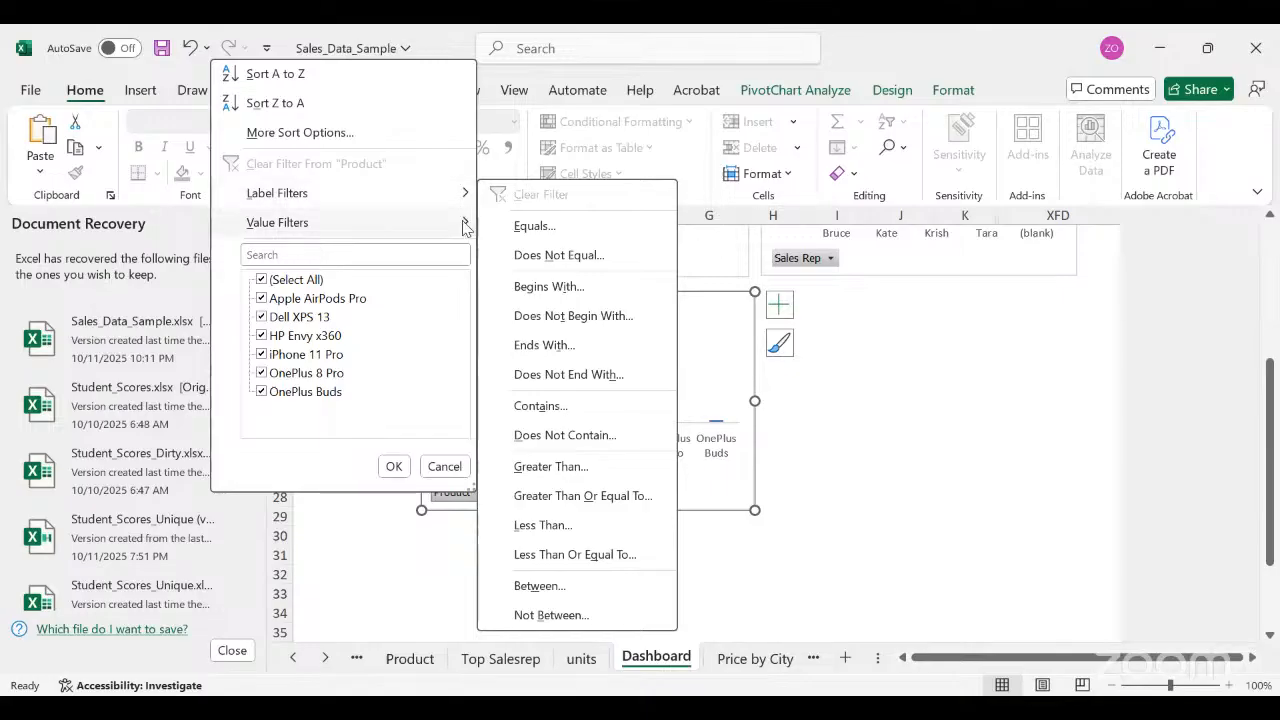
mouse_move(463, 227)
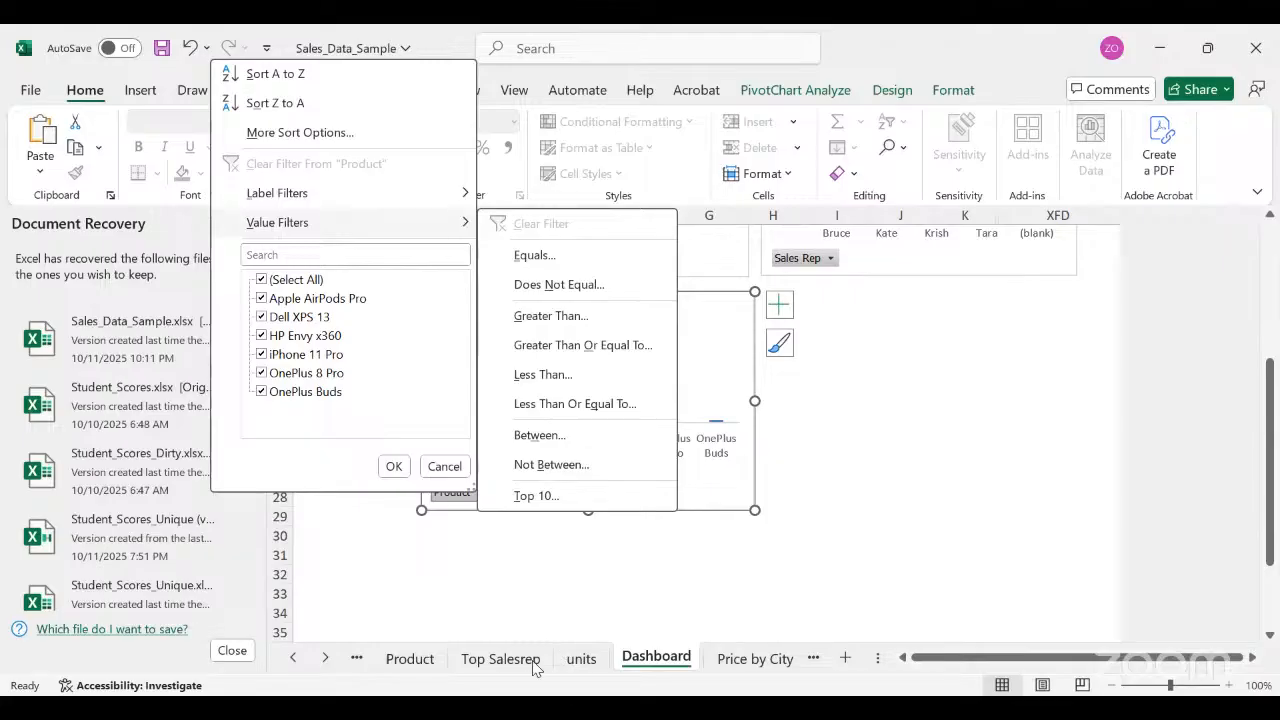
left_click(527, 605)
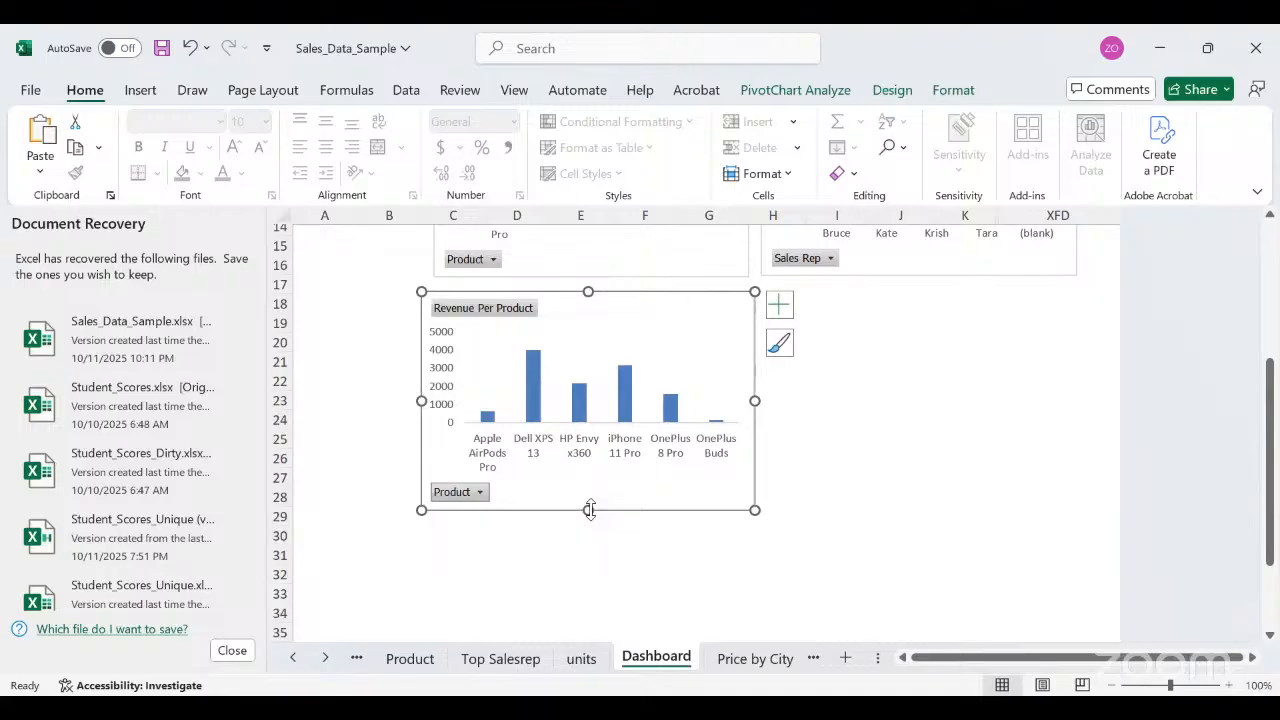
Shrink the pasted chart a little more so its width ends in line with the chart above.
left_click_drag(746, 503, 749, 494)
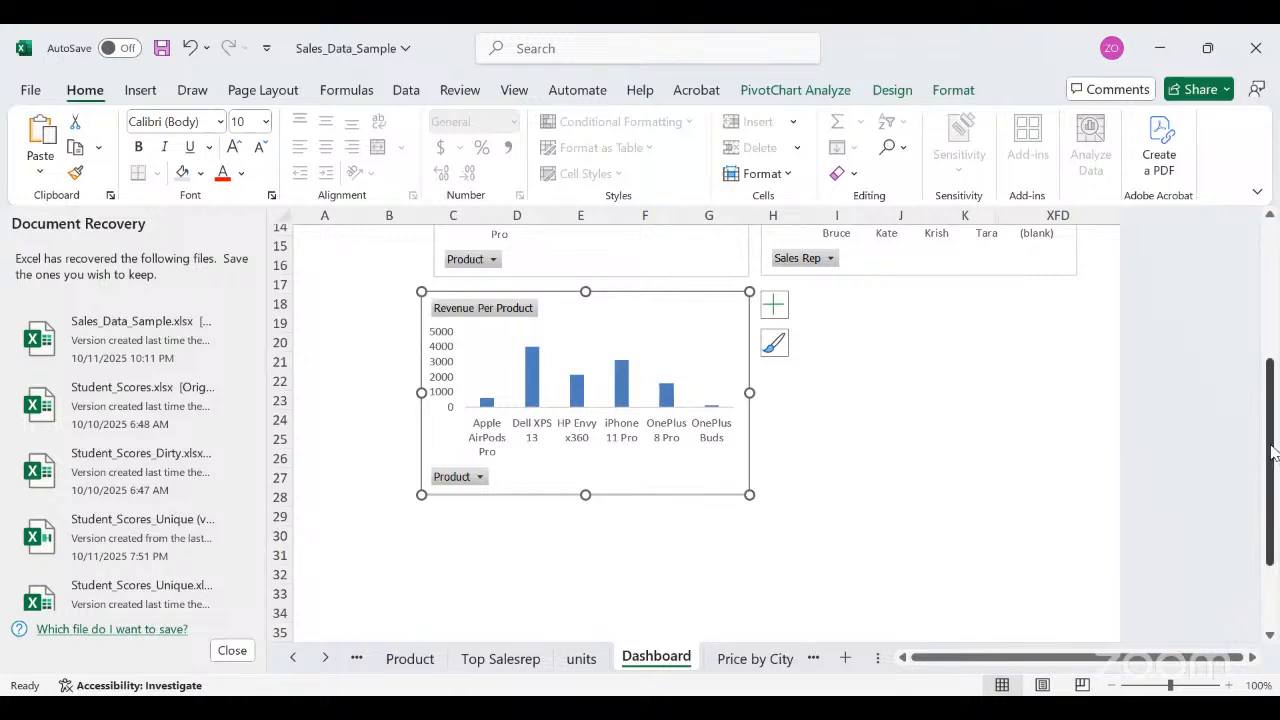
Review the dashboard from title to lowest chart, comparing the pasted Revenue Per Product chart with the charts above it.
left_click_drag(1268, 452, 1266, 388)
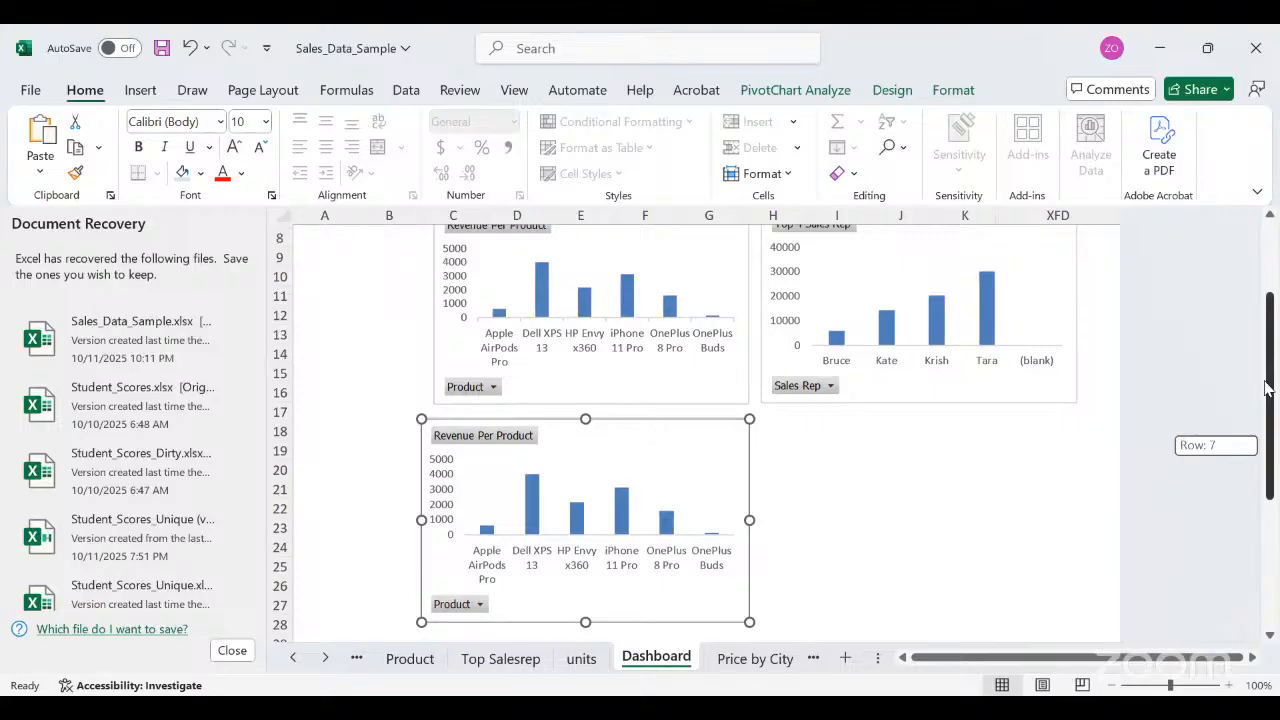
left_click_drag(1266, 388, 831, 537)
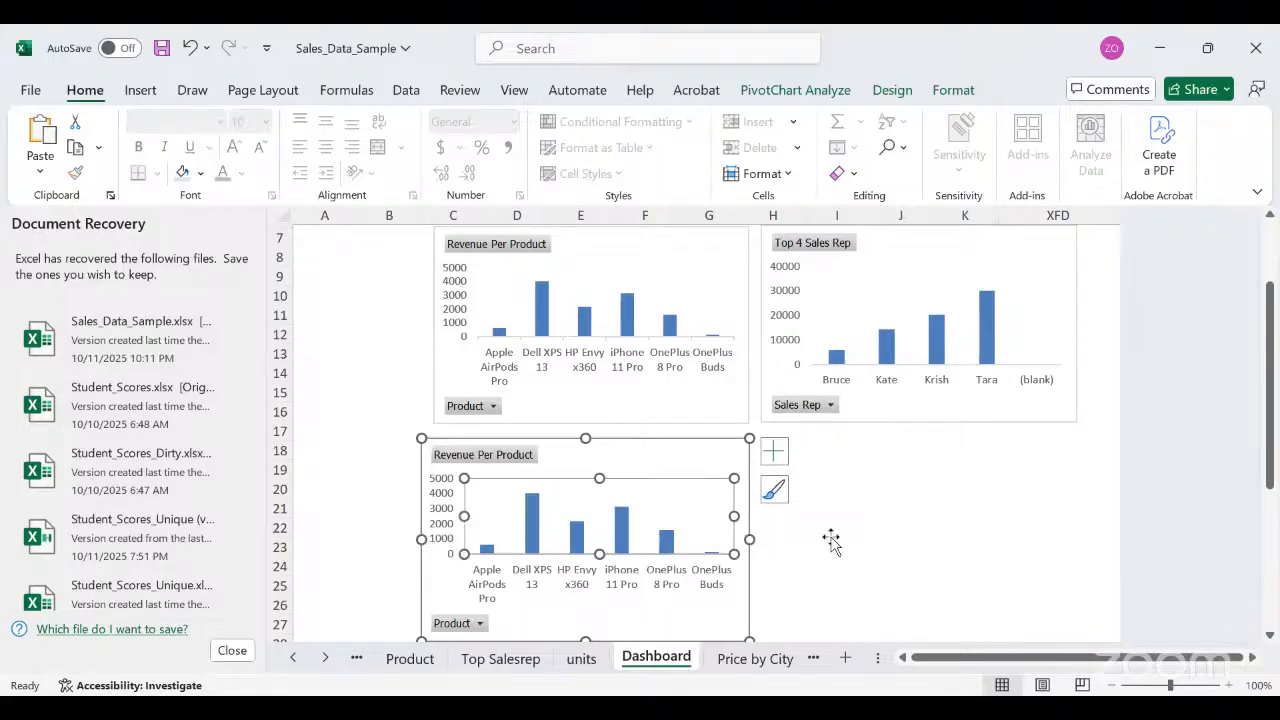
left_click(831, 540)
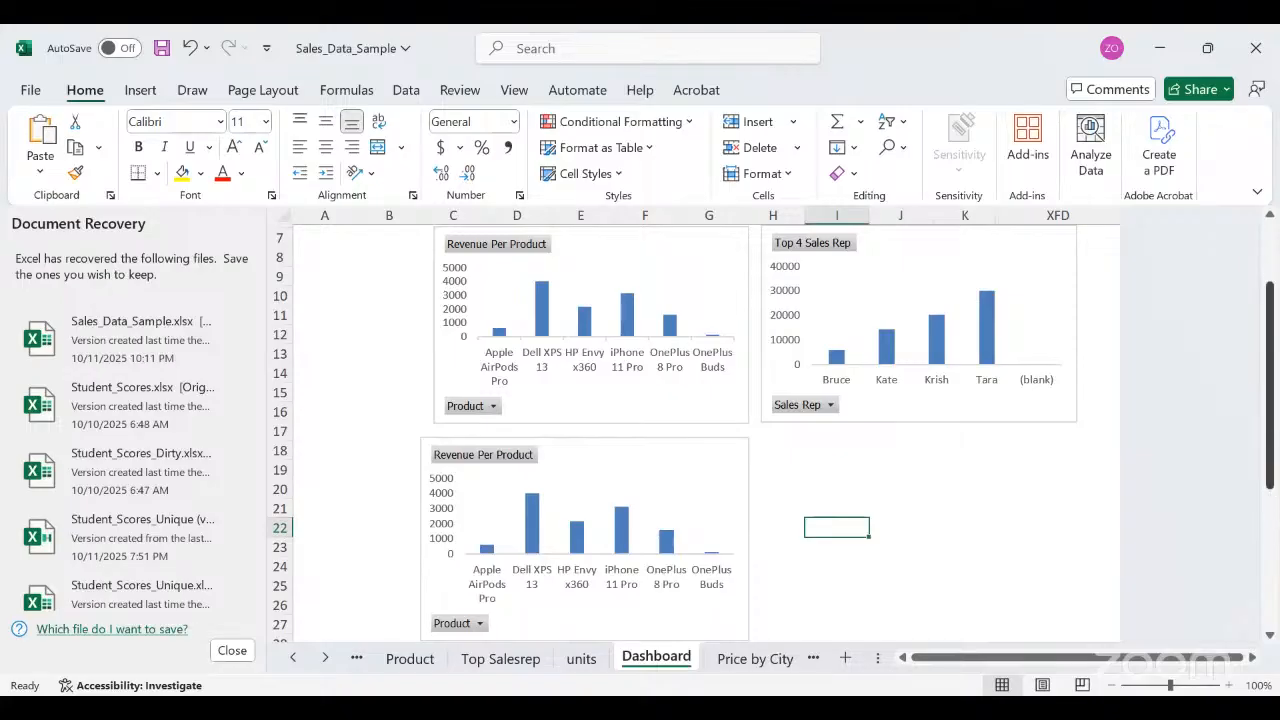
left_click_drag(1262, 408, 1265, 432)
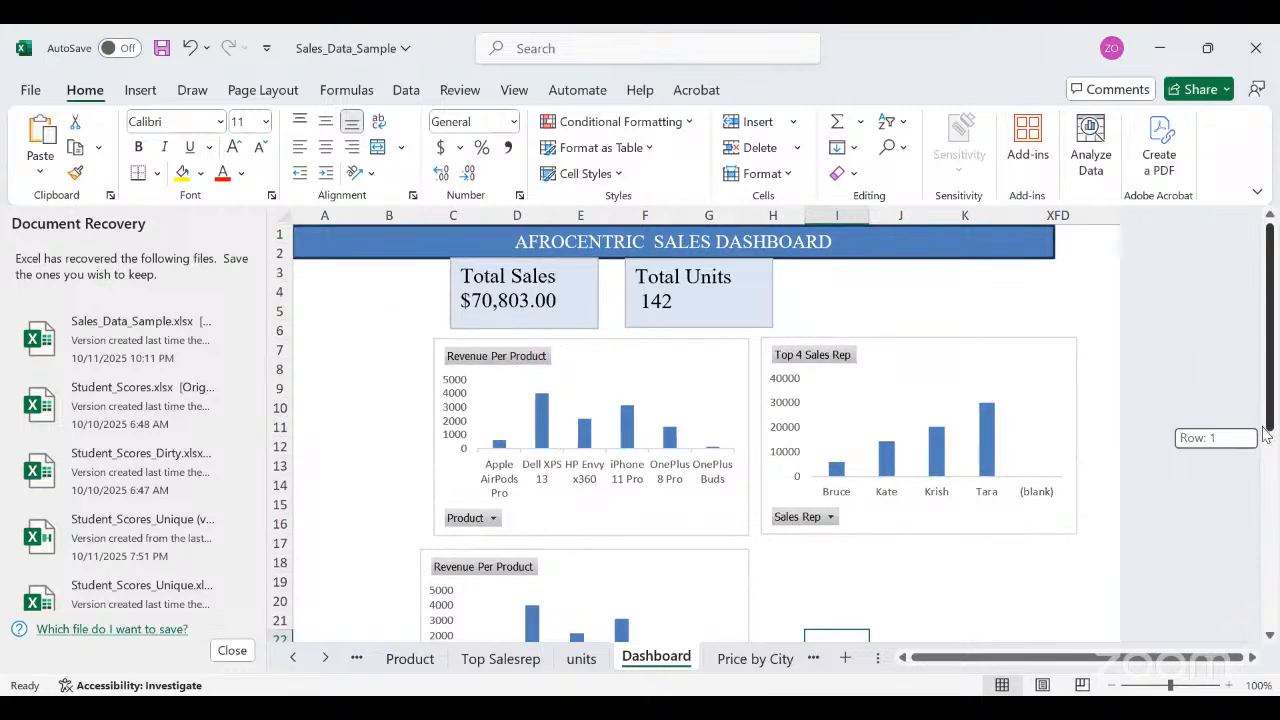
left_click_drag(1265, 432, 1243, 162)
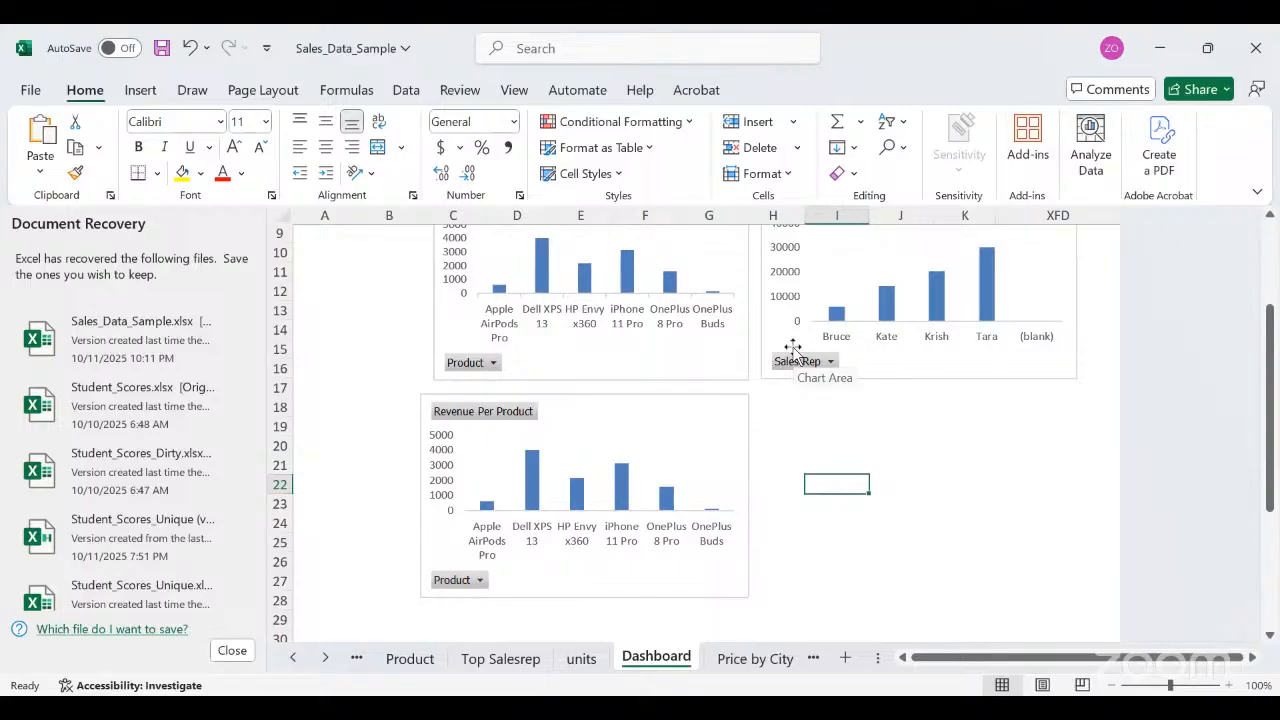
left_click(713, 410)
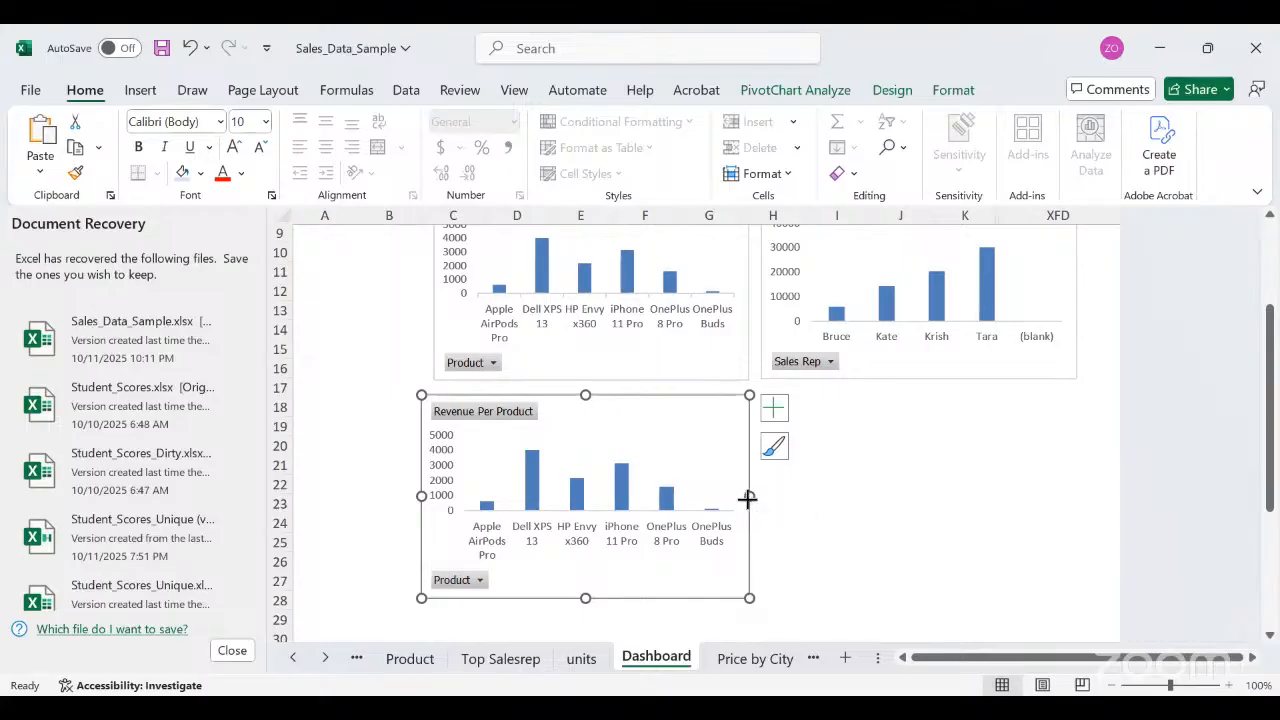
left_click_drag(748, 497, 748, 497)
left_click_drag(1270, 410, 1270, 383)
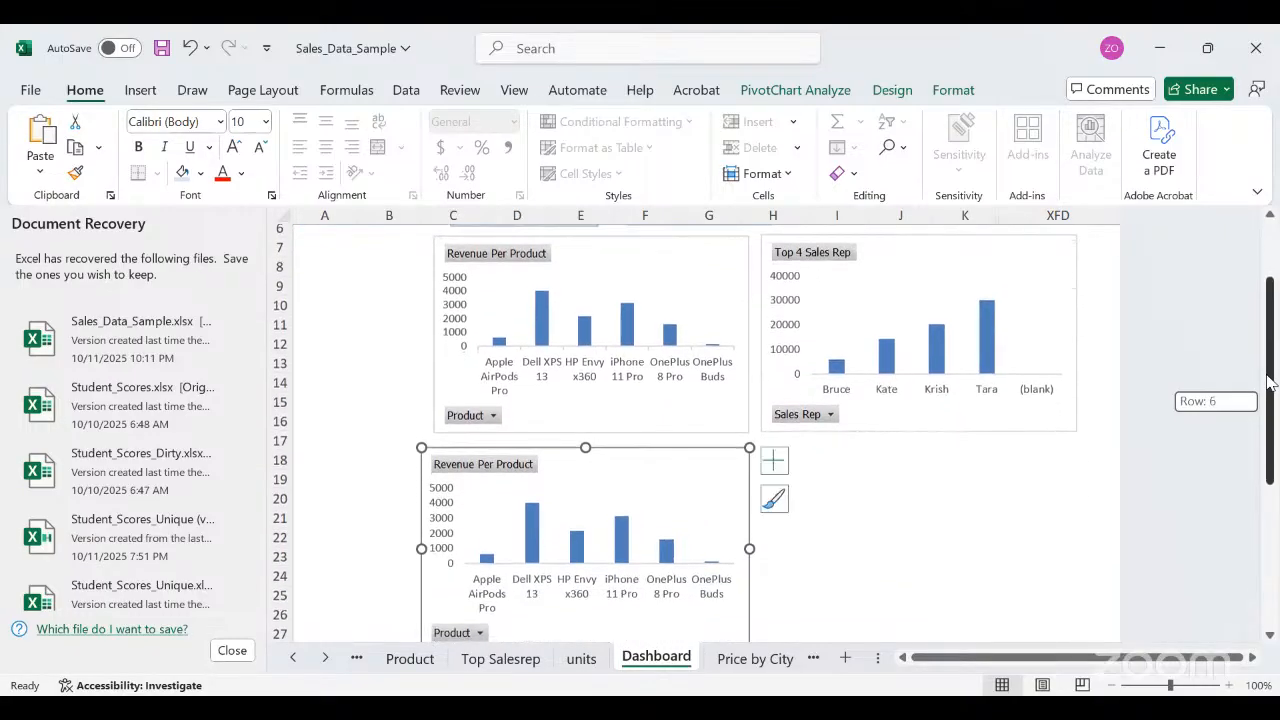
scroll(654, 623, "down", 1)
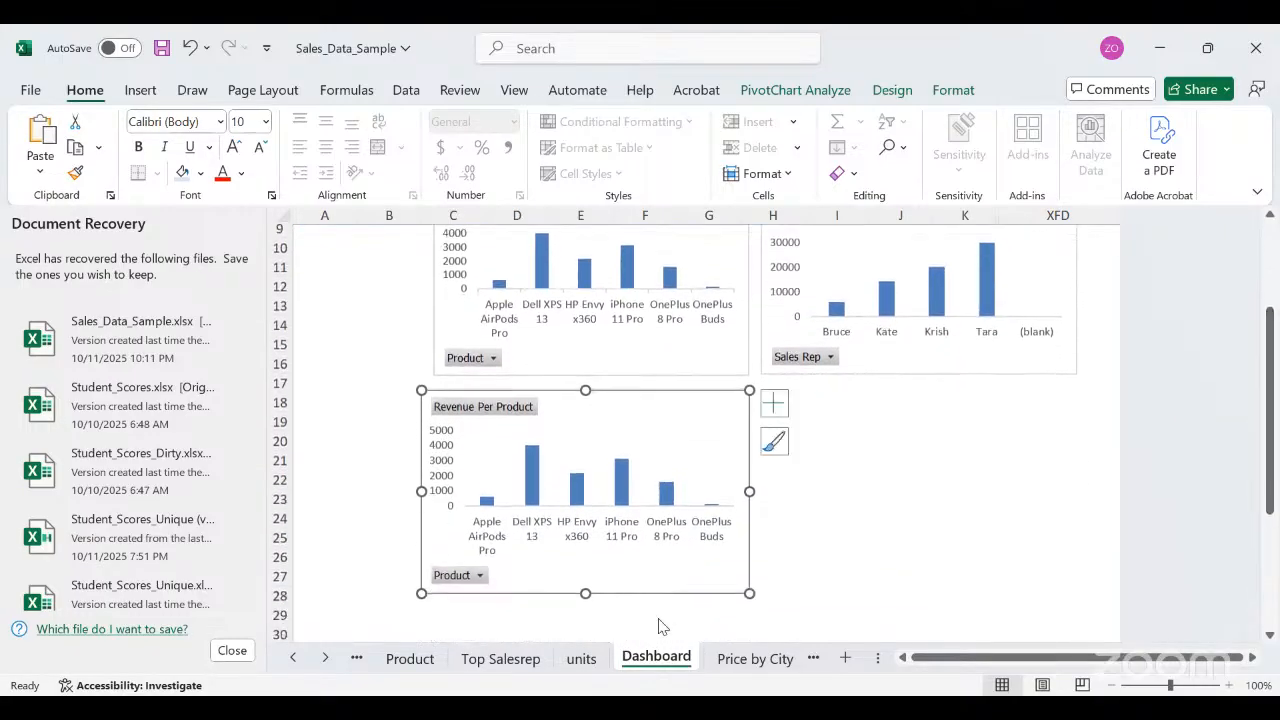
Look through the Price by City, Product and Top Salesrep sheets for the chart still missing from the dashboard.
left_click(752, 657)
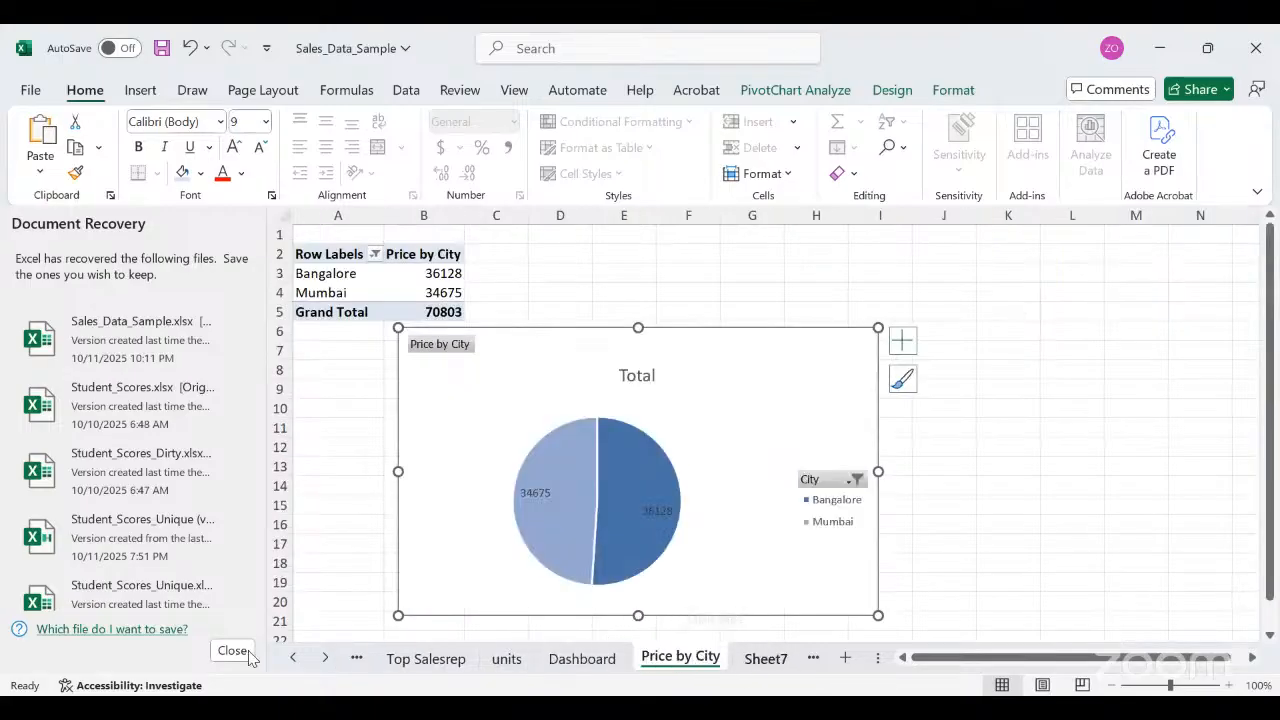
left_click(322, 658)
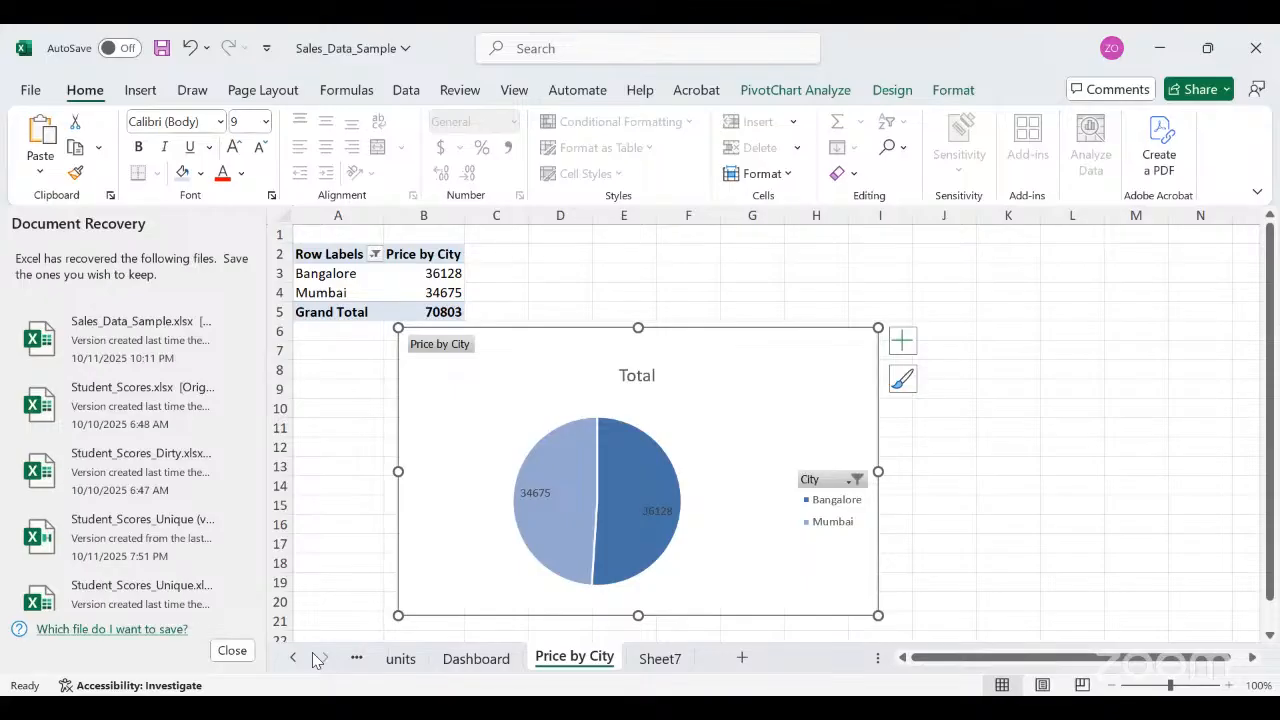
left_click(294, 658)
left_click(294, 658)
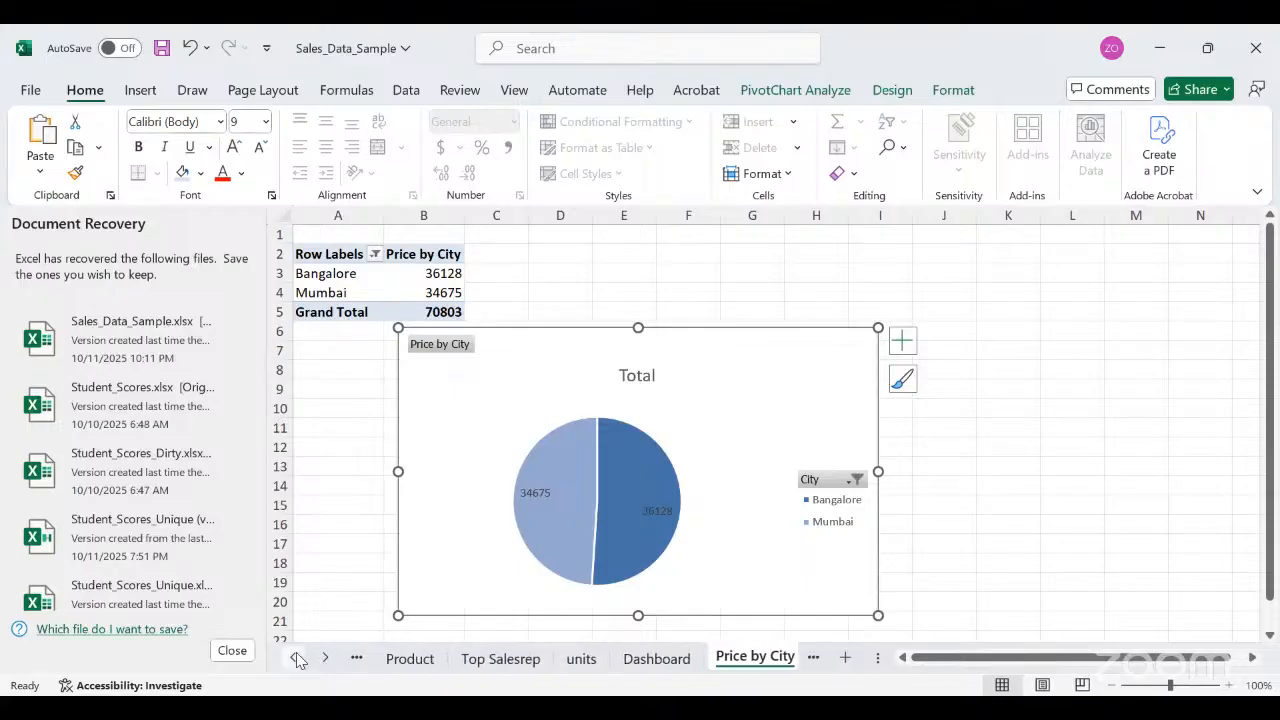
left_click(296, 658)
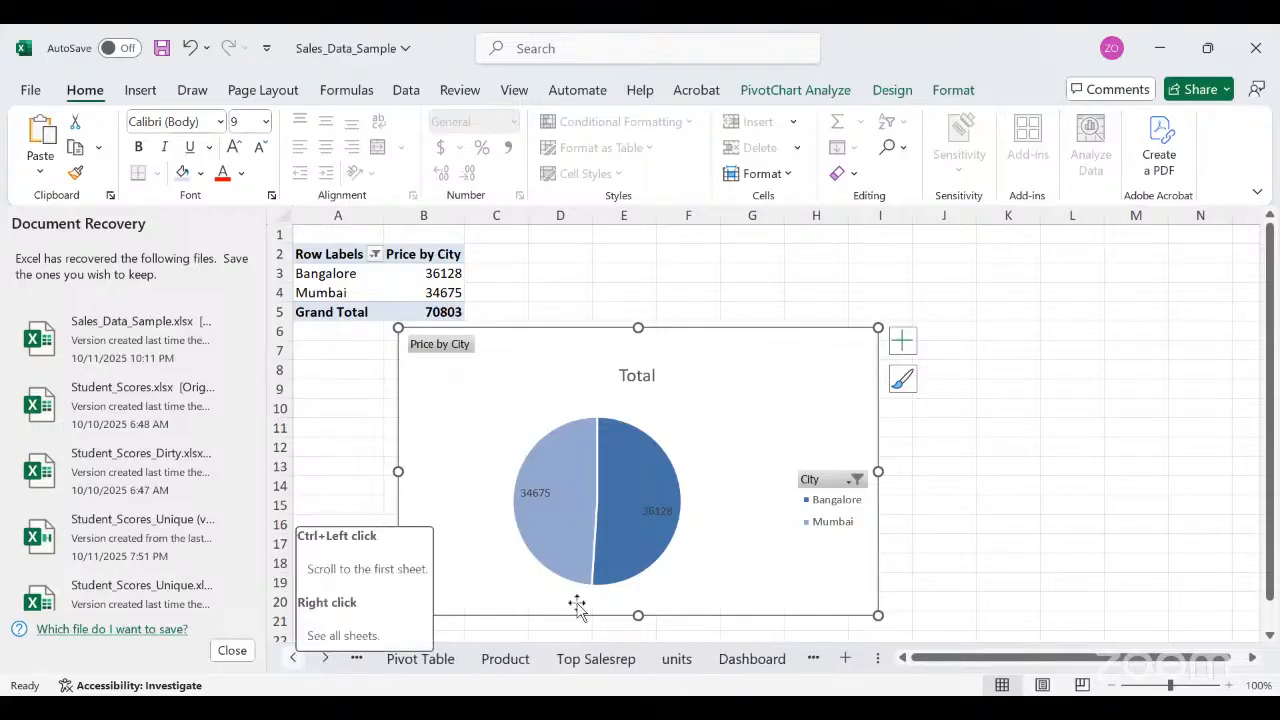
left_click(296, 658)
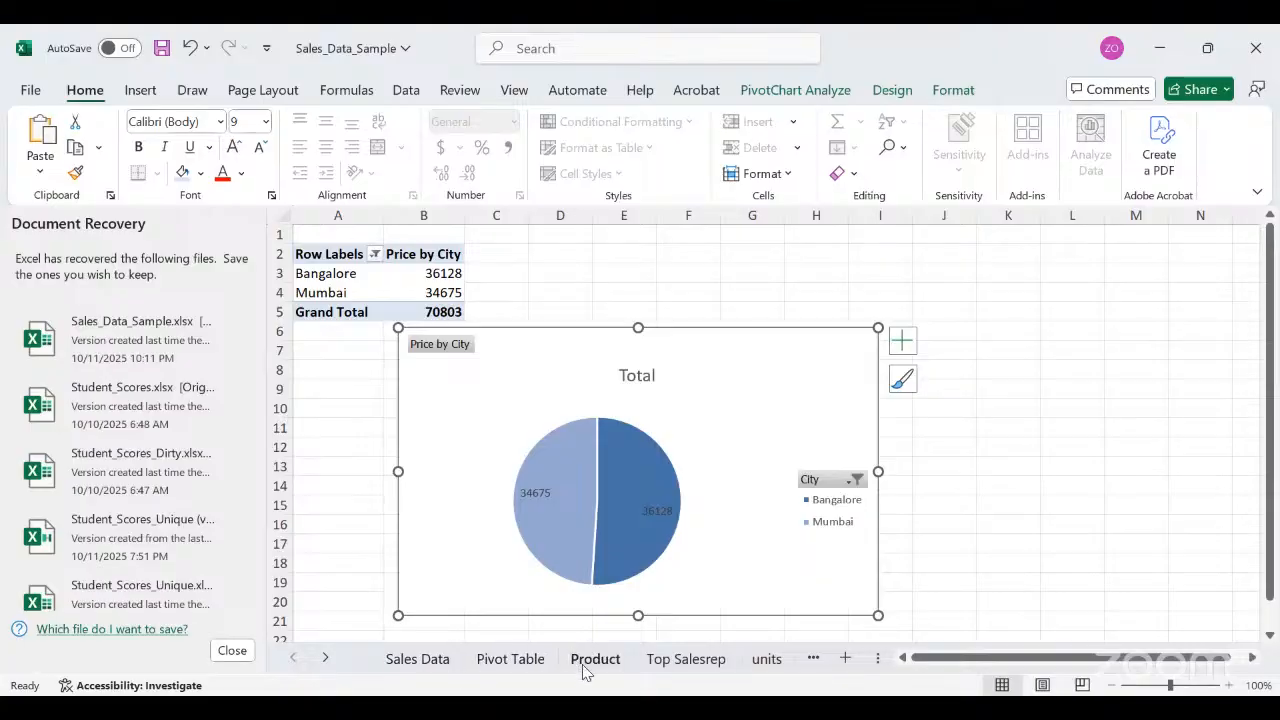
left_click(580, 662)
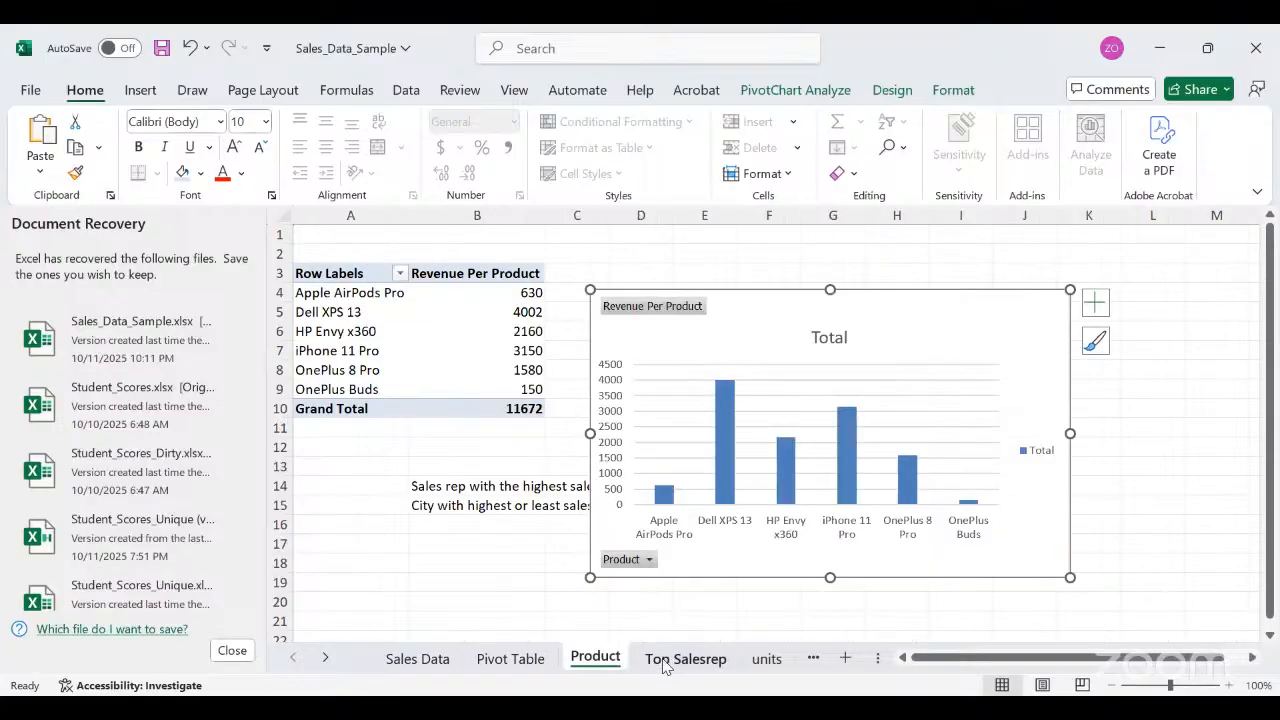
left_click(664, 664)
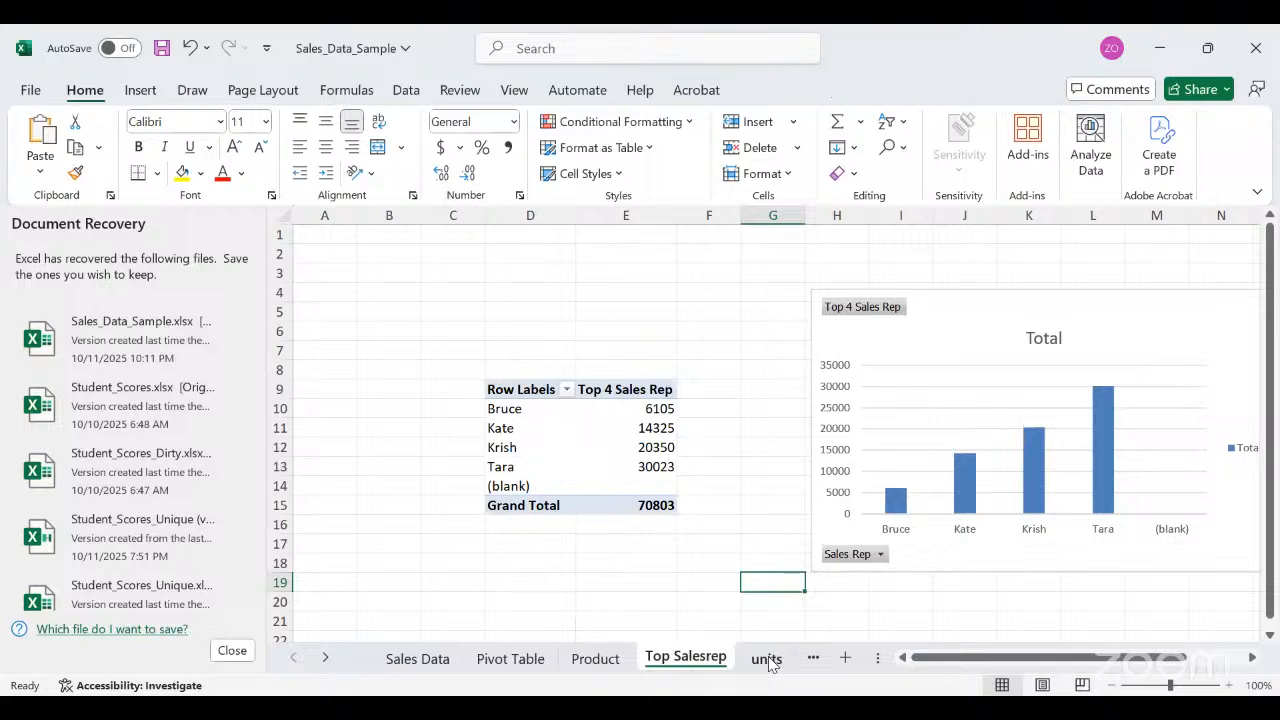
Copy the Most preferred product by units chart from the units sheet.
left_click(768, 662)
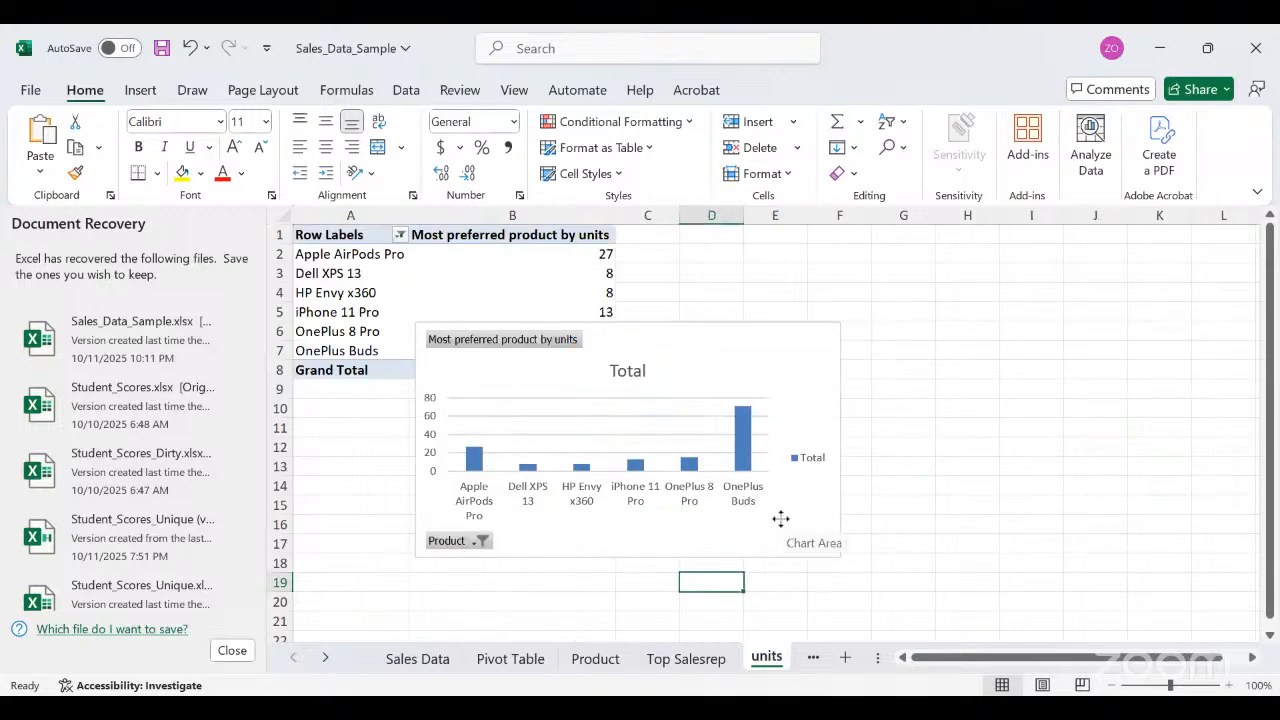
left_click(781, 519)
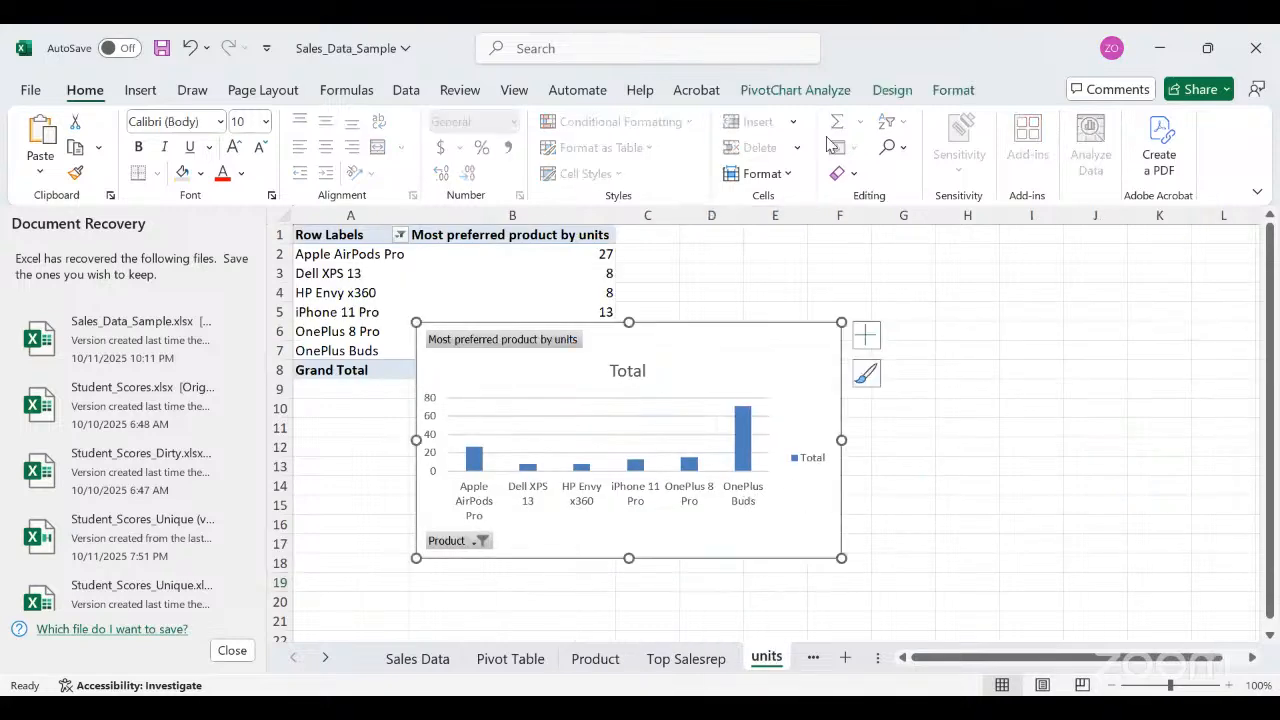
right_click(781, 519)
left_click(828, 133)
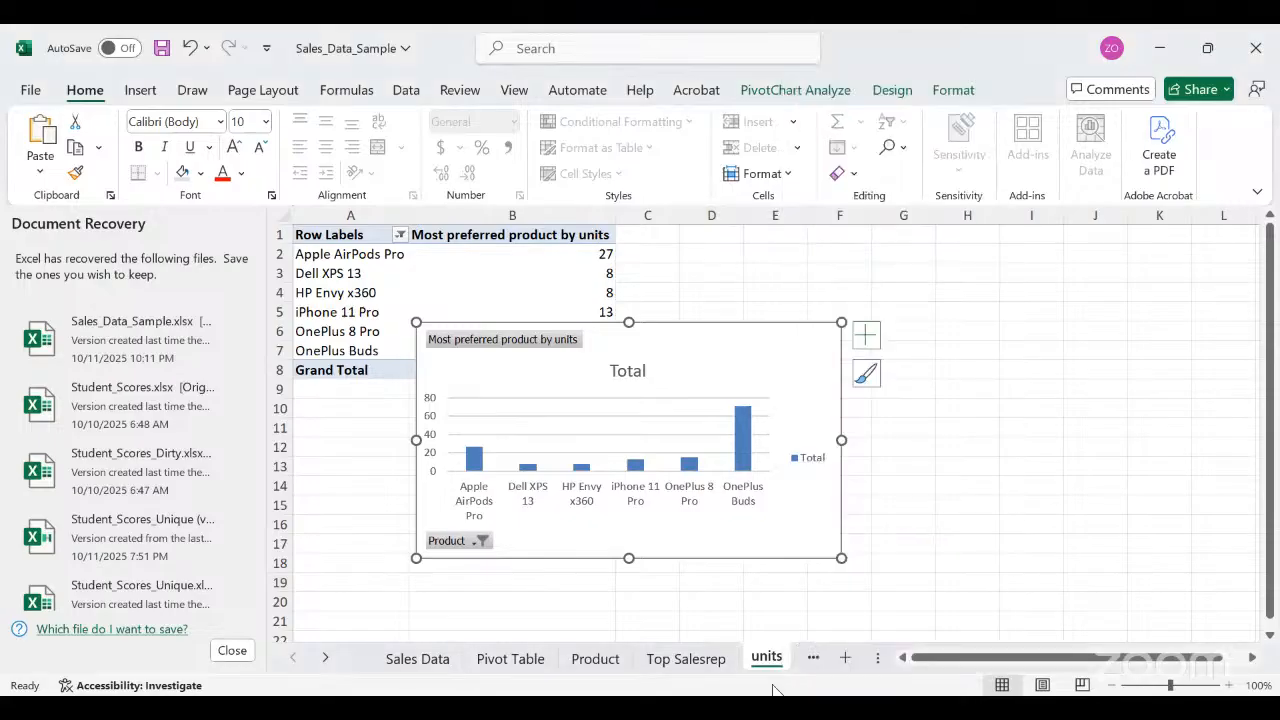
Return to the Dashboard sheet and delete the duplicate Revenue Per Product chart beneath the original.
left_click(330, 663)
left_click(330, 663)
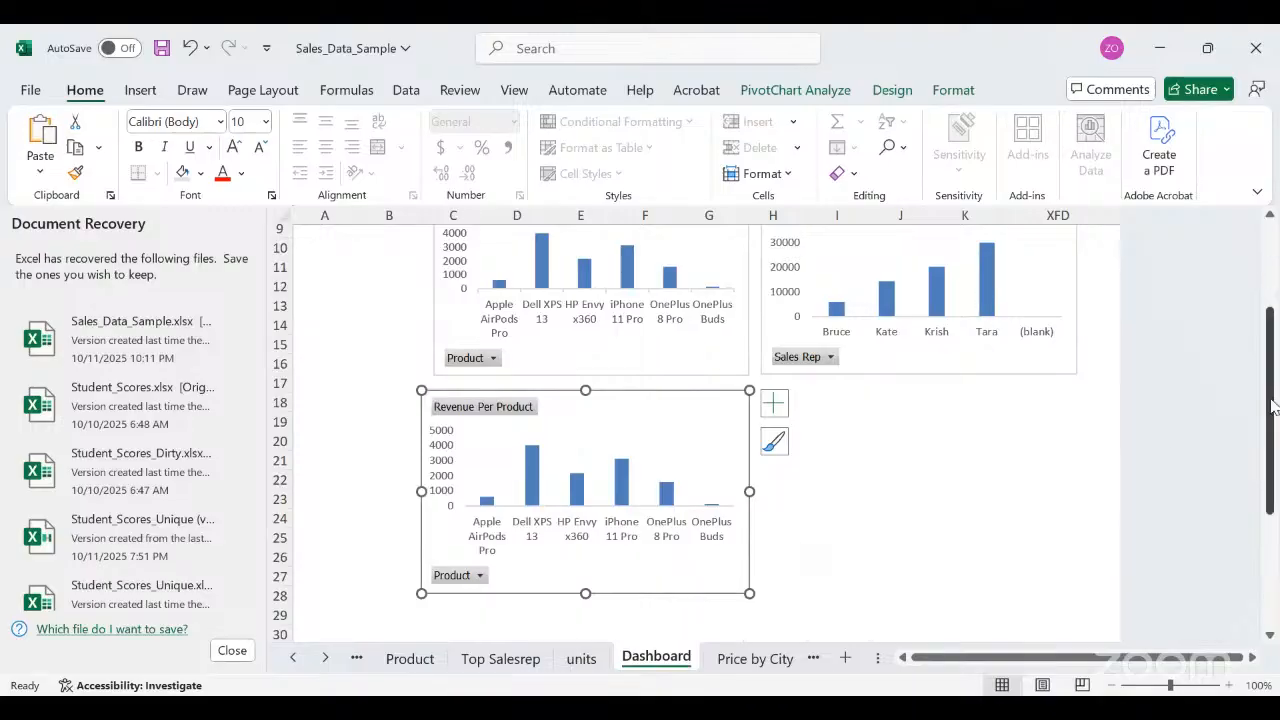
left_click_drag(1273, 405, 1272, 316)
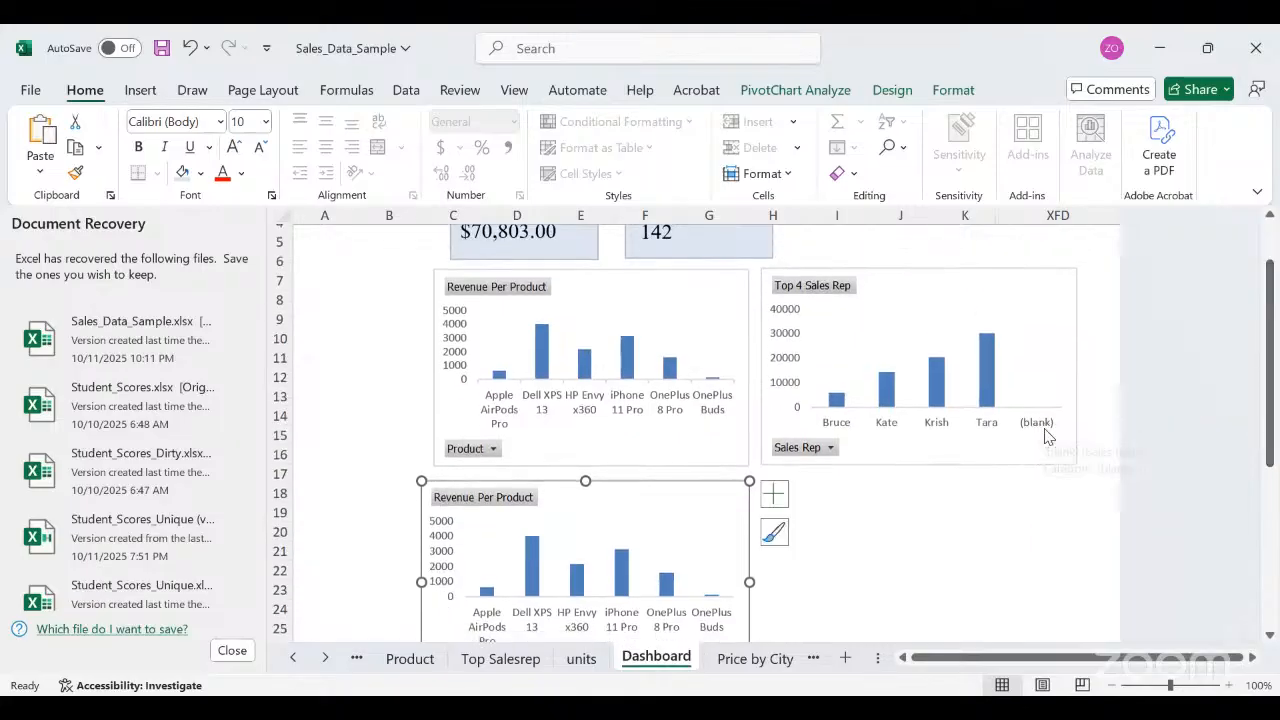
left_click_drag(1273, 366, 1264, 428)
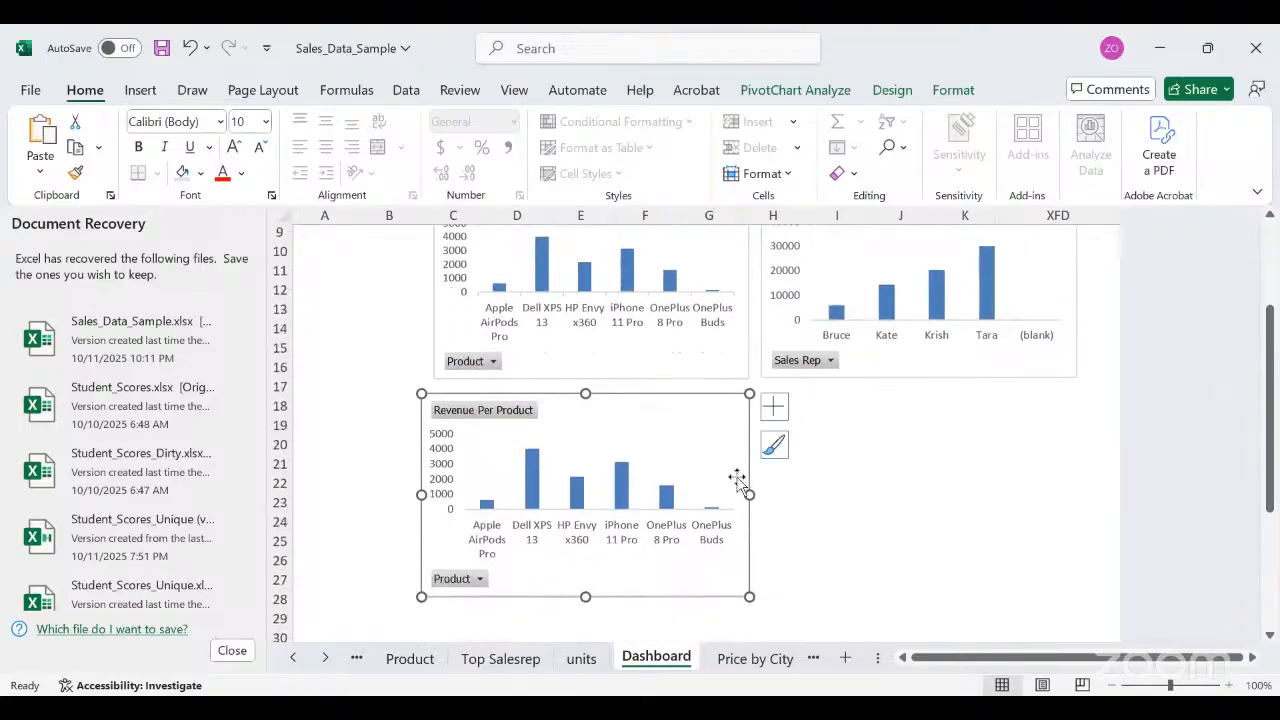
key("Delete")
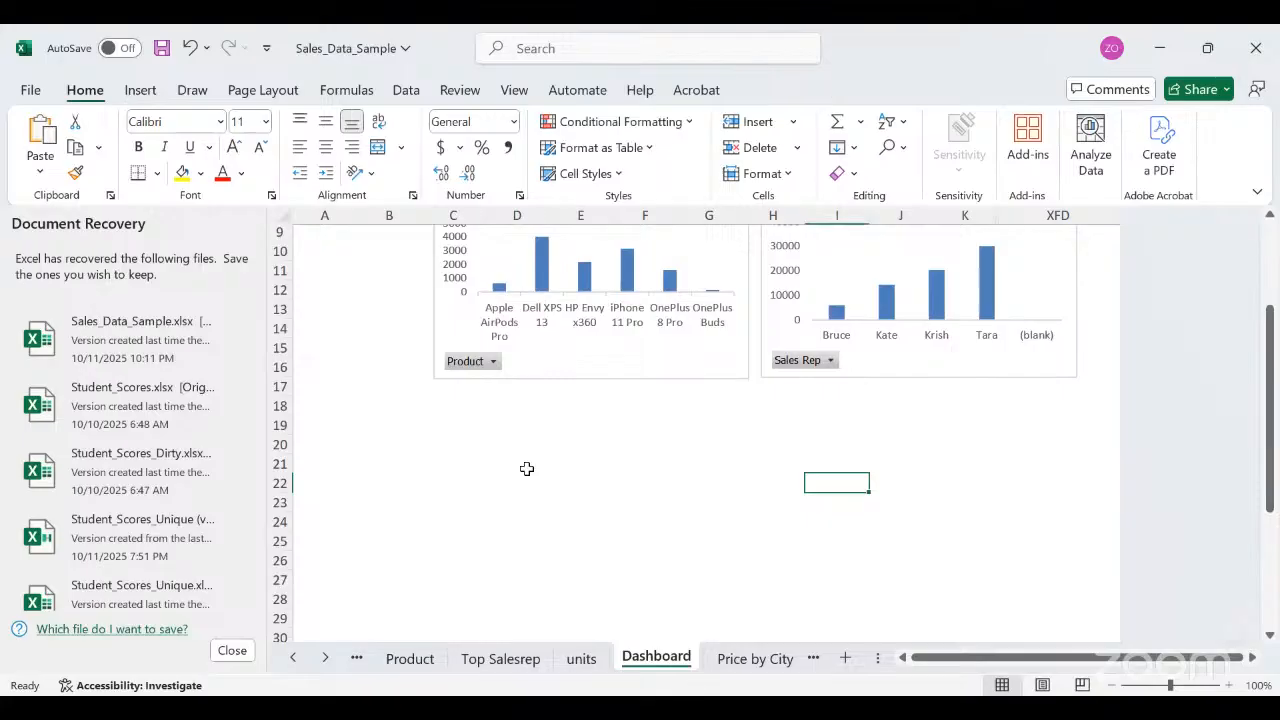
Paste the Most preferred product by units chart beneath the Revenue Per Product chart and shrink it to about the same width.
key("ctrl+v")
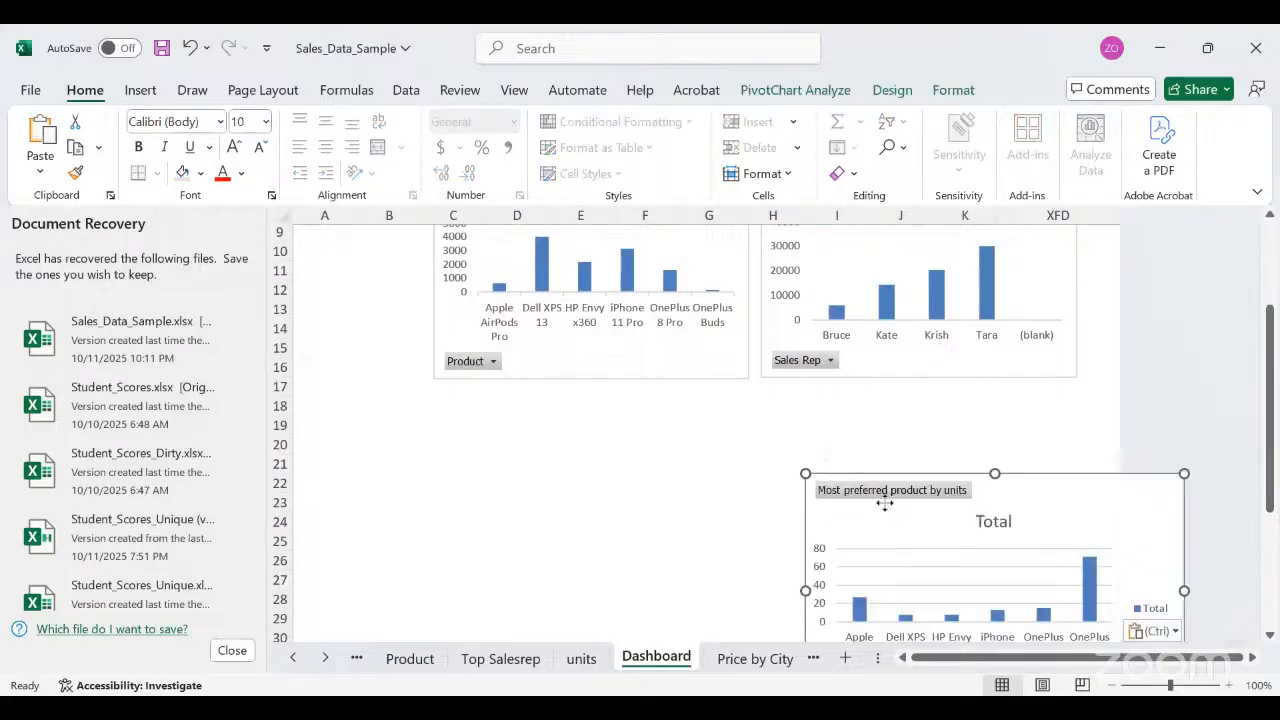
left_click_drag(885, 503, 480, 412)
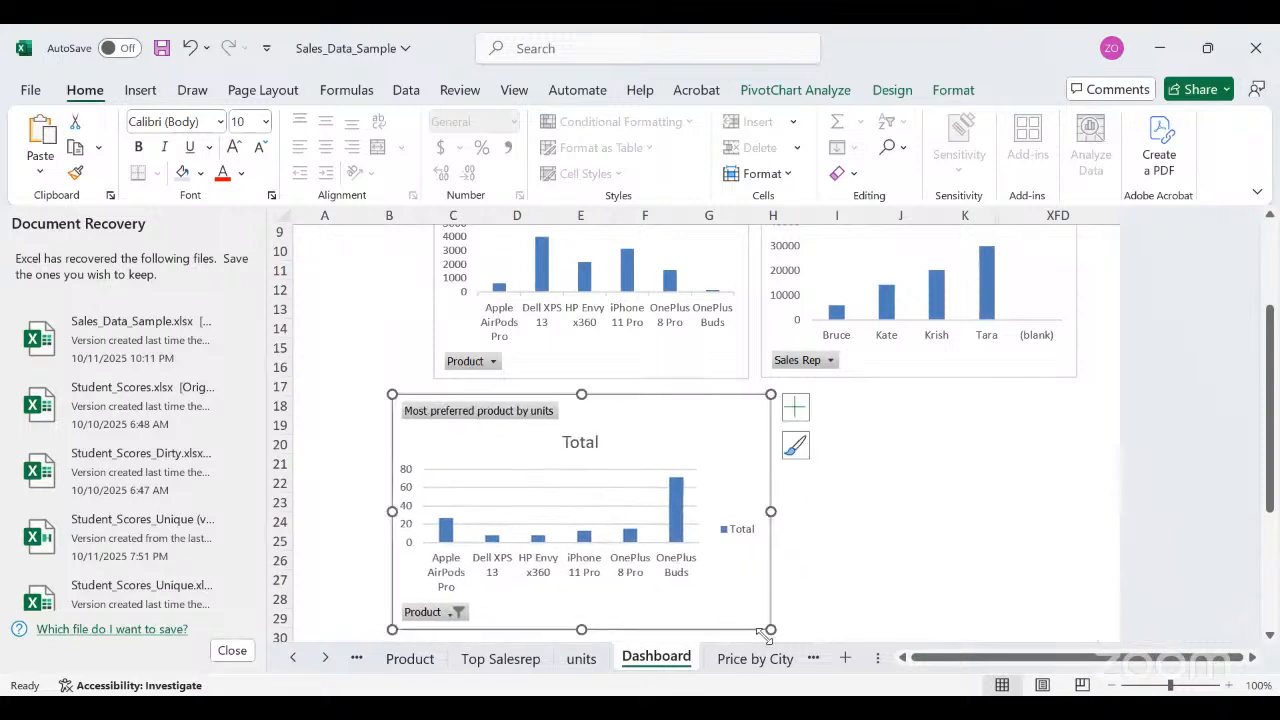
mouse_move(770, 629)
left_mouse_down()
mouse_move(741, 624)
mouse_move(755, 626)
left_mouse_up()
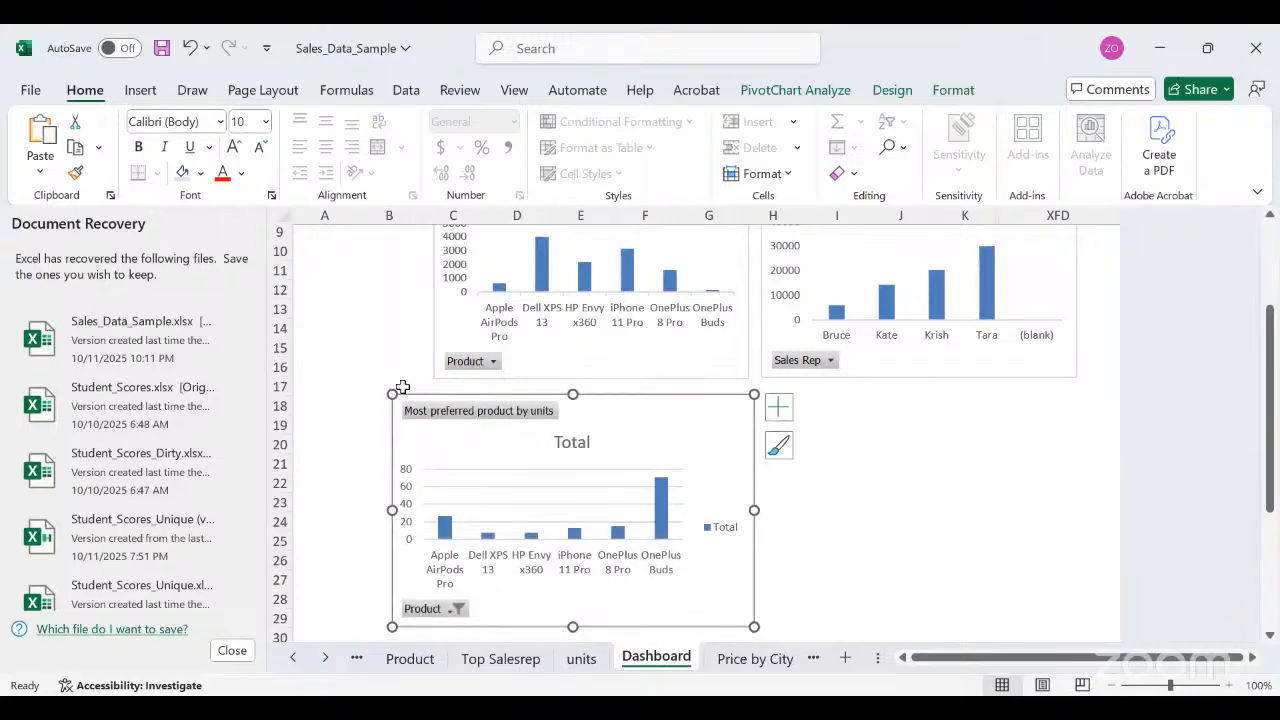
left_click_drag(392, 394, 431, 396)
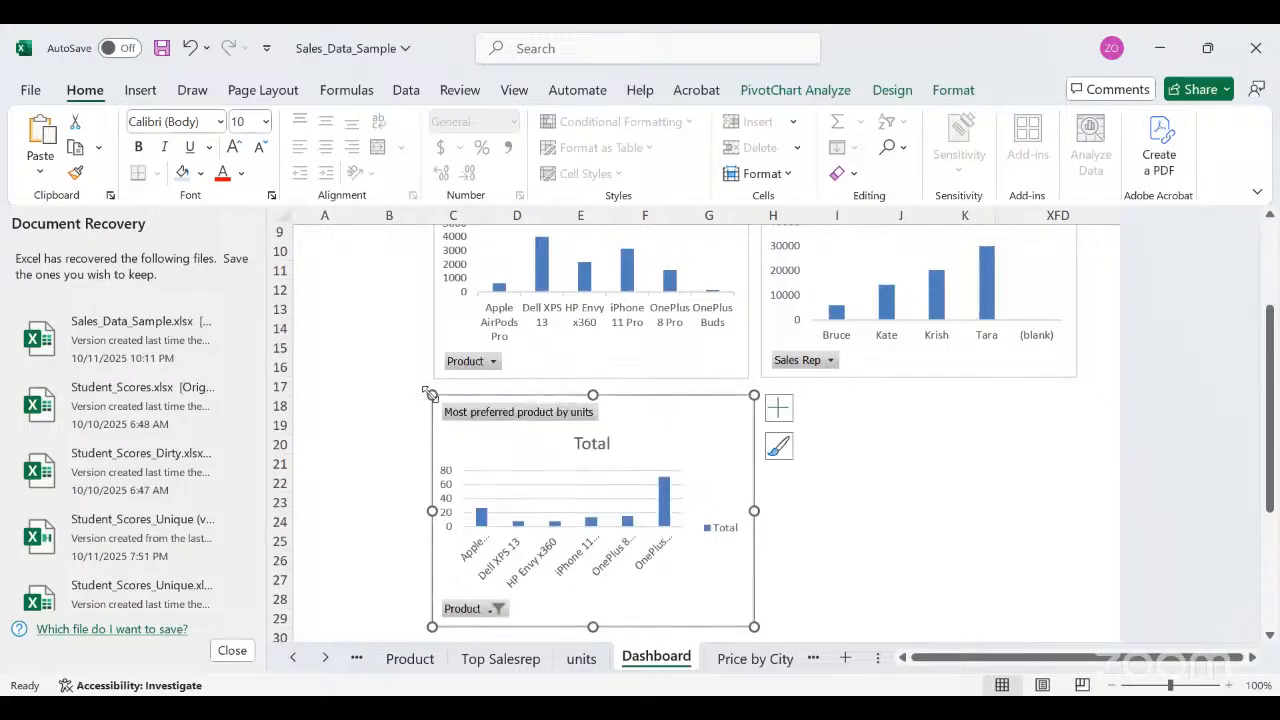
Remove the legend, gridlines and chart title from the Most preferred product by units chart.
left_click(781, 412)
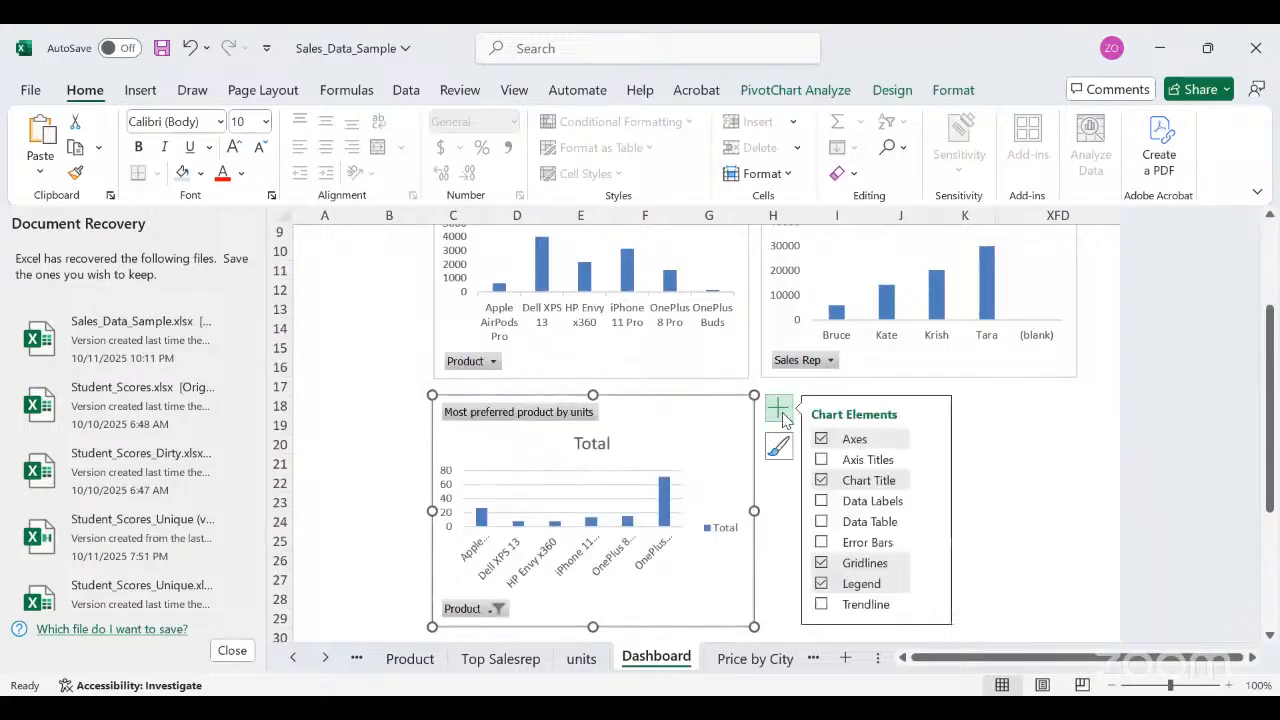
left_click(821, 583)
left_click(821, 563)
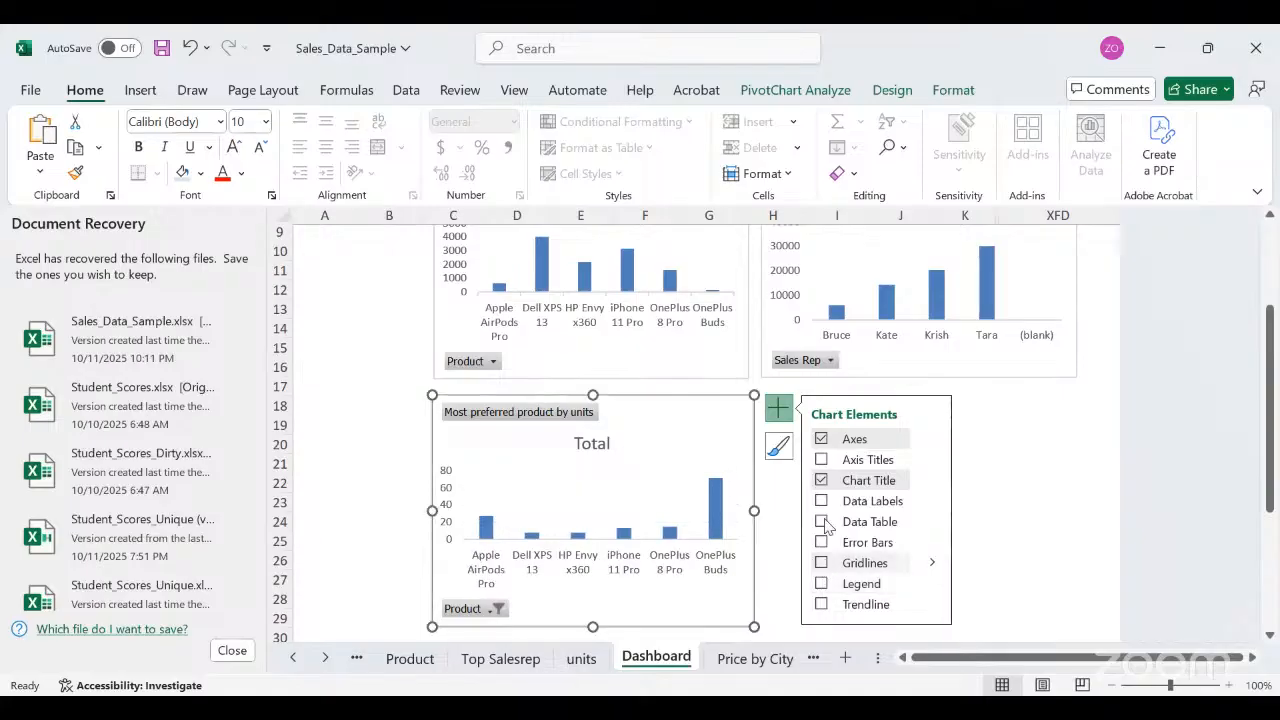
left_click(821, 480)
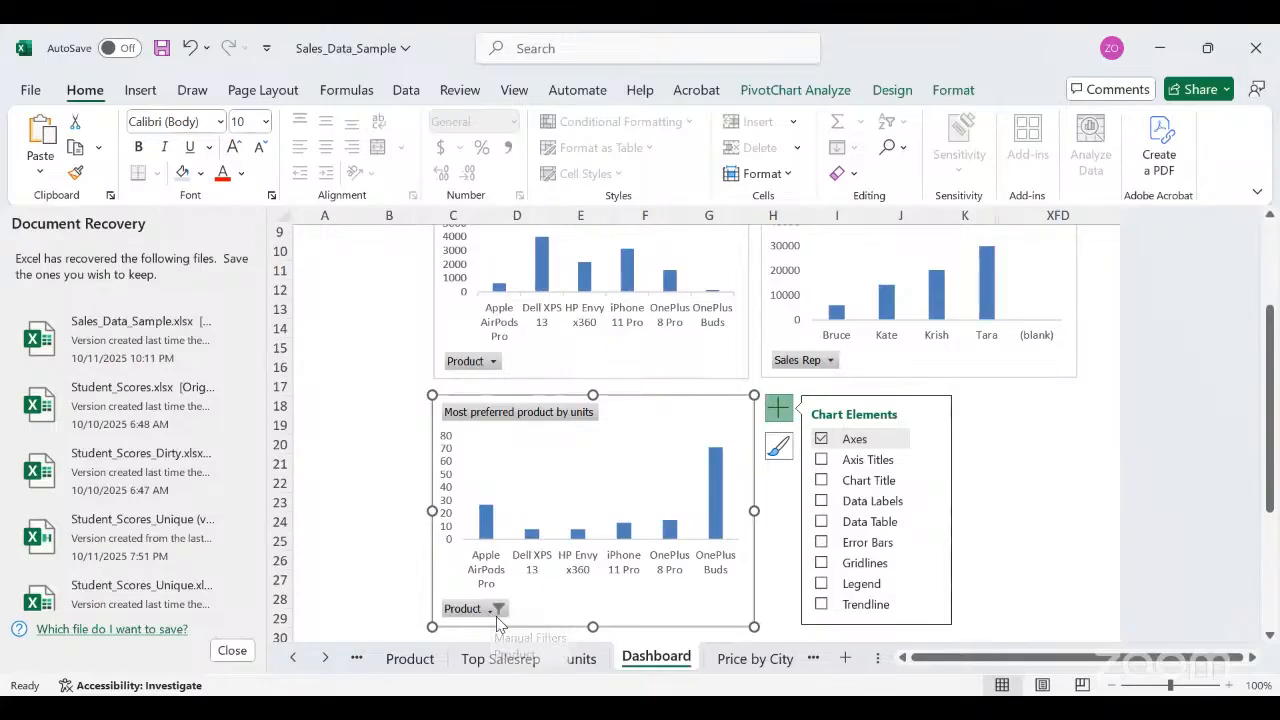
left_click(782, 577)
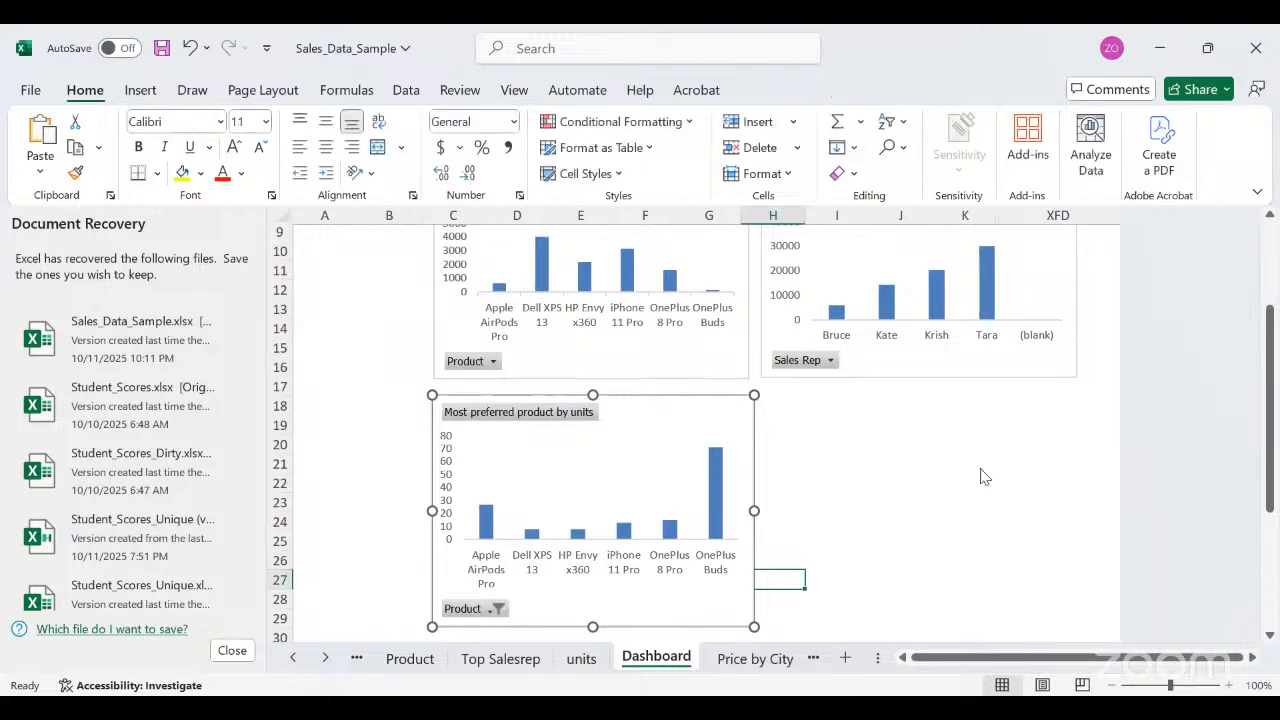
Review the arrangement of the dashboard charts and the pie chart on the Price by City sheet.
left_click_drag(1272, 362, 1266, 261)
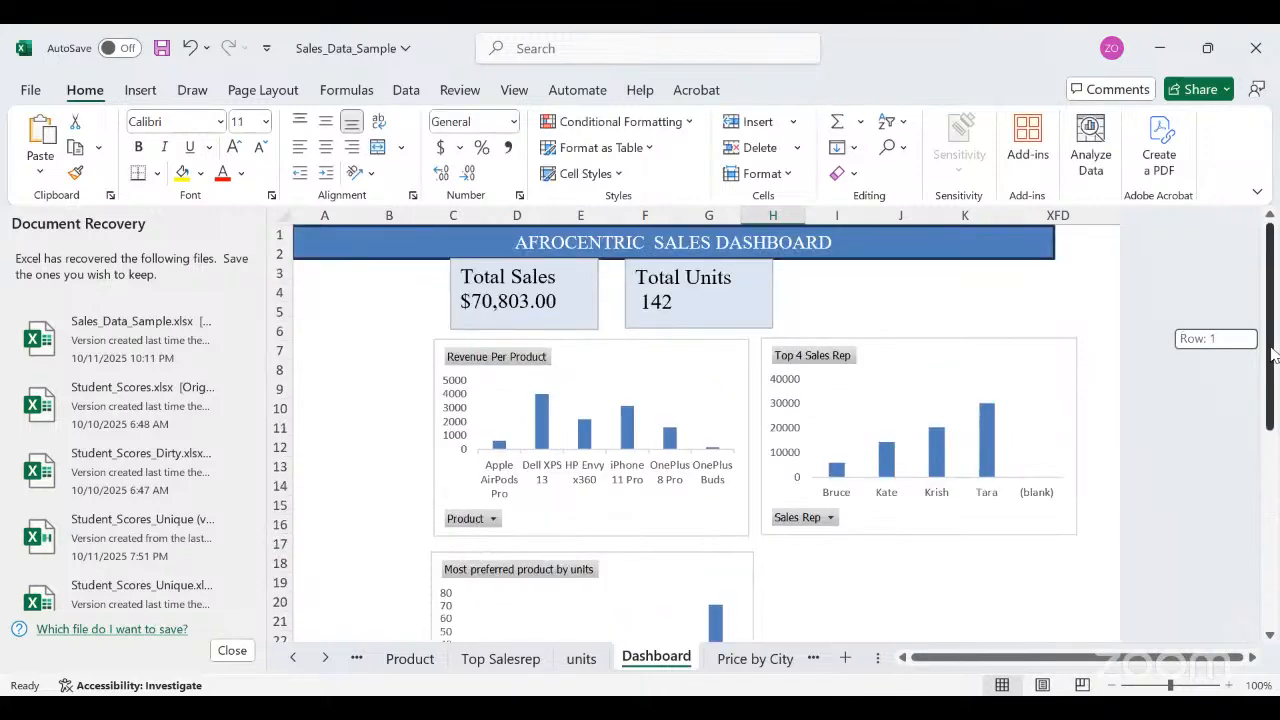
left_click_drag(1272, 352, 1180, 345)
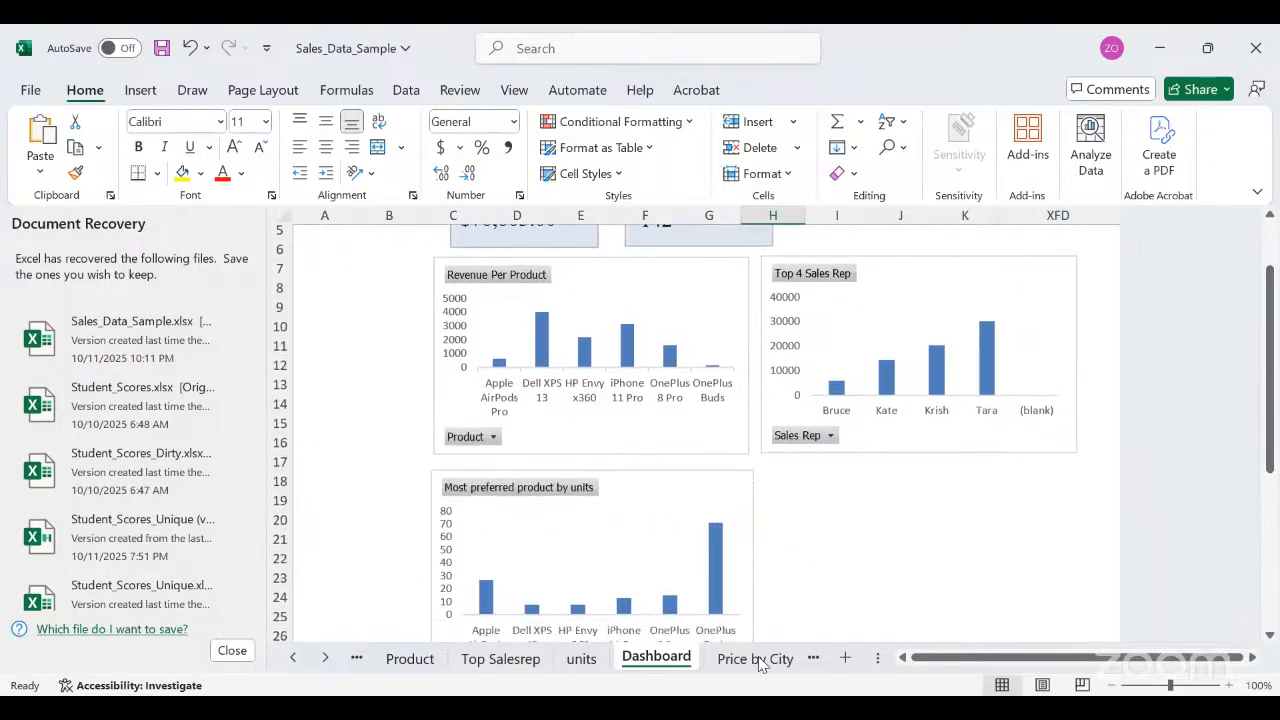
left_click(755, 659)
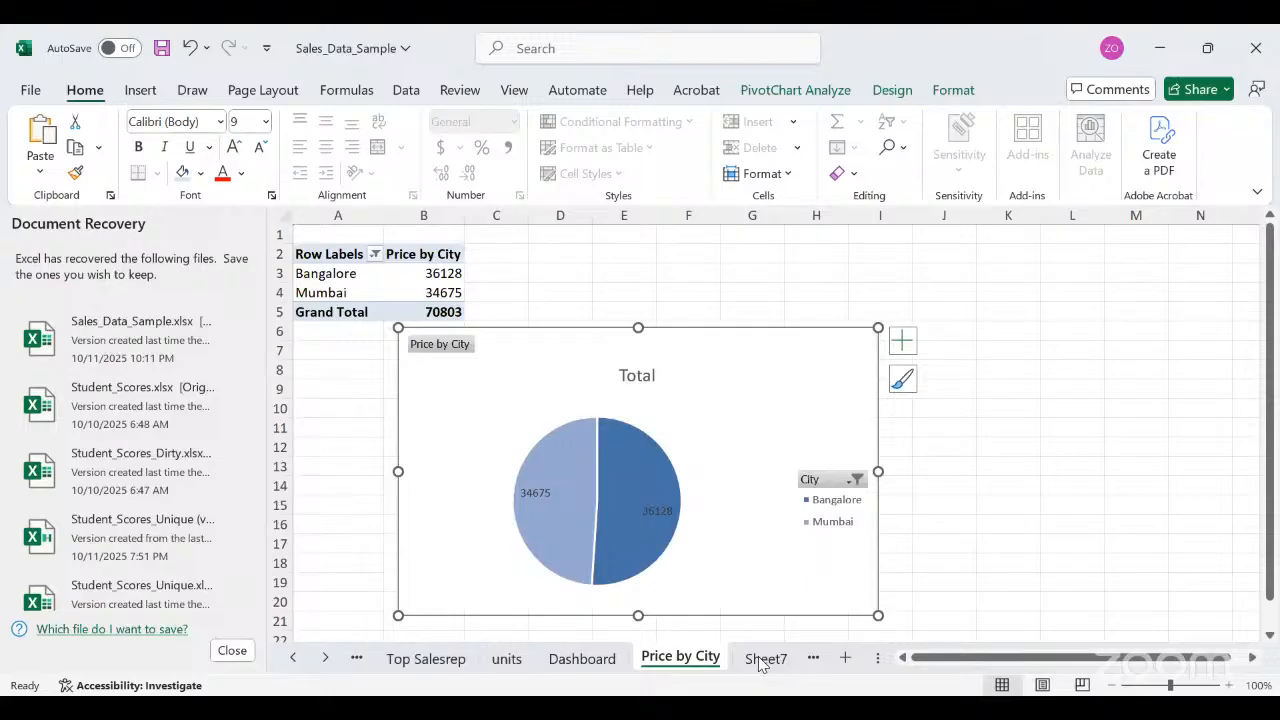
left_click(570, 664)
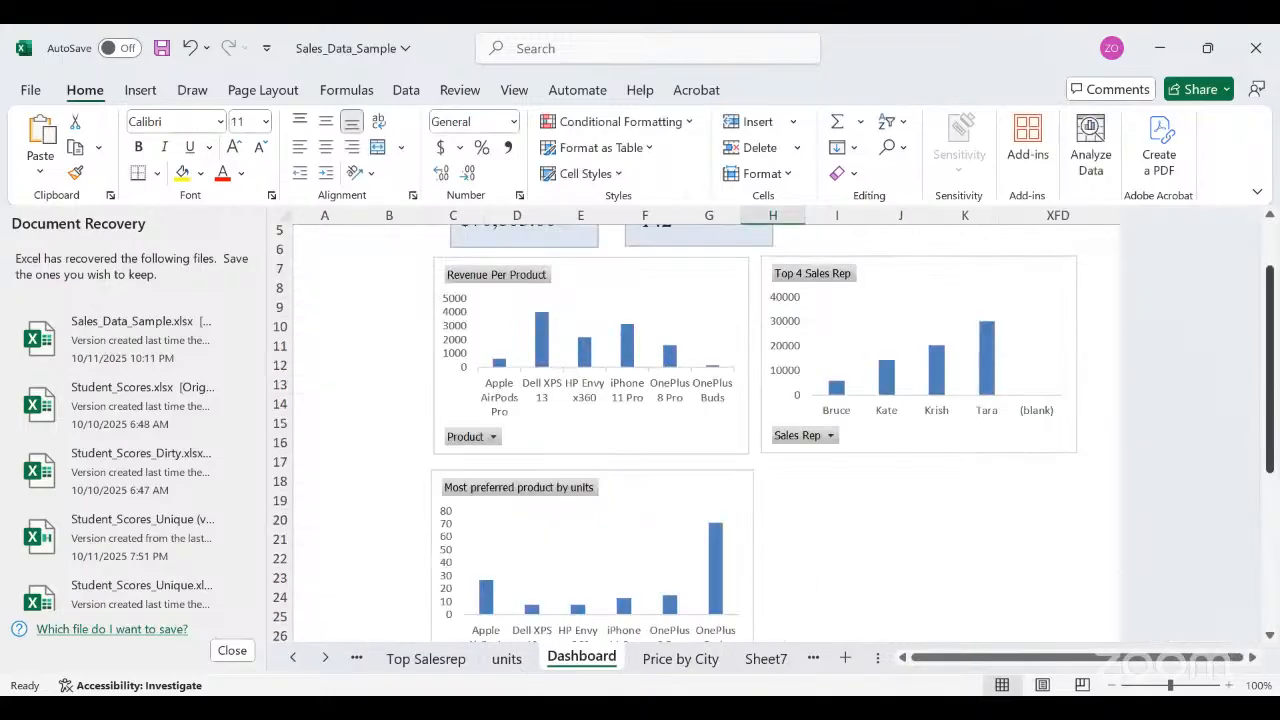
mouse_move(1270, 358)
left_mouse_down()
mouse_move(1268, 390)
mouse_move(1274, 360)
left_mouse_up()
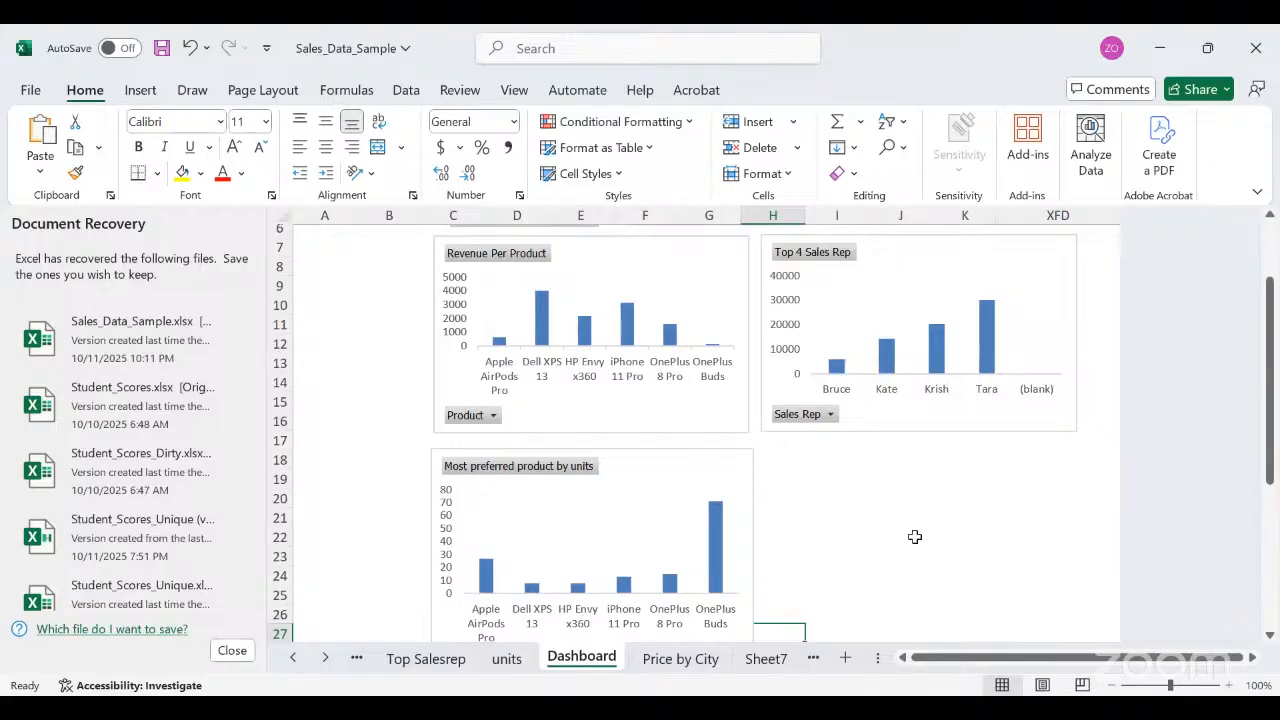
Open the units sheet and select the Dell XPS 13 value in the Most preferred product by units pivot table.
left_click_drag(1272, 388, 1273, 417)
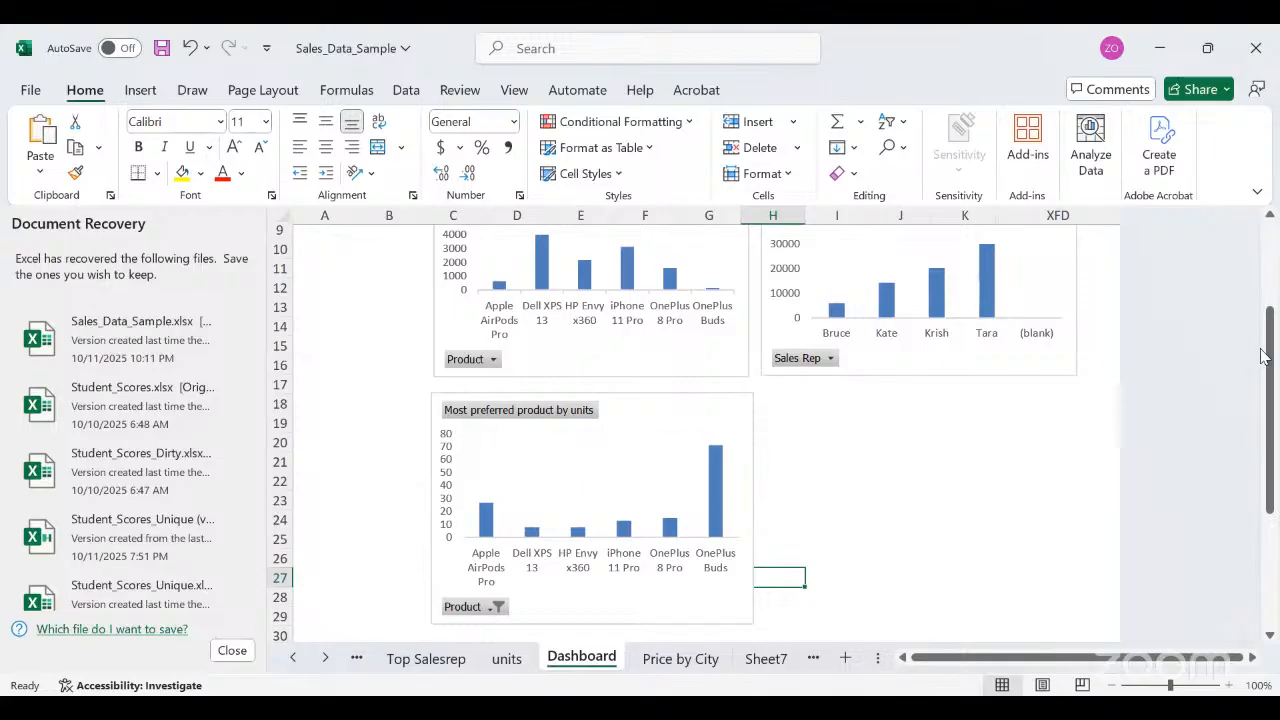
mouse_move(1273, 358)
left_mouse_down()
mouse_move(1274, 319)
mouse_move(1274, 377)
left_mouse_up()
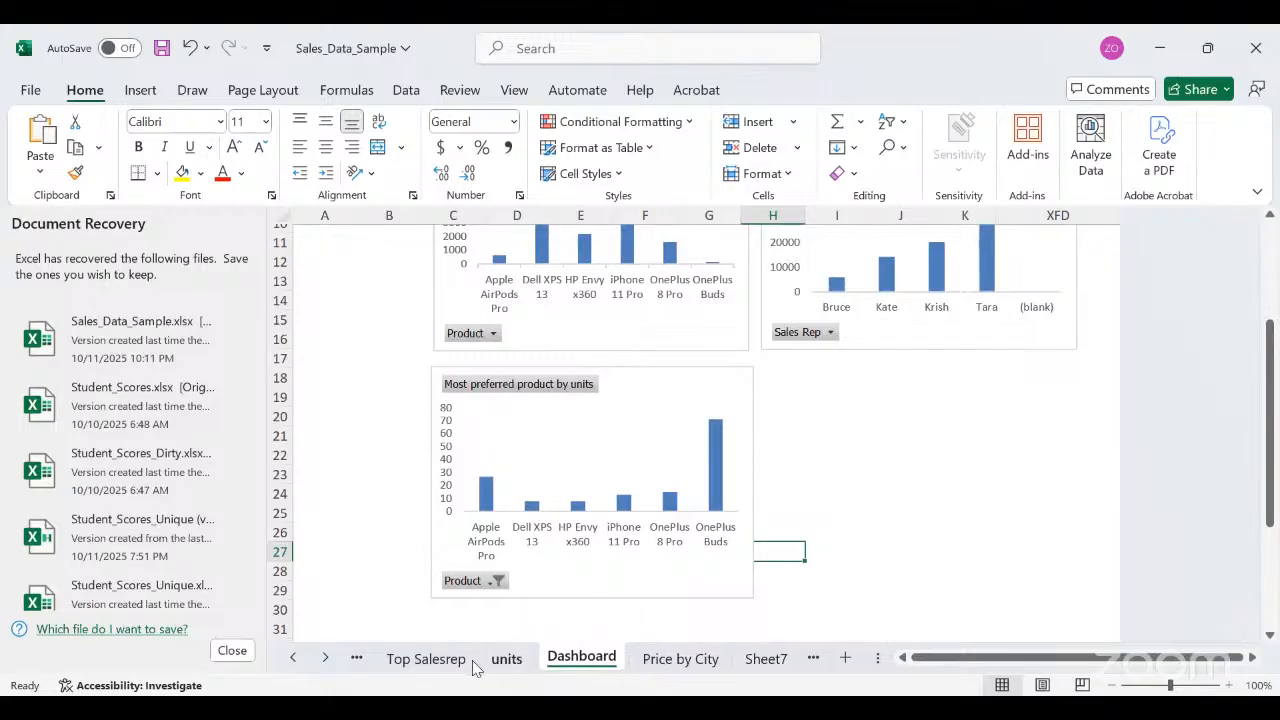
left_click(292, 657)
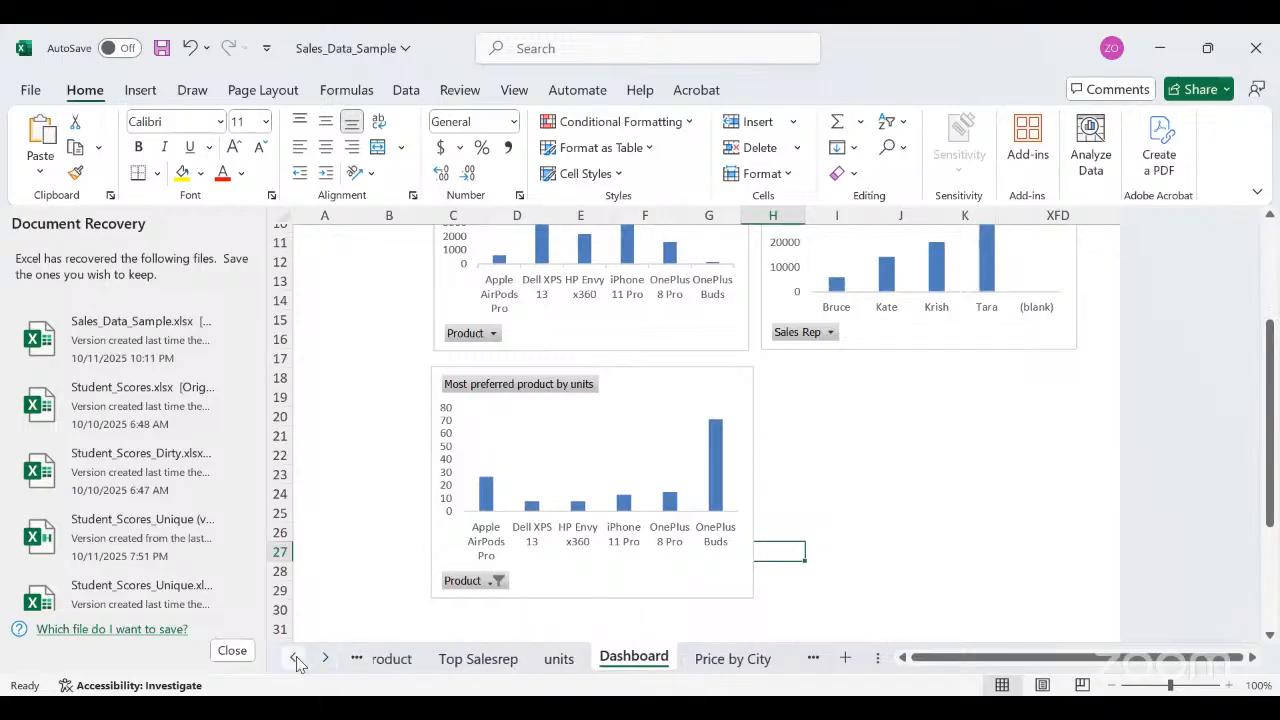
left_click(292, 657)
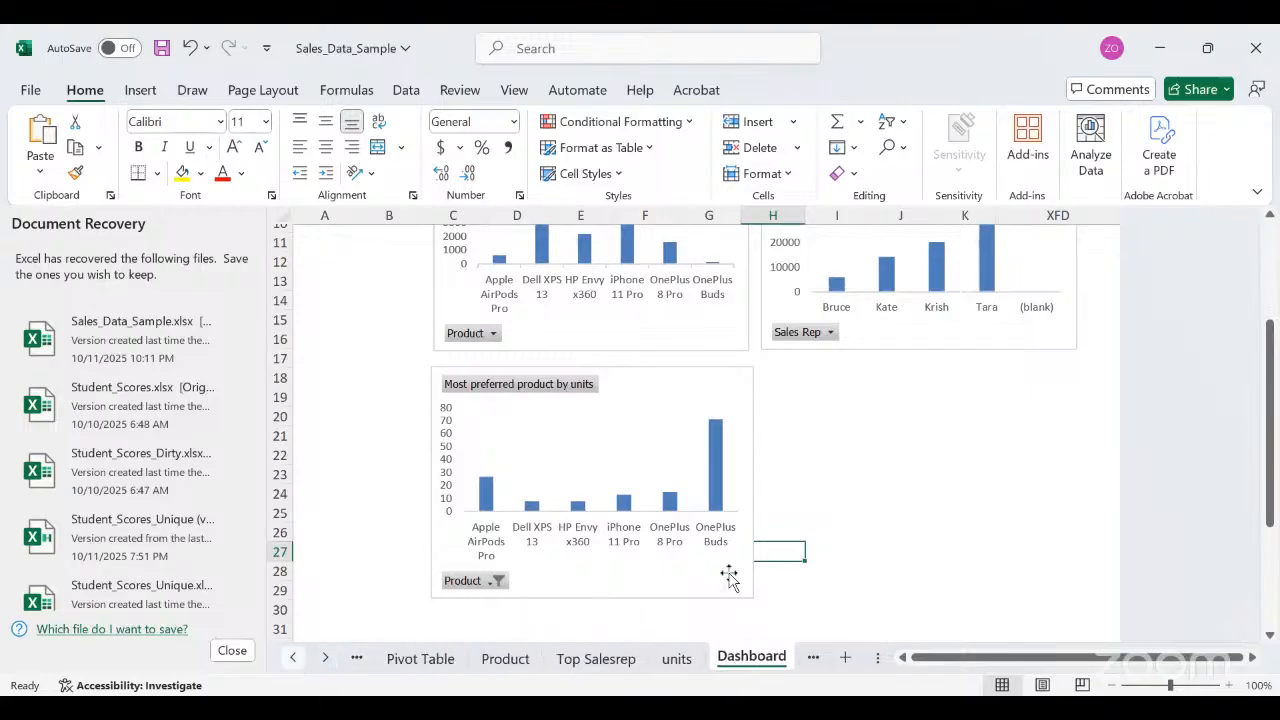
left_click(676, 657)
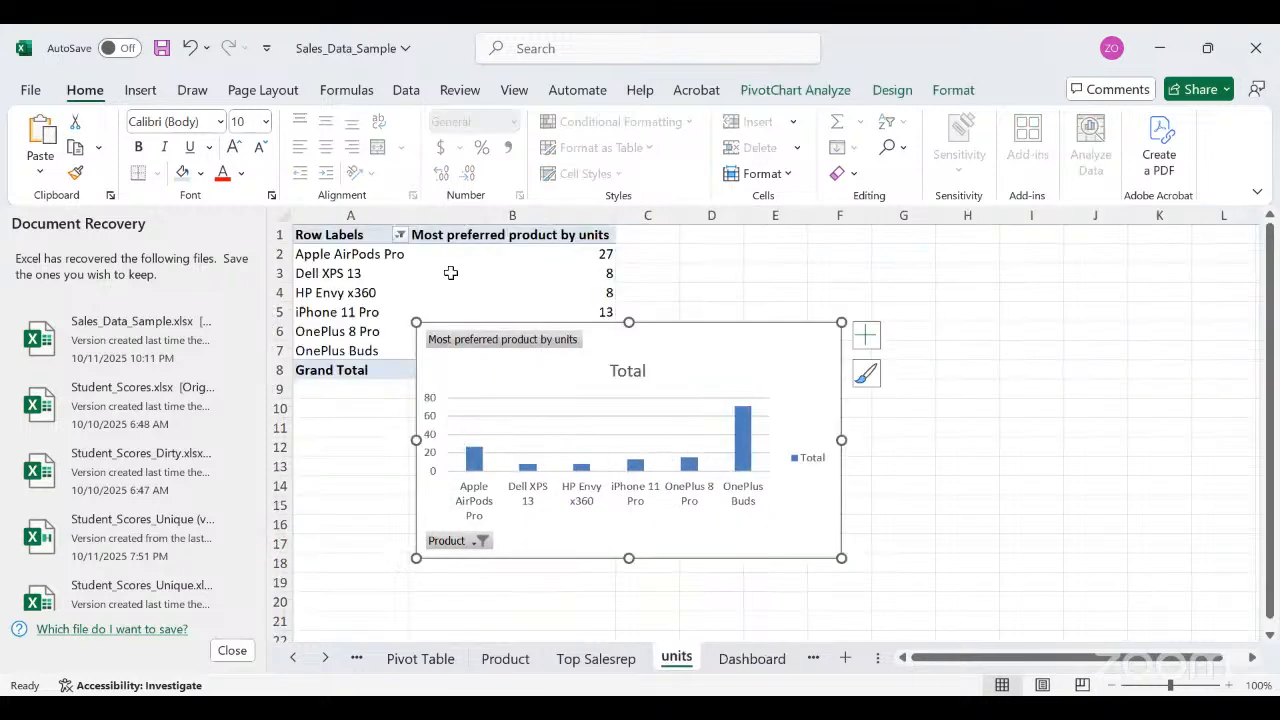
left_click(447, 277)
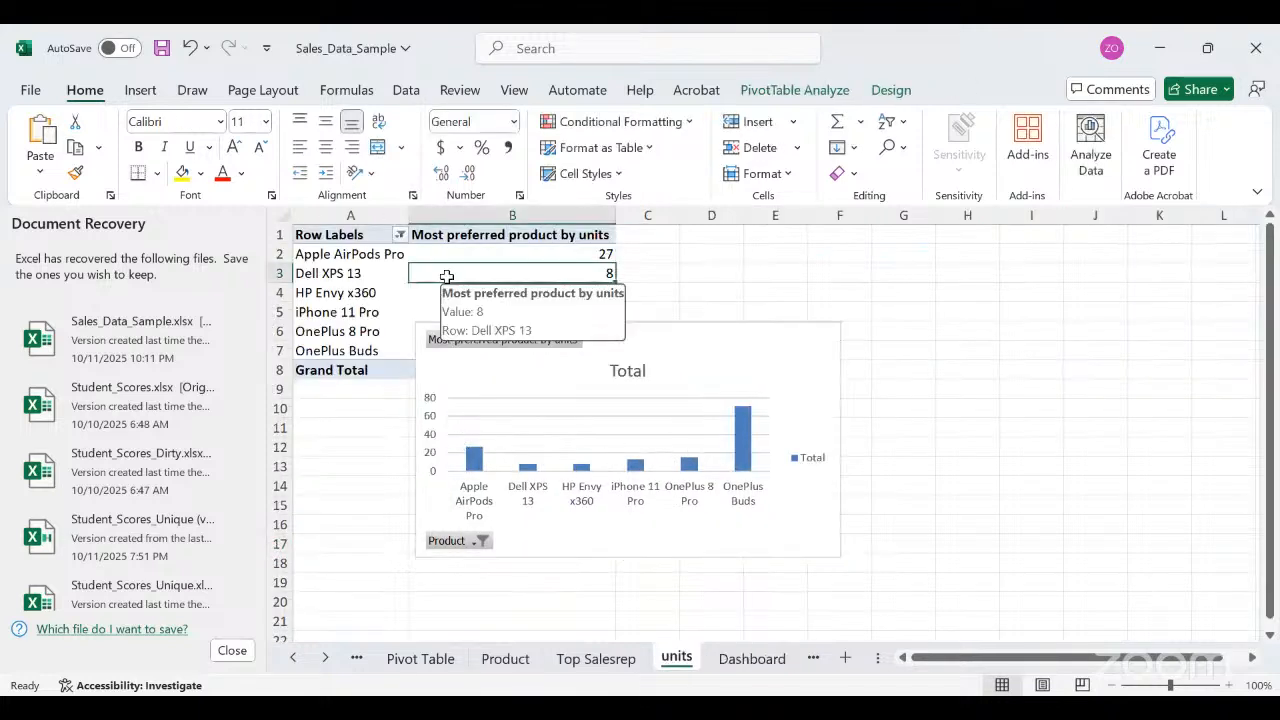
Examine the Product field's label and value filter choices, the field list and the row field options of the units PivotTable.
right_click(447, 277)
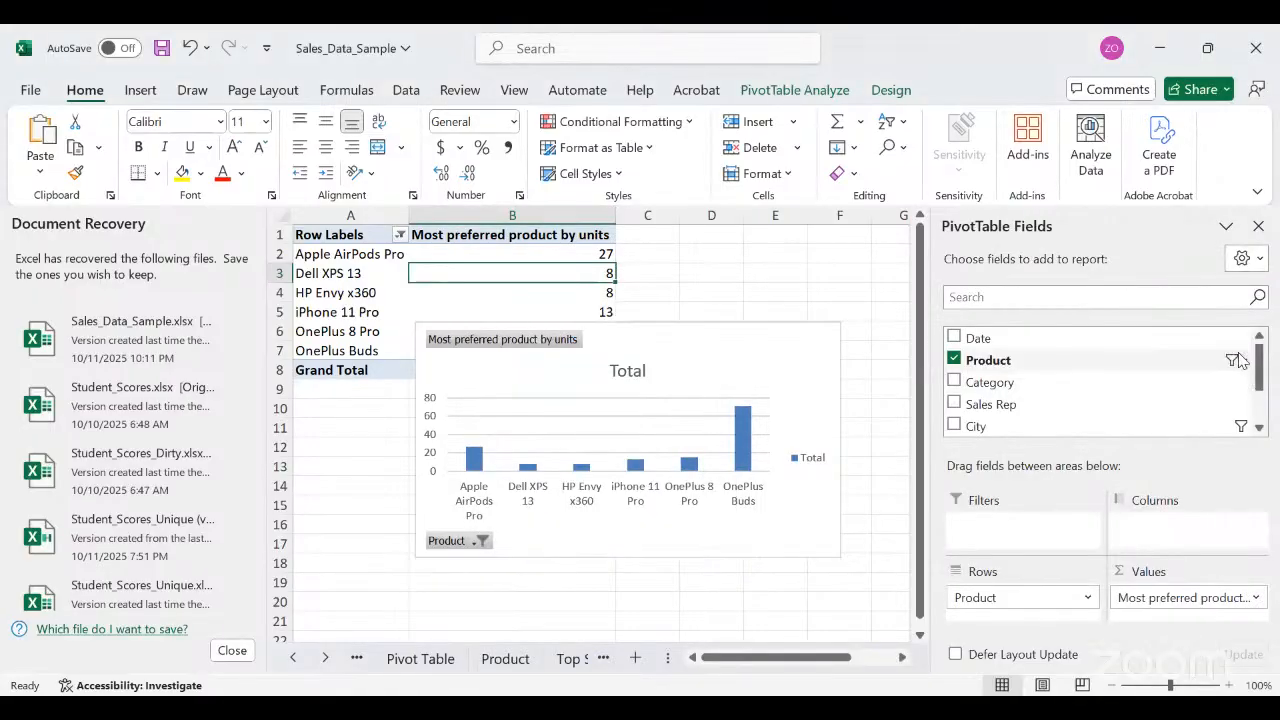
left_click(1242, 362)
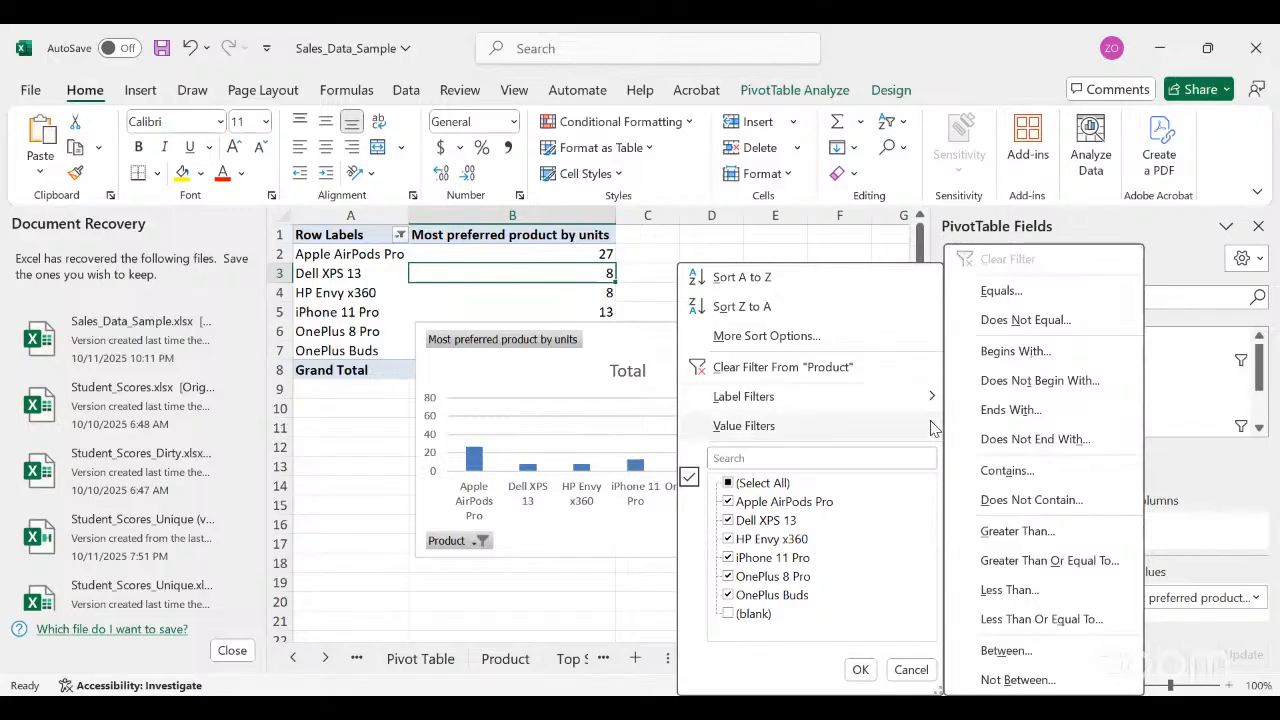
mouse_move(930, 428)
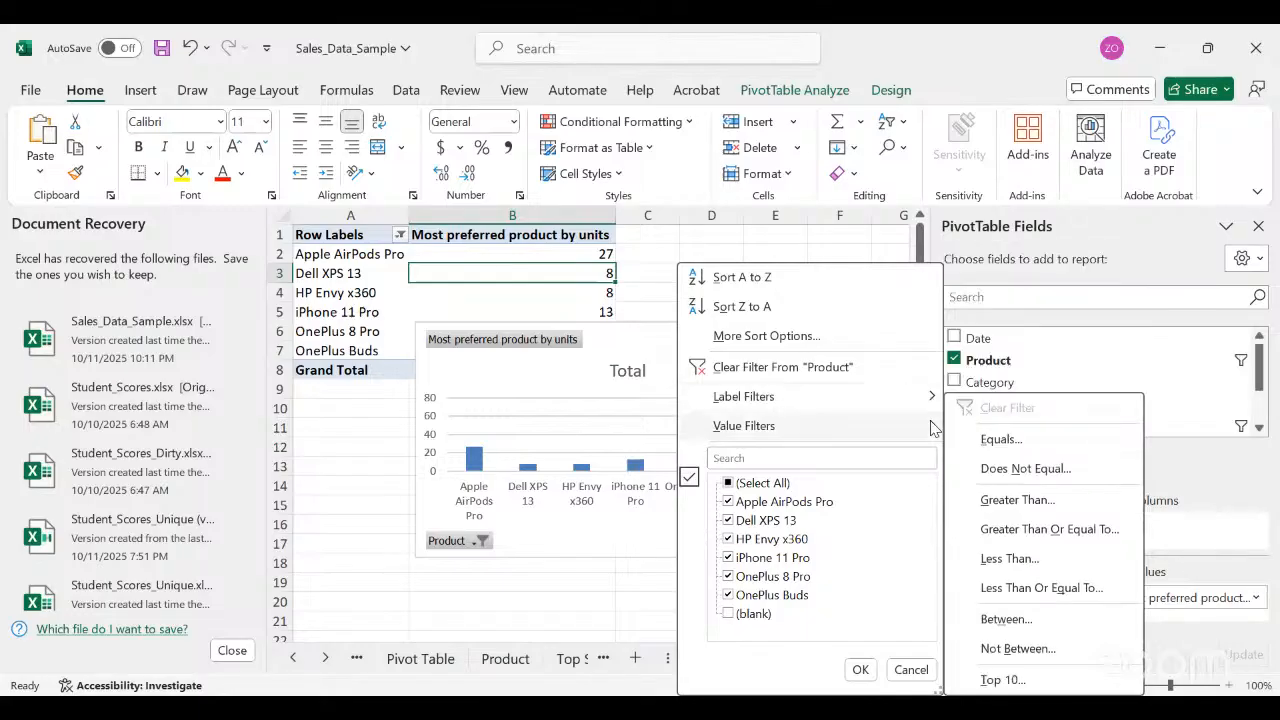
mouse_move(915, 404)
key("Return")
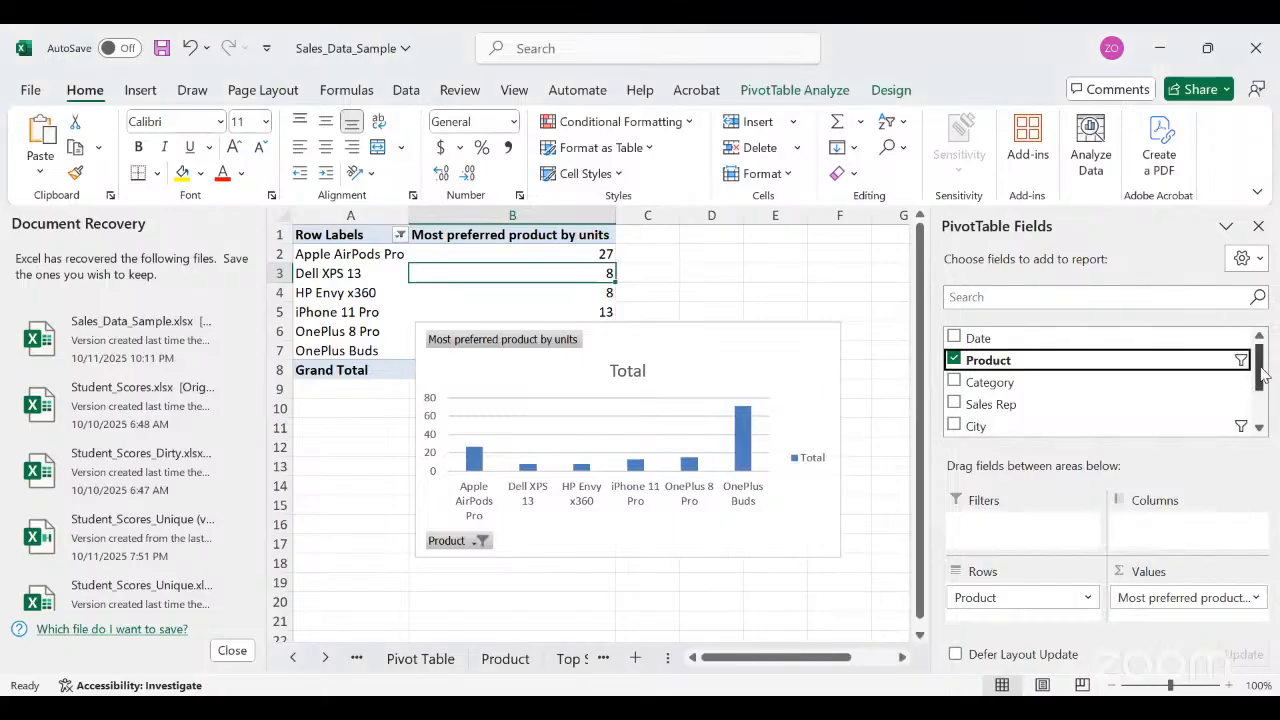
left_click_drag(1262, 372, 1218, 453)
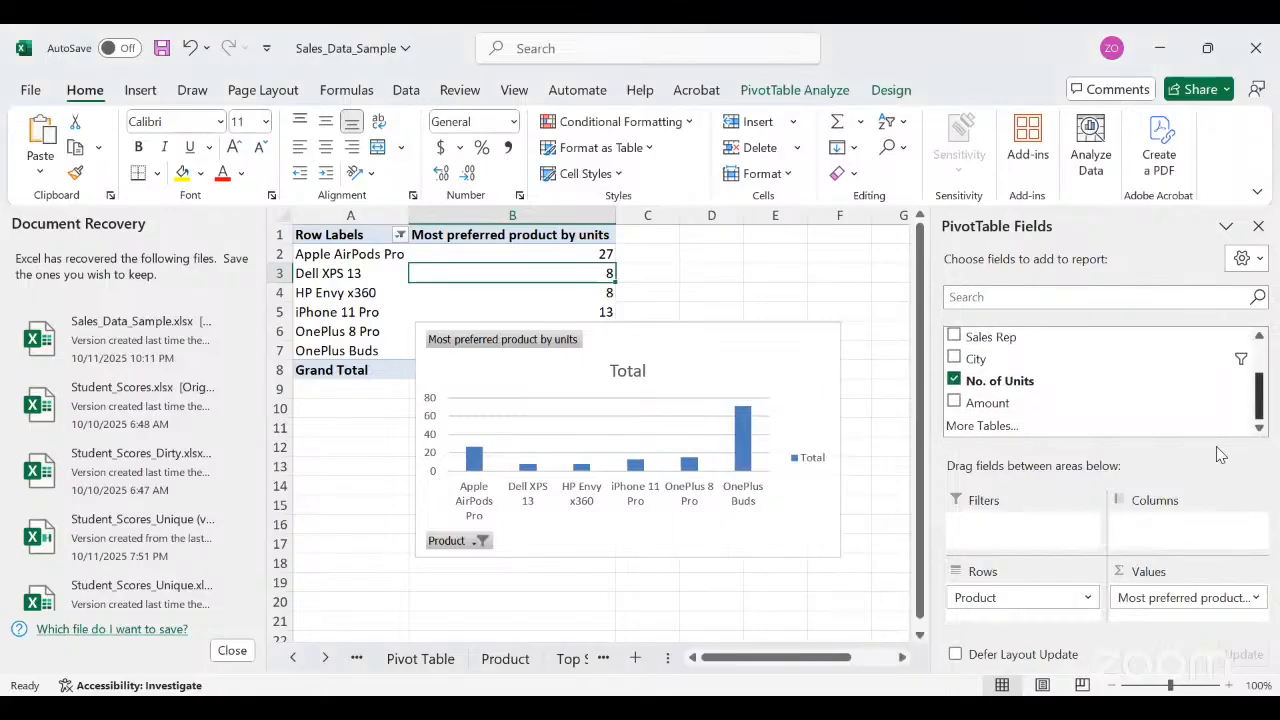
left_click(1088, 598)
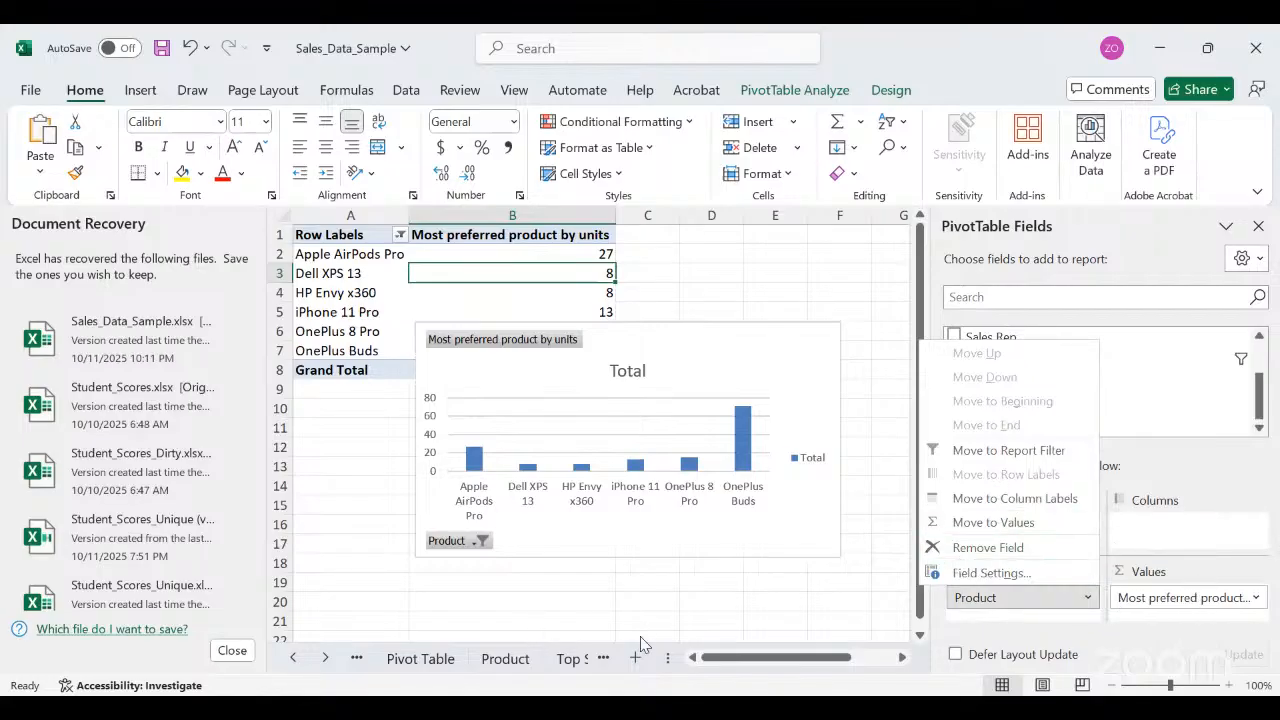
left_click(839, 582)
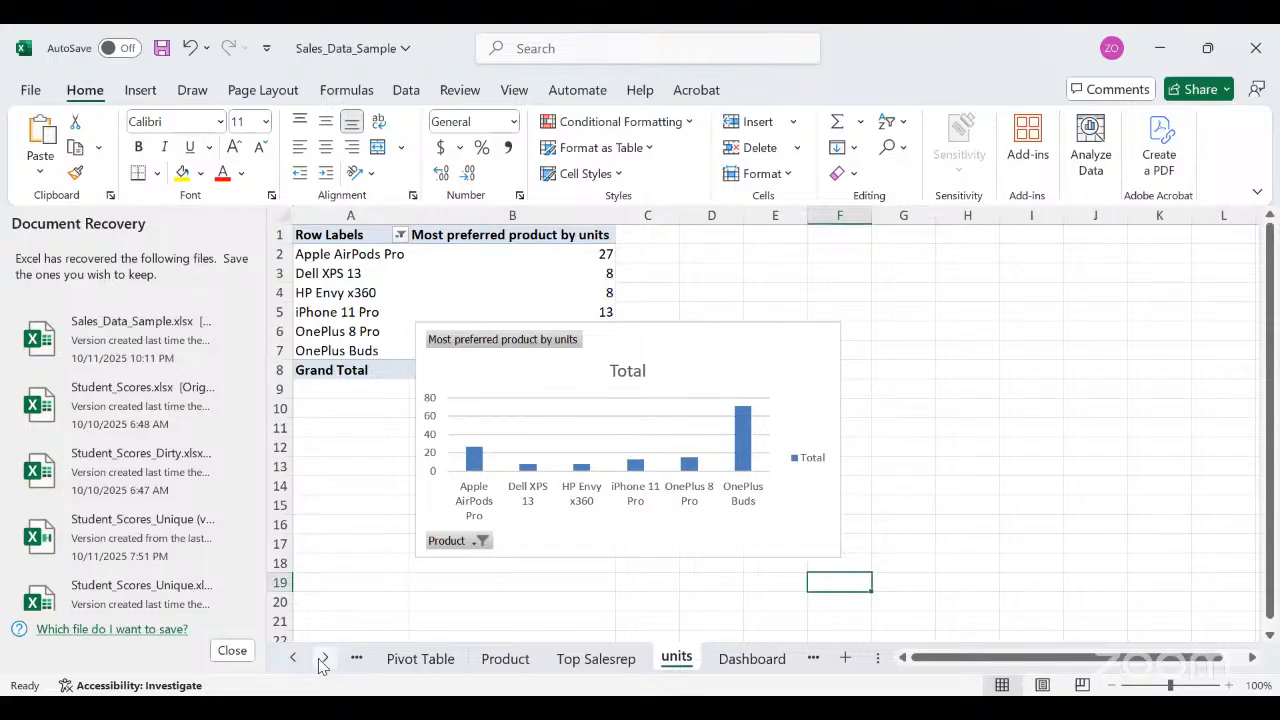
On the Dashboard sheet, slightly shrink the "Most preferred product by units" chart so it ends at row 29.
double_click(324, 660)
left_click(324, 660)
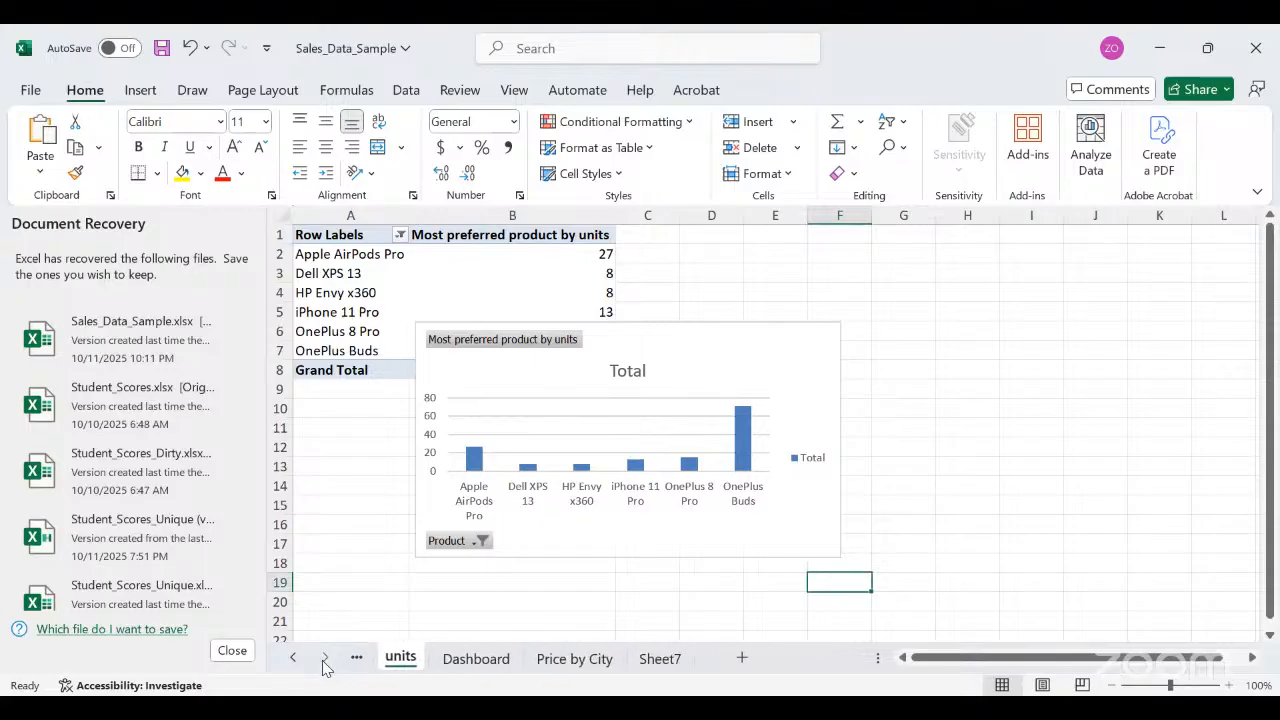
left_click(449, 659)
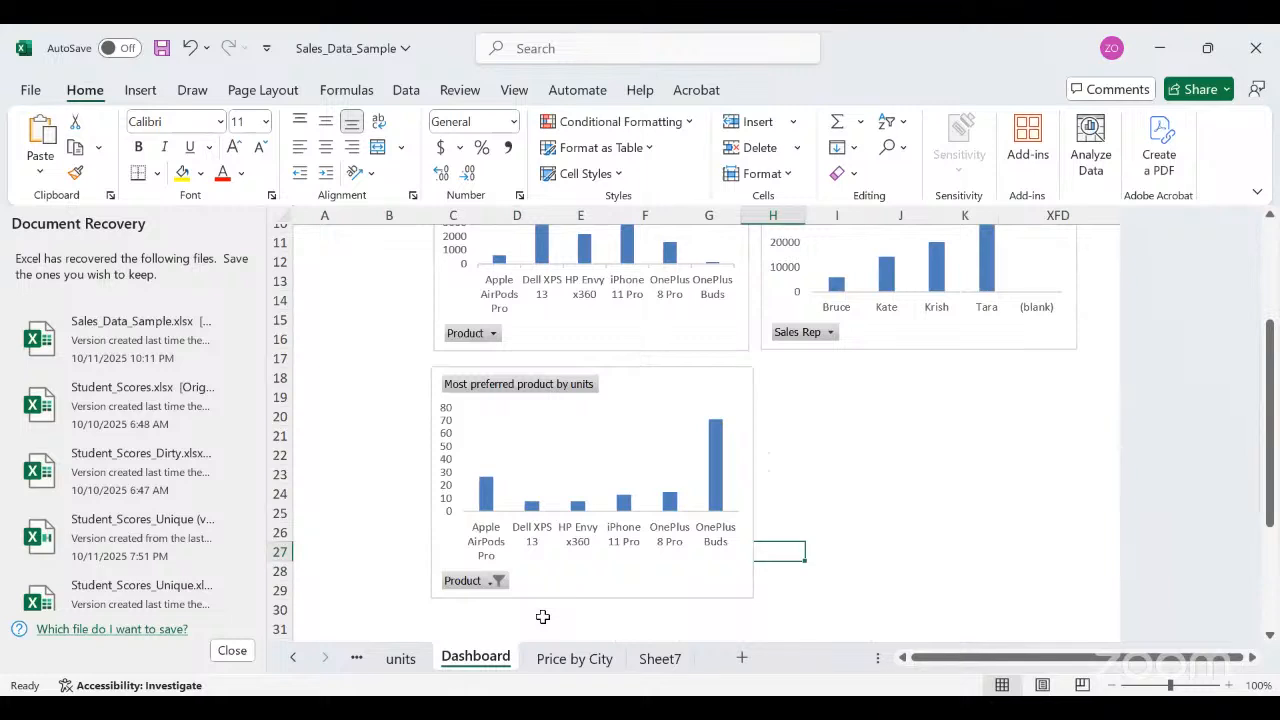
left_click(754, 600)
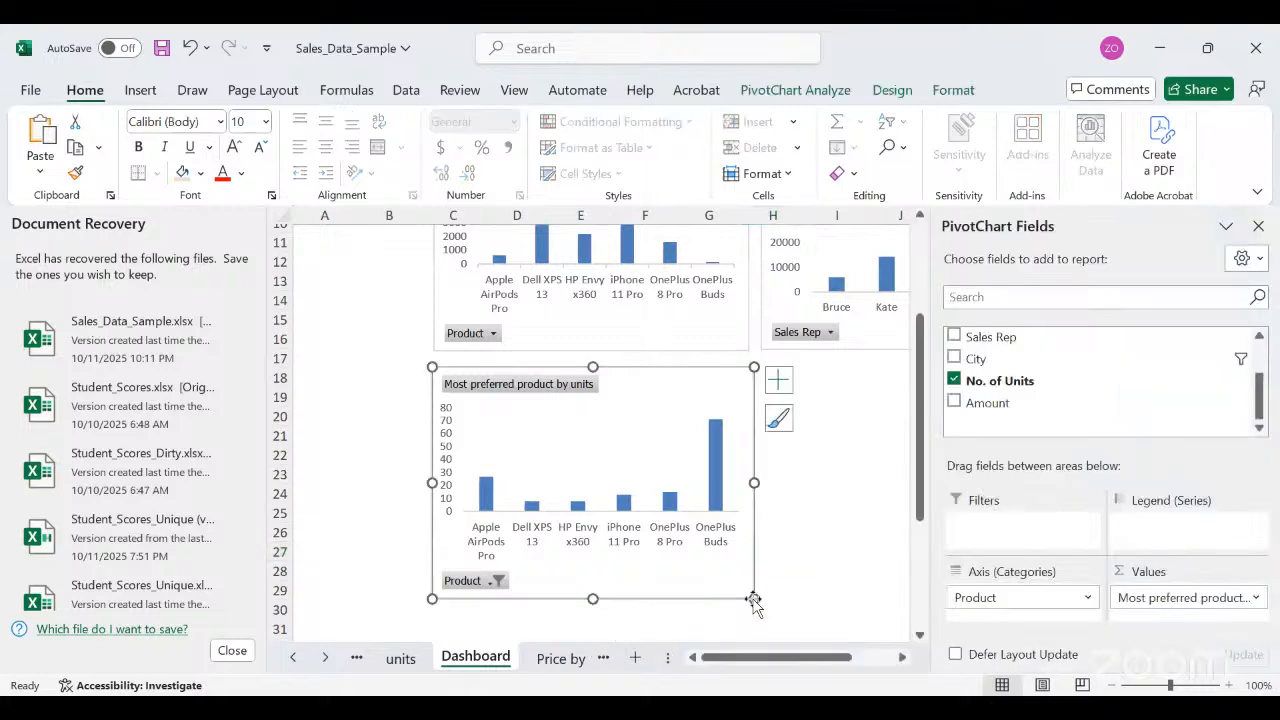
left_click_drag(754, 600, 752, 591)
left_click(816, 576)
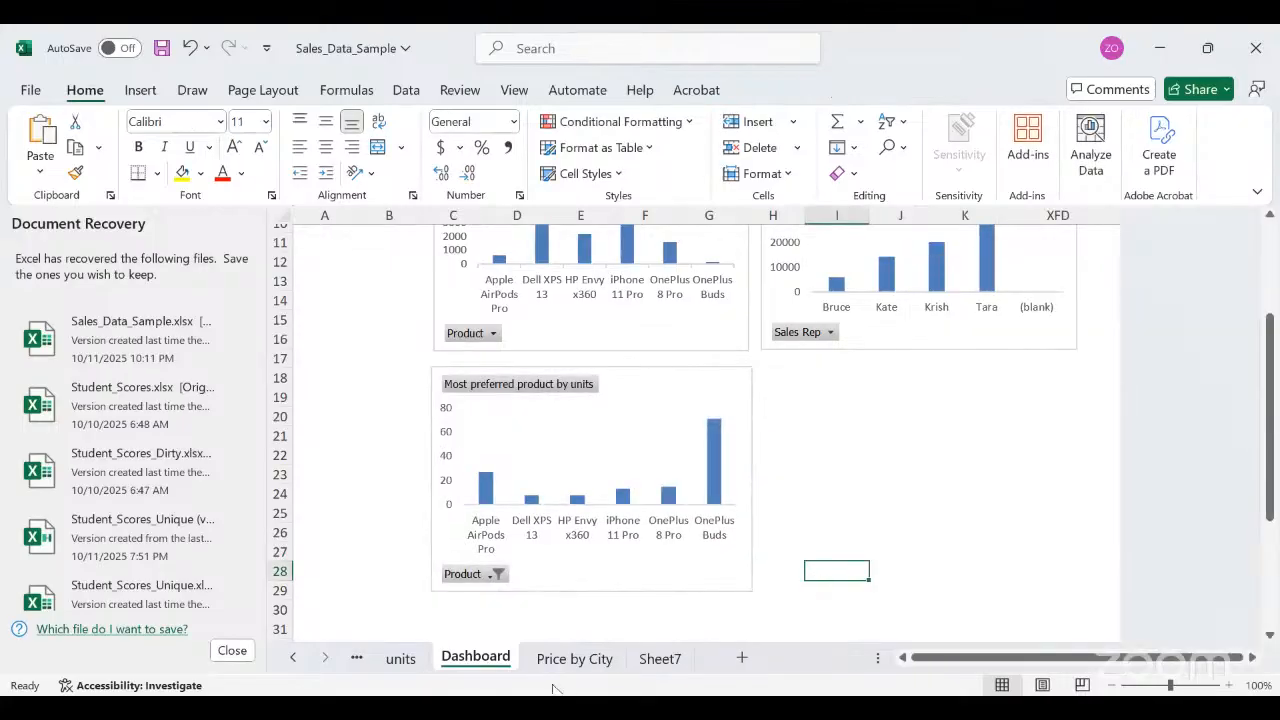
On the Price by City sheet, shrink the pie chart so it ends at about column G, row 19.
left_click(291, 658)
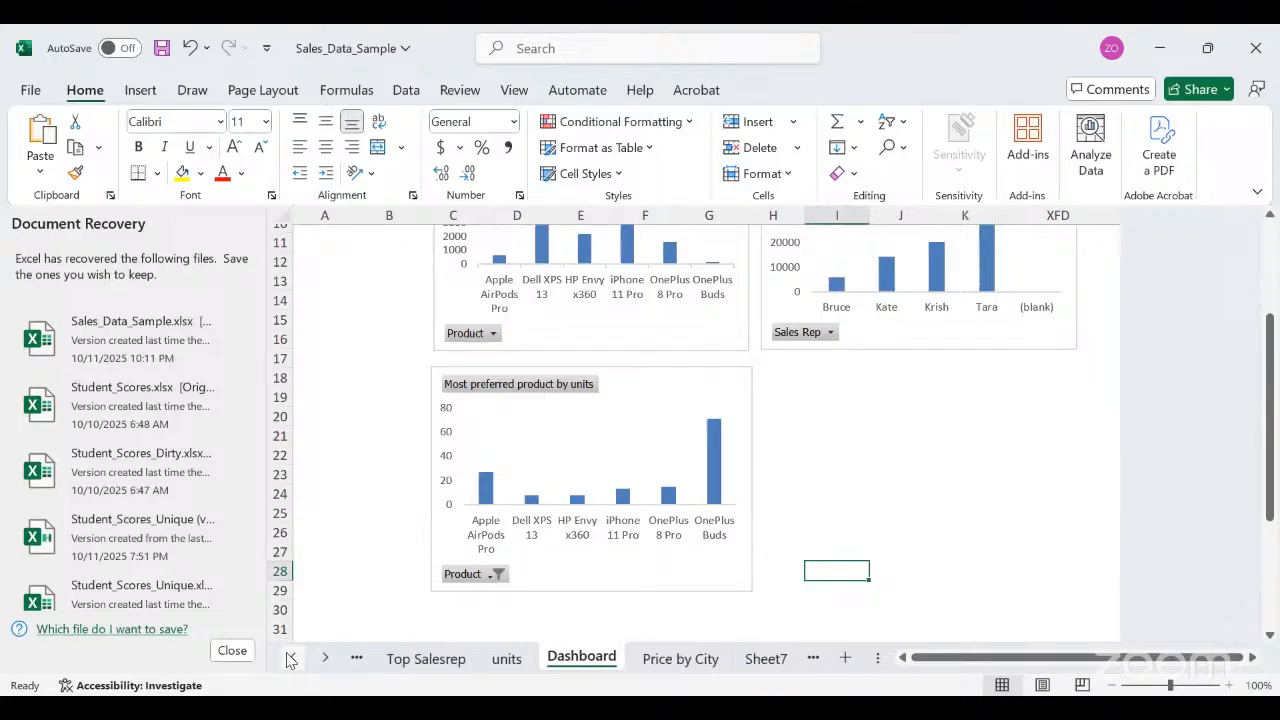
left_click(291, 658)
left_click(291, 658)
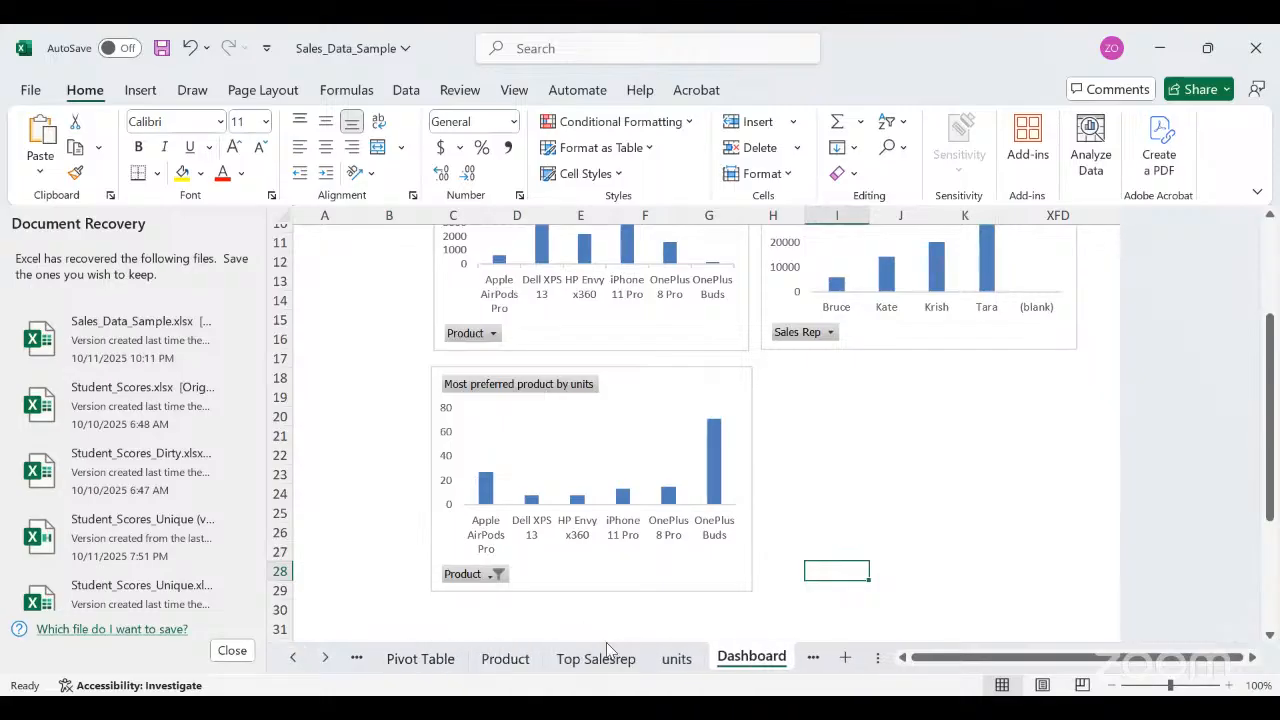
left_click(325, 660)
left_click(325, 660)
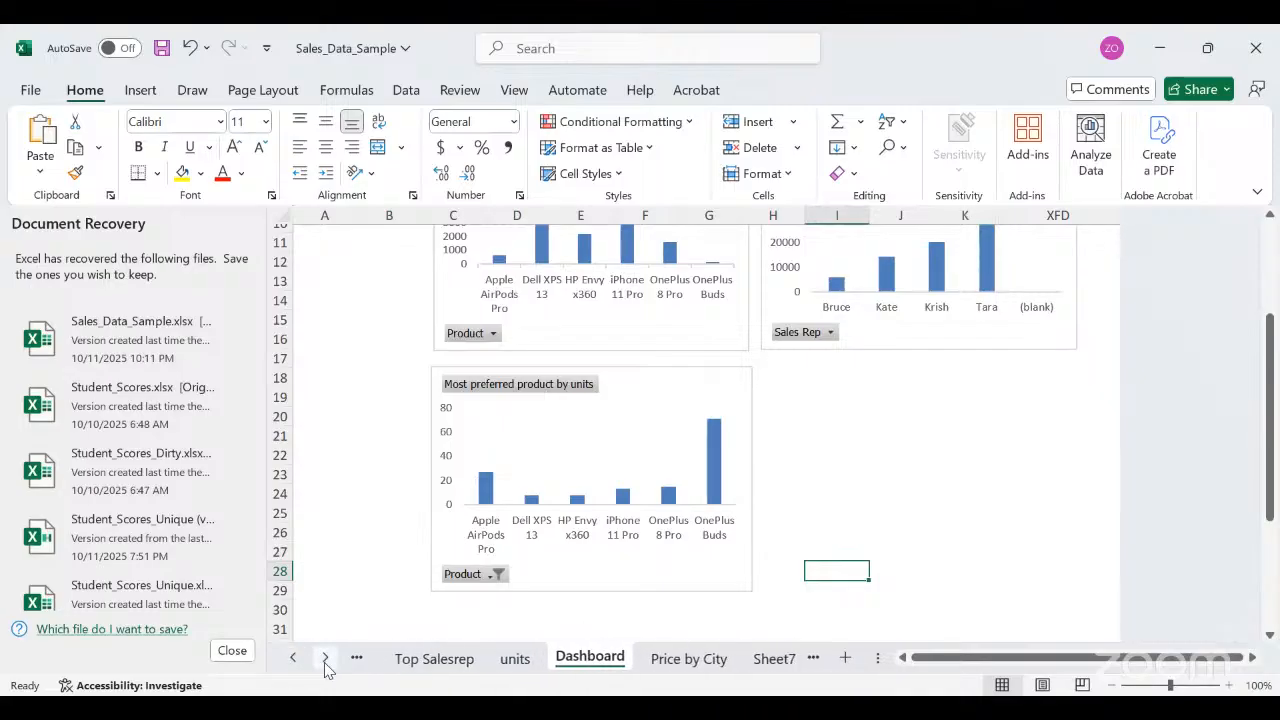
left_click(668, 659)
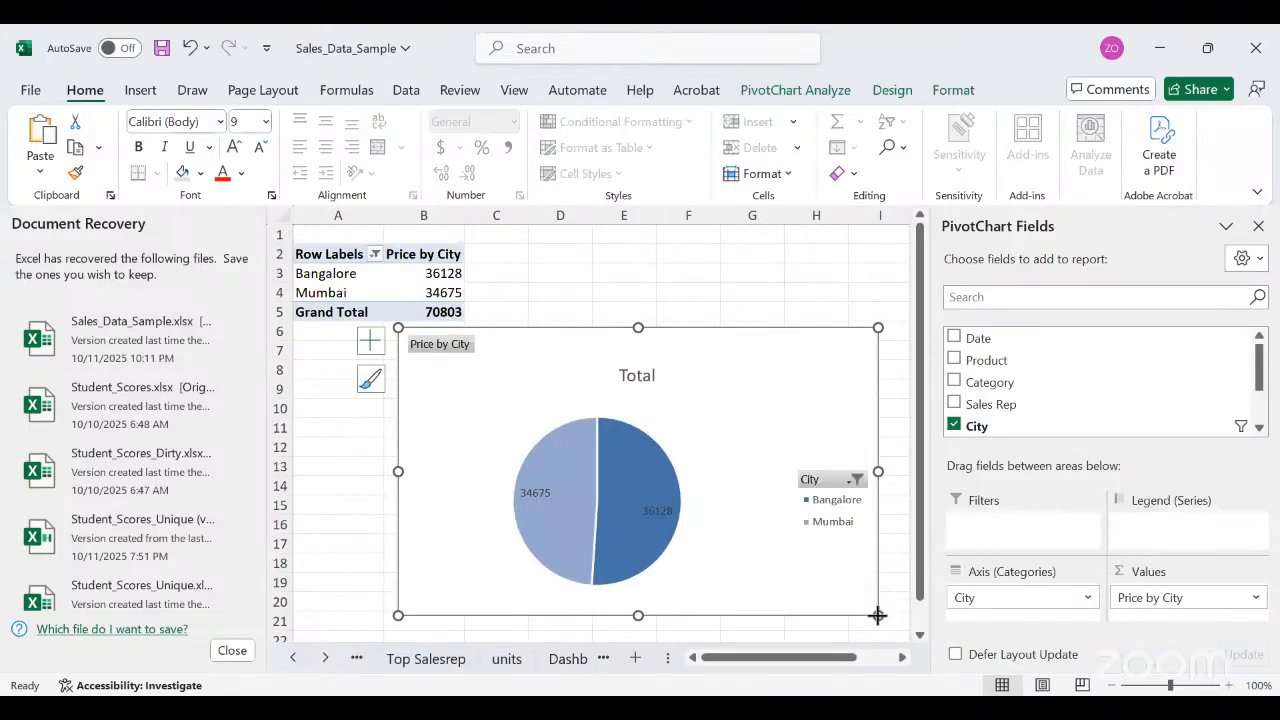
left_click_drag(878, 615, 754, 585)
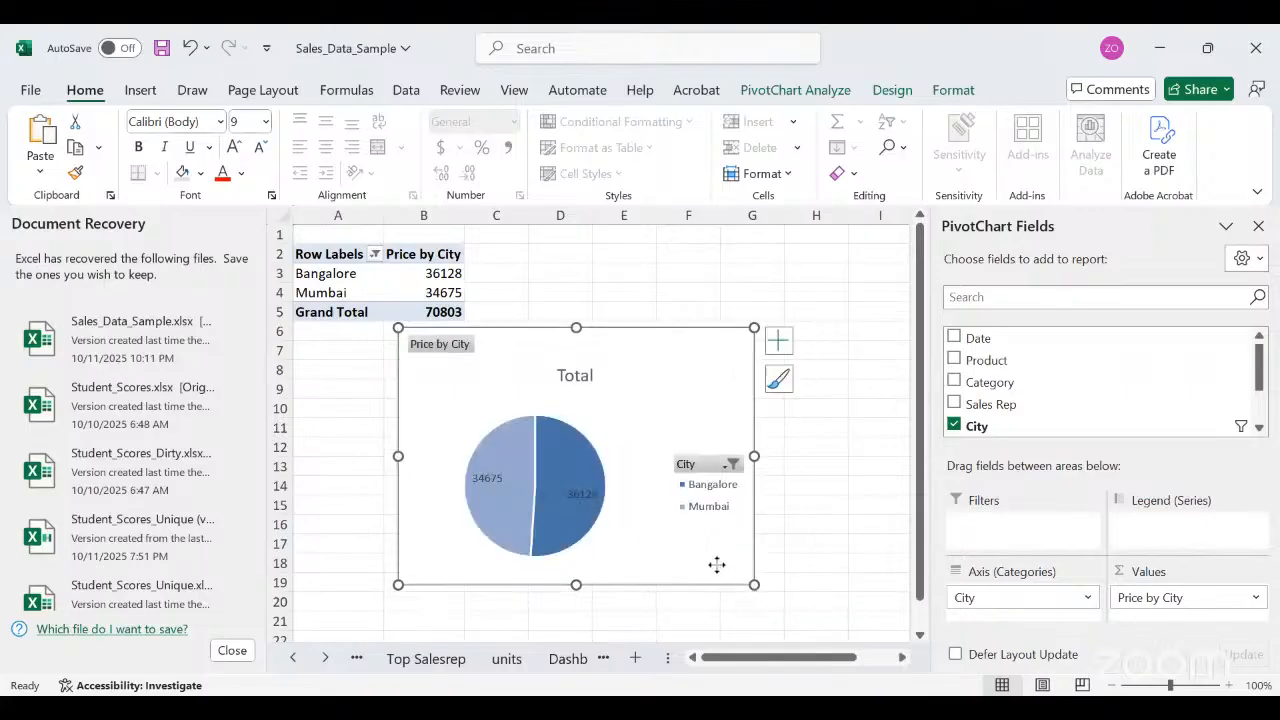
Copy the Price by City pie chart, paste it into the Dashboard sheet at cell I24, and hide the chart's field list.
right_click(716, 362)
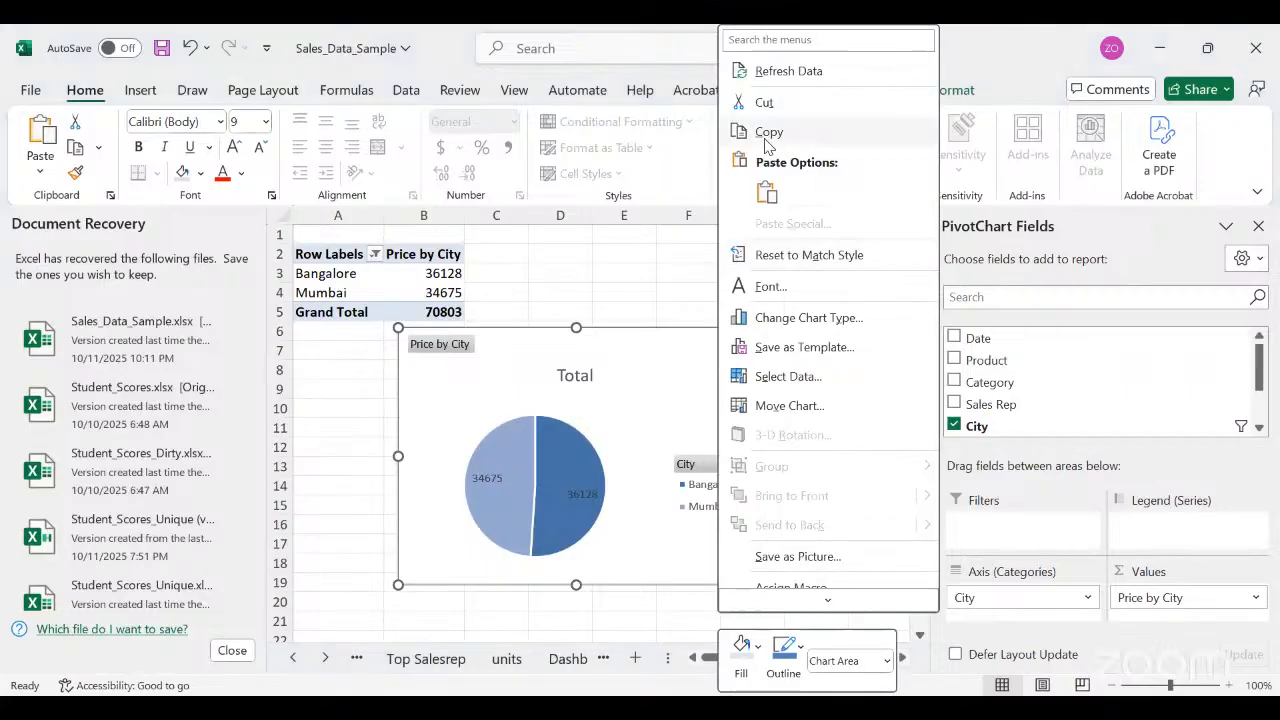
left_click(765, 137)
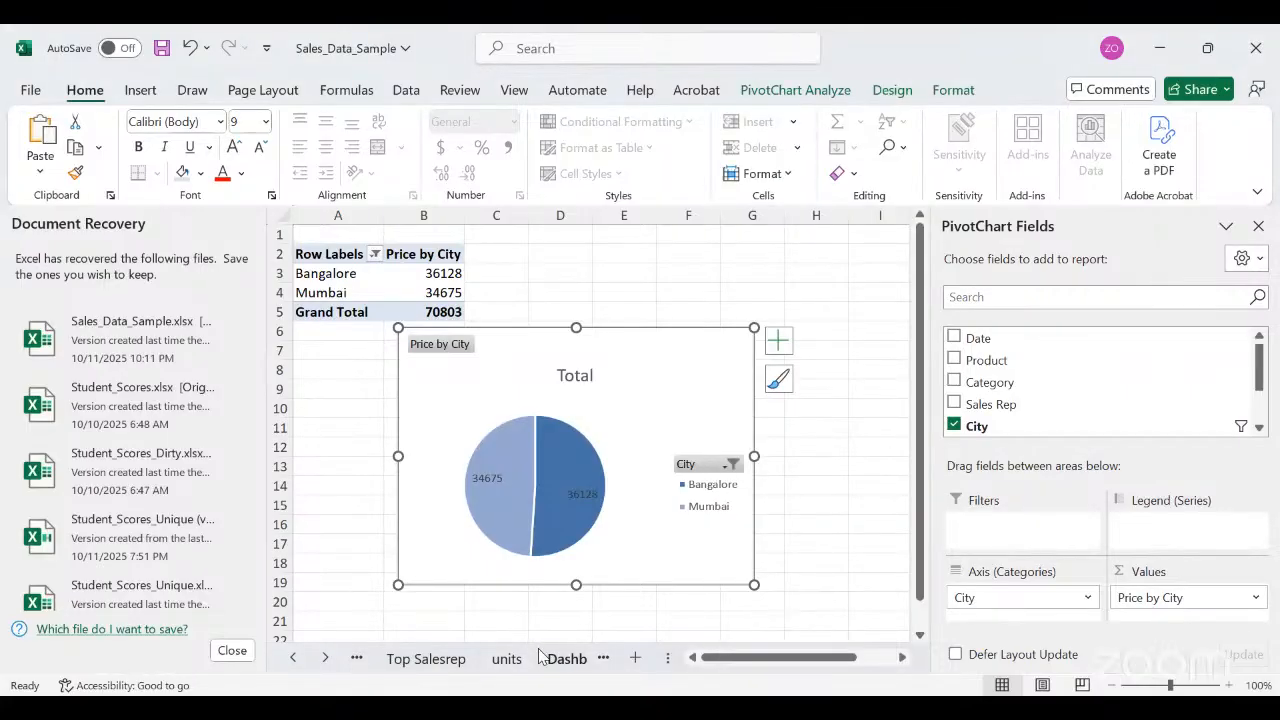
left_click(565, 658)
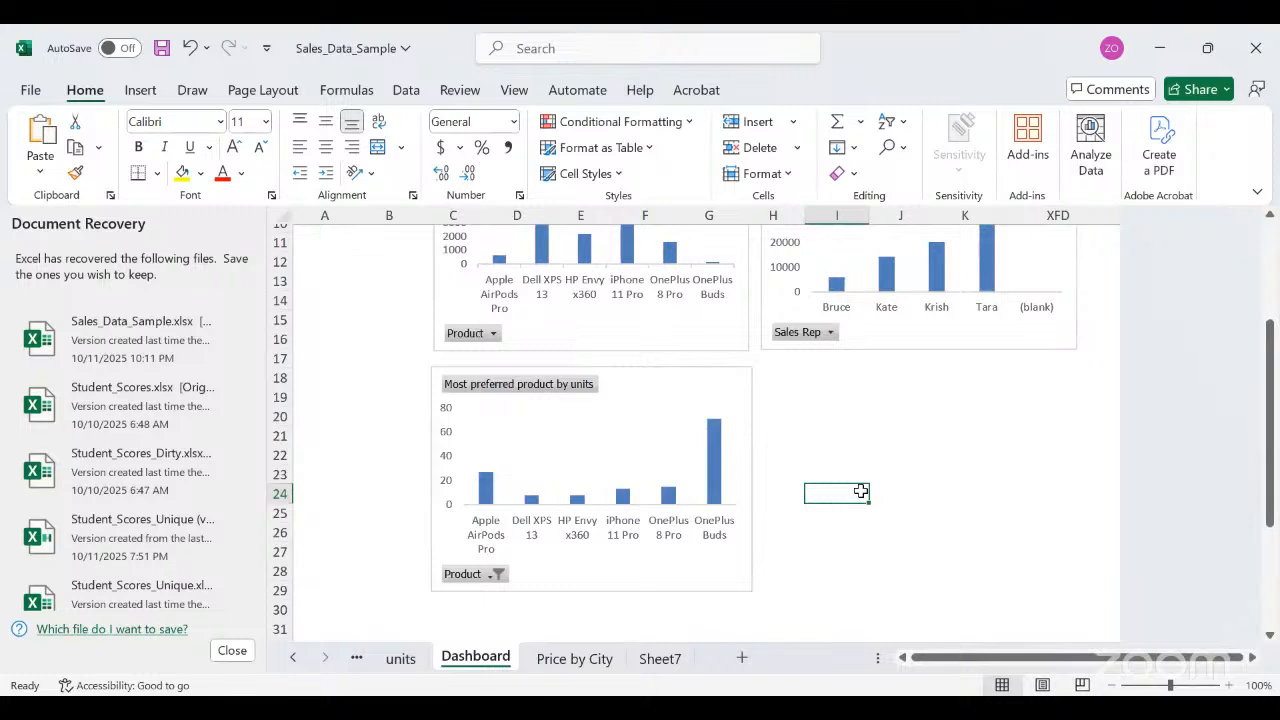
key("ctrl+v")
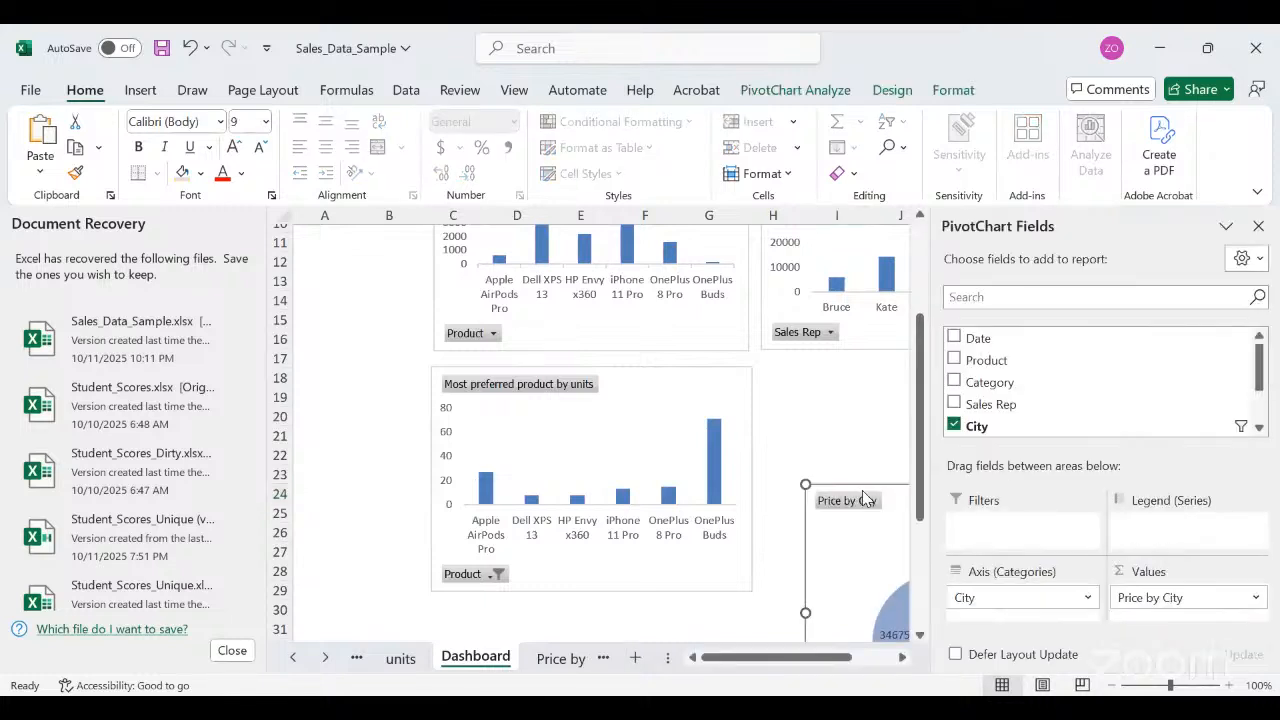
left_click(1257, 228)
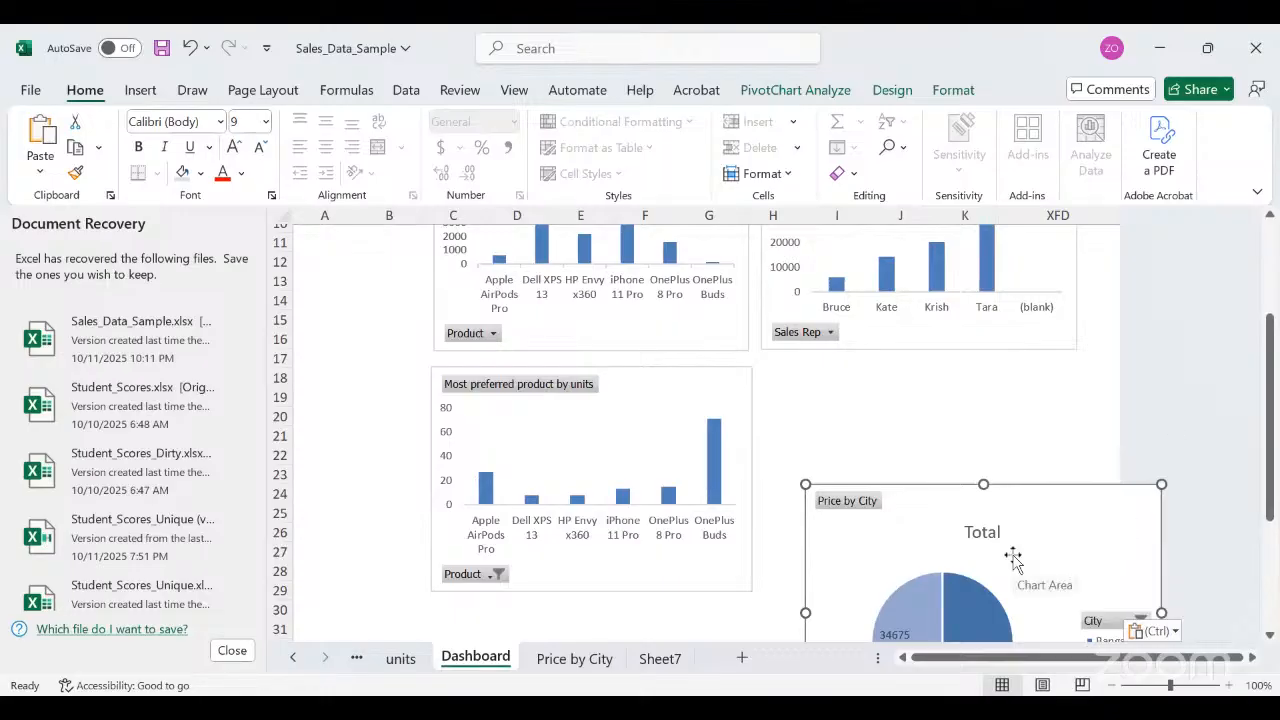
Place the pie chart beside the "Most preferred product by units" chart and resize it to align, spanning about rows 18 to 29.
mouse_move(1014, 507)
left_mouse_down()
mouse_move(946, 406)
mouse_move(960, 382)
left_mouse_up()
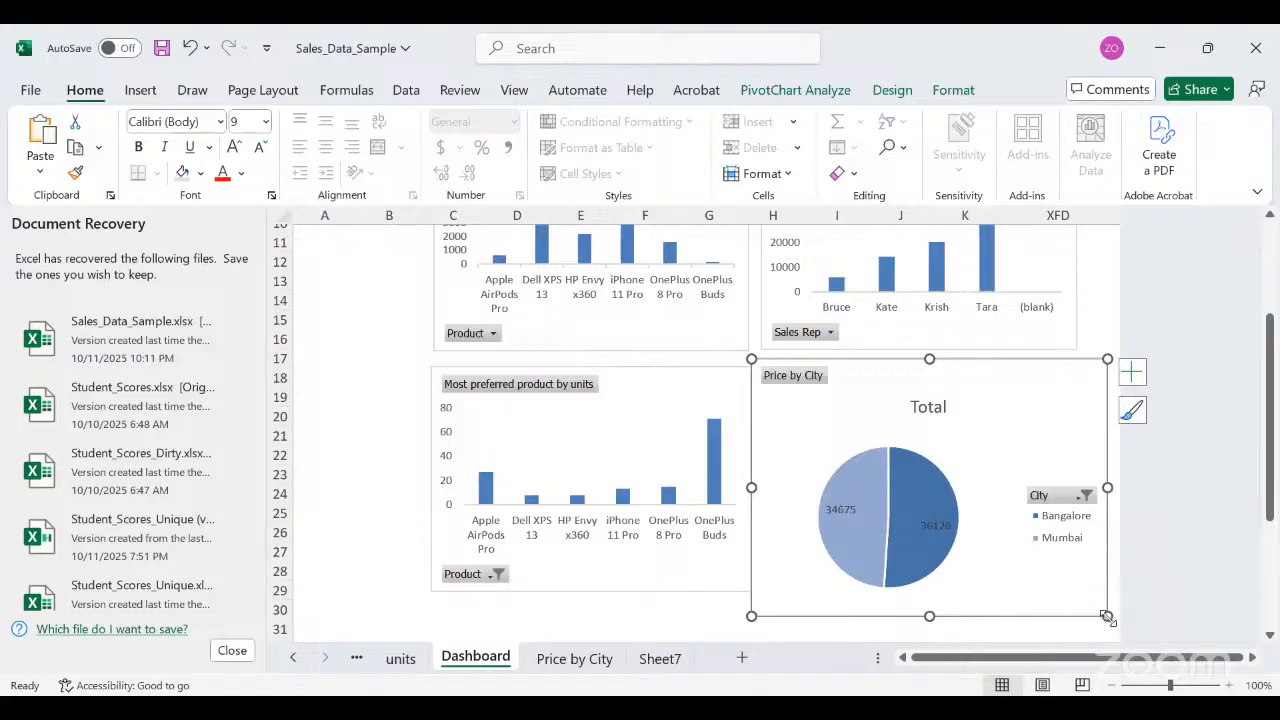
left_click_drag(1108, 617, 1097, 603)
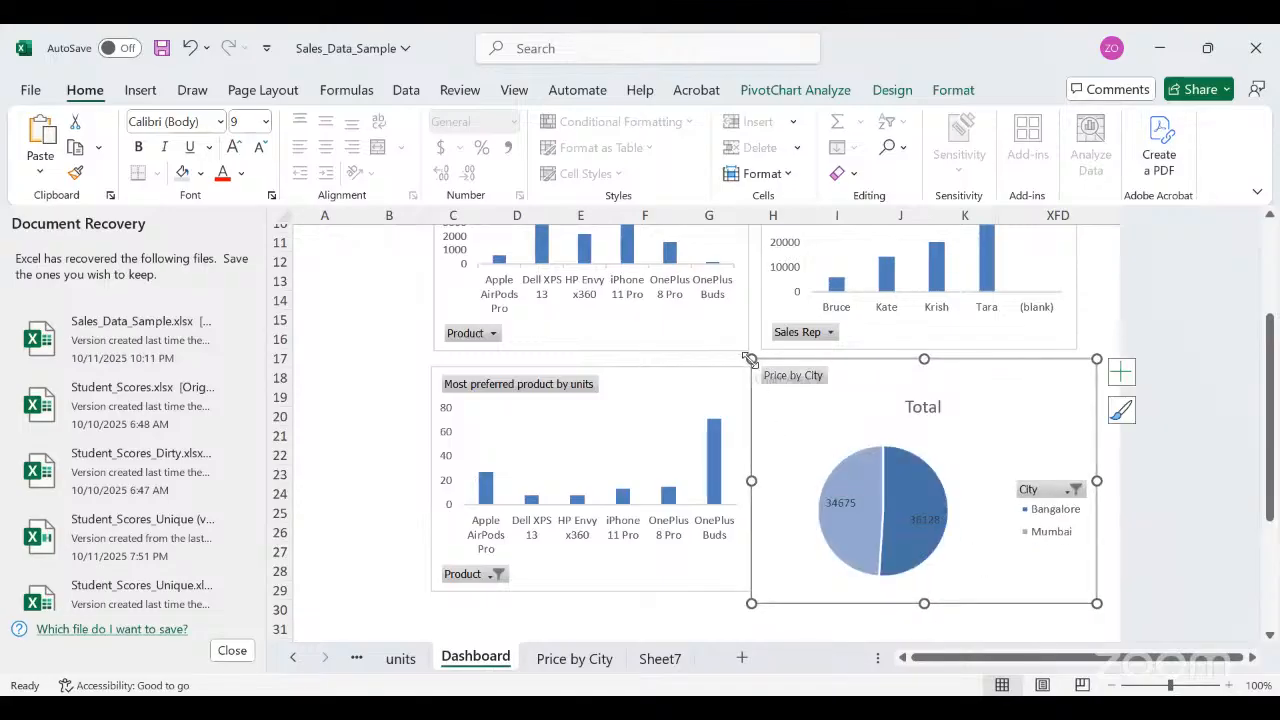
left_click_drag(750, 359, 764, 366)
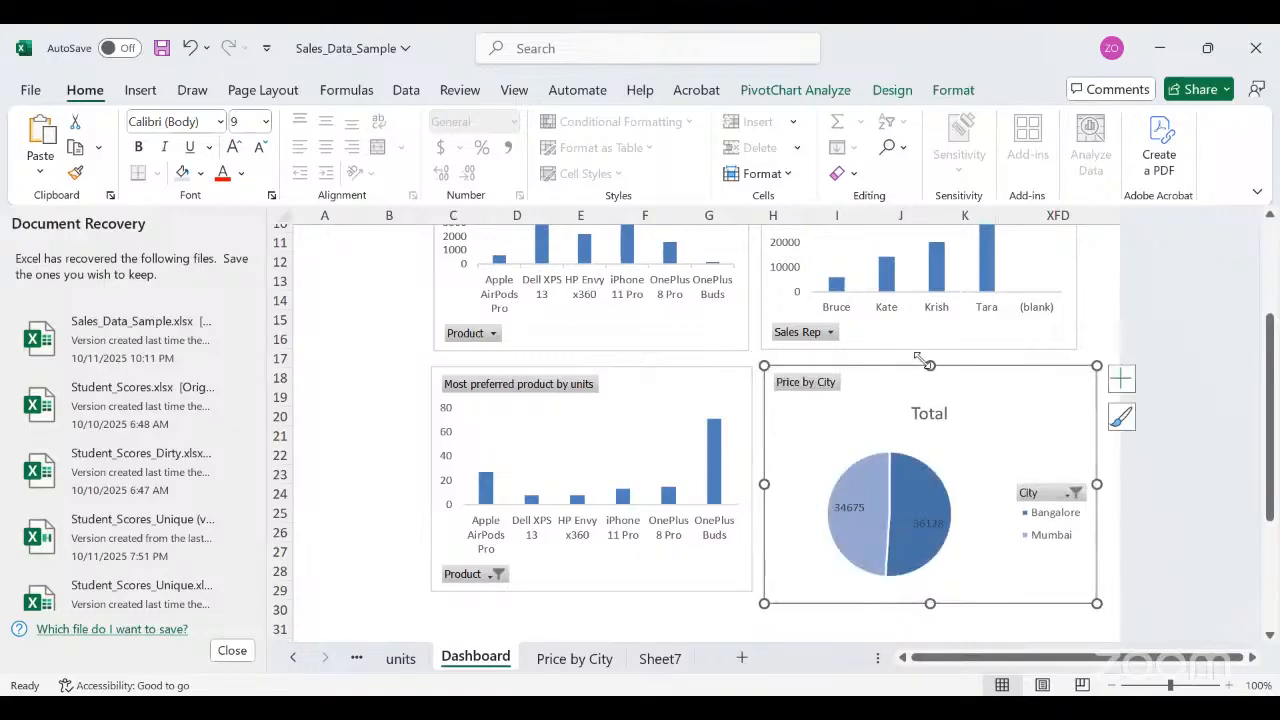
left_click_drag(929, 366, 929, 366)
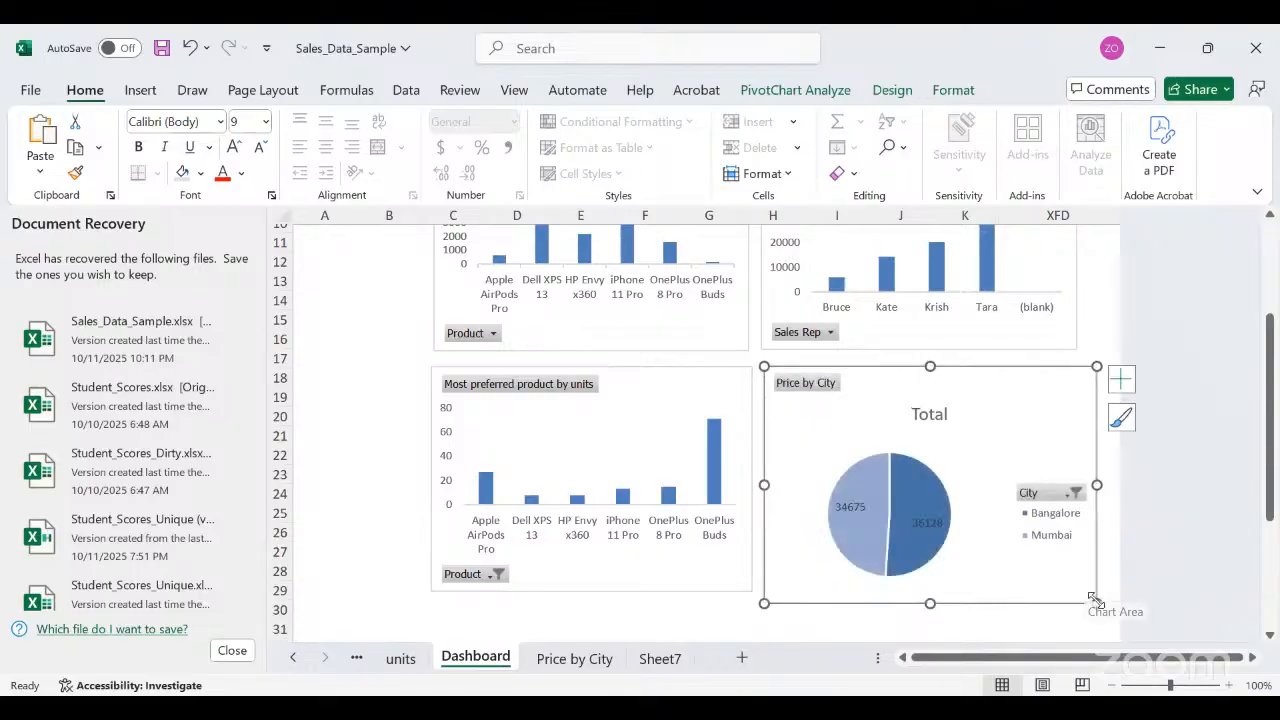
left_click_drag(1095, 600, 1083, 591)
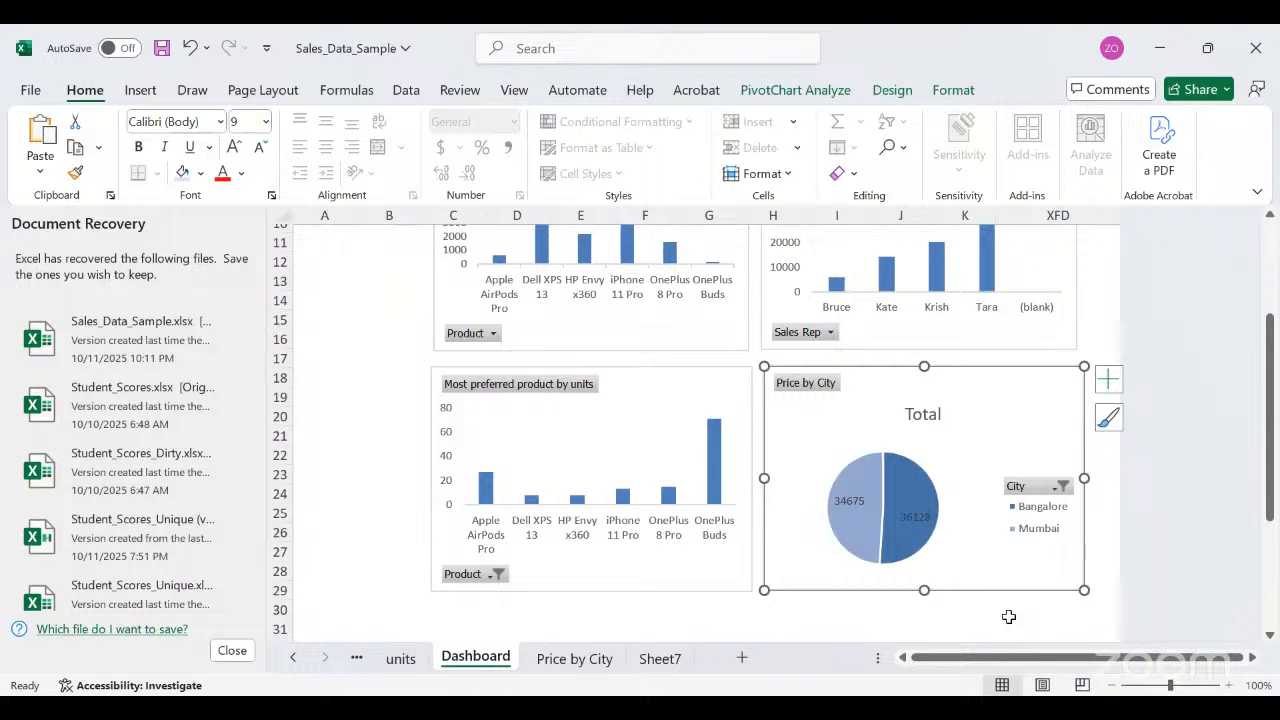
Clear the City filter from the Price by City pie chart.
left_click(1028, 490)
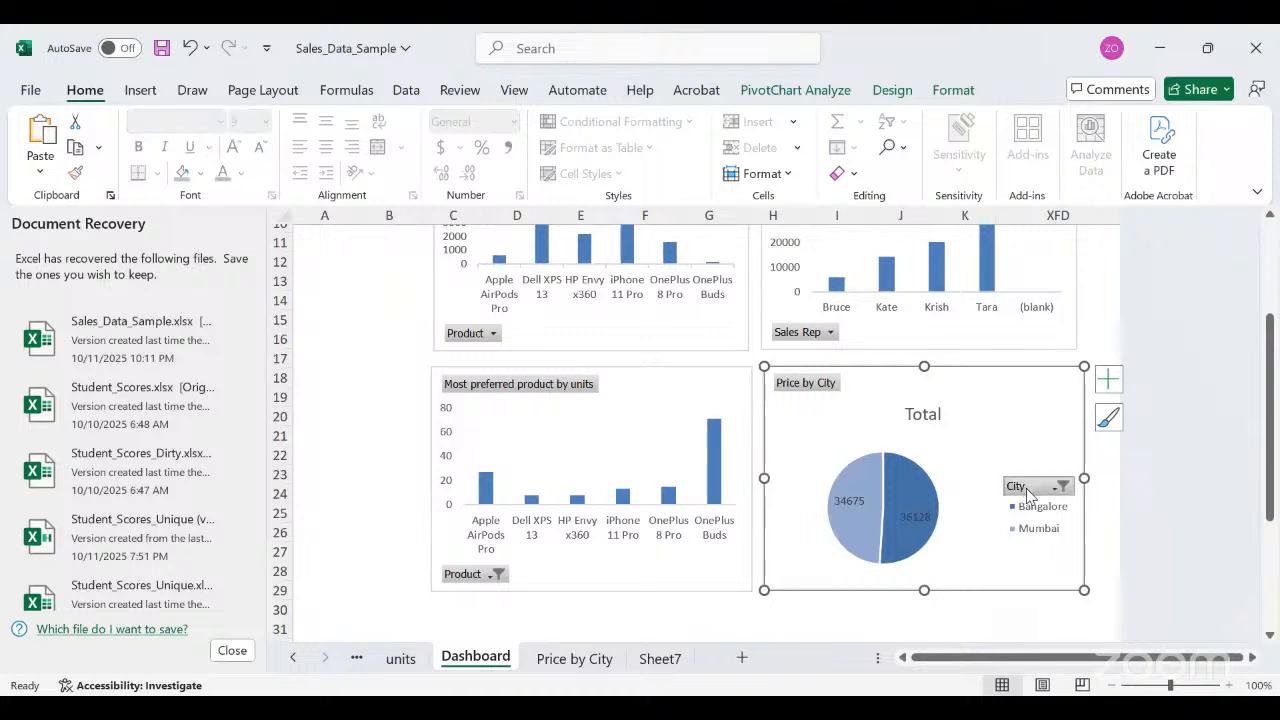
left_click(1028, 490)
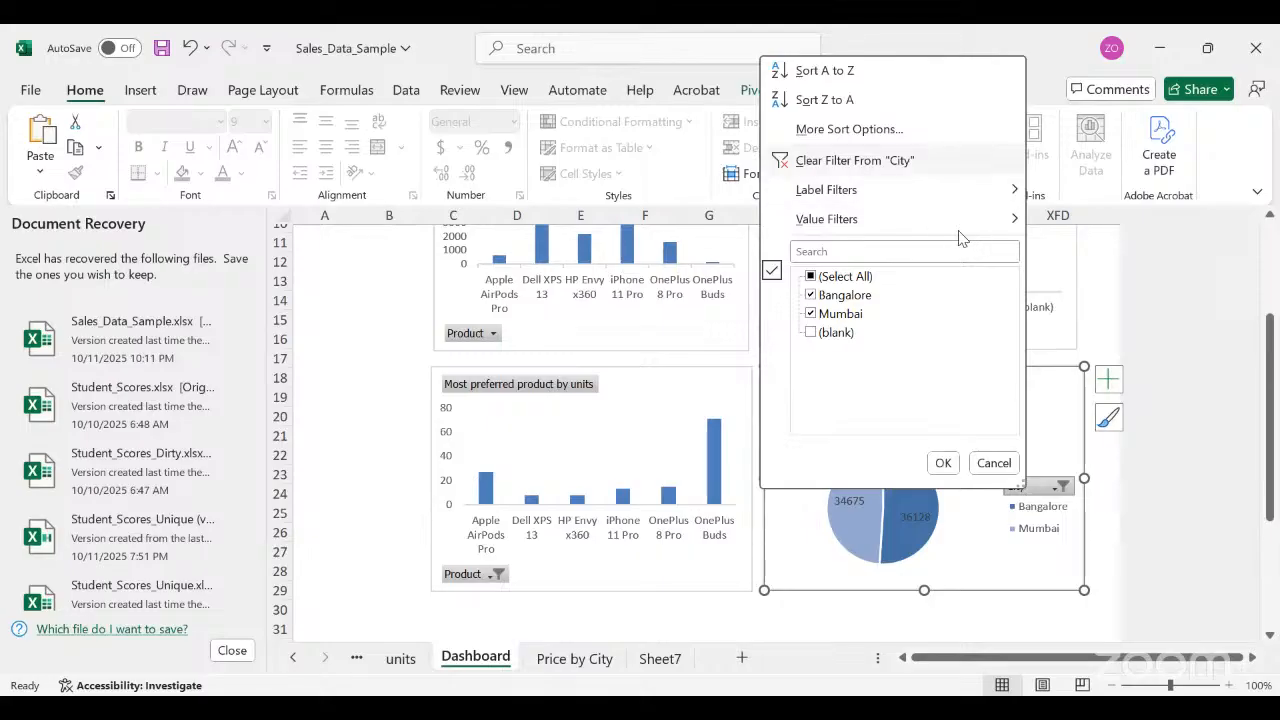
left_click(915, 161)
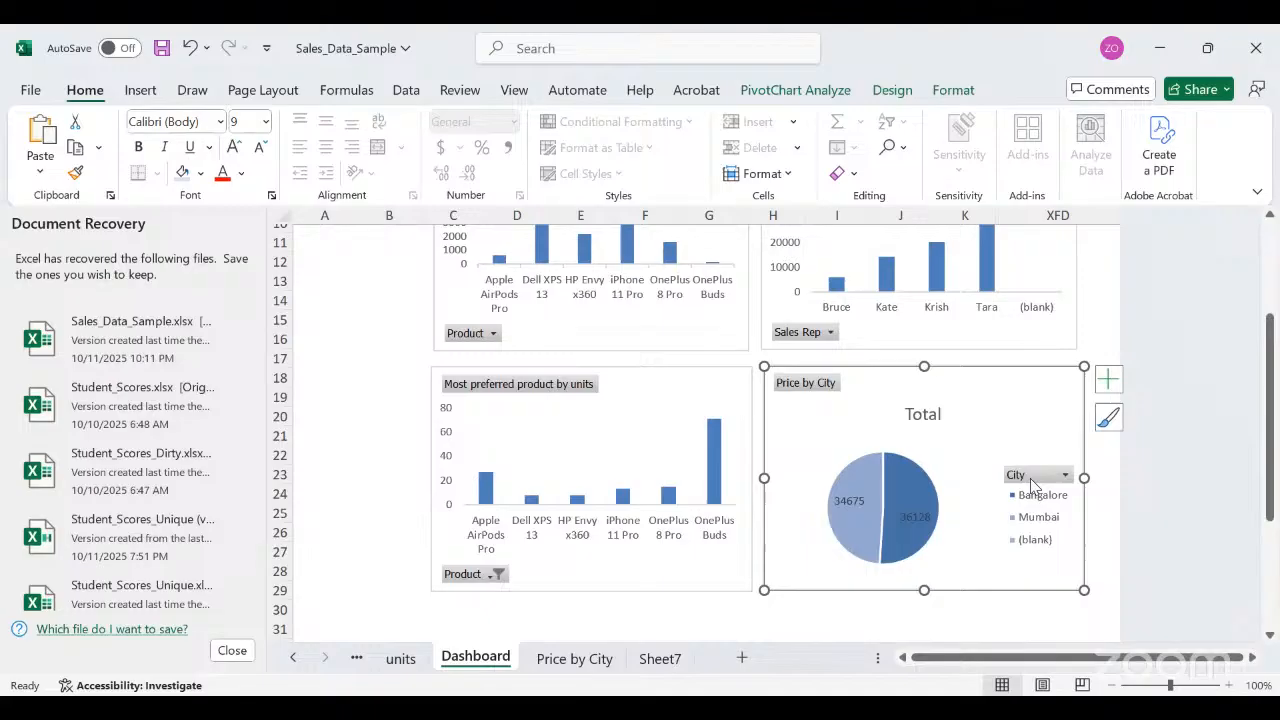
Clear the Product filter from the "Most preferred product by units" chart and check its filter list.
left_click(670, 460)
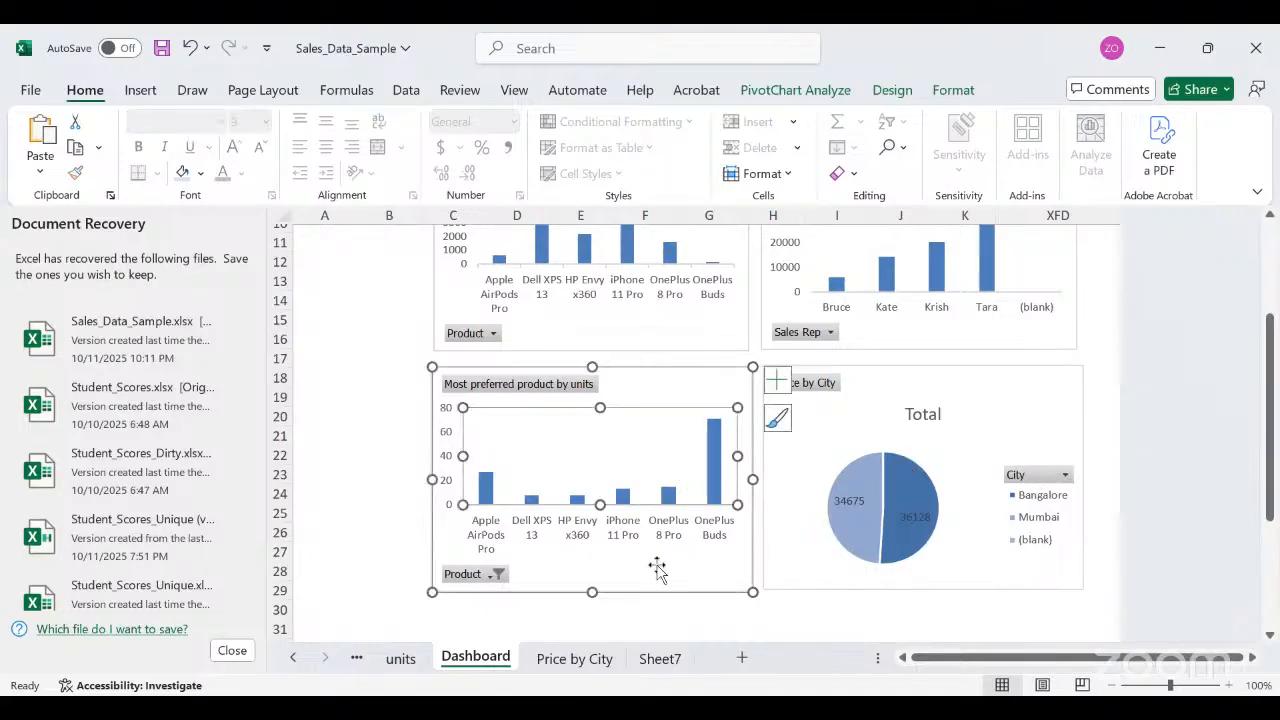
left_click(488, 577)
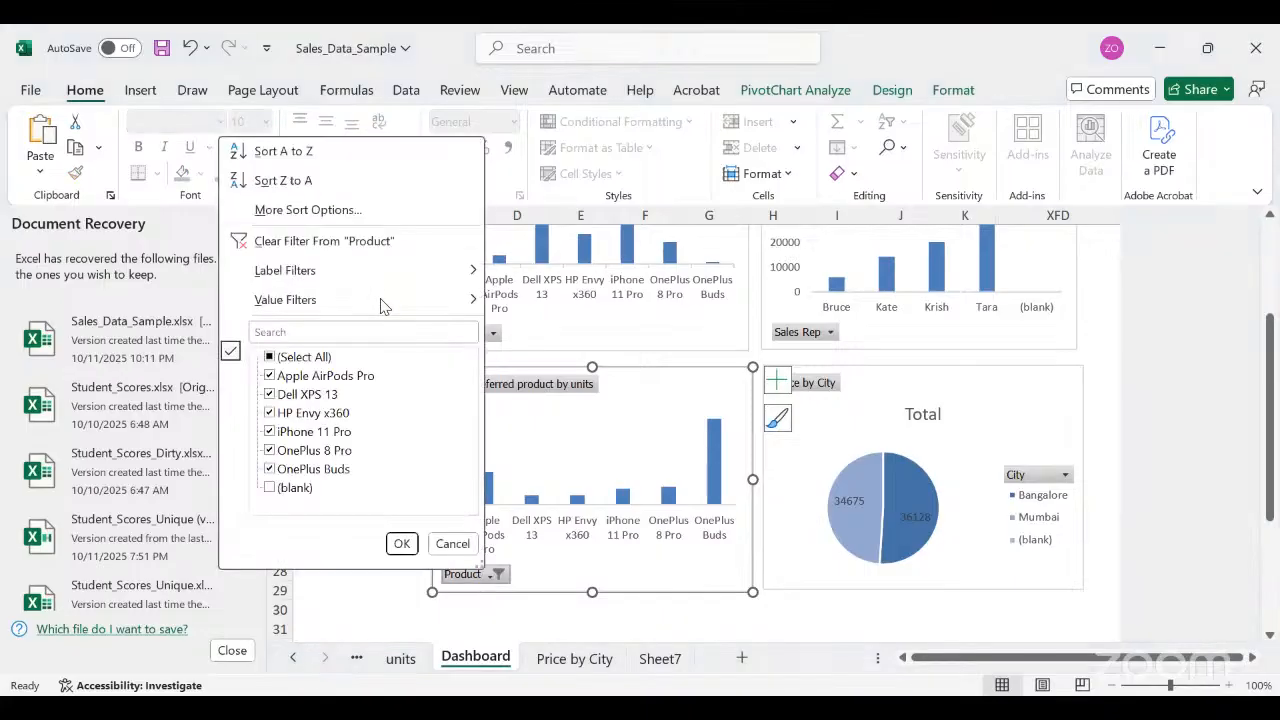
left_click(363, 238)
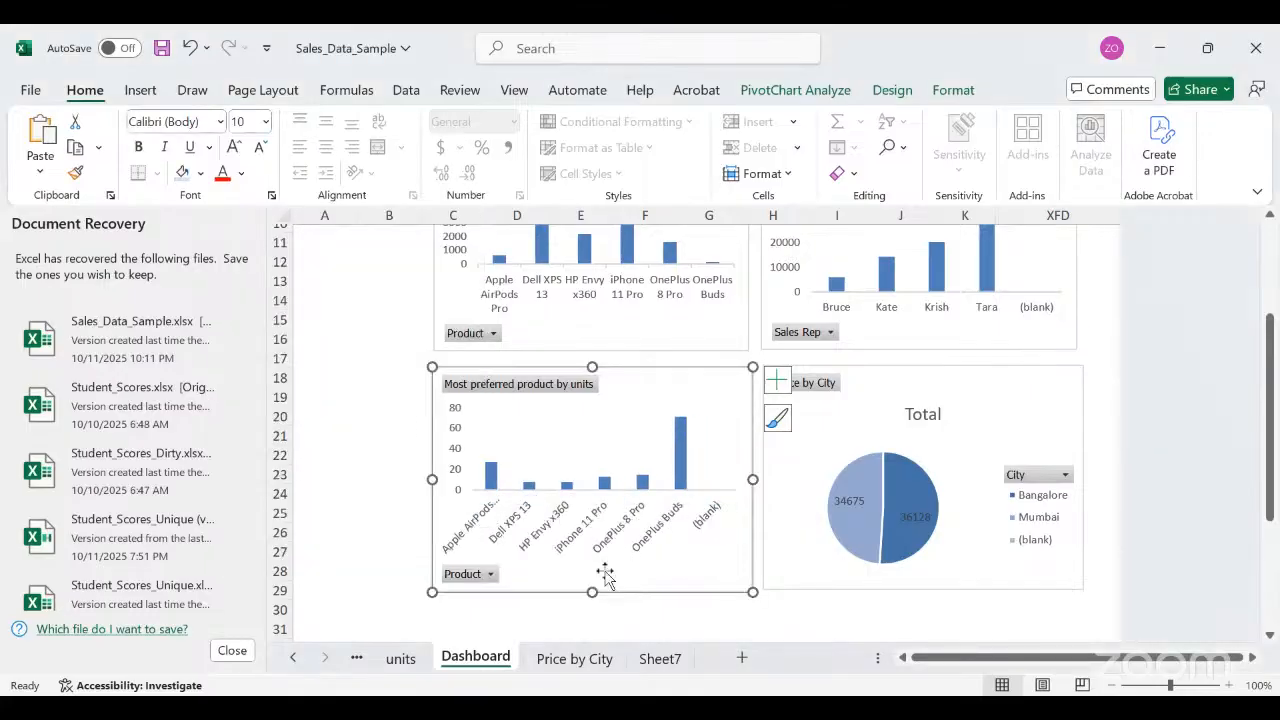
left_click(490, 575)
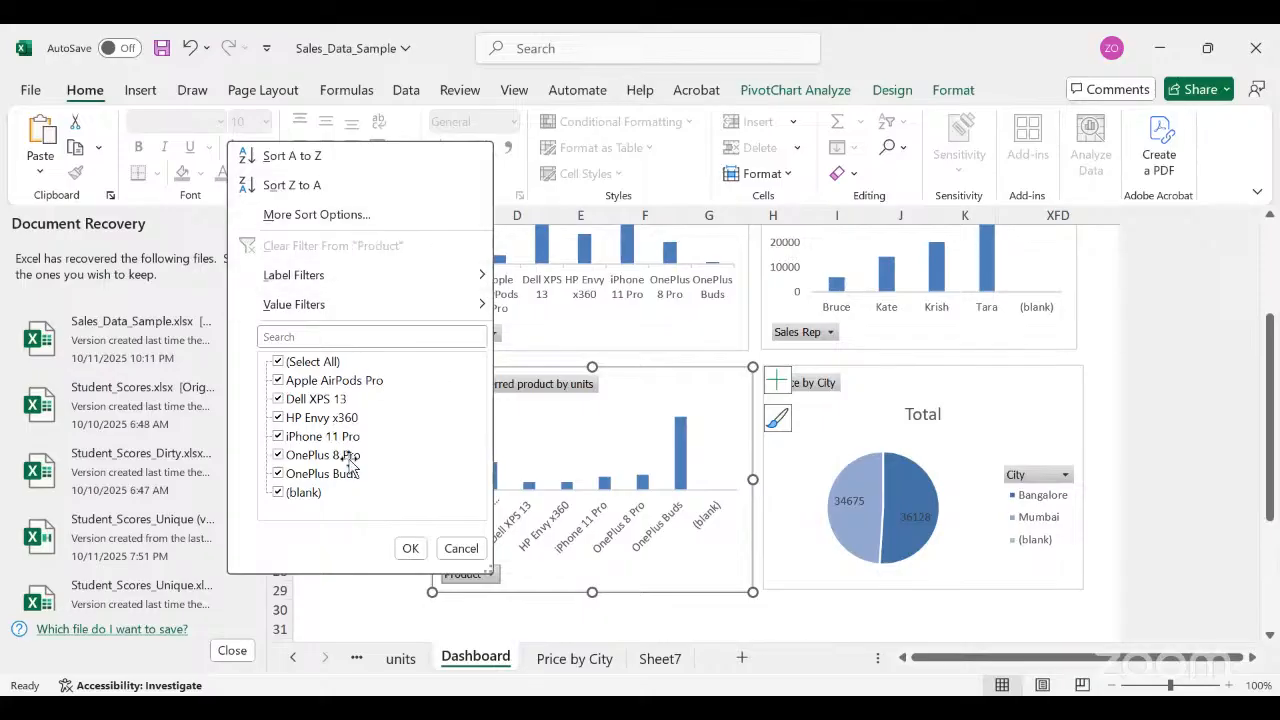
left_click(790, 588)
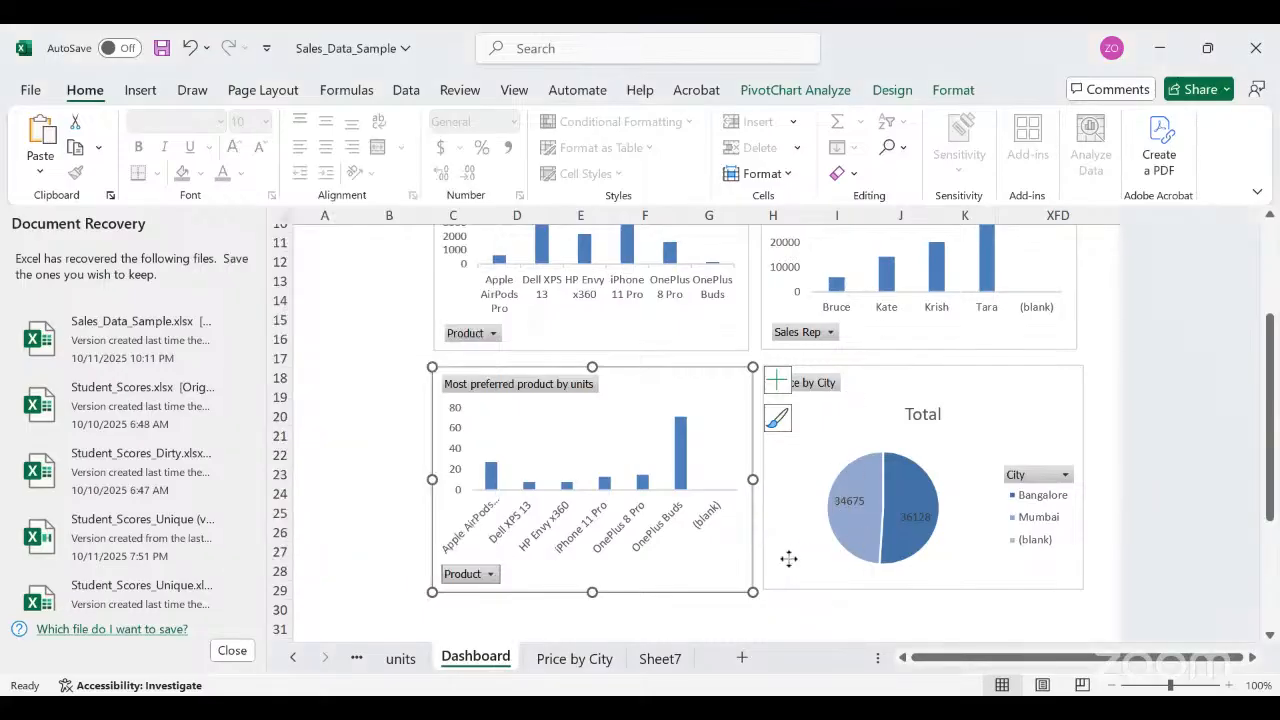
left_click(790, 565)
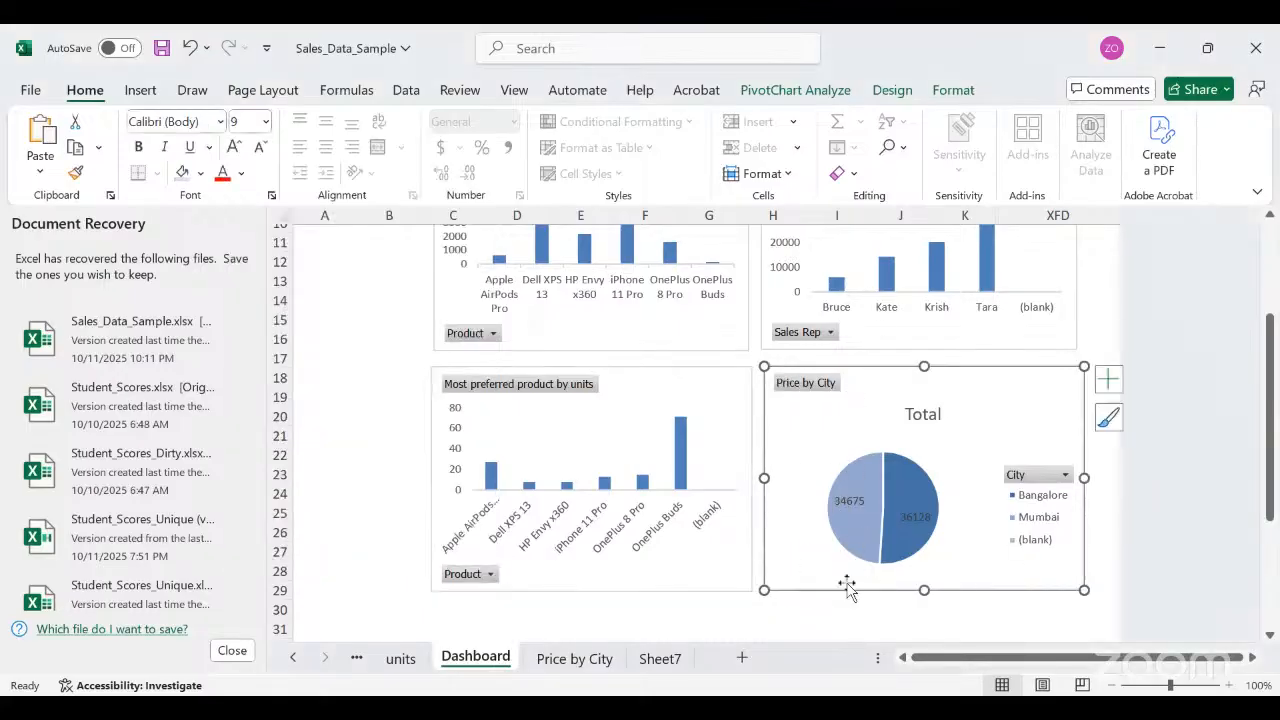
Check the City filter list of the Price by City pie chart and close it without changing the filter.
left_click(1058, 474)
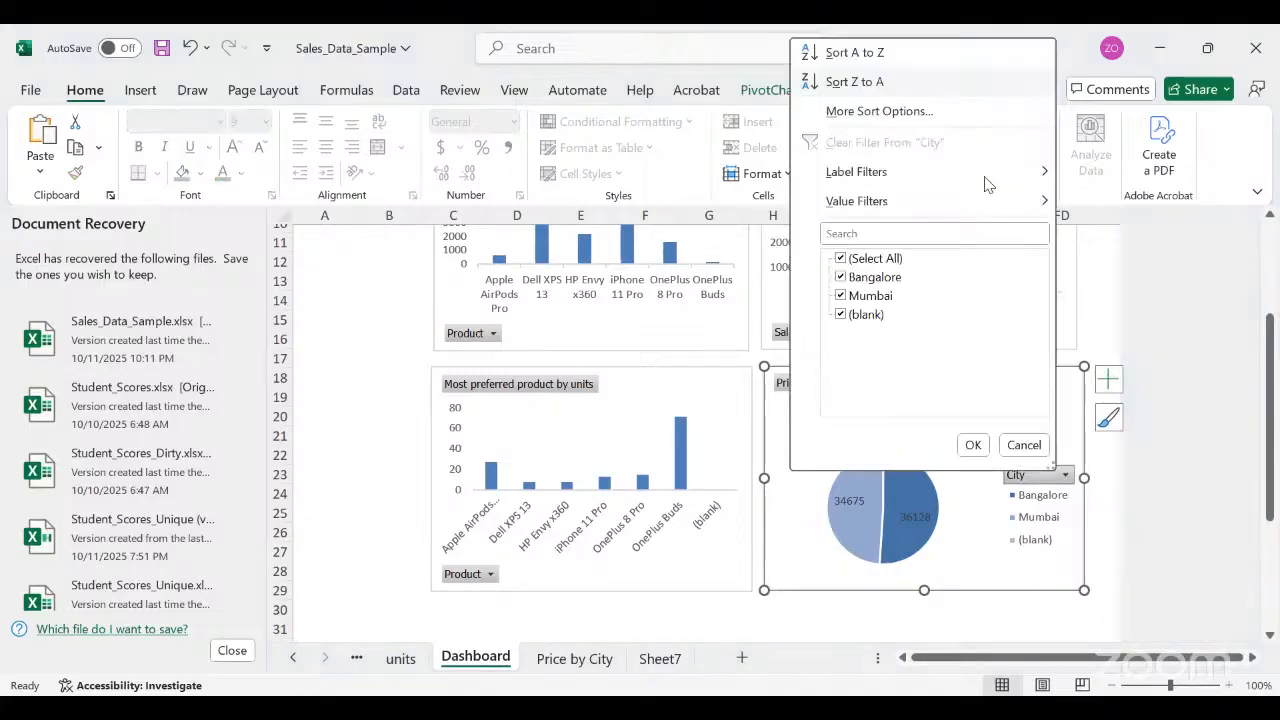
left_click(1097, 516)
left_click(1097, 516)
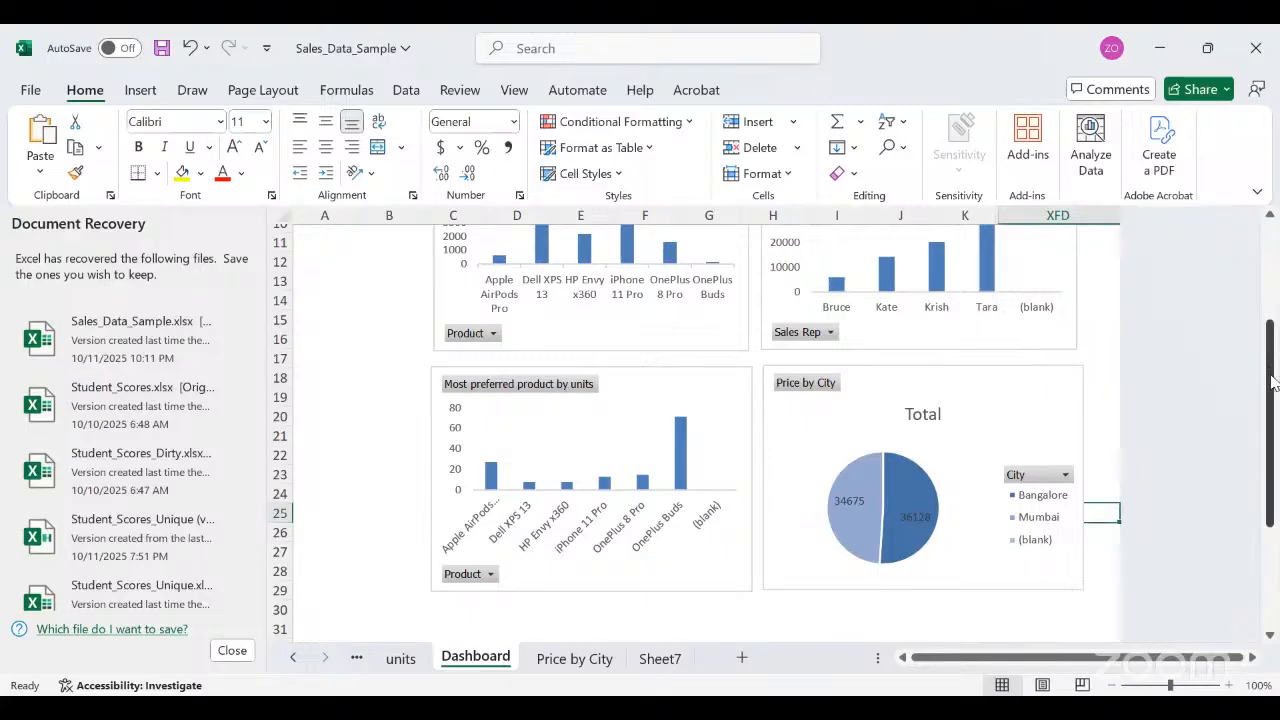
mouse_move(1272, 383)
left_mouse_down()
mouse_move(1275, 360)
mouse_move(1274, 380)
left_mouse_up()
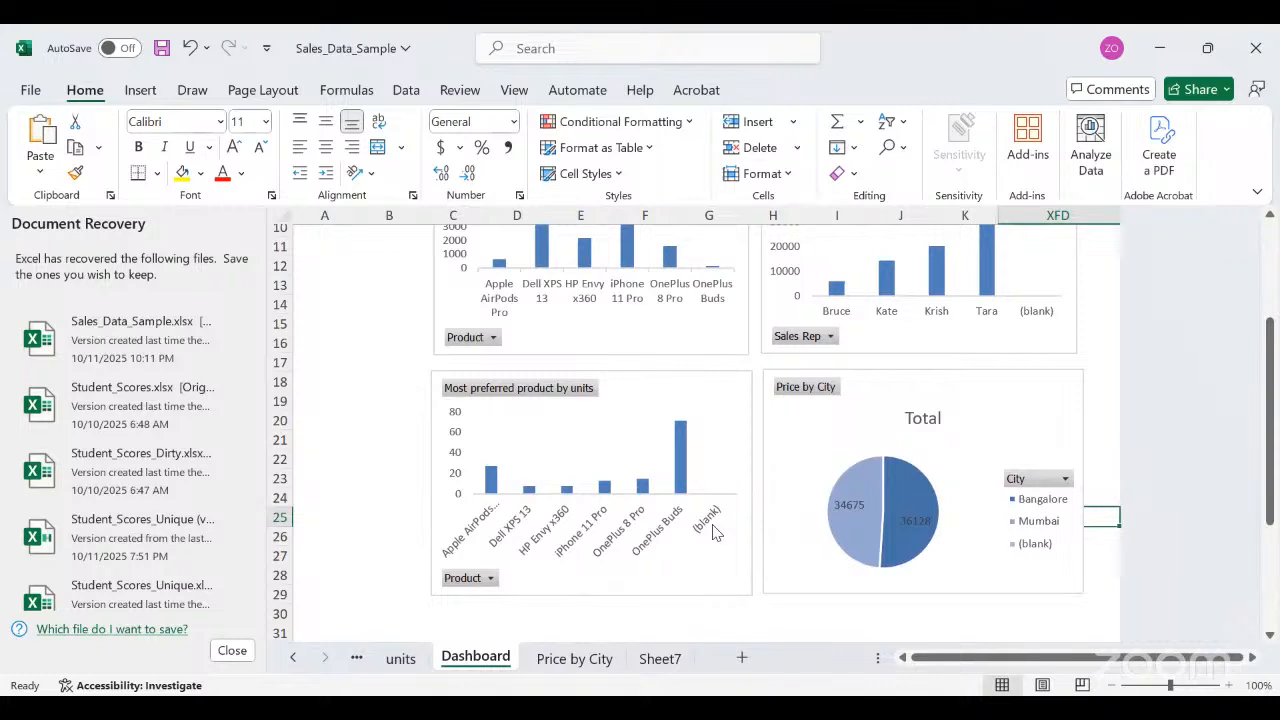
Open the Product sheet and check the row labels of its revenue pivot table.
left_click(650, 530)
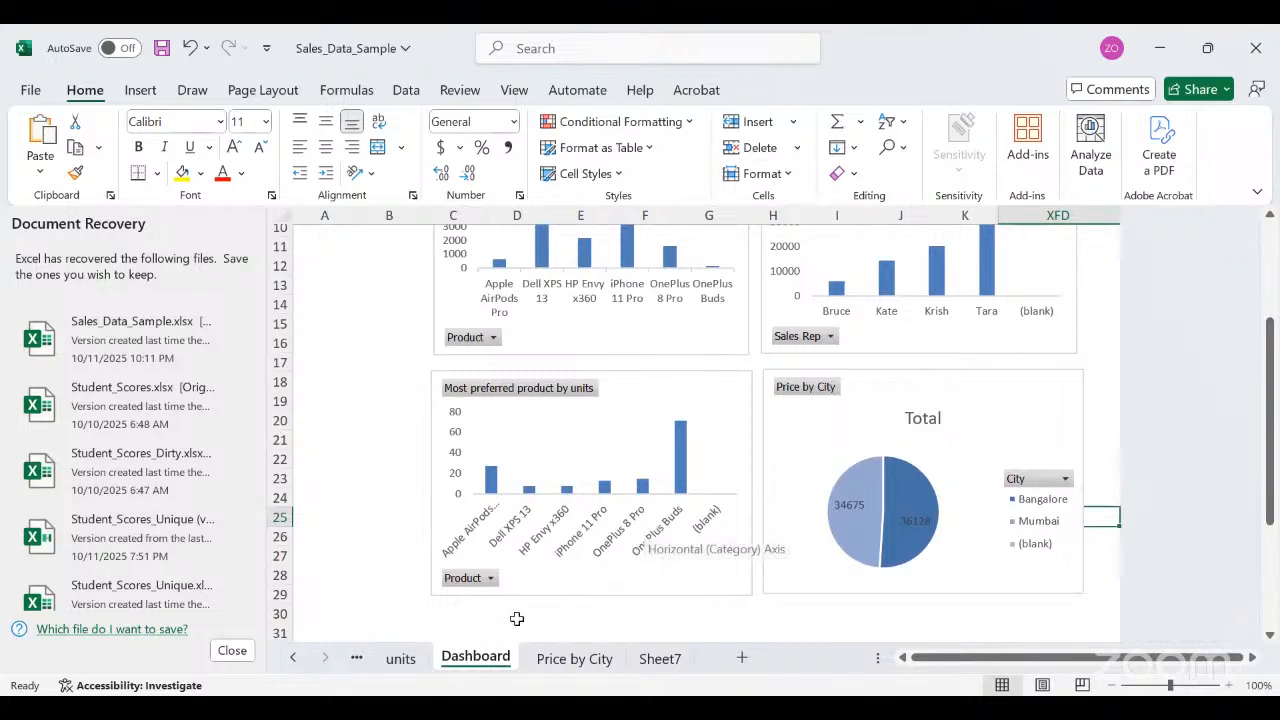
left_click(287, 663)
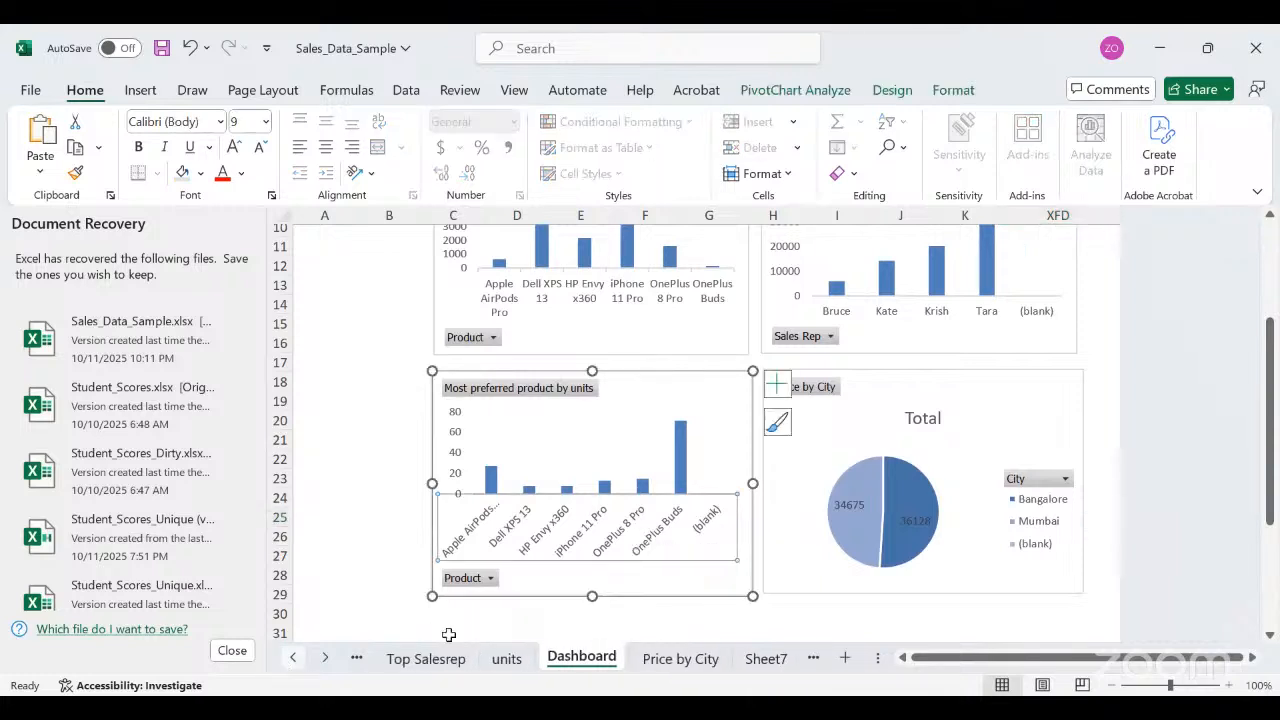
left_click(289, 659)
left_click(287, 659)
left_click(287, 659)
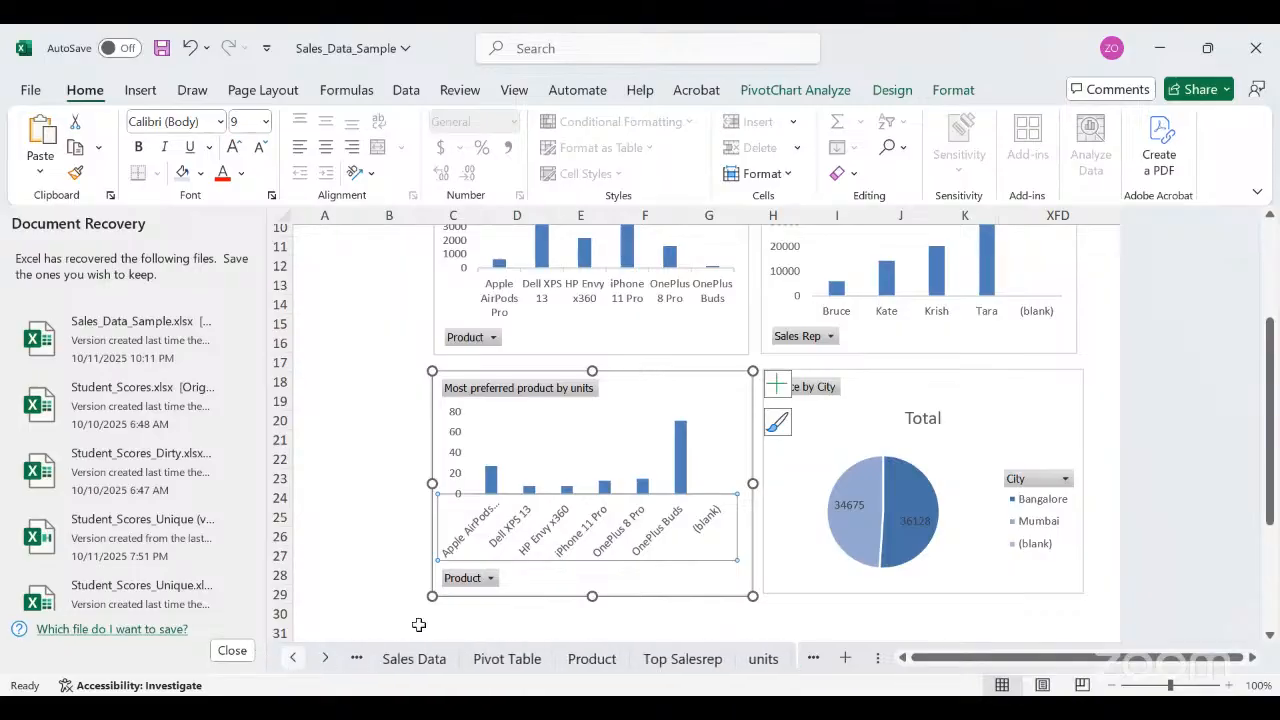
left_click(597, 664)
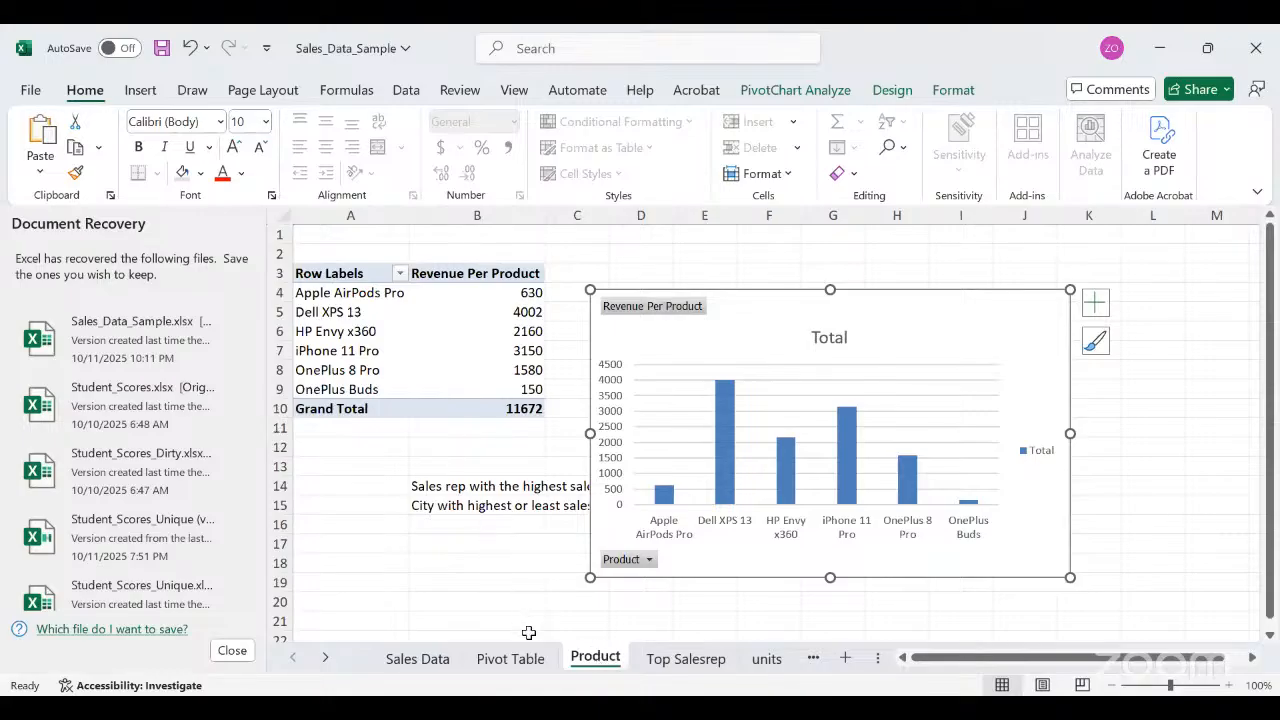
Hide the (blank) item in the Top 4 Sales Rep pivot table on the Top Salesrep sheet.
left_click(668, 660)
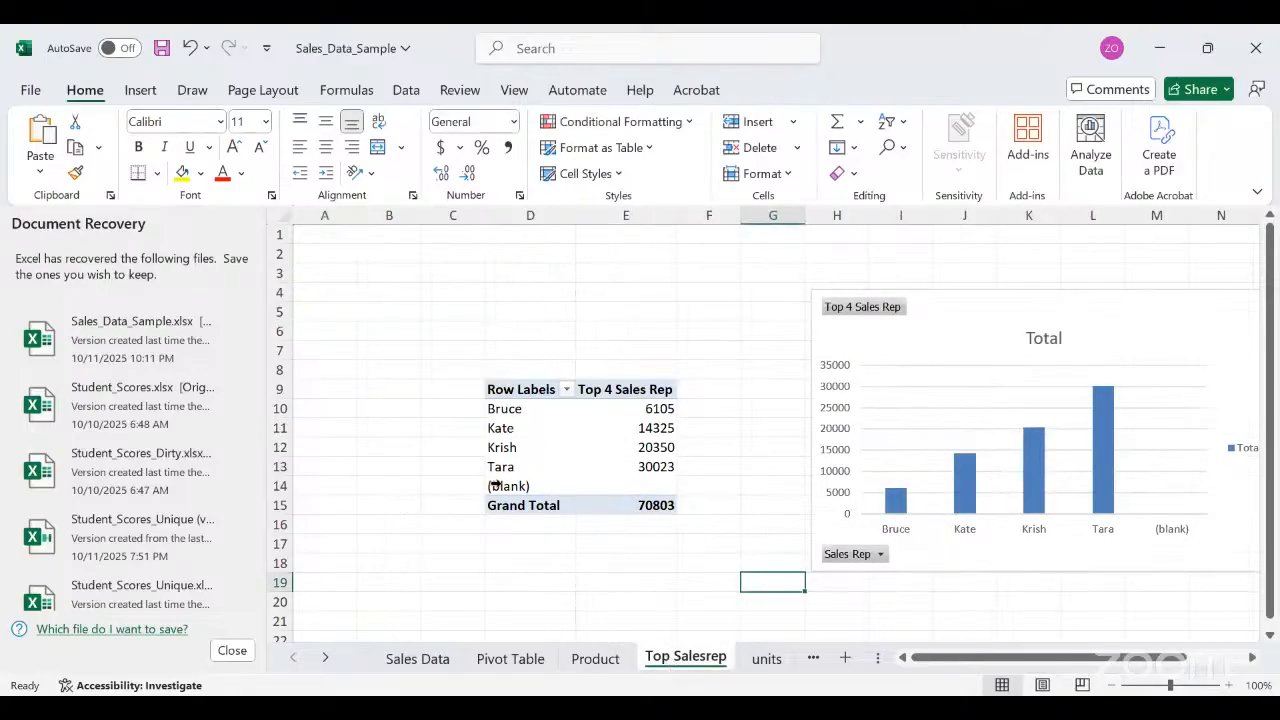
left_click(531, 486)
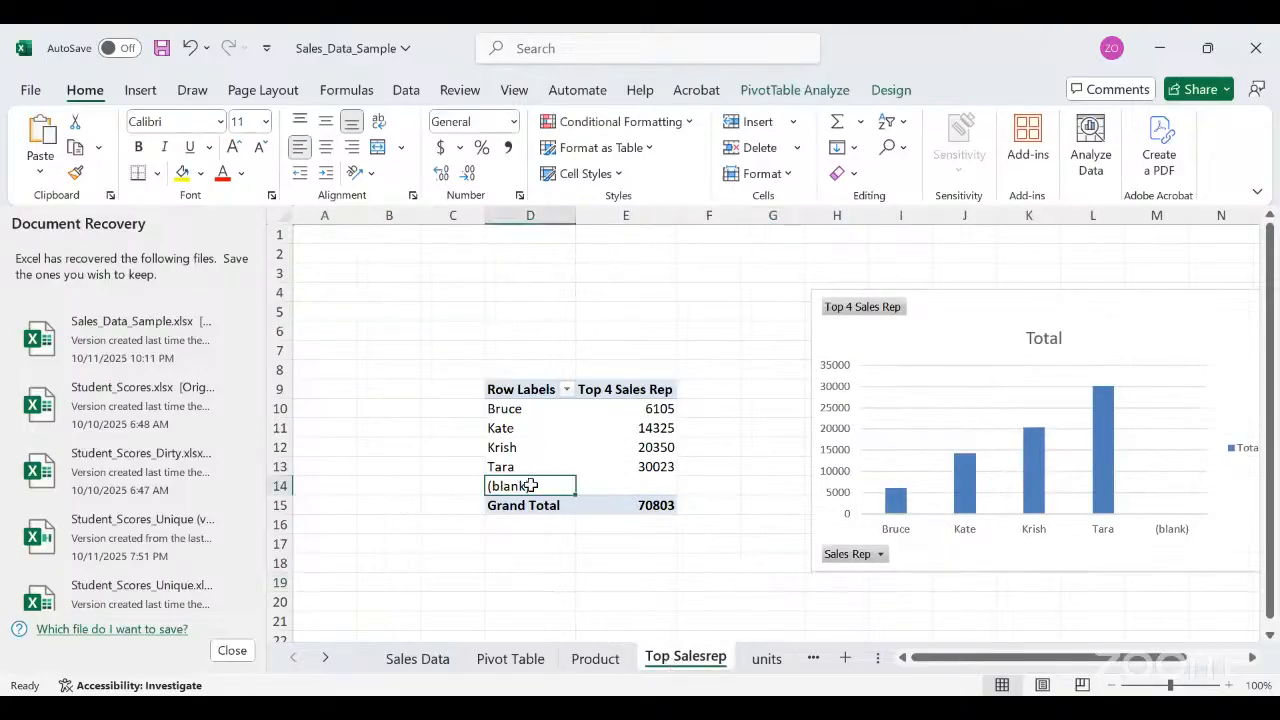
left_click_drag(545, 486, 637, 474)
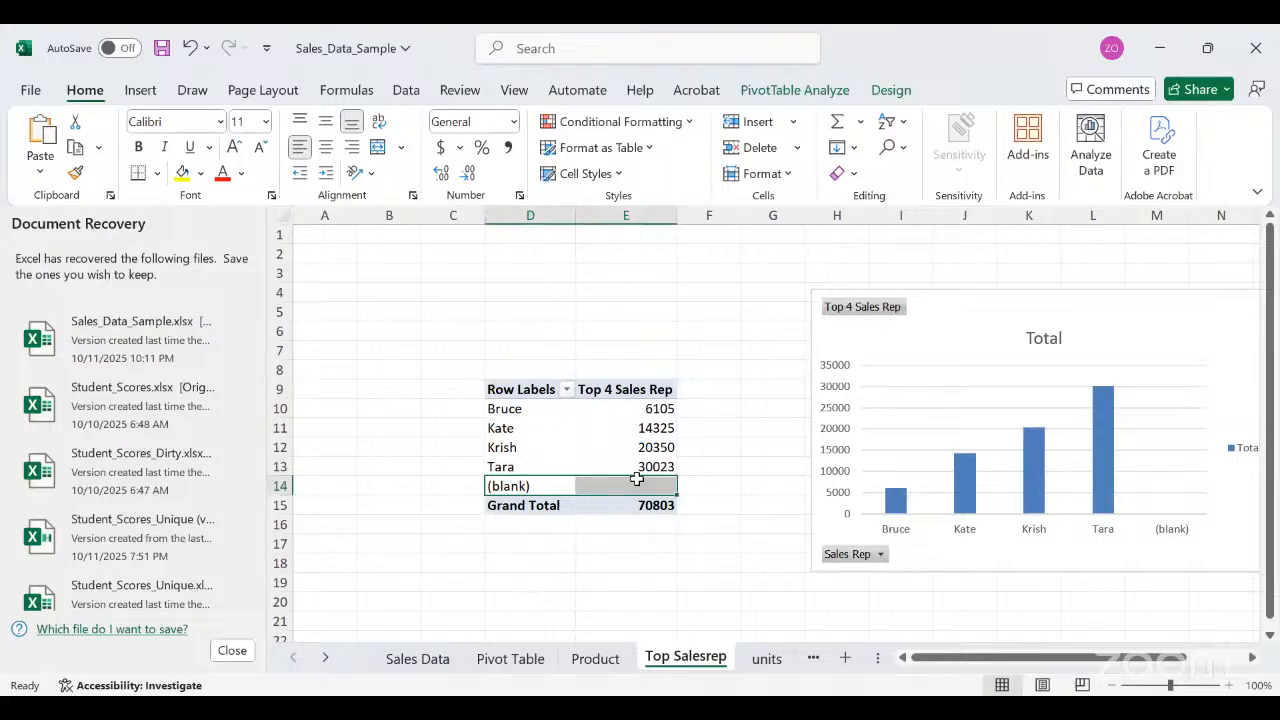
right_click(637, 479)
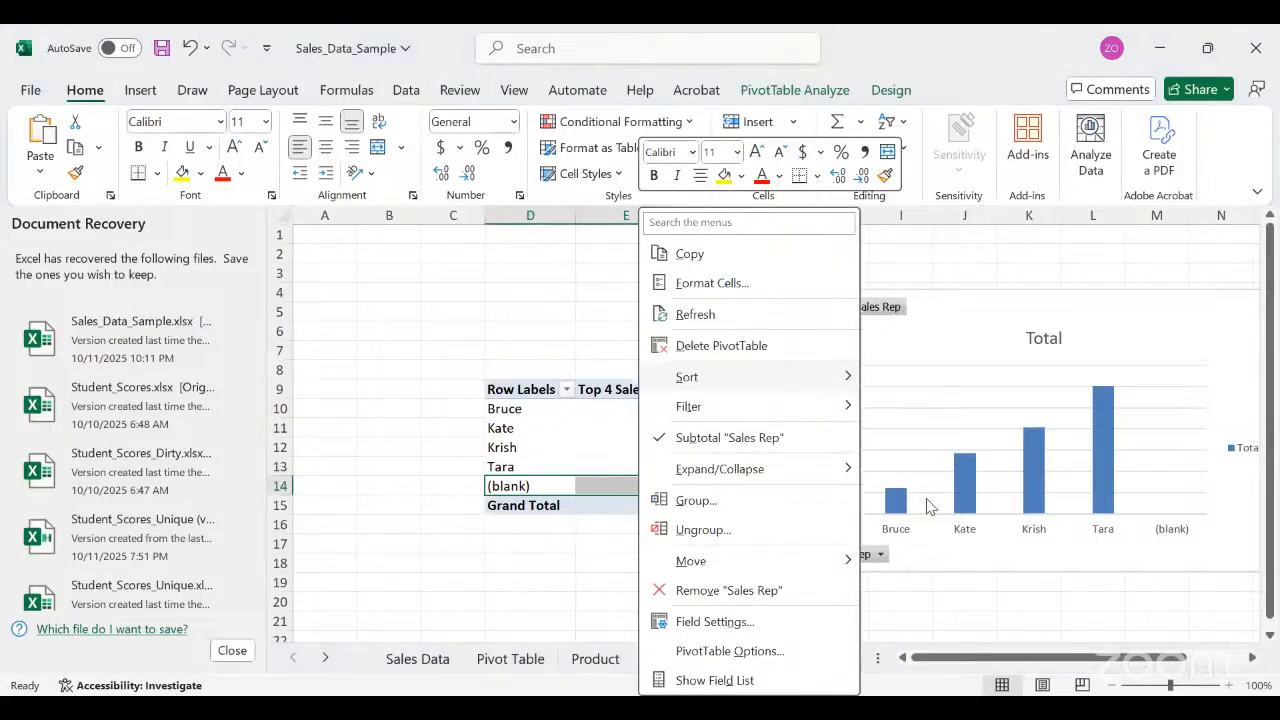
mouse_move(810, 407)
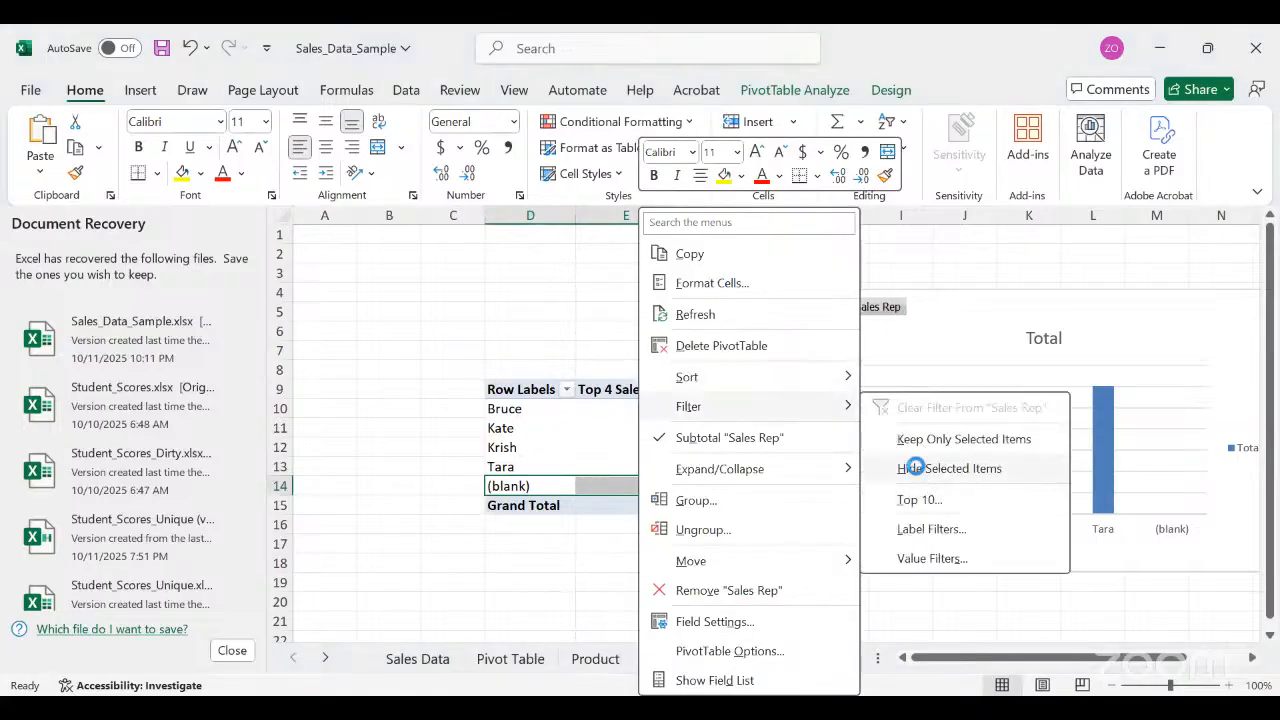
left_click(918, 470)
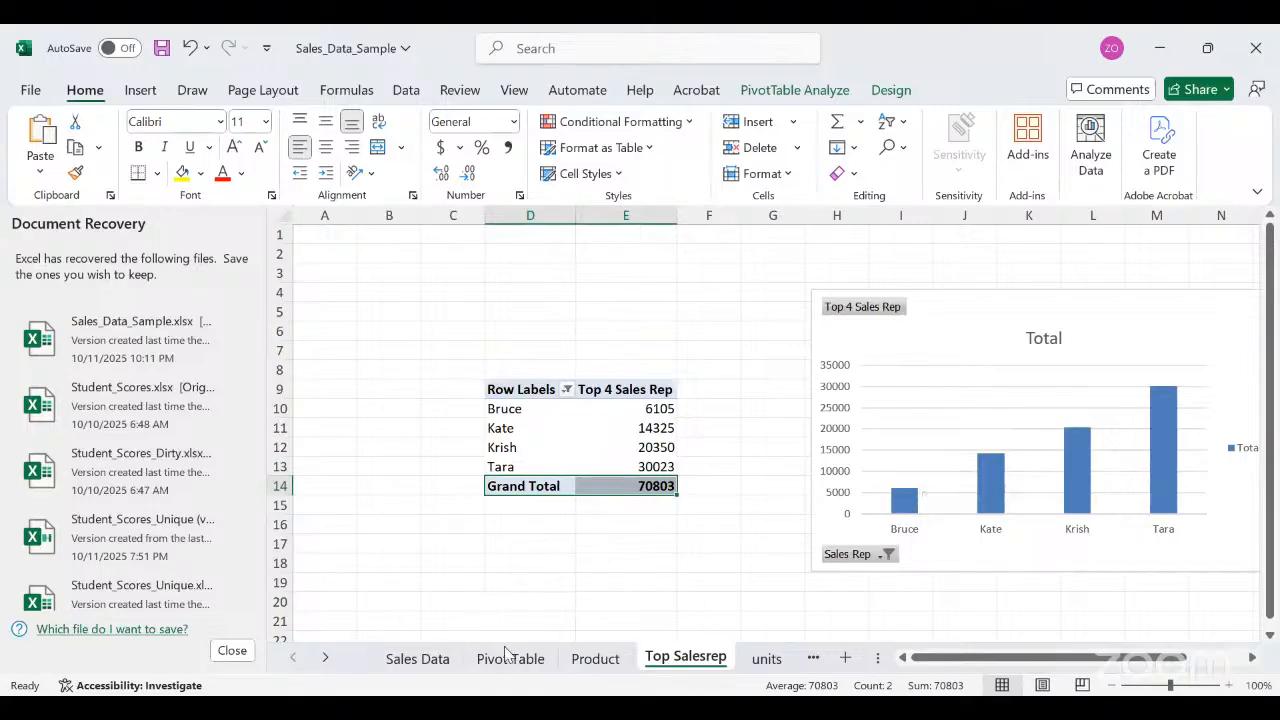
Open the units sheet and move its chart down, away from the pivot table rows.
left_click(324, 660)
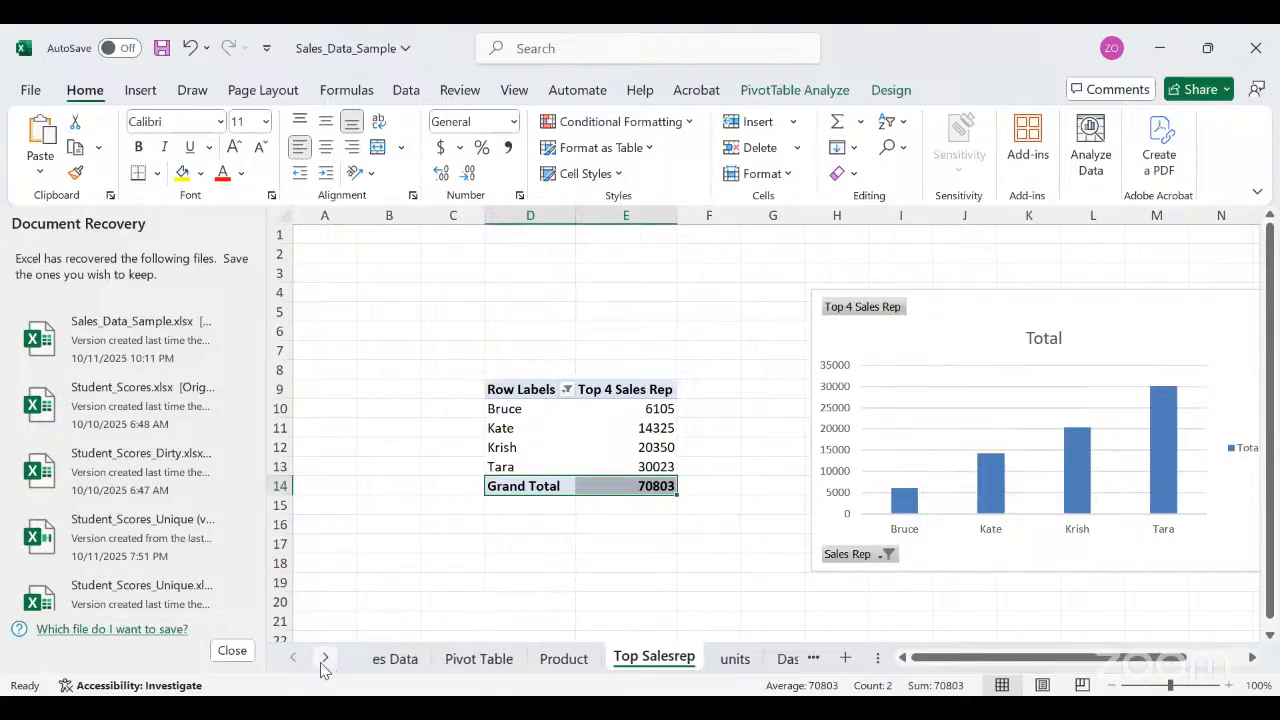
left_click(324, 660)
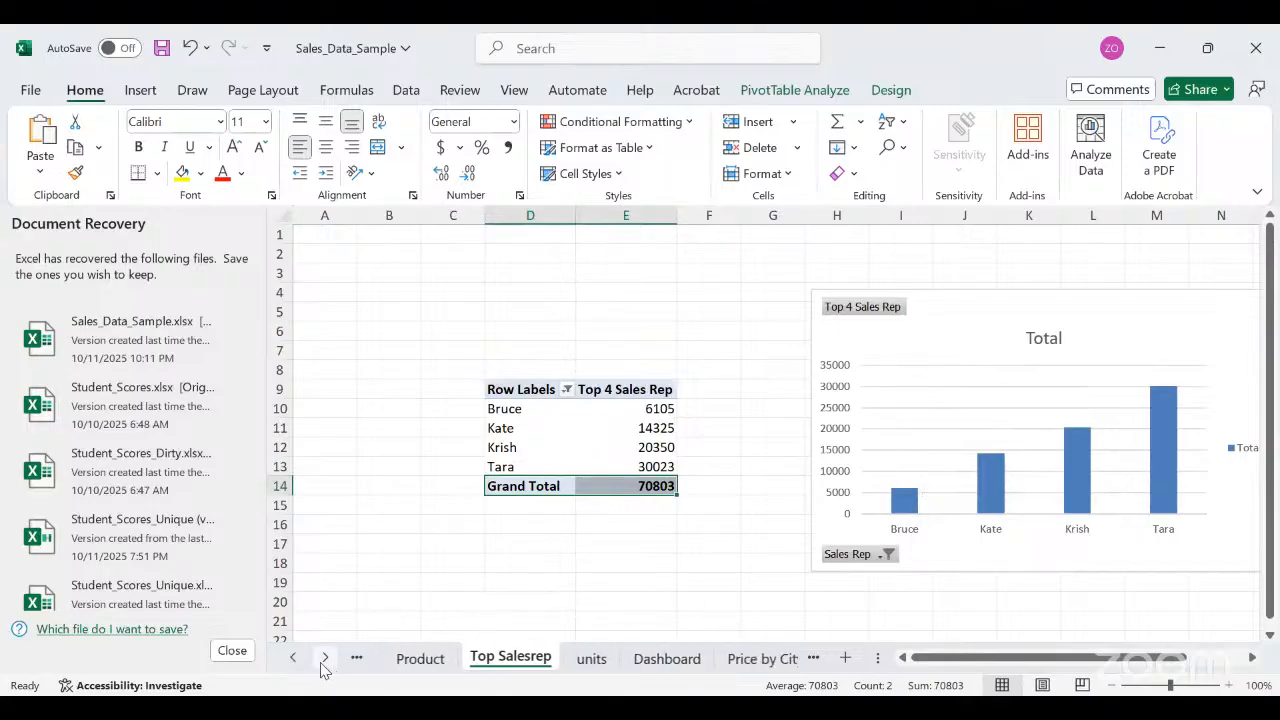
left_click(575, 668)
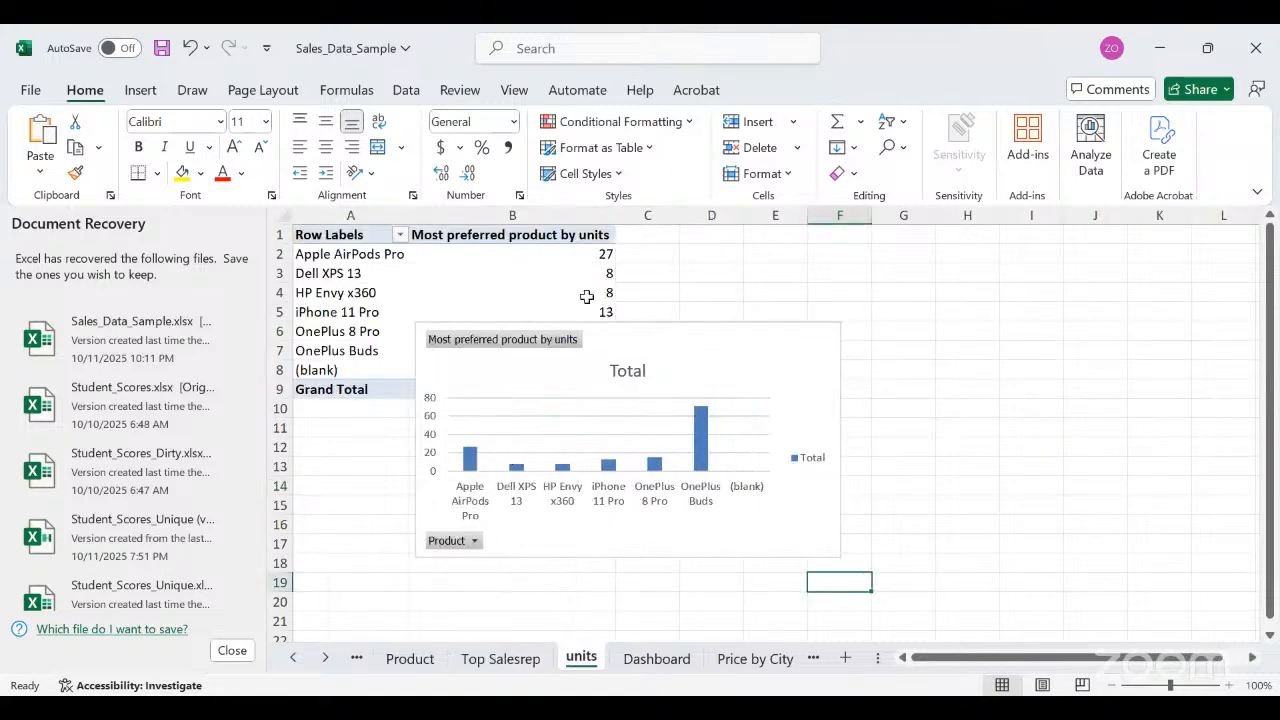
left_click_drag(677, 367, 862, 421)
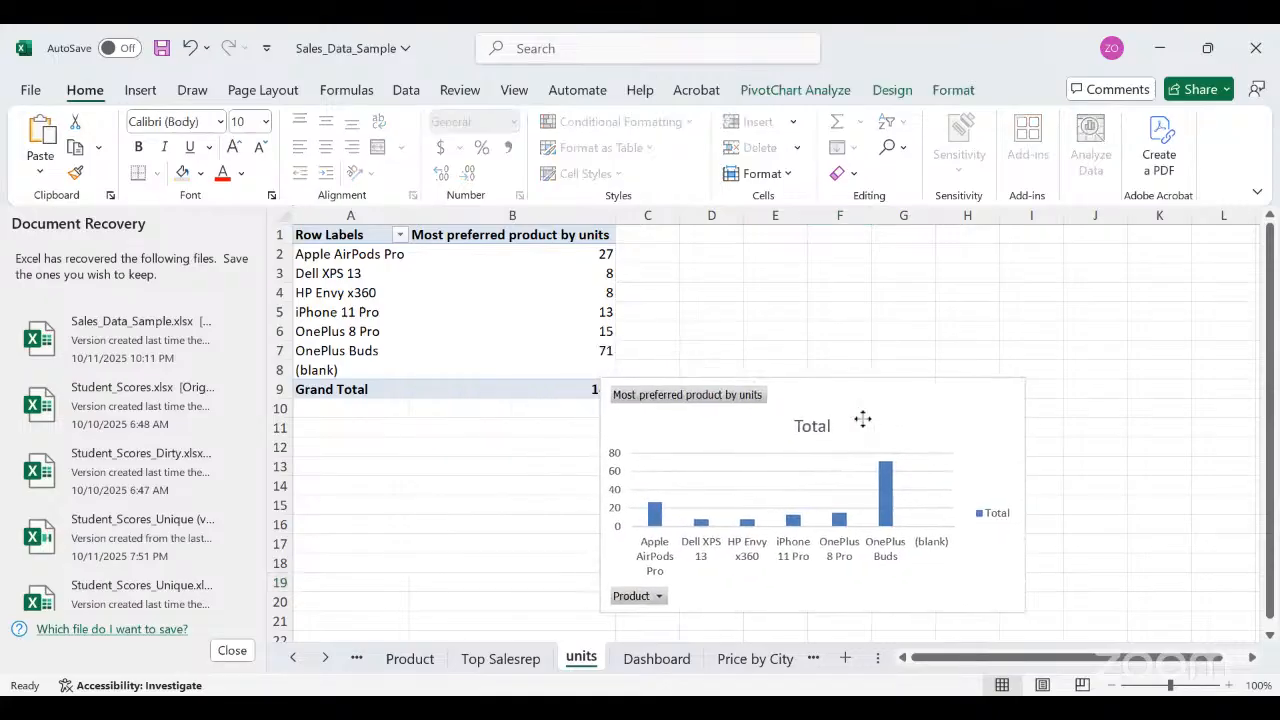
Hide the (blank) item in the "Most preferred product by units" pivot table.
left_click(333, 371)
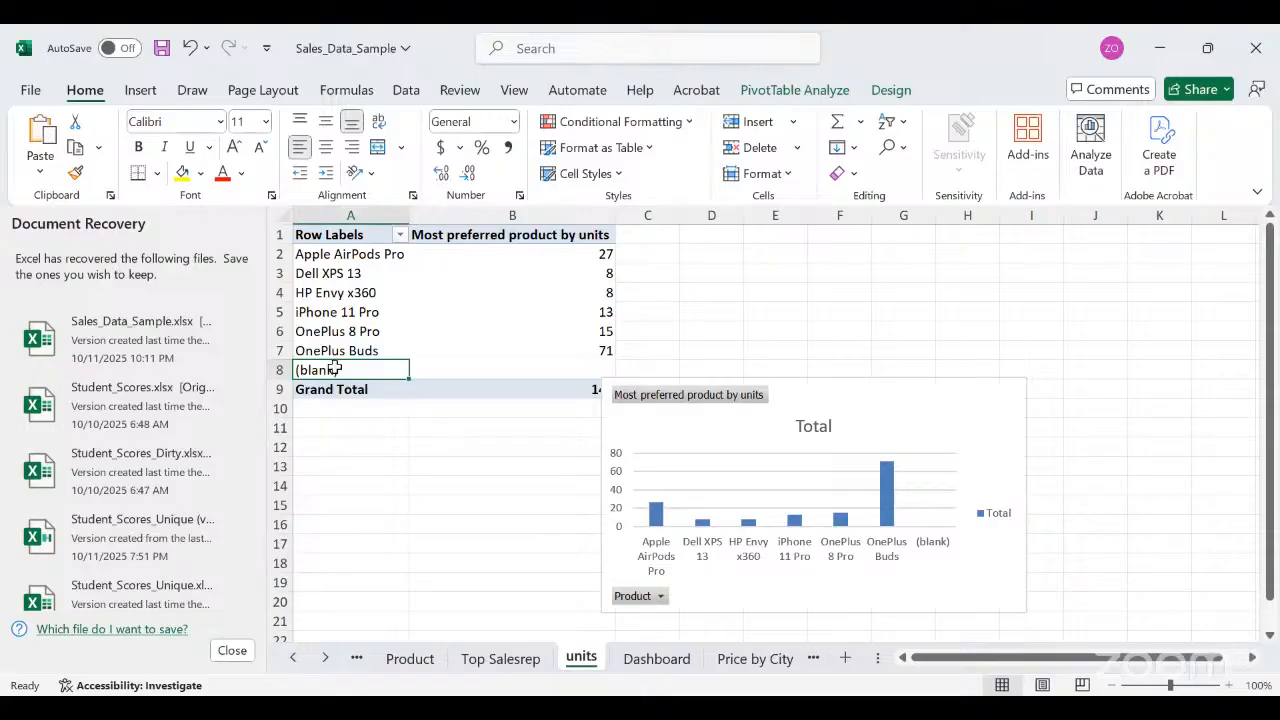
left_click_drag(335, 369, 509, 365)
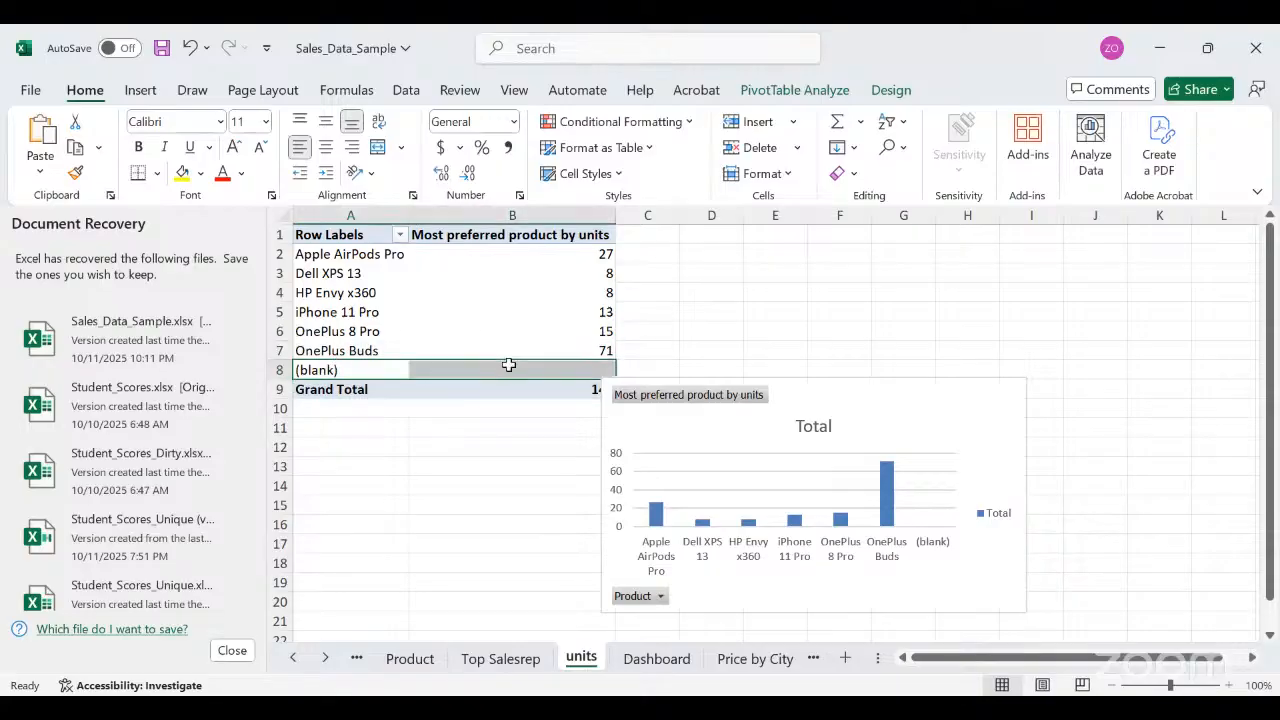
right_click(509, 365)
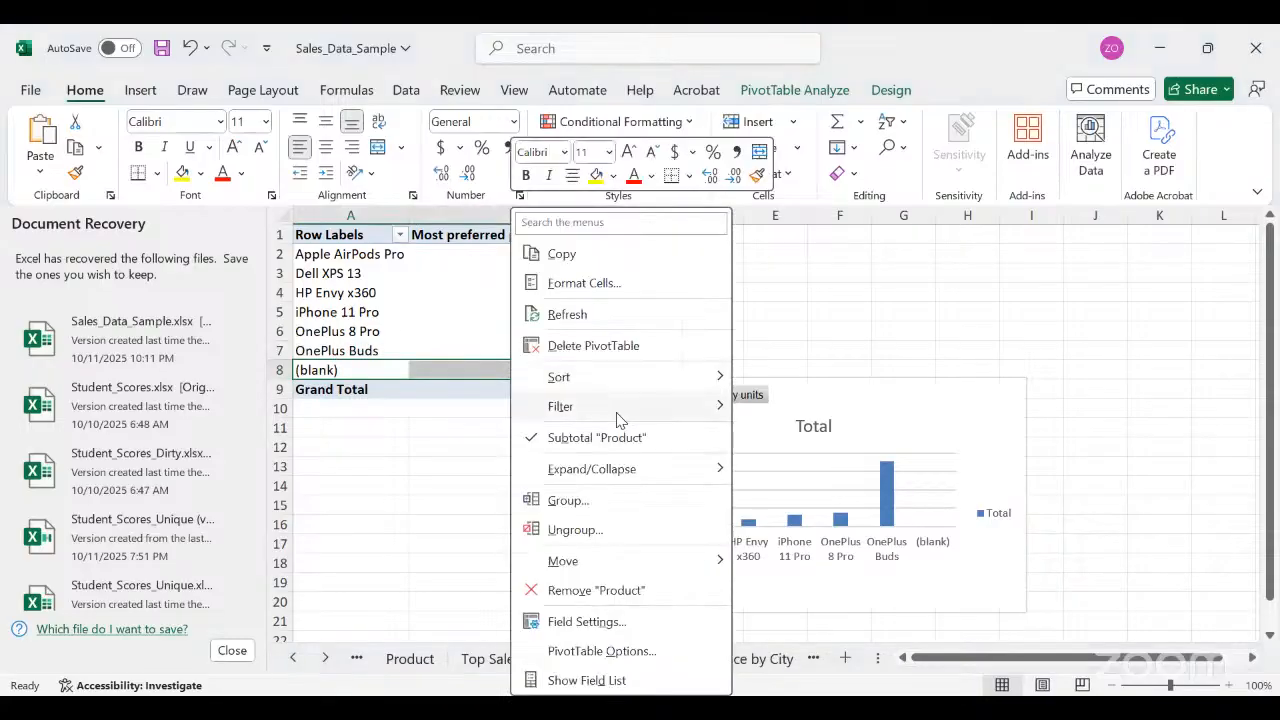
mouse_move(616, 414)
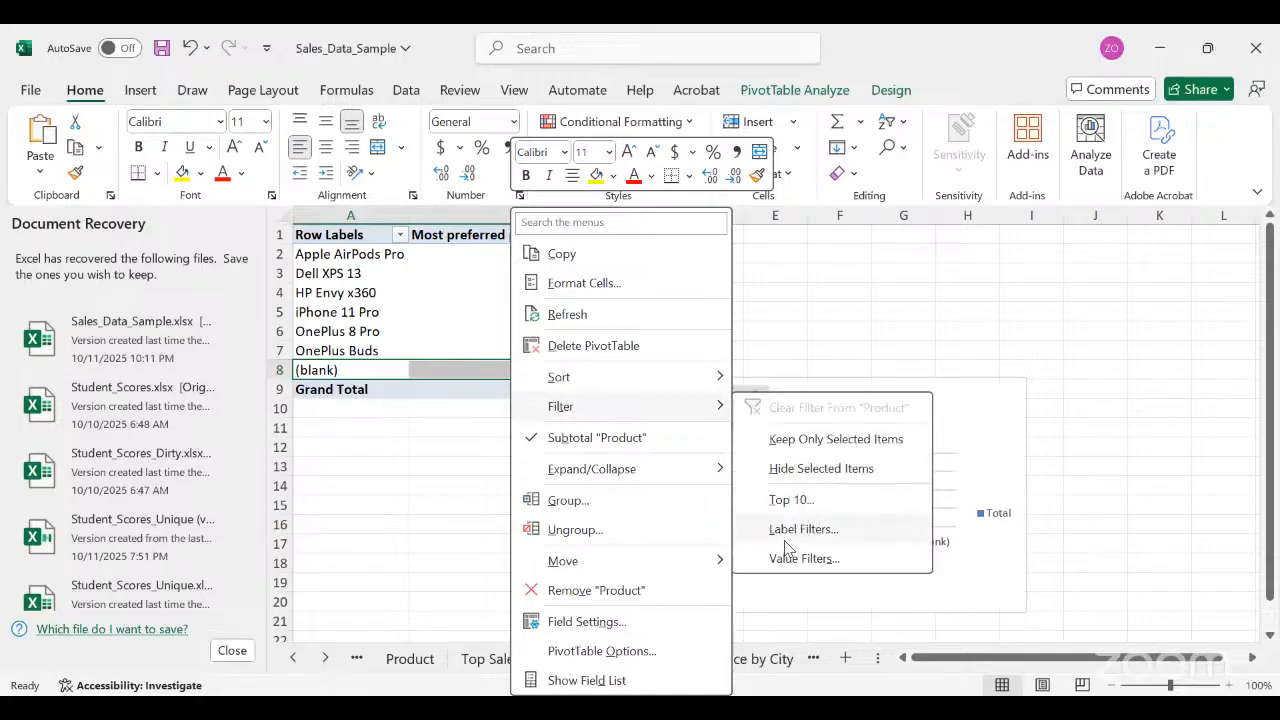
left_click(795, 470)
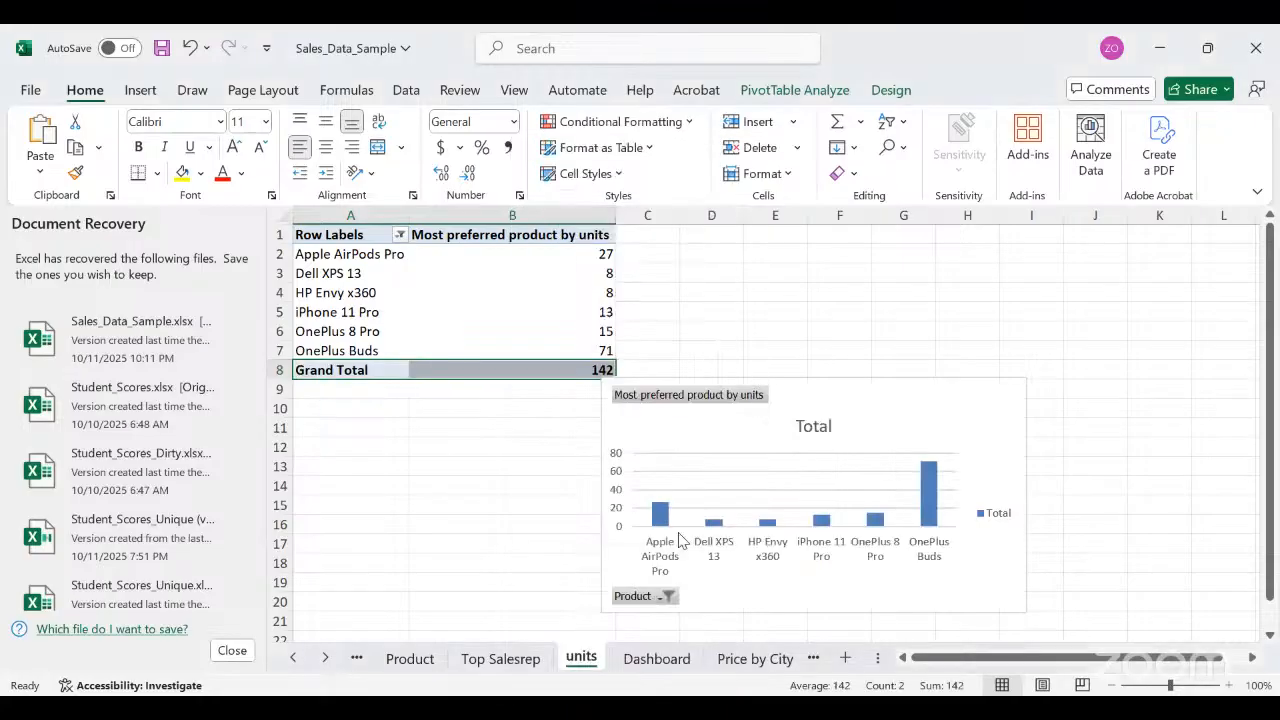
Return to the Dashboard sheet and check the charts' category labels.
left_click(652, 658)
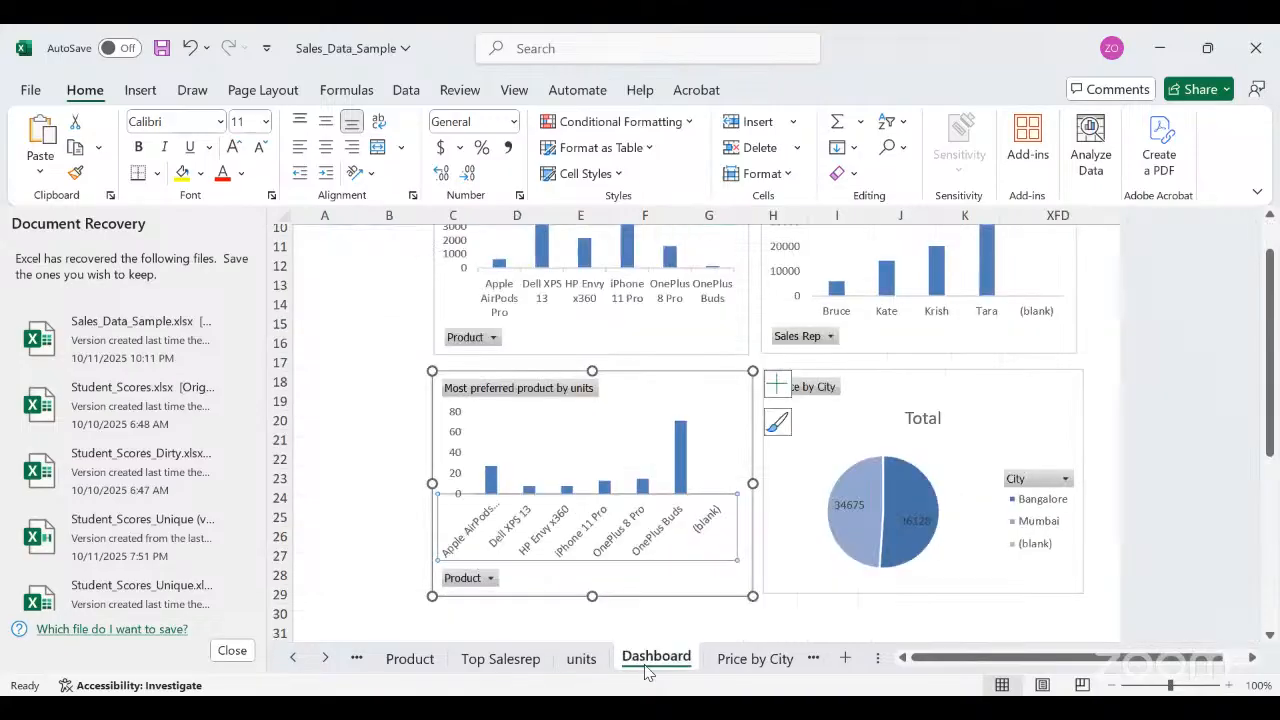
left_click(374, 398)
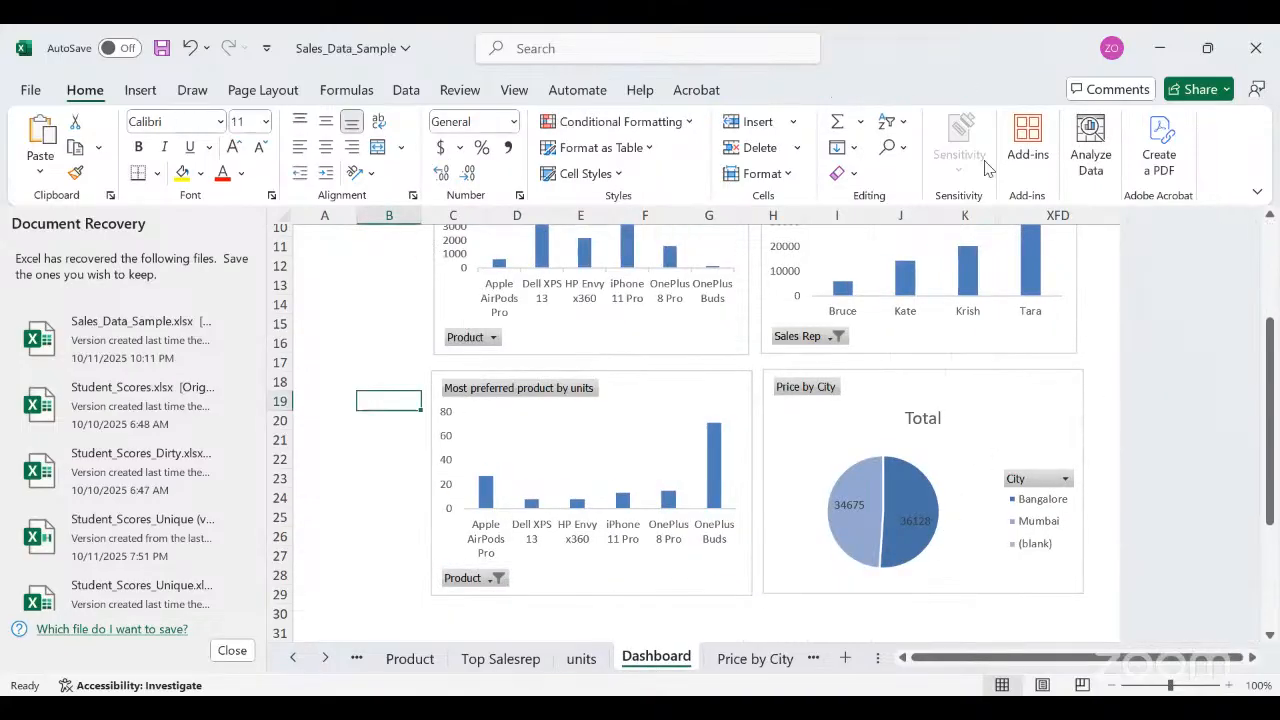
left_click(1258, 192)
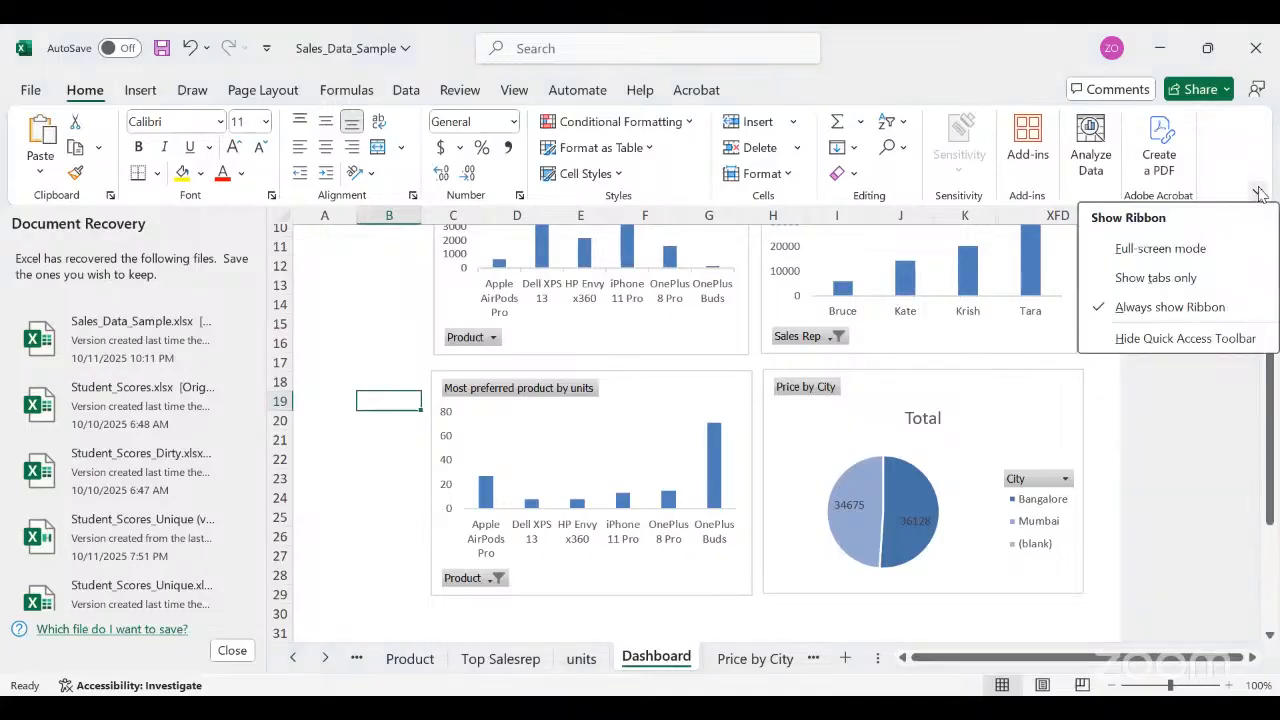
left_click(1277, 443)
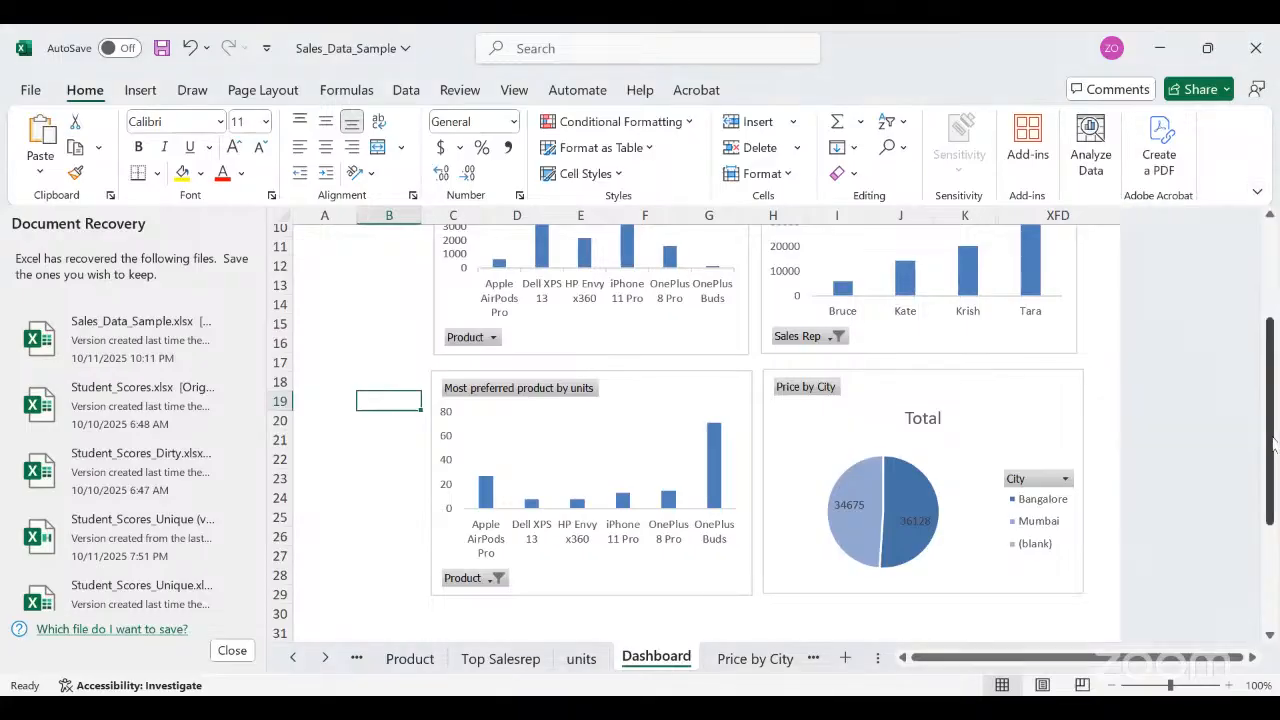
Clear the Sales Rep filter from the Top 4 Sales Rep chart on the Dashboard sheet.
left_click_drag(1273, 443, 1228, 350)
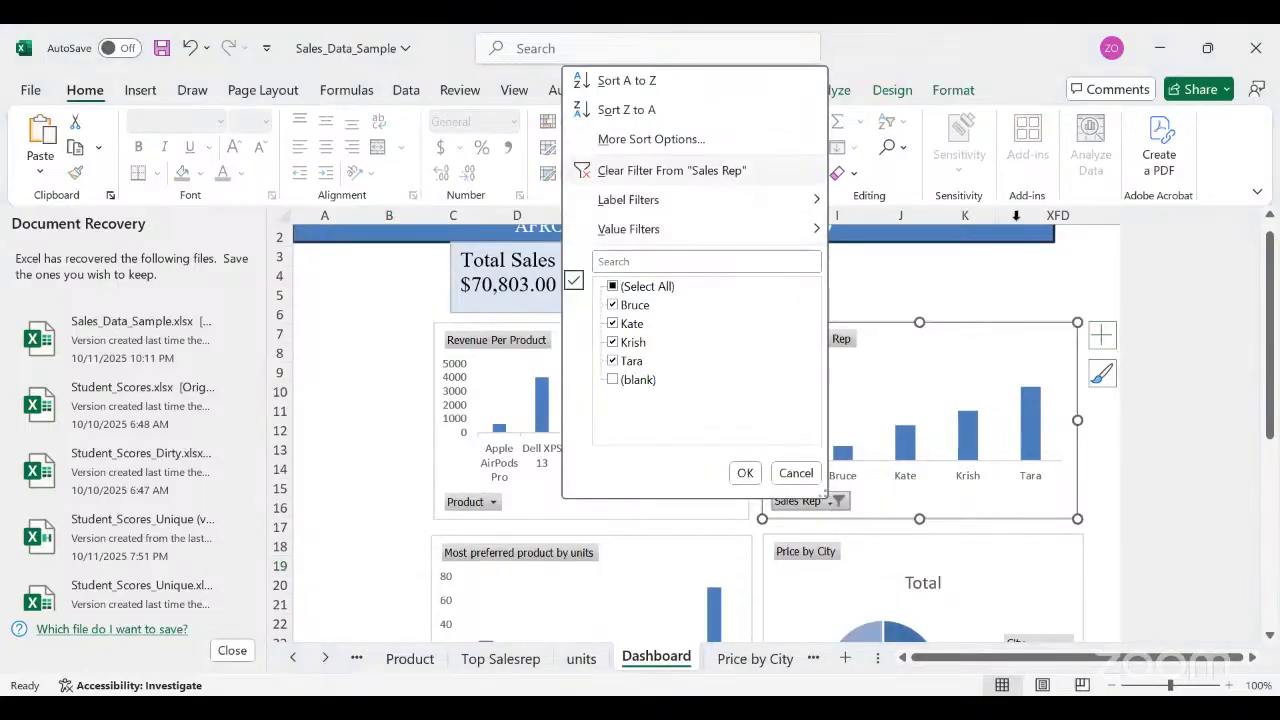
left_click(671, 170)
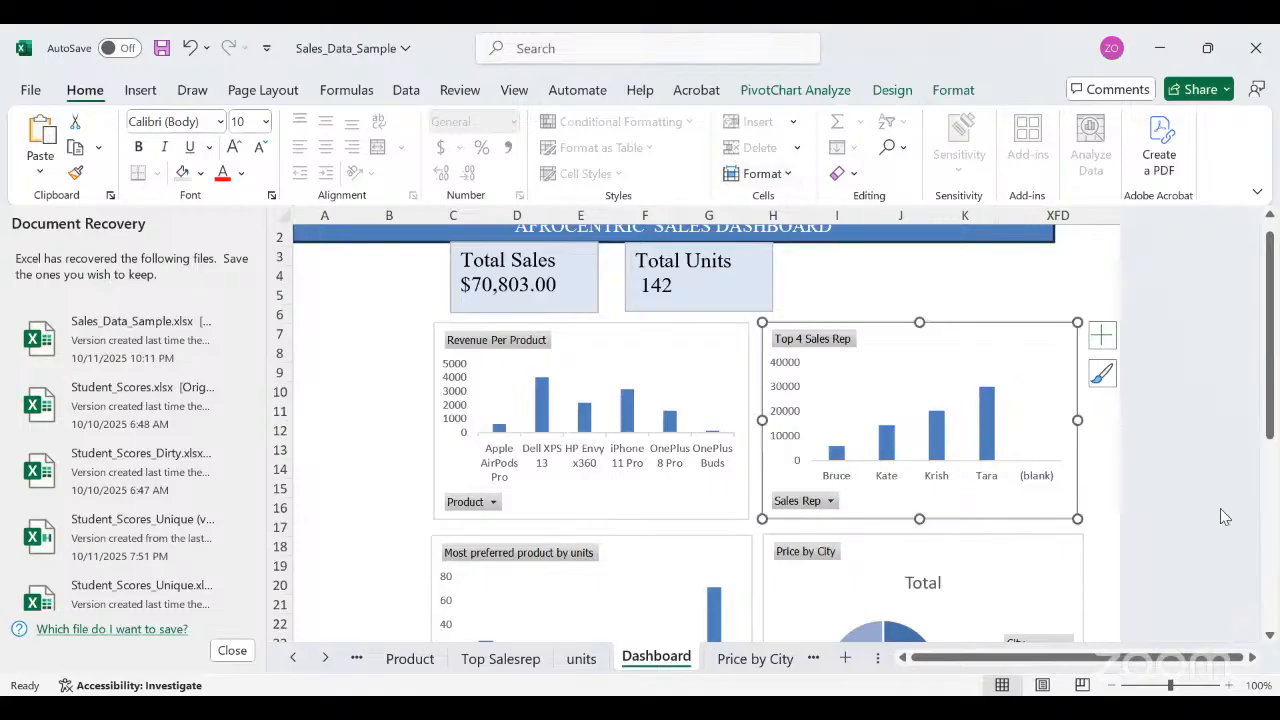
left_click(1100, 469)
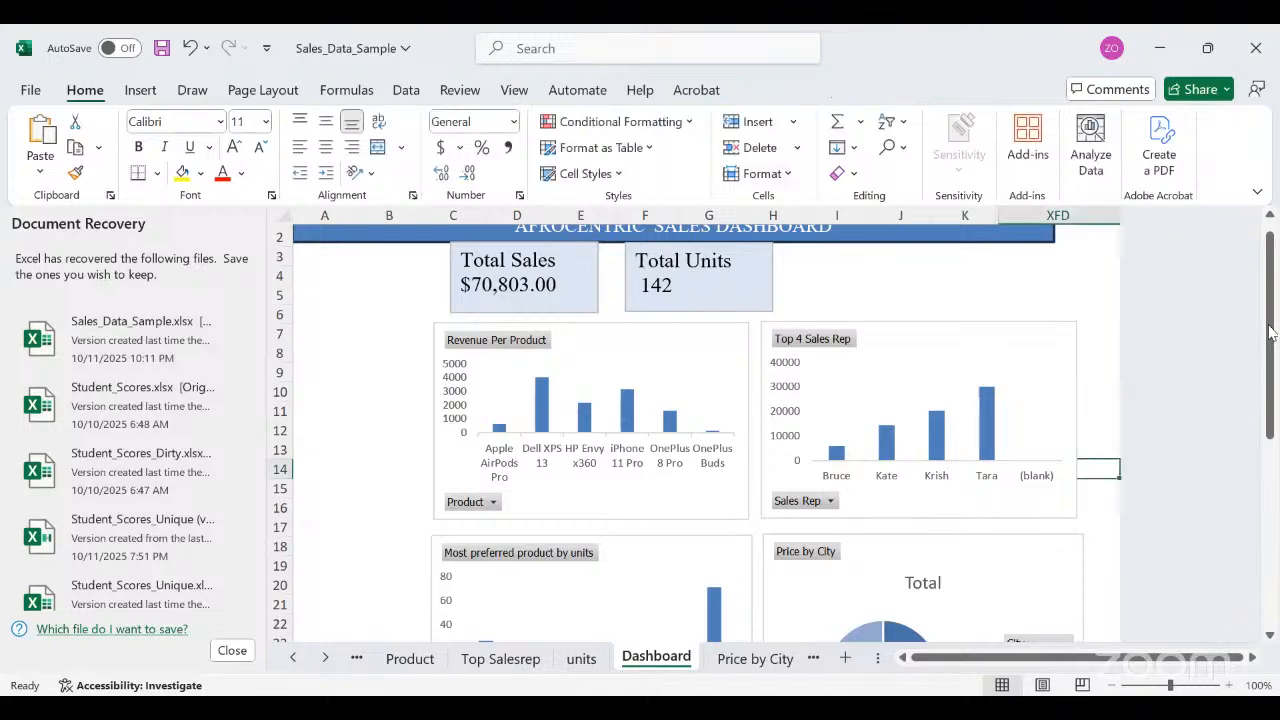
left_click_drag(1268, 378, 1268, 426)
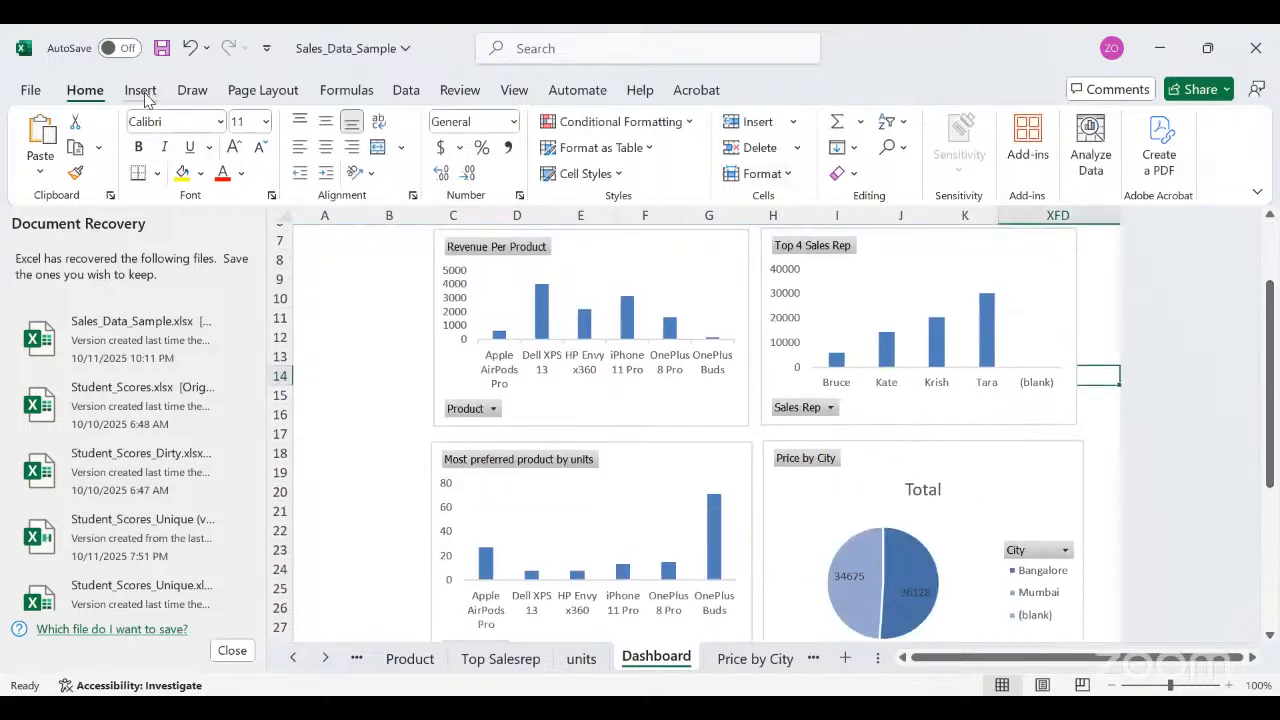
Open the Pivot Table sheet and show the field list for its Sum of No. of Units pivot table.
left_click(141, 92)
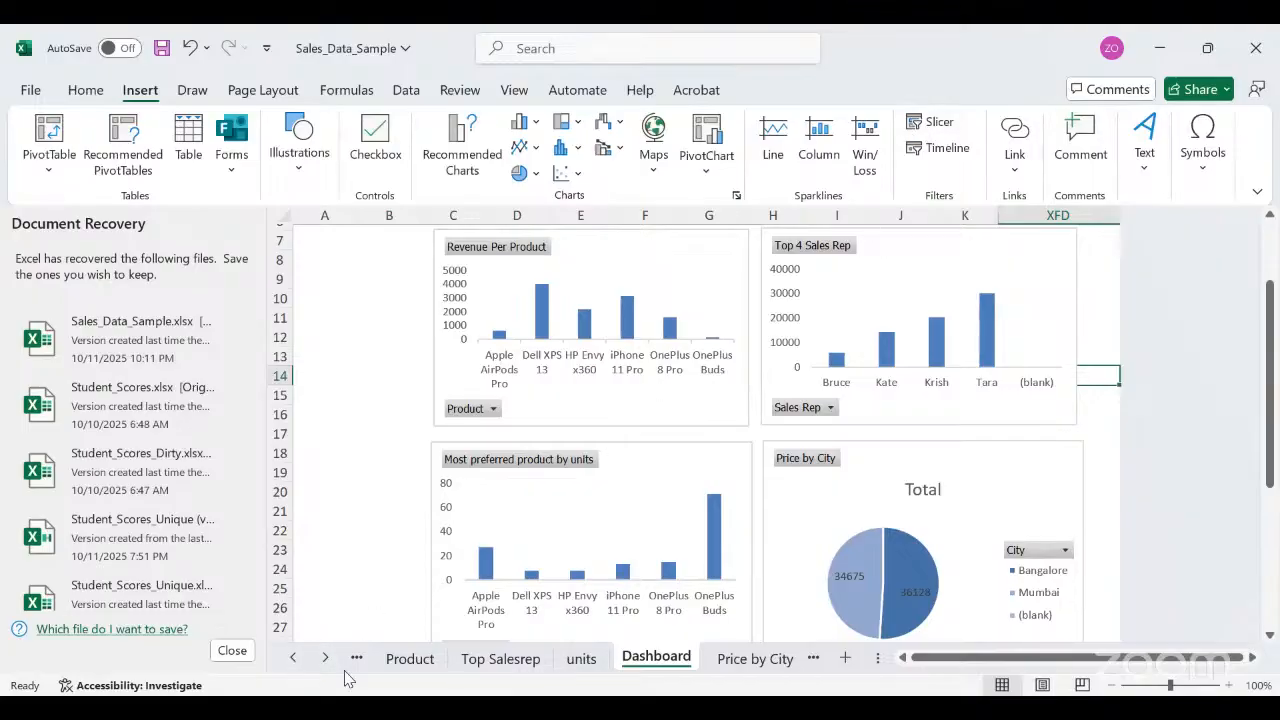
left_click(295, 658)
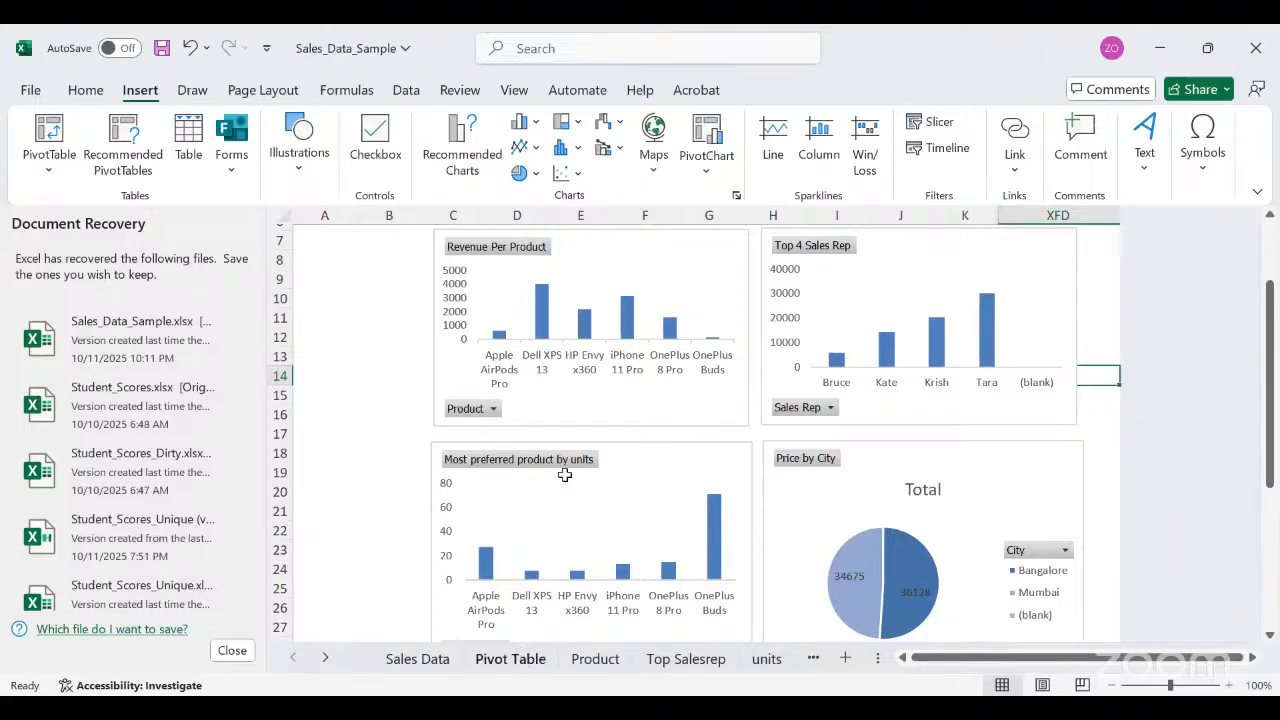
left_click(511, 658)
left_click(458, 348)
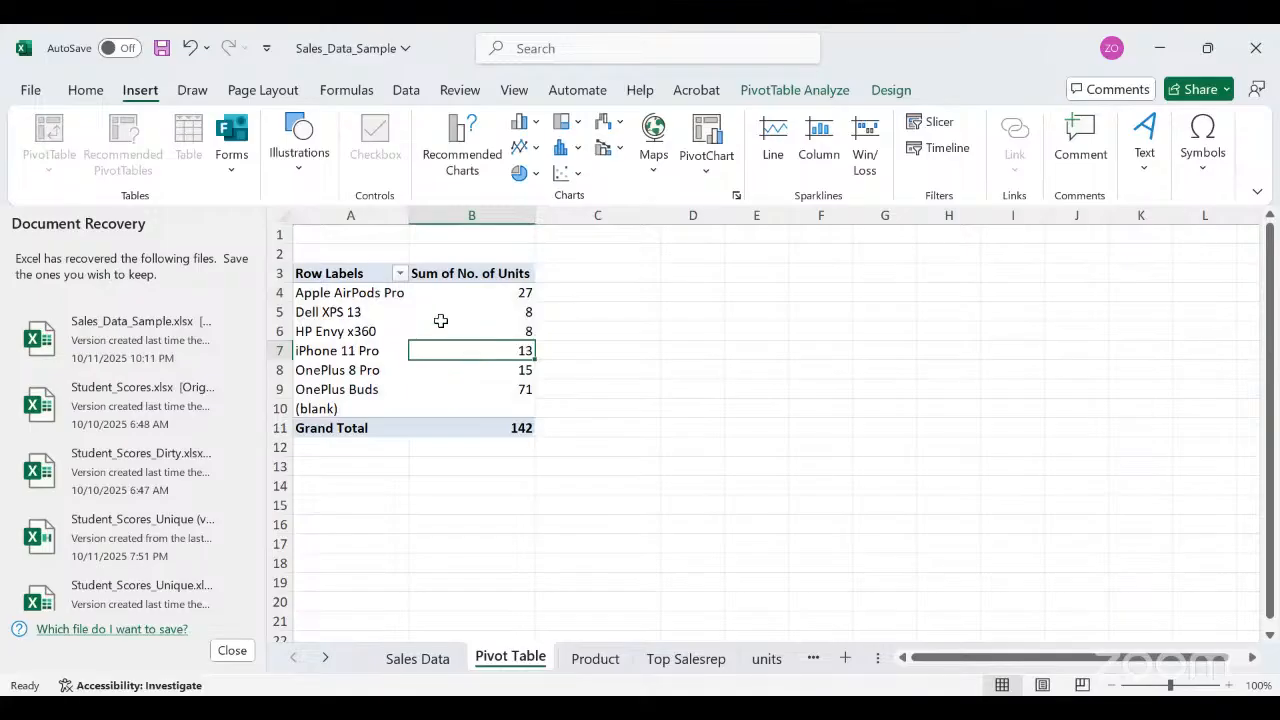
left_click(424, 318)
right_click(424, 318)
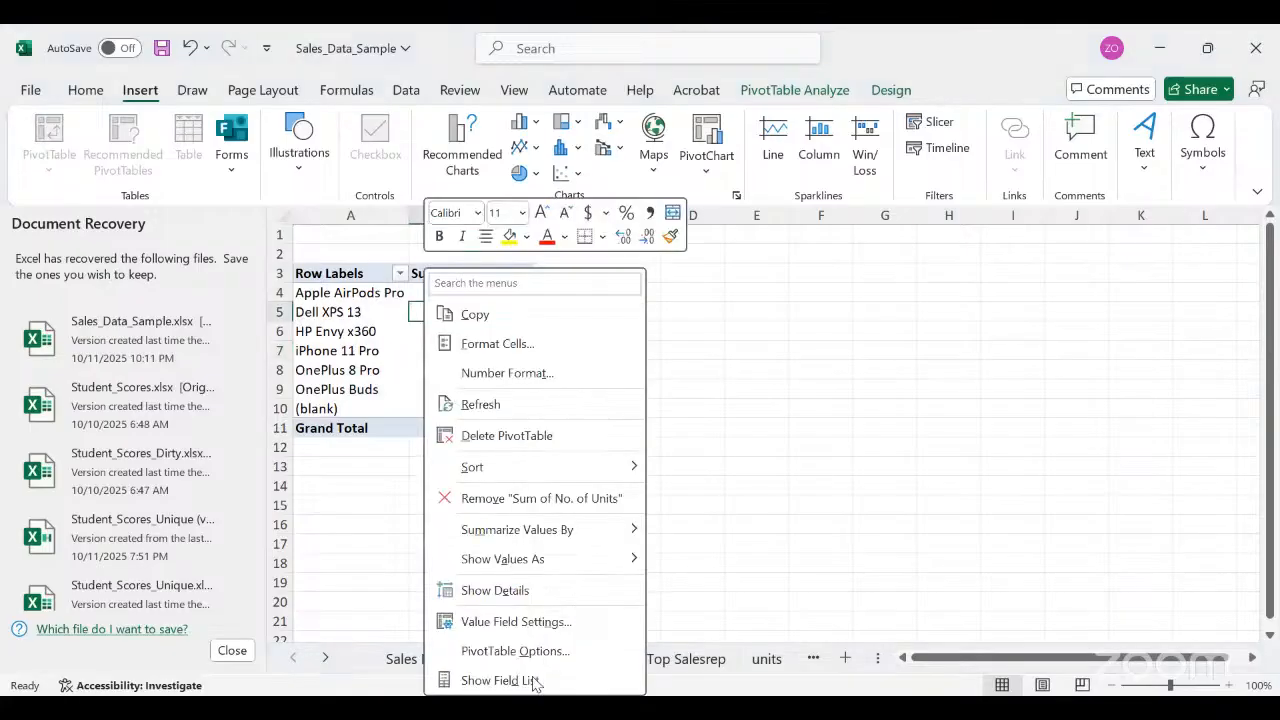
left_click(532, 677)
left_click(623, 388)
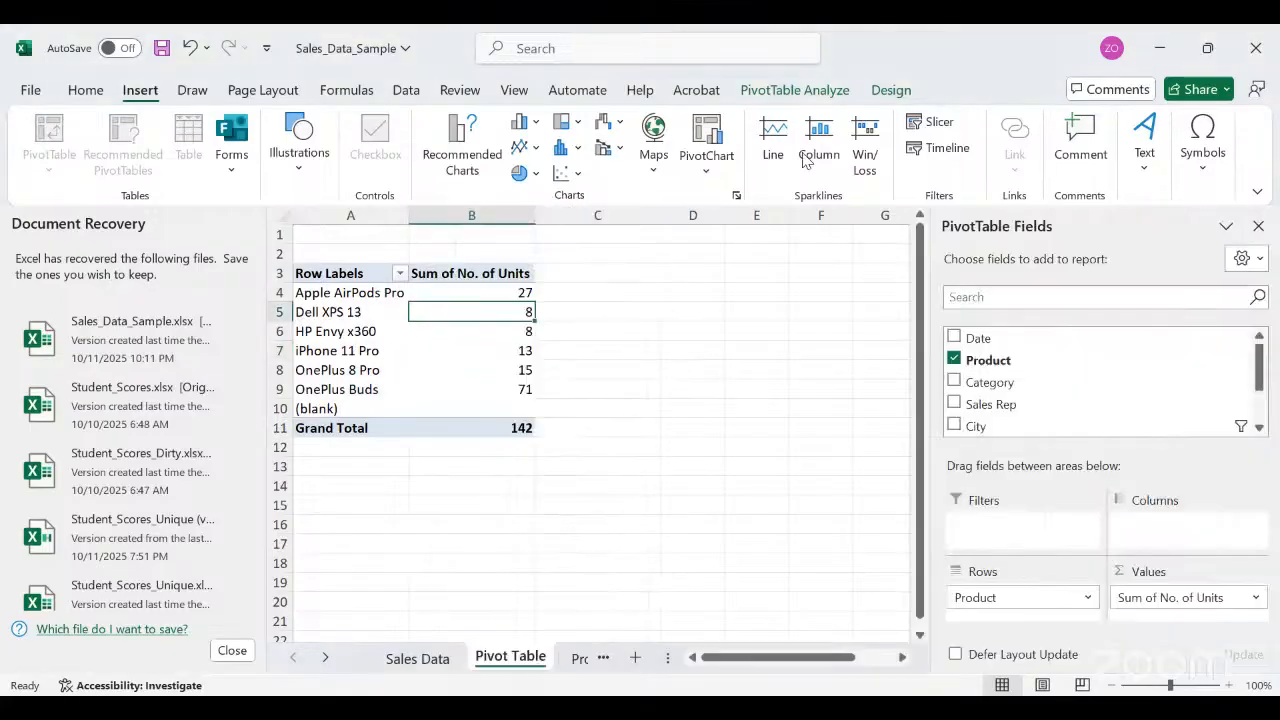
left_click(429, 369)
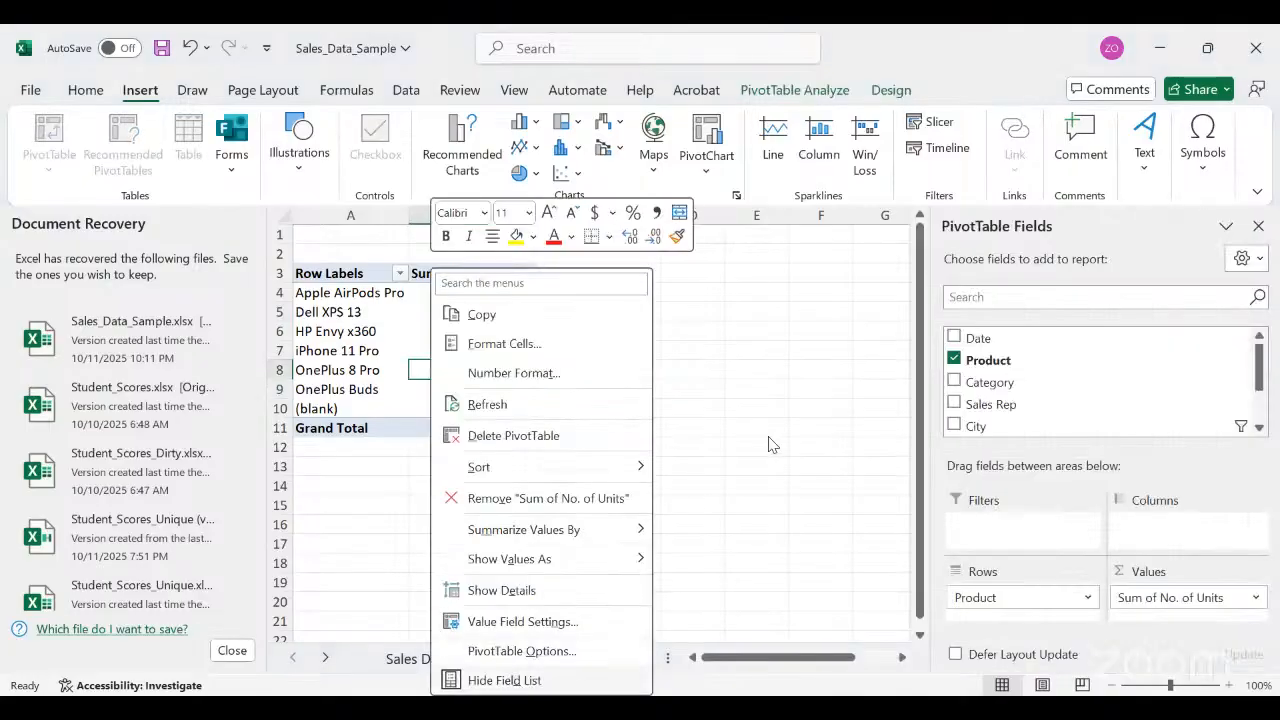
left_click(921, 97)
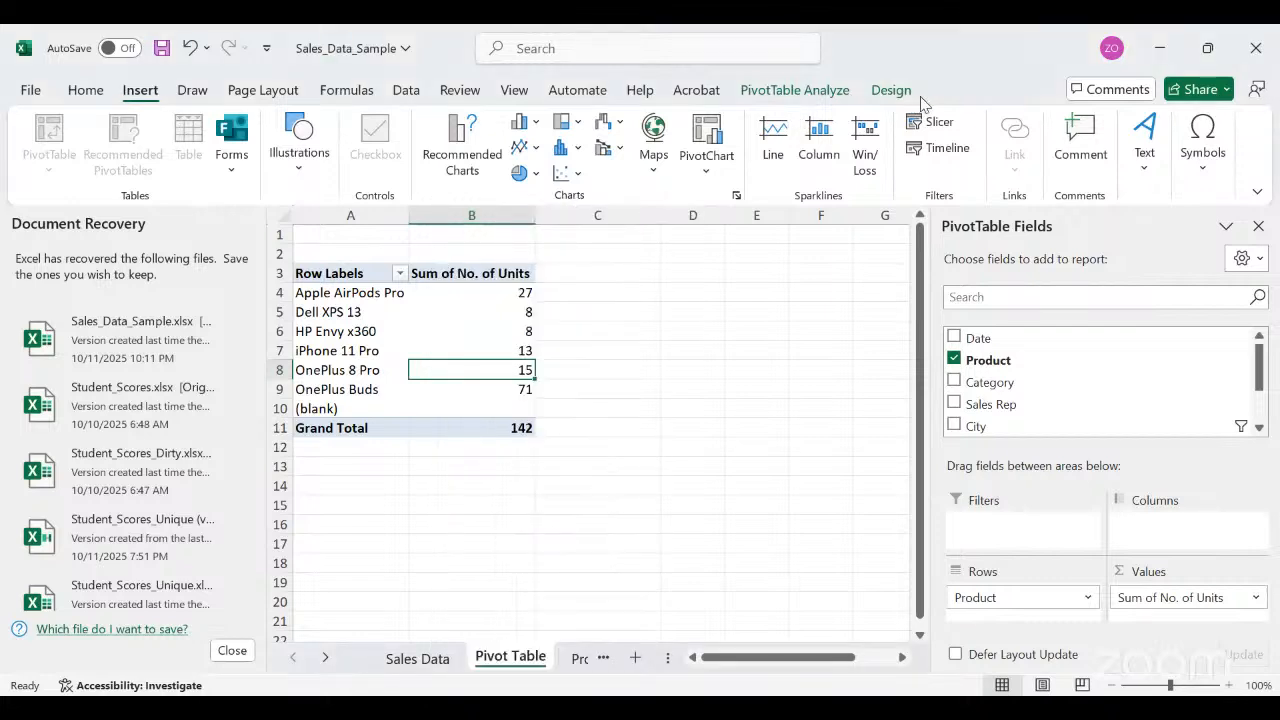
left_click(922, 124)
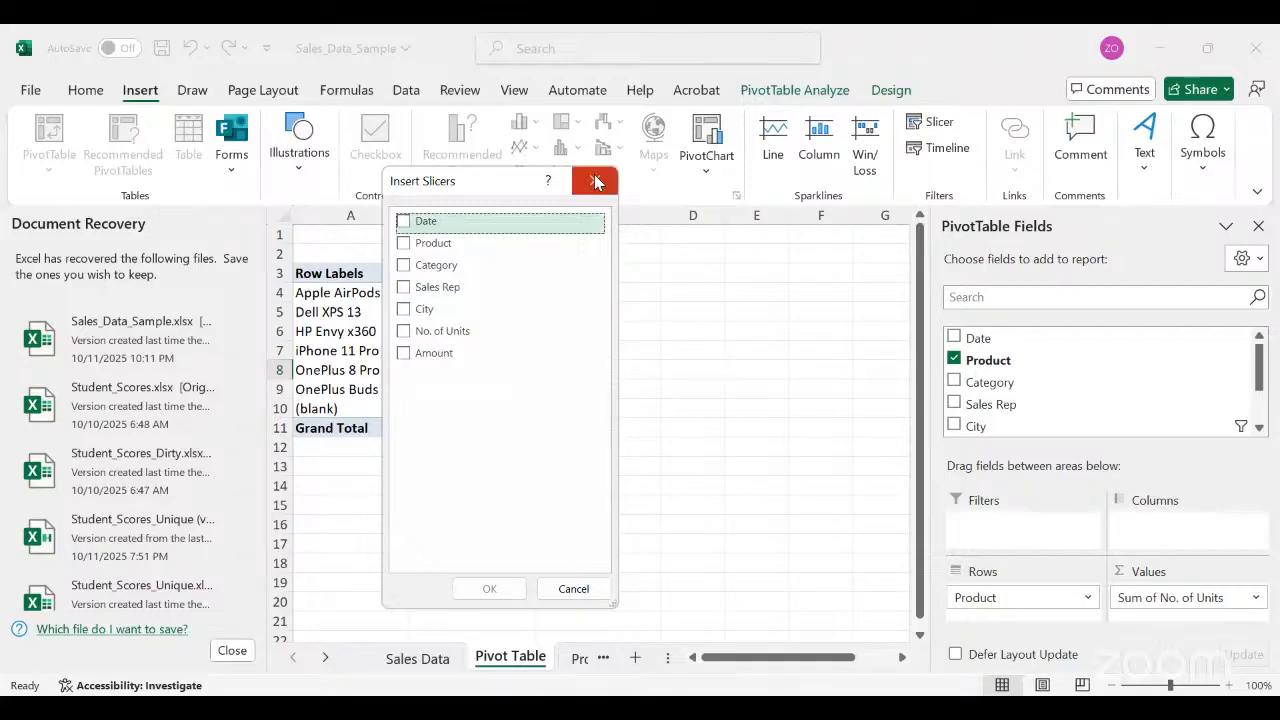
key("Escape")
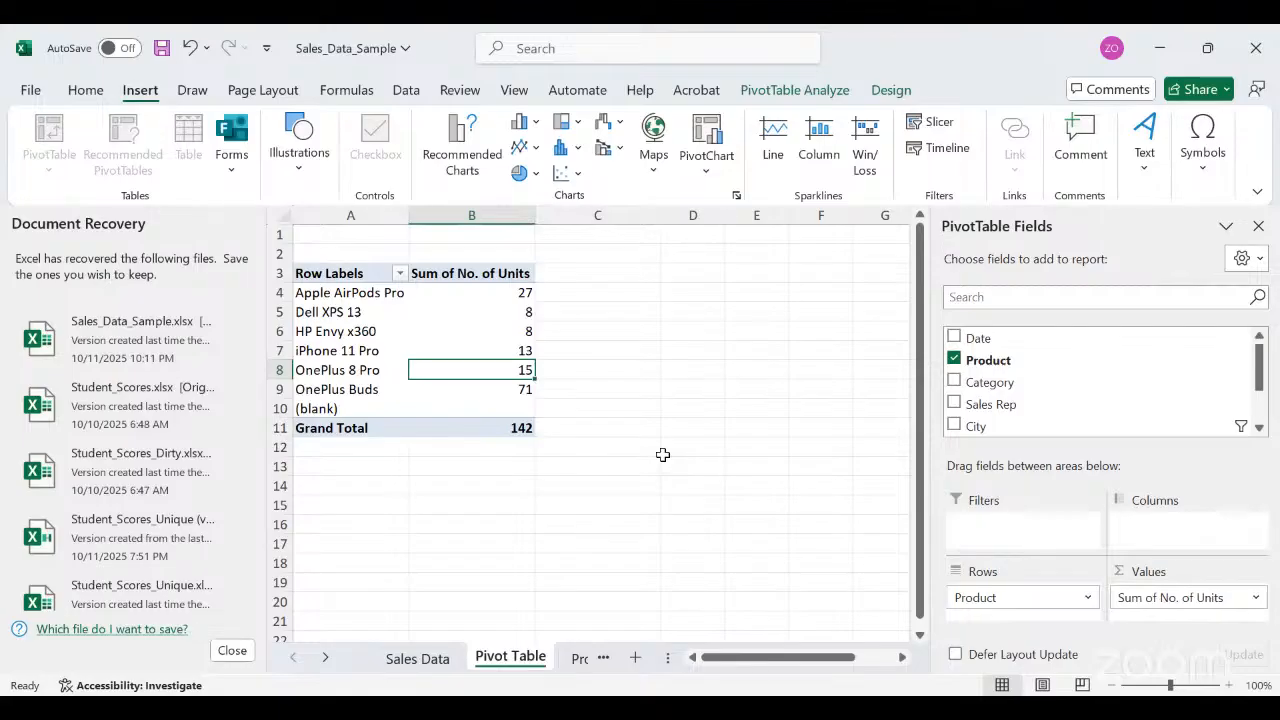
Open the Sales Data sheet and examine the entries in its Date column.
left_click(418, 658)
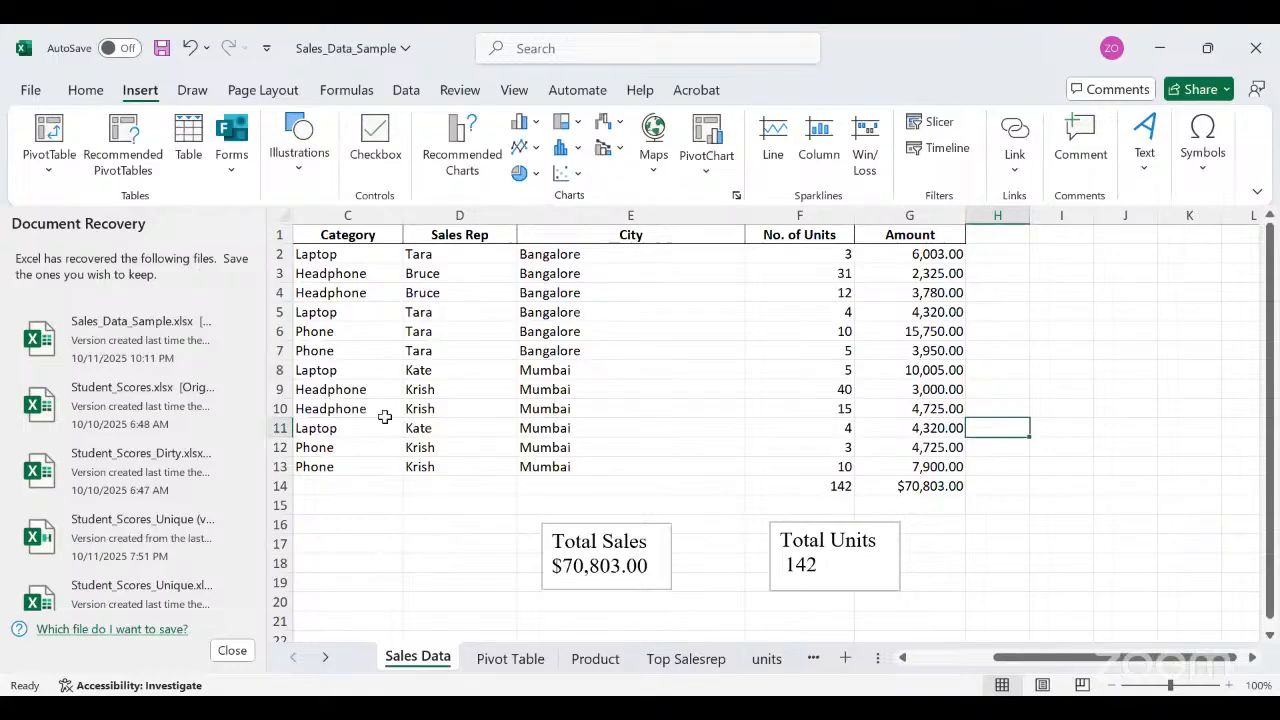
left_click(348, 548)
key("Left")
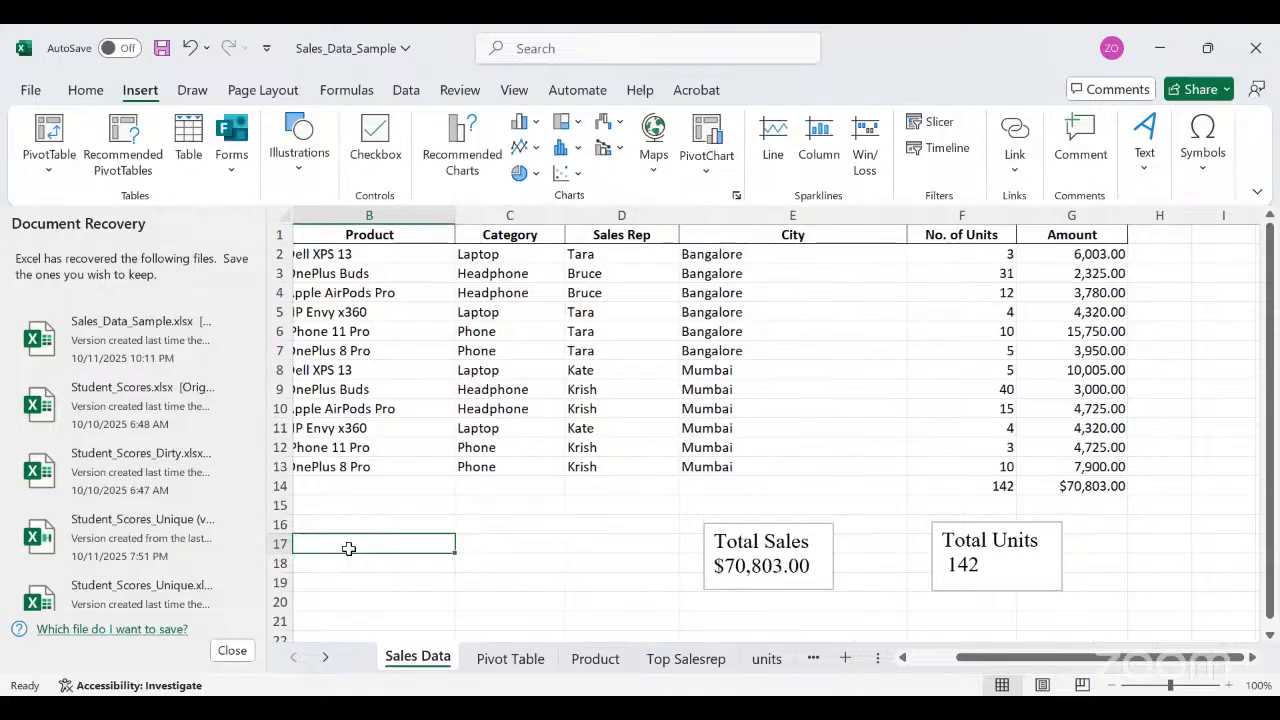
key("Left")
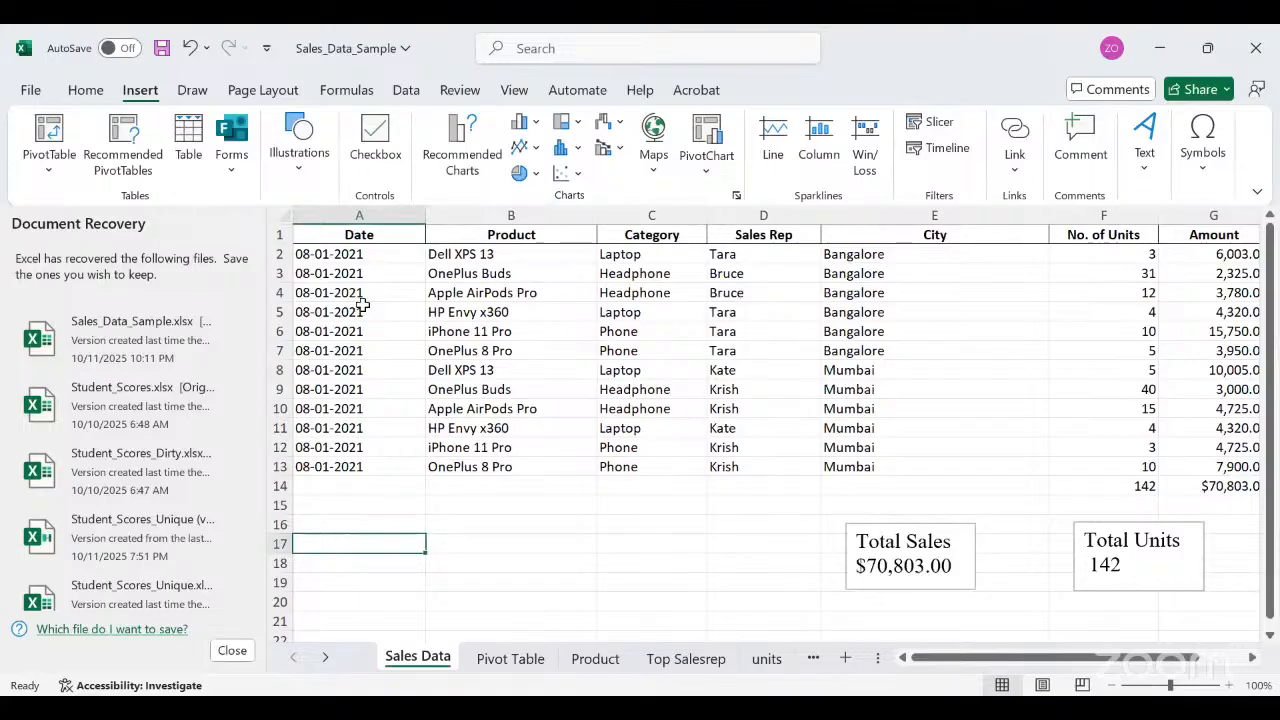
key("ctrl+Page_Down")
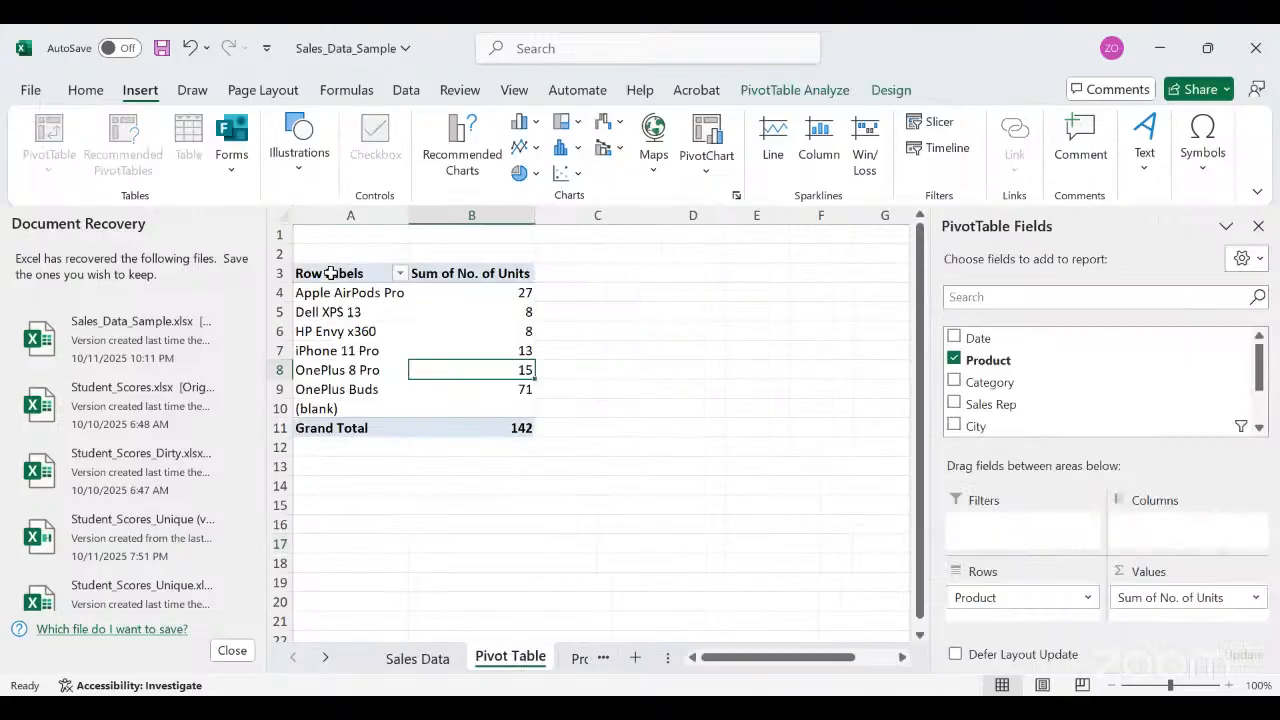
key("ctrl+Page_Up")
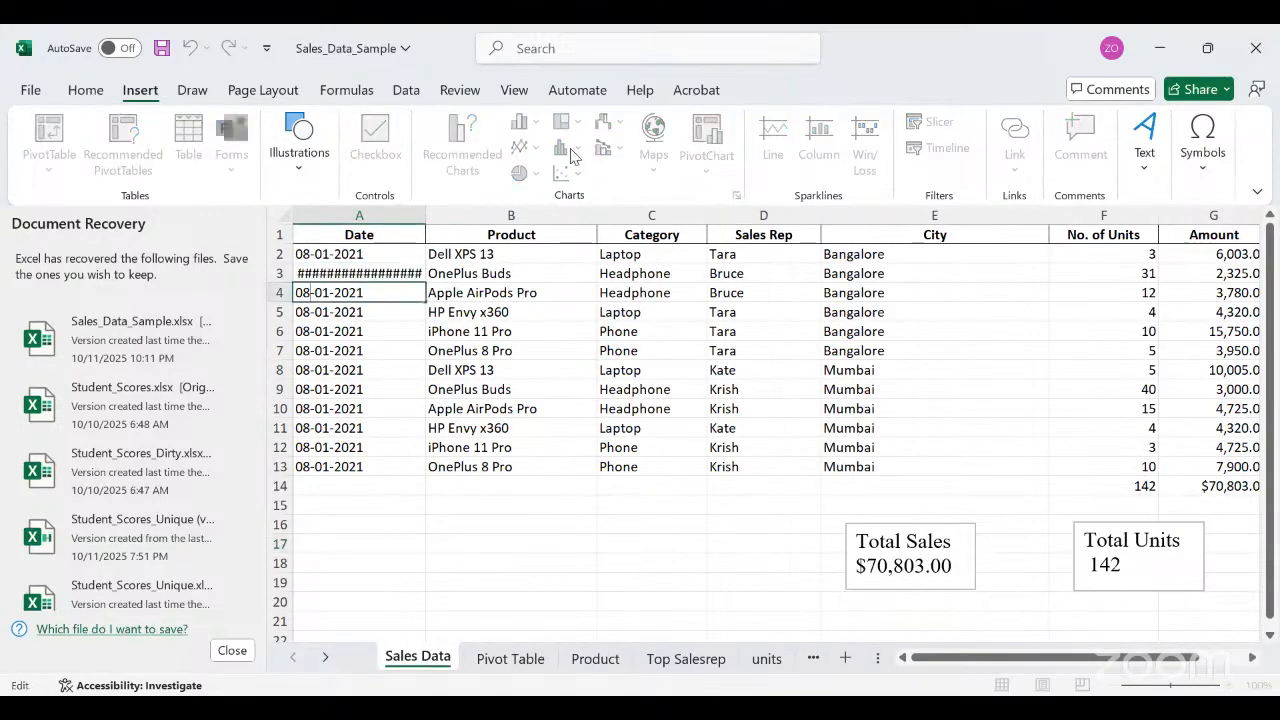
Apply the Short Date number format to the OnePlus Buds date in cell A3.
left_click(395, 273)
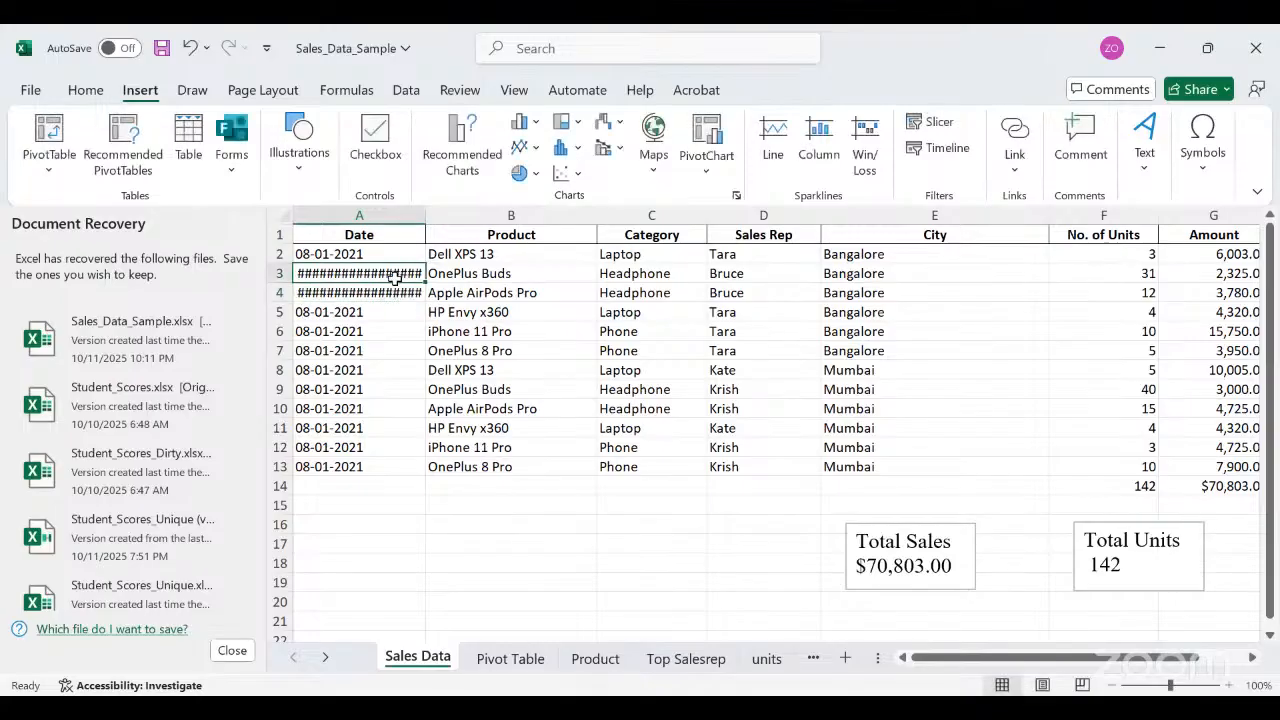
left_click(85, 90)
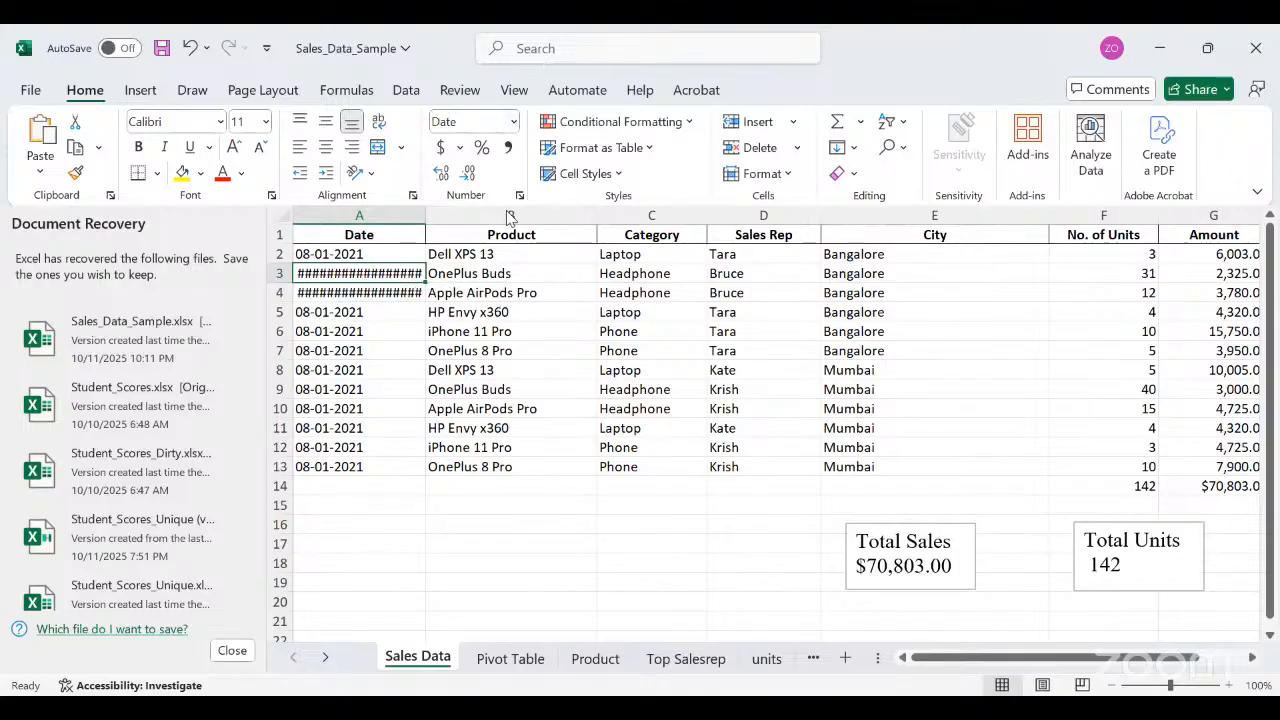
left_click(513, 122)
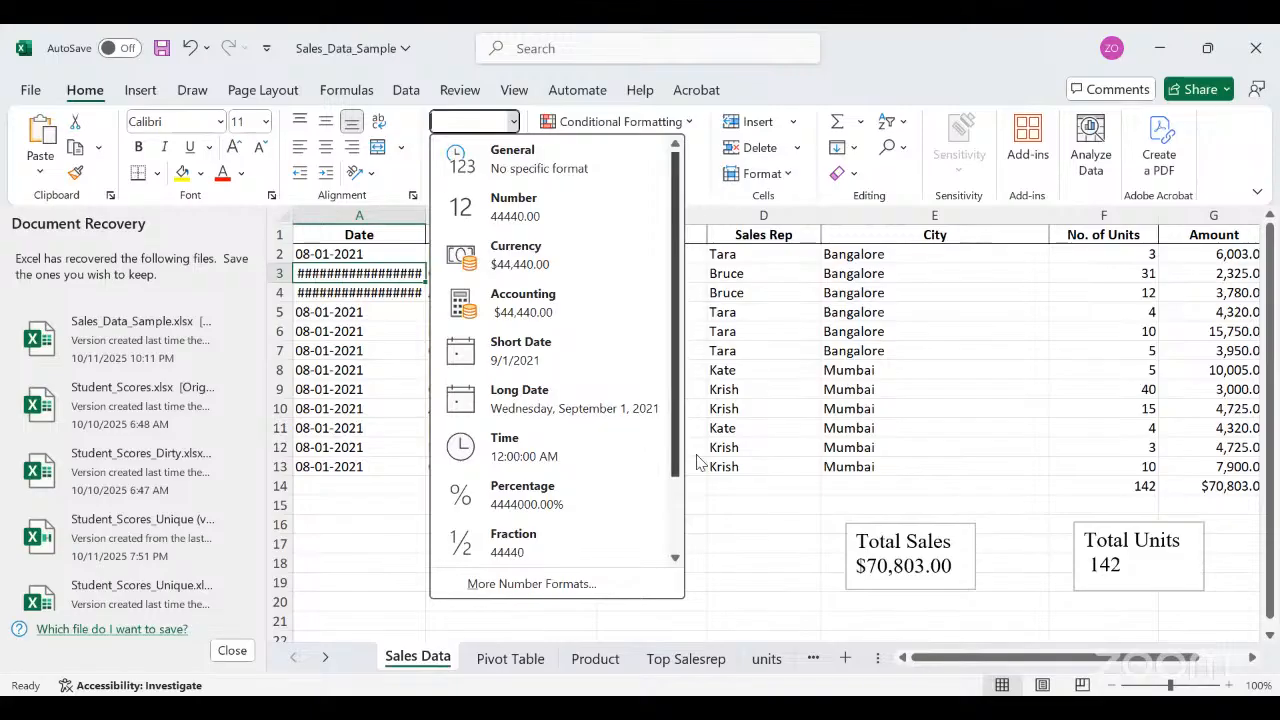
scroll(690, 445, "down", 2)
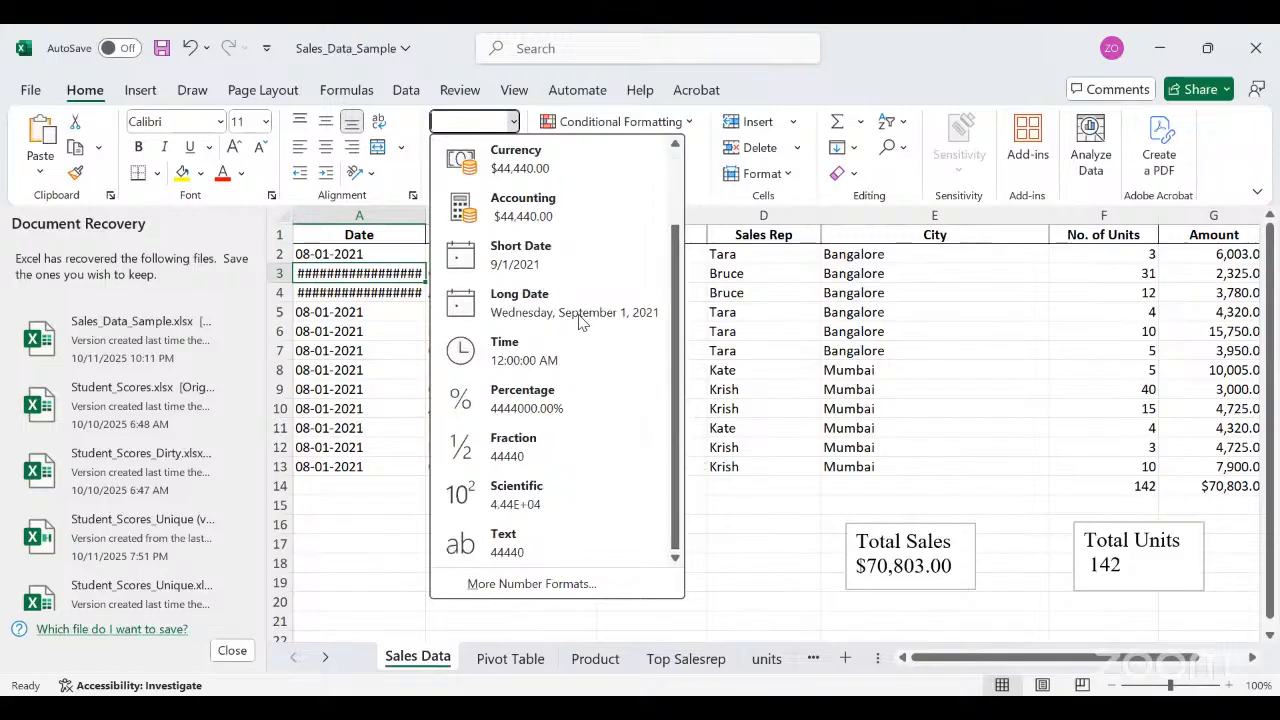
left_click(397, 273)
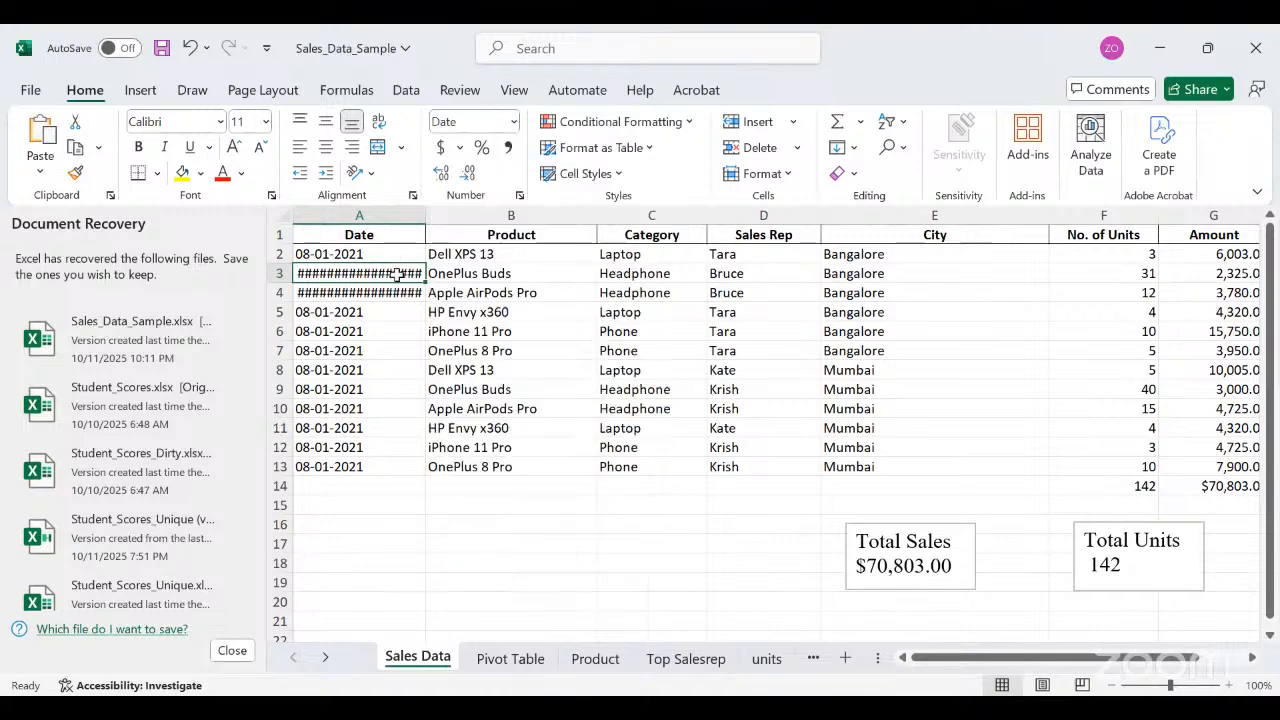
left_click(512, 128)
left_click(563, 341)
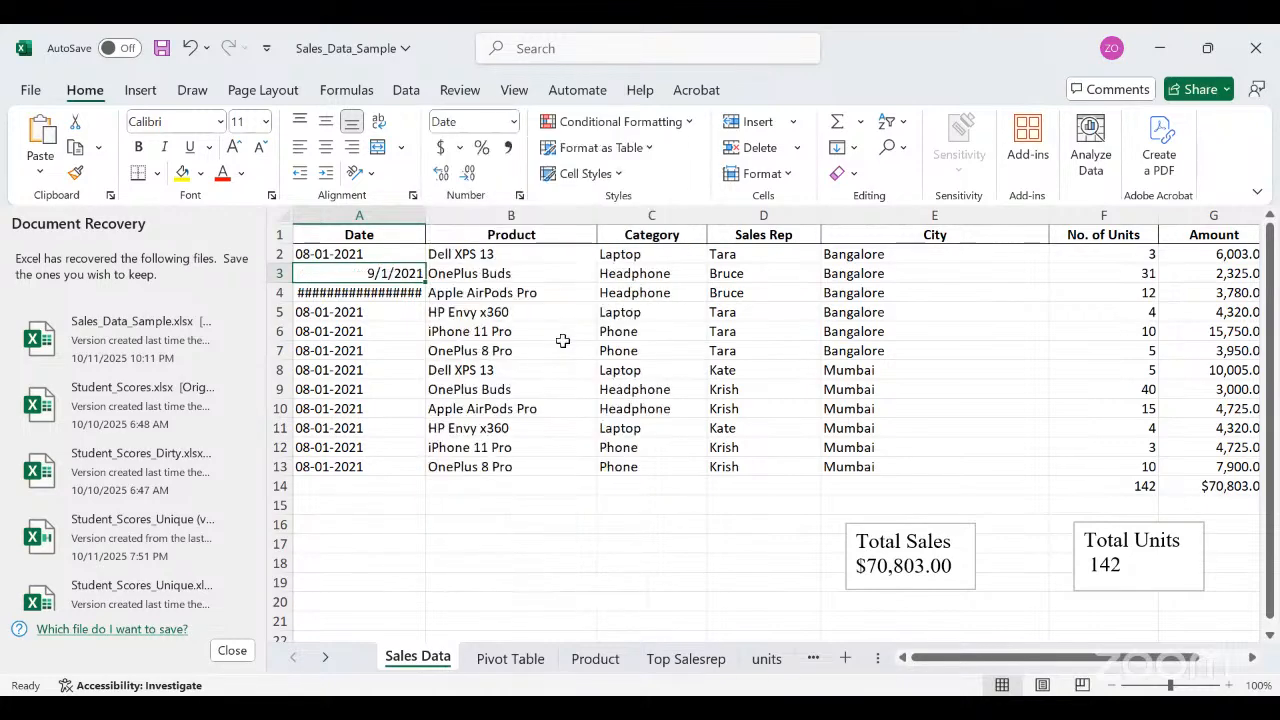
Format the Apple AirPods Pro date in cell A4 as Short Date.
left_click(373, 293)
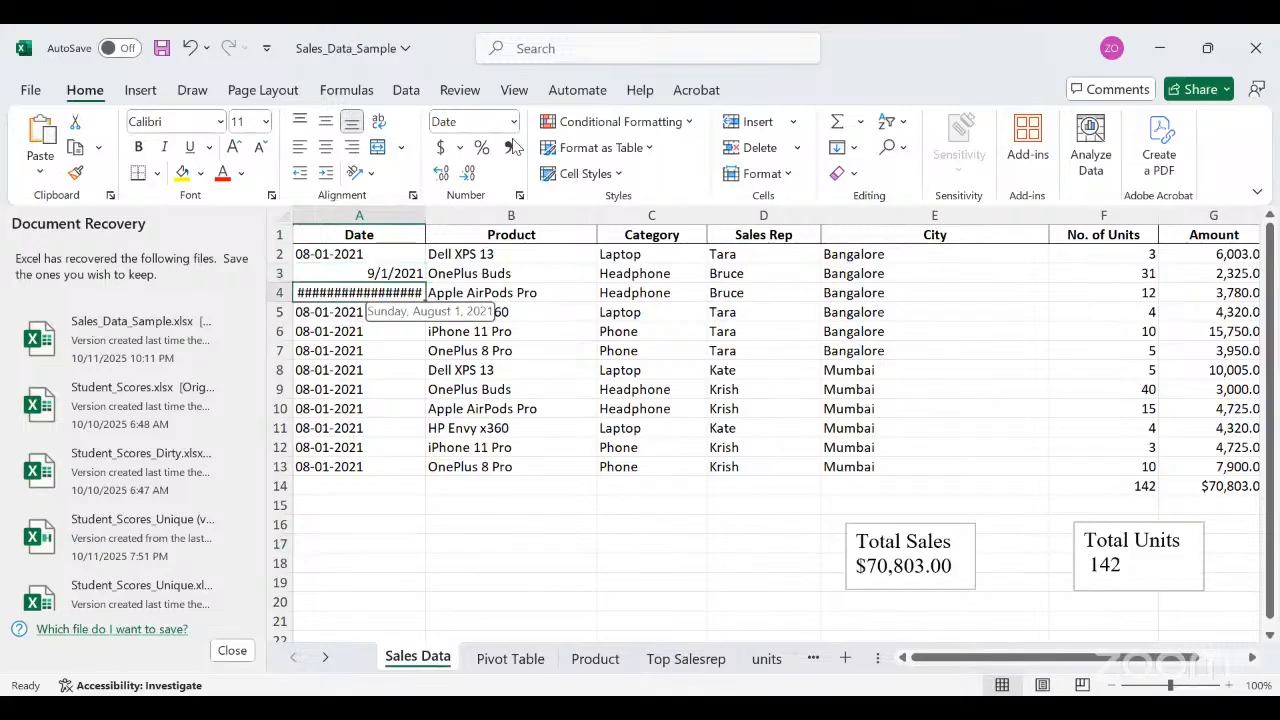
left_click(513, 121)
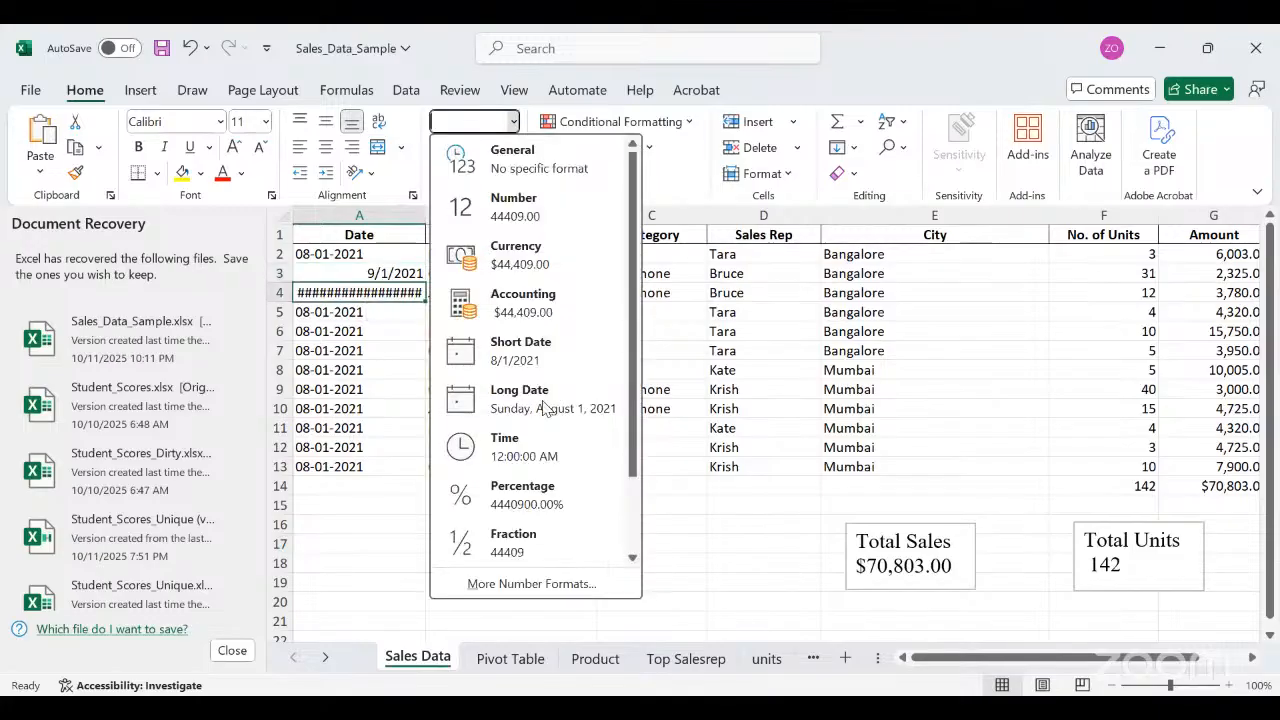
left_click(534, 354)
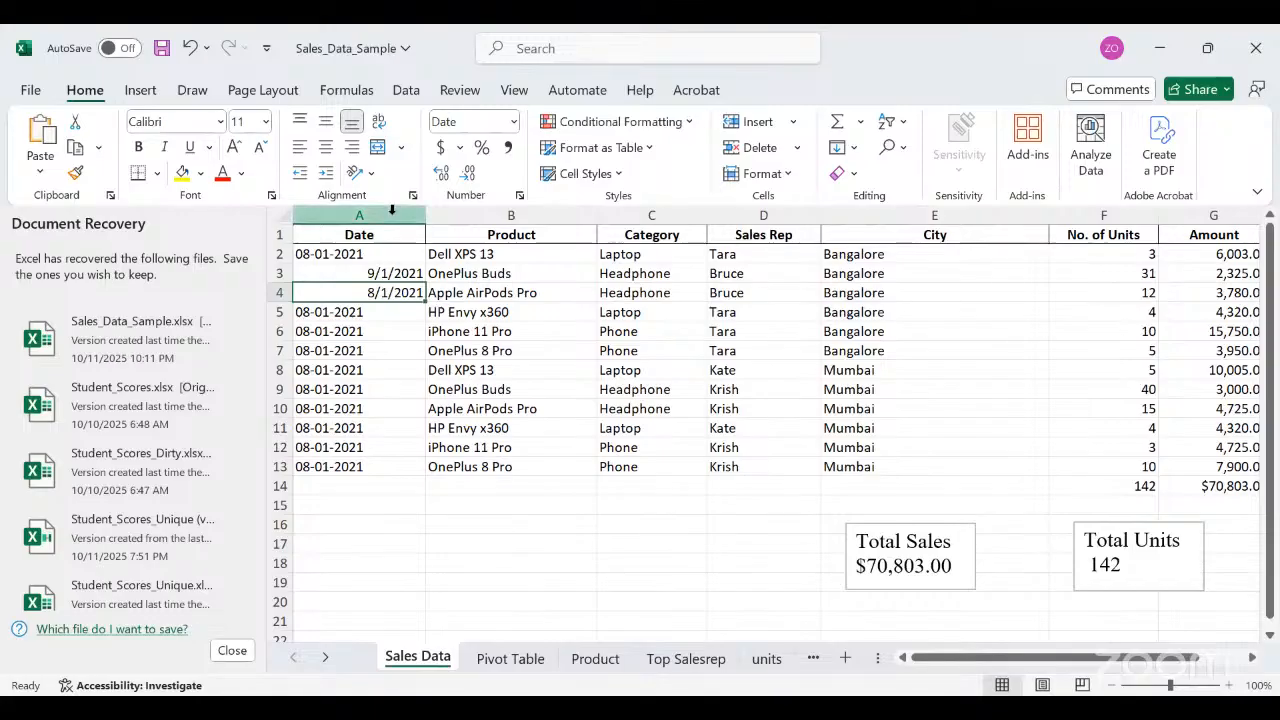
Apply the Short Date format to the whole Date column and check cells A5 and A2.
left_click(398, 212)
left_click(512, 122)
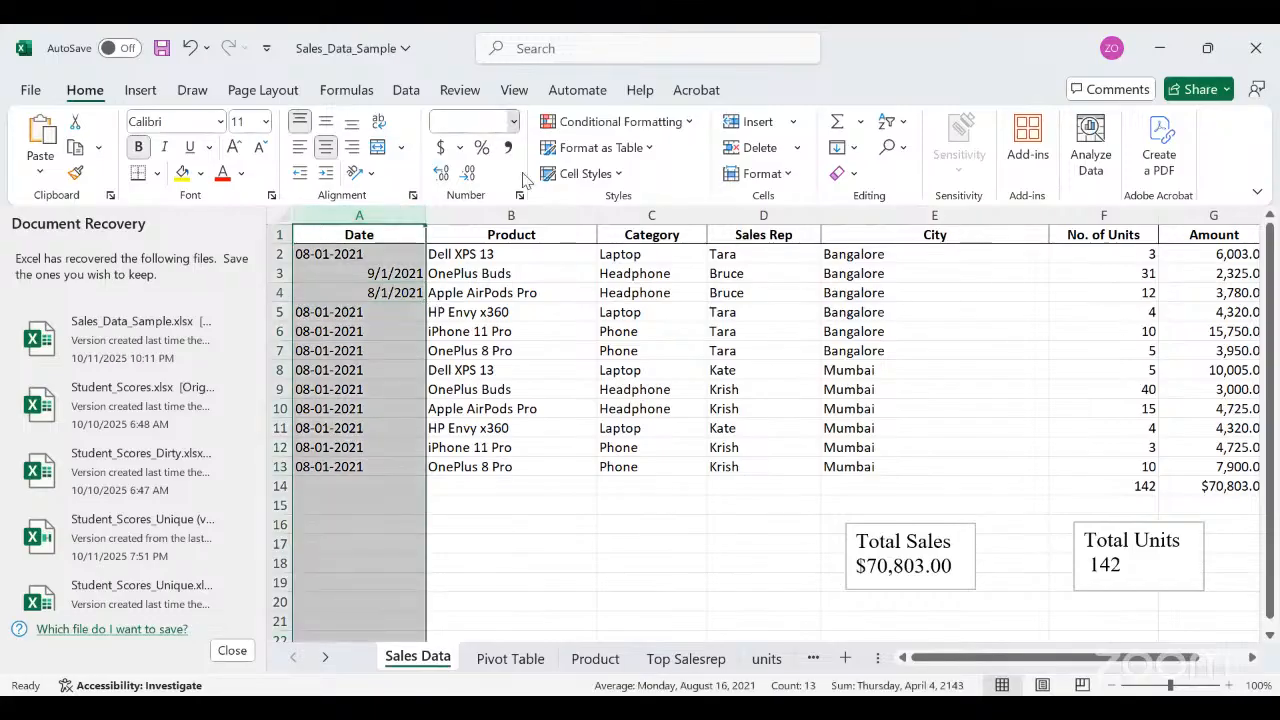
left_click(530, 345)
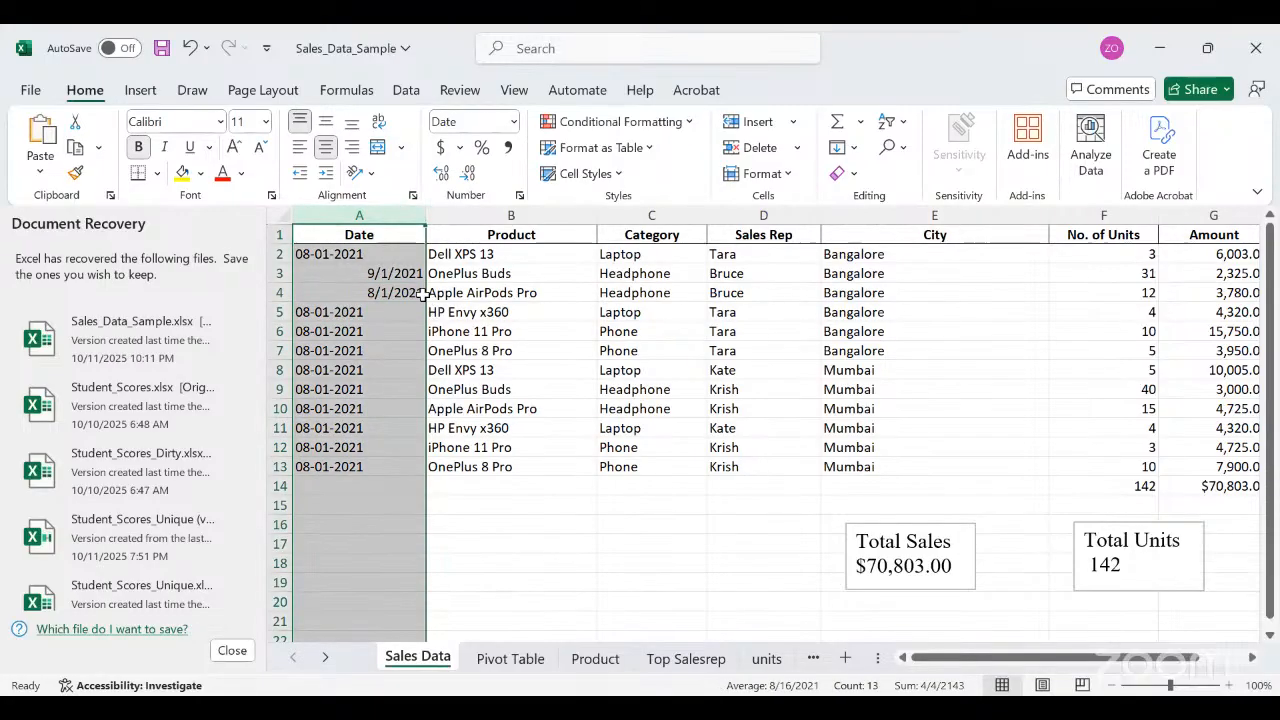
left_click(360, 315)
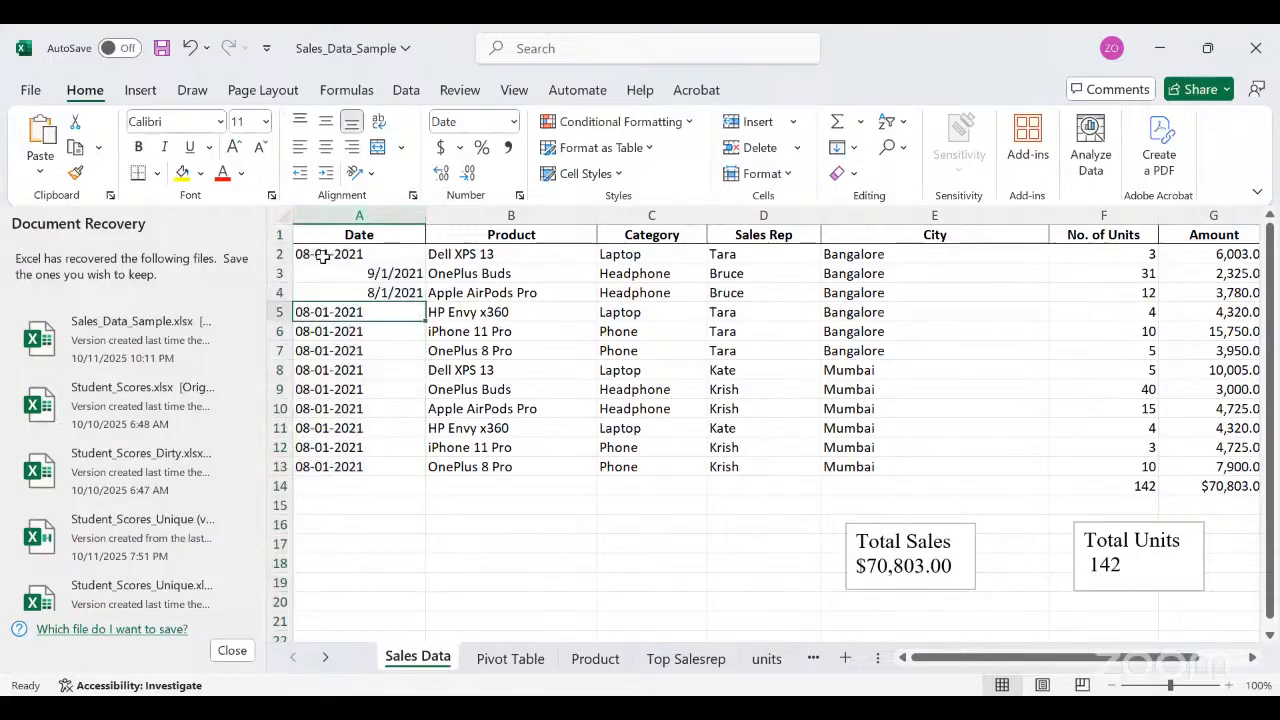
left_click(322, 256)
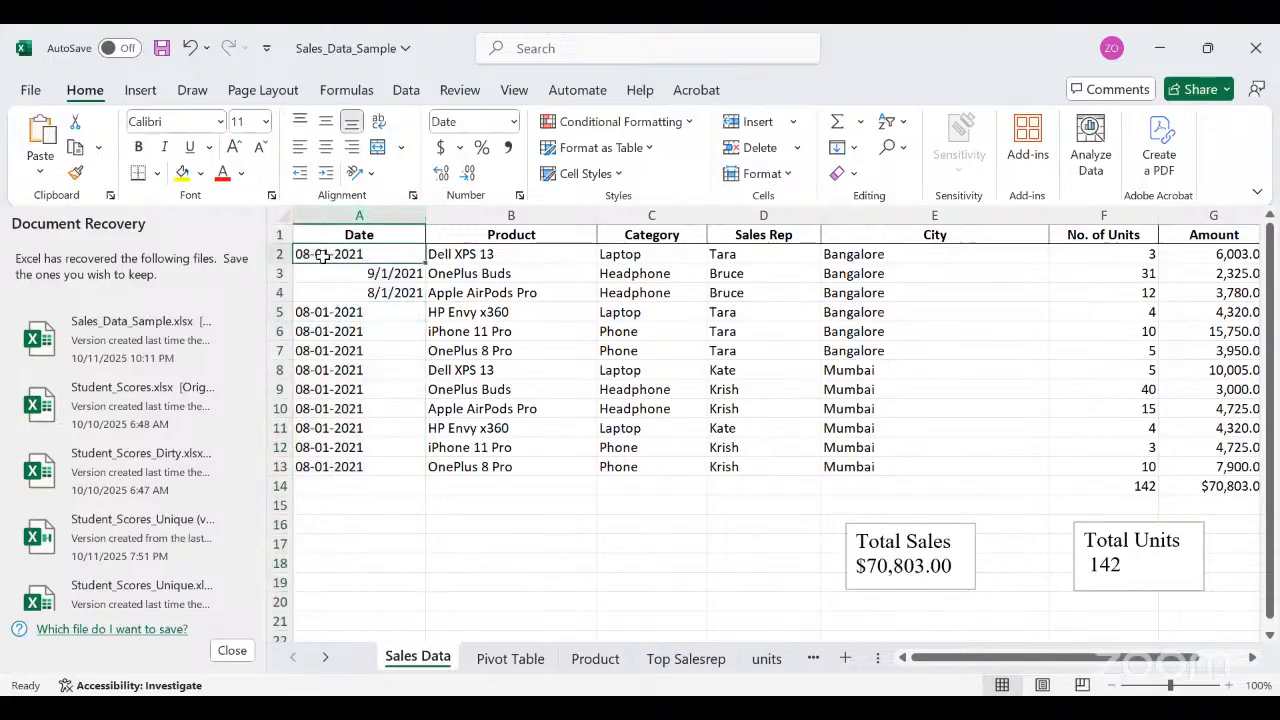
Change the HP Envy x360 date in cell A5 to 11-01-2021.
double_click(340, 312)
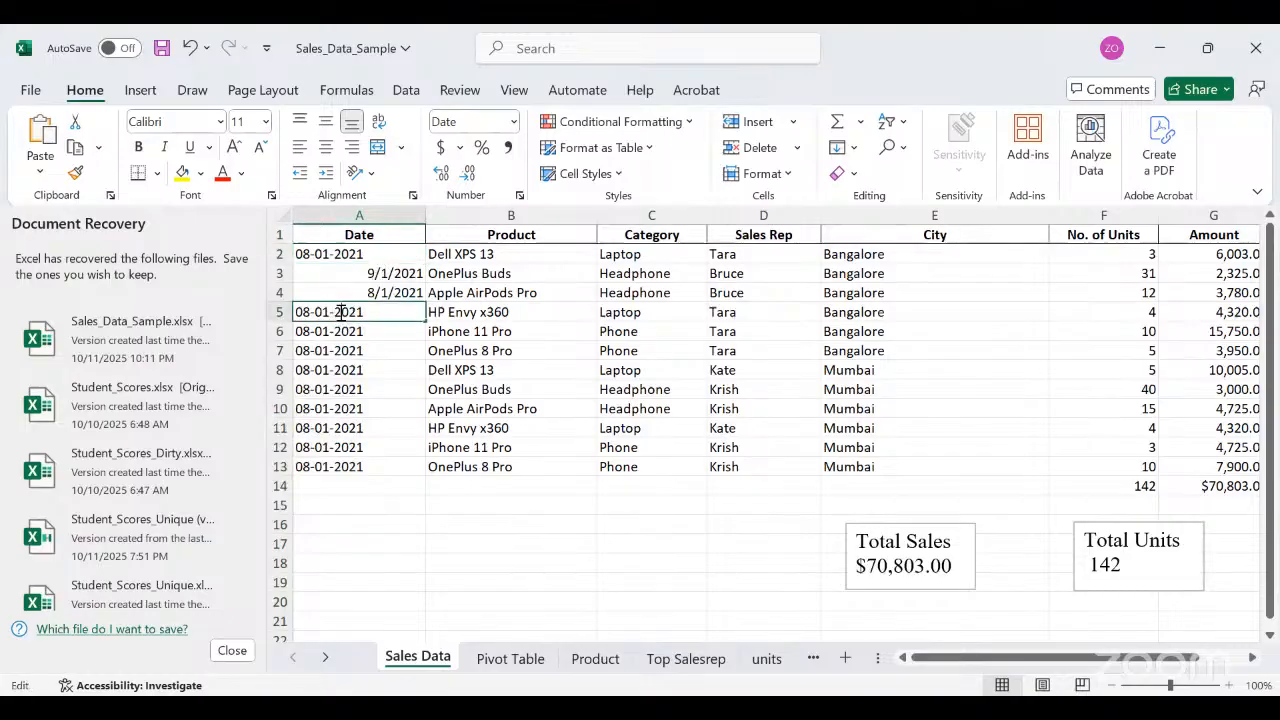
left_click(309, 313)
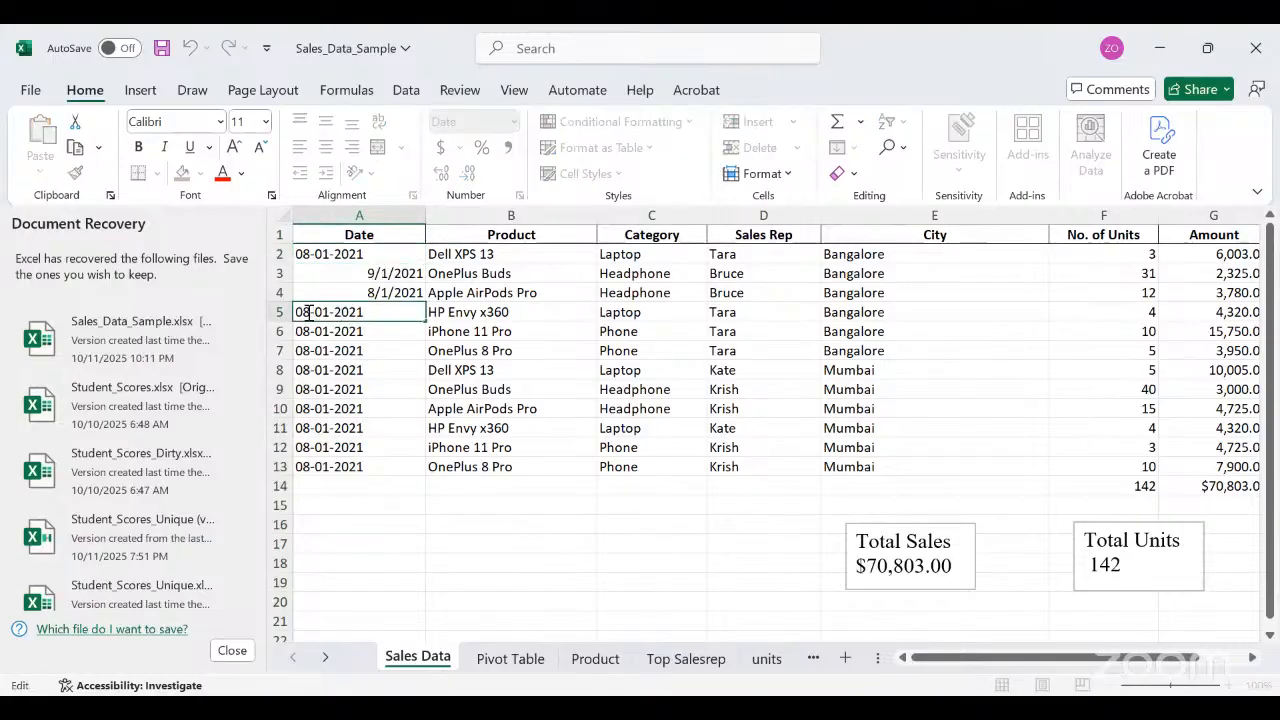
key("BackSpace")
key("BackSpace")
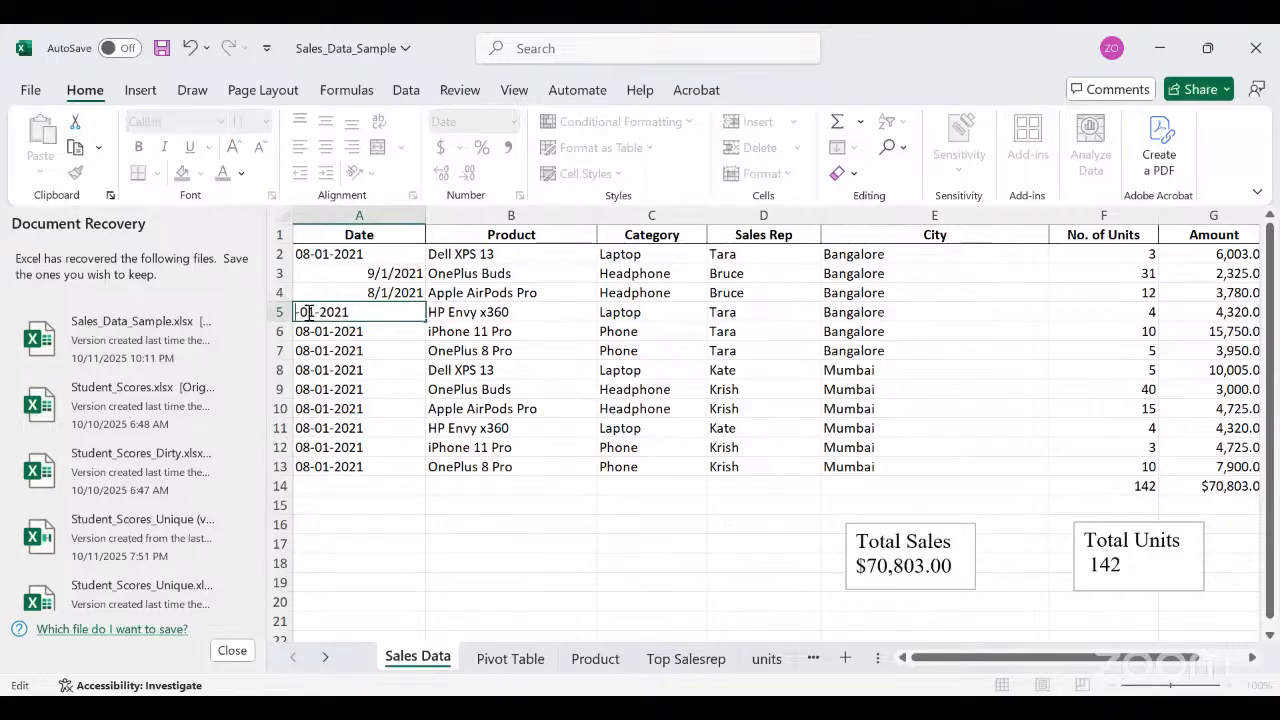
type("11")
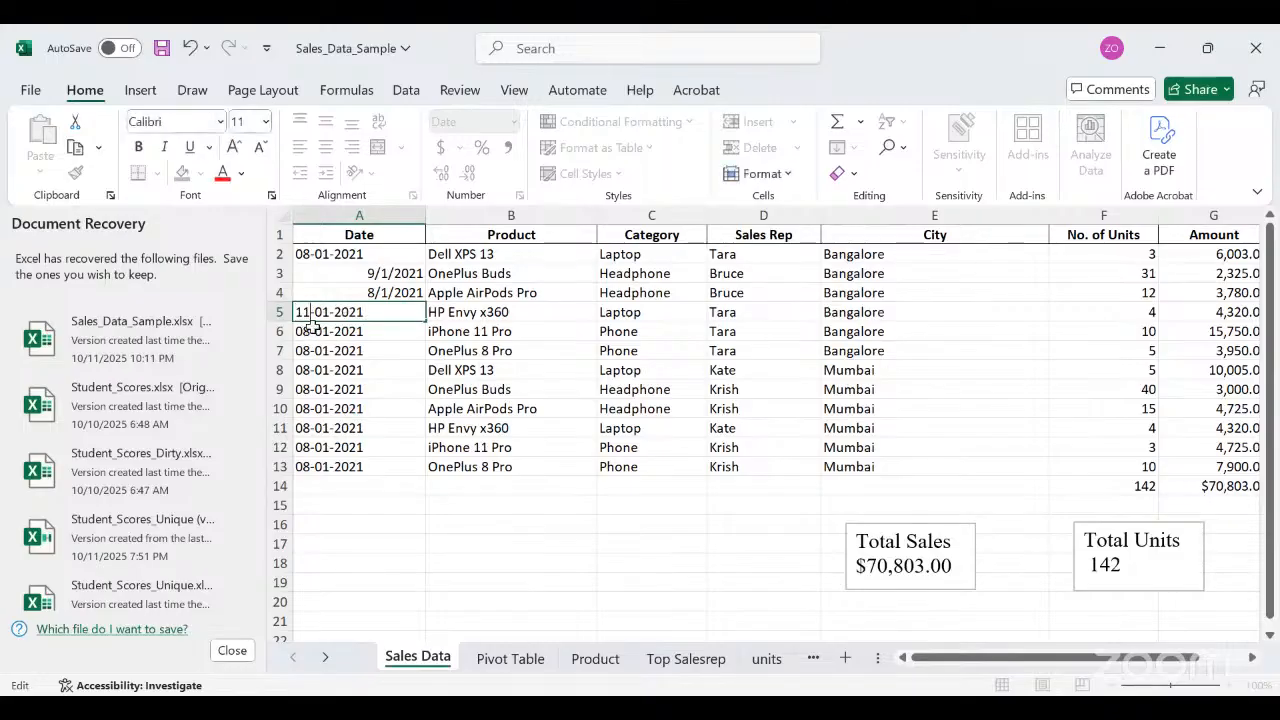
key("Return")
Change the iPhone 11 Pro date in cell A6 to 15-01-2021.
double_click(313, 328)
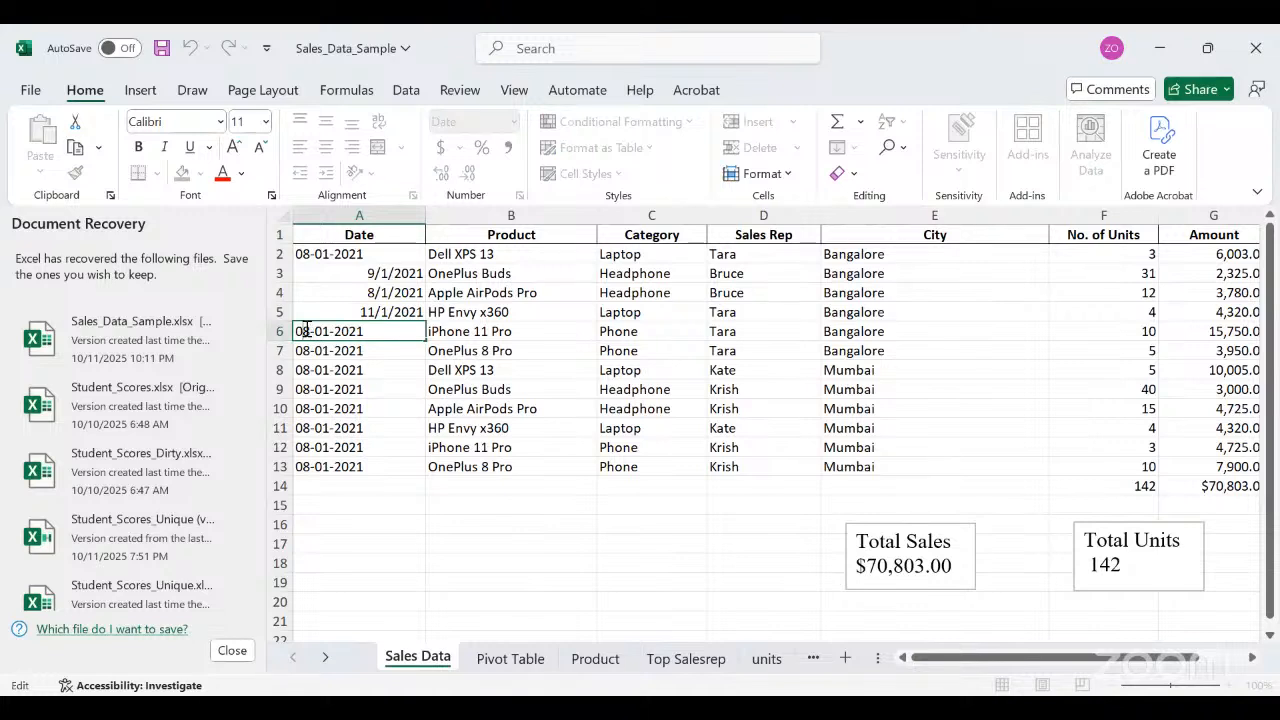
key("BackSpace")
key("Delete")
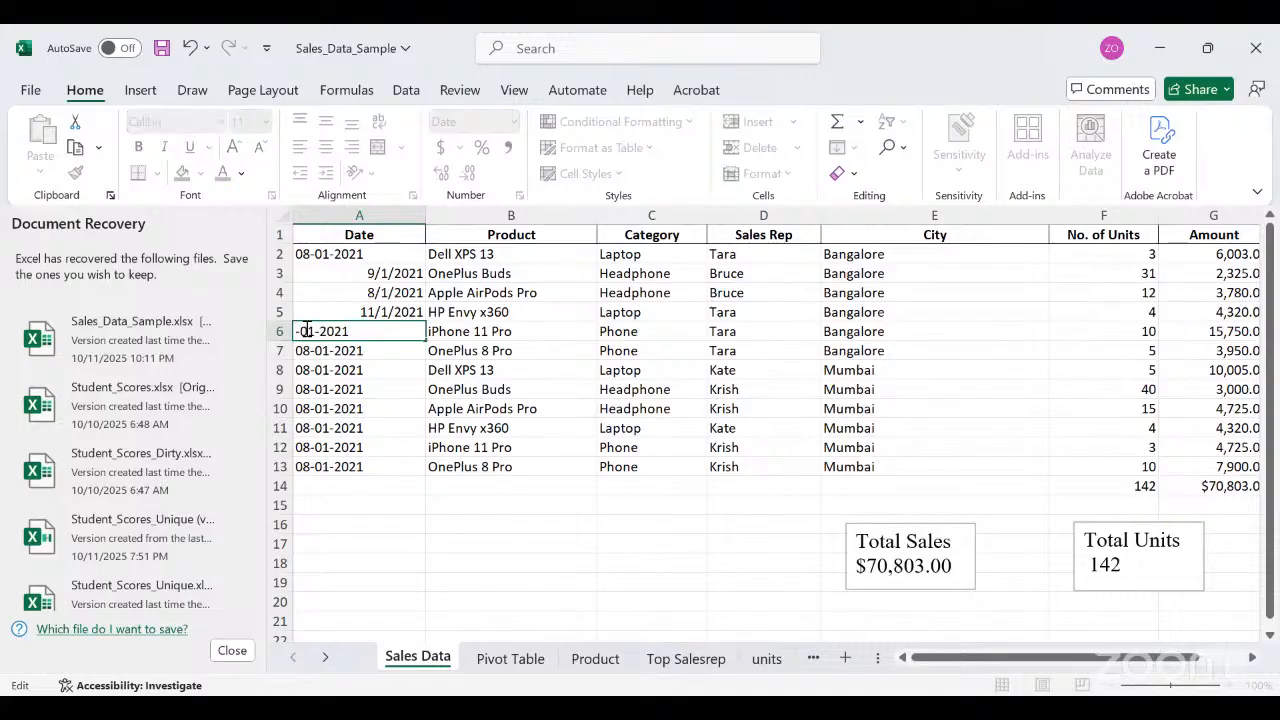
type("15")
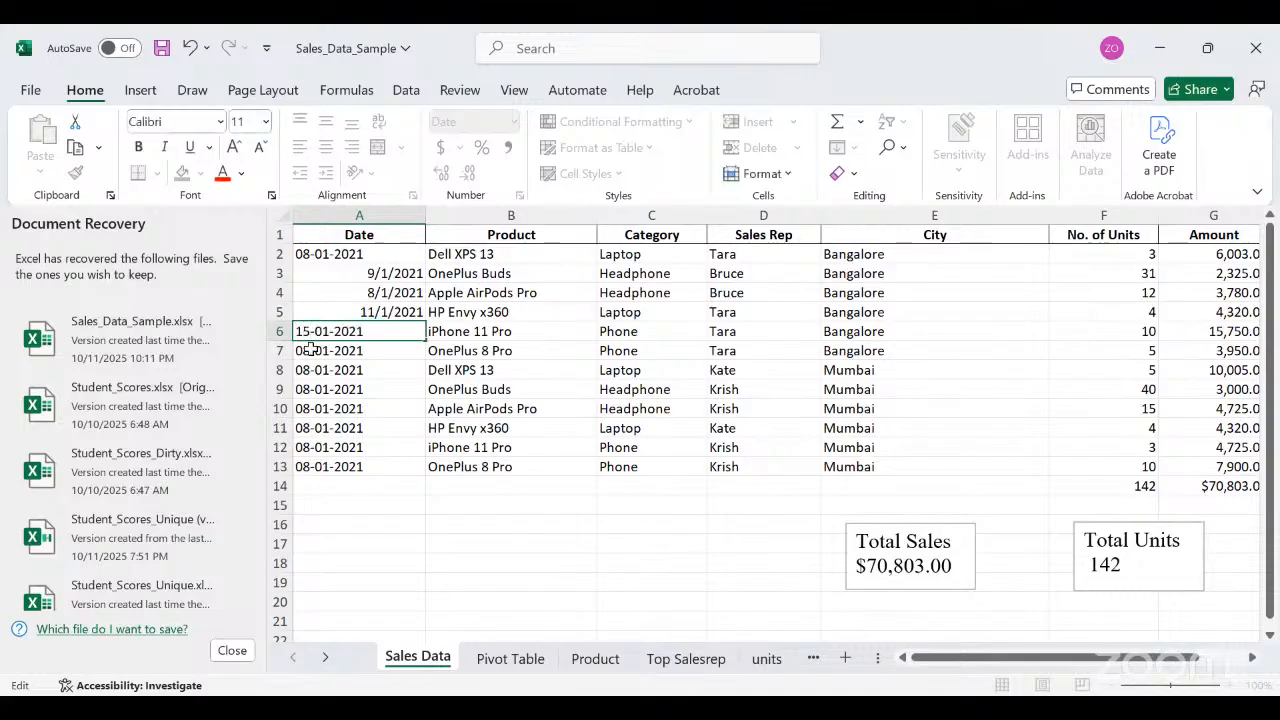
key("Return")
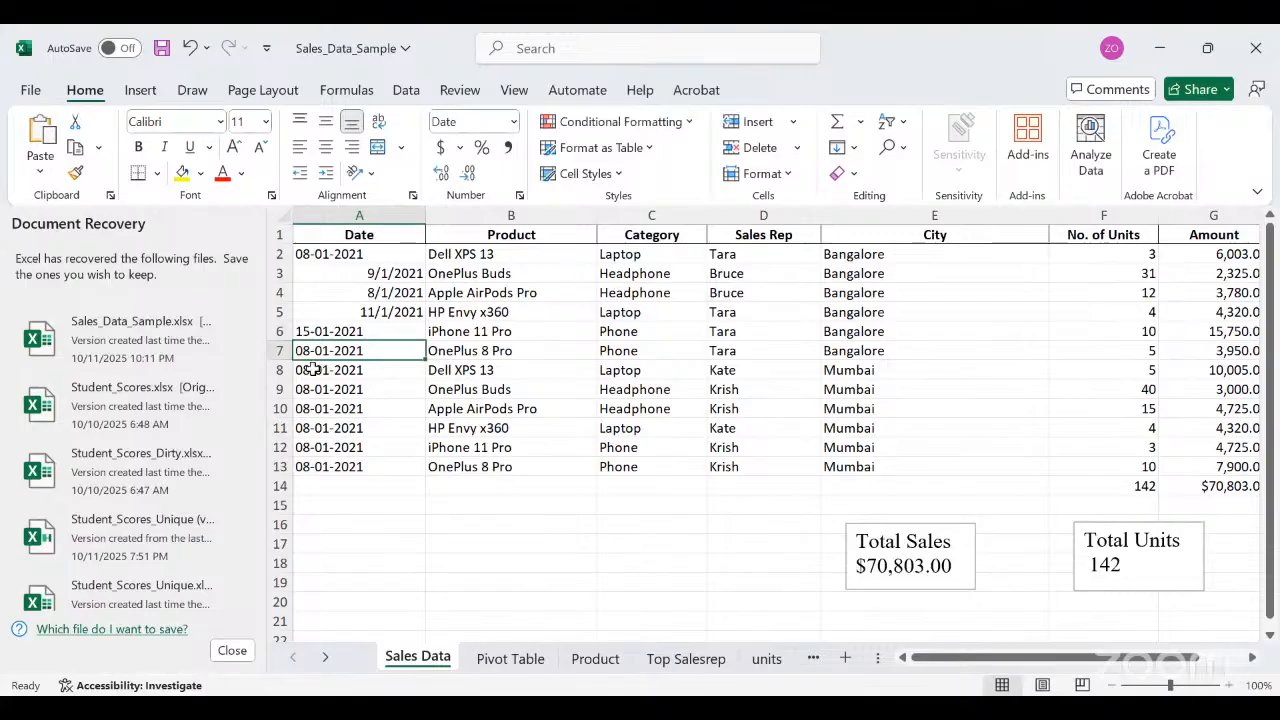
Change the Dell XPS 13 date in cell A8 to 17-01-2021.
double_click(309, 370)
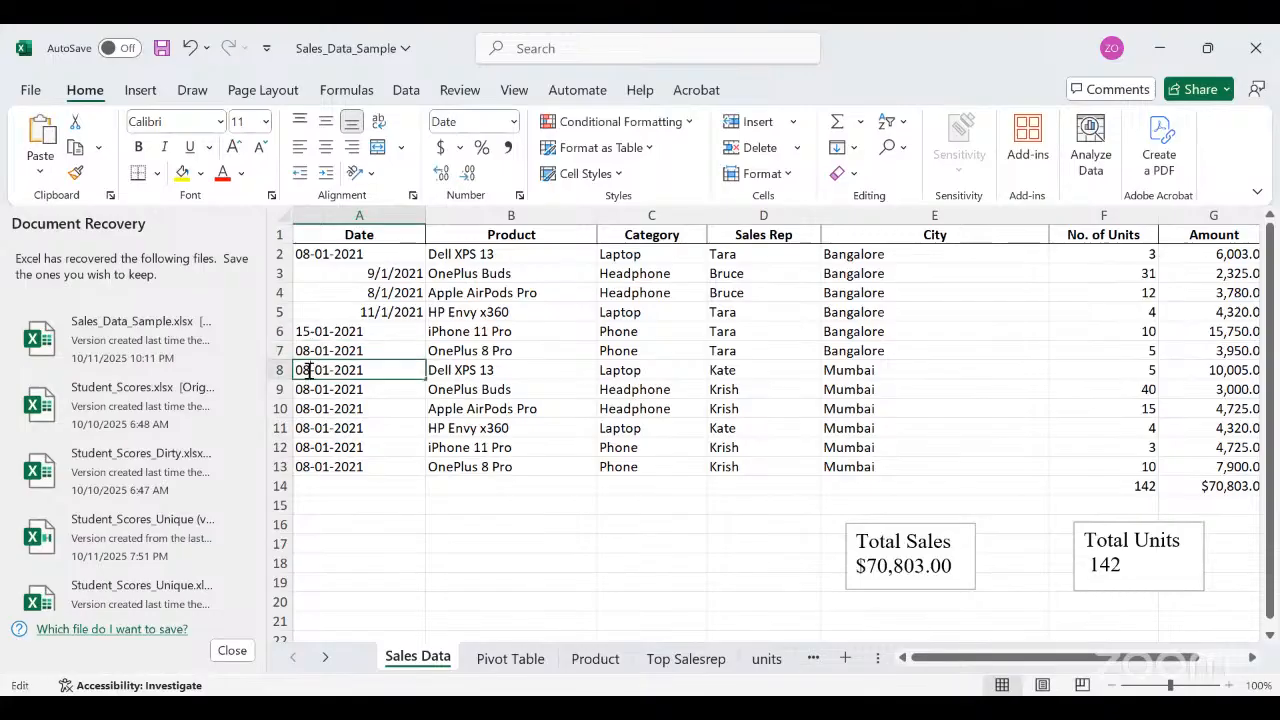
key("BackSpace")
key("BackSpace")
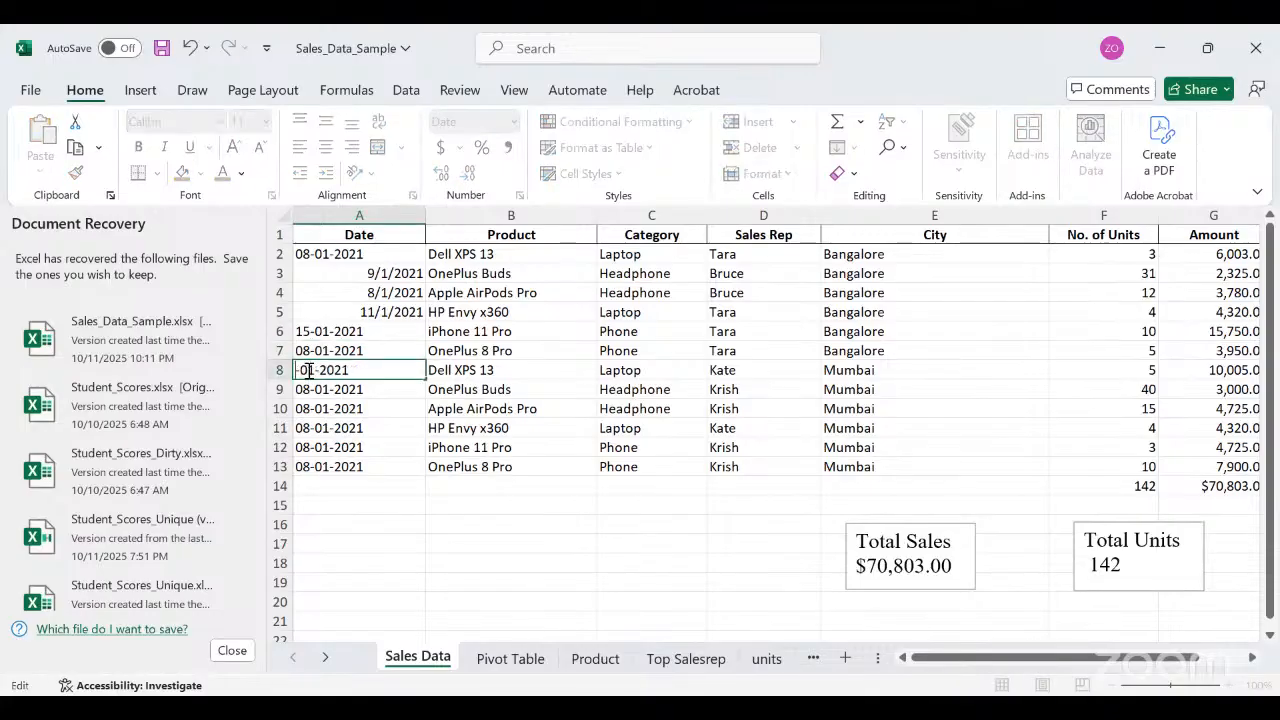
type("17")
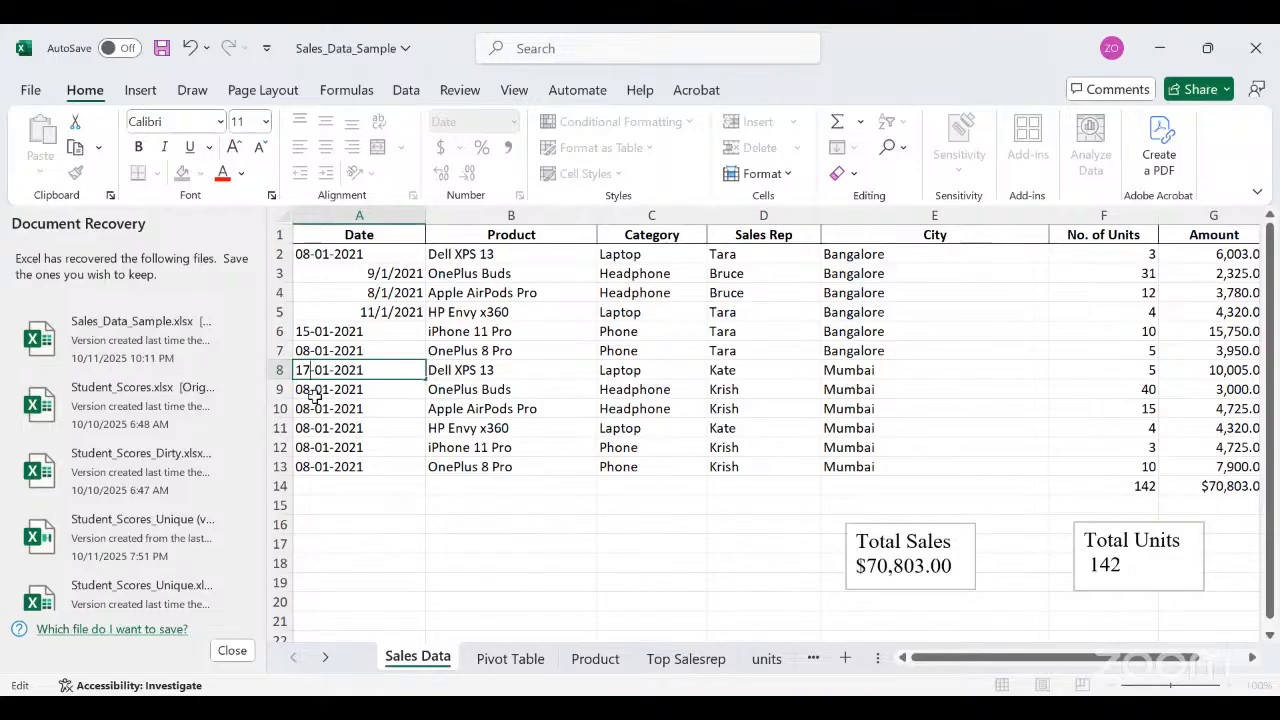
key("Return")
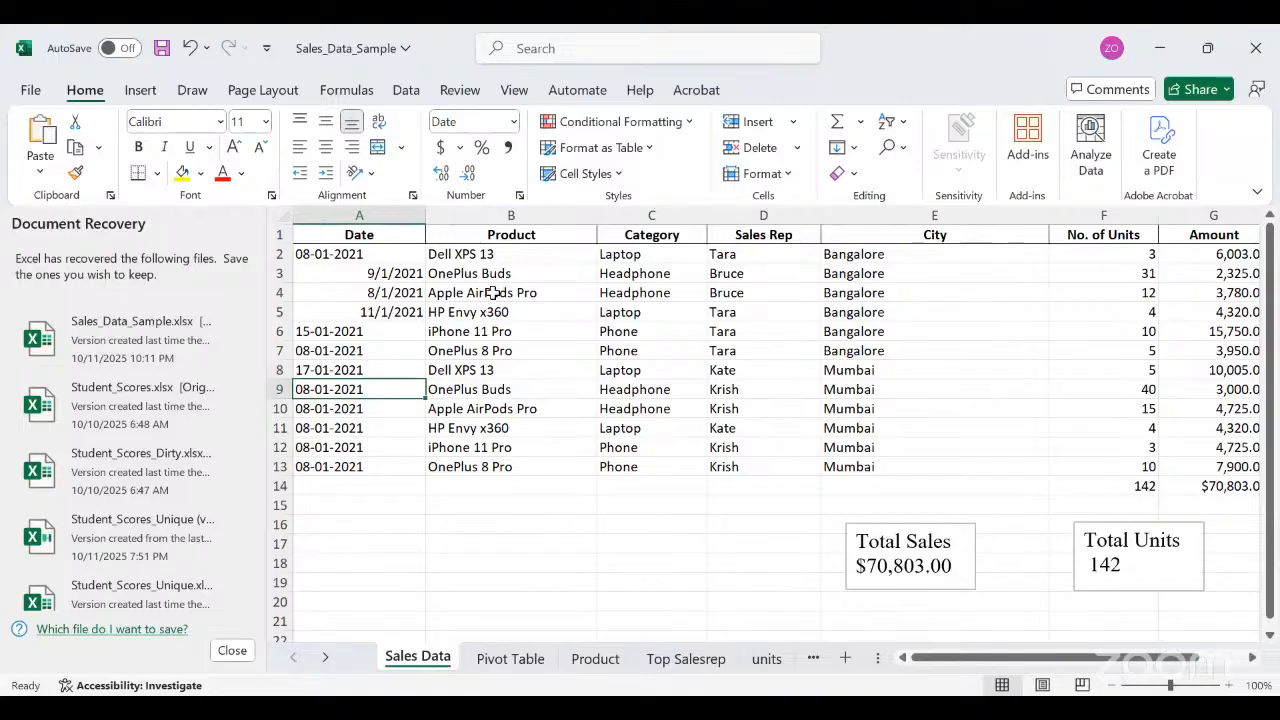
Try to rewrite the OnePlus Buds date in cell A3 with dashes instead of slashes as separators.
double_click(385, 274)
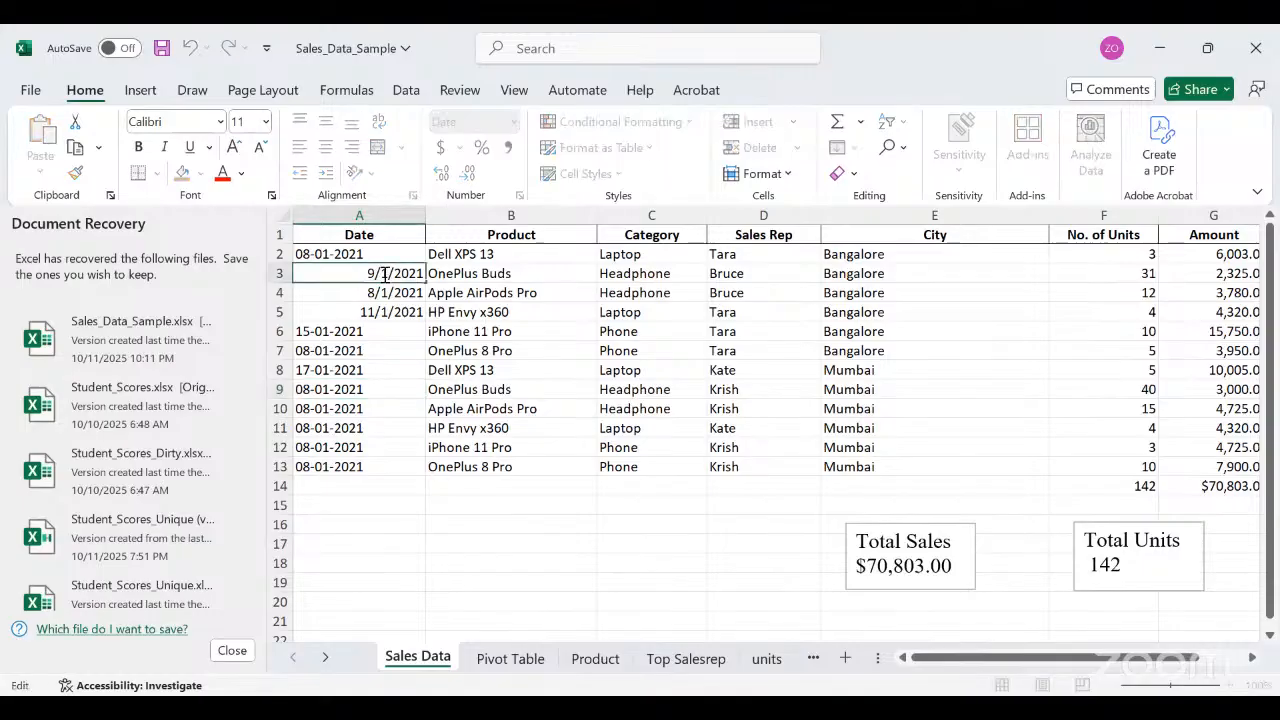
key("BackSpace")
type("-")
key("BackSpace")
type("-1-")
left_click(379, 290)
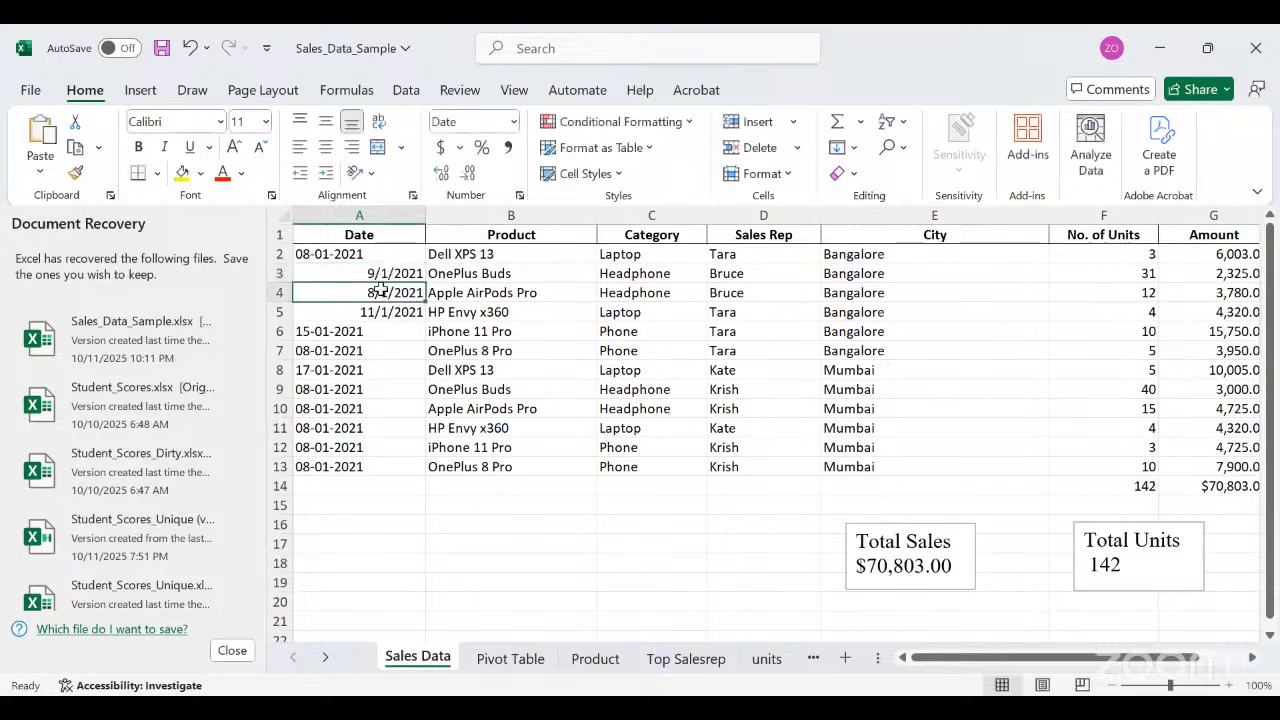
left_click(382, 277)
double_click(381, 275)
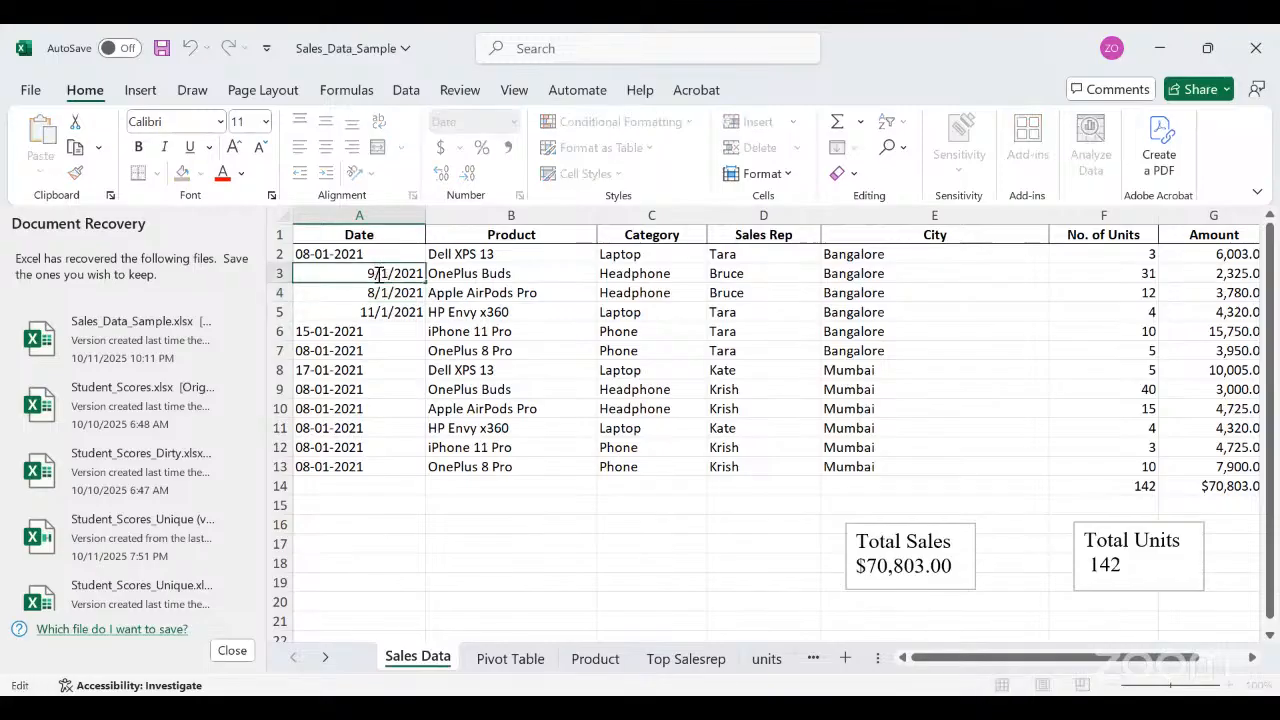
Rewrite the iPhone 11 Pro date in cell A6 with slashes as 15/01/2021.
double_click(367, 333)
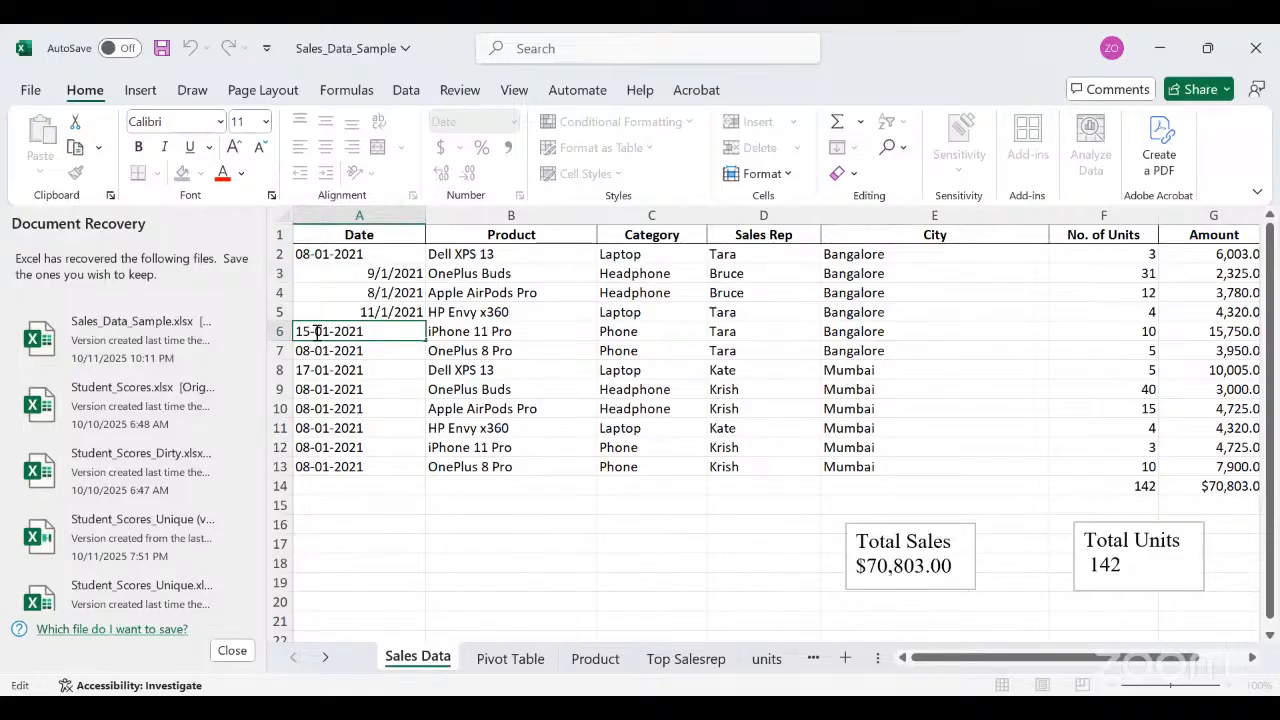
key("BackSpace")
type("/")
key("BackSpace")
type("/01/")
left_click(337, 350)
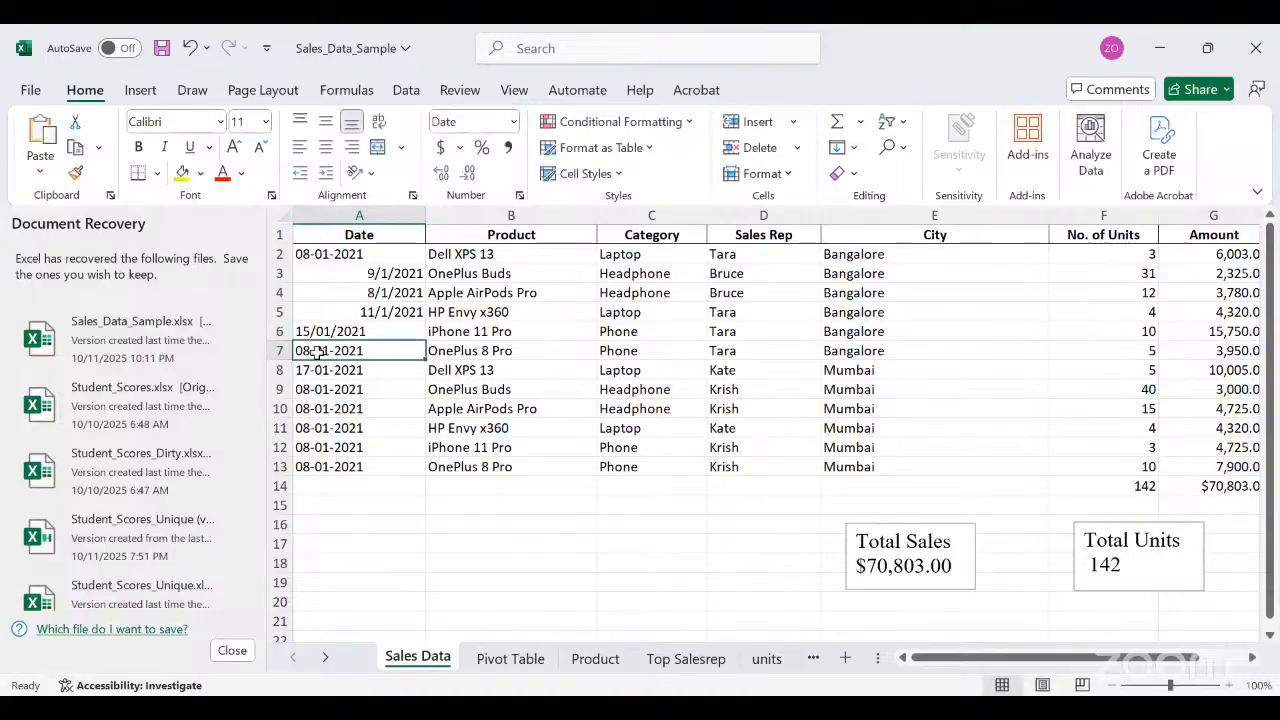
Rewrite the OnePlus 8 Pro date in cell A7 with slashes as 08/01/2021.
double_click(317, 352)
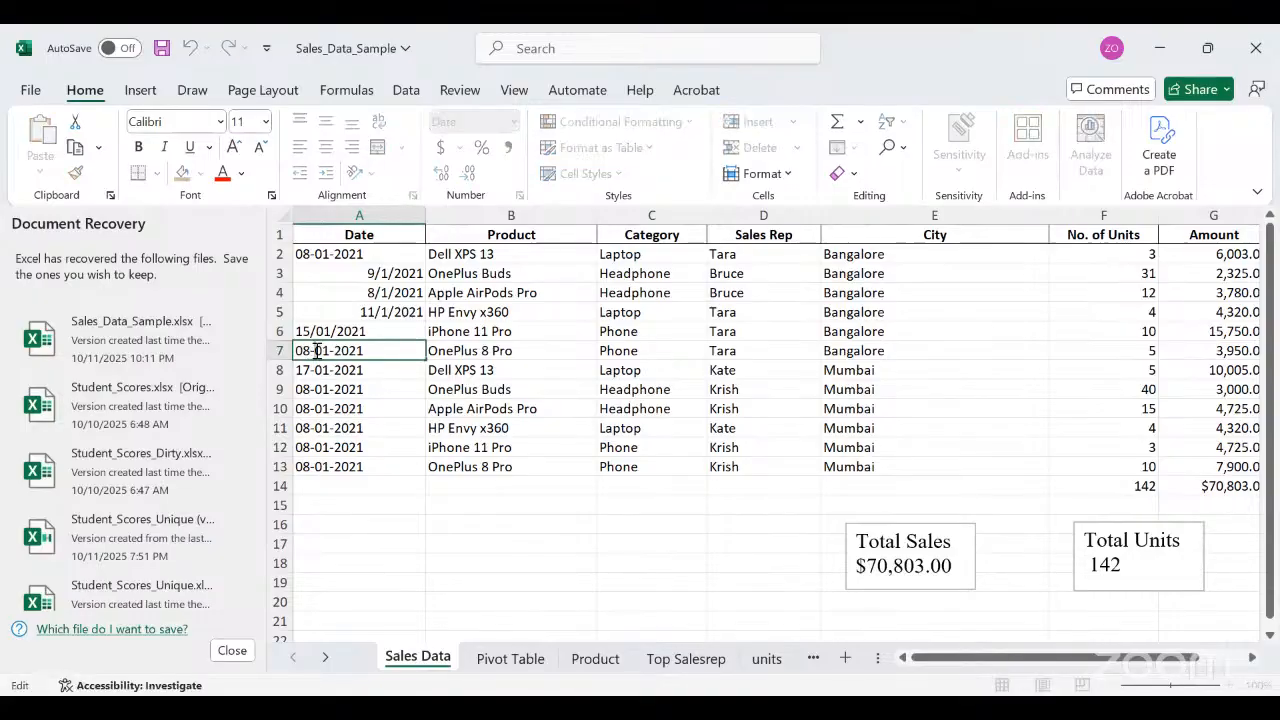
key("BackSpace")
type("/")
key("BackSpace")
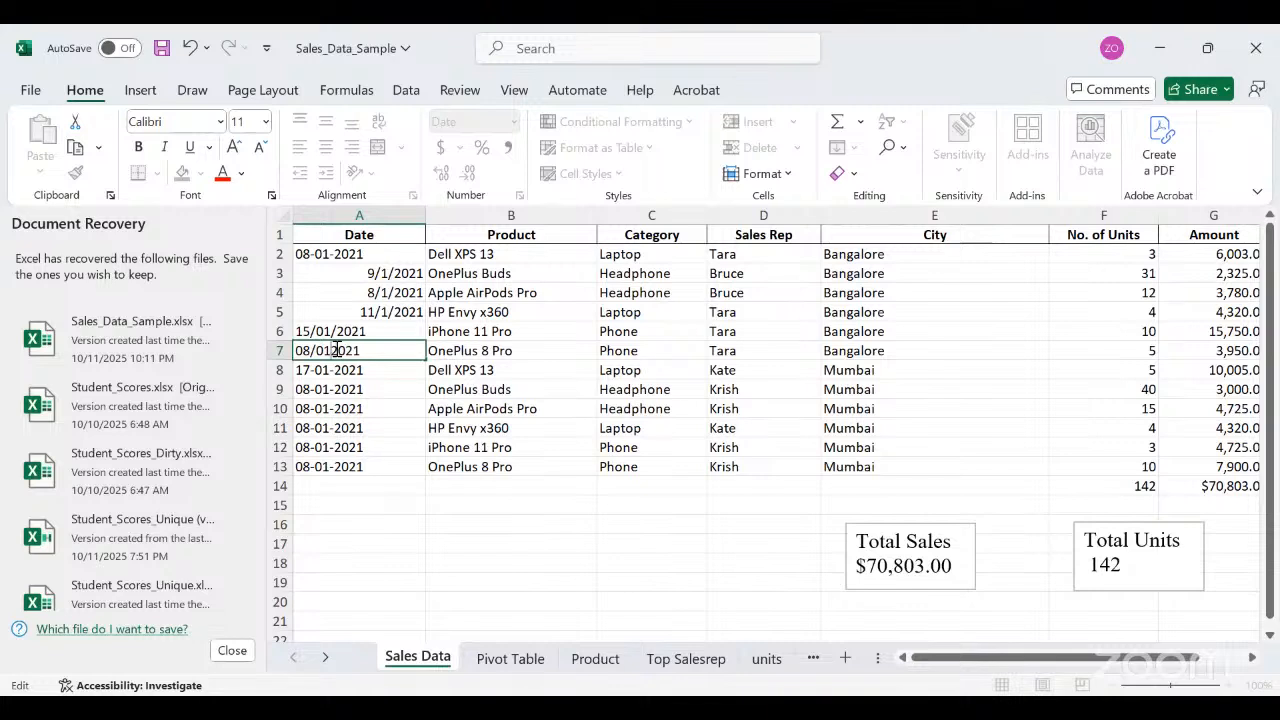
type("/")
key("Return")
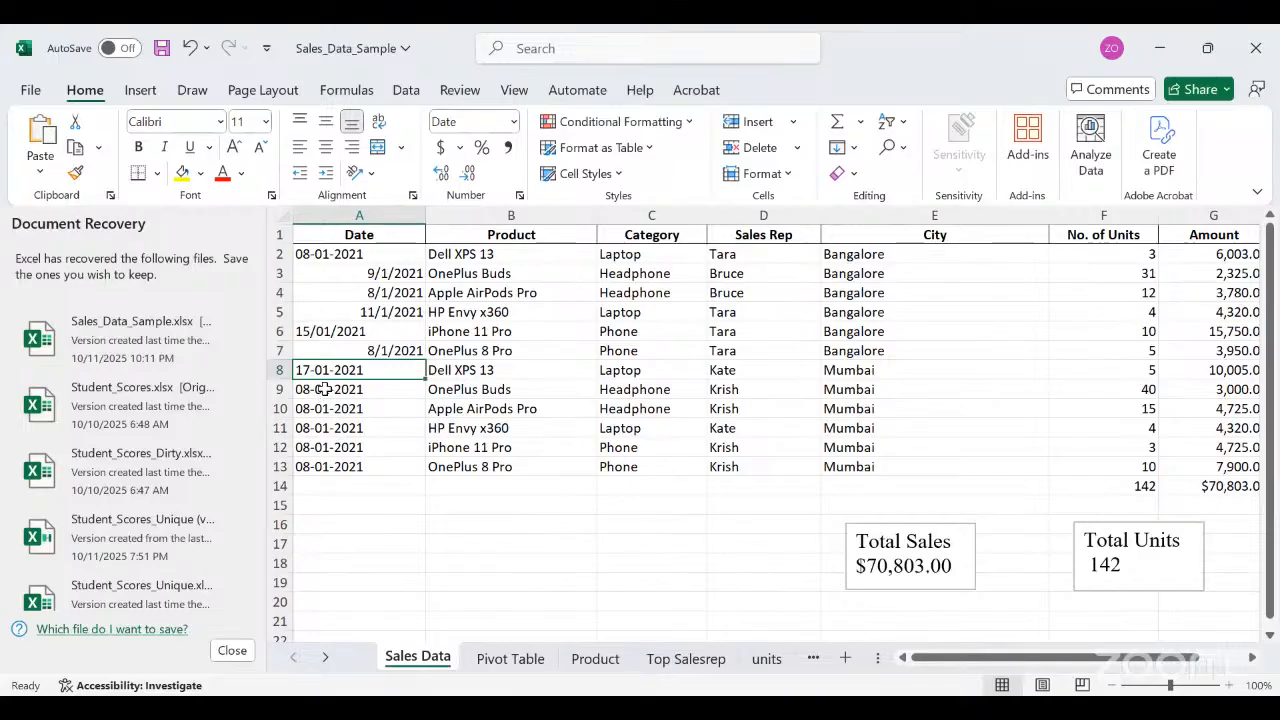
Change the OnePlus Buds date in cell A9 to 21-01-2021.
double_click(325, 389)
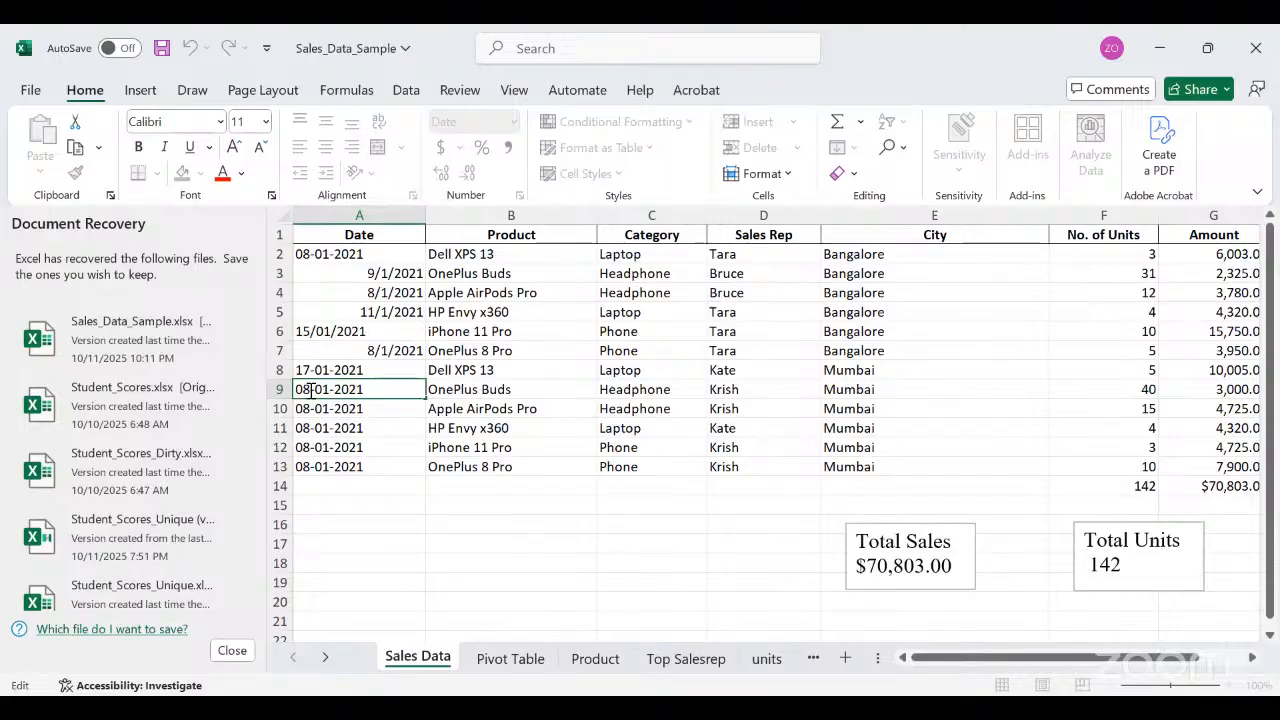
key("BackSpace")
key("BackSpace")
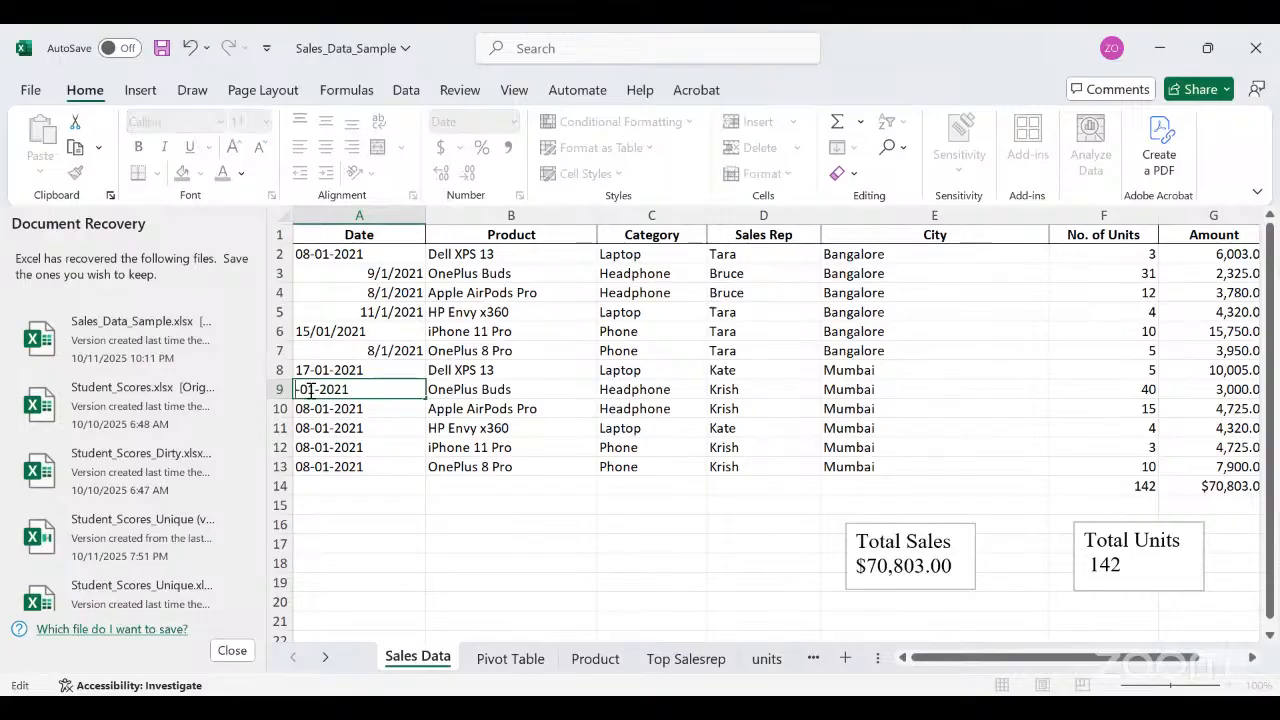
type("21")
left_click(389, 445)
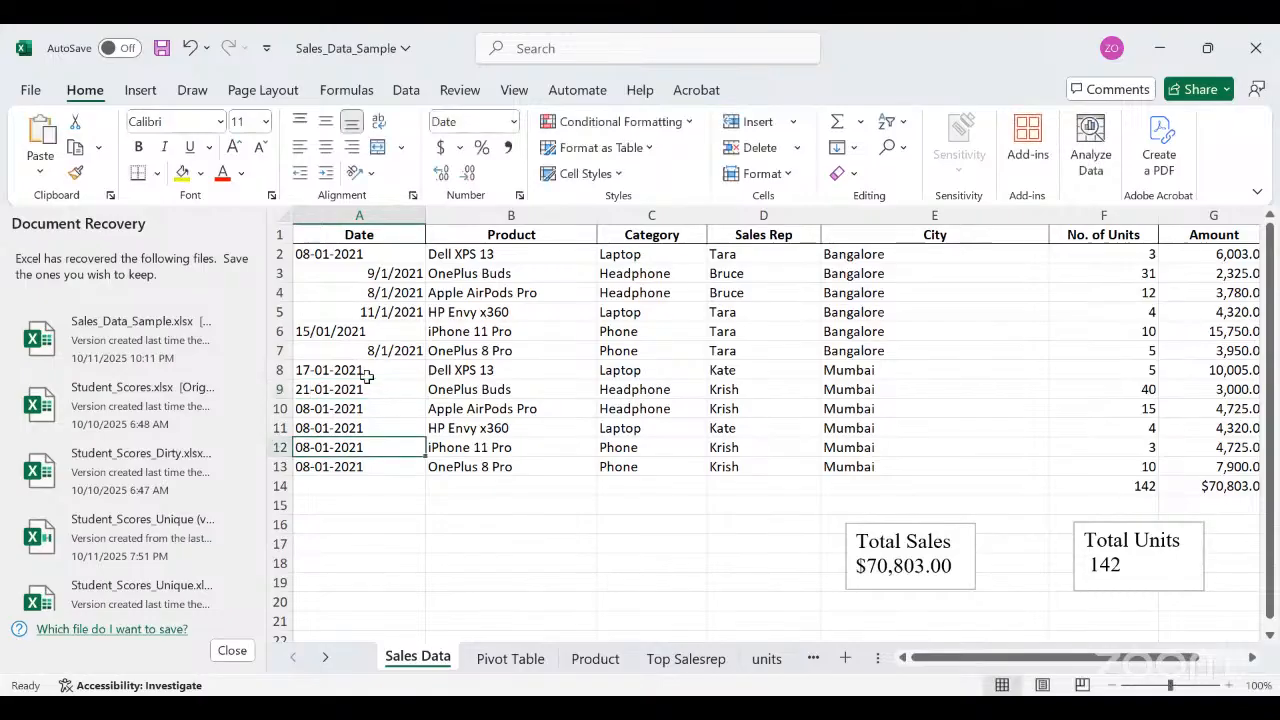
Insert a backtick in front of the OnePlus 8 Pro date in cell A7.
left_click(362, 350)
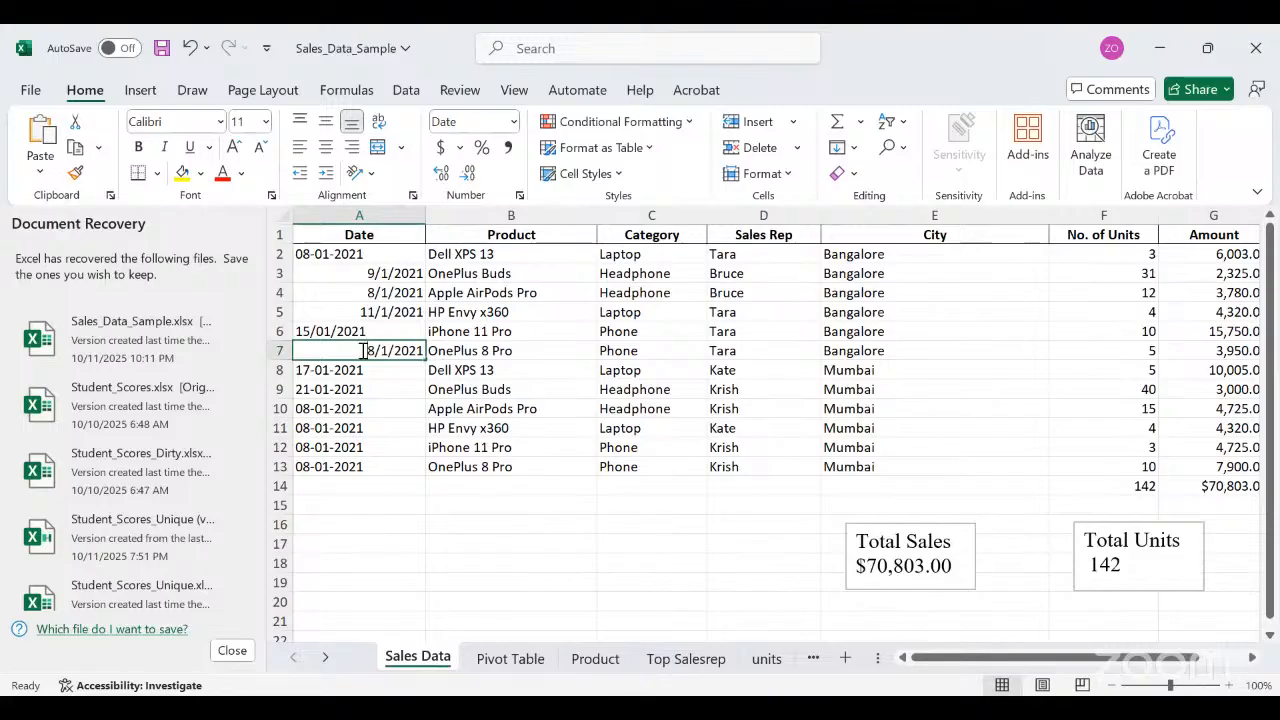
double_click(362, 350)
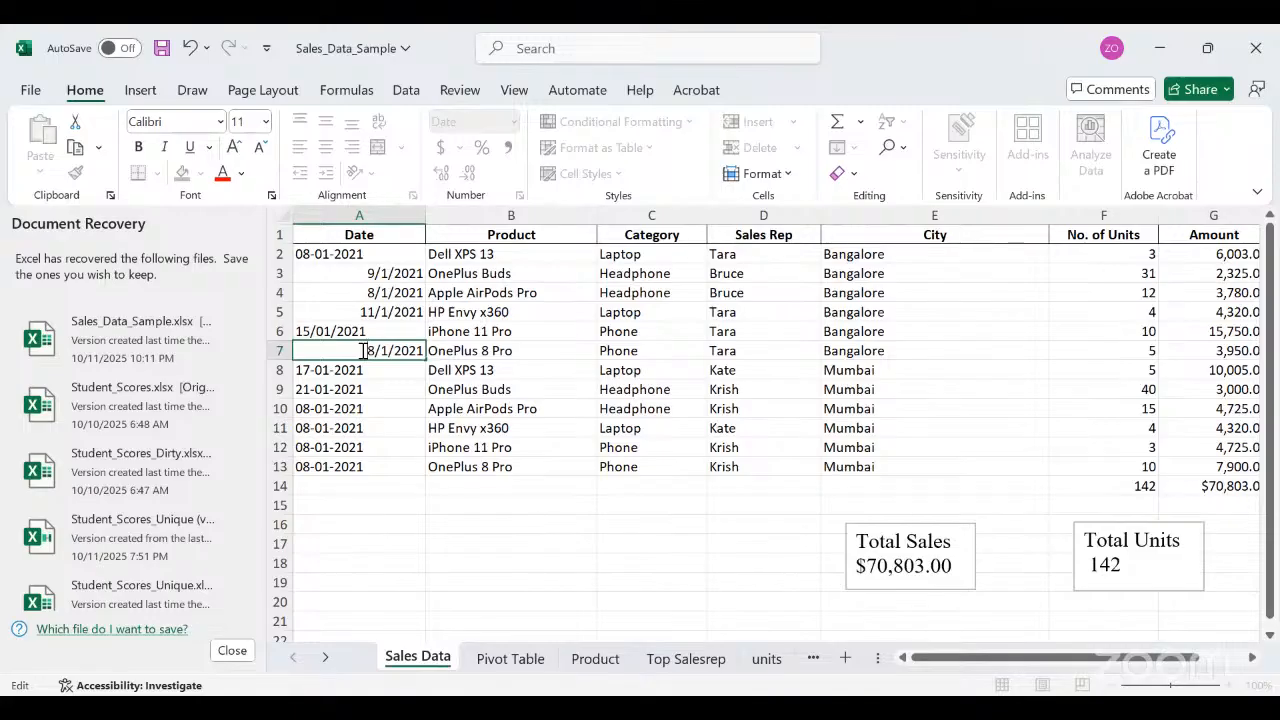
type("`")
left_click(383, 401)
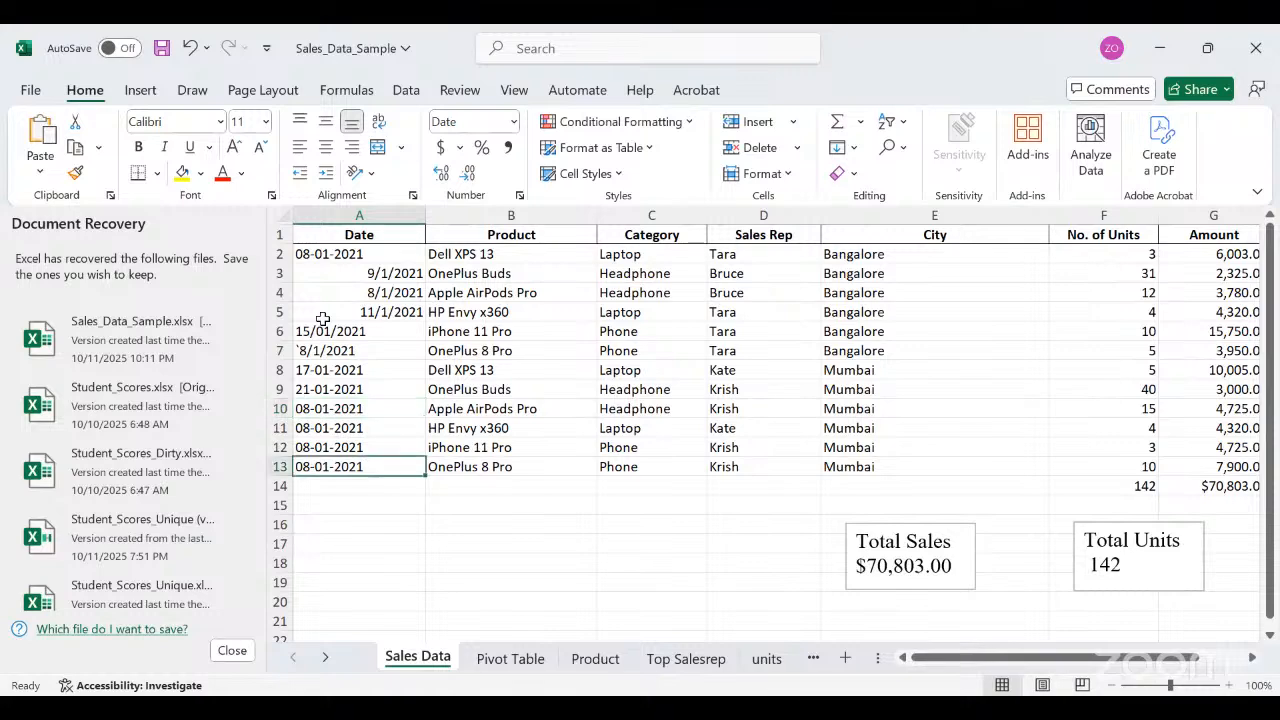
key("Down")
key("Down")
key("Down")
left_click(343, 312)
double_click(345, 311)
key("Tab")
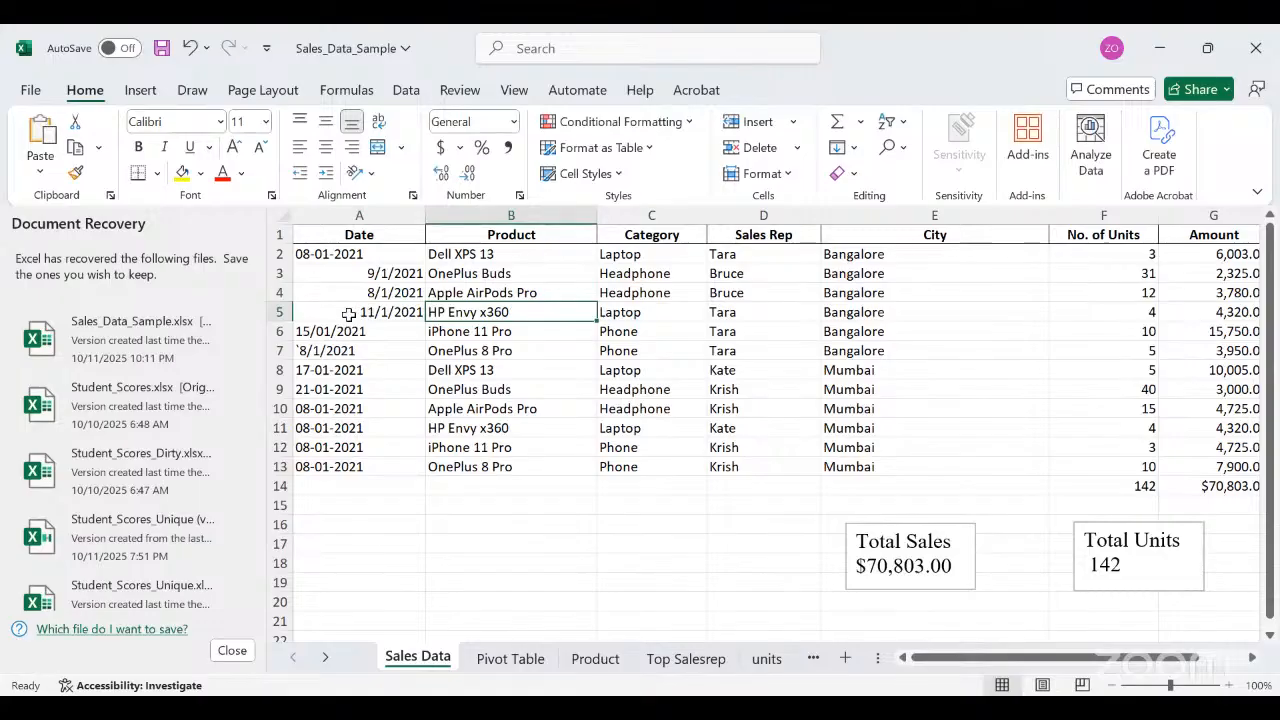
left_click(506, 485)
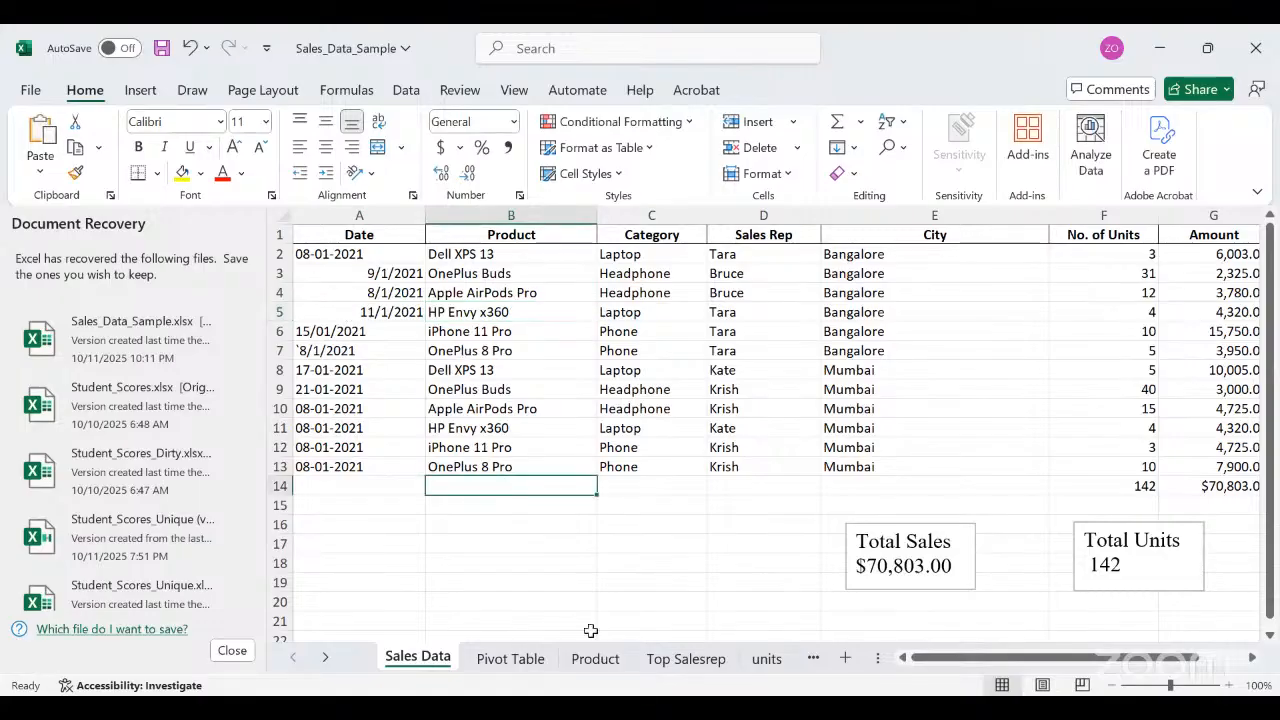
Remove the Product row field and the Sum of No. of Units value field from the Pivot Table sheet's PivotTable.
left_click(510, 659)
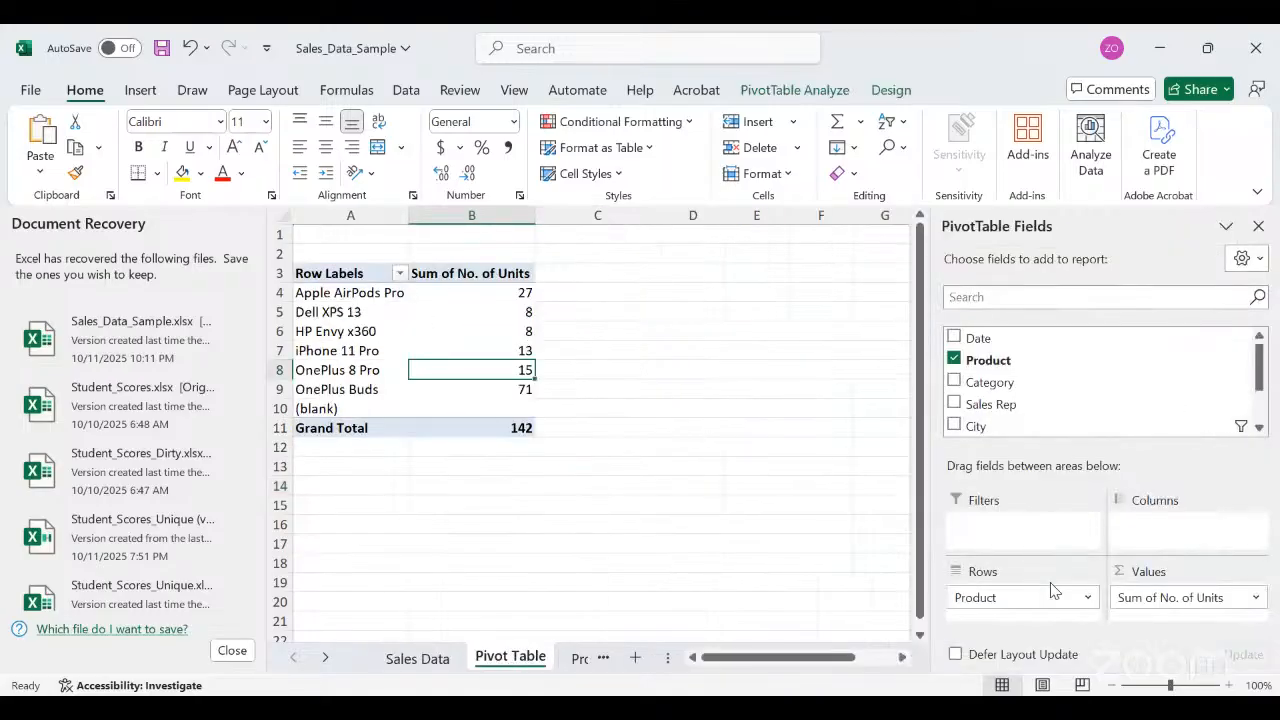
left_click(1087, 597)
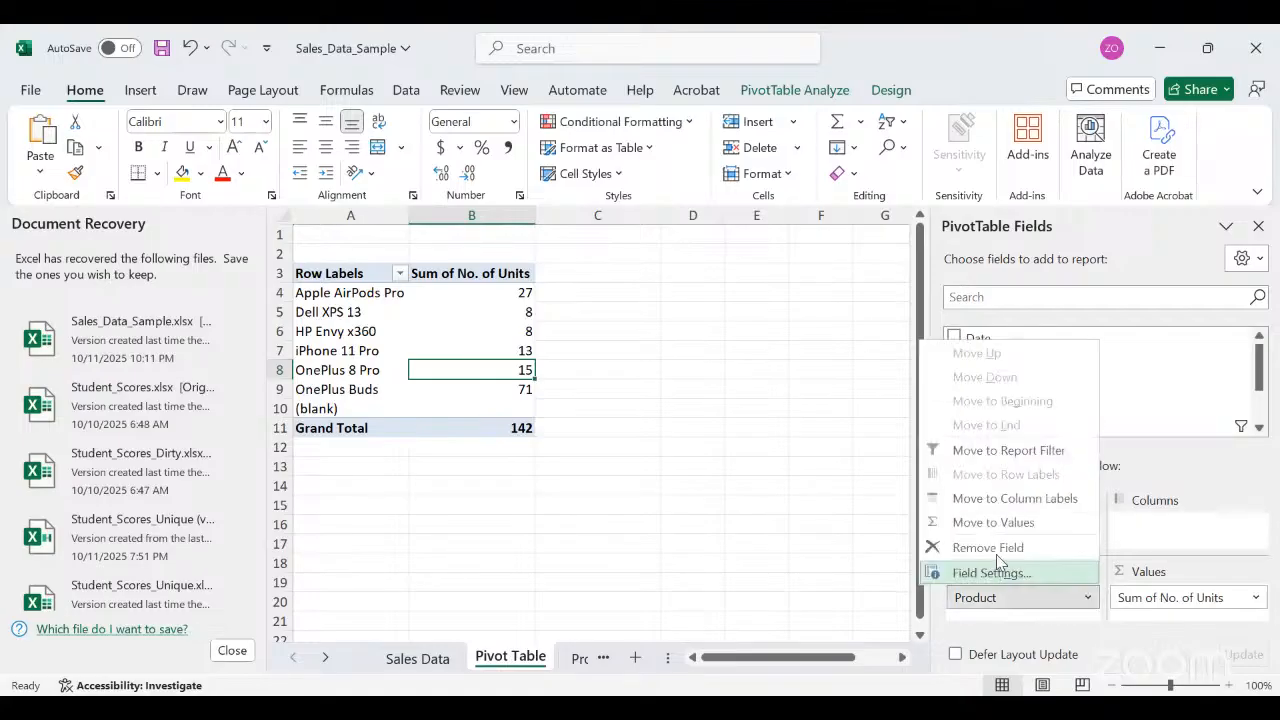
left_click(1063, 548)
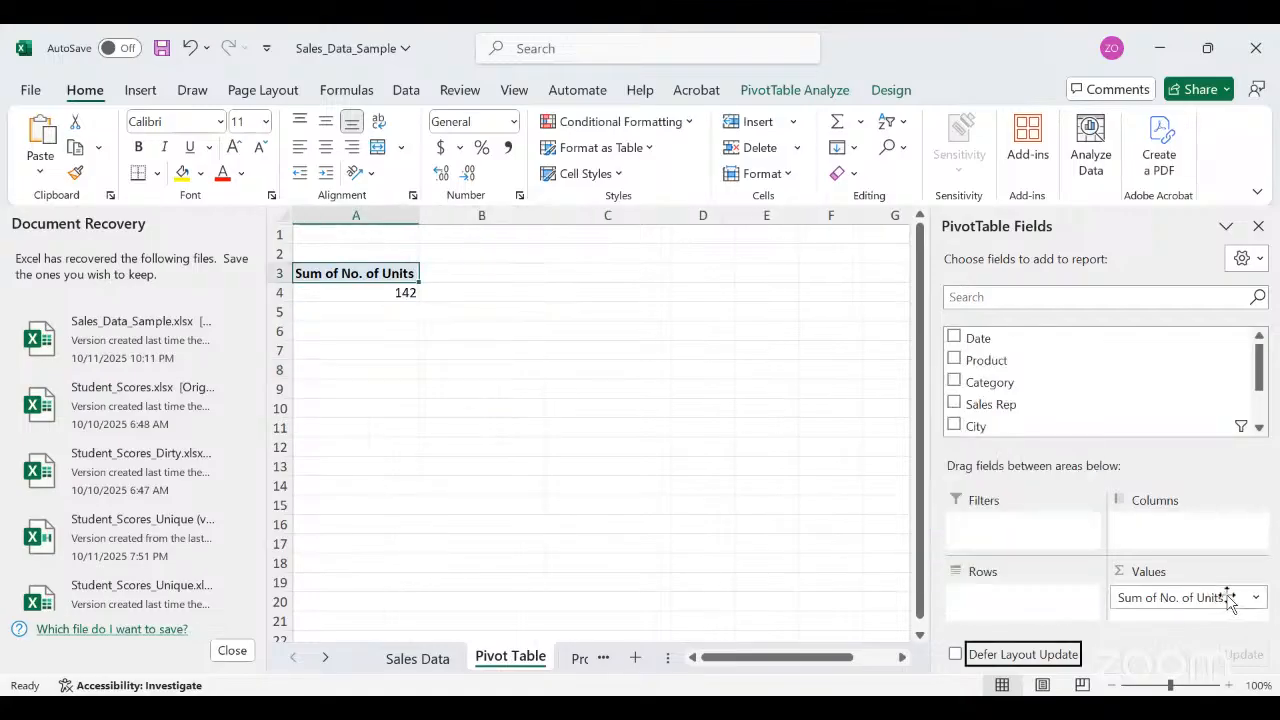
left_click(1230, 597)
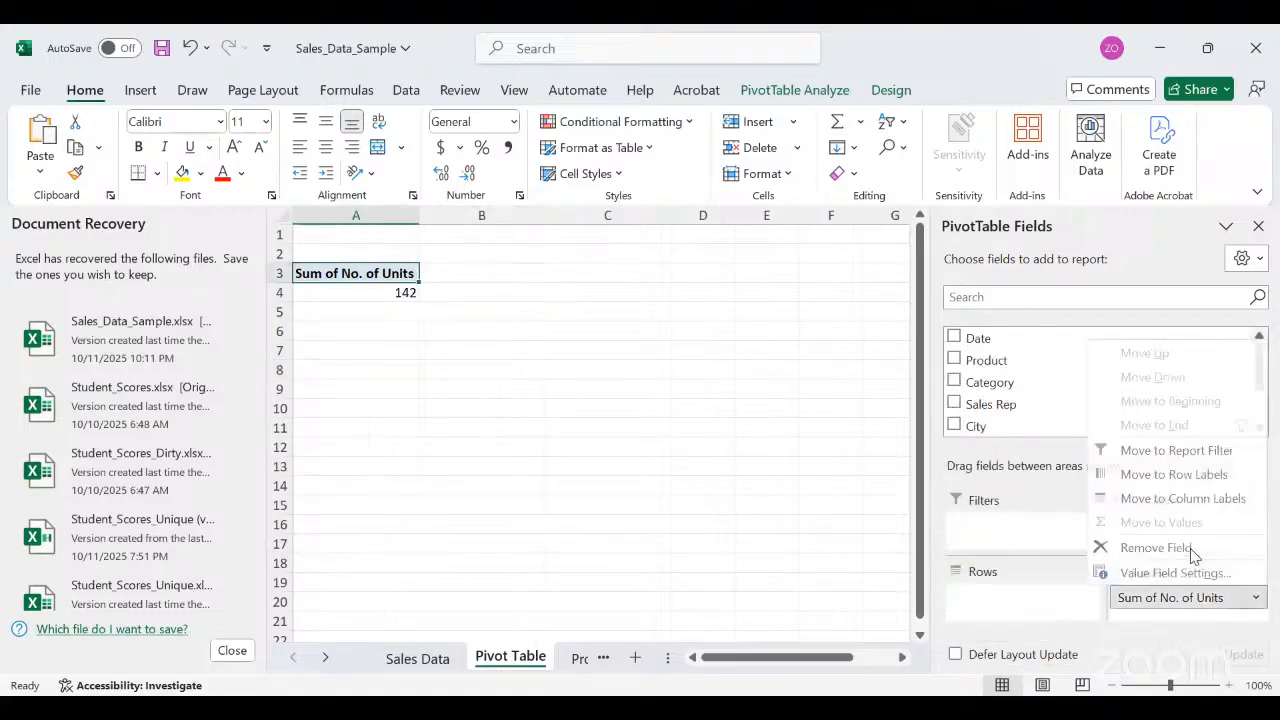
left_click(1127, 547)
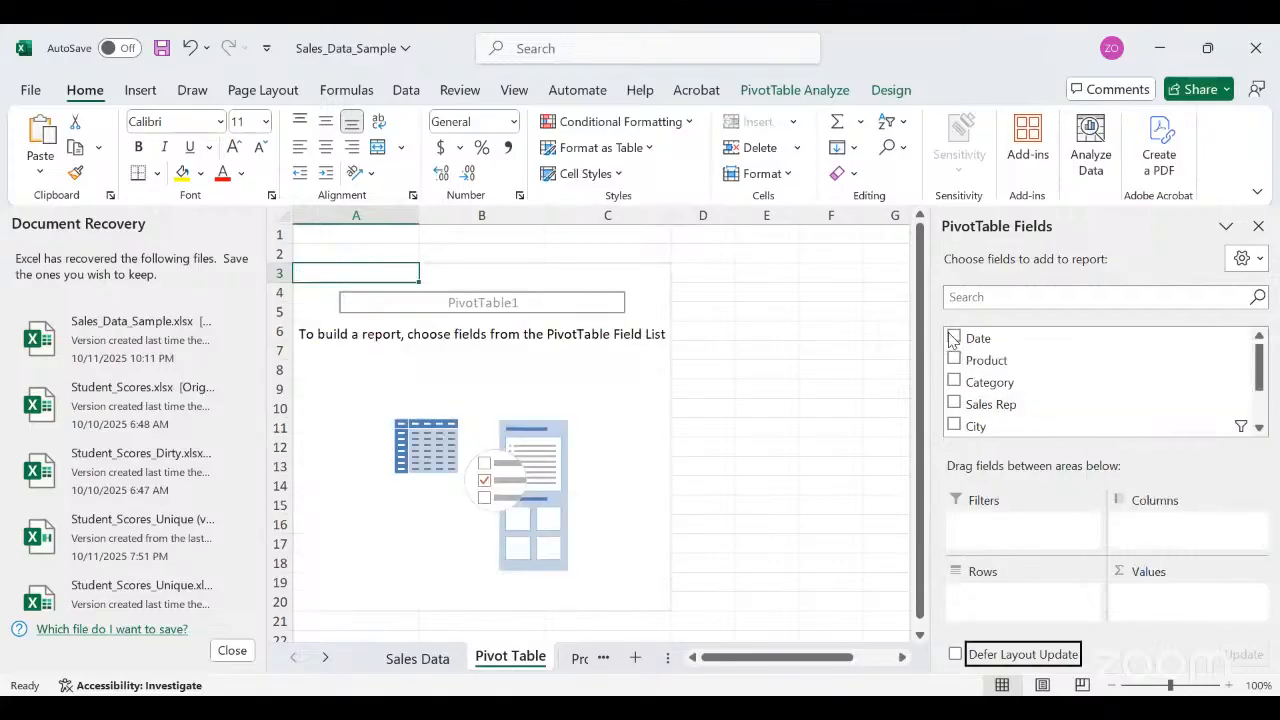
Add the Date field to the PivotTable rows and check the listed dates.
left_click(953, 339)
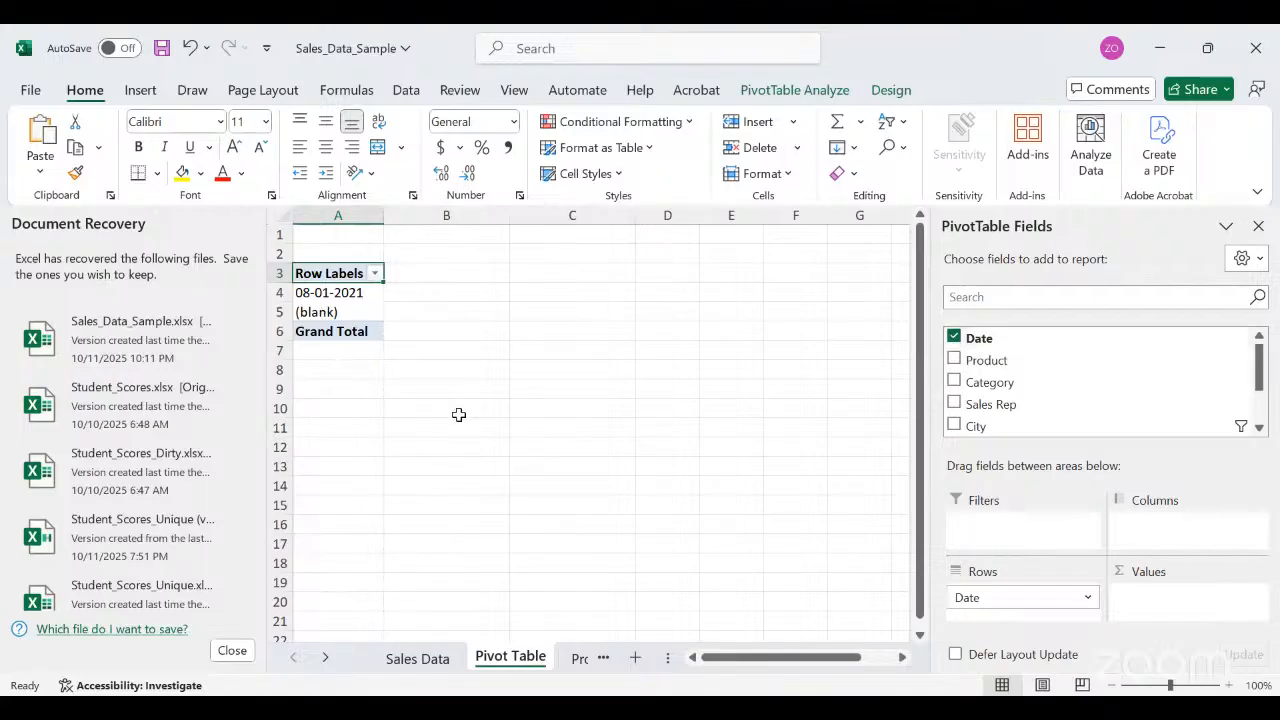
left_click(356, 298)
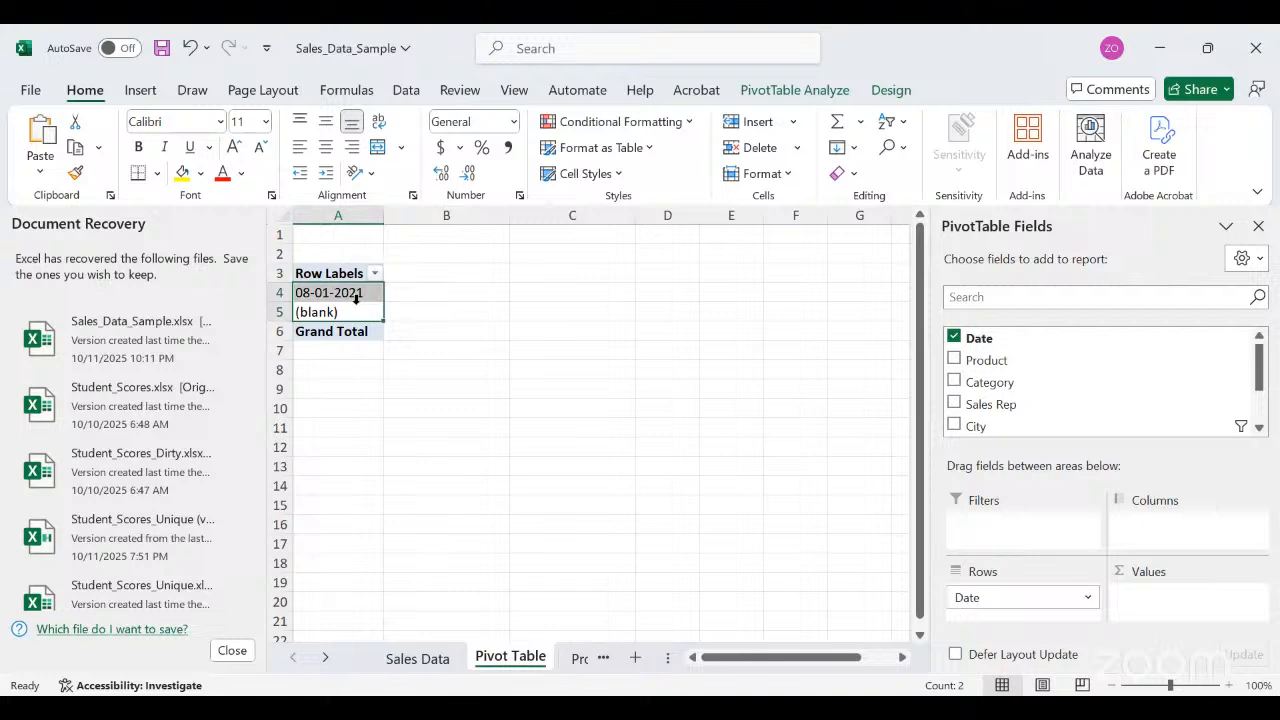
left_click(482, 443)
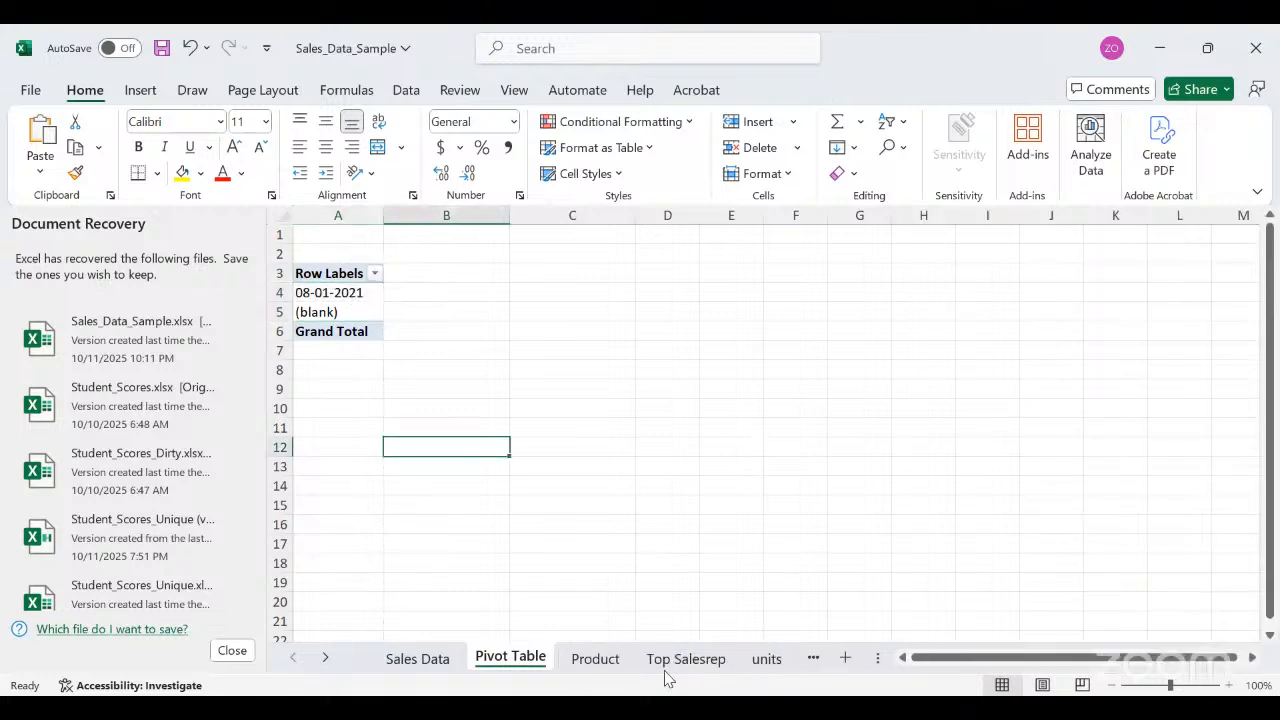
Look at the Price by City sheet and return to the beginning of the Dashboard sheet.
left_click(326, 660)
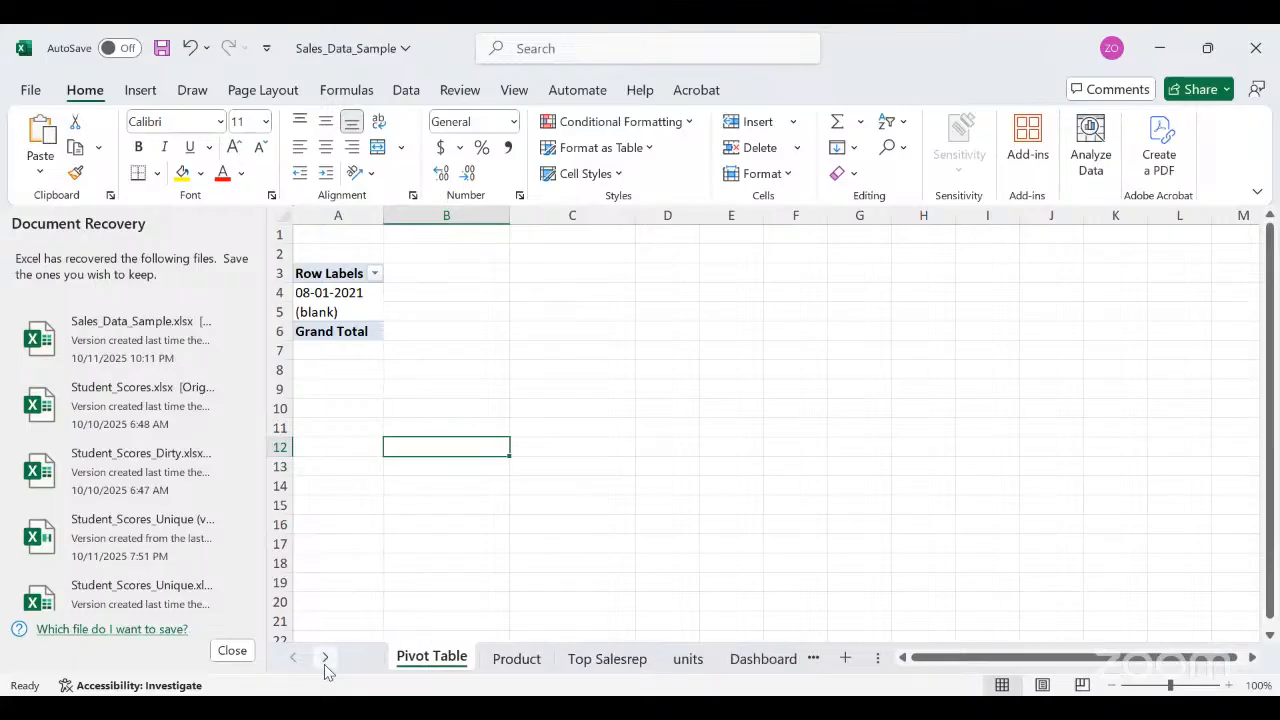
triple_click(326, 660)
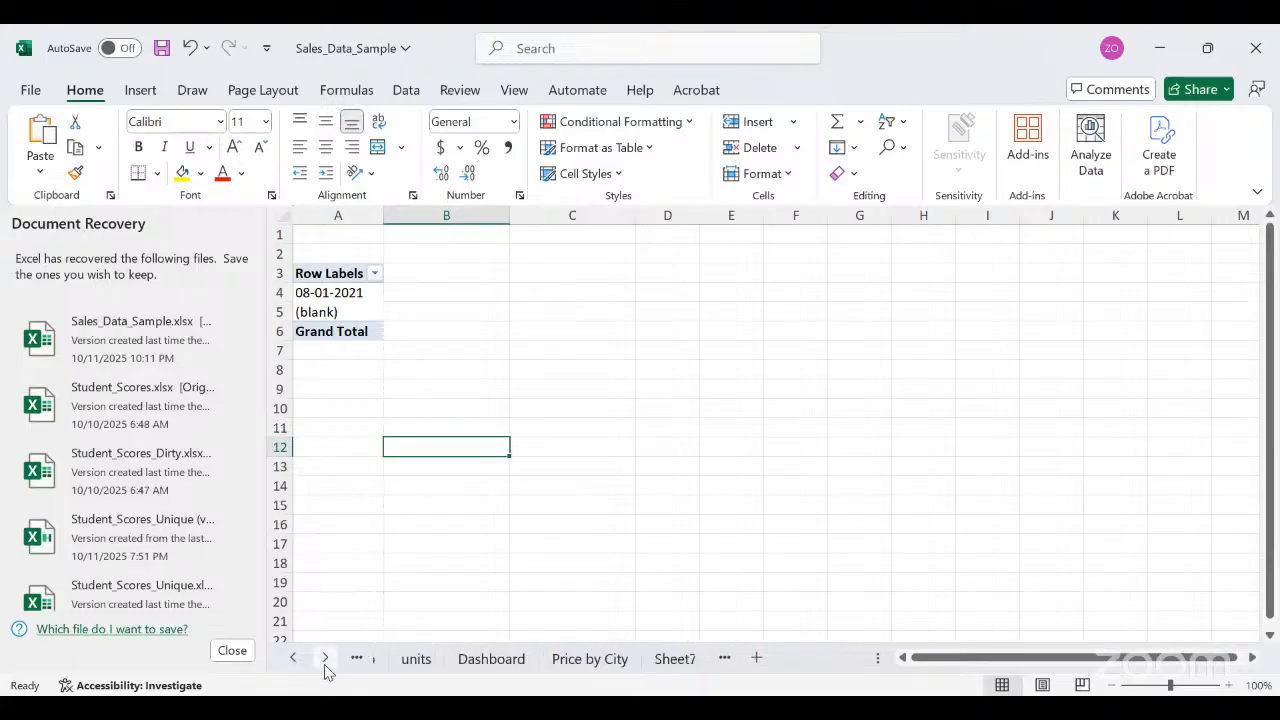
left_click(545, 662)
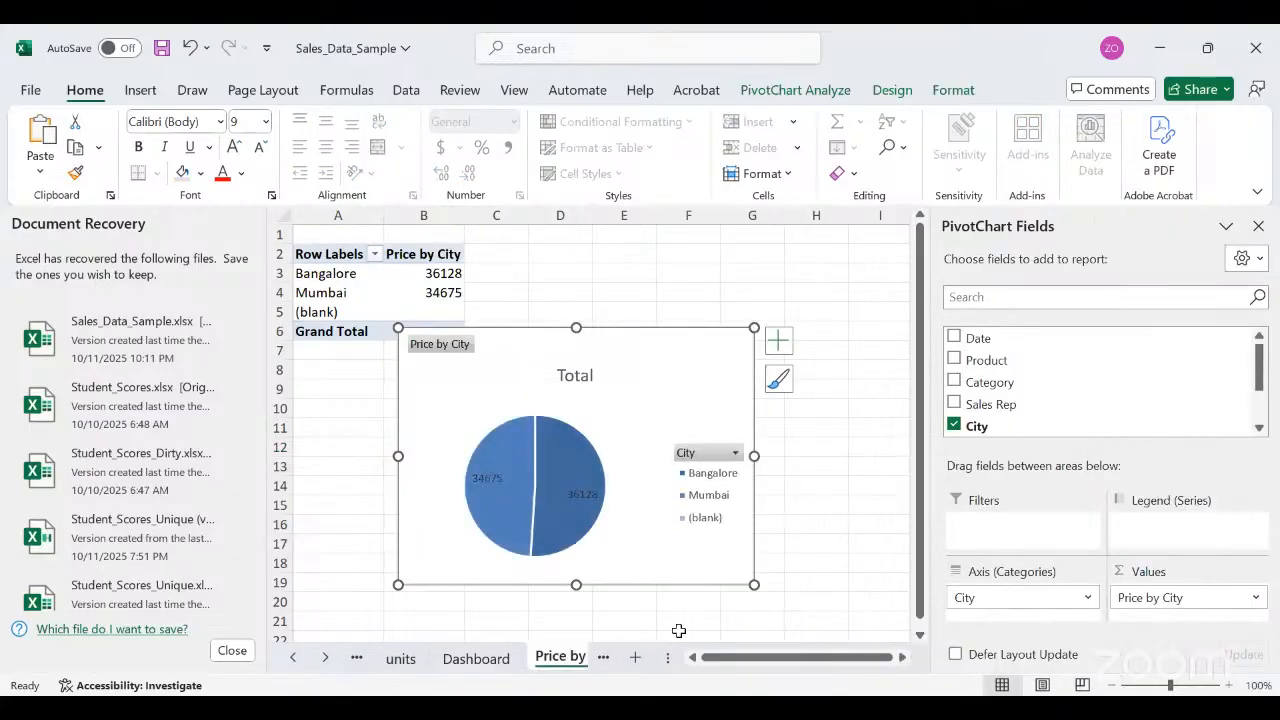
left_click(460, 658)
left_click_drag(1275, 345, 1267, 250)
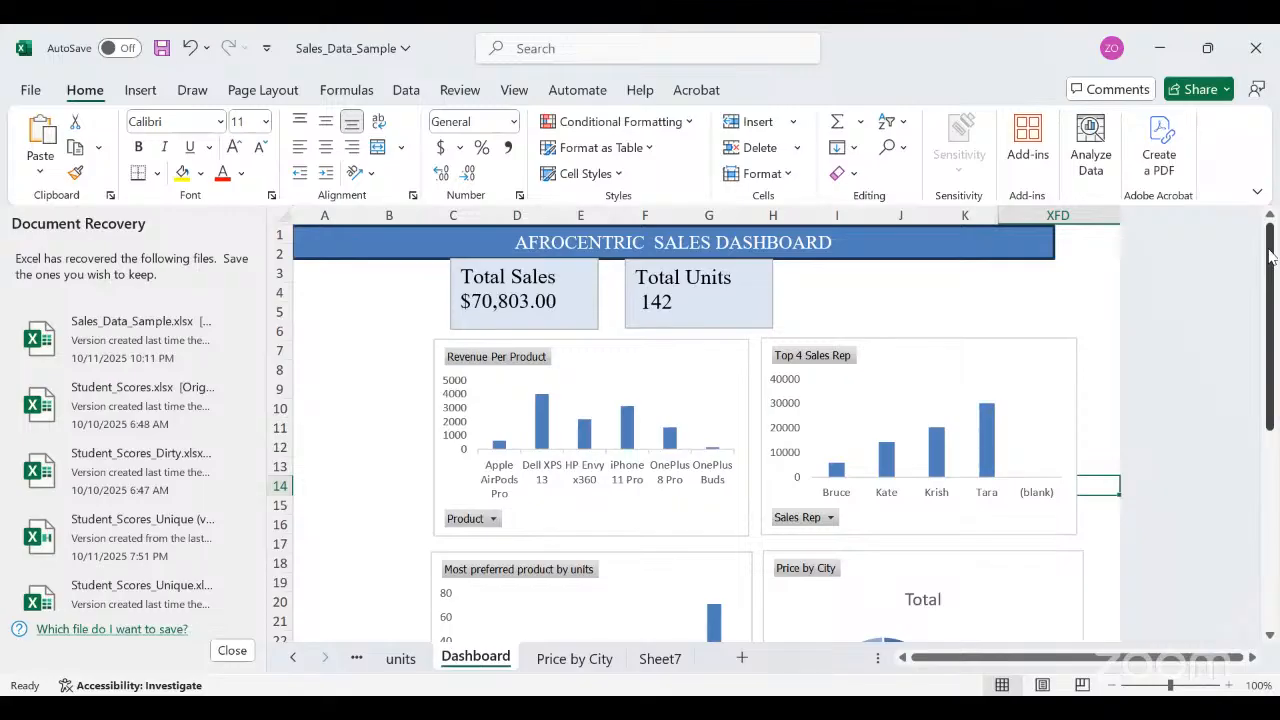
left_click_drag(1268, 258, 334, 280)
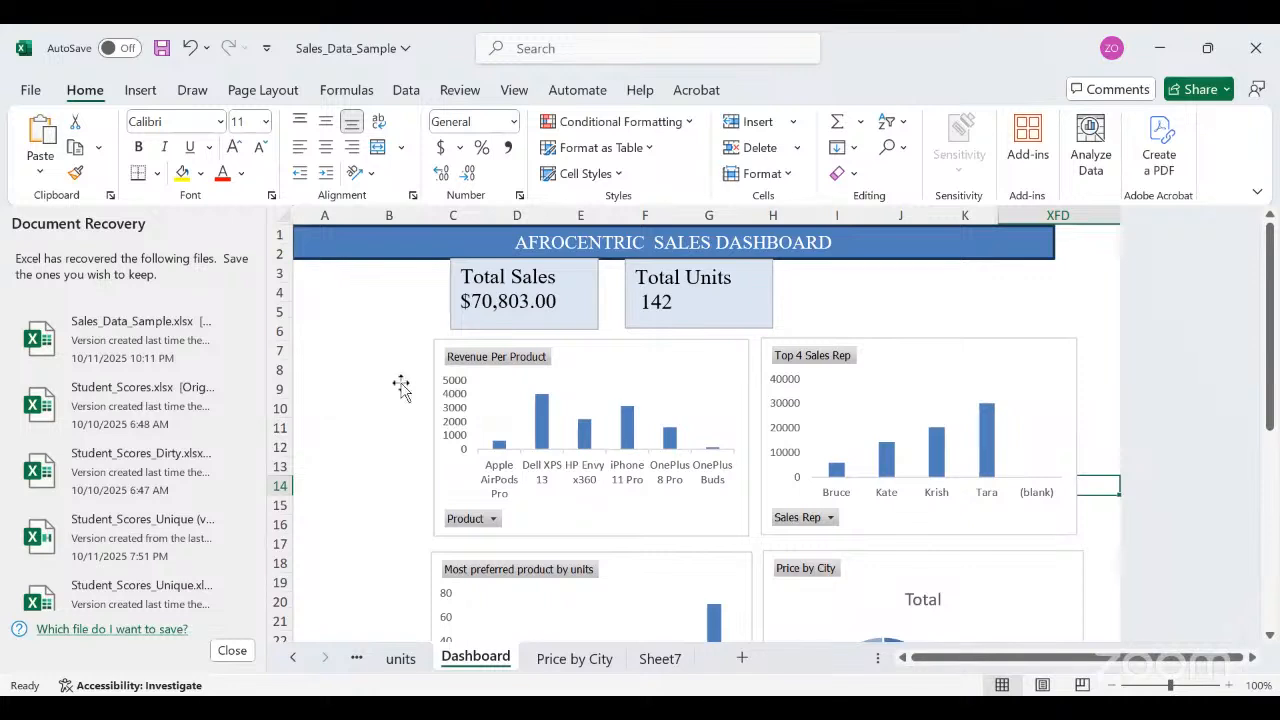
left_click(460, 318)
key("Delete")
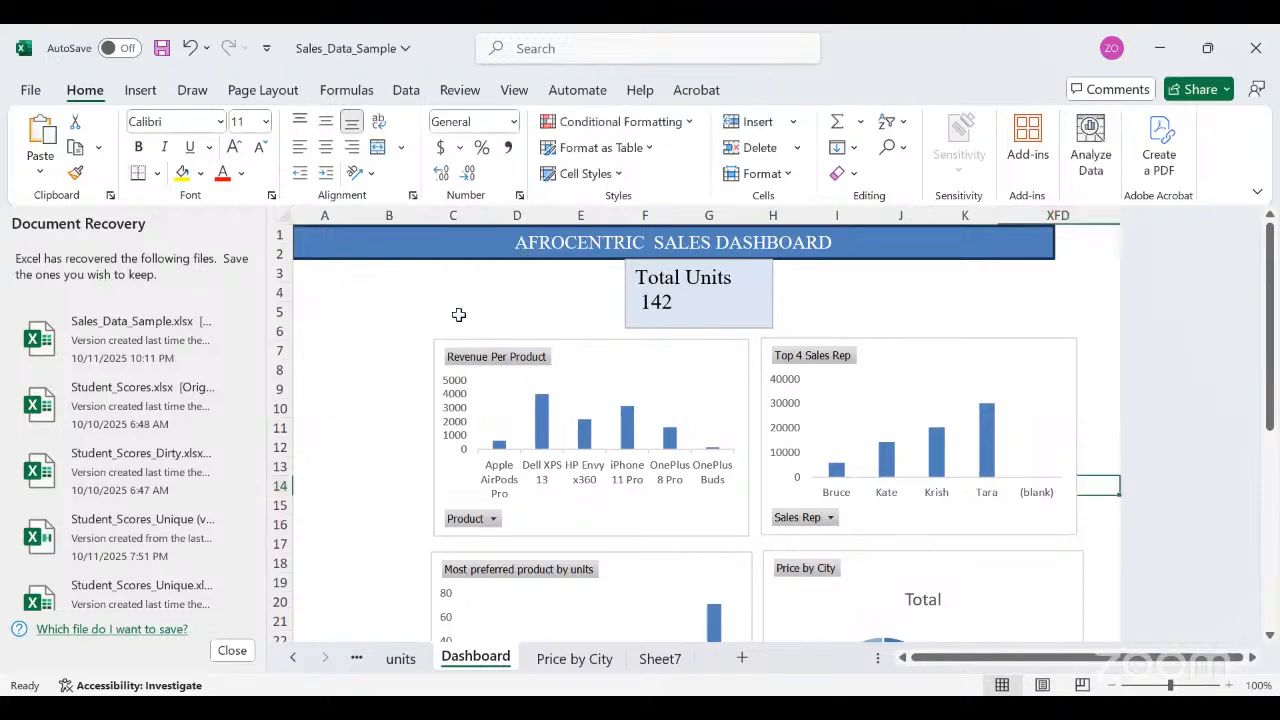
key("ctrl+z")
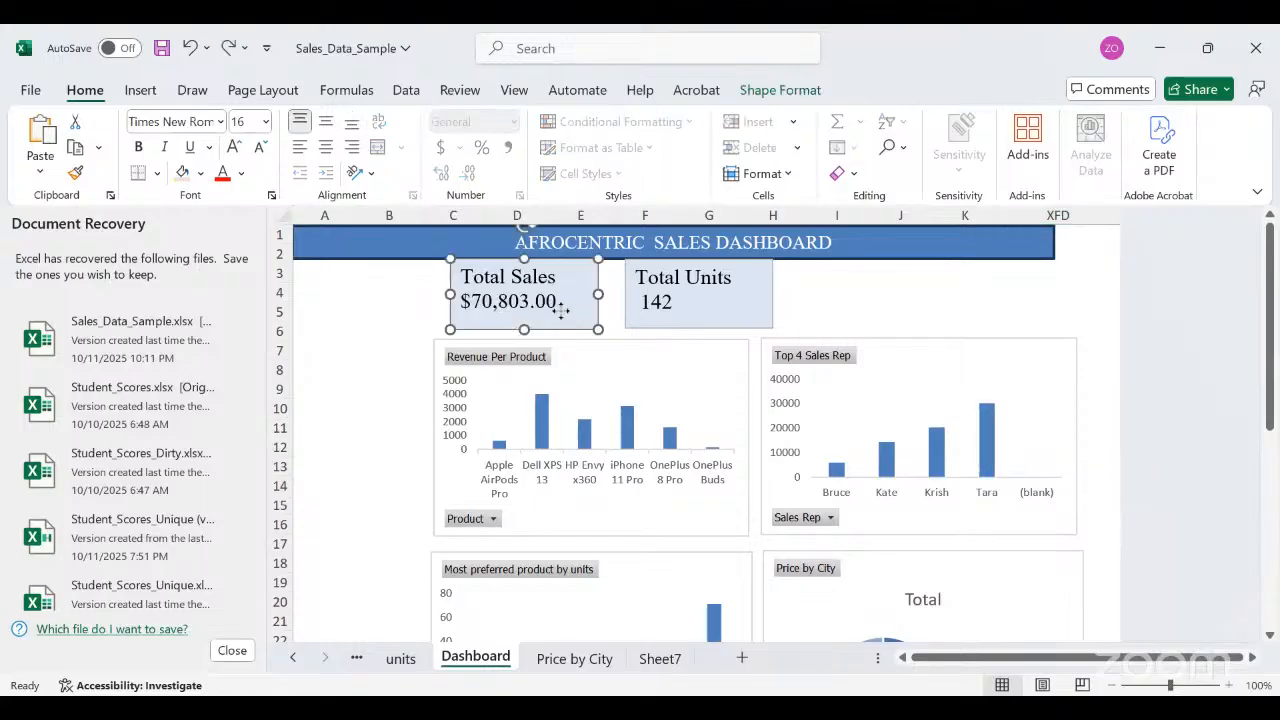
Shift the Total Sales and Total Units boxes left, lining up Total Sales with the left edge of the Revenue Per Product chart.
left_click_drag(560, 312, 565, 318)
left_click_drag(650, 325, 627, 318)
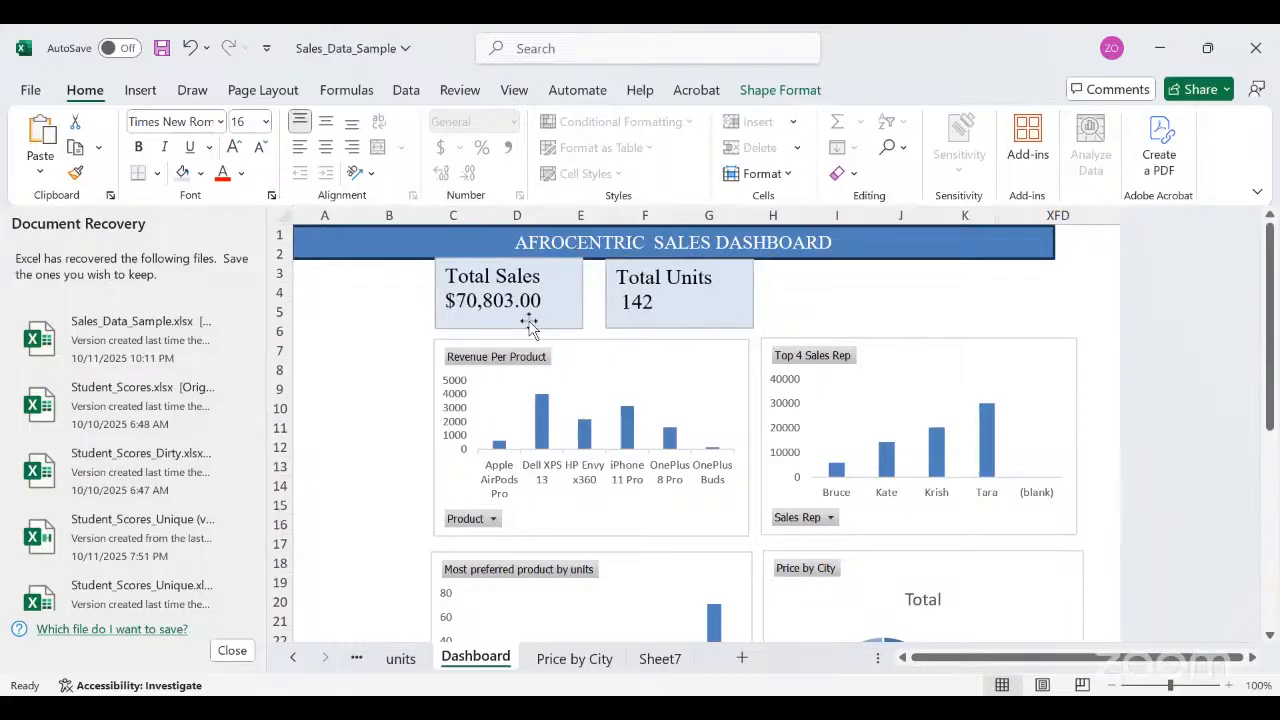
left_click(530, 320)
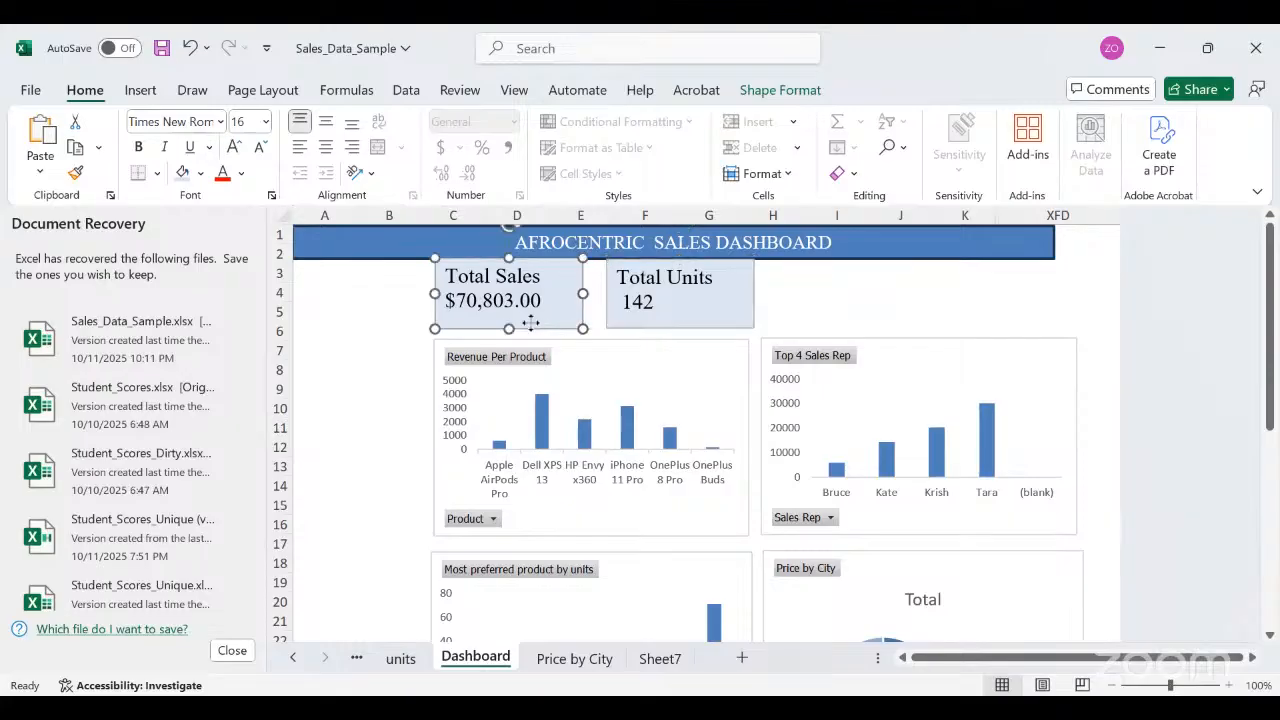
left_click_drag(531, 323, 531, 326)
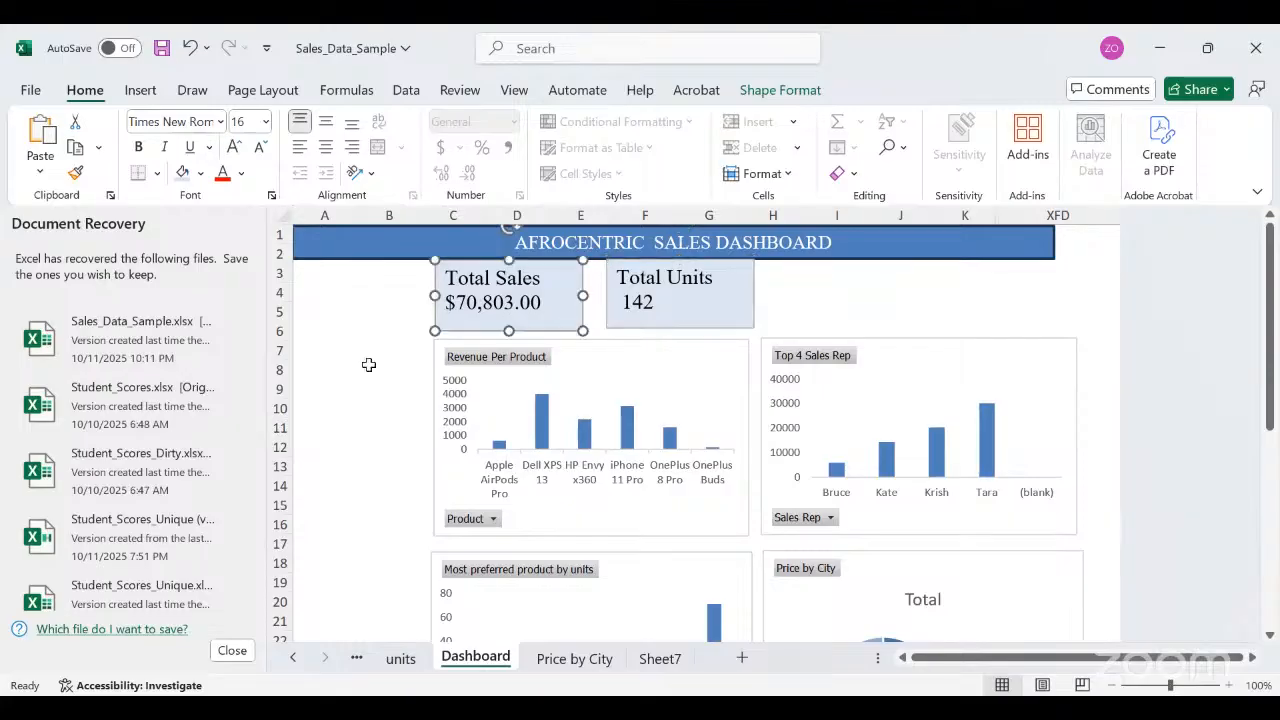
left_click(368, 365)
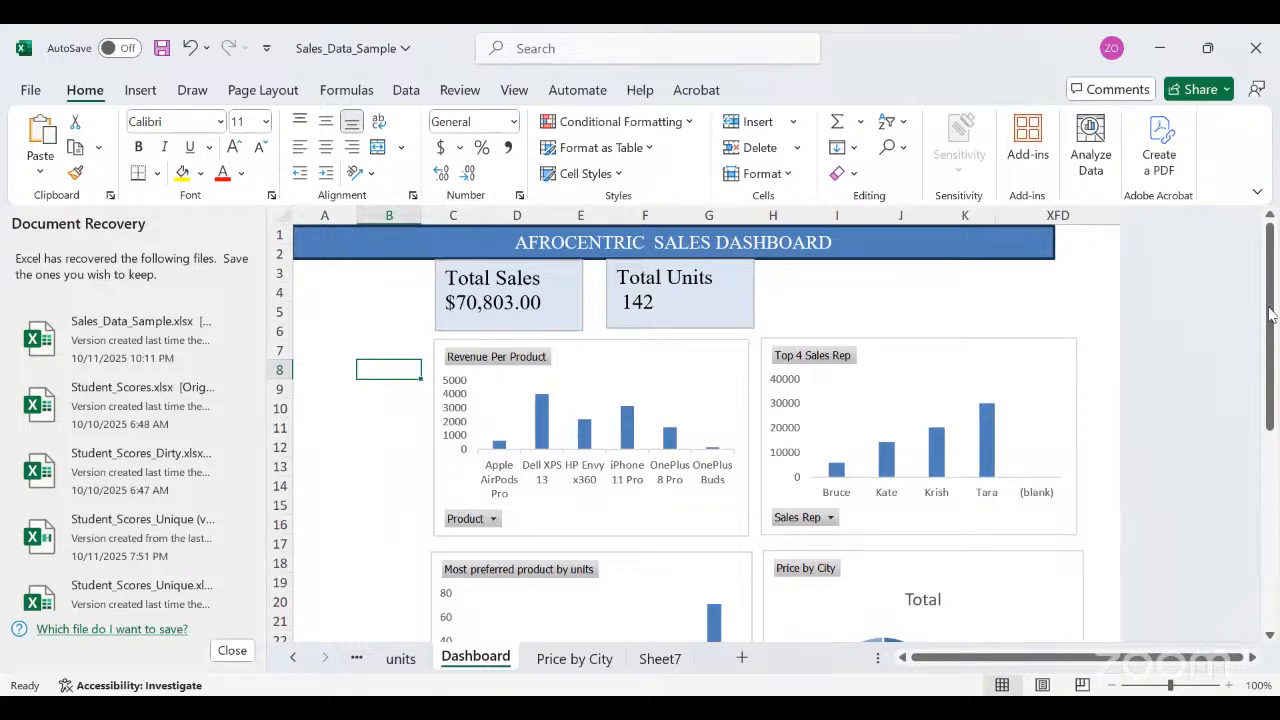
Hide the (blank) item from the sales rep PivotTable on the Top Salesrep sheet.
left_click_drag(1270, 311, 1270, 434)
scroll(1048, 432, "up", 3)
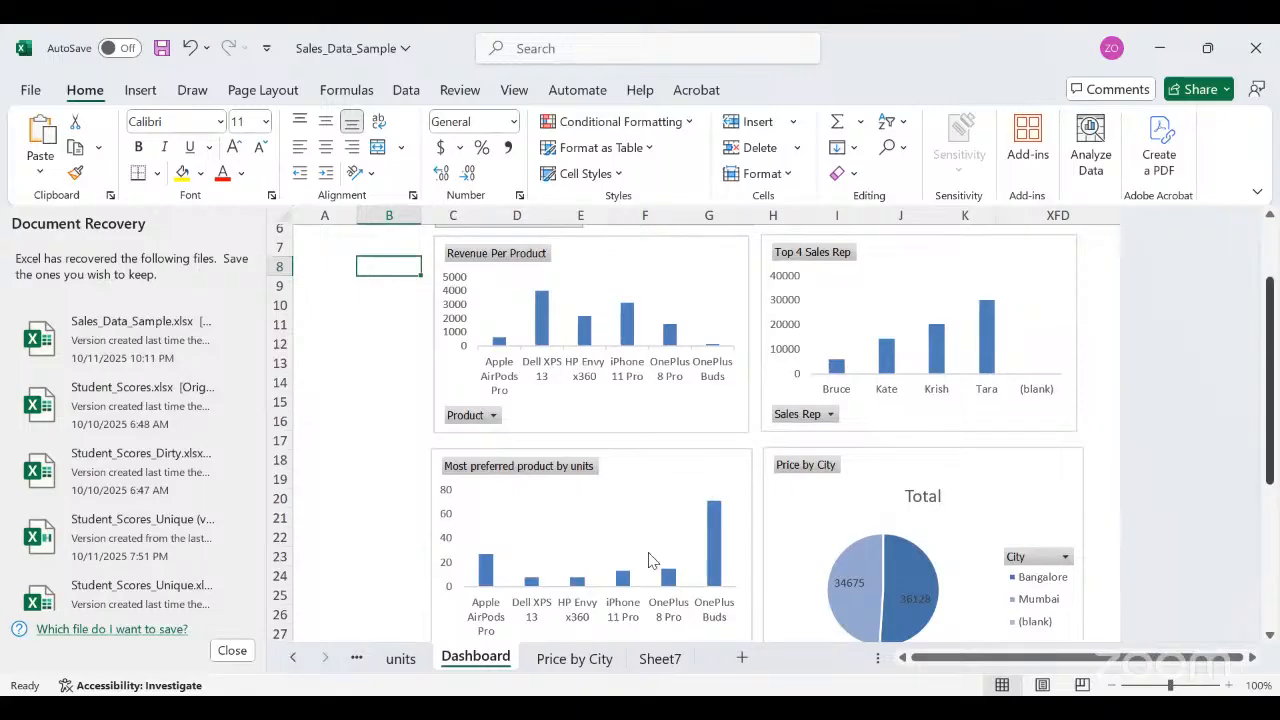
left_click(596, 659)
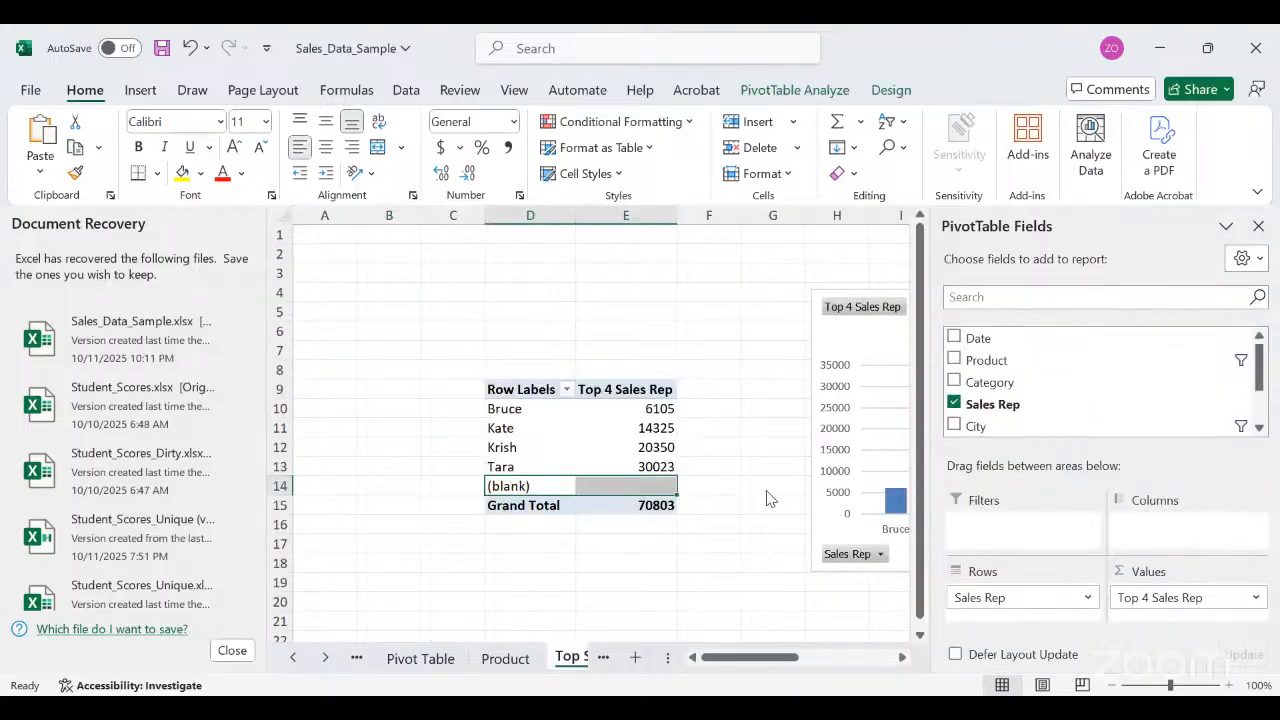
right_click(906, 545)
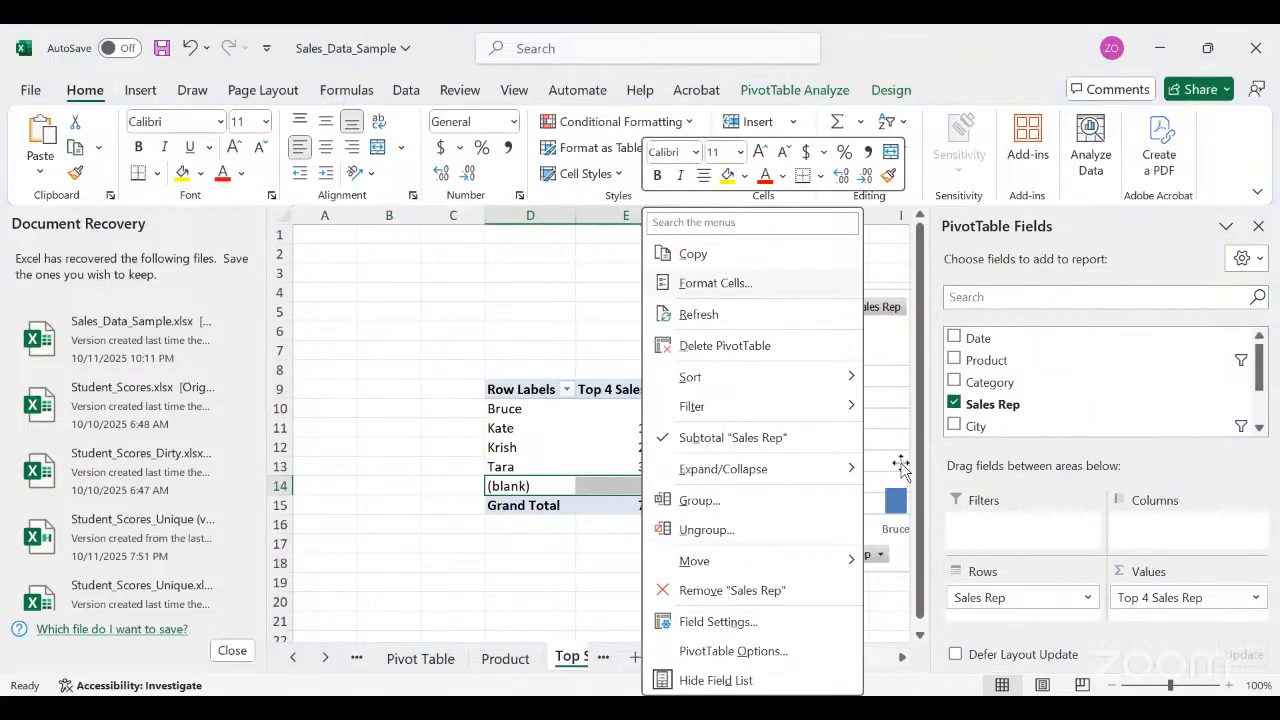
mouse_move(720, 406)
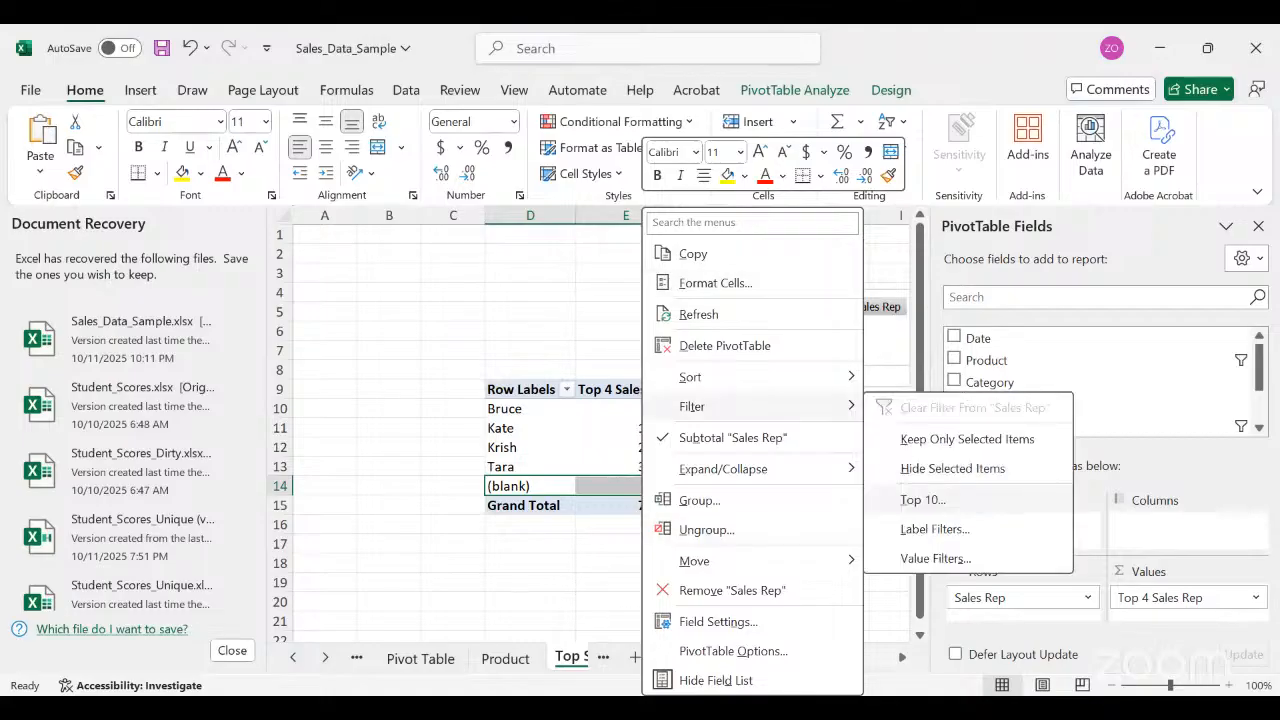
left_click(953, 469)
left_click(626, 582)
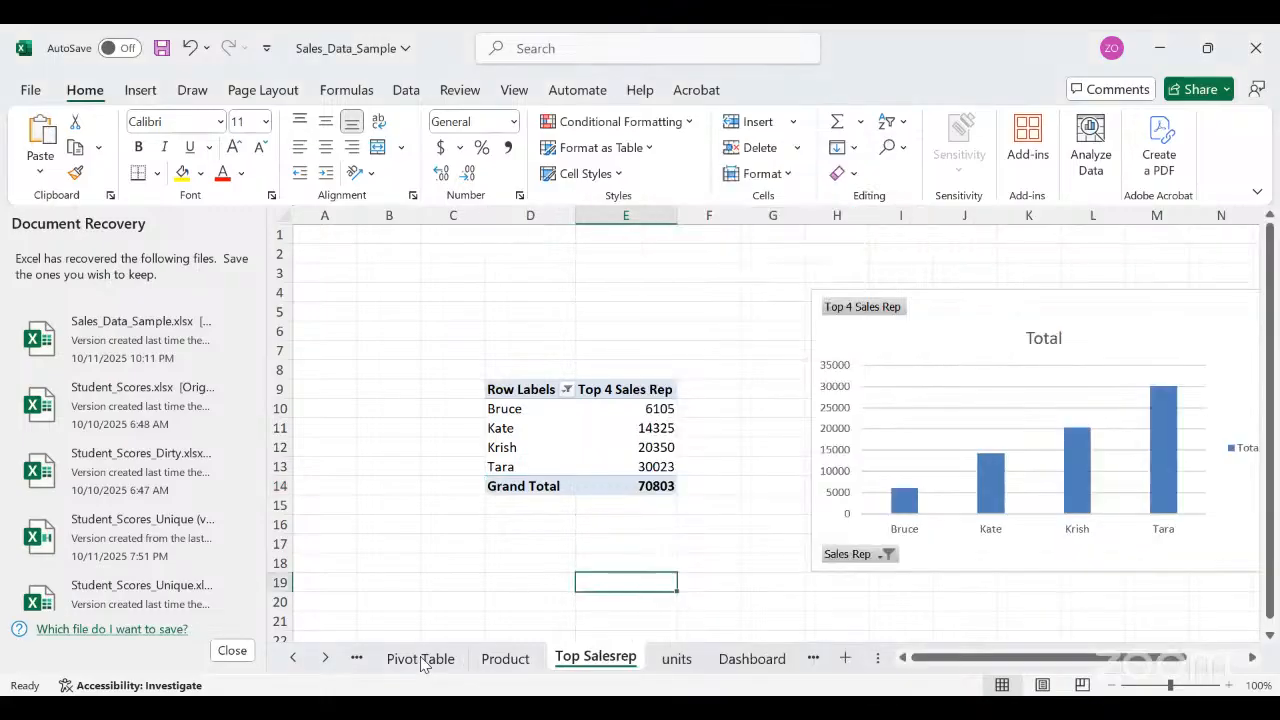
left_click(421, 660)
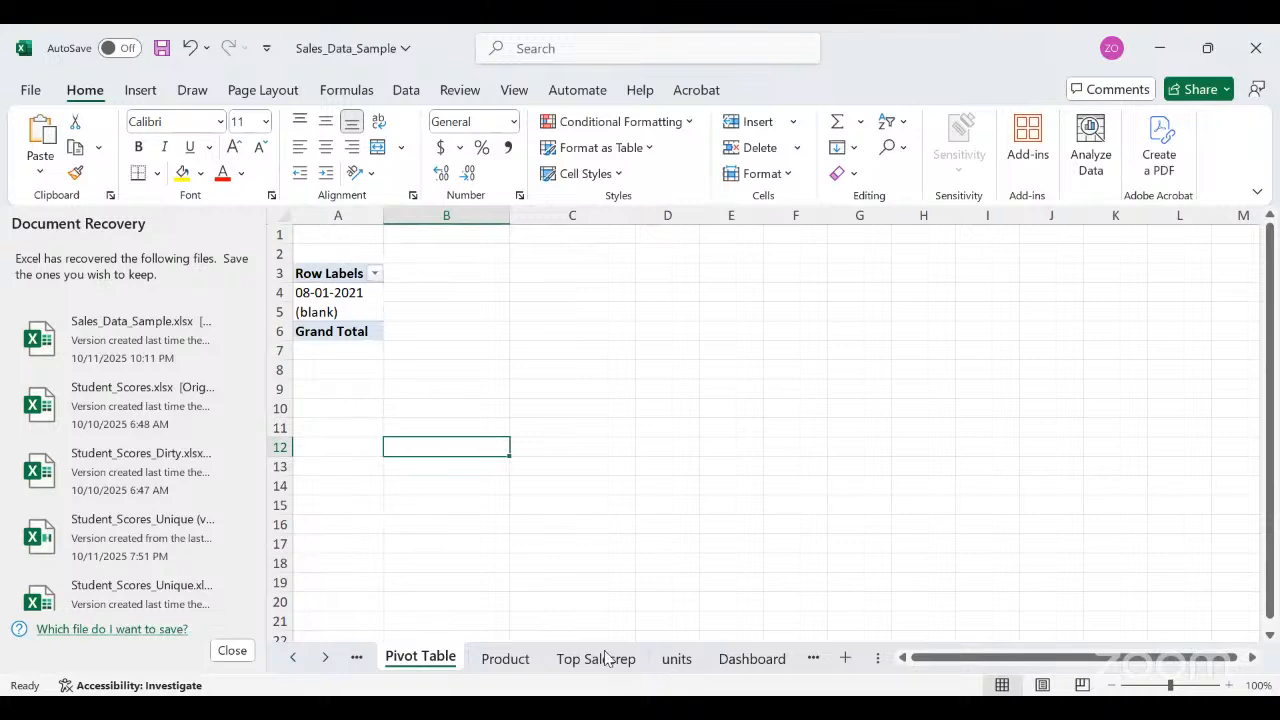
left_click(750, 658)
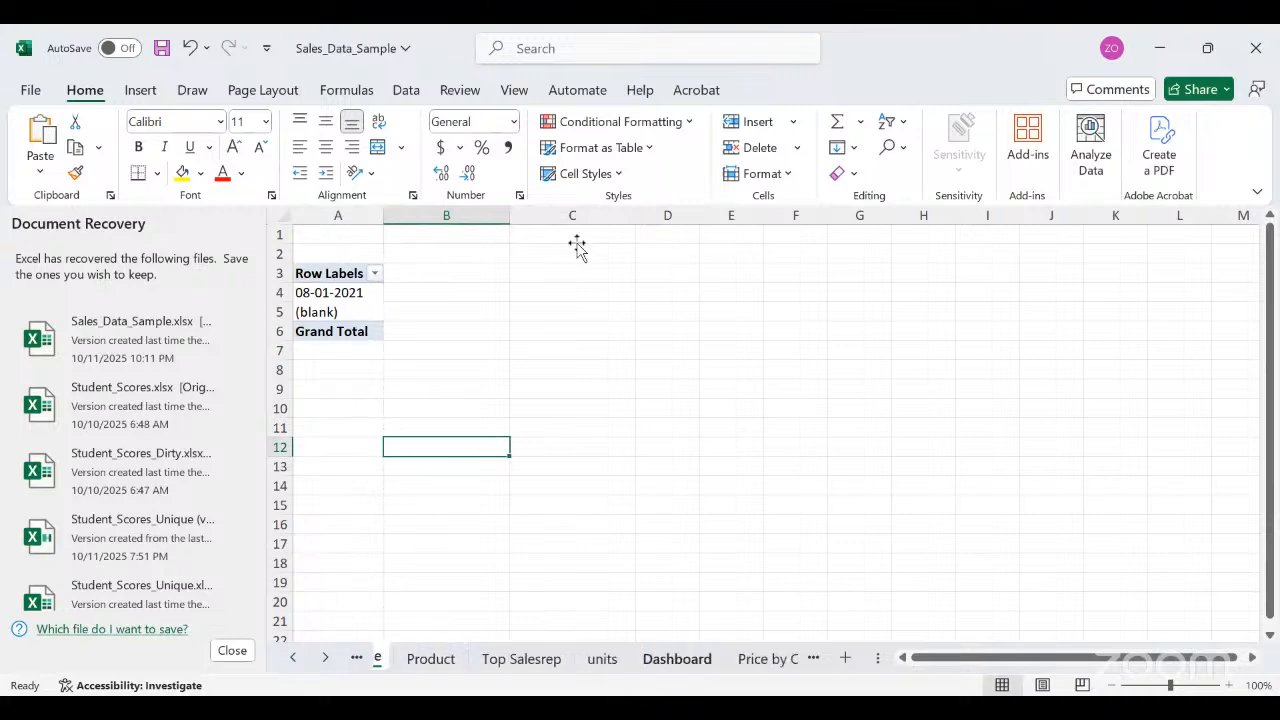
left_click(138, 92)
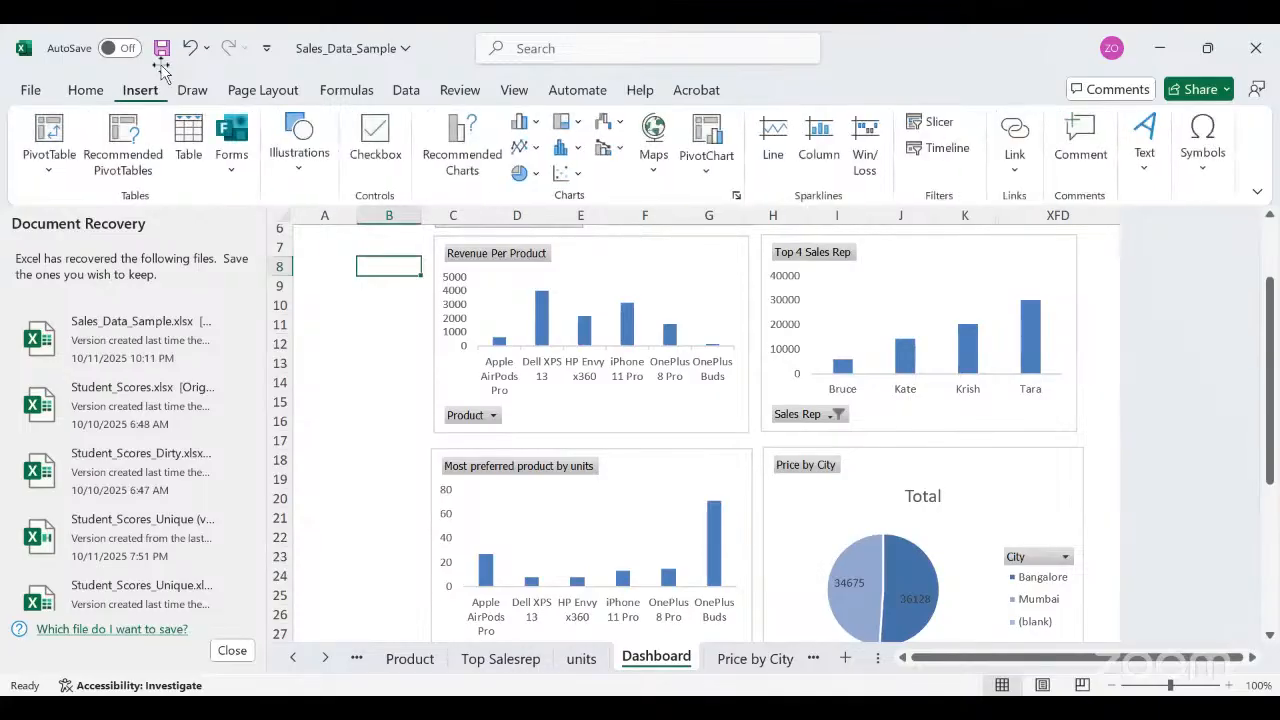
left_click(922, 131)
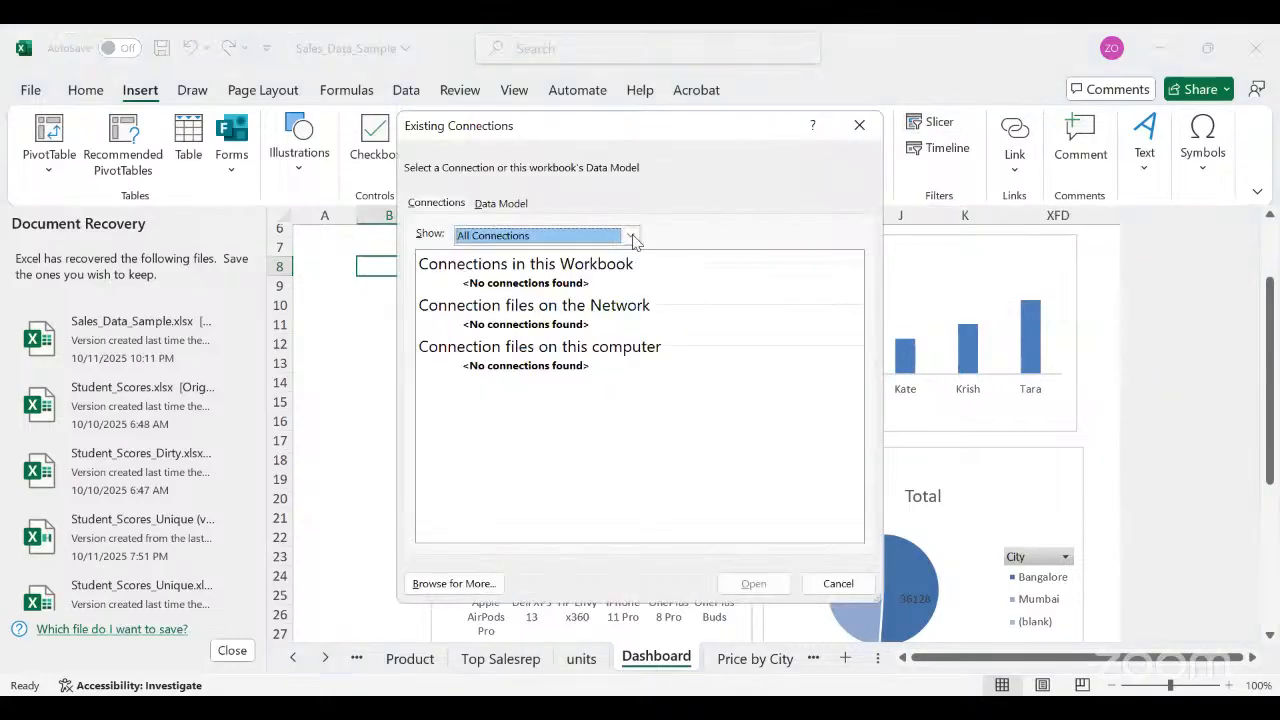
left_click(631, 237)
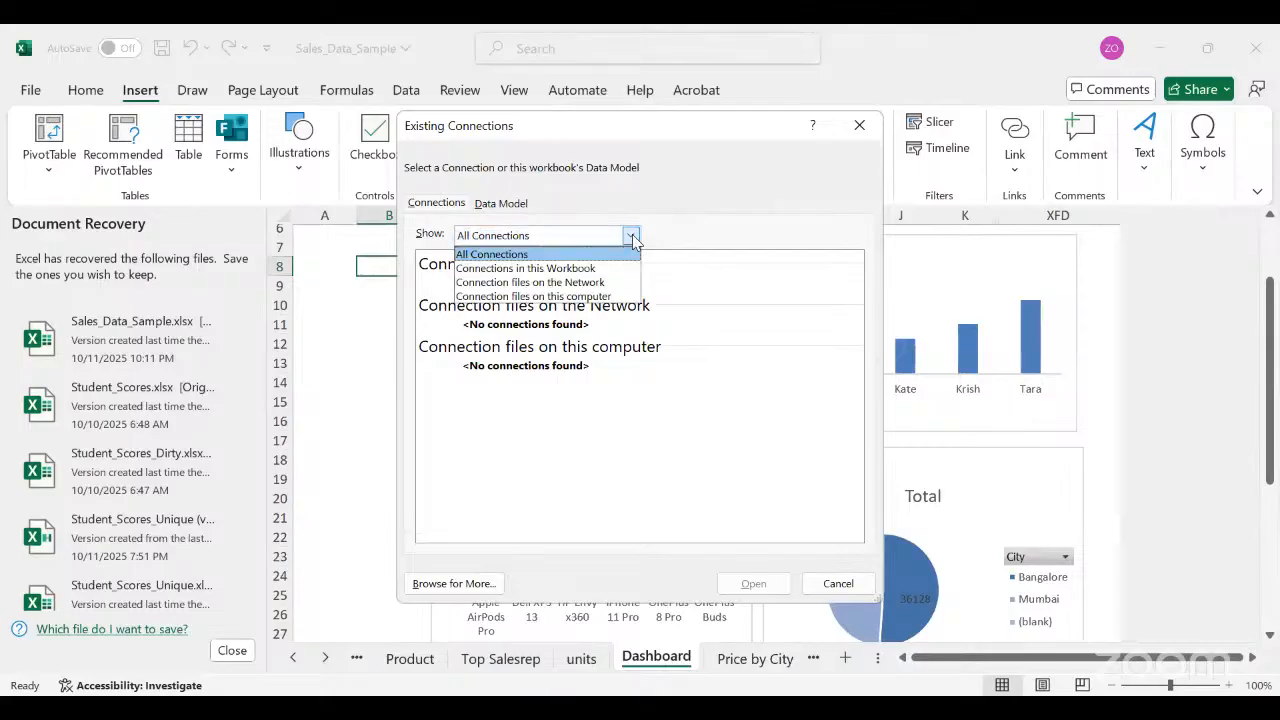
left_click(593, 269)
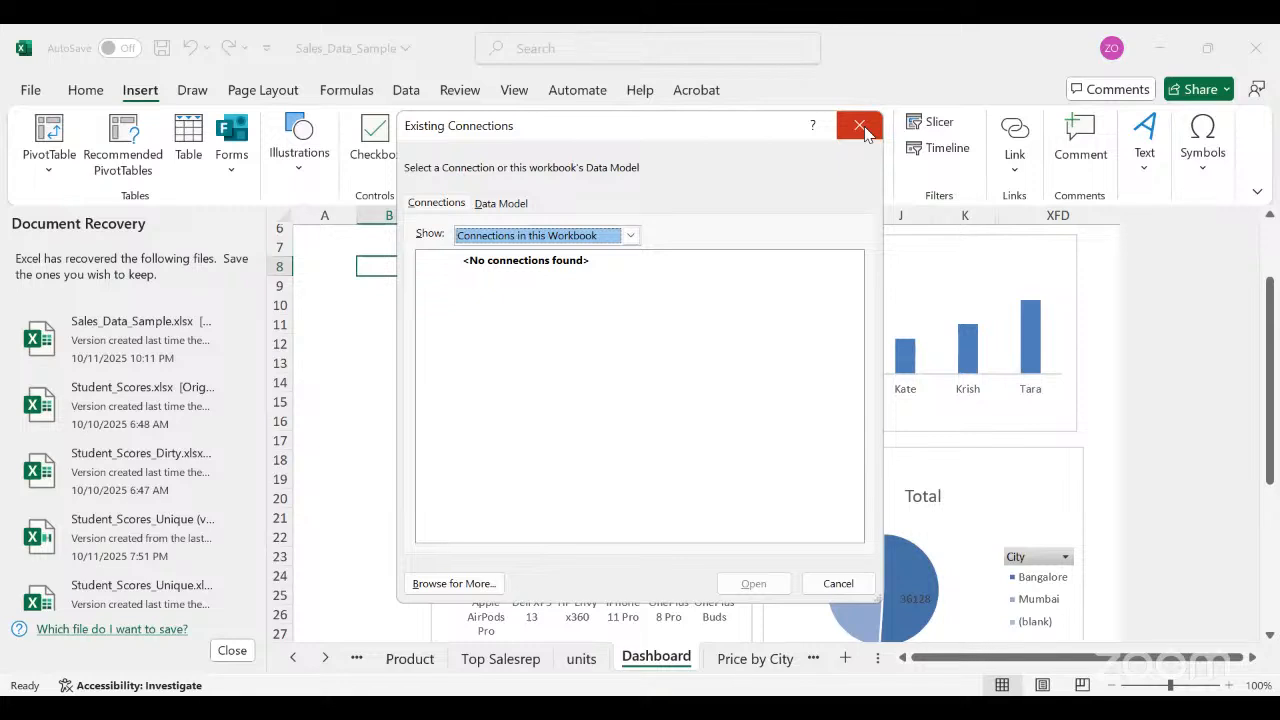
key("Escape")
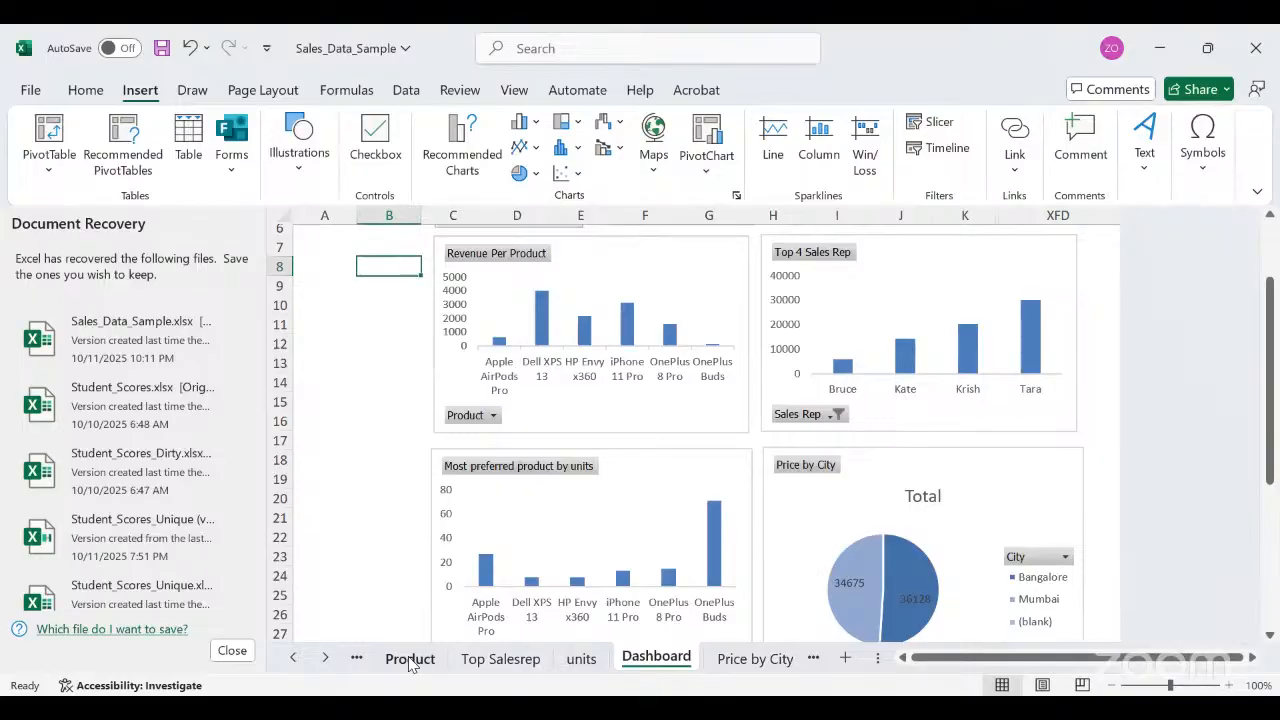
On the Pivot Table sheet, replace the PivotTable's Date row field with Product, Category and Sales Rep.
left_click(297, 663)
left_click(297, 663)
left_click(480, 658)
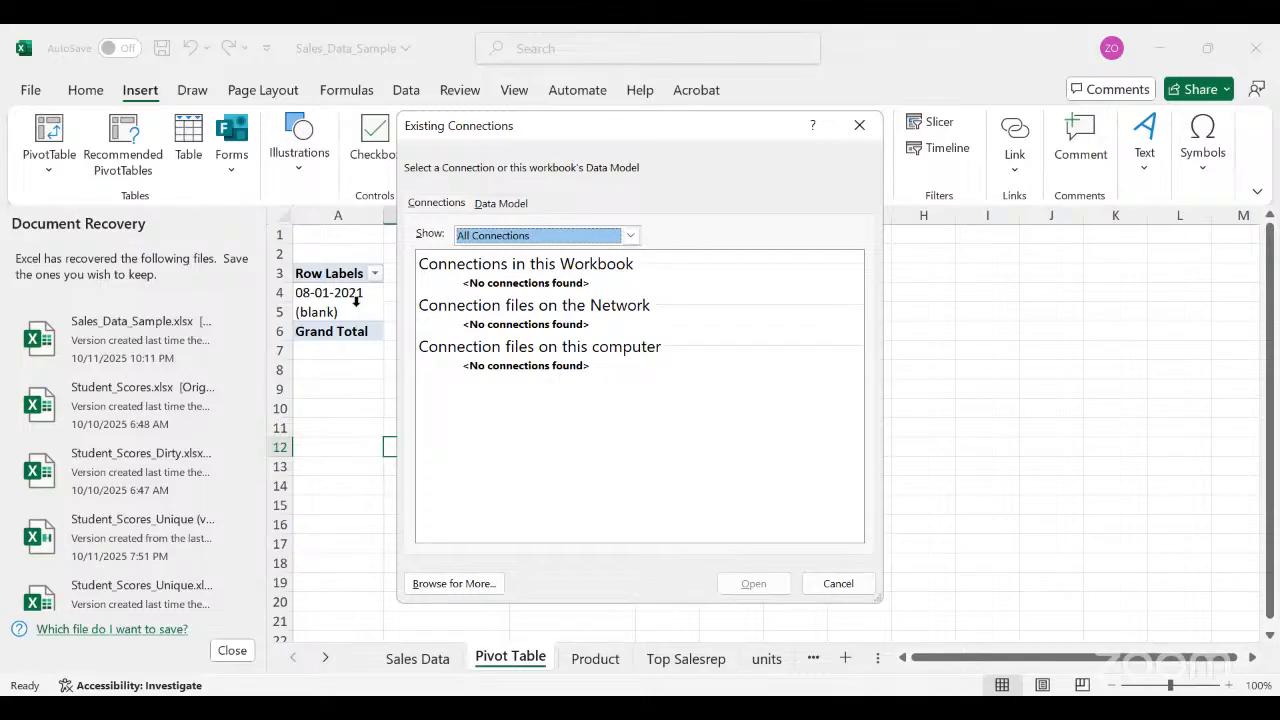
key("Escape")
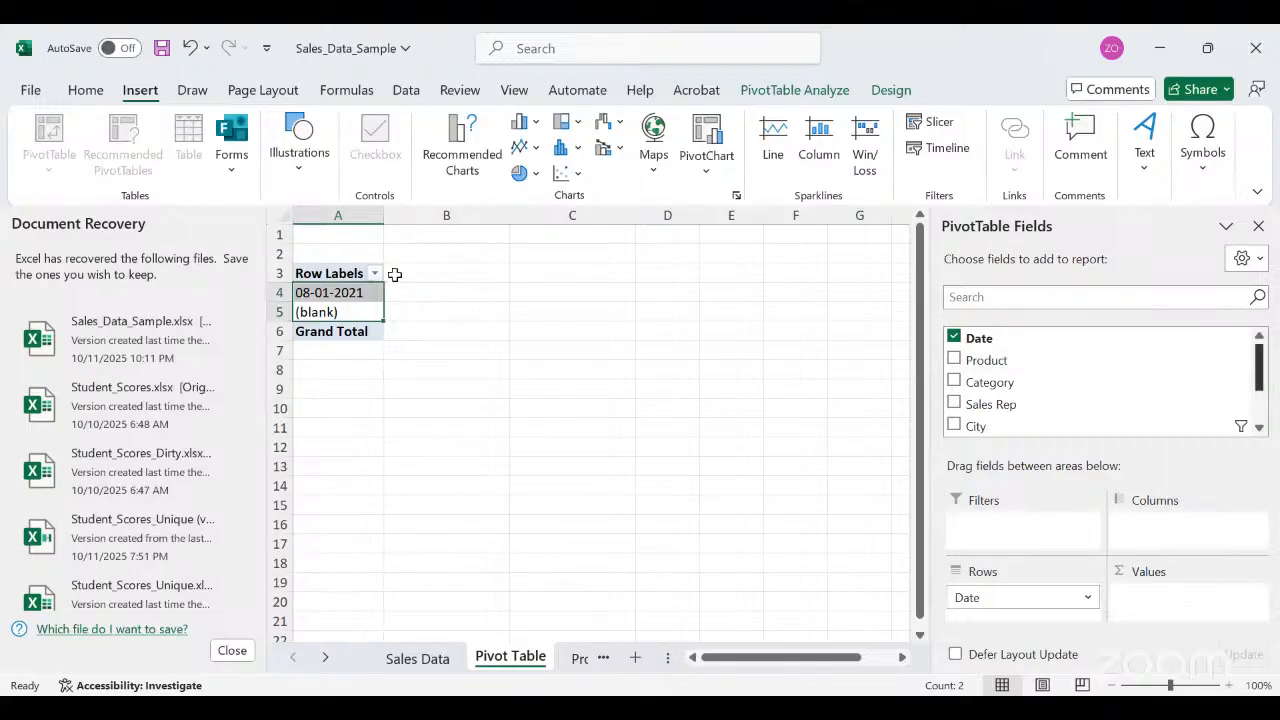
left_click_drag(395, 274, 1054, 315)
left_click(955, 338)
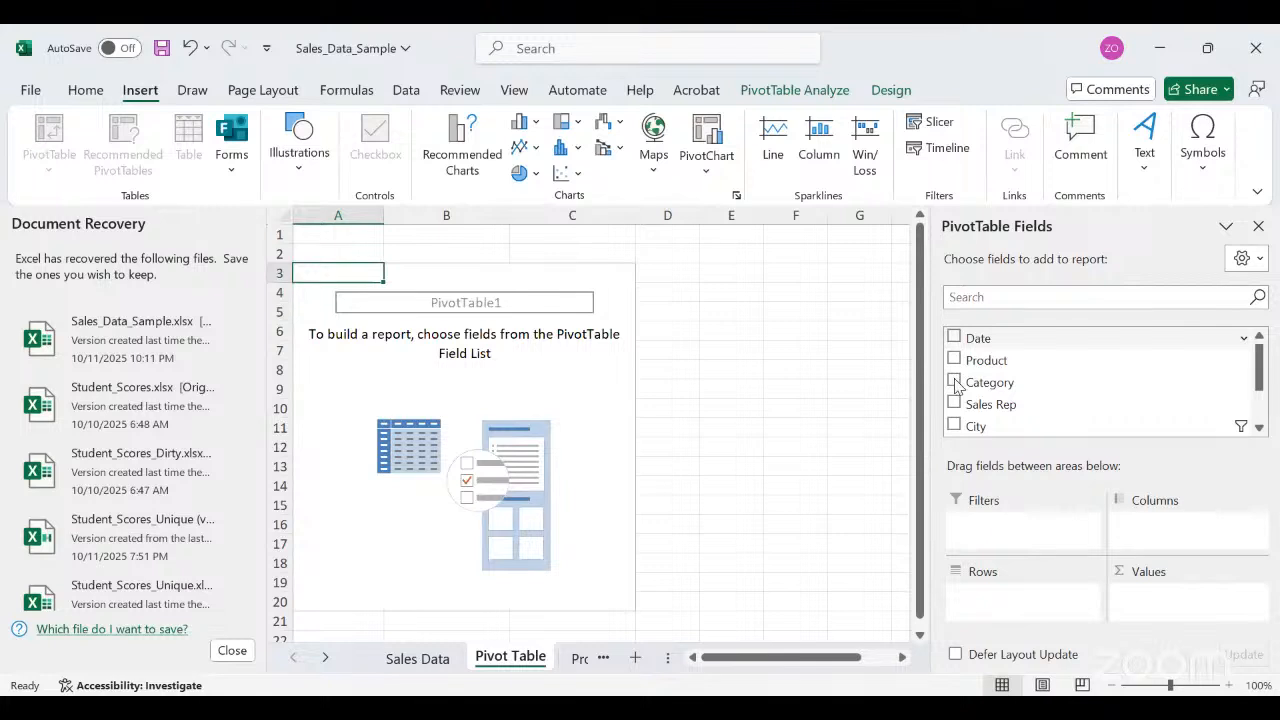
left_click(954, 360)
left_click(954, 382)
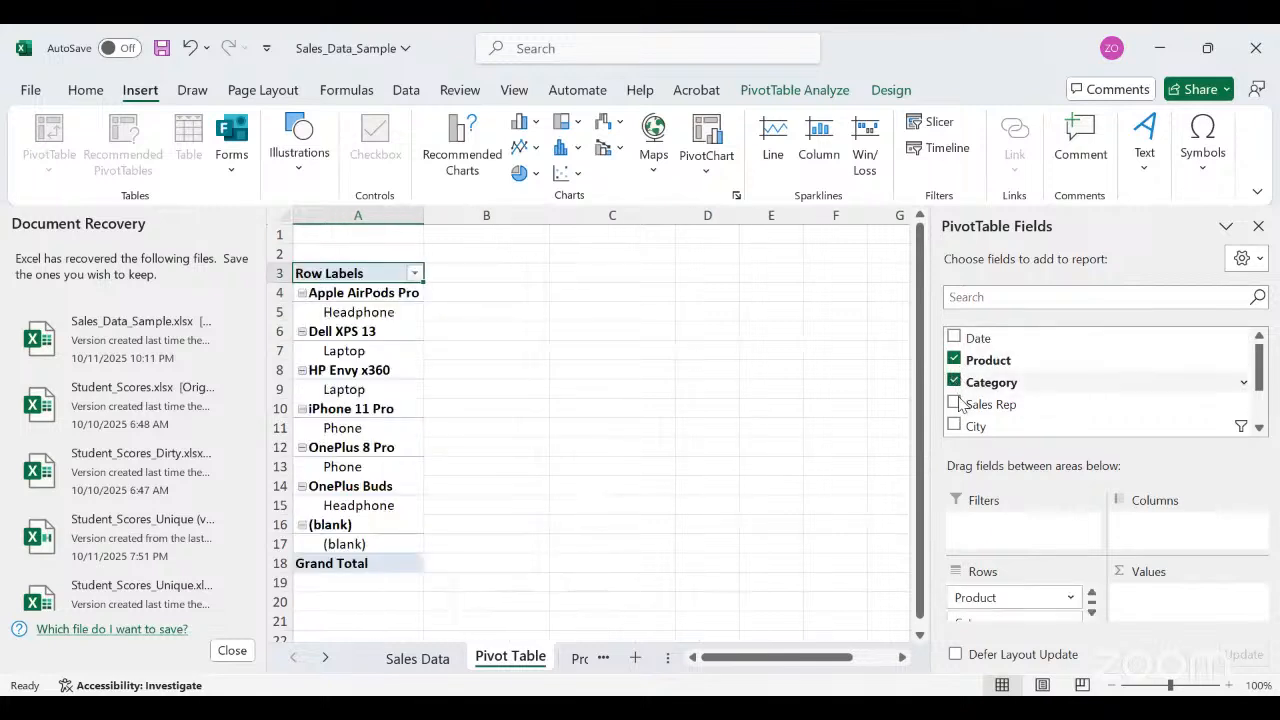
left_click(955, 403)
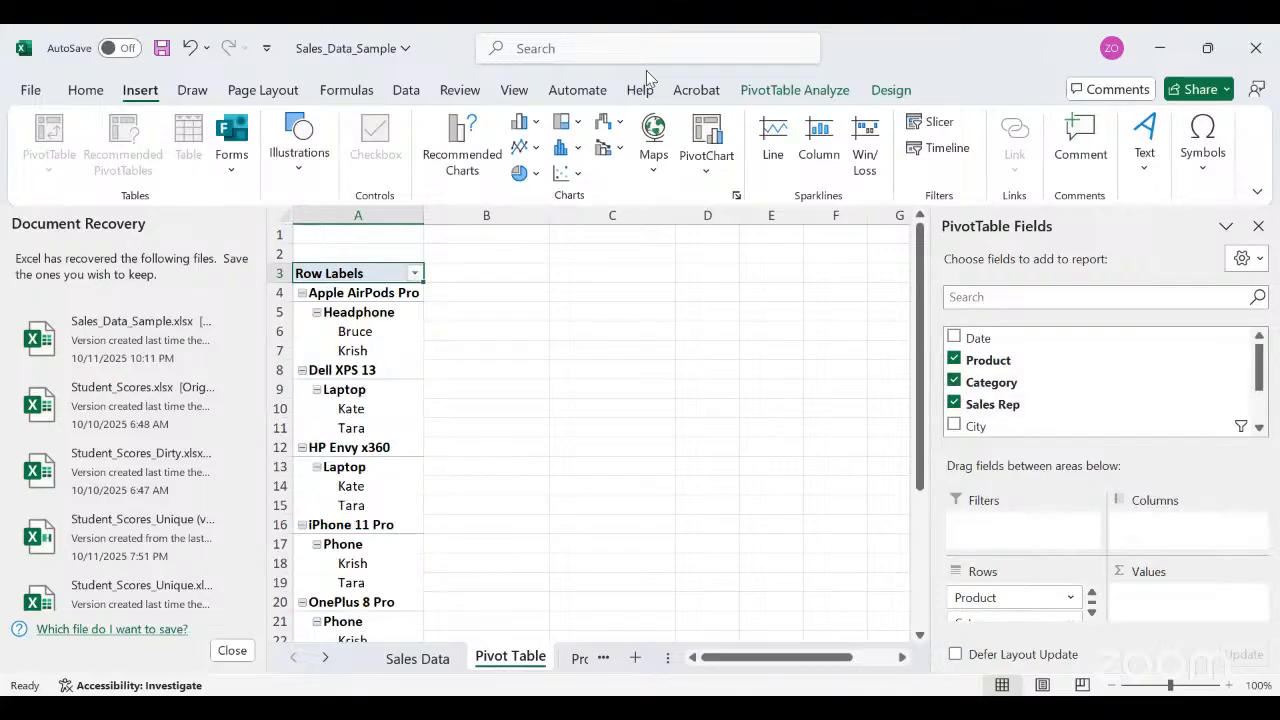
Insert Product and Category slicers for the PivotTable and place the Category slicer beside the Product slicer.
left_click(931, 122)
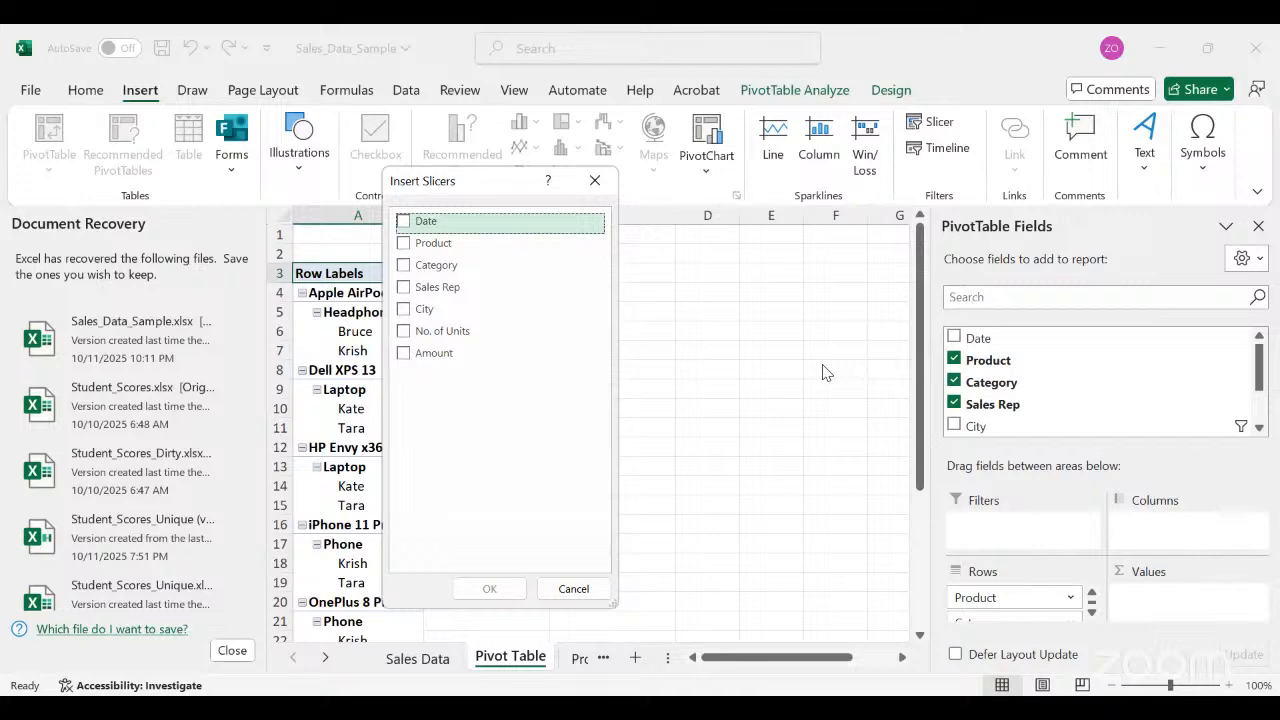
left_click(835, 515)
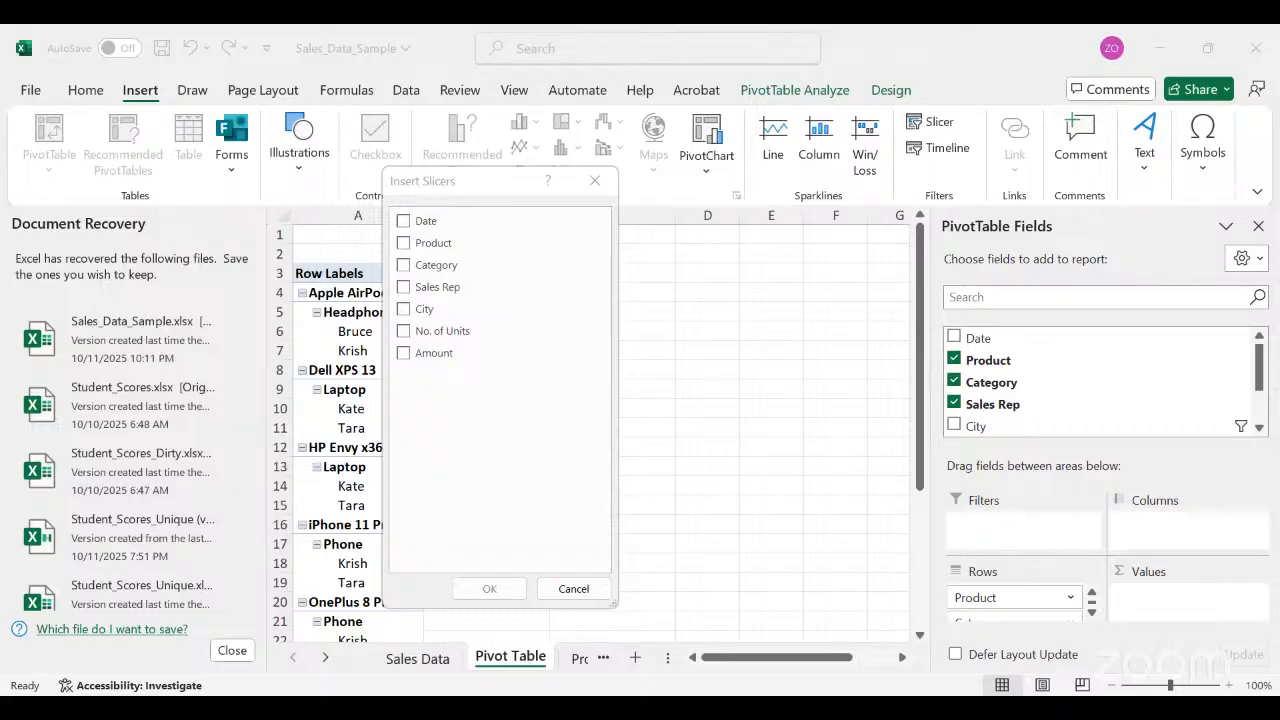
left_click(405, 246)
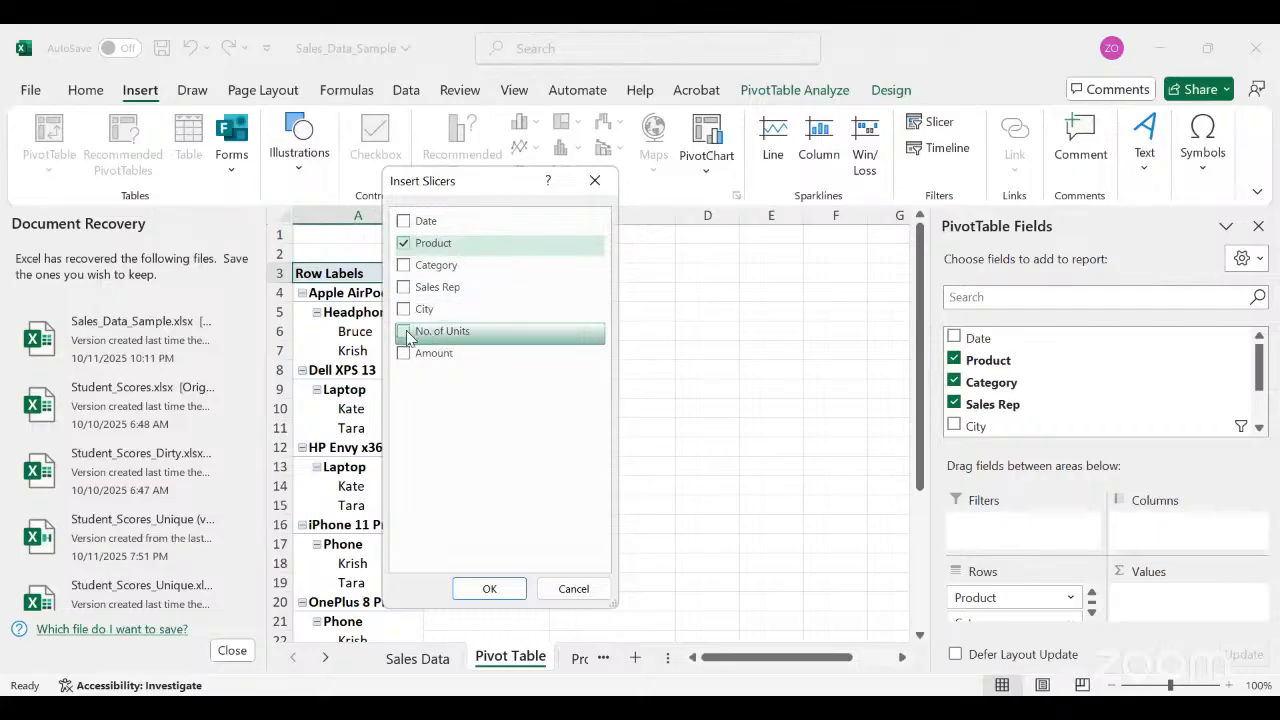
left_click(408, 268)
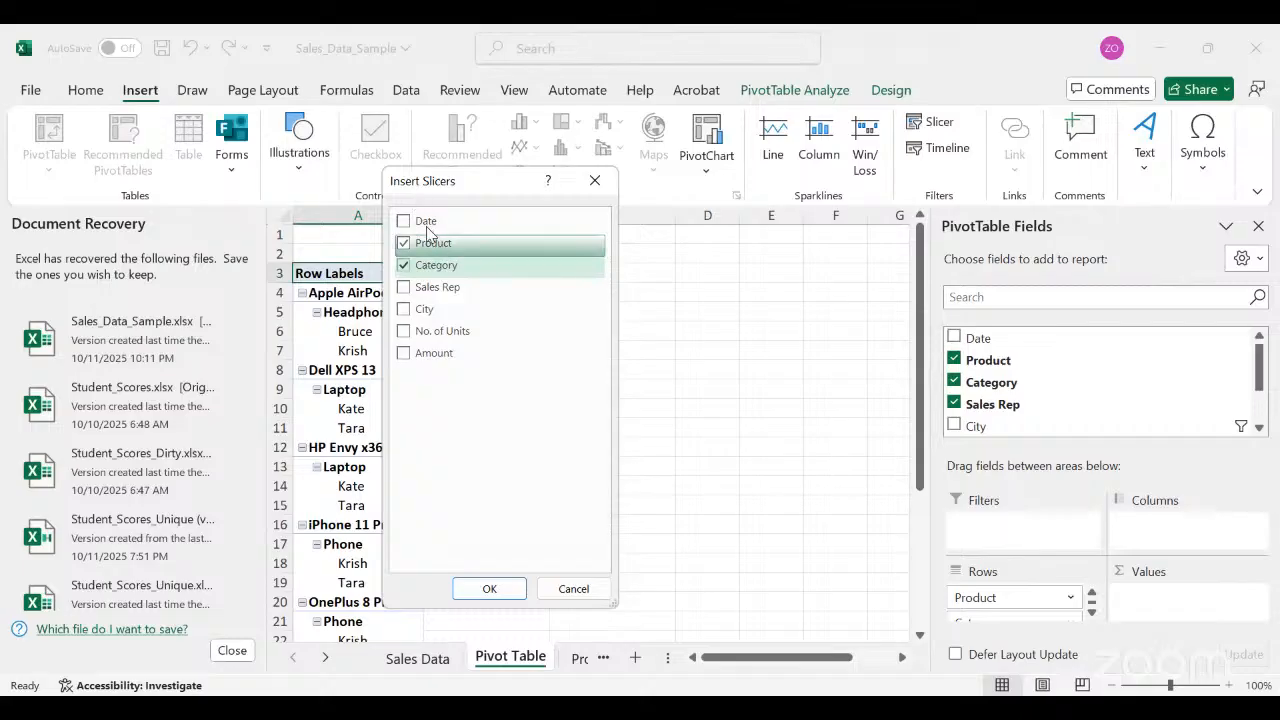
left_click(491, 588)
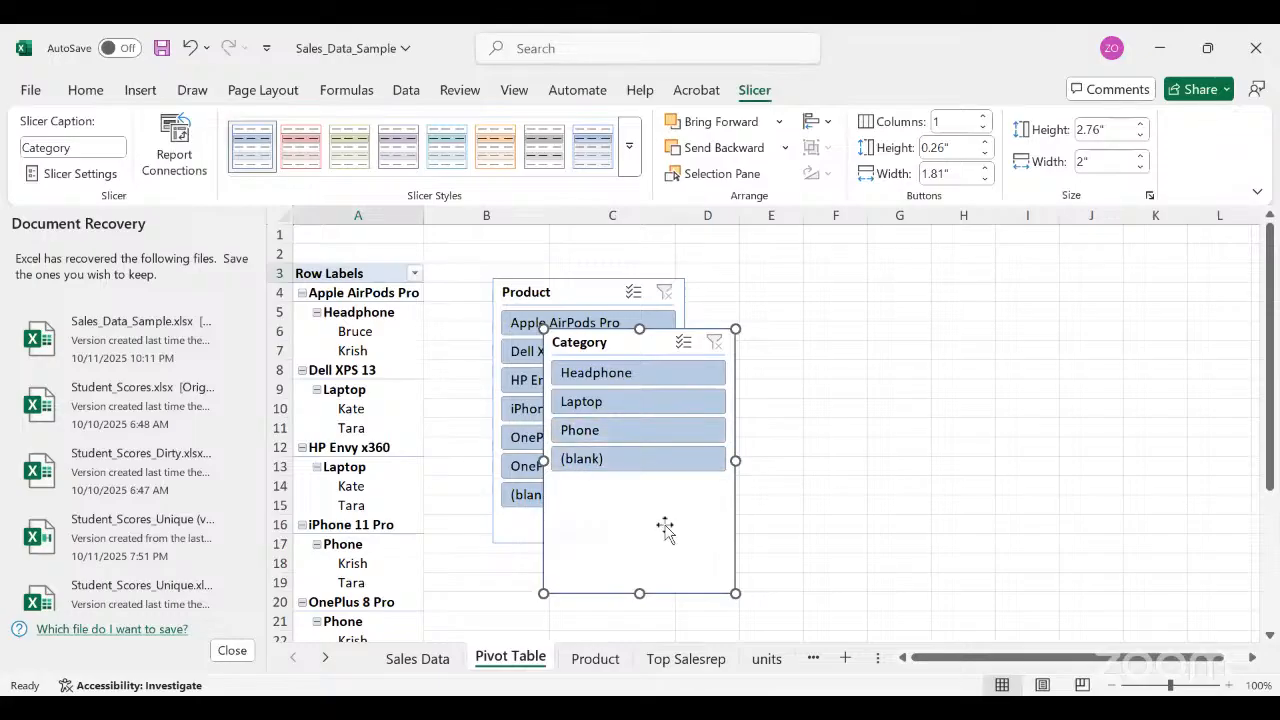
left_click_drag(665, 530, 837, 481)
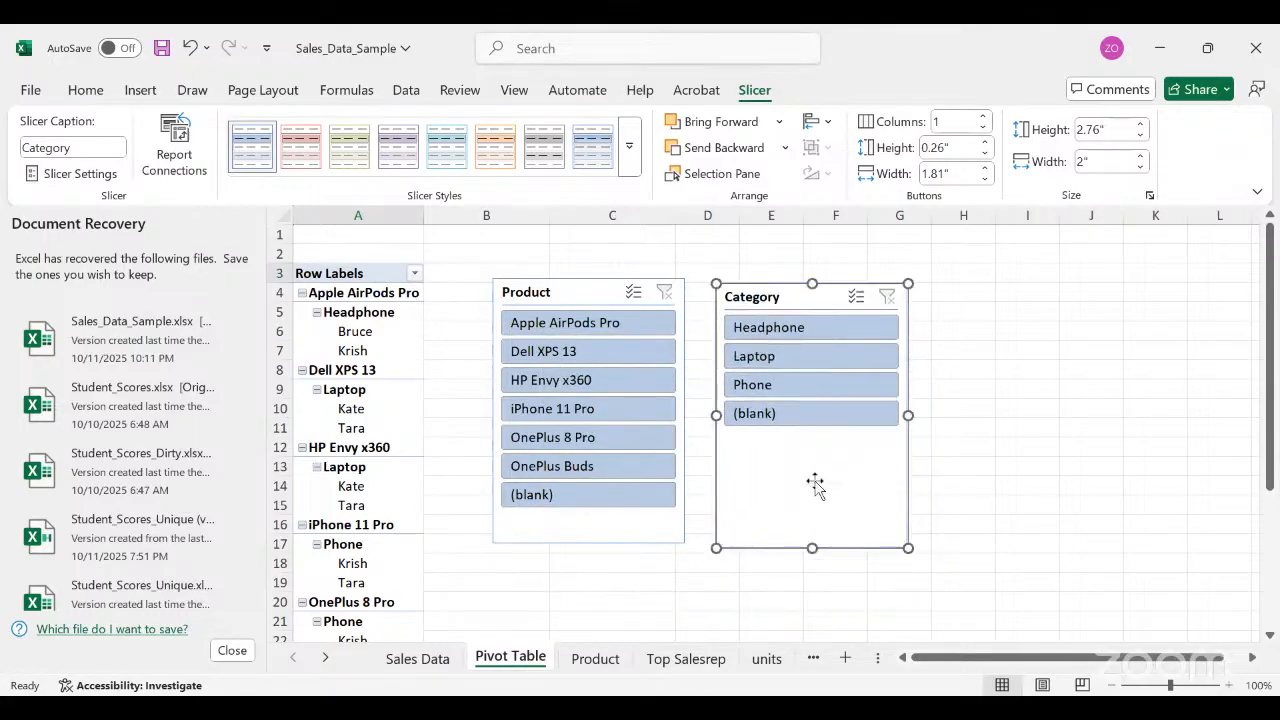
Resize the Product slicer to about 2.57" high and 1.92" wide so it fits its items closely.
left_click(641, 539)
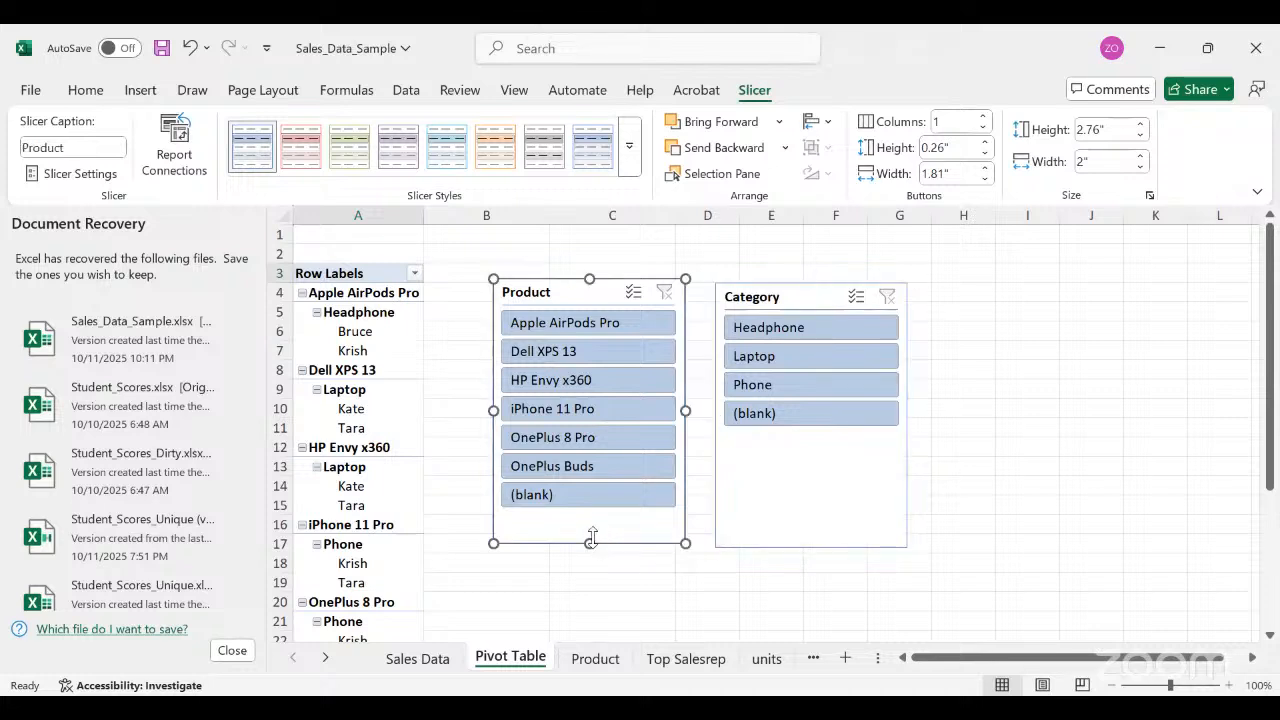
left_click_drag(589, 542, 589, 524)
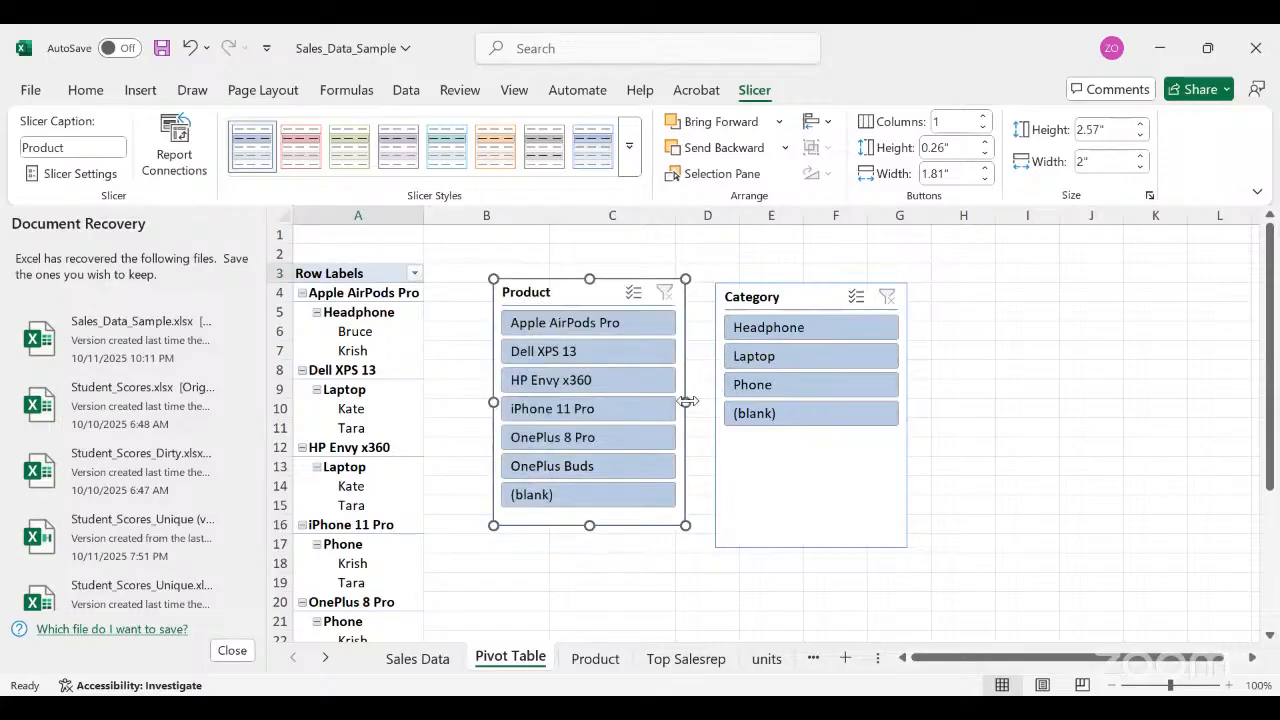
left_click_drag(686, 402, 680, 403)
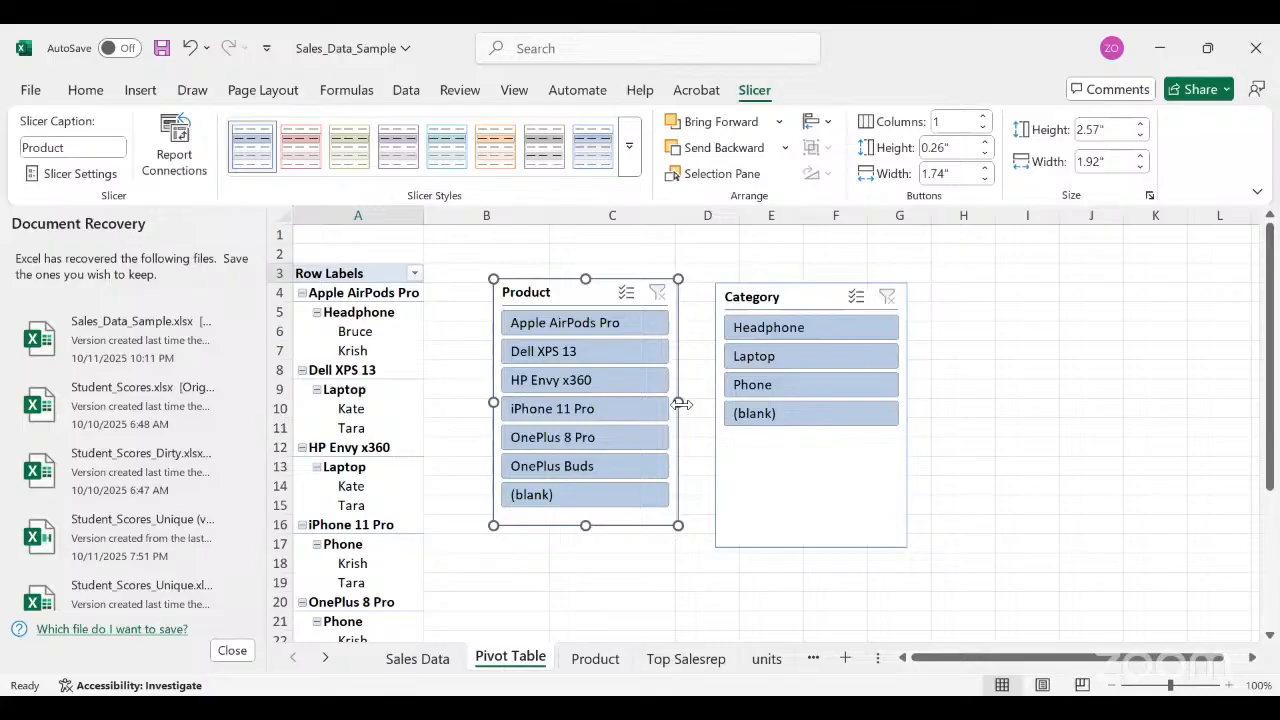
Shorten the Category slicer from below so that its frame ends just under the (blank) item.
left_click(792, 484)
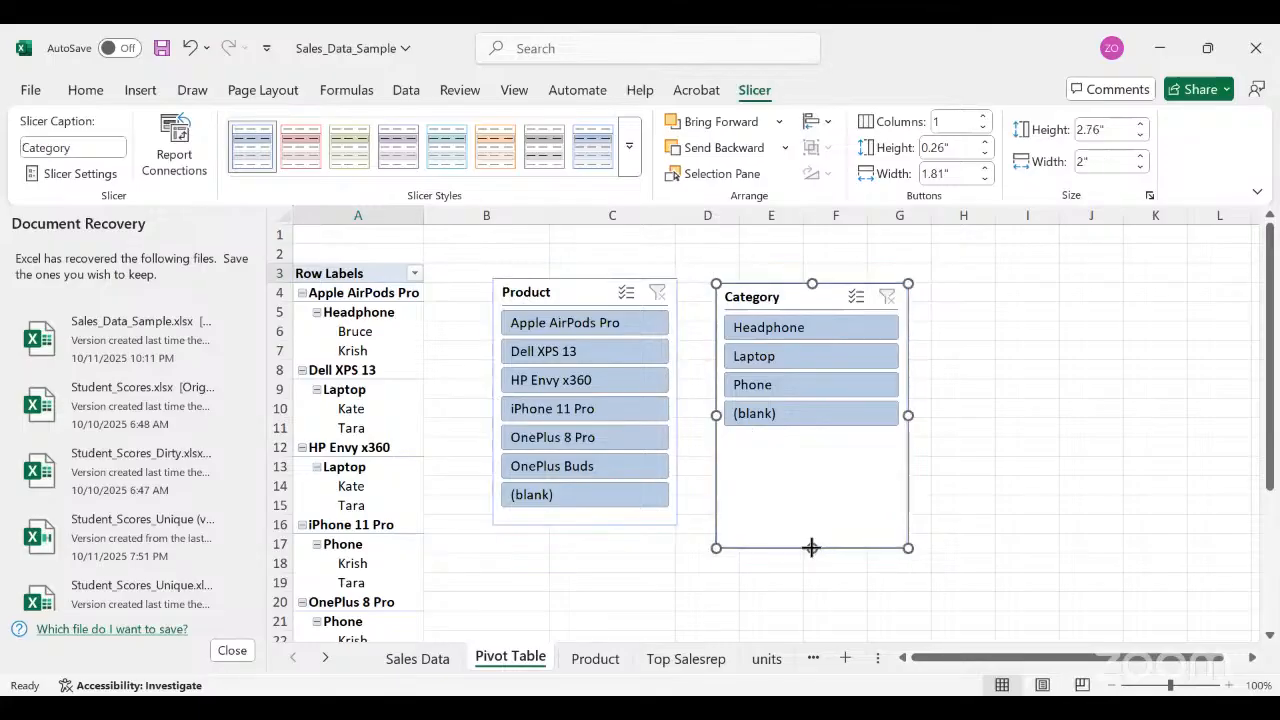
left_click_drag(812, 548, 782, 467)
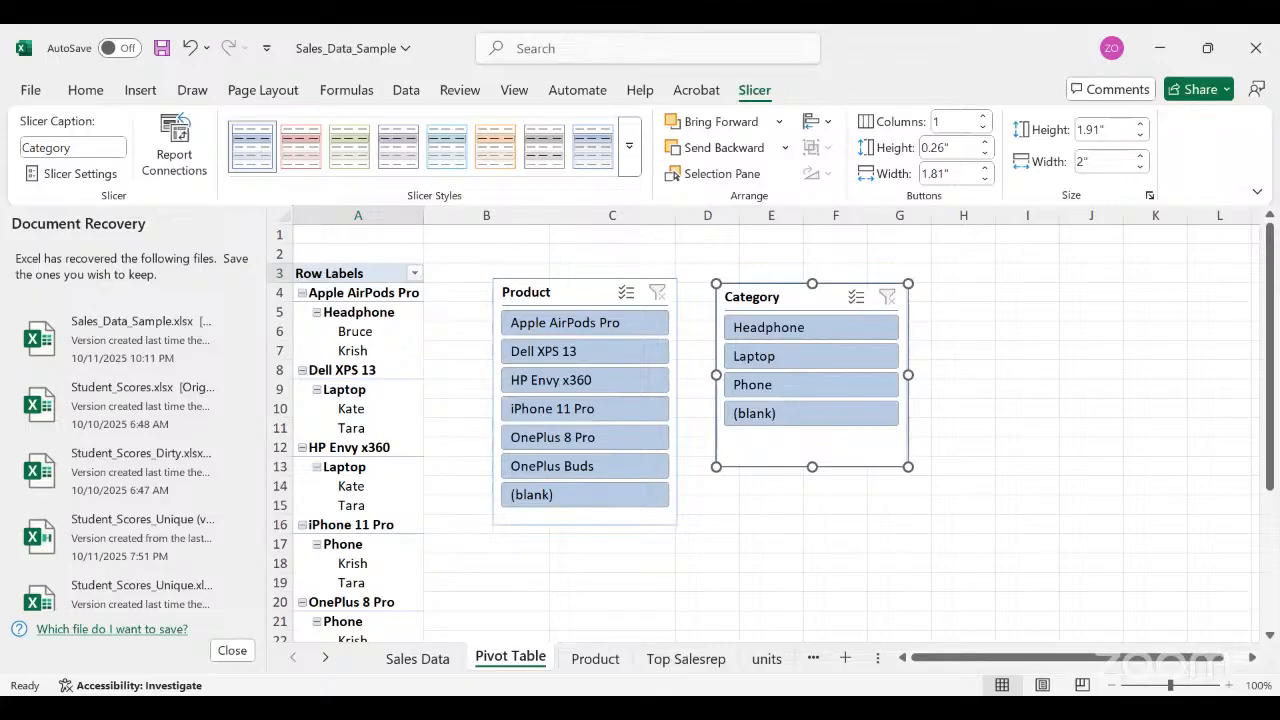
left_click(861, 452)
mouse_move(811, 476)
left_mouse_down()
mouse_move(817, 486)
mouse_move(820, 456)
left_mouse_up()
left_click(1011, 430)
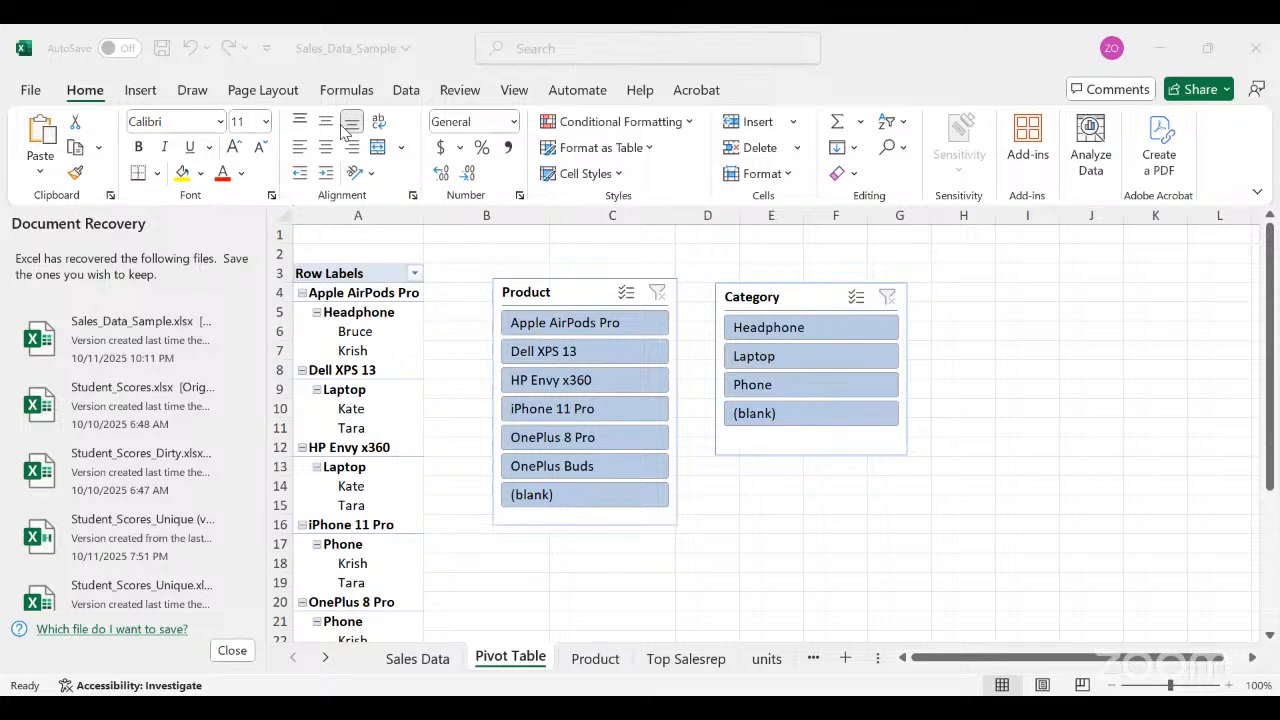
left_click(141, 99)
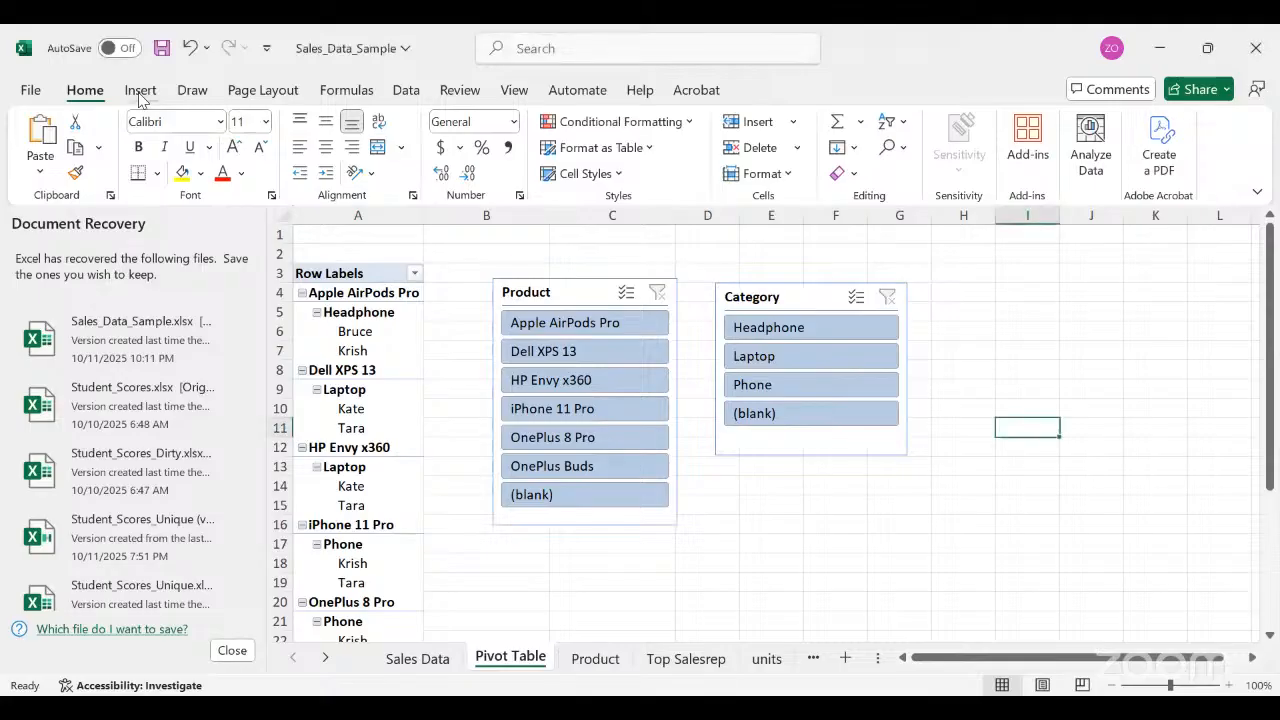
left_click(141, 99)
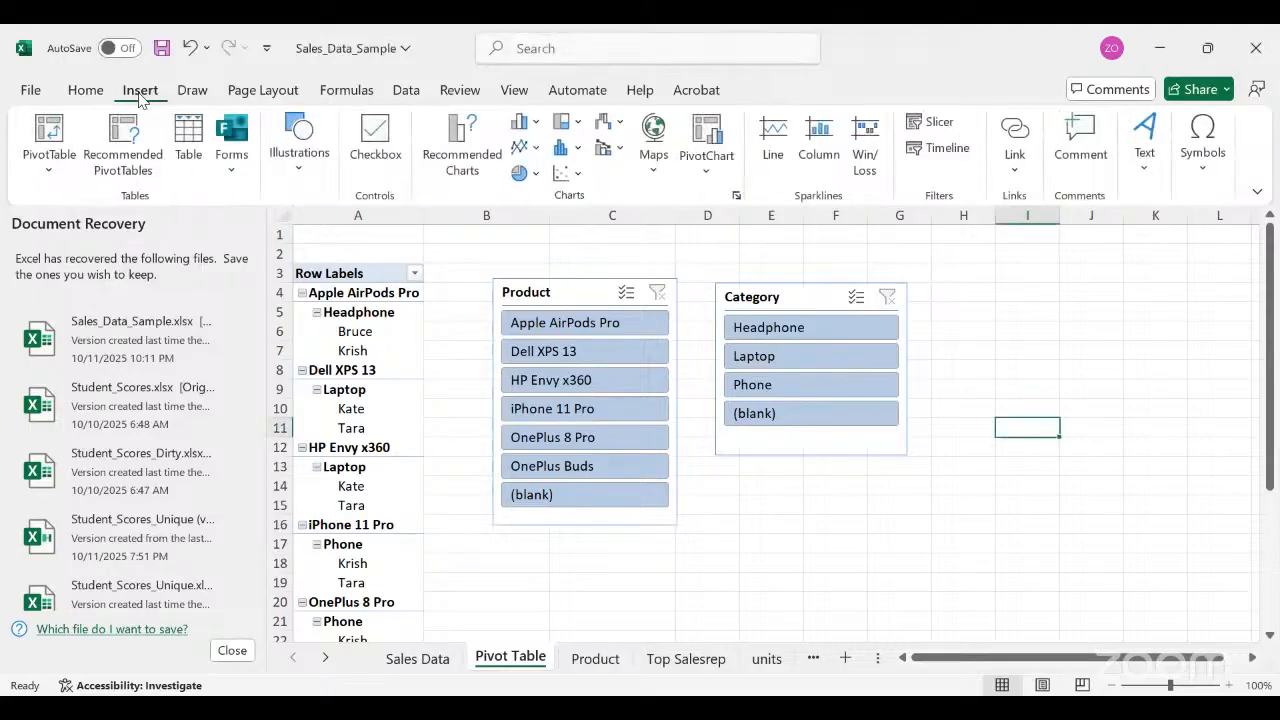
left_click(944, 126)
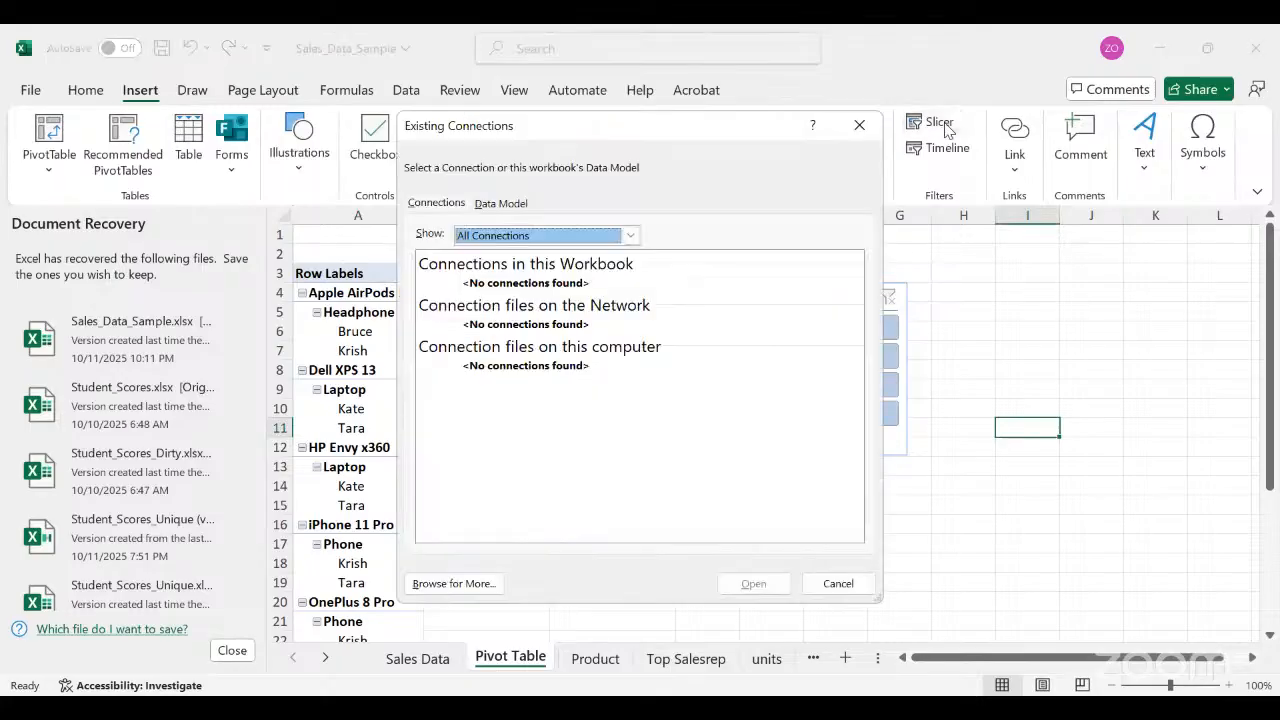
left_click(869, 127)
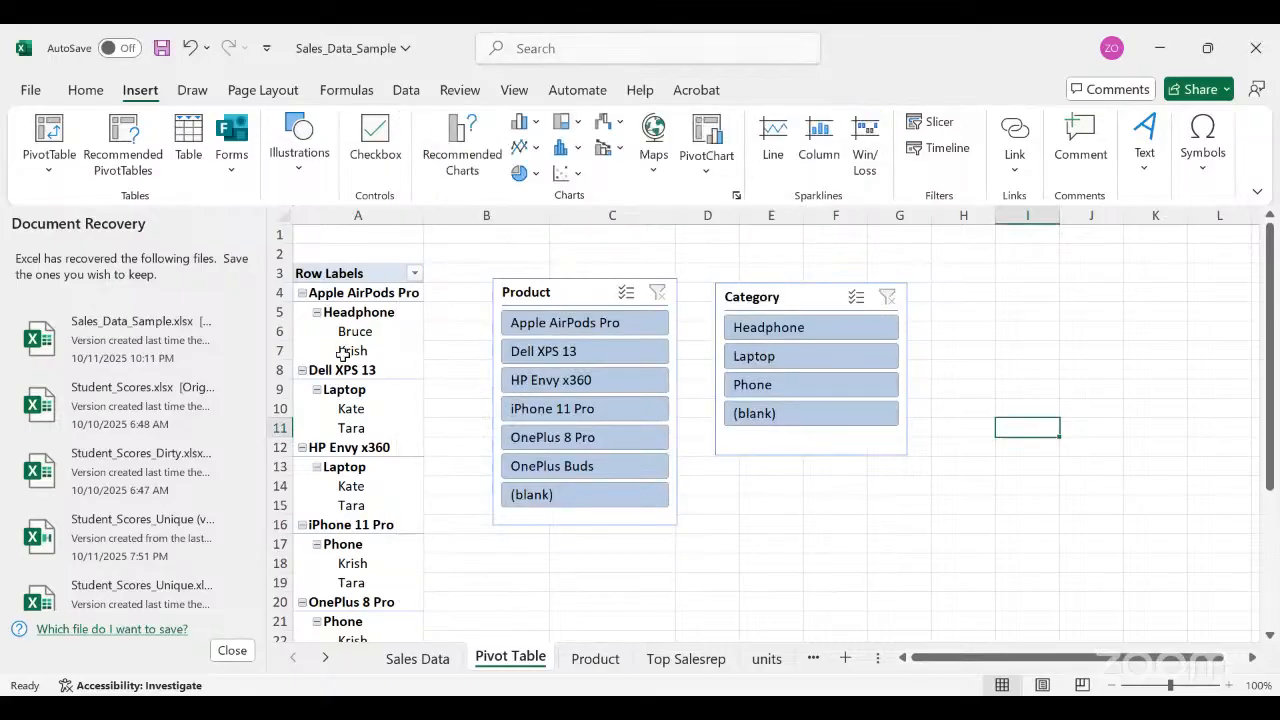
left_click(342, 352)
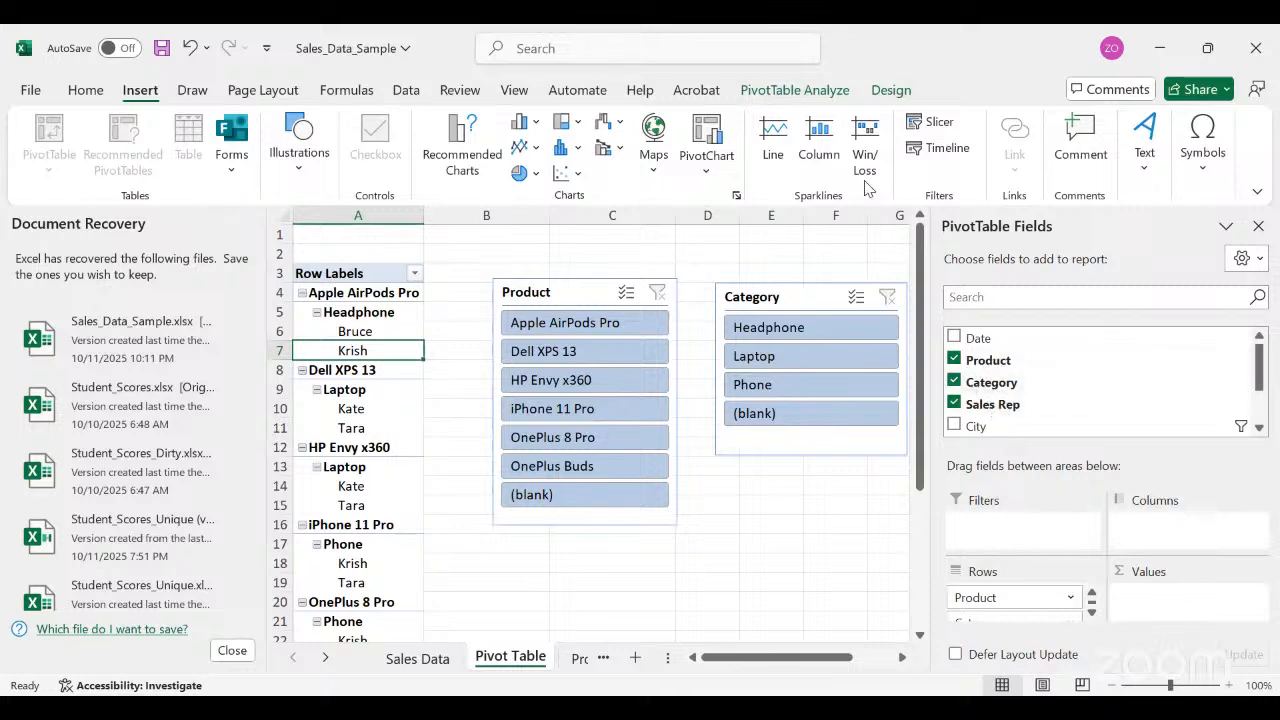
left_click(928, 128)
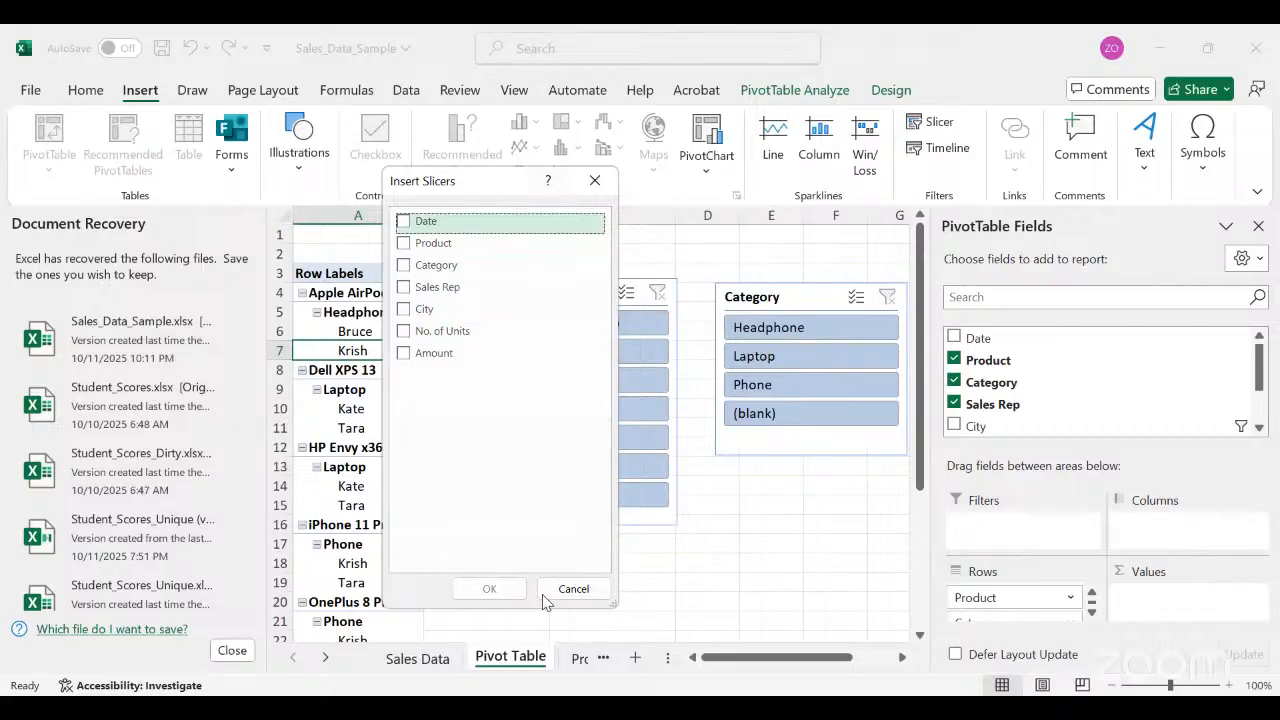
left_click(573, 588)
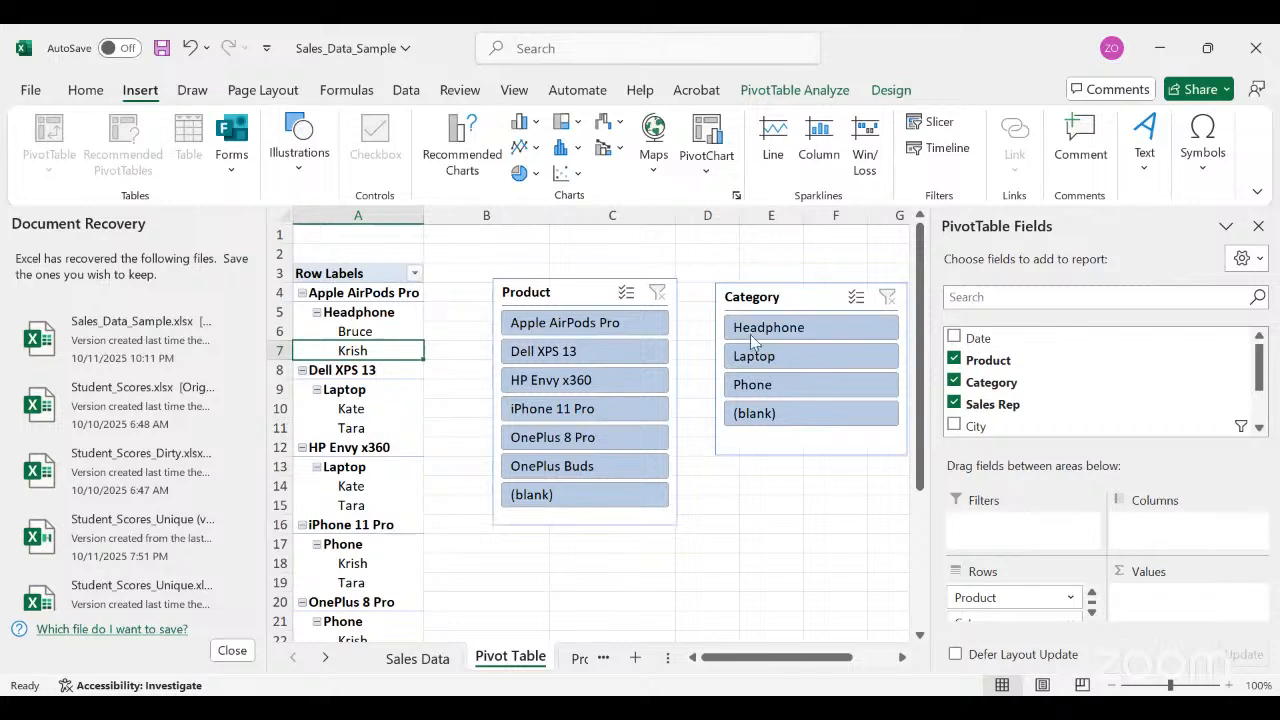
Copy the Product slicer on the Pivot Table sheet and switch to the Dashboard sheet.
left_click(654, 518)
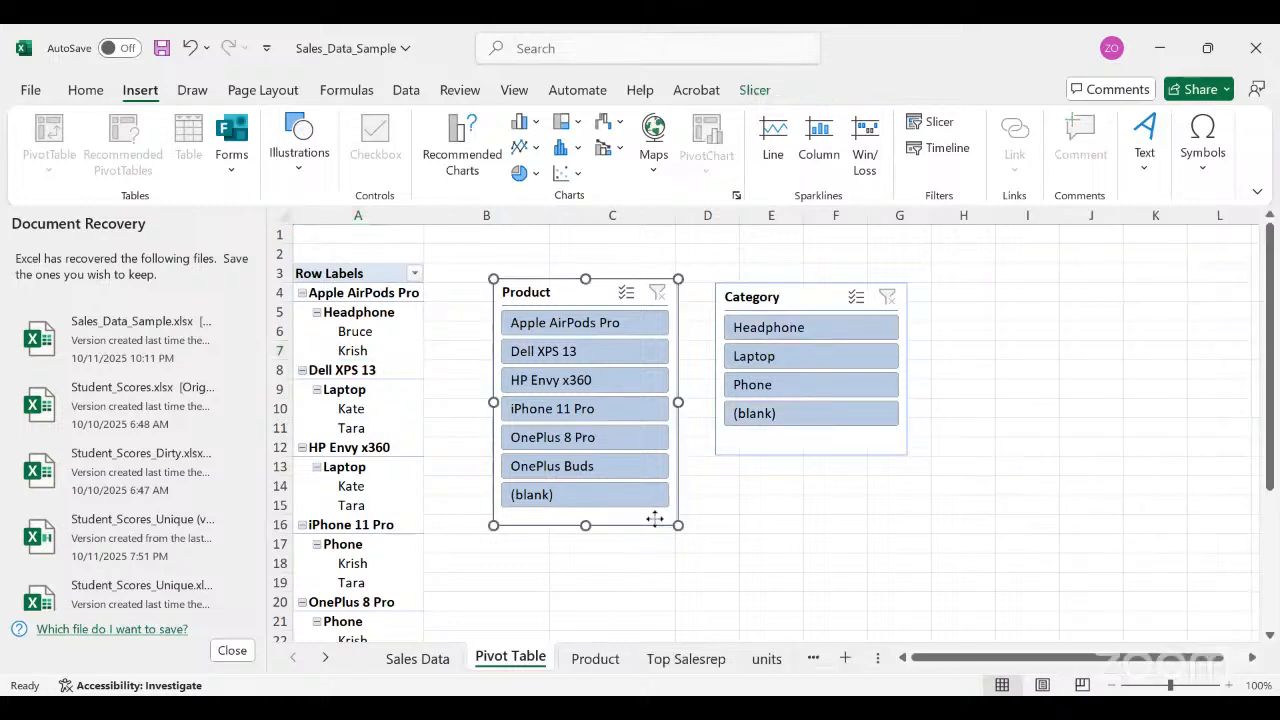
right_click(654, 518)
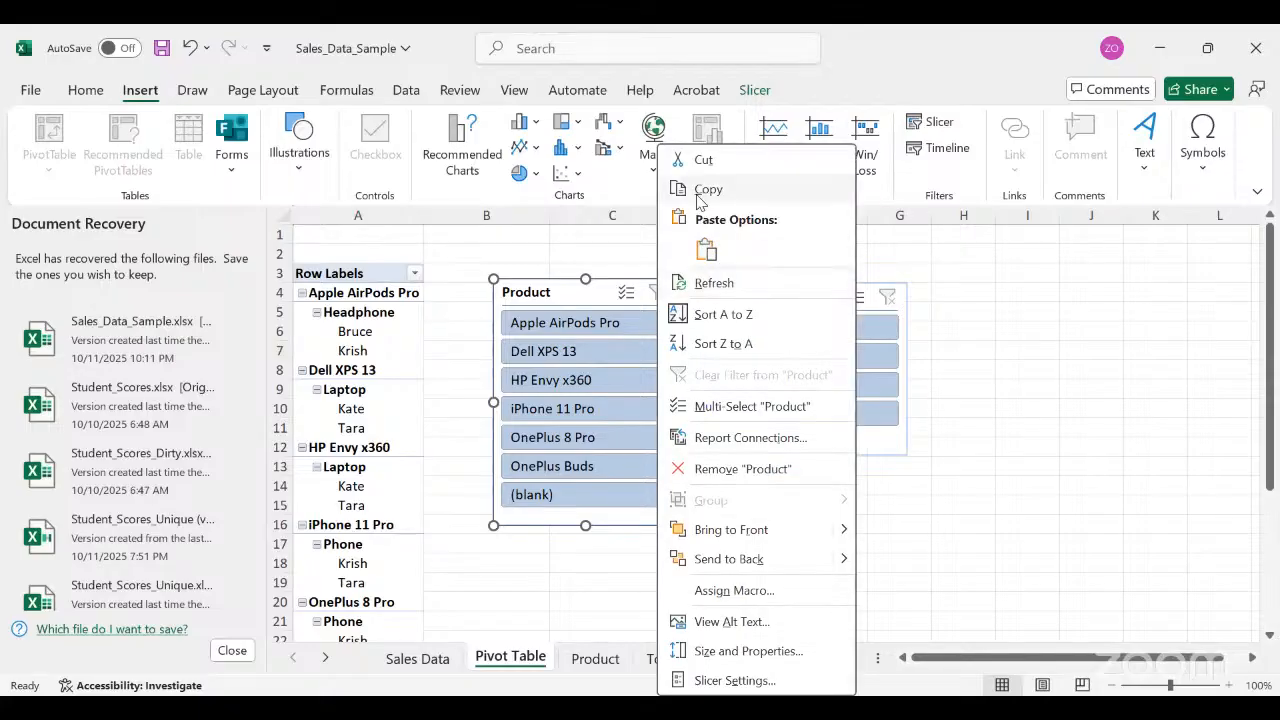
left_click(708, 189)
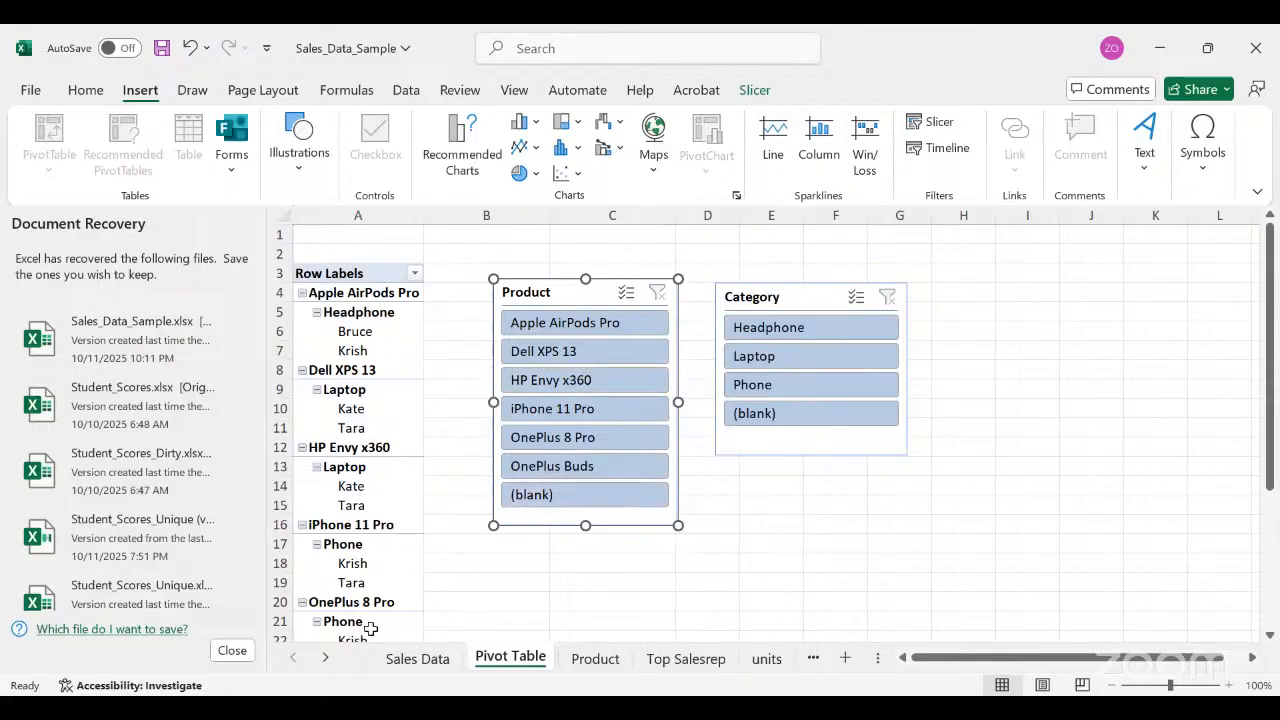
left_click(325, 658)
left_click(325, 658)
double_click(325, 658)
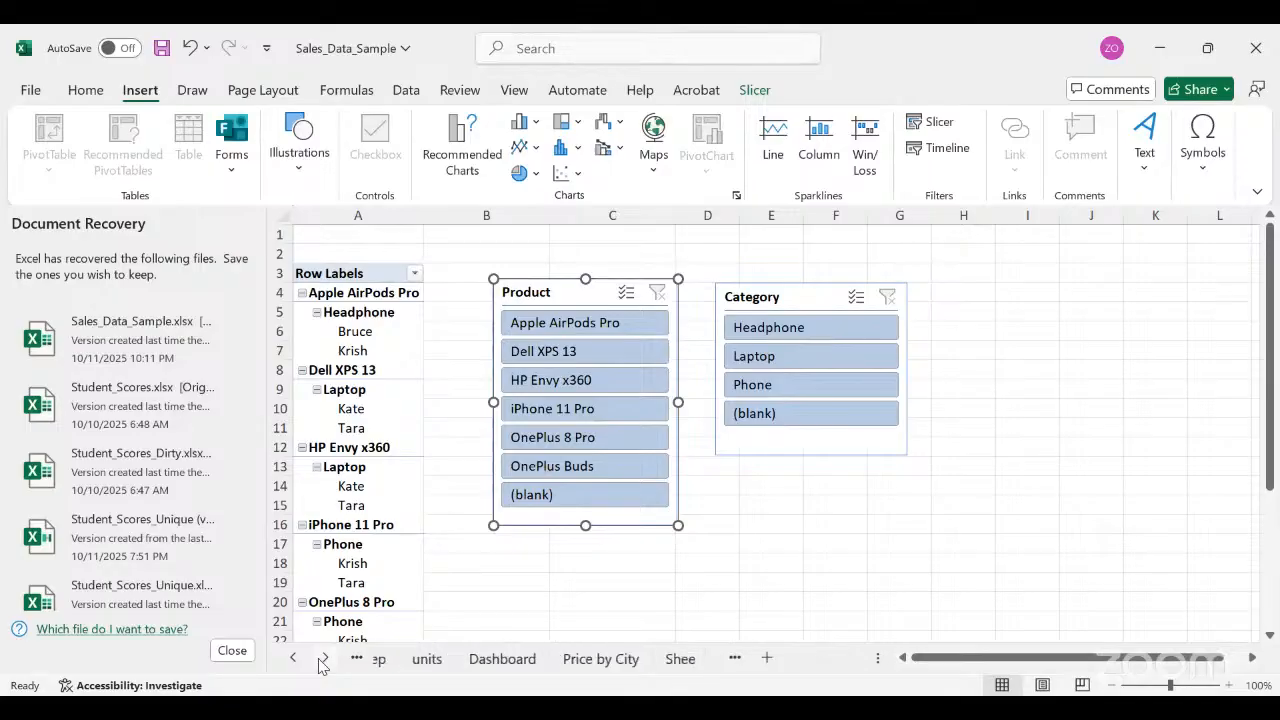
left_click(470, 658)
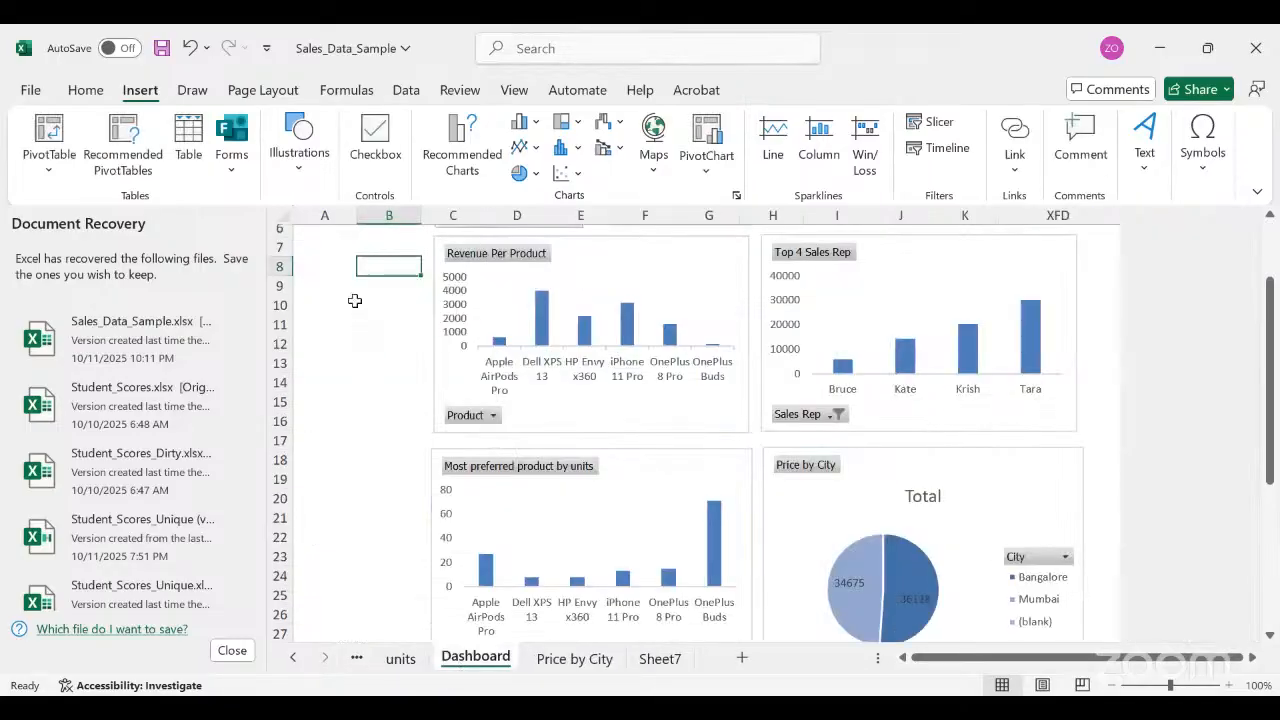
Paste the copied Product slicer on the Dashboard at cell A7, beside the Revenue Per Product chart.
left_click(326, 278)
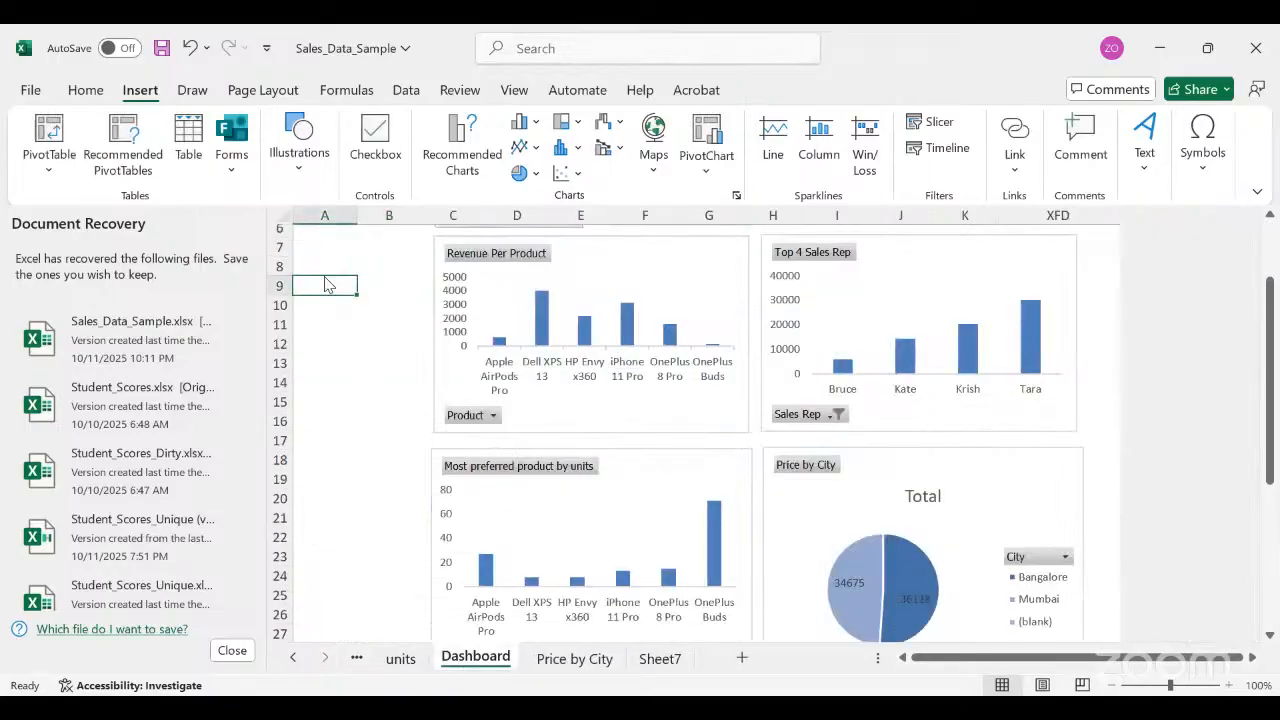
right_click(328, 278)
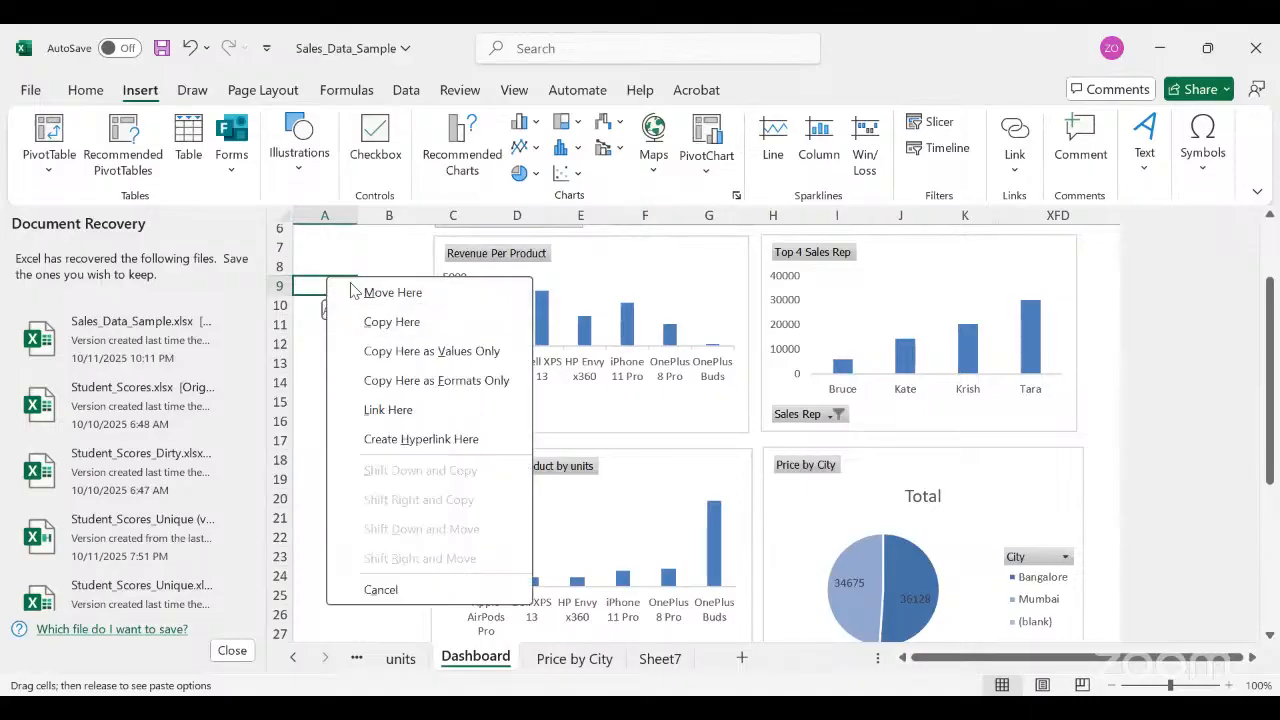
left_click(366, 292)
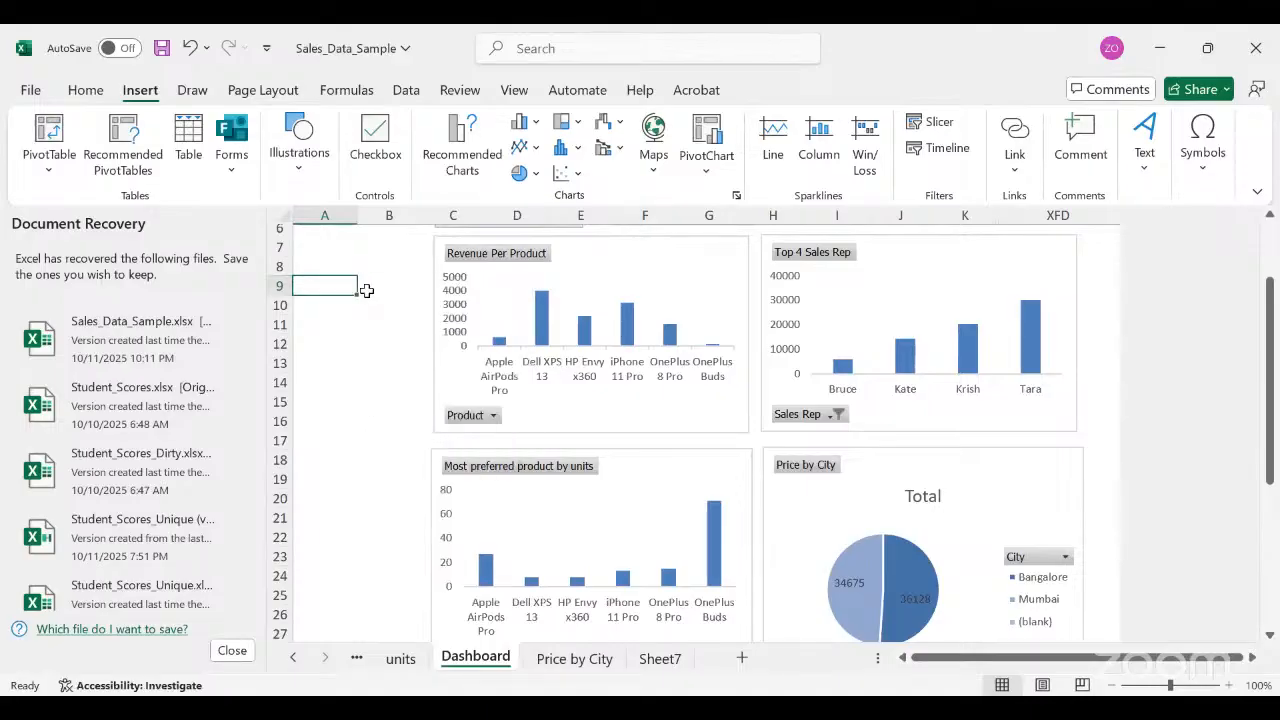
left_click(340, 348)
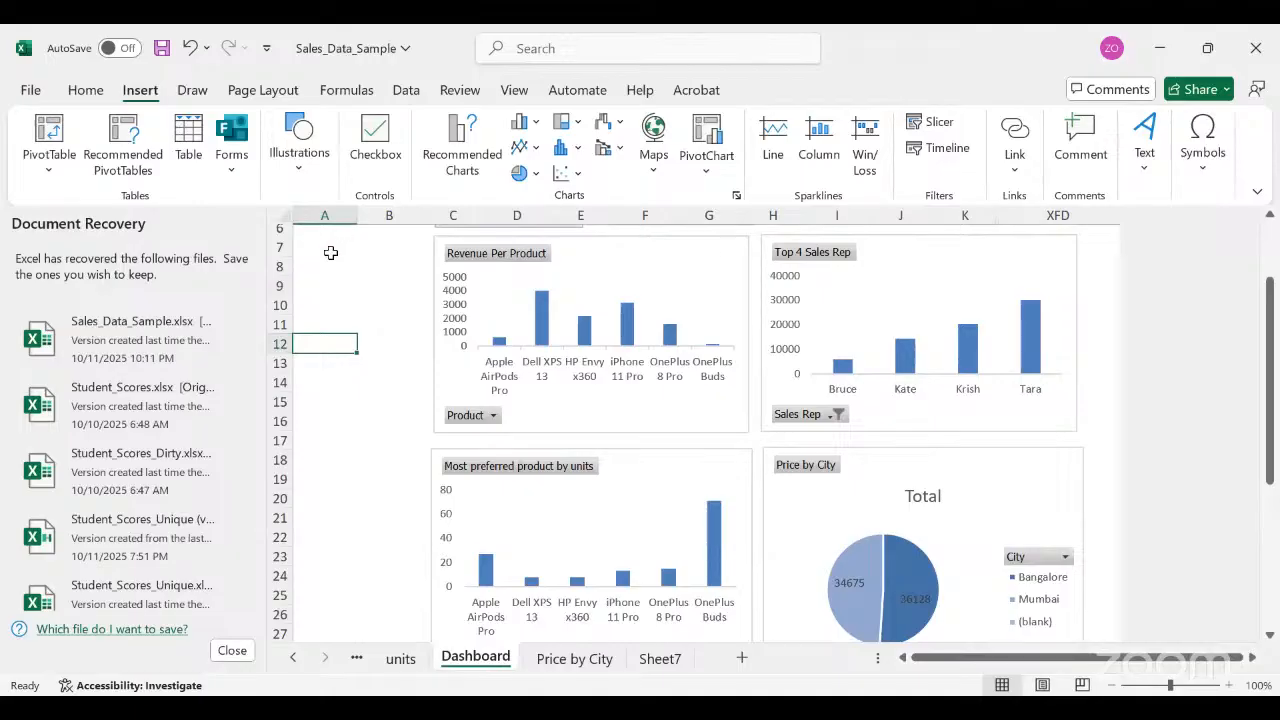
left_click(330, 251)
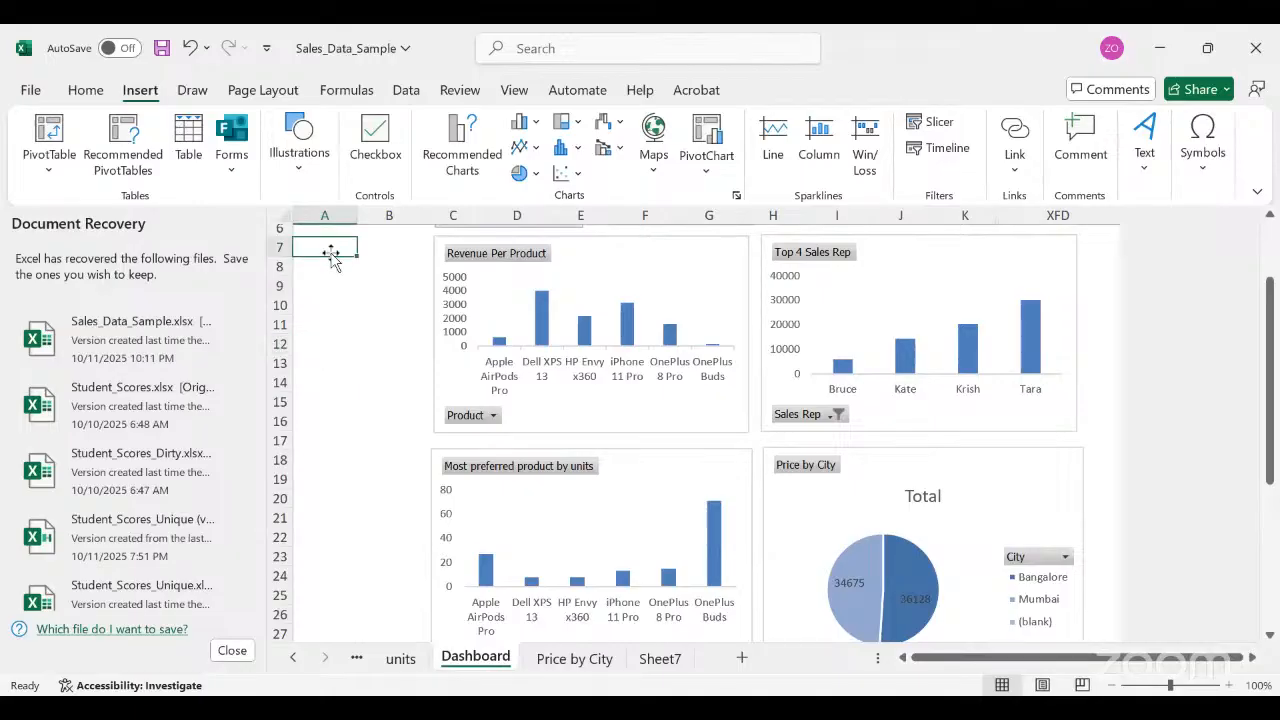
key("ctrl+v")
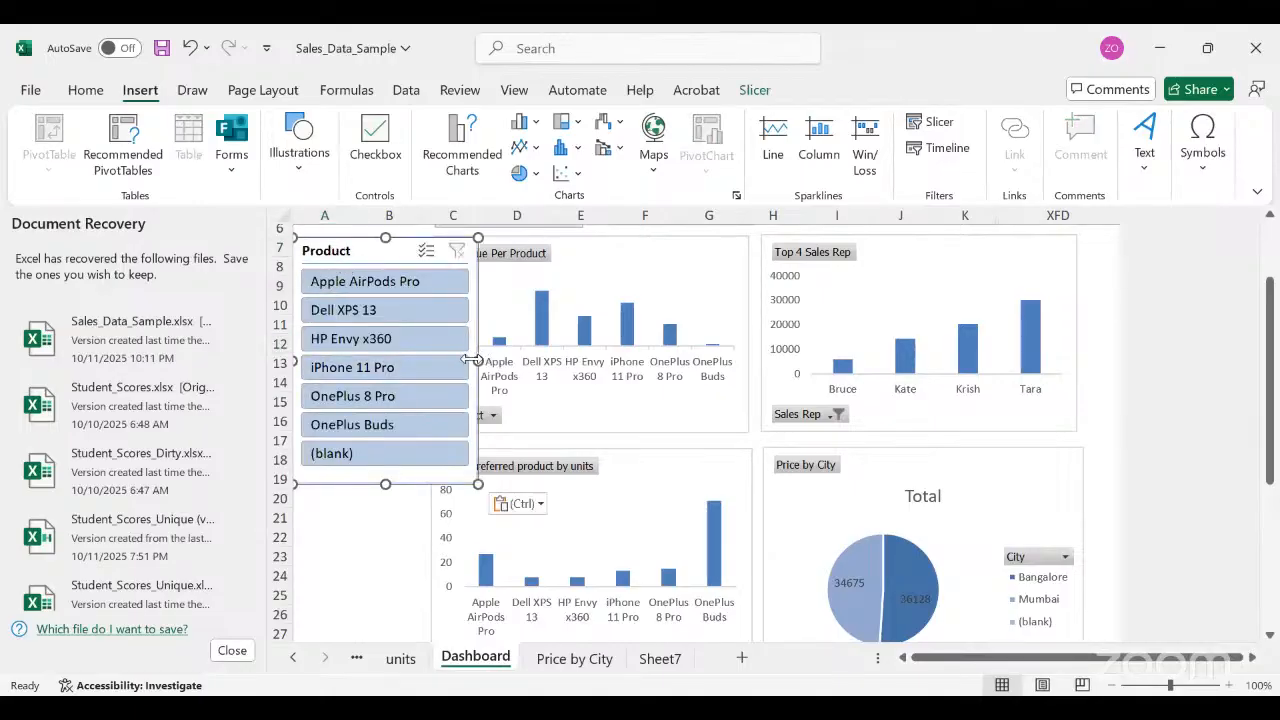
Narrow the Dashboard's Product slicer to stop at the Revenue Per Product chart and shorten it to end just under the (blank) item.
left_click_drag(479, 361, 433, 362)
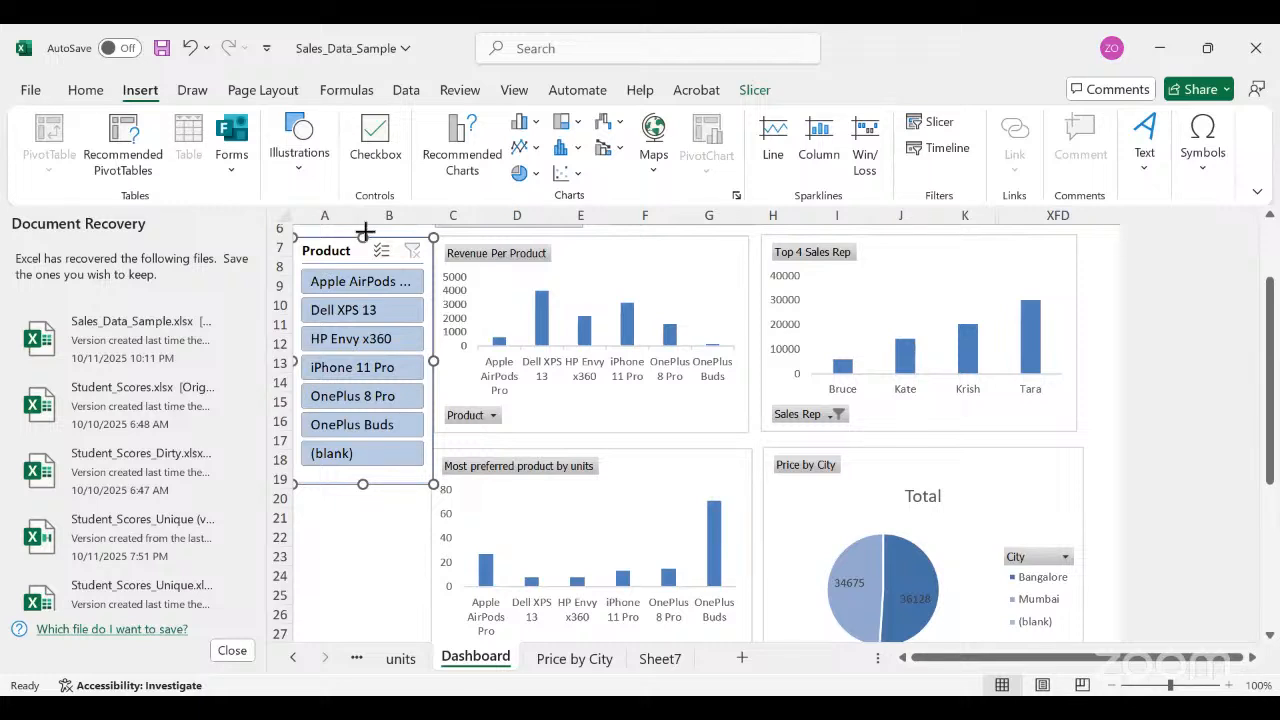
scroll(364, 232, "up", 1)
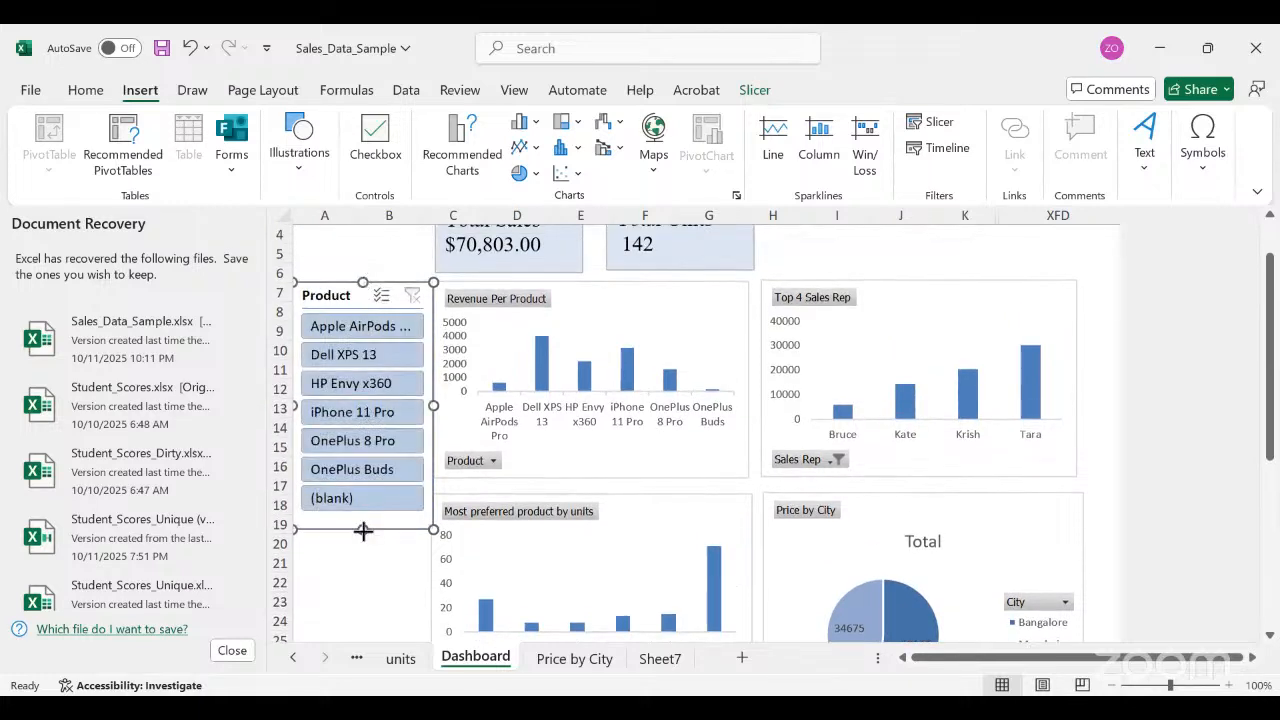
mouse_move(363, 531)
left_mouse_down()
mouse_move(374, 508)
mouse_move(378, 527)
left_mouse_up()
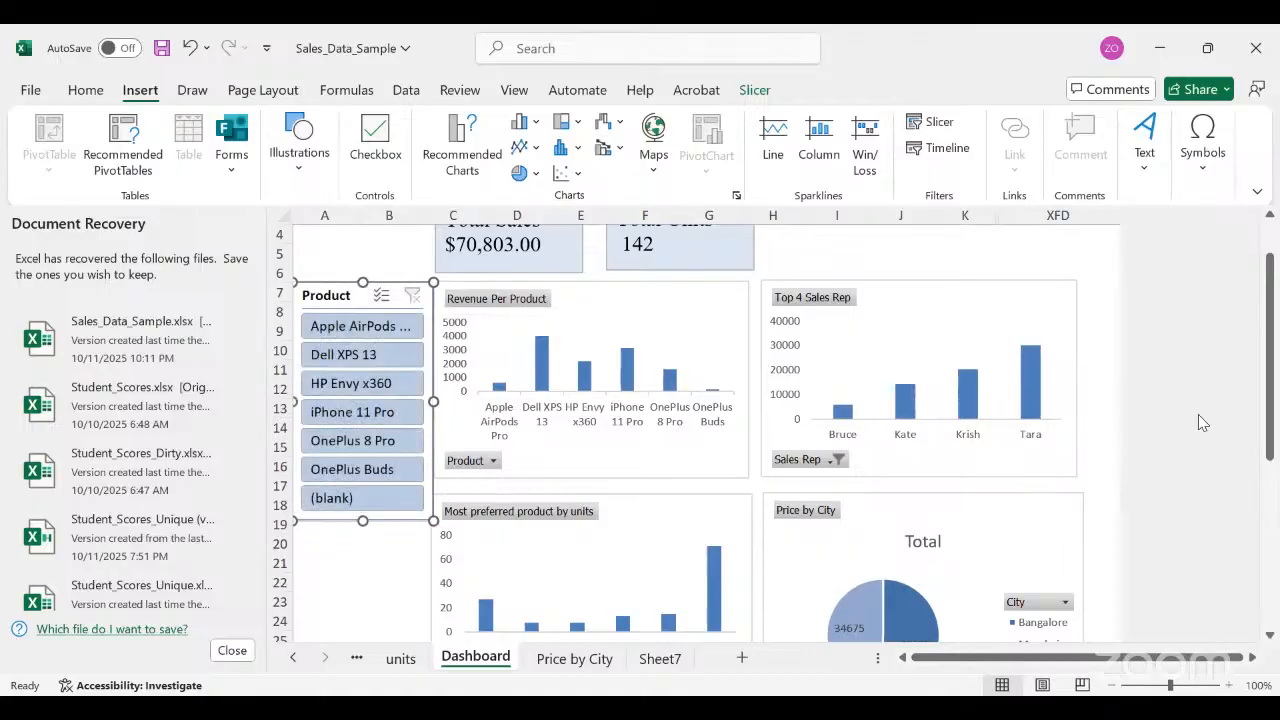
Copy the Category slicer from the Pivot Table sheet and paste it on the Dashboard at cell B23.
left_click(357, 598)
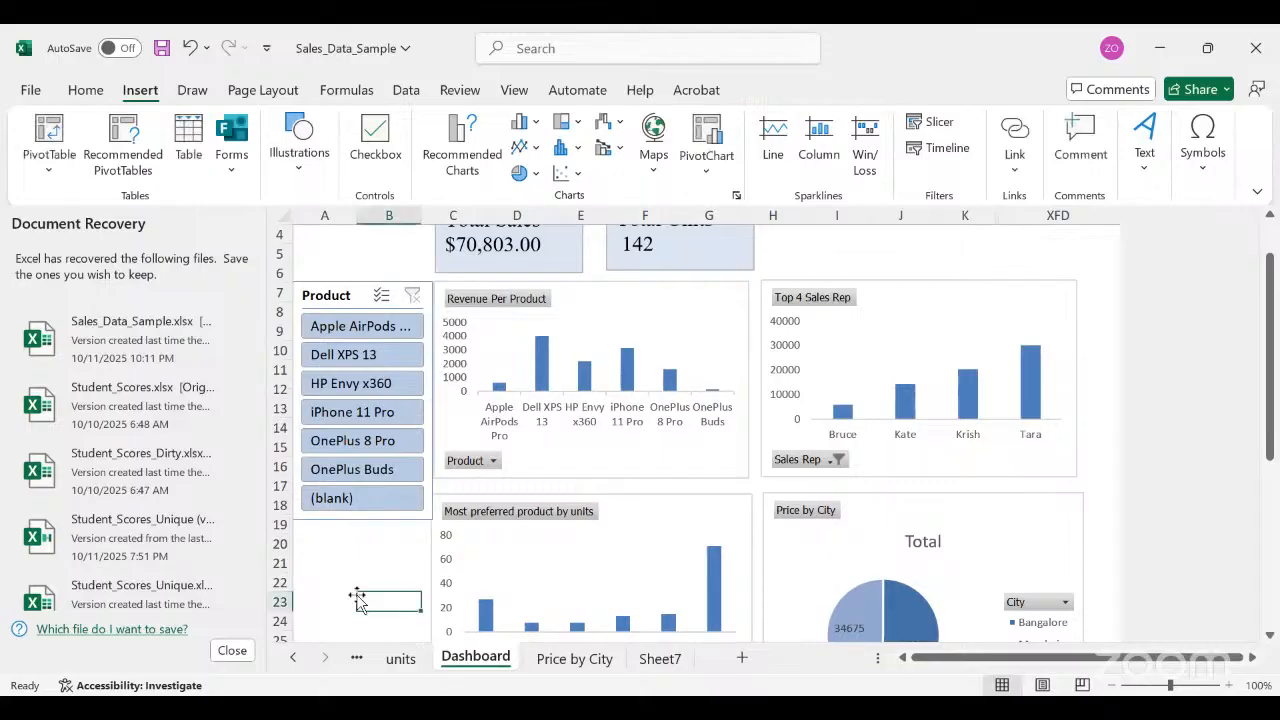
left_click(293, 657)
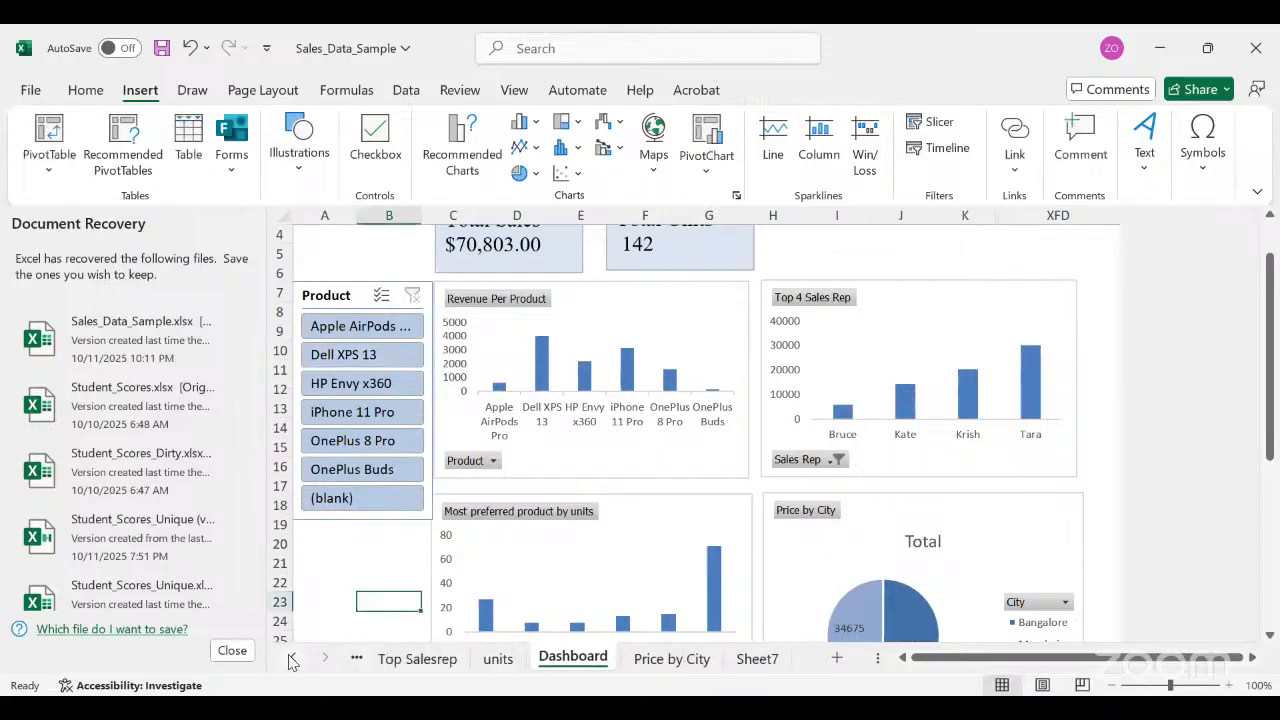
left_click(293, 657)
left_click(293, 657)
left_click(293, 657)
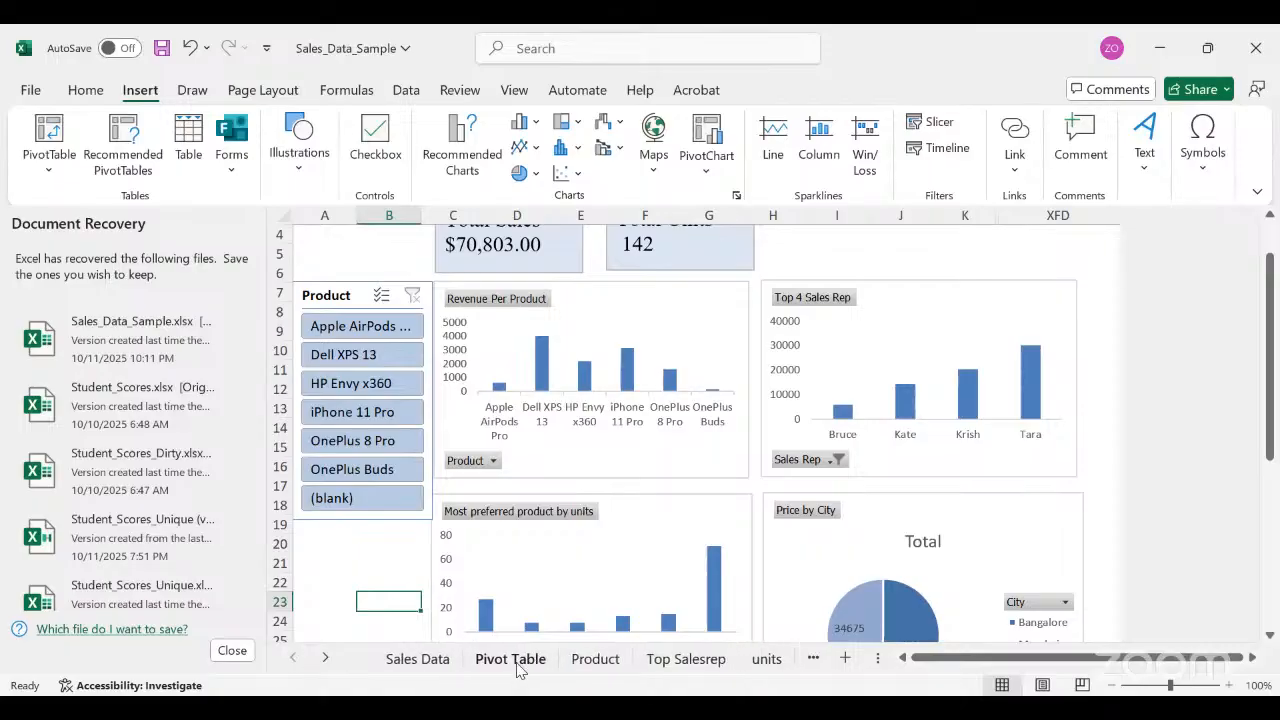
left_click(517, 665)
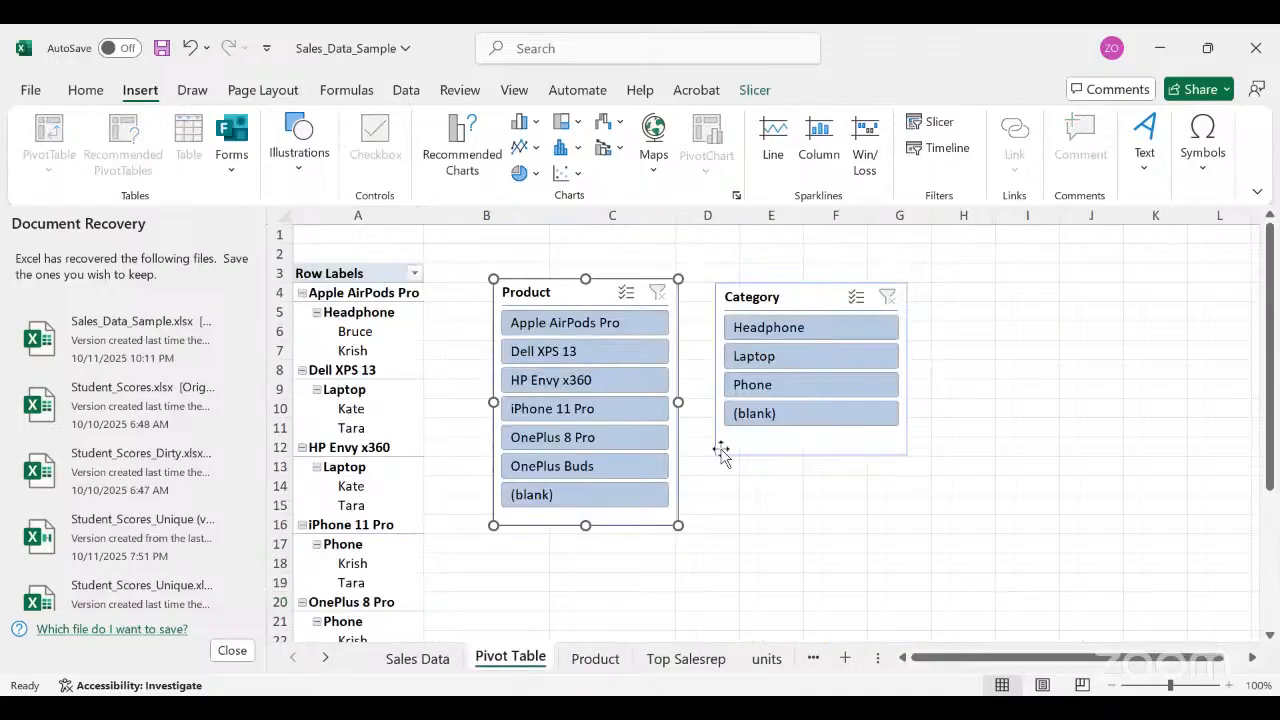
left_click(833, 452)
right_click(834, 450)
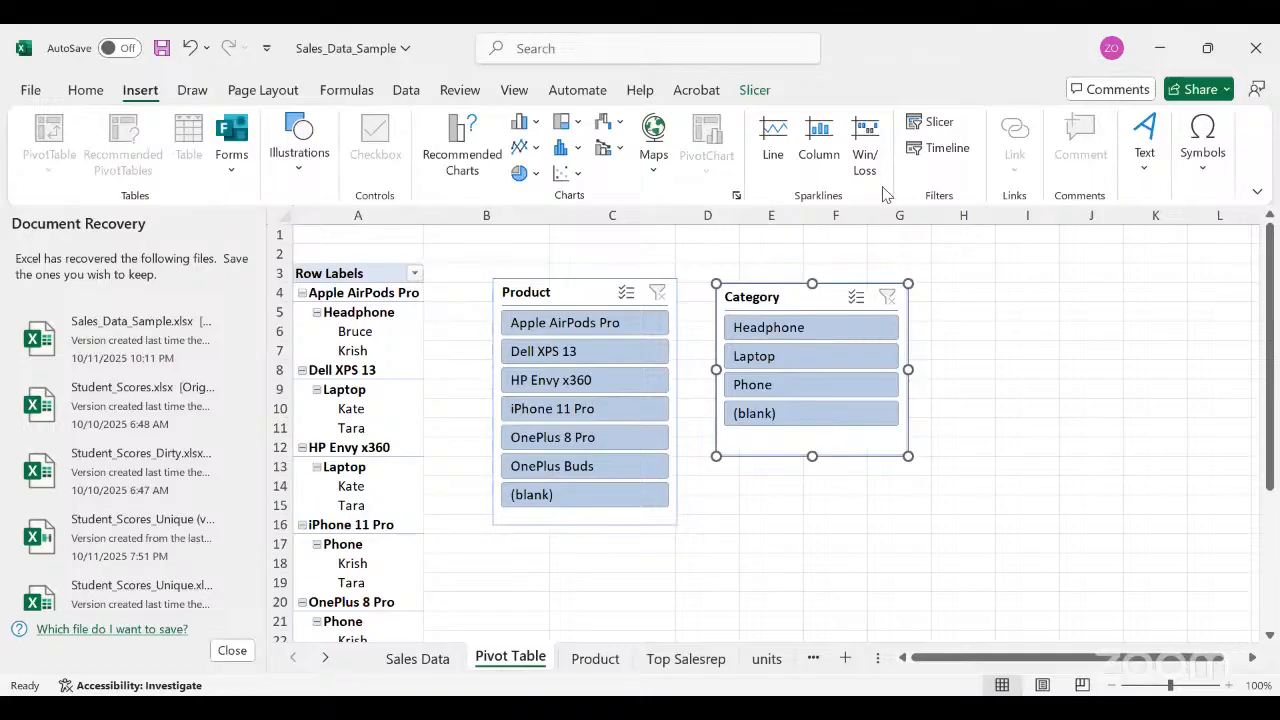
left_click(883, 192)
left_click(330, 656)
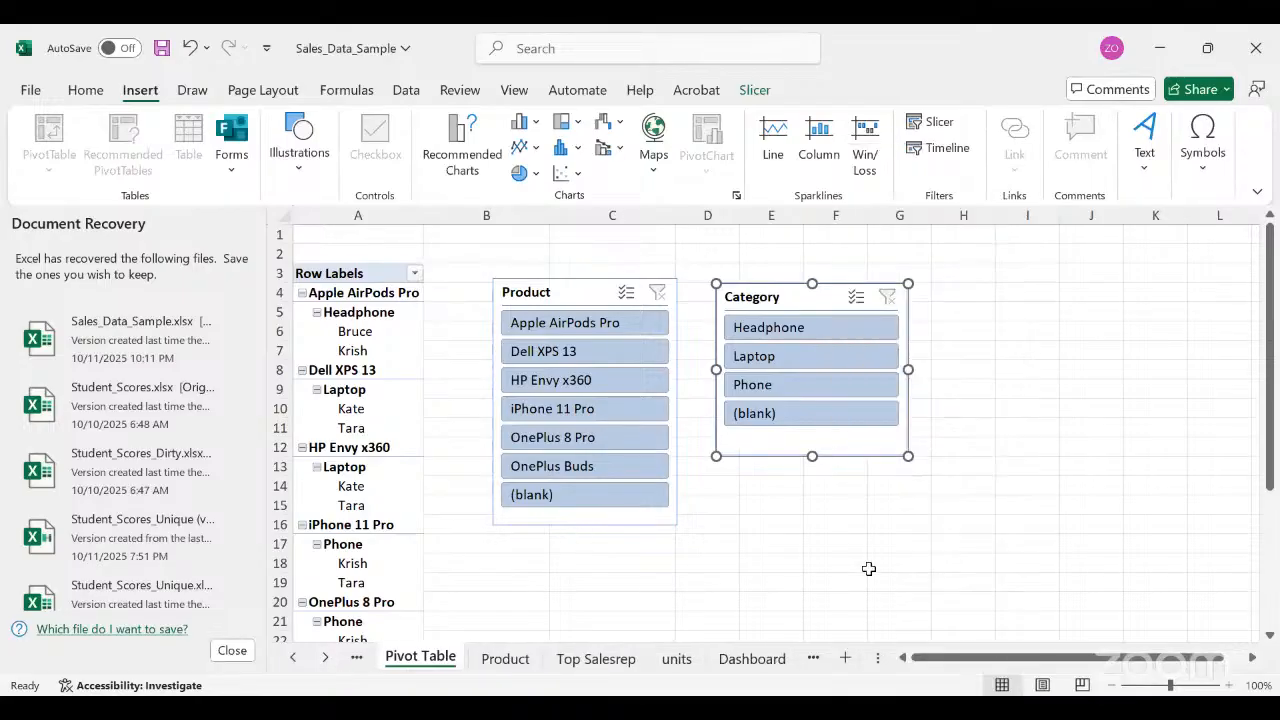
left_click(752, 658)
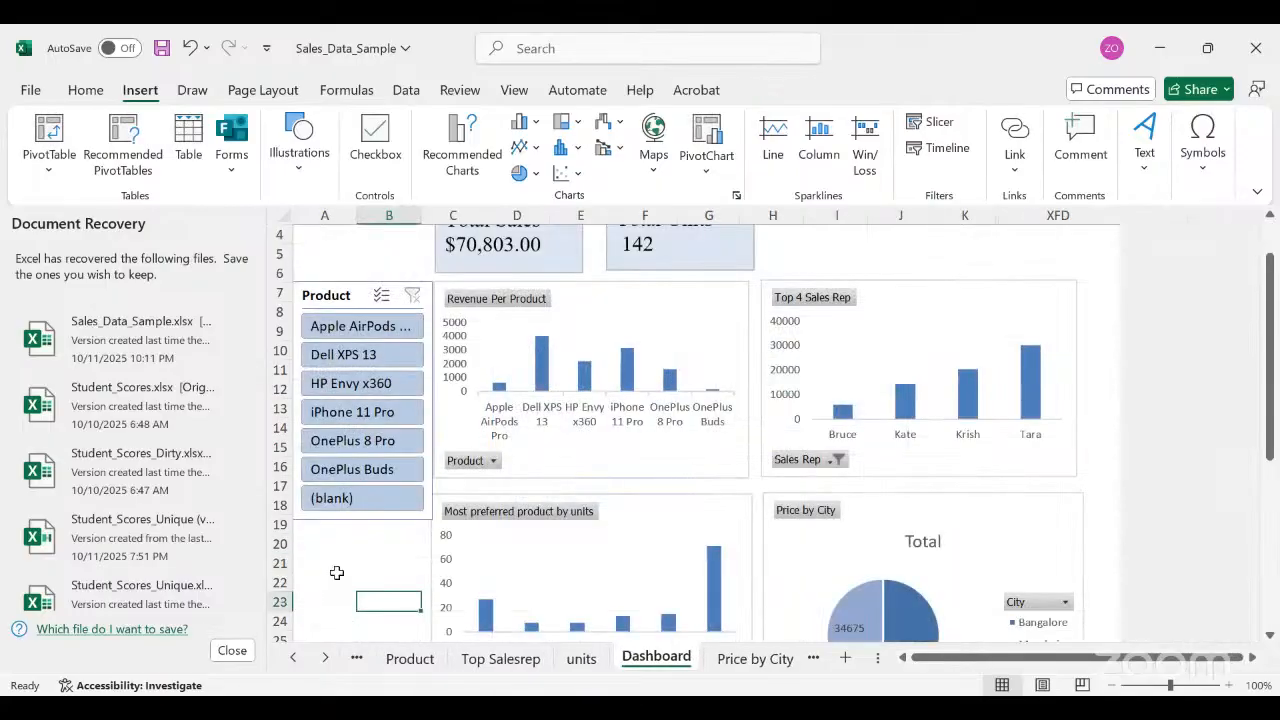
key("ctrl+v")
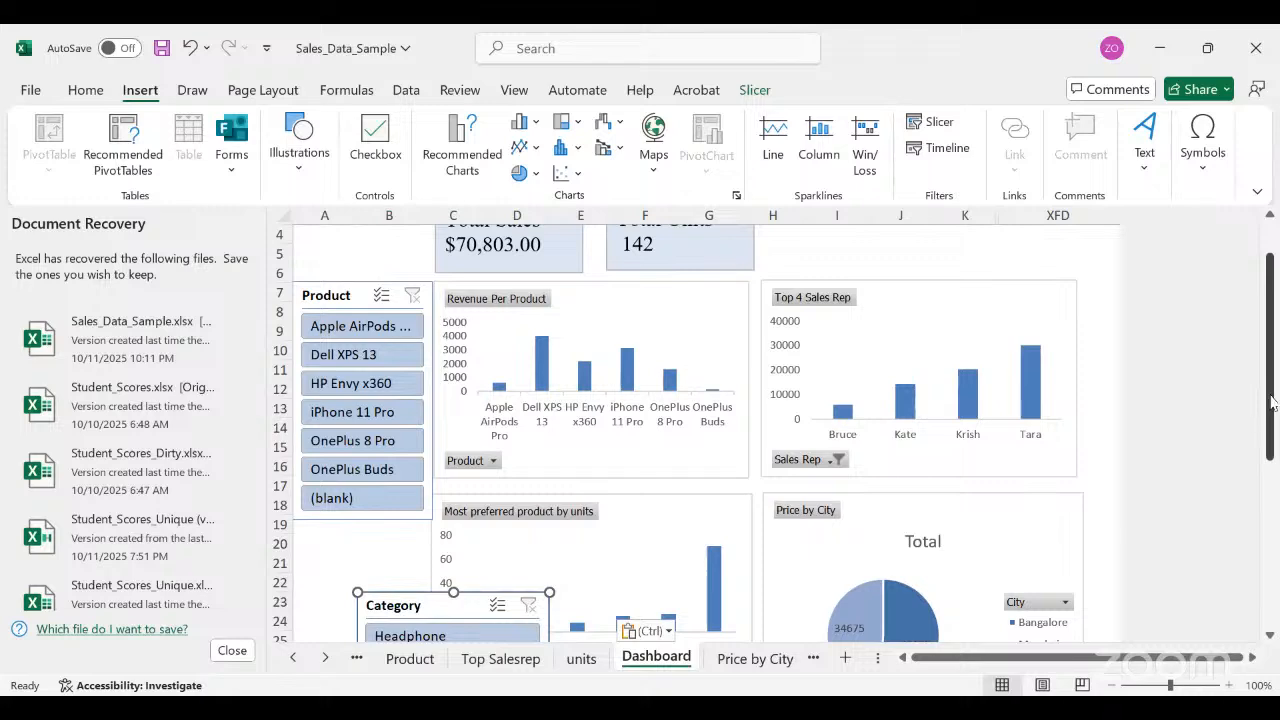
Place the Category slicer directly beneath the Product slicer, match its width and extend it down to the bottom edge of the adjacent units chart.
left_click_drag(1271, 400, 1271, 480)
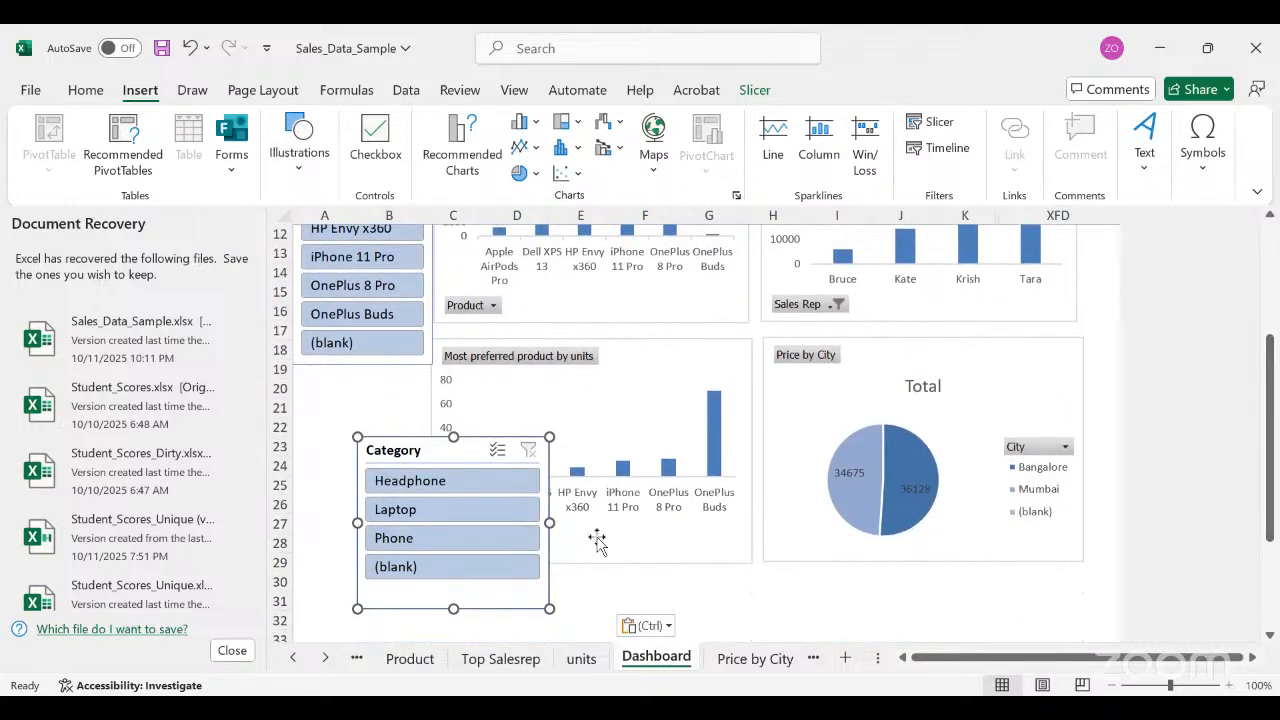
left_click_drag(550, 523, 485, 522)
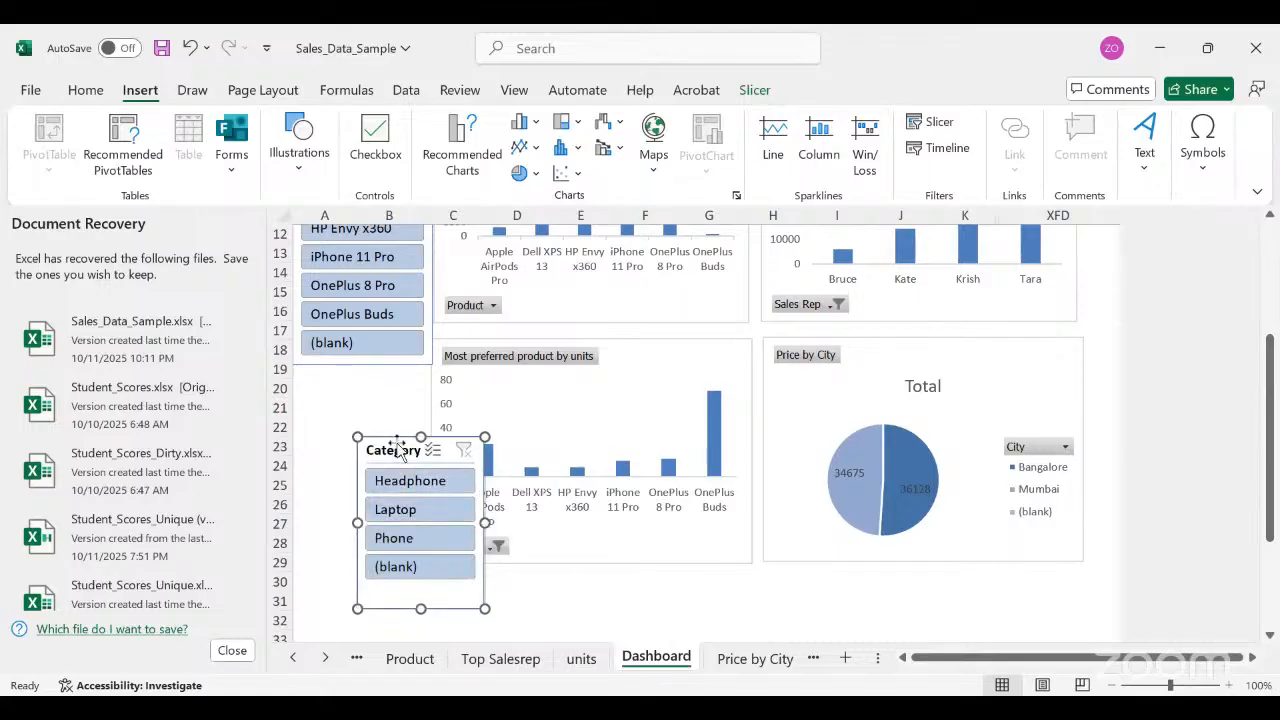
left_click_drag(400, 447, 328, 378)
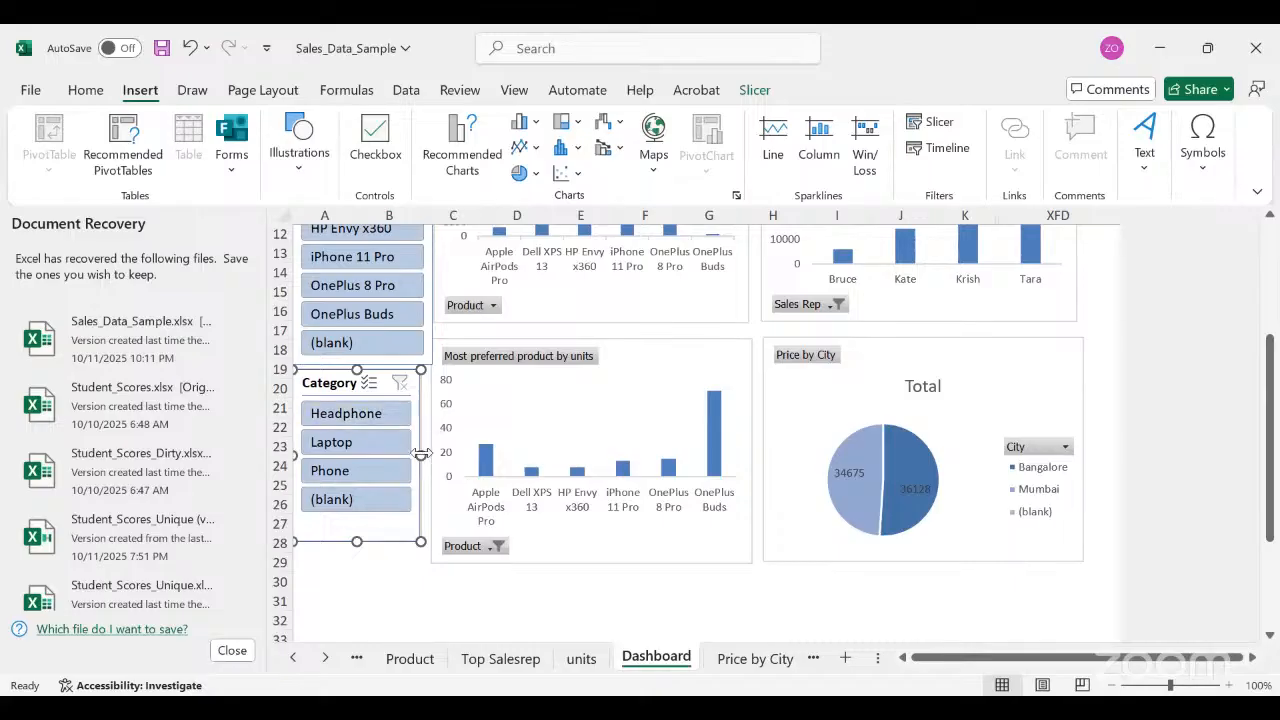
left_click_drag(421, 455, 431, 455)
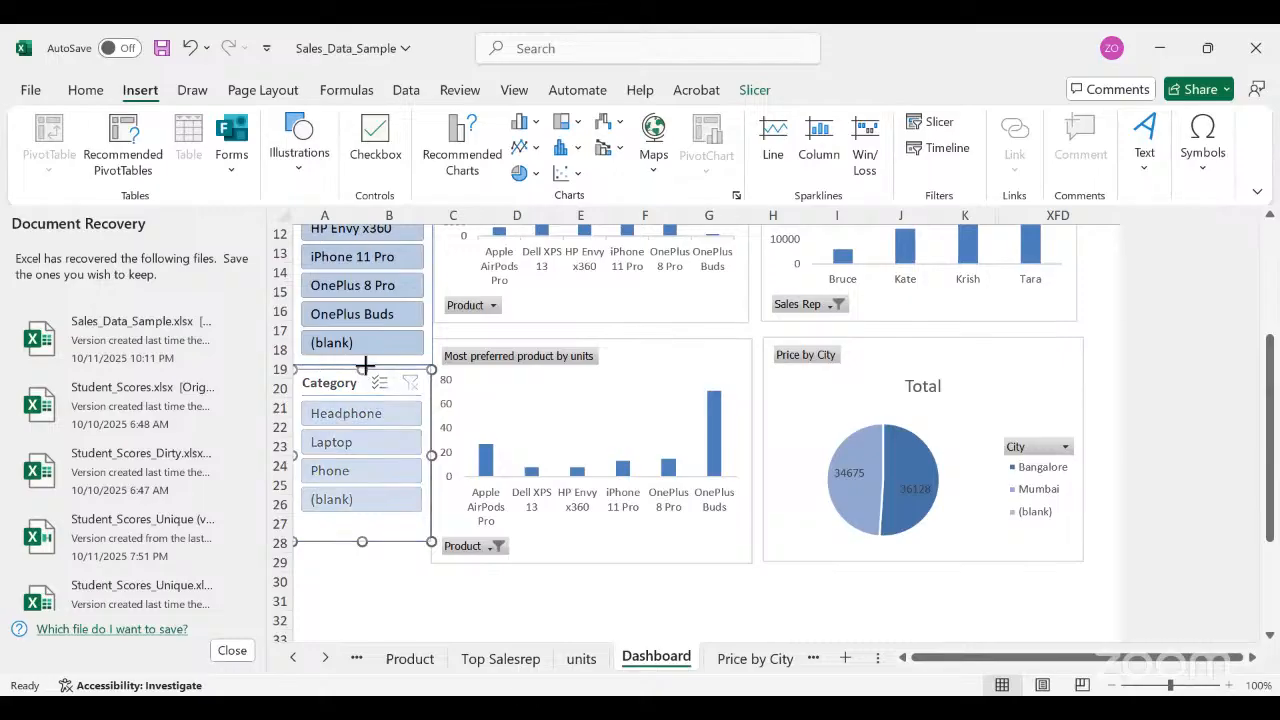
left_click_drag(364, 369, 364, 366)
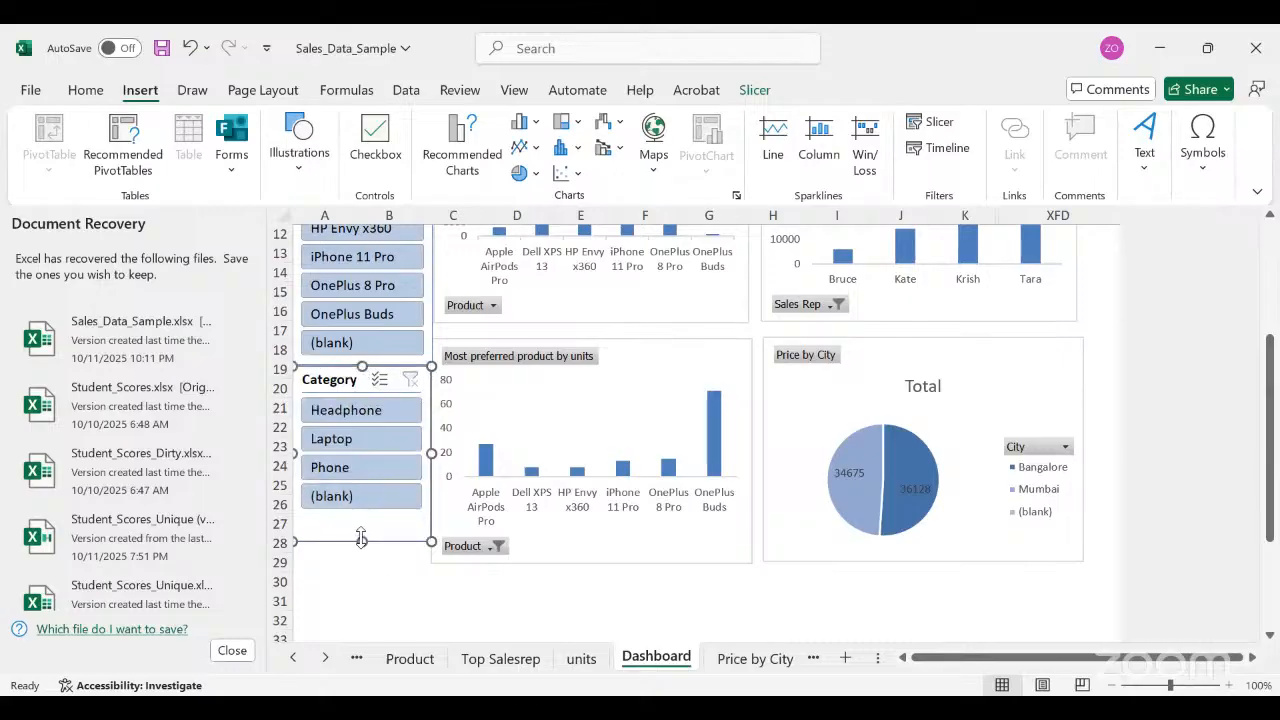
left_click_drag(361, 539, 361, 562)
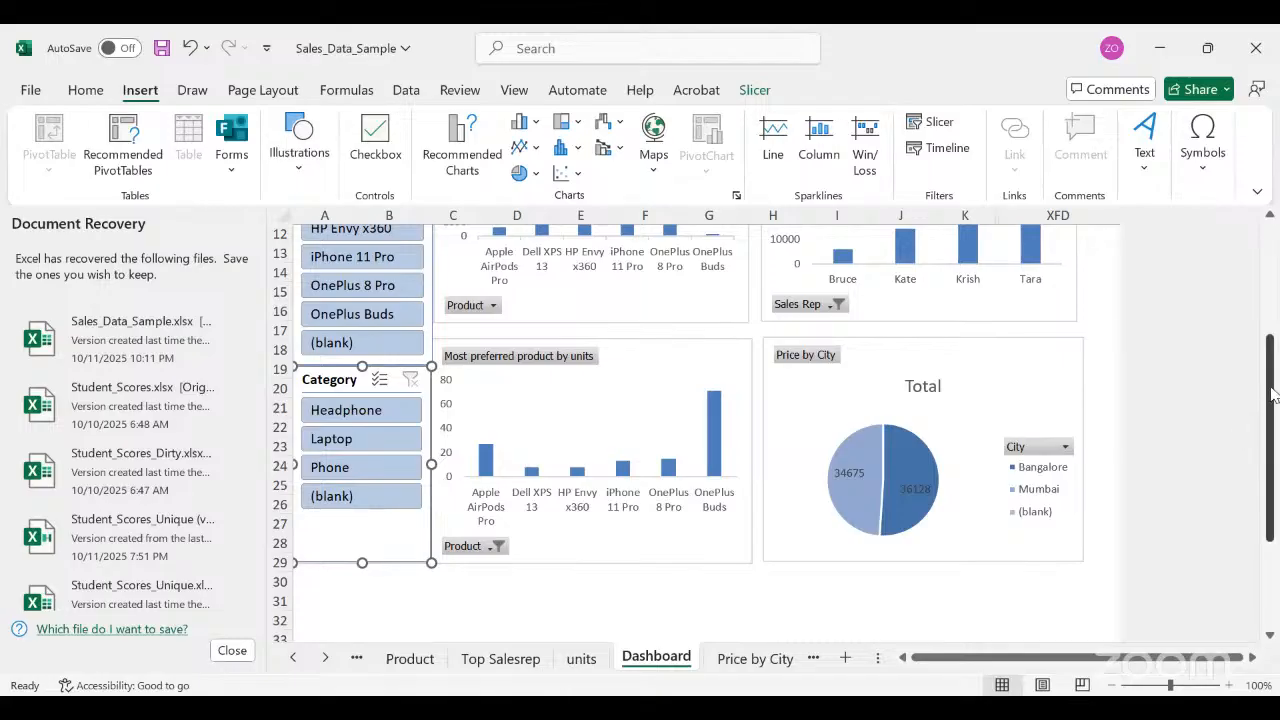
Move the Total Sales card above the Product slicer and the Total Units card beside it, under the dashboard title.
left_click_drag(1272, 393, 1264, 280)
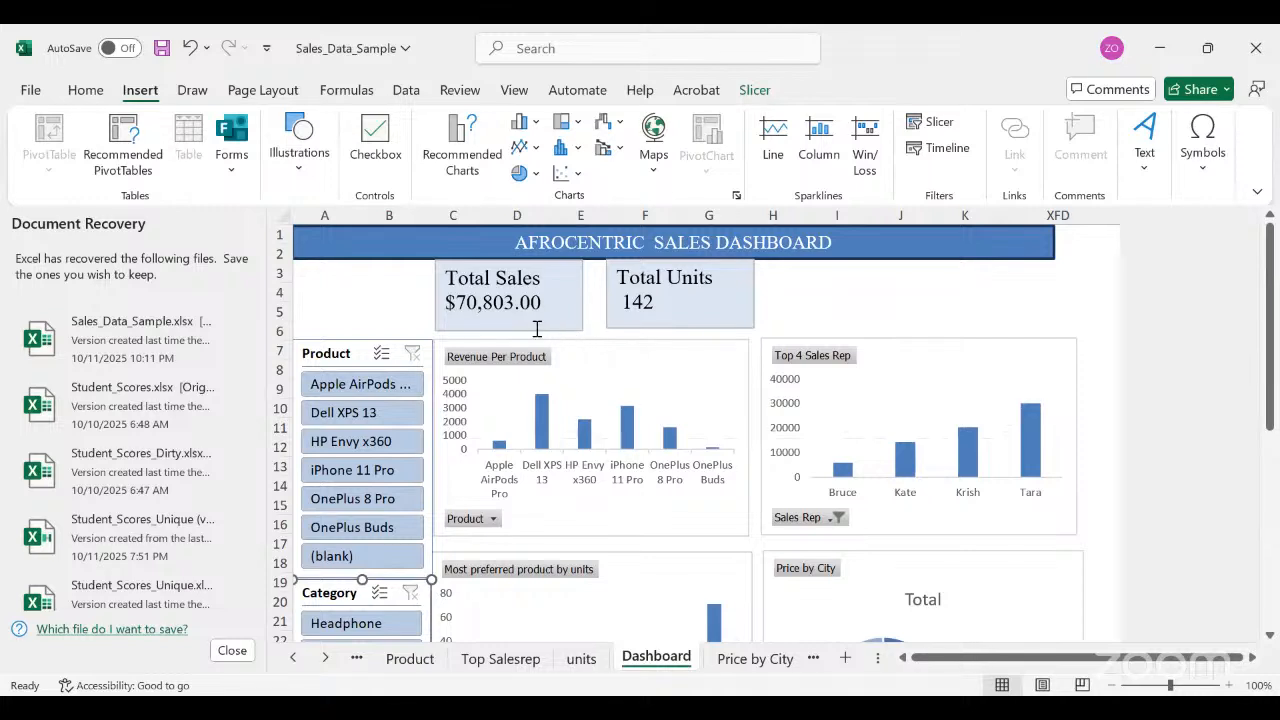
left_click(446, 316)
left_click_drag(452, 313, 314, 318)
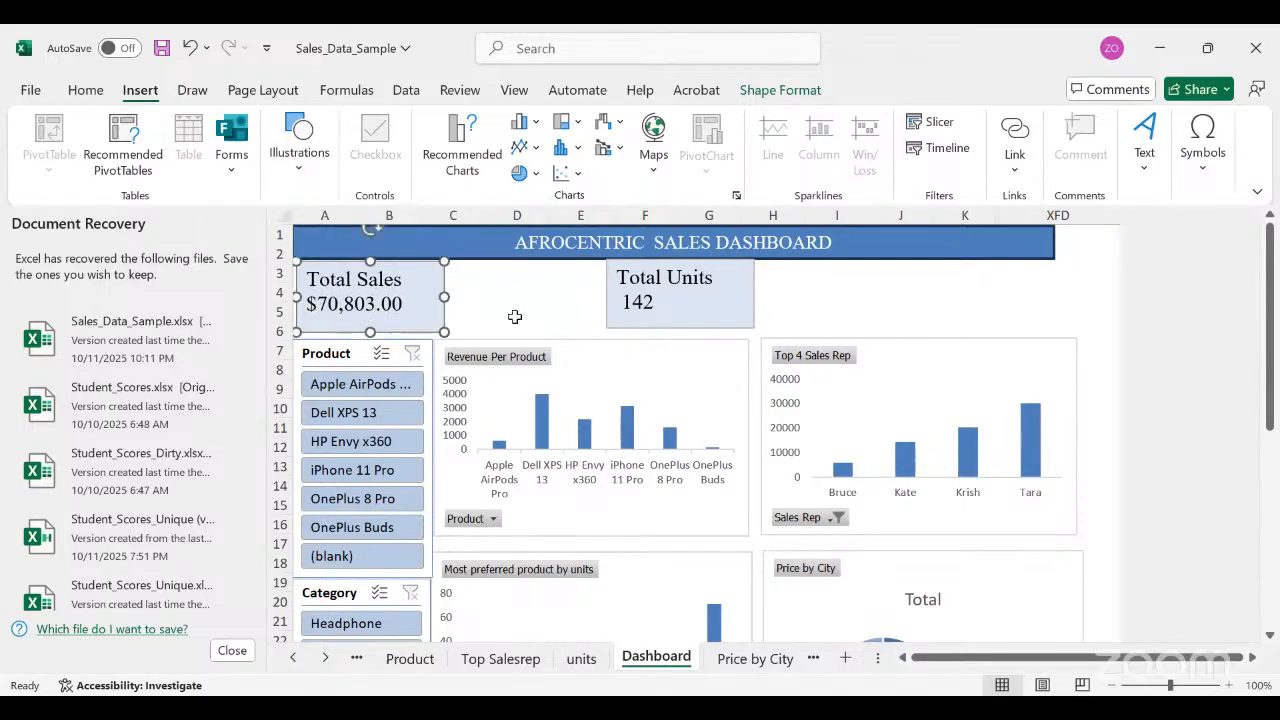
left_click_drag(613, 322, 477, 320)
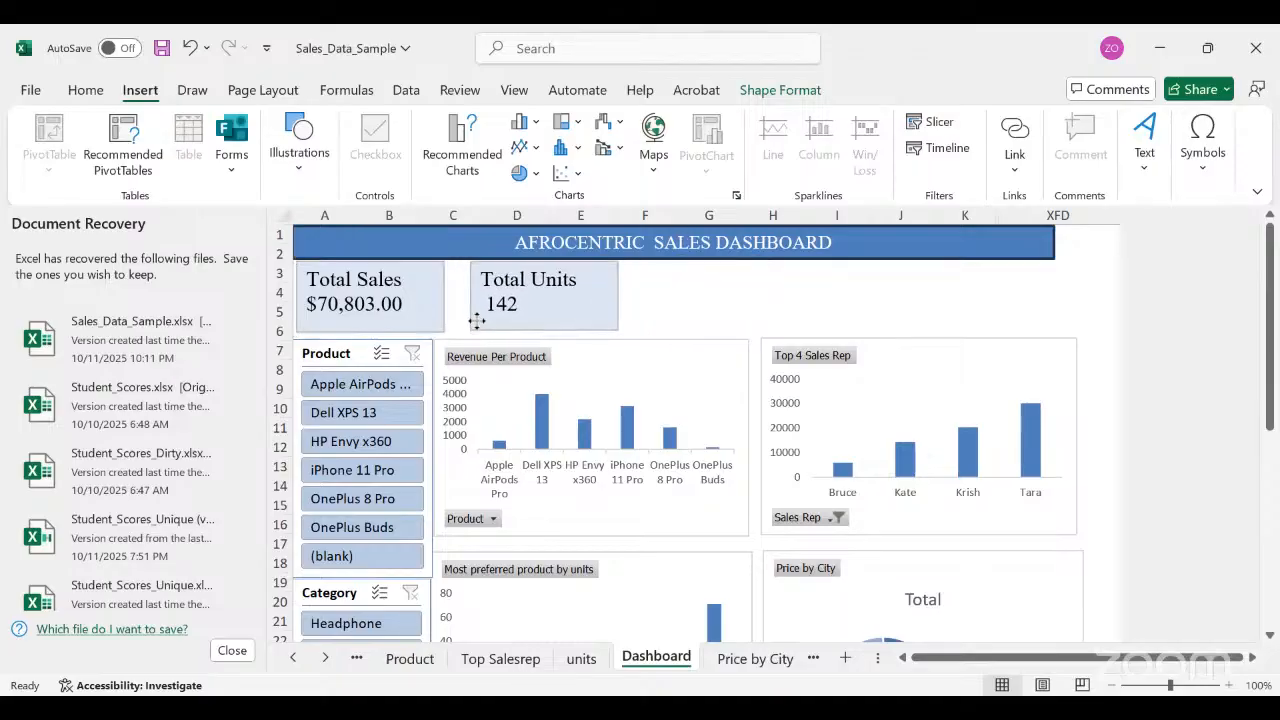
left_click_drag(477, 320, 481, 317)
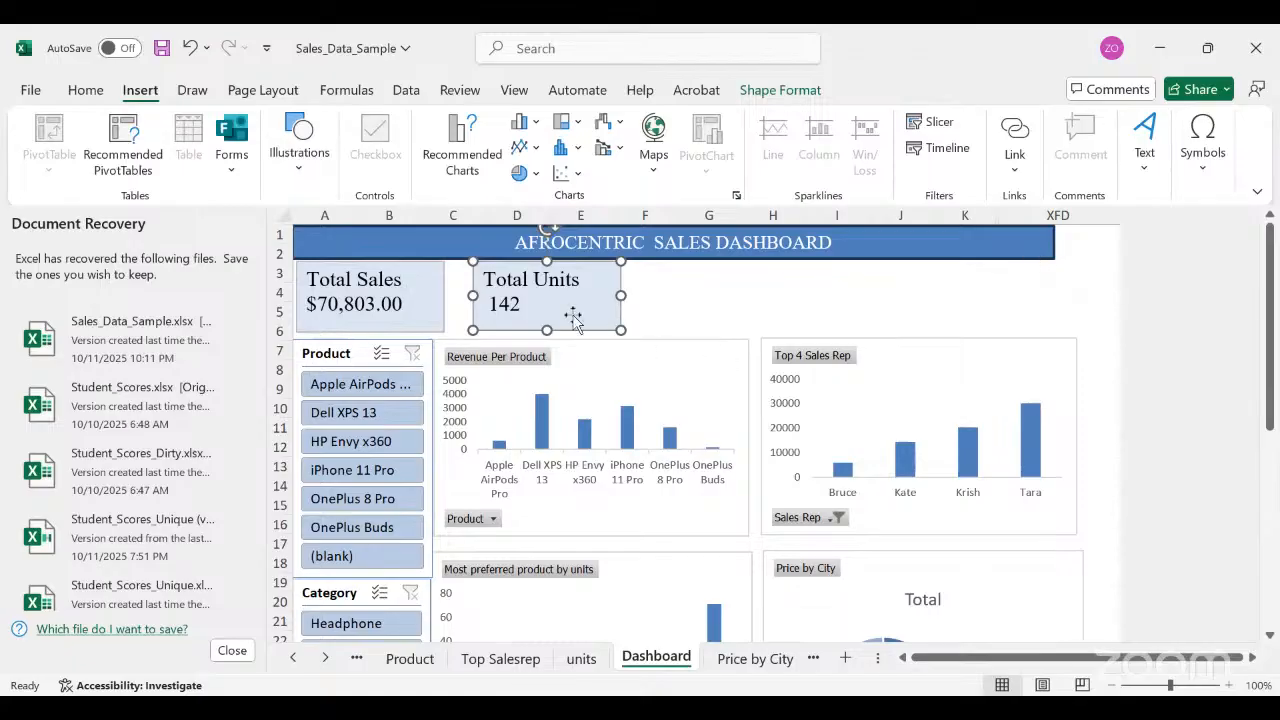
Move the Total Units card right to columns G–H and the Total Sales card to columns C–E, keeping both under the dashboard title.
left_click_drag(573, 315, 781, 316)
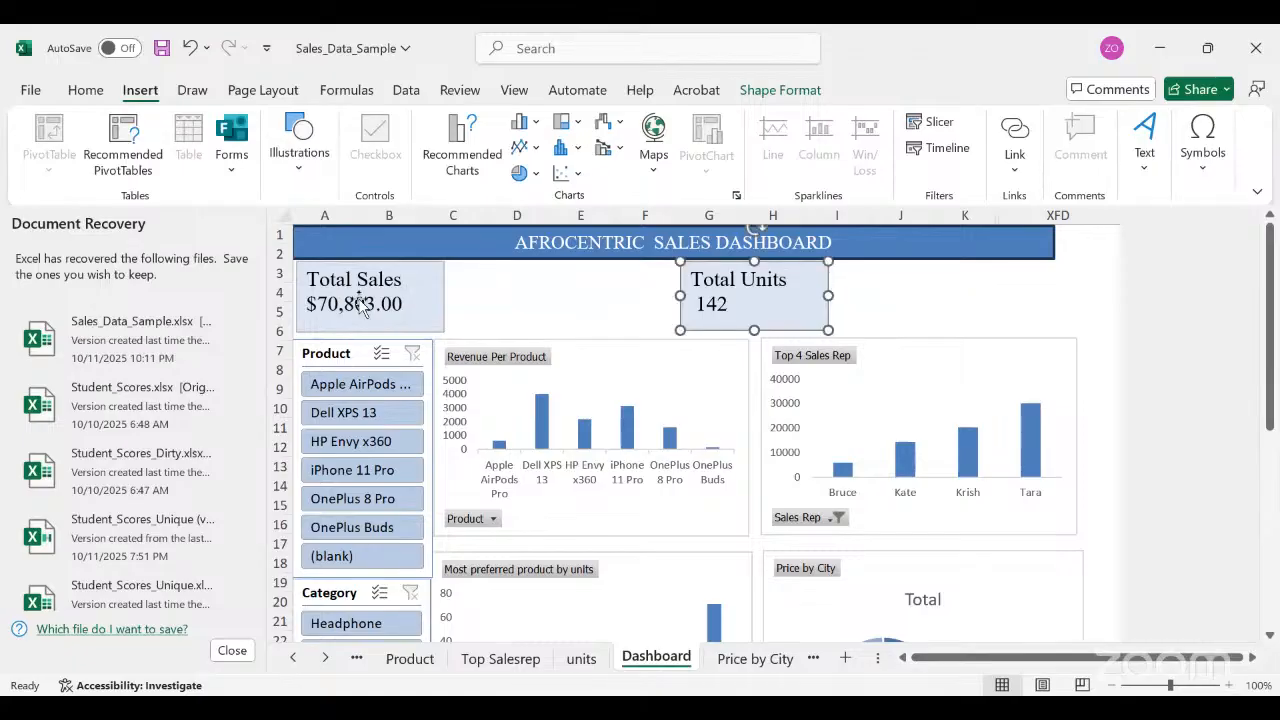
left_click(365, 315)
left_click_drag(363, 313, 536, 311)
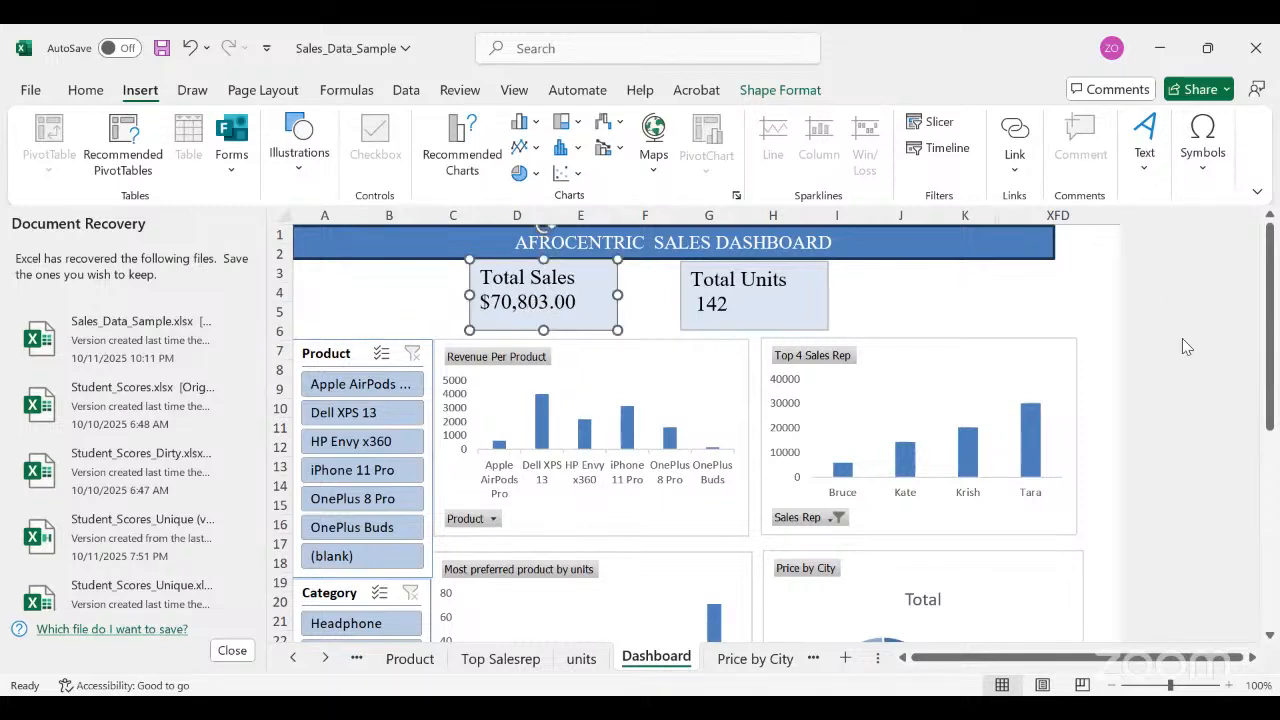
Widen the AFROCENTRIC SALES DASHBOARD title banner to the outer edge of column XFD.
left_click(1022, 250)
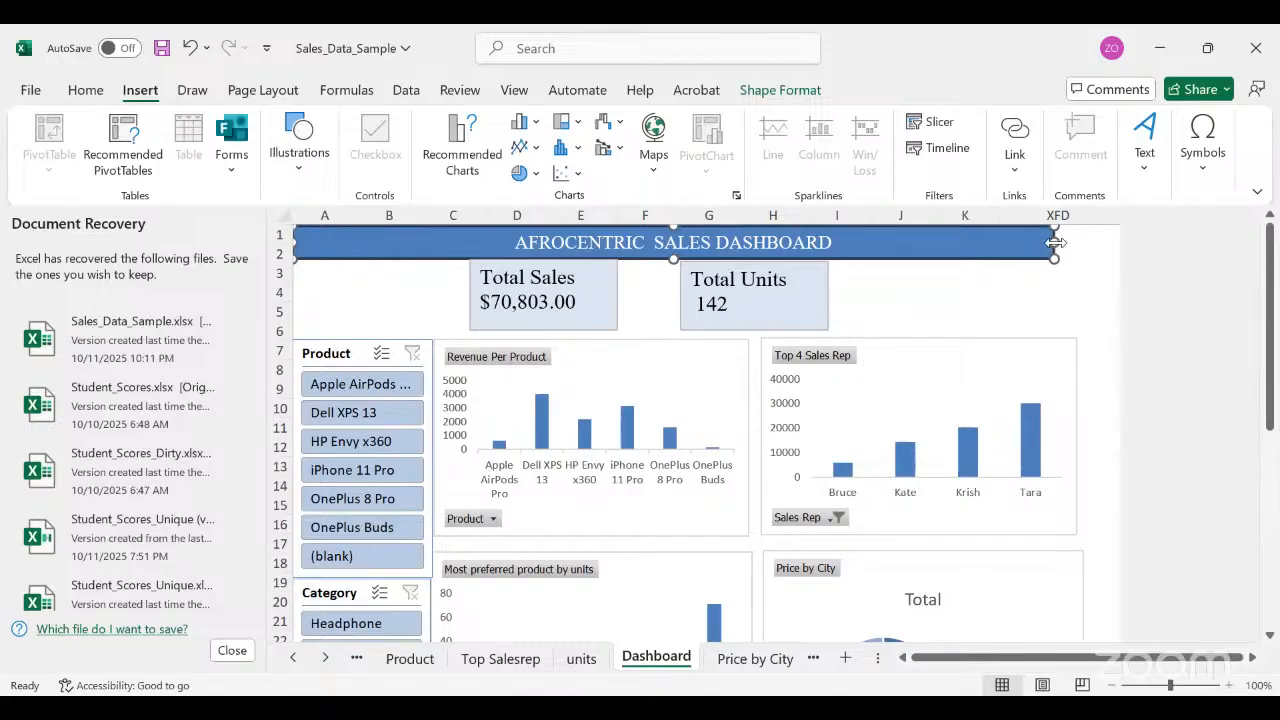
left_click_drag(1057, 241, 1120, 243)
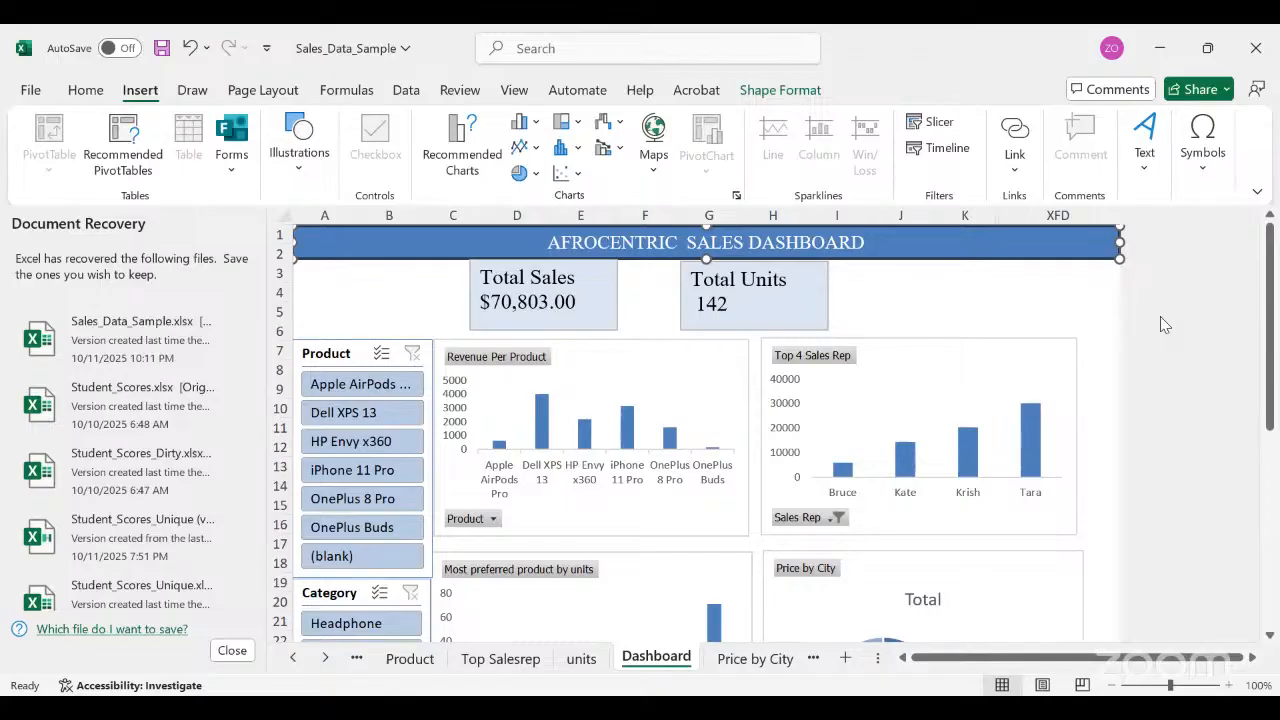
left_click(1050, 305)
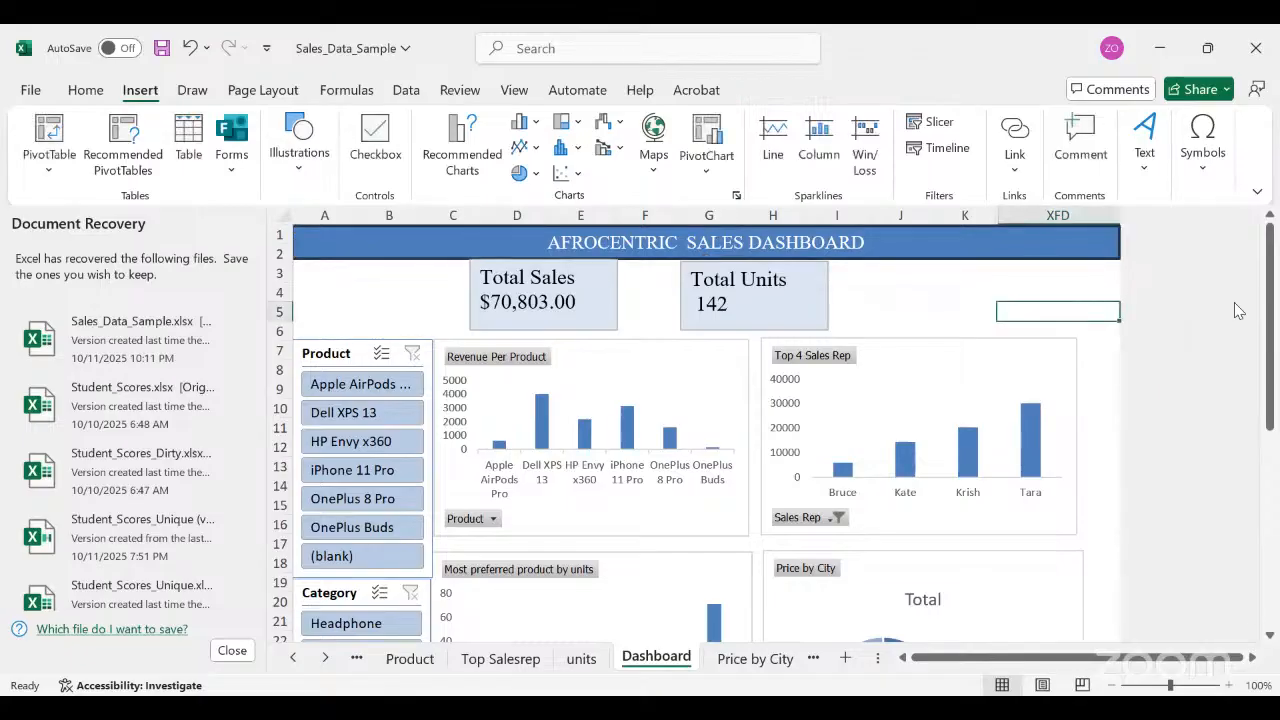
Show the workbook in full-screen mode so the whole dashboard fits in view.
left_click(1257, 192)
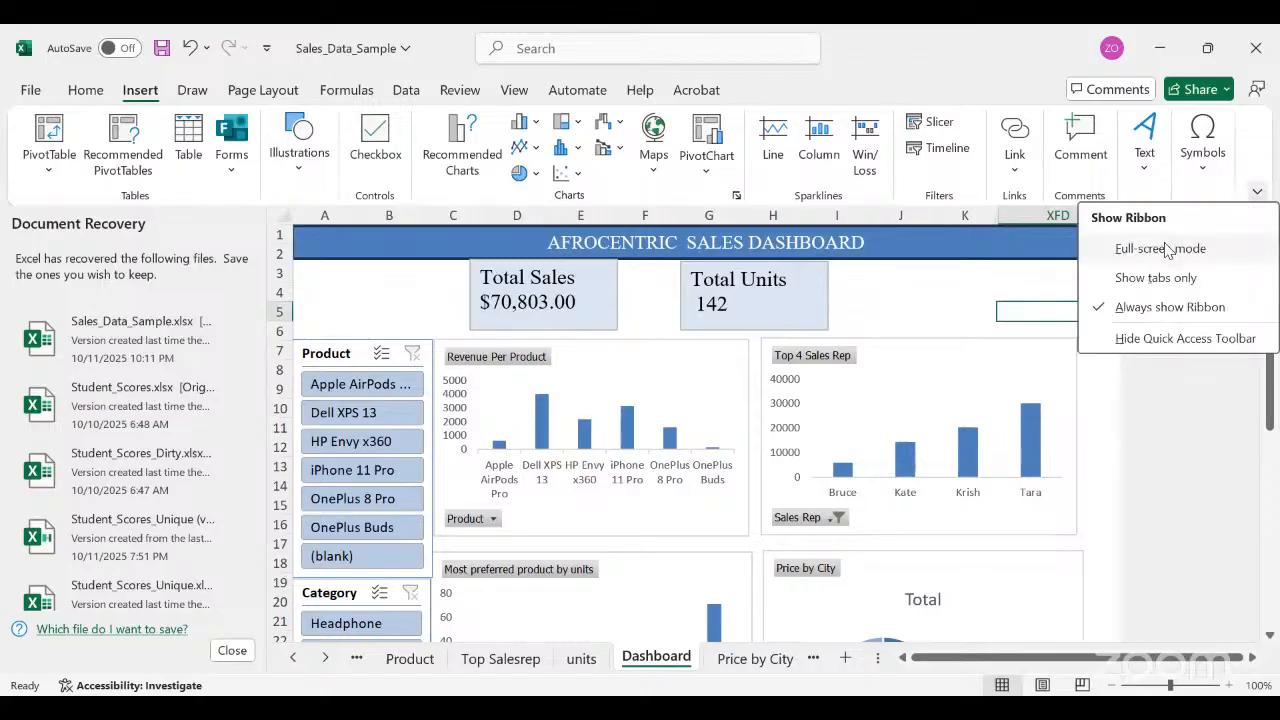
left_click(1160, 249)
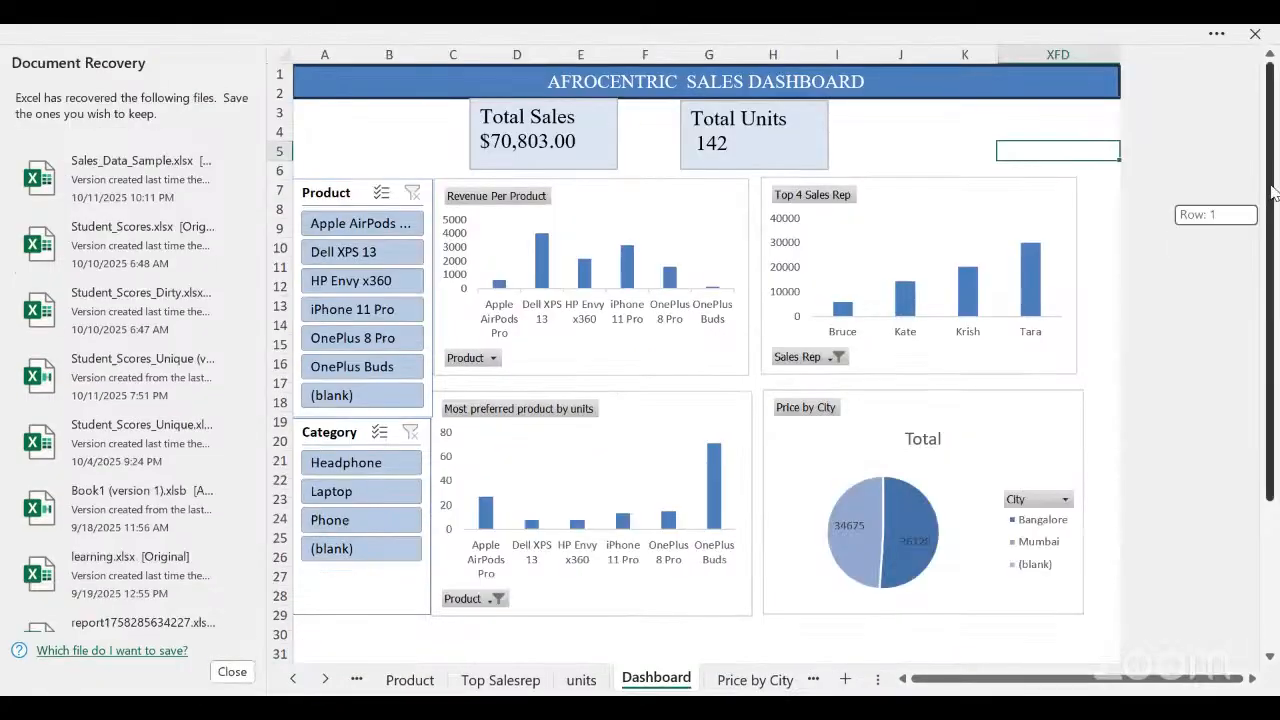
left_click_drag(1271, 186, 1271, 192)
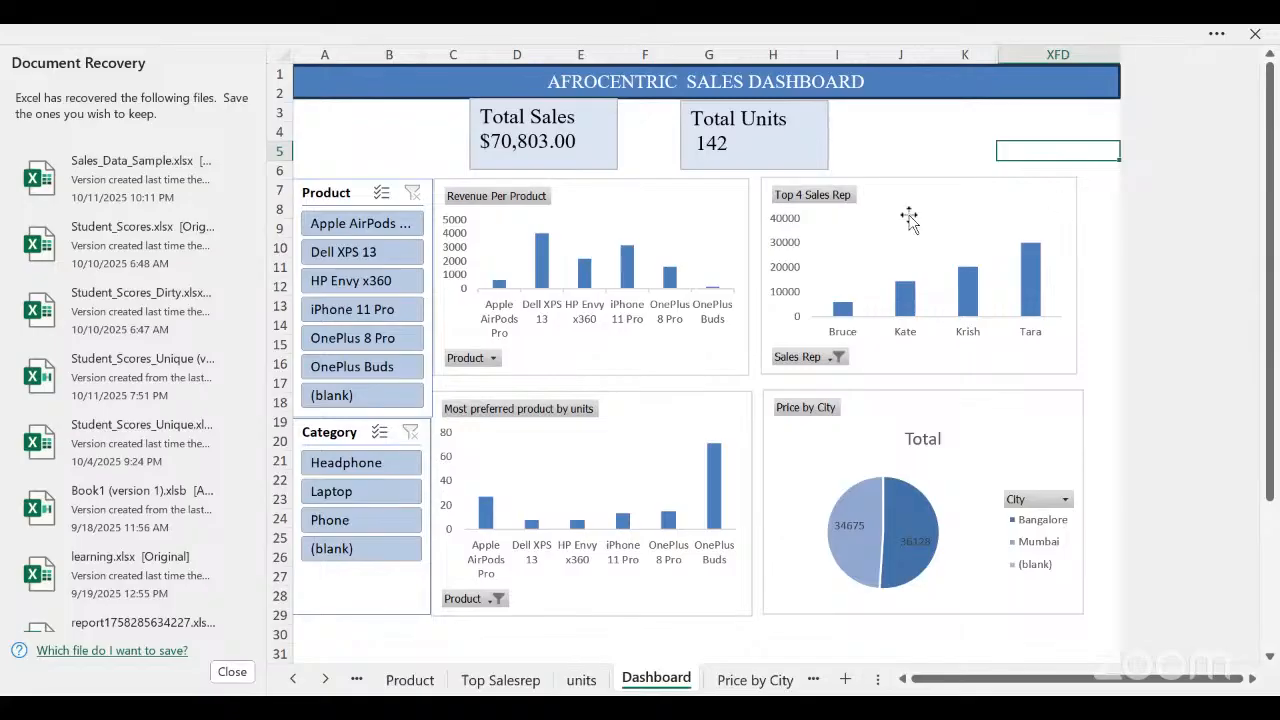
Test the Product slicer by filtering alternately to HP Envy x360 and iPhone 11 Pro.
left_click(390, 290)
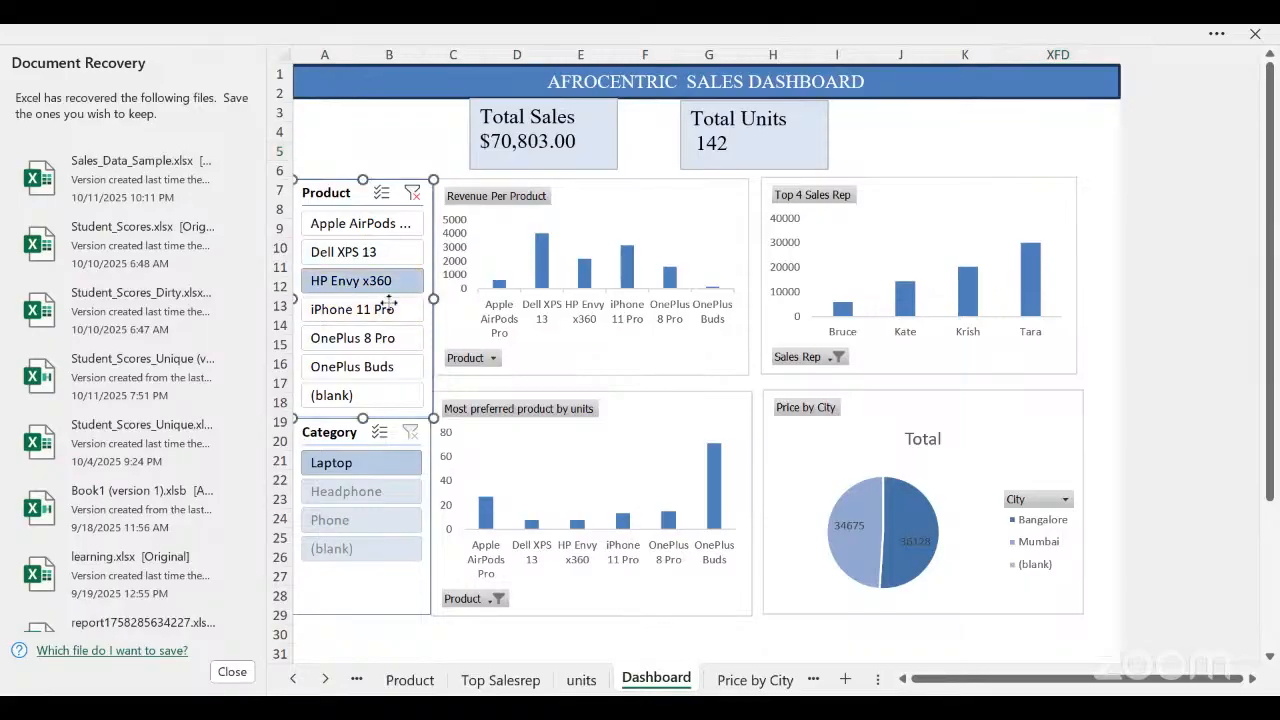
right_click(391, 300)
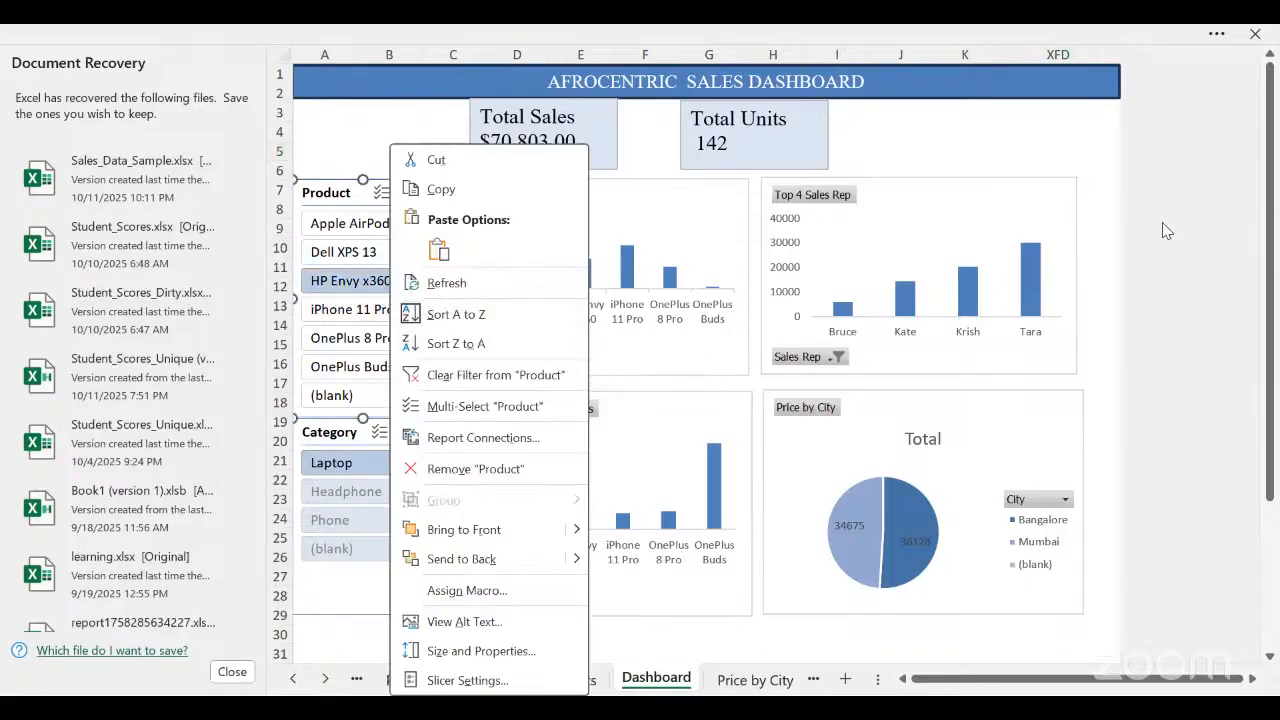
left_click(406, 316)
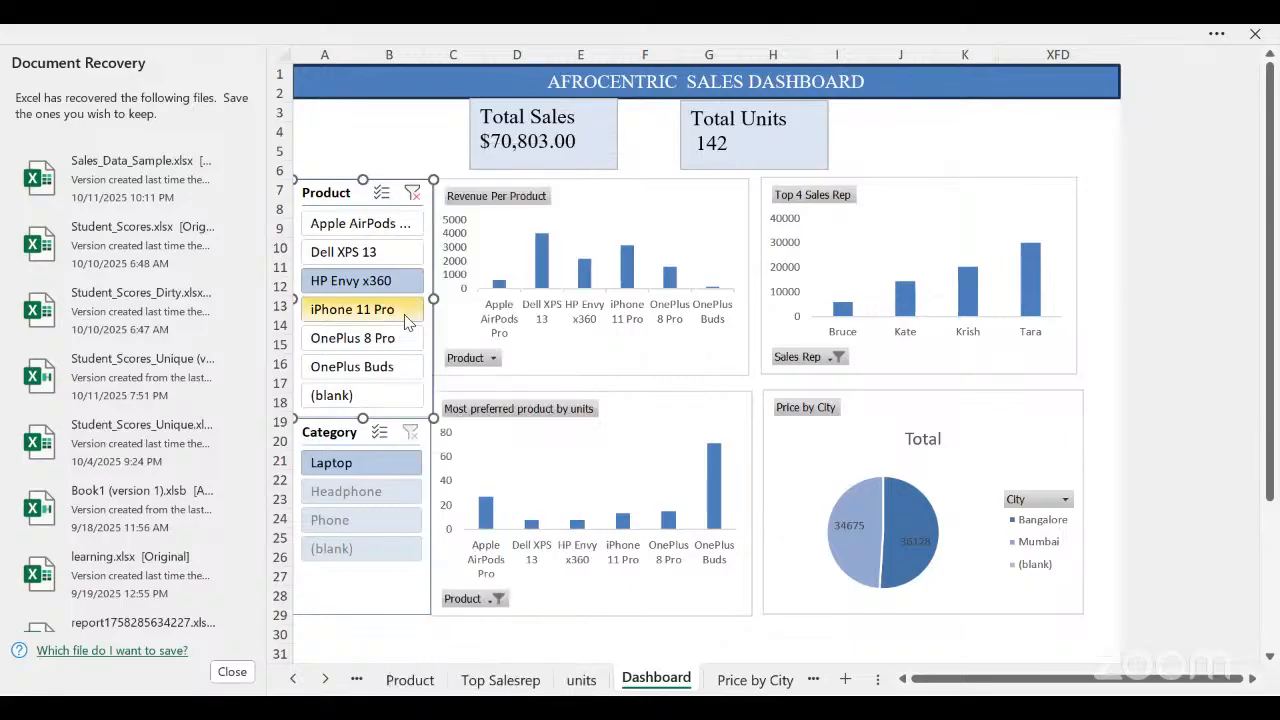
left_click(406, 320)
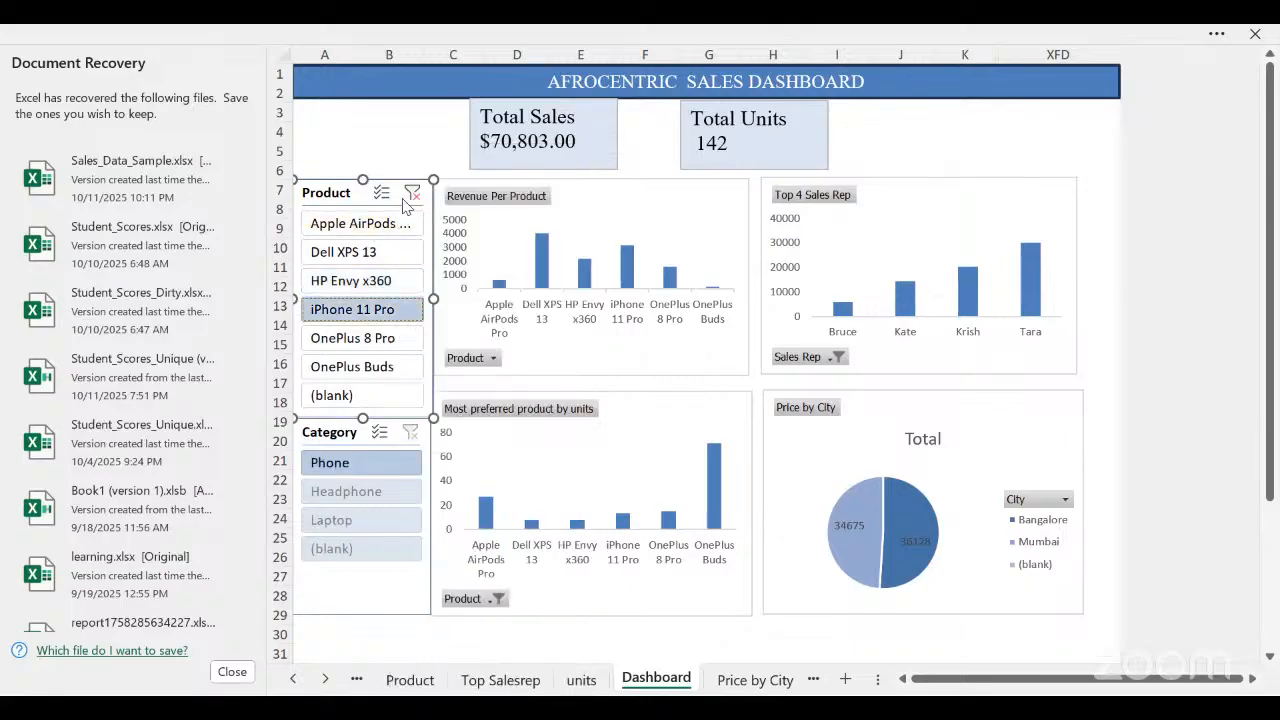
right_click(396, 310)
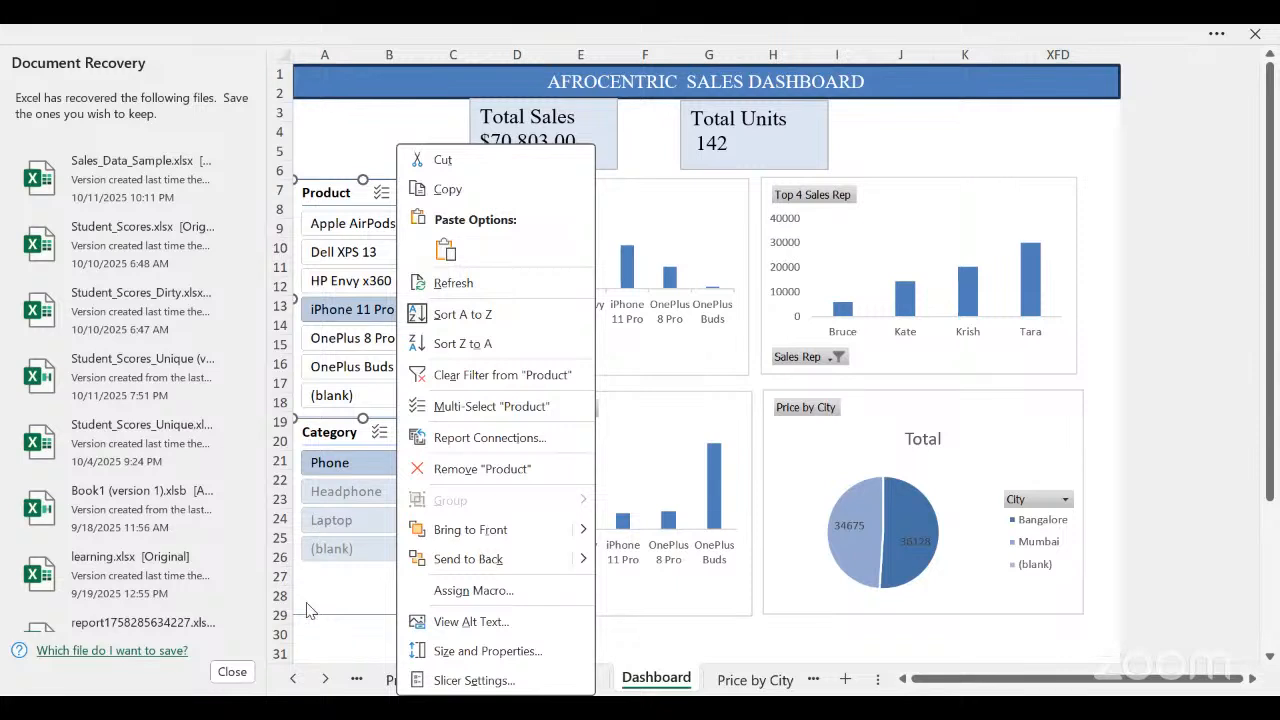
key("Escape")
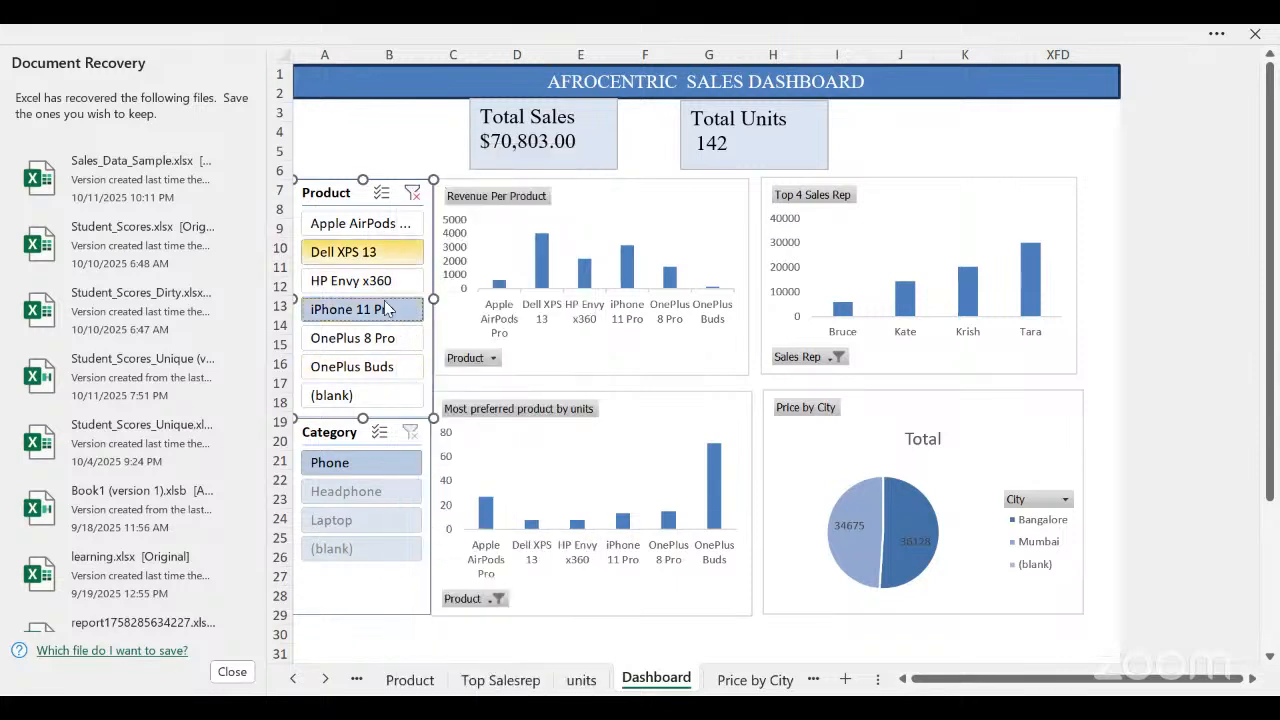
left_click(388, 290)
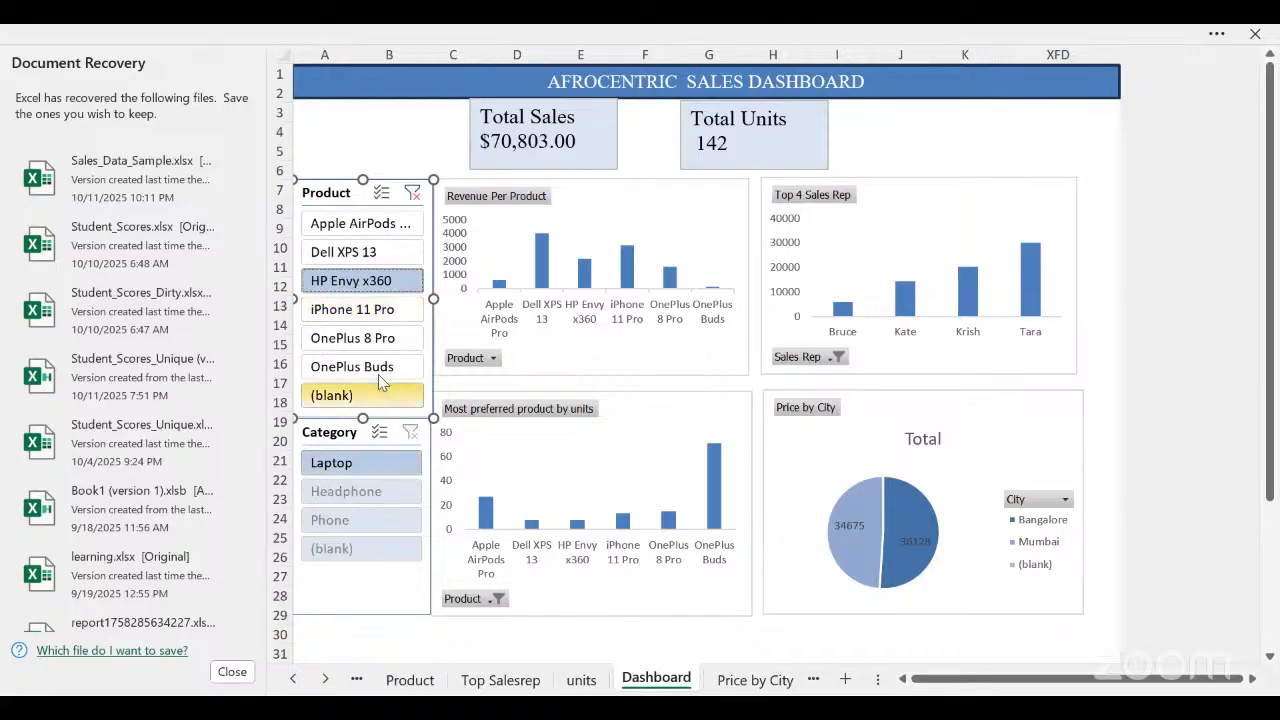
left_click(366, 310)
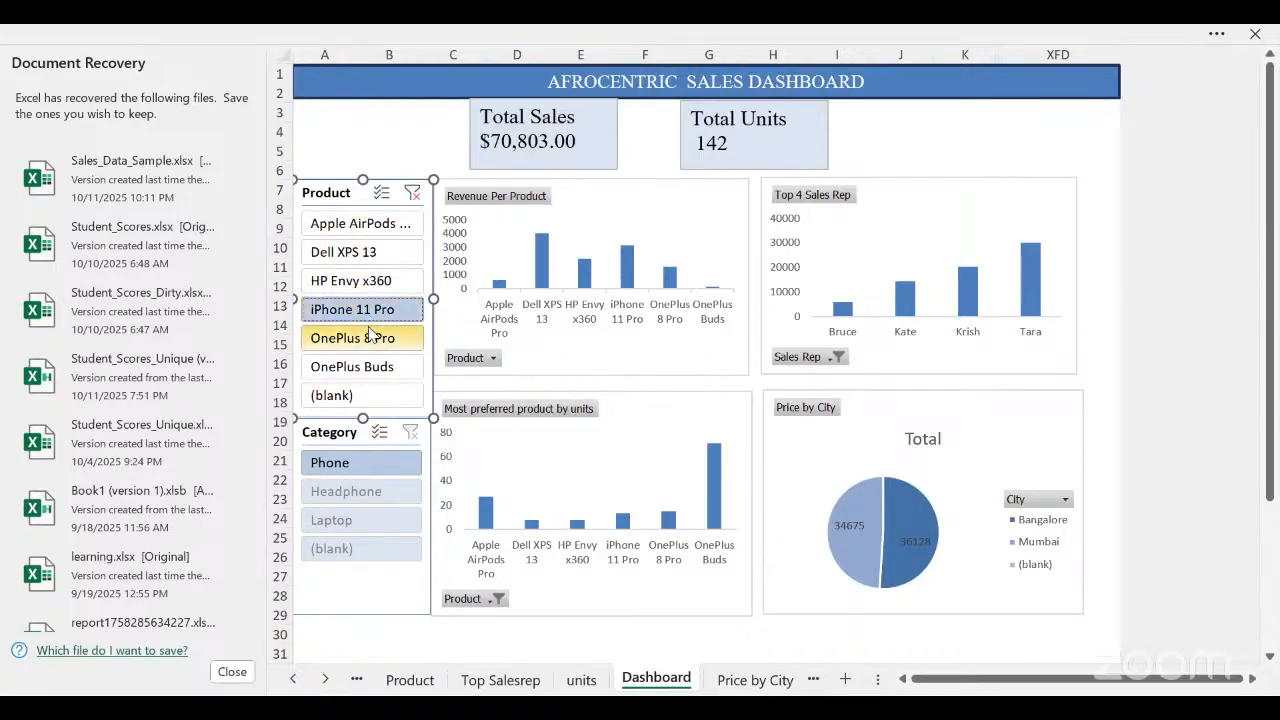
Try combining the Category items Phone and Headphone with the Product items Apple AirPods and Dell XPS 13 to test both slicers.
left_click(352, 468)
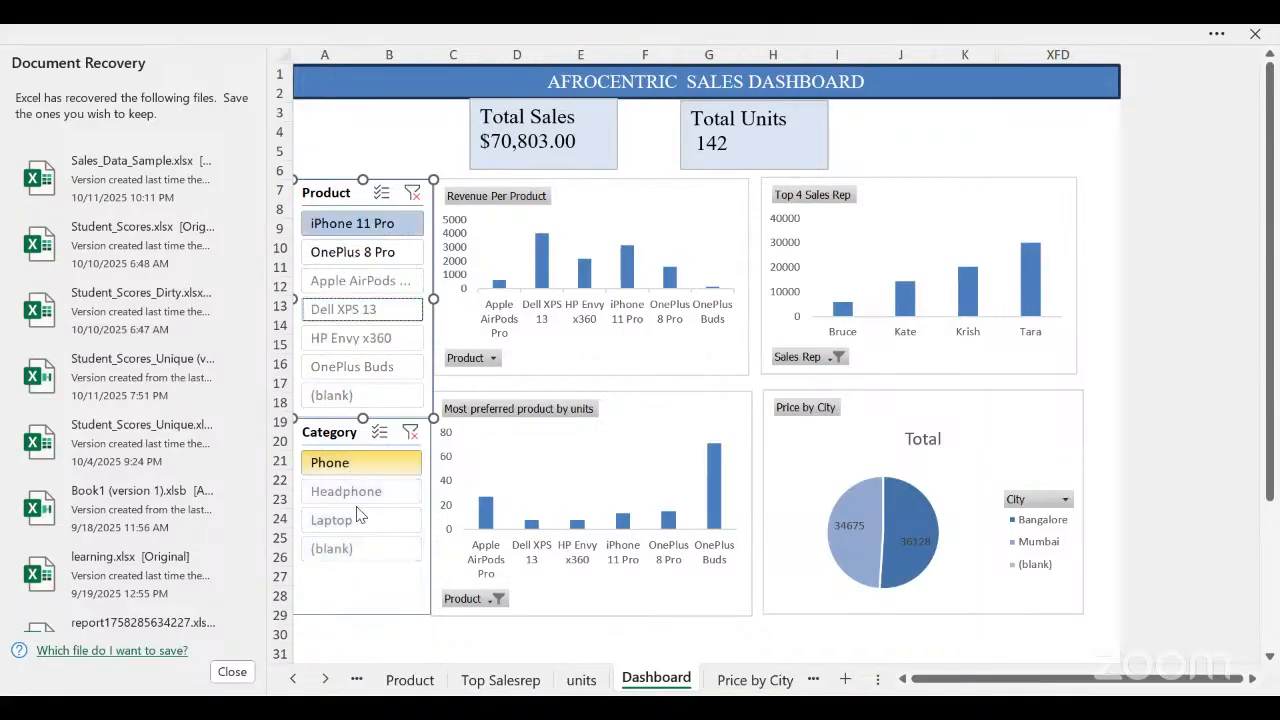
left_click(357, 492)
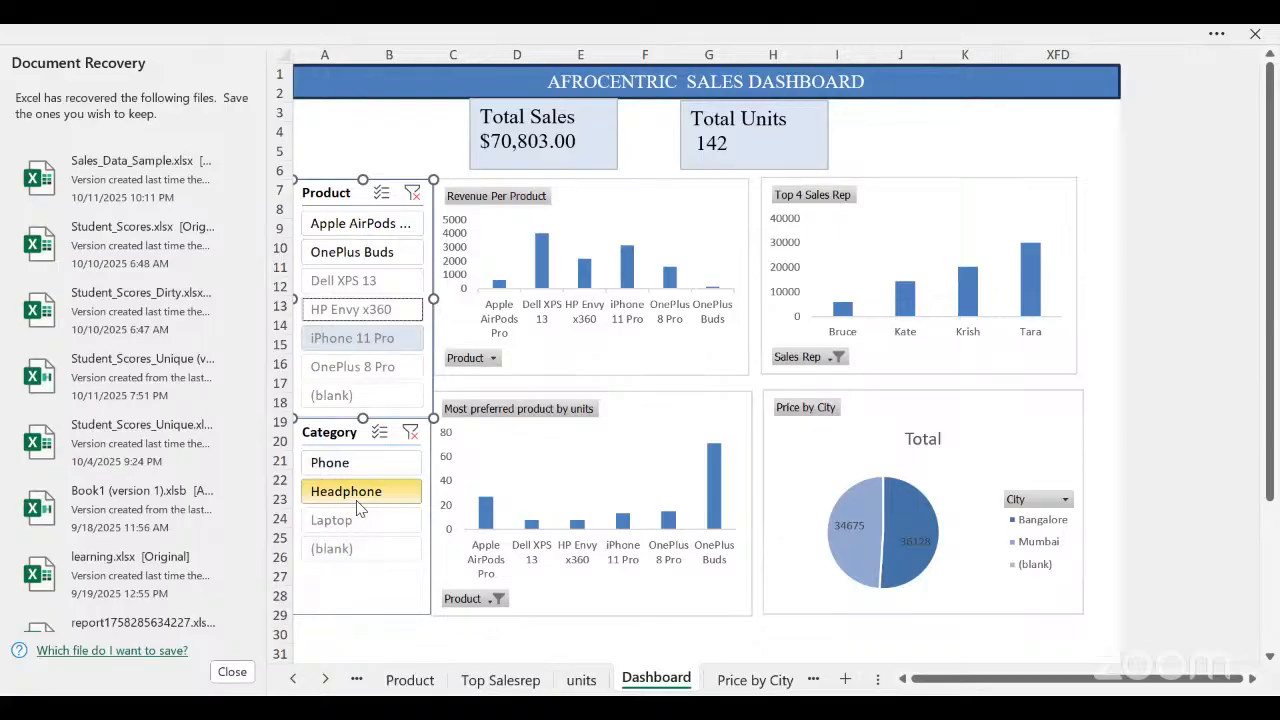
left_click(344, 277)
left_click(344, 226)
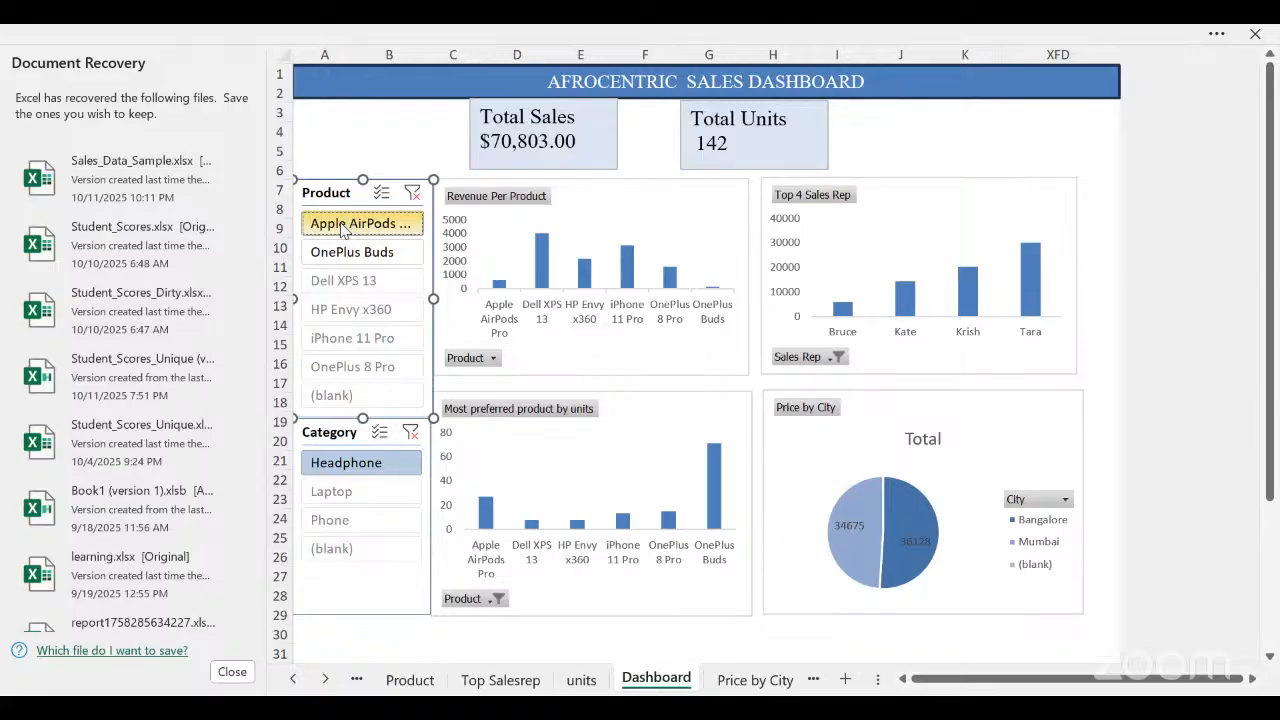
left_click(384, 282)
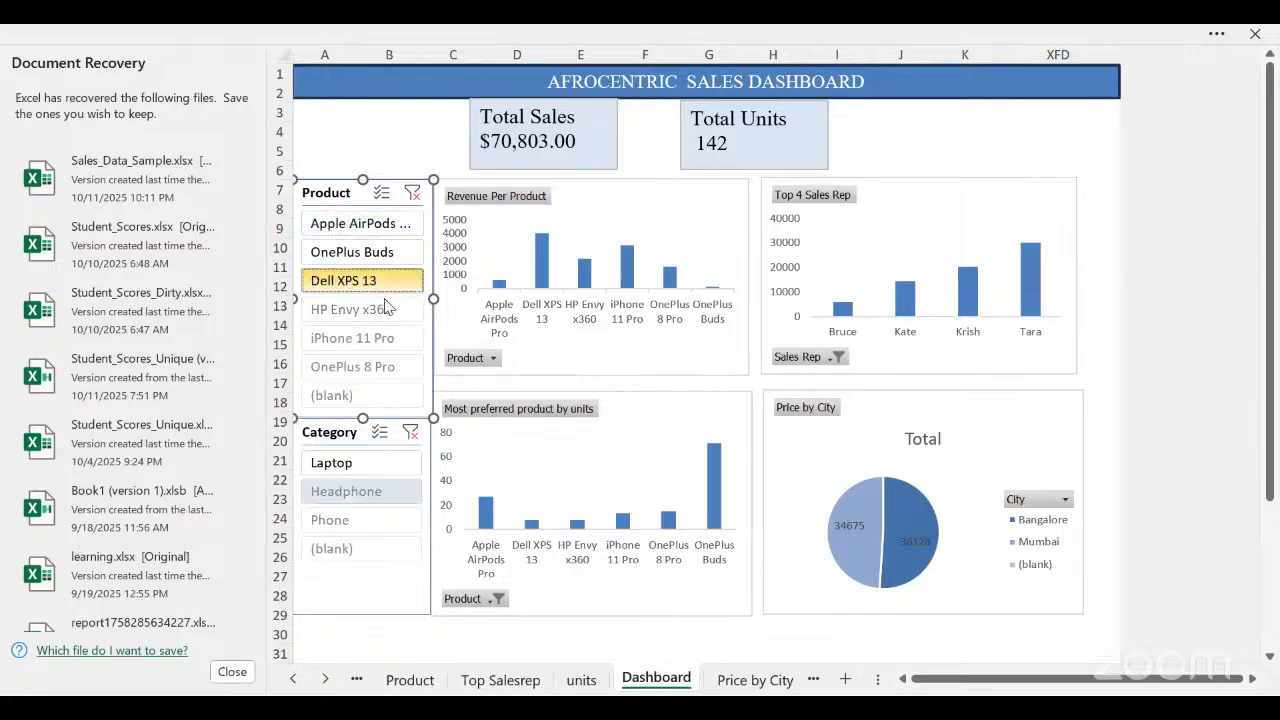
left_click(374, 521)
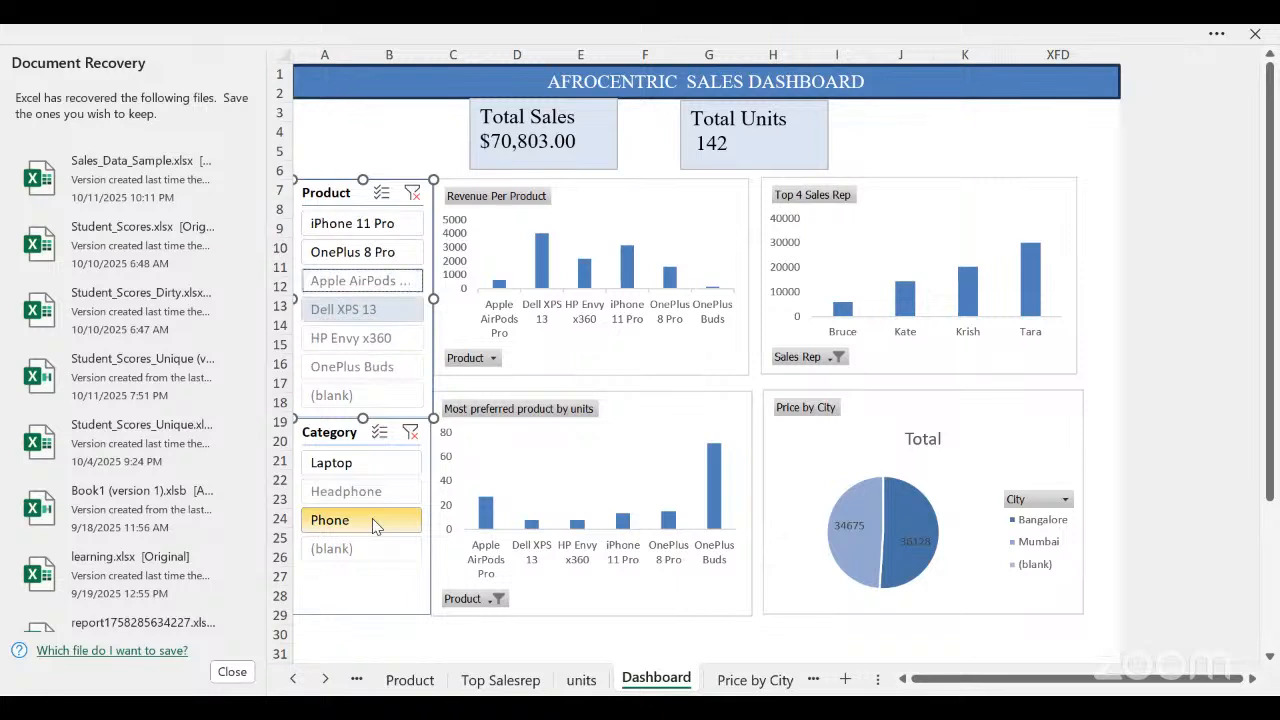
left_click(373, 494)
left_click(370, 519)
left_click(374, 312)
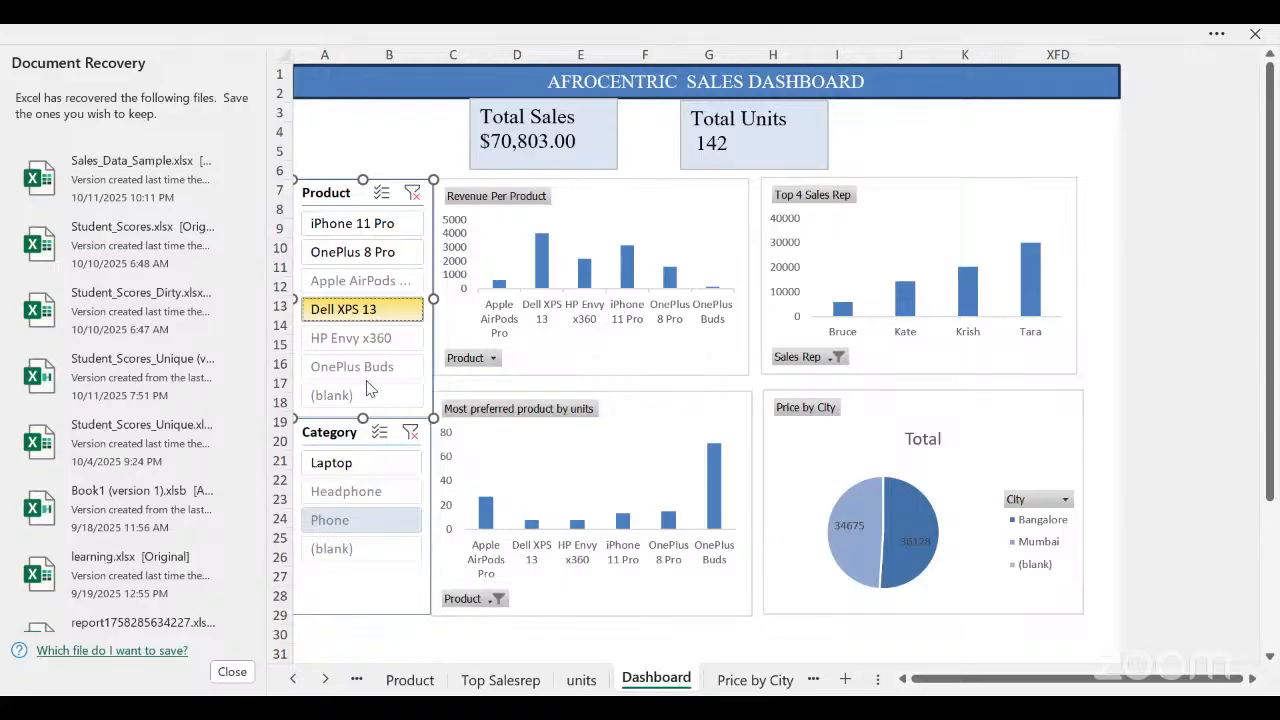
Filter the Category slicer to Headphone with multi-select turned on, and clear the Product slicer's filter.
left_click(365, 498)
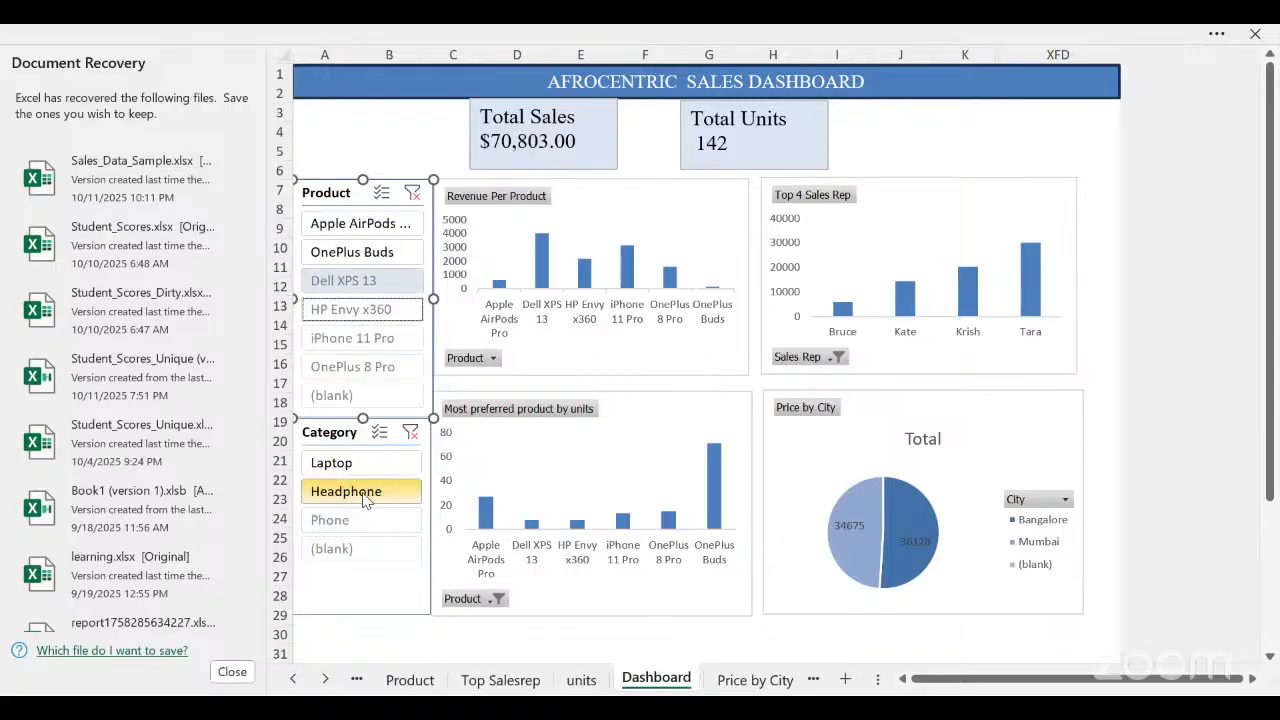
left_click(388, 424)
left_click(369, 280)
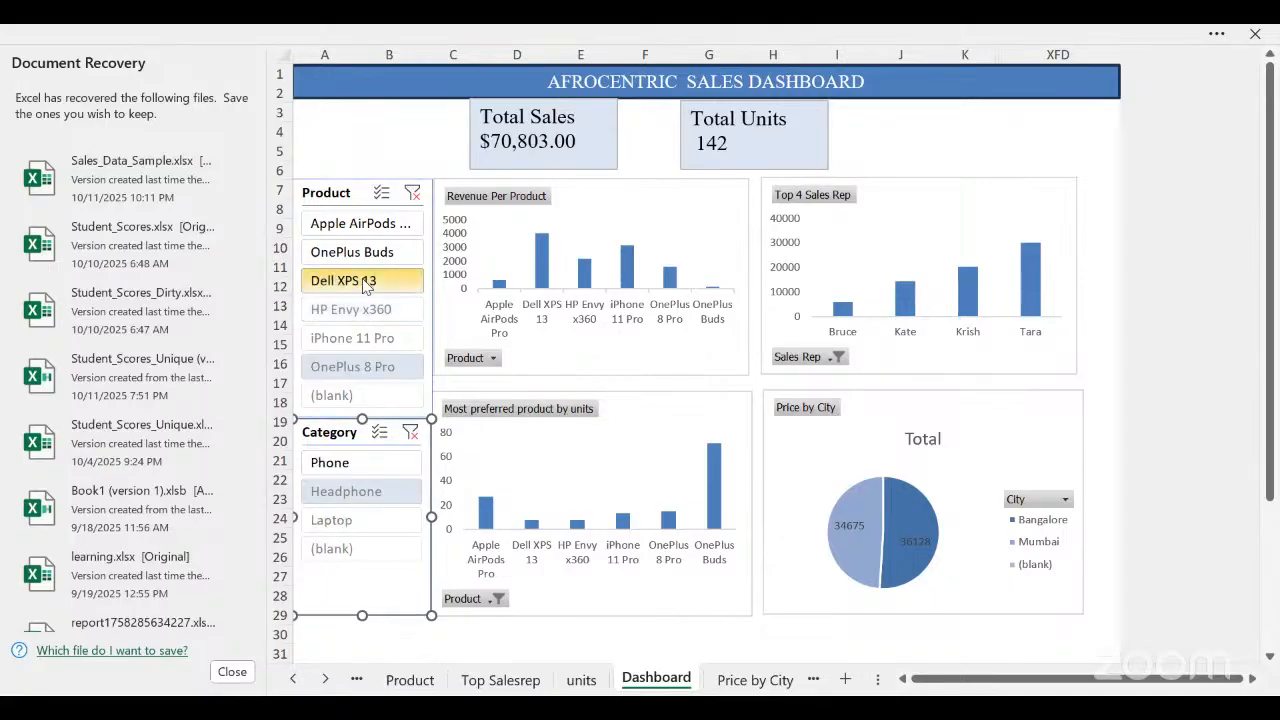
left_click(413, 193)
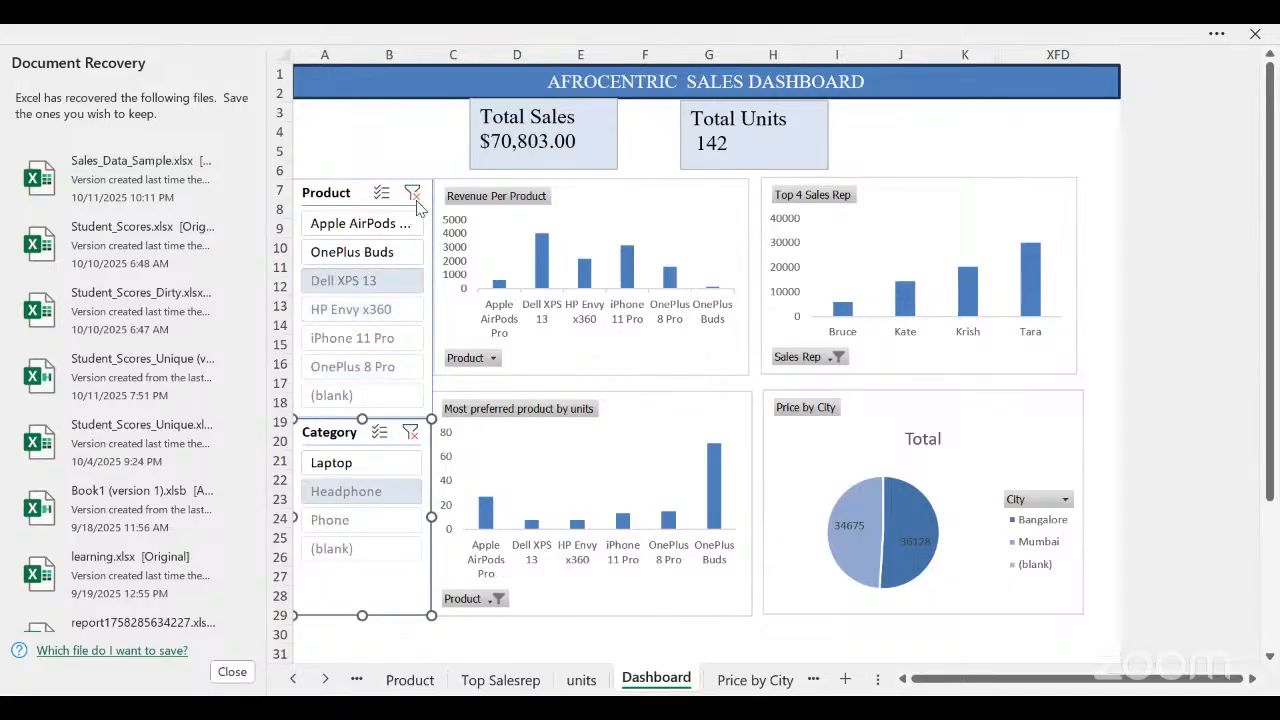
left_click(385, 437)
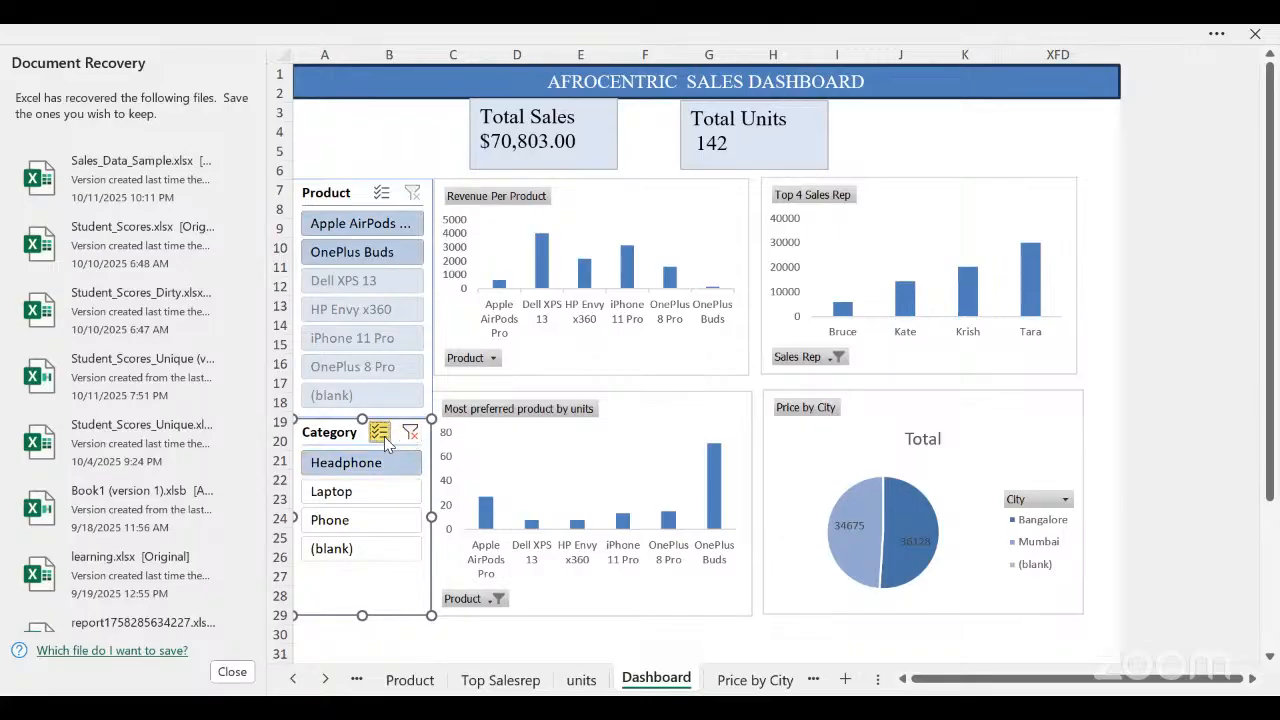
right_click(388, 443)
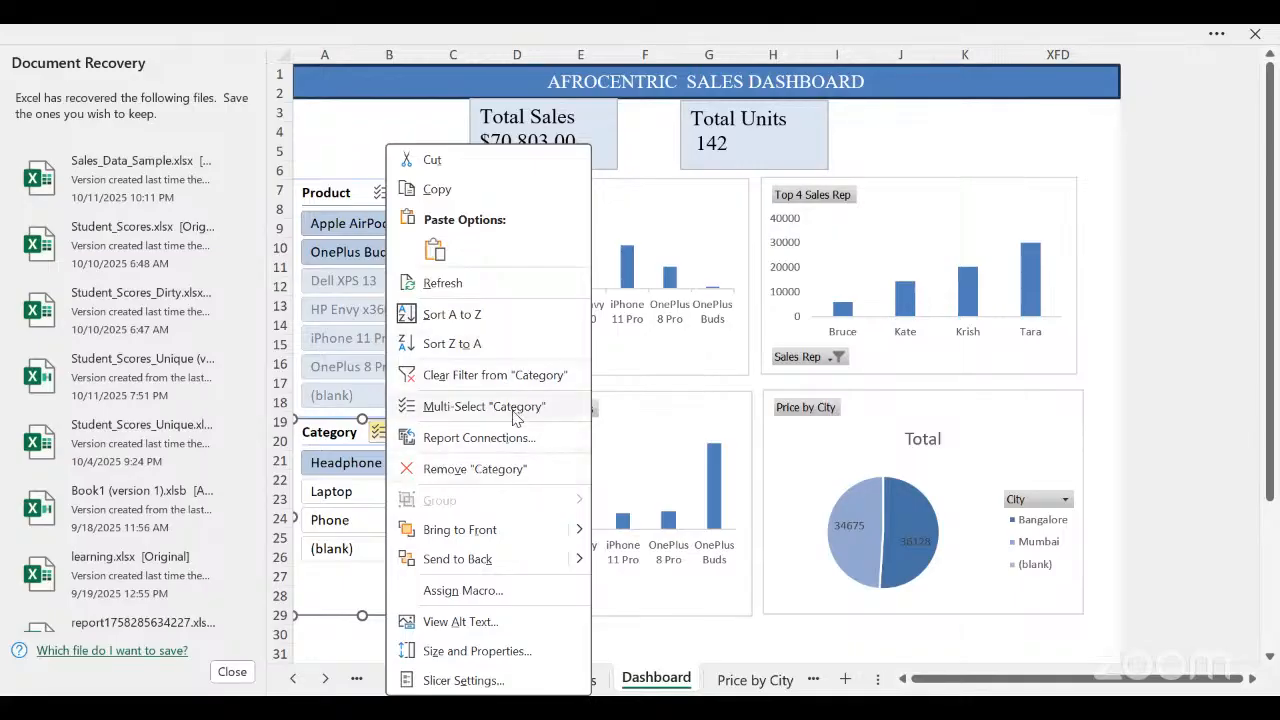
left_click(409, 445)
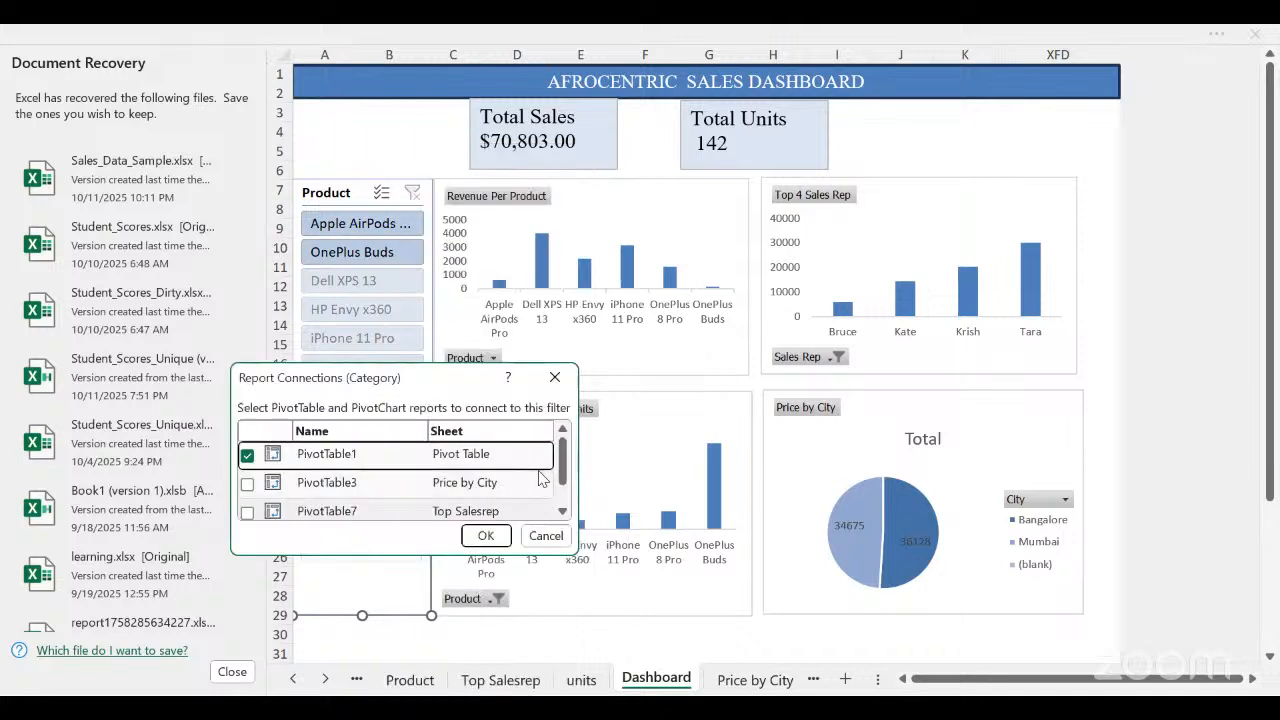
left_click_drag(566, 457, 567, 431)
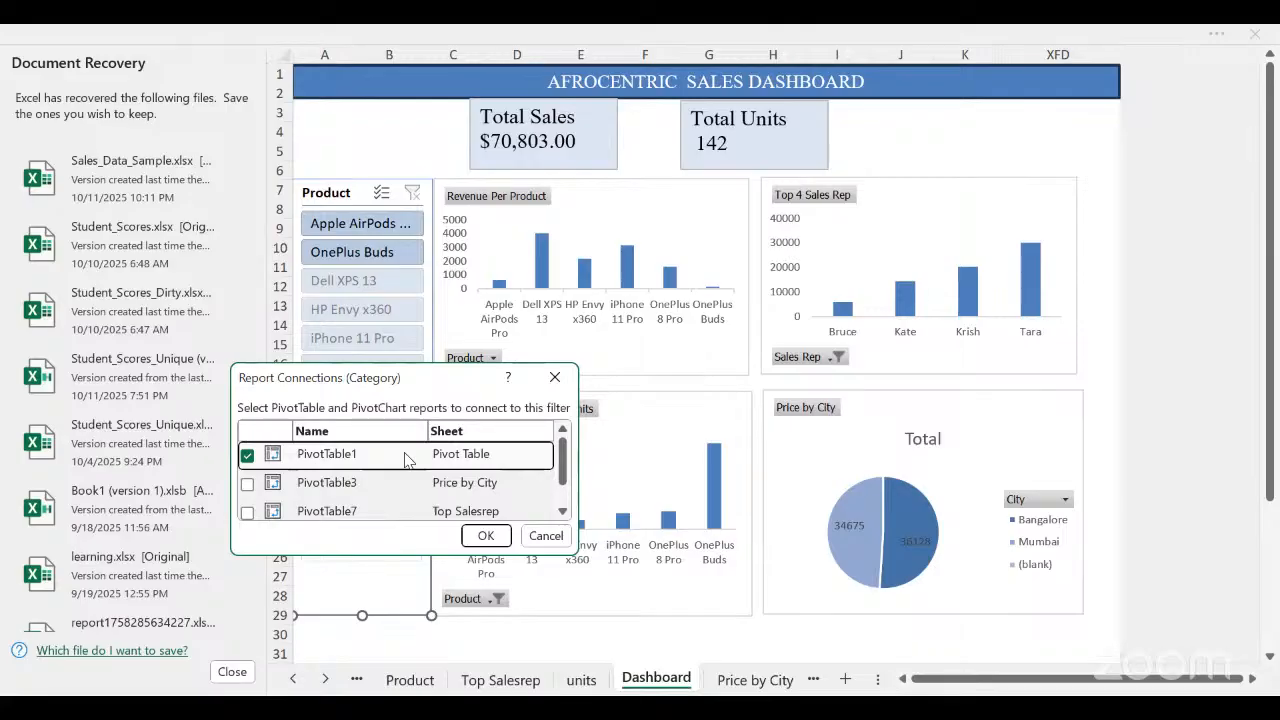
left_click(247, 484)
left_click(247, 484)
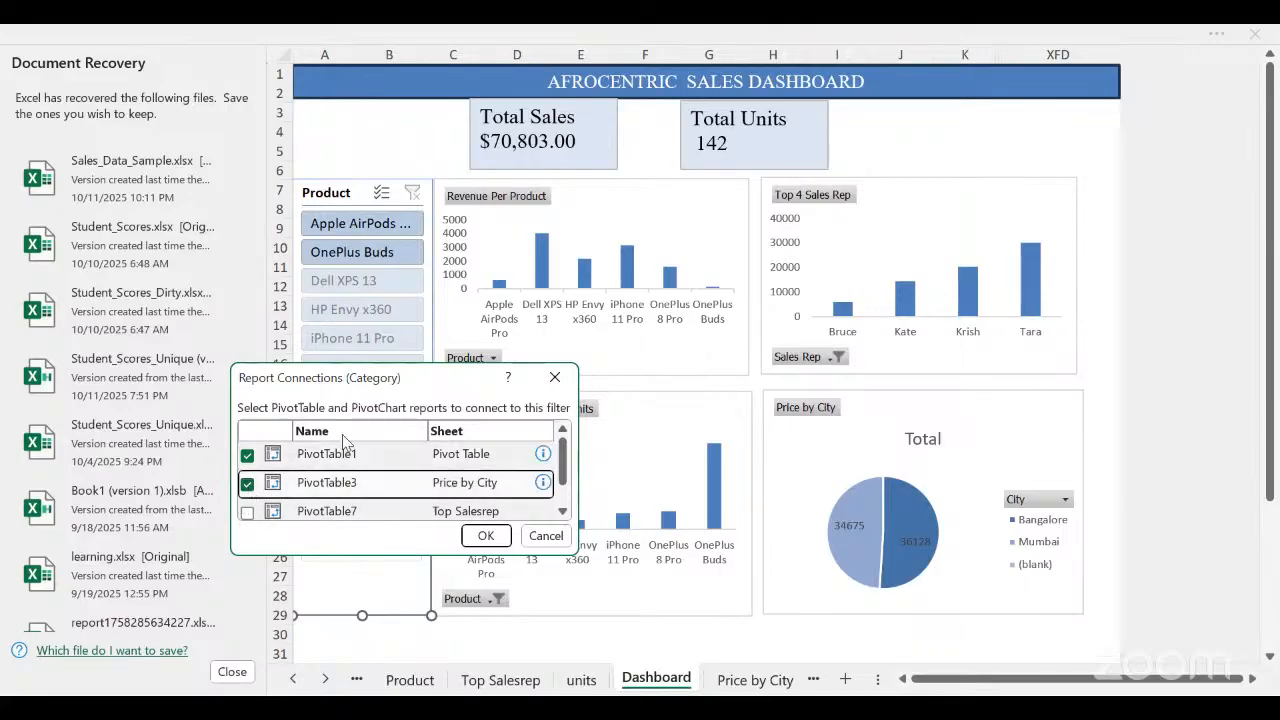
left_click(557, 378)
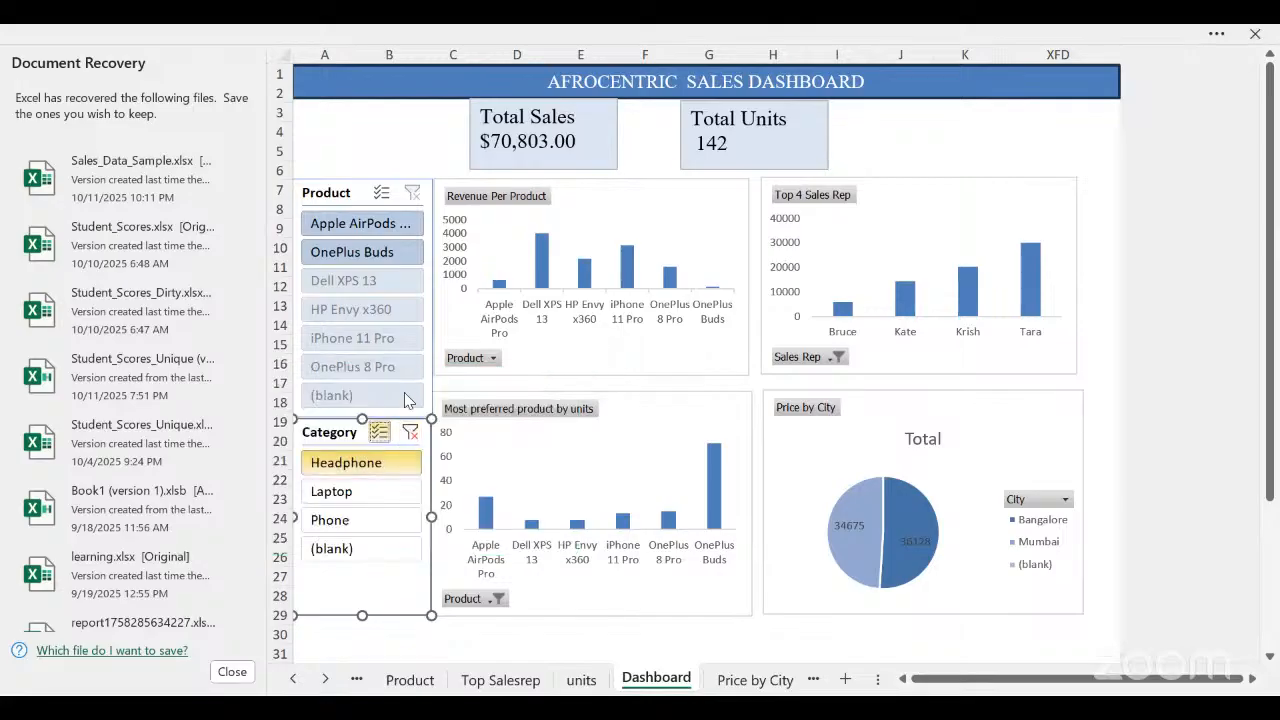
Connect the Product slicer to PivotTable3, PivotTable7 and PivotTable2 as well, through its report connections.
left_click(405, 353)
right_click(407, 360)
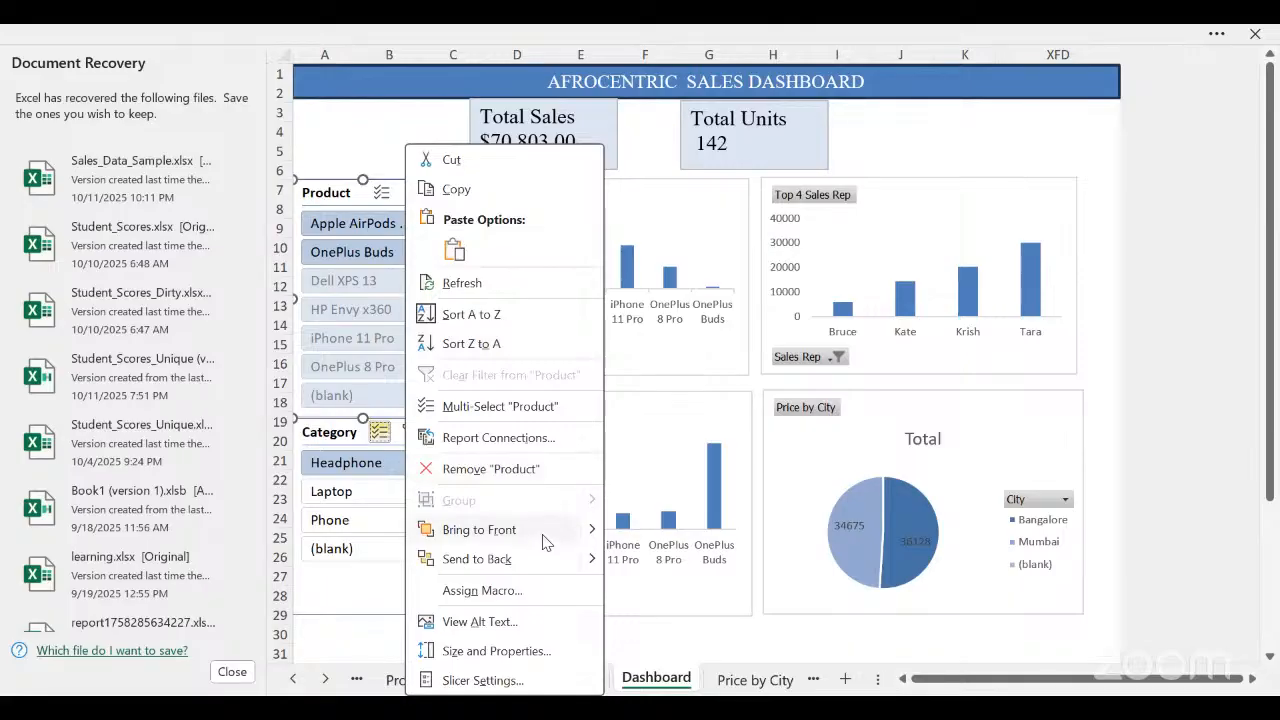
left_click(518, 440)
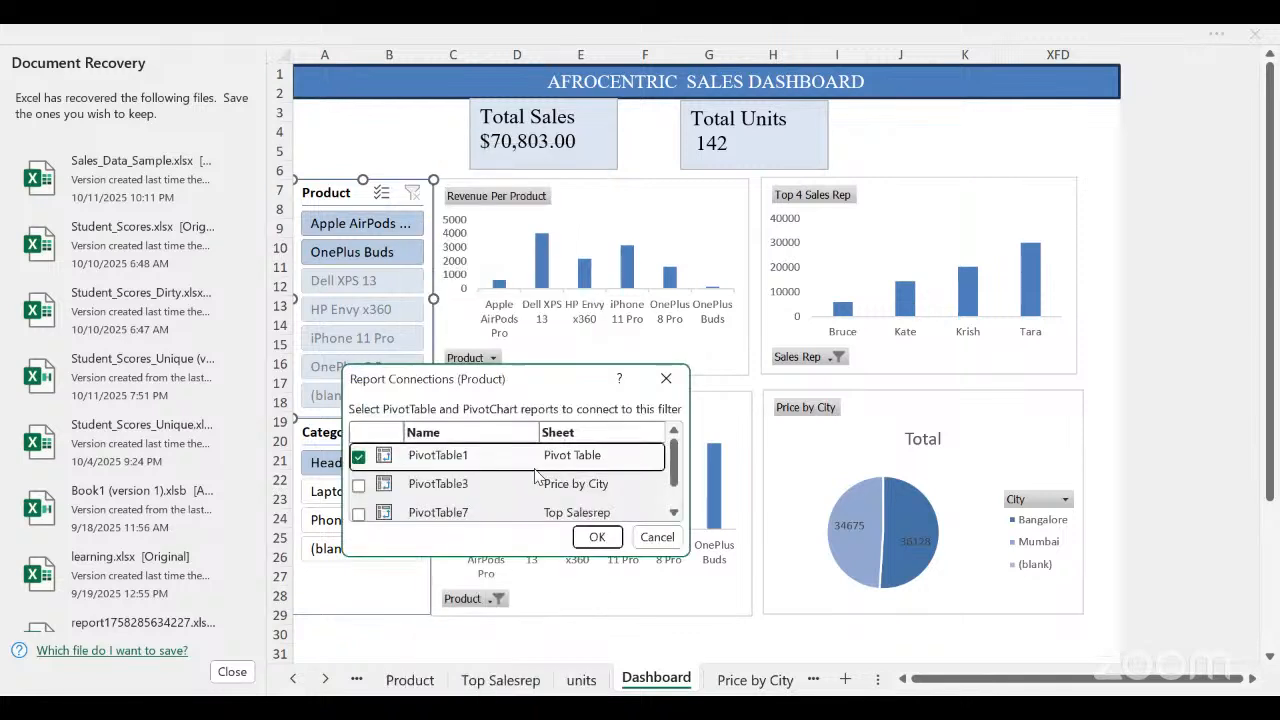
left_click(358, 486)
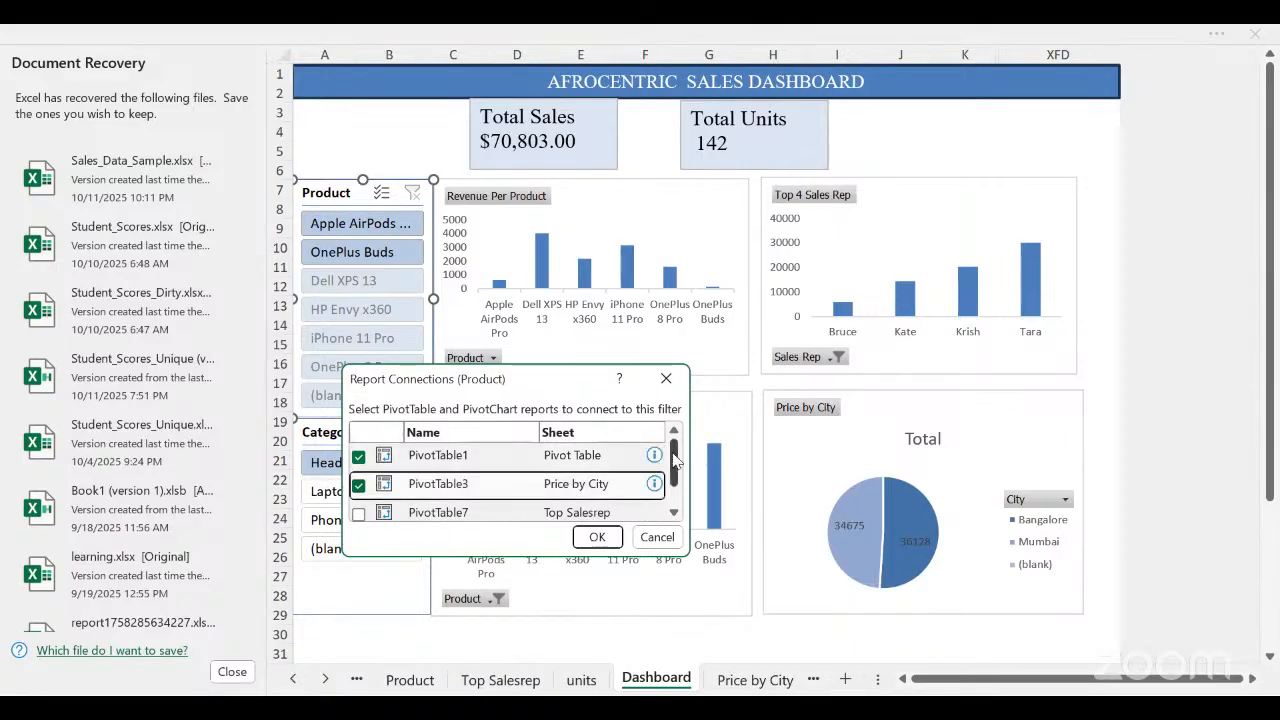
scroll(678, 485, "down", 1)
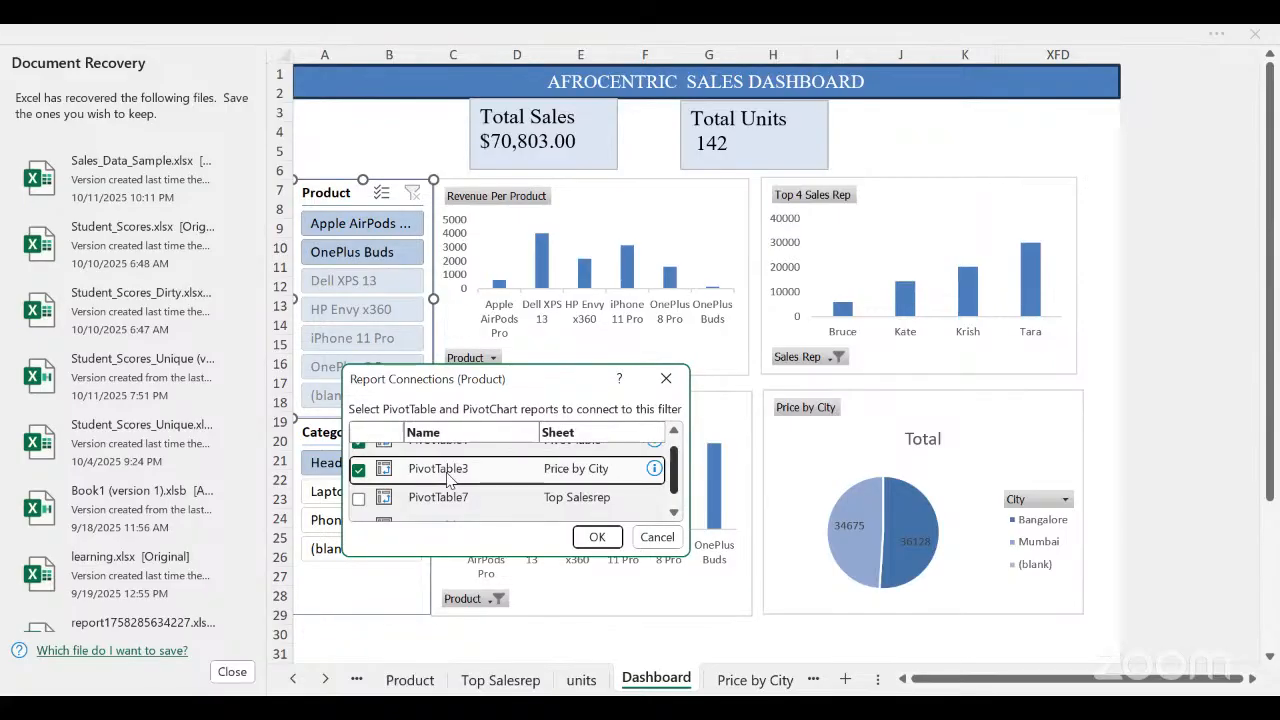
scroll(385, 487, "down", 1)
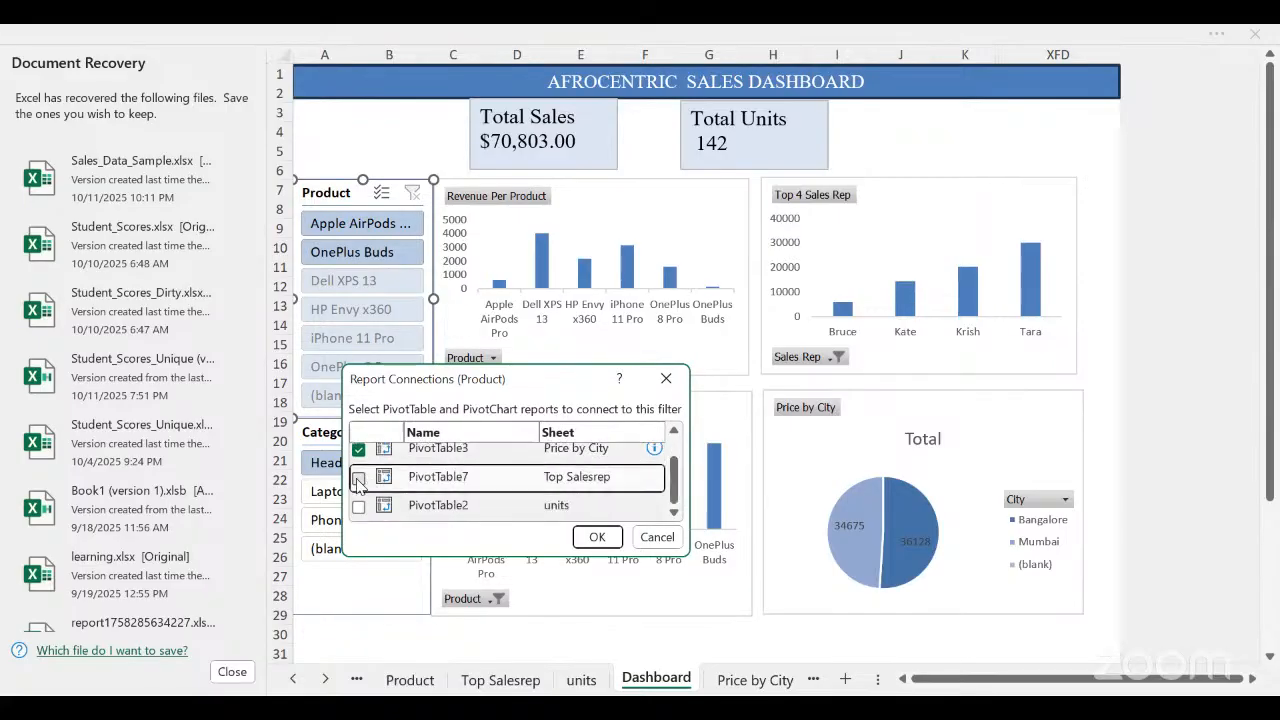
left_click(359, 478)
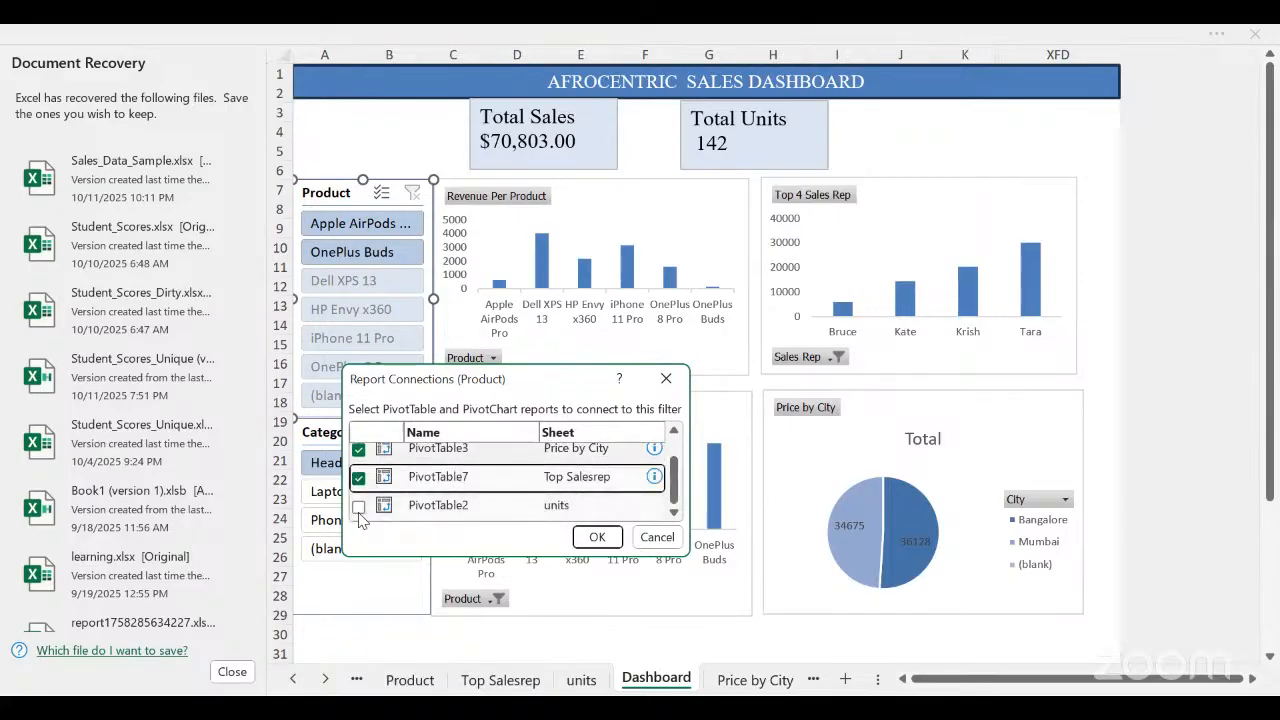
left_click(358, 508)
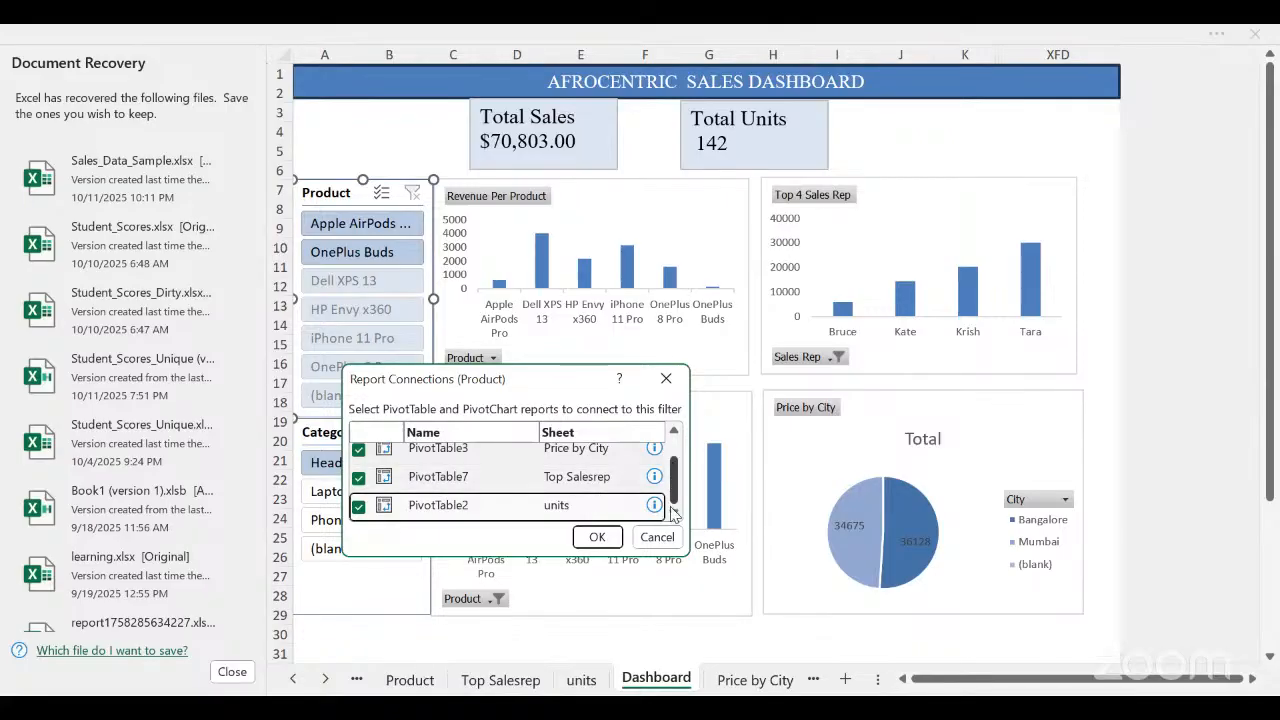
left_click_drag(676, 489, 673, 445)
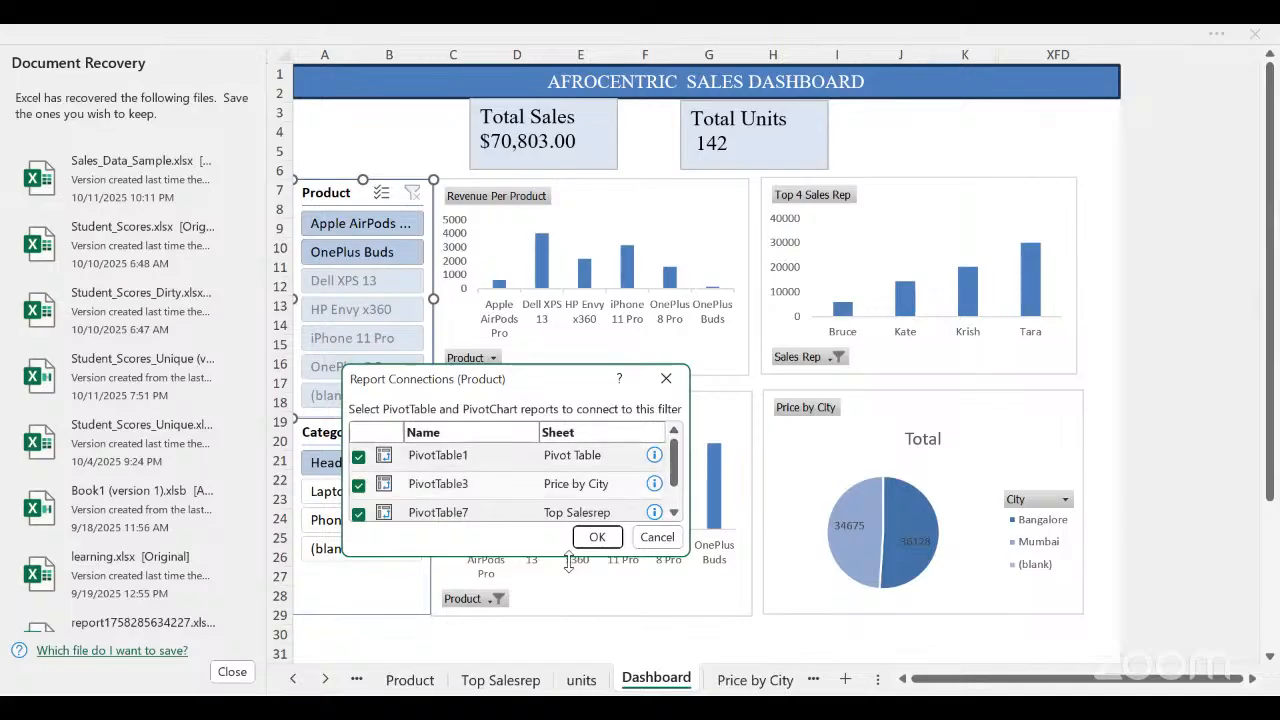
left_click(600, 538)
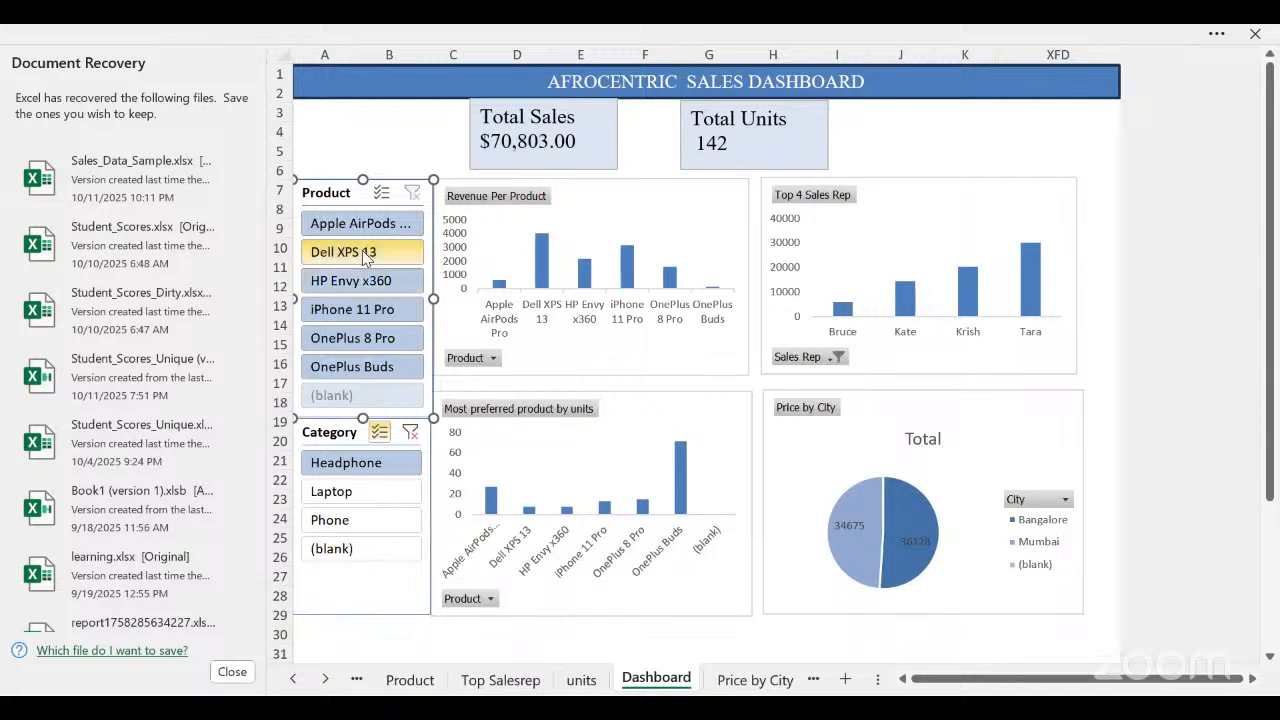
Test the Product slicer by filtering to Apple AirPods Pro, Dell XPS 13 and iPhone 11 Pro in turn.
left_click(361, 226)
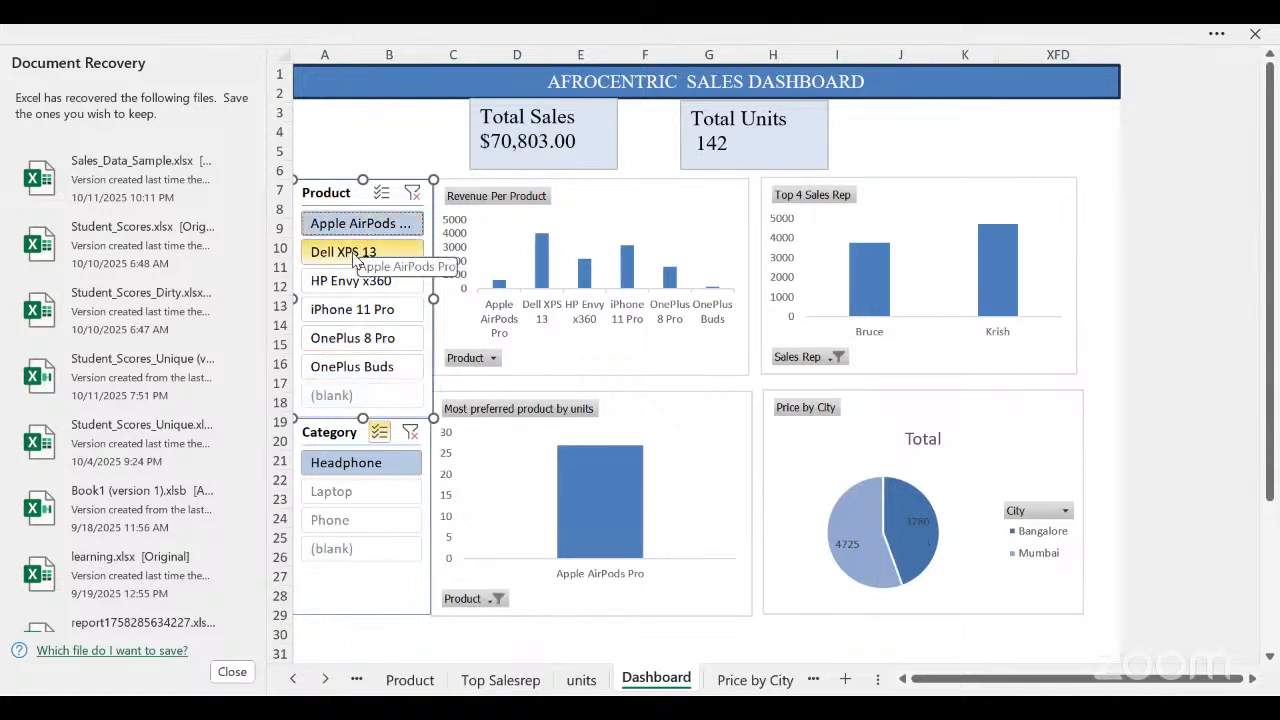
left_click(354, 256)
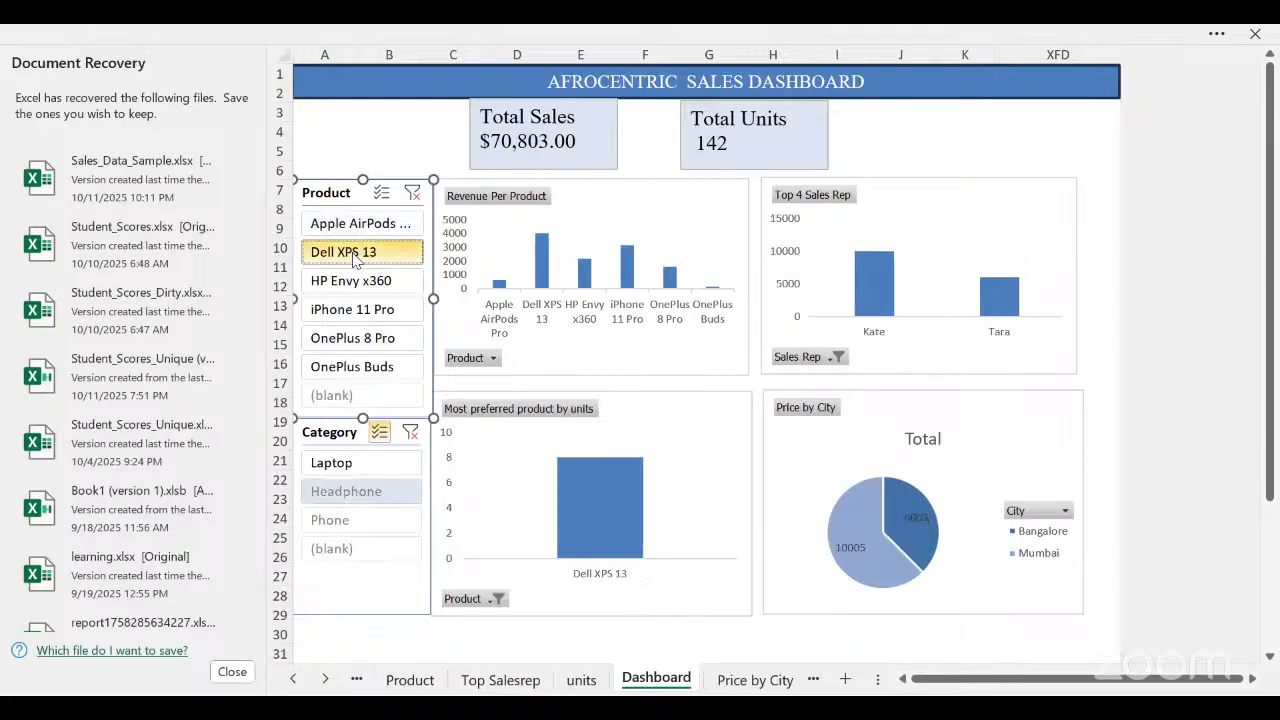
left_click(368, 309)
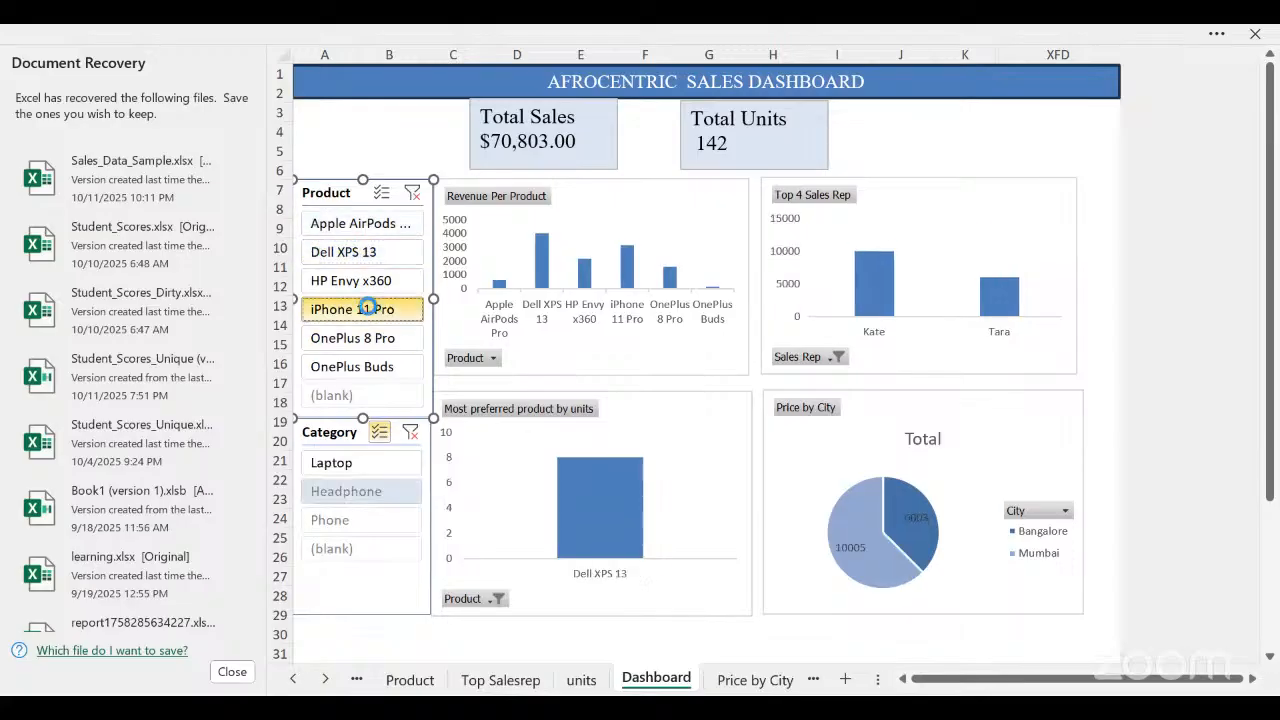
Connect the Category slicer to PivotTable3, PivotTable7 and PivotTable2 in addition to PivotTable1.
left_click(383, 438)
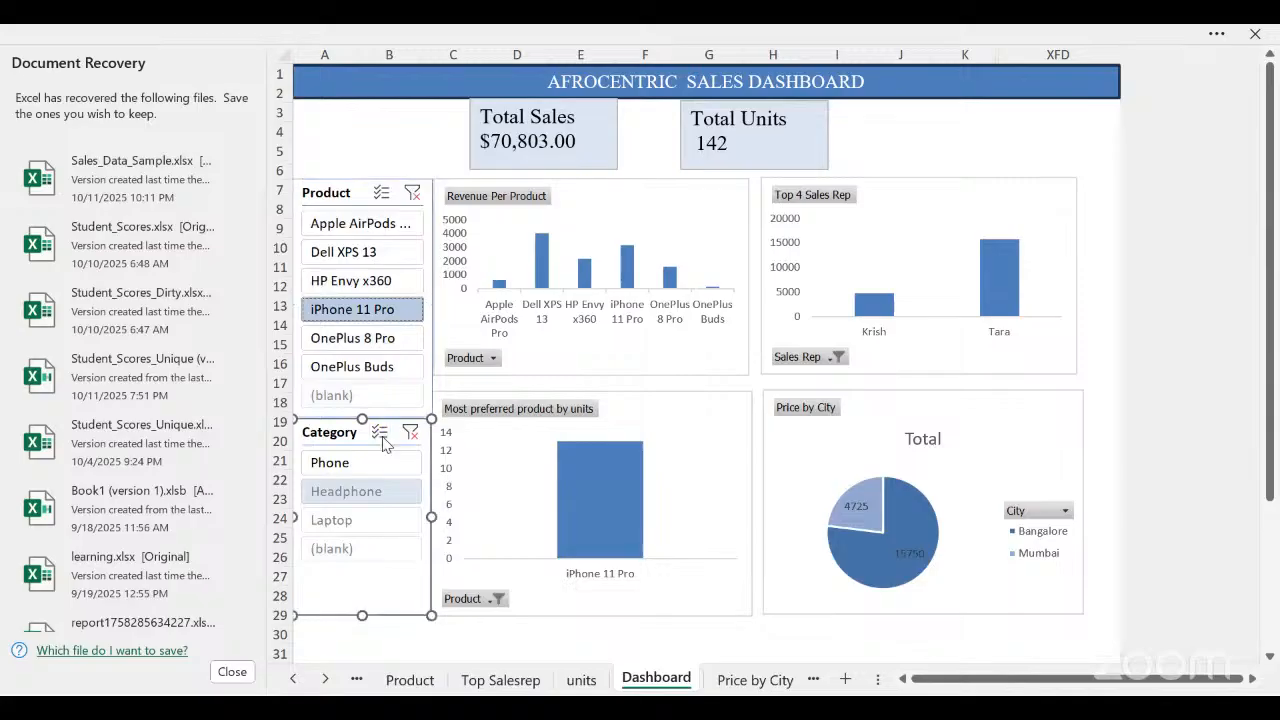
right_click(383, 445)
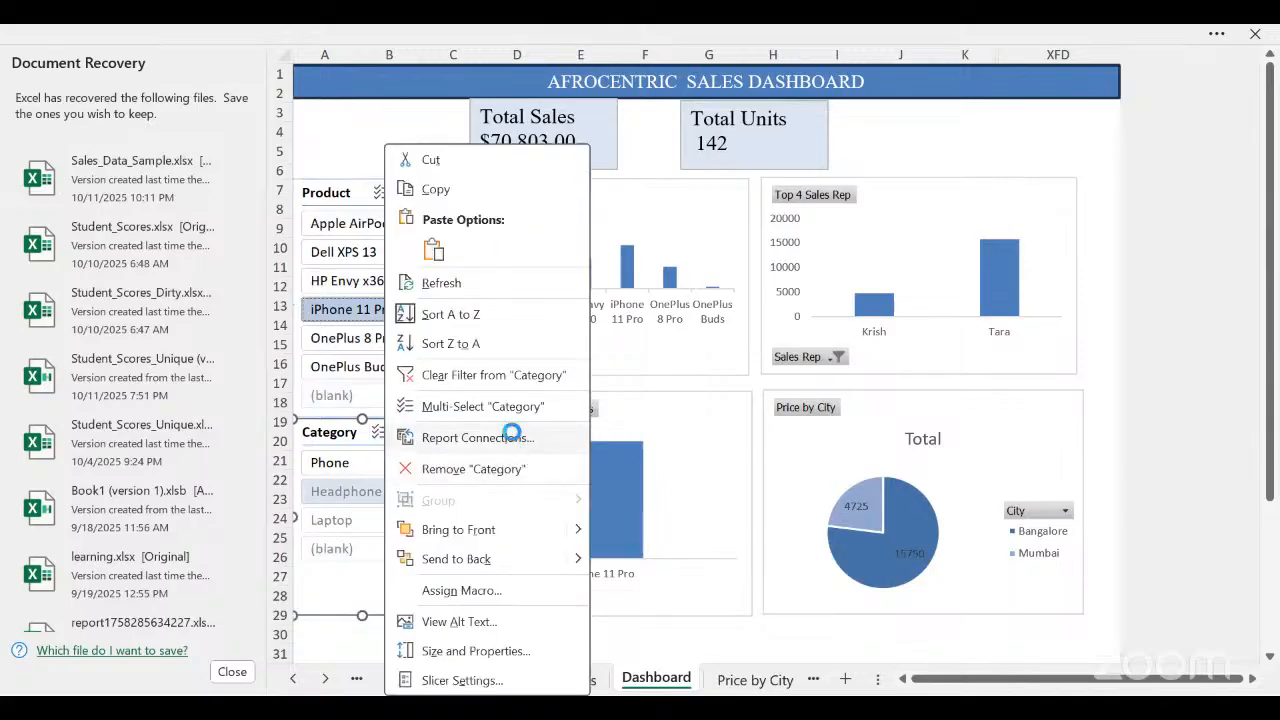
left_click(512, 437)
left_click(355, 478)
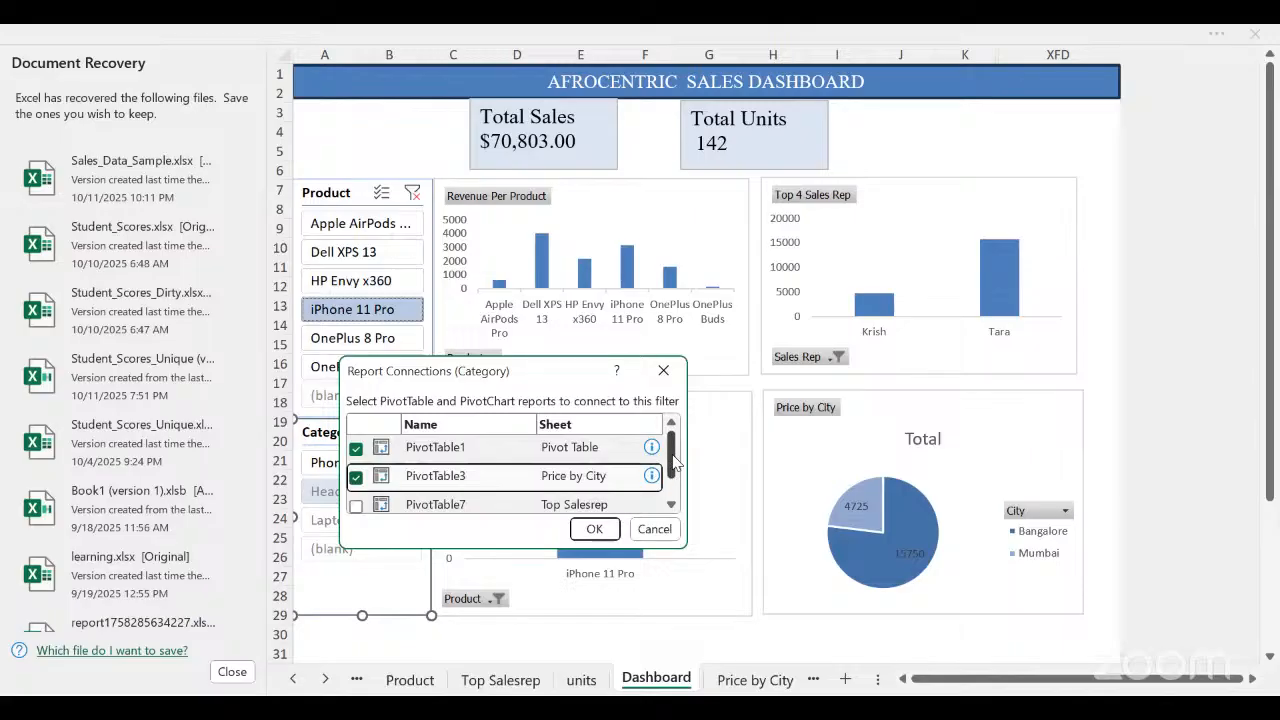
scroll(672, 465, "down", 1)
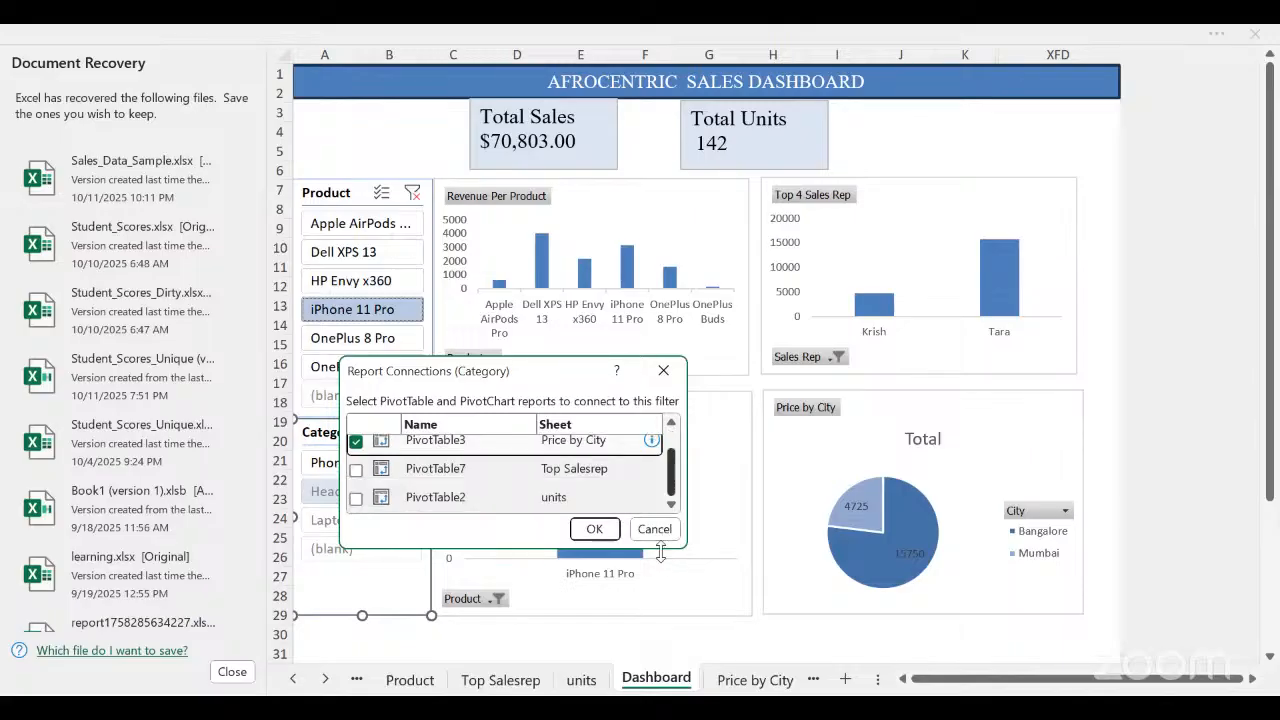
left_click(356, 470)
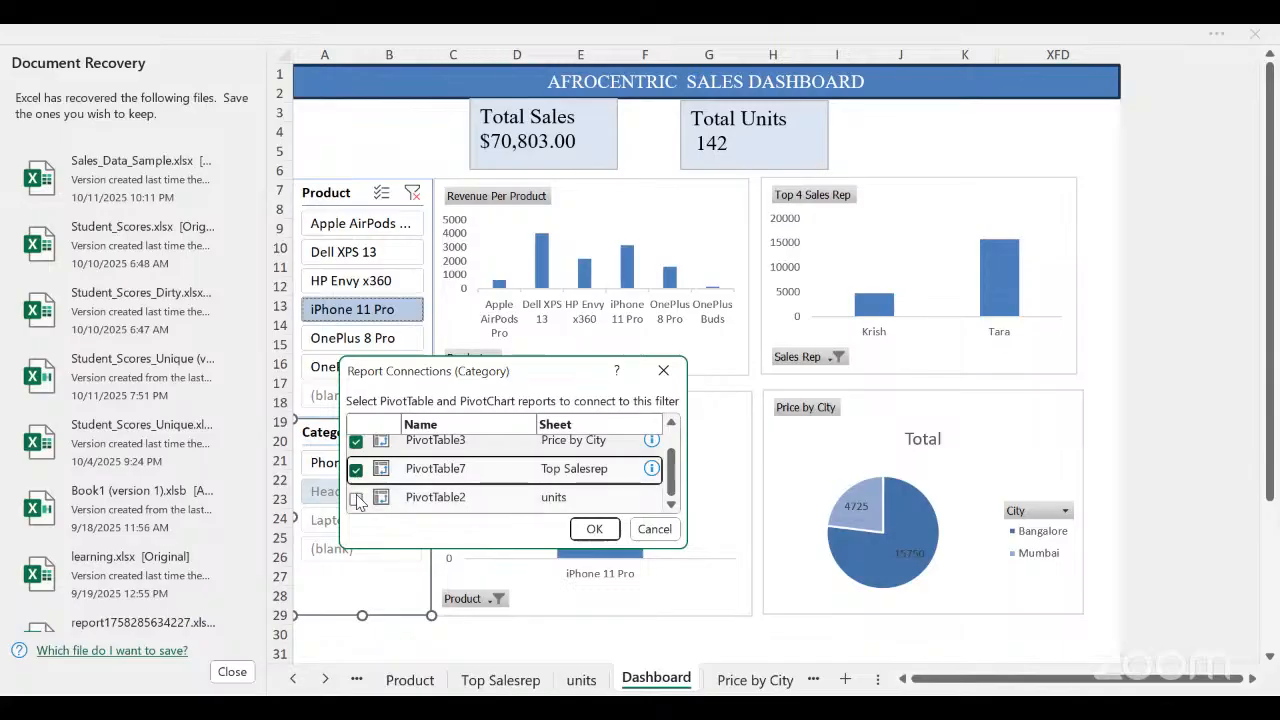
left_click(356, 498)
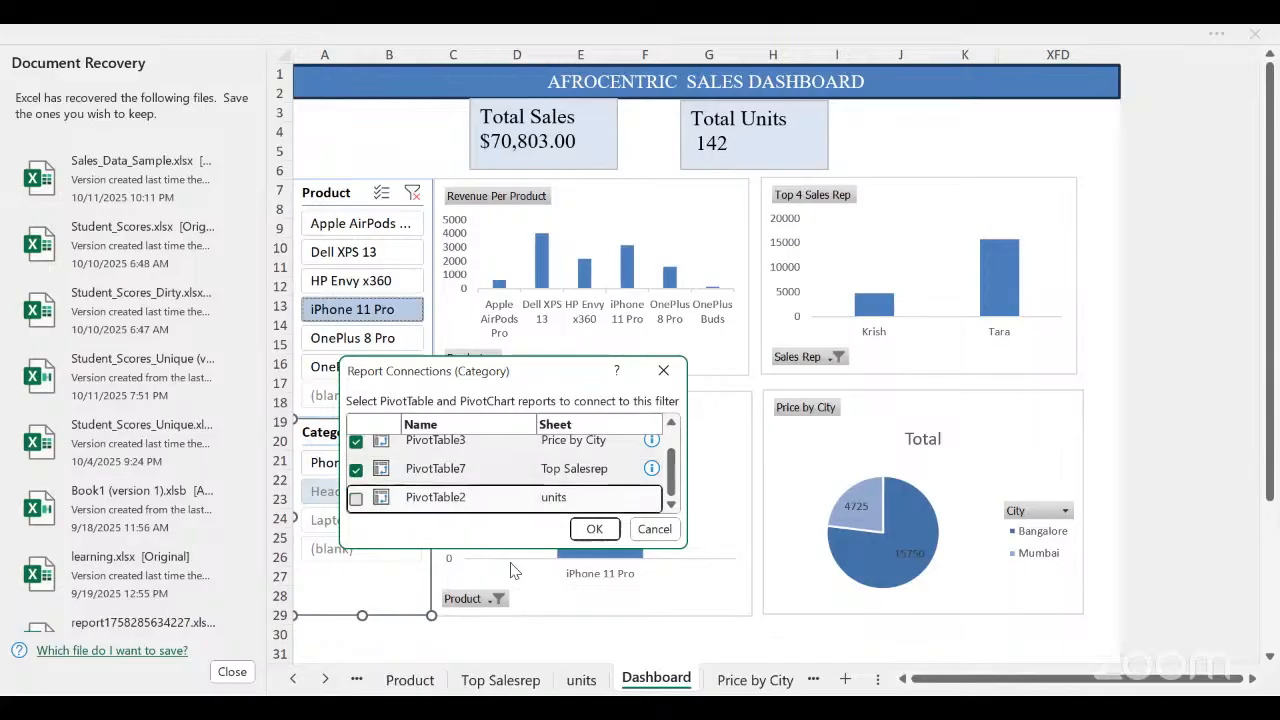
left_click(593, 529)
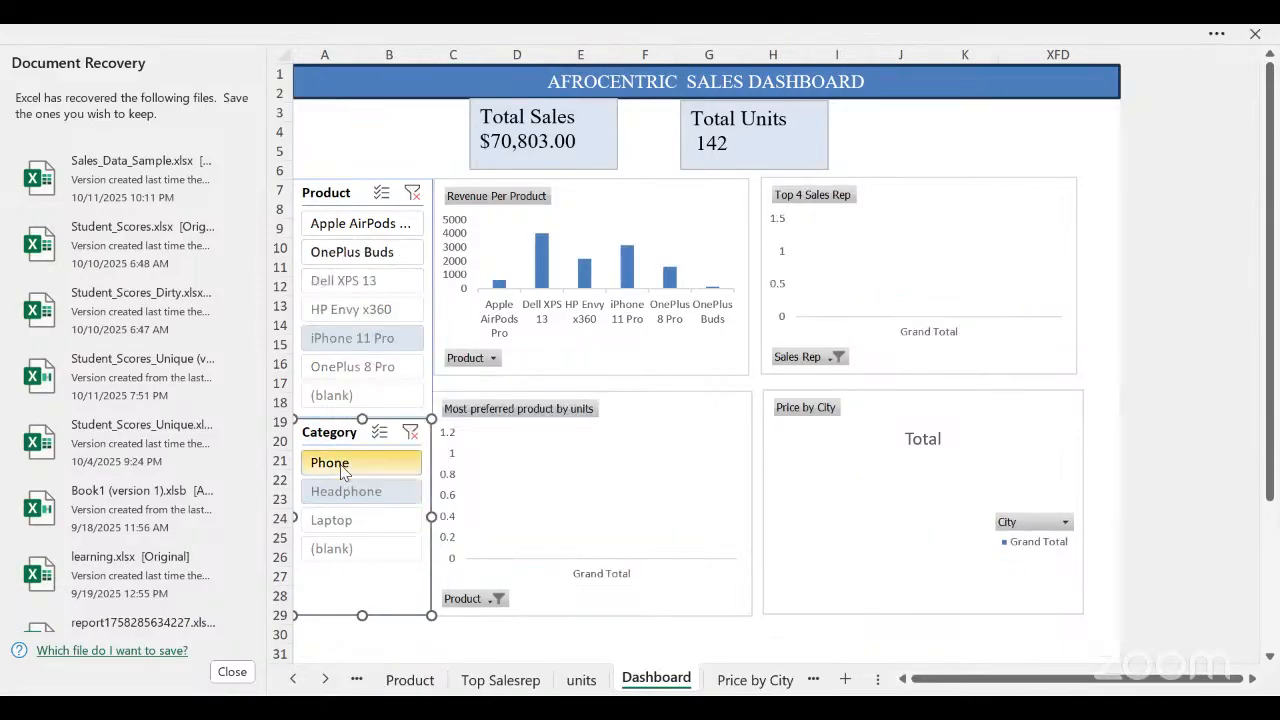
Test both slicers with Phone, Laptop and Headphone in Category, and HP Envy x360, Dell XPS 13 and Apple AirPods Pro in Product.
left_click(343, 465)
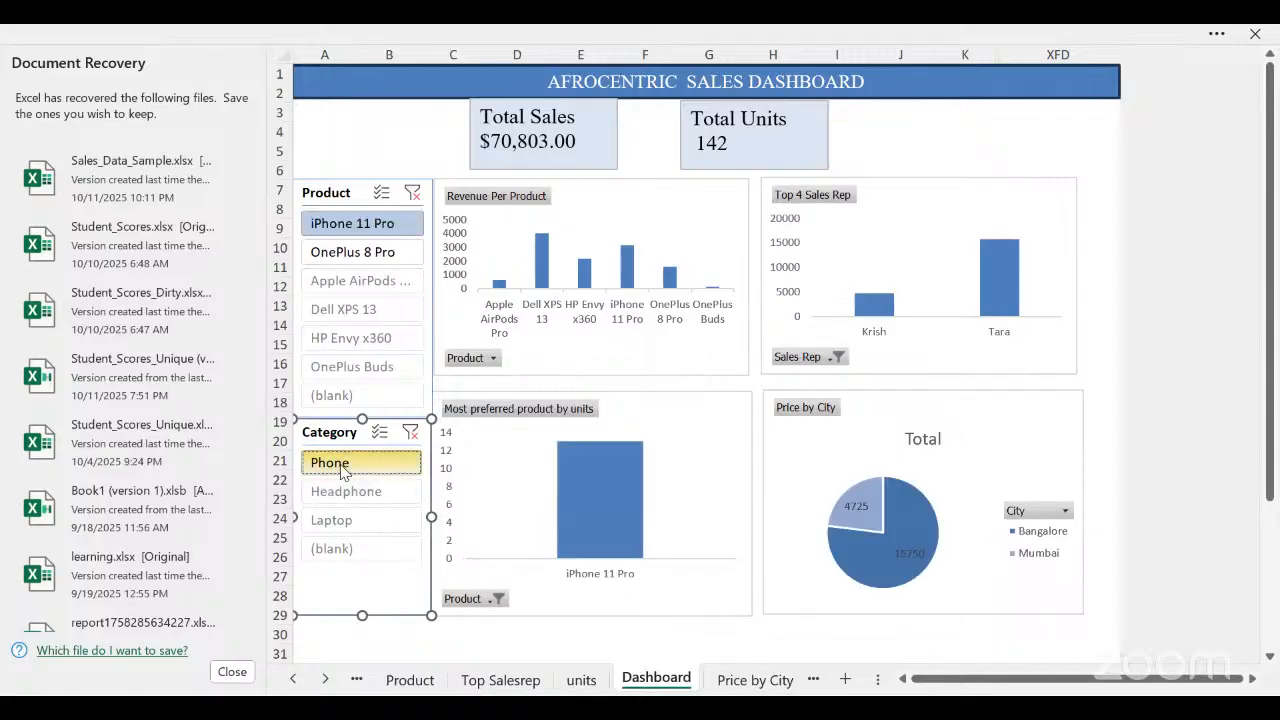
left_click(388, 521)
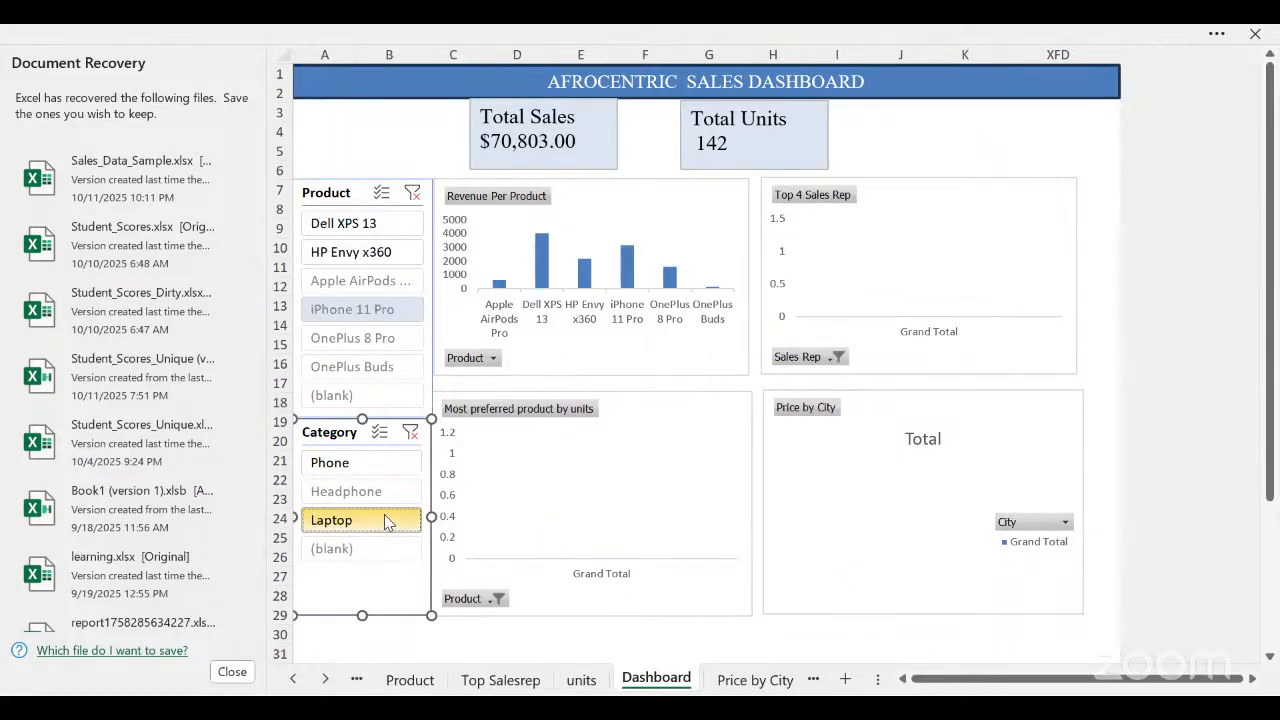
left_click(378, 545)
left_click(366, 485)
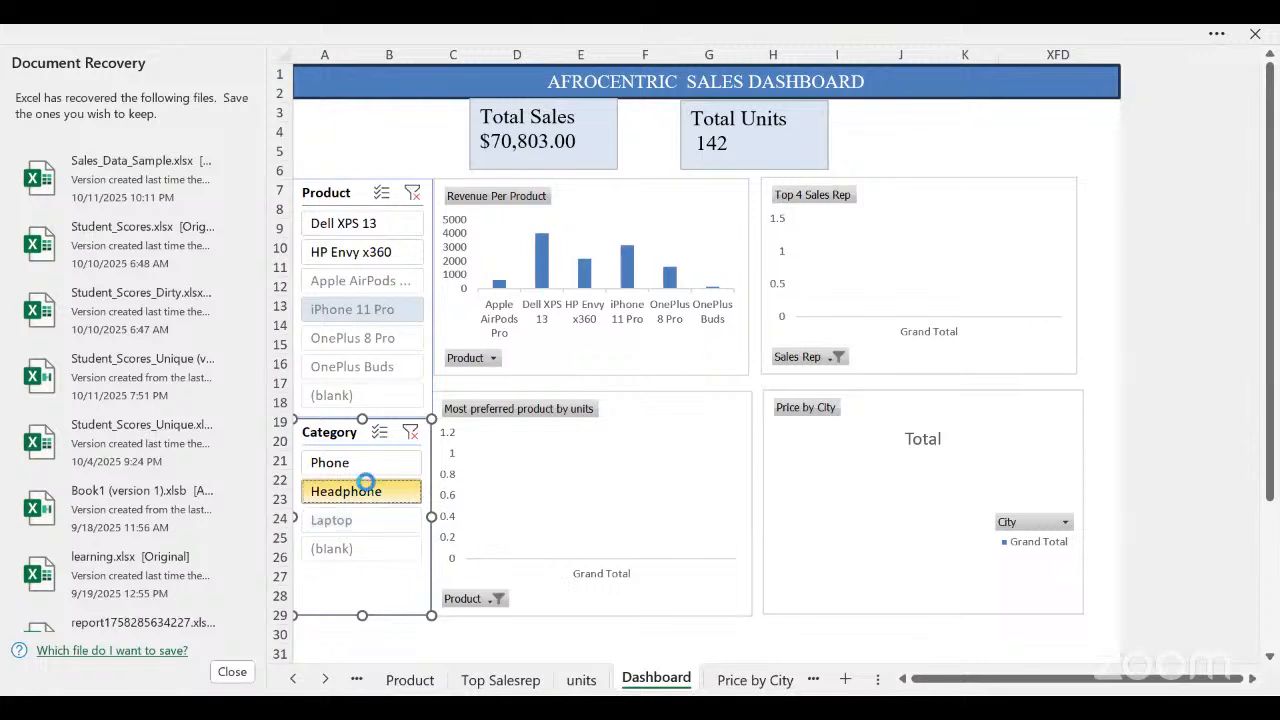
left_click(370, 300)
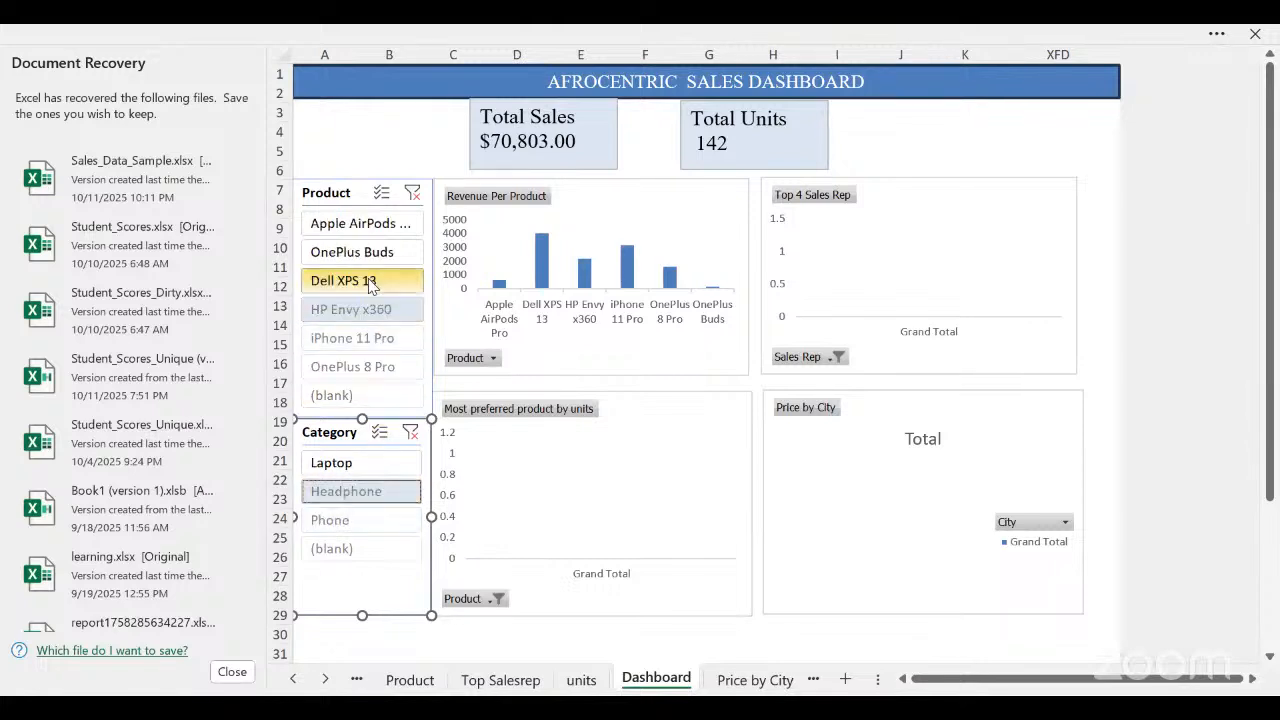
left_click(370, 284)
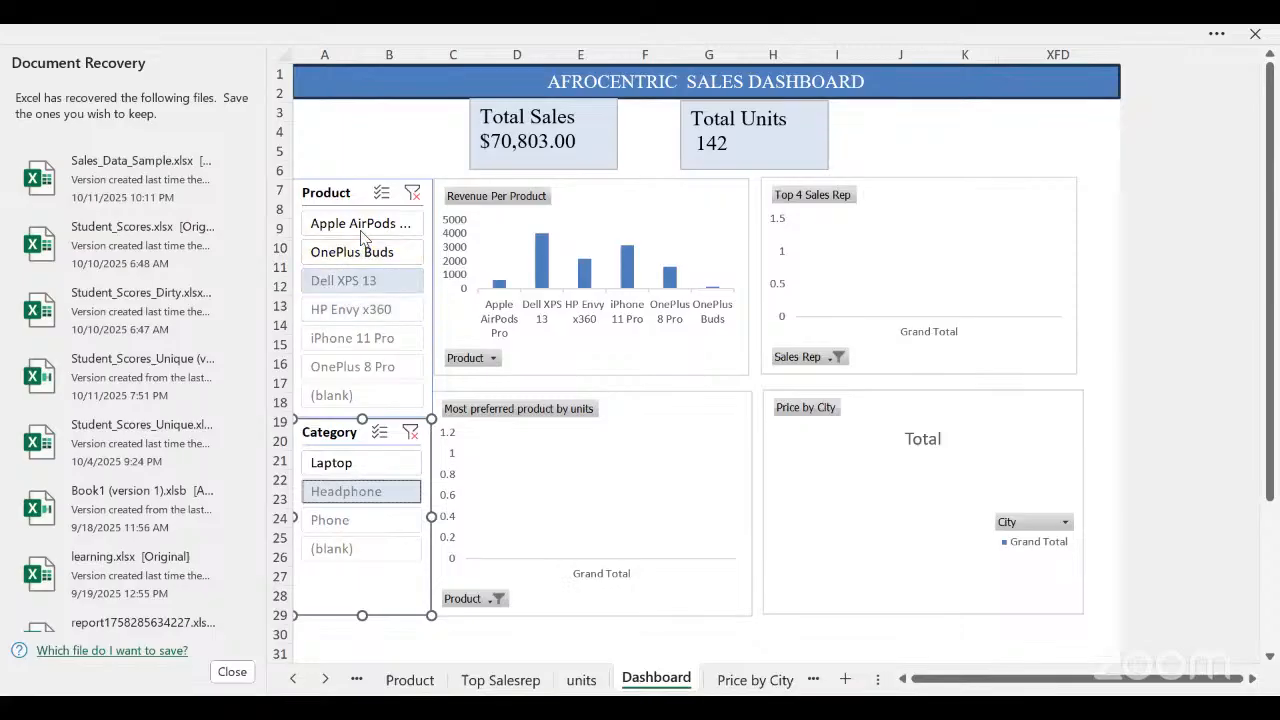
left_click(362, 230)
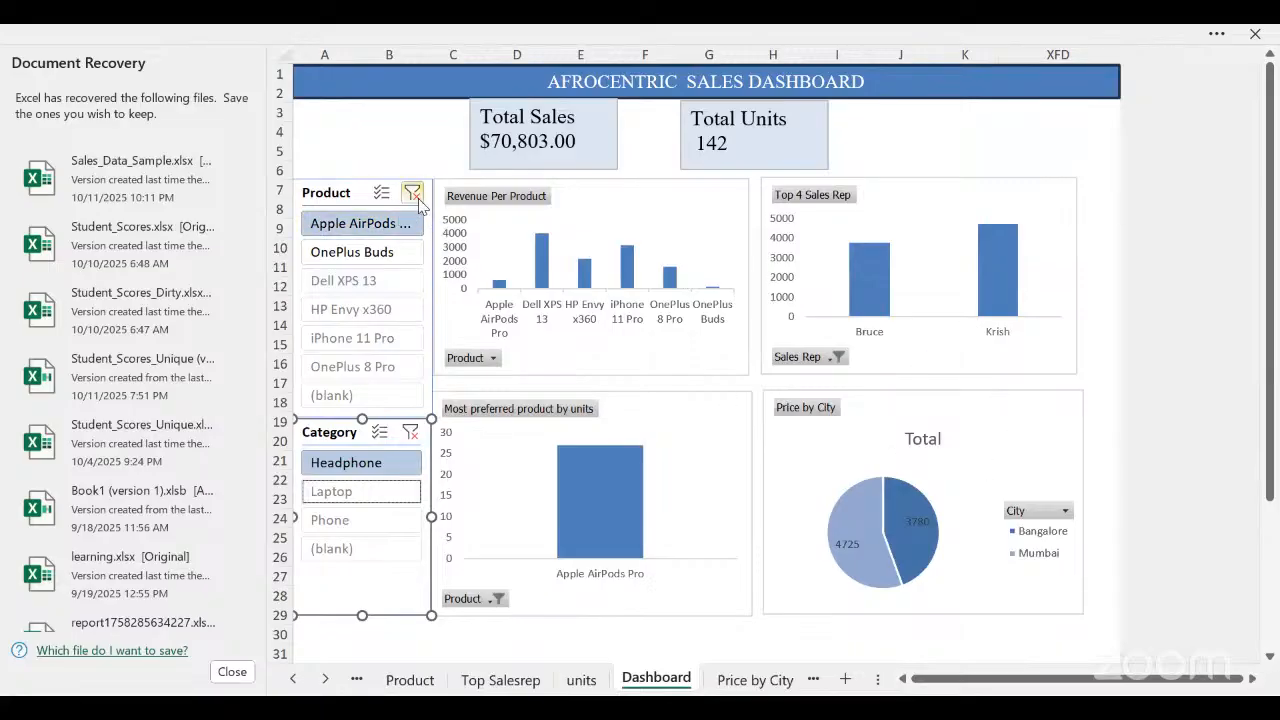
Clear the filters of both the Product and Category slicers so the charts cover all data.
left_click(352, 252, "ctrl")
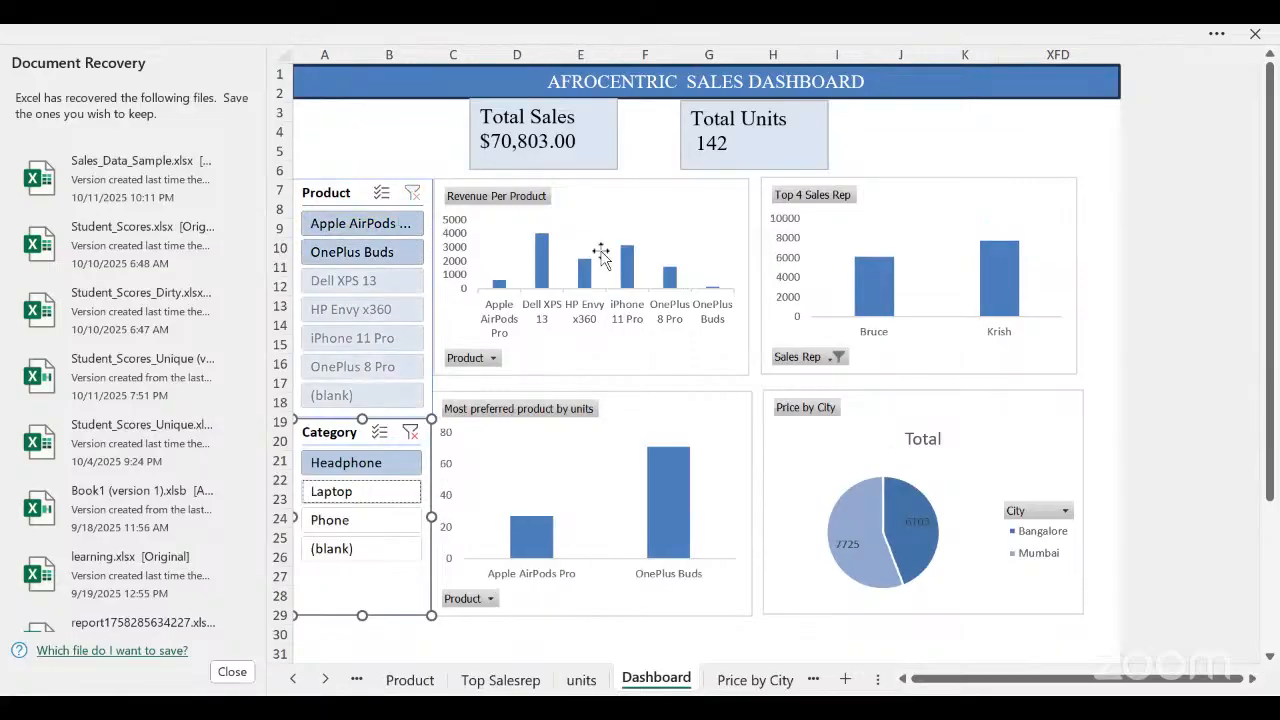
left_click(410, 433)
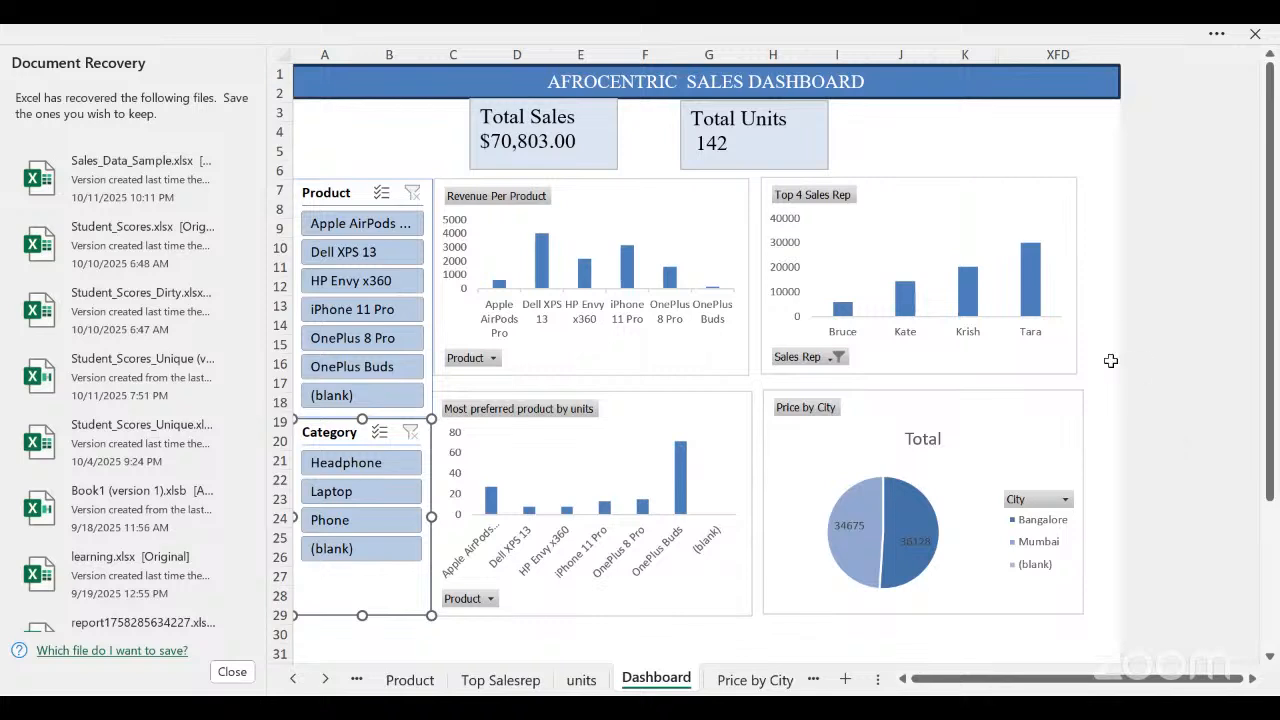
left_click(1120, 86)
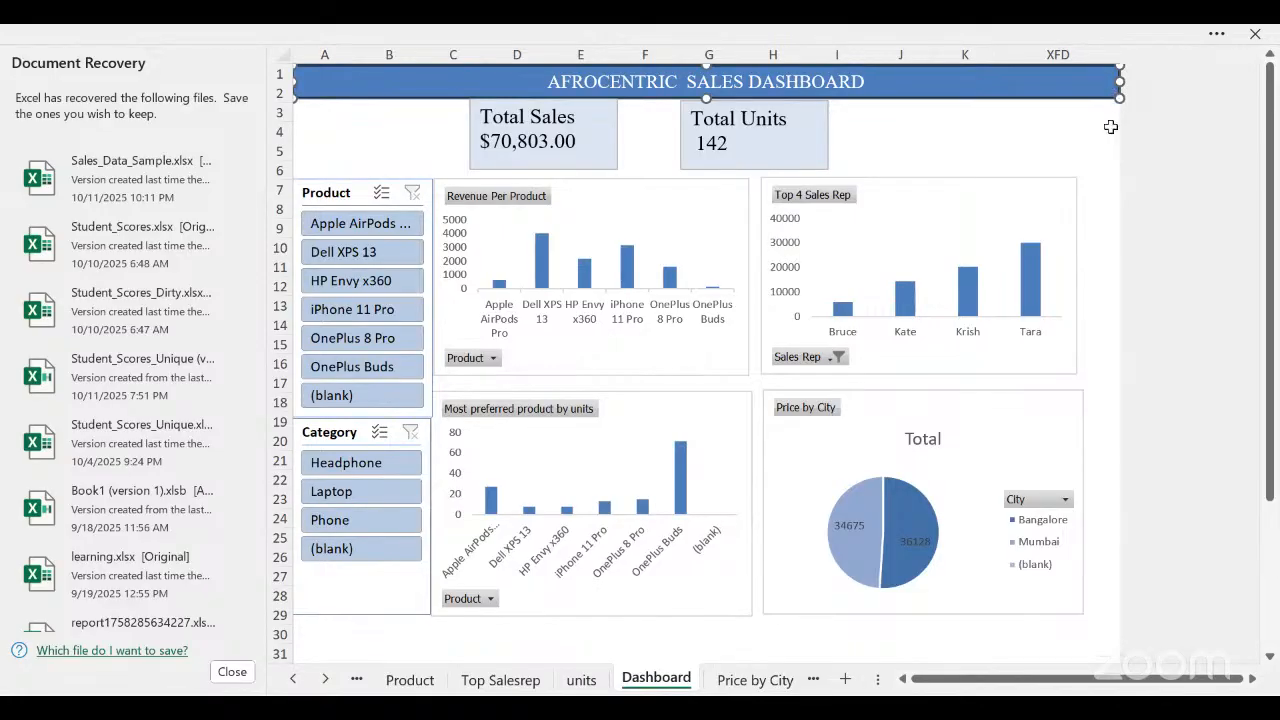
left_click(1115, 128)
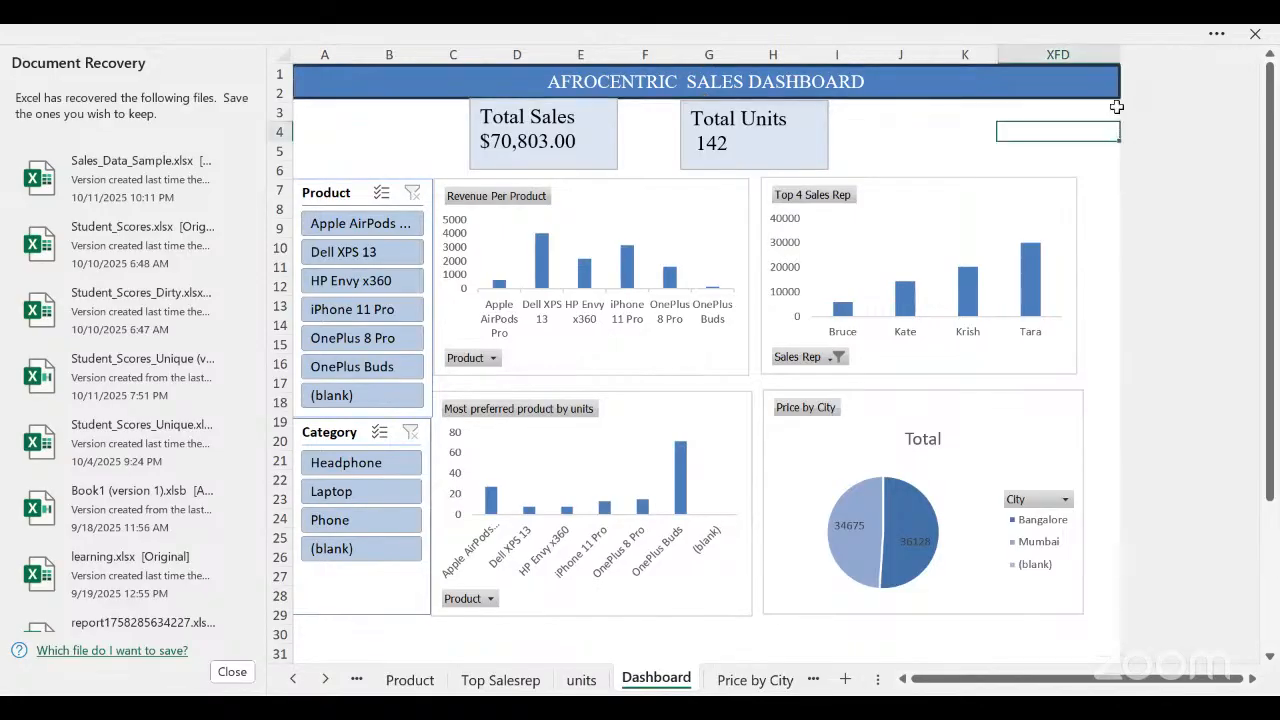
left_click(1116, 106)
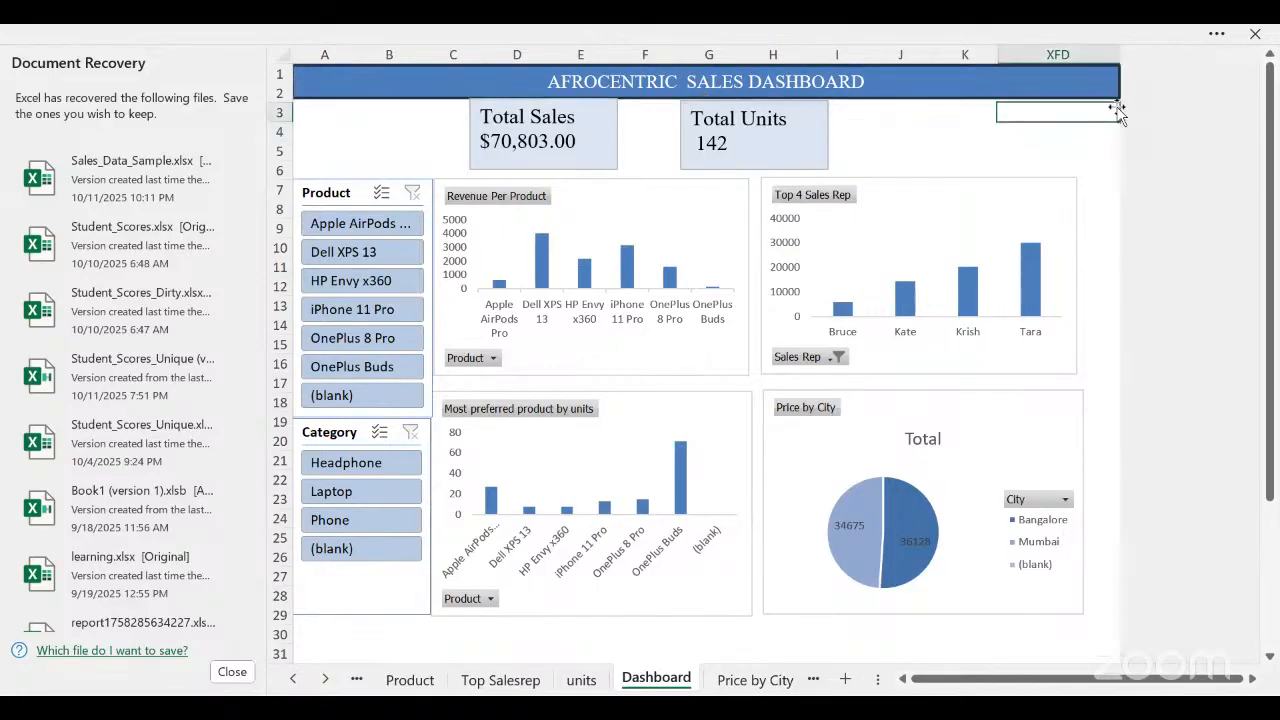
left_click(1119, 246)
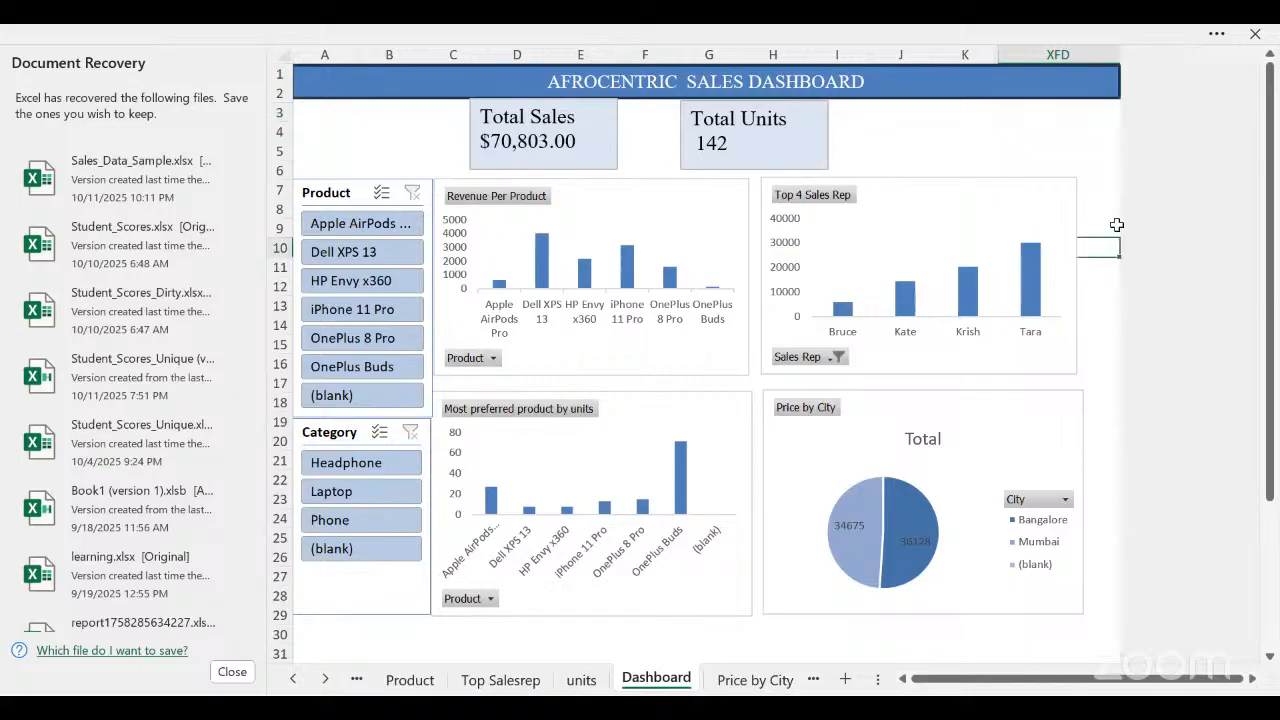
left_click(1116, 222)
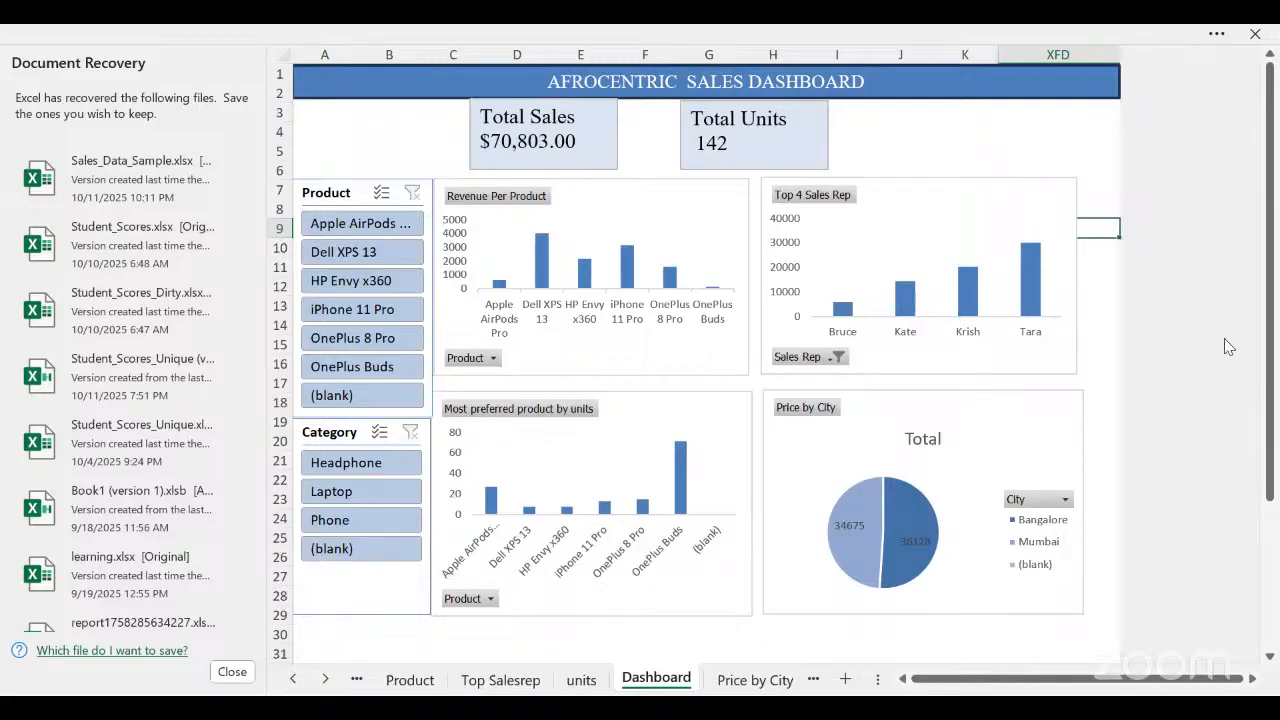
left_click(1216, 214)
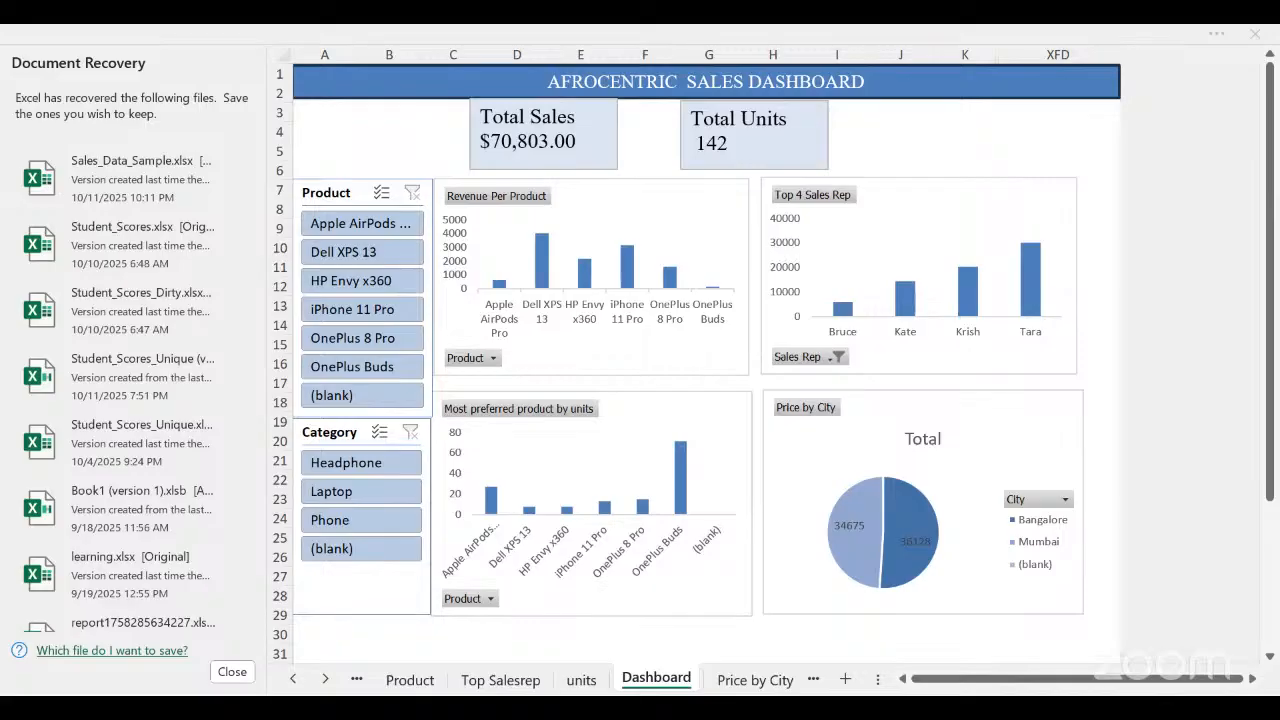
left_click(1236, 449)
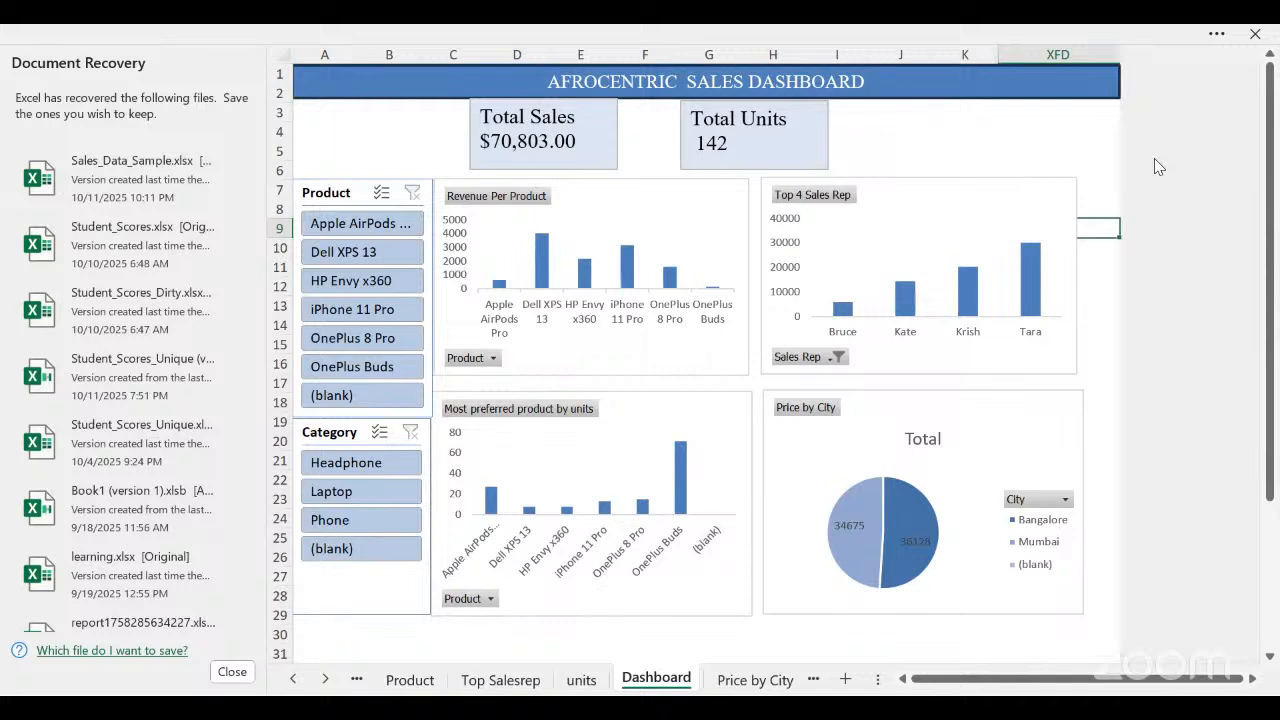
key("alt+Tab")
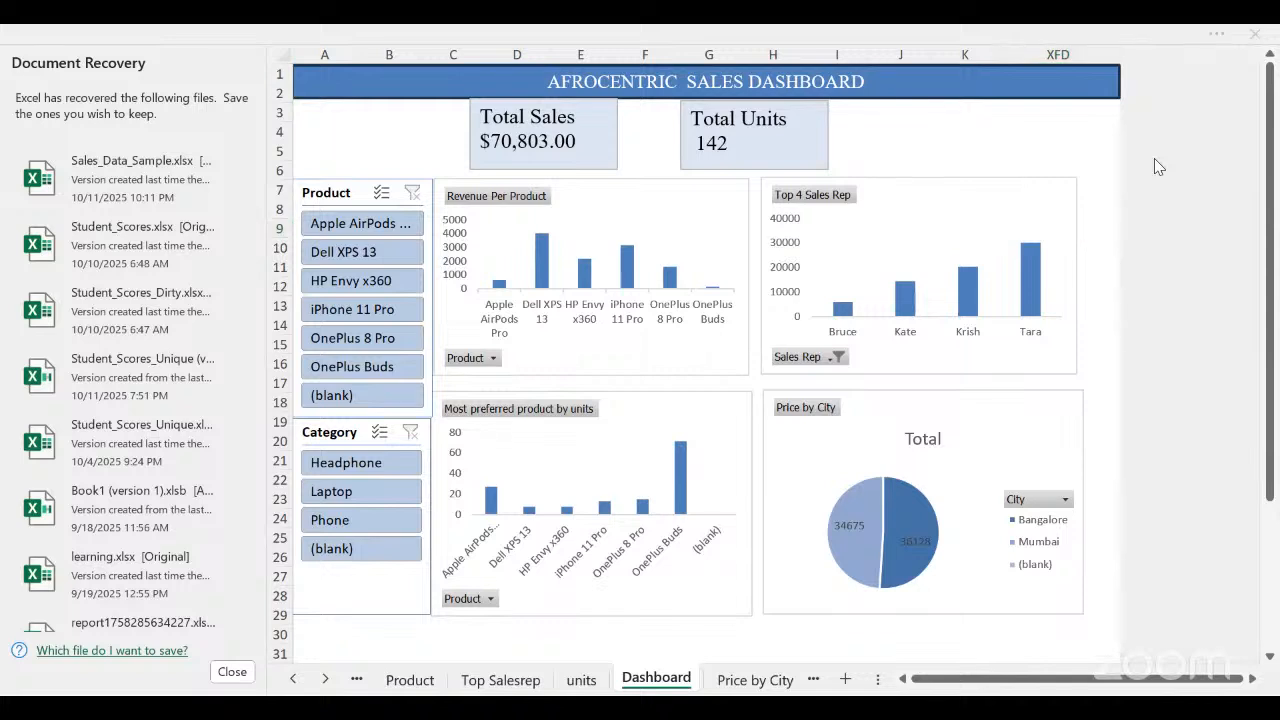